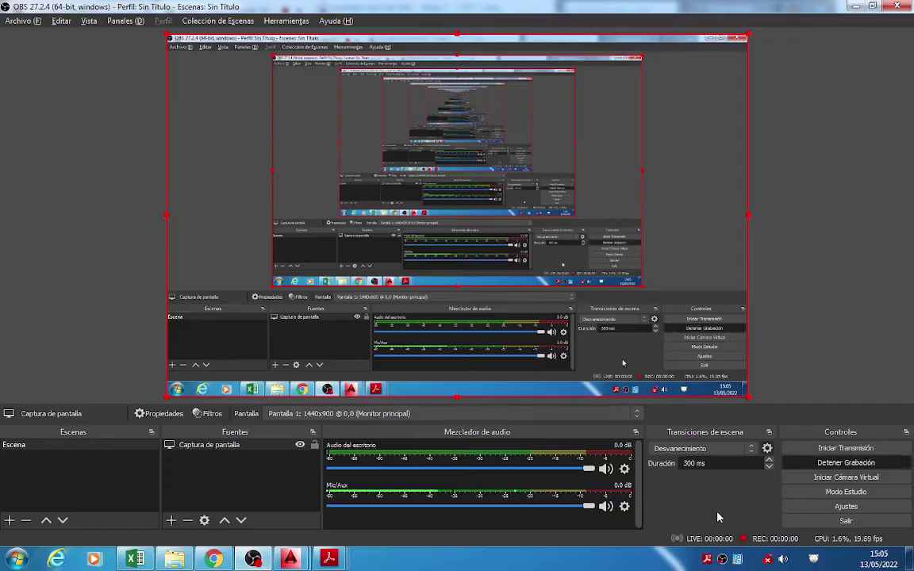
# Switch from OBS Studio to the Google Meet class call, leaving the recording running.
pyautogui.hotkey('alt', 'Tab')
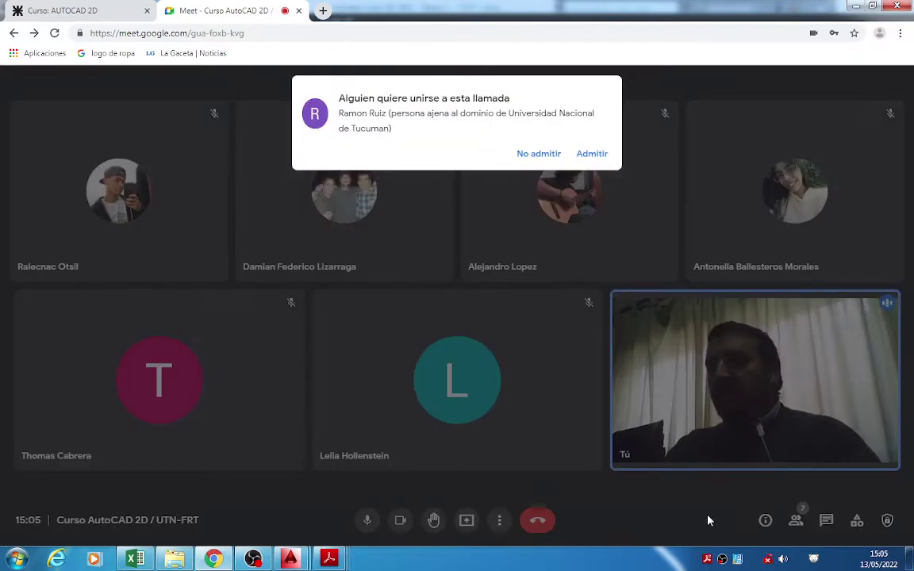
# Admit the waiting guest, share the entire screen, and show the Dibujo 5 drawing.
pyautogui.click(593, 154)
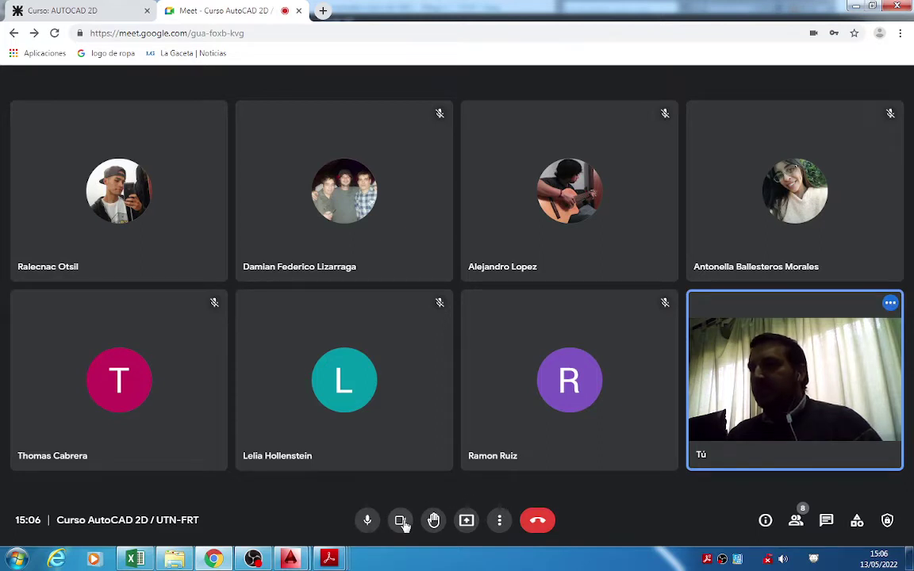
pyautogui.click(466, 521)
pyautogui.click(500, 436)
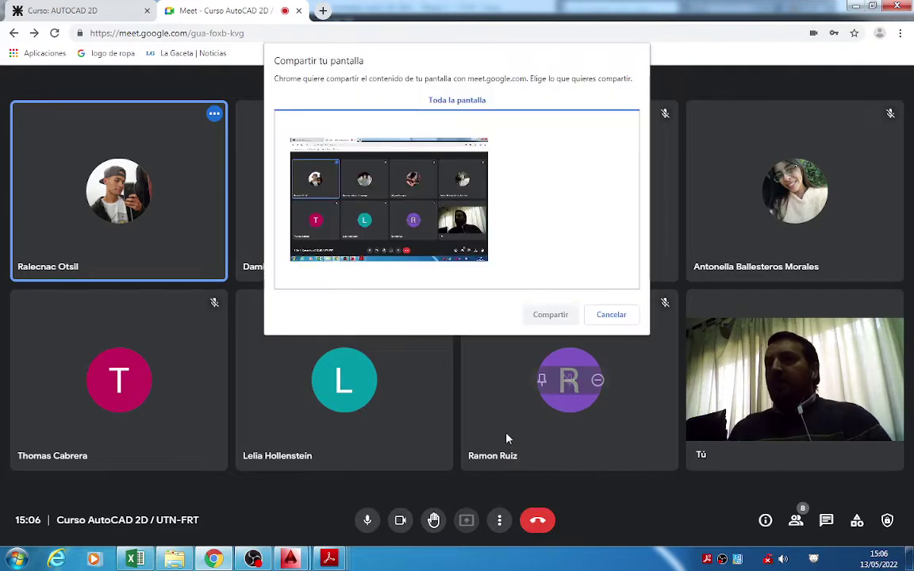
pyautogui.click(551, 316)
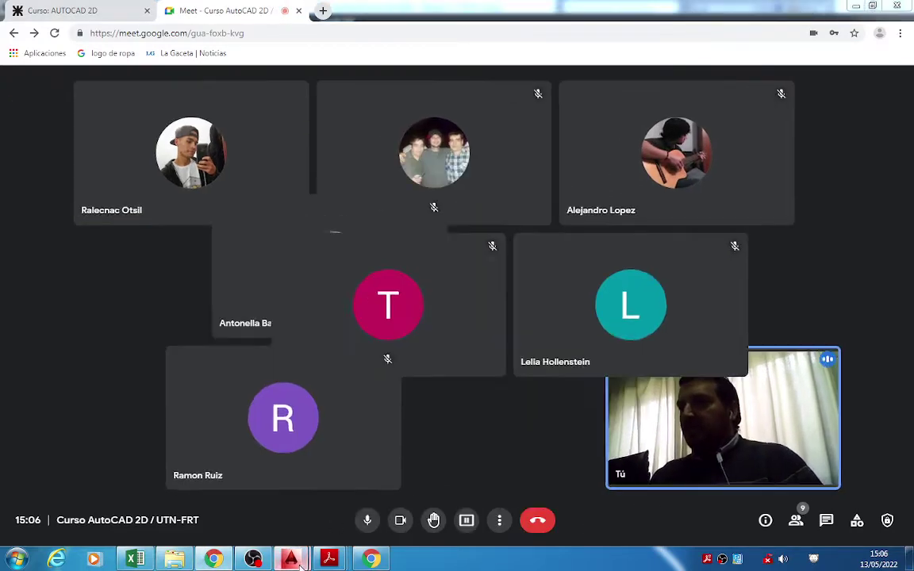
pyautogui.moveTo(291, 560)
pyautogui.click(364, 435)
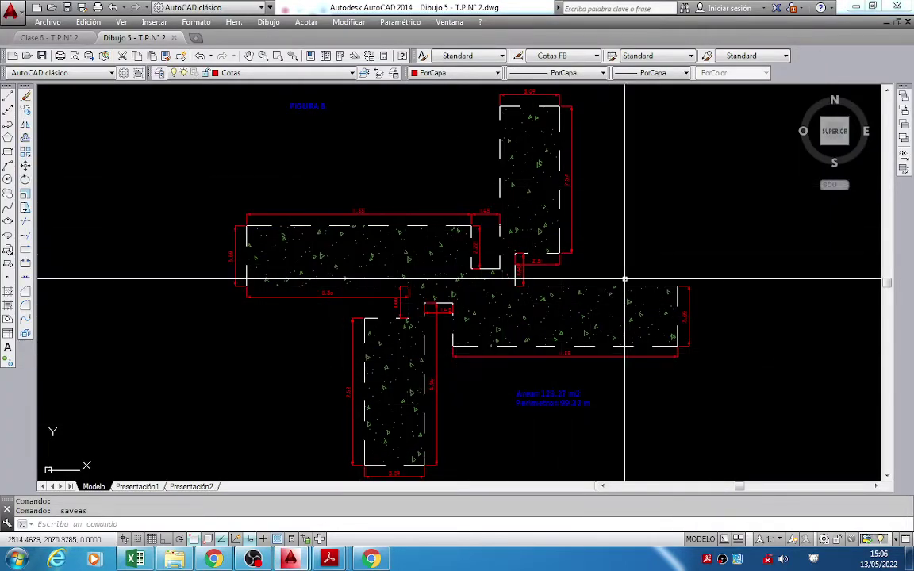
# Glance at the Presentación1 layout, return to Modelo, and admit another guest to the call.
pyautogui.click(137, 486)
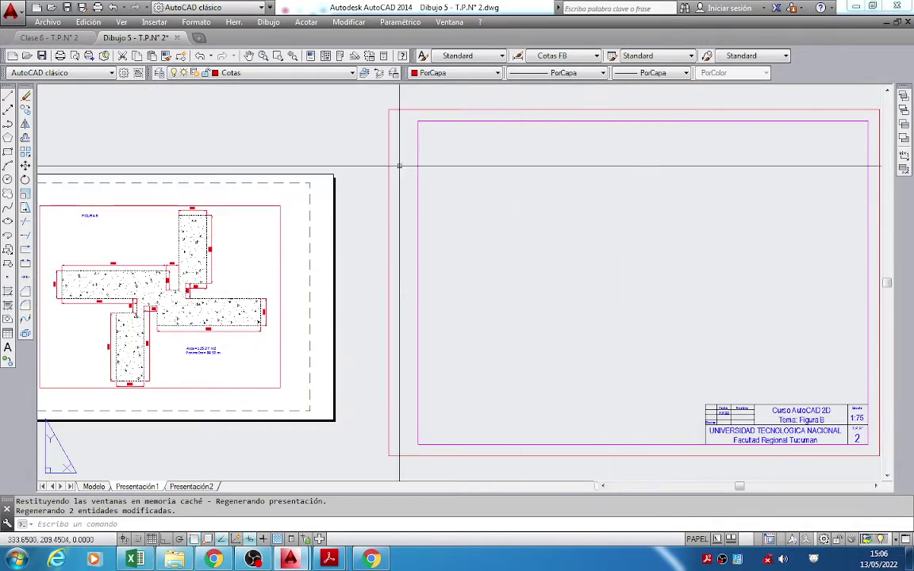
pyautogui.click(93, 486)
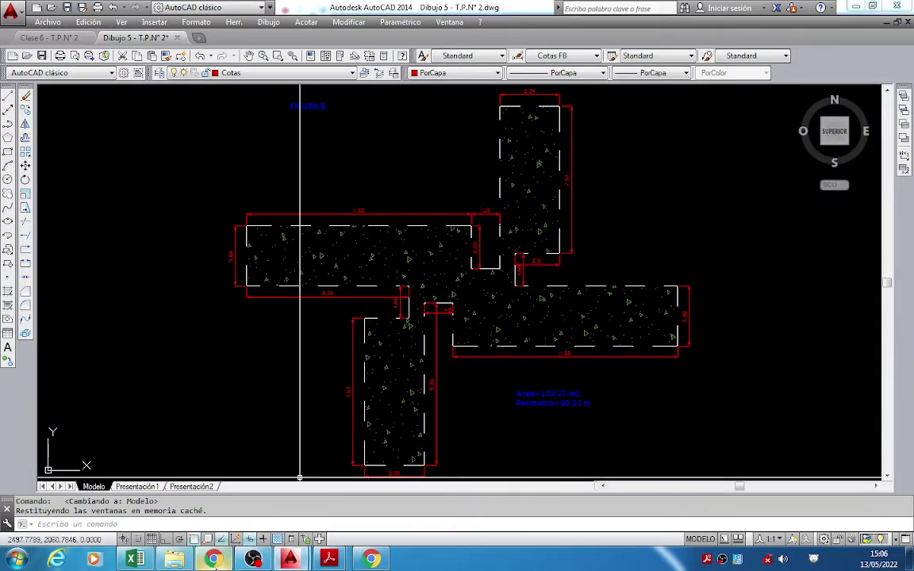
pyautogui.hotkey('alt', 'Tab')
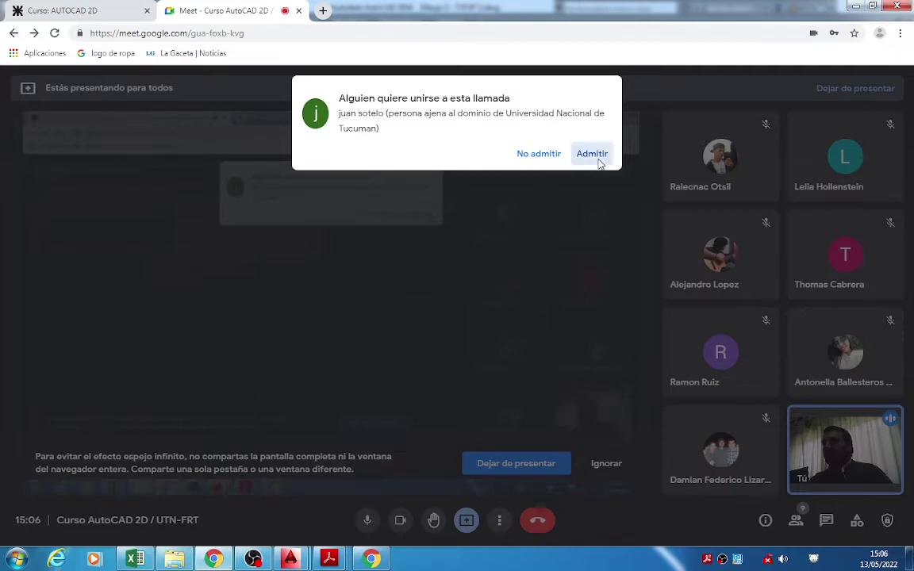
pyautogui.click(592, 154)
pyautogui.moveTo(291, 558)
pyautogui.click(361, 496)
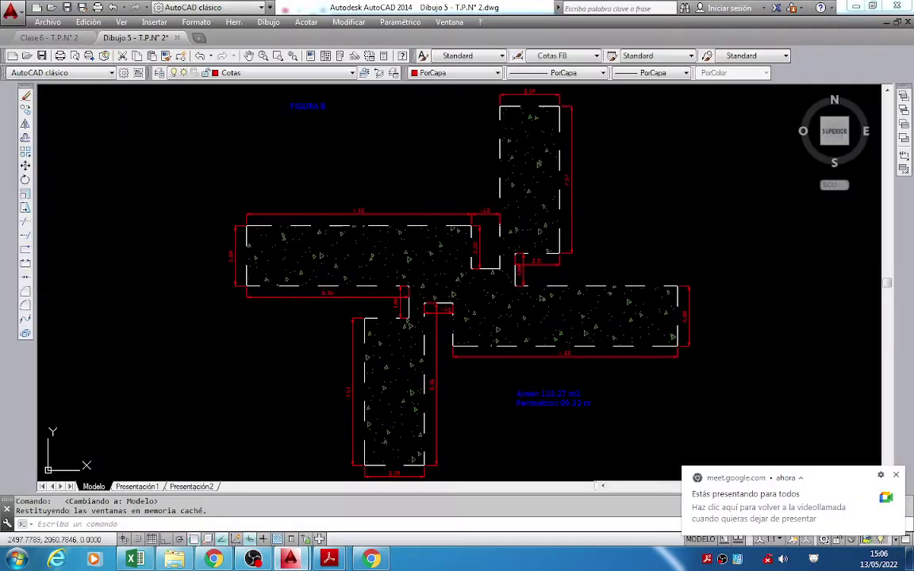
# Select the AR-CONC concrete hatch in Figure B, review its properties, and delete it.
pyautogui.click(418, 256)
pyautogui.click(410, 266)
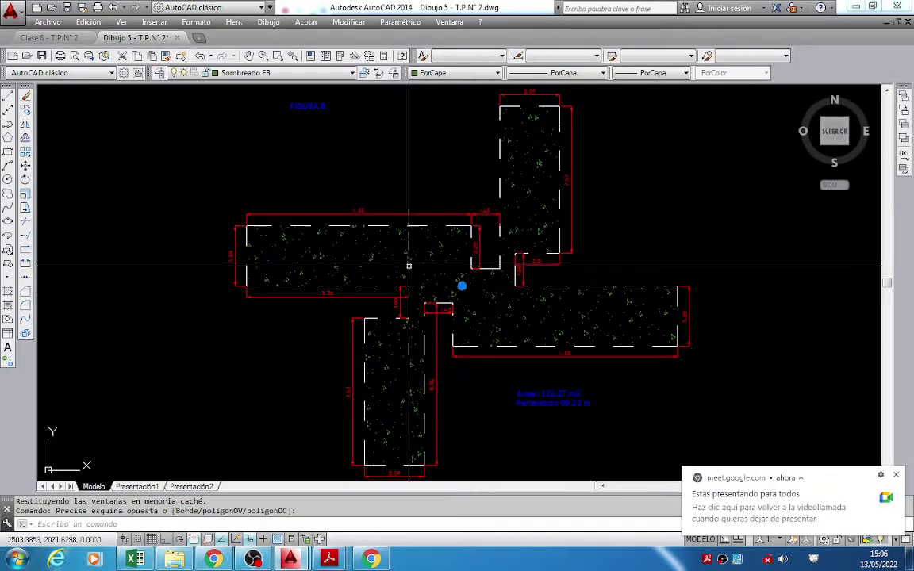
pyautogui.hotkey('ctrl', '1')
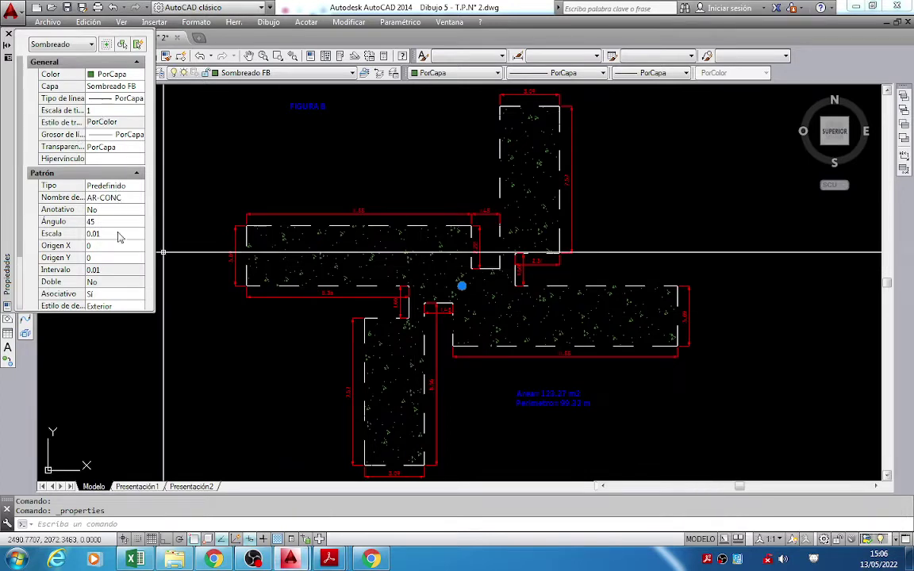
pyautogui.click(8, 34)
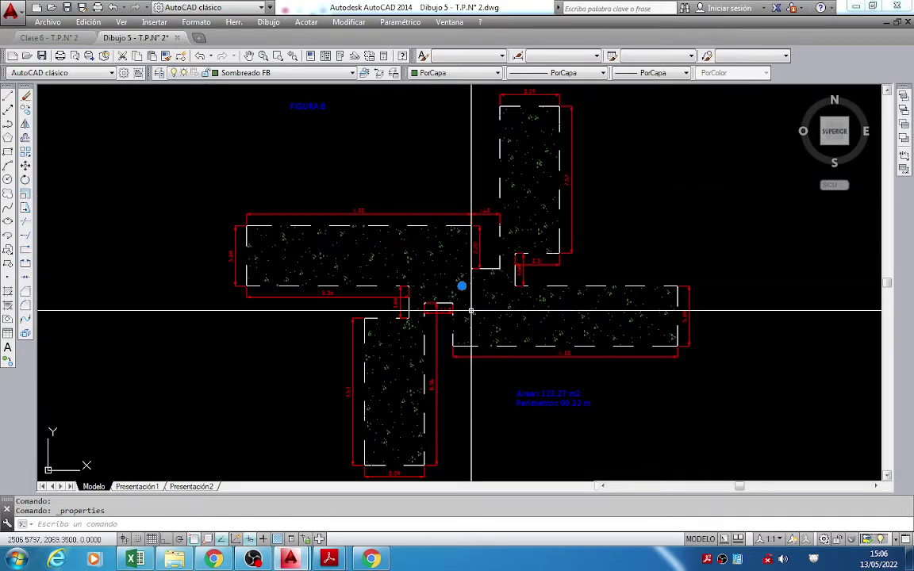
pyautogui.press('Escape')
pyautogui.click(414, 256)
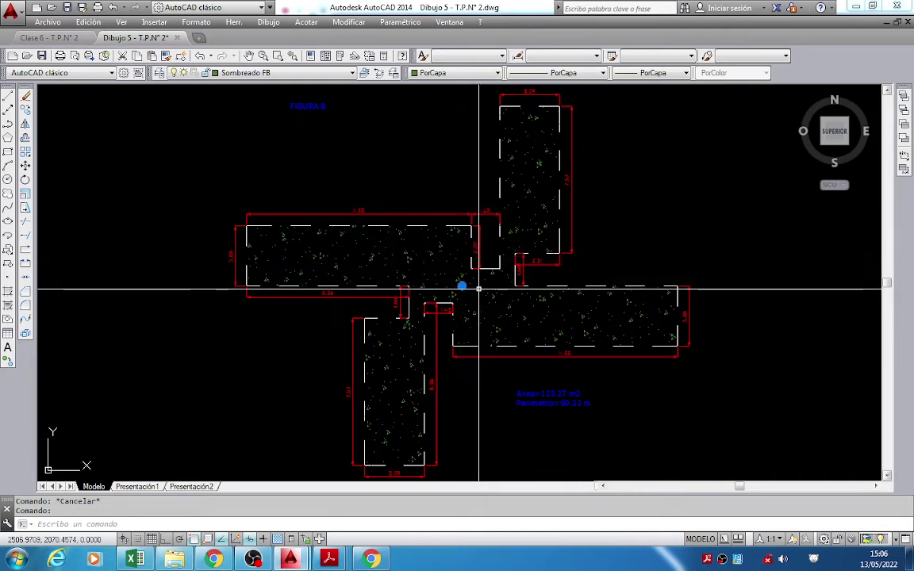
pyautogui.press('Delete')
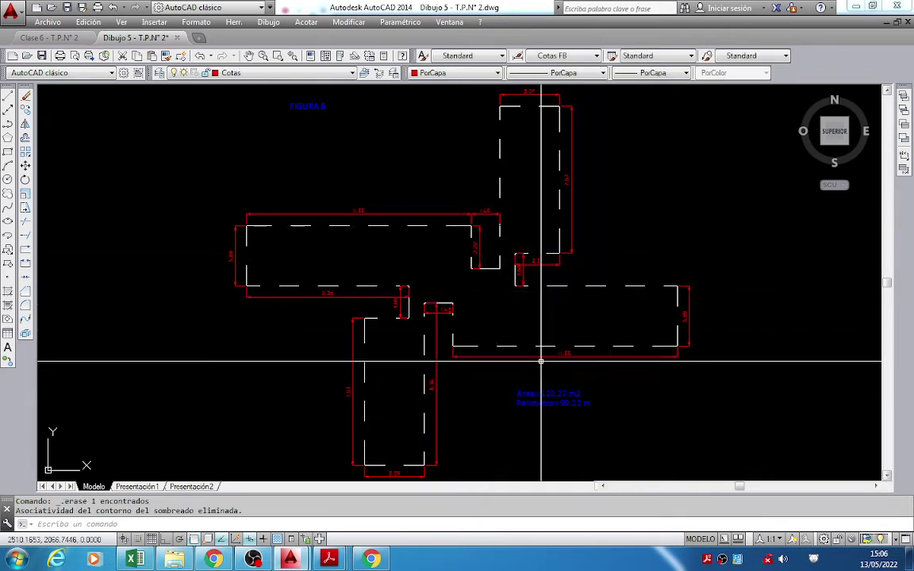
# Check the Figura B hatch specs (AR CONC, 45°) and reference drawing in the PDF, then return to Dibujo 5.
pyautogui.moveTo(325, 562)
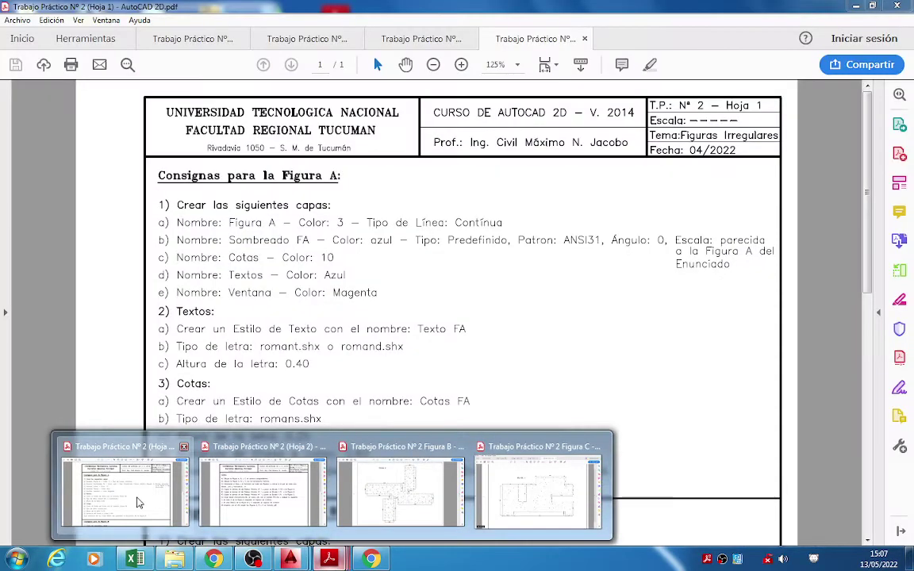
pyautogui.click(136, 500)
pyautogui.scroll(-10, 368, 256)
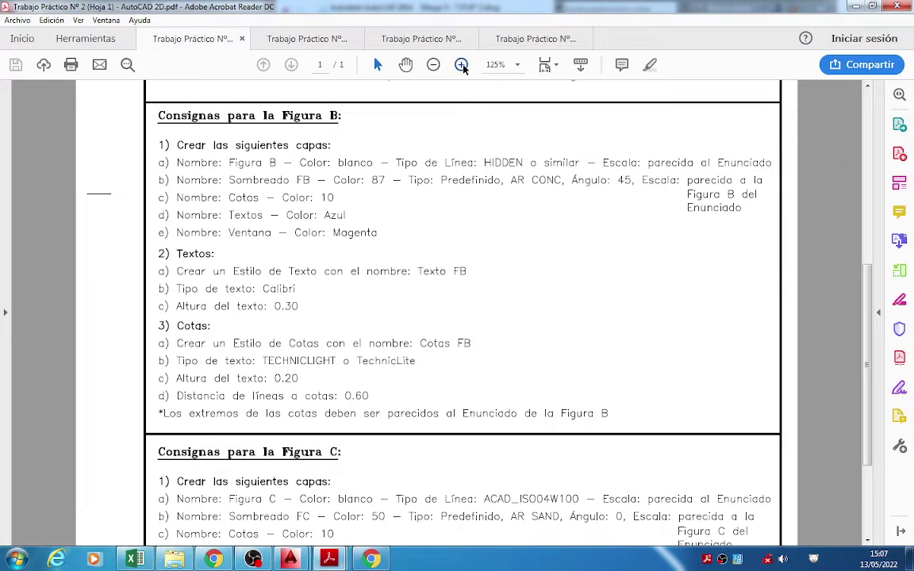
pyautogui.keyDown('ctrl'); pyautogui.scroll(1, 502, 228); pyautogui.keyUp('ctrl')
pyautogui.scroll(-1, 498, 235)
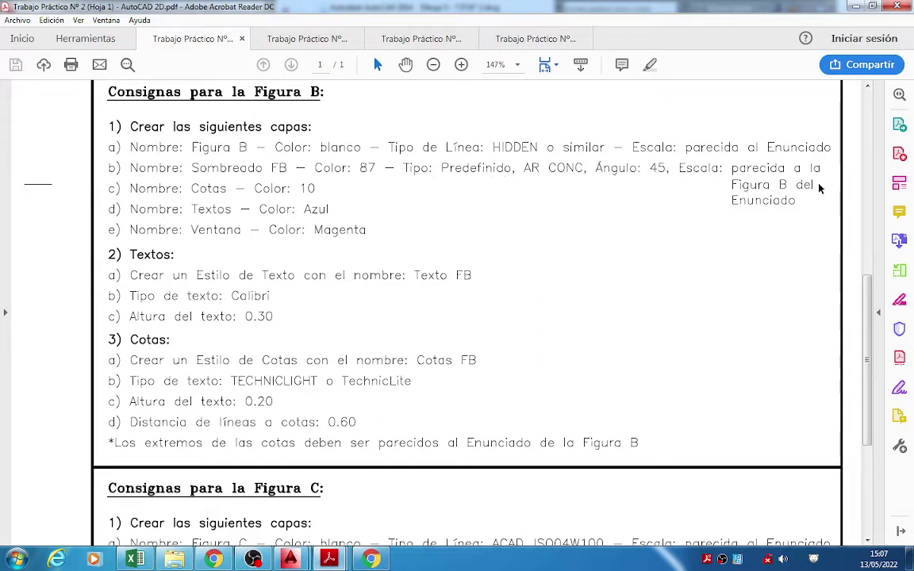
pyautogui.click(411, 39)
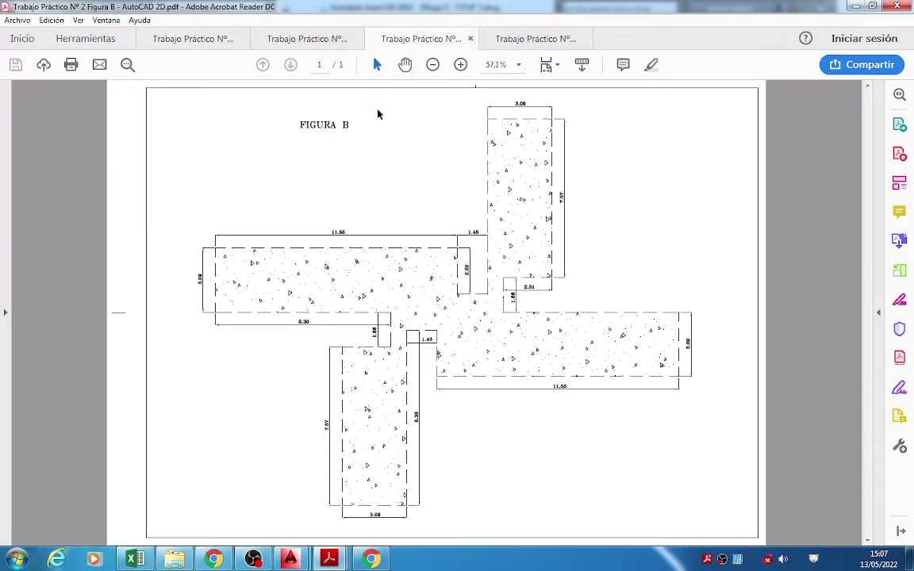
pyautogui.click(189, 39)
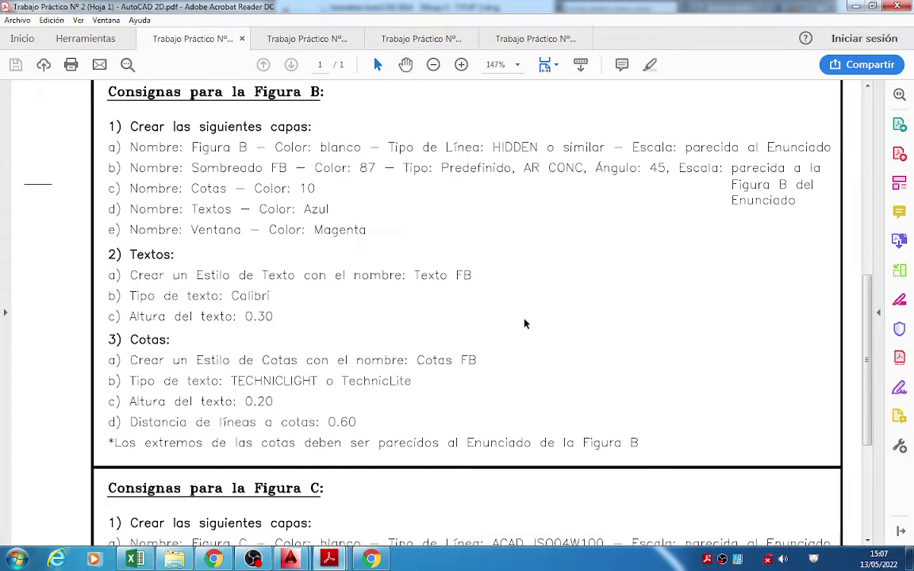
pyautogui.moveTo(291, 559)
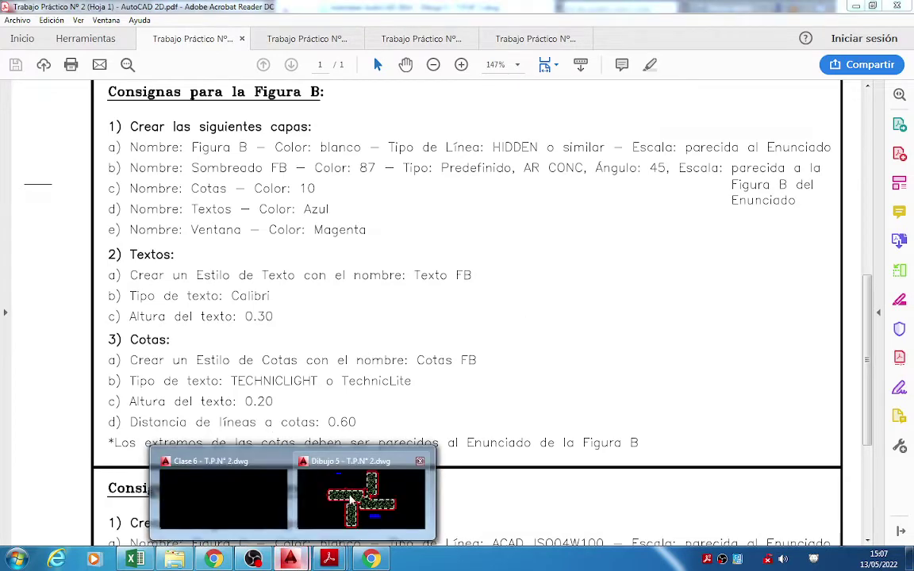
pyautogui.click(331, 452)
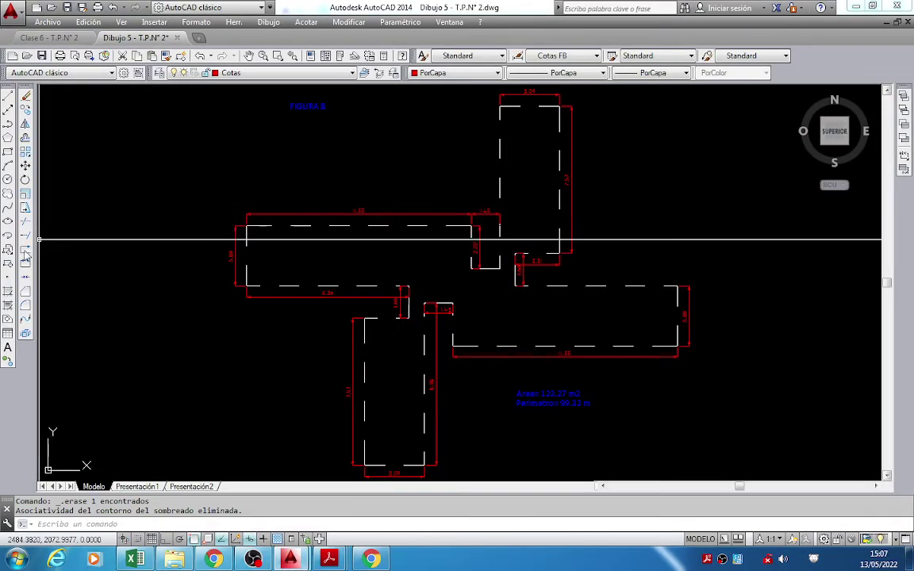
# Start a new hatch and choose the AR-CONC concrete pattern in Sombreado y degradado.
pyautogui.click(6, 303)
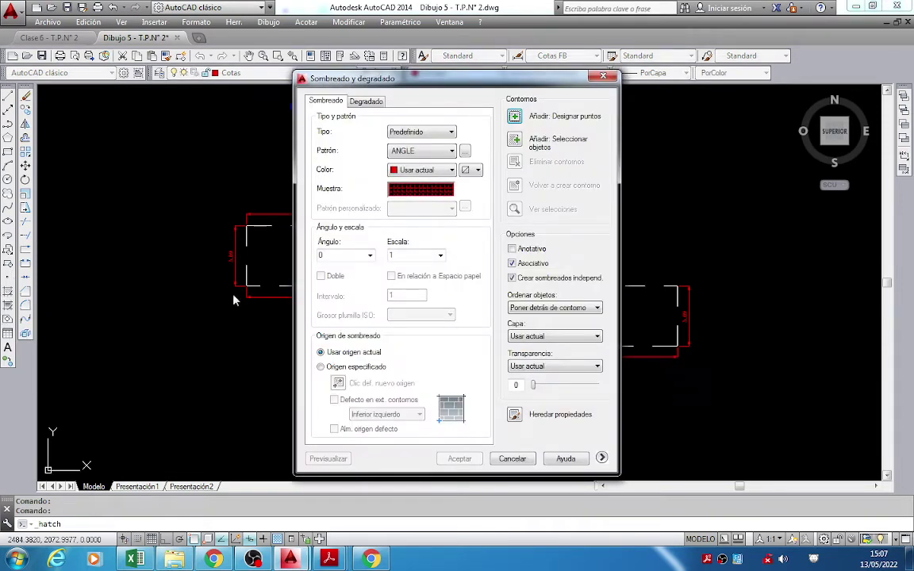
pyautogui.click(602, 459)
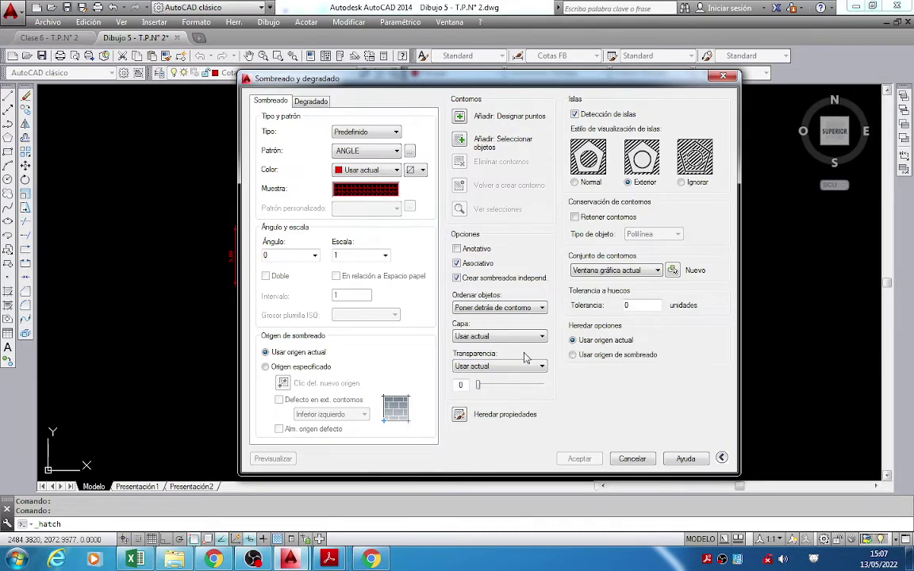
pyautogui.click(720, 459)
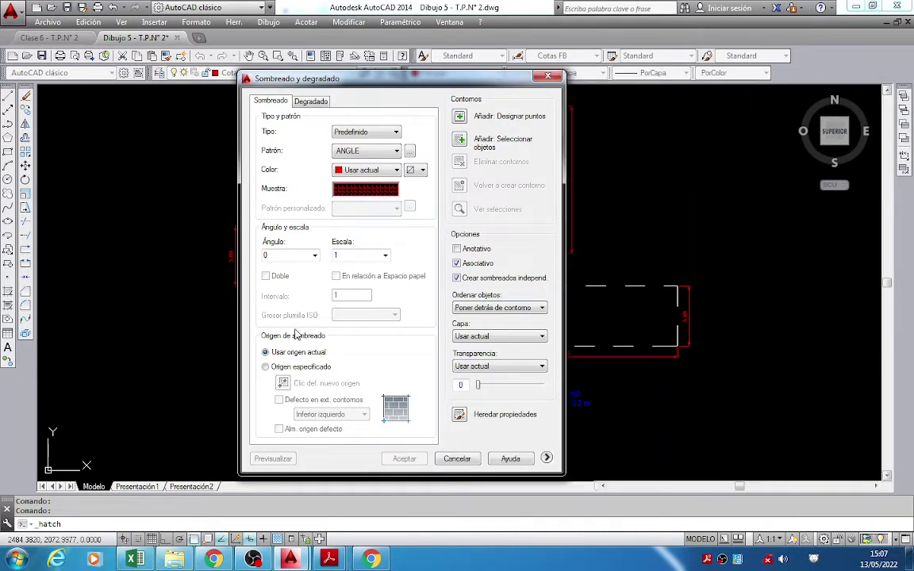
pyautogui.click(547, 459)
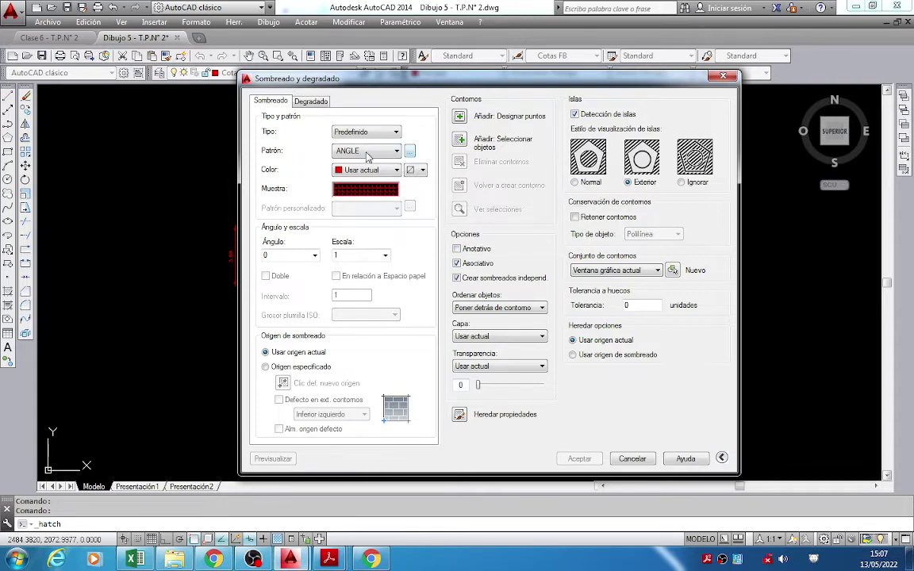
pyautogui.click(378, 190)
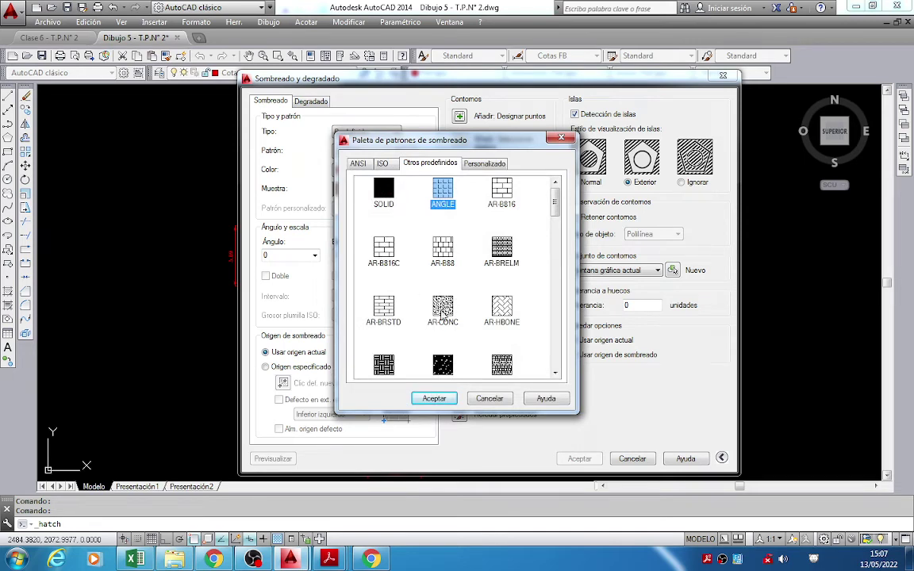
pyautogui.click(443, 306)
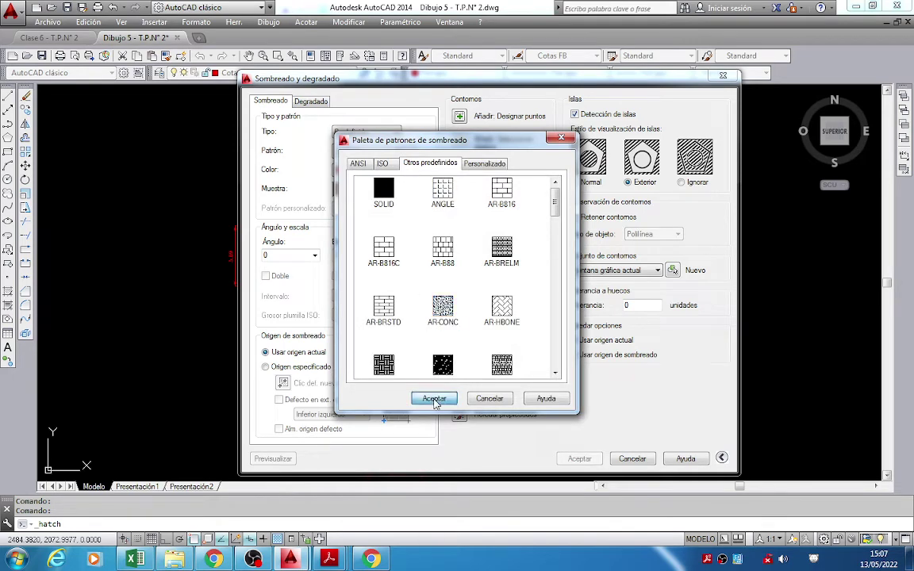
pyautogui.click(434, 398)
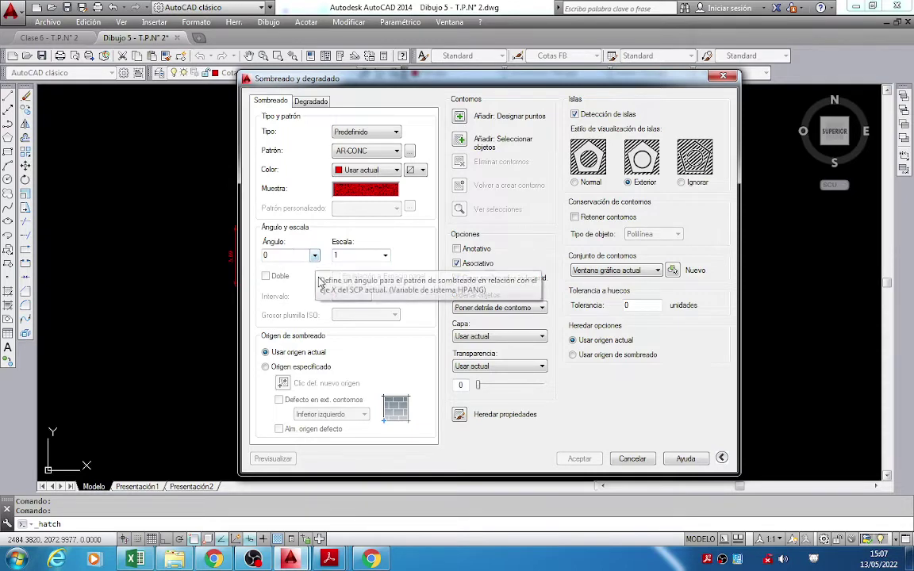
# After rechecking the instructions PDF, set the hatch angle to 45.
pyautogui.moveTo(330, 559)
pyautogui.click(143, 520)
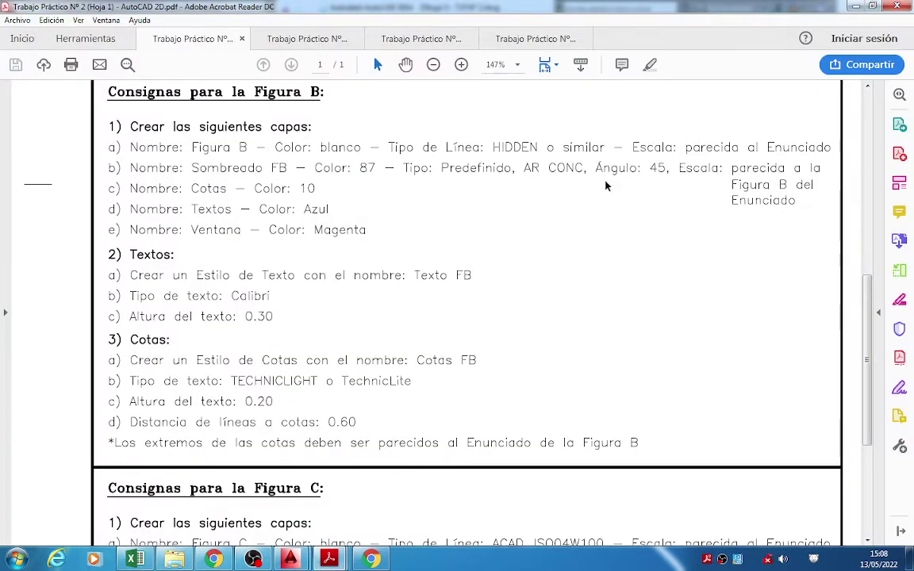
pyautogui.moveTo(290, 560)
pyautogui.click(365, 500)
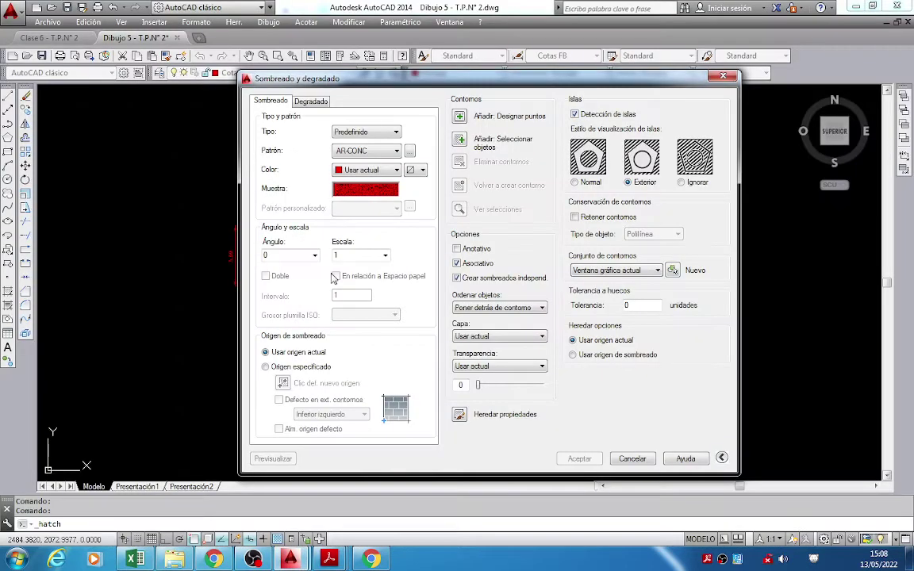
pyautogui.click(290, 255)
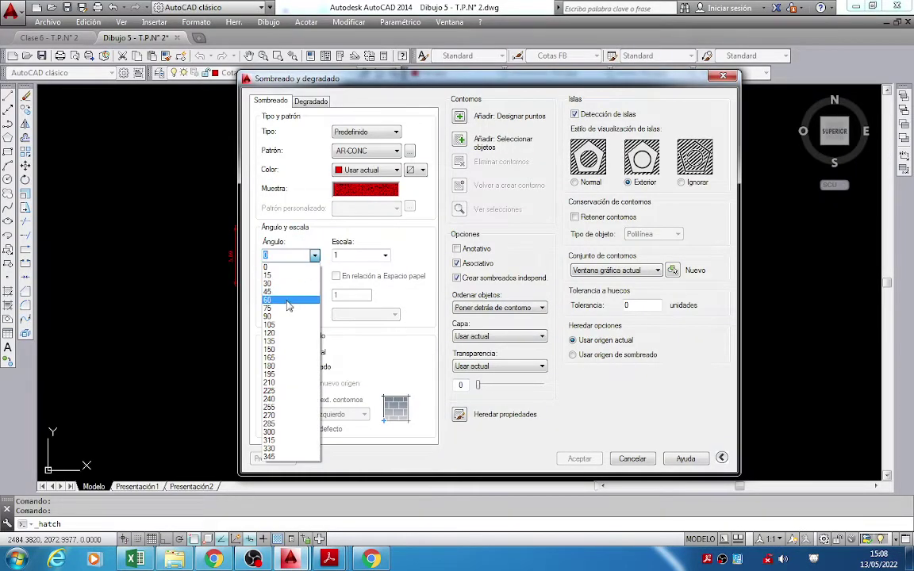
pyautogui.click(289, 294)
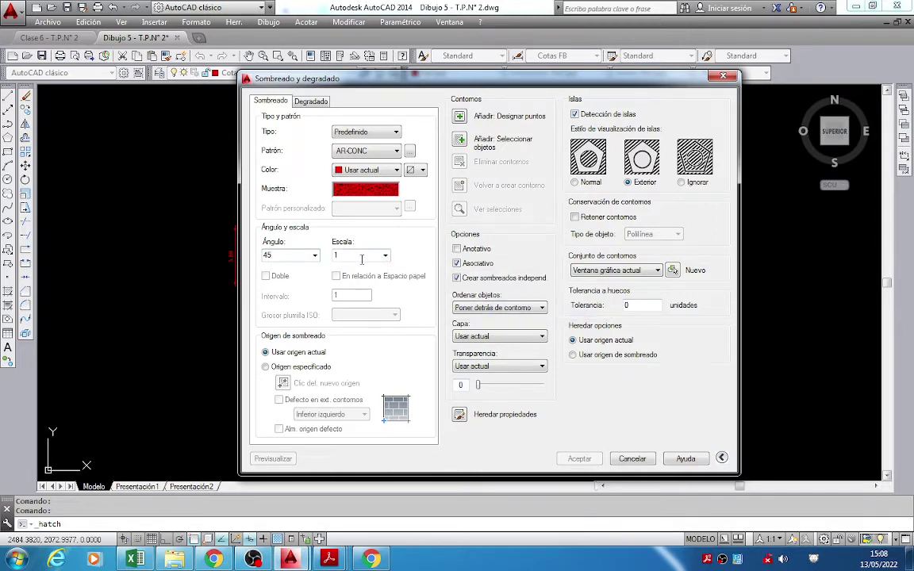
pyautogui.click(329, 560)
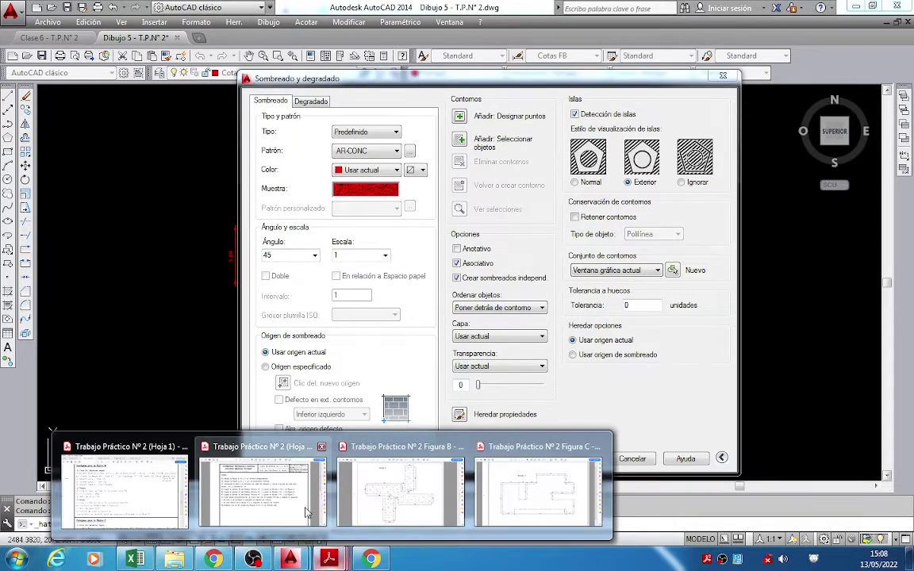
pyautogui.click(180, 487)
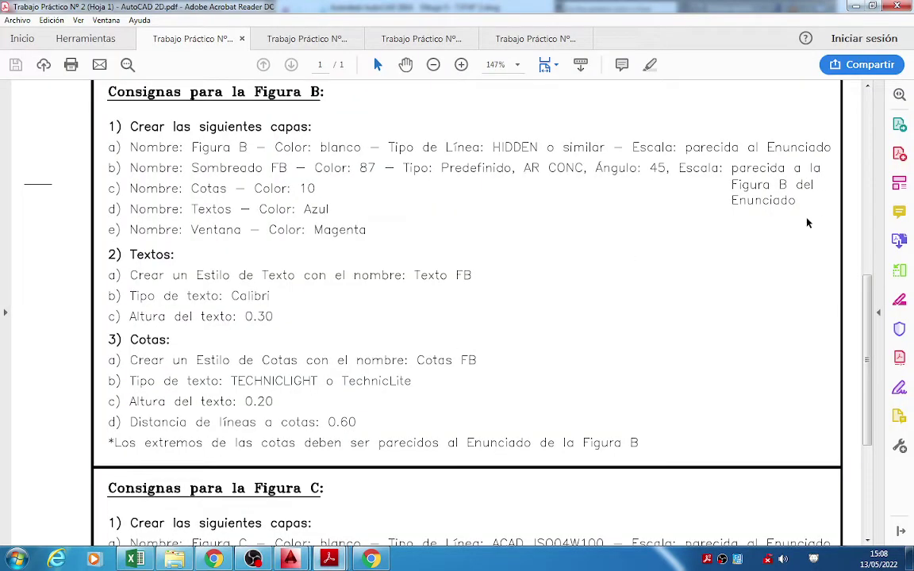
pyautogui.click(421, 38)
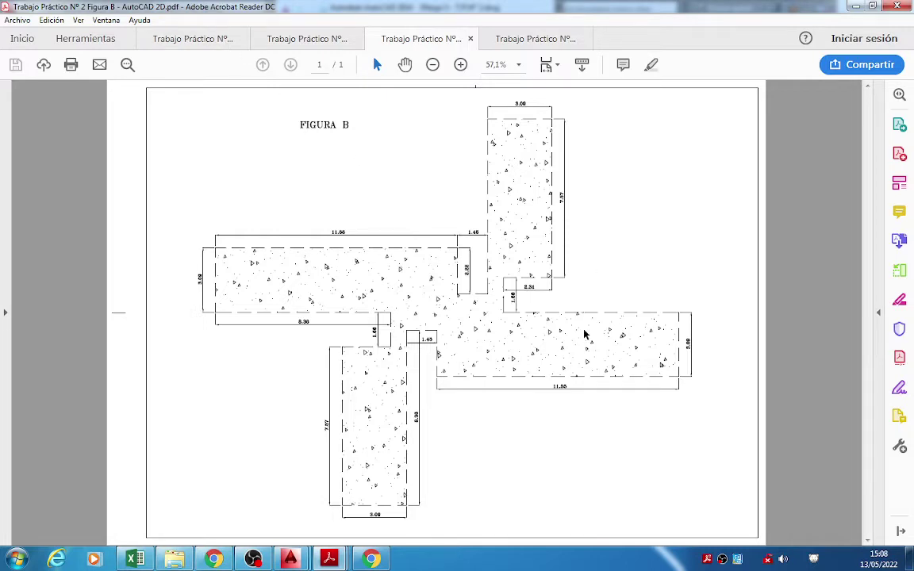
pyautogui.click(199, 38)
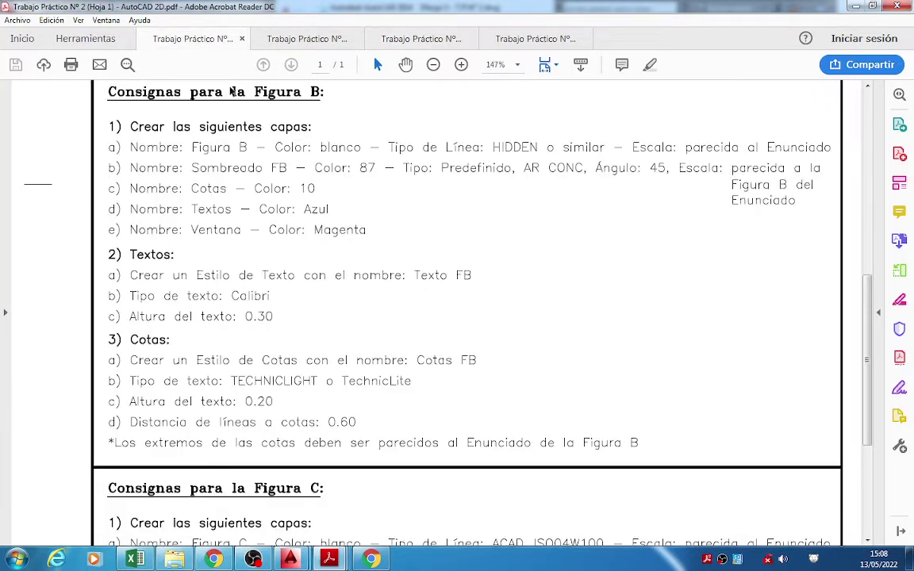
pyautogui.moveTo(292, 556)
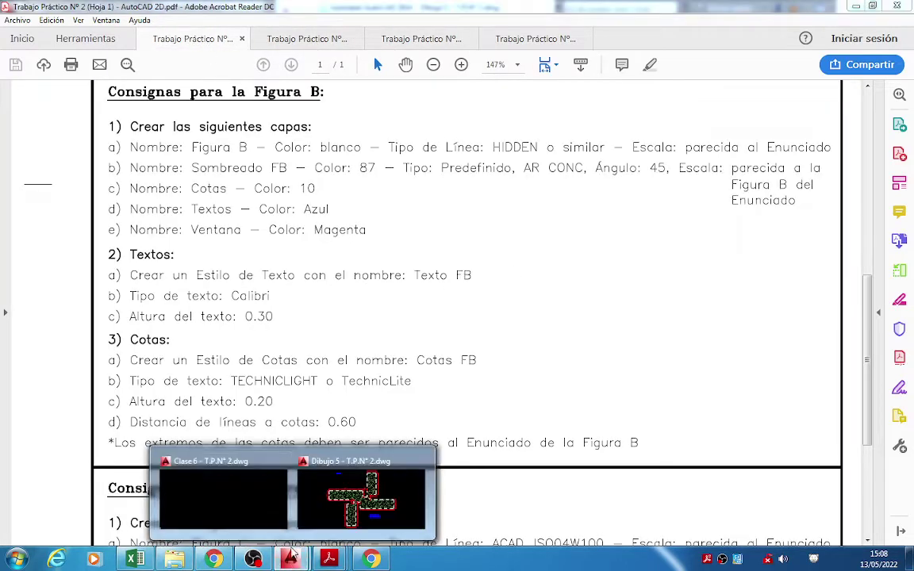
# Pick a point inside the Figure B outline as the hatch boundary.
pyautogui.click(362, 496)
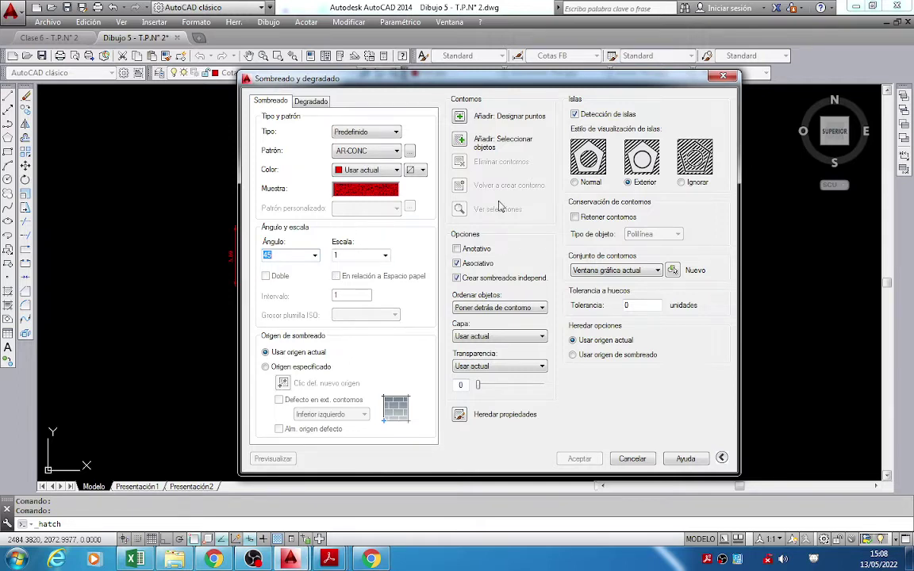
pyautogui.click(543, 122)
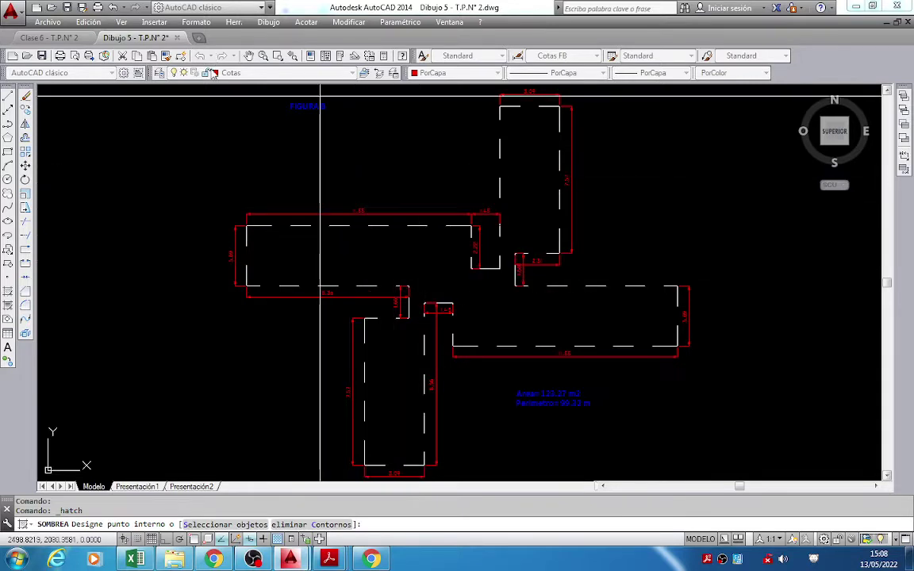
pyautogui.click(440, 264)
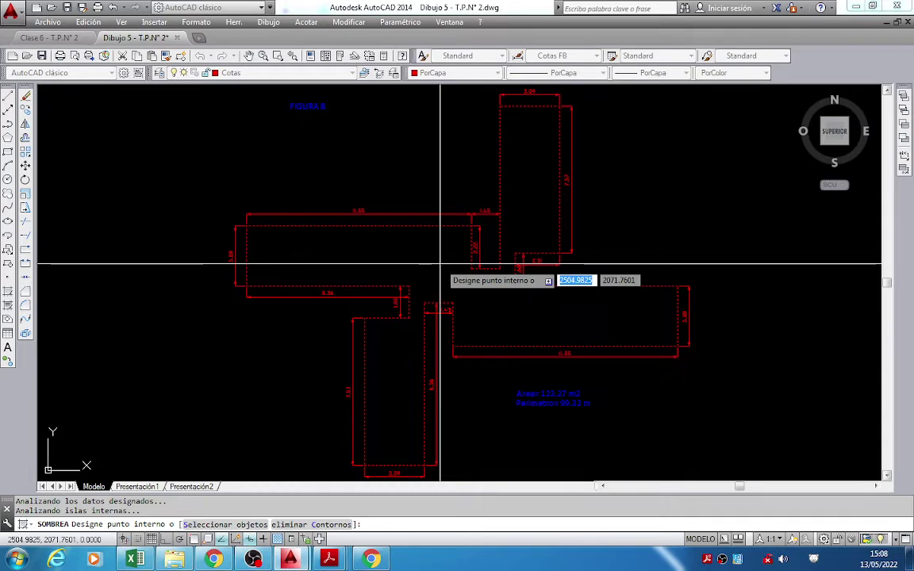
pyautogui.press('Return')
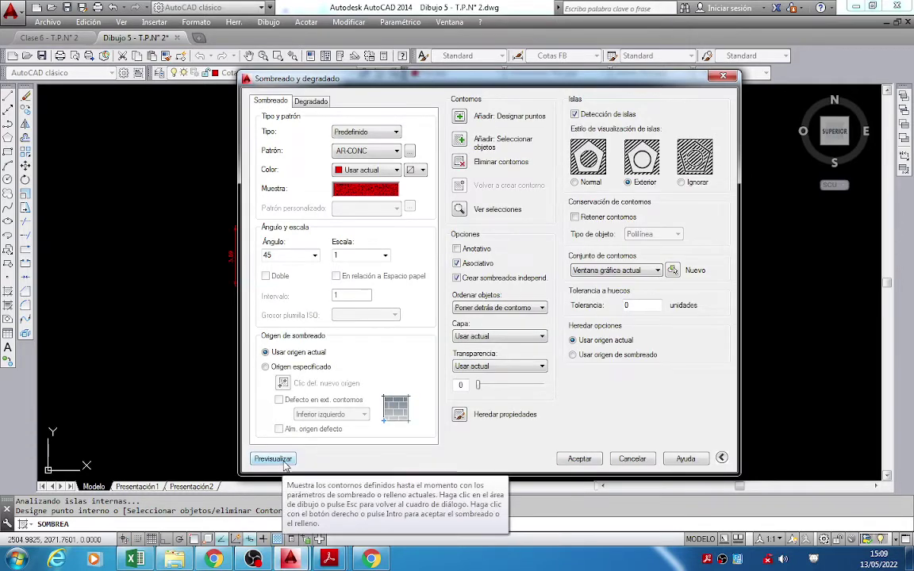
# Preview the AR-CONC hatch at its initial scale, zooming to inspect it.
pyautogui.click(282, 463)
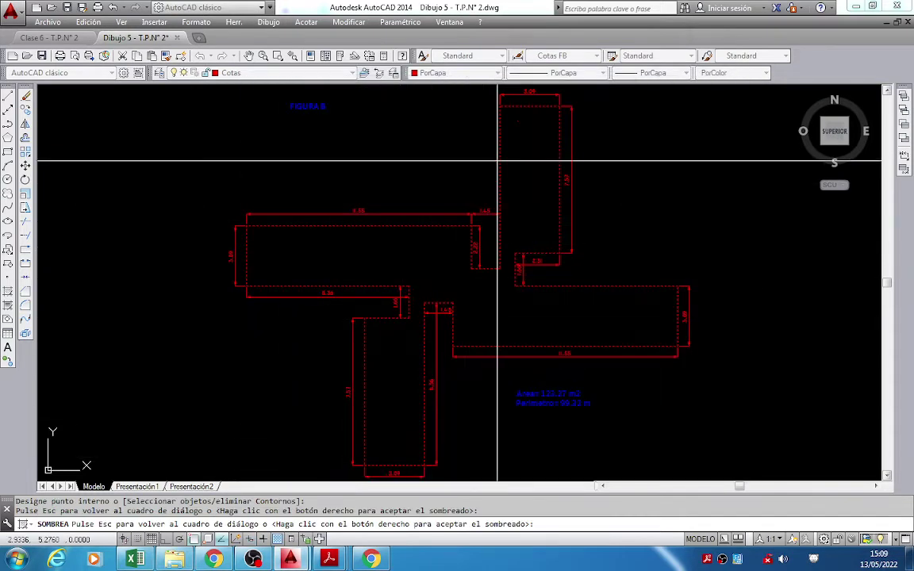
pyautogui.scroll(5, 498, 162)
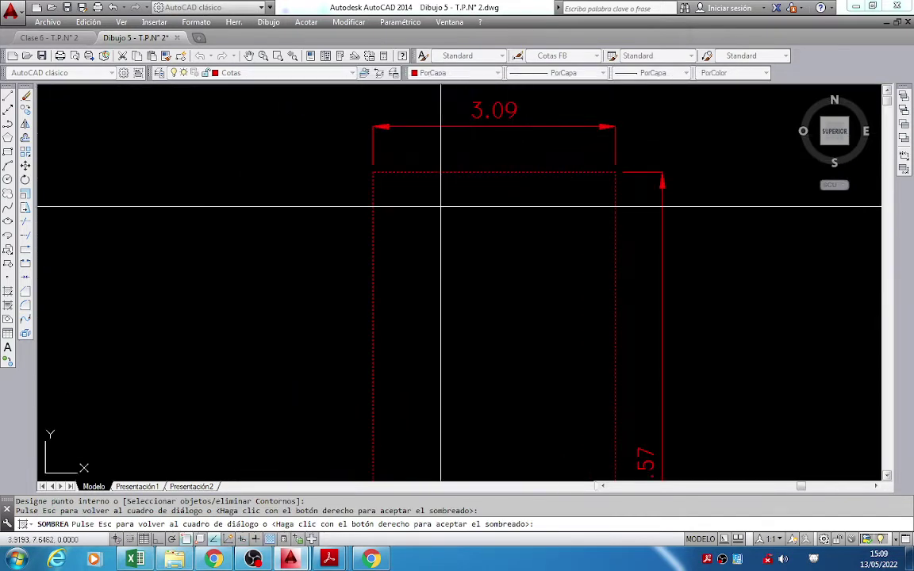
pyautogui.scroll(3, 441, 207)
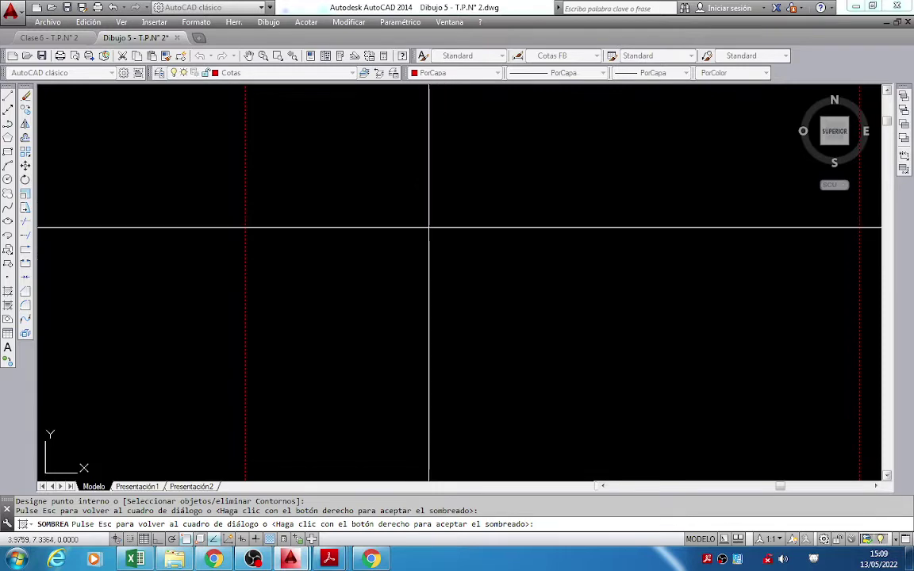
pyautogui.scroll(-8, 429, 229)
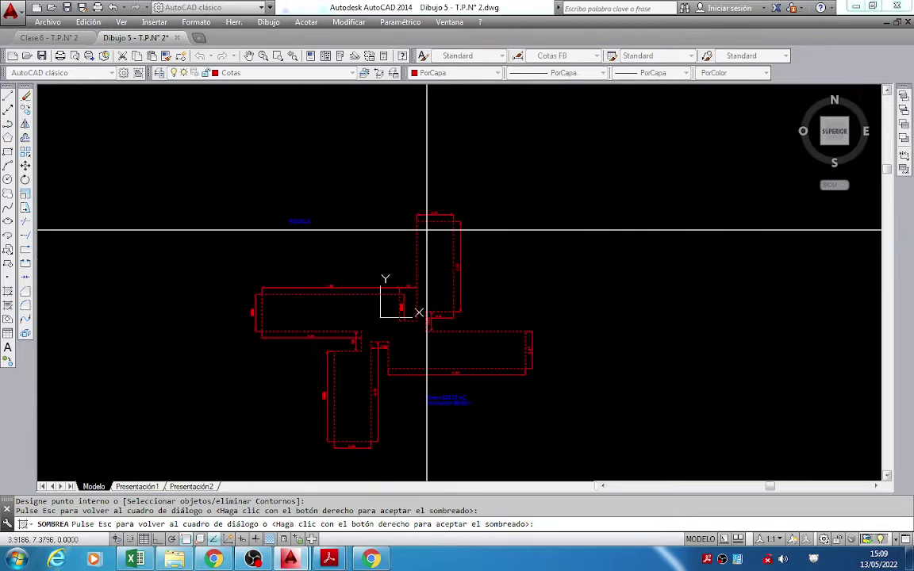
pyautogui.scroll(1, 429, 267)
pyautogui.scroll(-2, 429, 198)
pyautogui.scroll(4, 418, 194)
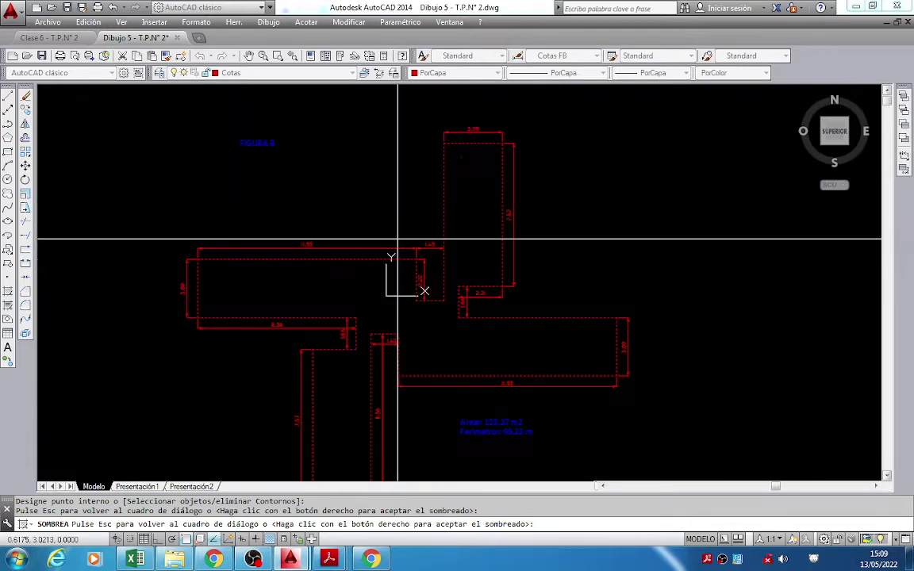
pyautogui.press('Escape')
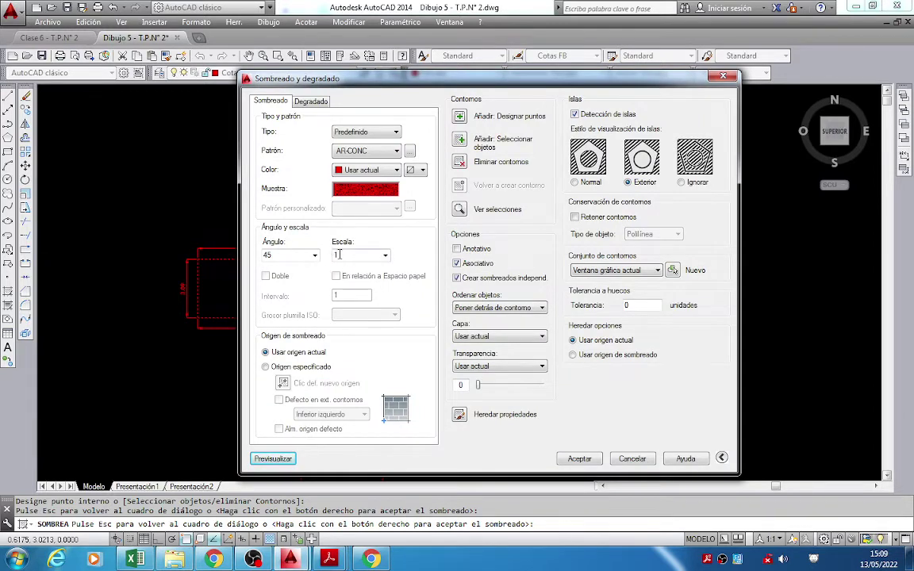
# Set the hatch scale to 0.02, preview it again, and apply the hatch.
pyautogui.click(338, 255)
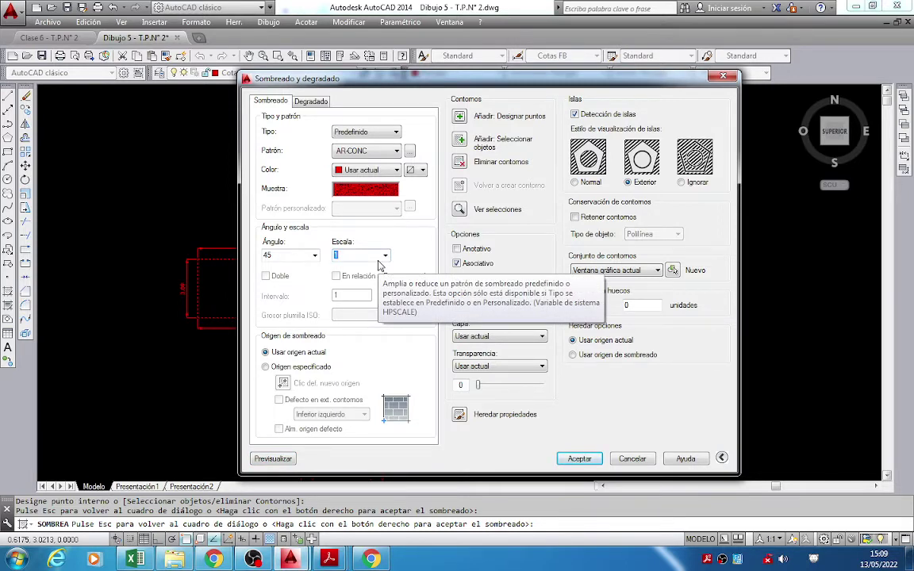
pyautogui.write('0.02')
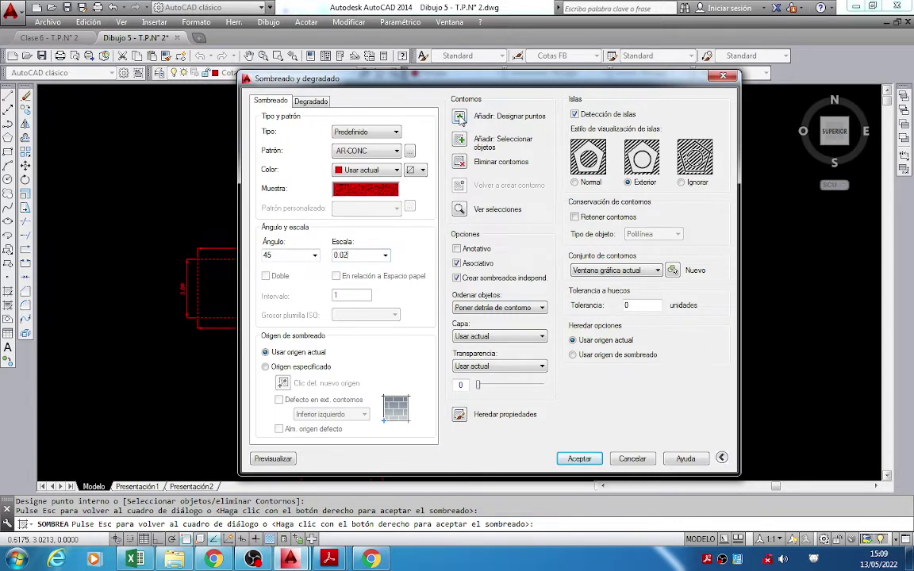
pyautogui.click(280, 461)
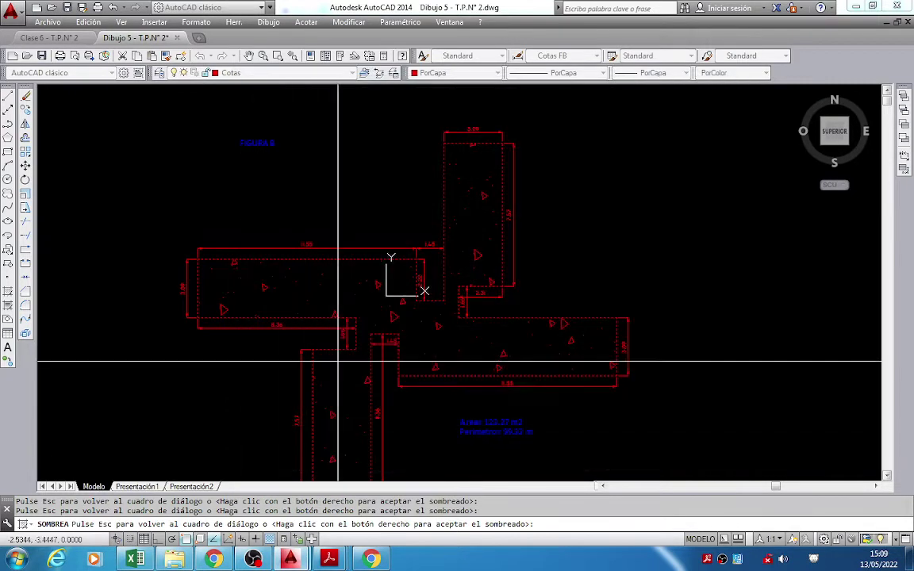
pyautogui.moveTo(376, 291)
pyautogui.mouseDown(button='middle')
pyautogui.moveTo(377, 242)
pyautogui.moveTo(381, 279)
pyautogui.mouseUp(button='middle')
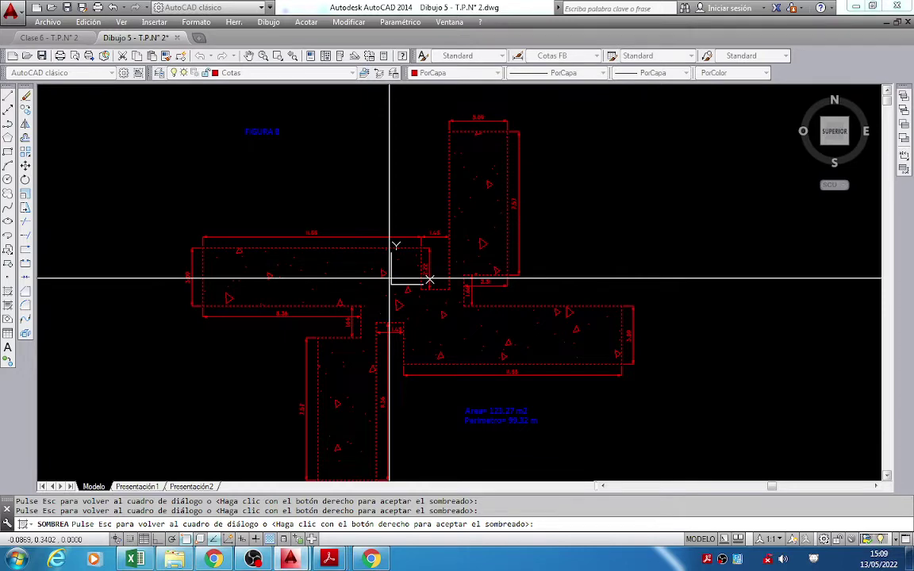
pyautogui.press('Escape')
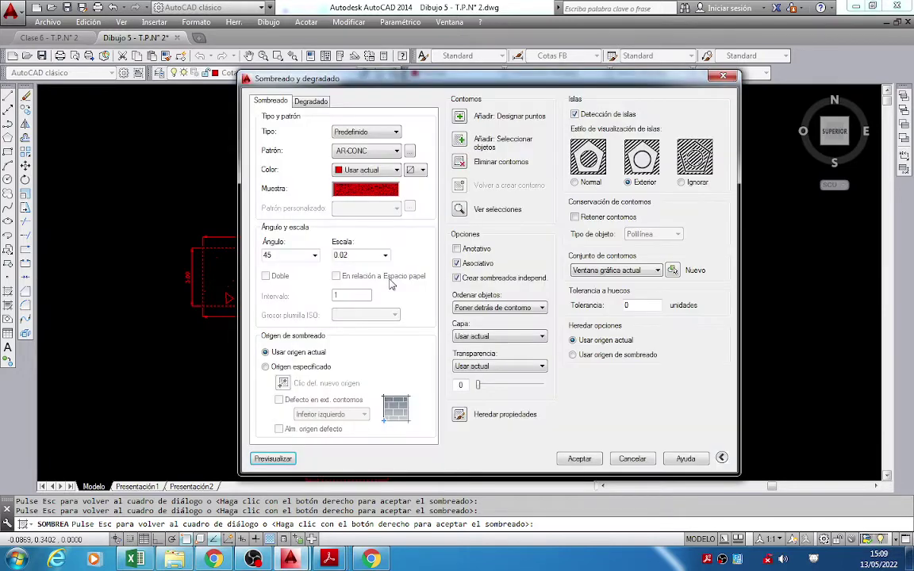
pyautogui.click(580, 459)
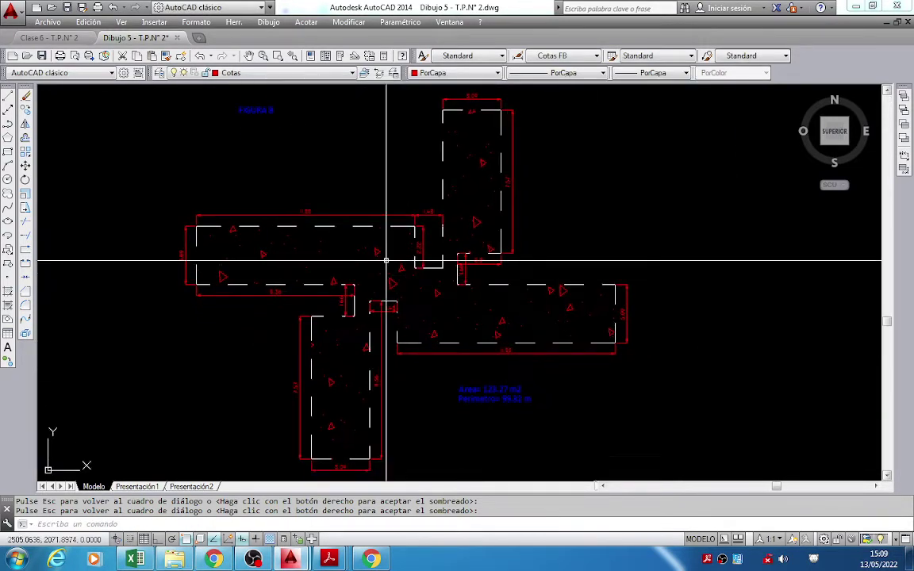
# Move the new hatch onto the Sombreado FB layer, keeping Cotas as the current layer.
pyautogui.click(418, 286)
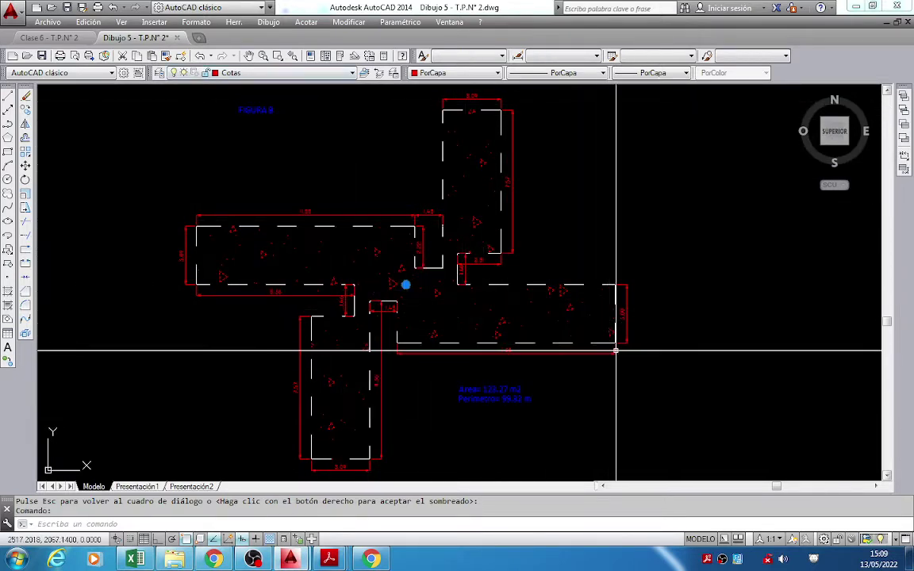
pyautogui.press('Escape')
pyautogui.click(578, 337)
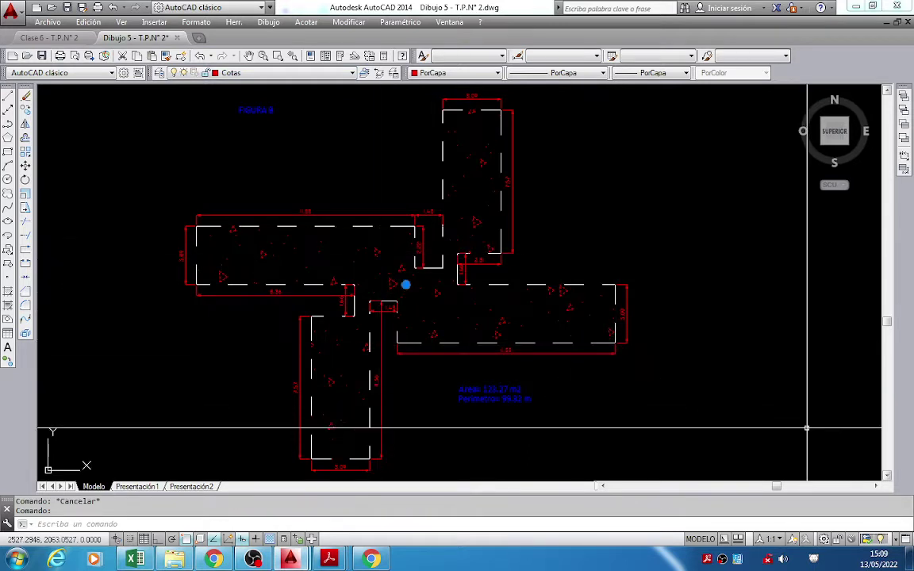
pyautogui.click(298, 74)
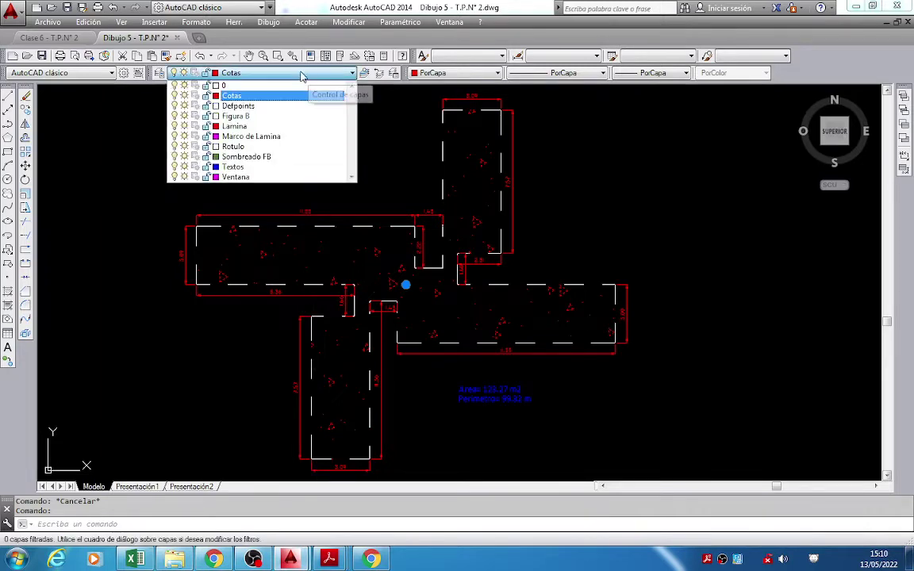
pyautogui.click(272, 157)
pyautogui.press('Escape')
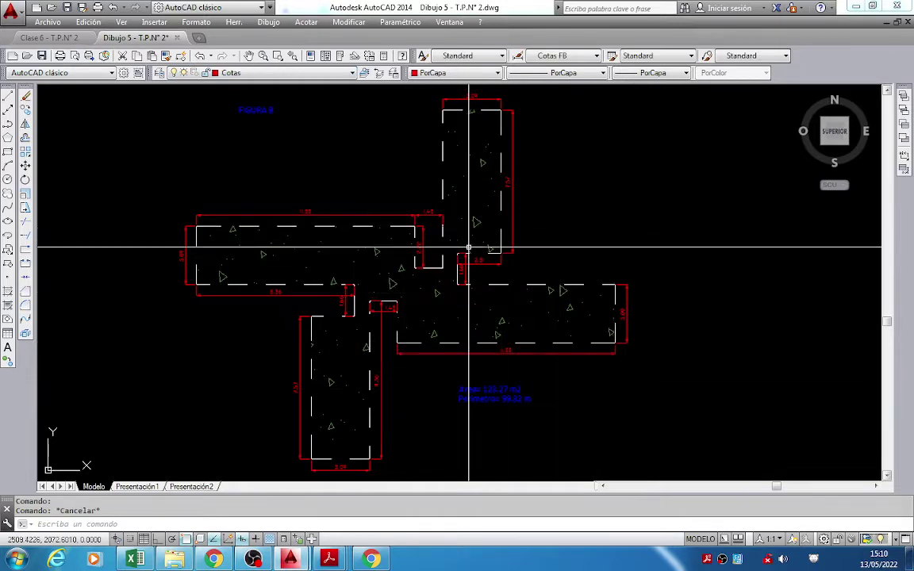
pyautogui.click(267, 74)
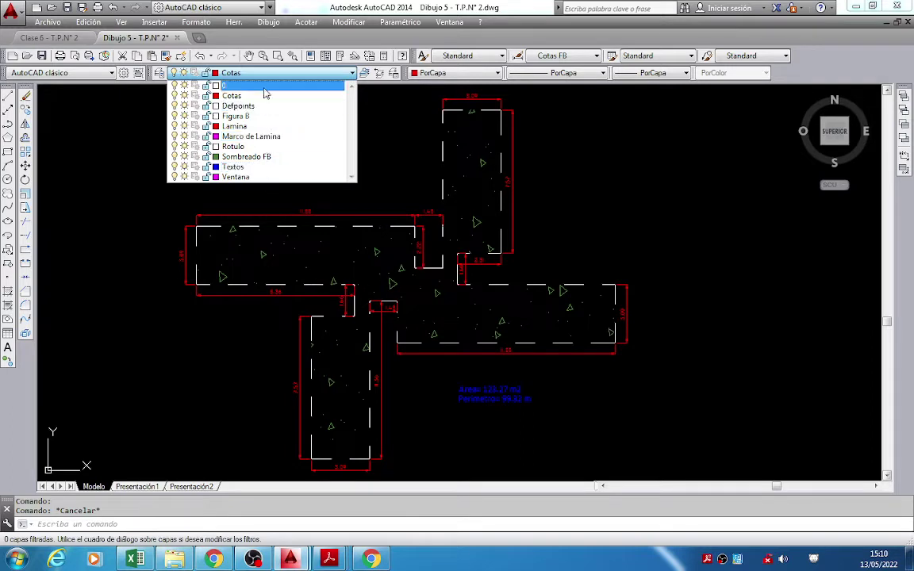
pyautogui.click(452, 269)
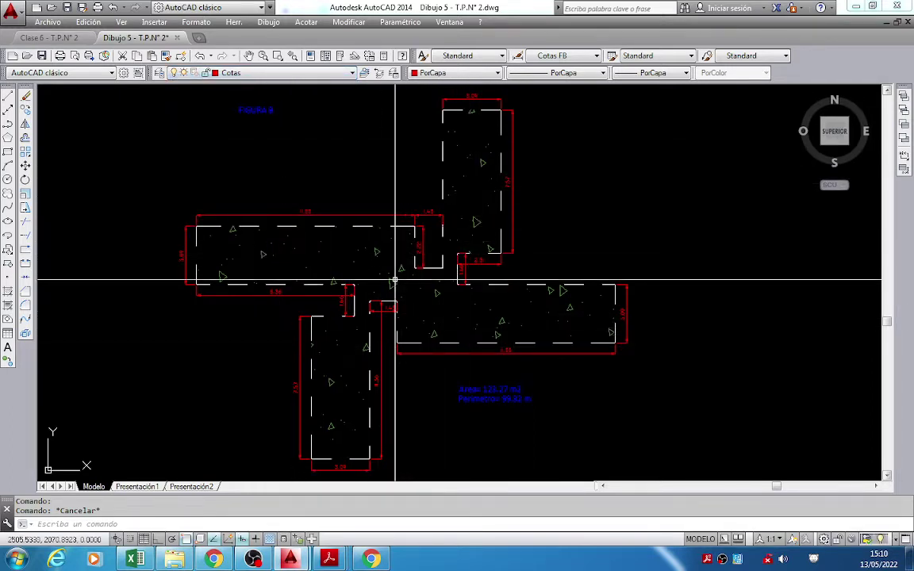
# Zoom the Figura B reference PDF in to 73.7%, then return to Dibujo 5.
pyautogui.moveTo(331, 554)
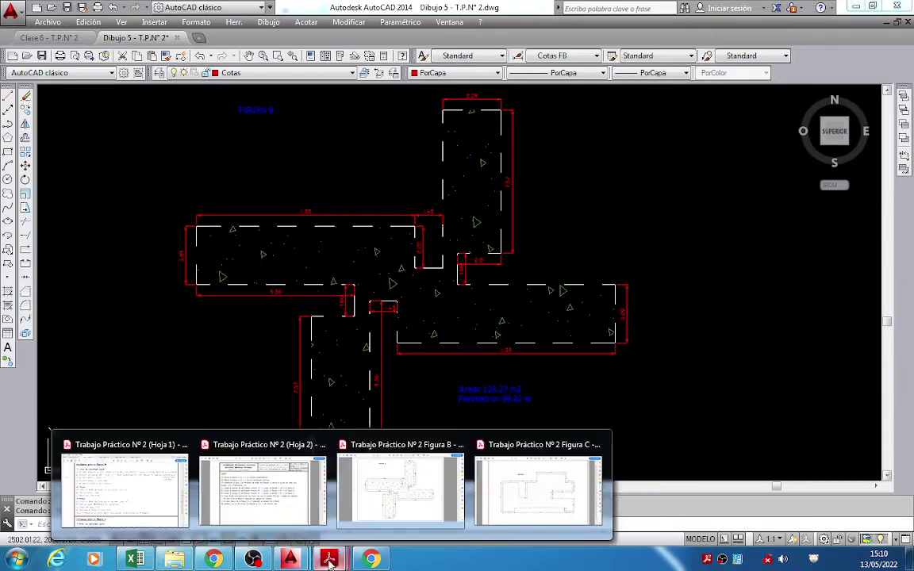
pyautogui.click(400, 492)
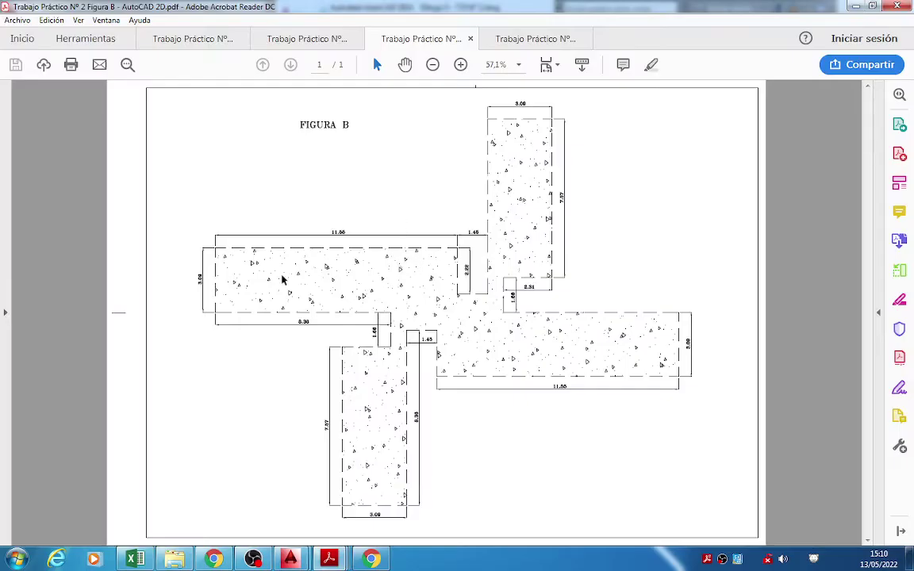
pyautogui.click(460, 65)
pyautogui.click(460, 64)
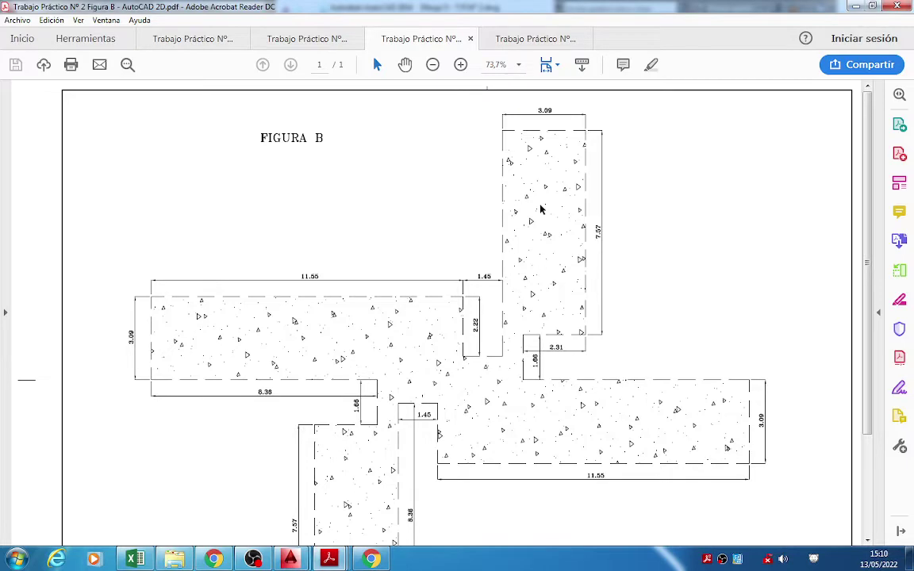
pyautogui.moveTo(290, 559)
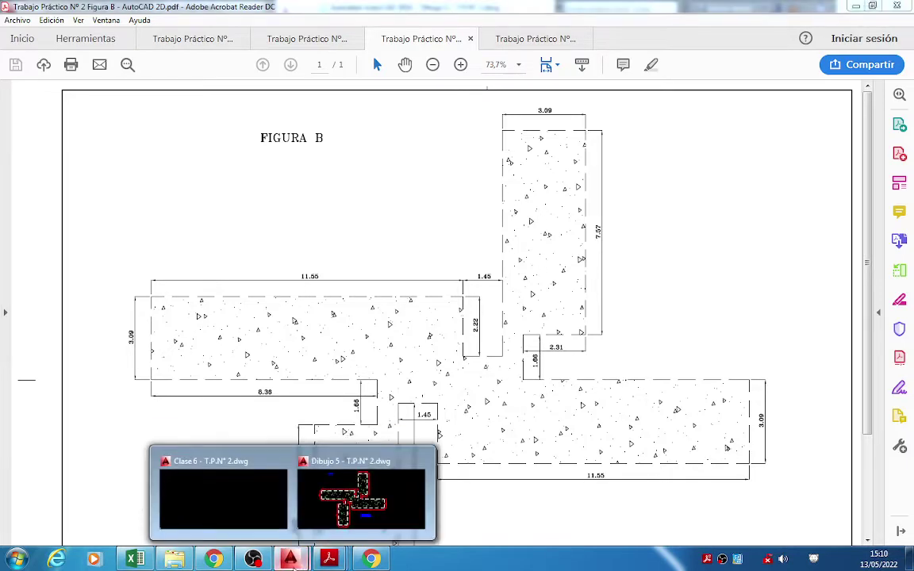
pyautogui.click(363, 498)
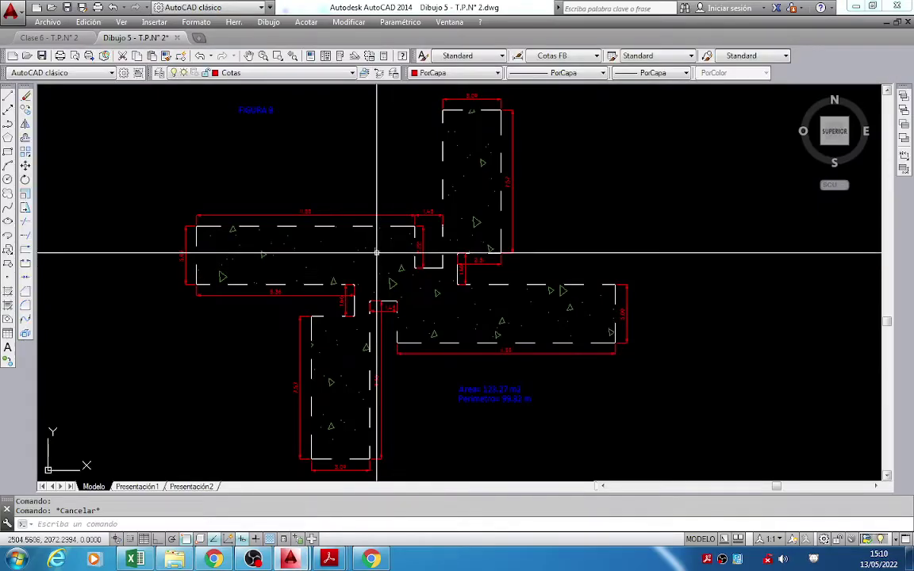
# Change the Figure B hatch scale to 0.01 in Quick Properties and deselect it.
pyautogui.click(396, 270)
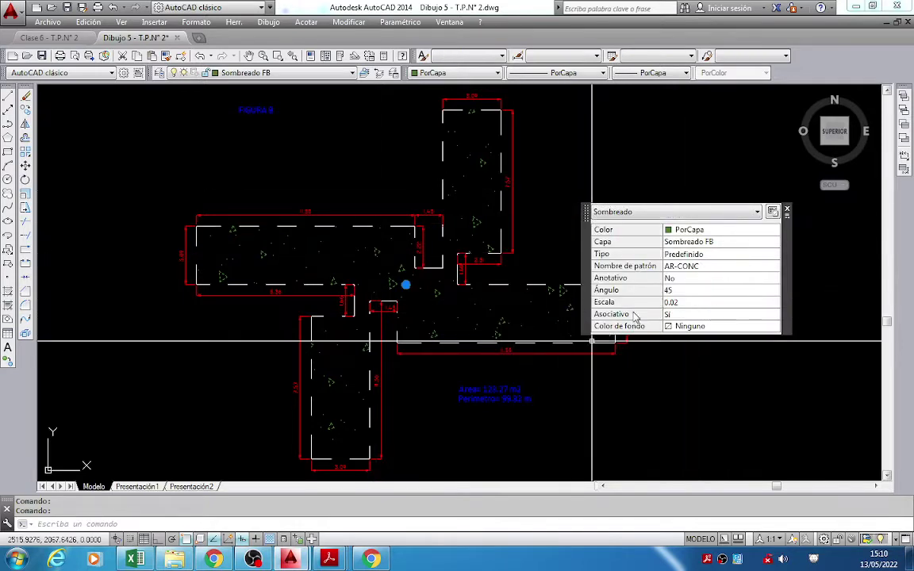
pyautogui.click(671, 211)
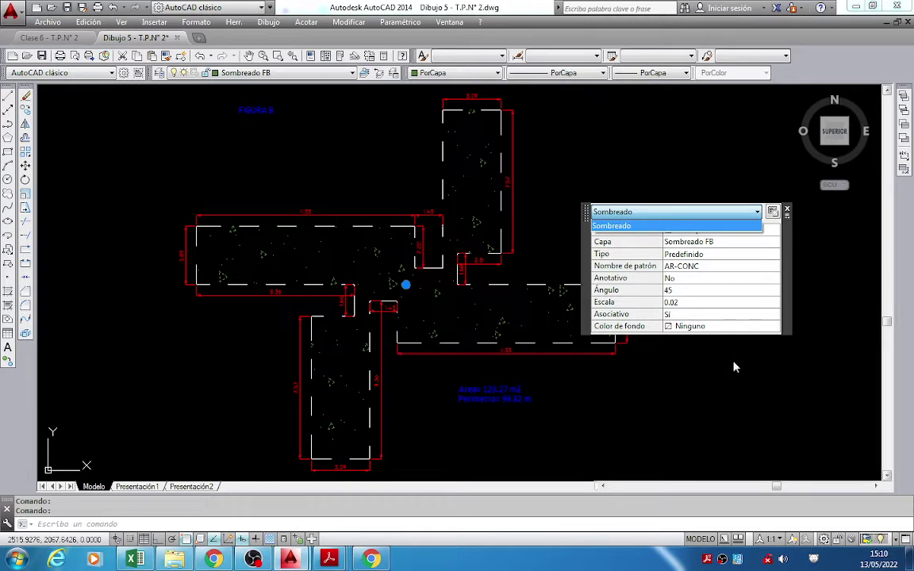
pyautogui.click(687, 304)
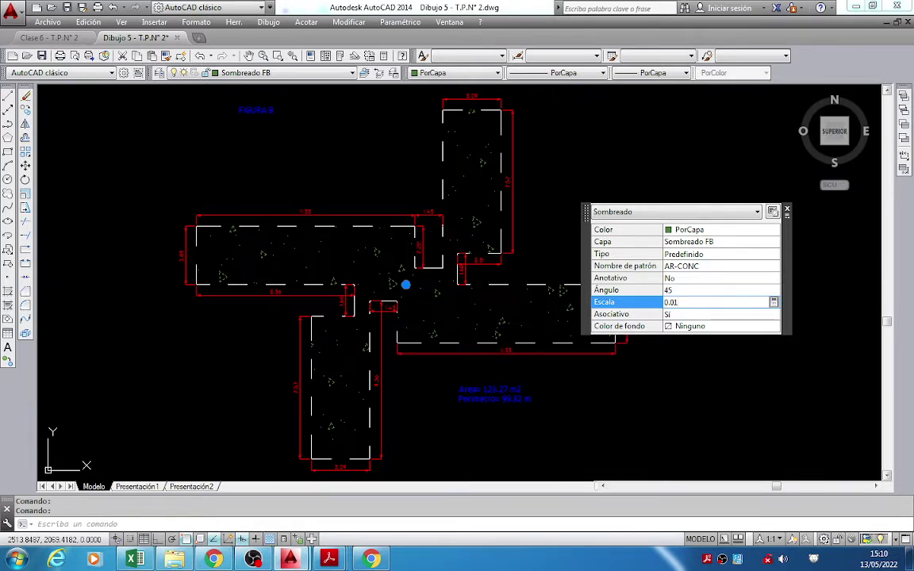
pyautogui.press('Return')
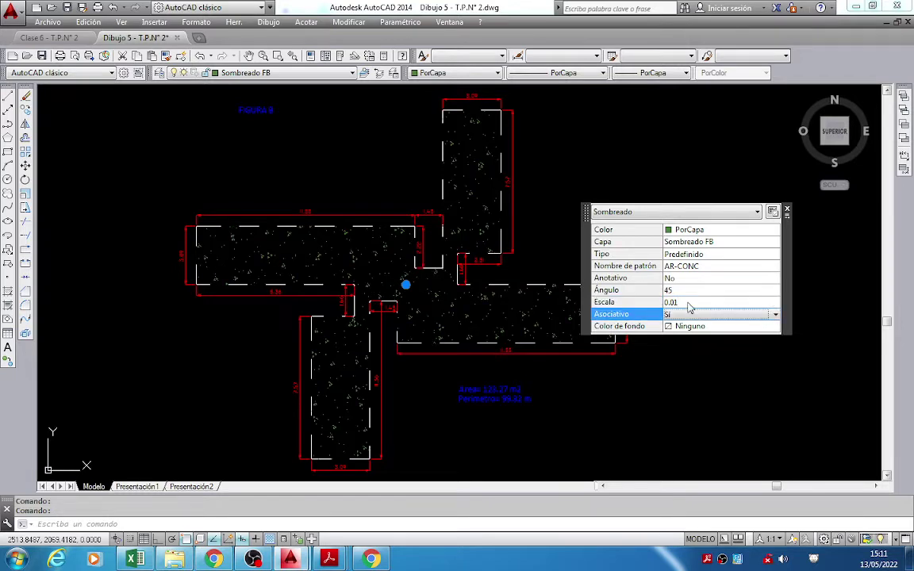
pyautogui.click(786, 210)
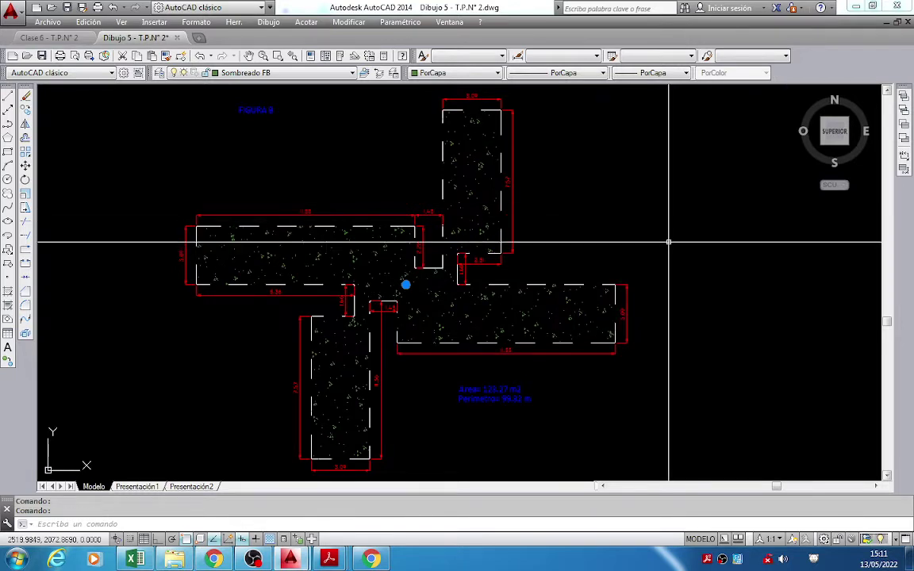
pyautogui.press('Escape')
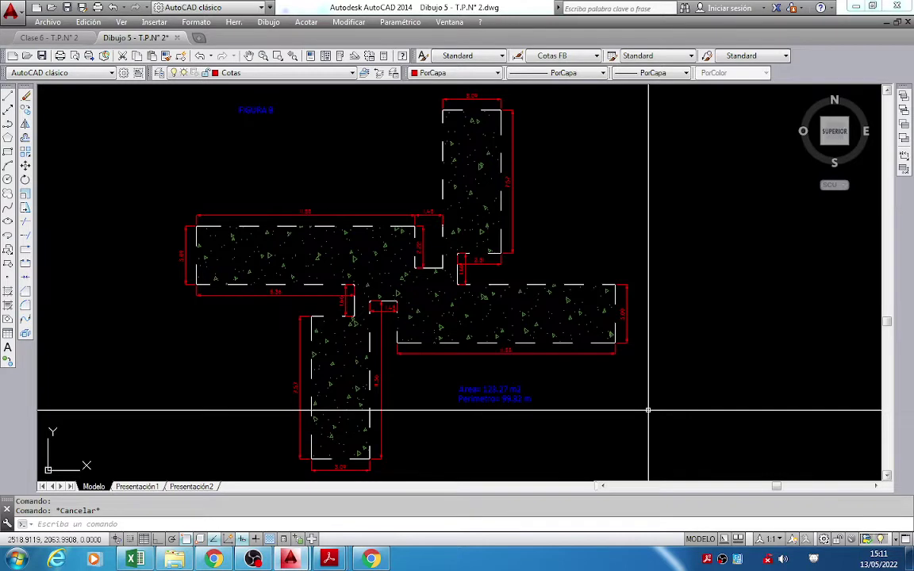
# Draw a rectangle in the free space right of Figure B and bring up the hatch settings.
pyautogui.scroll(-2, 648, 410)
pyautogui.moveTo(351, 265); pyautogui.dragTo(304, 265, button='middle')
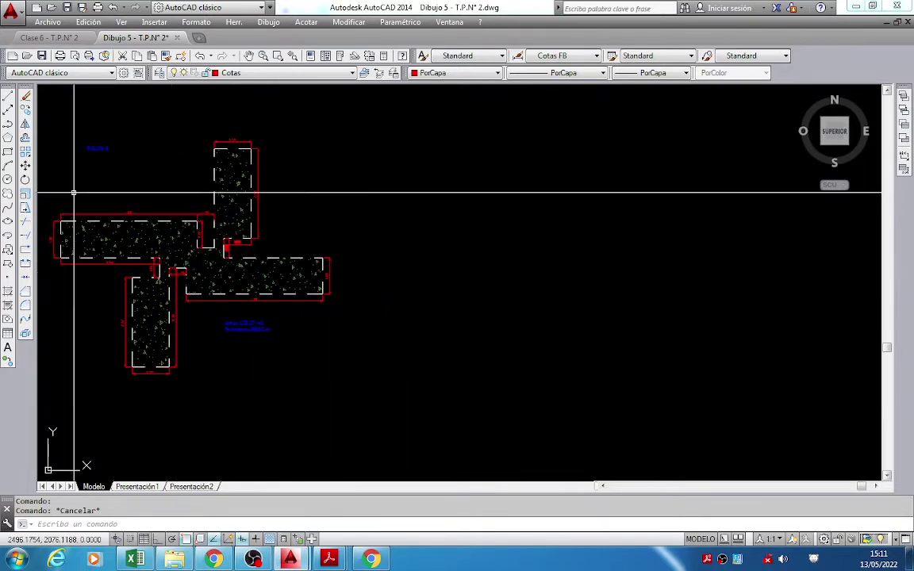
pyautogui.click(8, 151)
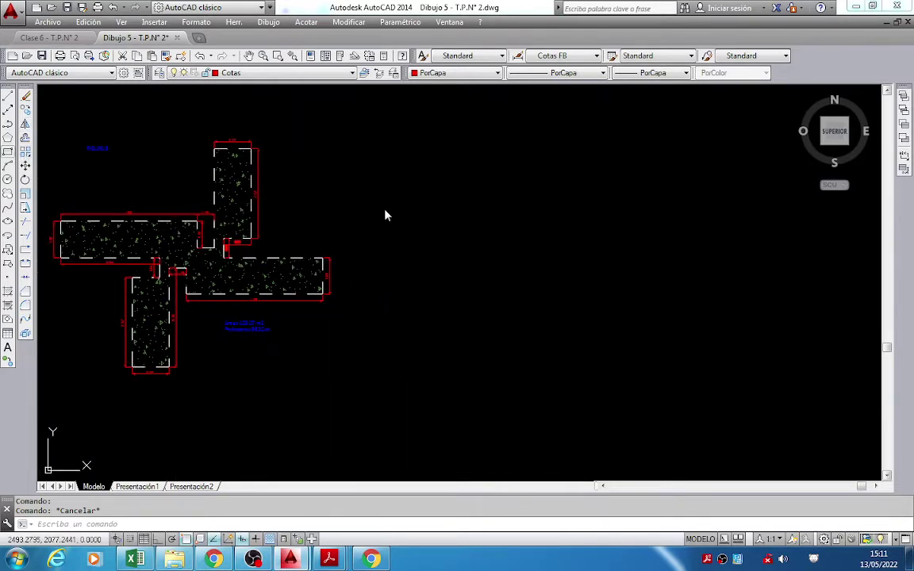
pyautogui.click(459, 181)
pyautogui.click(620, 354)
pyautogui.moveTo(567, 231); pyautogui.dragTo(504, 225, button='middle')
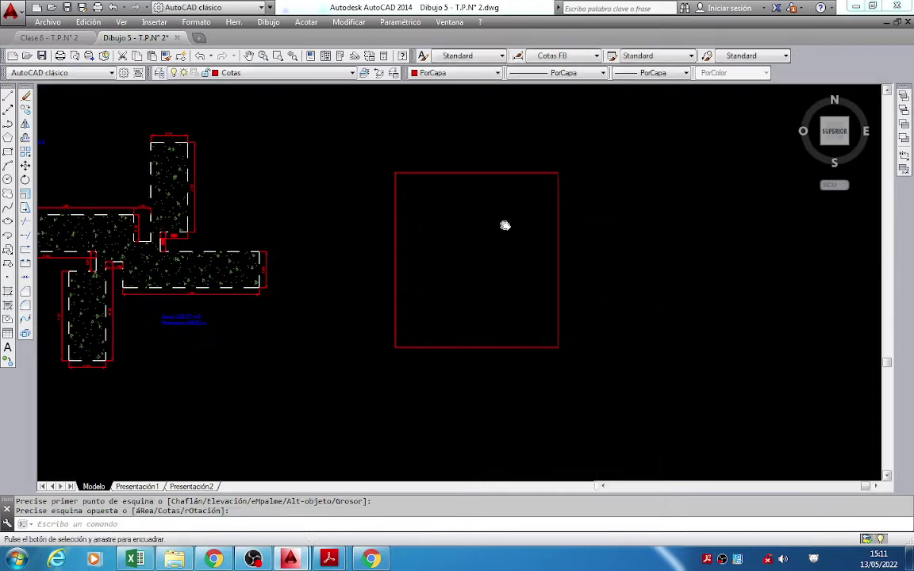
pyautogui.scroll(2, 474, 263)
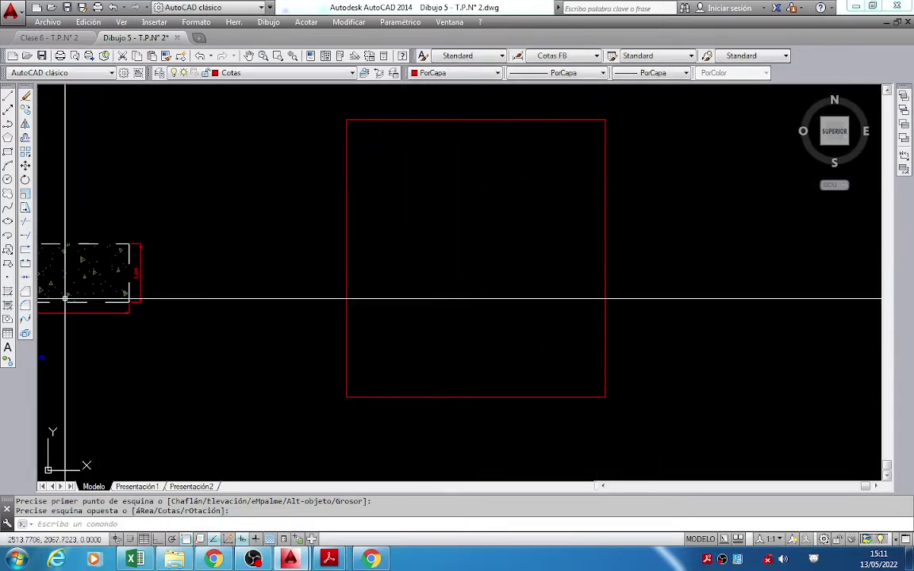
pyautogui.click(8, 292)
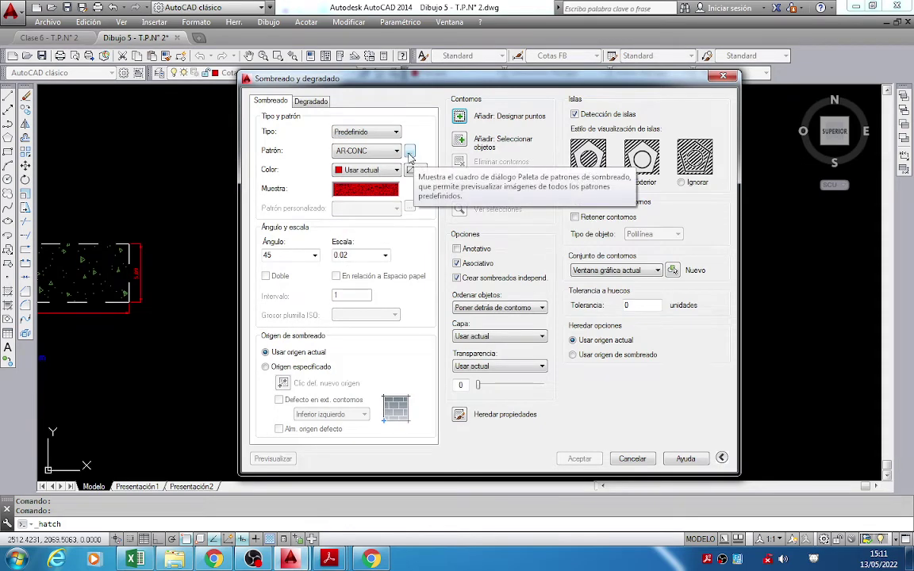
# Choose the AR-CONC hatch pattern and begin picking an internal point to fill.
pyautogui.click(409, 154)
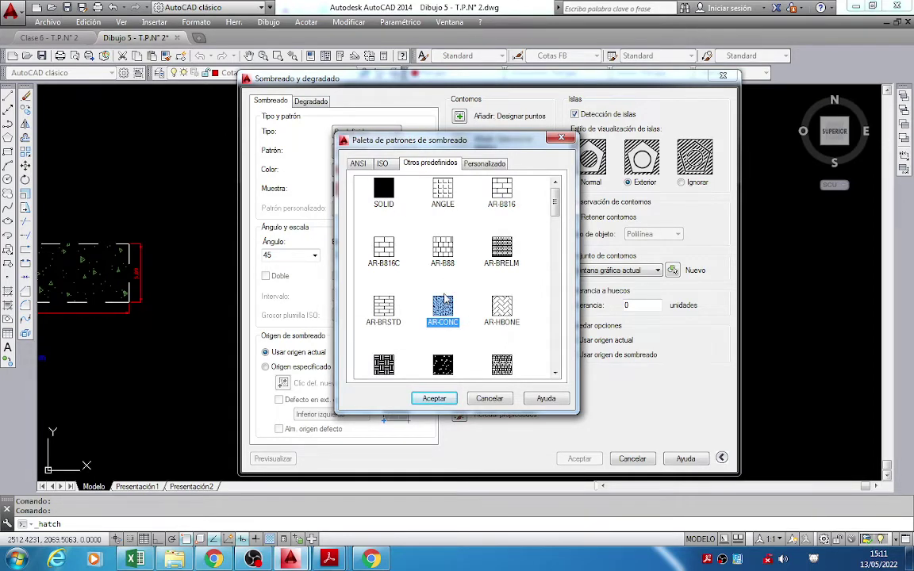
pyautogui.click(436, 400)
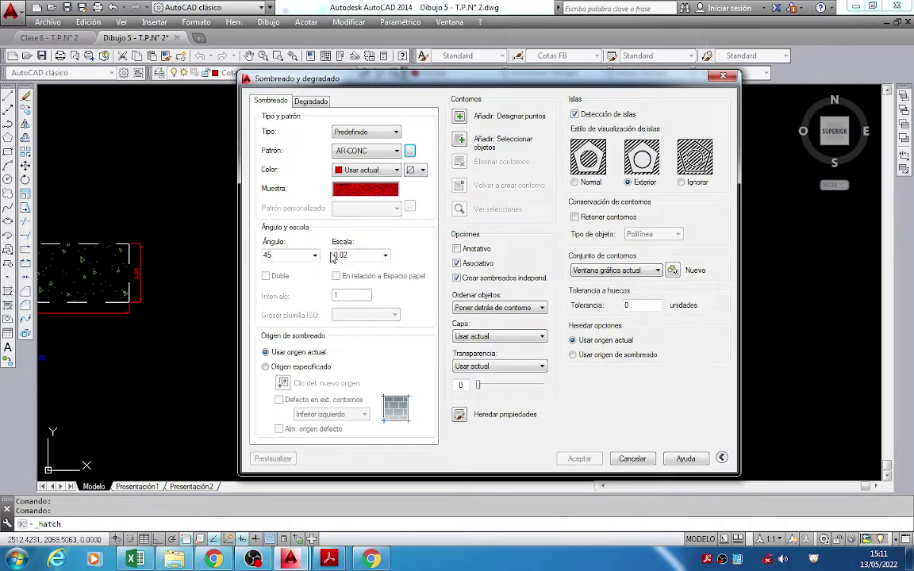
pyautogui.click(460, 118)
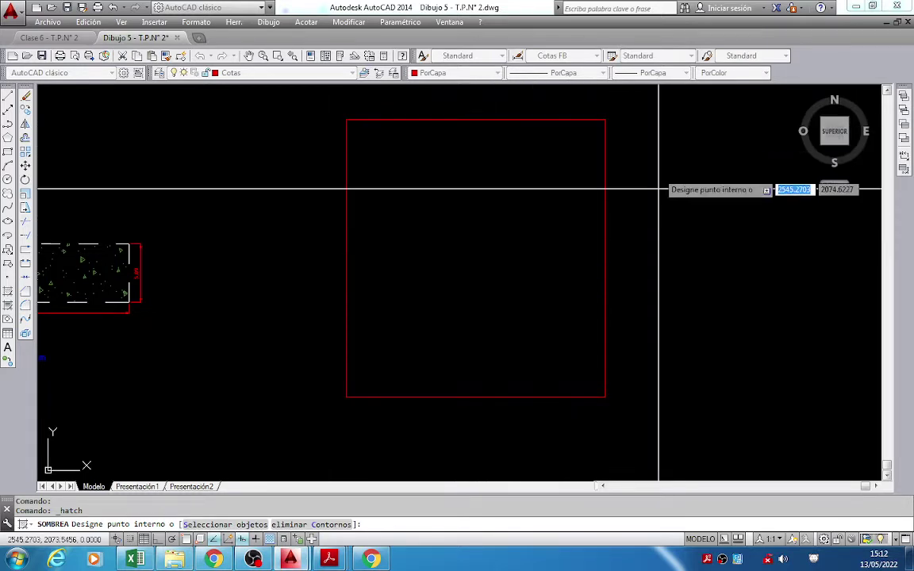
# Fill the rectangle's interior with the AR-CONC hatch, previewing it before accepting.
pyautogui.scroll(-4, 491, 305)
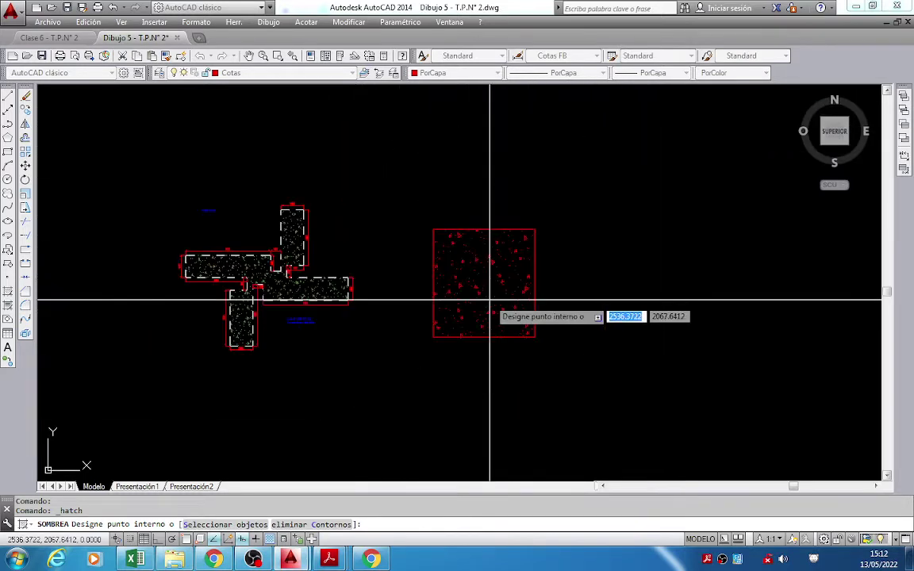
pyautogui.scroll(4, 487, 287)
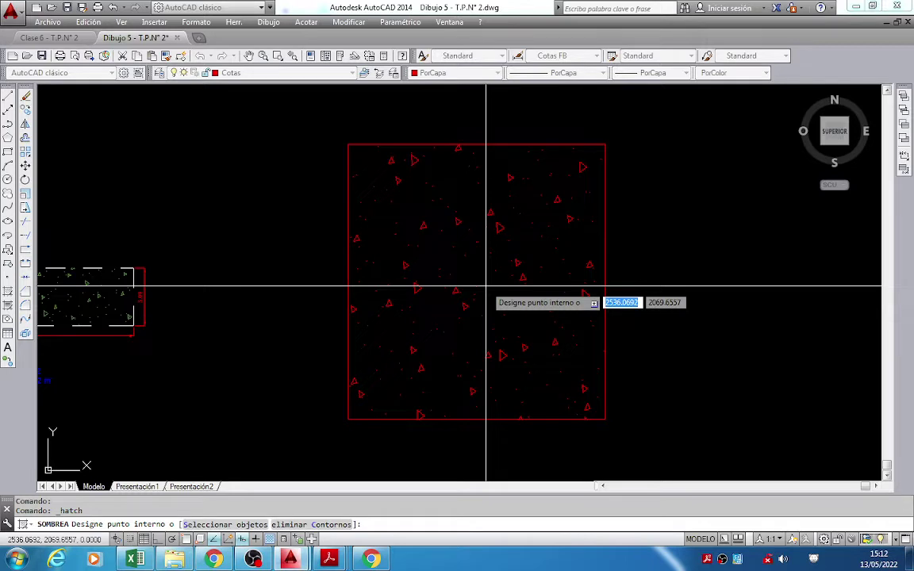
pyautogui.click(487, 286)
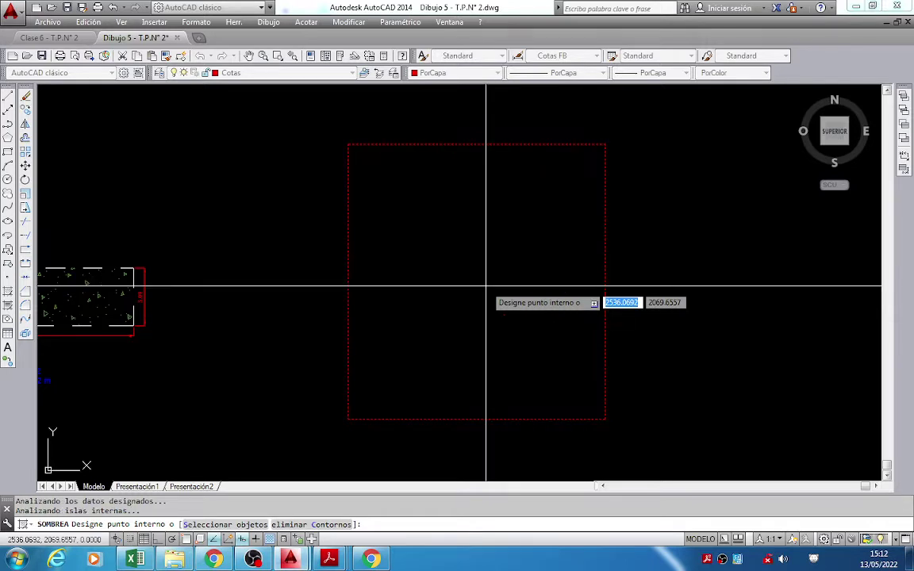
pyautogui.press('Return')
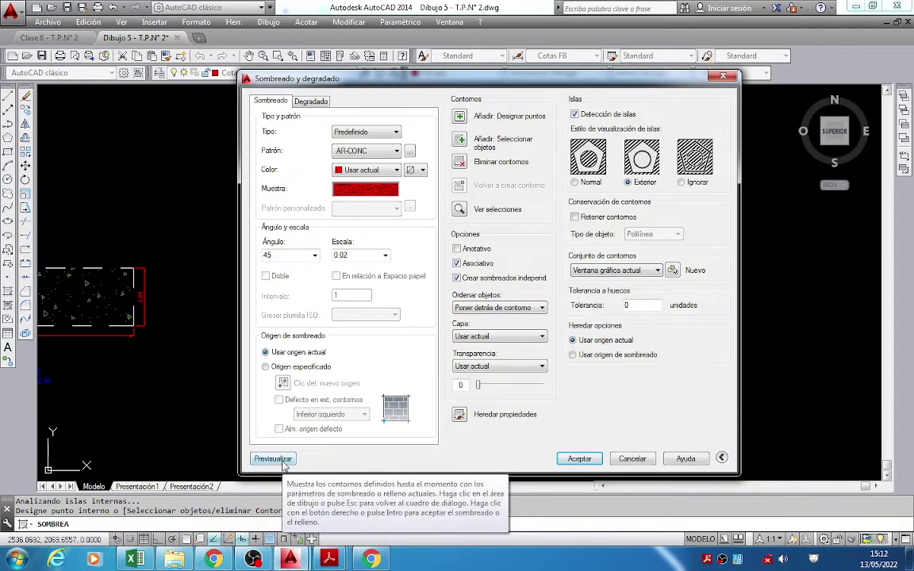
pyautogui.click(274, 459)
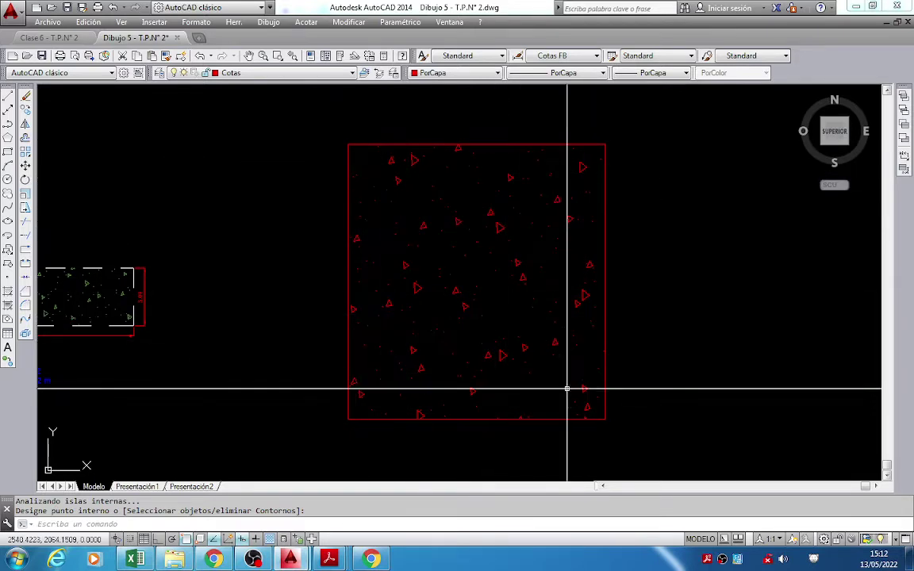
pyautogui.press('Return')
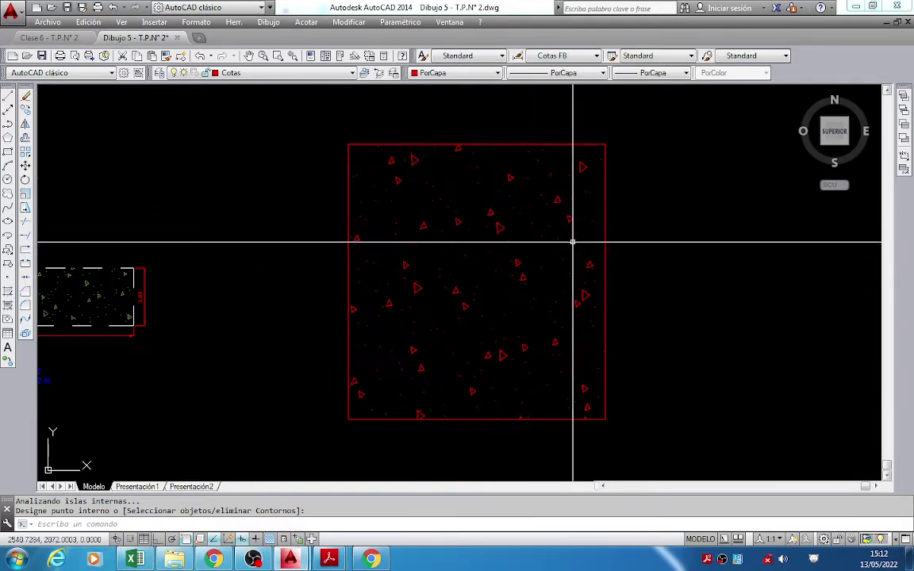
# Select the new hatch and edit its scale in quick properties, then deselect it.
pyautogui.click(498, 228)
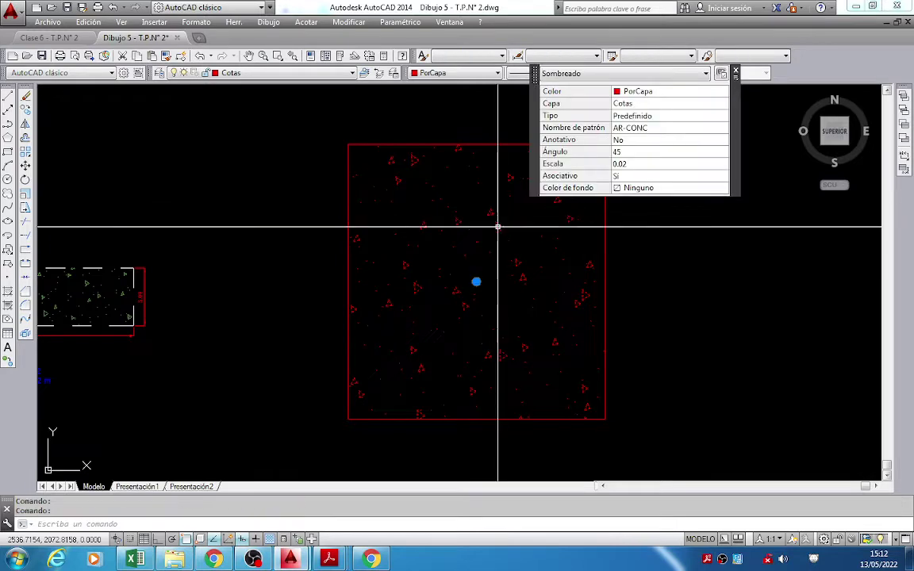
pyautogui.click(627, 164)
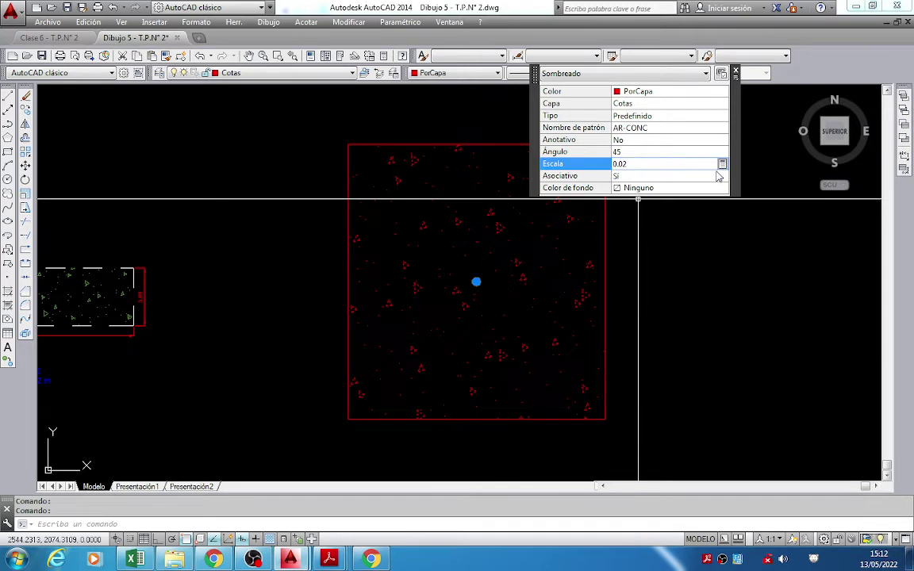
pyautogui.click(736, 73)
pyautogui.press('Escape')
# Erase the stray hatched square, zoom to the whole drawing and show the Figure B PDF.
pyautogui.moveTo(641, 216); pyautogui.dragTo(722, 210, button='middle')
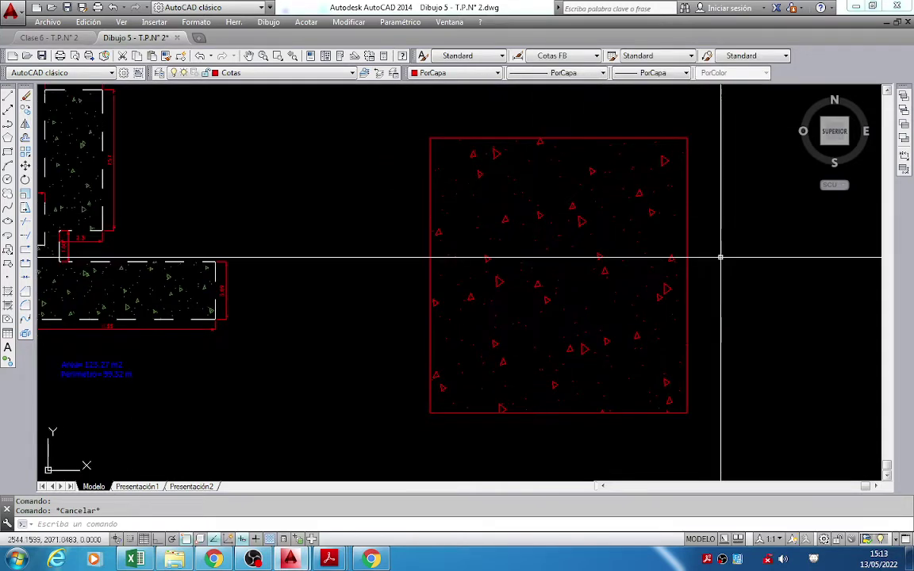
pyautogui.click(595, 315)
pyautogui.press('Delete')
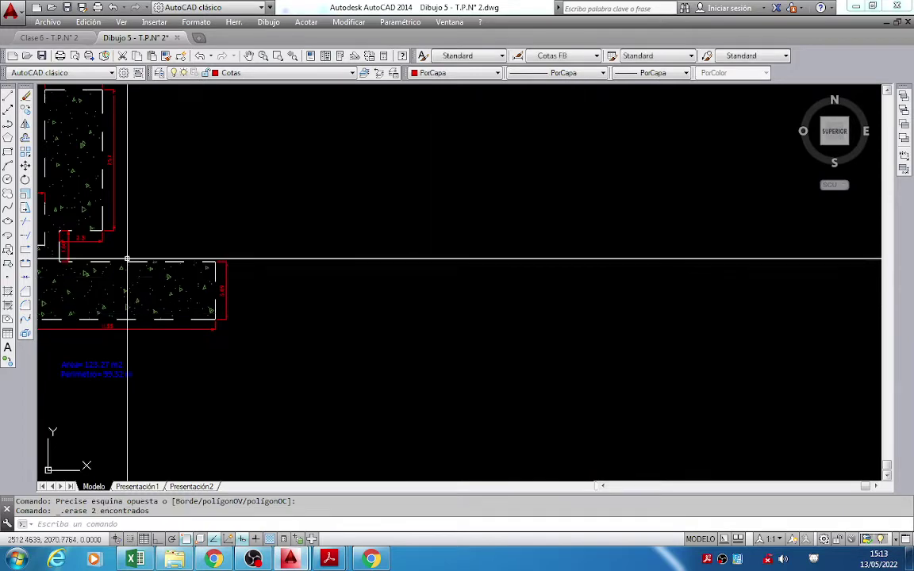
pyautogui.moveTo(127, 260); pyautogui.dragTo(449, 307, button='middle')
pyautogui.middleClick(449, 306)
pyautogui.middleClick(449, 306)
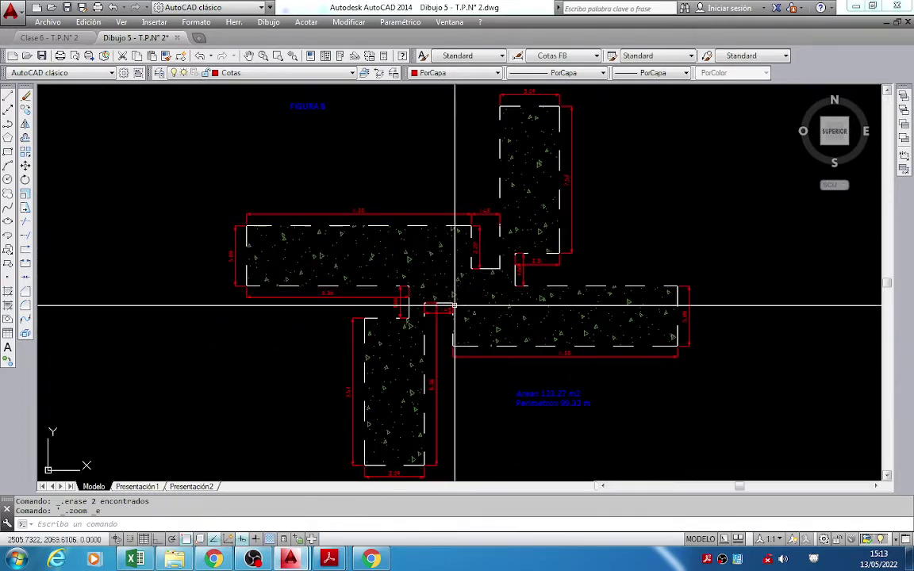
pyautogui.moveTo(328, 560)
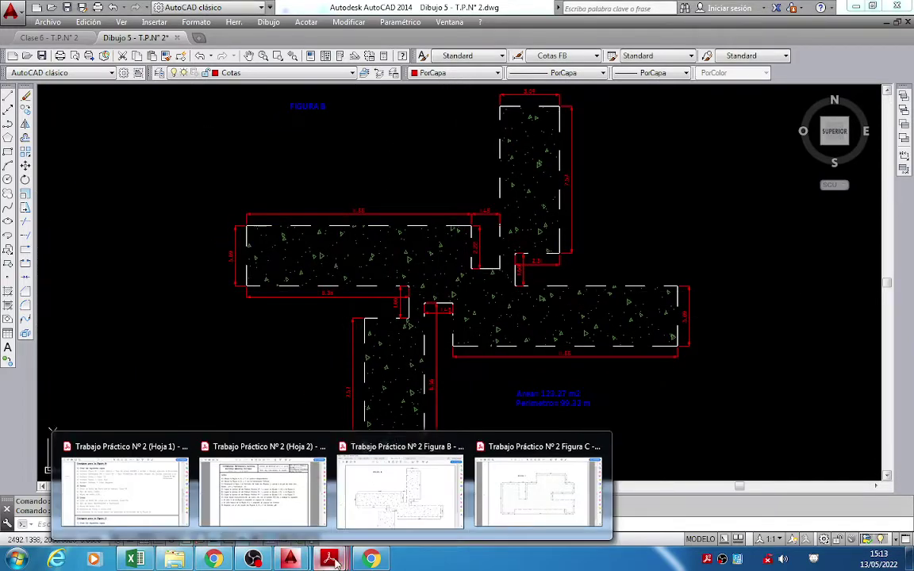
pyautogui.click(399, 485)
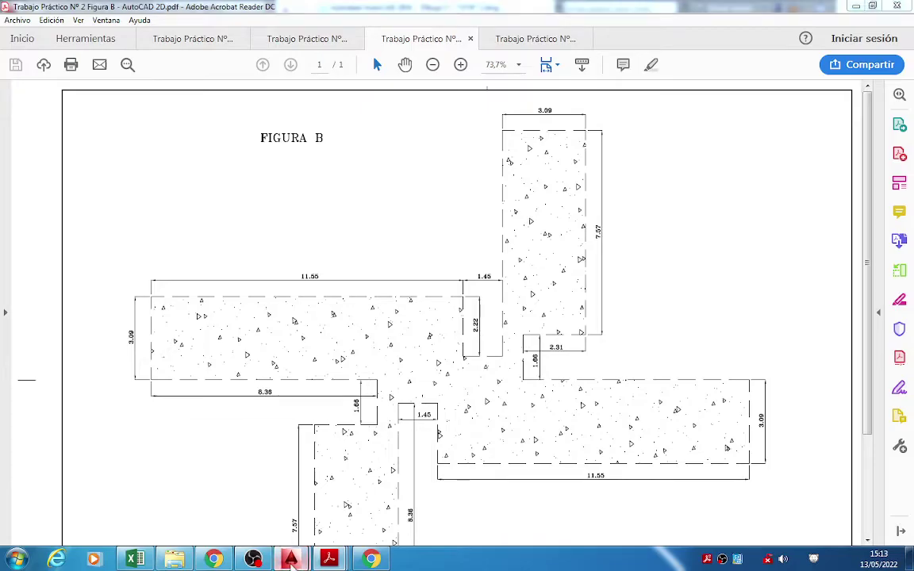
pyautogui.moveTo(289, 560)
pyautogui.click(367, 531)
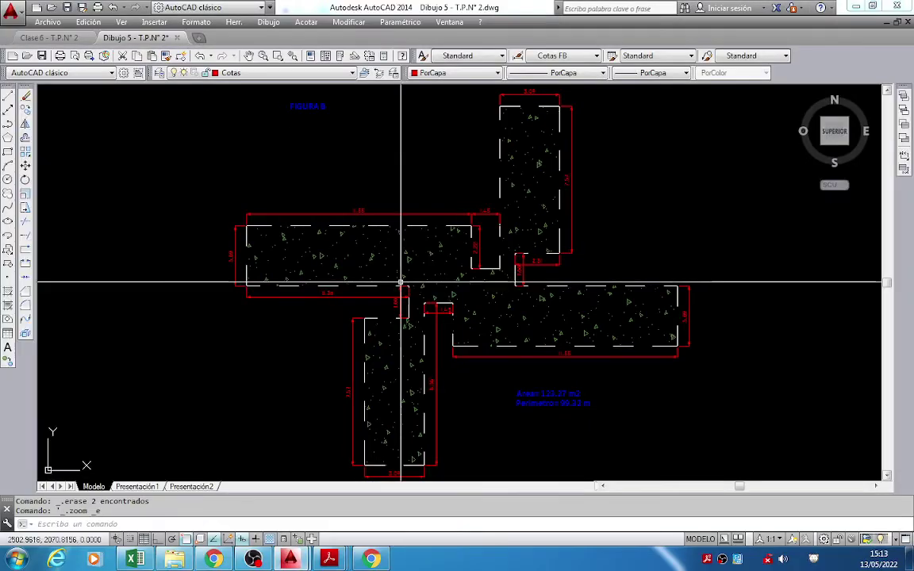
# Set the Figure B outline polyline's linetype scale to 0.5 in the Properties palette.
pyautogui.click(380, 225)
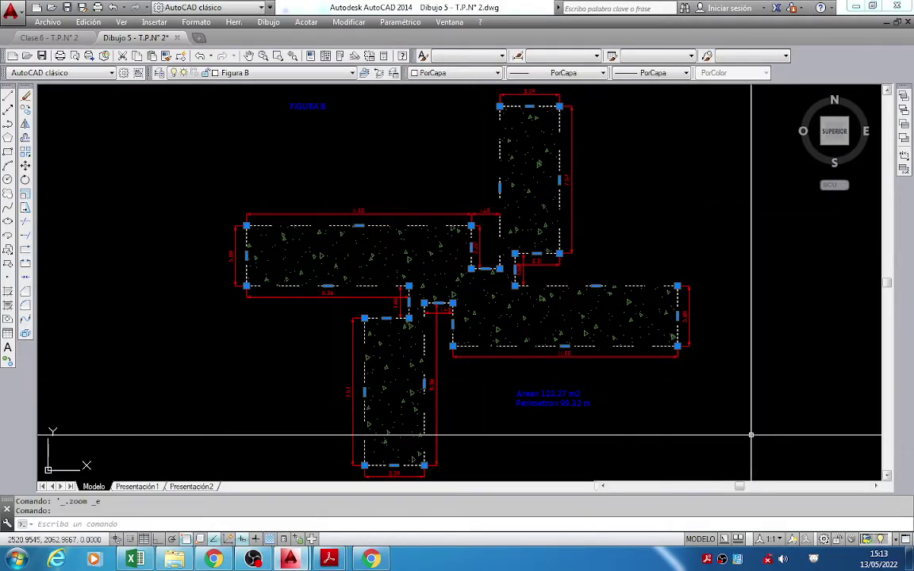
pyautogui.hotkey('ctrl', '1')
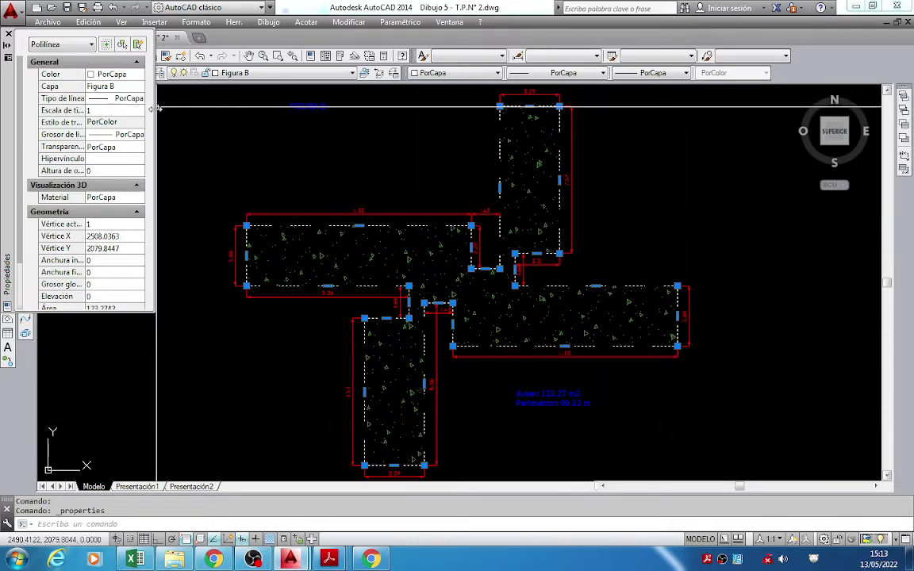
pyautogui.moveTo(157, 109); pyautogui.dragTo(260, 109)
pyautogui.moveTo(157, 311); pyautogui.dragTo(164, 470)
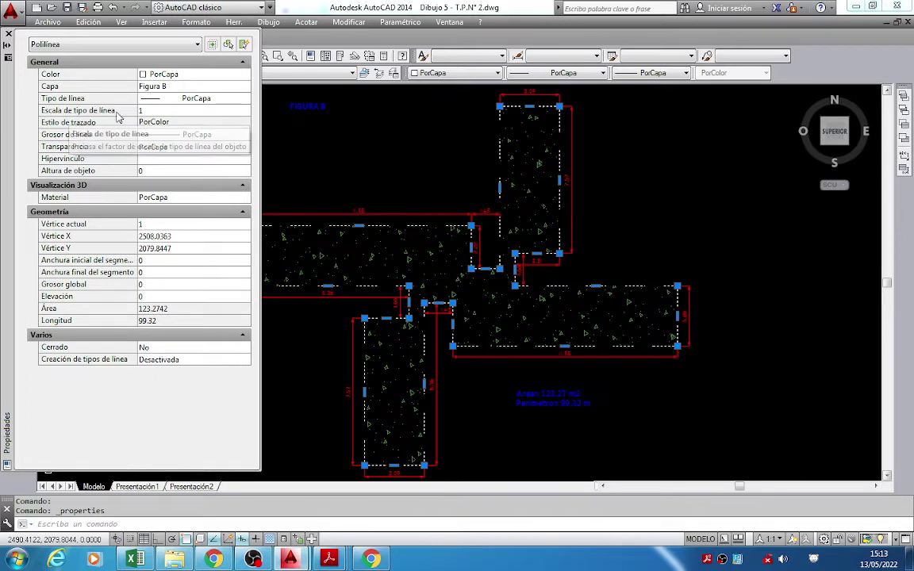
pyautogui.click(156, 109)
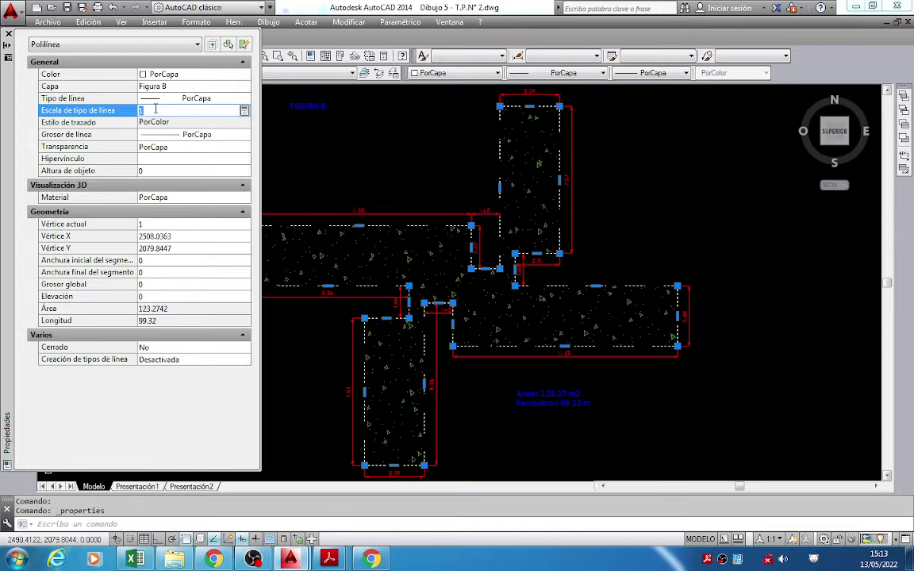
pyautogui.write('0.5')
pyautogui.press('Return')
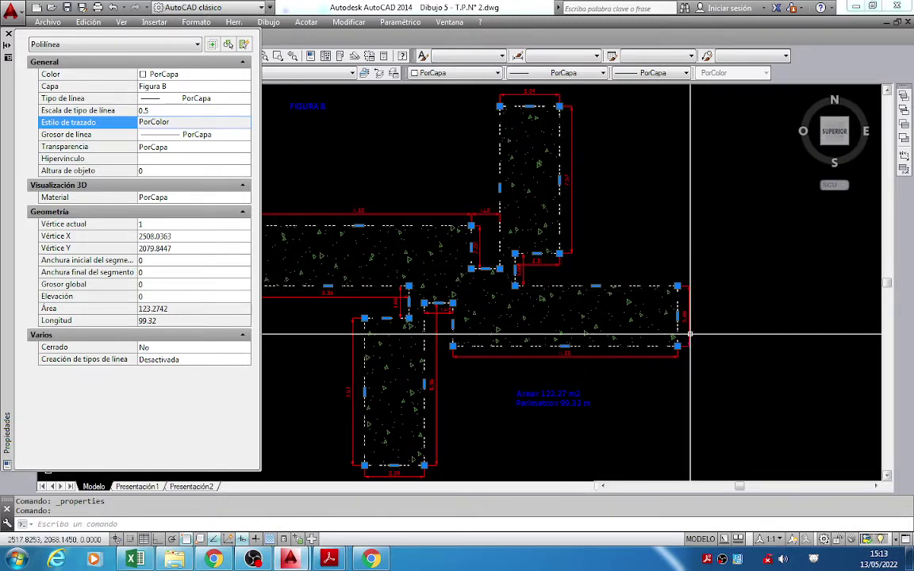
pyautogui.click(8, 35)
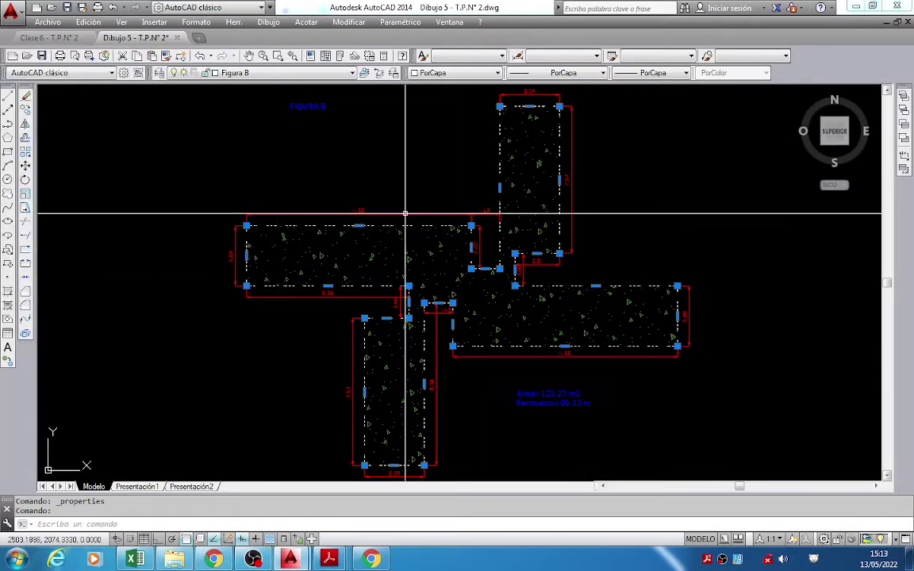
pyautogui.press('Escape')
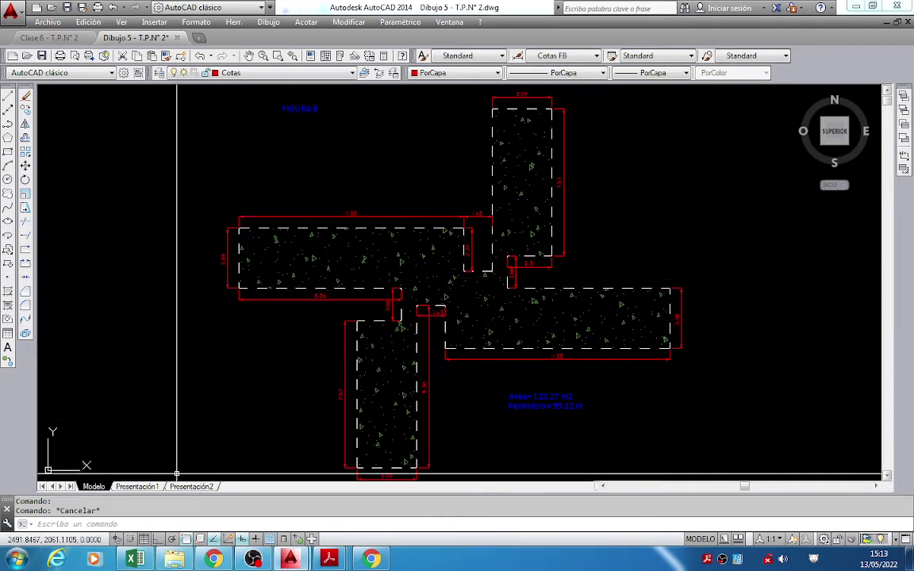
# Return to Dibujo 5, dismiss the sharing notice and show the Presentación1 layout sheet.
pyautogui.moveTo(137, 488)
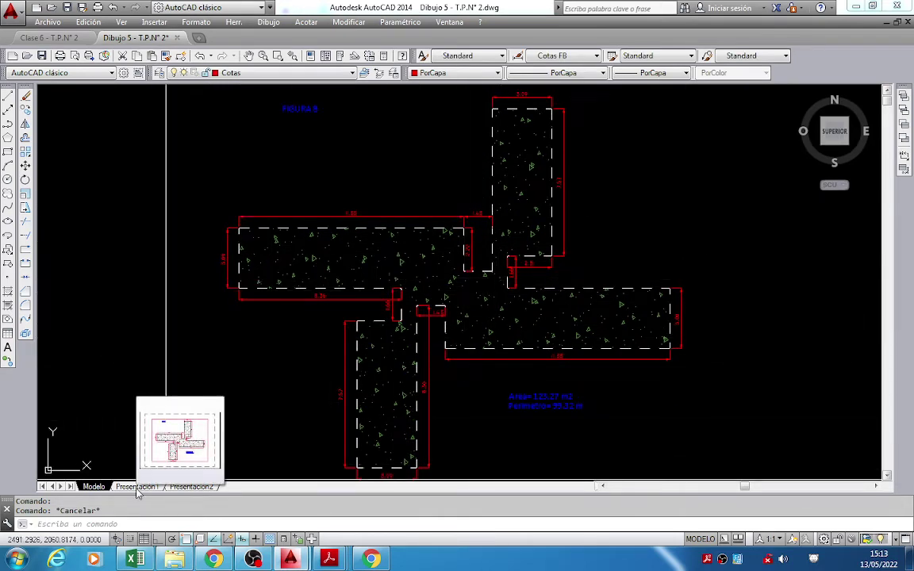
pyautogui.hotkey('alt', 'Tab')
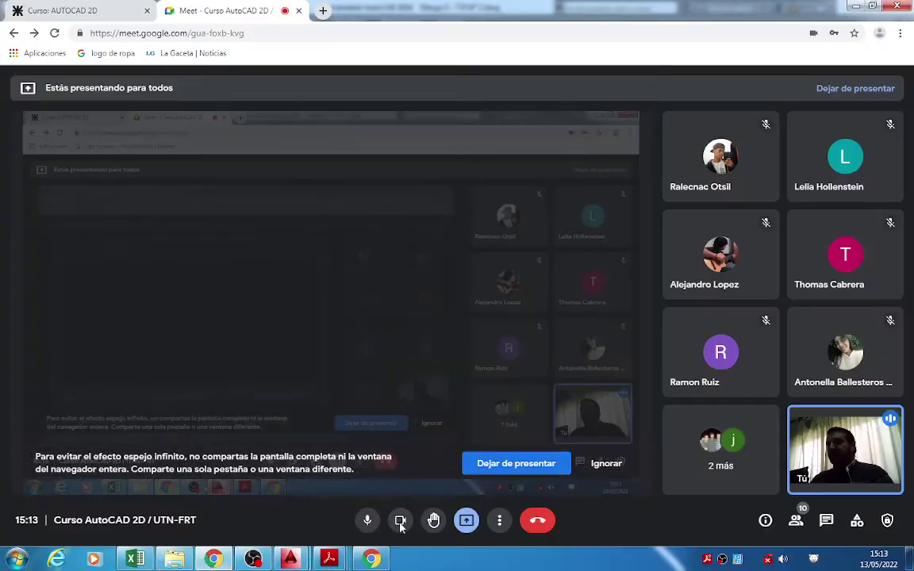
pyautogui.moveTo(289, 559)
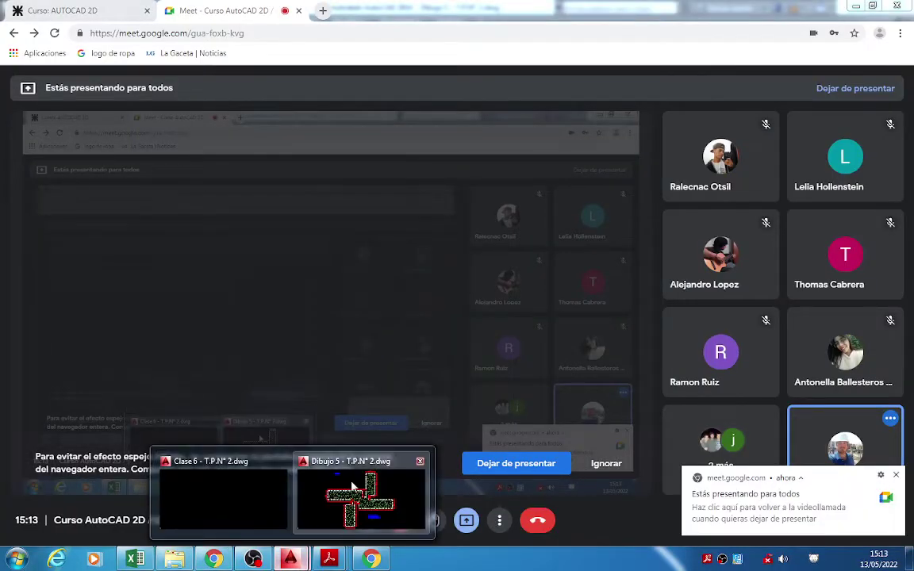
pyautogui.click(354, 483)
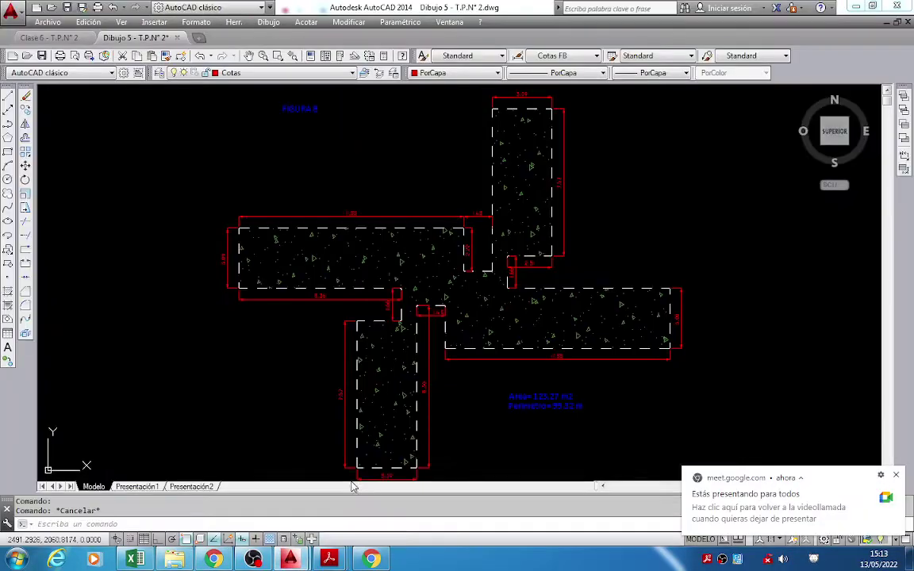
pyautogui.click(896, 475)
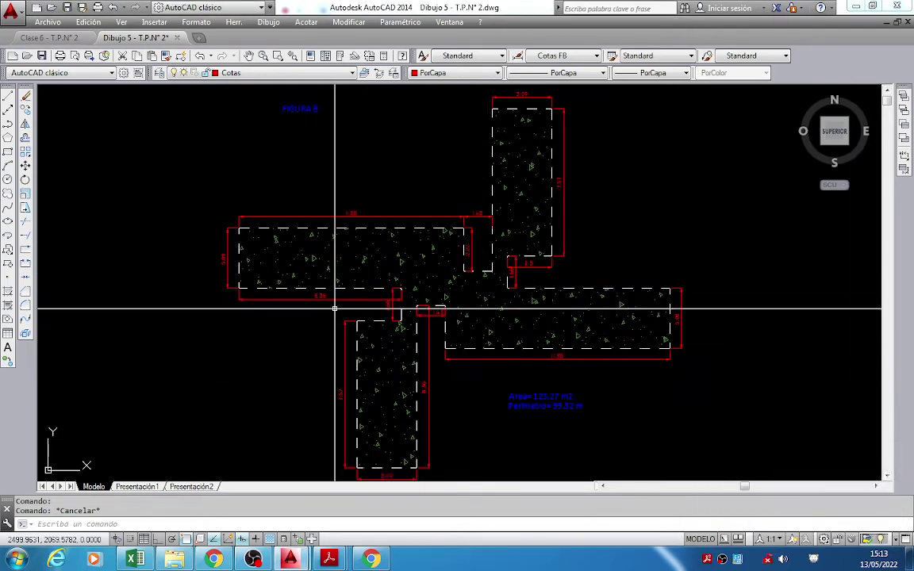
pyautogui.click(146, 487)
pyautogui.moveTo(585, 323); pyautogui.dragTo(522, 369, button='middle')
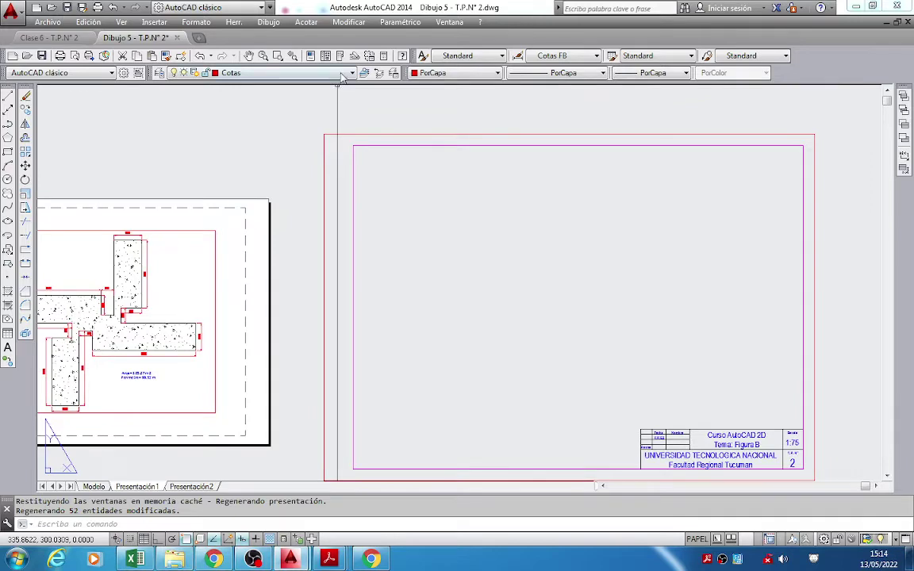
pyautogui.scroll(5, 700, 414)
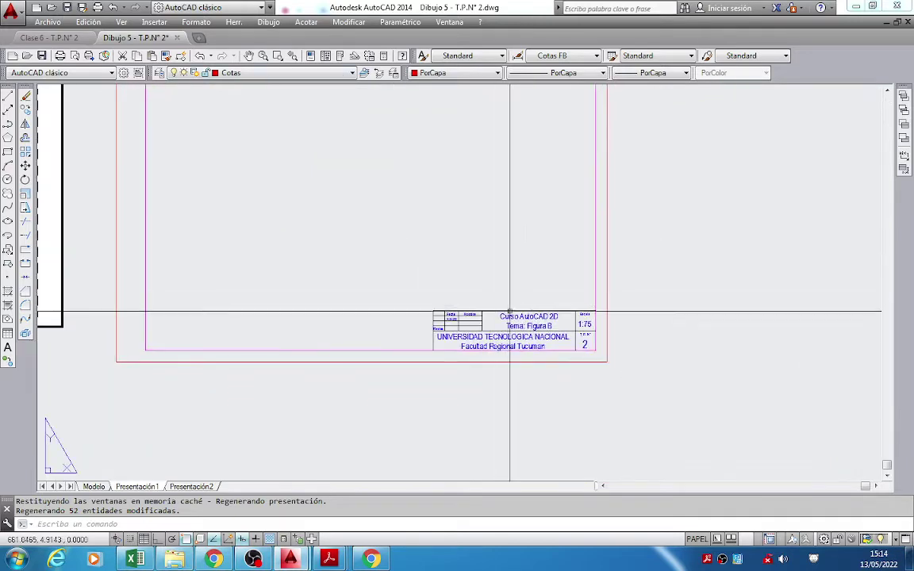
pyautogui.scroll(-4, 667, 302)
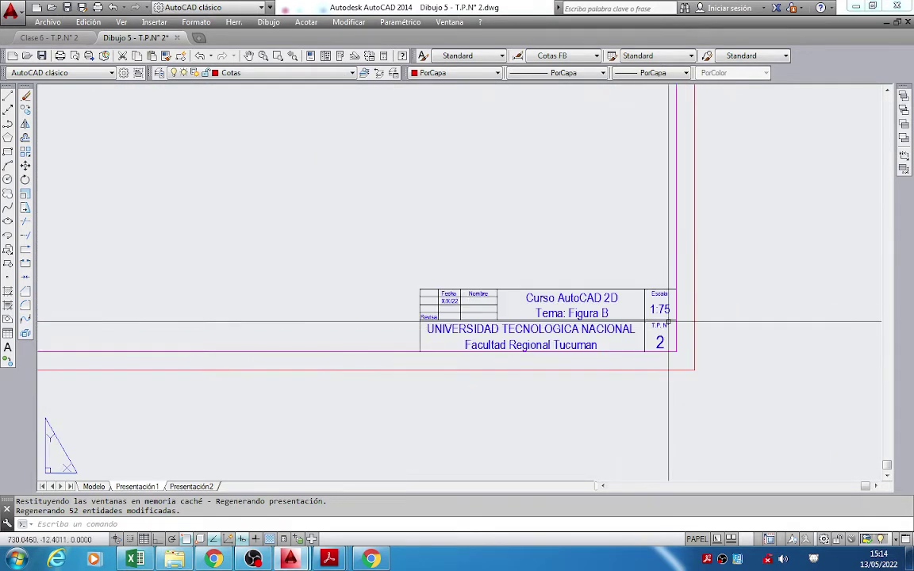
pyautogui.scroll(2, 536, 298)
pyautogui.middleClick(536, 336)
pyautogui.middleClick(537, 336)
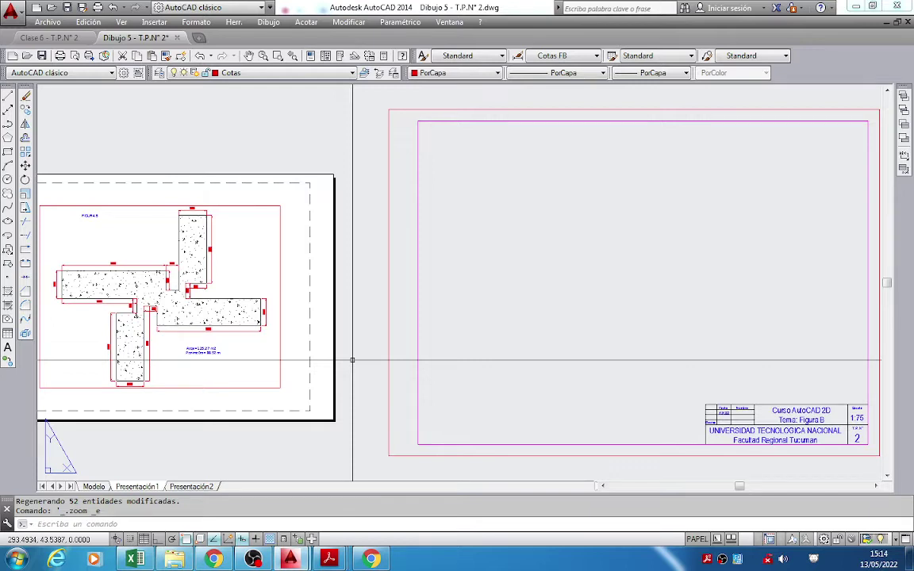
pyautogui.moveTo(755, 369); pyautogui.dragTo(614, 362, button='middle')
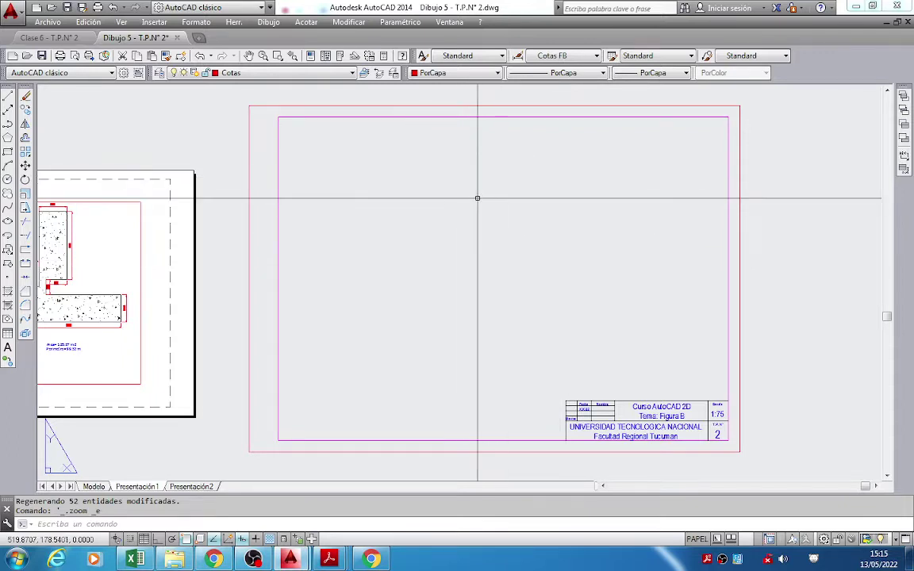
pyautogui.moveTo(459, 206); pyautogui.dragTo(377, 194, button='middle')
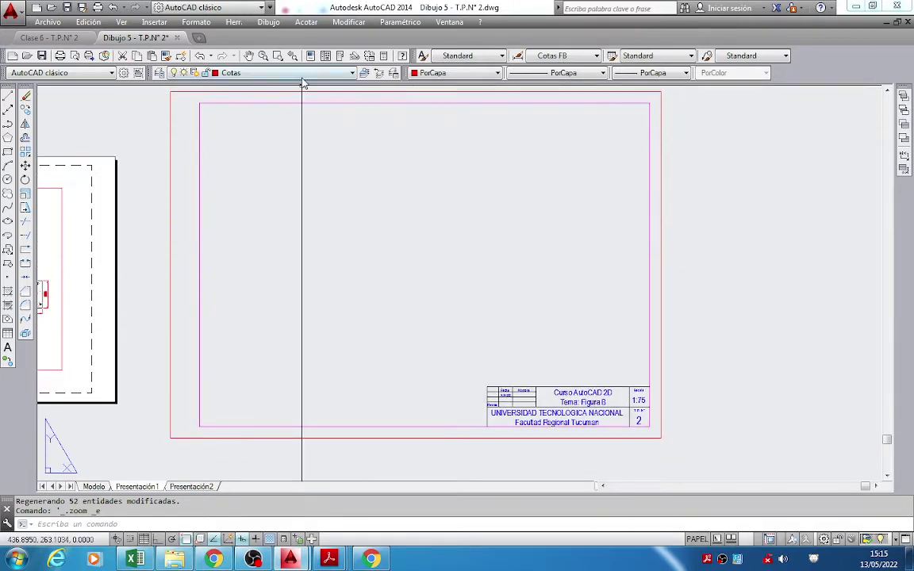
# Make Ventana the current layer.
pyautogui.click(274, 72)
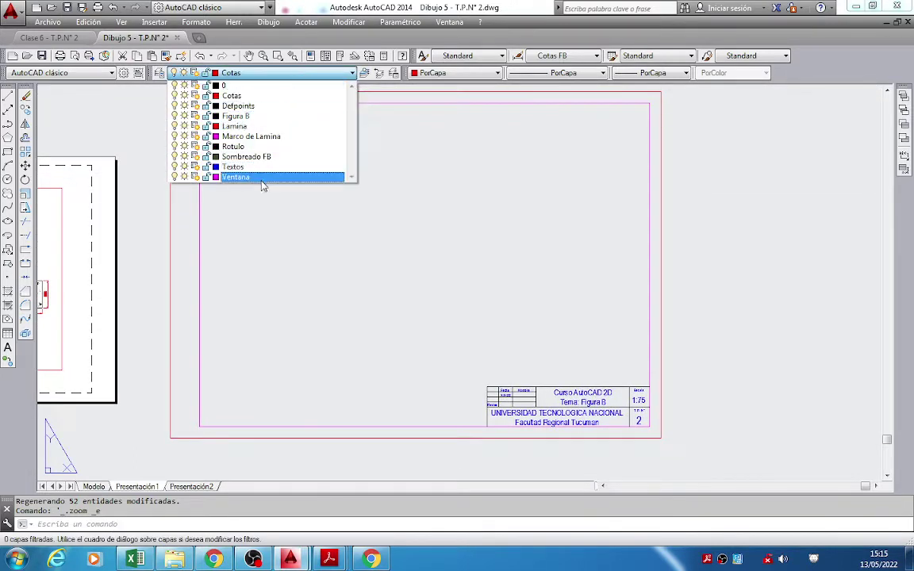
pyautogui.click(238, 177)
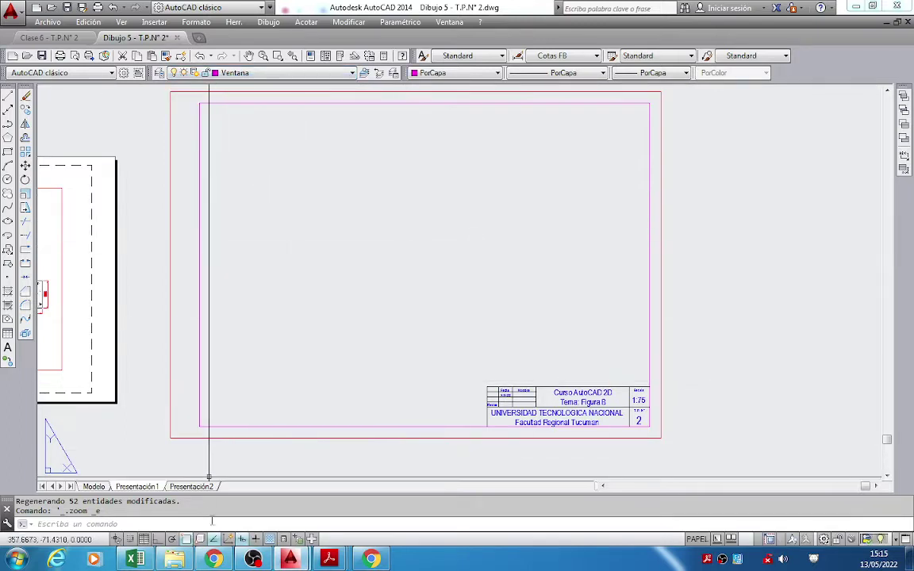
pyautogui.click(218, 561)
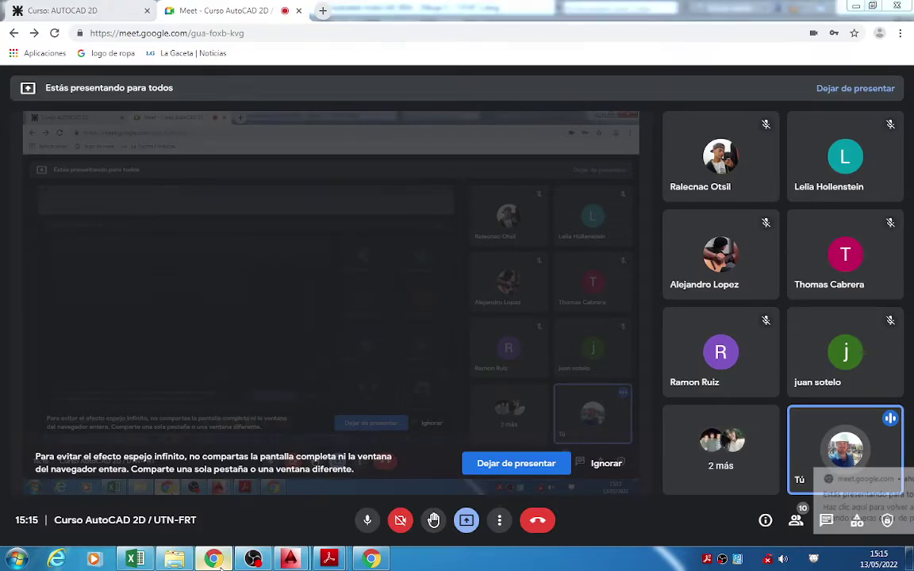
pyautogui.hotkey('alt', 'Tab')
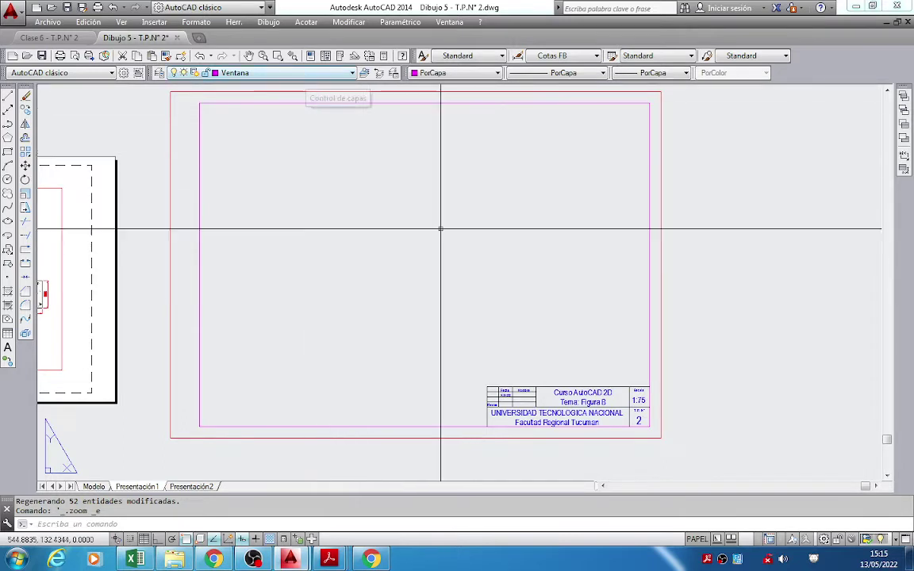
# Type 'ventana' at the command line to call up the viewports command.
pyautogui.moveTo(432, 284); pyautogui.dragTo(459, 303, button='middle')
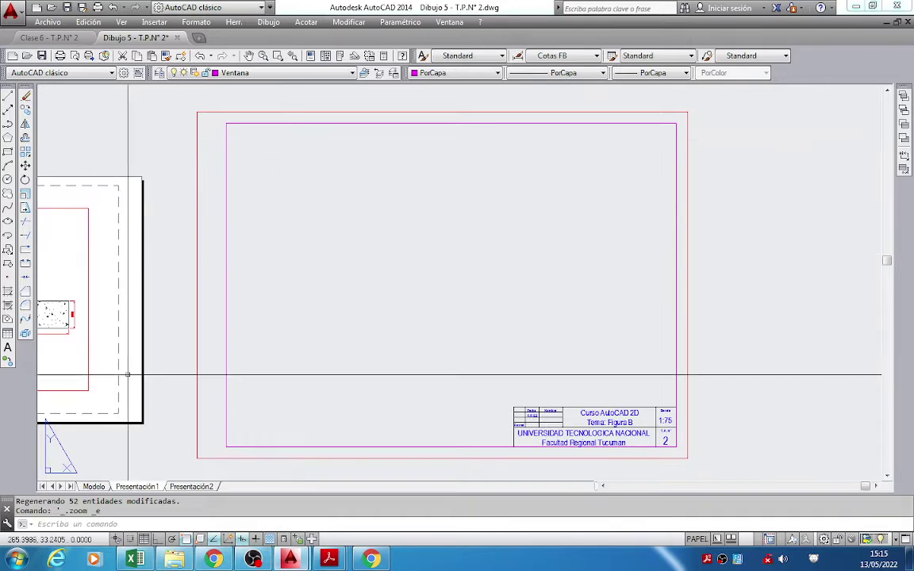
pyautogui.click(93, 524)
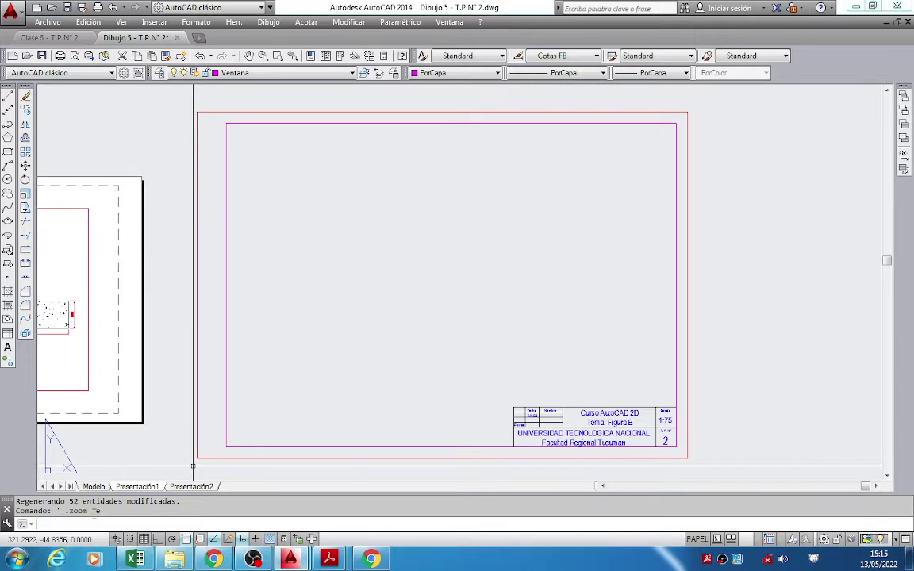
pyautogui.write('ventana')
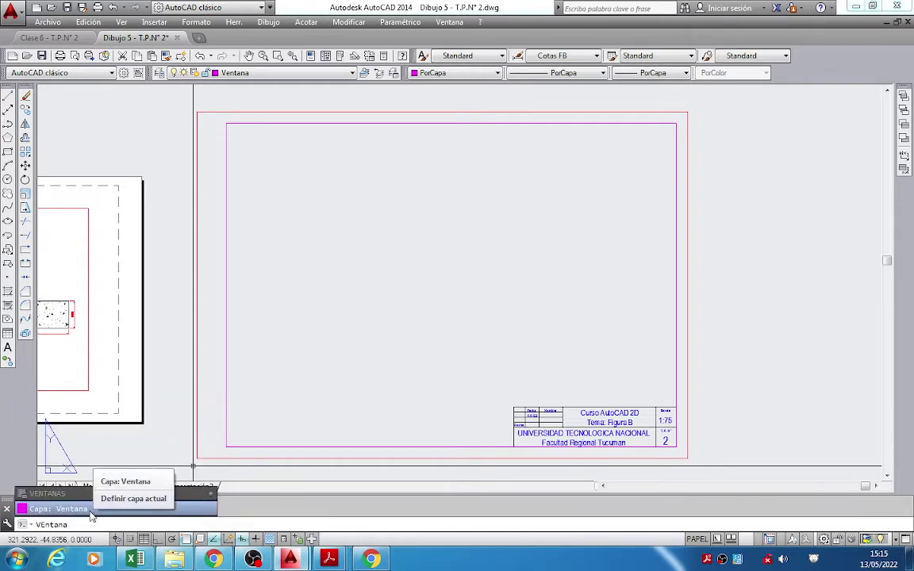
# Run VENTANAS and preview the different layouts in the Ventanas gráficas dialog.
pyautogui.press('Up')
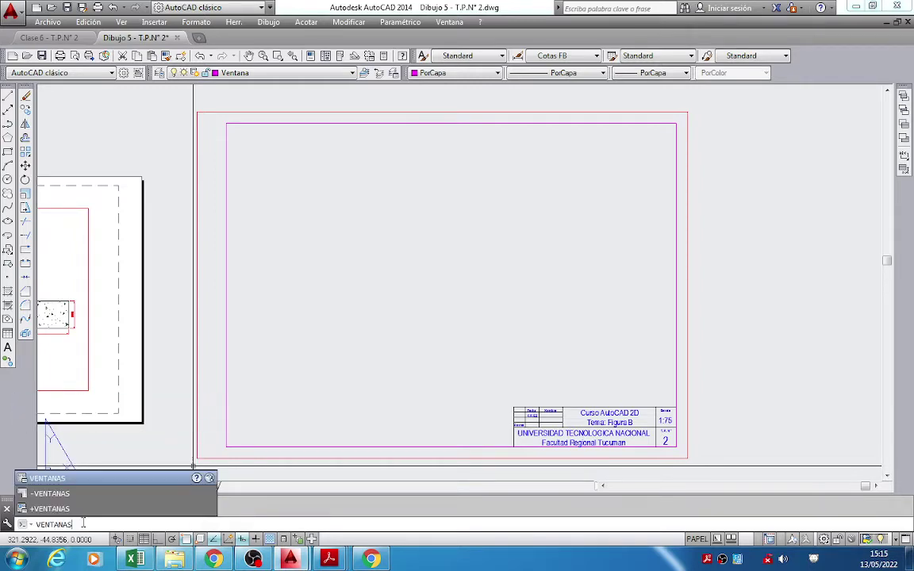
pyautogui.press('Return')
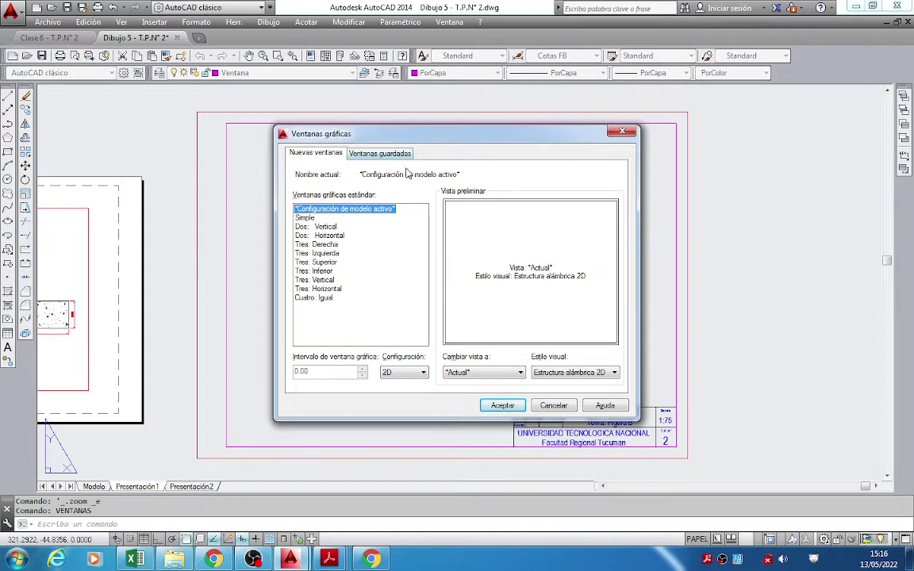
pyautogui.click(320, 227)
pyautogui.click(321, 236)
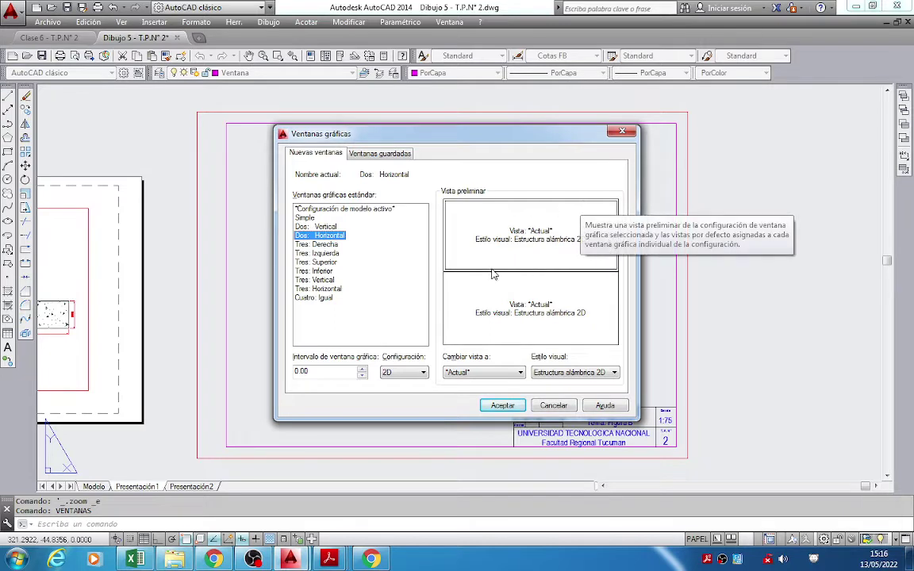
pyautogui.click(355, 227)
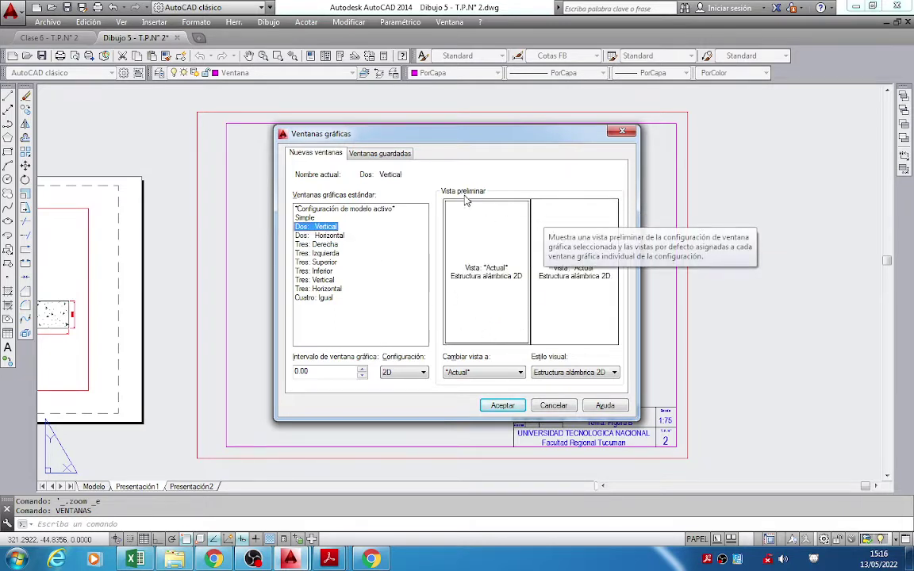
pyautogui.click(319, 236)
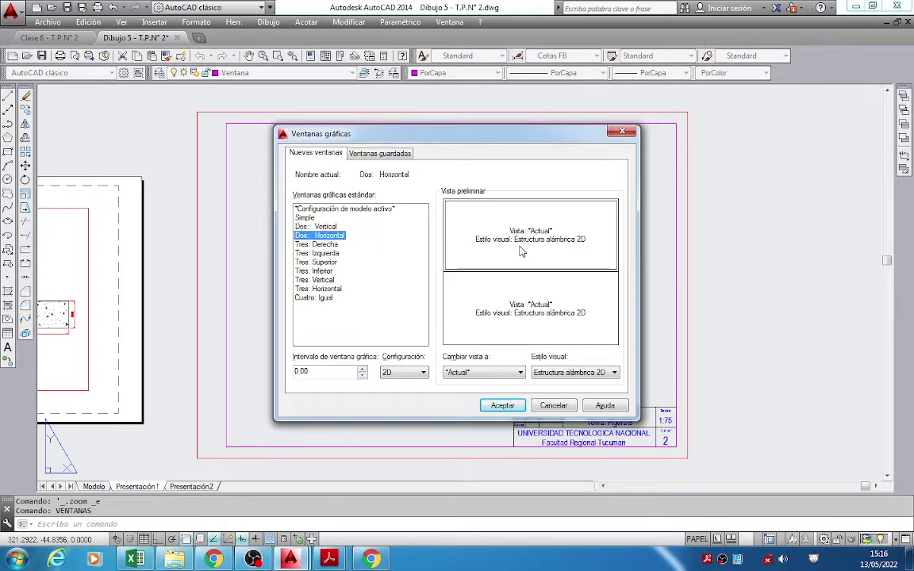
pyautogui.click(317, 244)
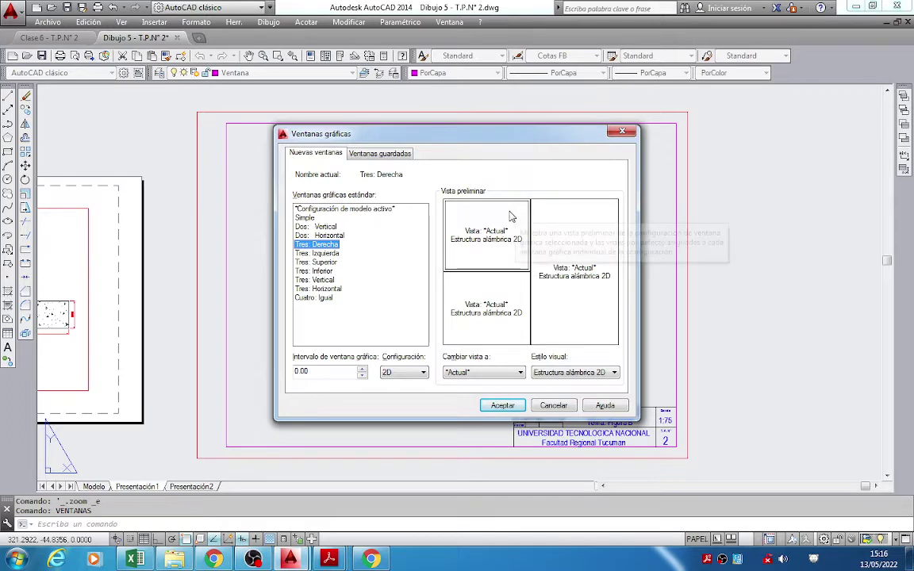
pyautogui.click(317, 253)
pyautogui.click(317, 262)
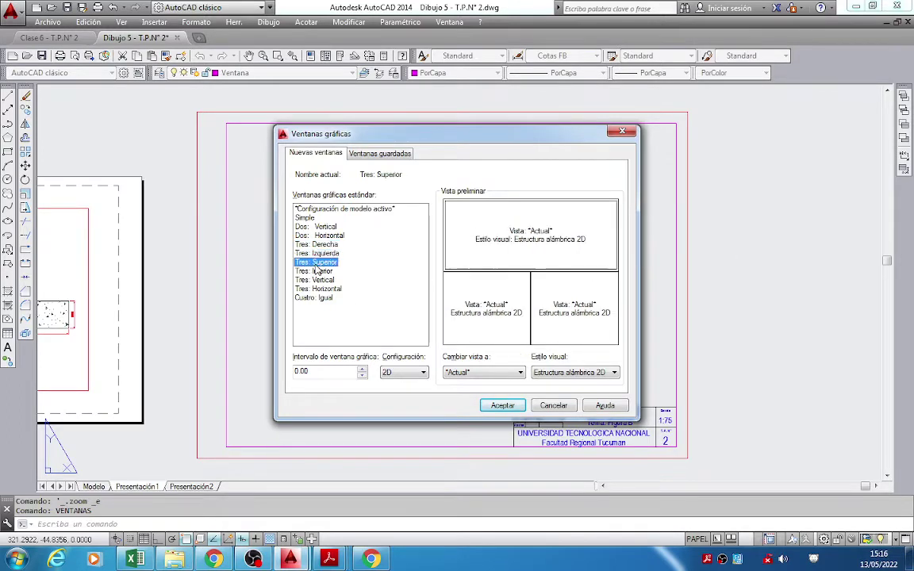
pyautogui.click(318, 271)
pyautogui.click(318, 280)
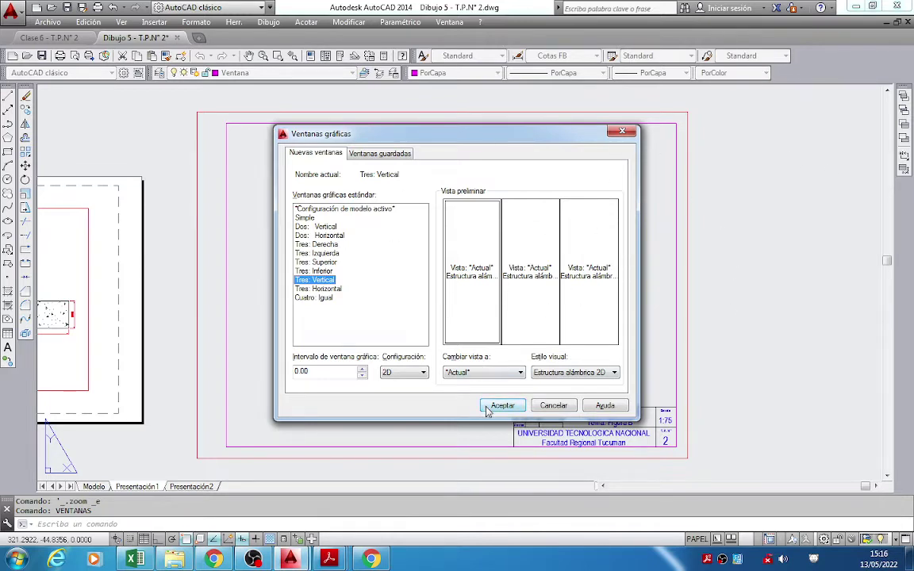
pyautogui.click(305, 218)
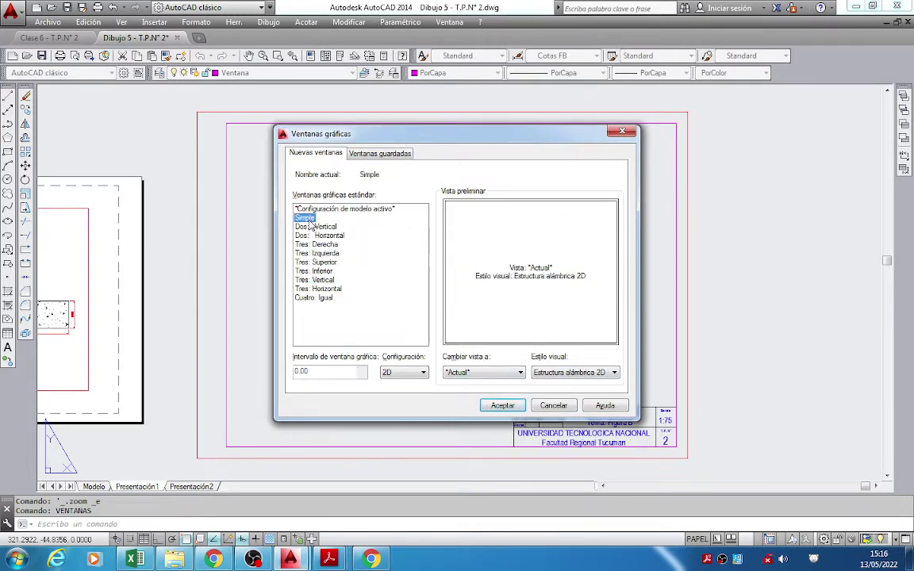
pyautogui.click(298, 226)
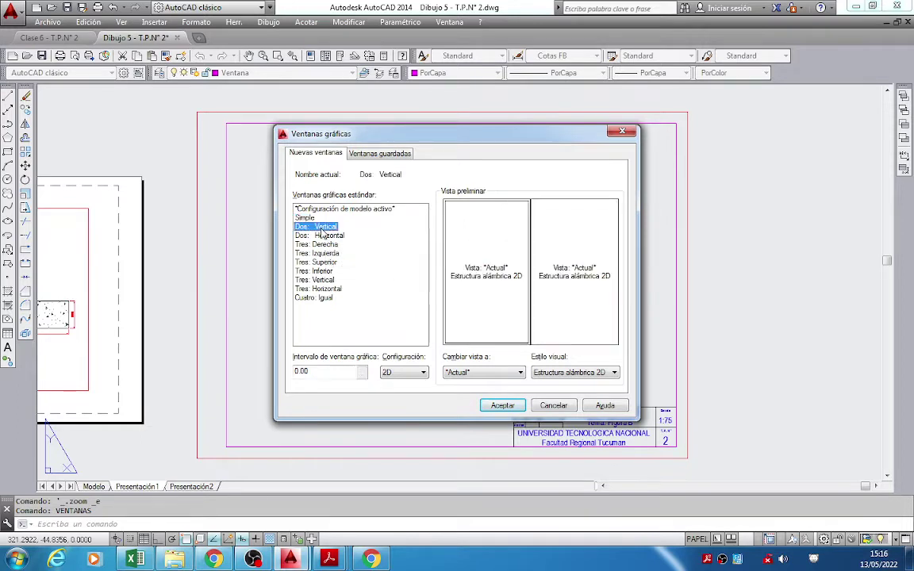
pyautogui.click(327, 237)
pyautogui.click(302, 245)
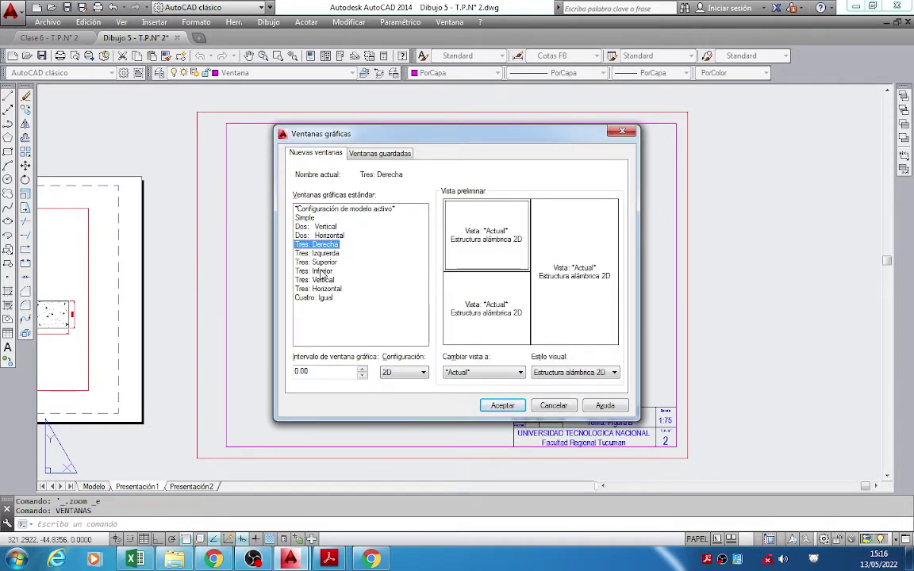
pyautogui.click(305, 271)
pyautogui.click(300, 226)
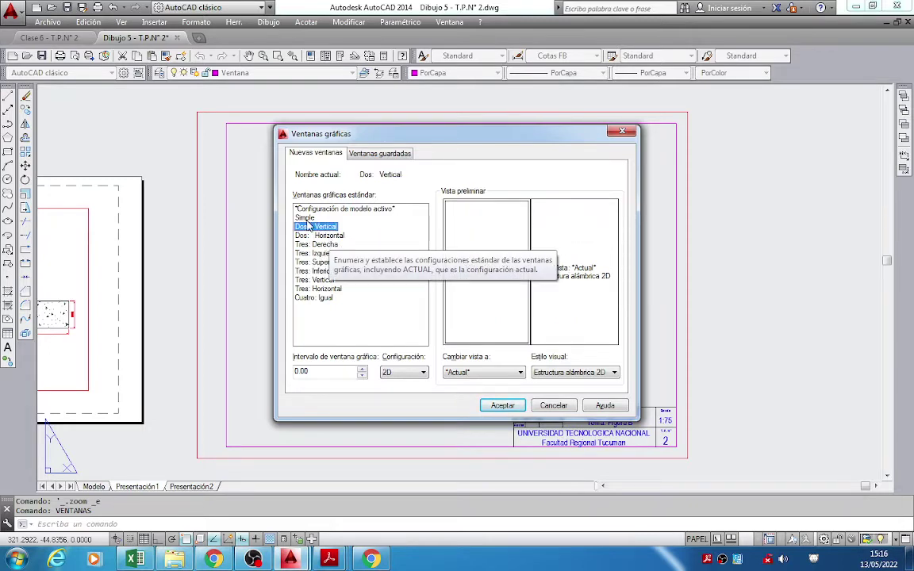
pyautogui.click(305, 218)
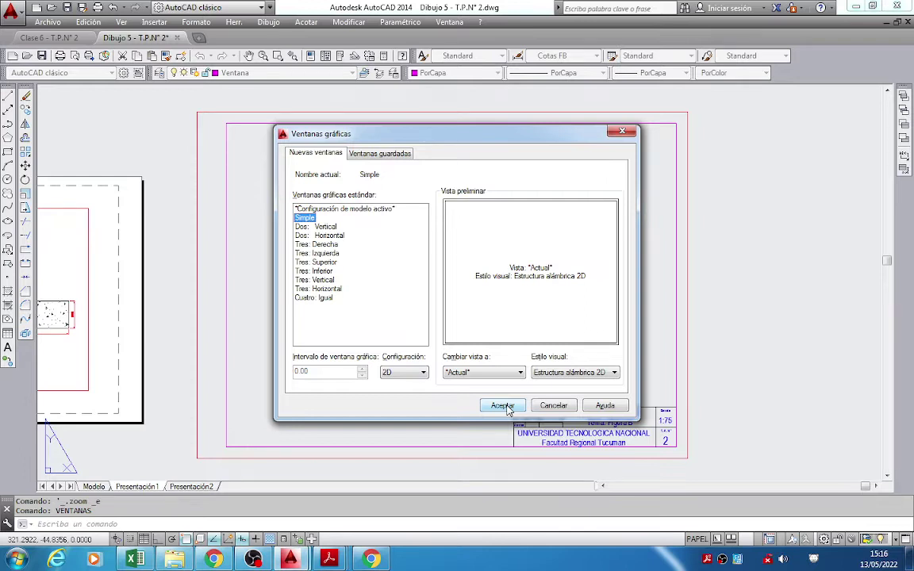
pyautogui.click(325, 227)
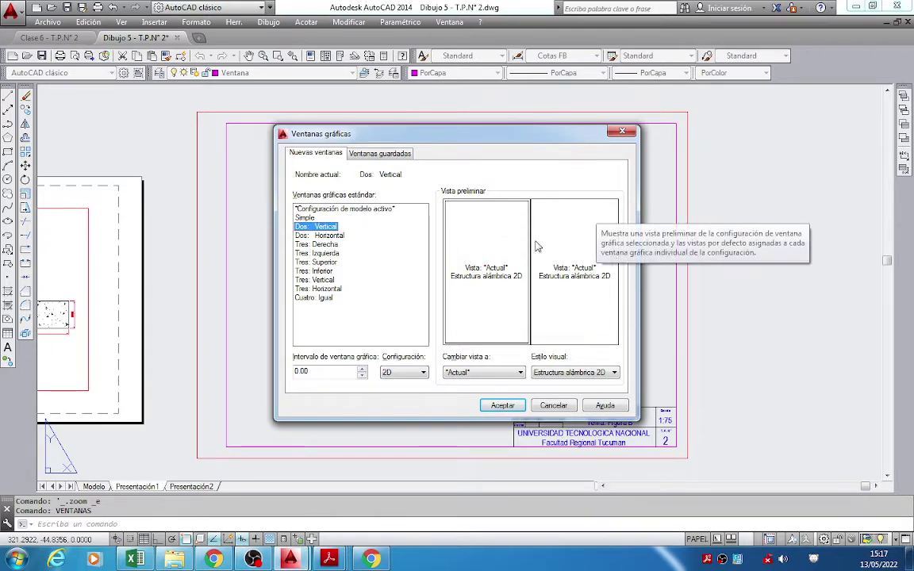
# Accept the Simple layout and place the viewport by two corners inside the sheet border.
pyautogui.press('Up')
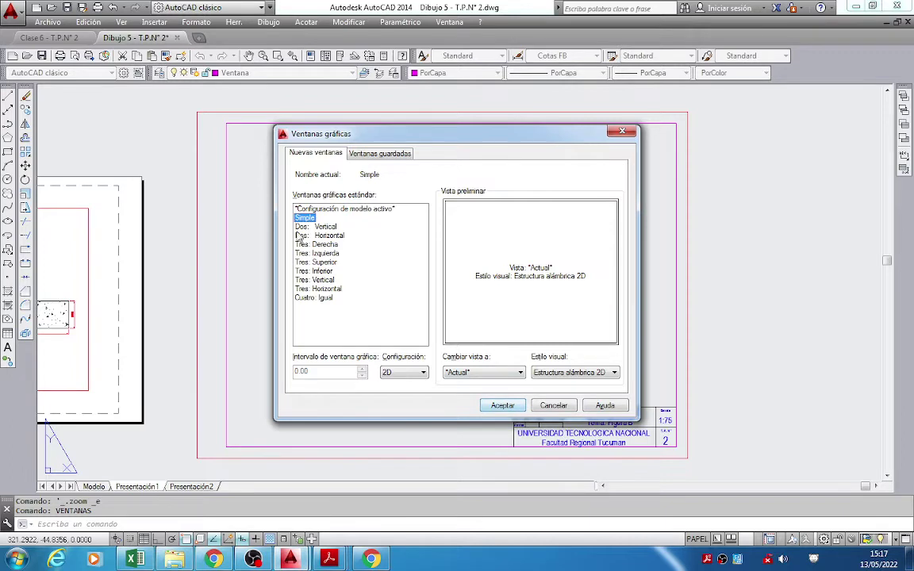
pyautogui.click(502, 407)
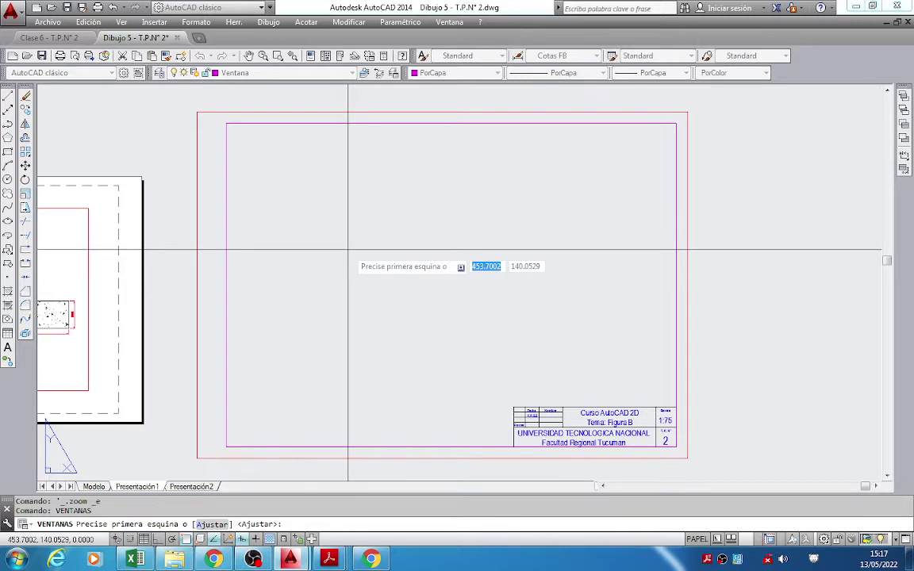
pyautogui.click(259, 138)
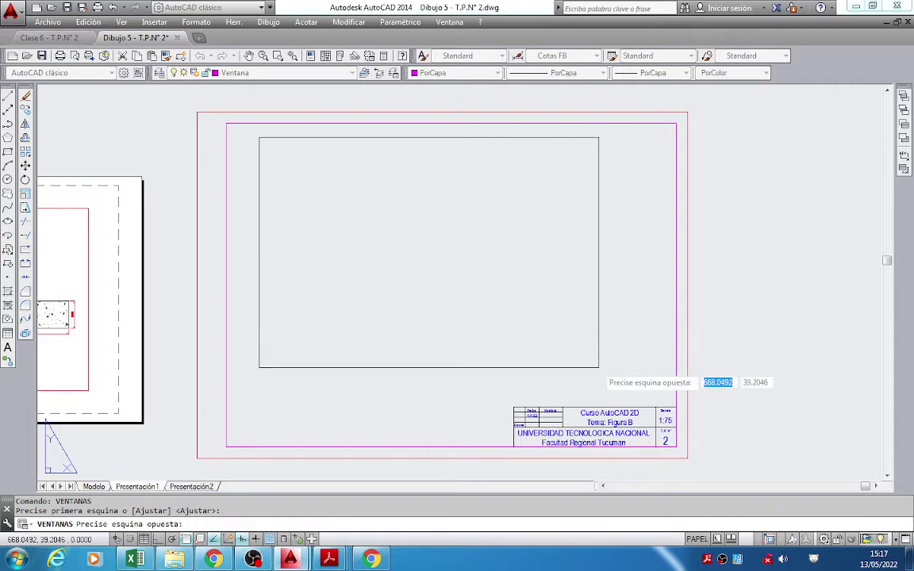
pyautogui.scroll(6, 661, 406)
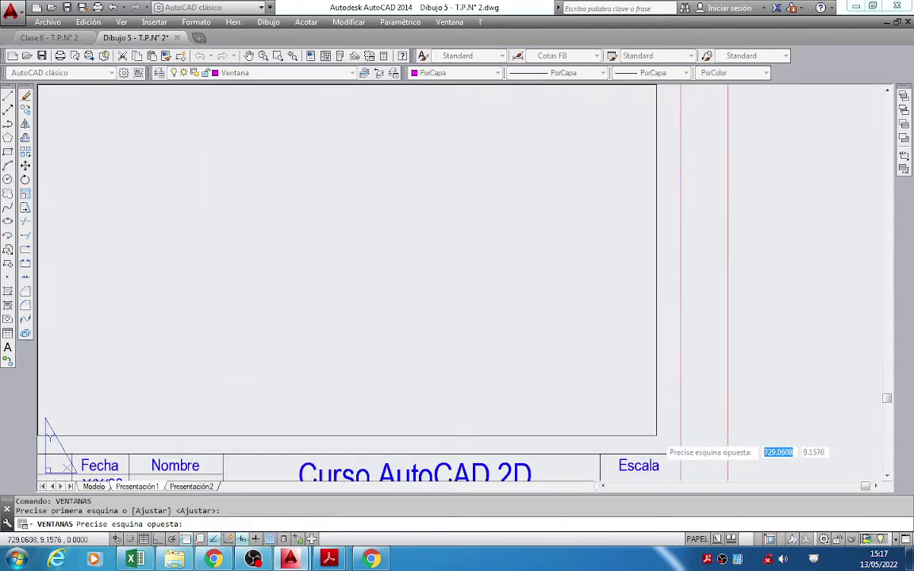
pyautogui.click(653, 433)
pyautogui.scroll(-4, 597, 329)
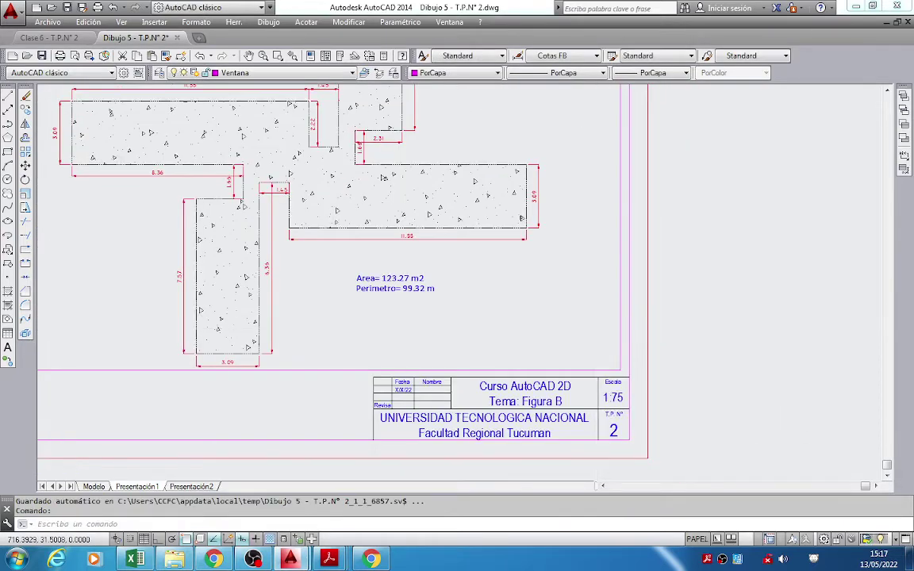
pyautogui.scroll(-5, 603, 302)
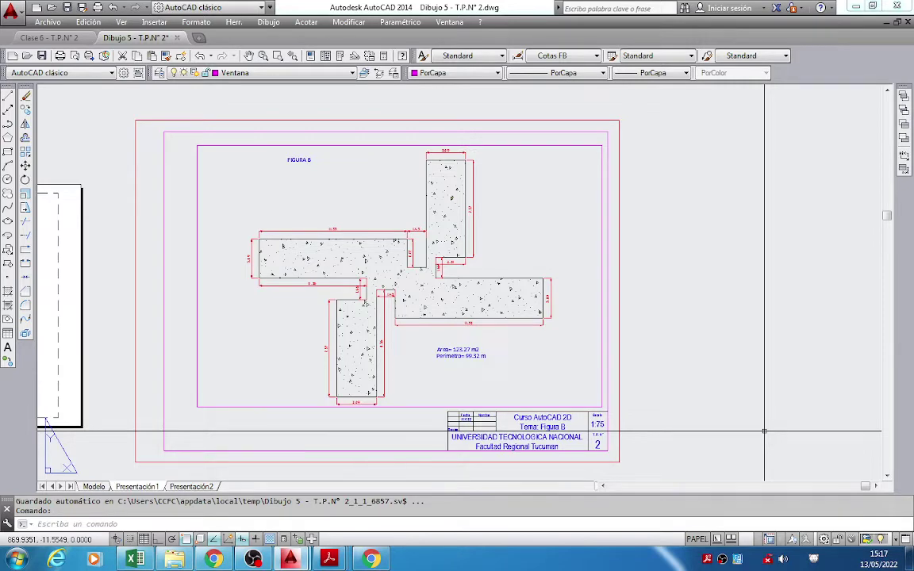
# Pan the sheet, toggle between Modelo and Presentación1, and run VENTANAS again.
pyautogui.moveTo(351, 190)
pyautogui.mouseDown(button='middle')
pyautogui.moveTo(478, 194)
pyautogui.moveTo(484, 183)
pyautogui.mouseUp(button='middle')
pyautogui.moveTo(513, 225); pyautogui.dragTo(472, 240, button='middle')
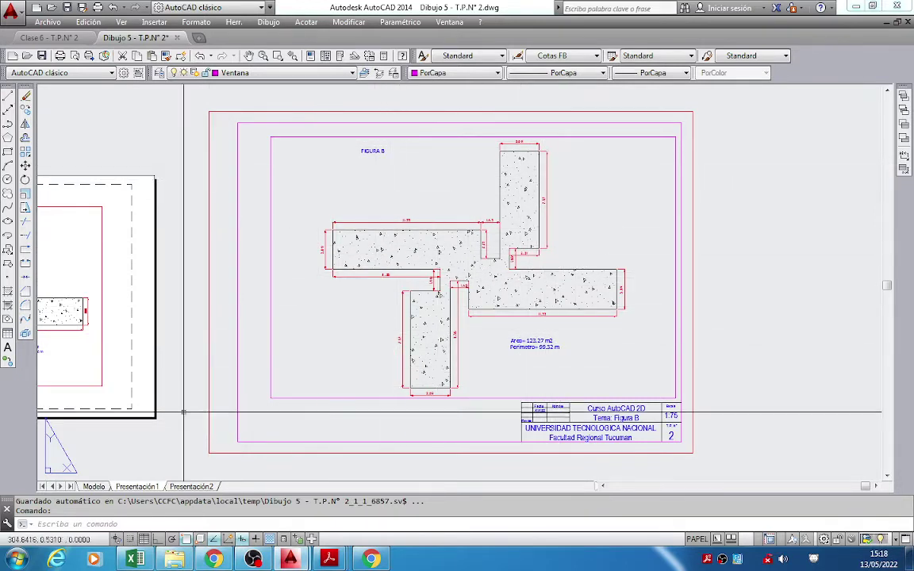
pyautogui.click(93, 486)
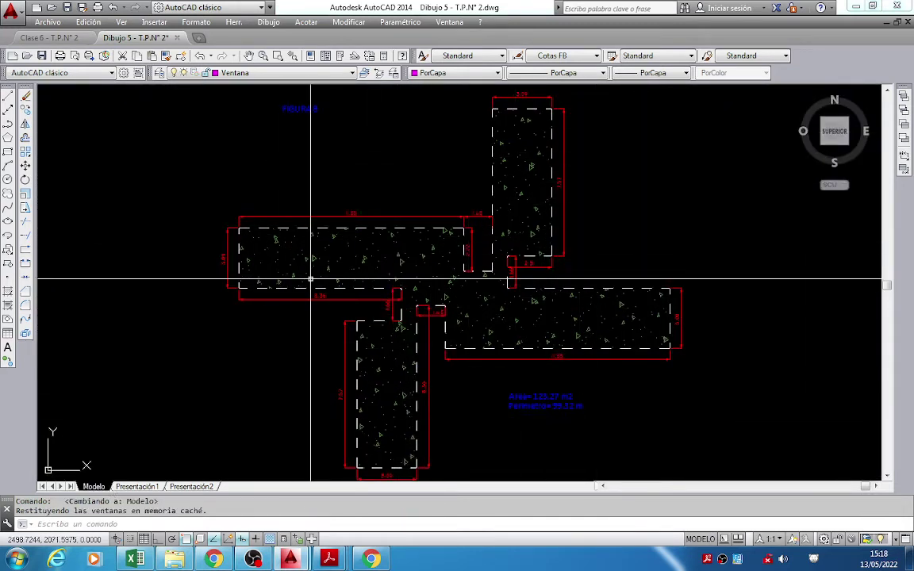
pyautogui.click(136, 487)
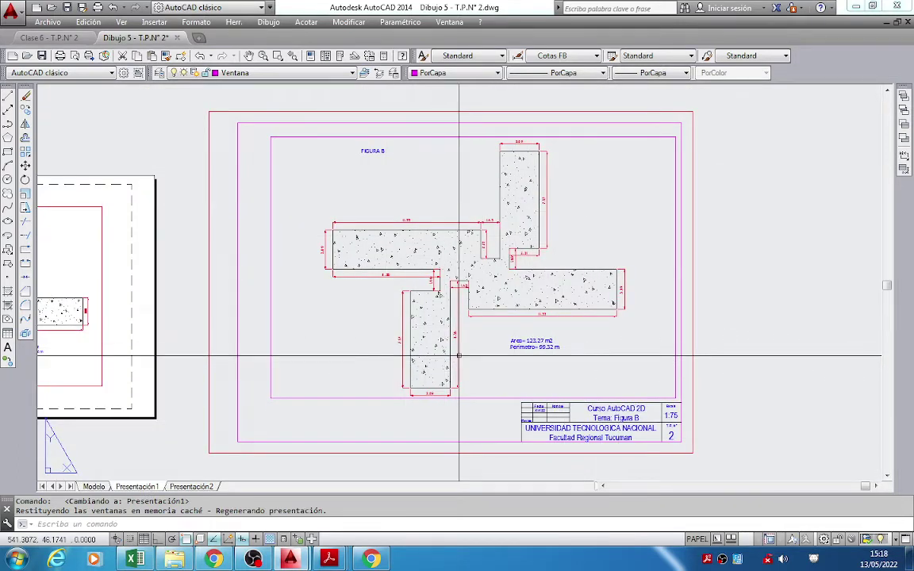
pyautogui.moveTo(446, 358); pyautogui.dragTo(316, 321, button='middle')
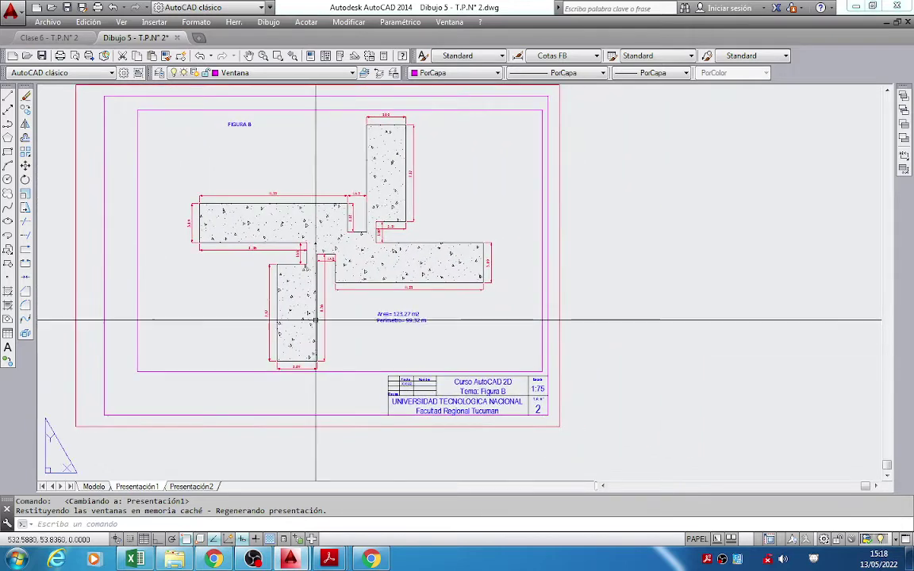
pyautogui.write('VENTANAS')
pyautogui.press('Return')
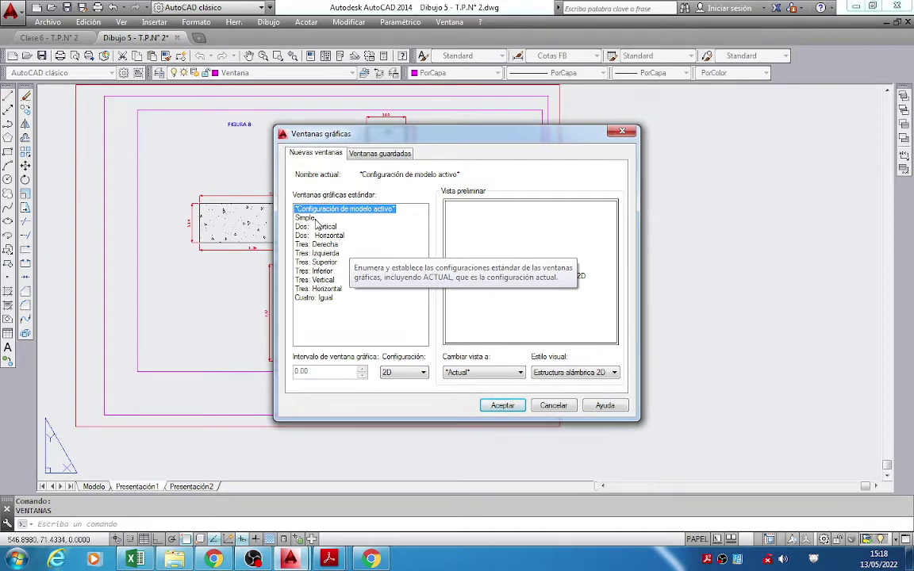
# Accept the Simple layout and draw a small second viewport beside the sheet.
pyautogui.click(507, 405)
pyautogui.click(631, 215)
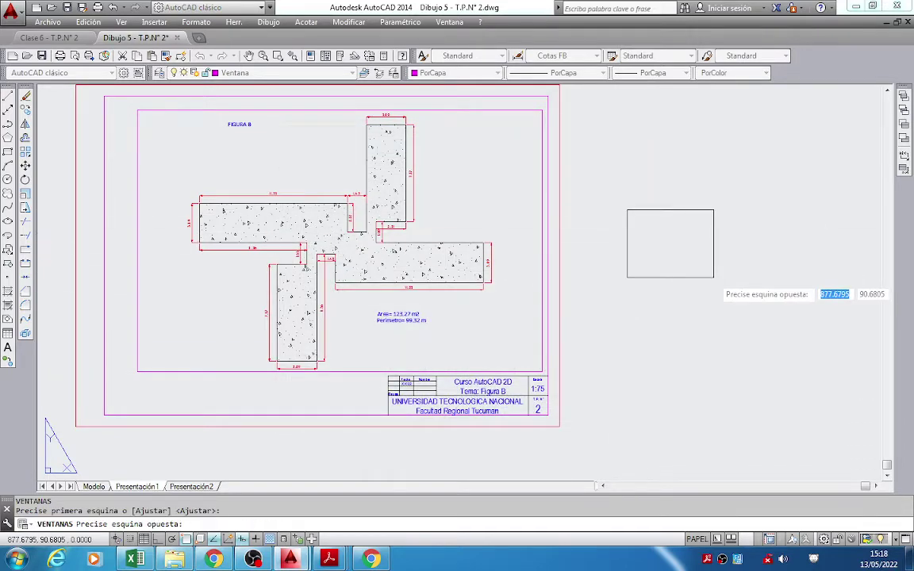
pyautogui.click(714, 278)
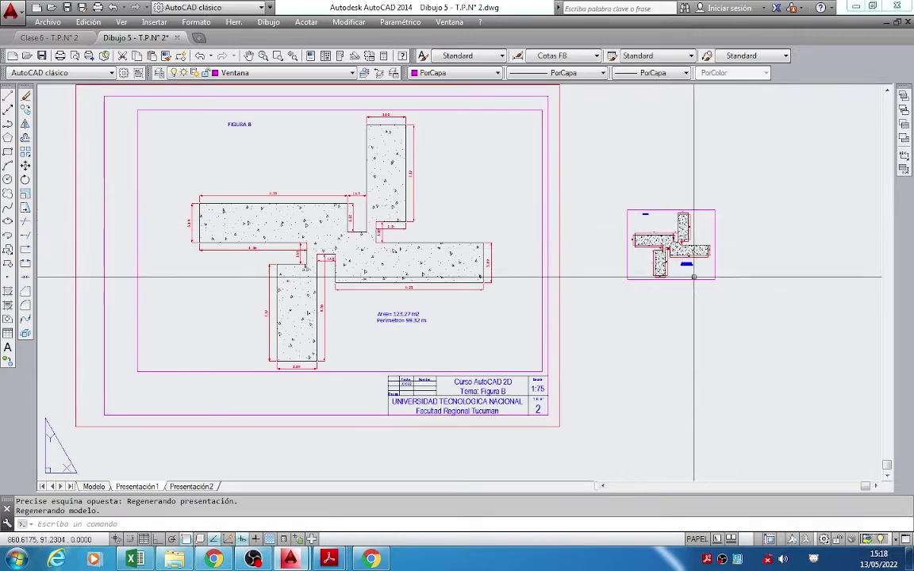
pyautogui.scroll(3, 508, 304)
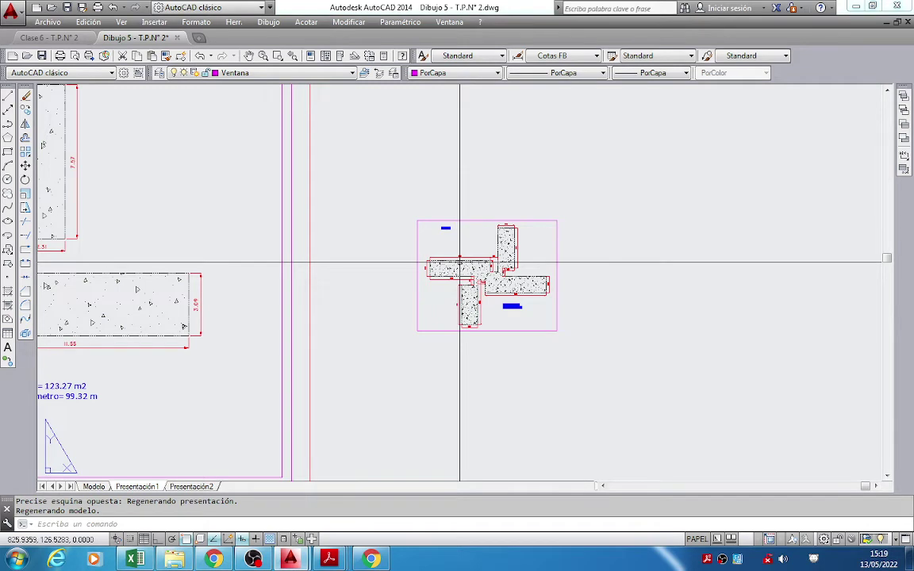
pyautogui.scroll(-4, 527, 292)
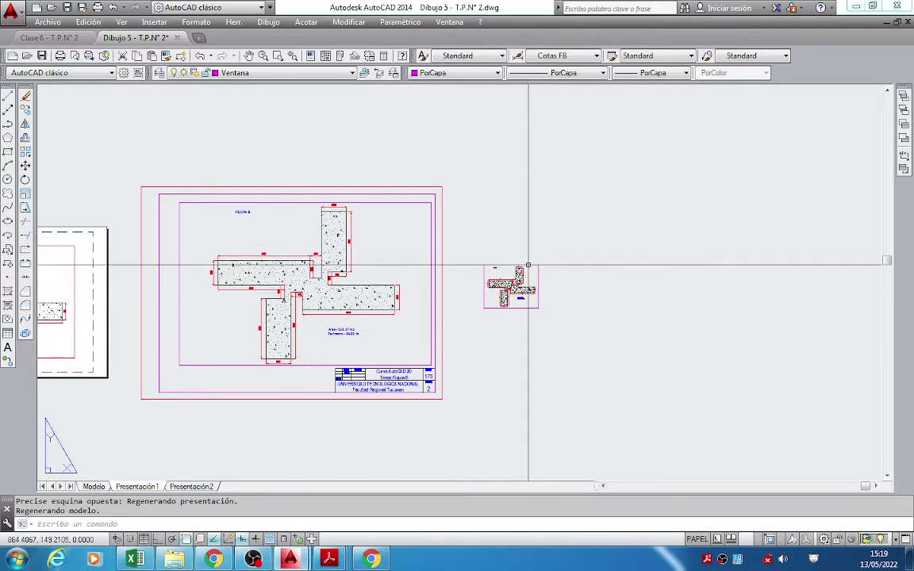
# Delete the small extra viewport and bring the title-block sheet back into view.
pyautogui.click(526, 265)
pyautogui.press('Delete')
pyautogui.moveTo(200, 290); pyautogui.dragTo(363, 289, button='middle')
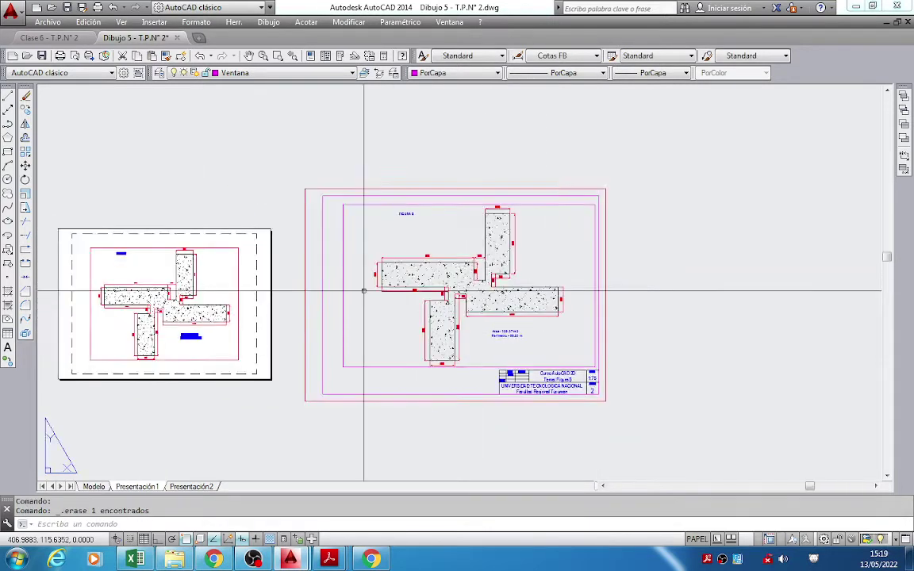
pyautogui.scroll(2, 381, 287)
pyautogui.scroll(1, 293, 292)
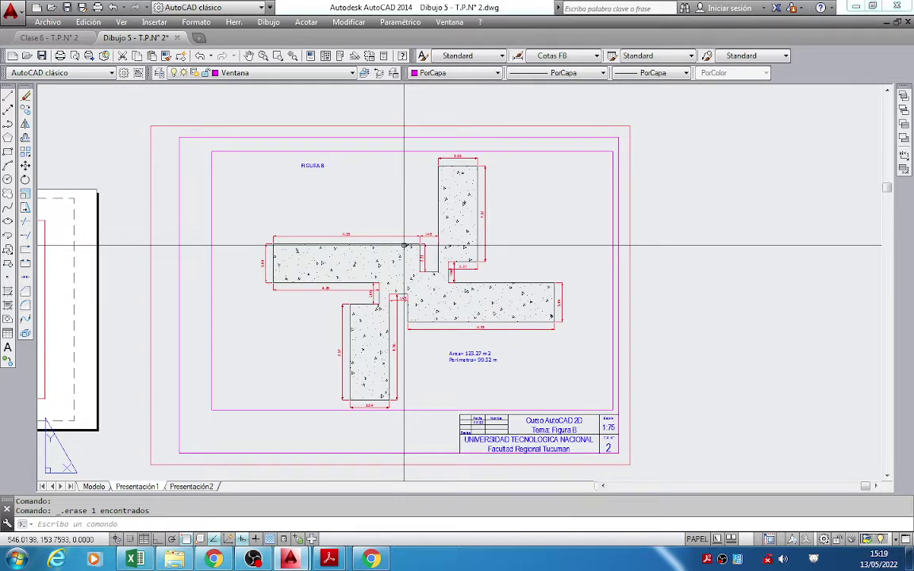
# Activate the Figure B viewport and start a Zoom by scale factor, entering 1000/.
pyautogui.doubleClick(529, 364)
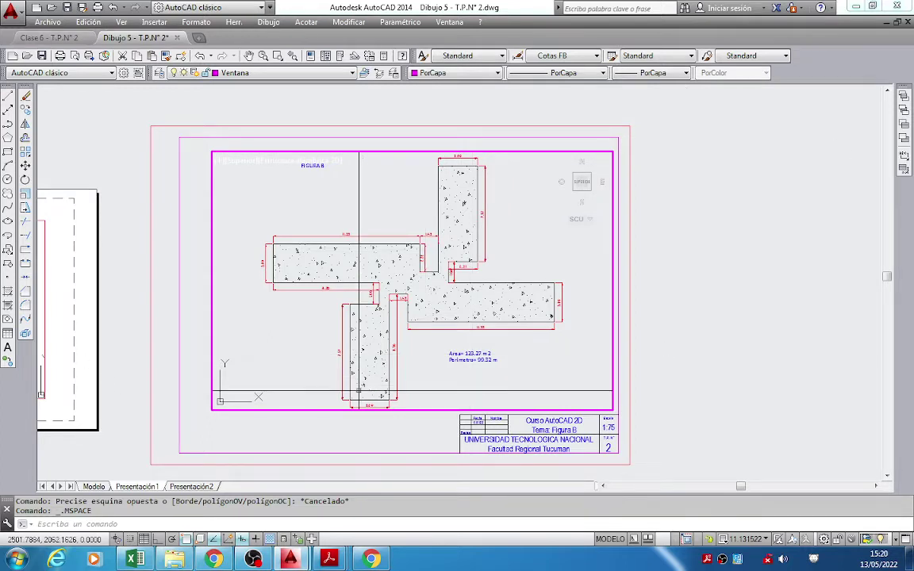
pyautogui.click(139, 525)
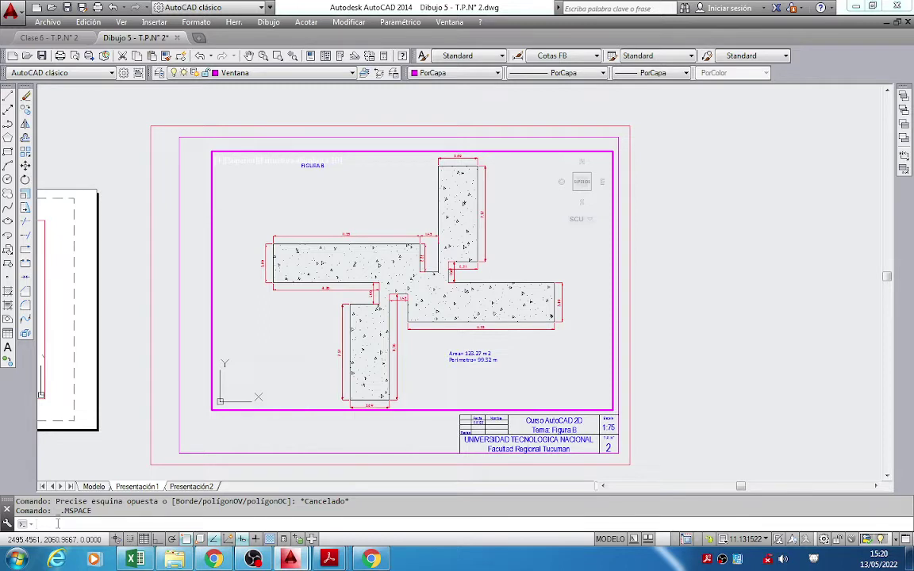
pyautogui.write('z')
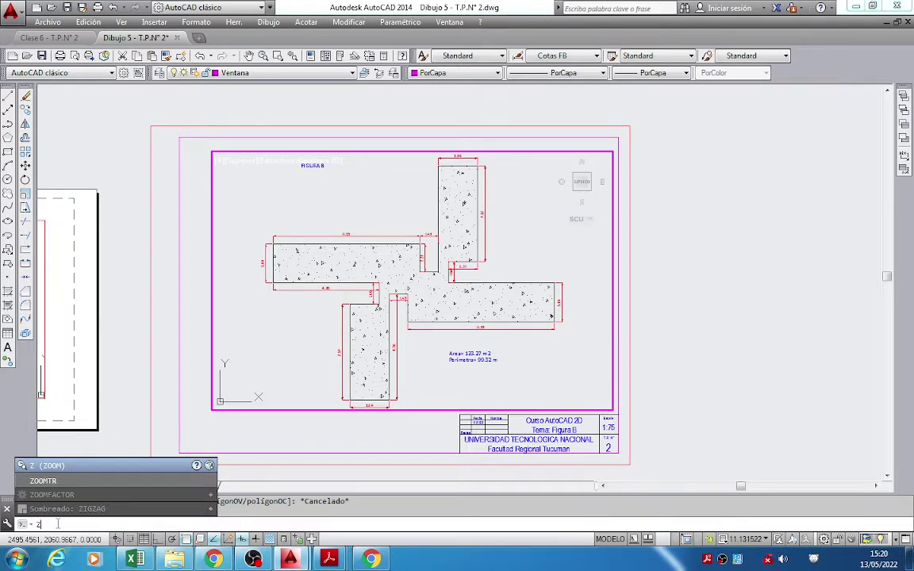
pyautogui.press('Return')
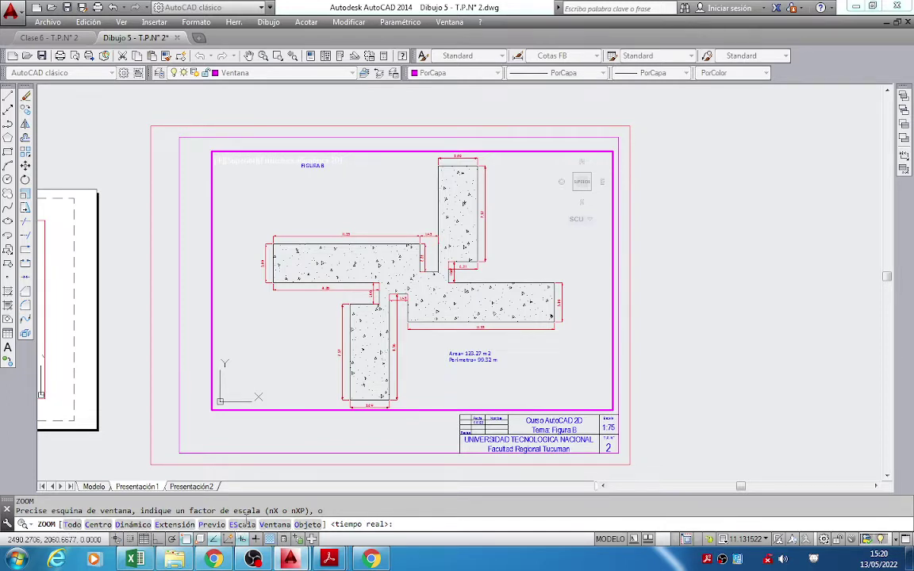
pyautogui.click(240, 527)
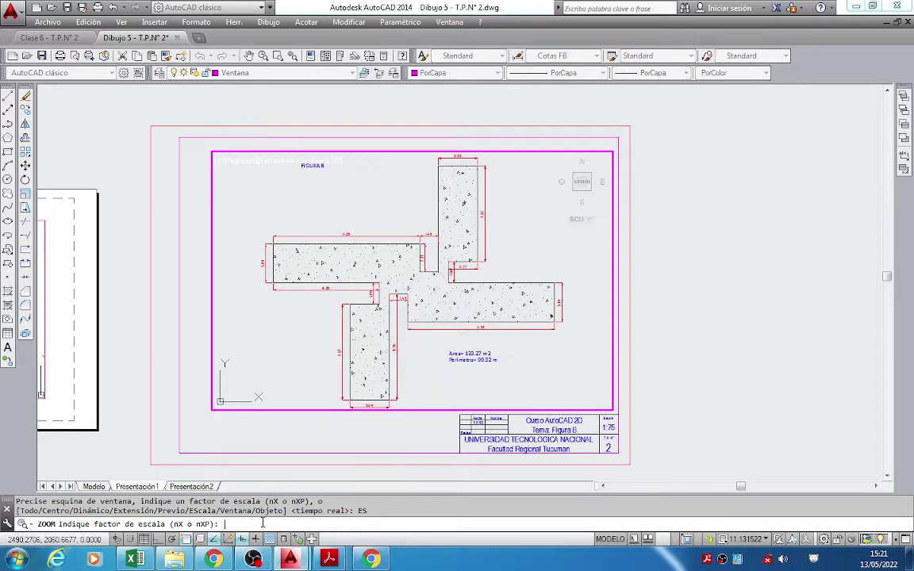
pyautogui.write('1000/')
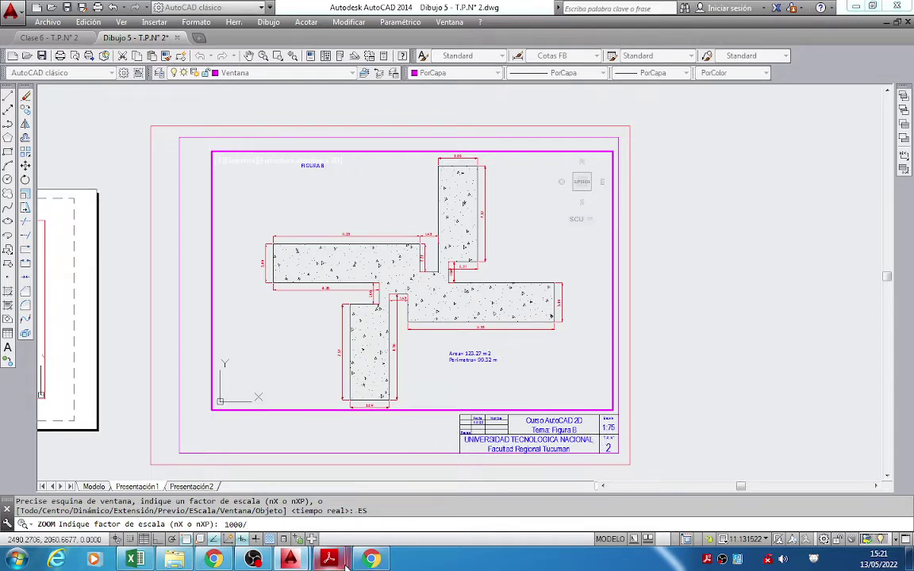
# Show the Trabajo Práctico Nº 2 Hoja 2 PDF and scroll its notes for Figure B's scale.
pyautogui.moveTo(328, 560)
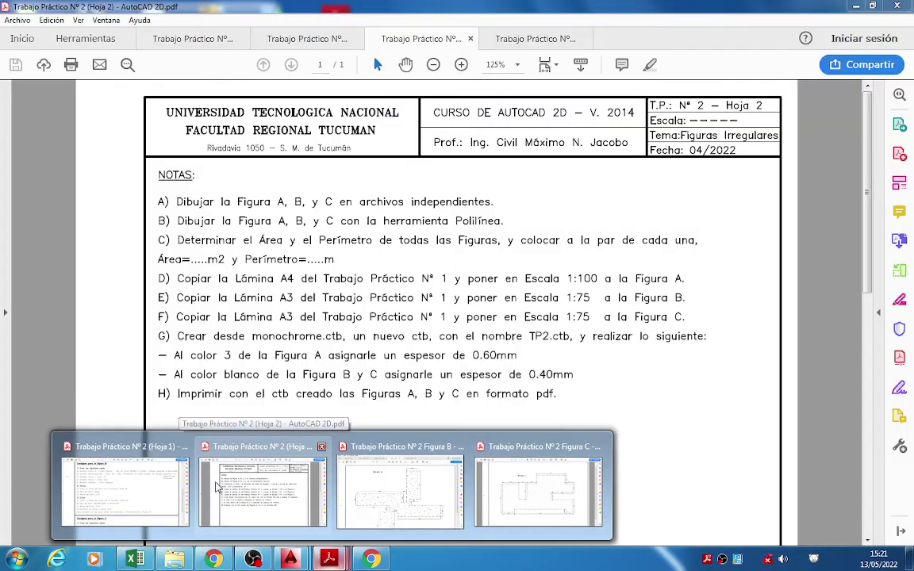
pyautogui.click(230, 488)
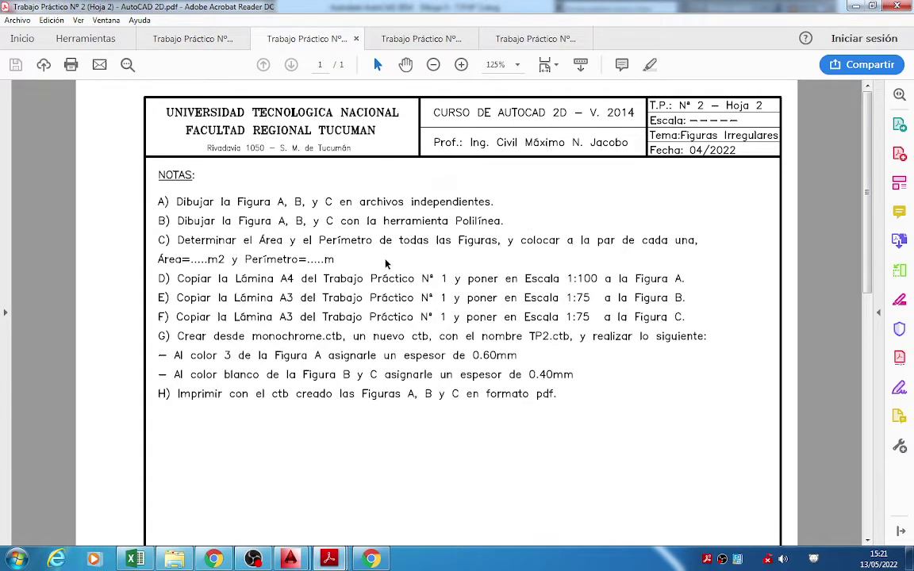
pyautogui.scroll(-2, 387, 264)
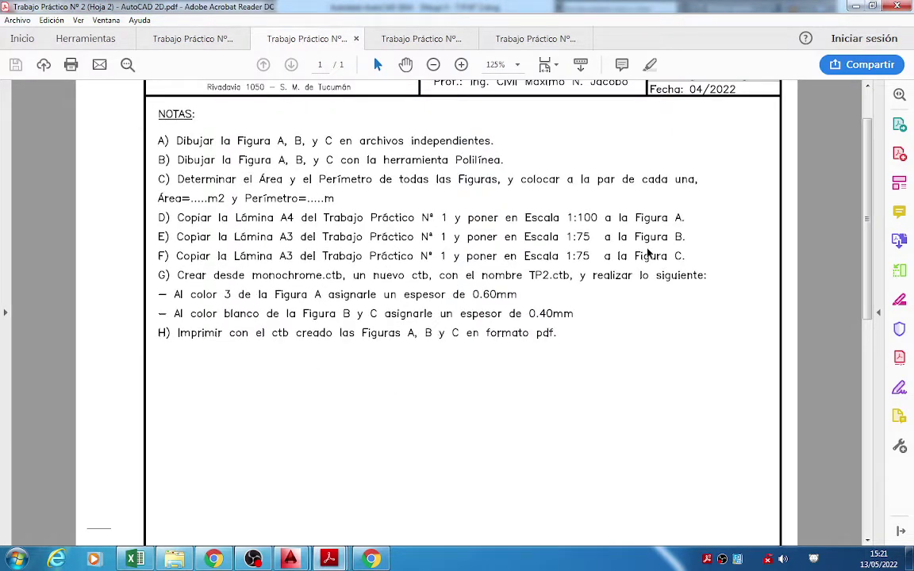
pyautogui.scroll(2, 648, 252)
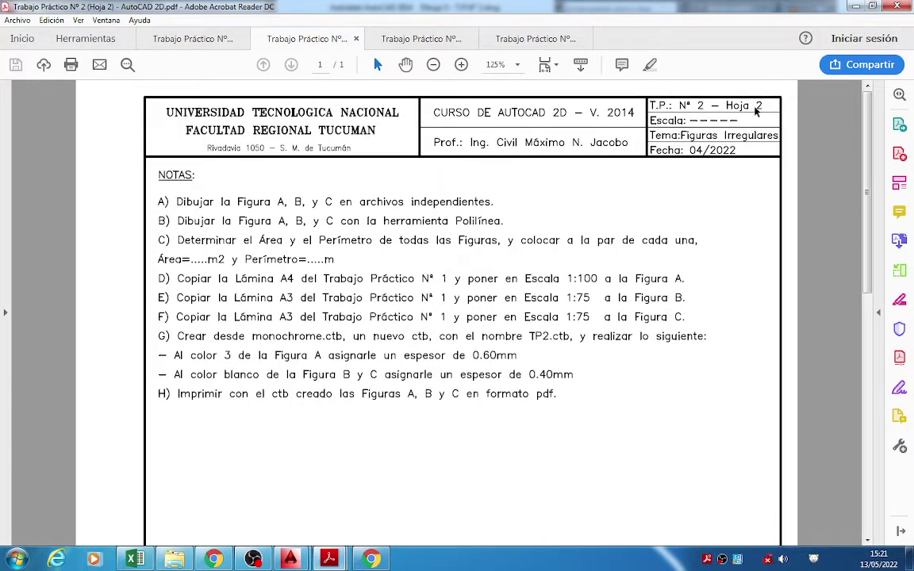
pyautogui.scroll(-2, 635, 333)
pyautogui.scroll(-1, 633, 333)
pyautogui.scroll(1, 633, 333)
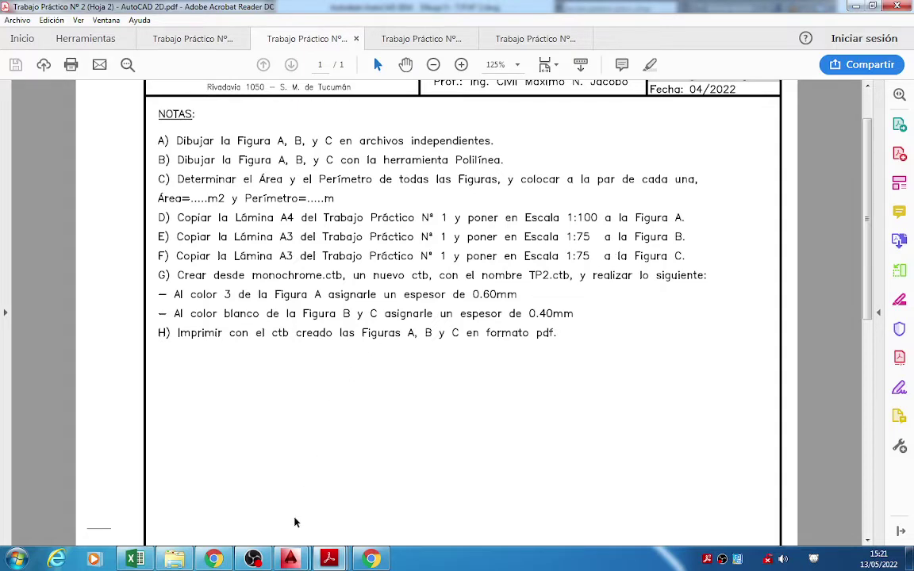
# Apply the 1000/75xp zoom to the Figure B viewport, then switch from MODELO back to paper space.
pyautogui.moveTo(292, 562)
pyautogui.click(324, 517)
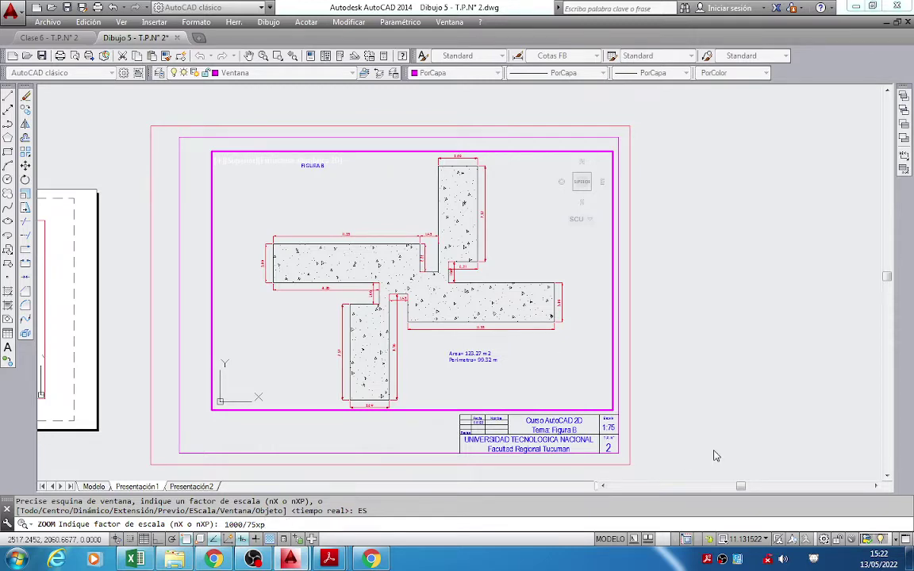
pyautogui.press('Return')
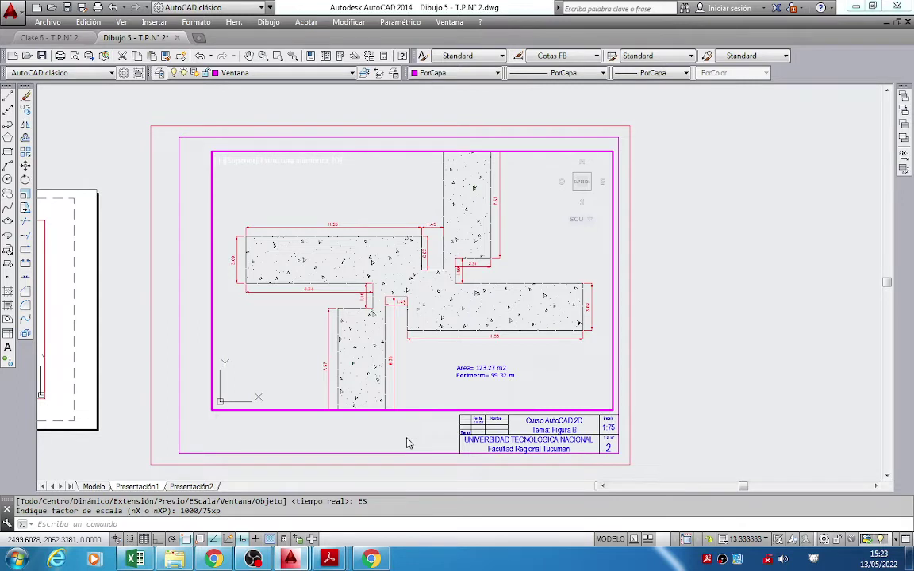
pyautogui.click(607, 546)
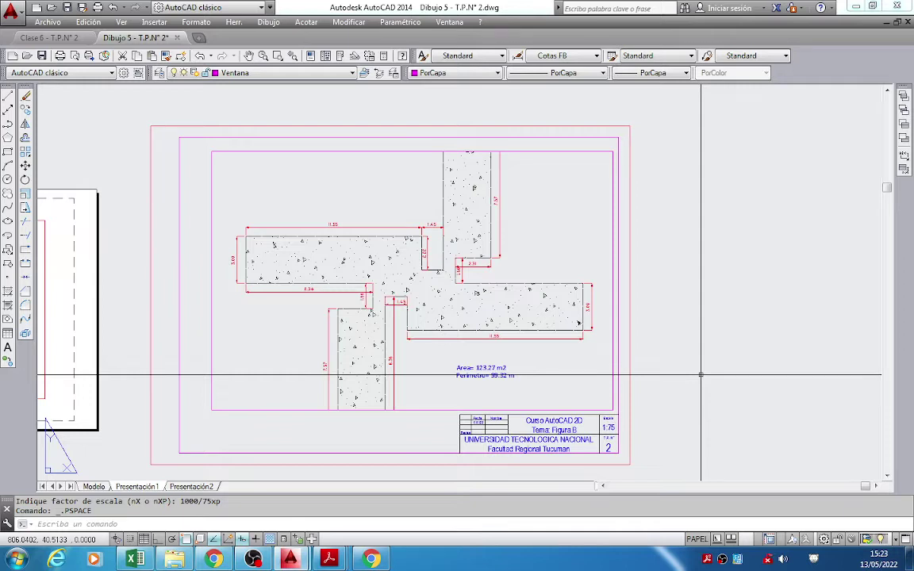
pyautogui.scroll(3, 298, 249)
pyautogui.scroll(-4, 297, 249)
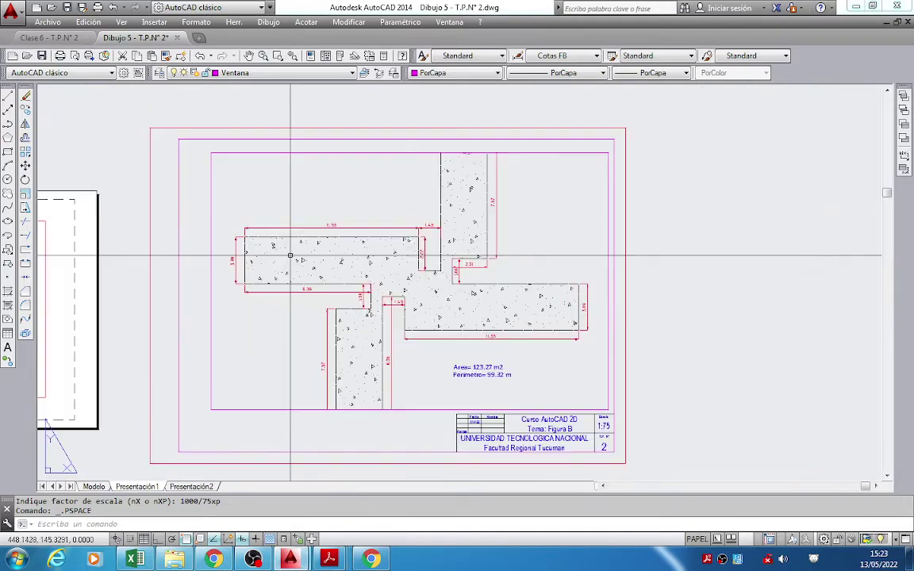
pyautogui.scroll(4, 292, 255)
pyautogui.scroll(-4, 292, 255)
pyautogui.scroll(4, 292, 254)
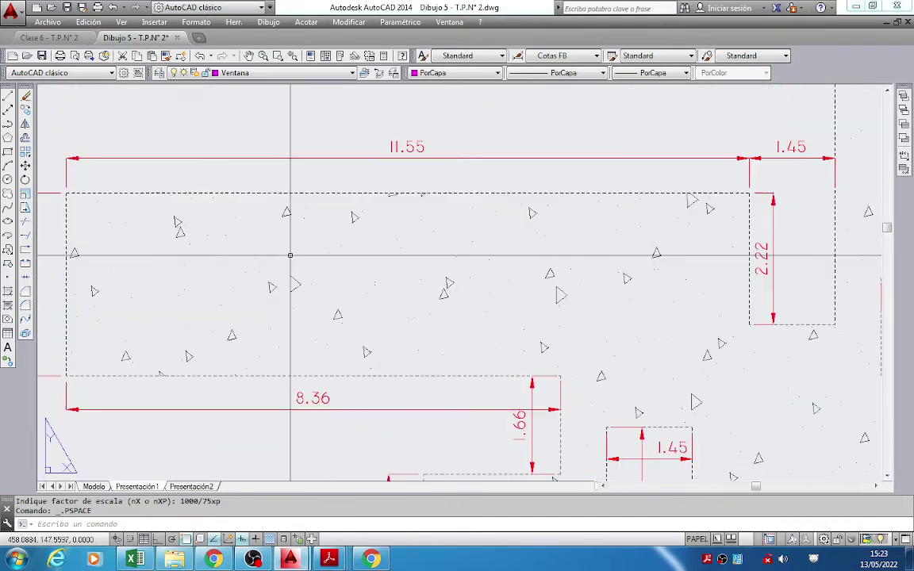
pyautogui.scroll(-5, 290, 255)
pyautogui.scroll(5, 291, 255)
pyautogui.scroll(-5, 291, 256)
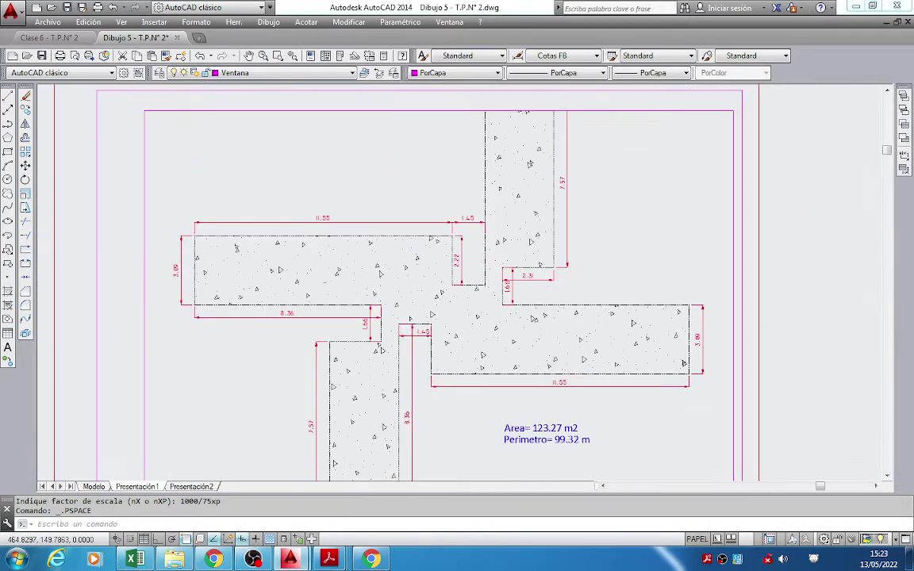
pyautogui.scroll(1, 290, 256)
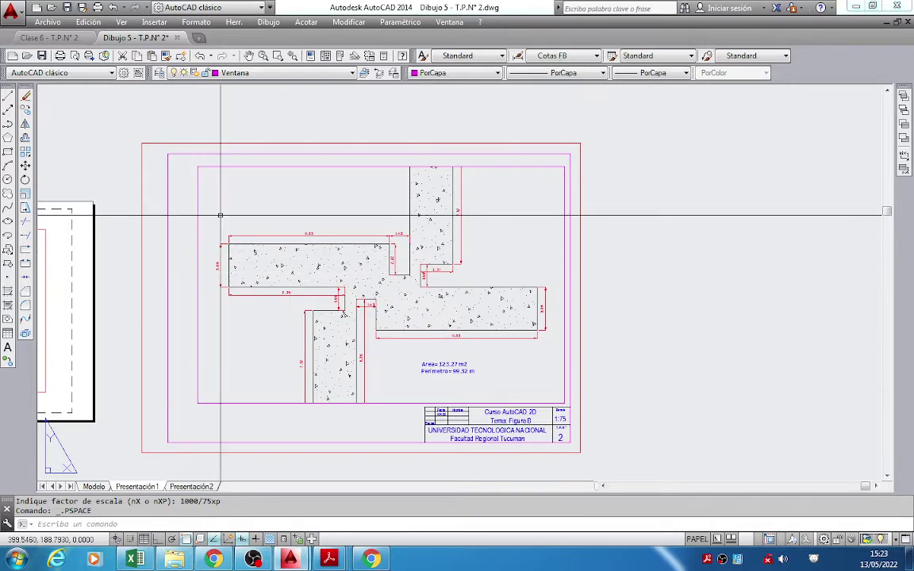
pyautogui.moveTo(258, 363); pyautogui.dragTo(249, 345, button='middle')
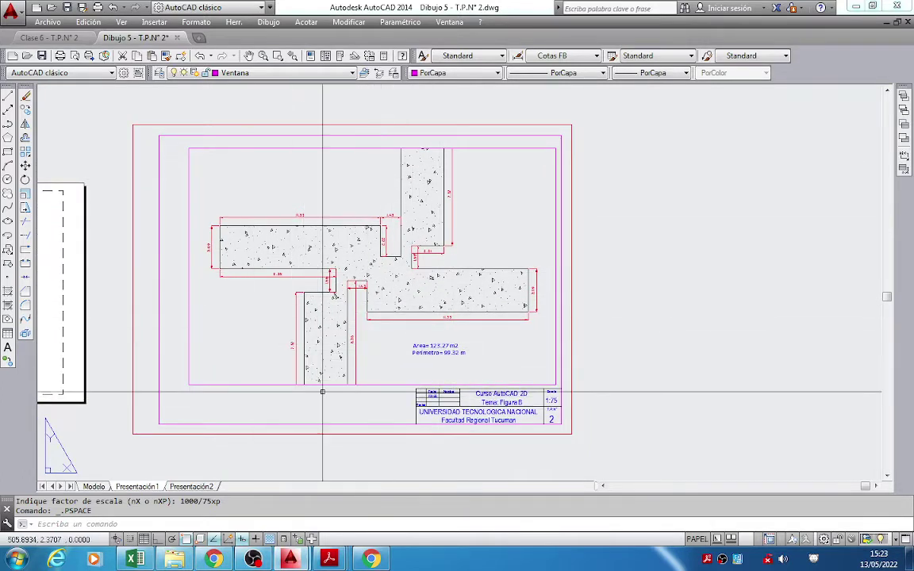
pyautogui.click(265, 385)
pyautogui.scroll(3, 235, 357)
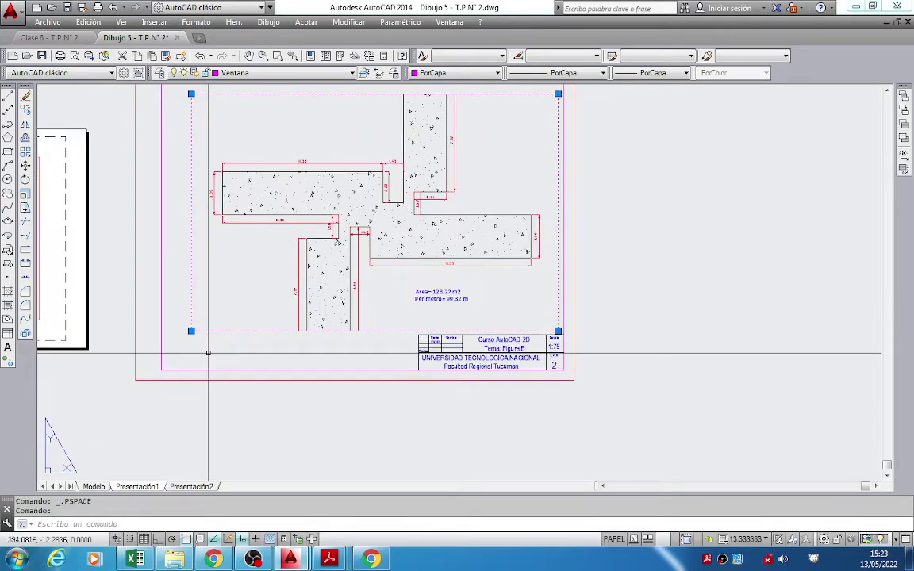
pyautogui.scroll(3, 195, 341)
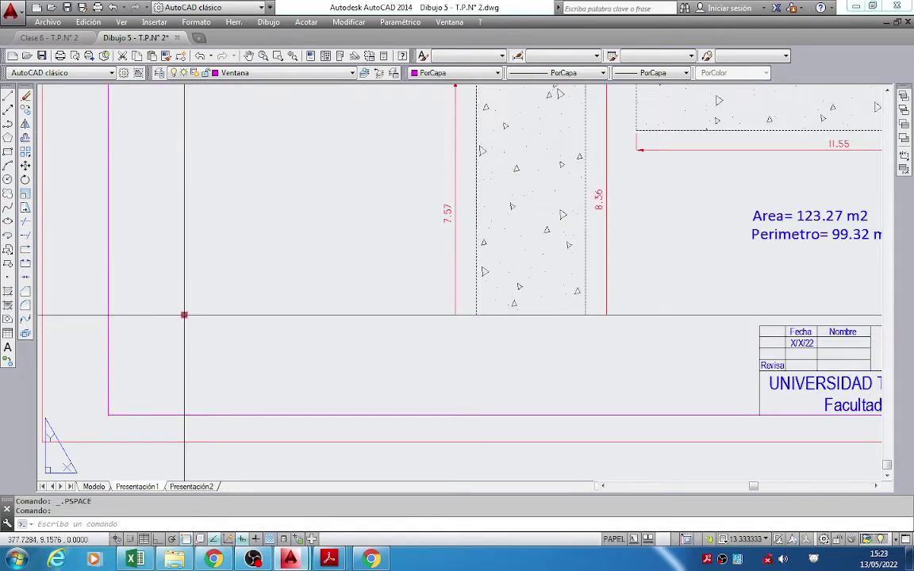
pyautogui.scroll(-6, 184, 316)
pyautogui.scroll(6, 176, 313)
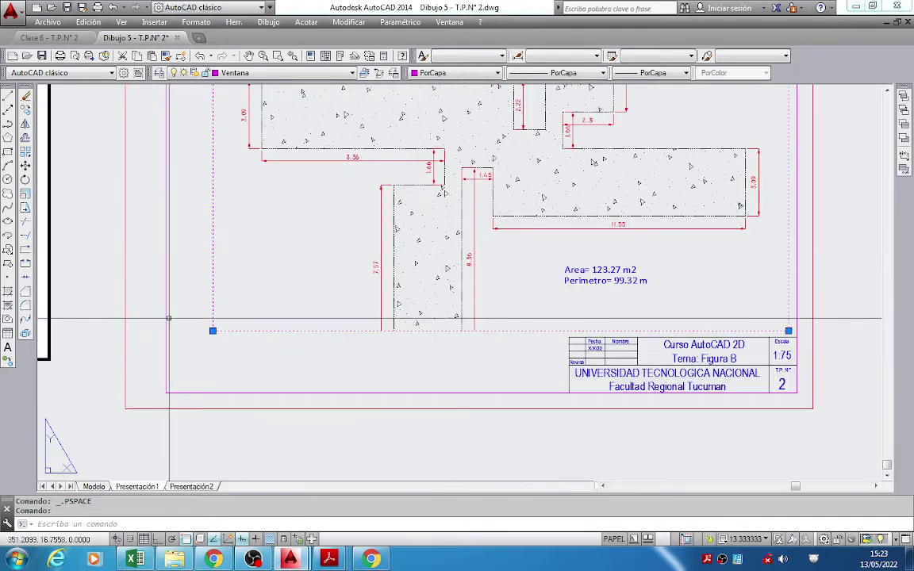
pyautogui.click(223, 325)
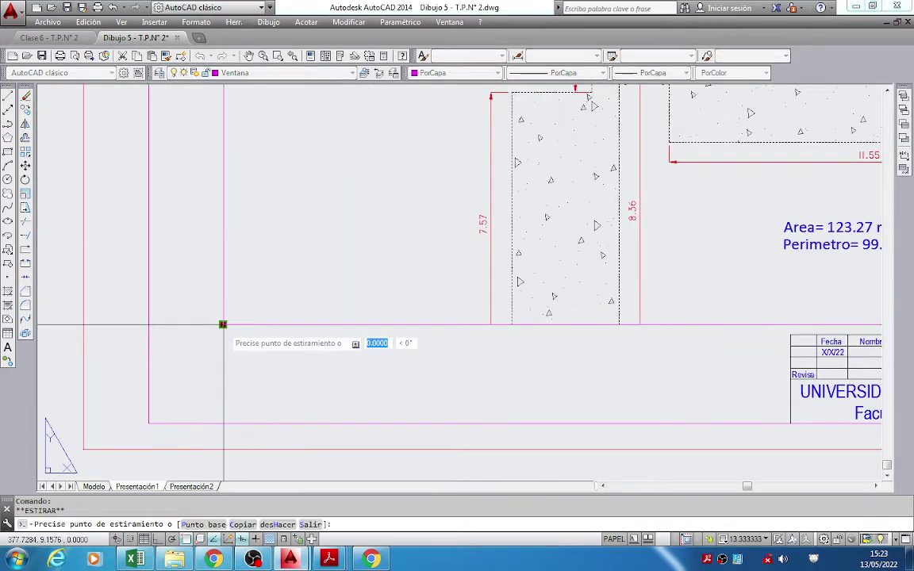
pyautogui.click(223, 385)
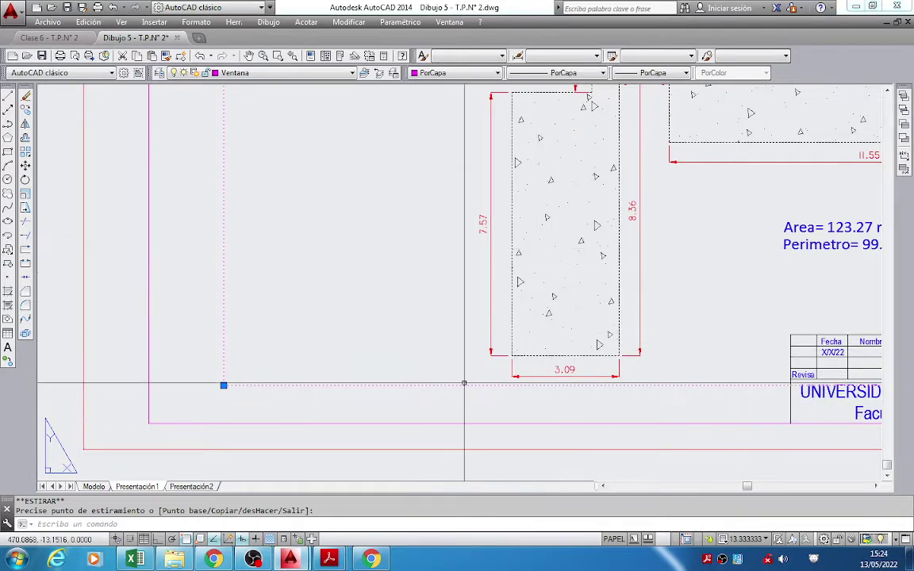
pyautogui.moveTo(260, 383); pyautogui.dragTo(144, 390, button='middle')
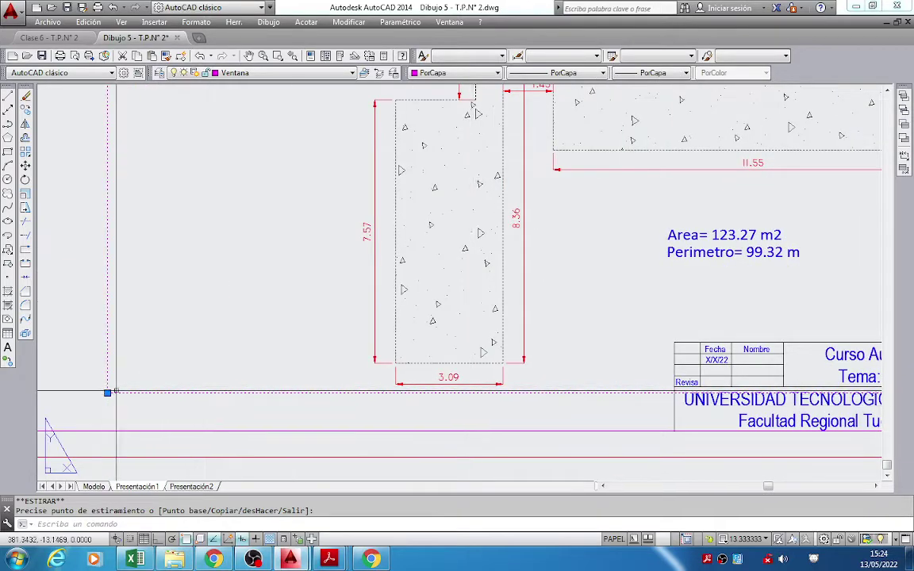
pyautogui.press('Escape')
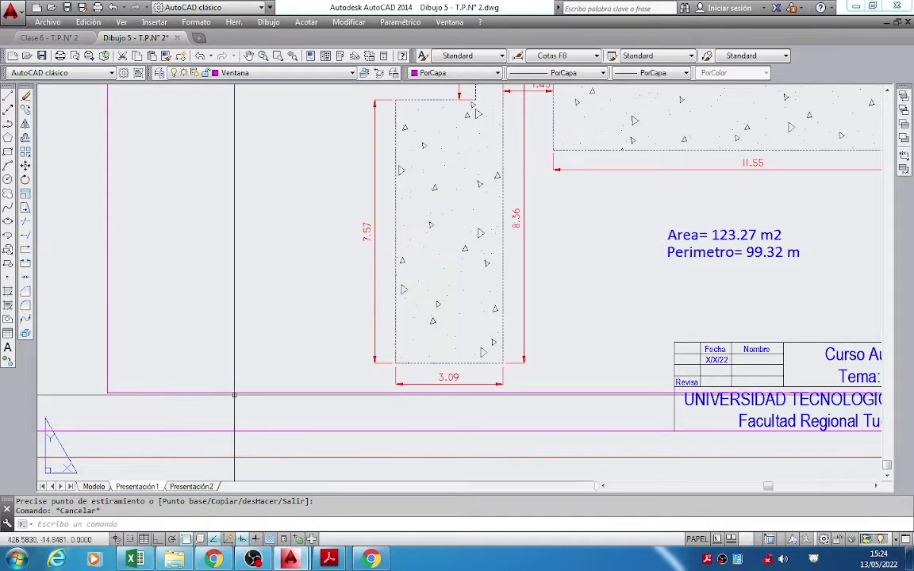
pyautogui.scroll(-5, 379, 315)
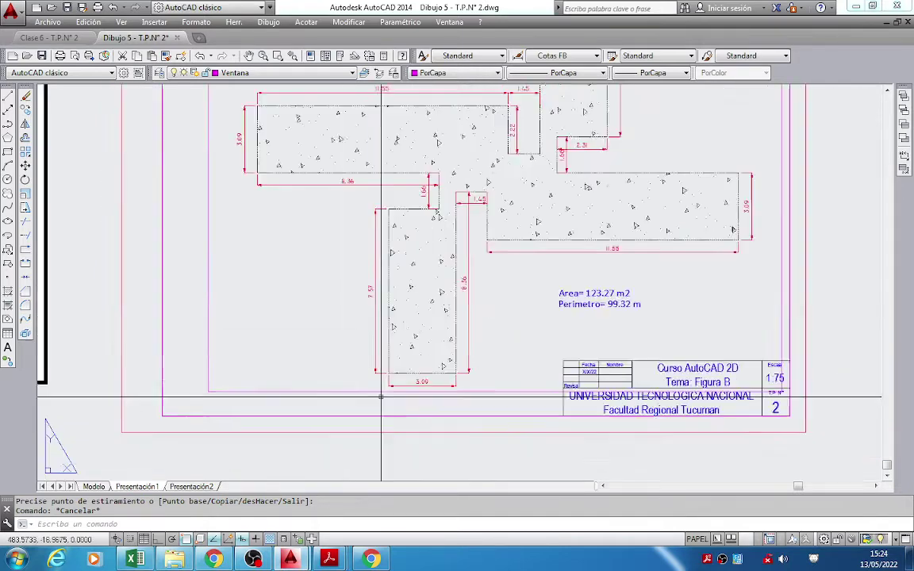
pyautogui.scroll(5, 500, 198)
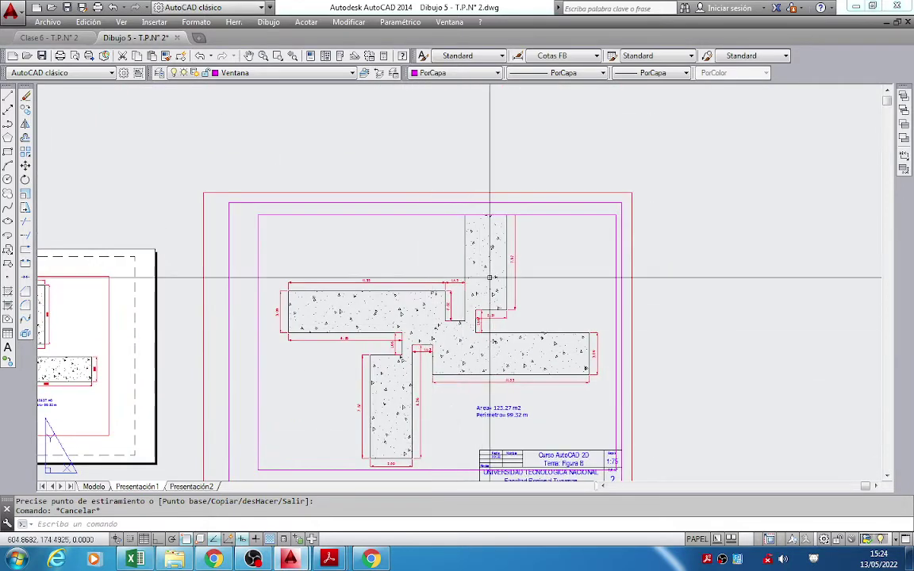
pyautogui.scroll(-5, 505, 275)
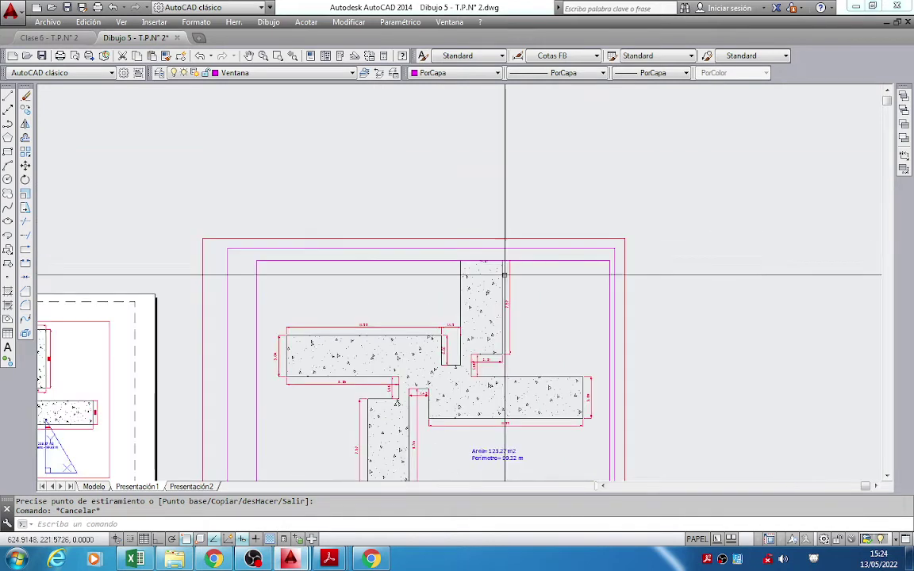
# Stretch the Figure B viewport's top border up onto the sheet frame.
pyautogui.click(282, 260)
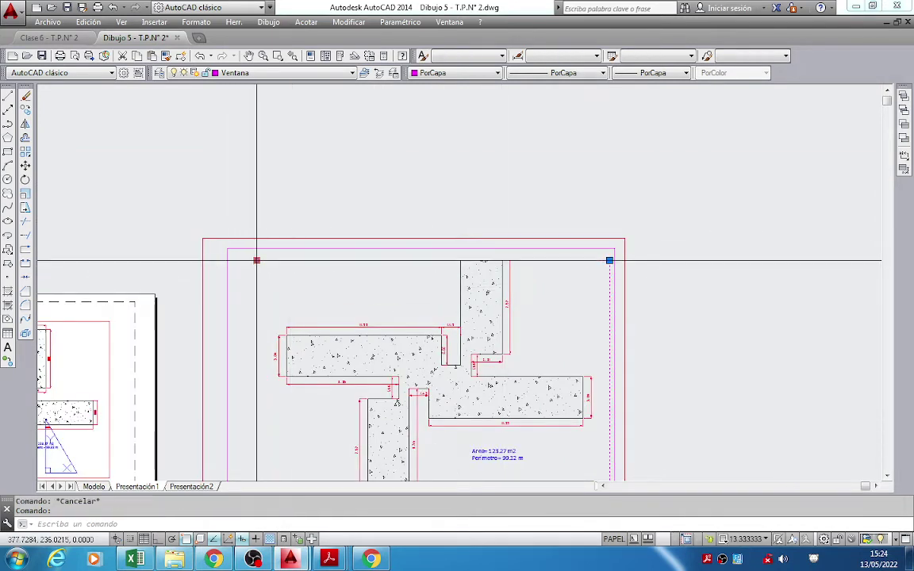
pyautogui.click(256, 261)
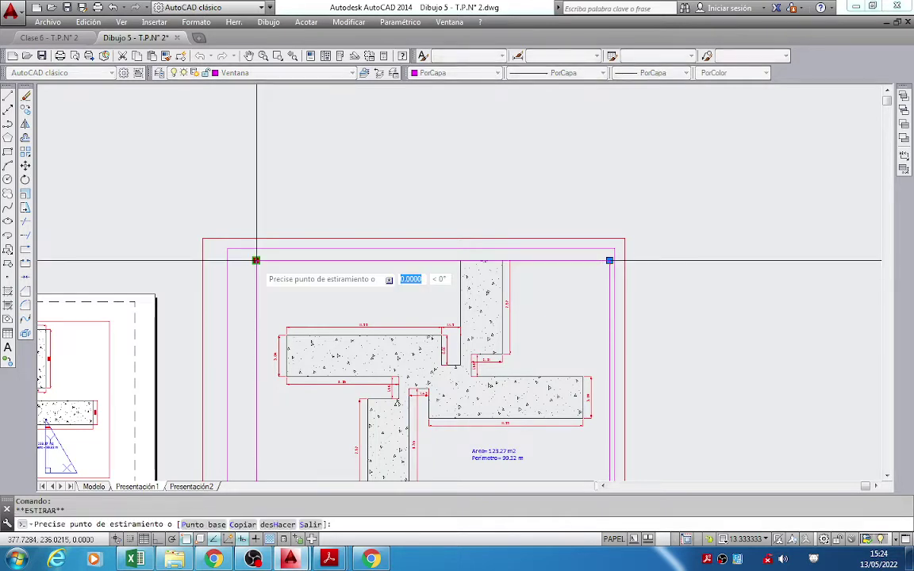
pyautogui.scroll(3, 255, 259)
pyautogui.click(254, 207)
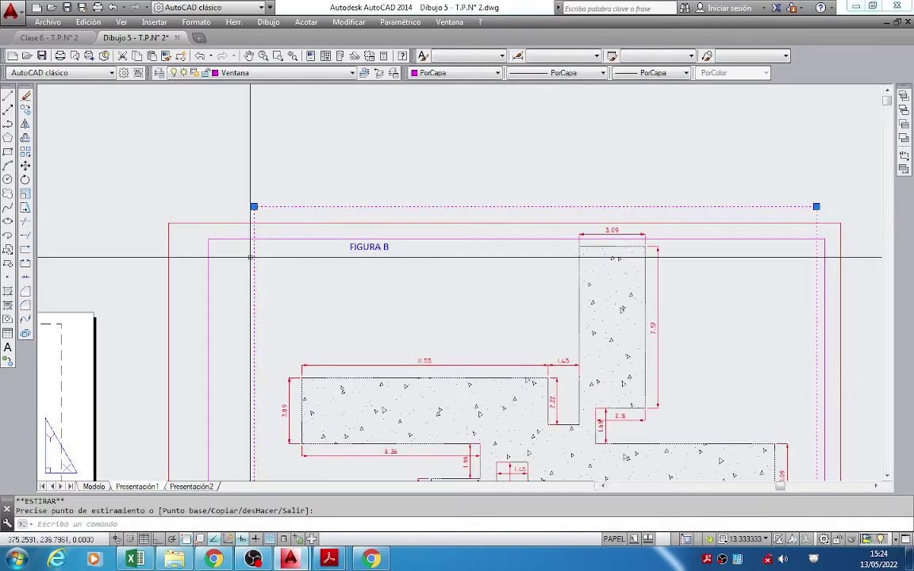
pyautogui.click(254, 207)
pyautogui.scroll(4, 253, 208)
pyautogui.scroll(-2, 248, 231)
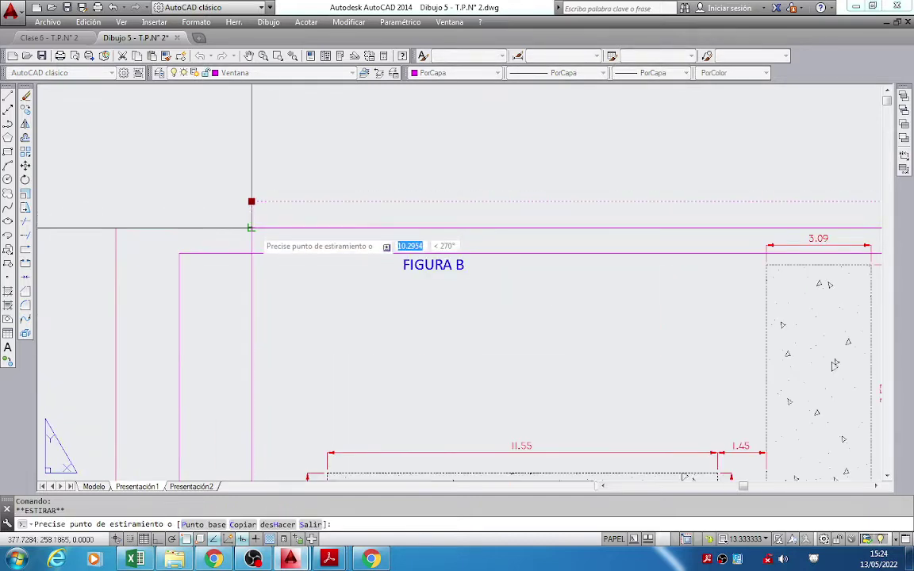
pyautogui.click(251, 229)
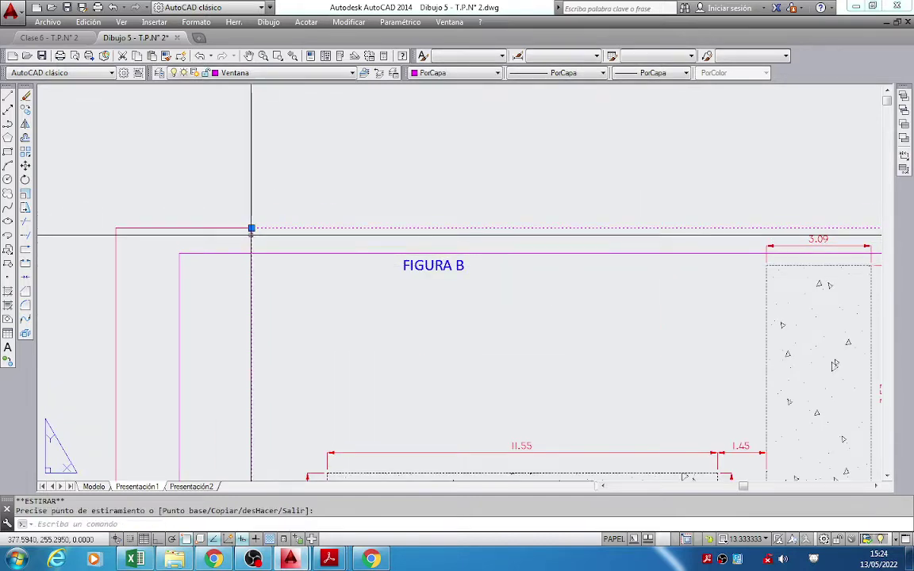
# Pull the viewport's lower-left and lower-right corners in to line up with the title block.
pyautogui.scroll(-4, 251, 229)
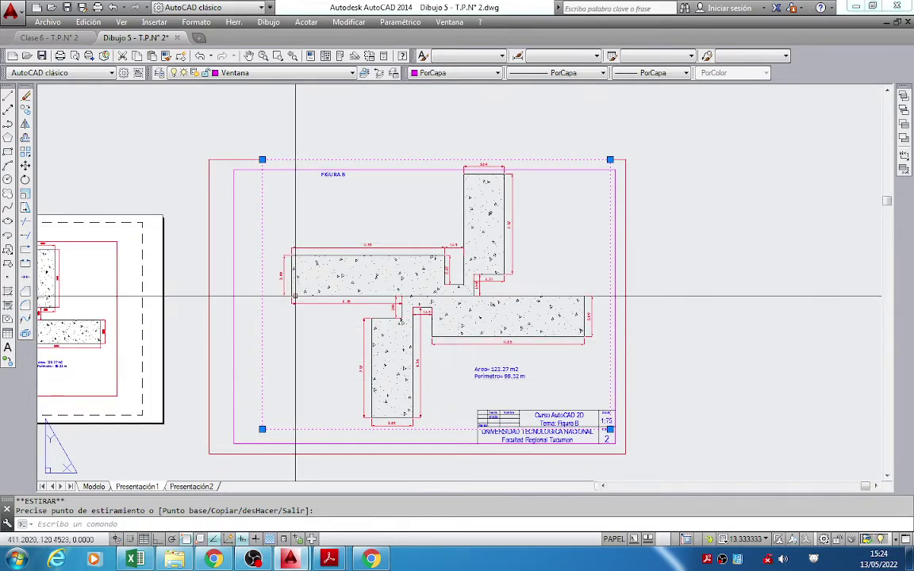
pyautogui.scroll(2, 300, 306)
pyautogui.scroll(-2, 293, 293)
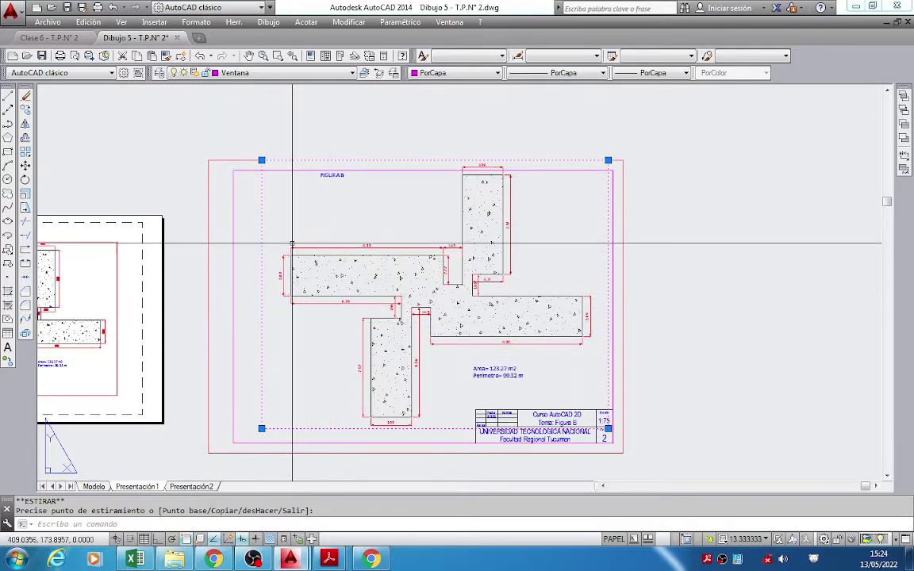
pyautogui.scroll(3, 279, 267)
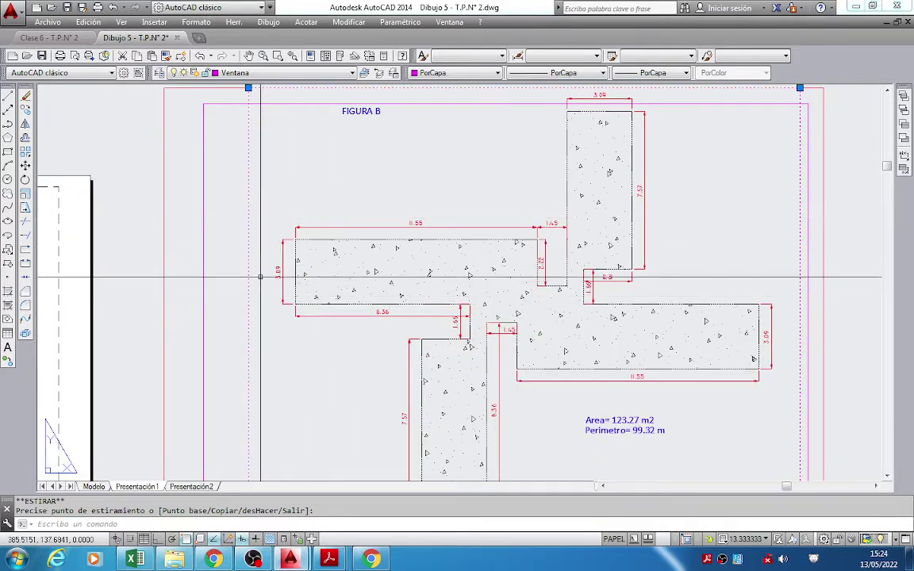
pyautogui.scroll(-3, 265, 275)
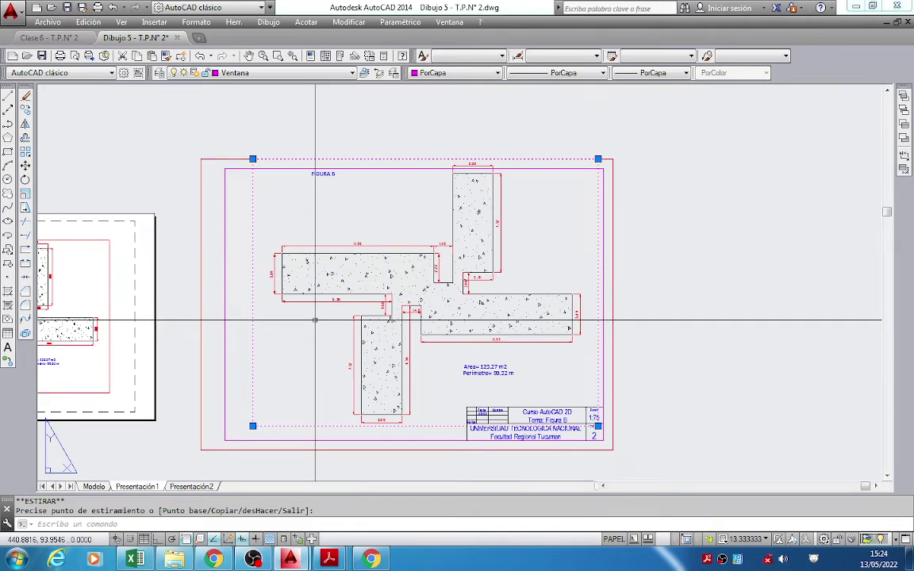
pyautogui.scroll(3, 261, 274)
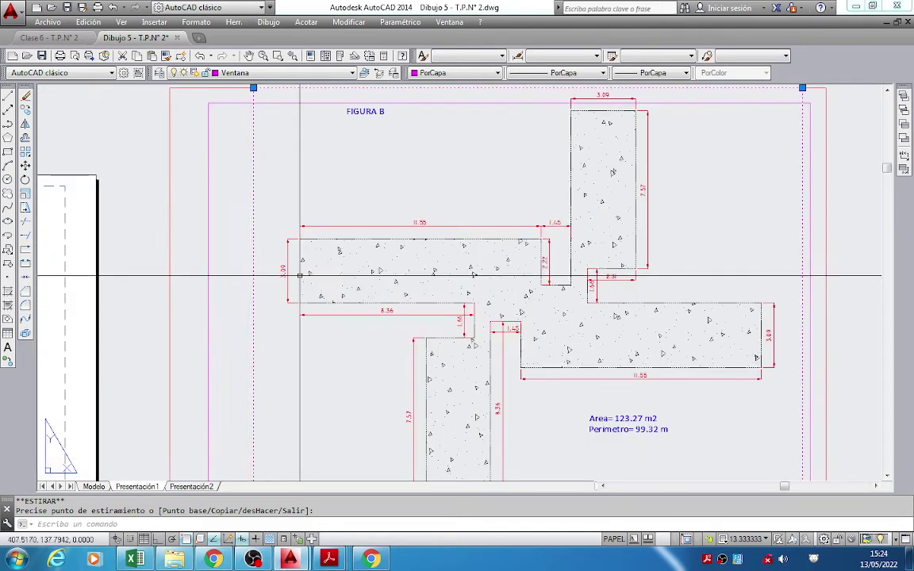
pyautogui.scroll(3, 269, 275)
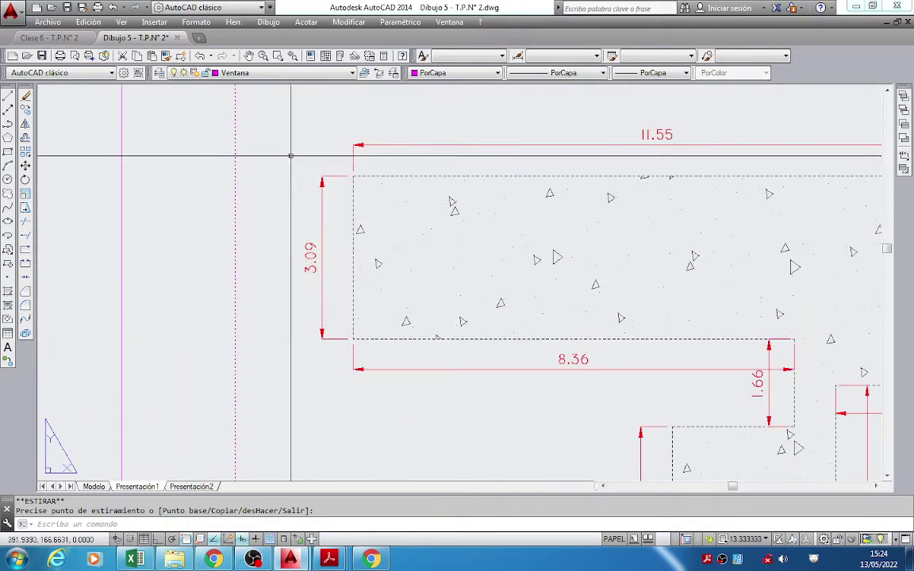
pyautogui.scroll(-5, 296, 135)
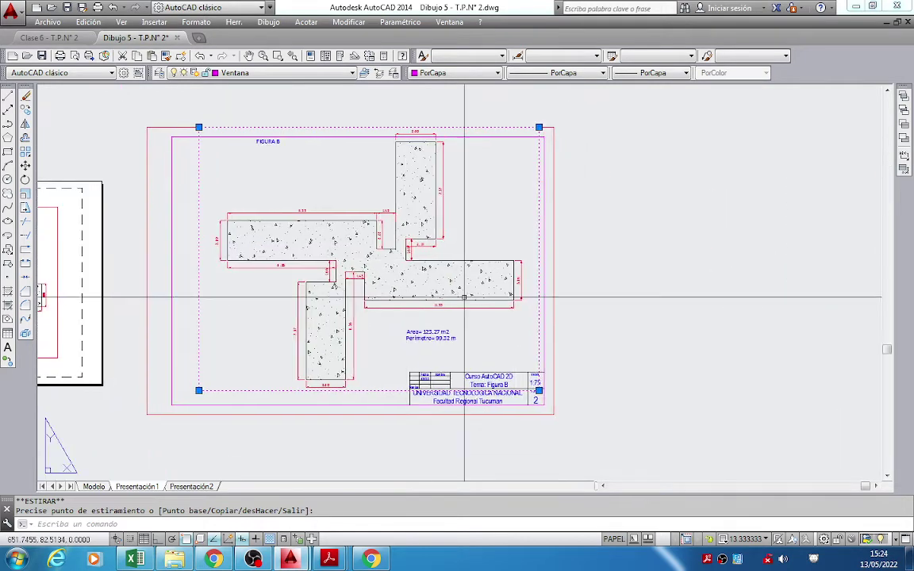
pyautogui.scroll(2, 200, 373)
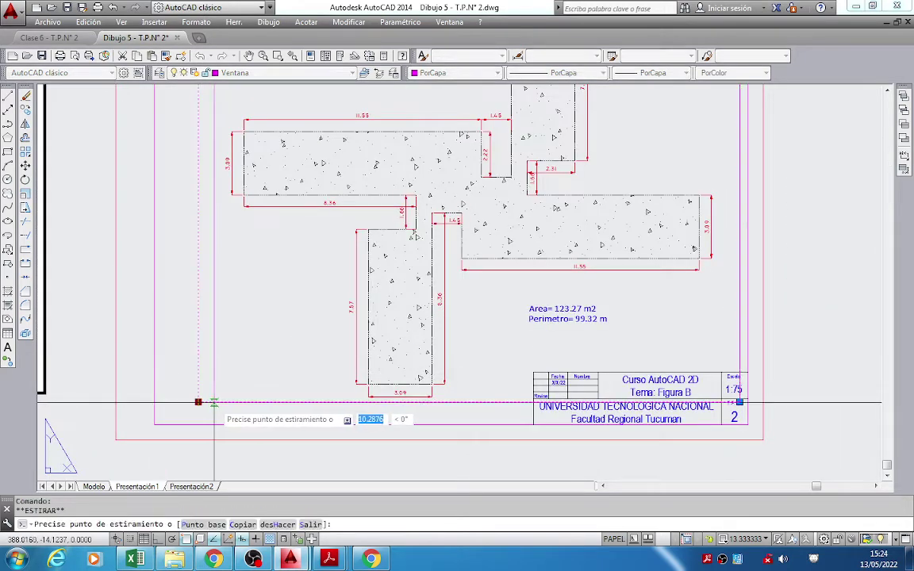
pyautogui.click(221, 401)
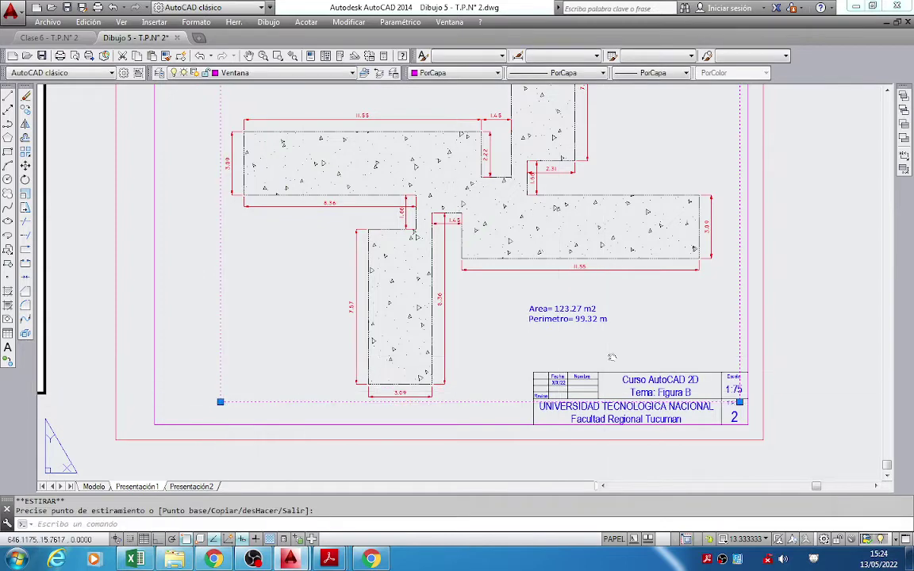
pyautogui.moveTo(612, 357); pyautogui.dragTo(260, 361, button='middle')
pyautogui.click(386, 405)
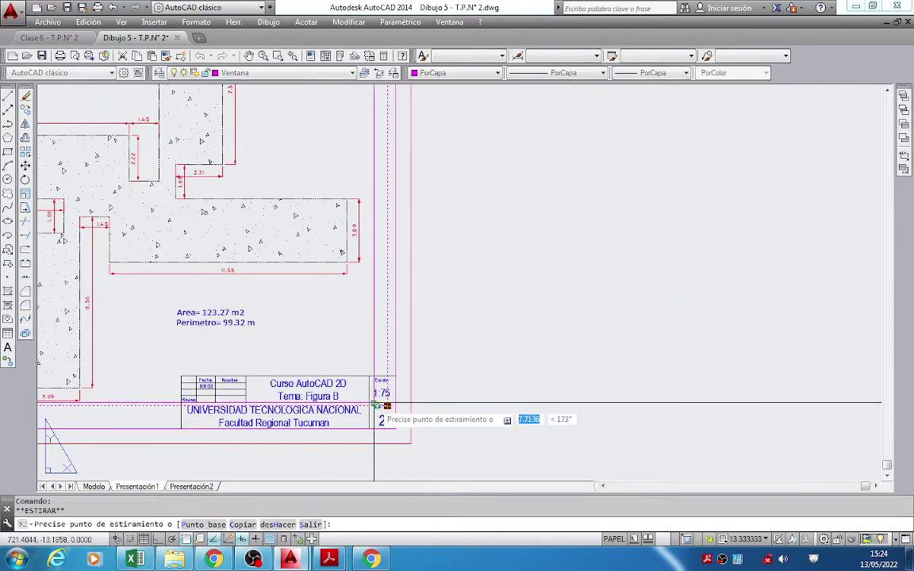
pyautogui.scroll(2, 386, 406)
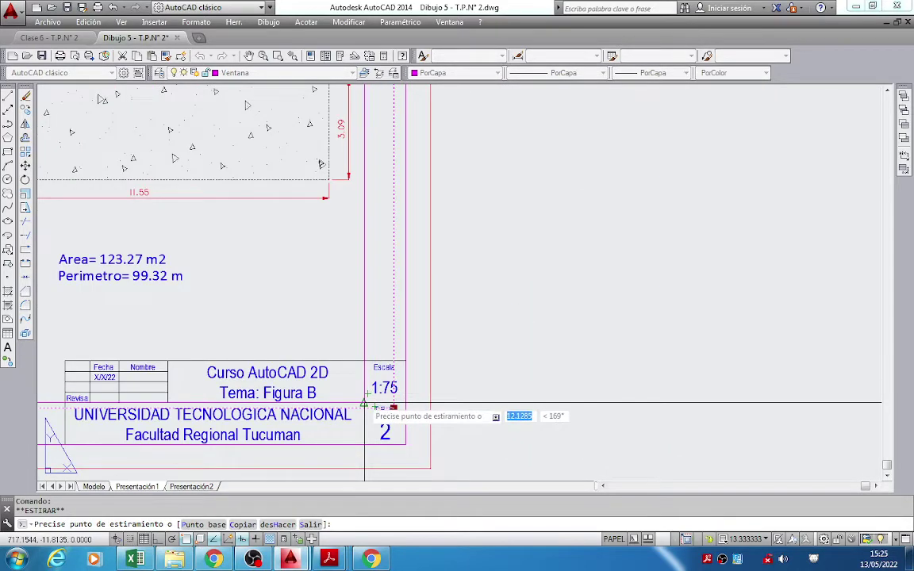
pyautogui.click(364, 407)
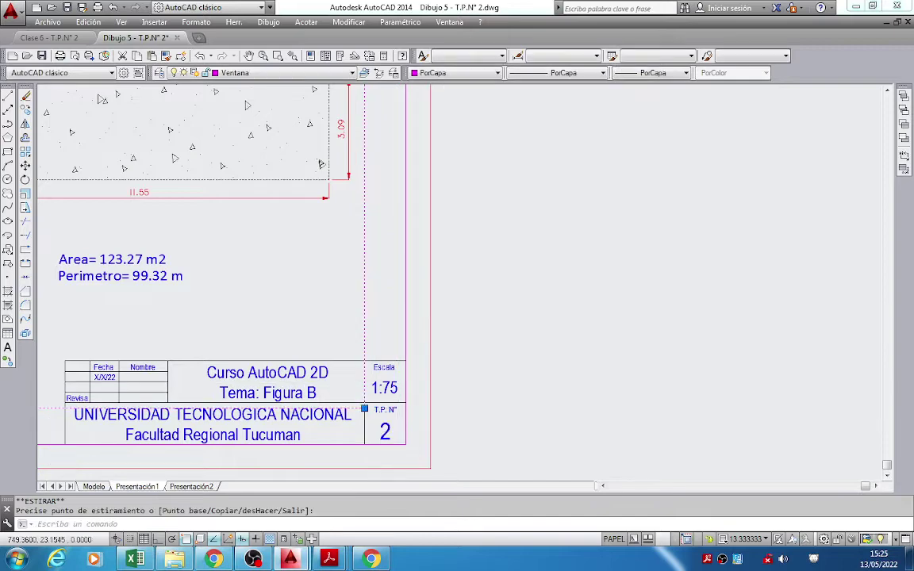
pyautogui.scroll(-3, 367, 265)
pyautogui.scroll(2, 367, 272)
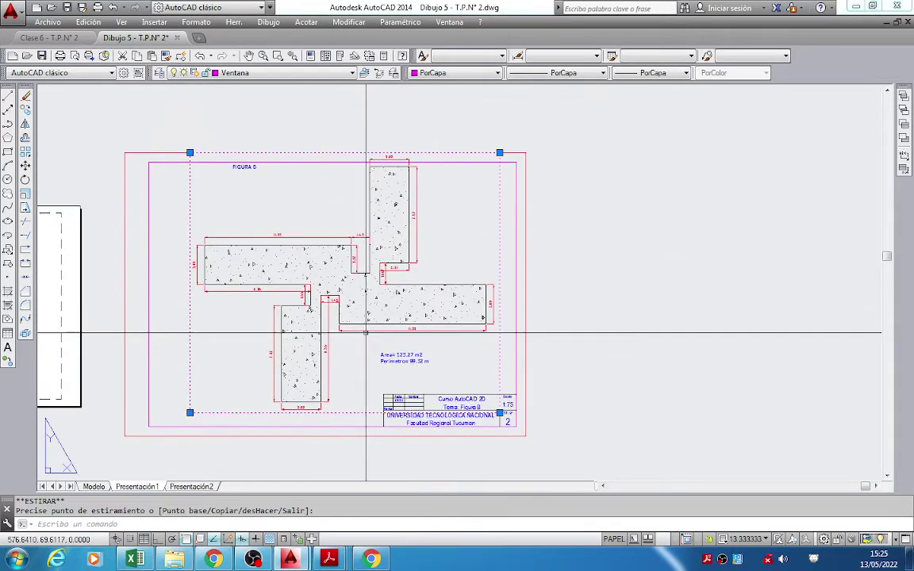
pyautogui.press('Escape')
pyautogui.press('Escape')
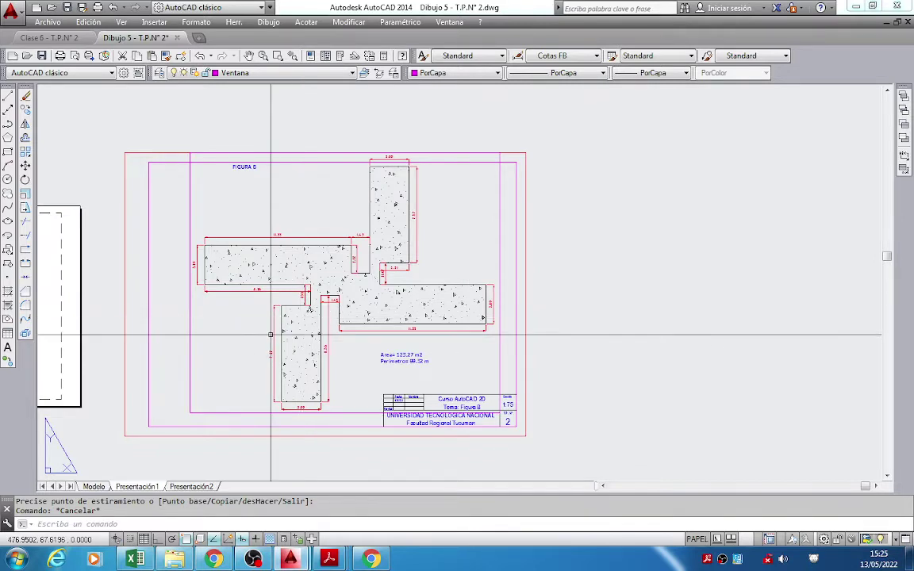
pyautogui.moveTo(303, 318); pyautogui.dragTo(326, 274, button='middle')
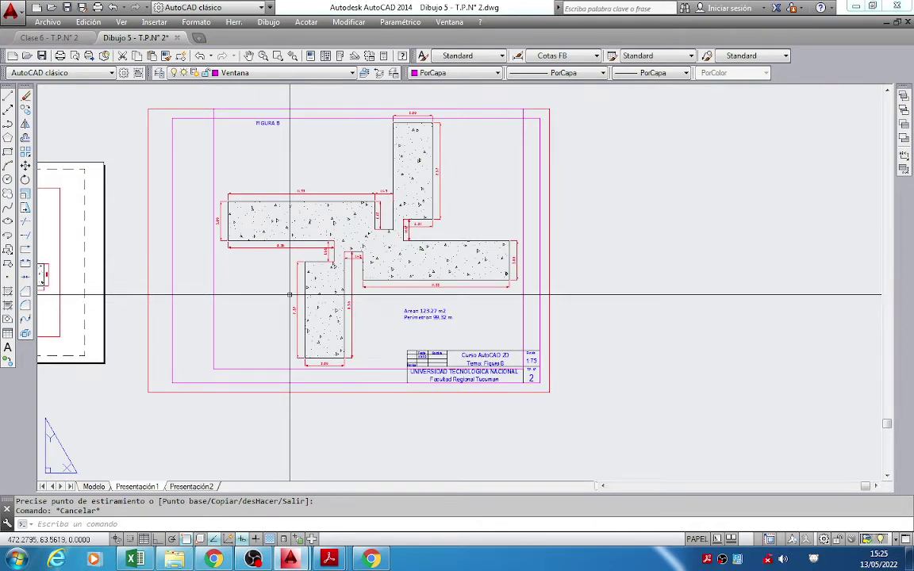
pyautogui.scroll(2, 223, 372)
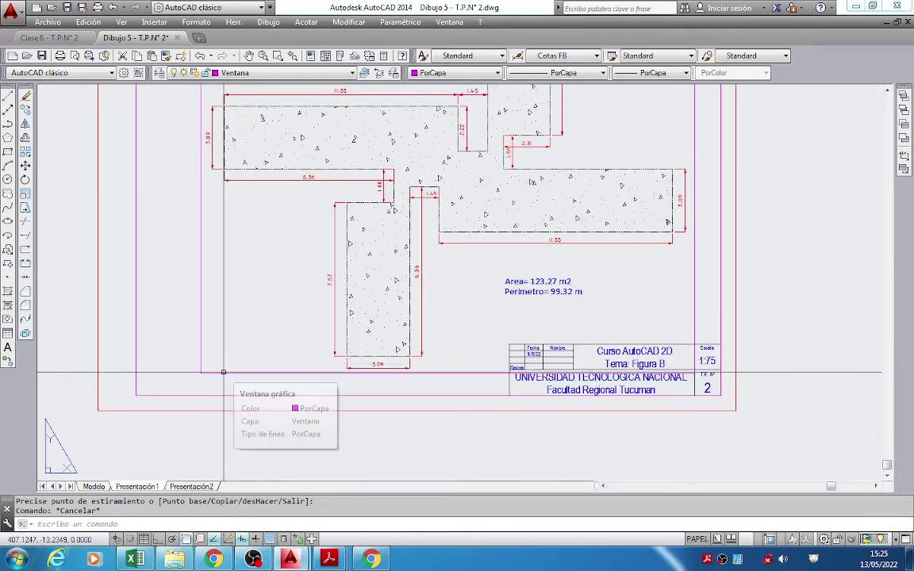
pyautogui.scroll(-2, 245, 358)
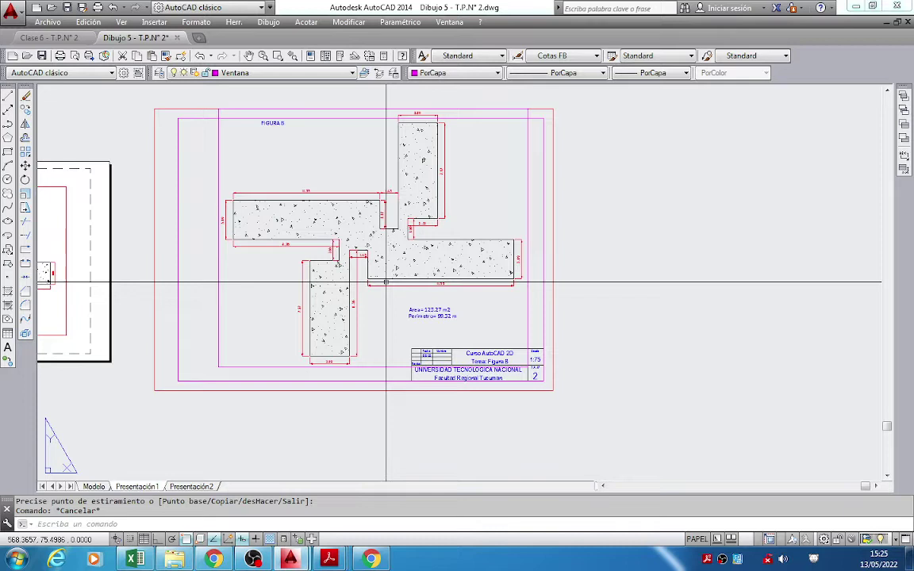
# Start the DESPLAZA (D) move and window-select the Figure B viewport rectangle.
pyautogui.press('Escape')
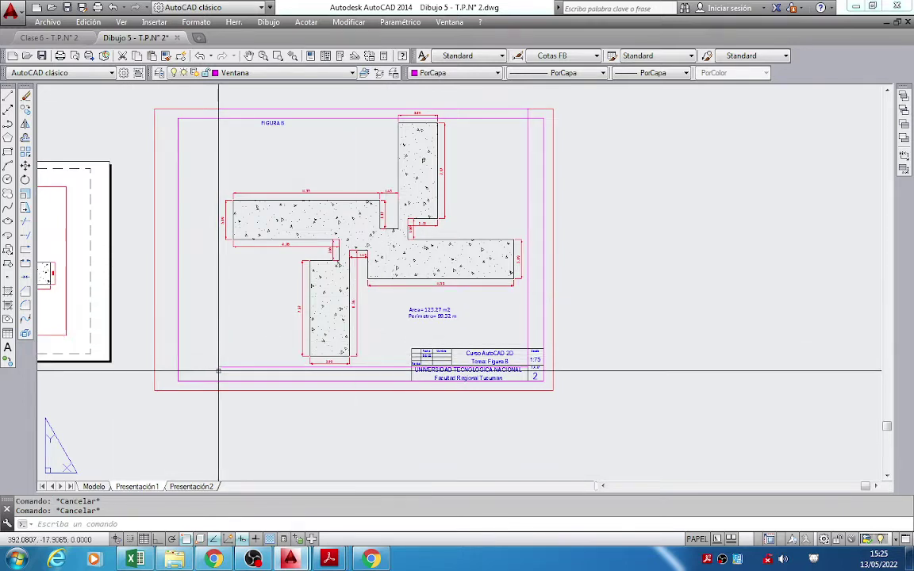
pyautogui.write('d')
pyautogui.press('Return')
pyautogui.scroll(6, 219, 373)
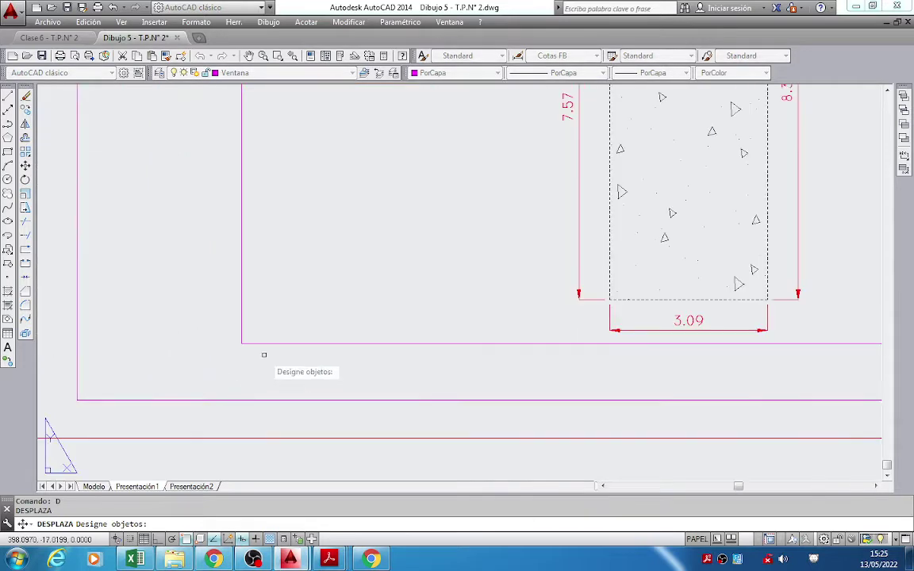
pyautogui.press('Escape')
pyautogui.write('d')
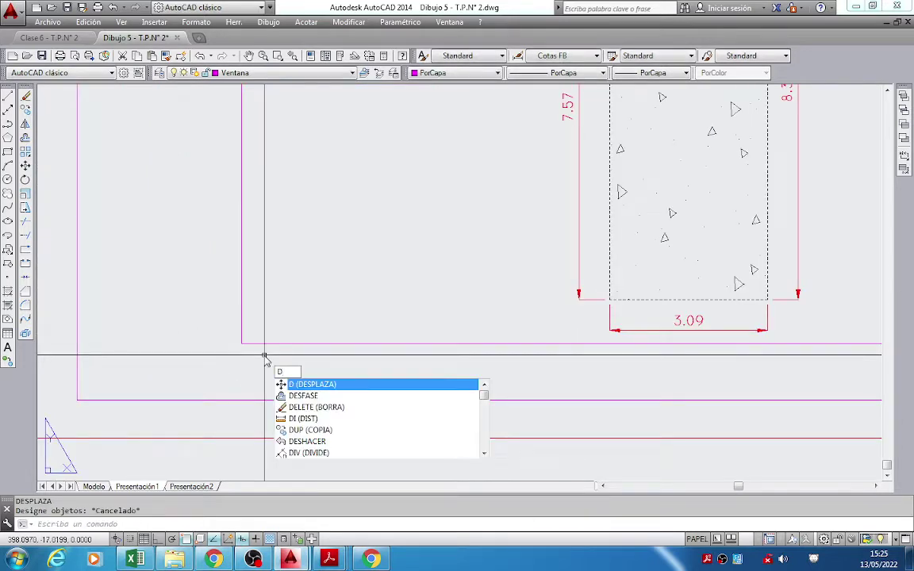
pyautogui.press('Return')
pyautogui.click(270, 354)
pyautogui.click(226, 305)
pyautogui.press('Return')
# Move the Figure B plan to its new position and zoom out to see the sheet.
pyautogui.click(170, 235)
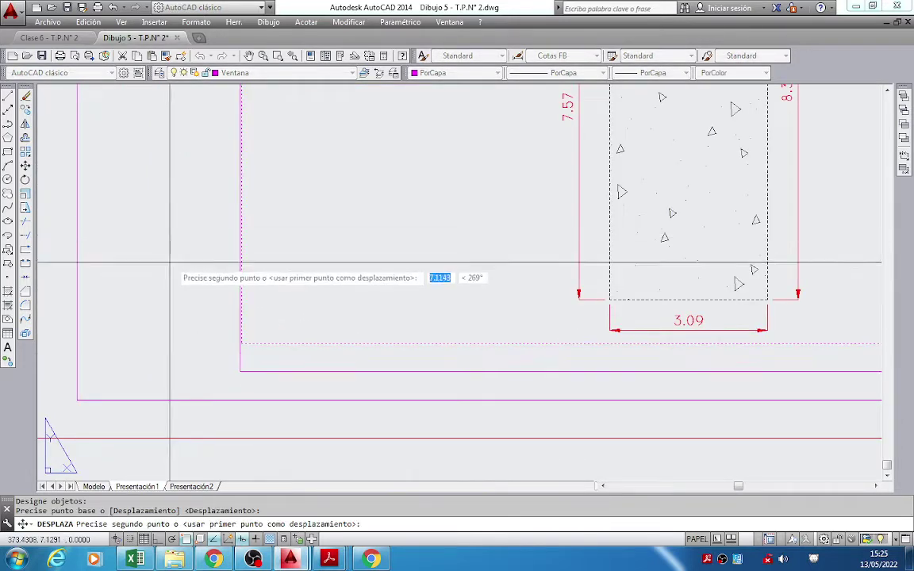
pyautogui.click(168, 282)
pyautogui.scroll(-4, 167, 282)
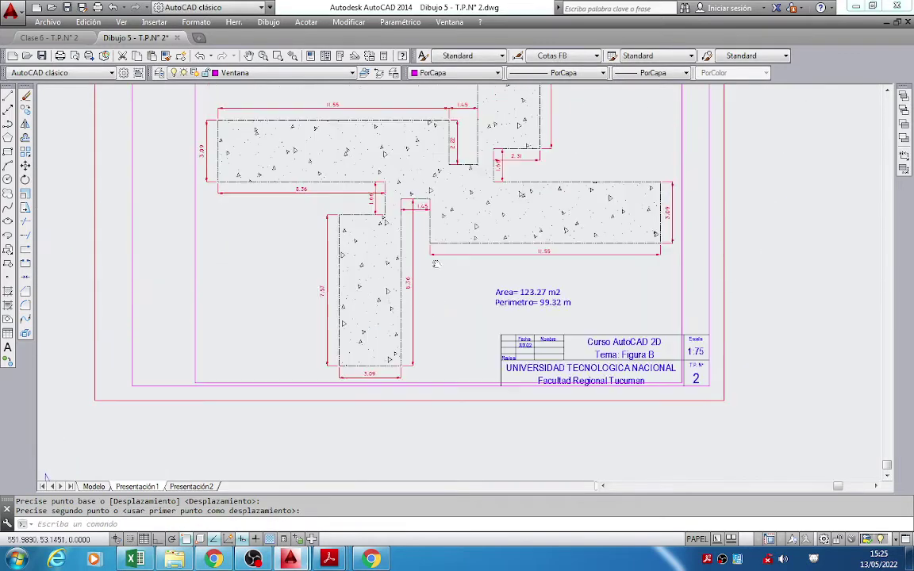
pyautogui.scroll(6, 490, 194)
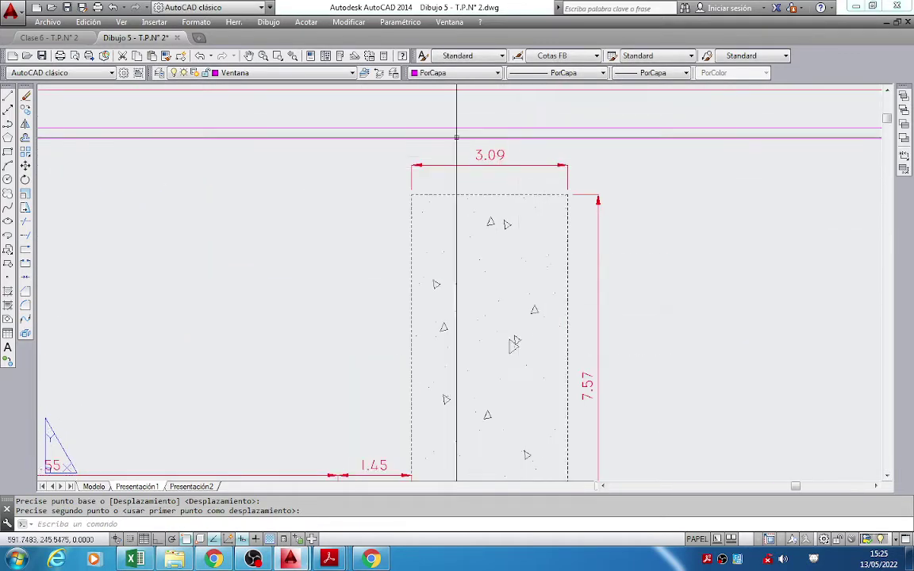
pyautogui.scroll(-4, 454, 153)
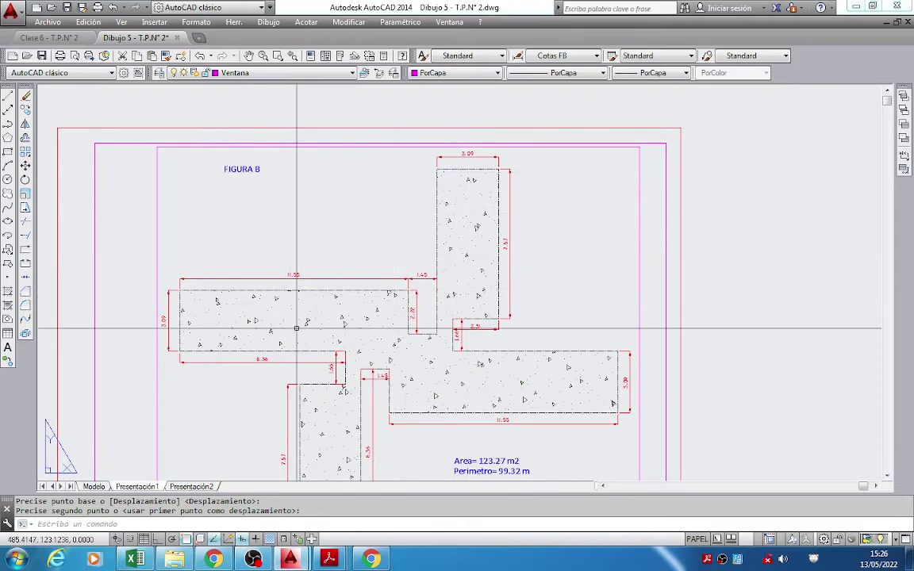
pyautogui.scroll(-3, 296, 328)
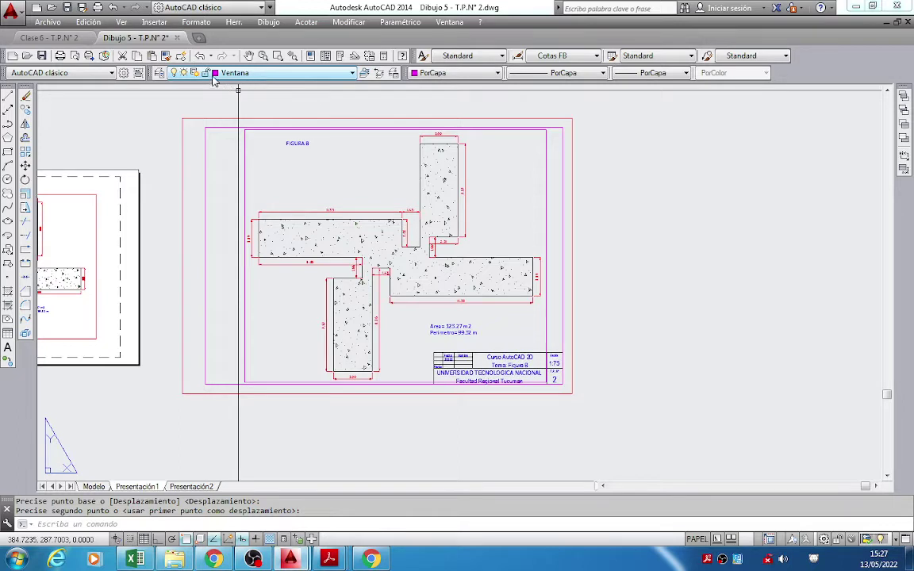
# Make layer 0 the current layer from the Layers dropdown.
pyautogui.click(267, 77)
pyautogui.click(184, 177)
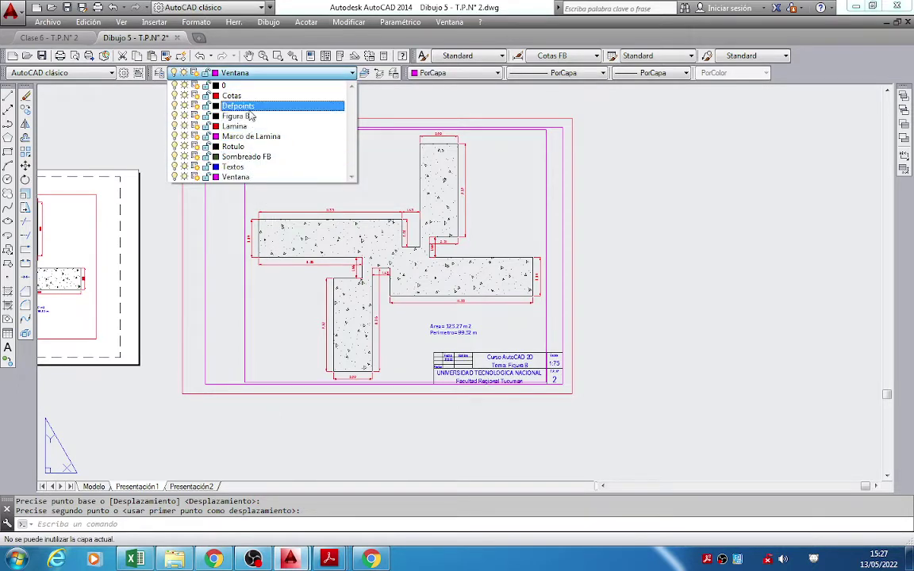
pyautogui.click(238, 85)
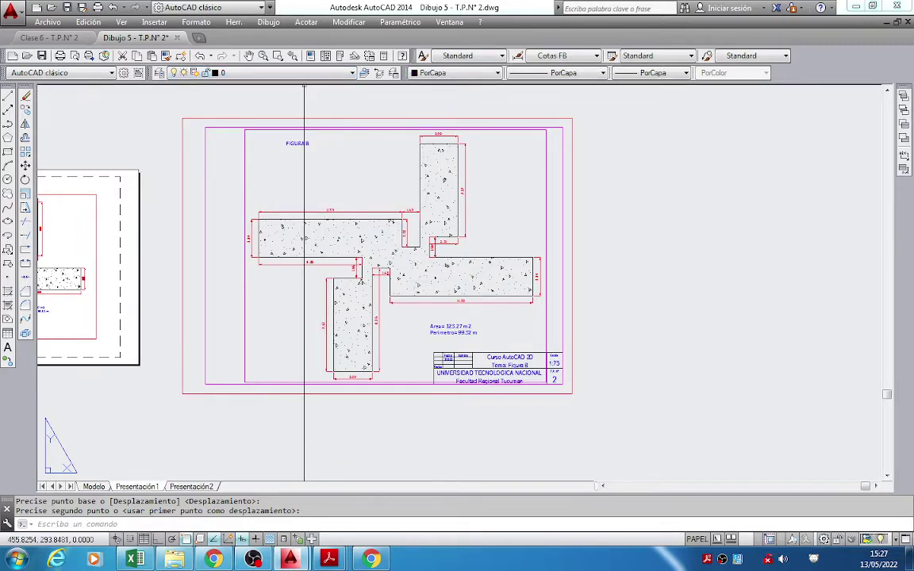
# Freeze the Ventana layer to check the sheet without viewport borders, then thaw it again.
pyautogui.click(303, 73)
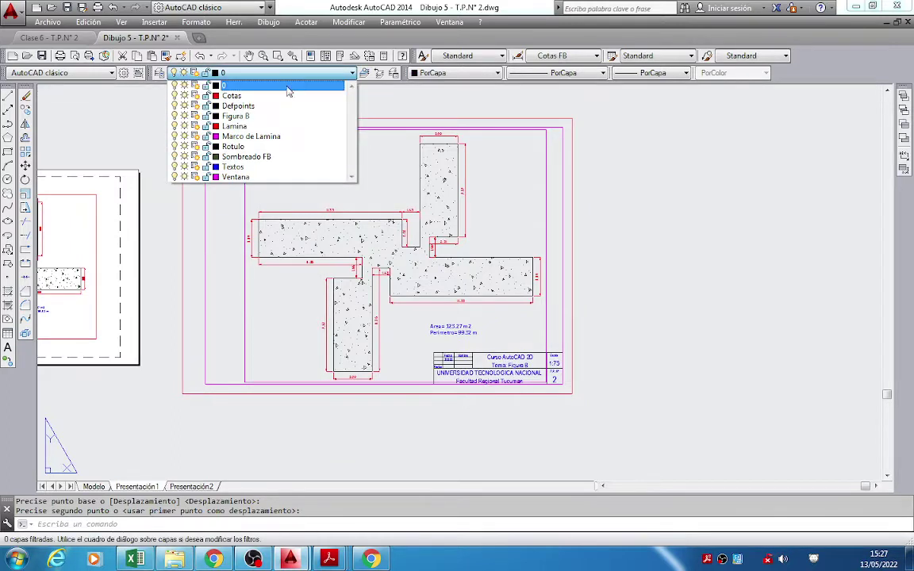
pyautogui.click(184, 178)
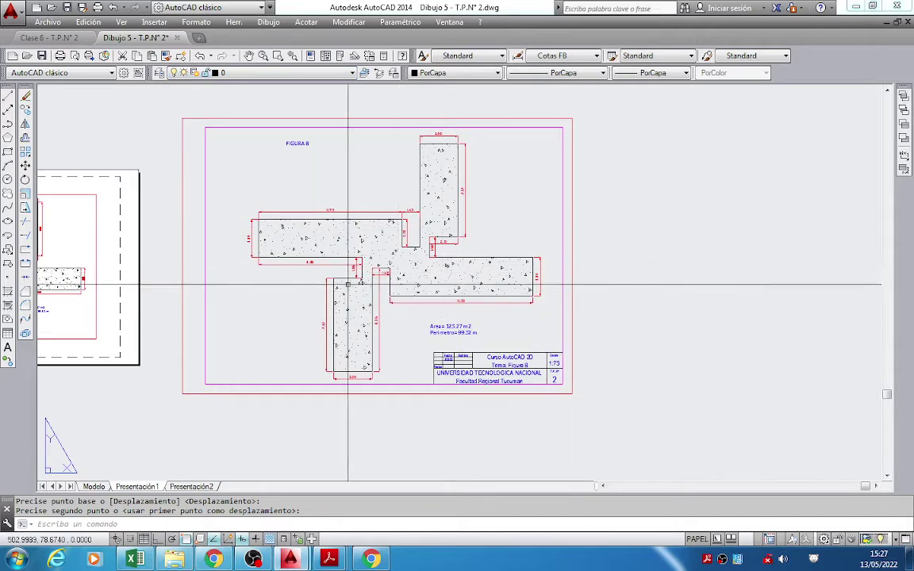
pyautogui.scroll(2, 548, 288)
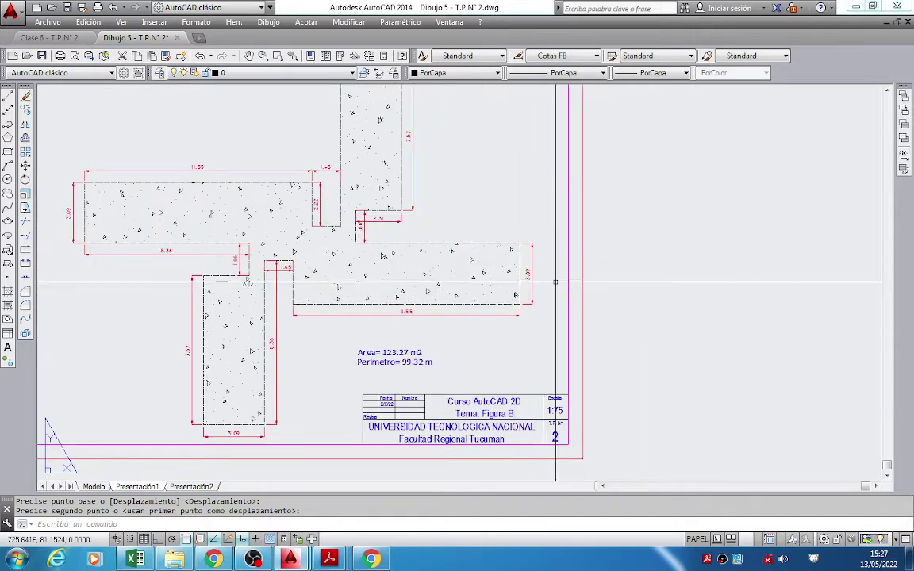
pyautogui.scroll(-2, 522, 280)
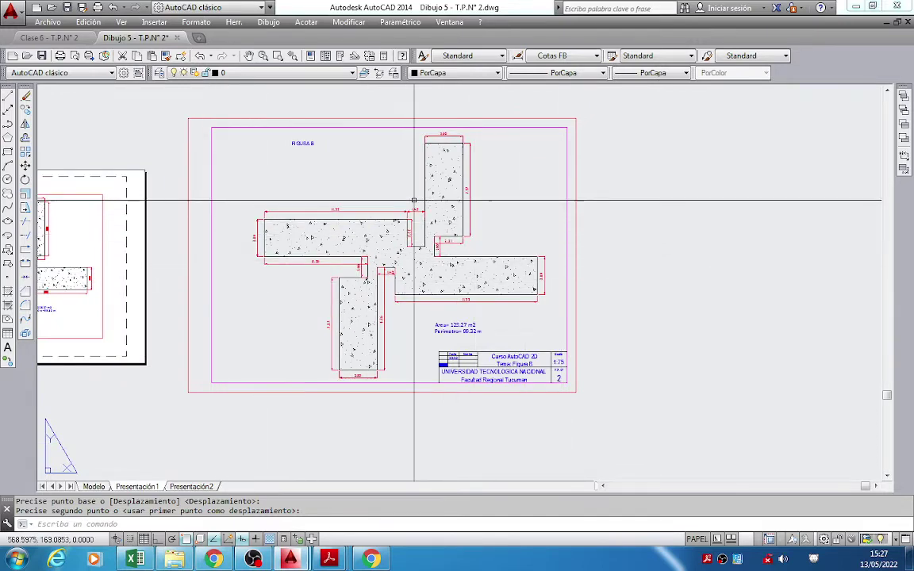
pyautogui.scroll(4, 346, 391)
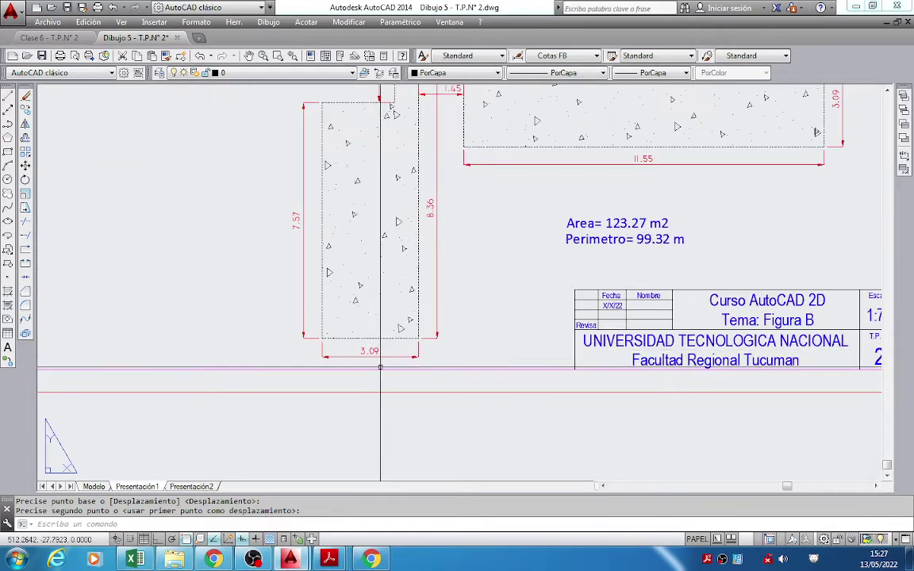
pyautogui.scroll(-2, 388, 368)
pyautogui.moveTo(416, 222); pyautogui.dragTo(371, 391, button='middle')
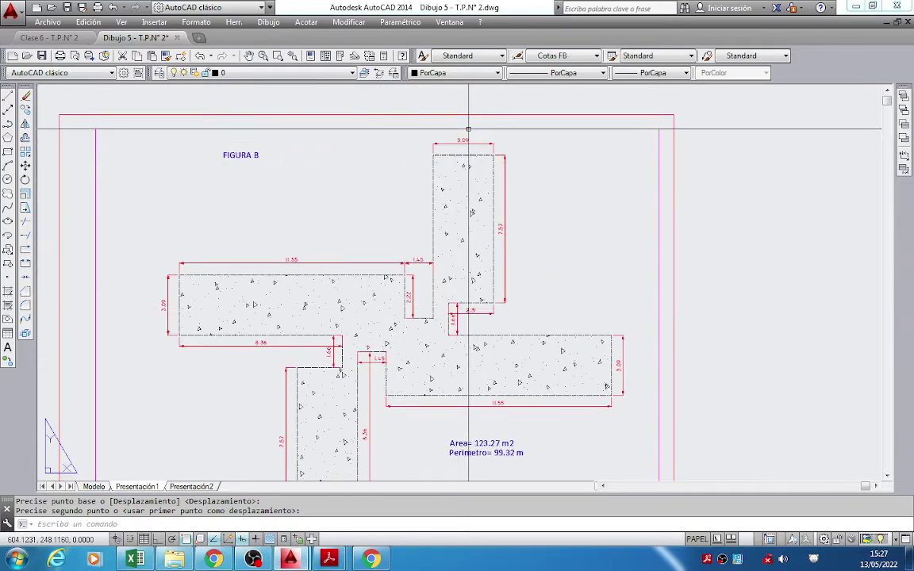
pyautogui.scroll(-1, 397, 269)
pyautogui.scroll(-2, 378, 212)
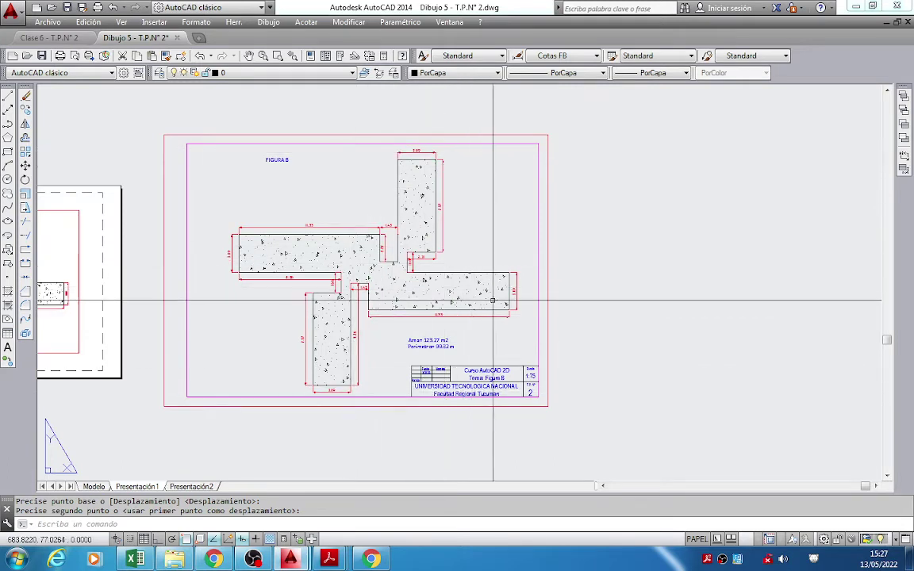
pyautogui.click(287, 72)
pyautogui.click(174, 177)
# Move the Figure B viewport slightly down and left, then undo that move.
pyautogui.click(597, 230)
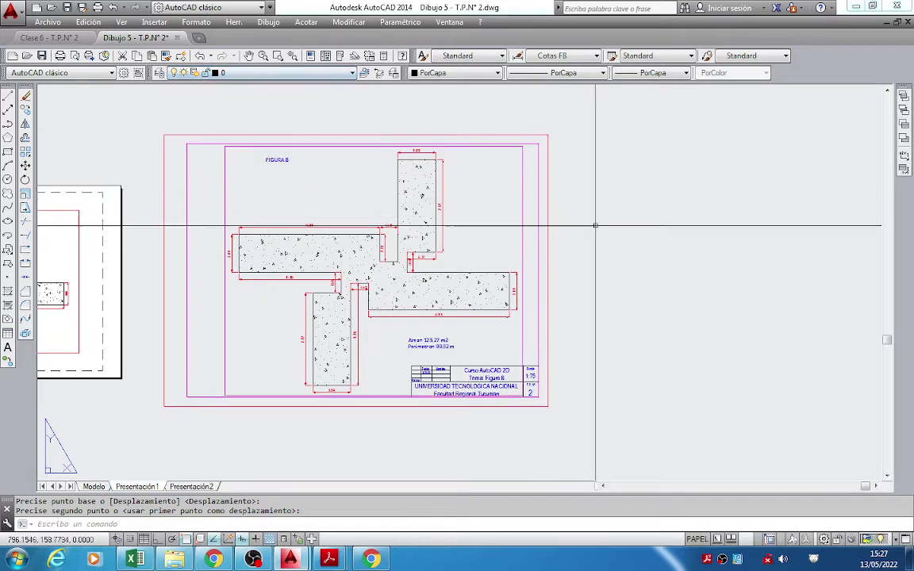
pyautogui.write('d')
pyautogui.press('Return')
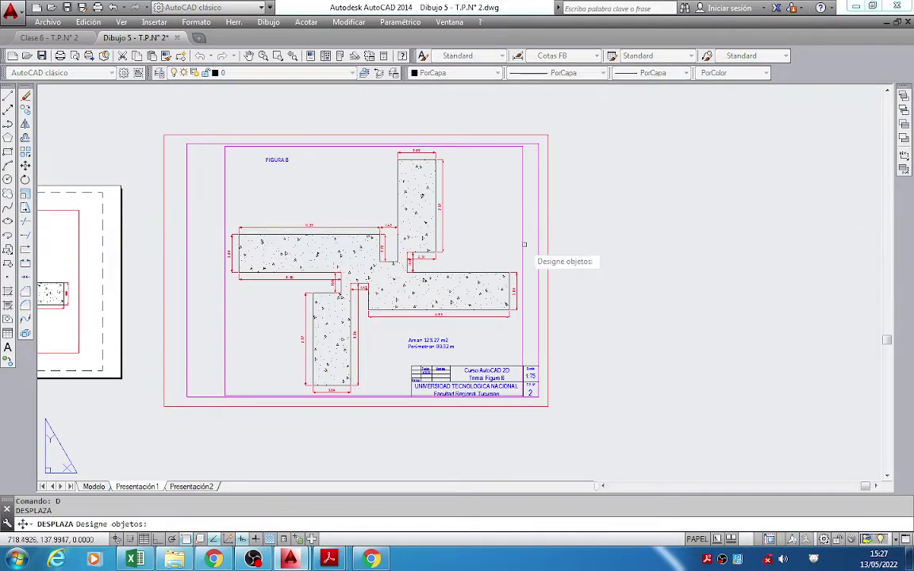
pyautogui.click(519, 246)
pyautogui.click(473, 235)
pyautogui.press('Escape')
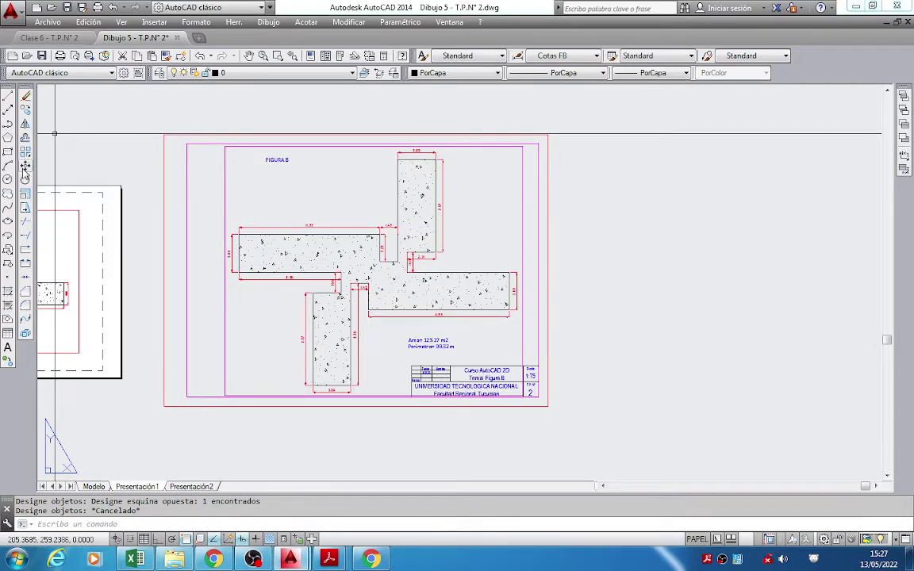
pyautogui.click(25, 166)
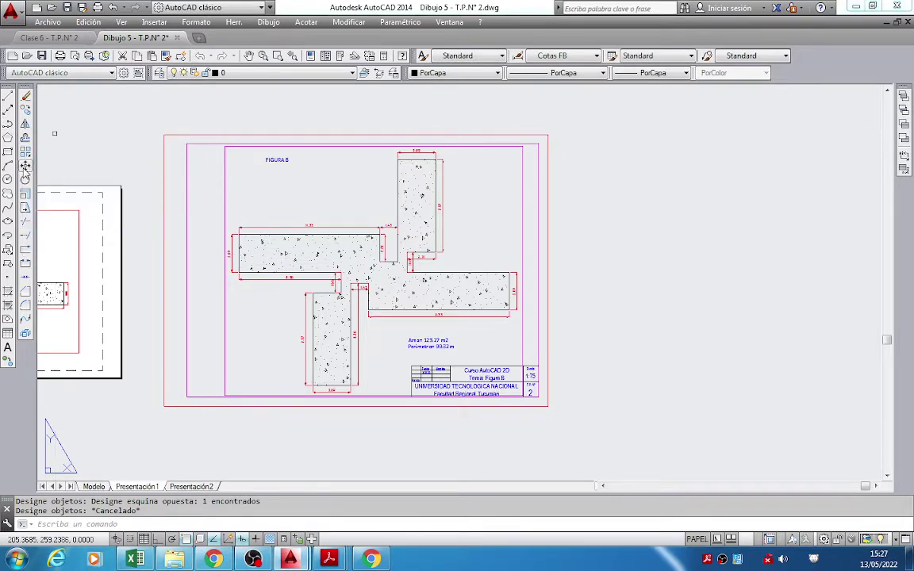
pyautogui.click(522, 250)
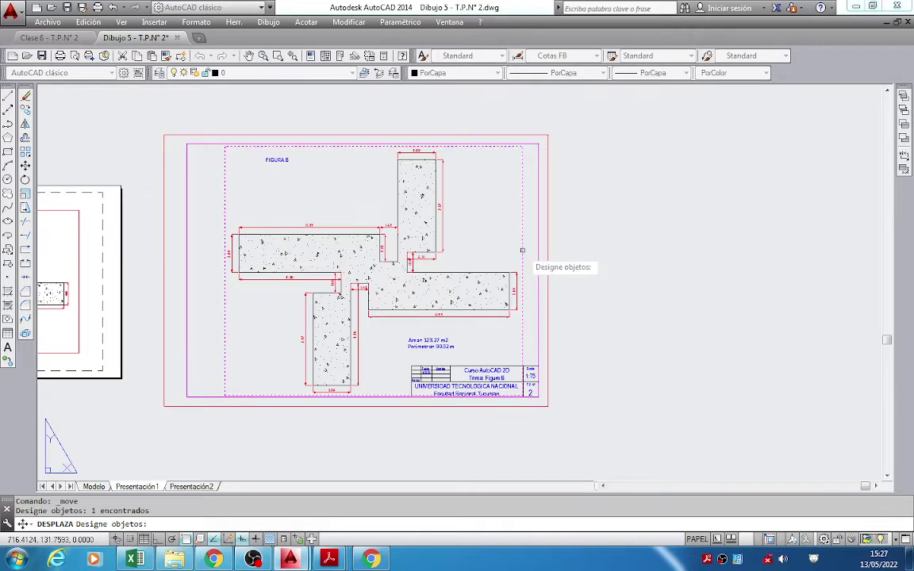
pyautogui.press('Return')
pyautogui.click(631, 261)
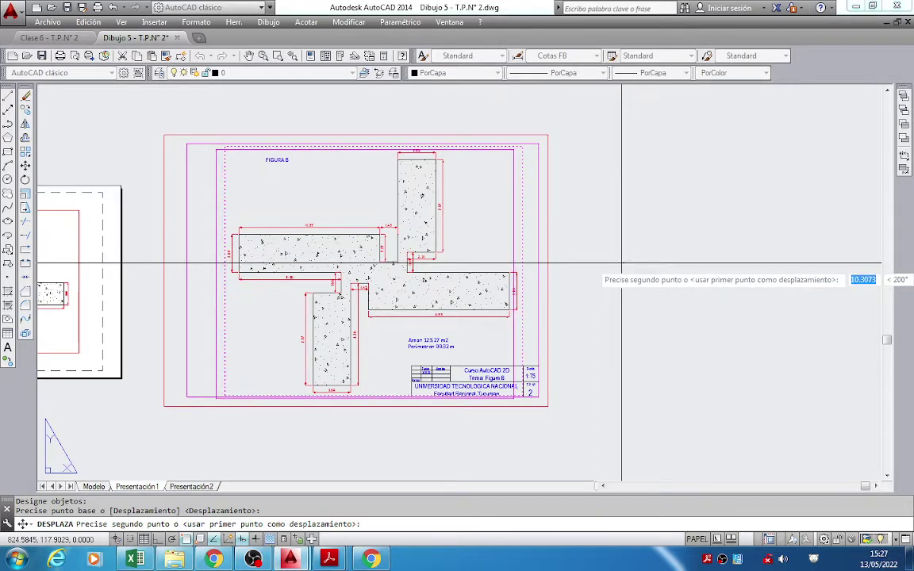
pyautogui.click(621, 263)
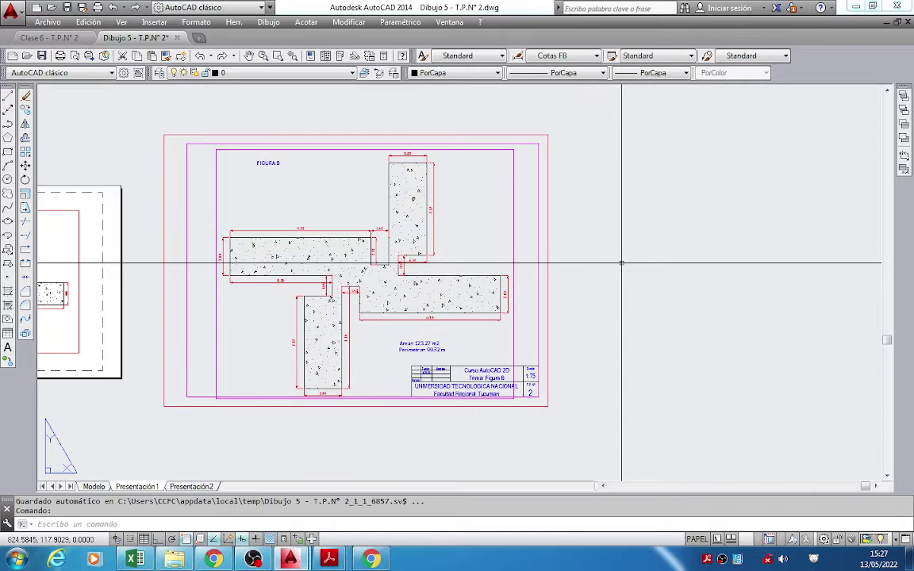
pyautogui.hotkey('ctrl', 'z')
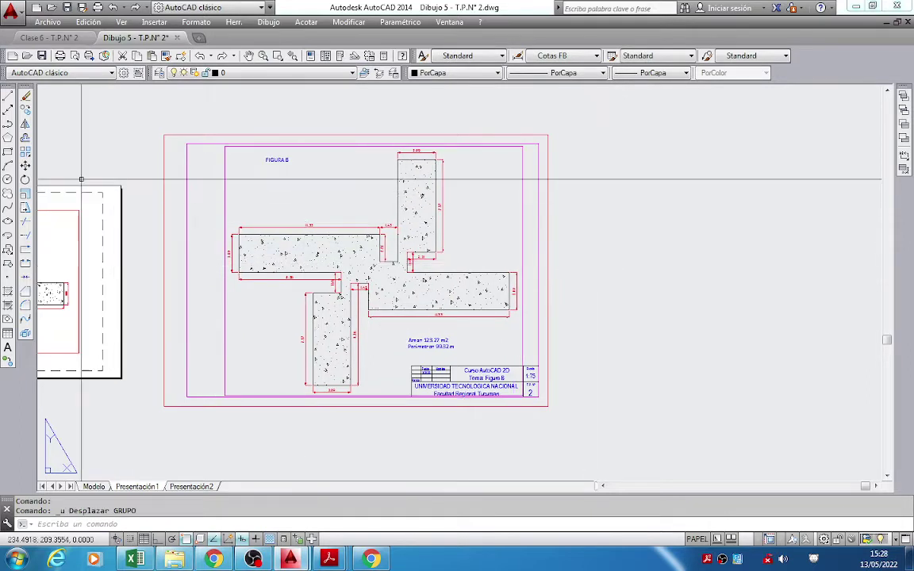
# Move the viewport a little to the left, straight horizontally with Ortho (F8) on.
pyautogui.click(26, 165)
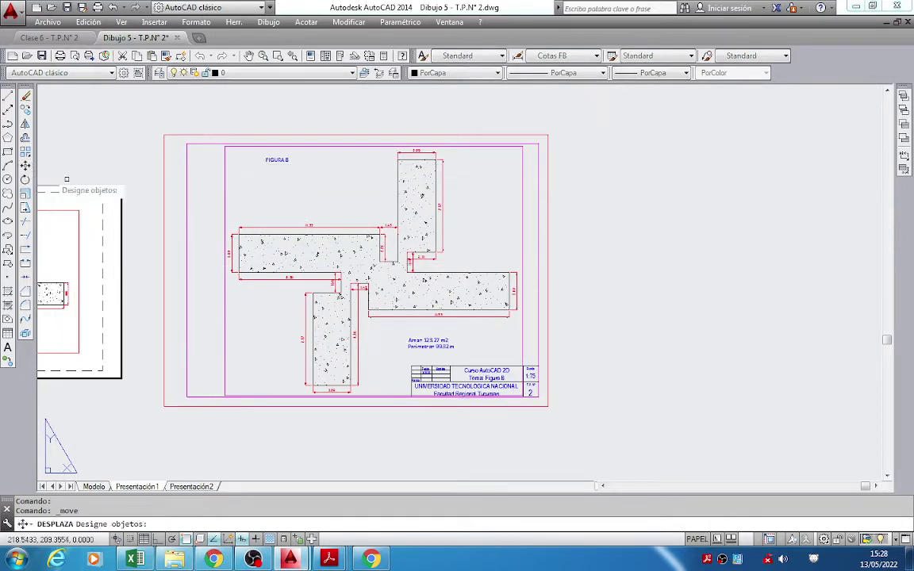
pyautogui.click(521, 240)
pyautogui.press('Return')
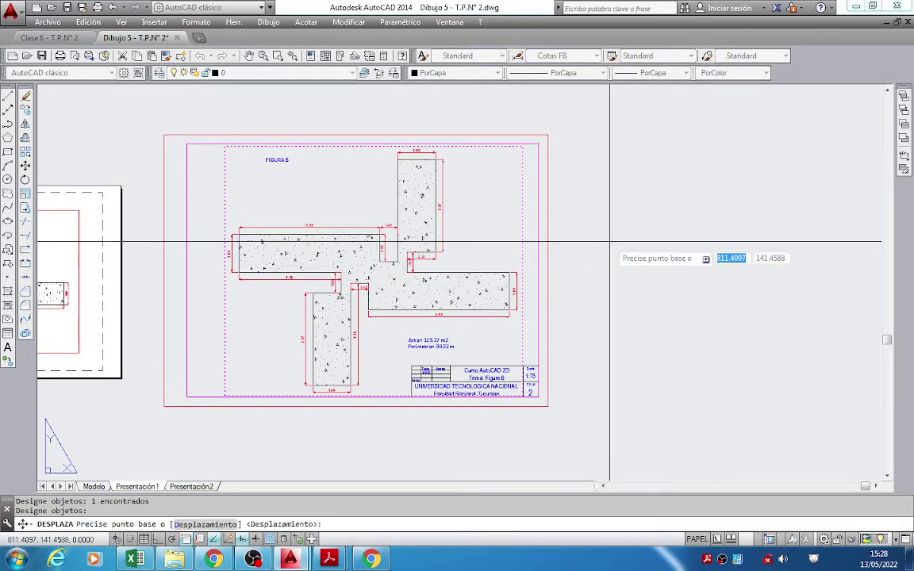
pyautogui.click(610, 241)
pyautogui.press('F8')
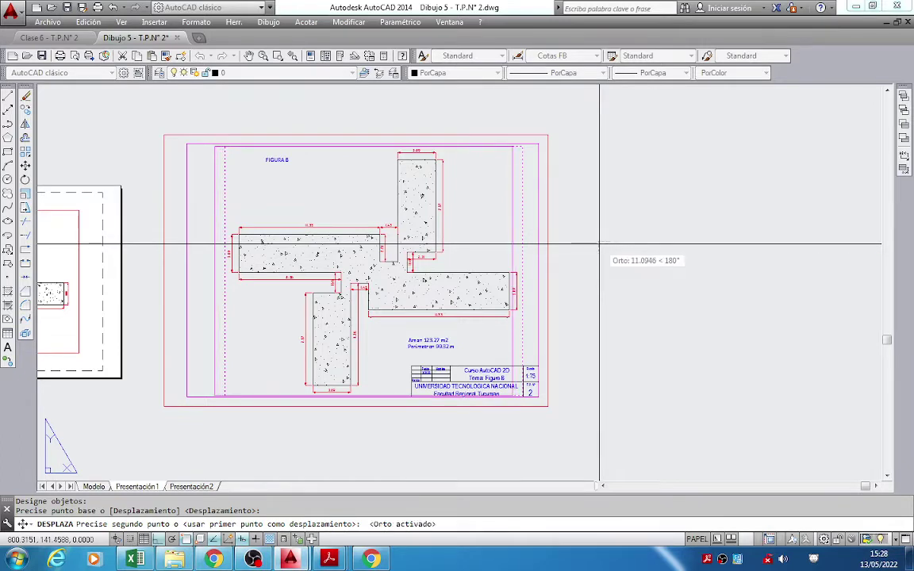
pyautogui.click(598, 245)
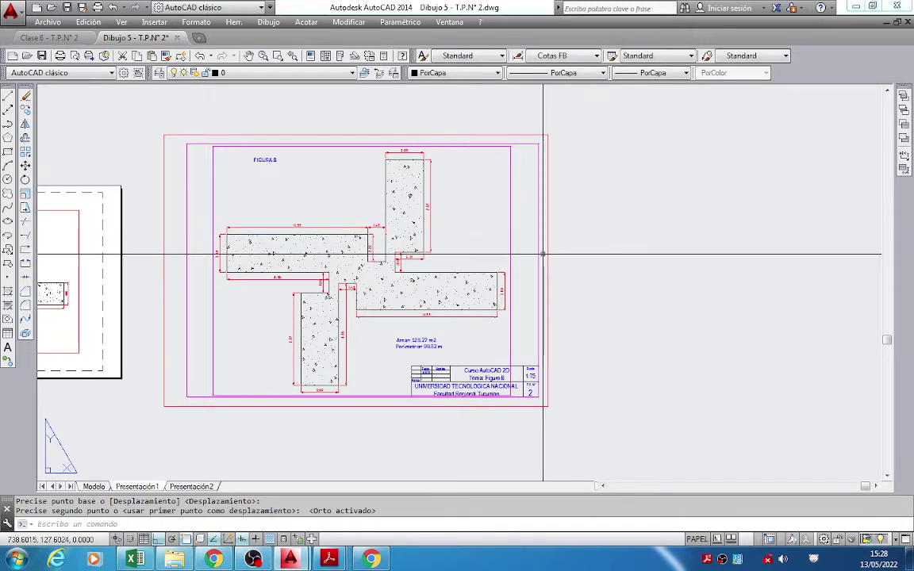
# Nudge the viewport slightly back to the right.
pyautogui.press('Return')
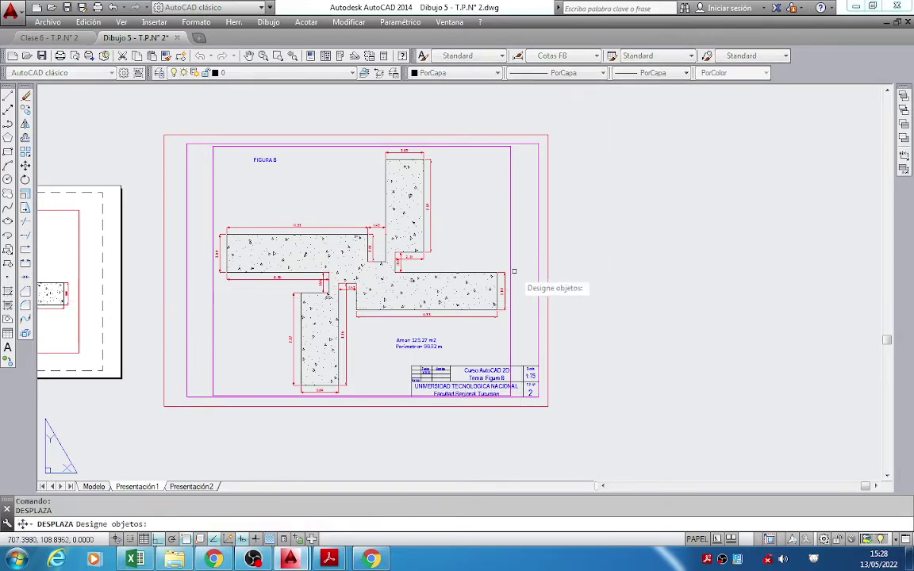
pyautogui.click(510, 268)
pyautogui.click(515, 242)
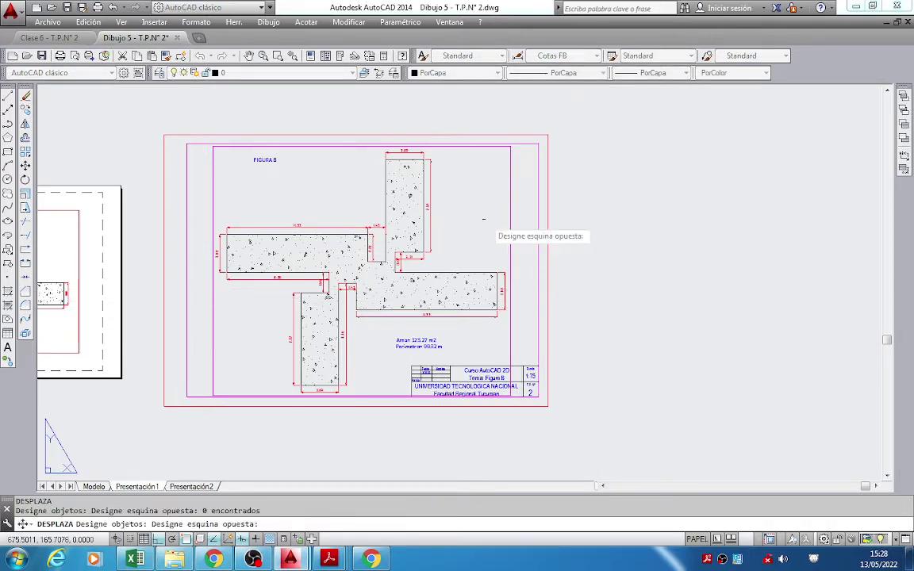
pyautogui.click(510, 242)
pyautogui.press('Return')
pyautogui.click(606, 245)
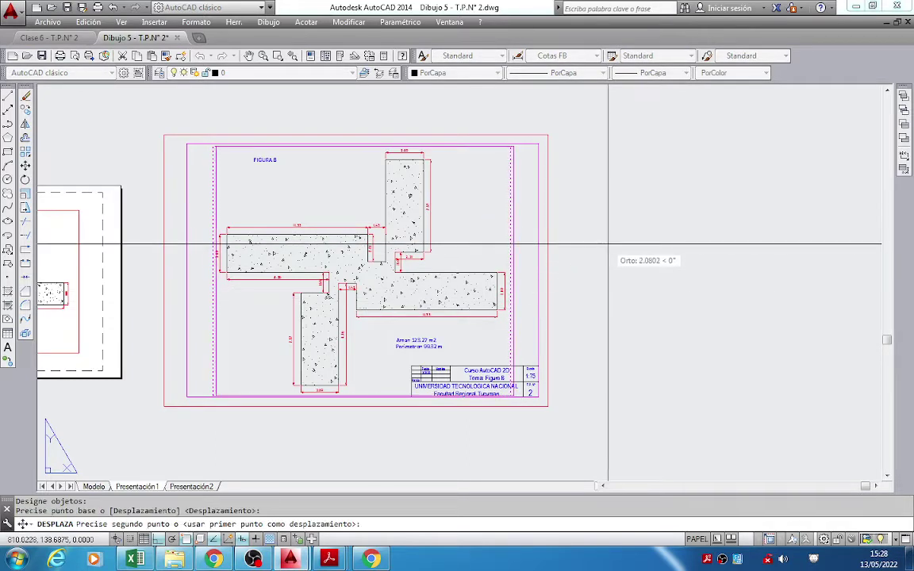
pyautogui.click(608, 246)
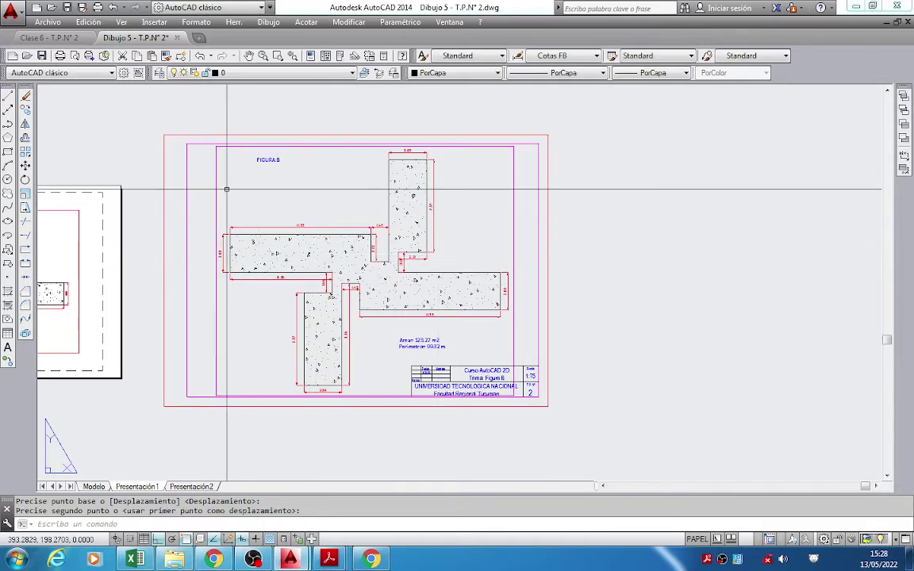
# Open the layer list and dismiss it, keeping layer 0 current.
pyautogui.click(304, 72)
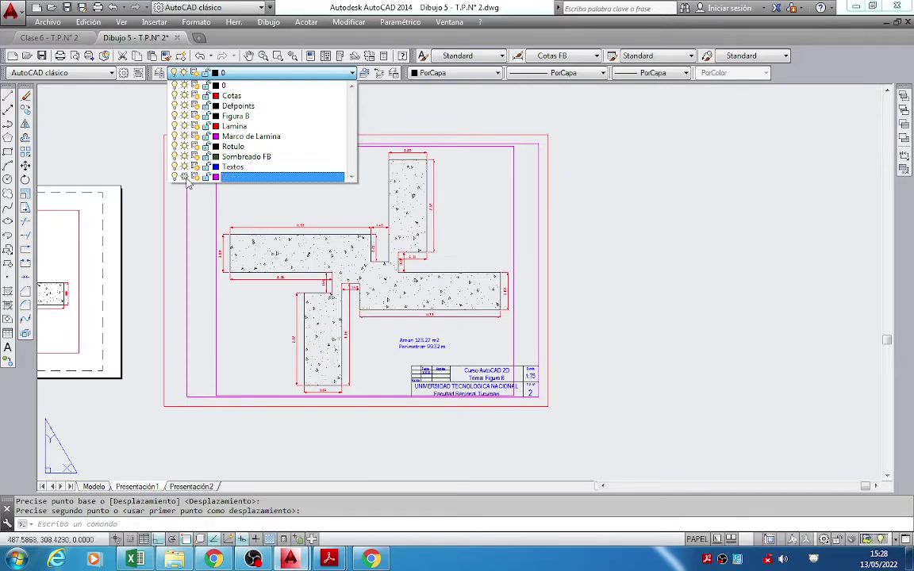
pyautogui.click(665, 262)
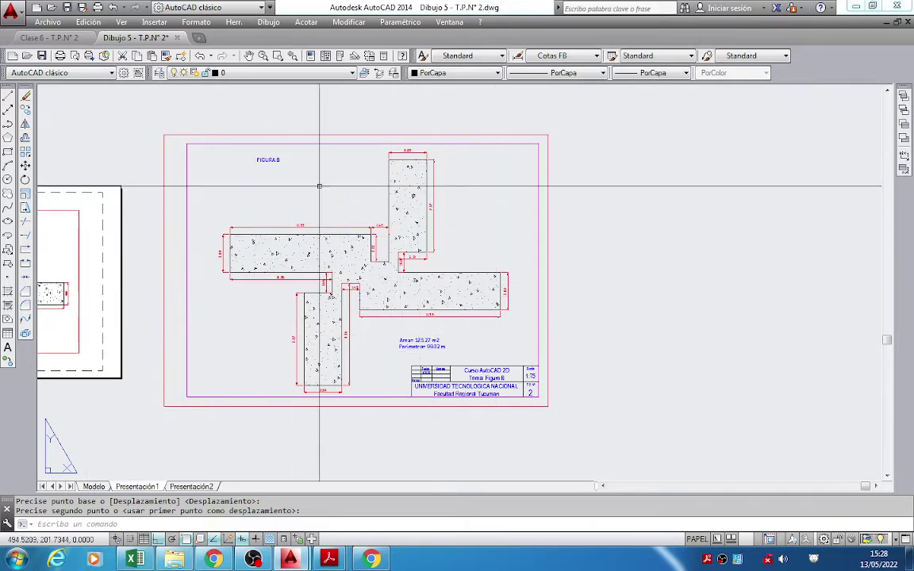
# Zoom extents and move the viewport from the blank sheet to the right of the title-block sheet.
pyautogui.middleClick(362, 267)
pyautogui.middleClick(362, 267)
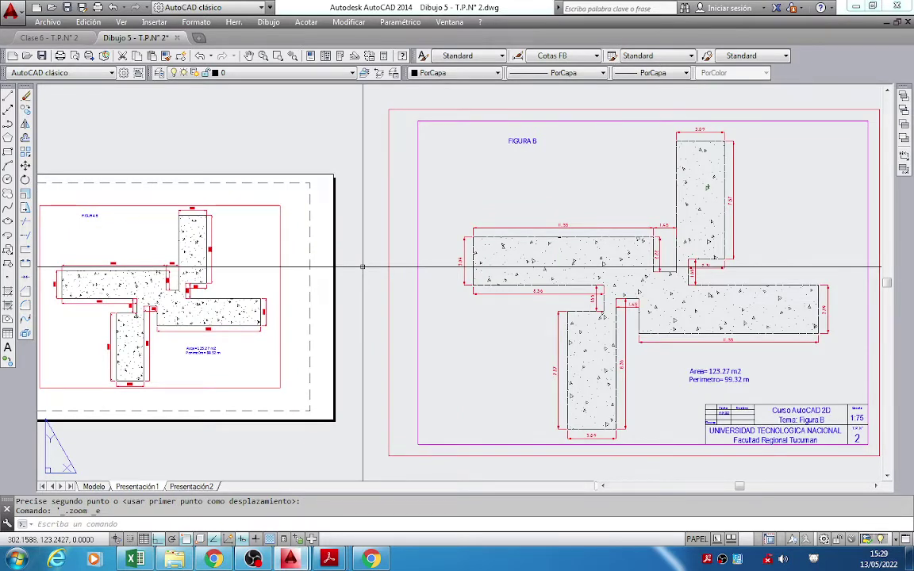
pyautogui.scroll(-3, 272, 254)
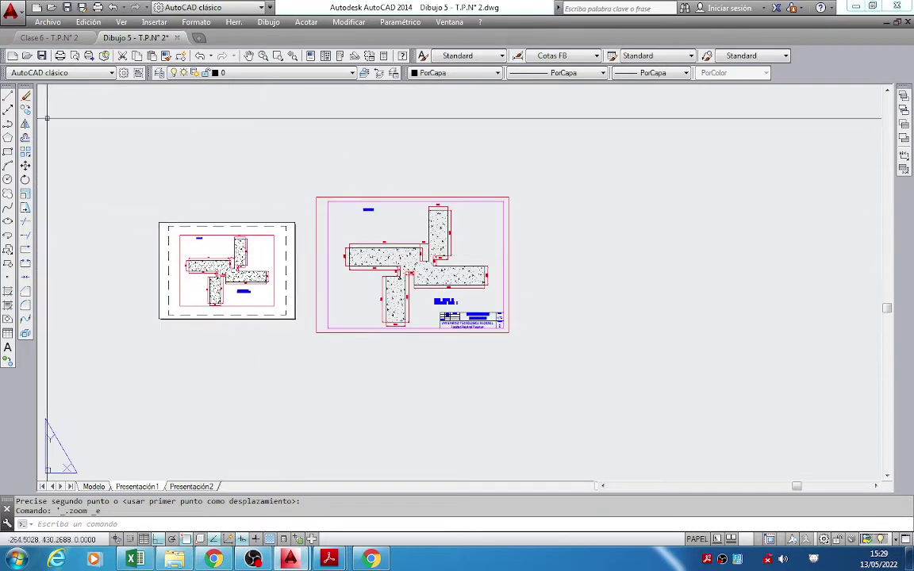
pyautogui.click(25, 165)
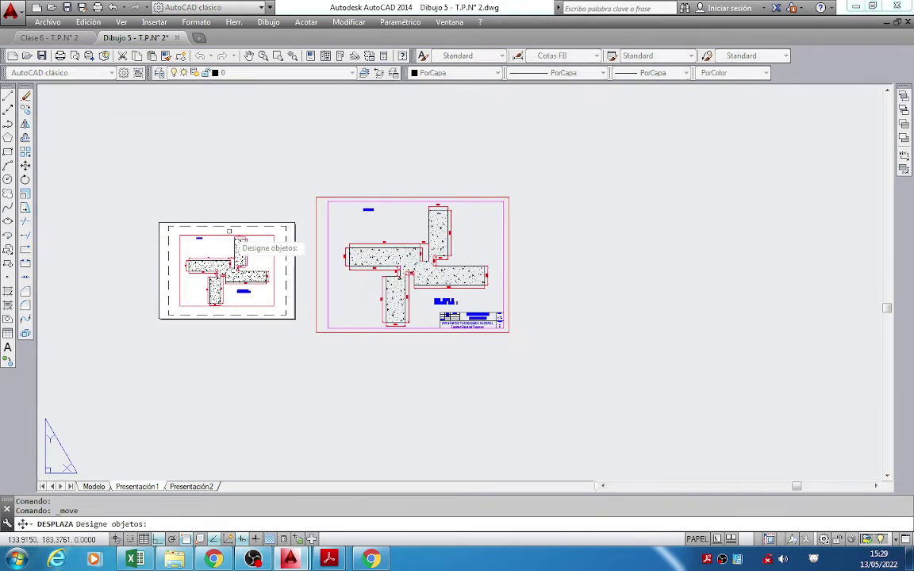
pyautogui.click(275, 241)
pyautogui.press('Return')
pyautogui.click(223, 162)
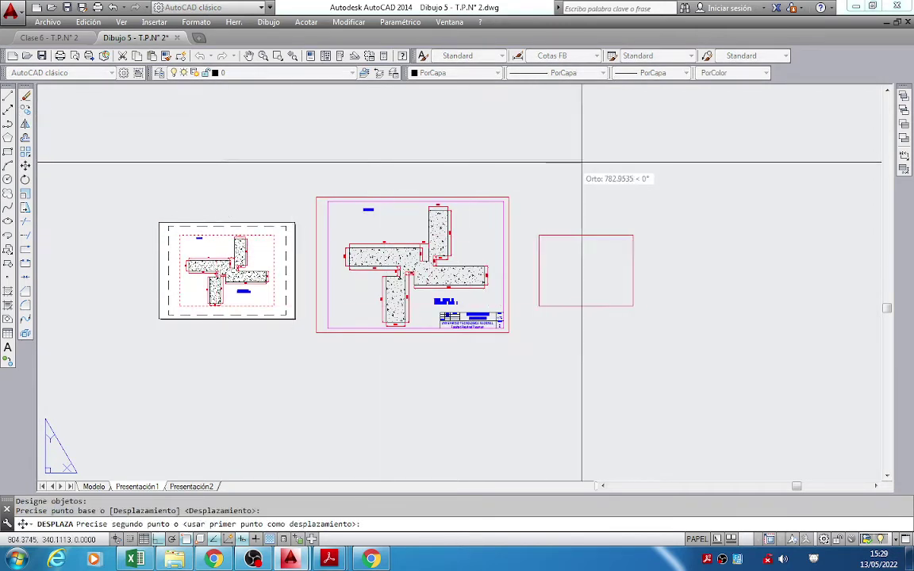
pyautogui.click(645, 171)
# Pan and zoom the layout to frame both sheets and the moved viewport.
pyautogui.moveTo(665, 230); pyautogui.dragTo(419, 254, button='middle')
pyautogui.scroll(2, 343, 269)
pyautogui.scroll(2, 451, 282)
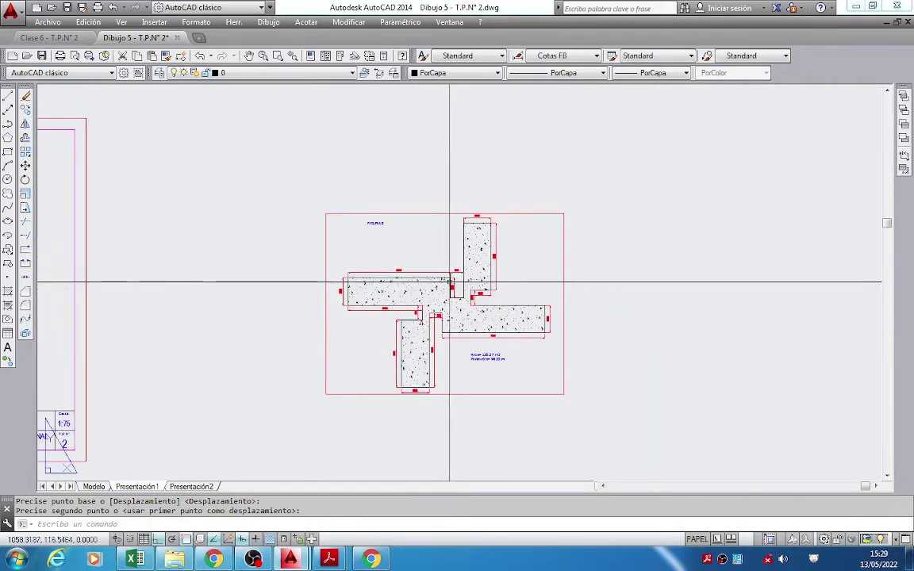
pyautogui.scroll(2, 450, 282)
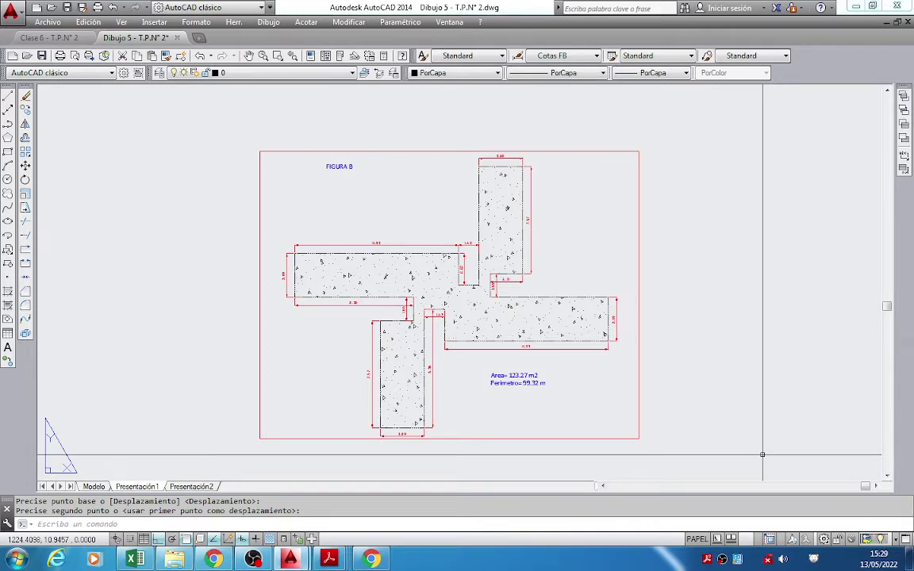
pyautogui.scroll(-4, 568, 352)
pyautogui.moveTo(565, 351); pyautogui.dragTo(523, 289, button='middle')
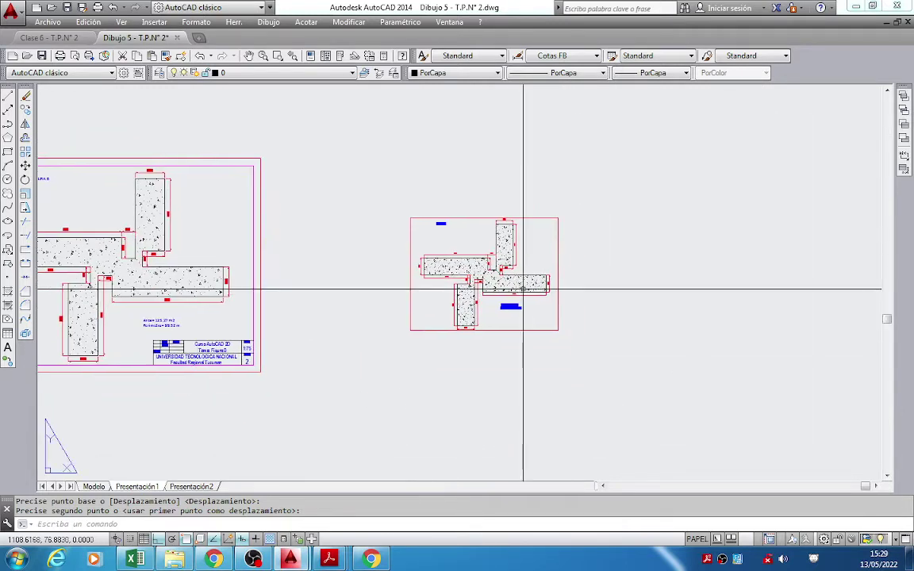
pyautogui.moveTo(450, 241); pyautogui.dragTo(498, 270, button='middle')
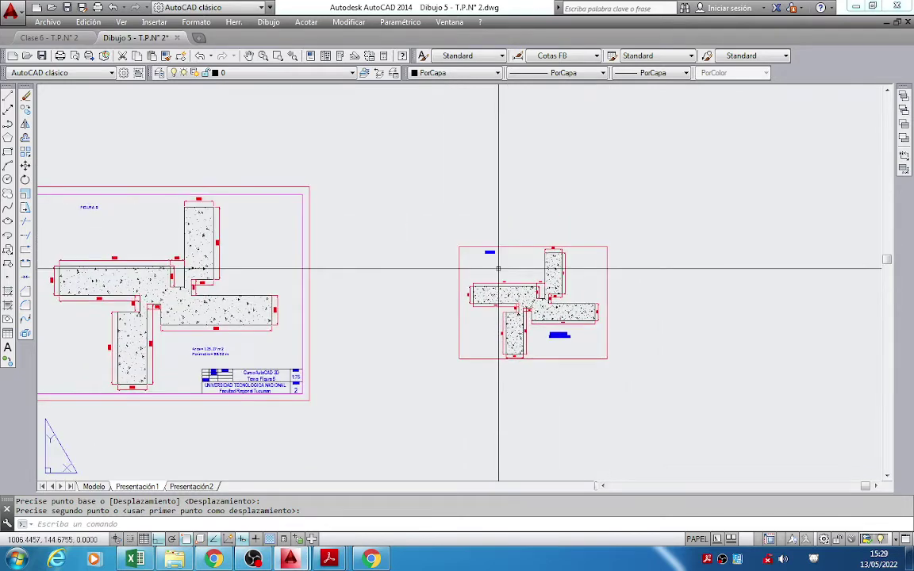
pyautogui.scroll(2, 514, 255)
pyautogui.moveTo(237, 229); pyautogui.dragTo(402, 197, button='middle')
pyautogui.scroll(-2, 505, 237)
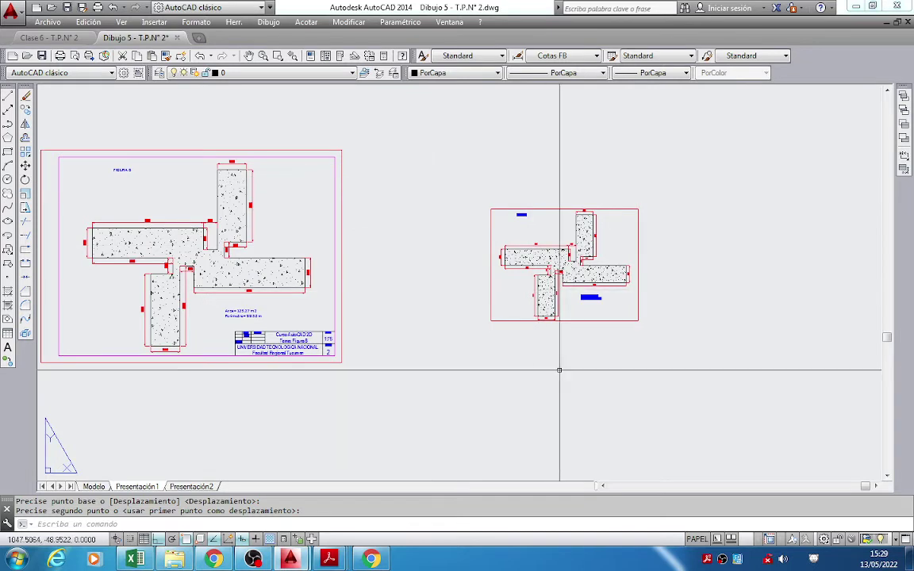
pyautogui.click(16, 560)
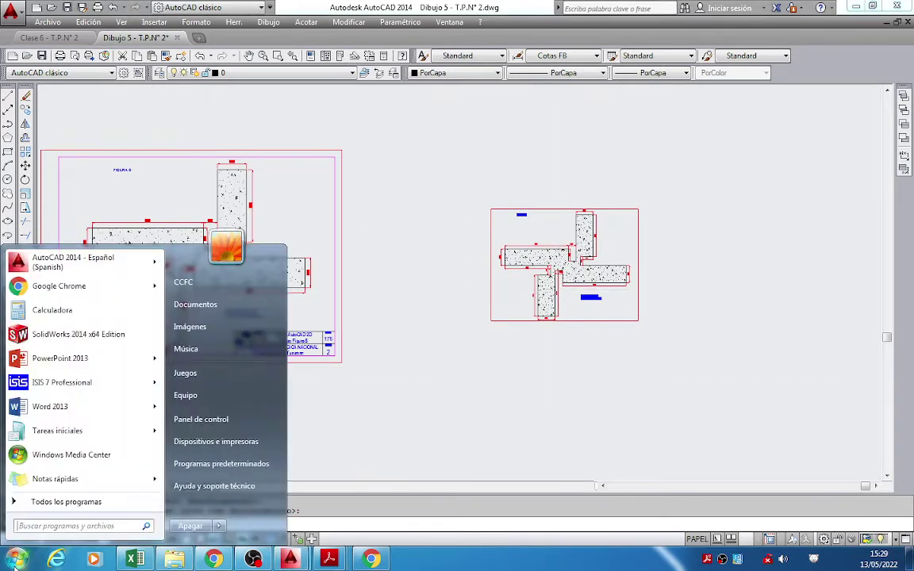
pyautogui.moveTo(70, 431)
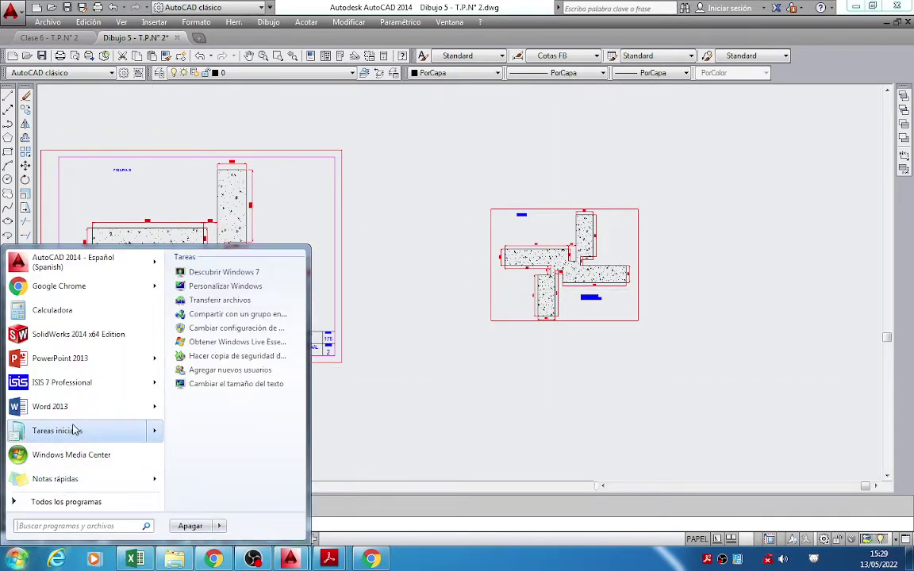
pyautogui.click(94, 326)
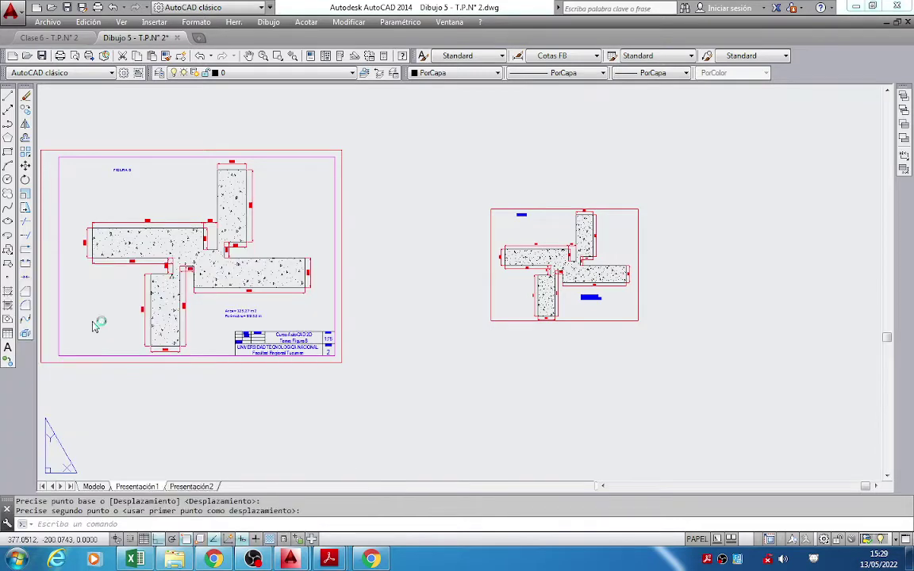
pyautogui.moveTo(785, 354); pyautogui.dragTo(338, 178)
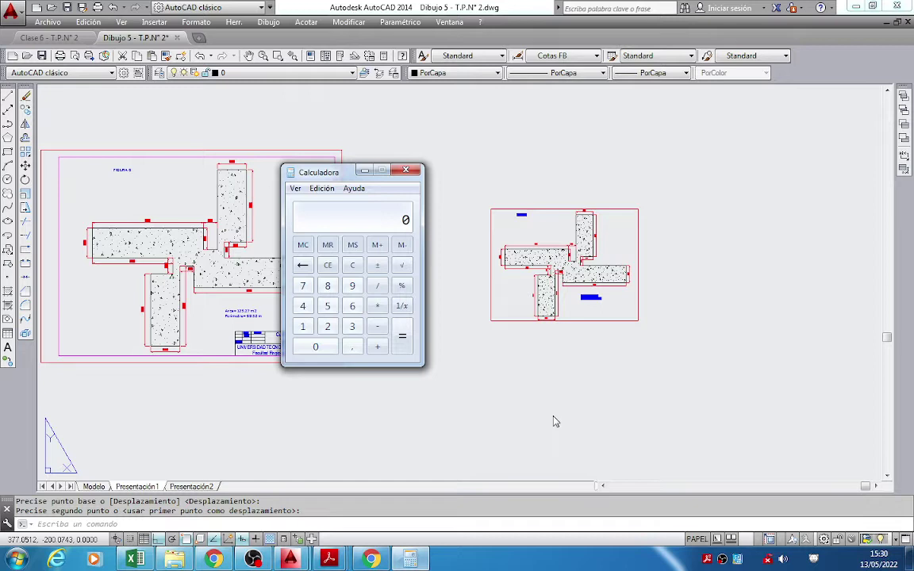
pyautogui.write('1000')
pyautogui.press('/')
pyautogui.write('75')
pyautogui.press('Return')
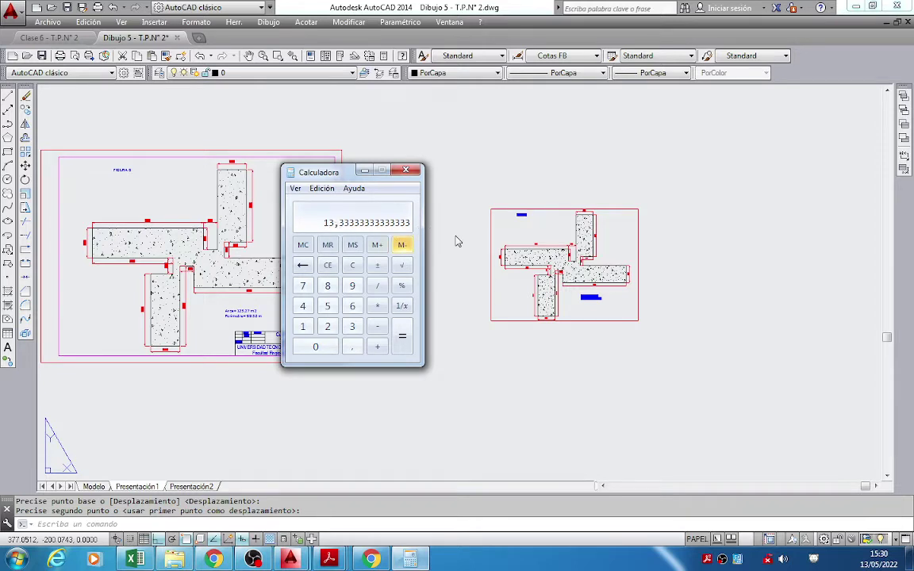
pyautogui.click(364, 171)
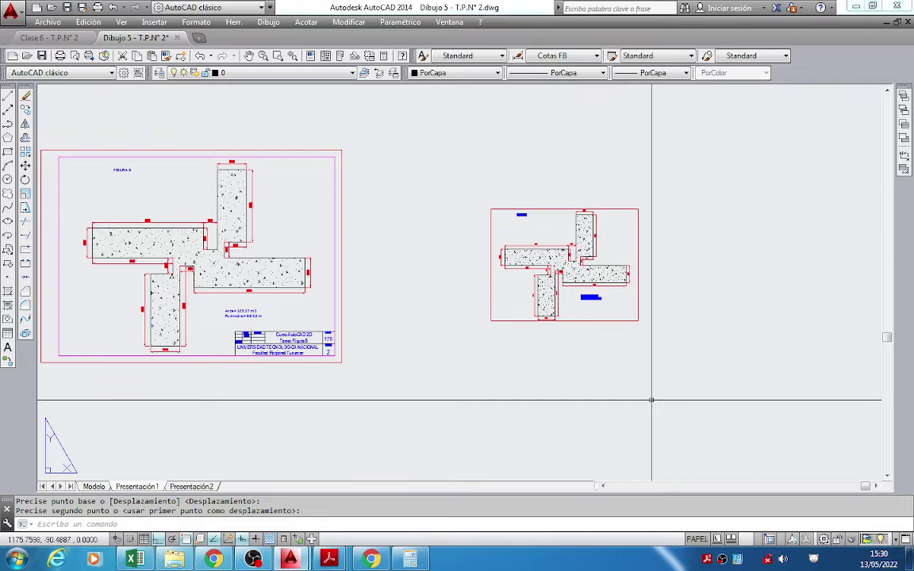
# Select only the right-hand Figure B viewport's red border and show its properties (custom scale 7.6761).
pyautogui.click(541, 210)
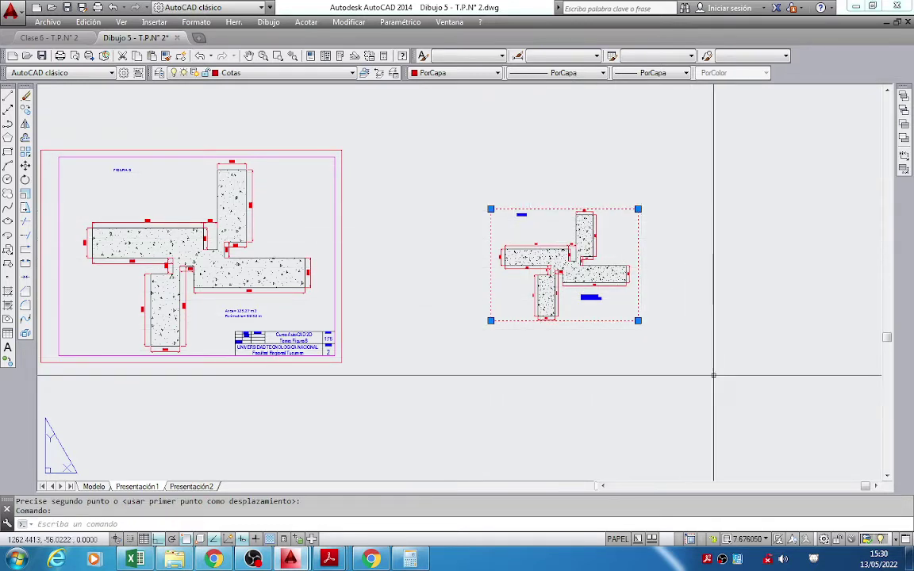
pyautogui.scroll(-4, 550, 313)
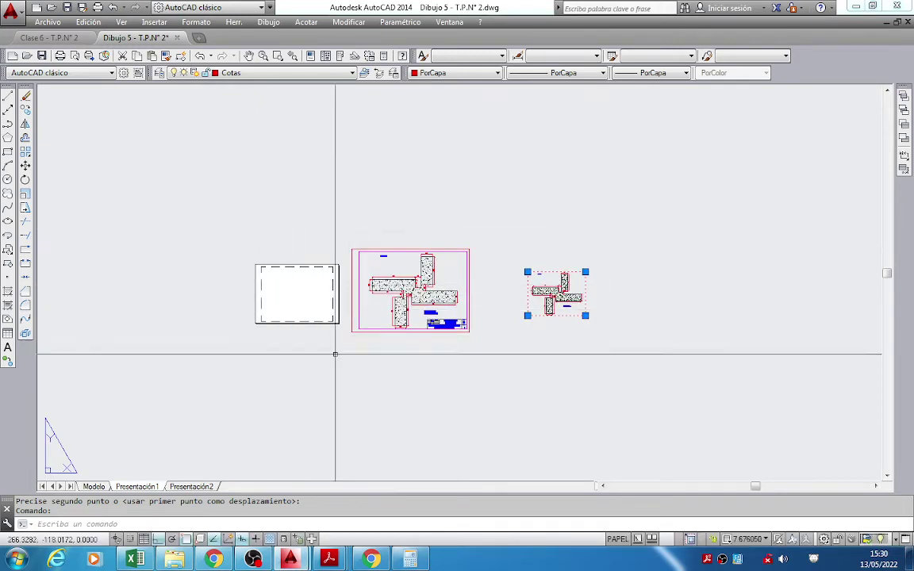
pyautogui.scroll(4, 565, 276)
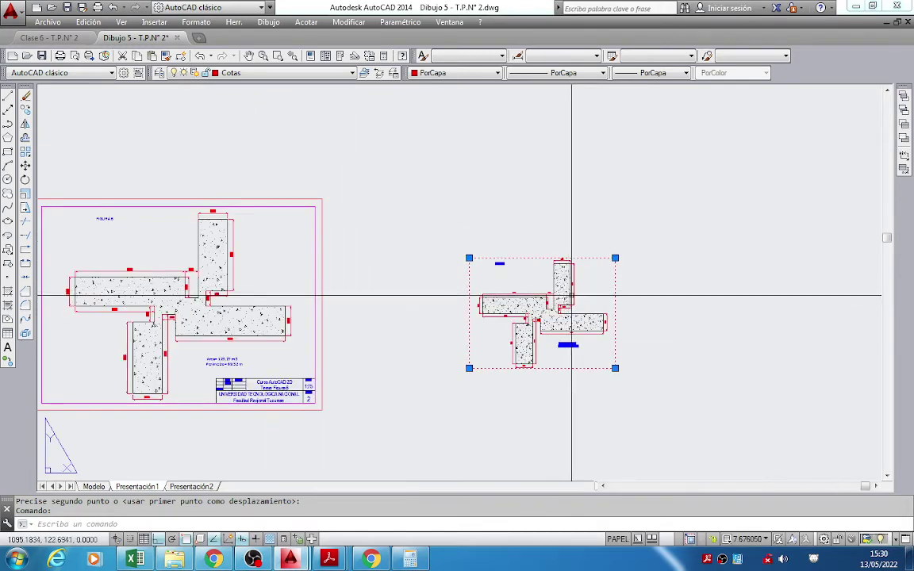
pyautogui.scroll(2, 585, 320)
pyautogui.moveTo(437, 152); pyautogui.dragTo(398, 123, button='middle')
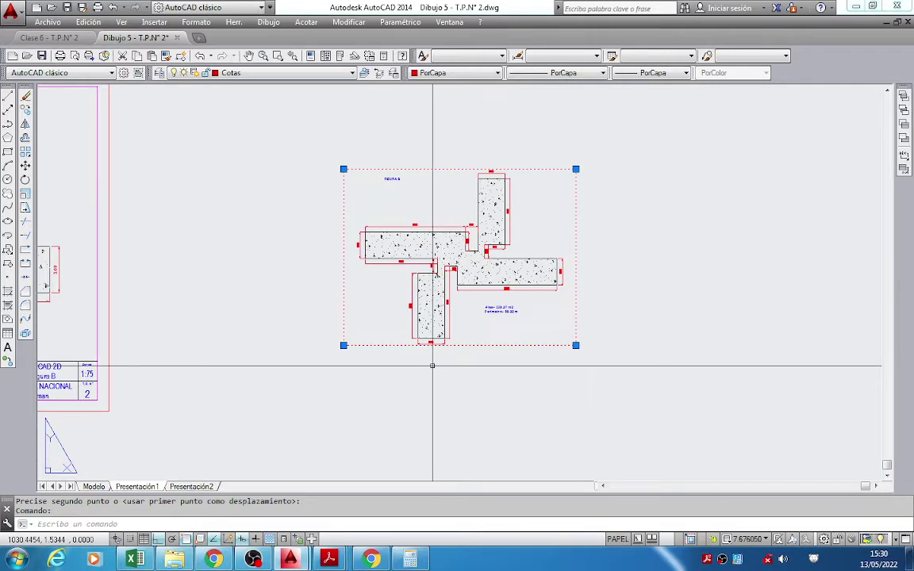
pyautogui.press('Escape')
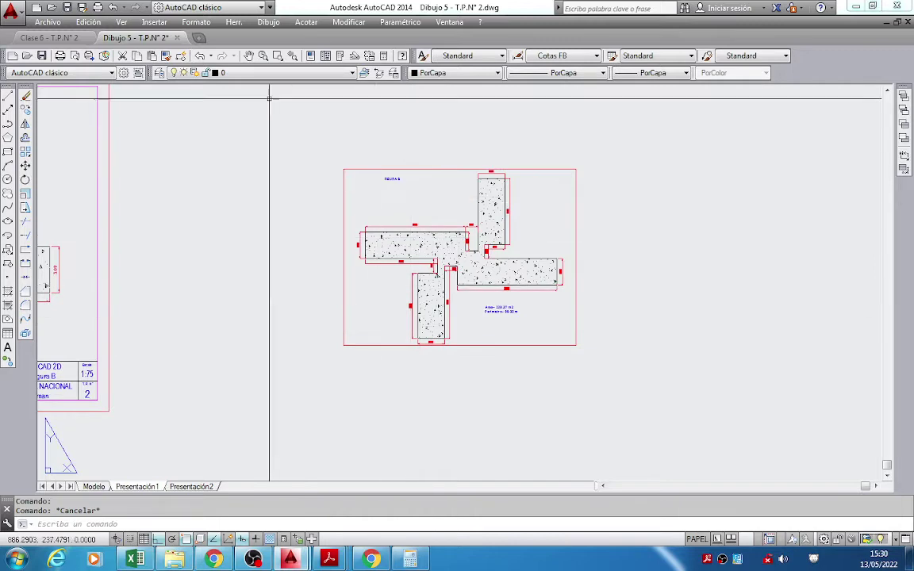
pyautogui.click(383, 169)
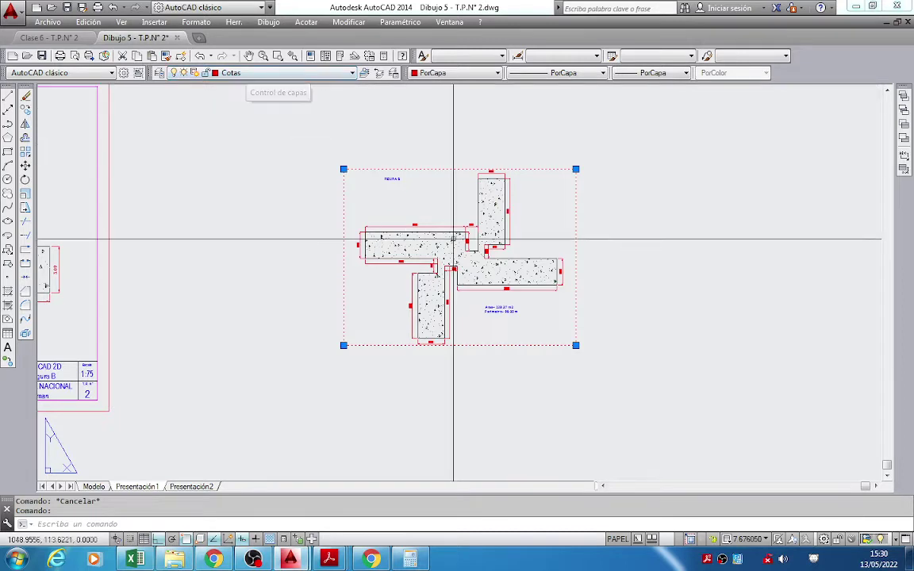
pyautogui.press('Escape')
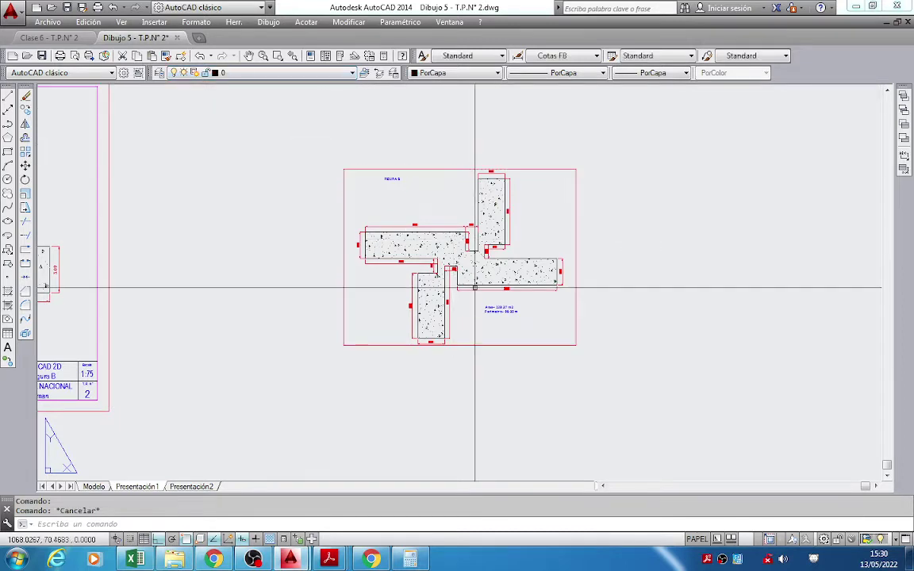
pyautogui.click(433, 171)
pyautogui.click(402, 149)
pyautogui.press('Escape')
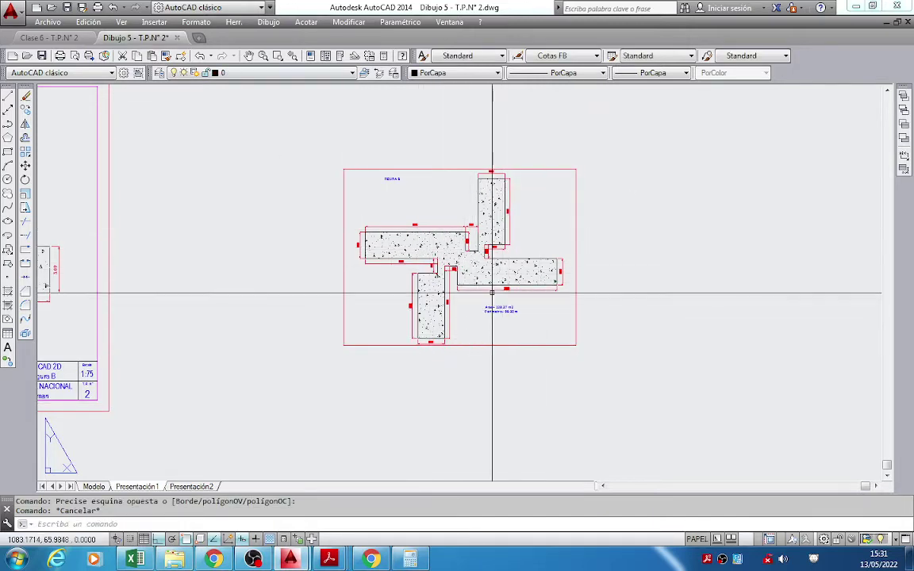
pyautogui.click(377, 346)
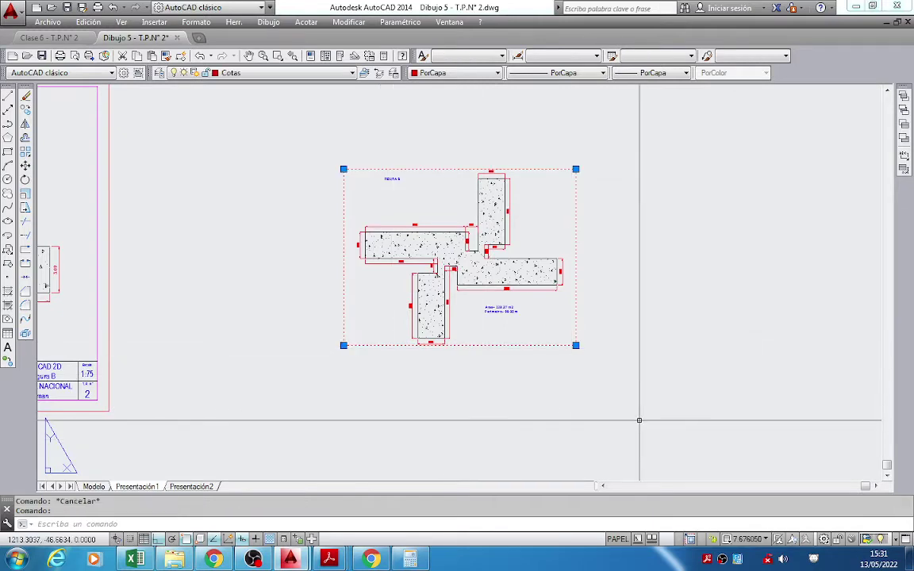
pyautogui.hotkey('ctrl', '1')
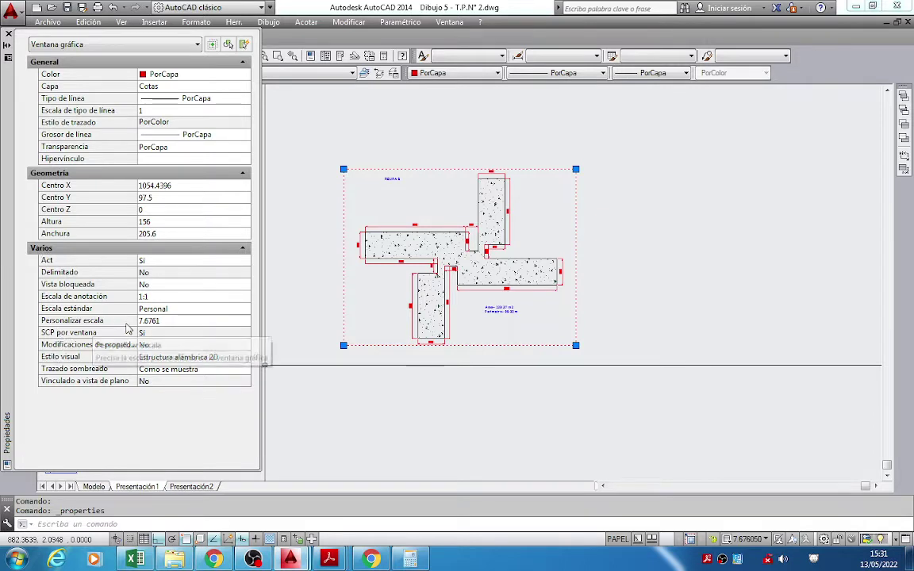
# Change the Figure B viewport's custom scale from 7.6761 to 13 in Properties.
pyautogui.click(149, 321)
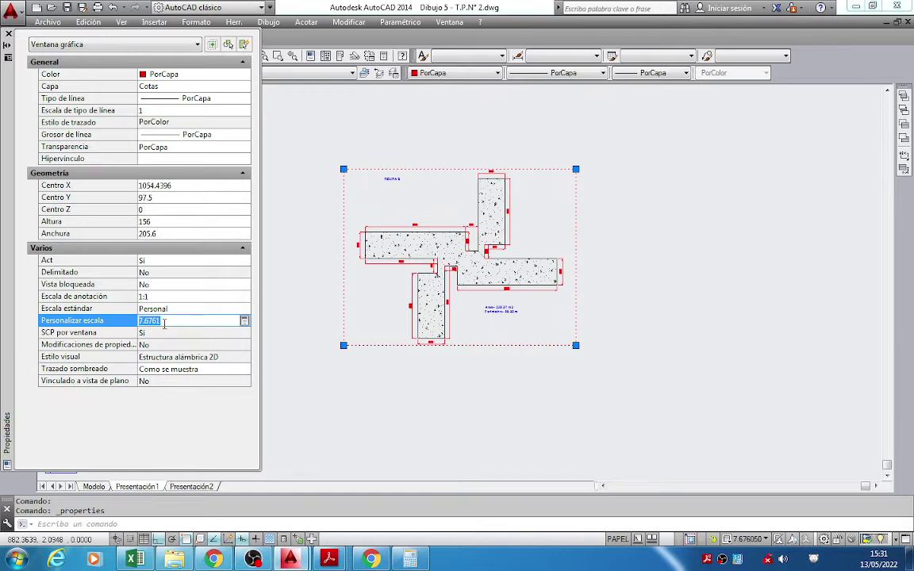
pyautogui.write('13')
pyautogui.press('Return')
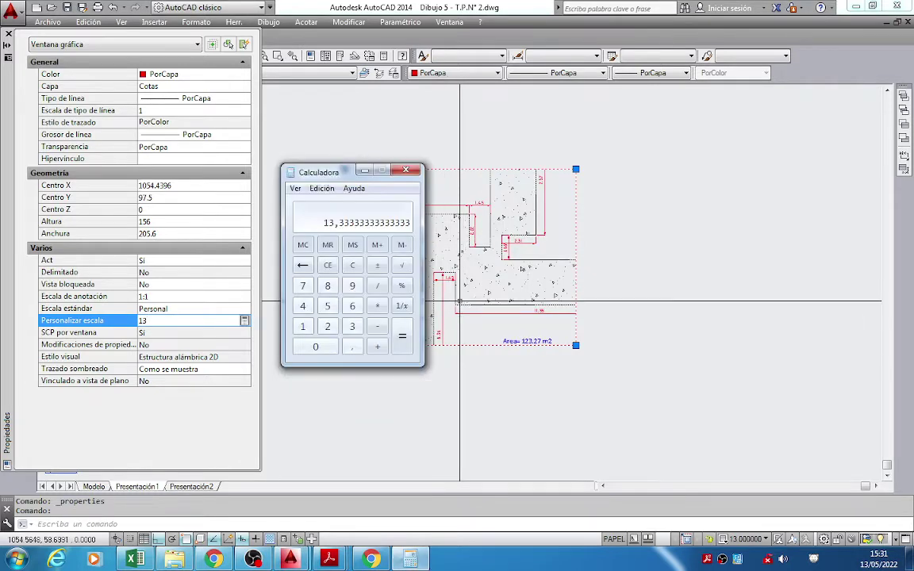
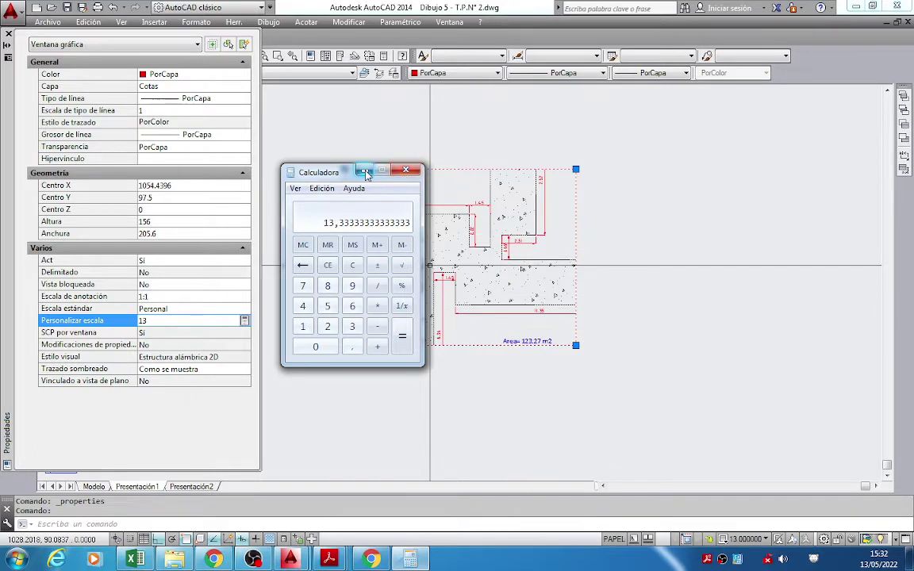
# Enter 13,3333 as the viewport's Personalizar escala in Properties, then close the palette.
pyautogui.click(325, 157)
pyautogui.click(159, 319)
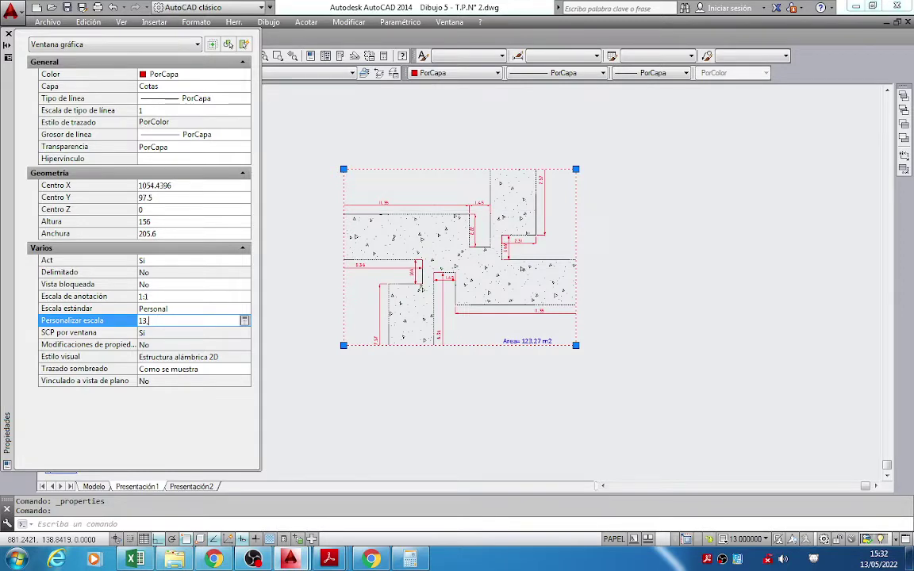
pyautogui.write(',3333')
pyautogui.press('Return')
pyautogui.click(163, 321)
pyautogui.write('13,3333')
pyautogui.press('Return')
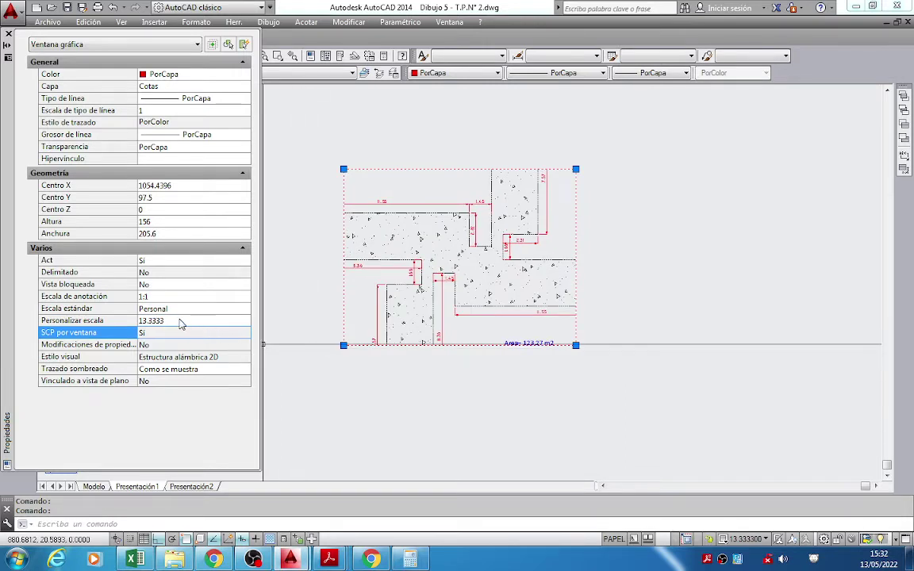
pyautogui.click(176, 324)
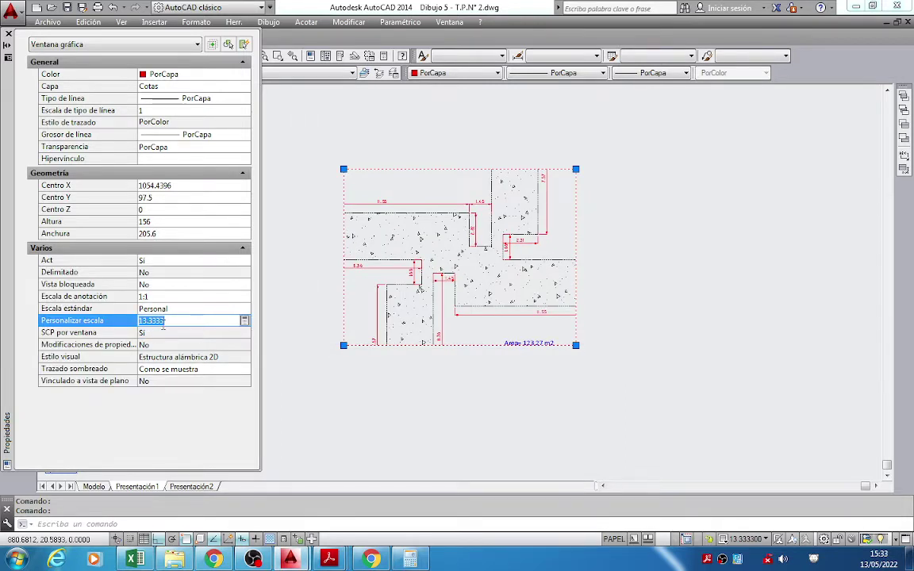
pyautogui.click(158, 322)
pyautogui.click(8, 33)
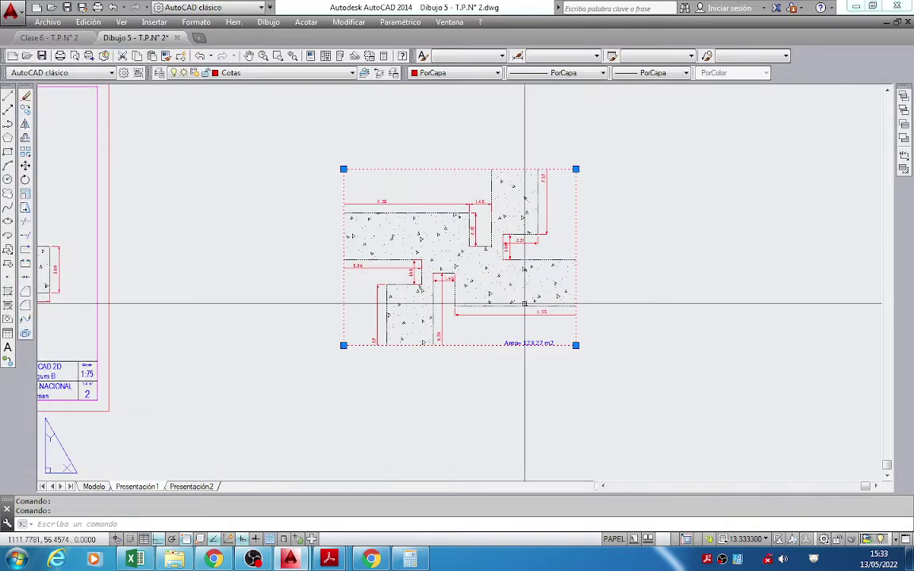
# Select the right-hand viewport and stretch its top edge upward.
pyautogui.scroll(-5, 525, 304)
pyautogui.press('Escape')
pyautogui.scroll(3, 524, 232)
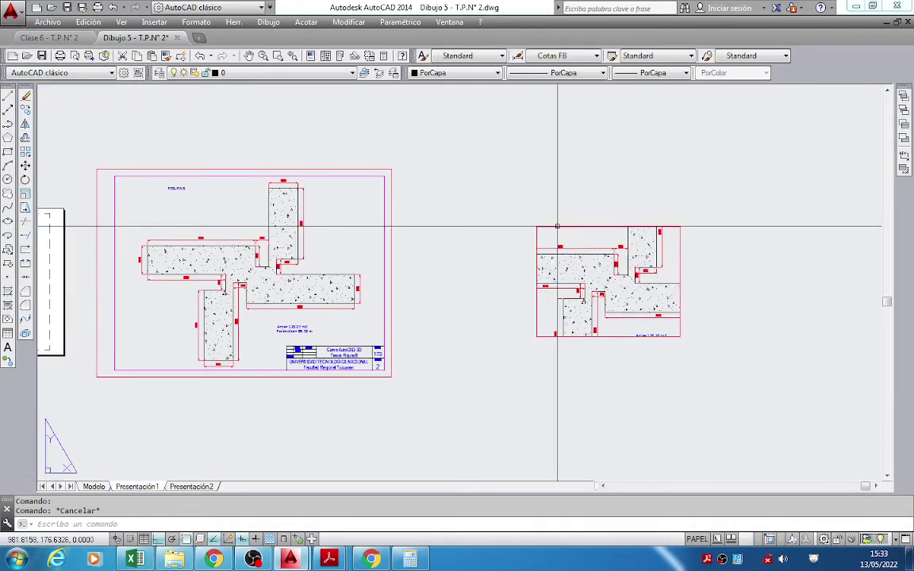
pyautogui.click(556, 226)
pyautogui.click(536, 227)
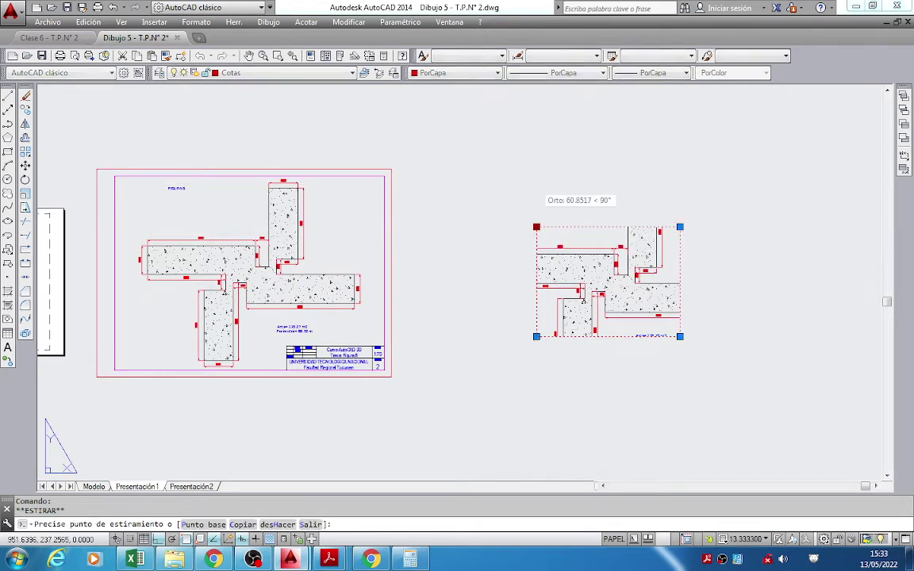
pyautogui.click(537, 184)
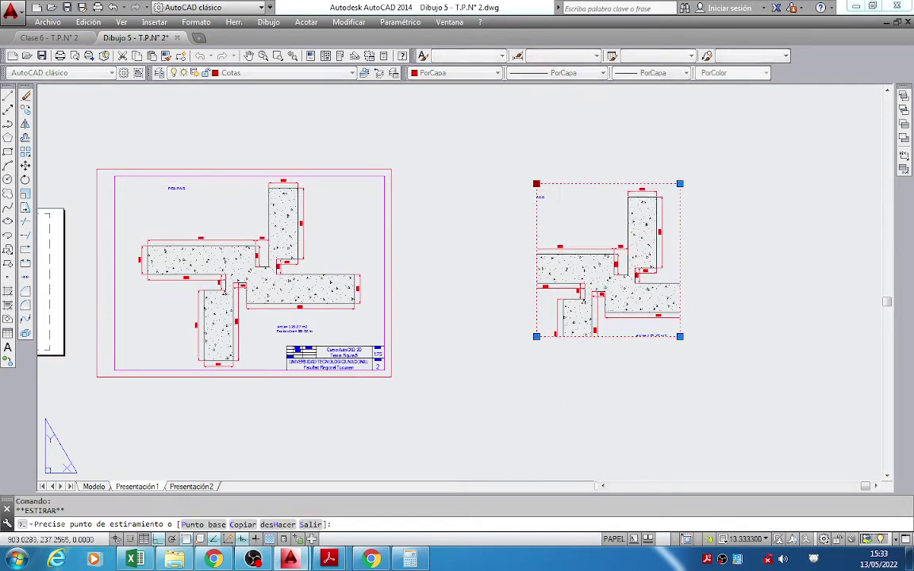
pyautogui.click(503, 381)
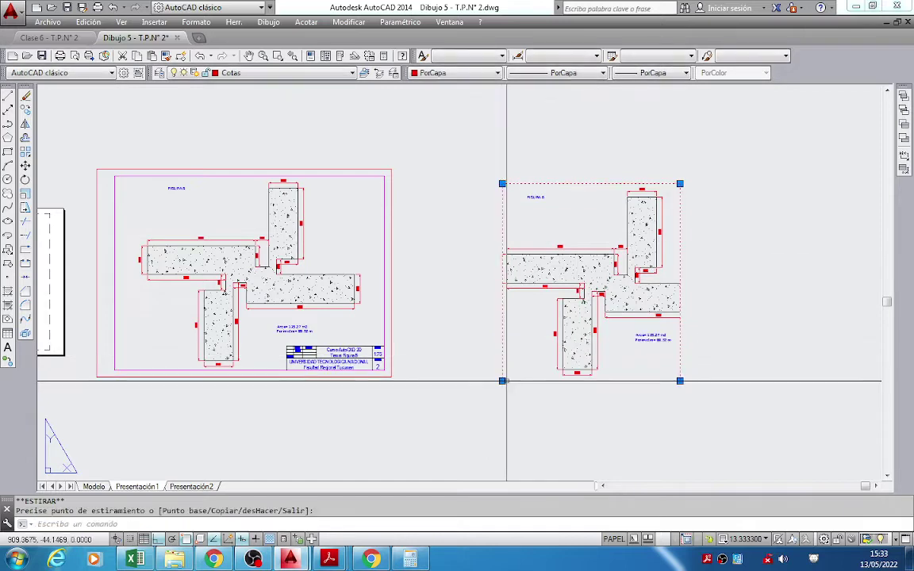
# Stretch its left and right edges outward, then cancel and delete the right-hand viewport.
pyautogui.click(503, 183)
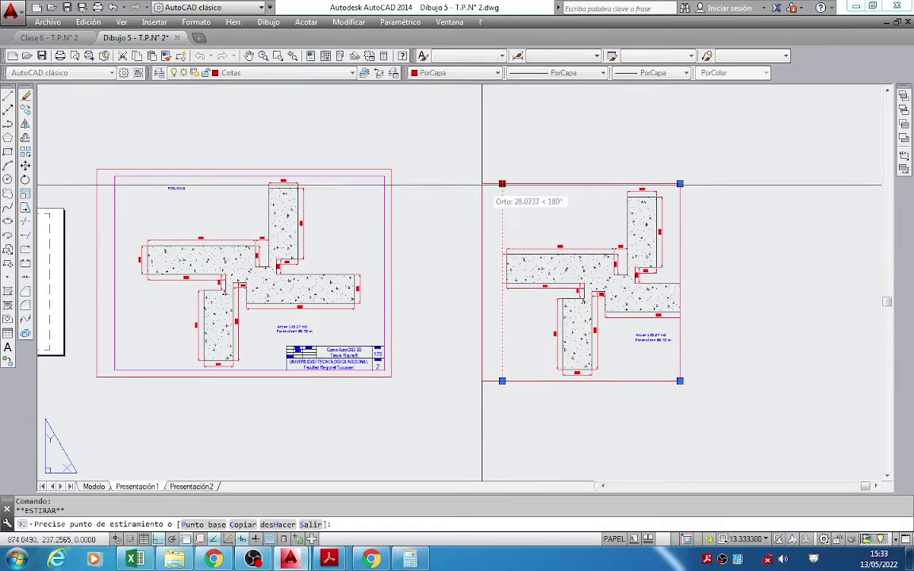
pyautogui.click(482, 185)
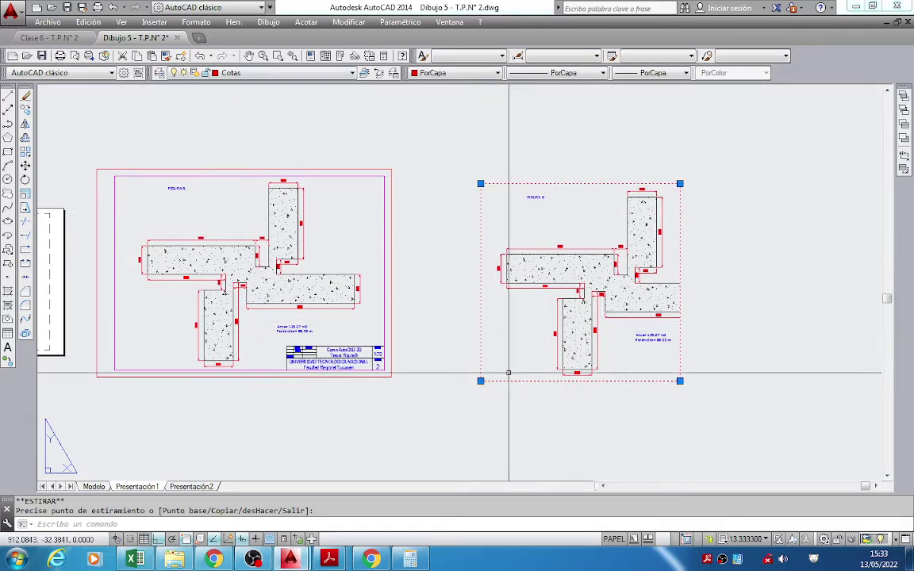
pyautogui.click(480, 381)
pyautogui.click(493, 381)
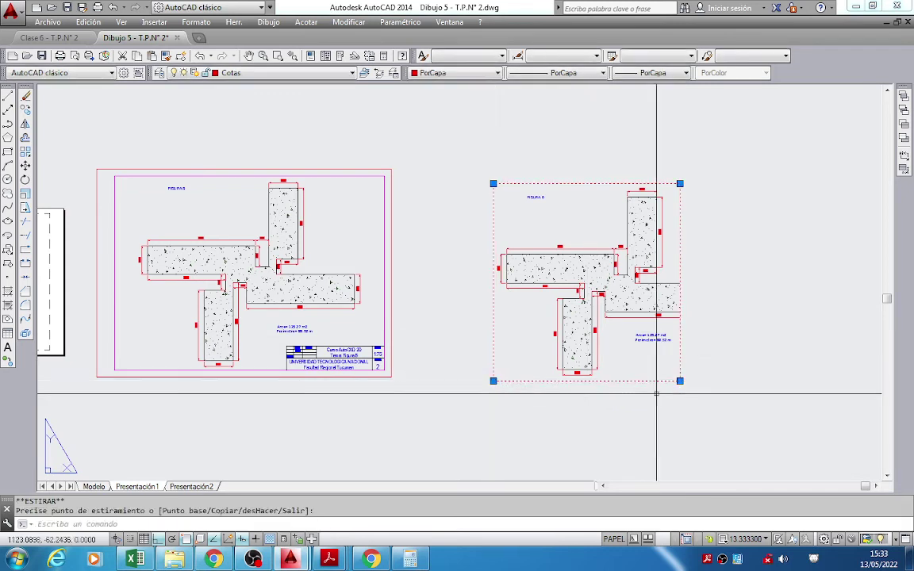
pyautogui.click(681, 380)
pyautogui.click(715, 381)
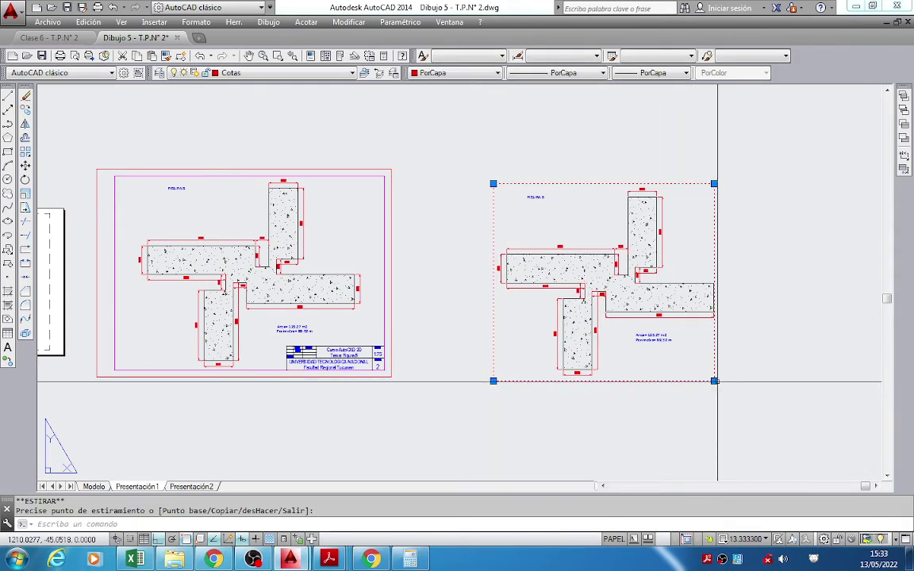
pyautogui.click(731, 381)
pyautogui.click(733, 381)
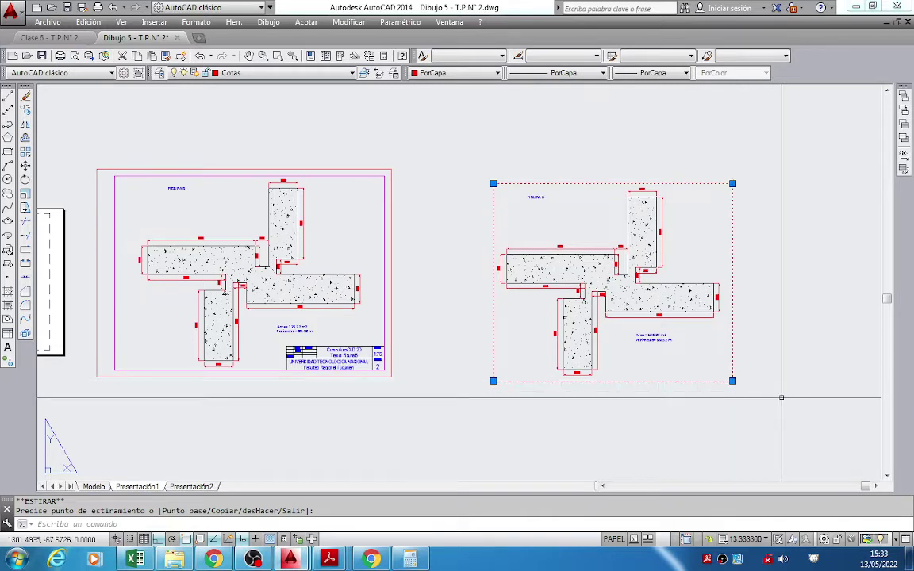
pyautogui.press('Escape')
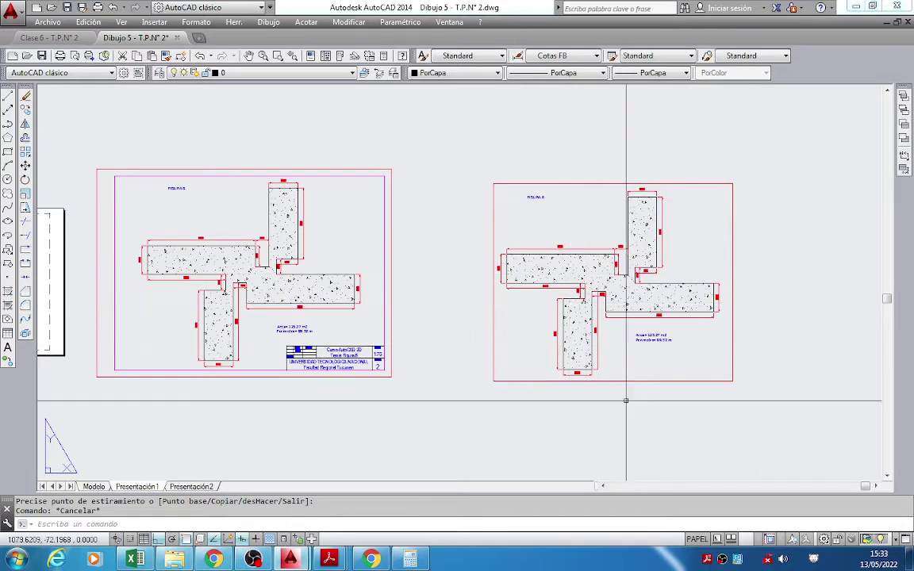
pyautogui.click(674, 382)
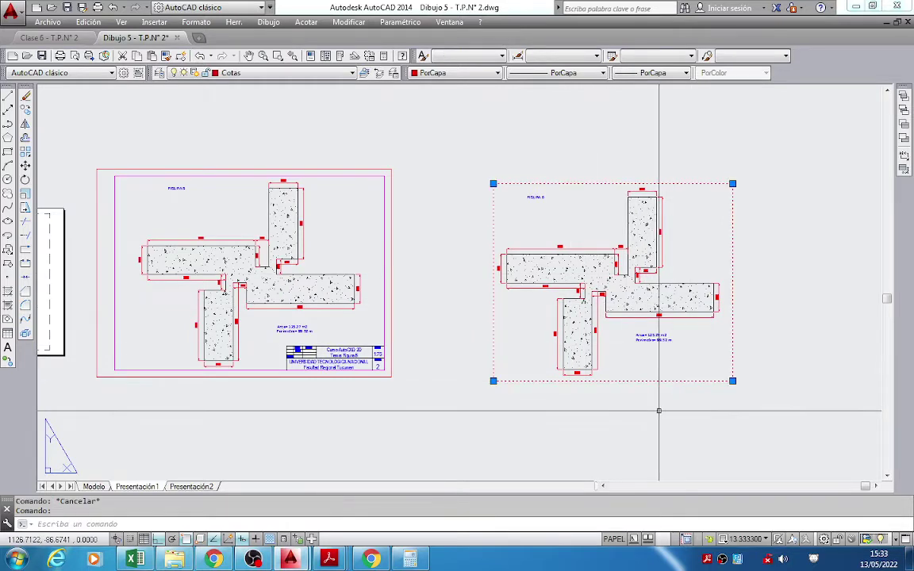
pyautogui.press('Delete')
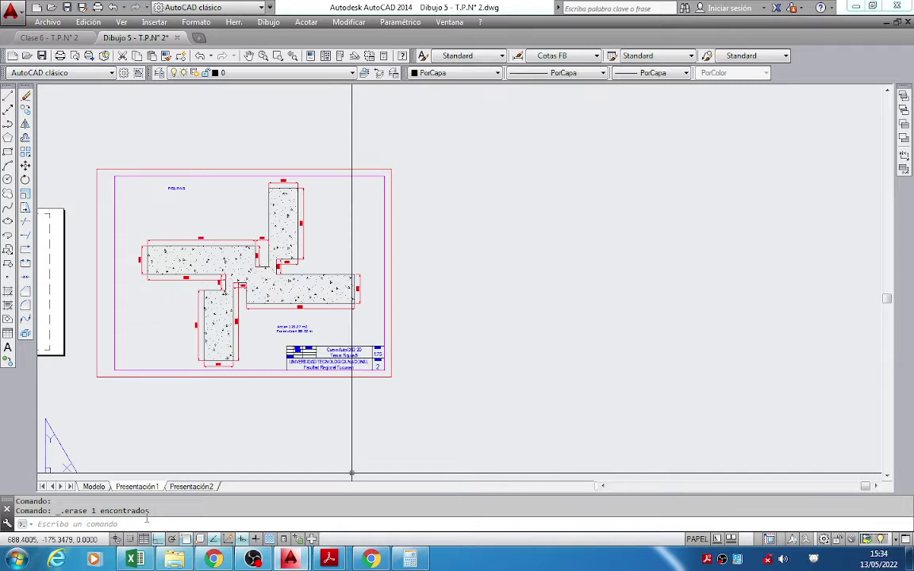
# Zoom extents on the sheet, then zoom in and out on the Figura B dimensions.
pyautogui.middleClick(237, 425)
pyautogui.middleClick(237, 424)
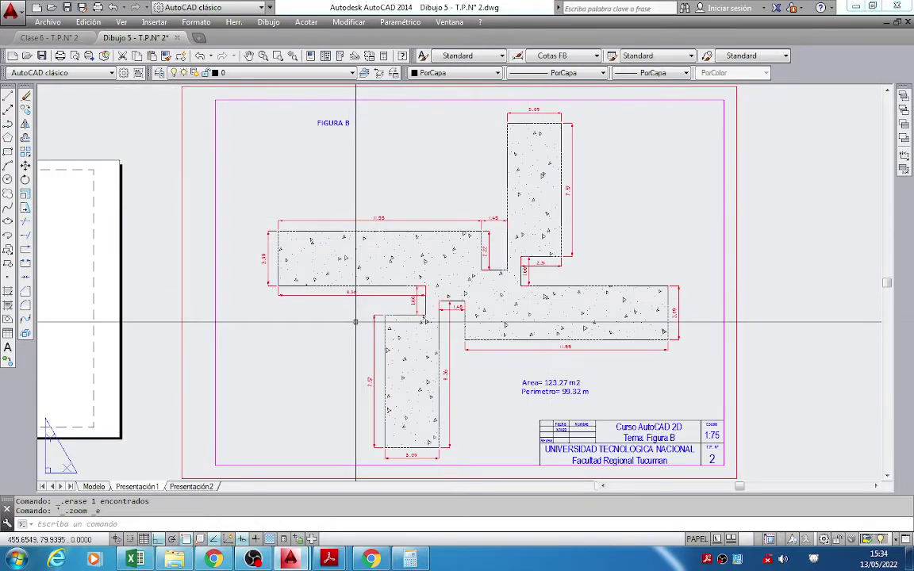
pyautogui.scroll(8, 277, 230)
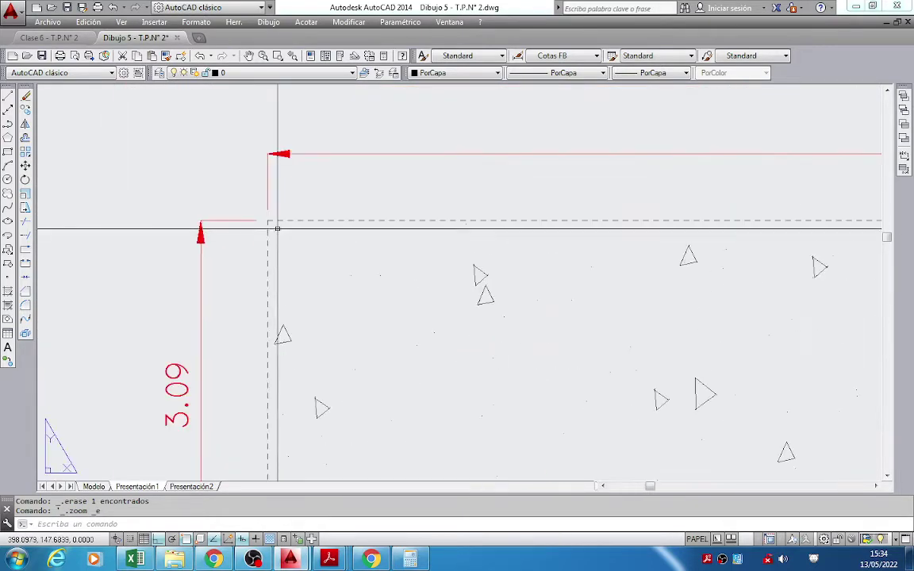
pyautogui.scroll(-3, 277, 230)
pyautogui.scroll(1, 179, 200)
pyautogui.scroll(-1, 155, 198)
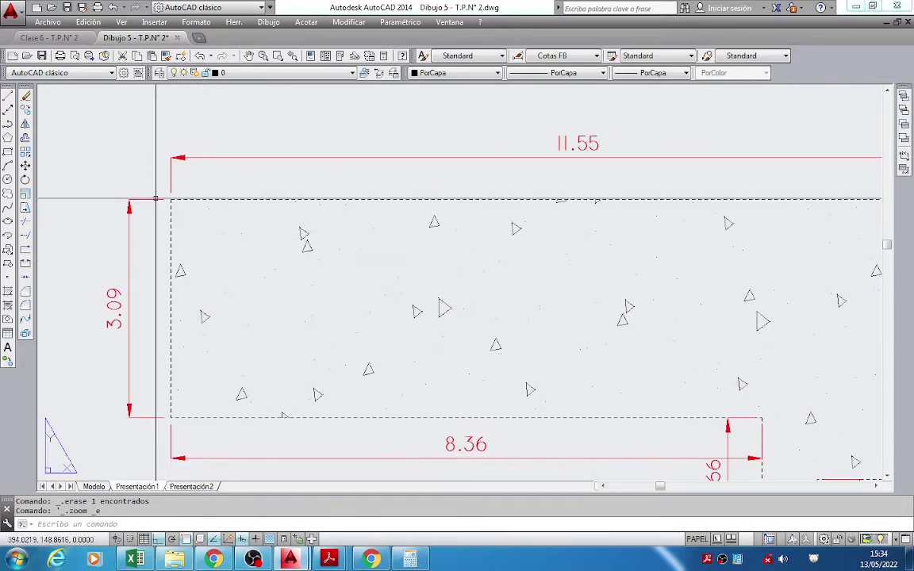
pyautogui.scroll(4, 219, 204)
pyautogui.scroll(-2, 219, 204)
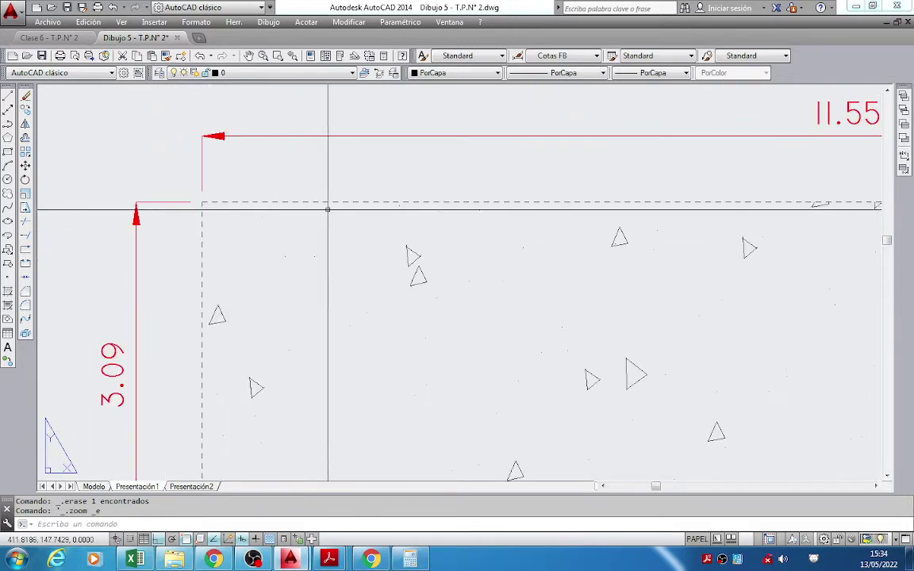
# Switch to Modelo and back to Presentación1, zooming to see the whole sheet.
pyautogui.click(99, 486)
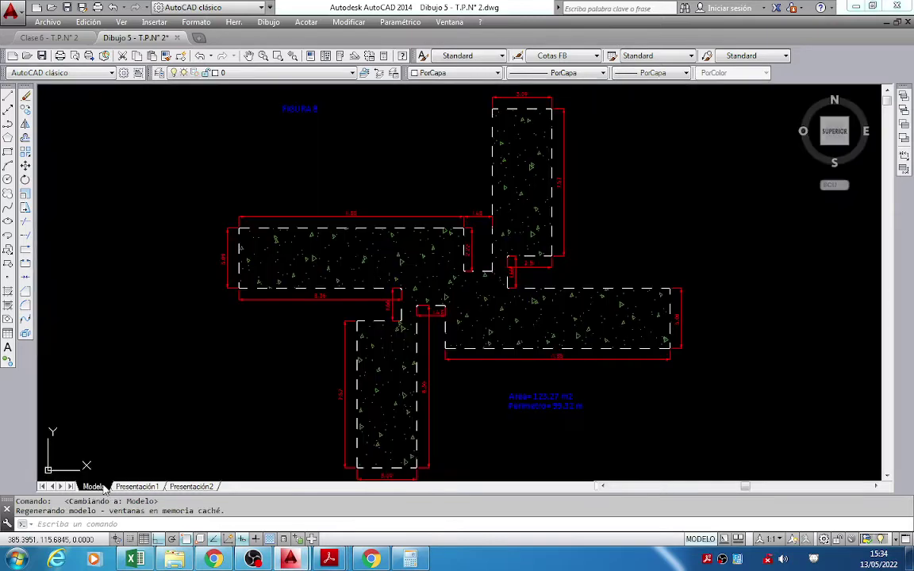
pyautogui.scroll(3, 249, 228)
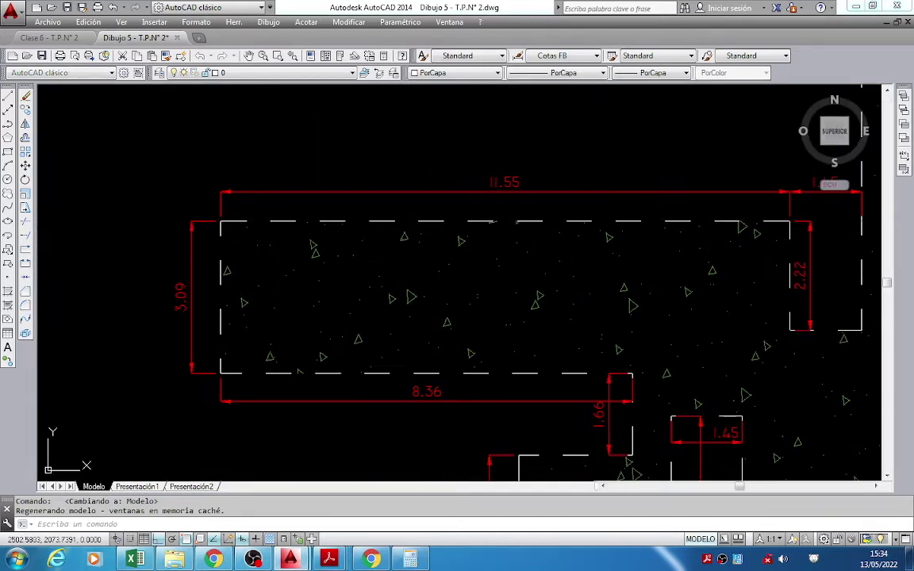
pyautogui.scroll(-5, 408, 261)
pyautogui.click(137, 487)
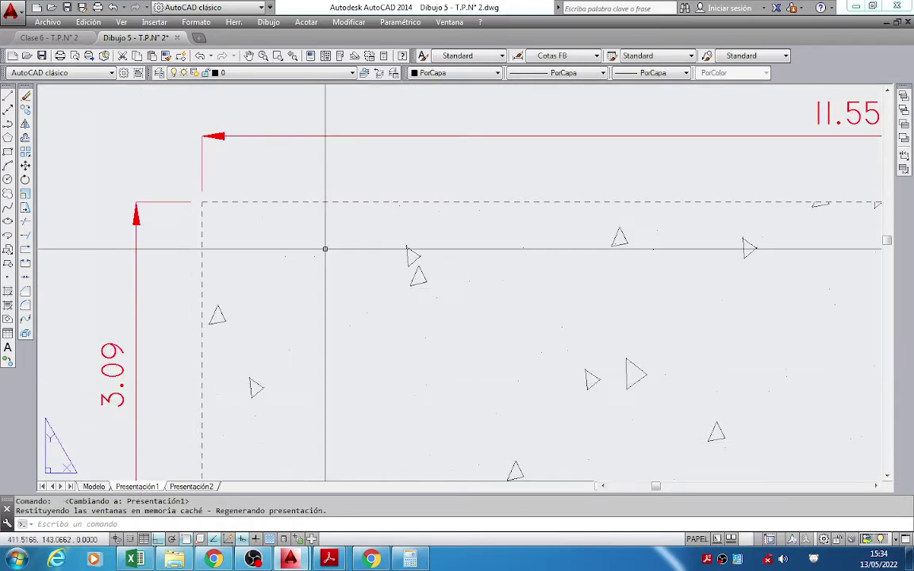
pyautogui.scroll(-5, 326, 186)
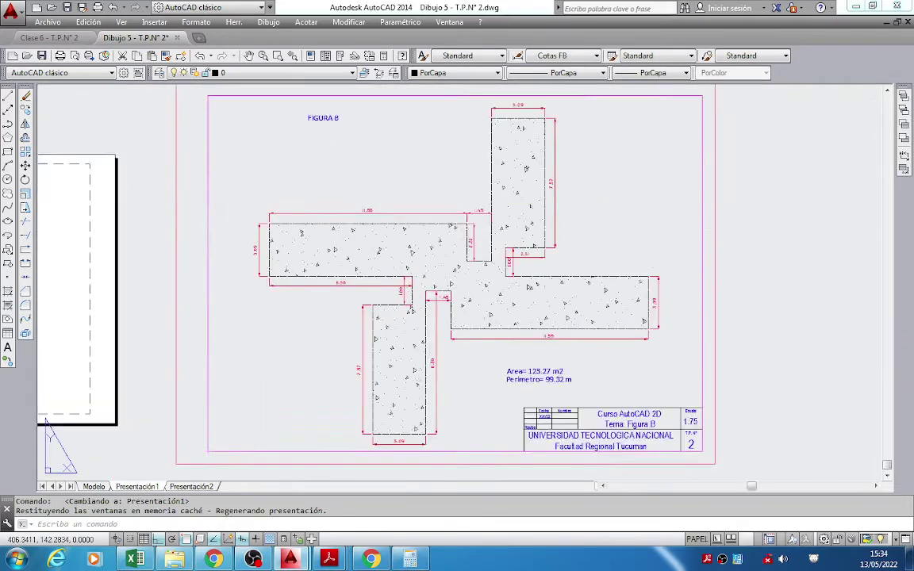
pyautogui.scroll(-2, 280, 228)
pyautogui.scroll(2, 292, 197)
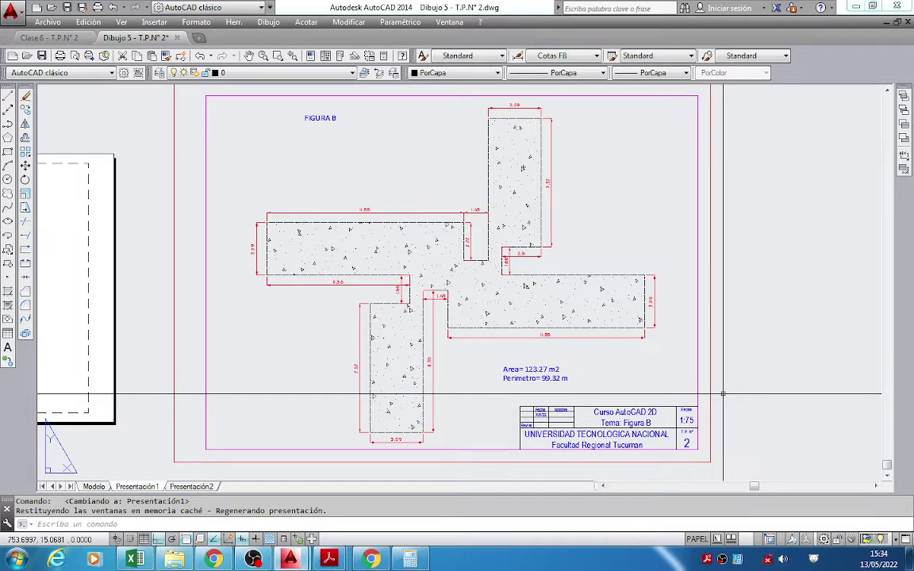
pyautogui.scroll(6, 351, 272)
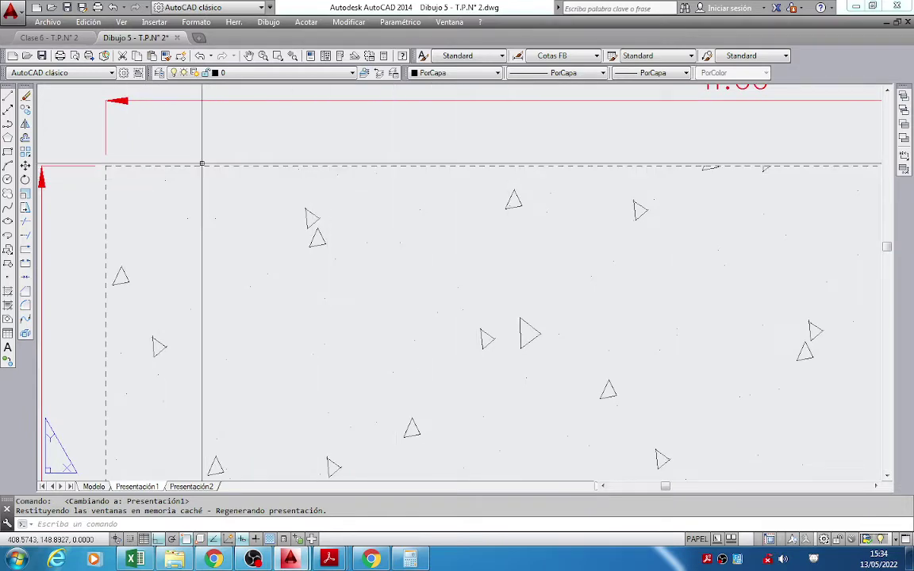
# Check model space again, return to the layout zoomed out, and open the Formato menu.
pyautogui.click(94, 487)
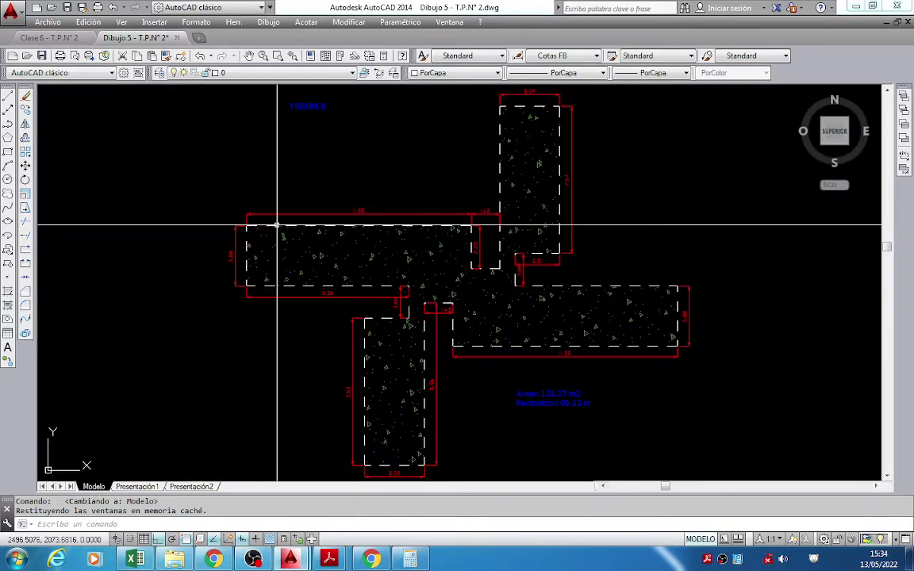
pyautogui.scroll(4, 277, 225)
pyautogui.scroll(-4, 277, 225)
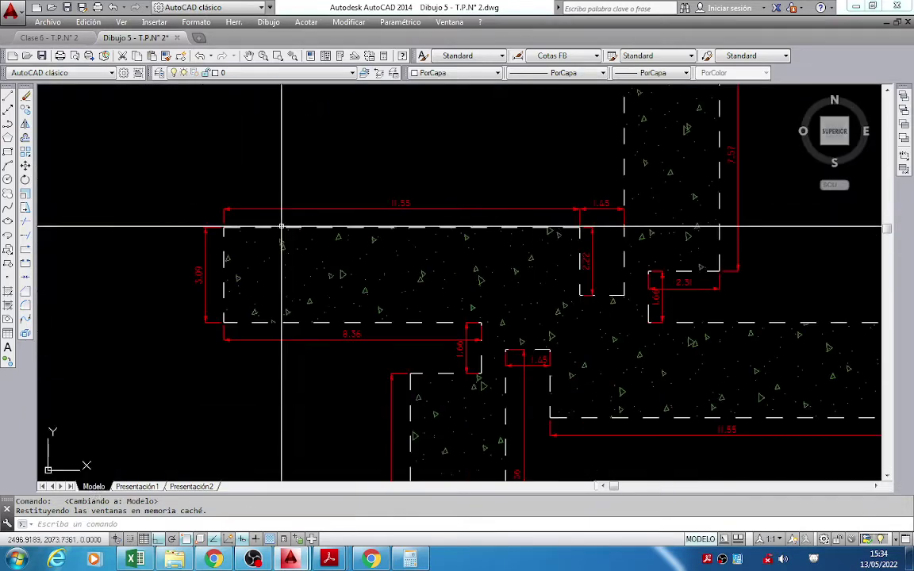
pyautogui.click(135, 486)
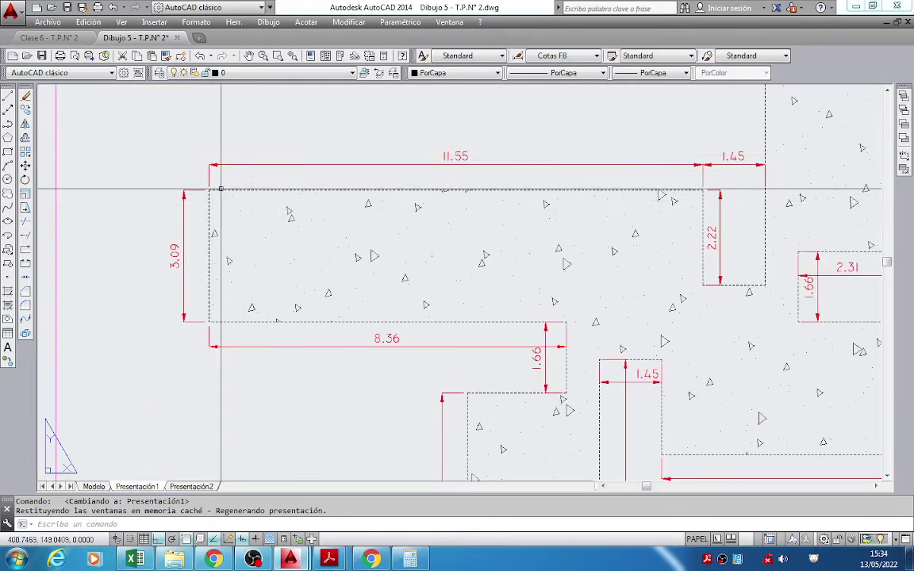
pyautogui.scroll(-2, 300, 240)
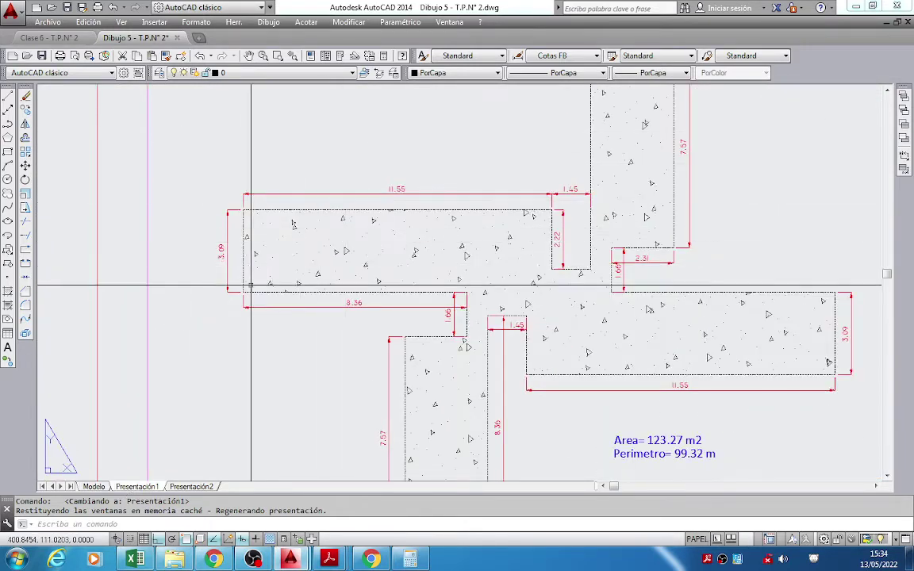
pyautogui.scroll(-3, 251, 284)
pyautogui.click(196, 23)
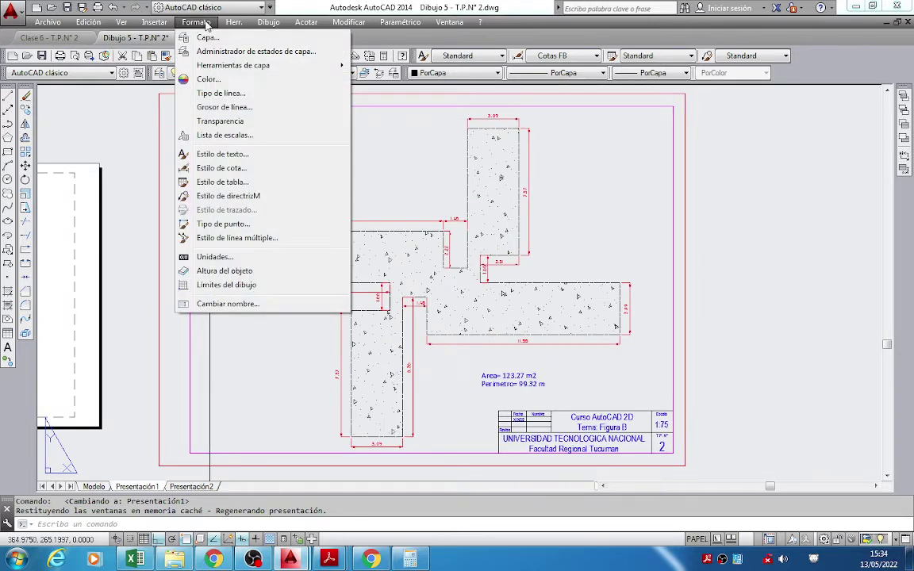
# In the Linetype Manager details, uncheck 'Utilizar unidades de Espacio papel para la escala' and accept.
pyautogui.click(220, 94)
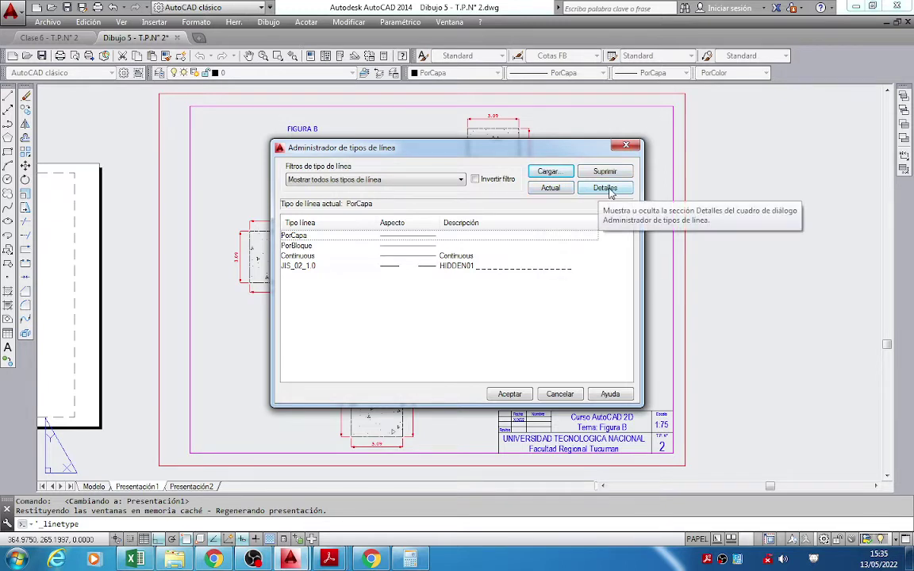
pyautogui.click(609, 191)
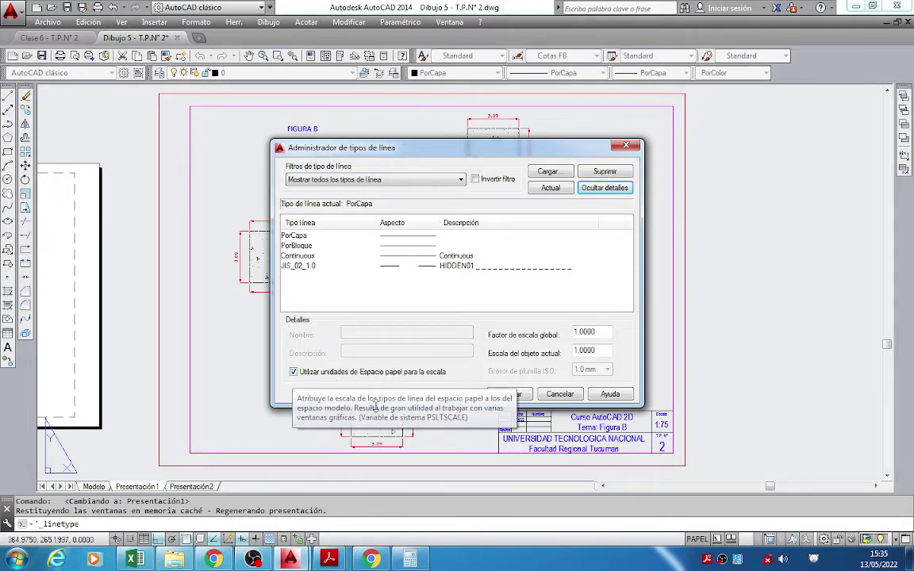
pyautogui.moveTo(470, 405); pyautogui.dragTo(471, 460)
pyautogui.moveTo(273, 316); pyautogui.dragTo(163, 288)
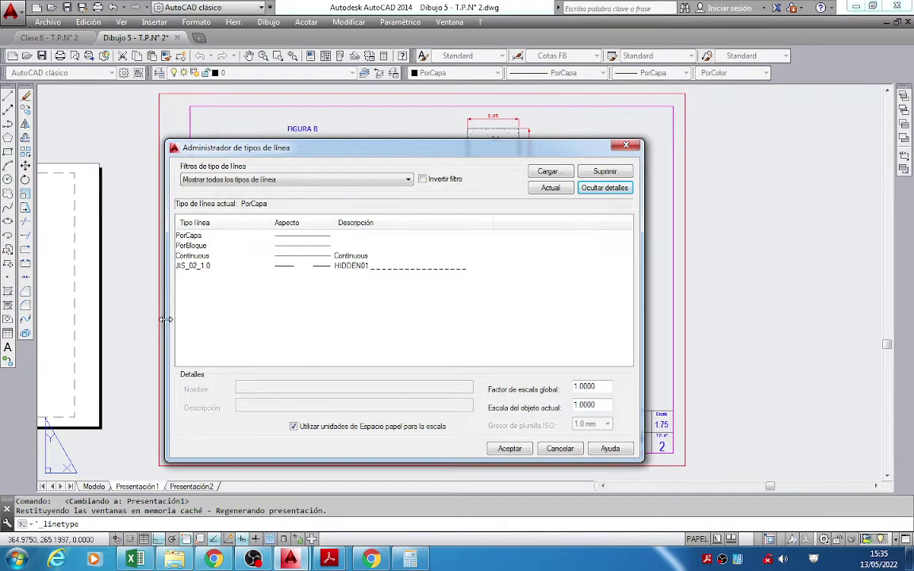
pyautogui.moveTo(344, 142); pyautogui.dragTo(342, 83)
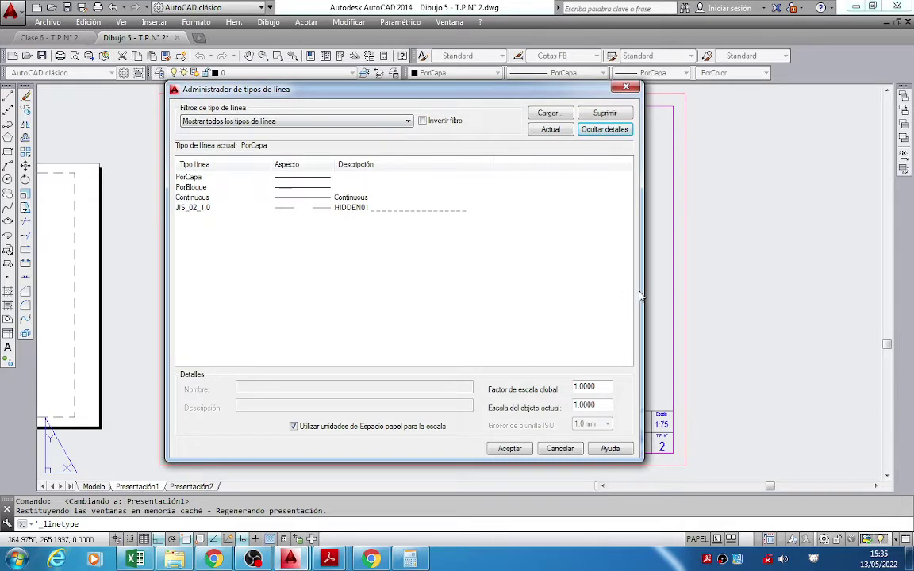
pyautogui.moveTo(643, 267); pyautogui.dragTo(727, 266)
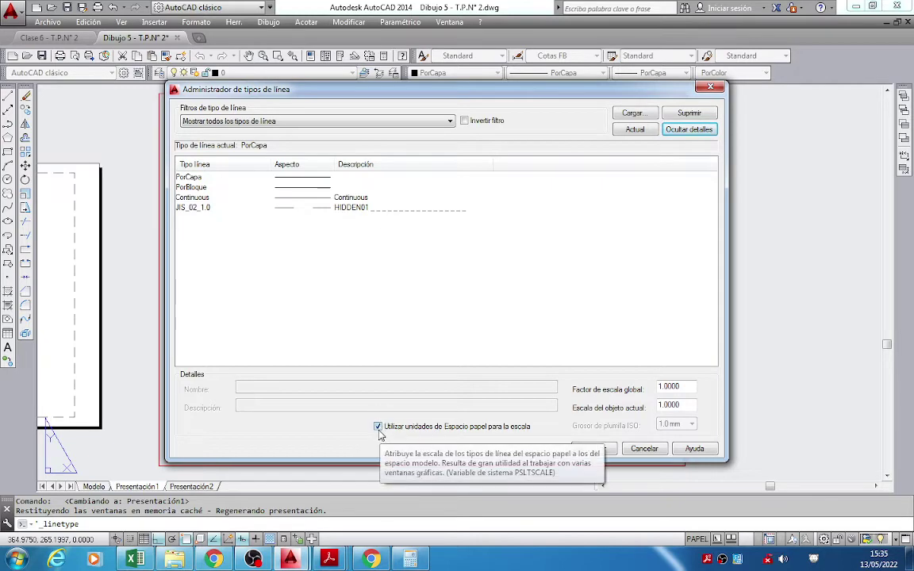
pyautogui.click(379, 429)
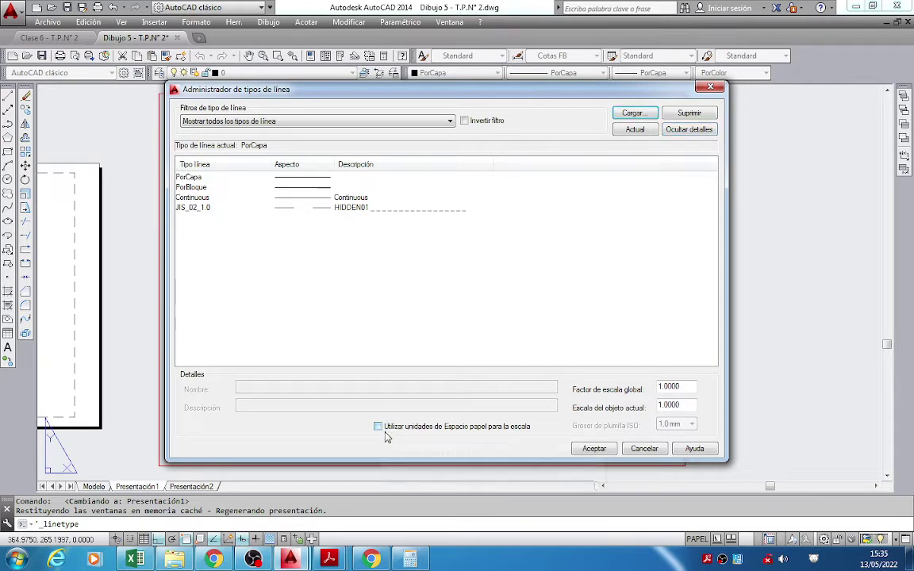
pyautogui.click(594, 450)
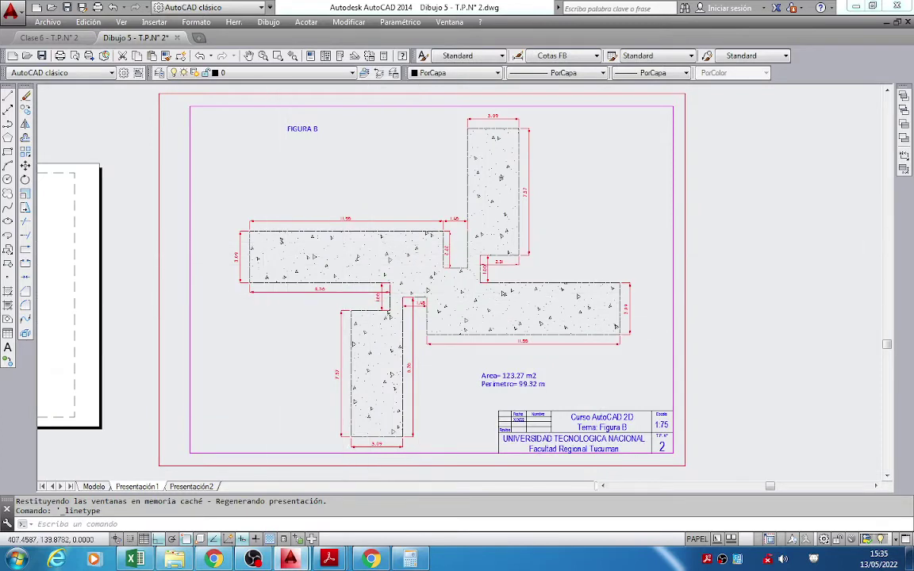
pyautogui.scroll(5, 267, 244)
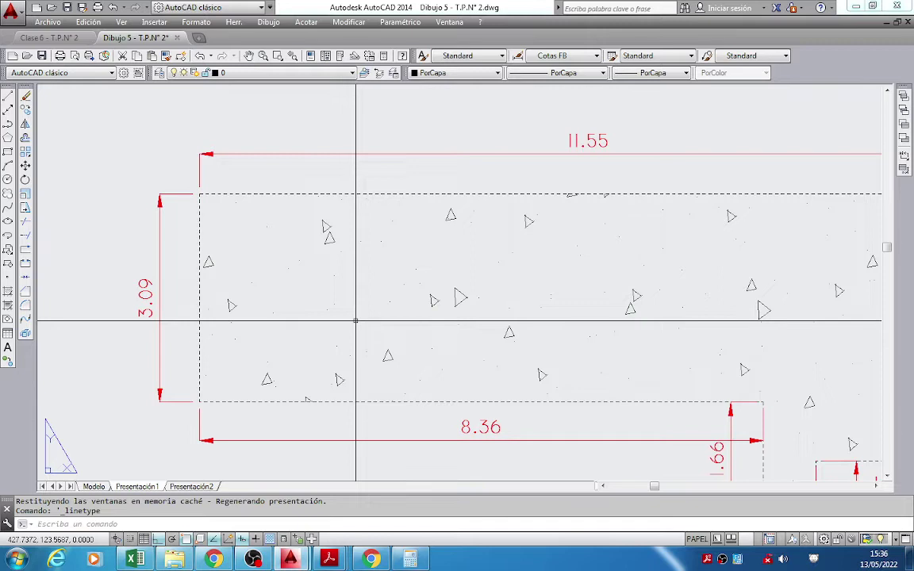
# Run REGENALL, toggle between Modelo and Presentación1, and zoom extents on the sheet.
pyautogui.write('RE')
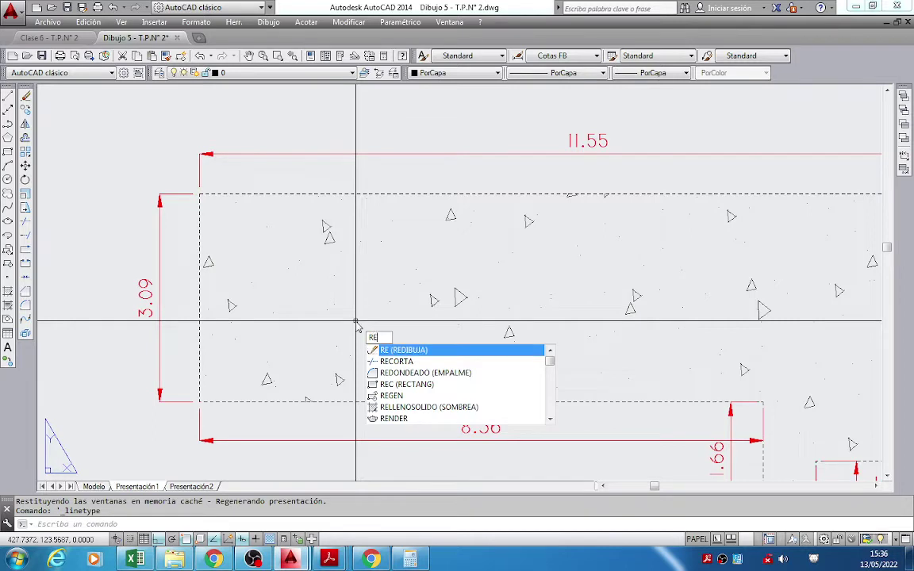
pyautogui.write('GEnT')
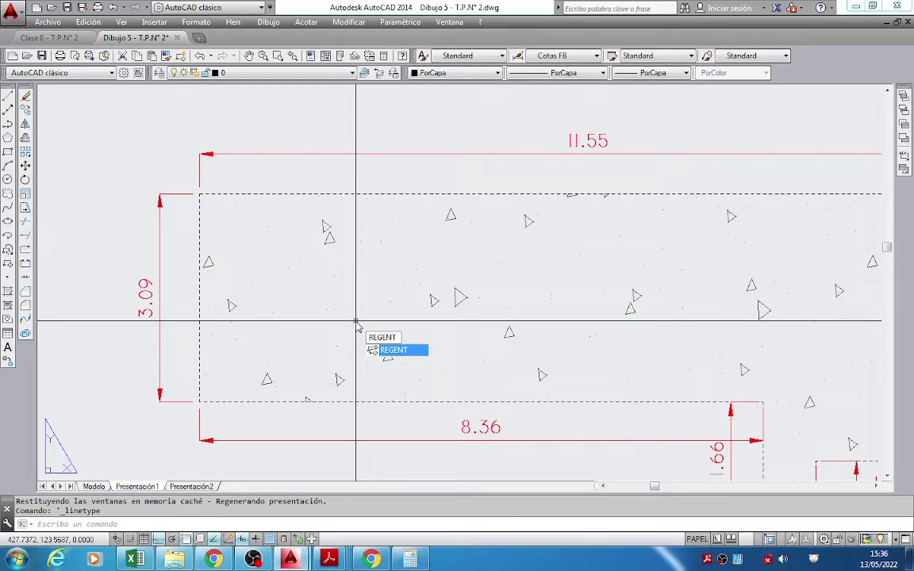
pyautogui.press('Return')
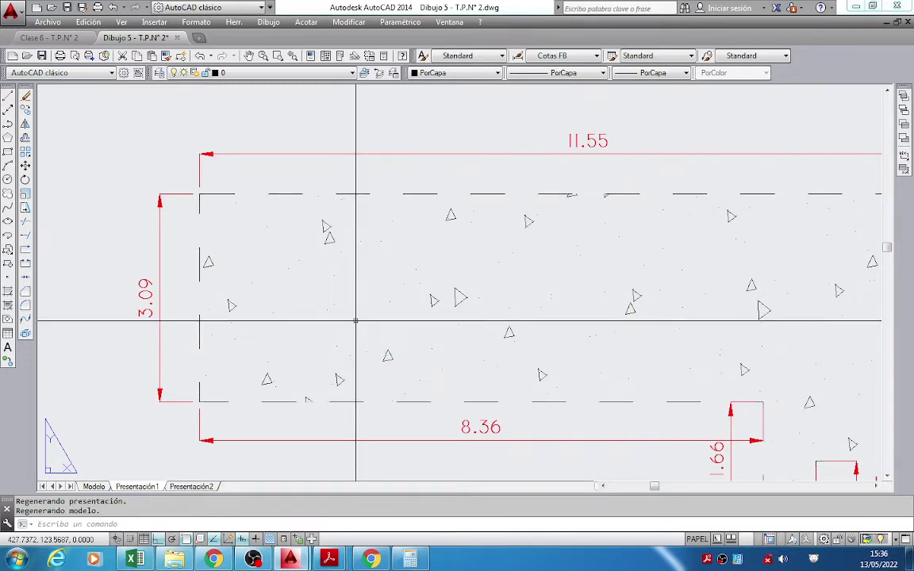
pyautogui.scroll(-2, 356, 321)
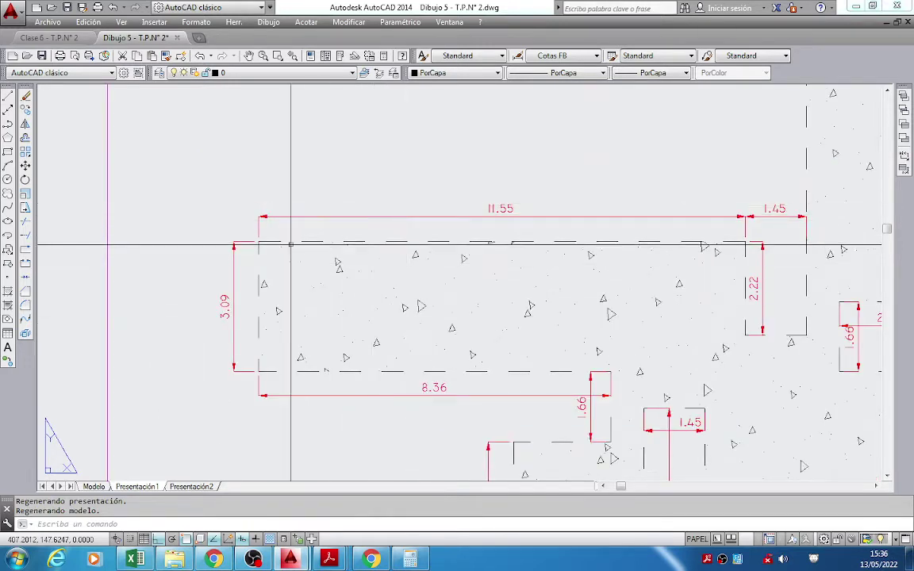
pyautogui.click(93, 487)
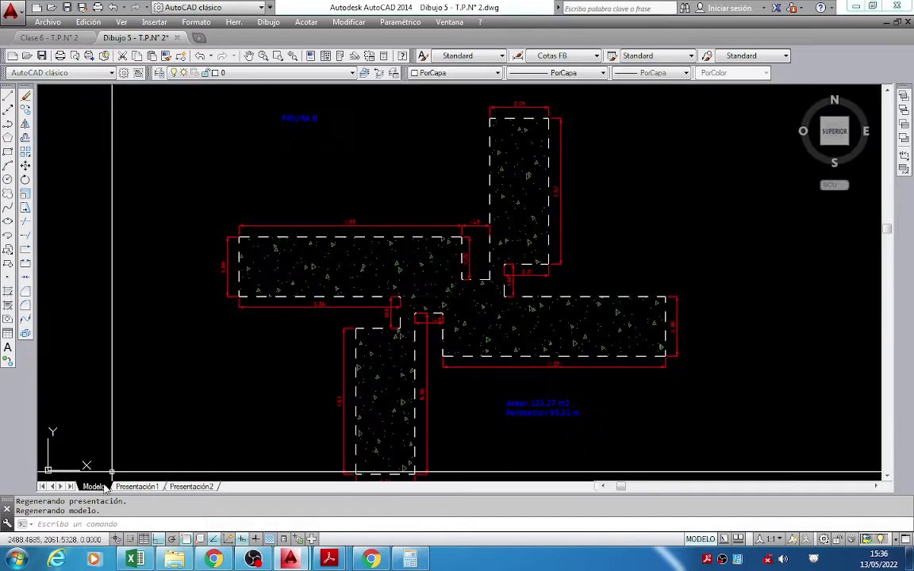
pyautogui.click(137, 487)
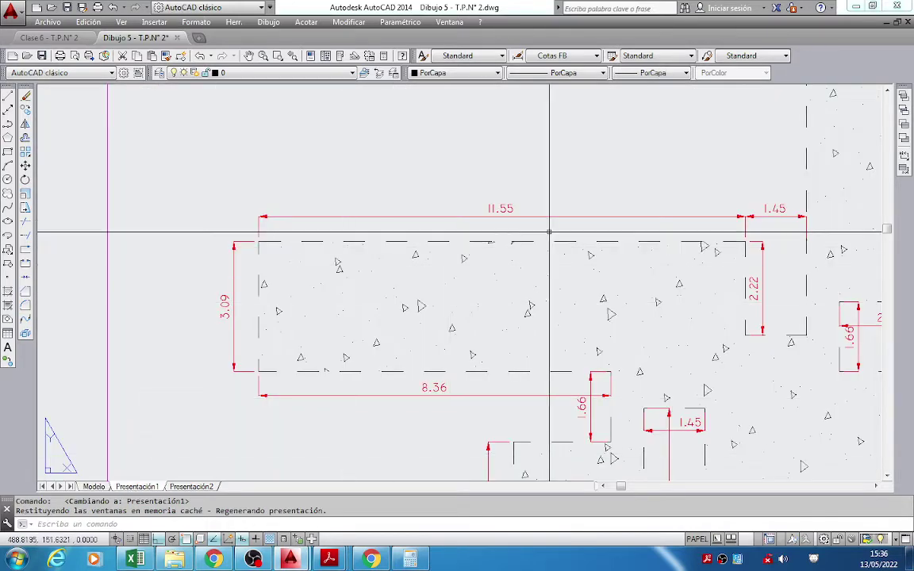
pyautogui.scroll(-6, 557, 230)
pyautogui.middleClick(610, 302)
pyautogui.middleClick(610, 303)
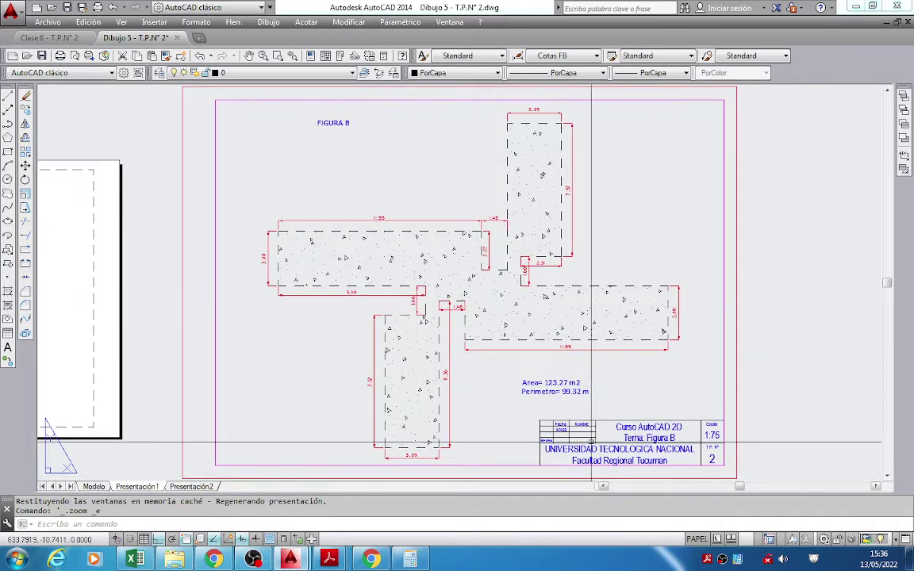
pyautogui.moveTo(330, 561)
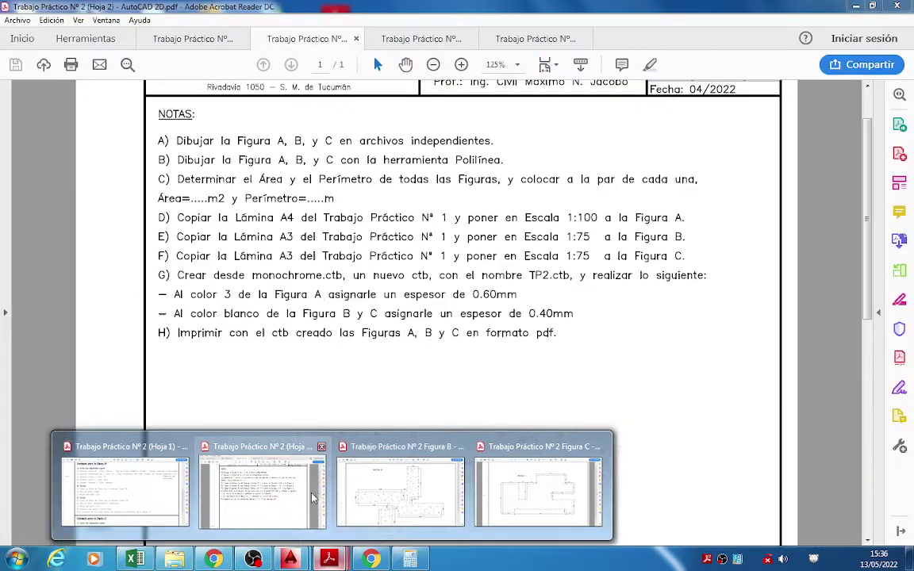
pyautogui.click(312, 498)
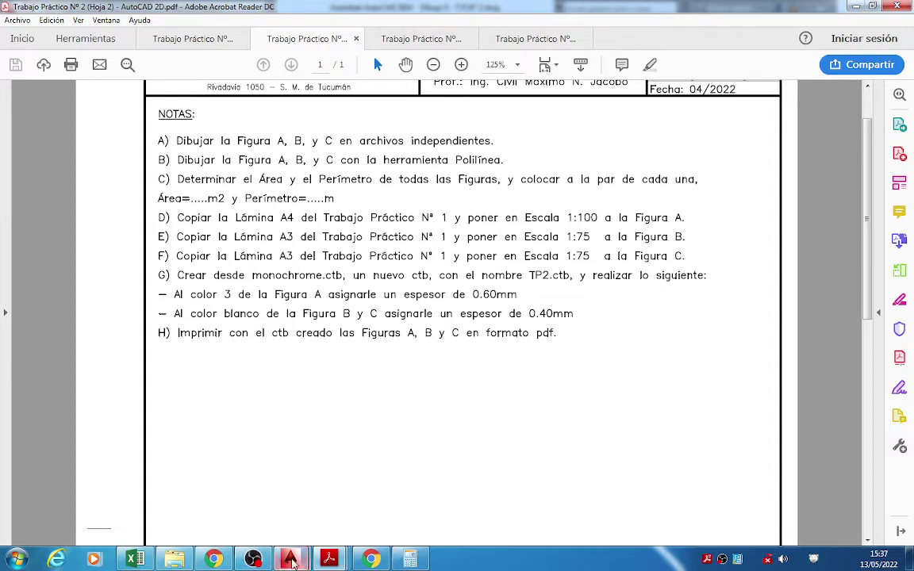
pyautogui.moveTo(292, 560)
pyautogui.click(370, 530)
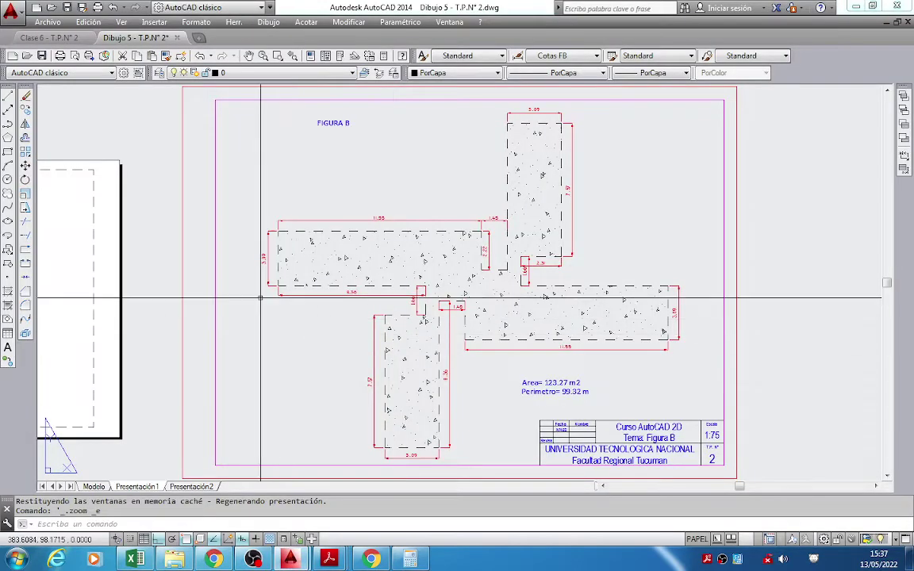
pyautogui.click(47, 22)
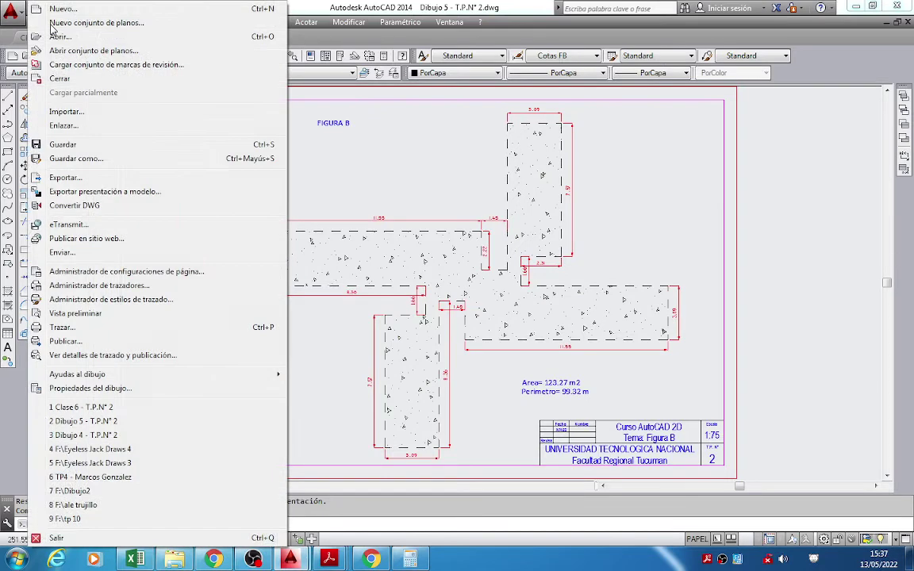
pyautogui.click(111, 300)
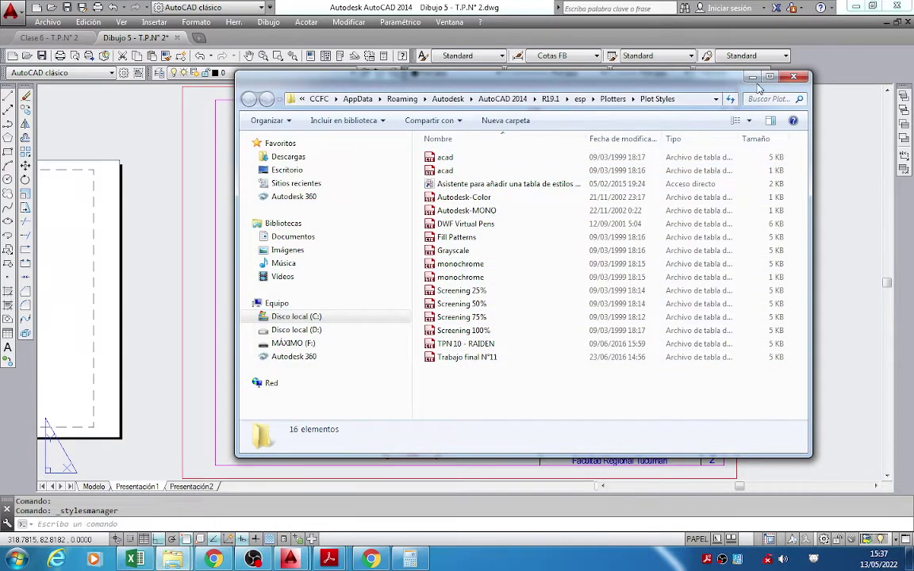
pyautogui.click(793, 77)
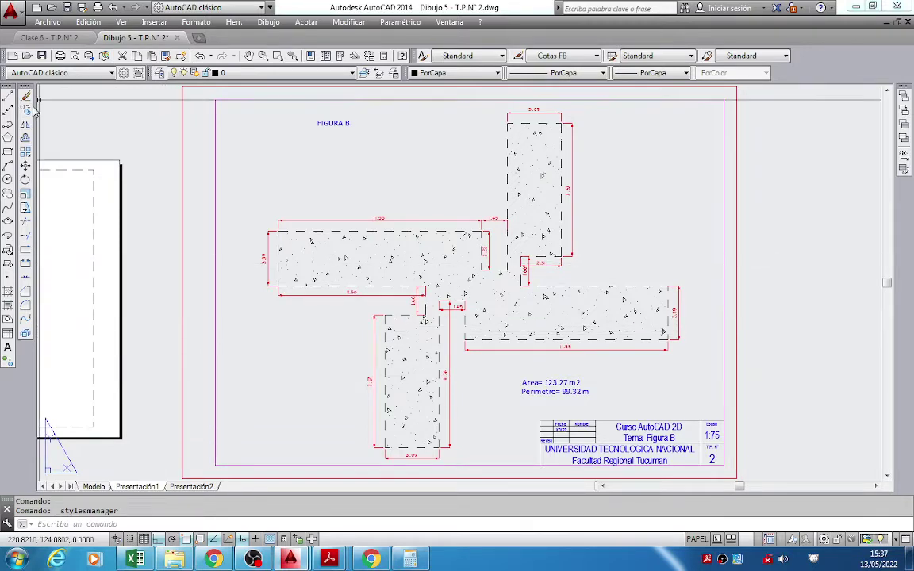
# Choose monochrome.ctb as the plot style table in the Trazar dialog, then view the PDF notes.
pyautogui.click(11, 10)
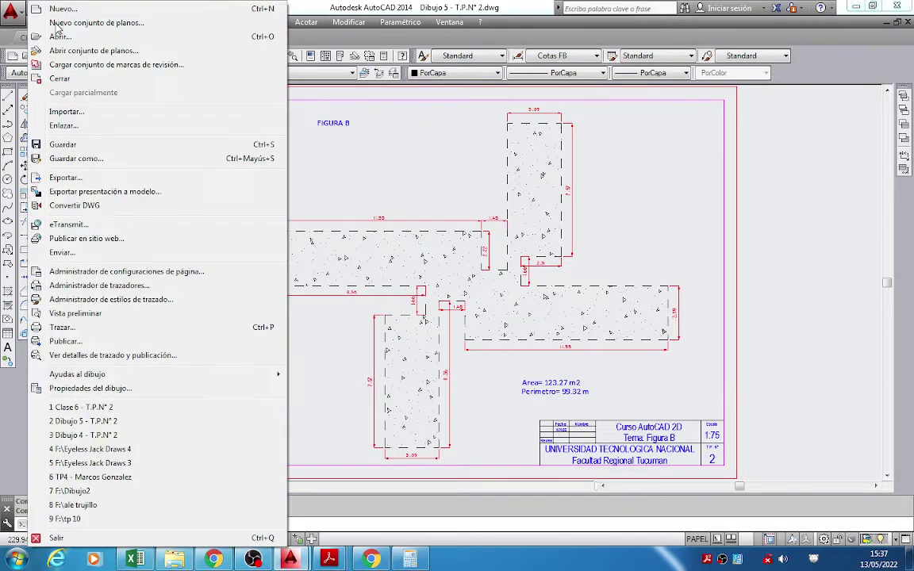
pyautogui.click(96, 328)
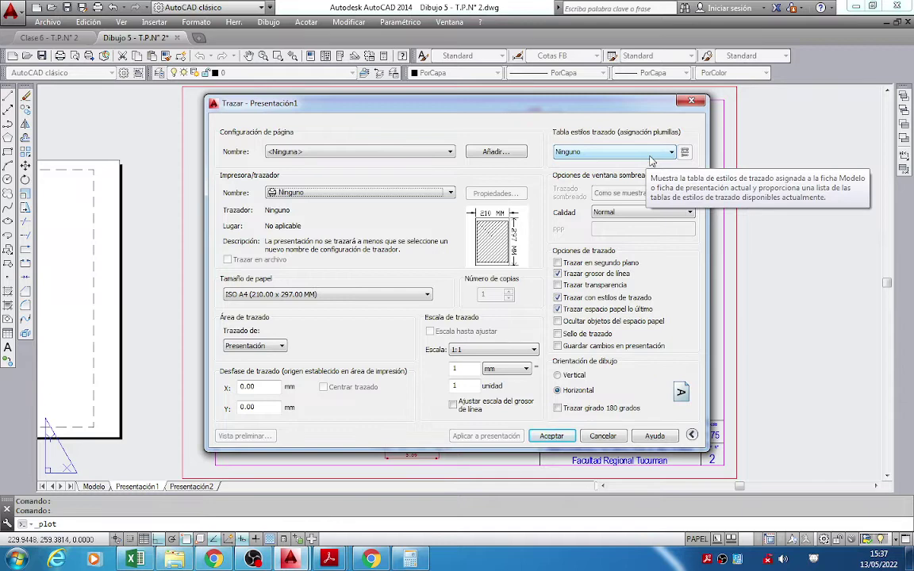
pyautogui.click(650, 155)
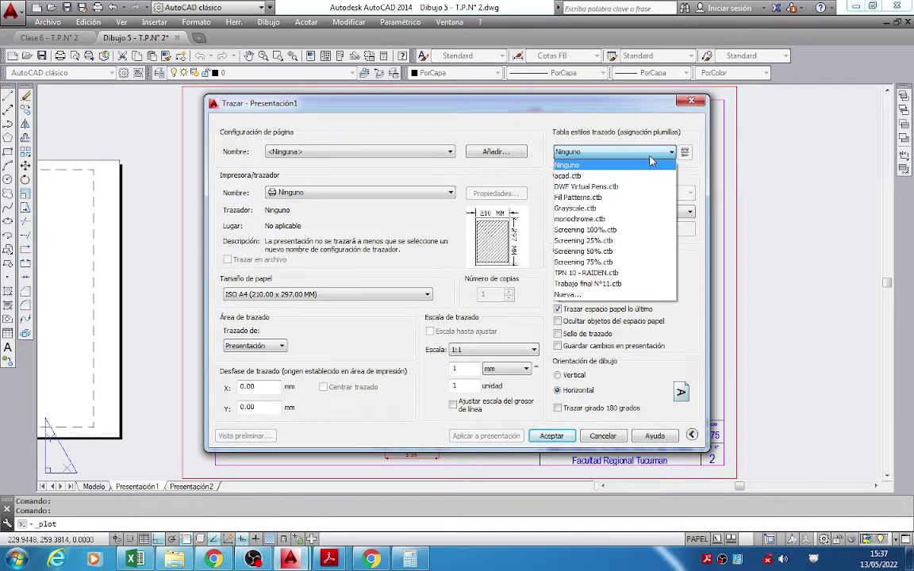
pyautogui.click(603, 219)
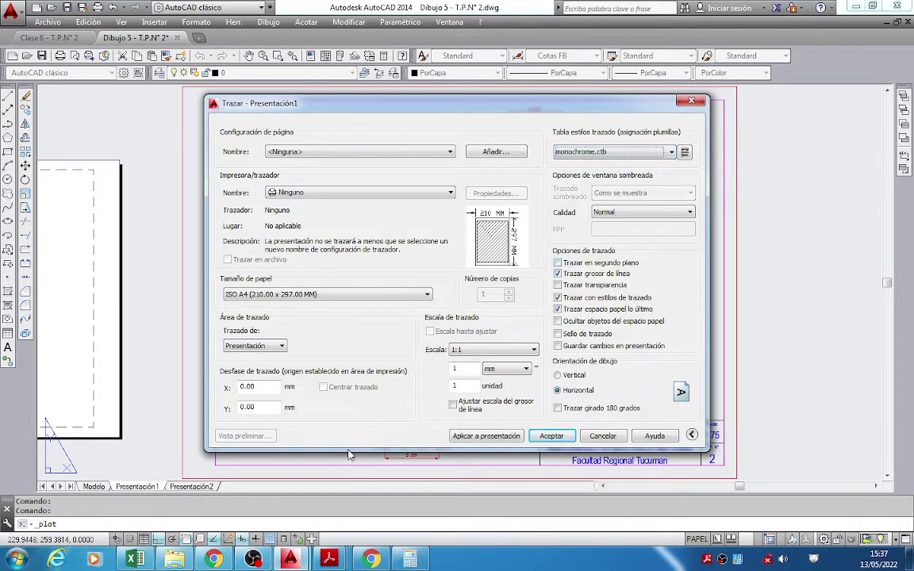
pyautogui.moveTo(329, 558)
pyautogui.click(250, 446)
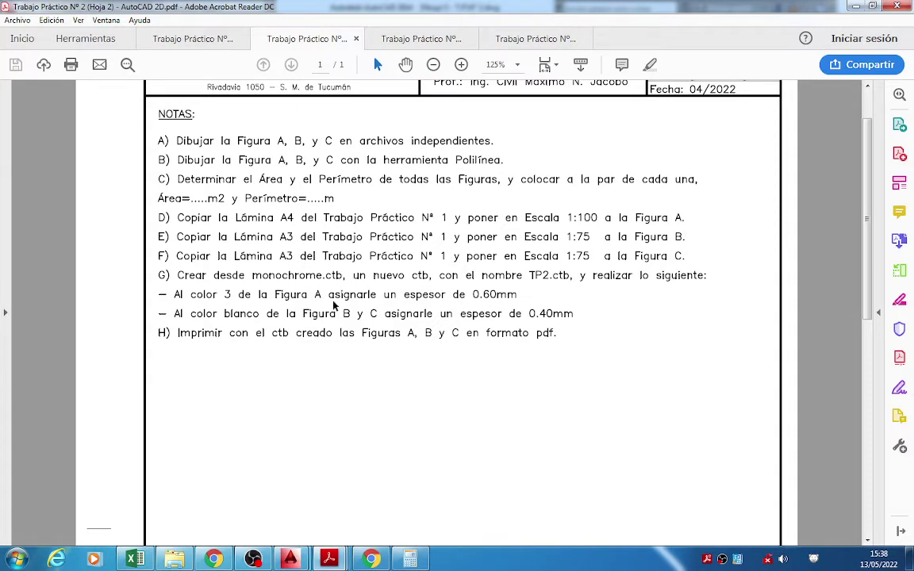
# Edit monochrome.ctb from the plot dialog and enter TP2 as its Save As name.
pyautogui.moveTo(290, 559)
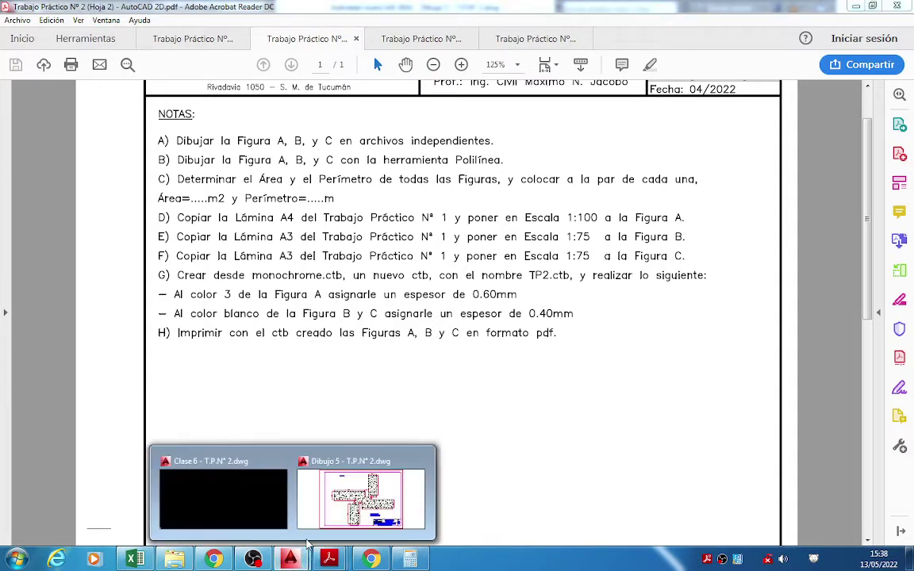
pyautogui.click(362, 498)
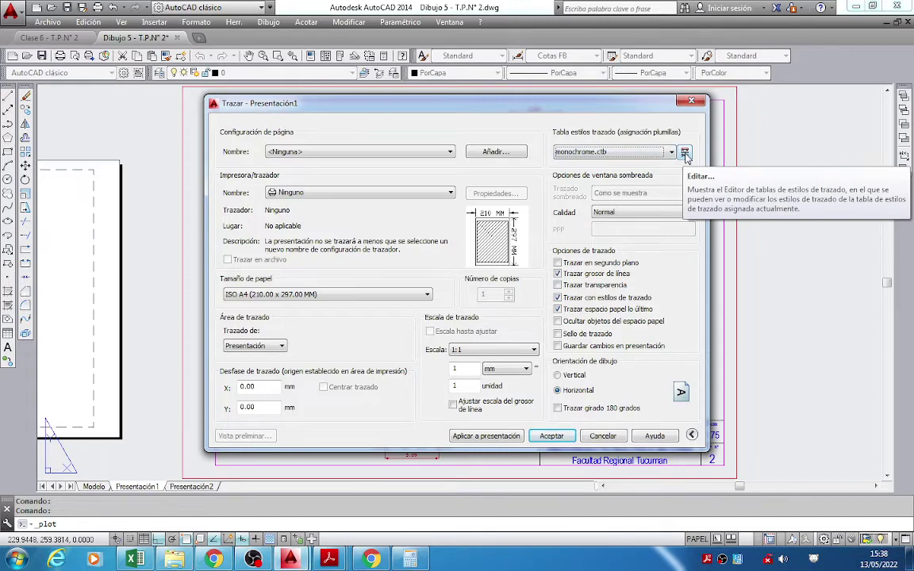
pyautogui.click(685, 154)
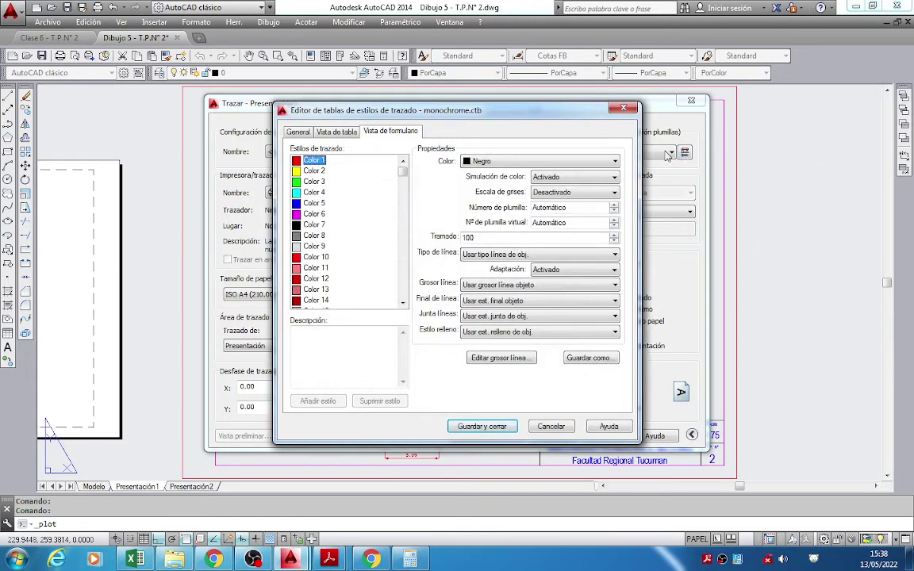
pyautogui.click(583, 359)
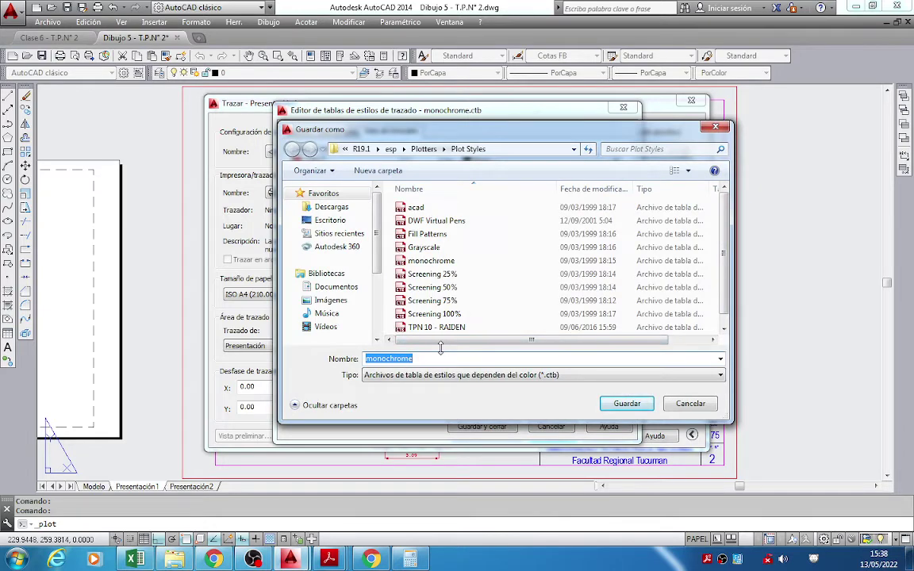
pyautogui.write('TP2')
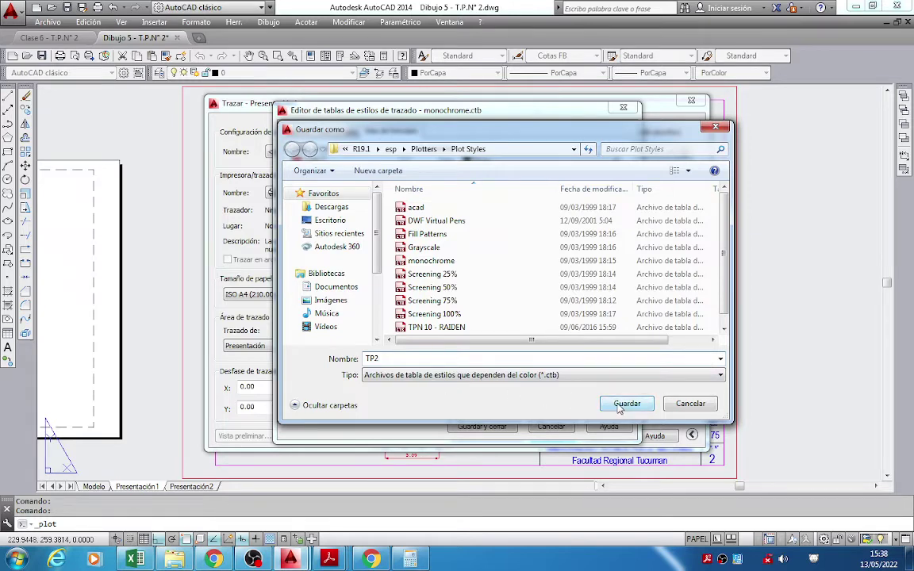
pyautogui.moveTo(329, 559)
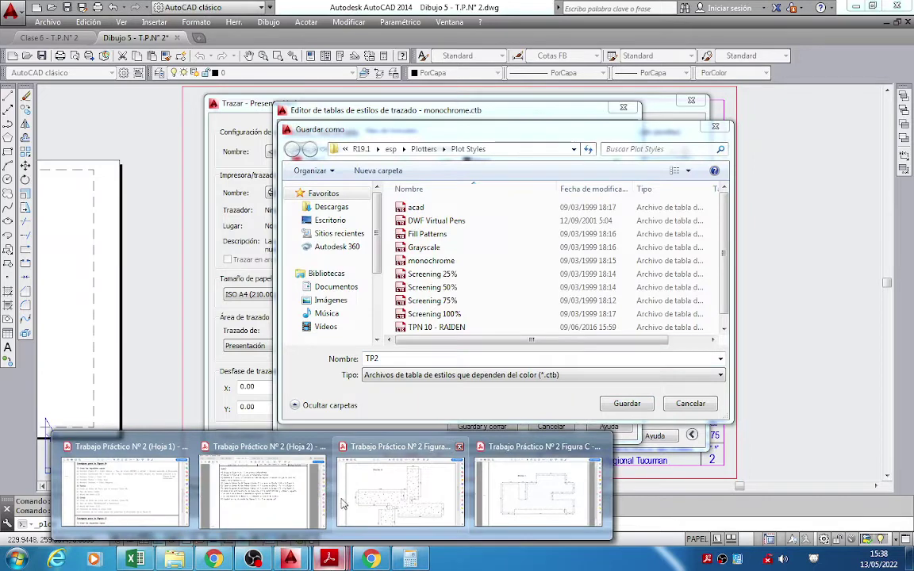
pyautogui.click(372, 476)
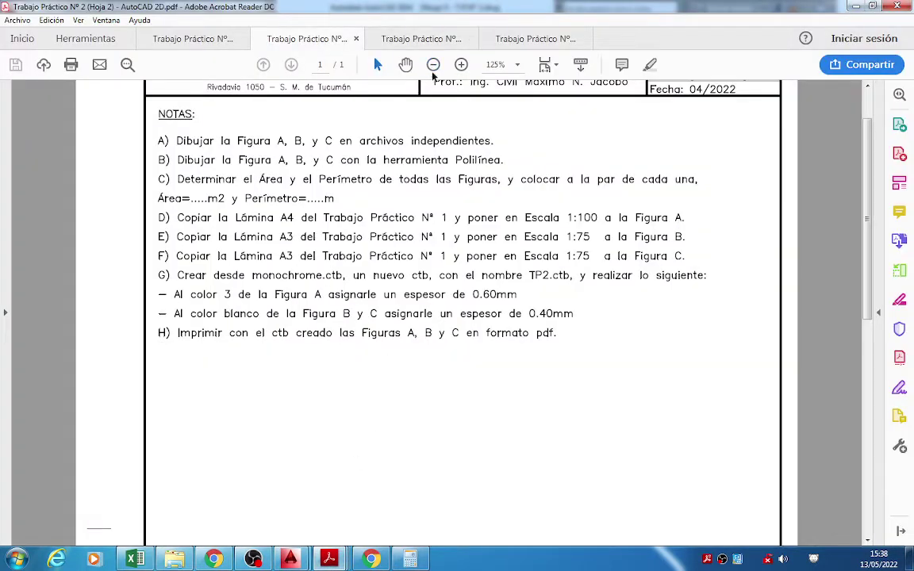
pyautogui.click(461, 64)
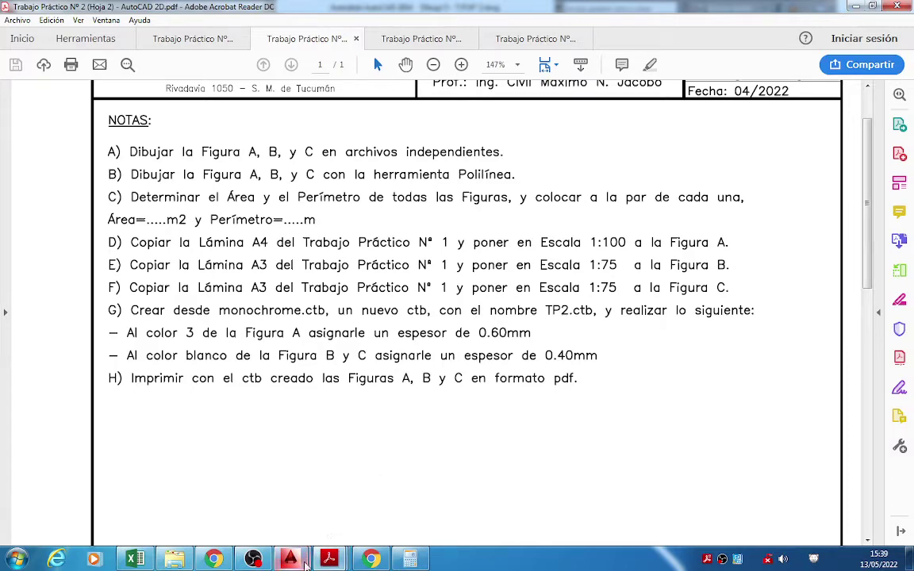
pyautogui.click(291, 560)
pyautogui.click(361, 496)
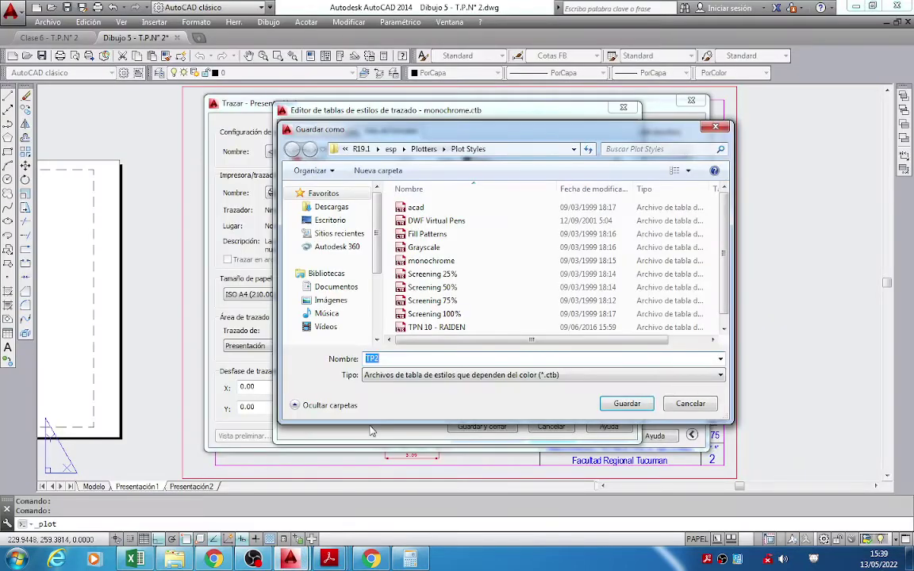
# Save the copy as TP2.ctb and make the plot style editor taller and wider.
pyautogui.click(398, 357)
pyautogui.click(627, 404)
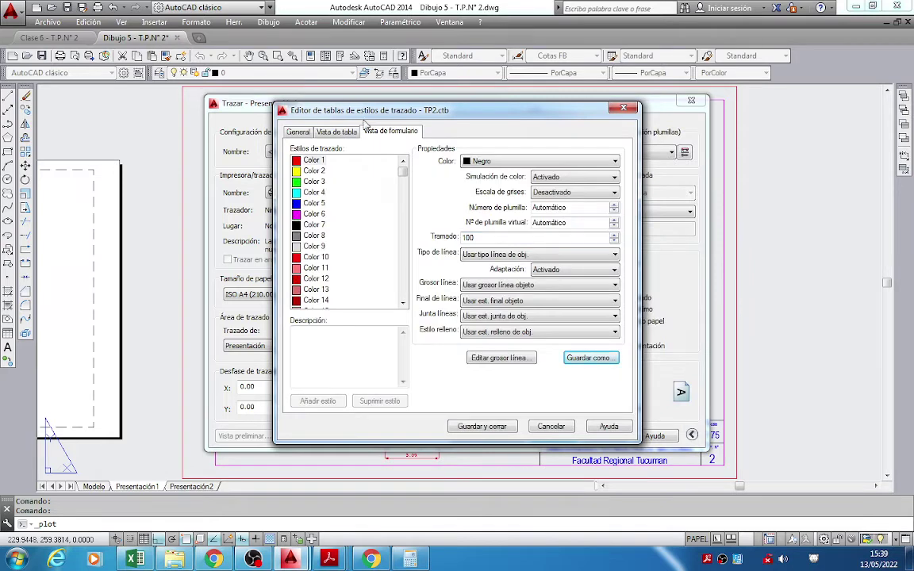
pyautogui.moveTo(456, 101); pyautogui.dragTo(458, 44)
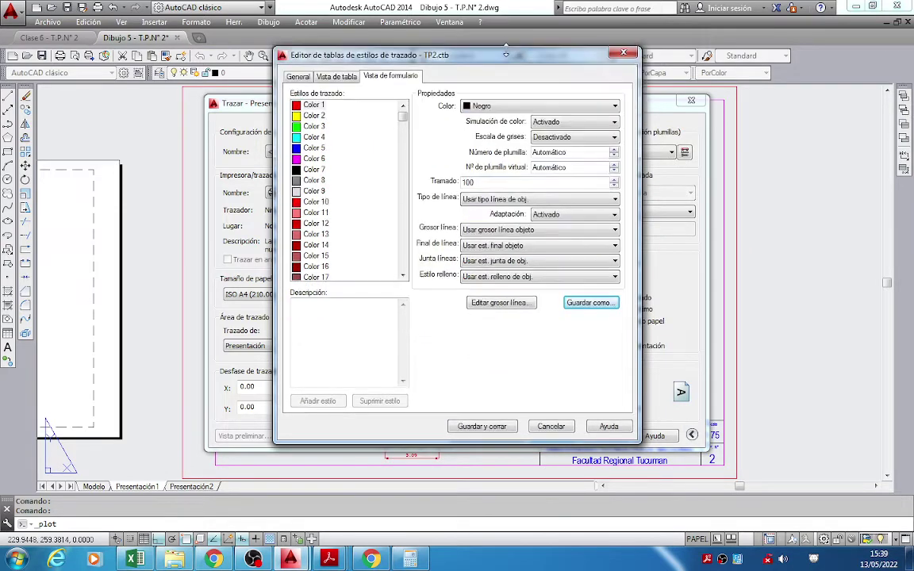
pyautogui.moveTo(637, 248); pyautogui.dragTo(761, 249)
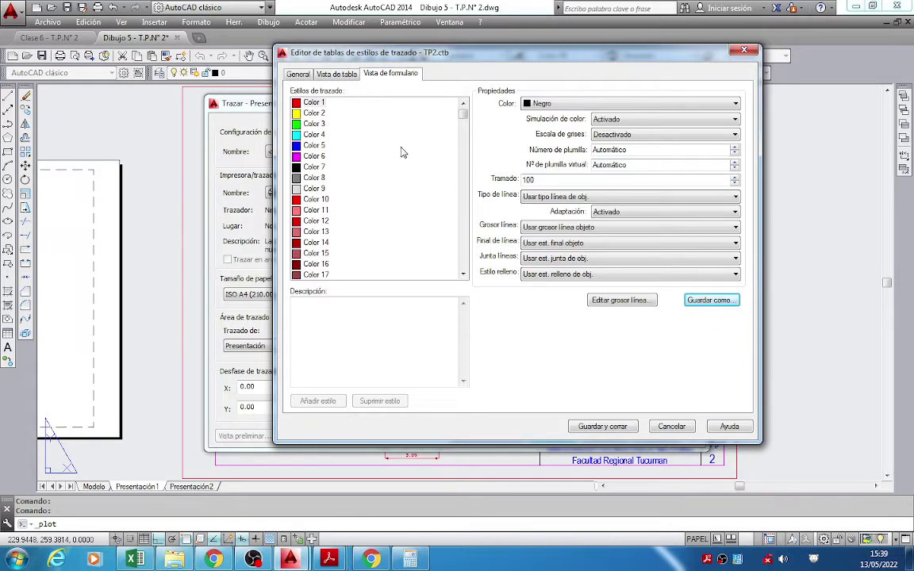
pyautogui.click(320, 554)
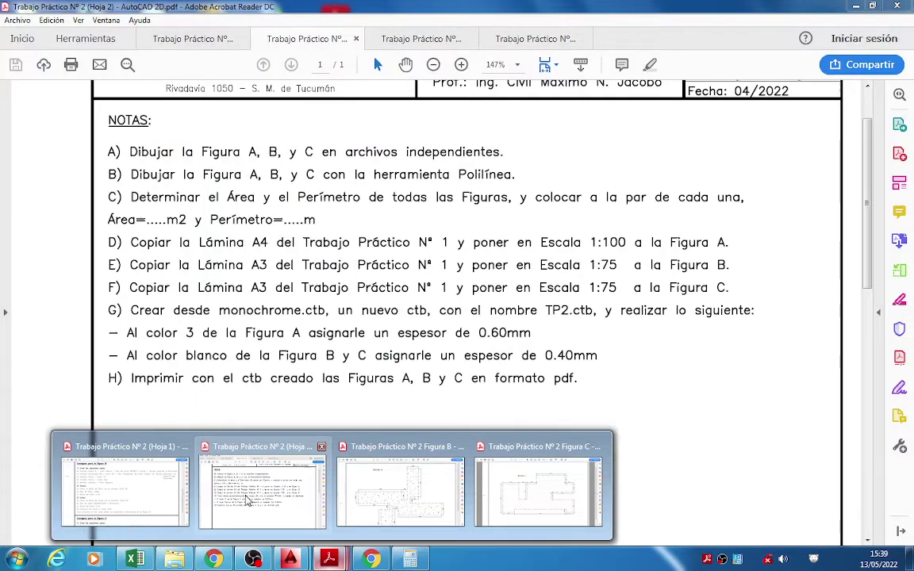
pyautogui.click(238, 476)
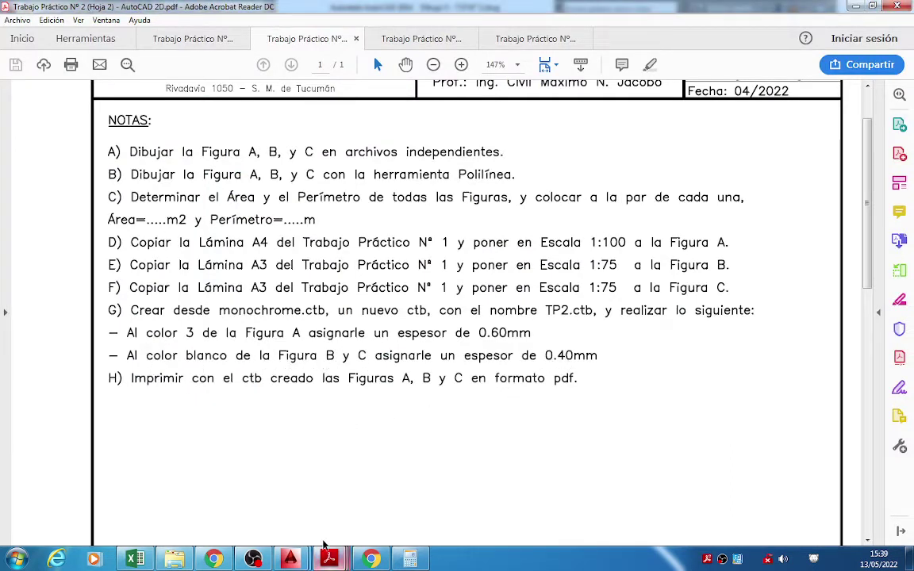
pyautogui.moveTo(298, 561)
pyautogui.click(347, 532)
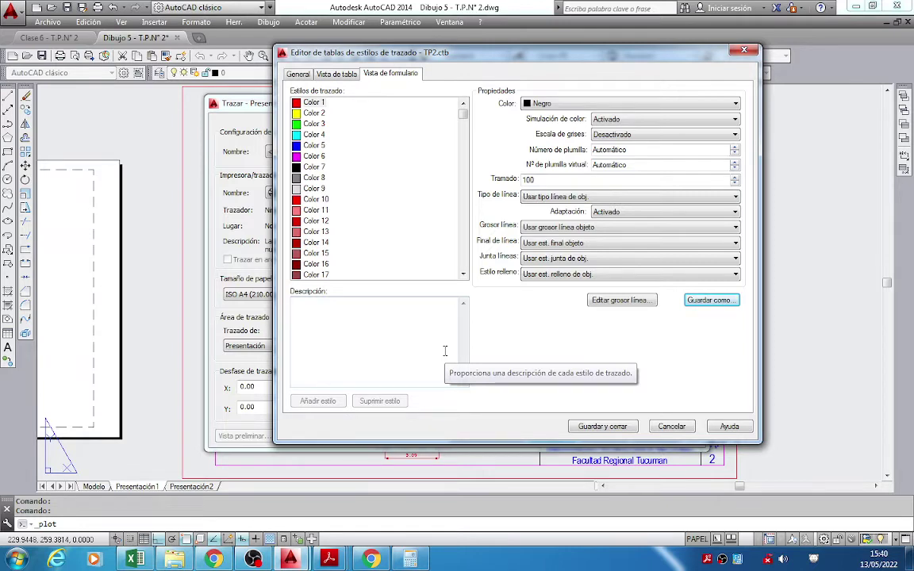
# Set Color 7's lineweight to 0.4000 mm, consult the PDF notes, then save and close TP2.ctb.
pyautogui.click(314, 168)
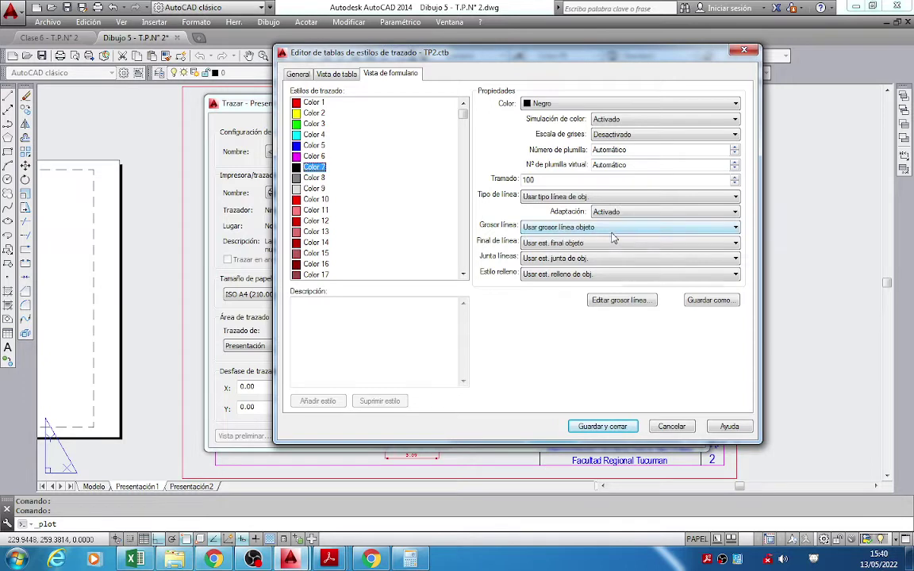
pyautogui.click(658, 230)
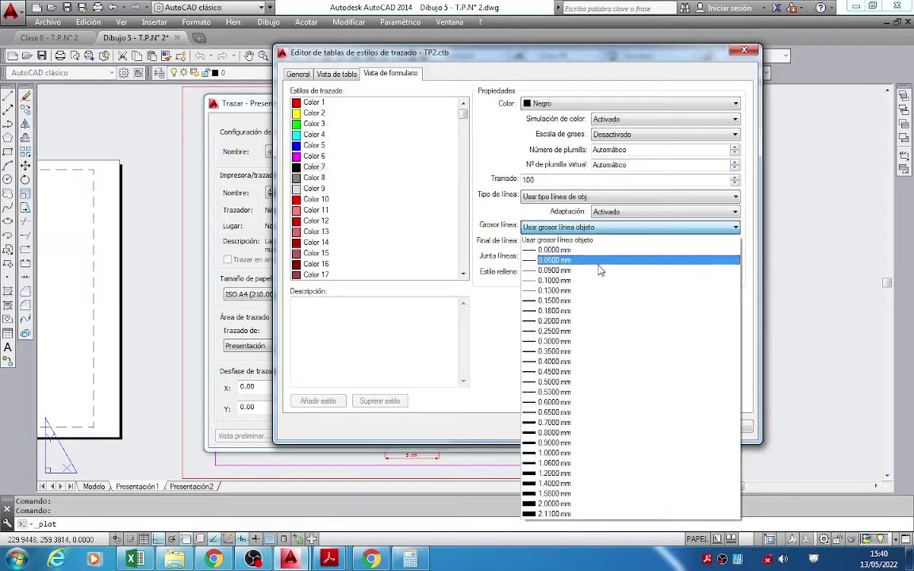
pyautogui.click(581, 361)
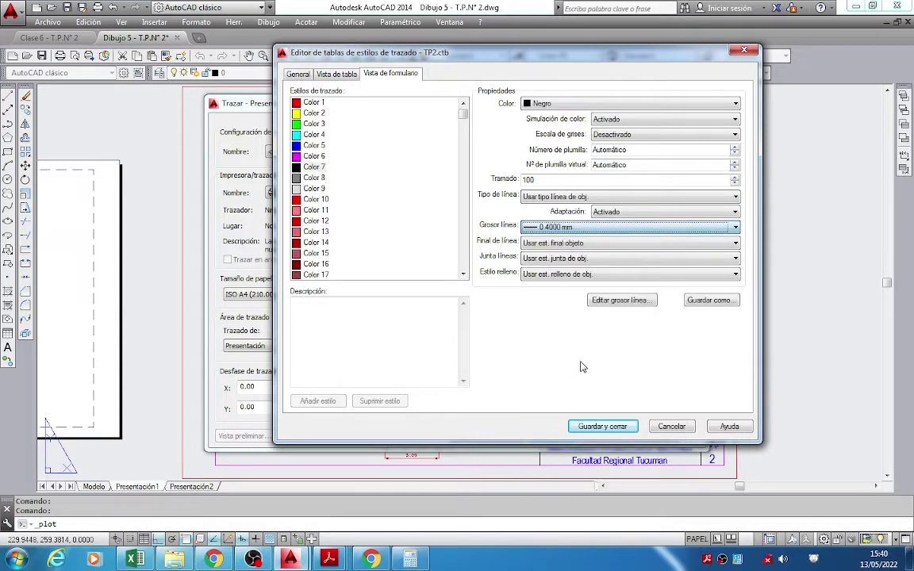
pyautogui.moveTo(294, 560)
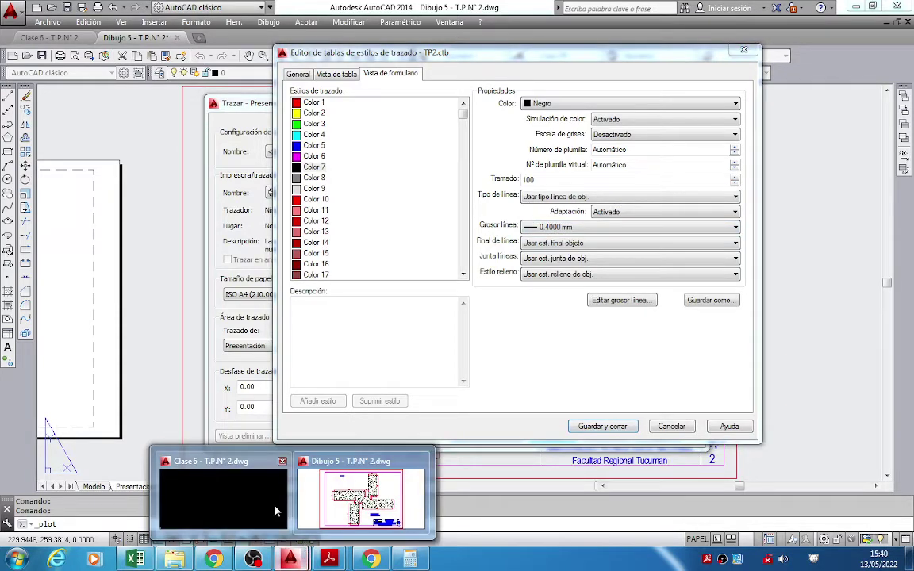
pyautogui.moveTo(330, 560)
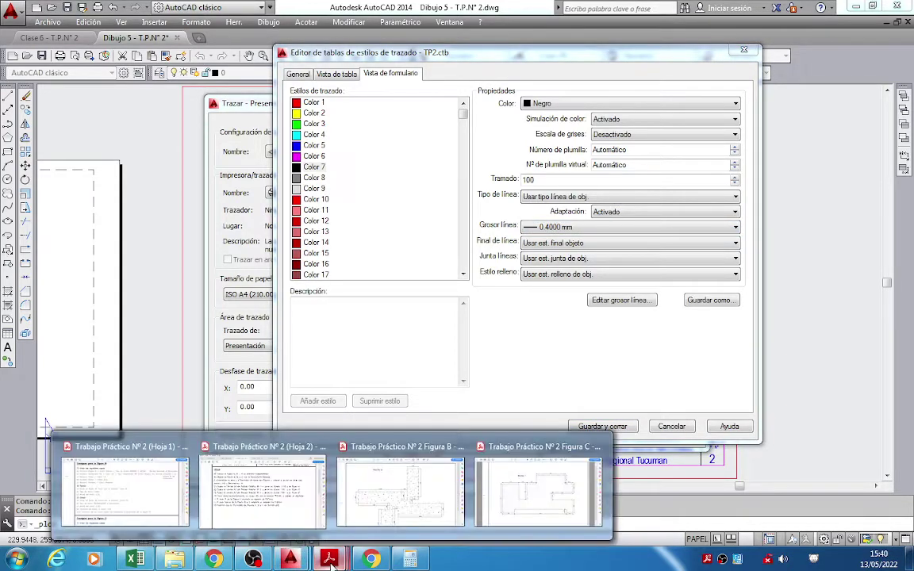
pyautogui.click(271, 516)
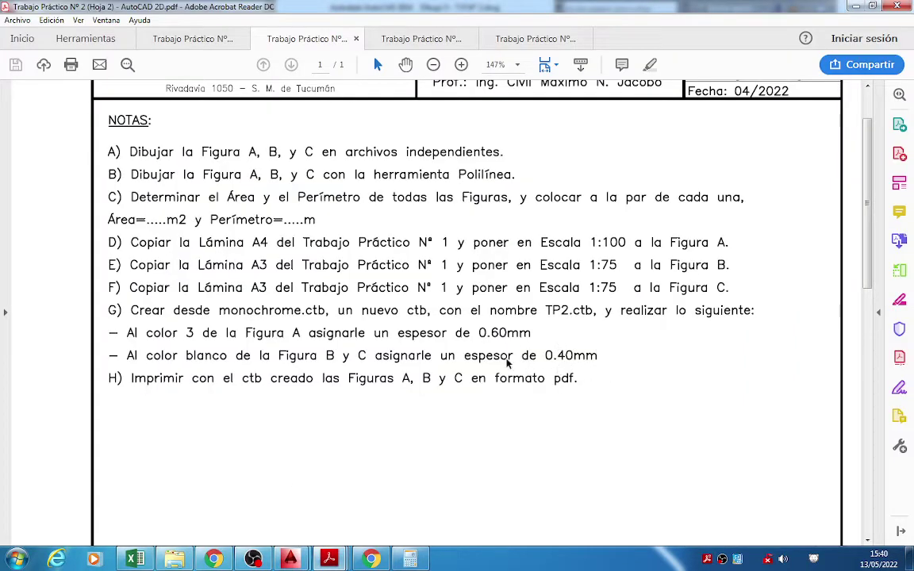
pyautogui.moveTo(290, 560)
pyautogui.click(351, 502)
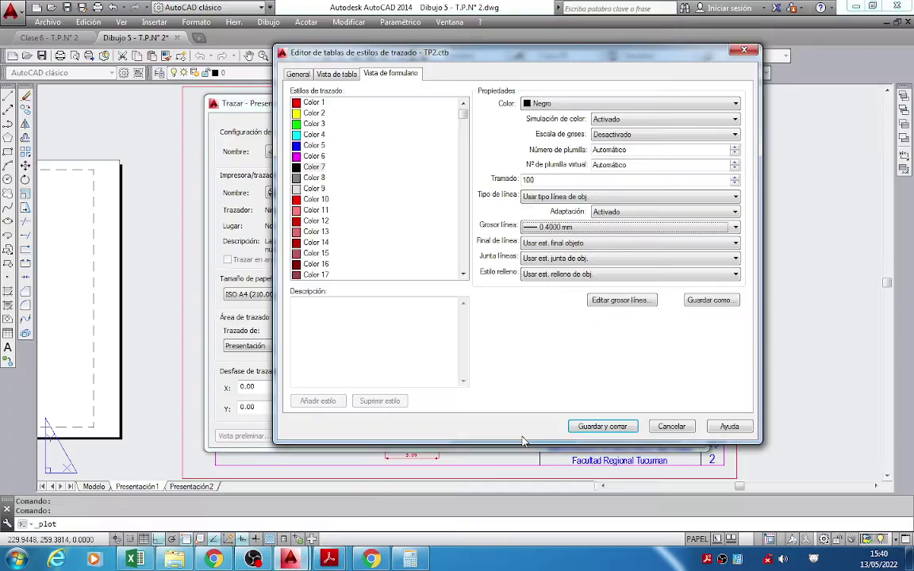
pyautogui.click(602, 427)
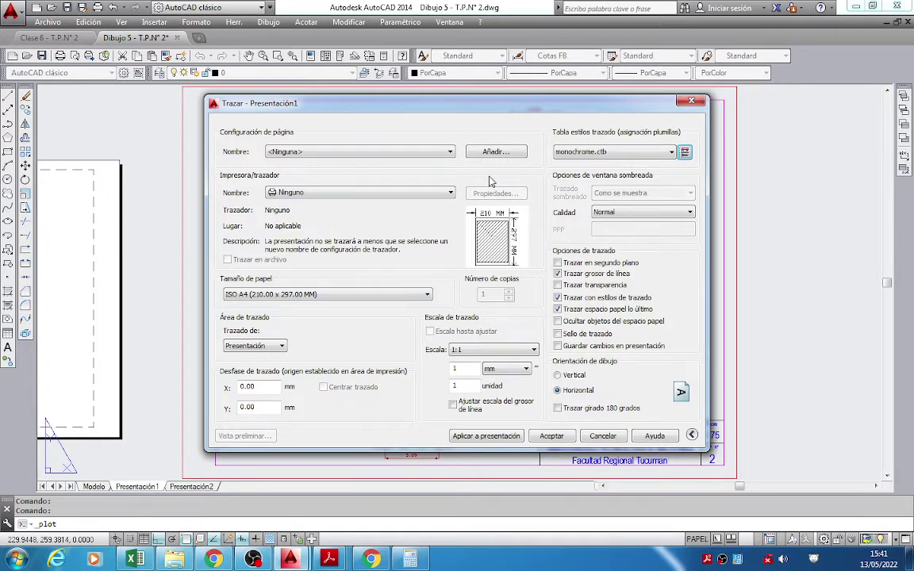
# In the Trazar dialog, choose TP2.ctb as the plot style table and DWG To PDF.pc3 as the printer.
pyautogui.click(634, 154)
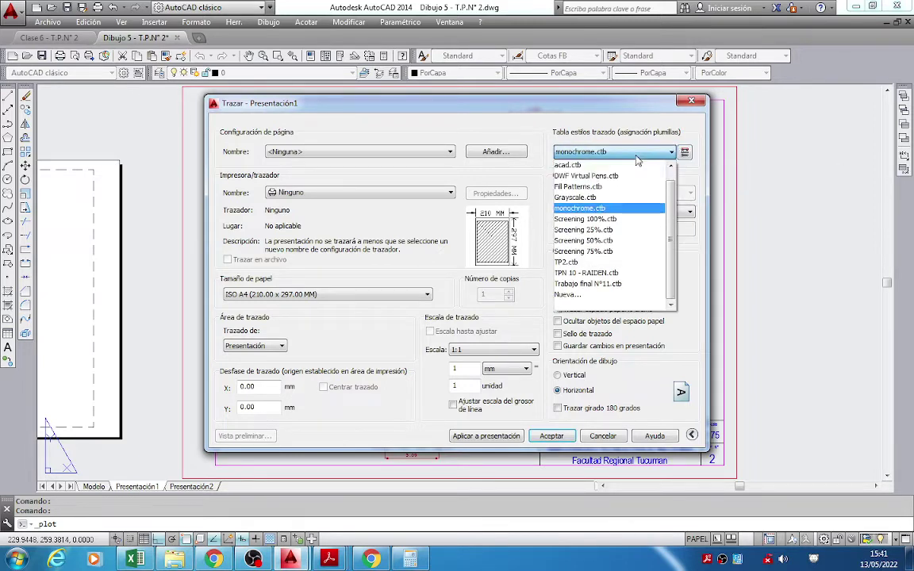
pyautogui.click(583, 262)
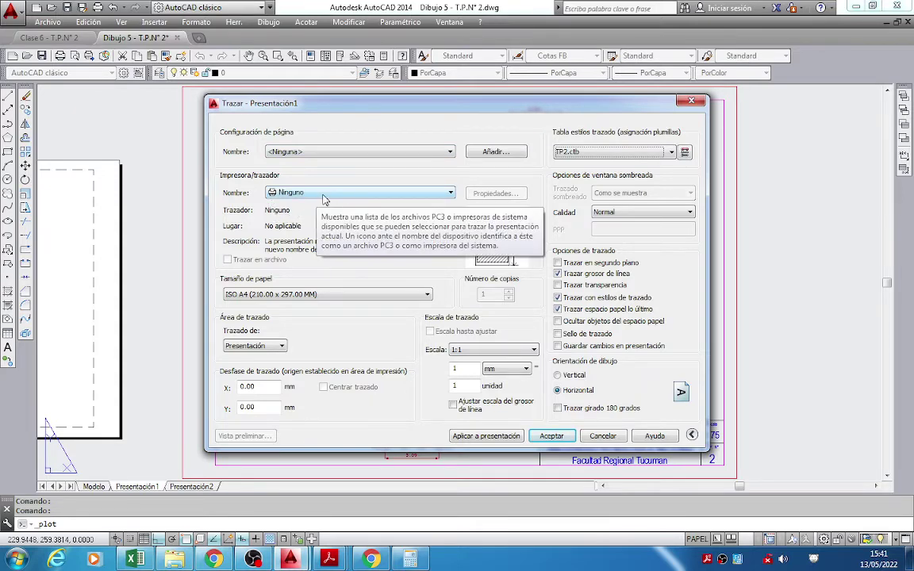
pyautogui.click(353, 195)
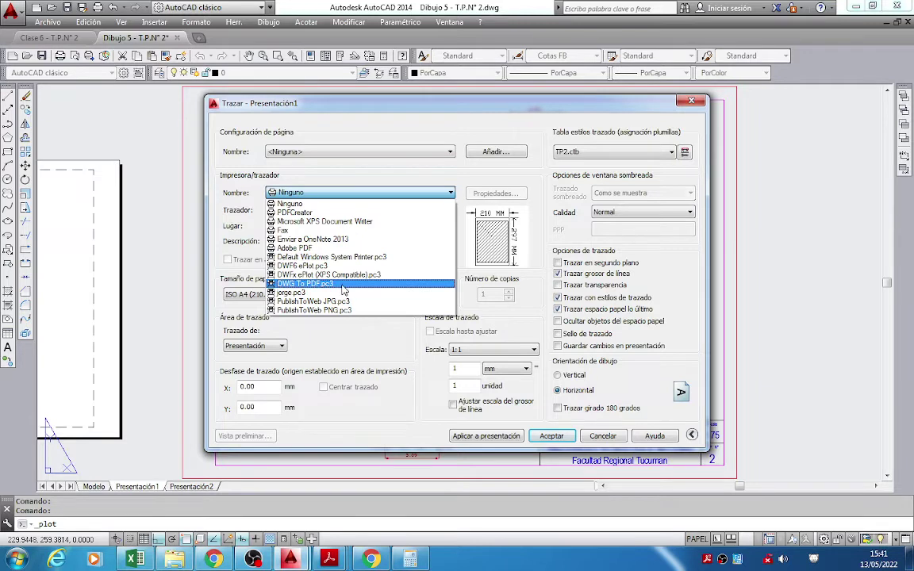
pyautogui.click(344, 284)
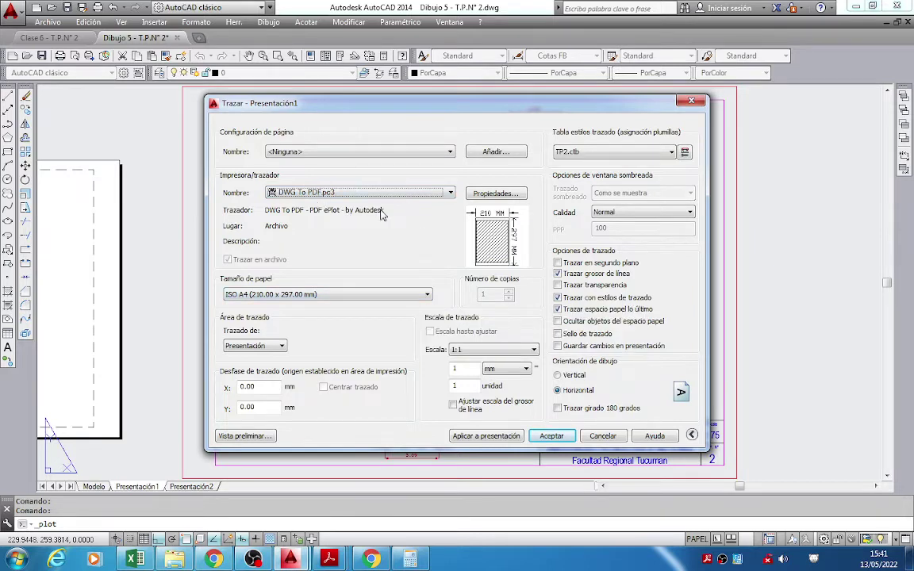
pyautogui.click(450, 193)
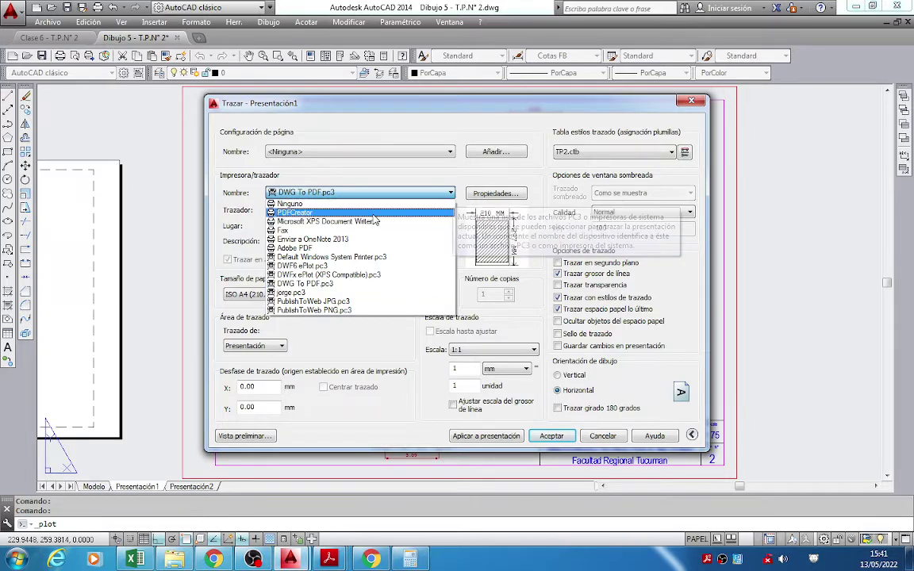
pyautogui.click(426, 195)
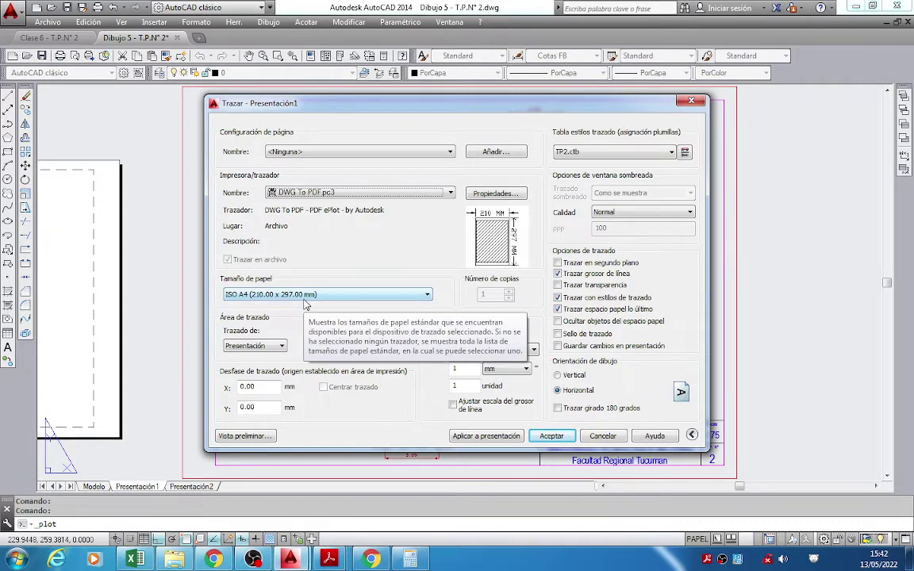
# Change the paper size to ISO full bleed A3 (420.00 x 297.00 mm).
pyautogui.click(428, 298)
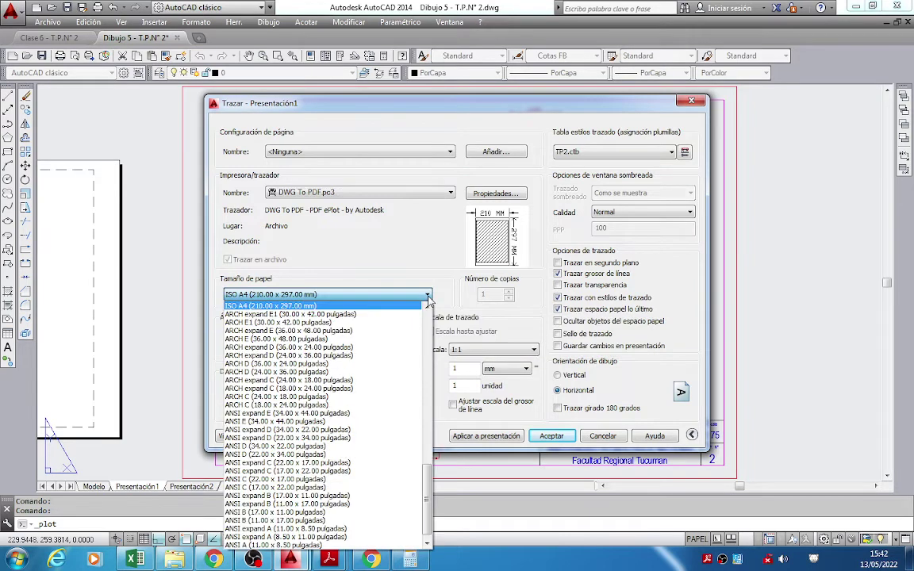
pyautogui.moveTo(427, 475); pyautogui.dragTo(435, 321)
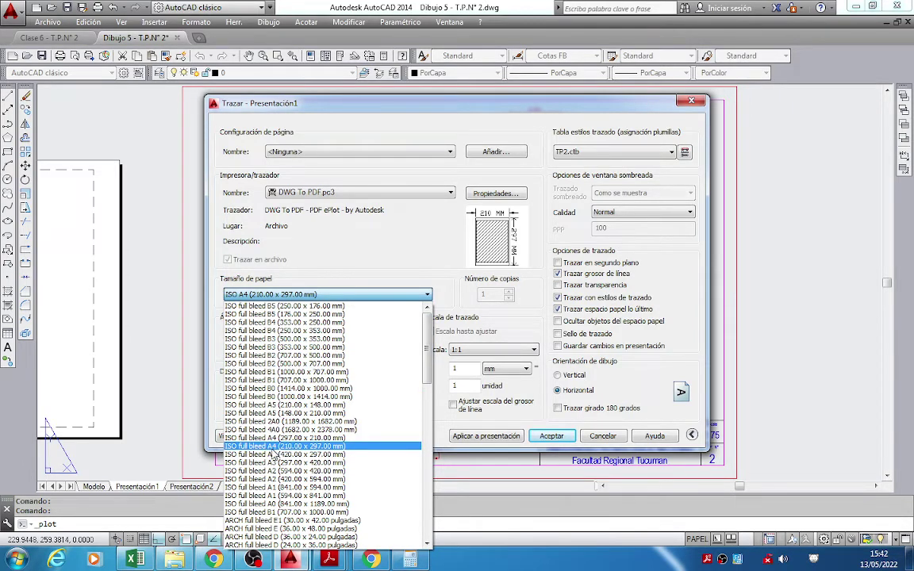
pyautogui.click(346, 447)
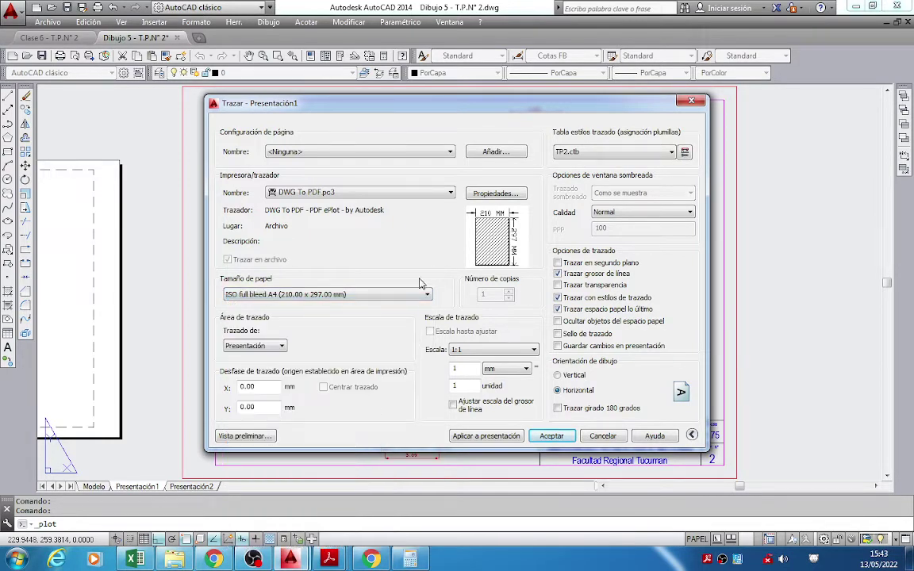
pyautogui.click(385, 294)
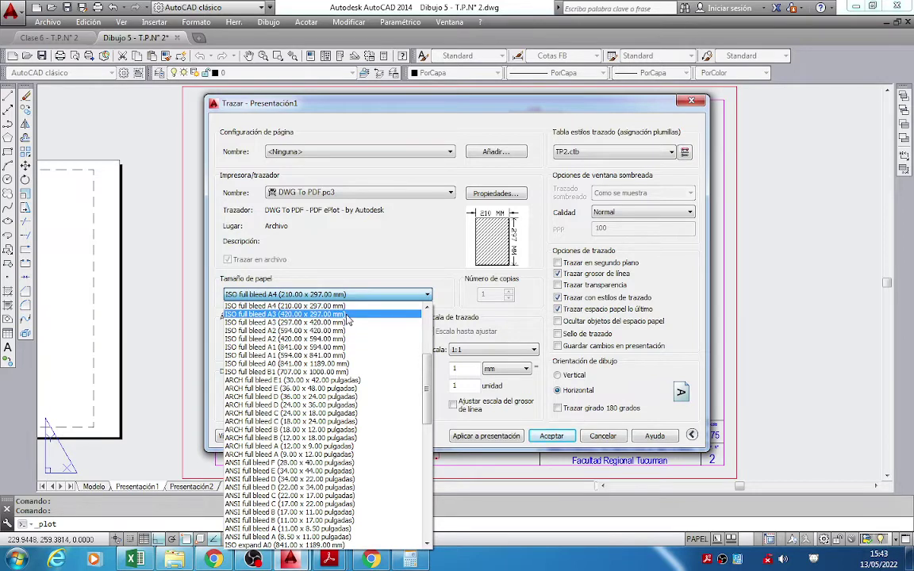
pyautogui.click(347, 315)
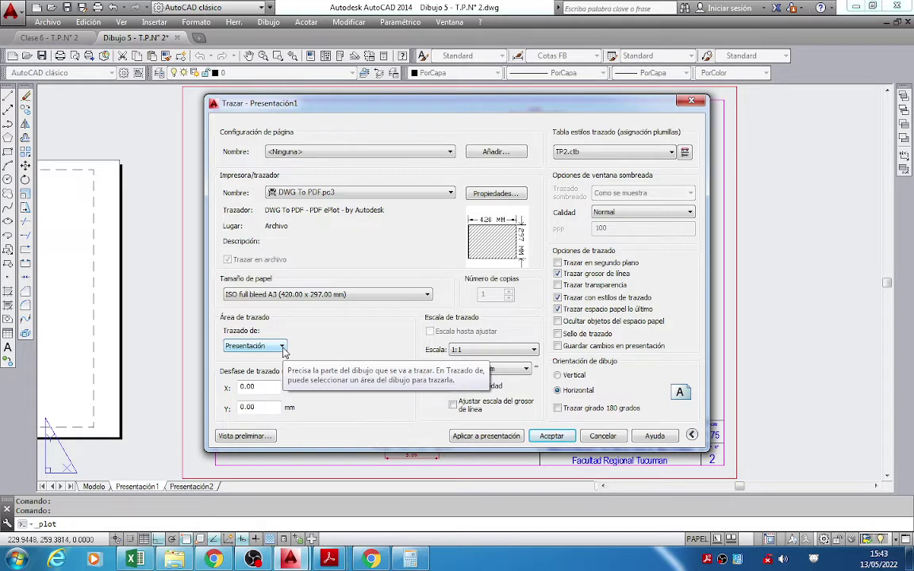
# Plot a Ventana window from the sheet's top-left to bottom-right corner, with Centrar trazado on.
pyautogui.click(262, 346)
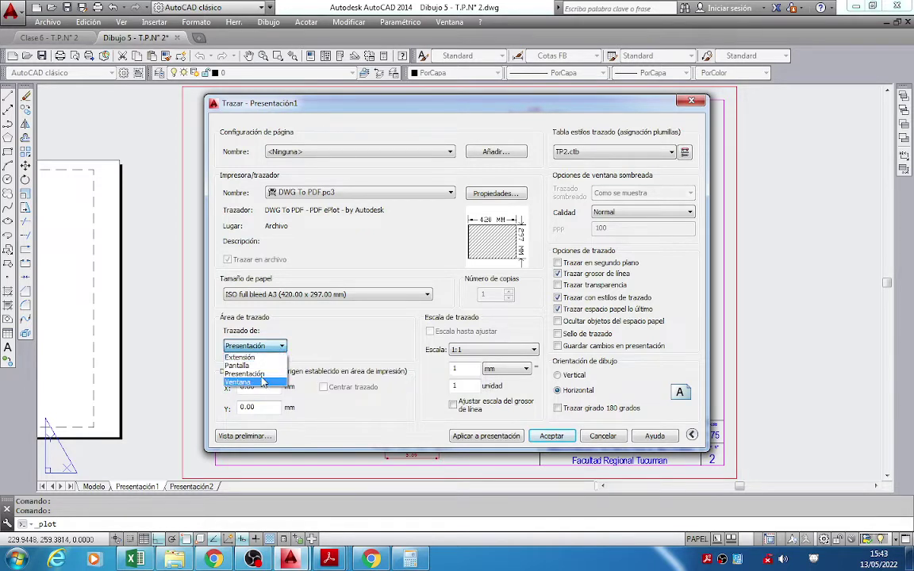
pyautogui.click(318, 305)
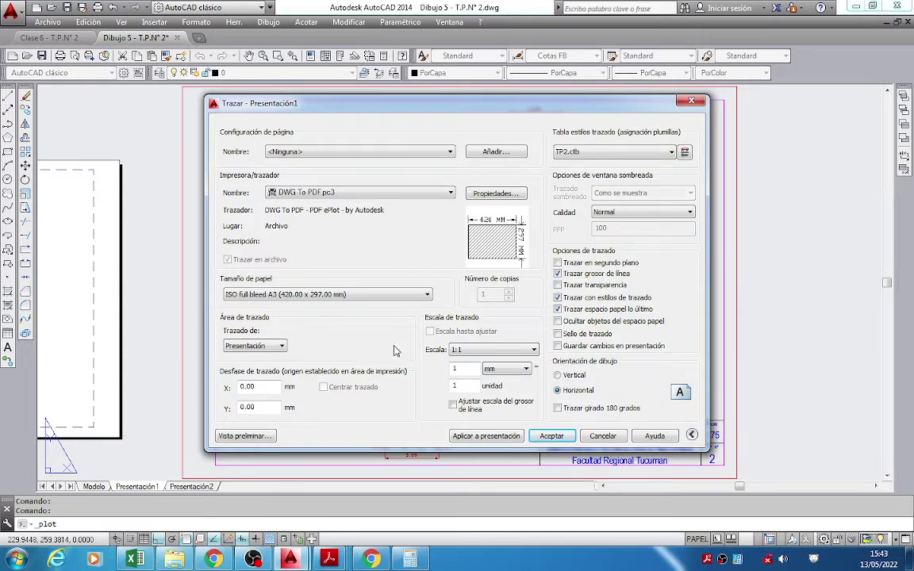
pyautogui.click(281, 347)
pyautogui.click(239, 386)
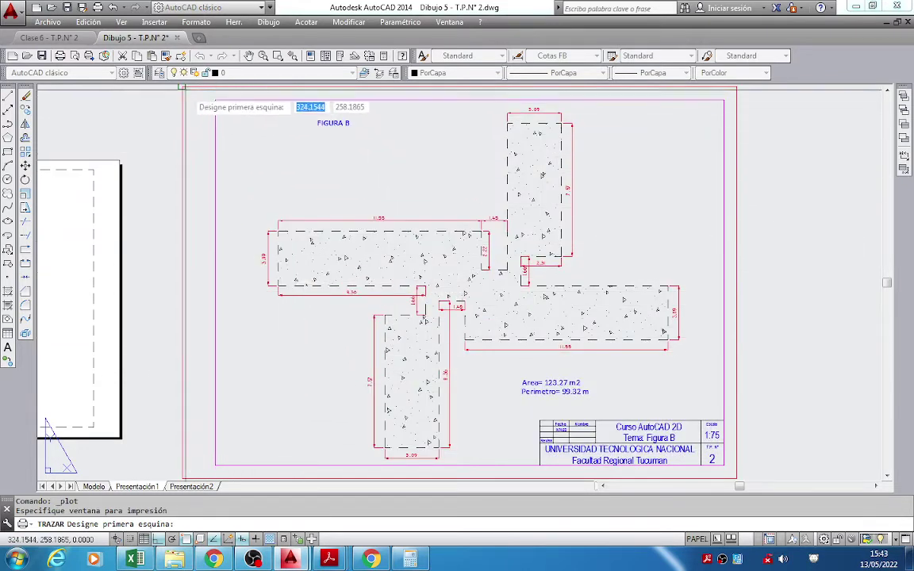
pyautogui.click(181, 86)
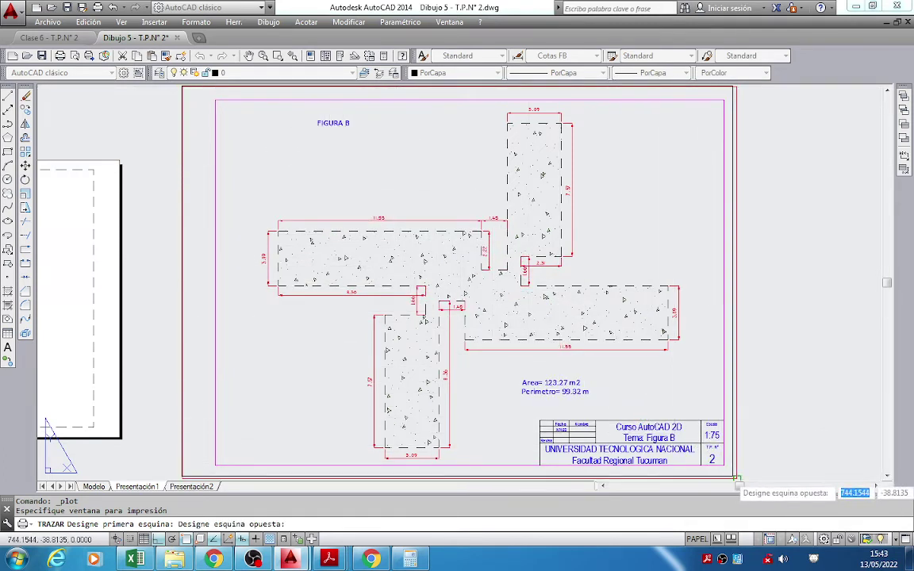
pyautogui.click(737, 479)
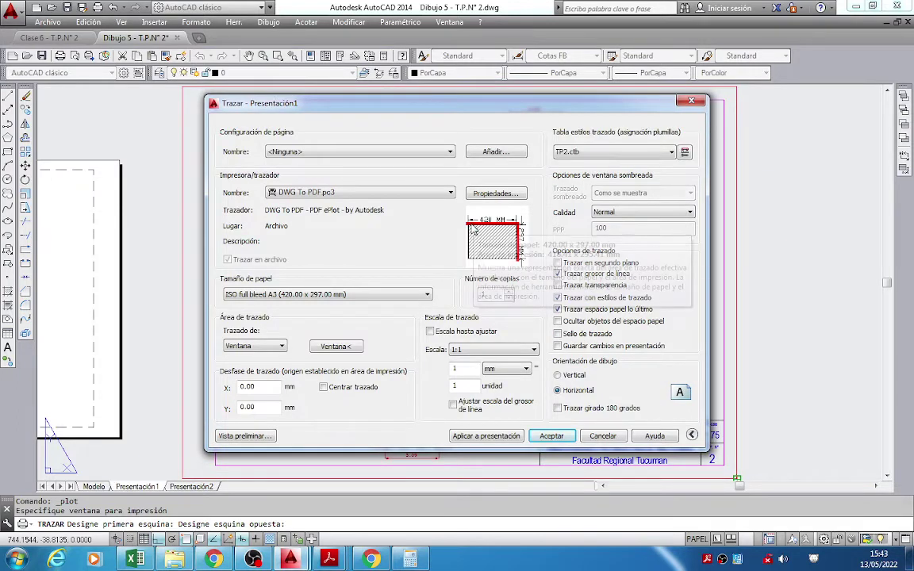
pyautogui.moveTo(521, 229)
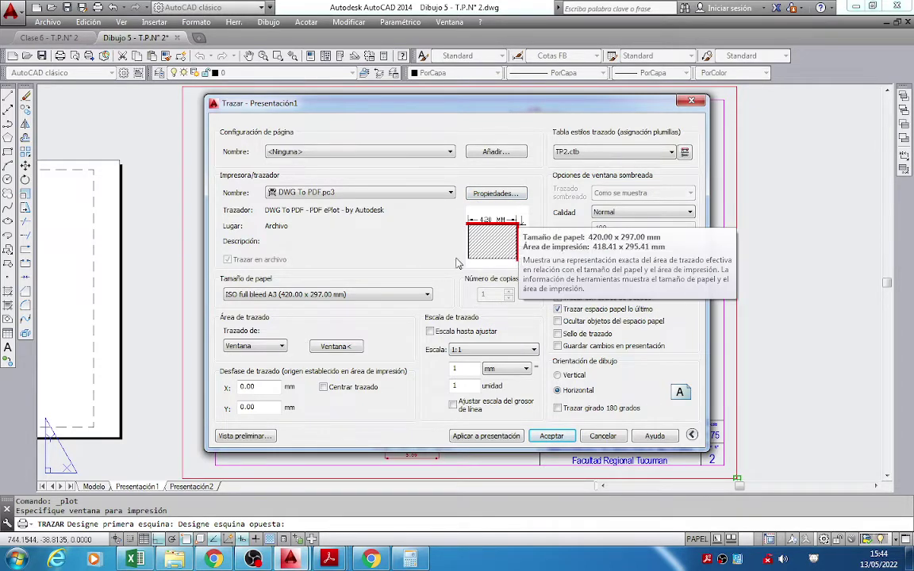
pyautogui.click(323, 387)
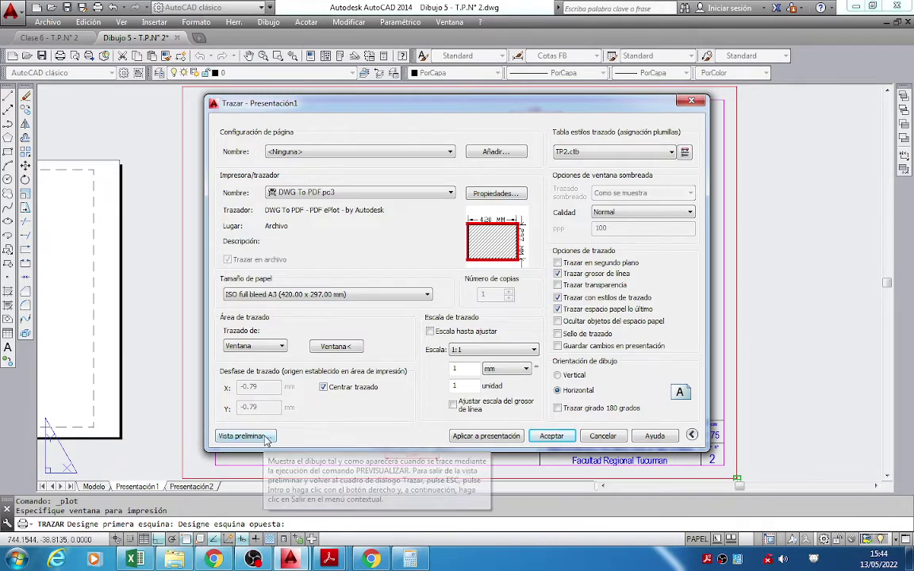
# Open Vista preliminar and zoom around the Figura B dimensions, area labels and 1:75 title block.
pyautogui.click(246, 437)
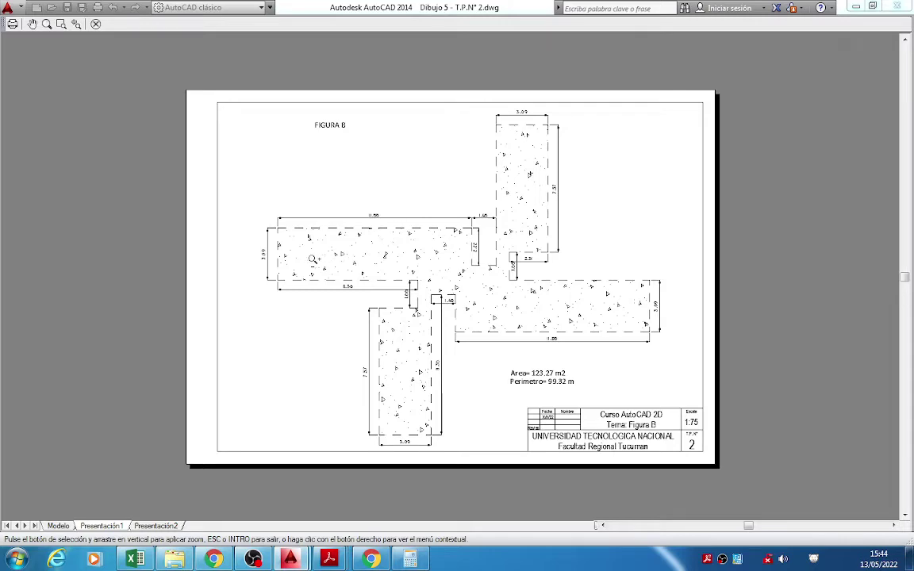
pyautogui.scroll(4, 287, 258)
pyautogui.scroll(5, 249, 248)
pyautogui.scroll(-9, 250, 248)
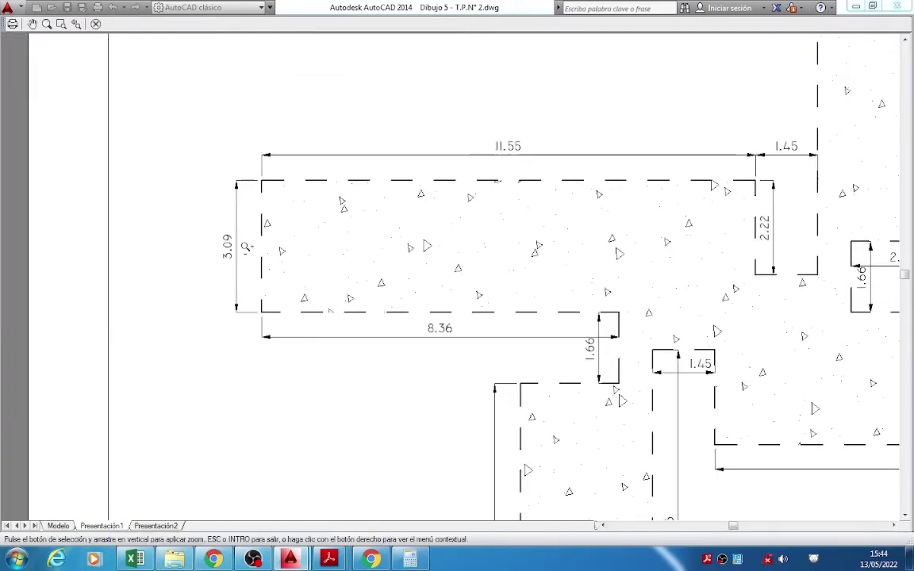
pyautogui.scroll(2, 556, 429)
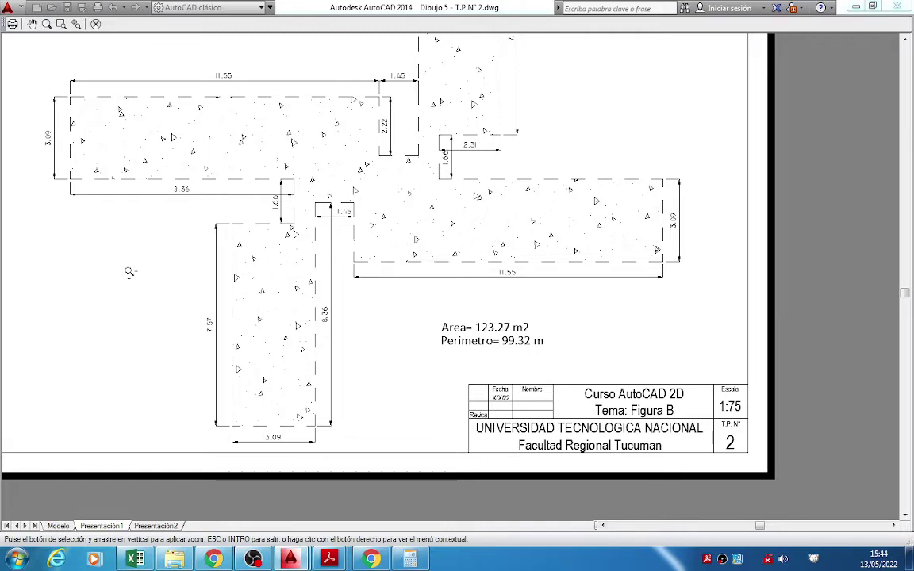
pyautogui.scroll(-4, 132, 272)
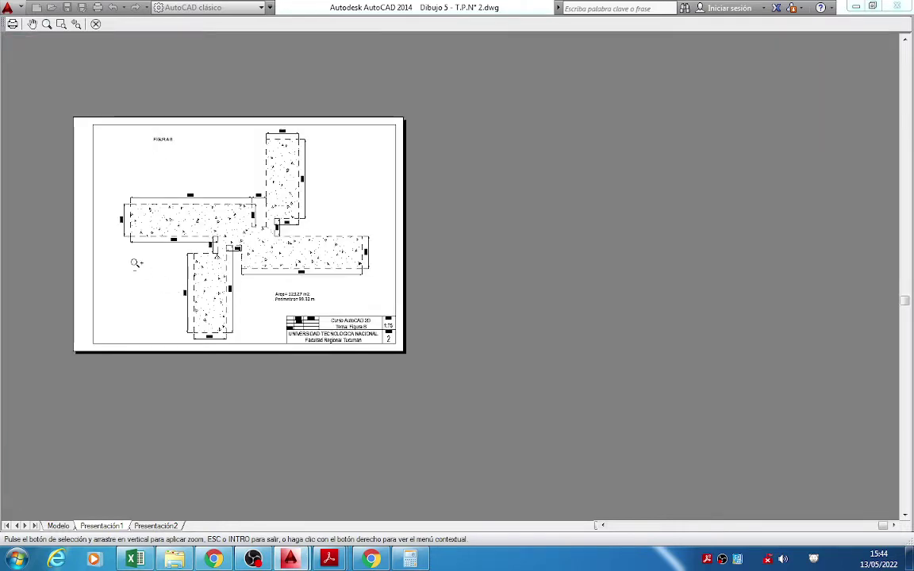
pyautogui.scroll(10, 129, 261)
pyautogui.scroll(-4, 127, 189)
pyautogui.scroll(9, 326, 332)
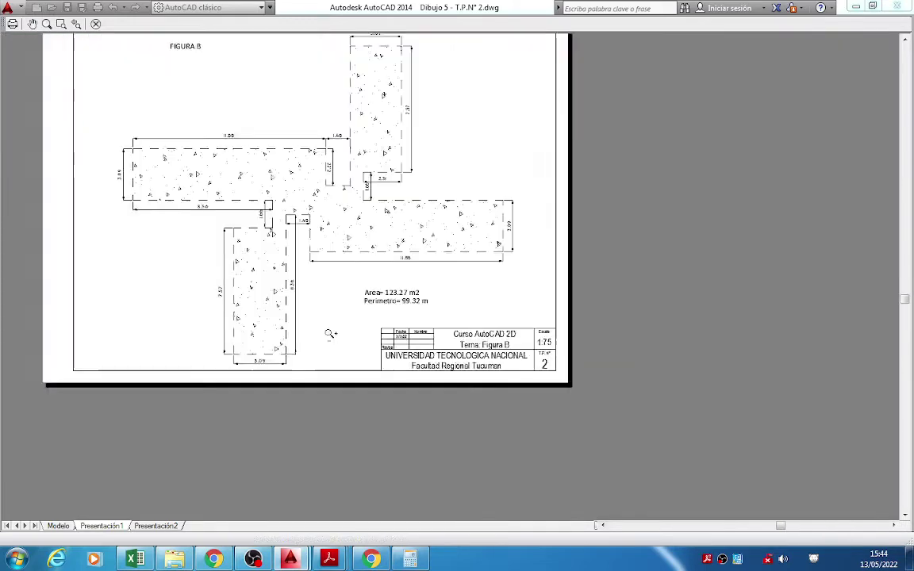
pyautogui.scroll(-4, 412, 274)
pyautogui.scroll(10, 334, 254)
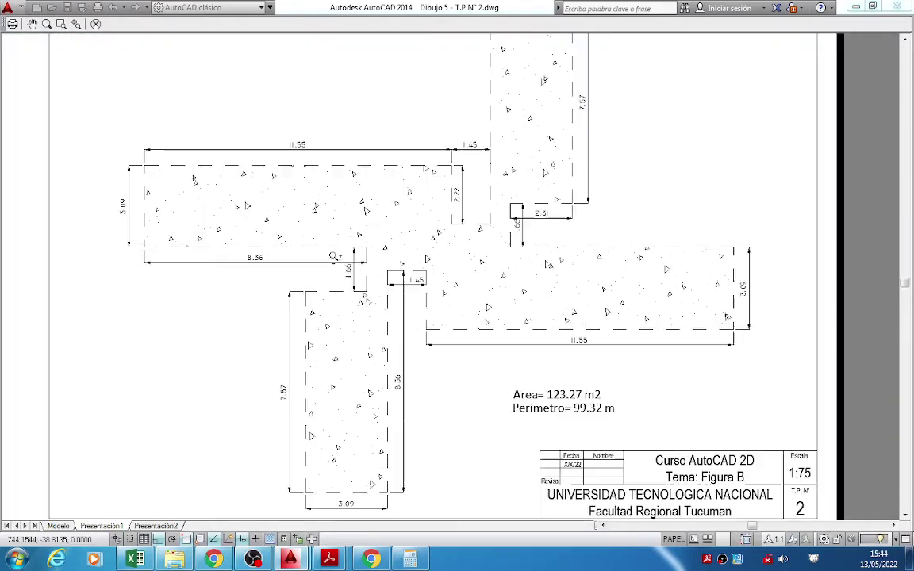
pyautogui.scroll(-1, 357, 271)
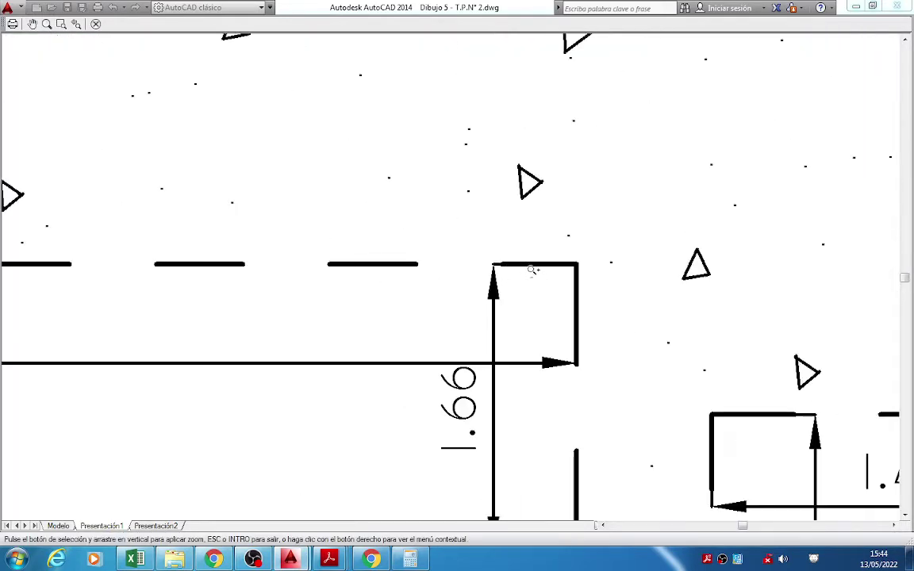
pyautogui.scroll(-5, 341, 270)
pyautogui.scroll(4, 274, 256)
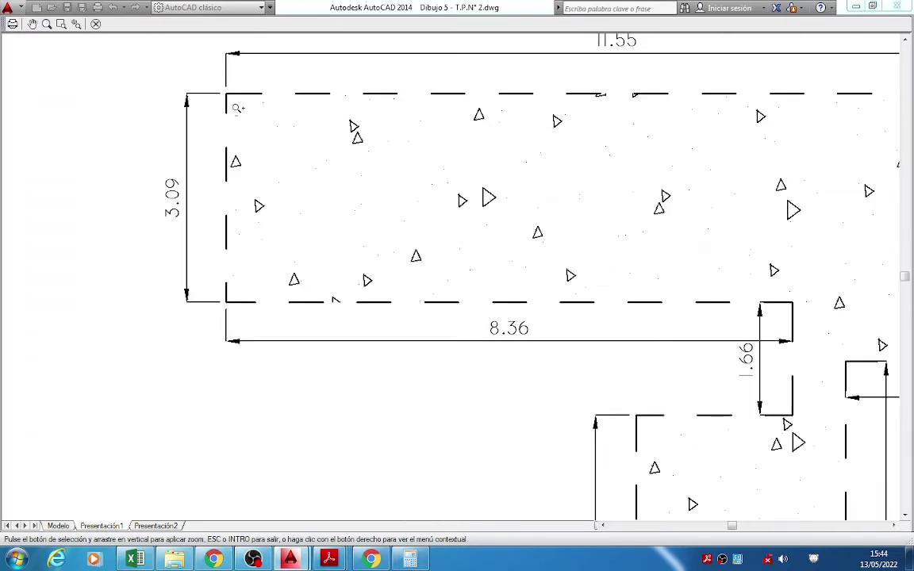
pyautogui.scroll(-4, 242, 227)
pyautogui.scroll(4, 243, 227)
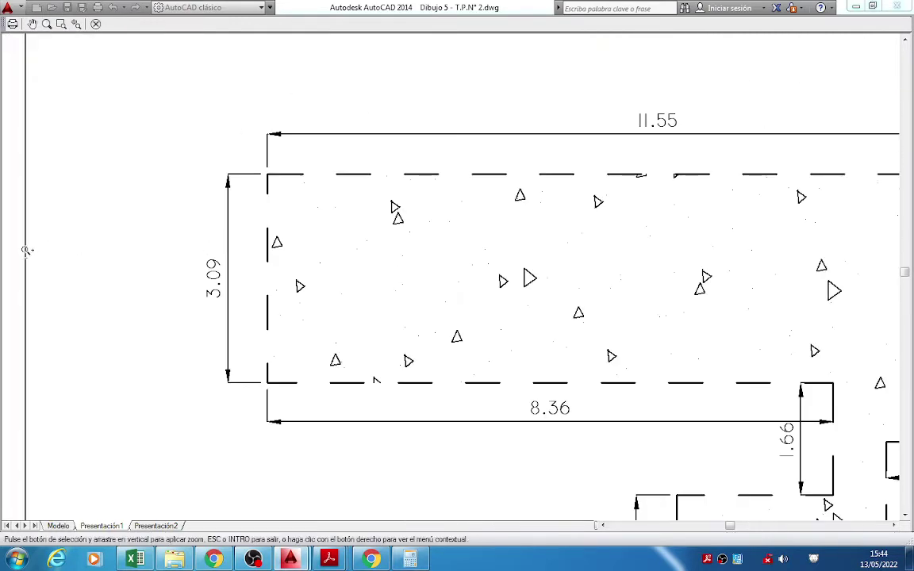
pyautogui.scroll(2, 26, 251)
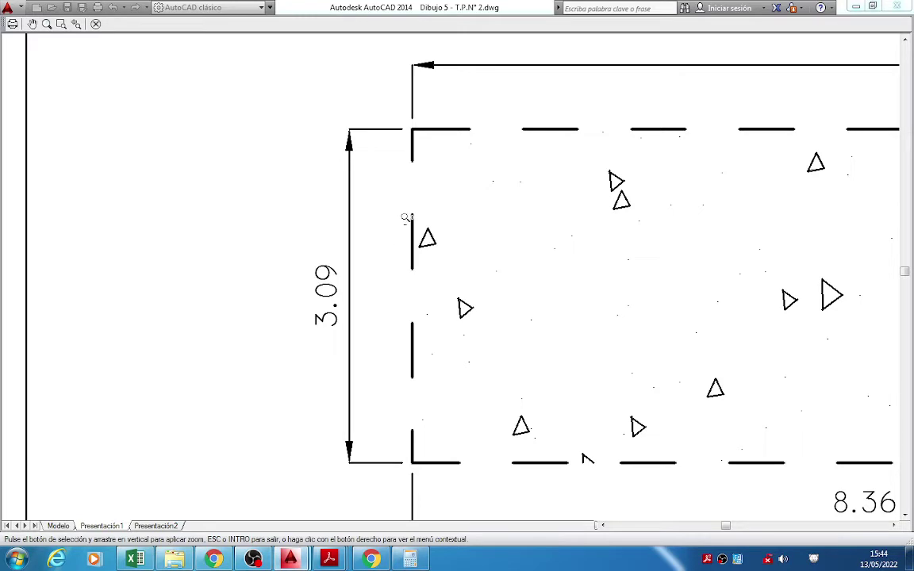
pyautogui.moveTo(46, 255); pyautogui.dragTo(245, 273, button='middle')
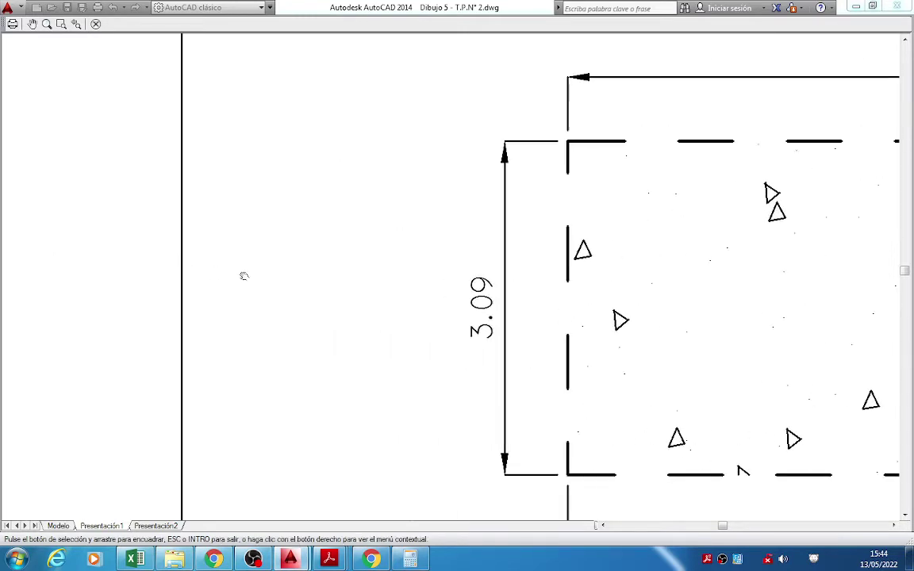
pyautogui.scroll(-6, 492, 262)
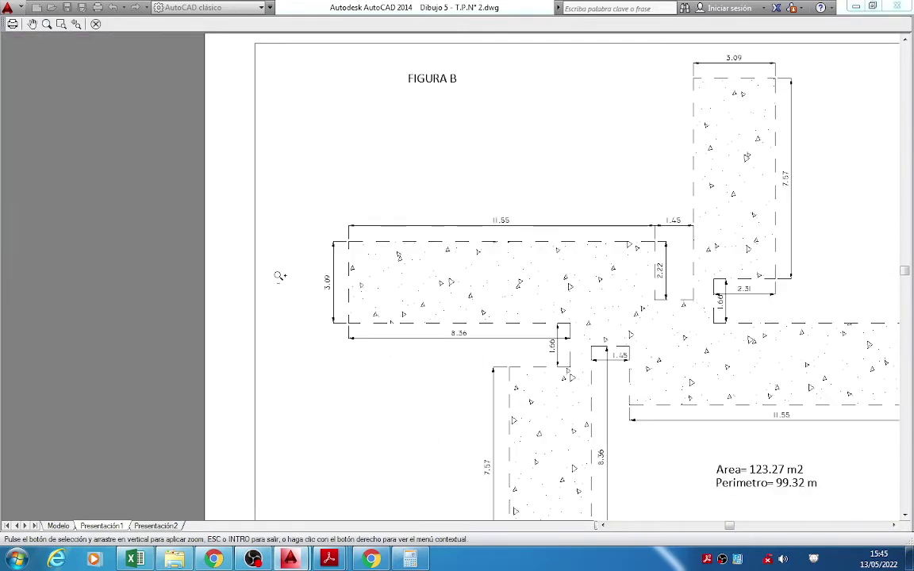
pyautogui.scroll(3, 372, 287)
pyautogui.scroll(-3, 372, 286)
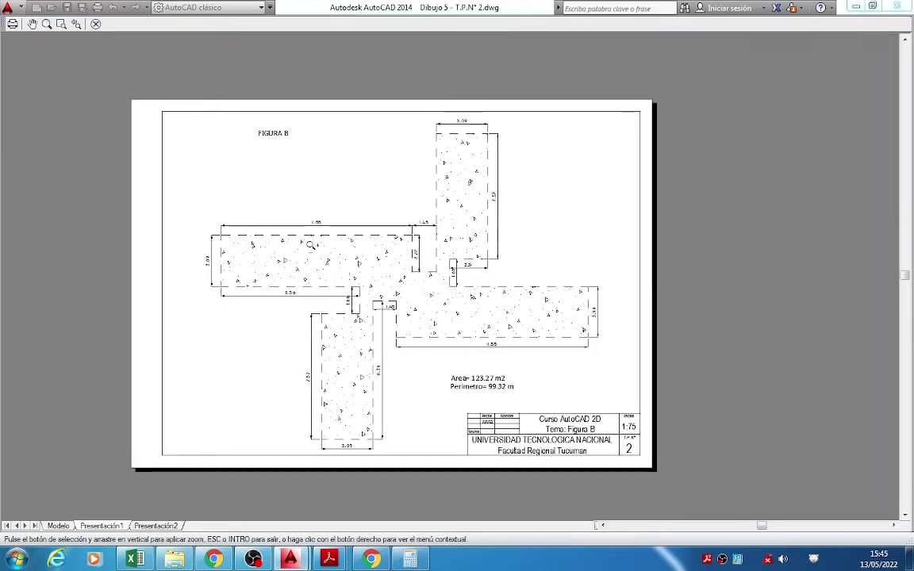
pyautogui.rightClick(341, 216)
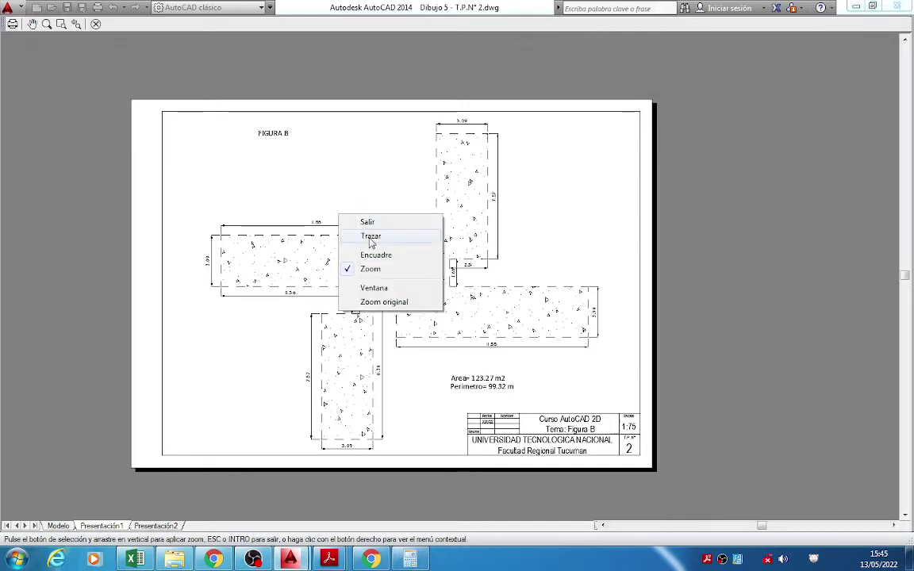
# Plot from the preview to the Escritorio as 'Dibujo 5 - T.P.N° 2-Presentación1.pdf'.
pyautogui.click(370, 238)
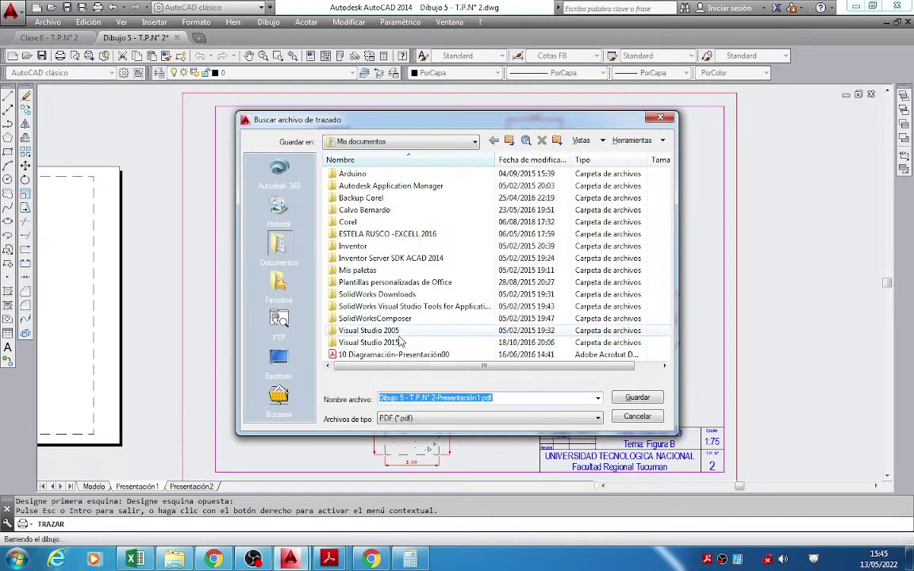
pyautogui.click(474, 142)
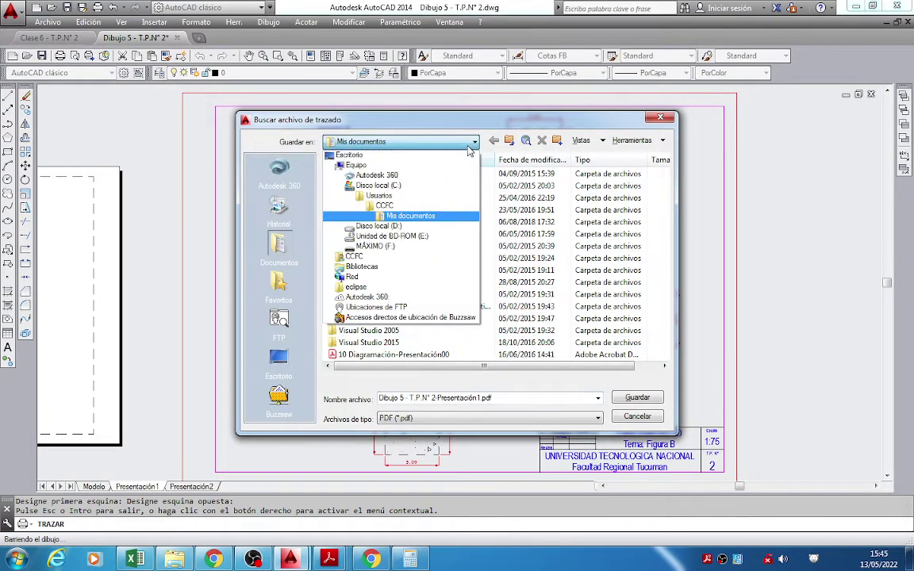
pyautogui.click(415, 155)
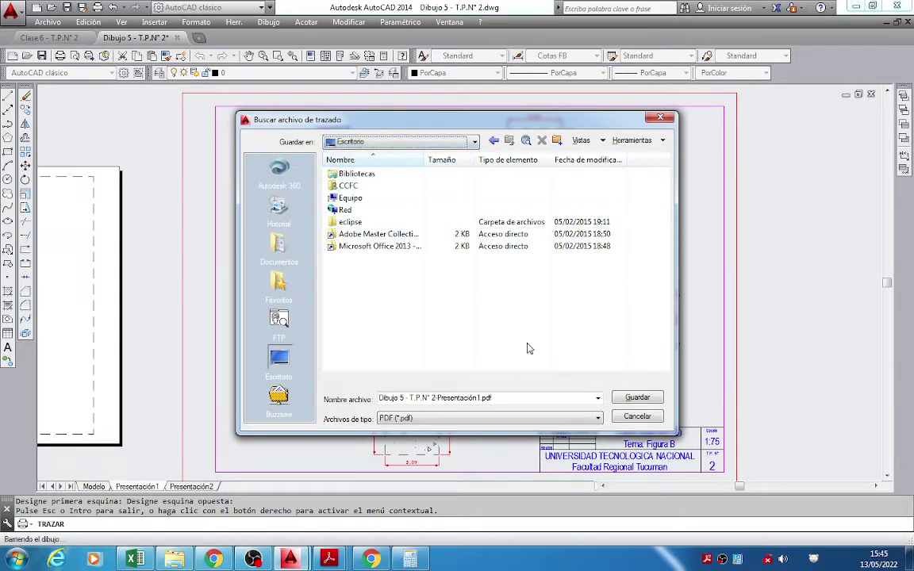
pyautogui.click(535, 397)
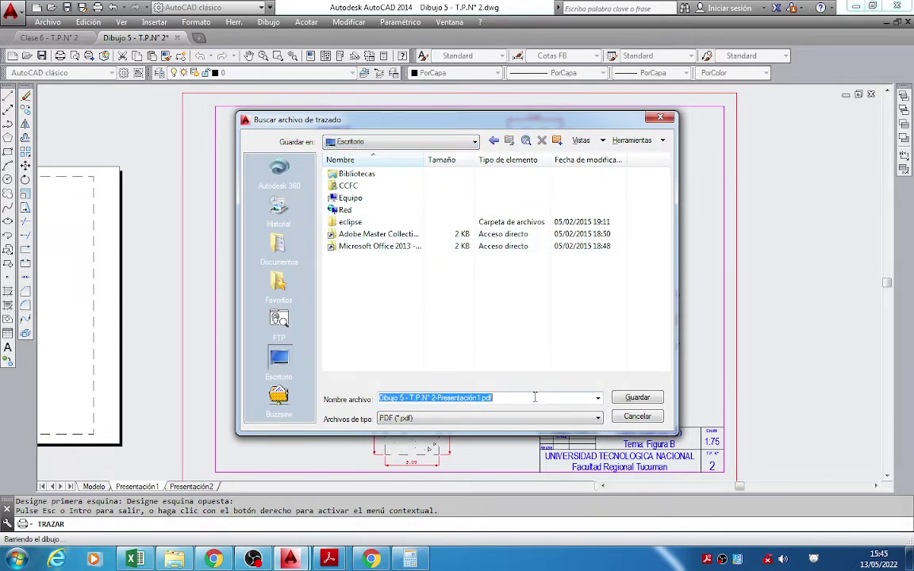
pyautogui.click(524, 398)
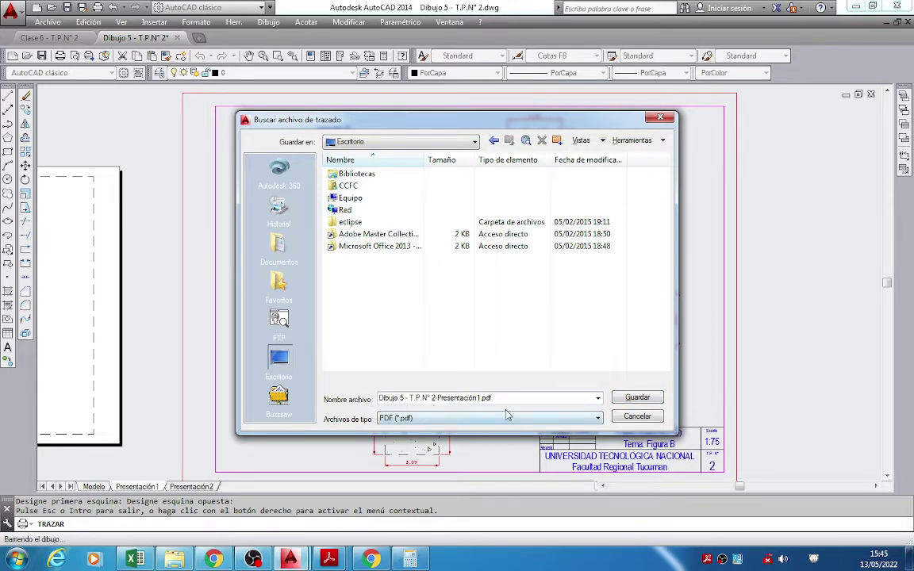
pyautogui.click(650, 402)
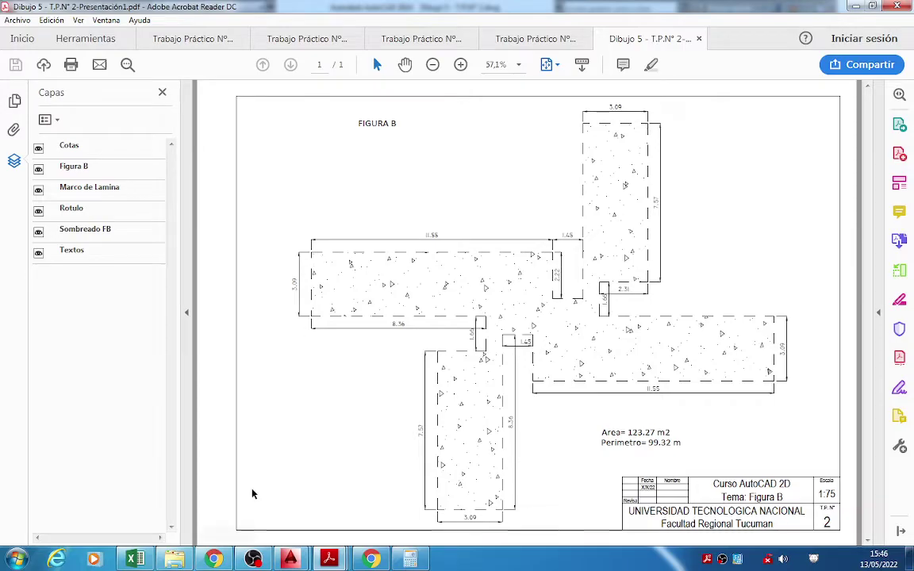
# Leave Acrobat Reader and bring the Figura B drawing in AutoCAD back to the front.
pyautogui.moveTo(290, 559)
pyautogui.click(367, 474)
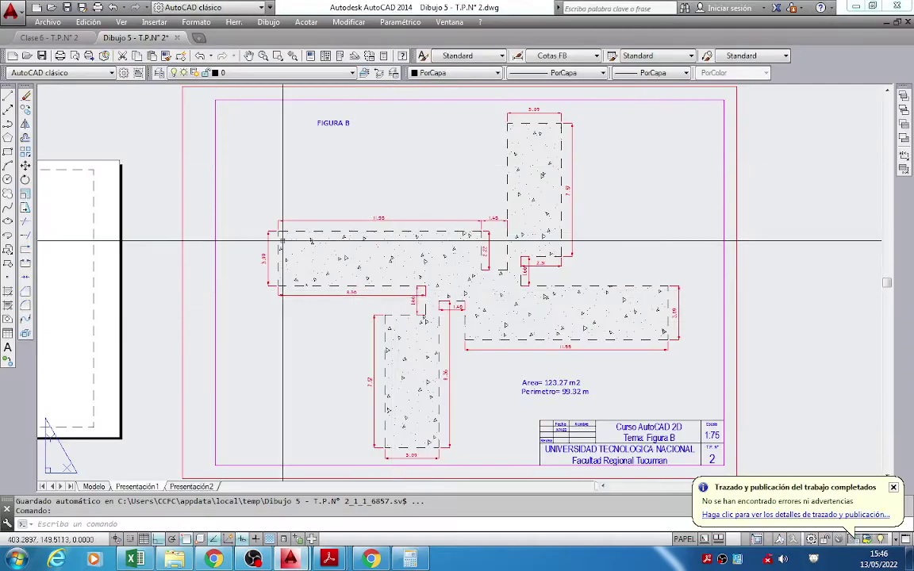
# Turn on 'Use paper space units for scaling' in the Linetype manager and regenerate with REGENT.
pyautogui.click(201, 24)
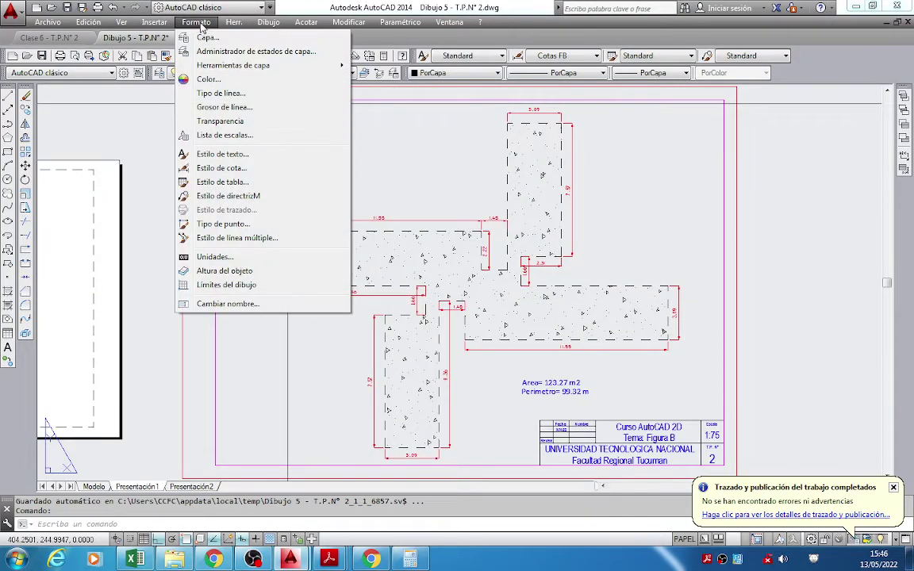
pyautogui.click(203, 90)
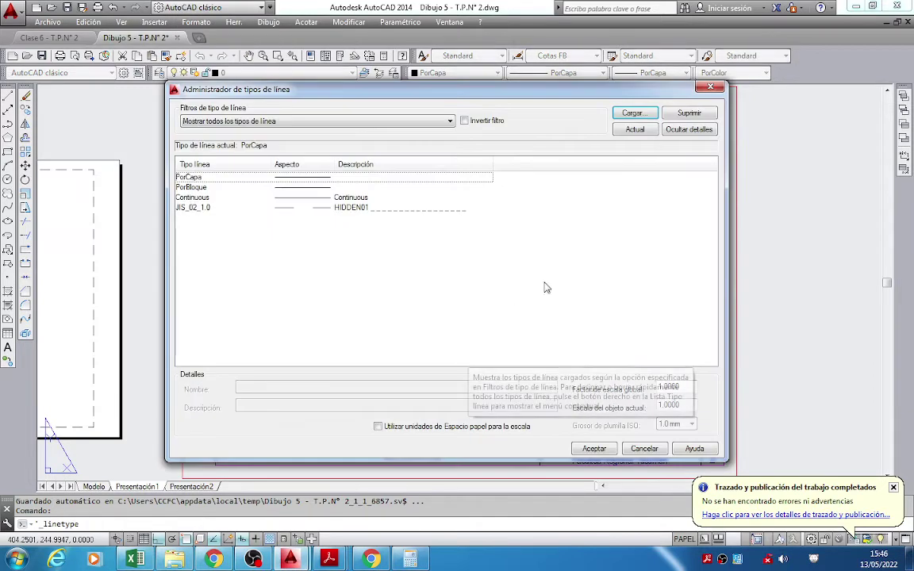
pyautogui.click(379, 427)
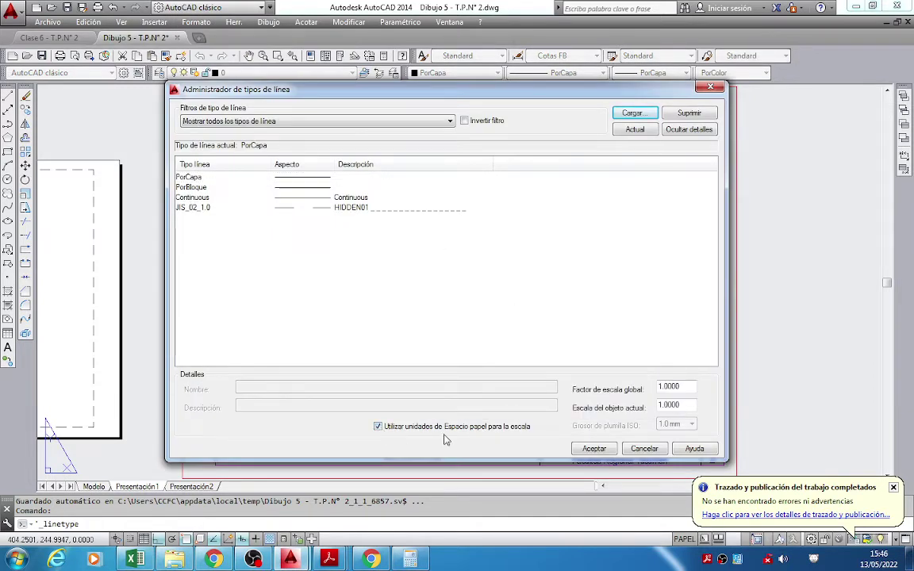
pyautogui.click(594, 450)
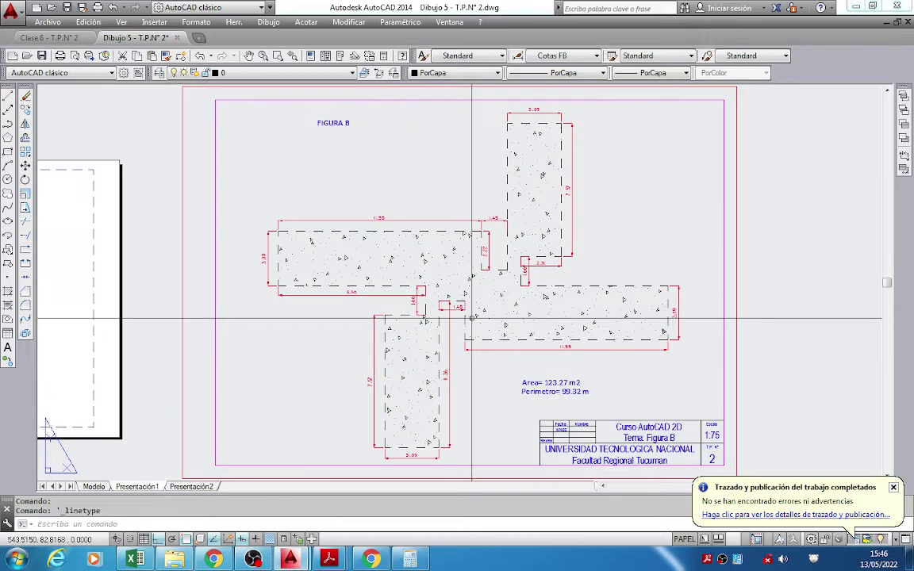
pyautogui.write('RE')
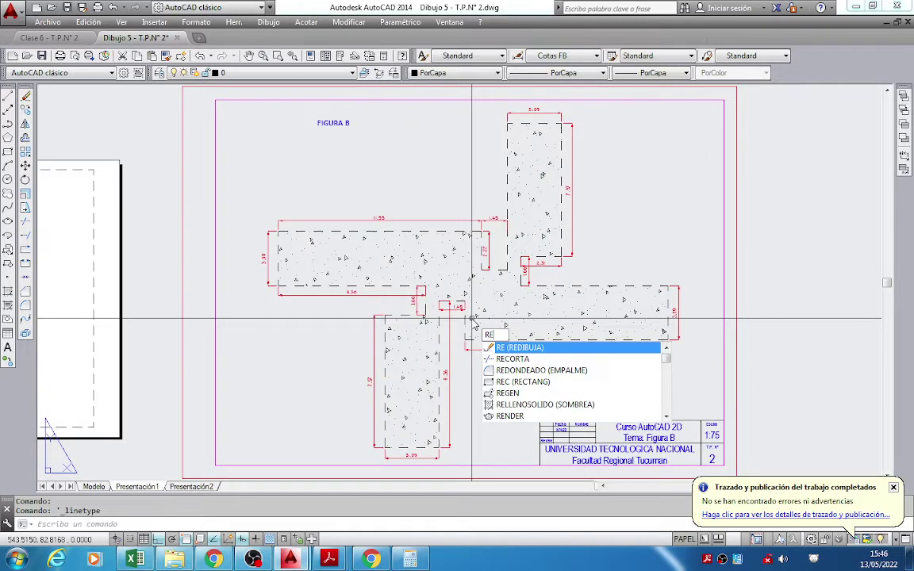
pyautogui.write('GENT')
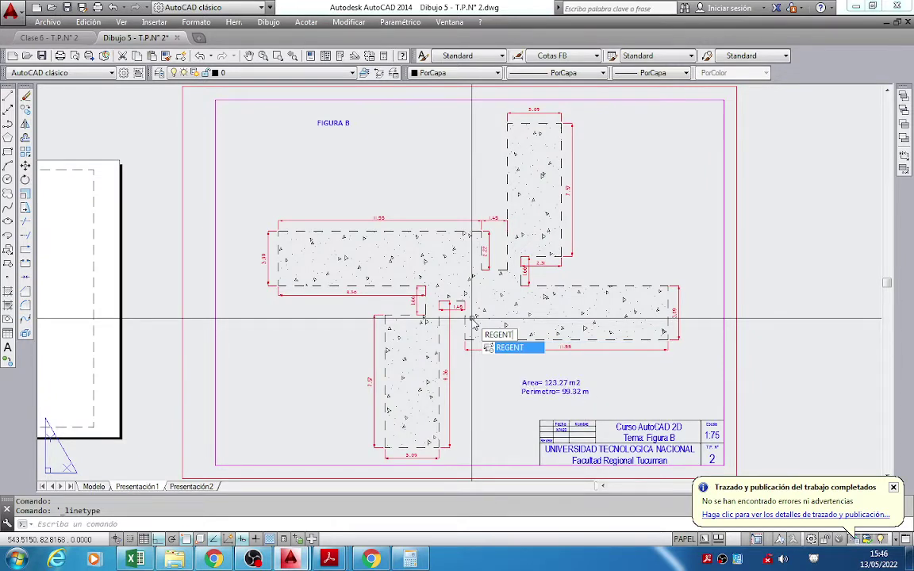
pyautogui.press('Return')
# Dismiss the plot-completion notice and zoom around the now-dashed Figura B outlines.
pyautogui.scroll(8, 292, 233)
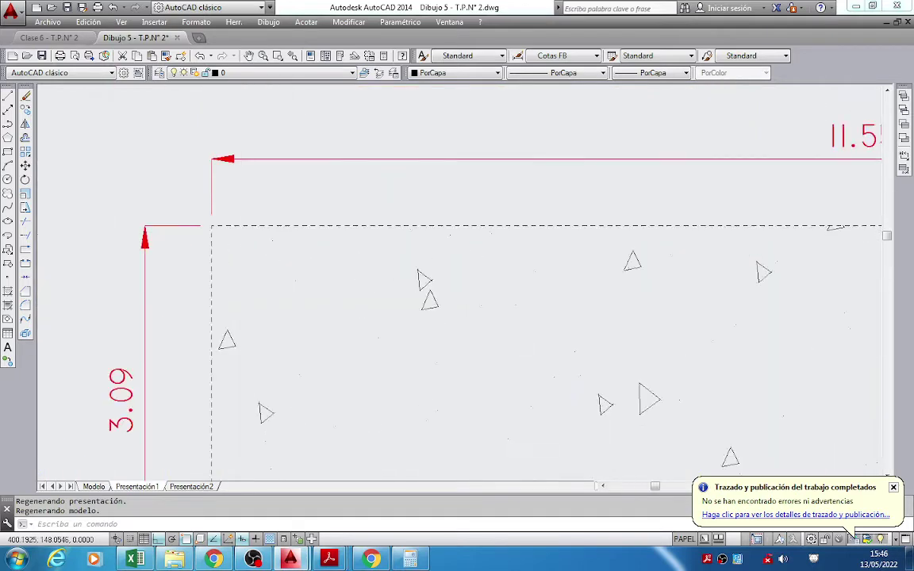
pyautogui.scroll(2, 238, 232)
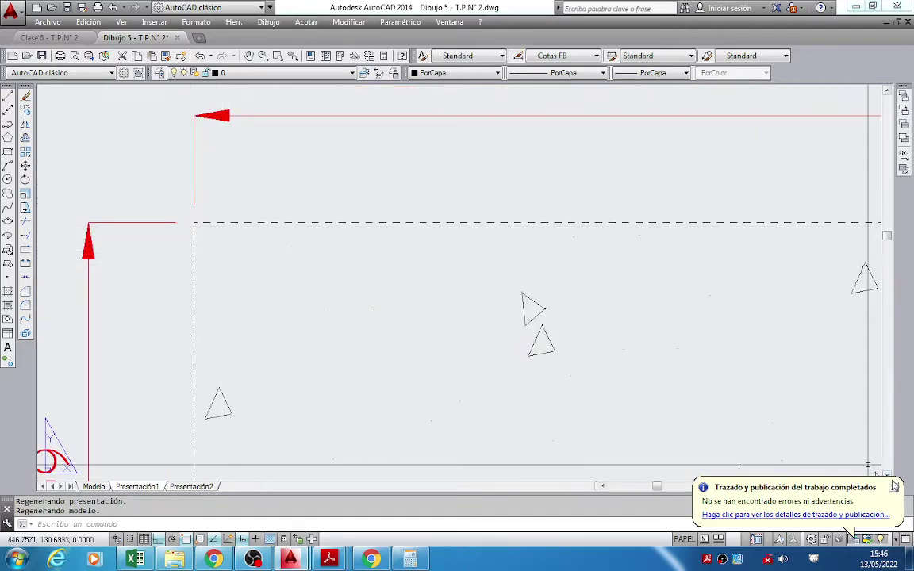
pyautogui.click(894, 484)
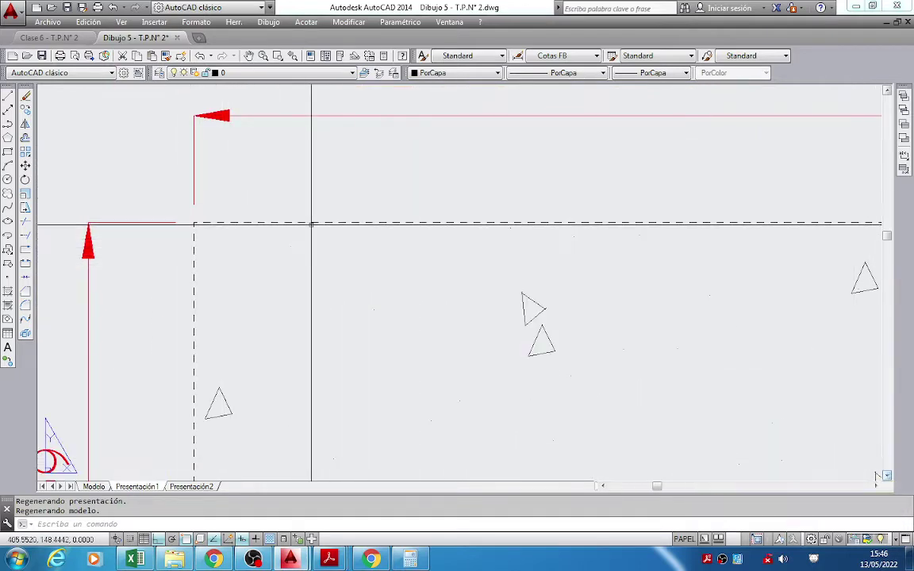
pyautogui.scroll(-8, 311, 225)
pyautogui.scroll(6, 250, 189)
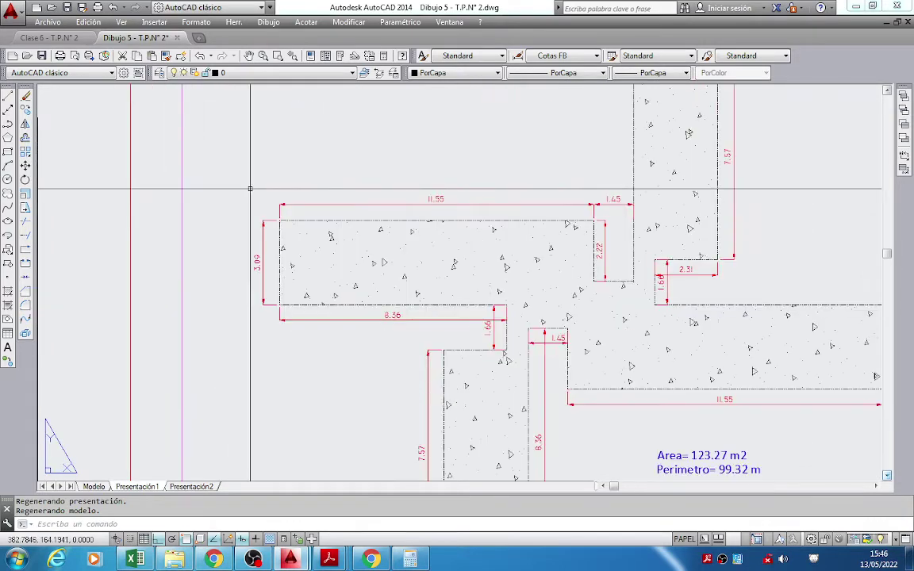
pyautogui.scroll(4, 250, 189)
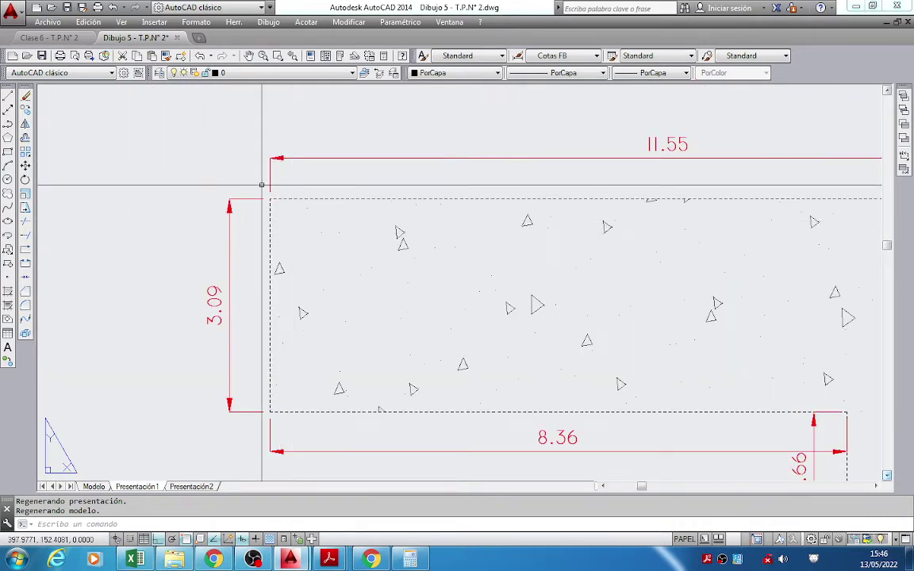
pyautogui.scroll(-10, 261, 184)
pyautogui.scroll(10, 253, 236)
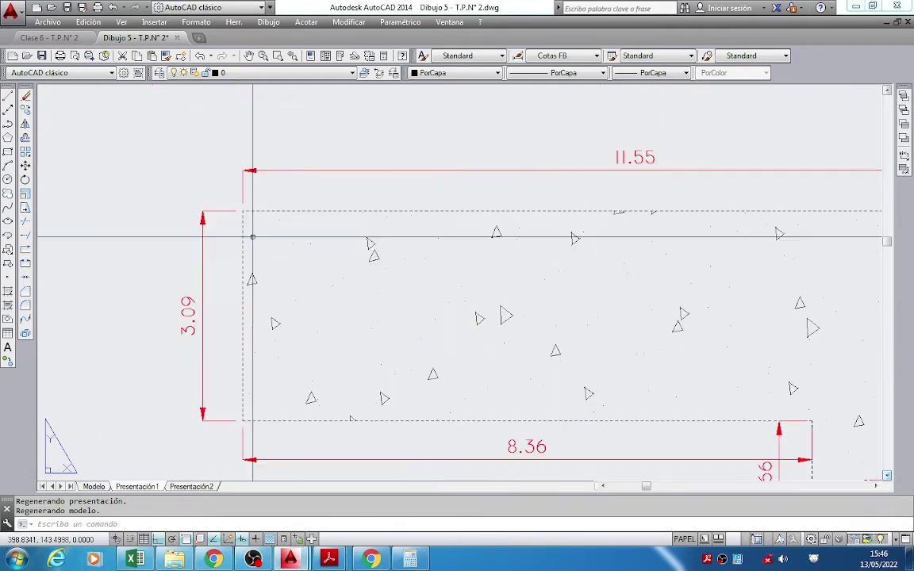
pyautogui.scroll(2, 253, 236)
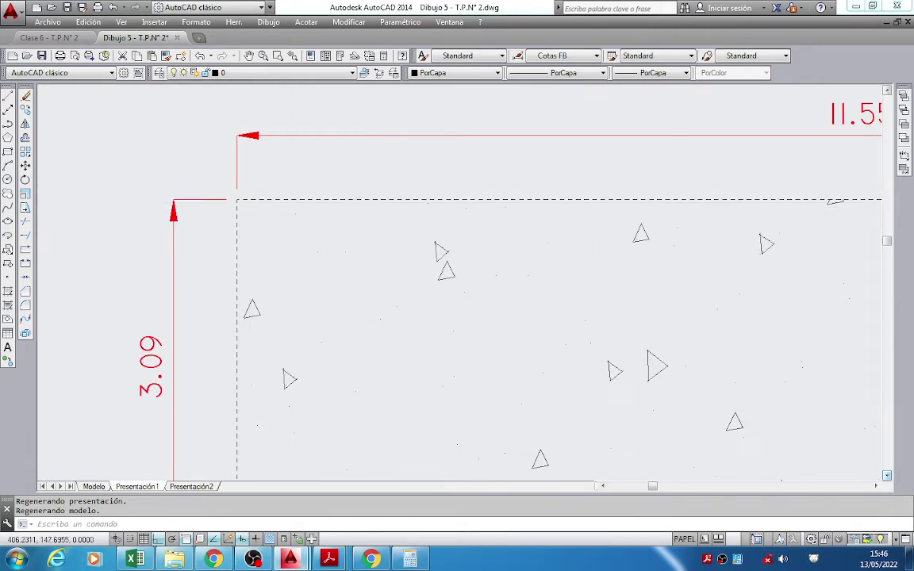
pyautogui.scroll(-3, 310, 204)
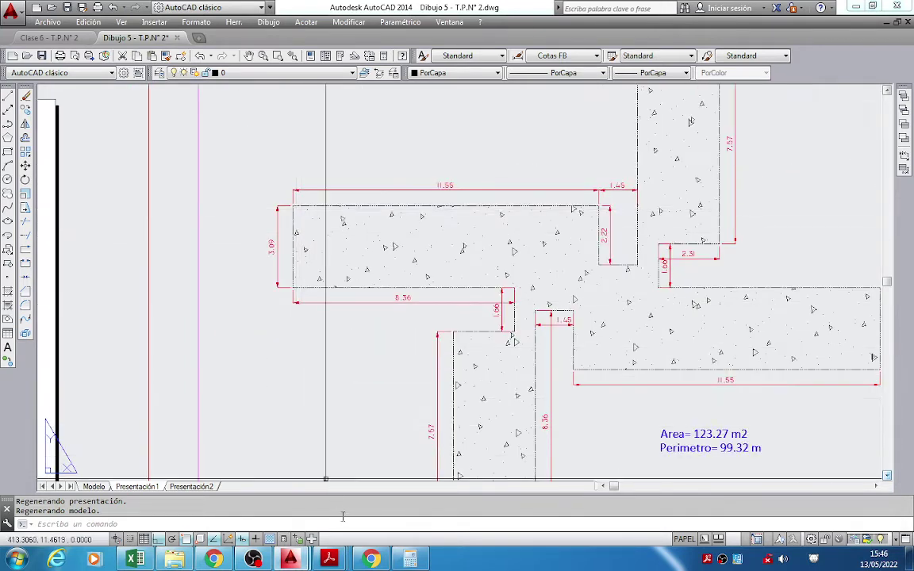
# Compare the drawing with the Figura B PDF, then pan toward the slab's hatched area.
pyautogui.moveTo(328, 559)
pyautogui.click(639, 485)
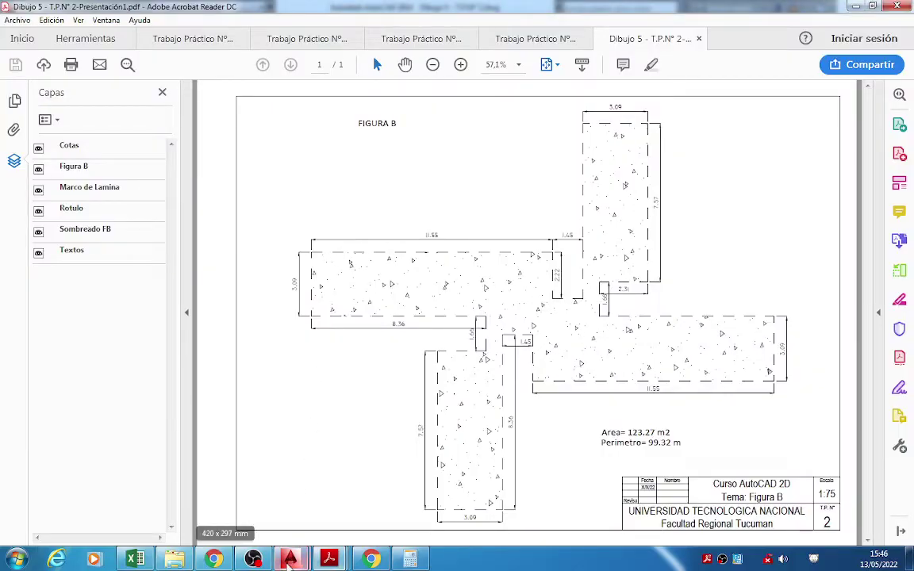
pyautogui.moveTo(291, 560)
pyautogui.click(365, 504)
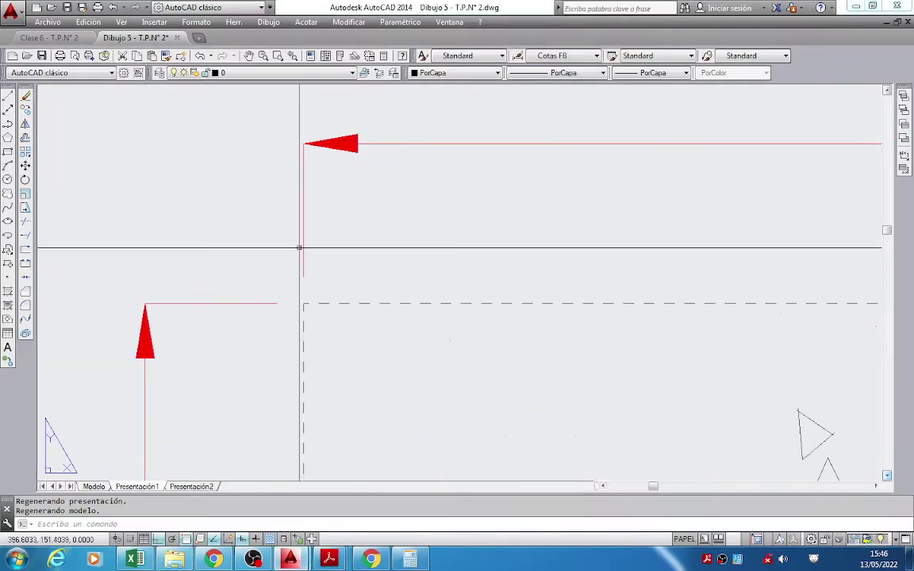
pyautogui.scroll(8, 359, 343)
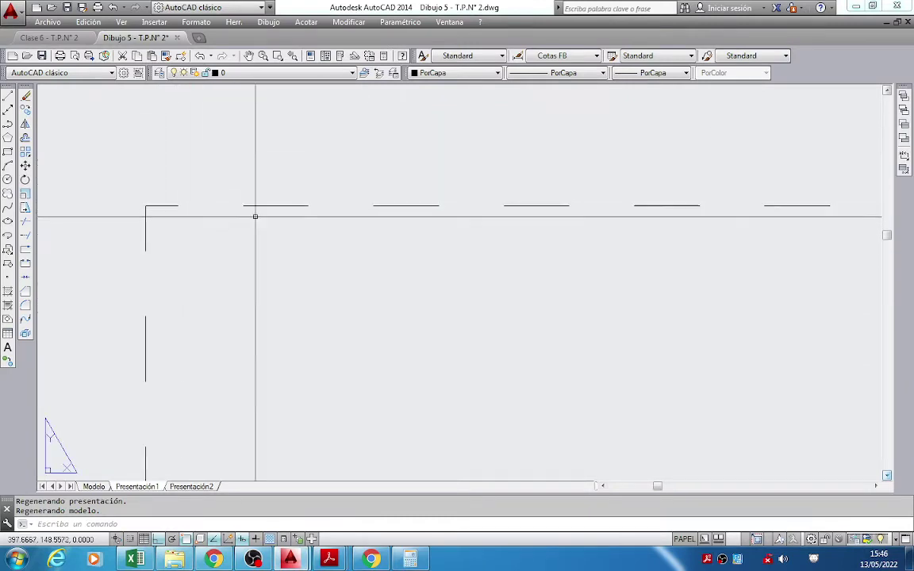
pyautogui.scroll(-3, 429, 231)
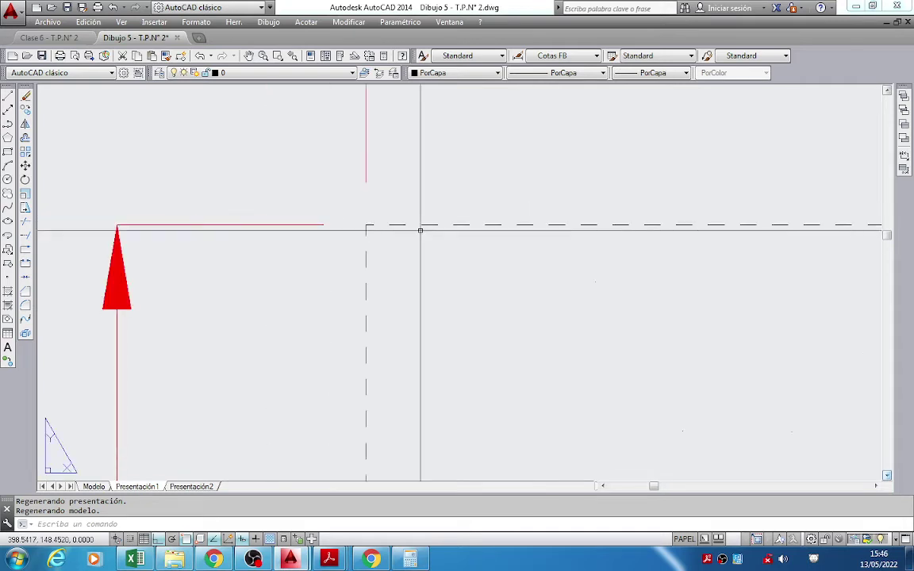
pyautogui.scroll(-2, 421, 231)
pyautogui.moveTo(469, 234); pyautogui.dragTo(341, 216, button='middle')
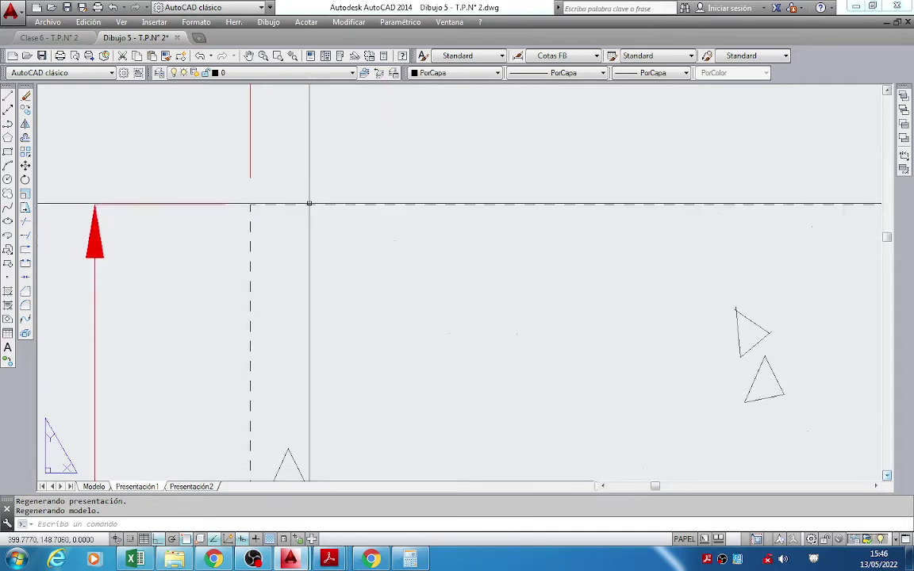
pyautogui.scroll(-3, 309, 210)
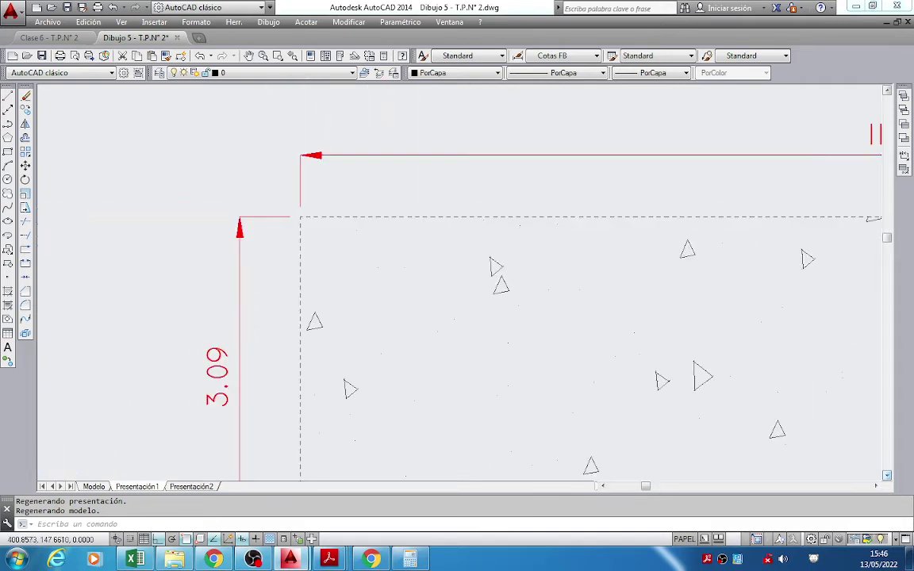
pyautogui.scroll(5, 357, 218)
pyautogui.scroll(-3, 358, 225)
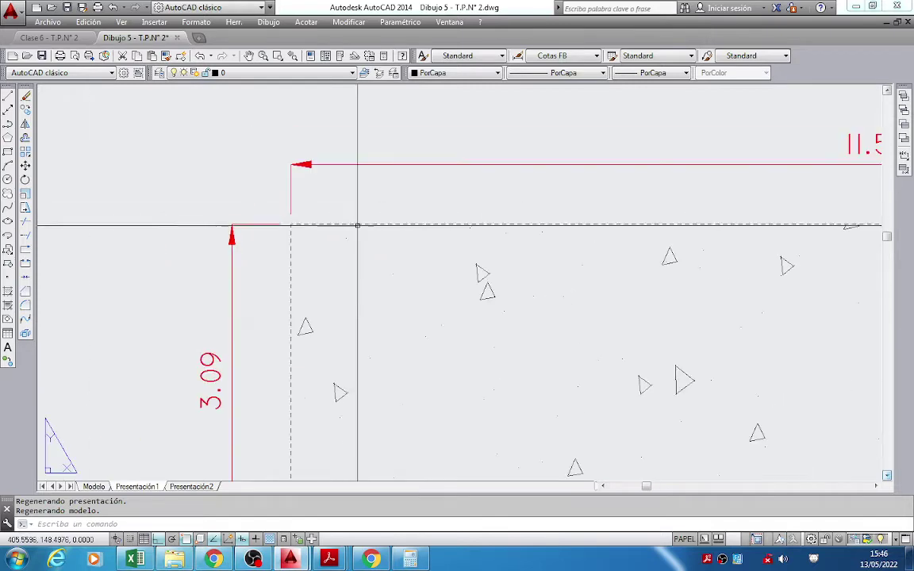
# Check the exported Dibujo 5 PDF once more and return to the drawing.
pyautogui.moveTo(329, 559)
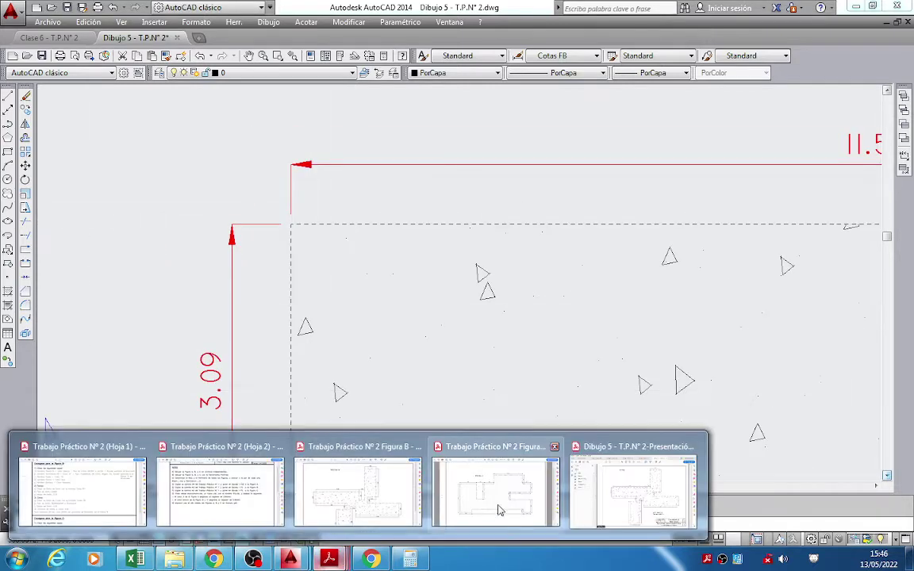
pyautogui.click(636, 491)
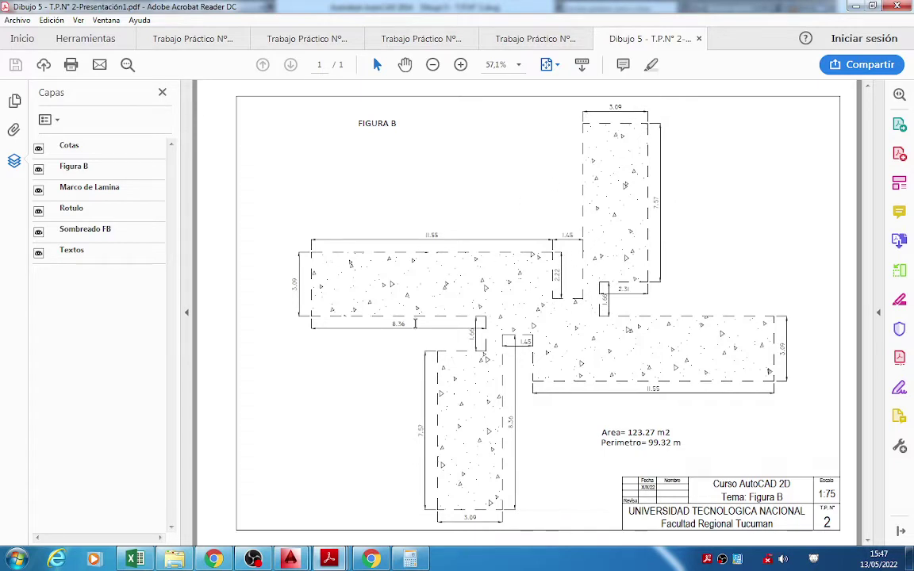
pyautogui.moveTo(291, 560)
pyautogui.click(339, 489)
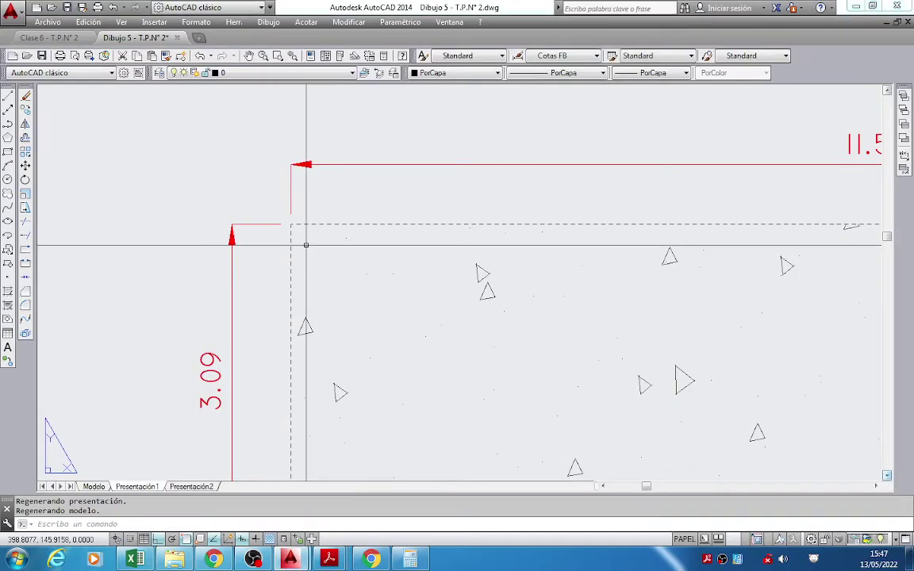
pyautogui.scroll(-3, 306, 245)
# Confirm the Linetype settings, run REGENALL, and zoom extents to show the whole sheet.
pyautogui.click(196, 21)
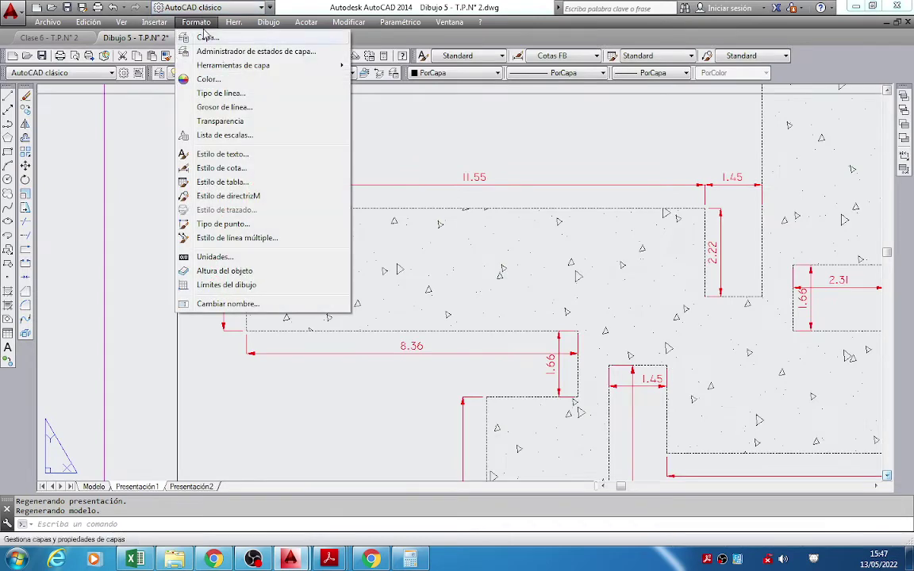
pyautogui.click(226, 95)
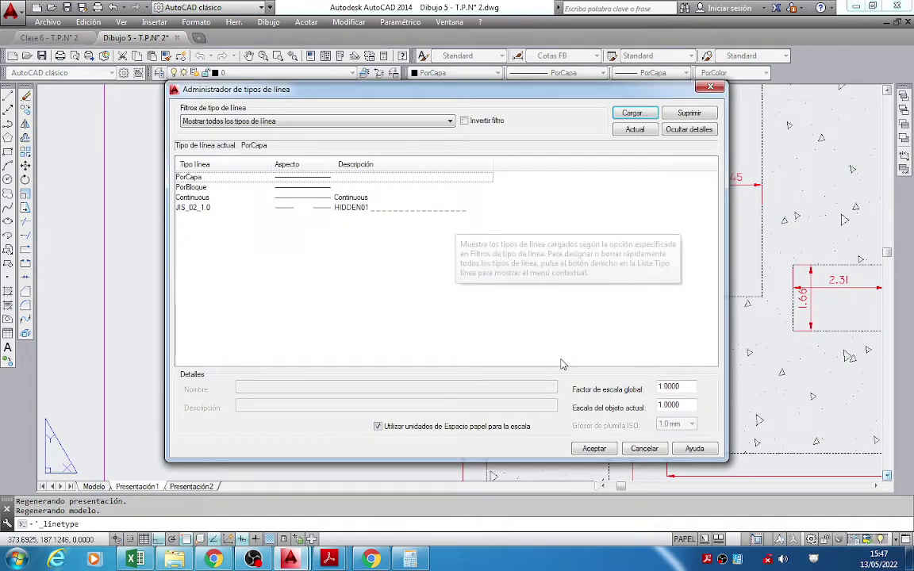
pyautogui.click(591, 450)
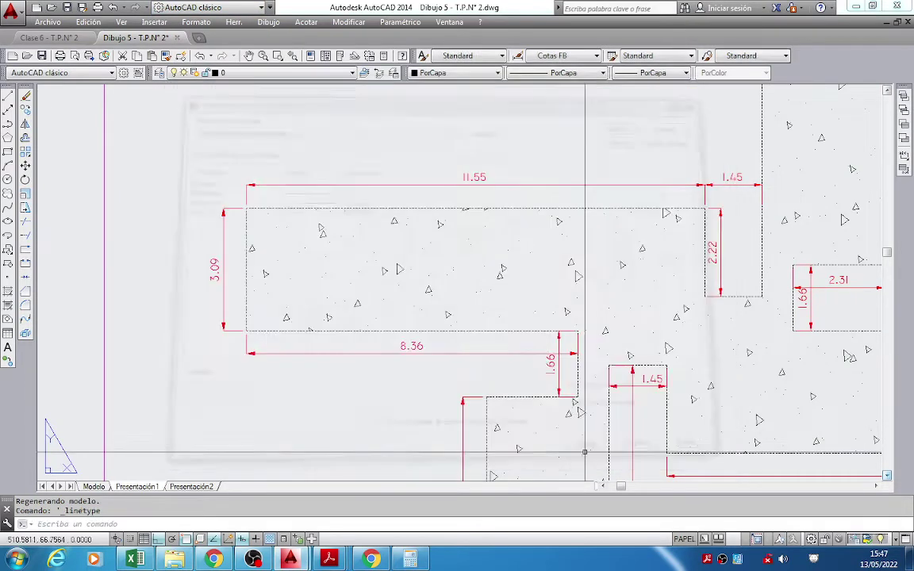
pyautogui.write('regenall')
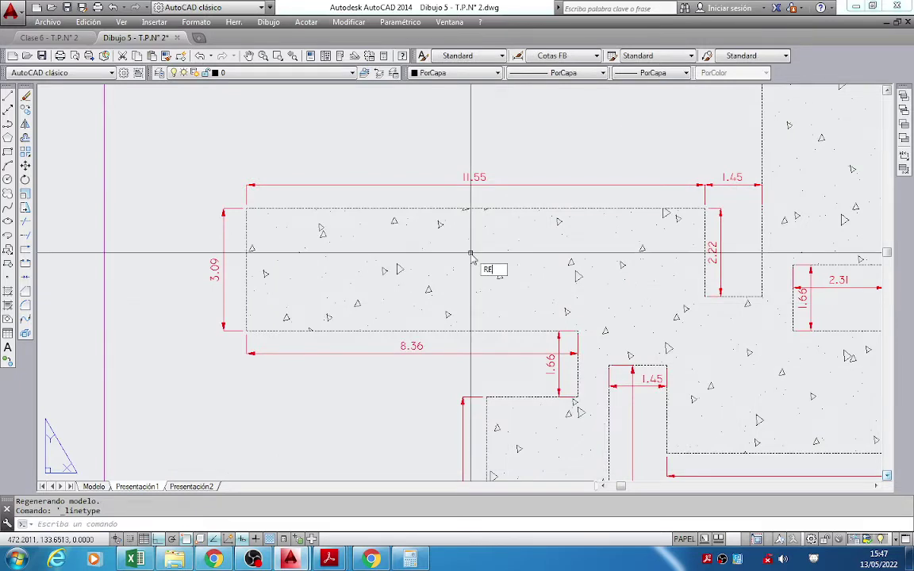
pyautogui.press('Return')
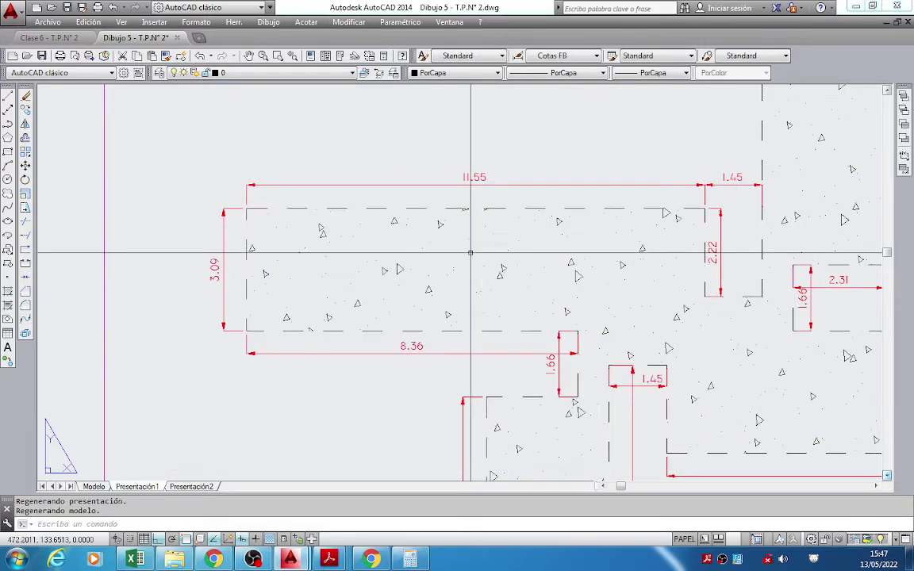
pyautogui.middleClick(470, 253)
pyautogui.middleClick(470, 252)
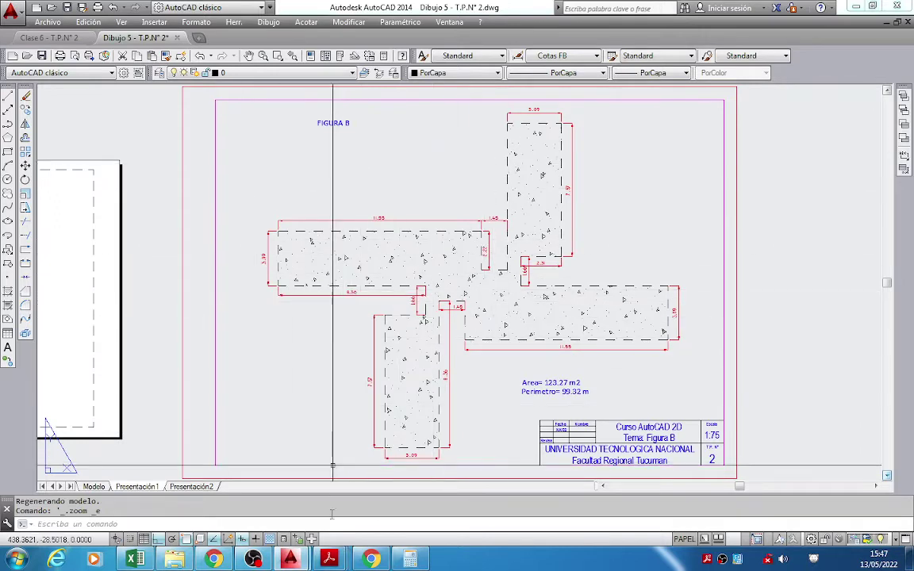
# In the Dibujo 5 PDF, collapse the Capas panel and dismiss the colour-scheme warning.
pyautogui.moveTo(329, 560)
pyautogui.click(631, 484)
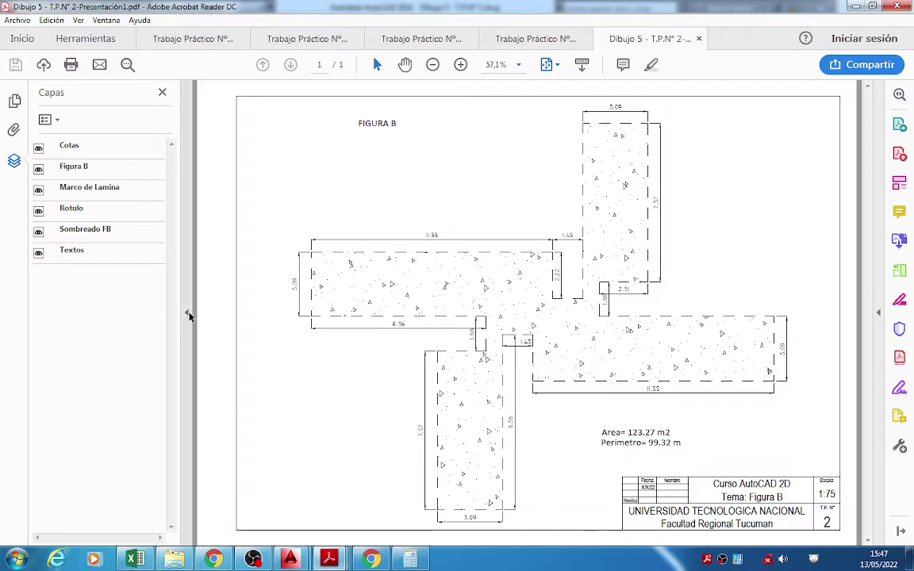
pyautogui.click(188, 315)
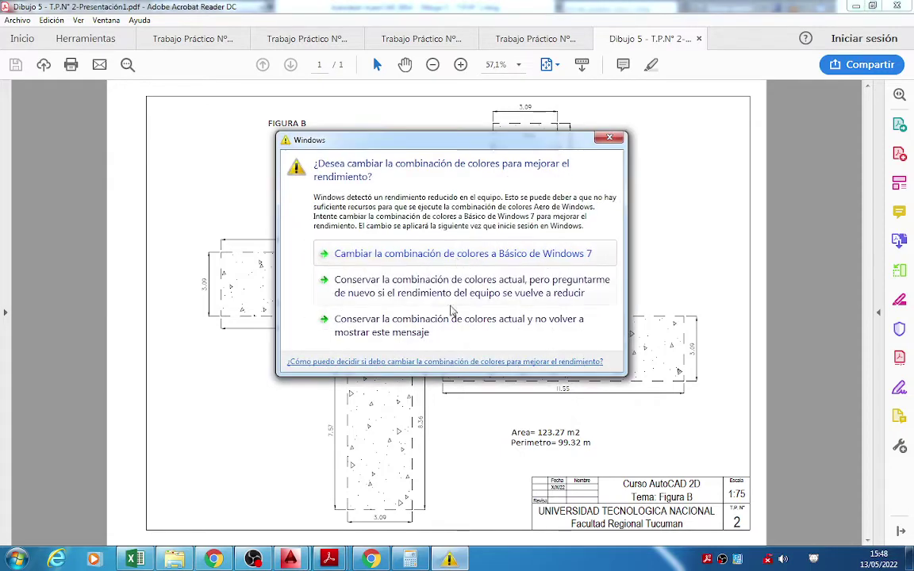
pyautogui.click(448, 327)
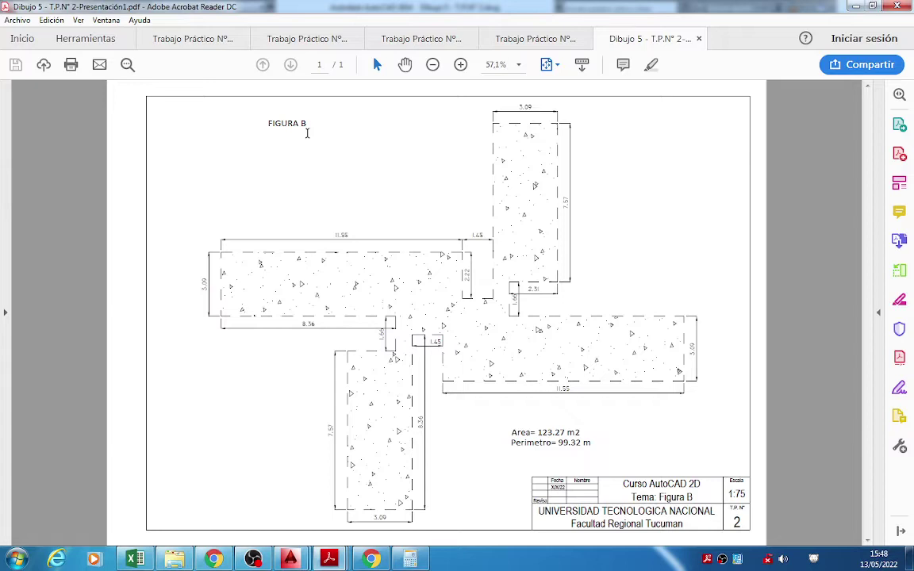
# Close the Figura B PDF tab and return to the Dibujo 5 drawing in AutoCAD.
pyautogui.click(699, 39)
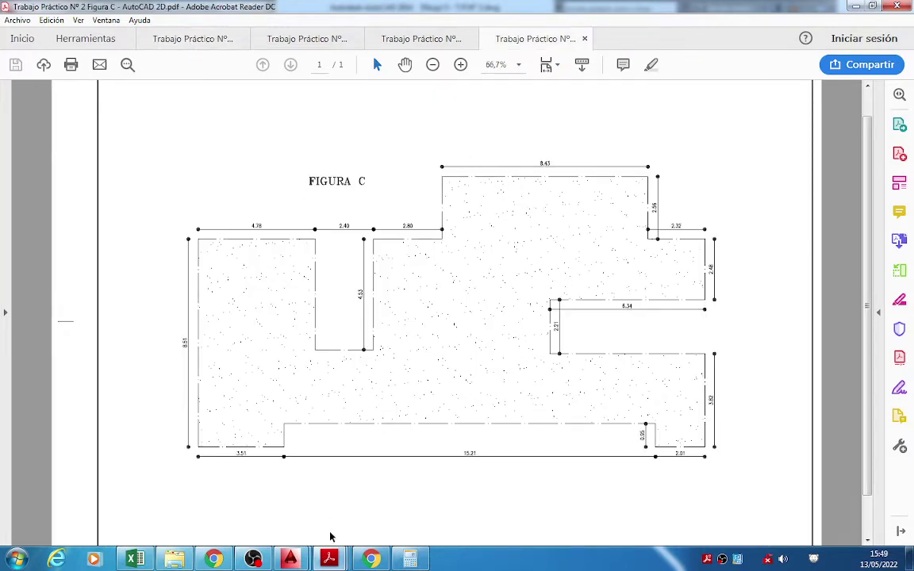
pyautogui.moveTo(328, 558)
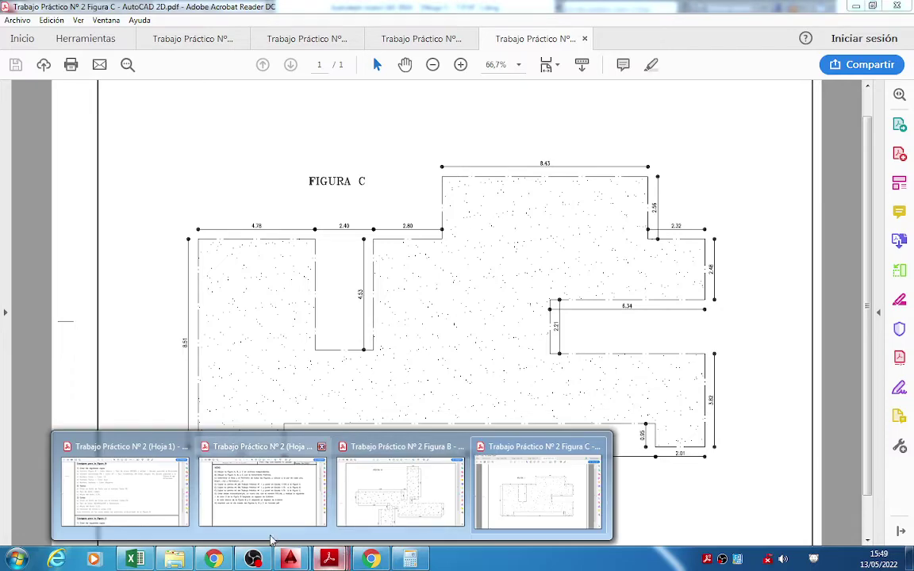
pyautogui.moveTo(291, 560)
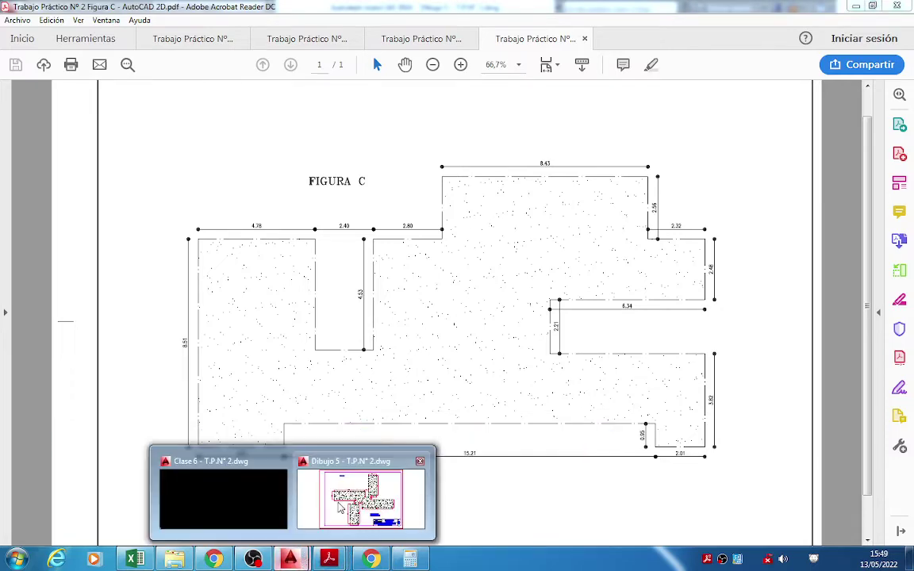
pyautogui.click(361, 499)
# Zoom extents on both Presentación1 and Modelo, switching between them and ending on Modelo.
pyautogui.middleClick(369, 340)
pyautogui.middleClick(369, 340)
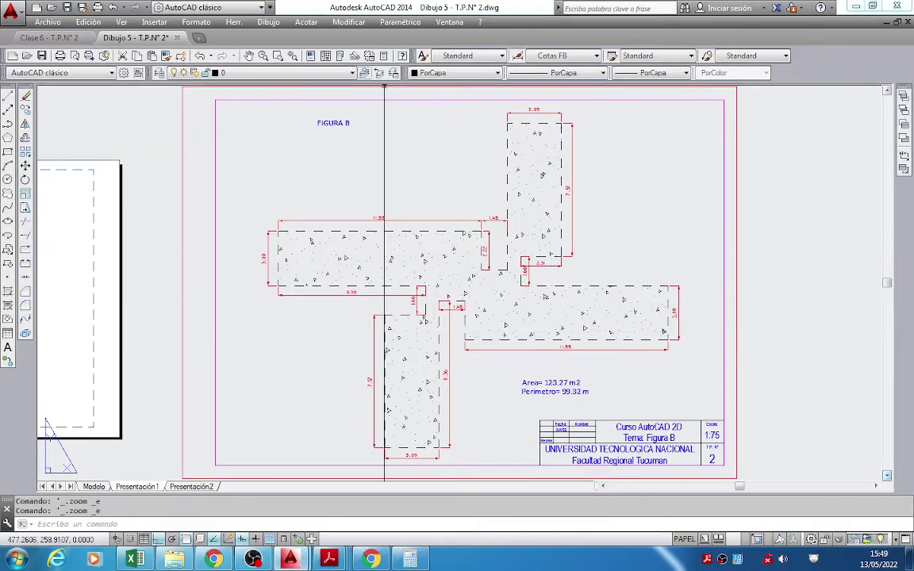
pyautogui.click(94, 487)
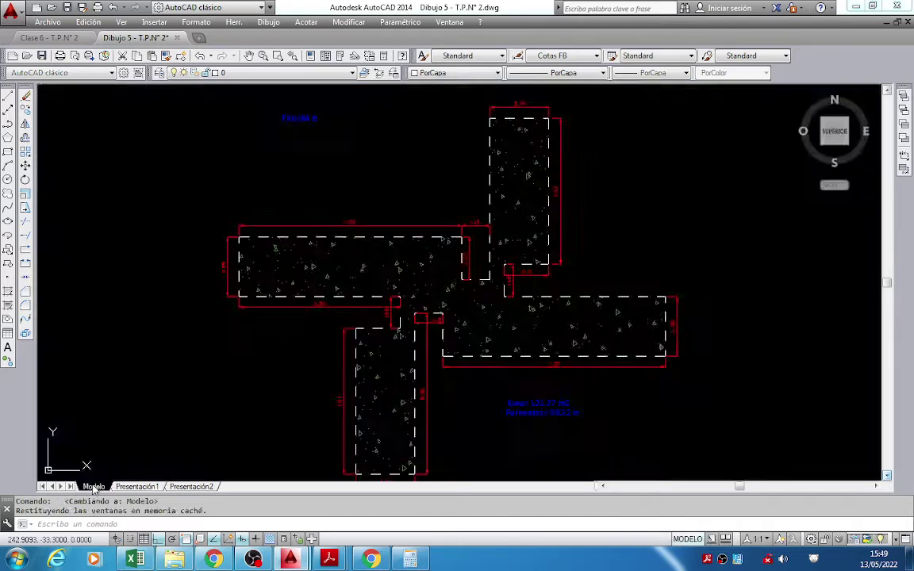
pyautogui.middleClick(313, 351)
pyautogui.middleClick(313, 351)
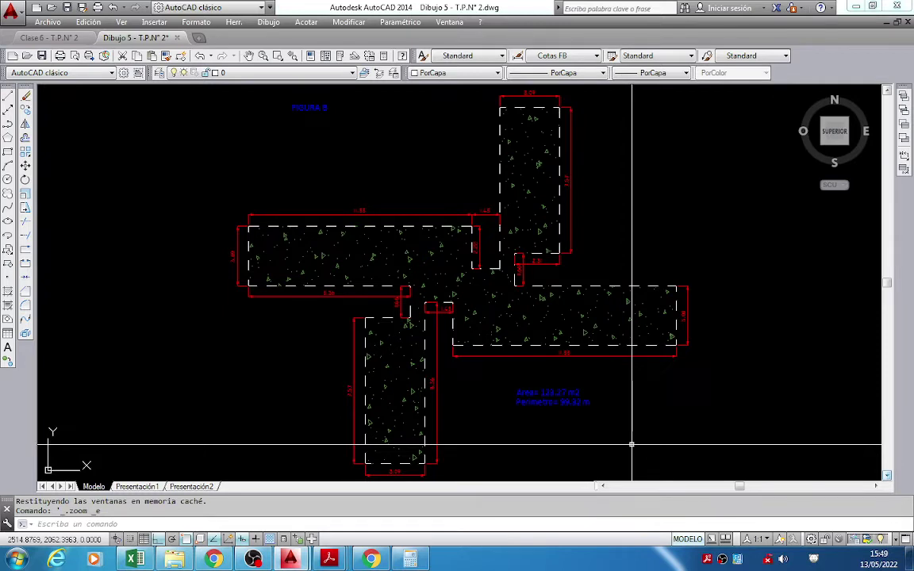
pyautogui.middleClick(684, 384)
pyautogui.middleClick(684, 384)
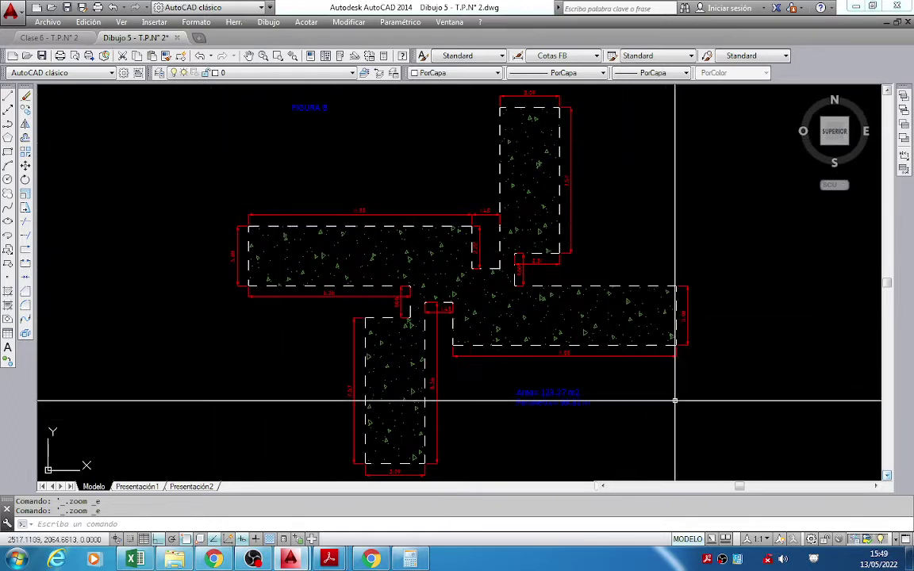
pyautogui.click(142, 487)
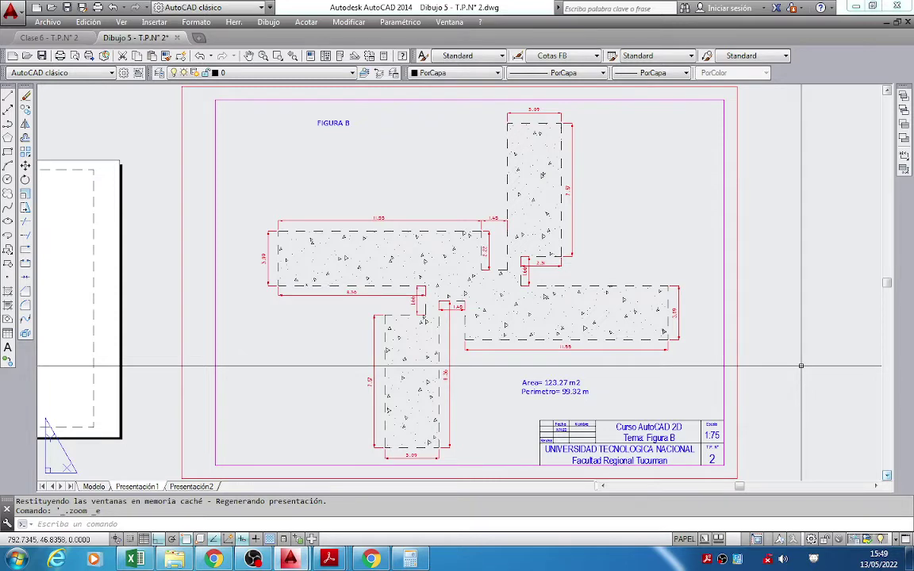
pyautogui.scroll(-3, 514, 282)
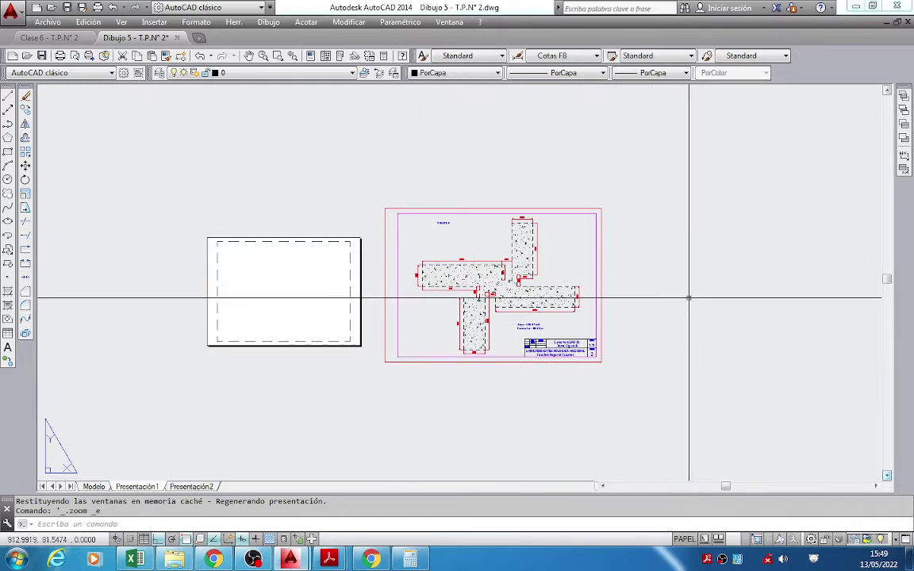
pyautogui.middleClick(543, 405)
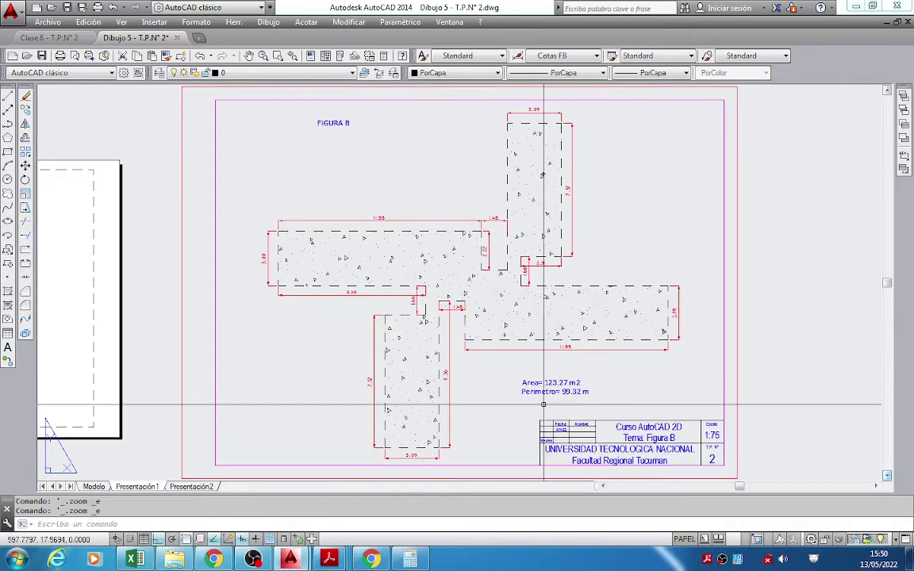
pyautogui.click(94, 487)
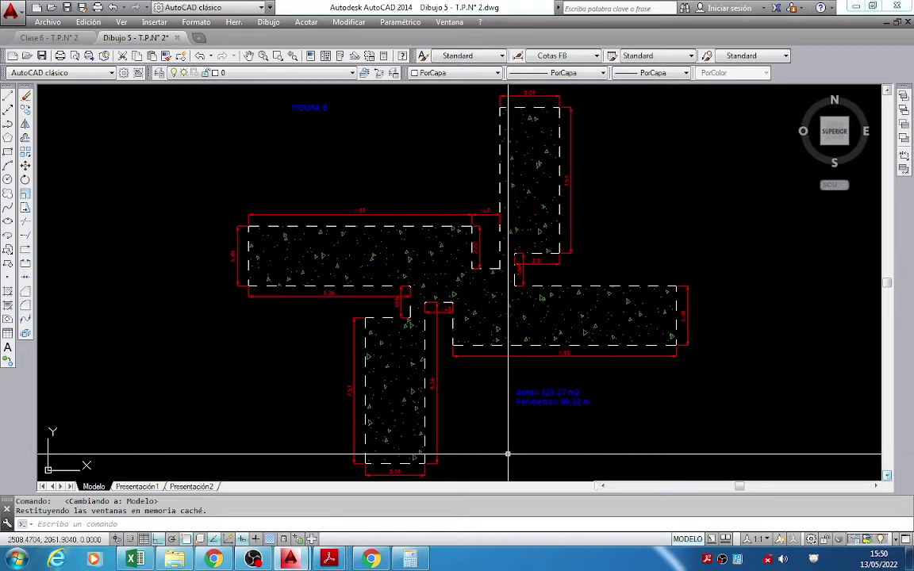
# Purge every unused named item from Figura B with LIMPIA, including the Anotativo dimension style.
pyautogui.write('LIMPIA')
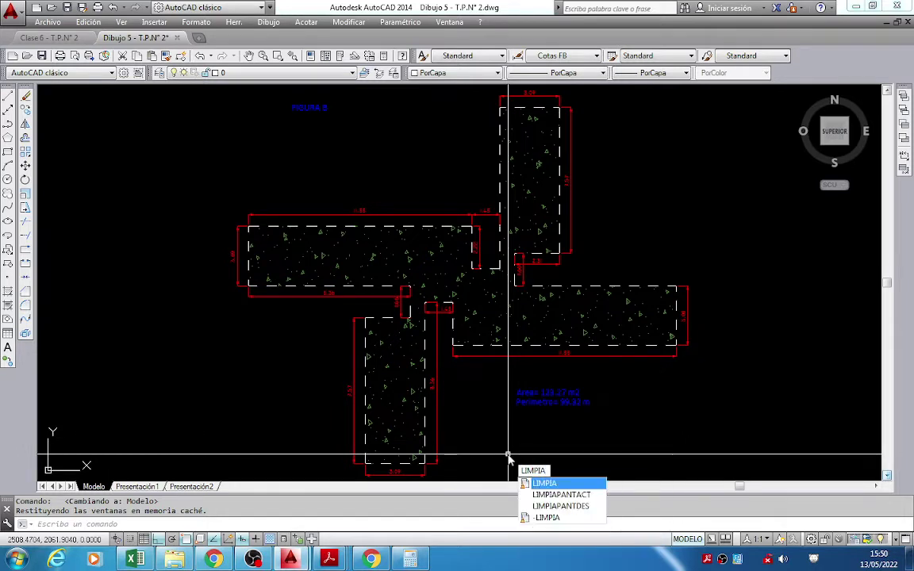
pyautogui.press('Return')
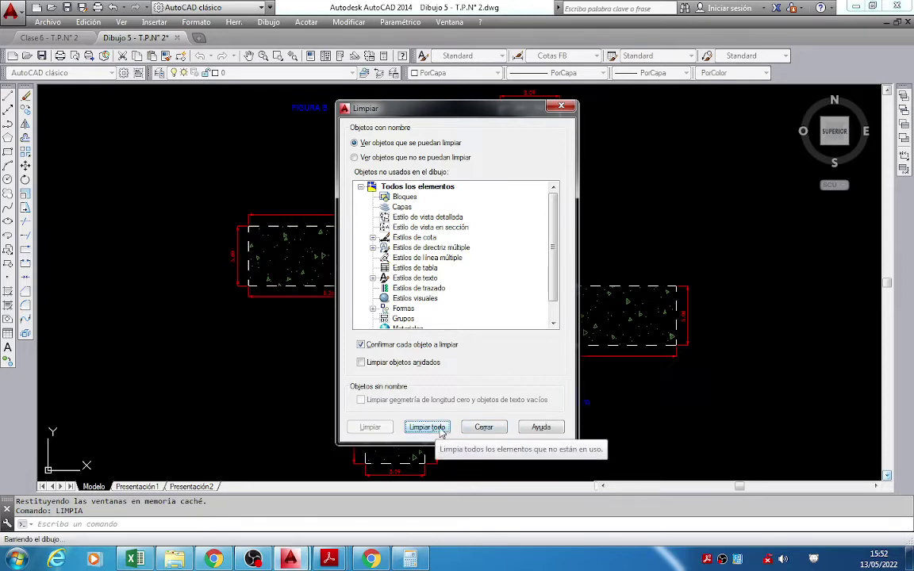
pyautogui.click(436, 429)
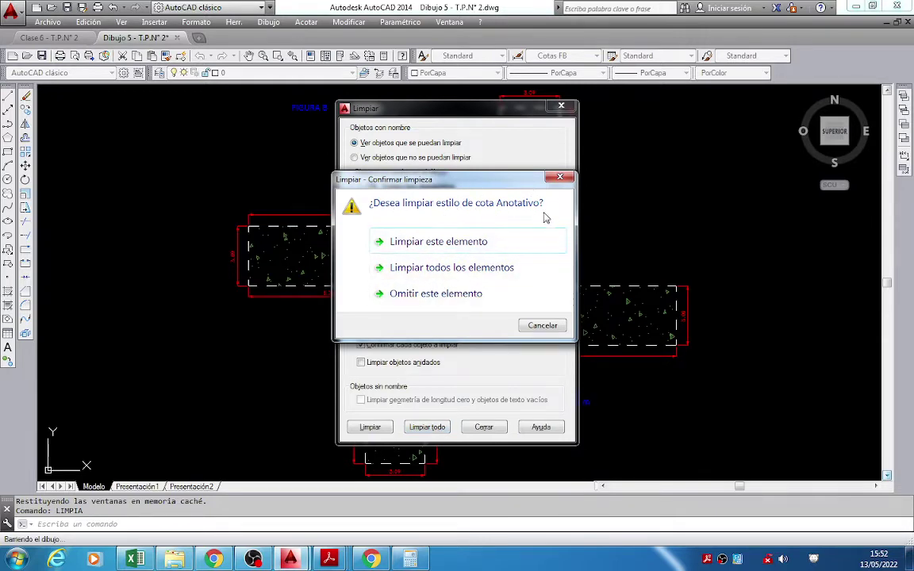
pyautogui.click(475, 269)
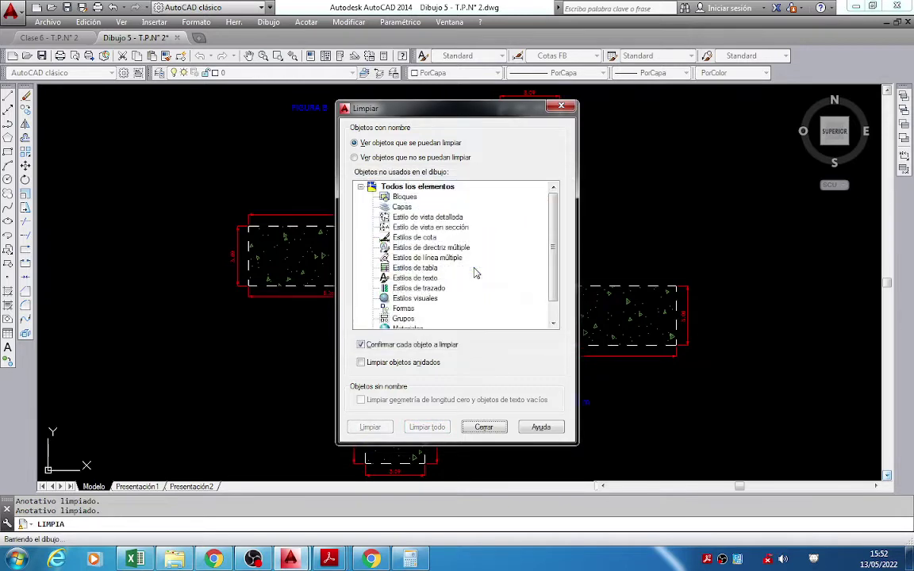
pyautogui.click(485, 427)
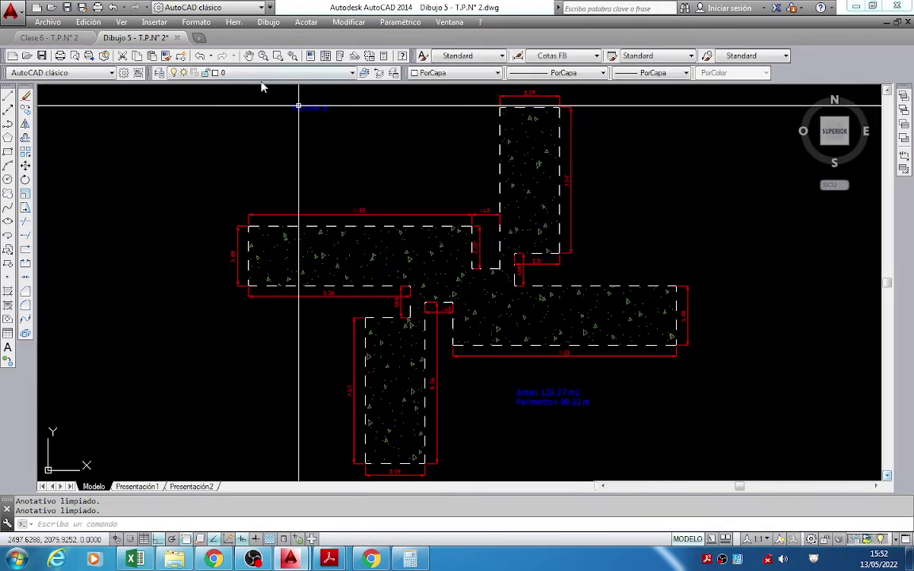
# Keep layer 0 current, zoom to the whole drawing, and quick-save Dibujo 5 - T.P.N° 2.dwg.
pyautogui.click(266, 72)
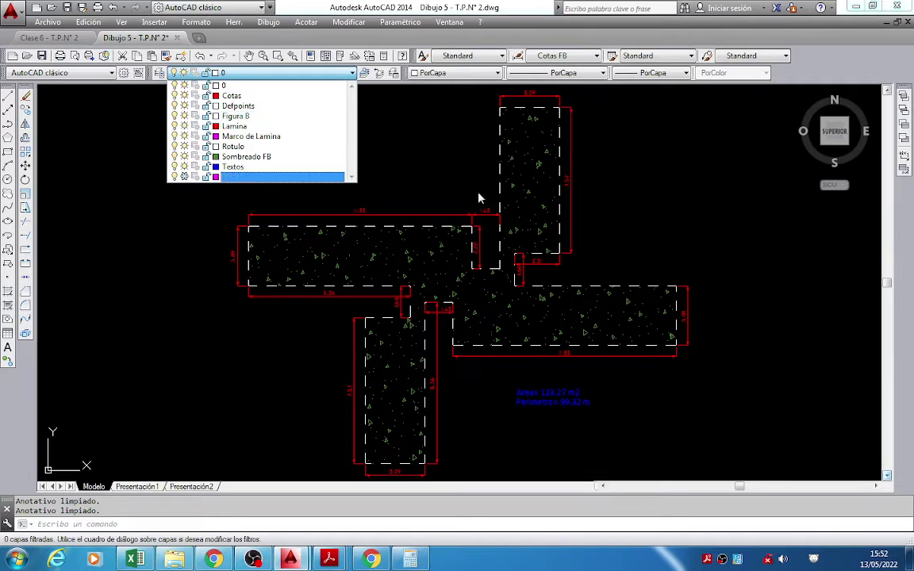
pyautogui.click(449, 180)
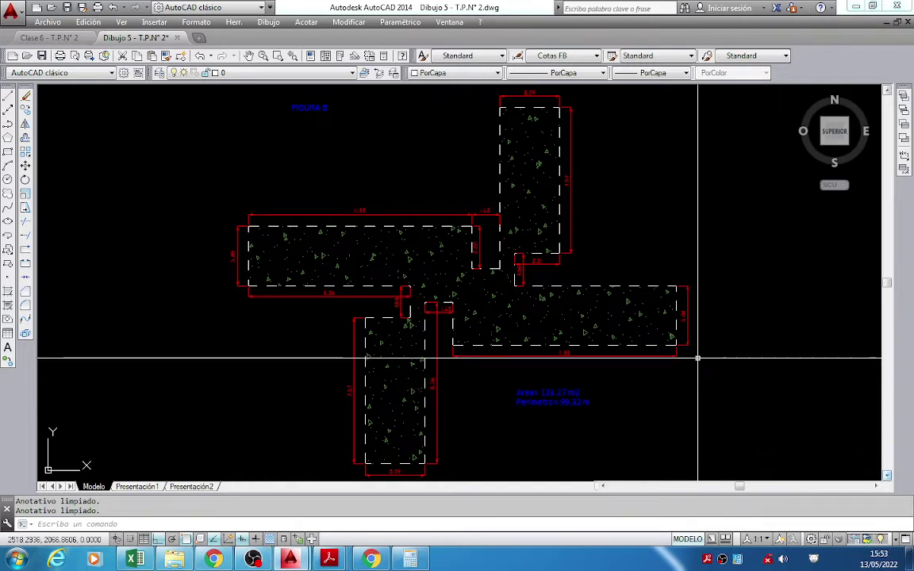
pyautogui.middleClick(737, 365)
pyautogui.middleClick(737, 365)
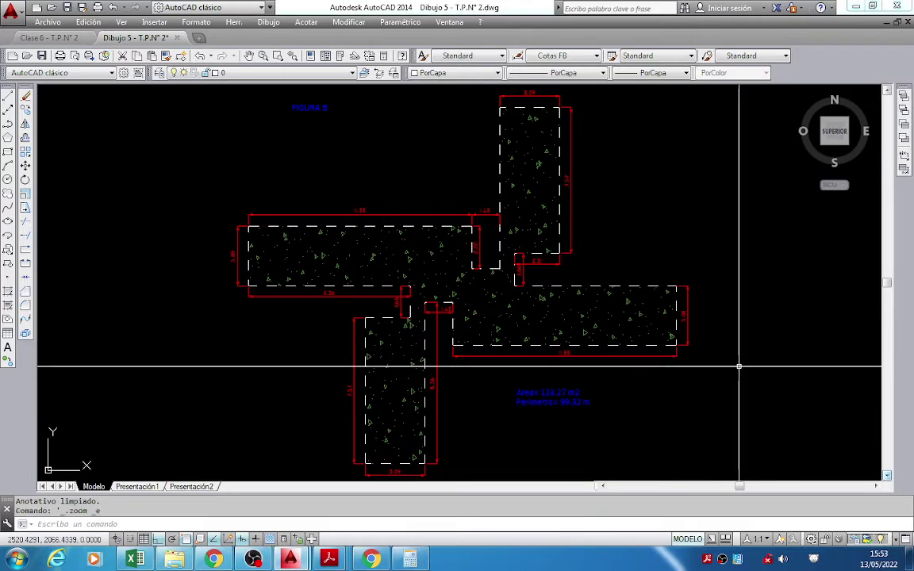
pyautogui.click(67, 8)
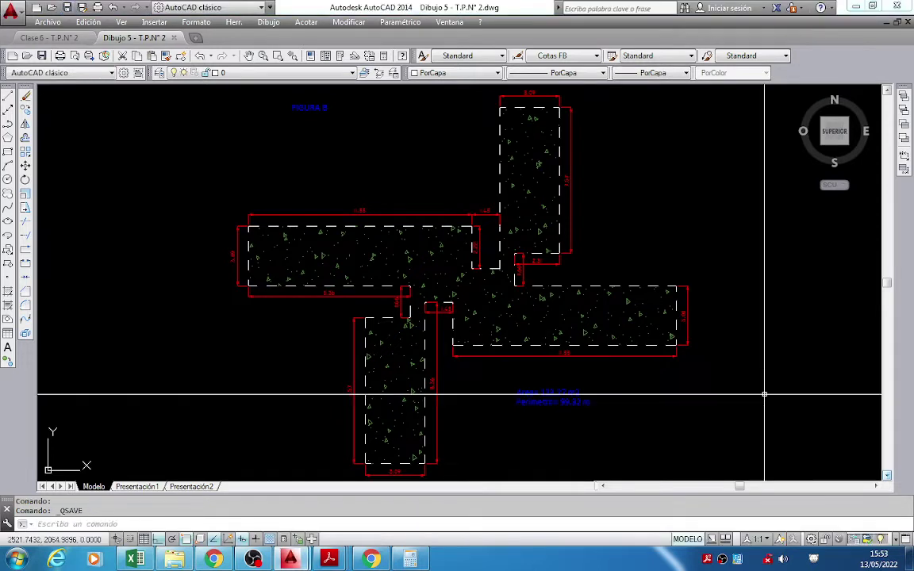
# Close the finished Figura B drawing and glance at the Hoja 2 assignment notes PDF.
pyautogui.click(909, 24)
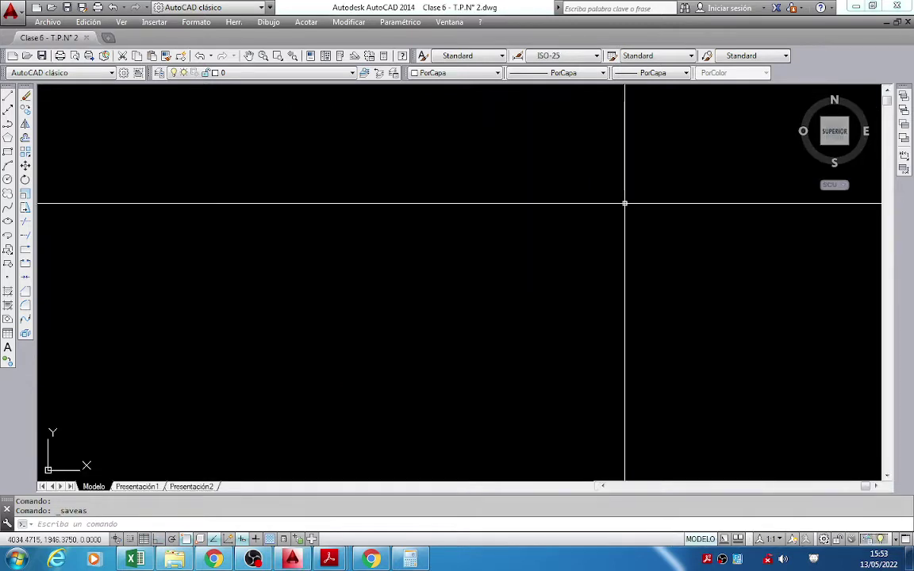
pyautogui.moveTo(329, 560)
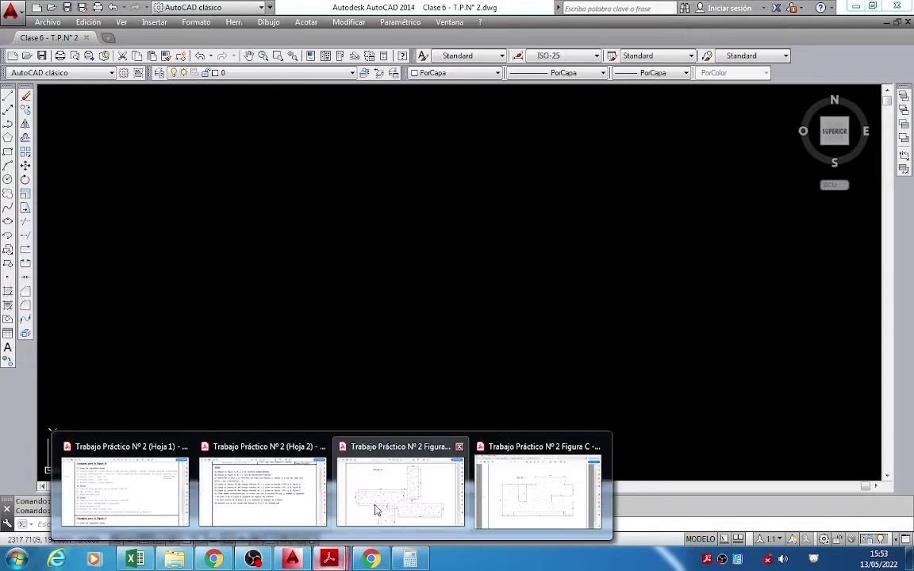
pyautogui.click(259, 502)
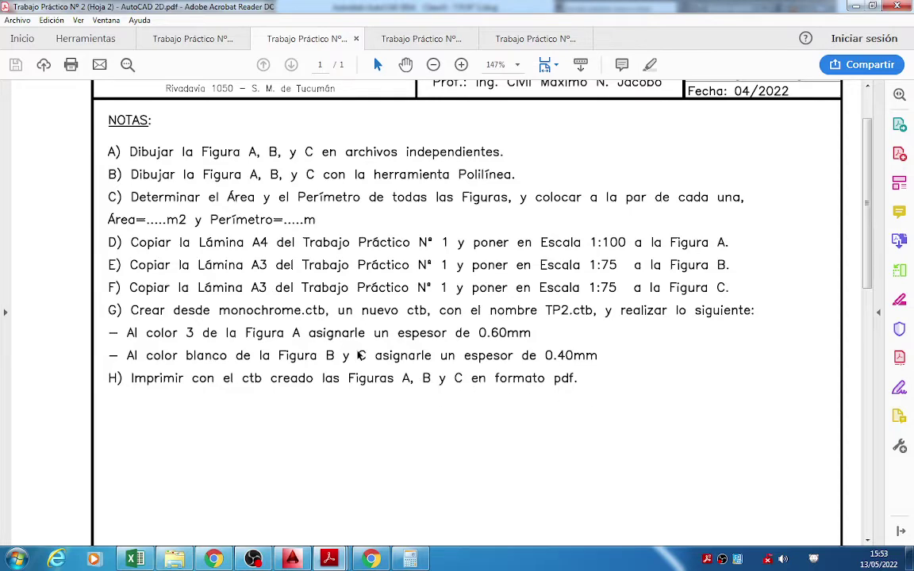
pyautogui.click(295, 561)
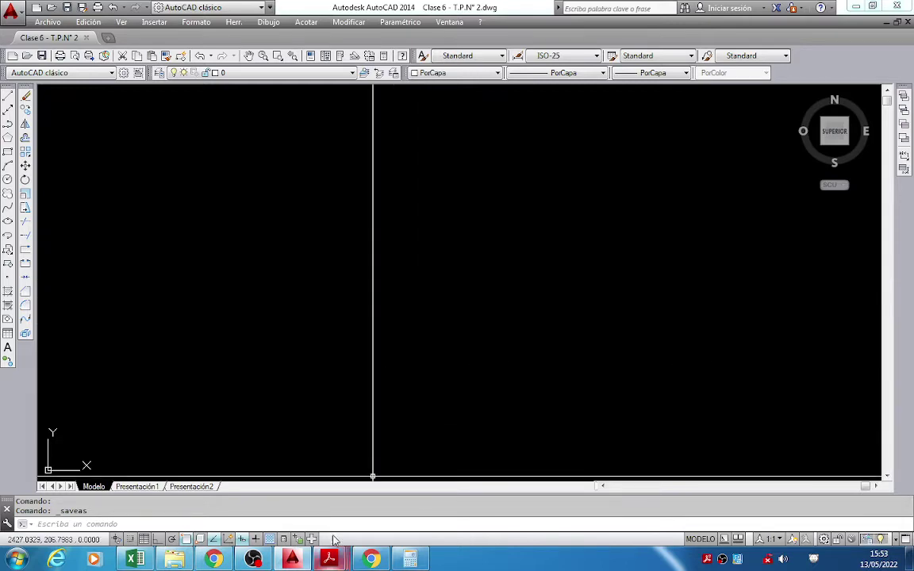
# Close the Figura B reference PDF and scroll the exercise sheet to the Figura C layer instructions.
pyautogui.moveTo(329, 560)
pyautogui.moveTo(458, 501)
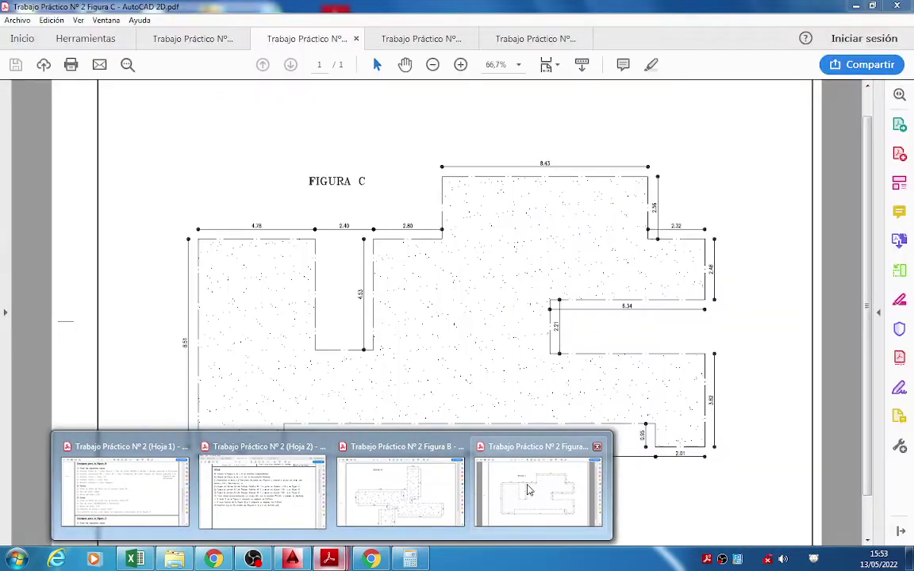
pyautogui.click(450, 497)
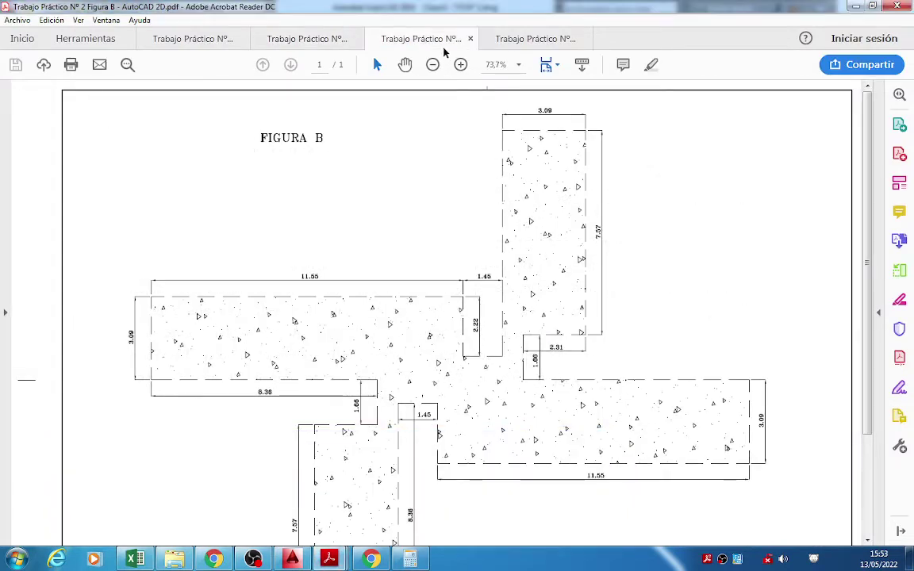
pyautogui.click(470, 38)
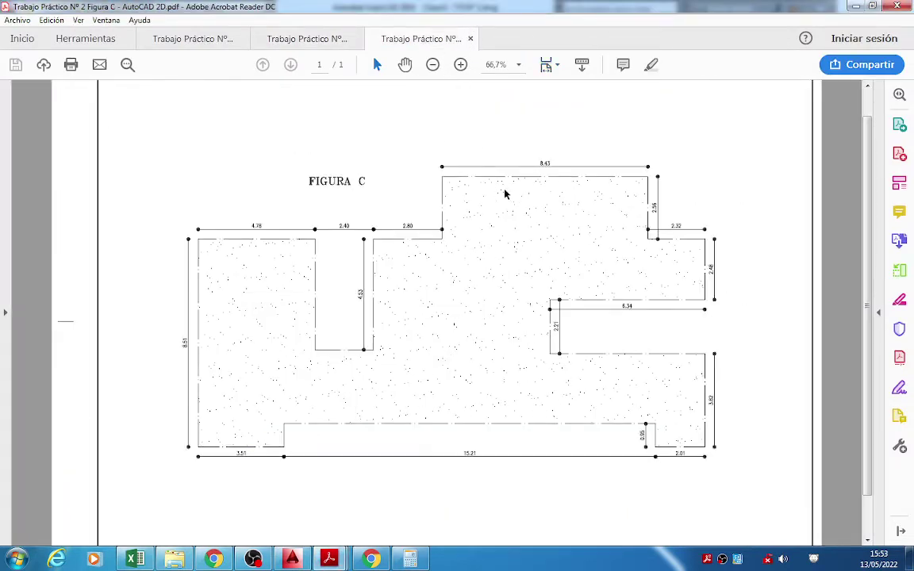
pyautogui.scroll(1, 392, 315)
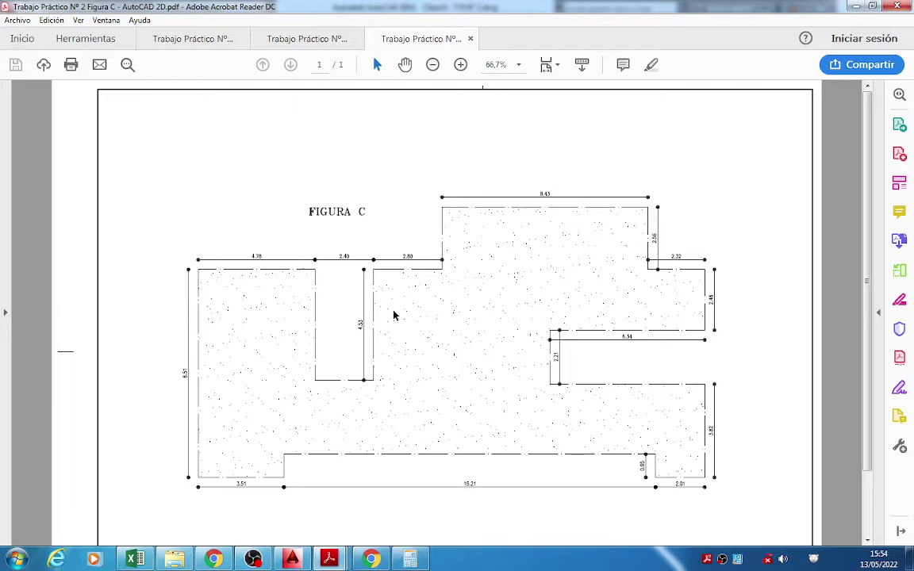
pyautogui.scroll(-2, 394, 315)
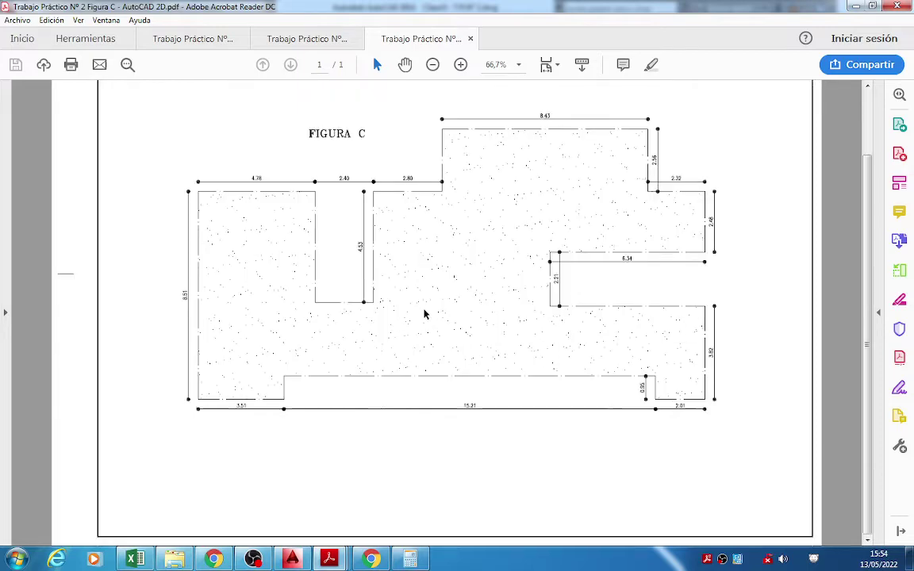
pyautogui.click(203, 39)
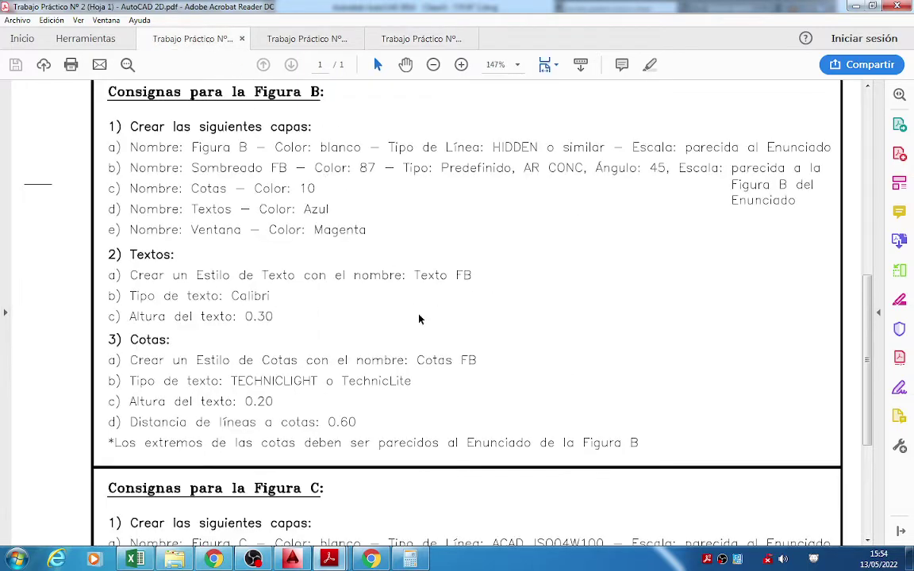
pyautogui.scroll(-6, 420, 318)
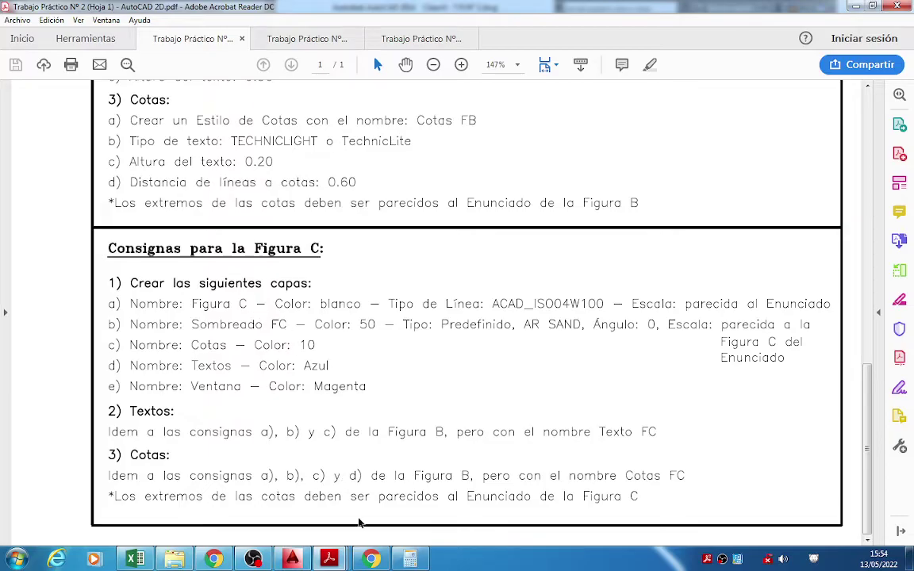
pyautogui.click(291, 560)
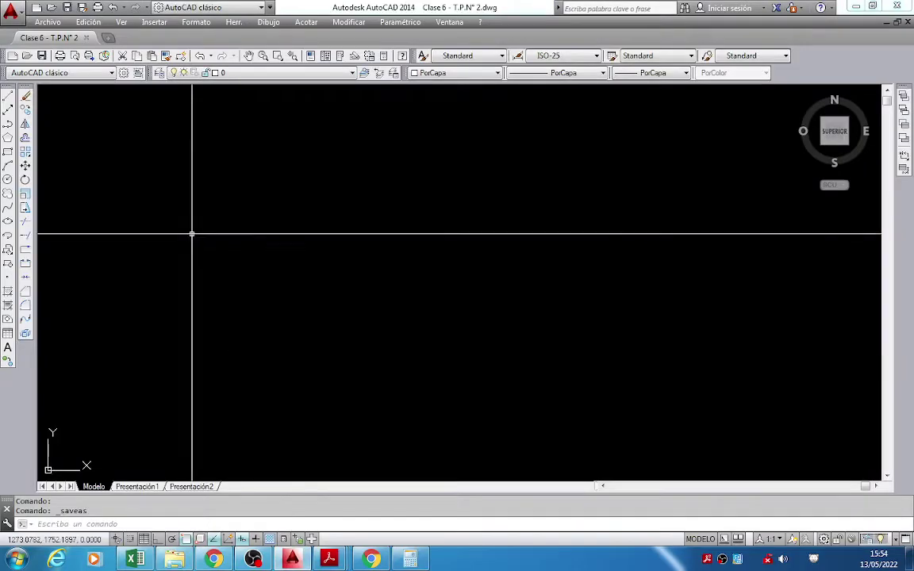
# Create a new layer named 'Figura C' and open its linetype selection.
pyautogui.click(160, 72)
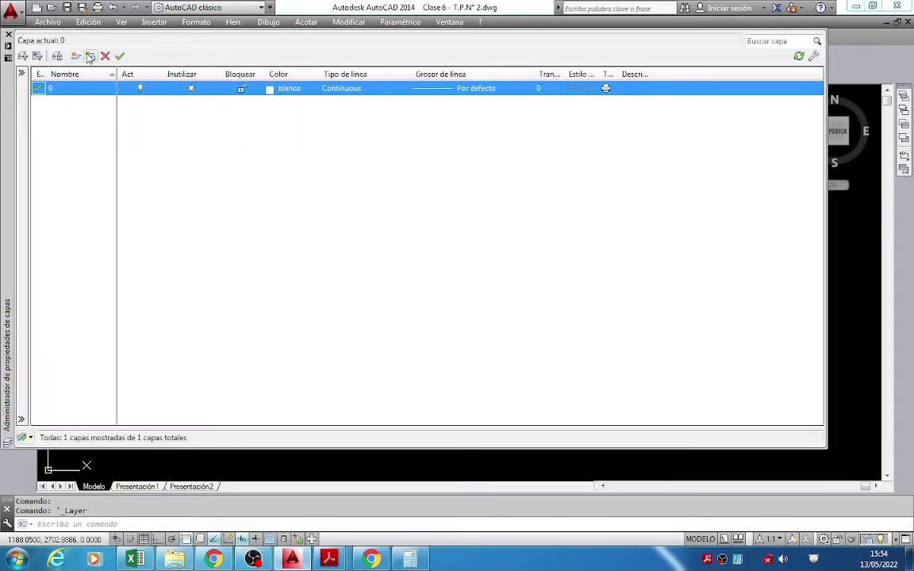
pyautogui.click(76, 57)
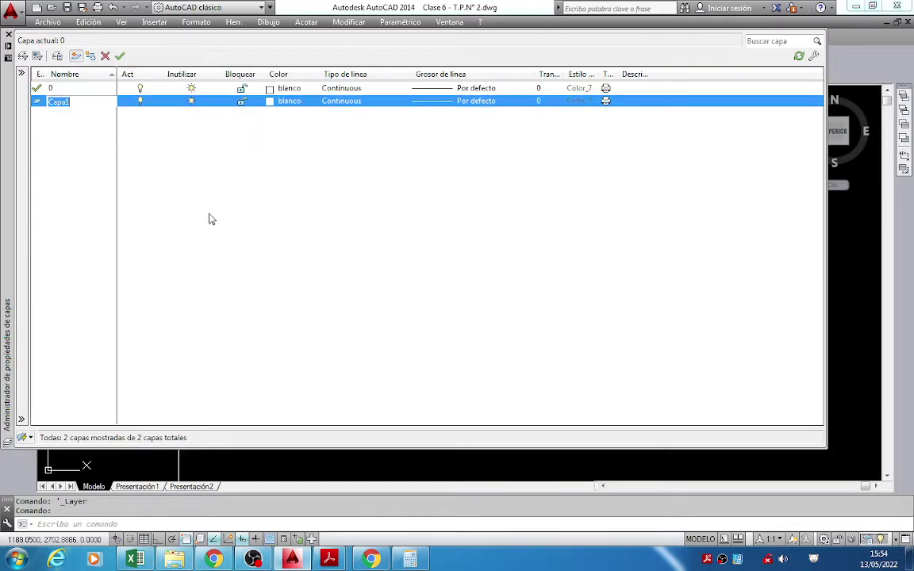
pyautogui.write('fIGURA')
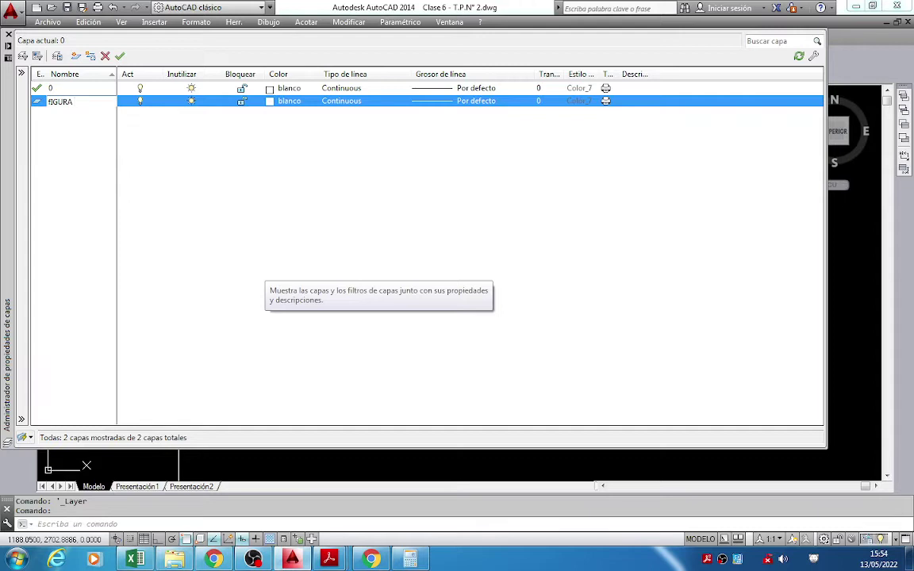
pyautogui.press('BackSpace')
pyautogui.press('BackSpace')
pyautogui.press('BackSpace')
pyautogui.press('BackSpace')
pyautogui.press('BackSpace')
pyautogui.press('BackSpace')
pyautogui.write('Figura C')
pyautogui.press('Return')
pyautogui.hotkey('alt', 'Tab')
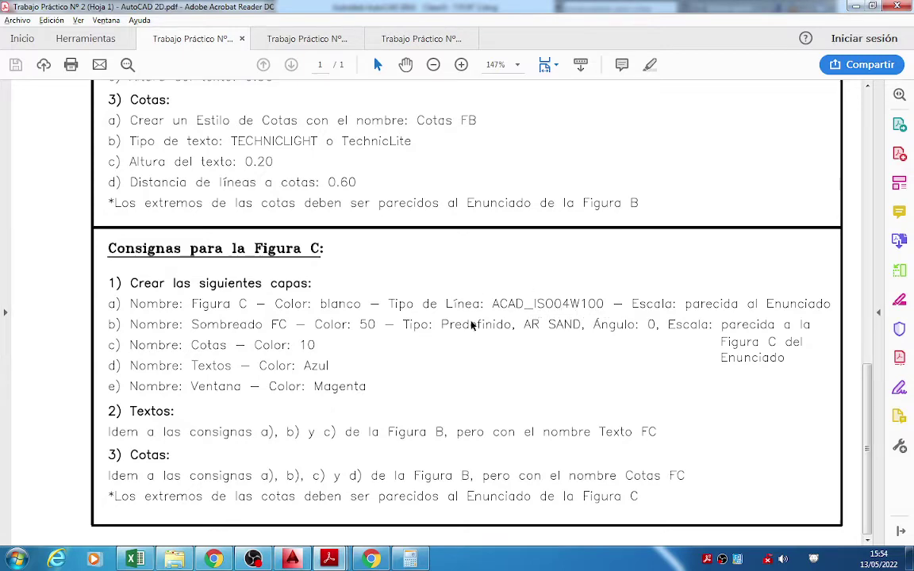
pyautogui.hotkey('alt', 'Tab')
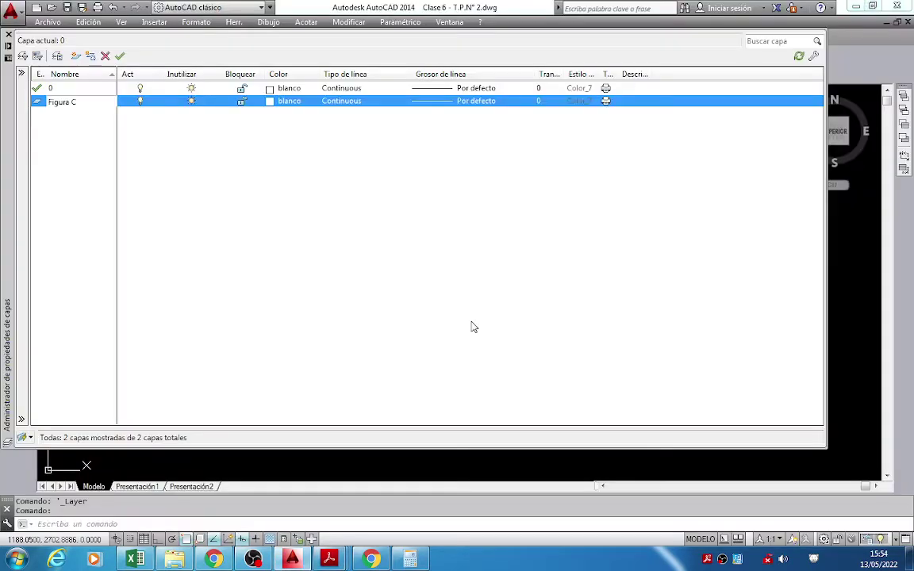
pyautogui.click(357, 103)
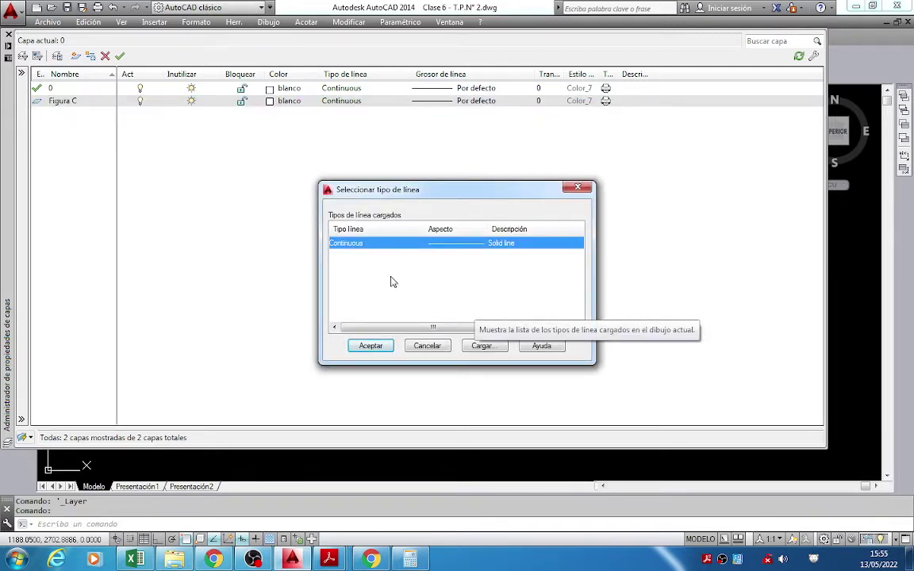
# Load the ACAD_ISO04W100 linetype from acadiso.lin after checking the exercise PDF.
pyautogui.click(393, 282)
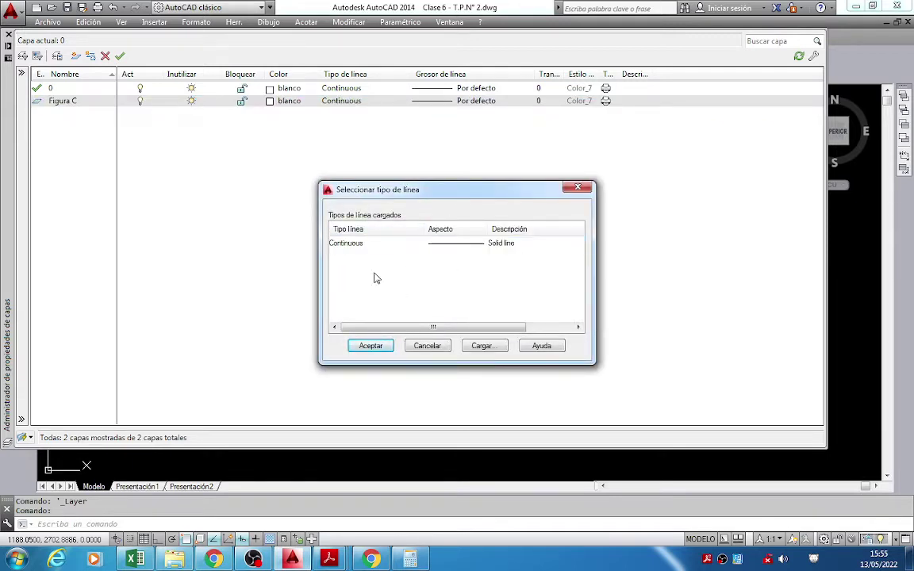
pyautogui.click(483, 347)
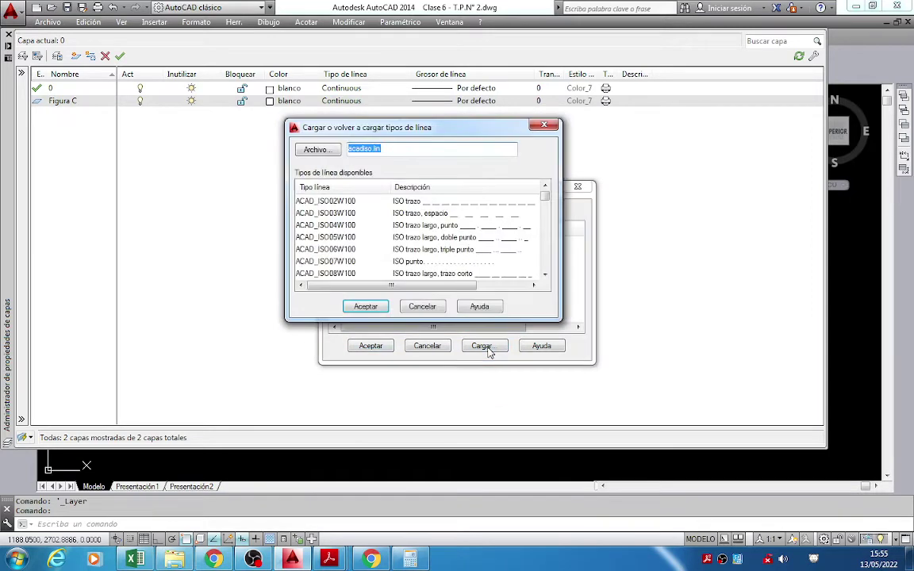
pyautogui.hotkey('alt', 'Tab')
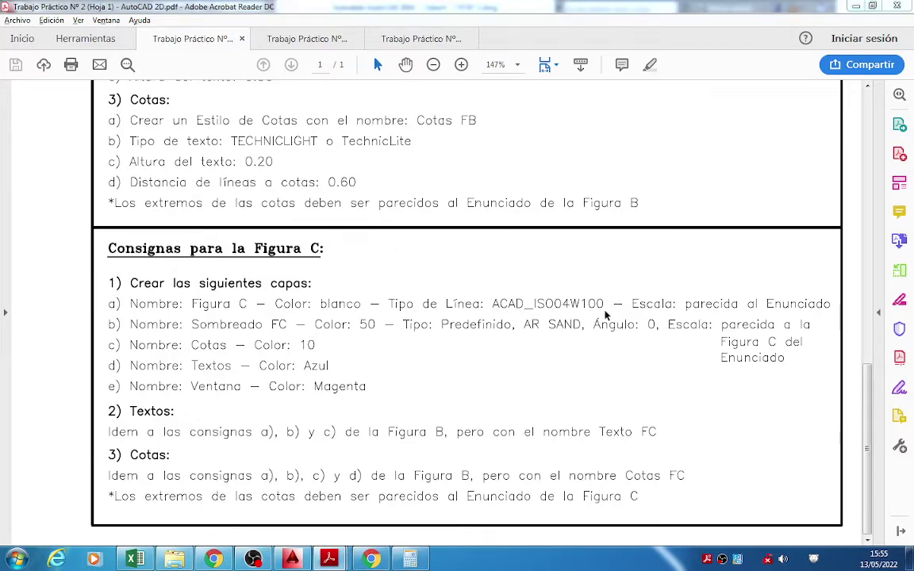
pyautogui.hotkey('alt', 'Tab')
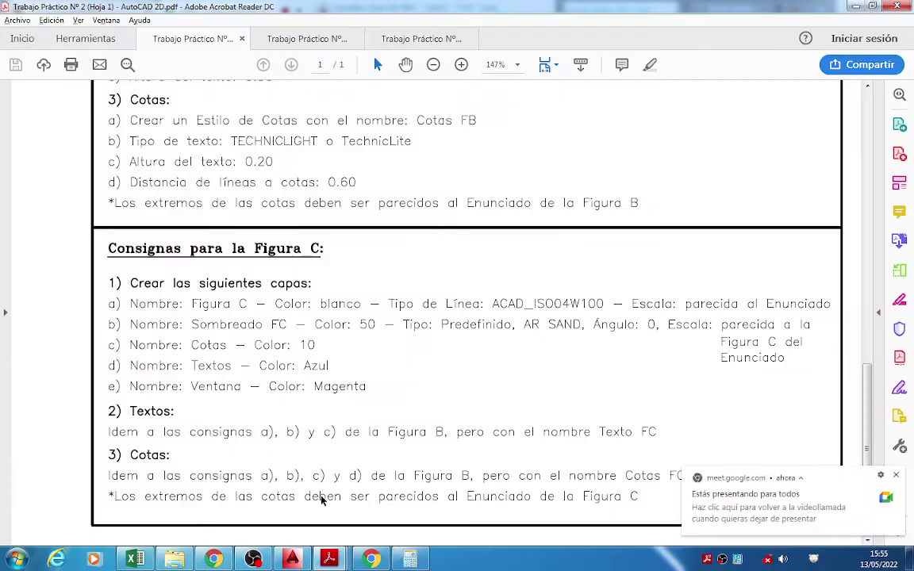
pyautogui.click(292, 559)
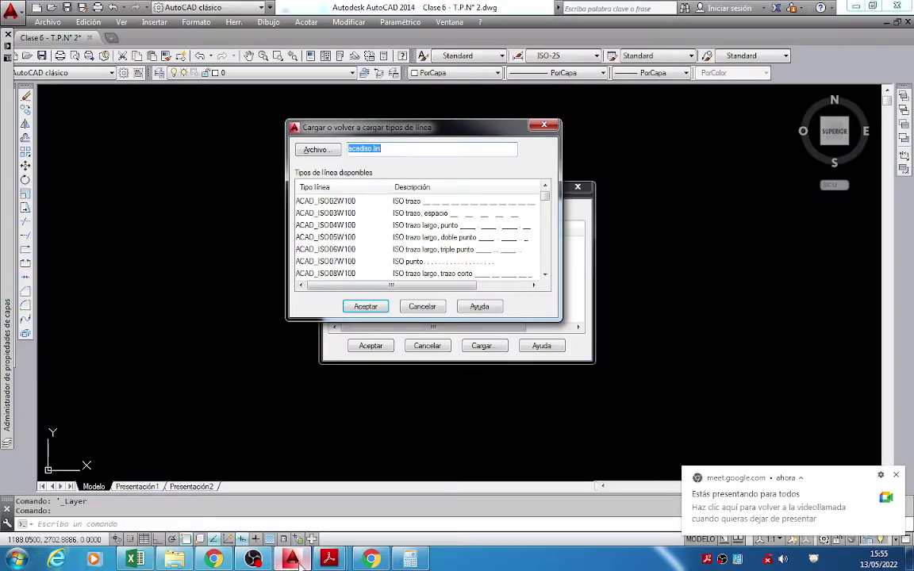
pyautogui.click(334, 226)
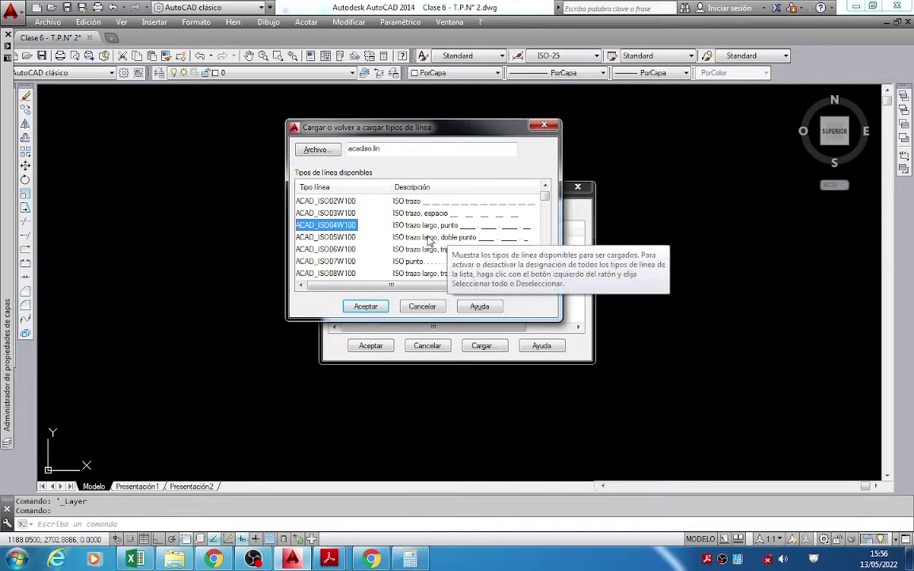
pyautogui.click(361, 308)
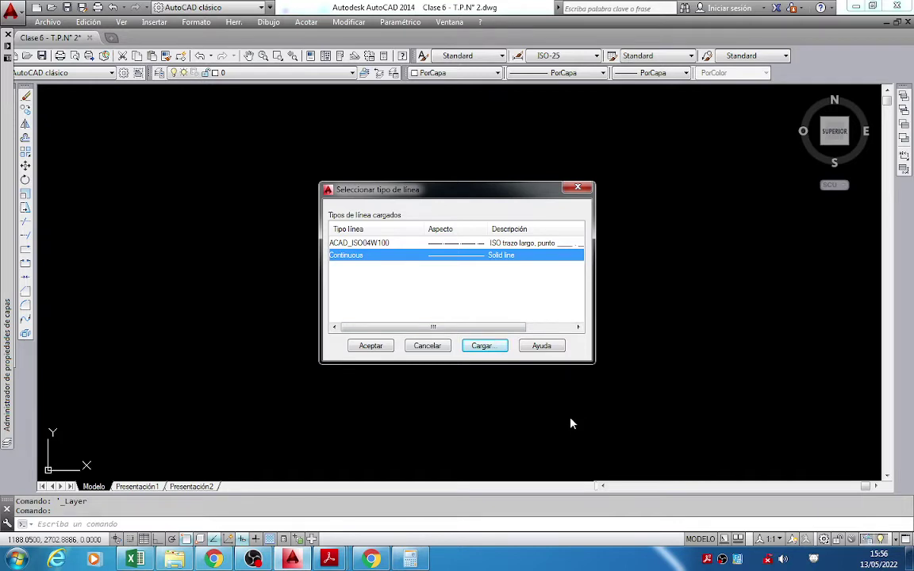
# Assign the ACAD_ISO04W100 linetype to the Figura C layer.
pyautogui.click(354, 244)
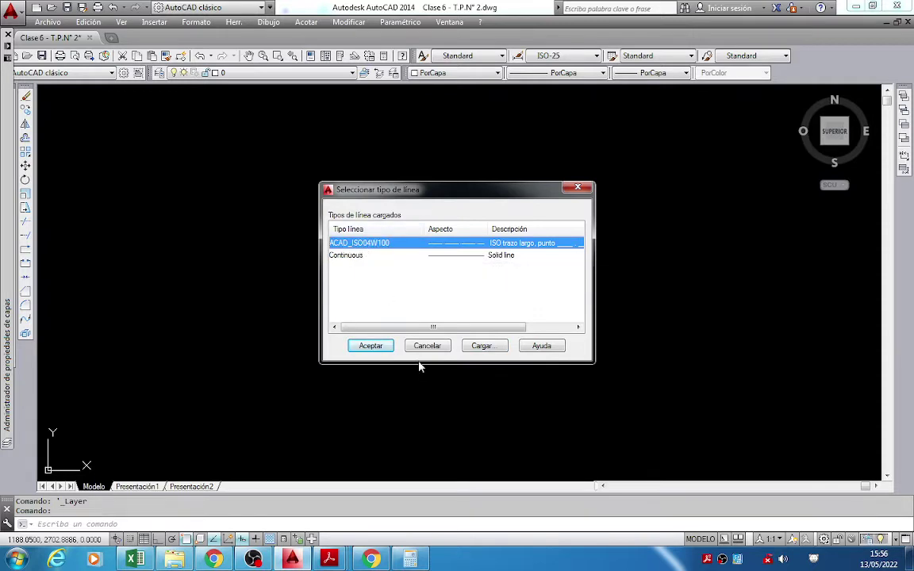
pyautogui.click(370, 346)
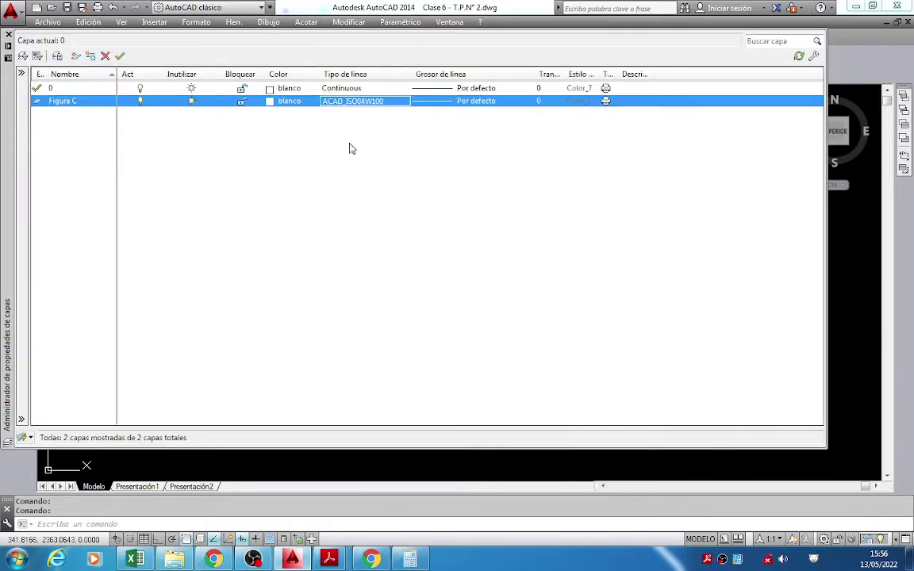
pyautogui.click(367, 103)
pyautogui.click(353, 256)
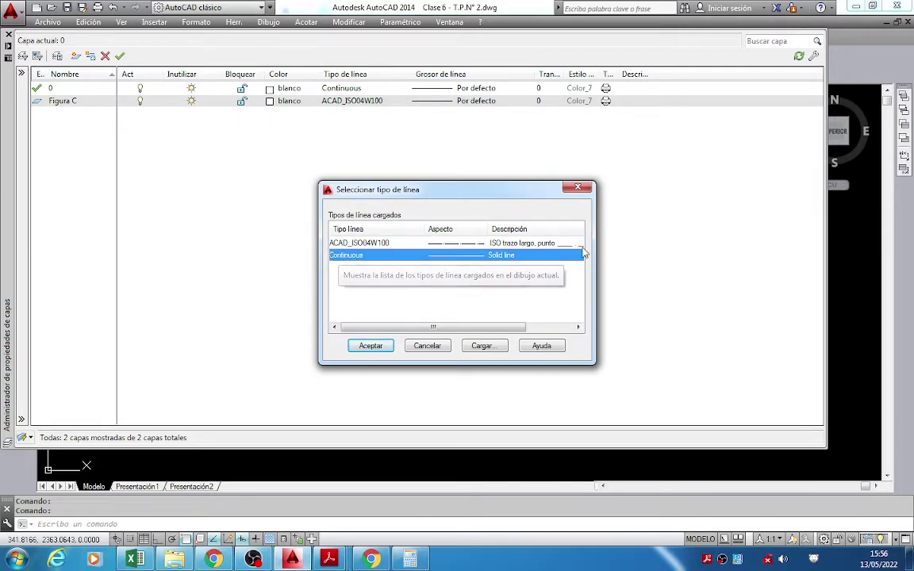
pyautogui.click(347, 242)
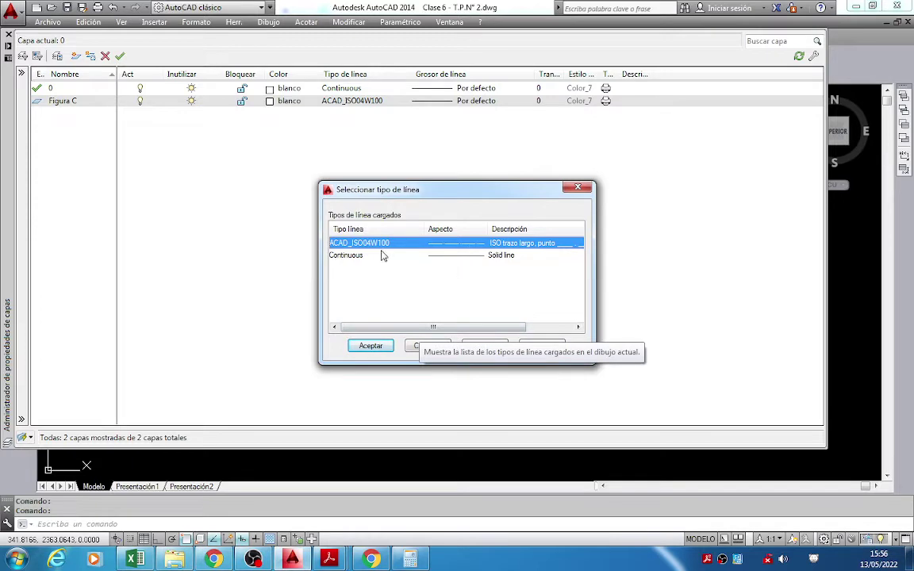
pyautogui.click(357, 259)
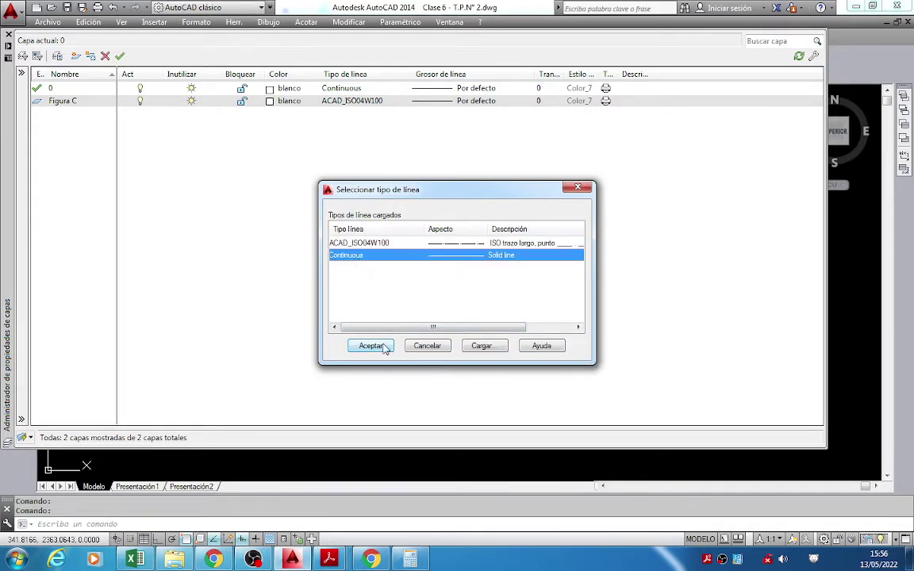
pyautogui.click(384, 347)
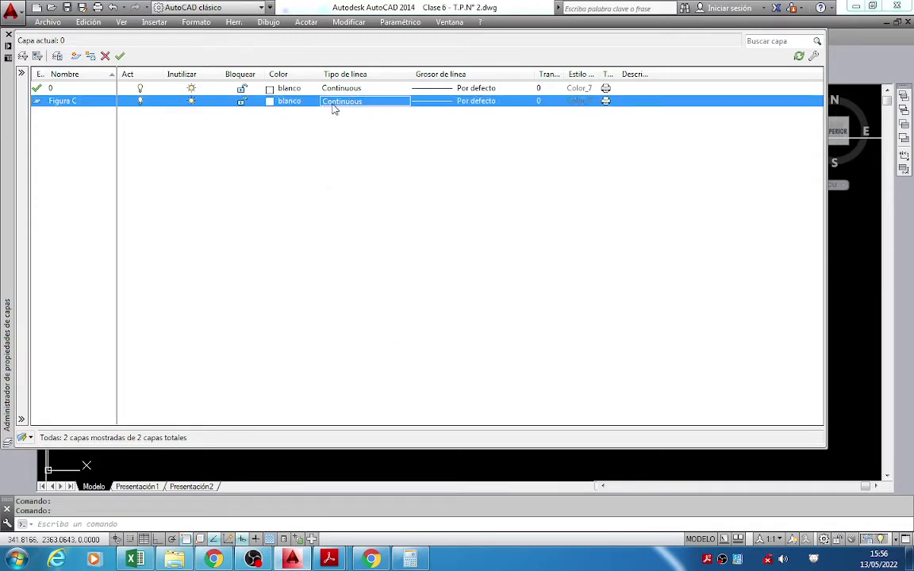
pyautogui.click(356, 104)
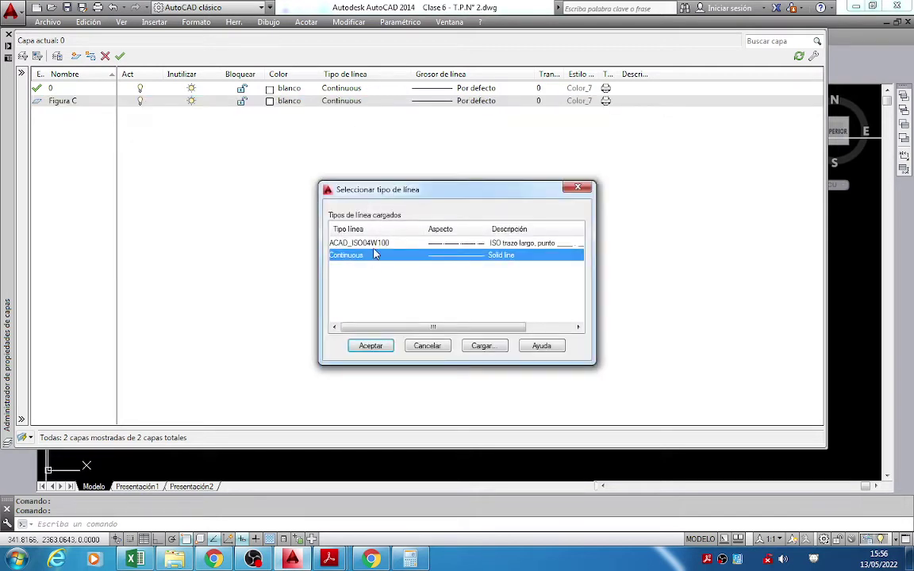
pyautogui.click(373, 243)
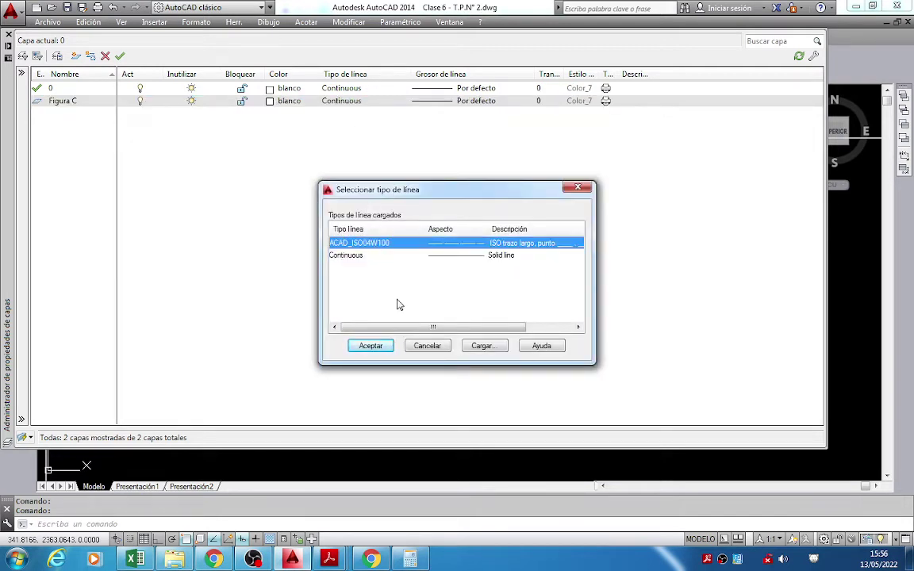
pyautogui.click(373, 346)
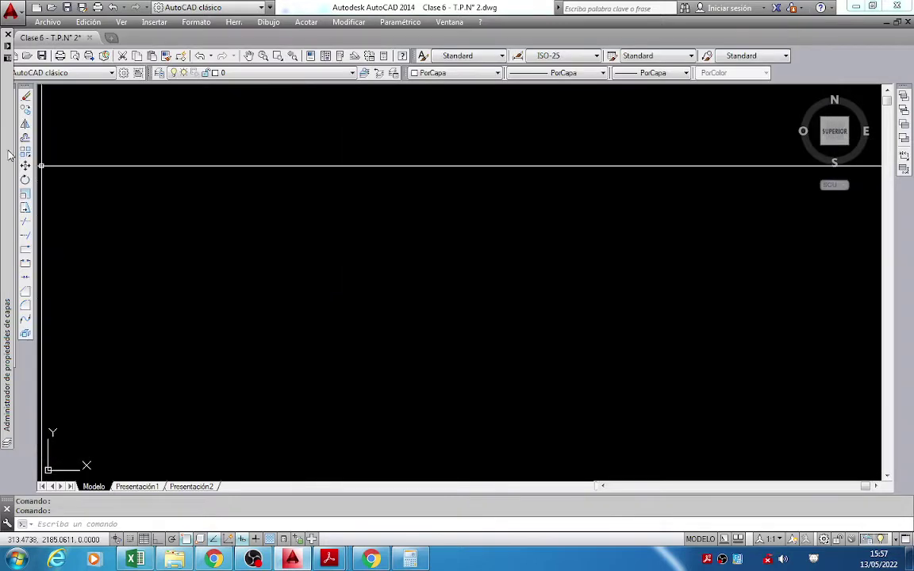
# Bring the Acrobat exercise PDF with the Figura C instructions to the front.
pyautogui.moveTo(8, 117)
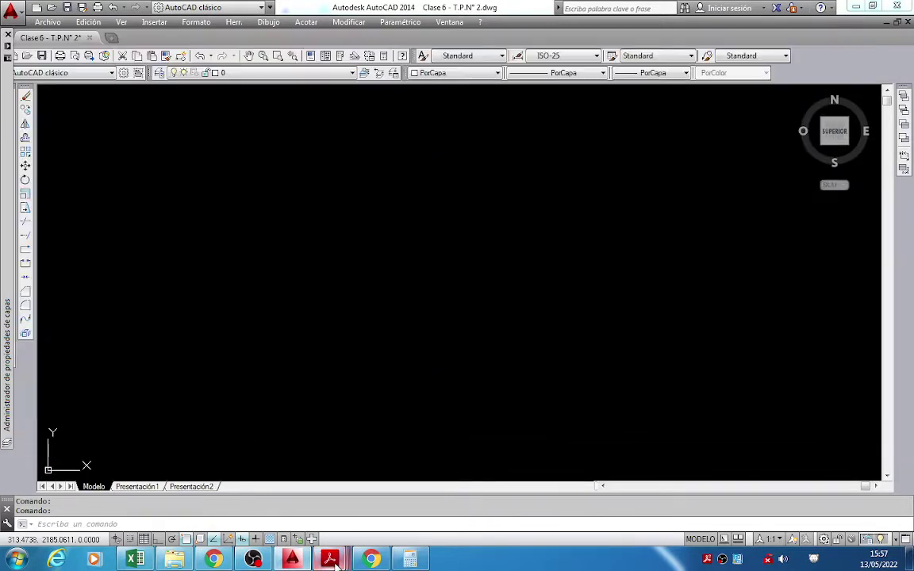
pyautogui.moveTo(335, 561)
pyautogui.moveTo(201, 510)
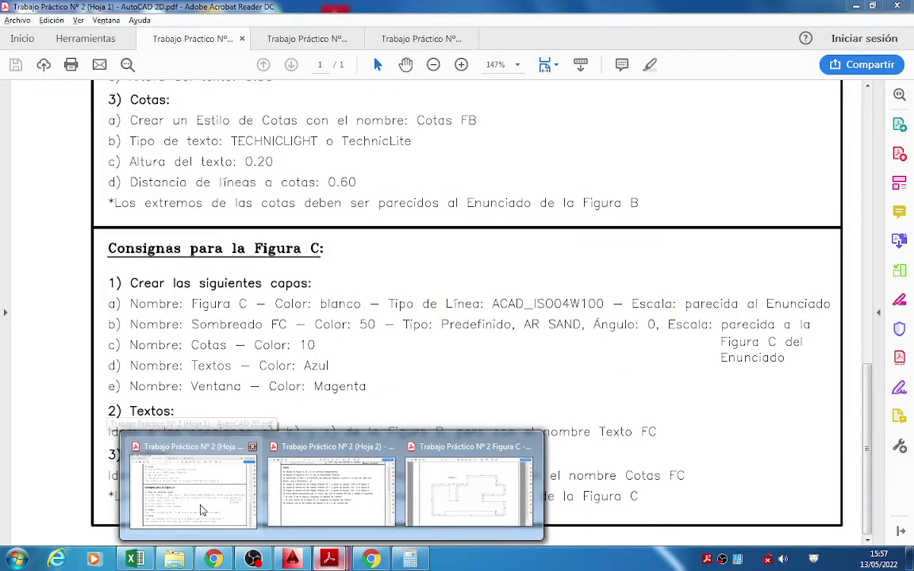
pyautogui.click(201, 510)
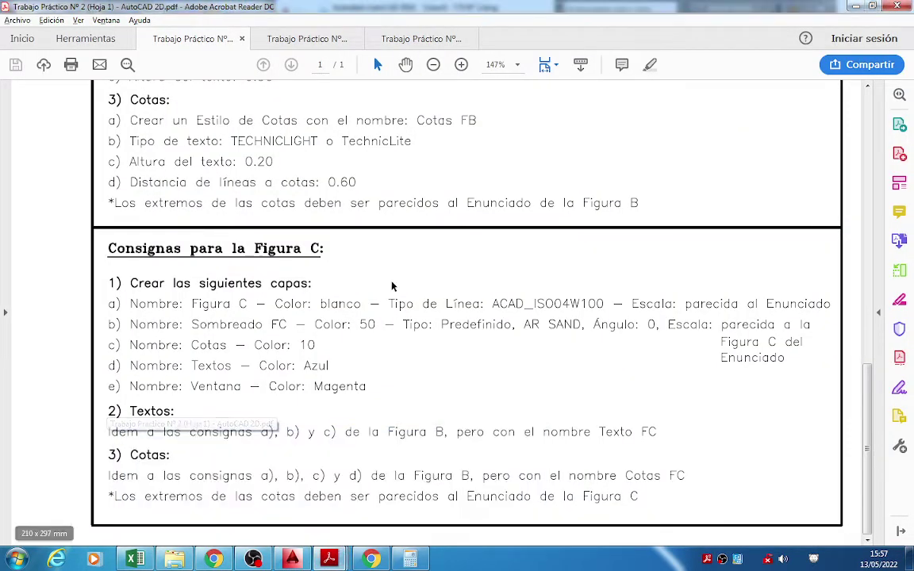
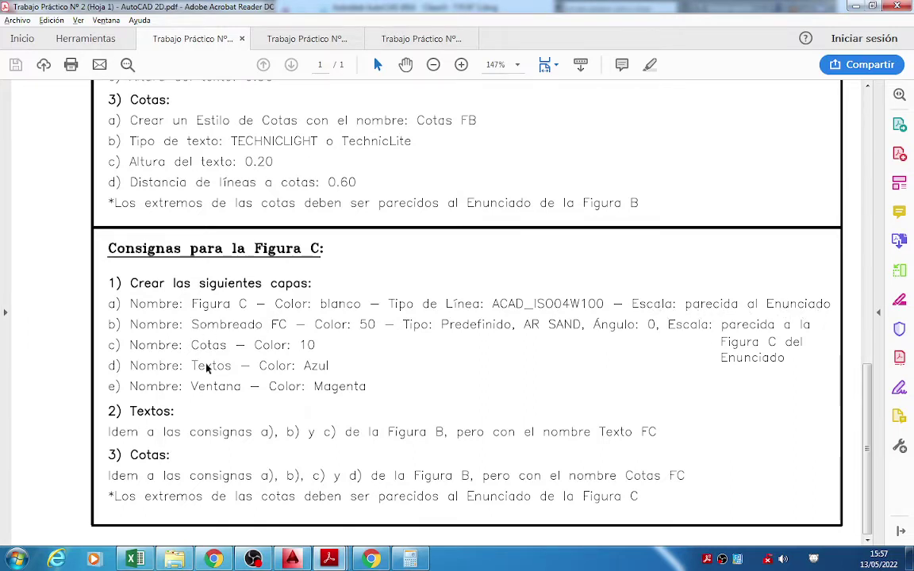
# Try a 0.25 mm lineweight on the Figura C layer, then cancel without applying it.
pyautogui.hotkey('alt', 'Tab')
pyautogui.moveTo(7, 214)
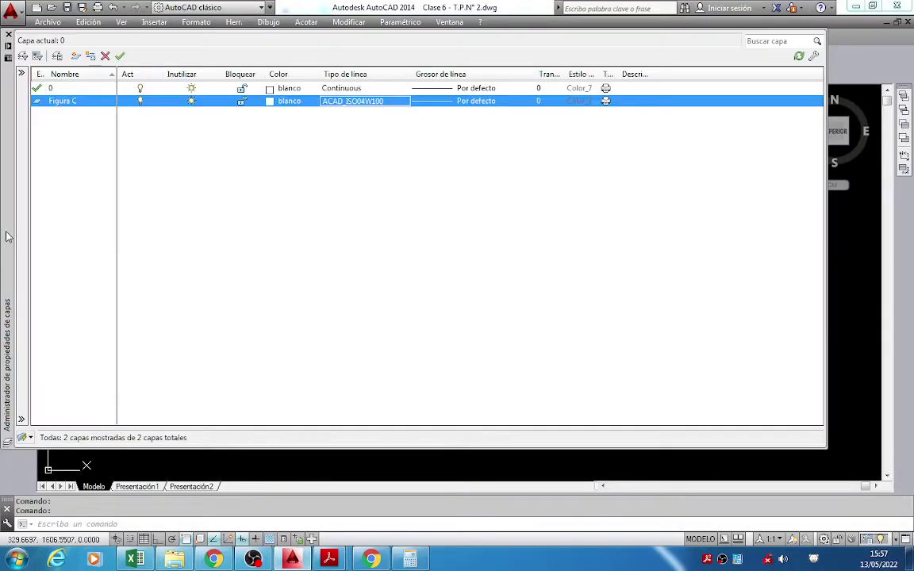
pyautogui.click(480, 105)
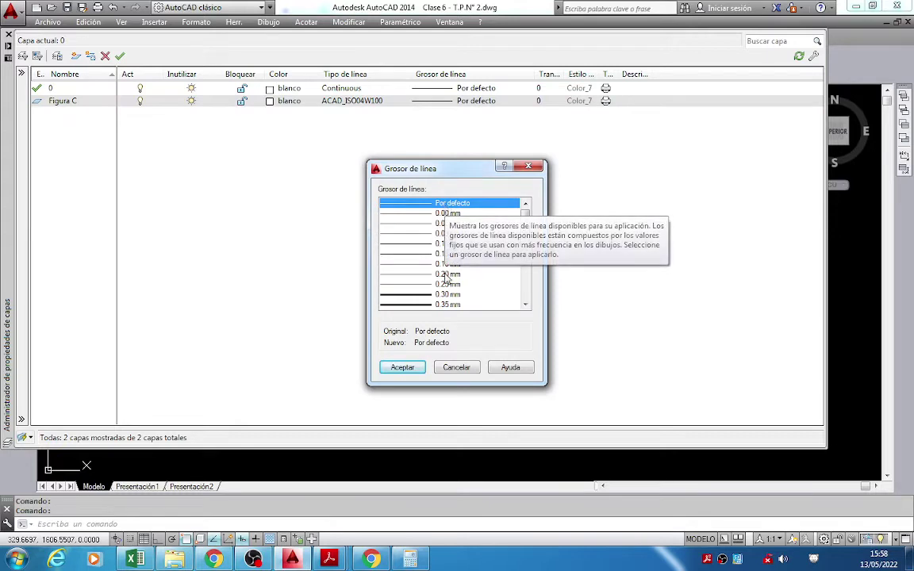
pyautogui.click(413, 284)
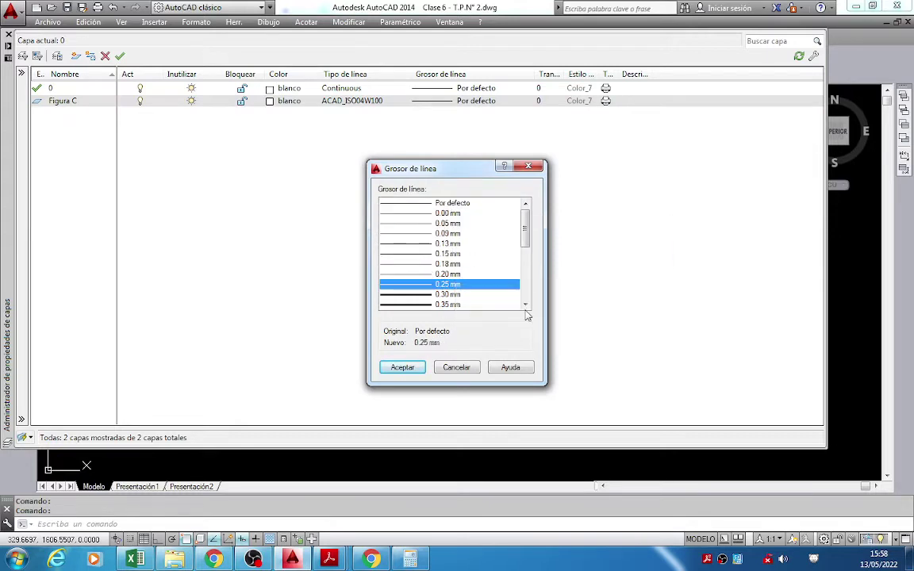
pyautogui.click(537, 167)
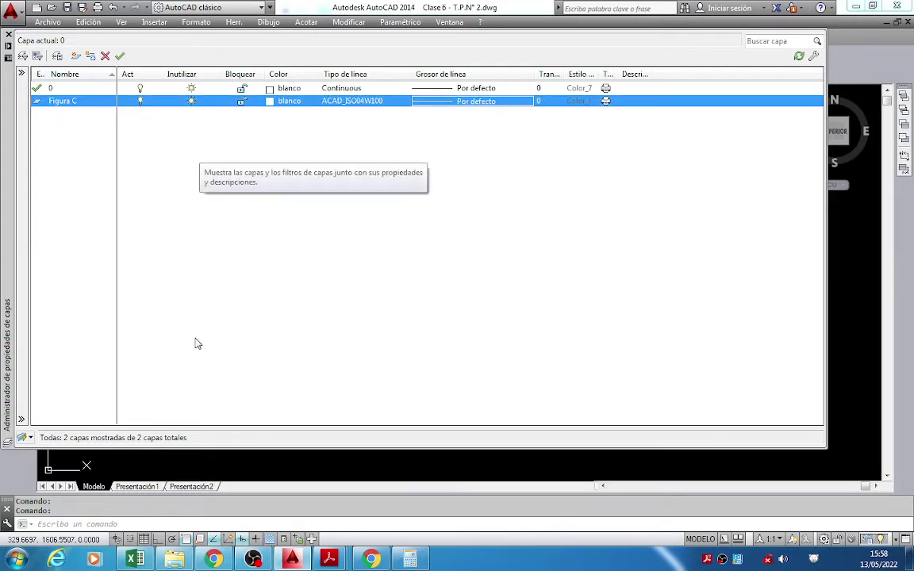
# Check the Hoja 1 PDF, then review the Figura C layer with its ACAD_ISO04W100 linetype.
pyautogui.moveTo(329, 560)
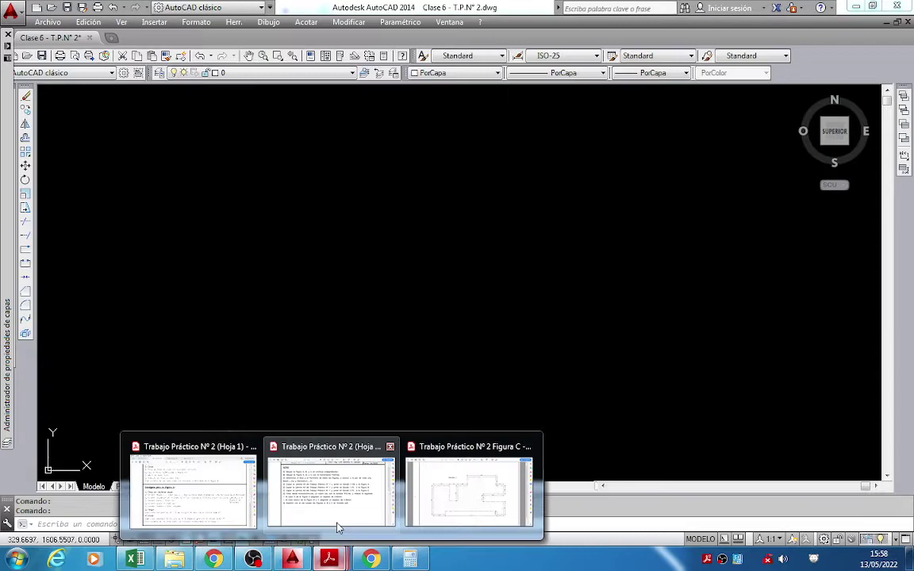
pyautogui.click(210, 506)
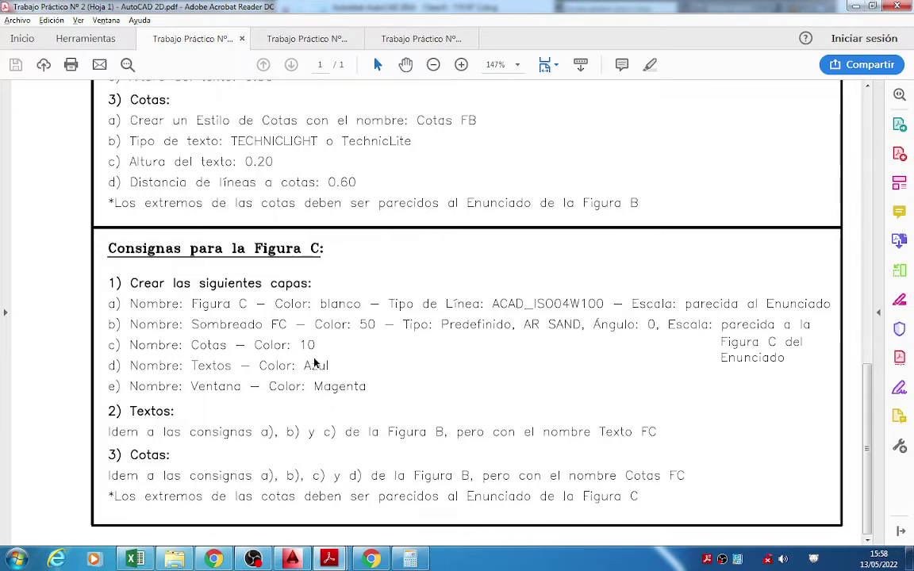
pyautogui.hotkey('alt', 'Tab')
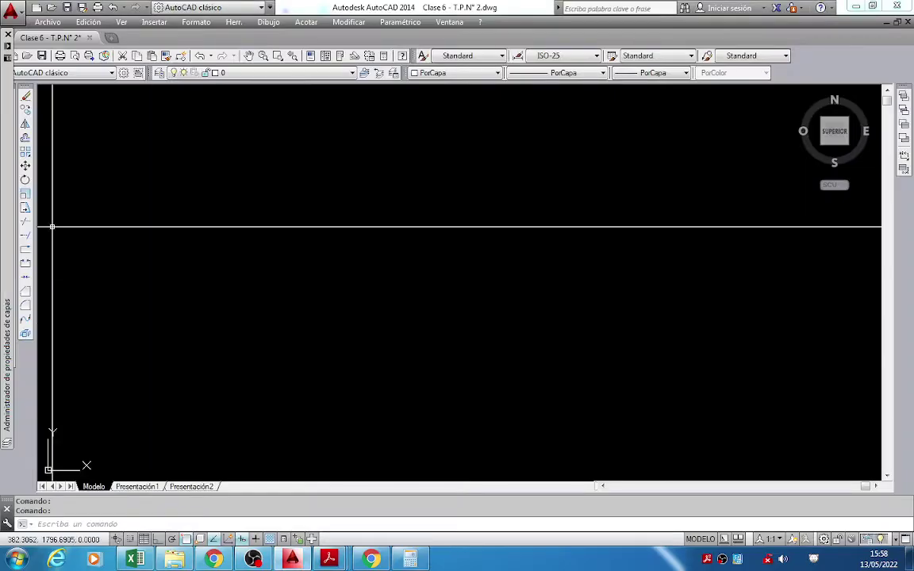
pyautogui.moveTo(4, 150)
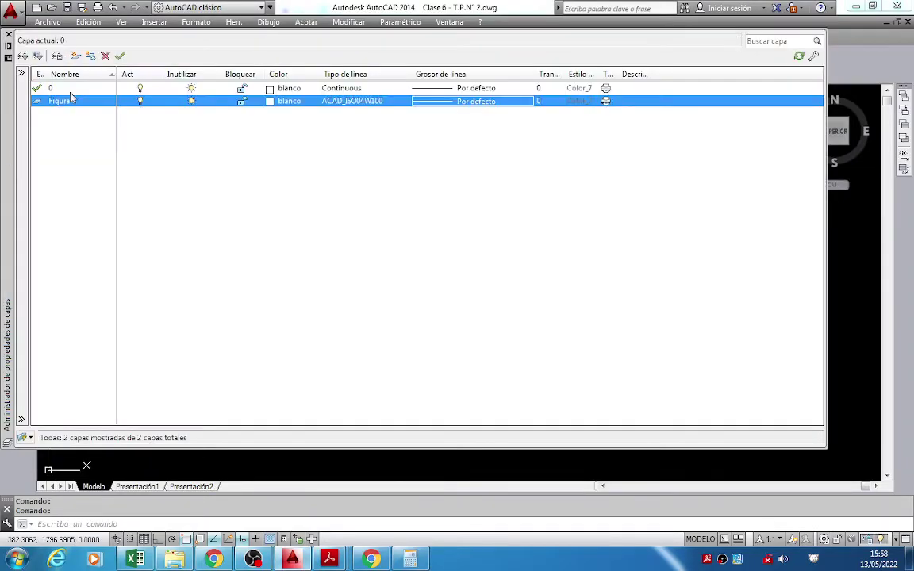
pyautogui.click(70, 92)
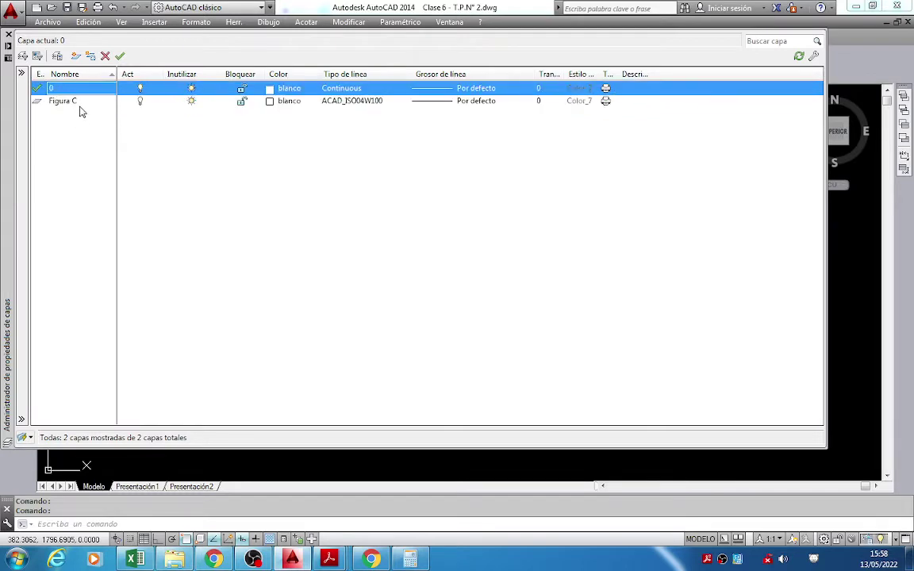
pyautogui.doubleClick(79, 102)
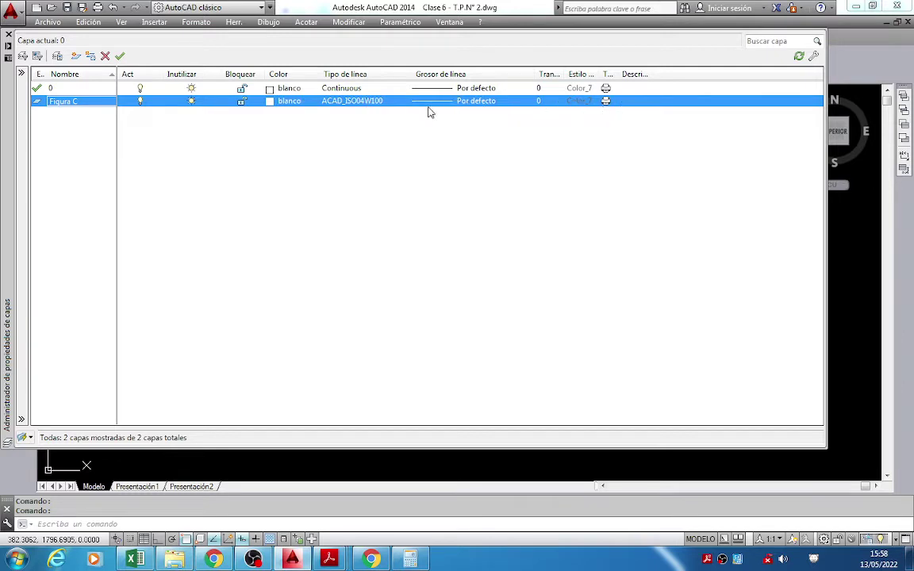
# Create layer Sombreado FC with index colour 50, then switch to the assignment PDF.
pyautogui.click(64, 89)
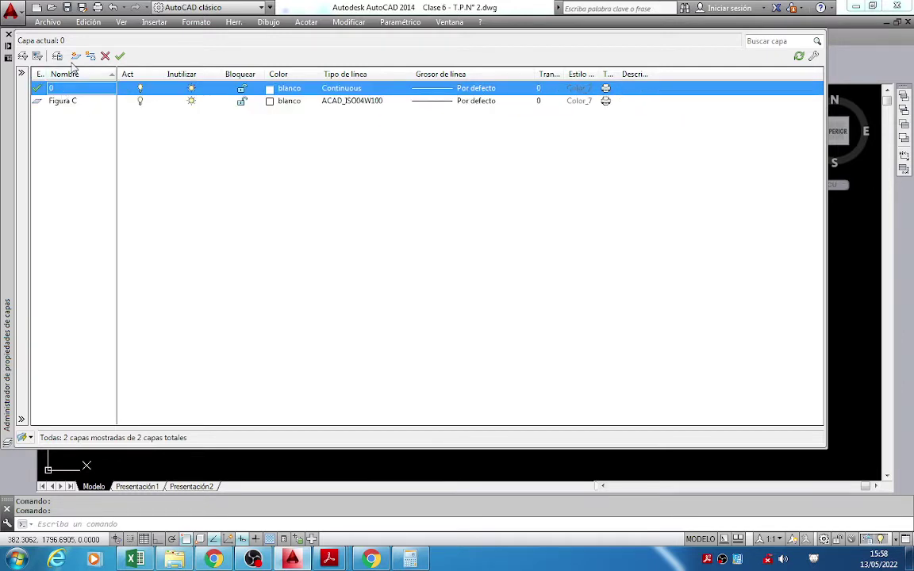
pyautogui.click(76, 55)
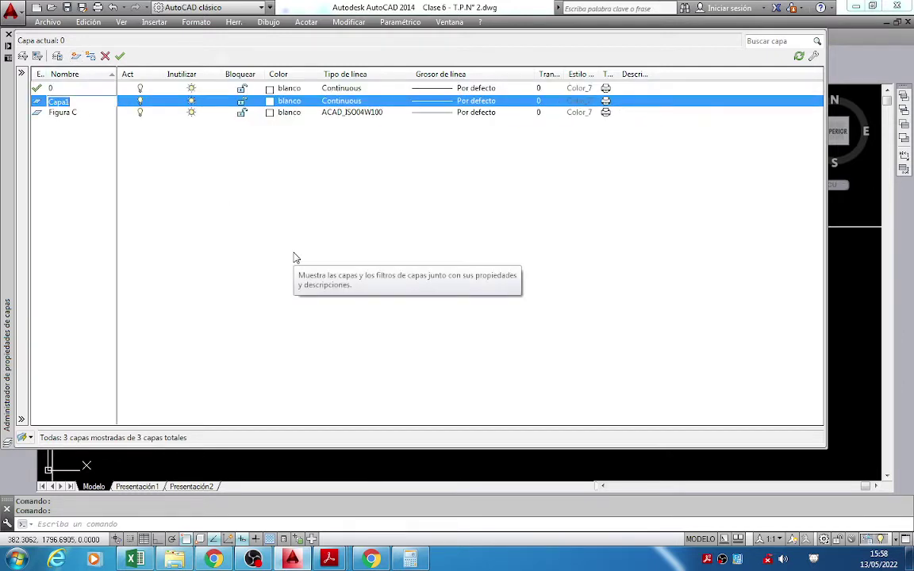
pyautogui.write('s')
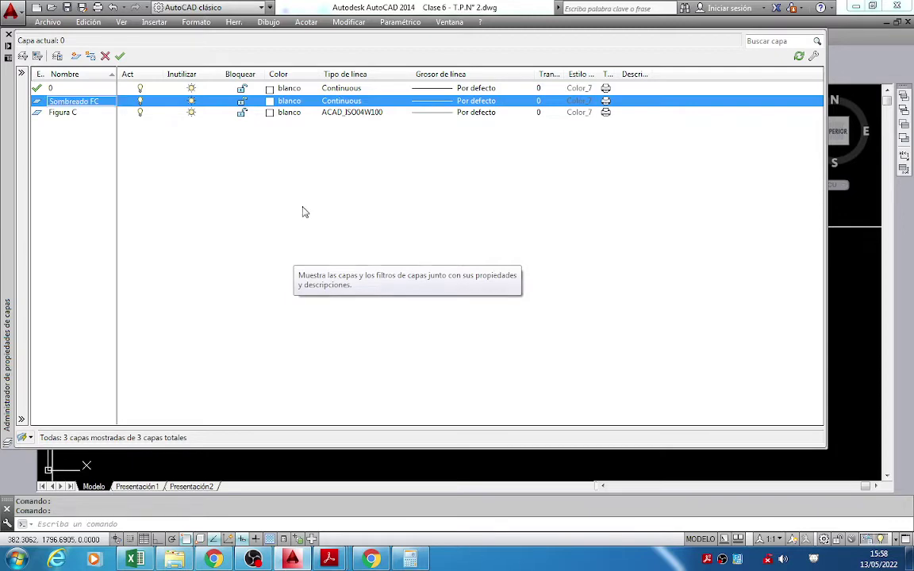
pyautogui.hotkey('alt', 'Tab')
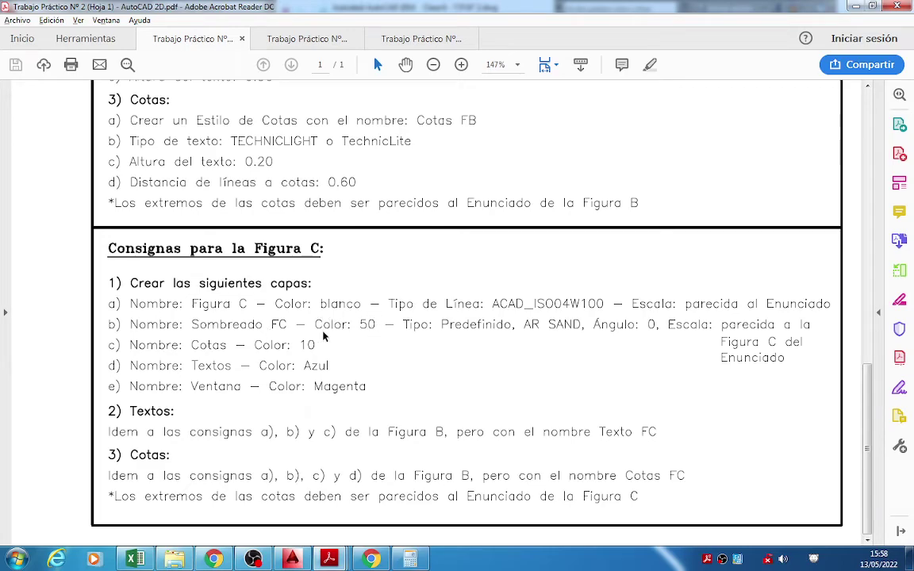
pyautogui.hotkey('alt', 'Tab')
pyautogui.moveTo(5, 198)
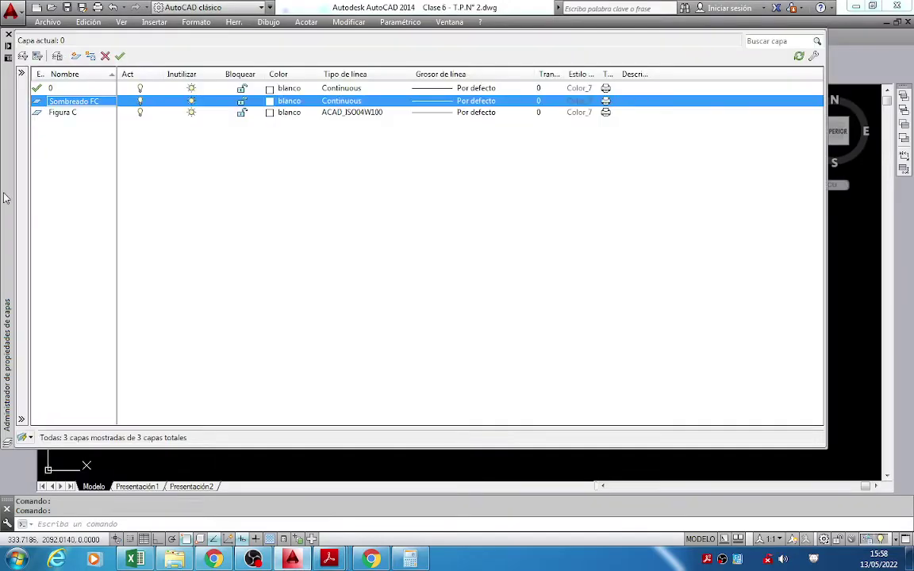
pyautogui.click(286, 106)
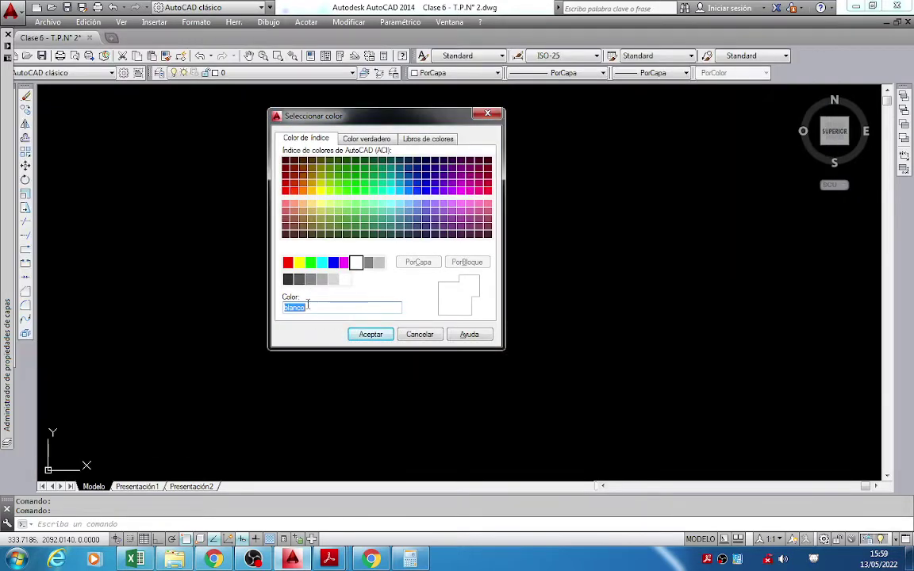
pyautogui.write('50')
pyautogui.click(366, 334)
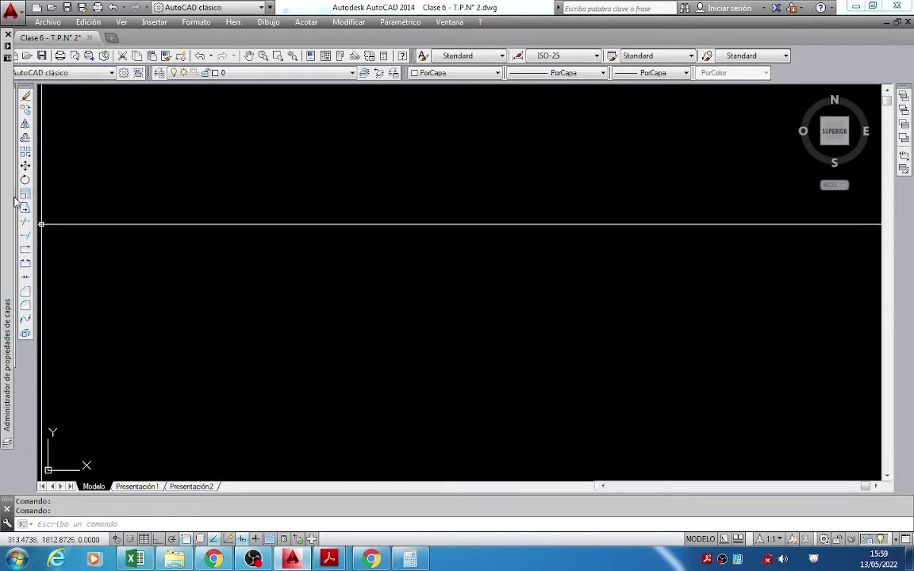
pyautogui.moveTo(6, 182)
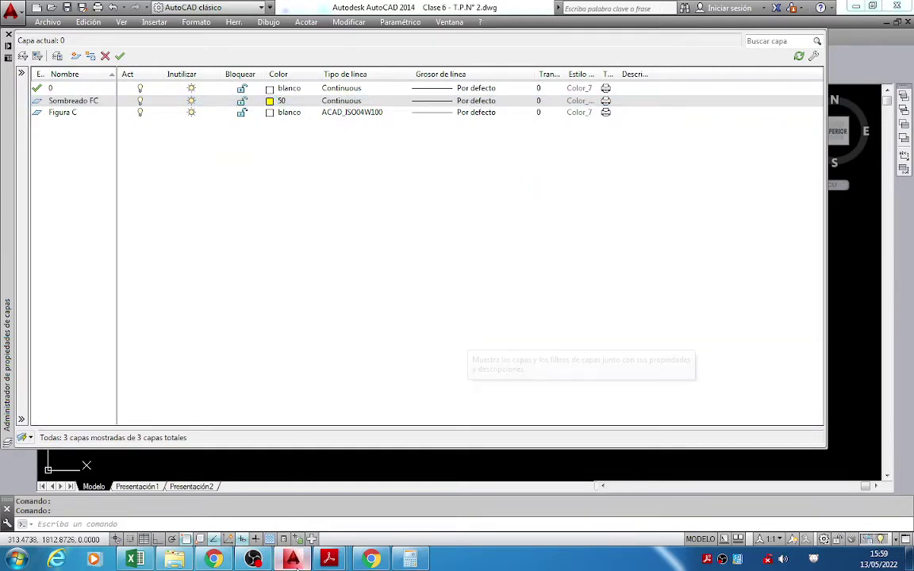
pyautogui.click(330, 559)
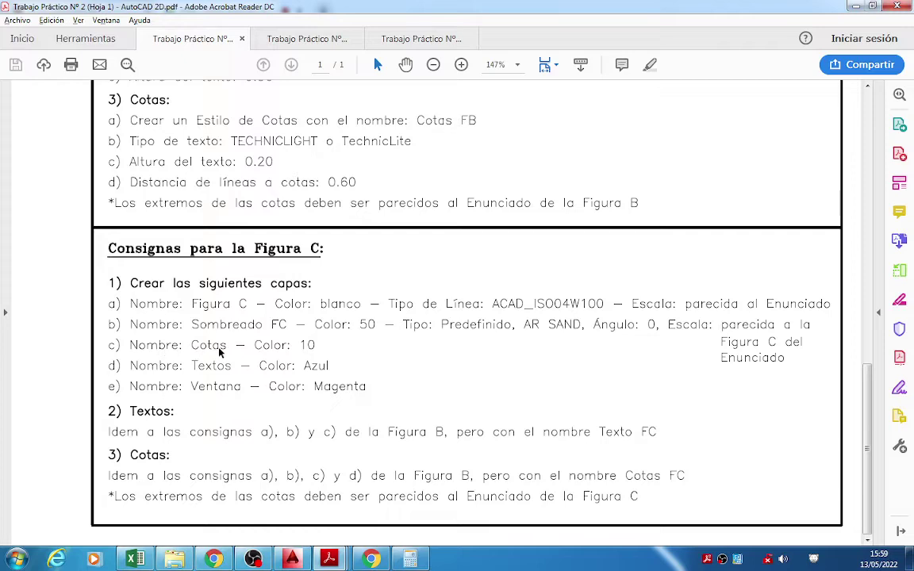
# Create layer Cotas with index colour 10, checking the PDF for the next layer.
pyautogui.click(292, 559)
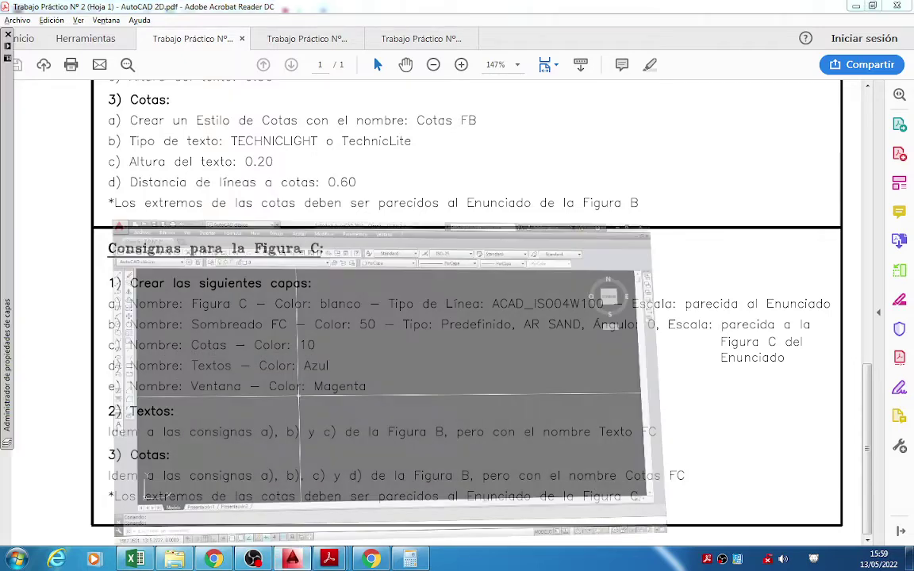
pyautogui.moveTo(5, 151)
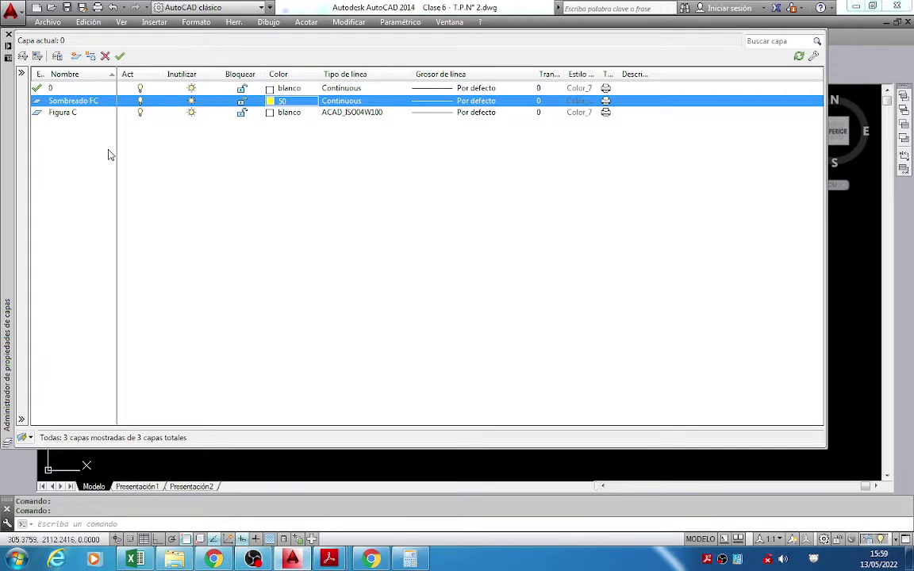
pyautogui.click(73, 88)
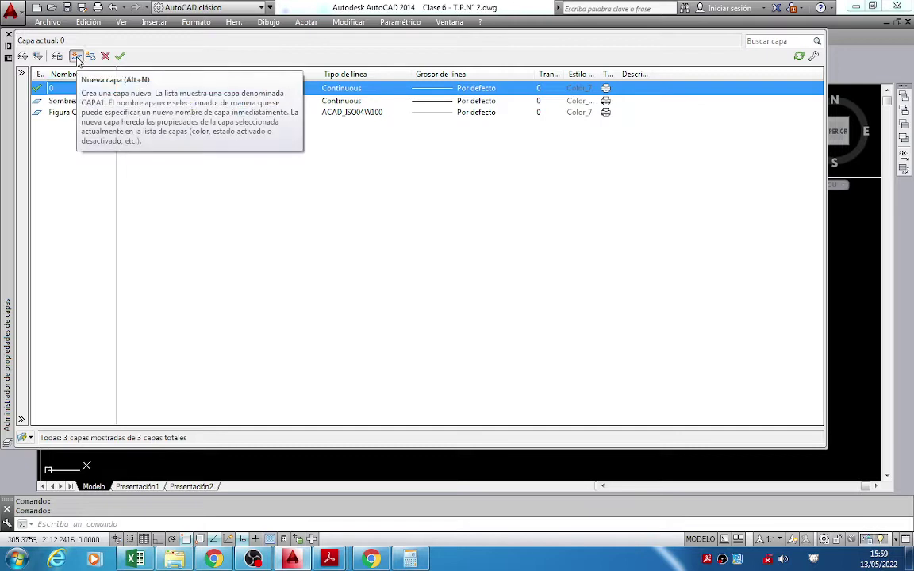
pyautogui.click(76, 56)
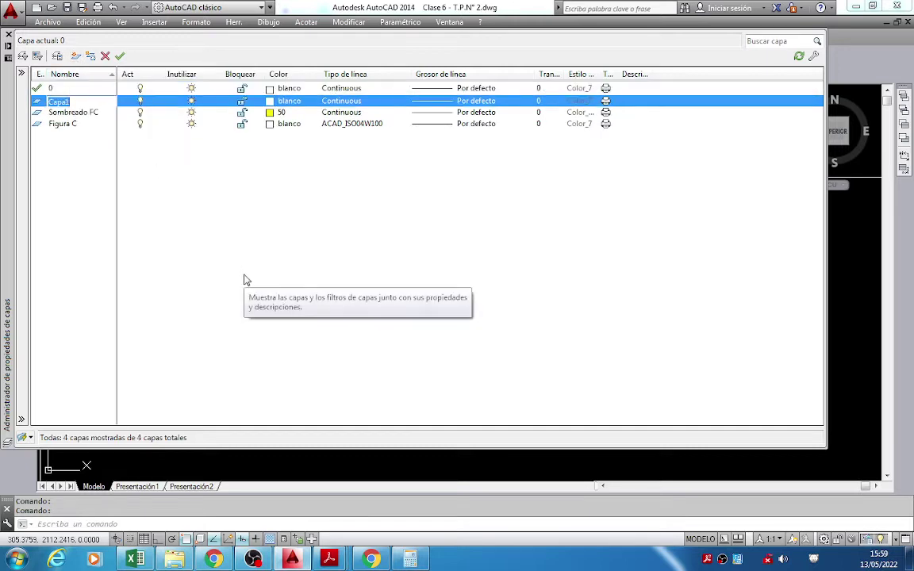
pyautogui.write('Cotas')
pyautogui.click(291, 101)
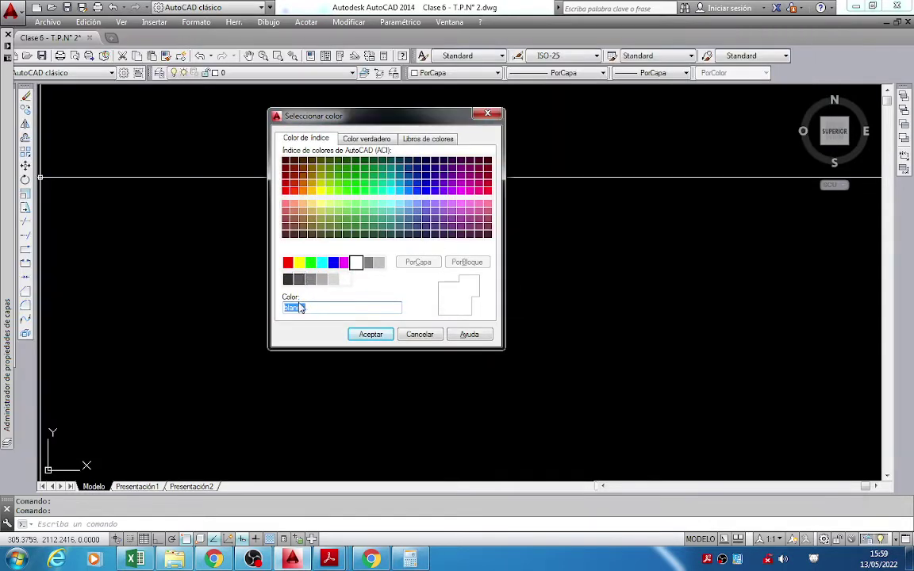
pyautogui.write('10')
pyautogui.click(370, 335)
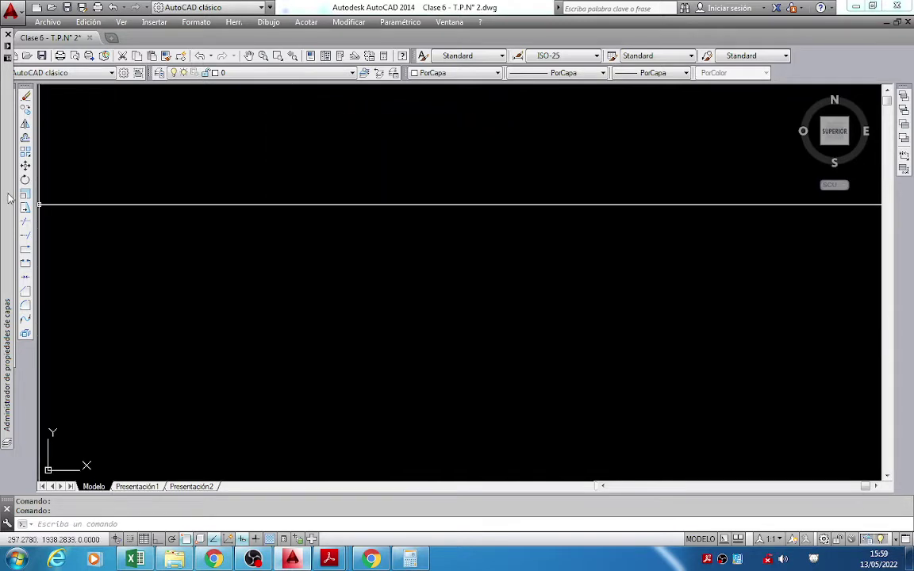
pyautogui.moveTo(9, 199)
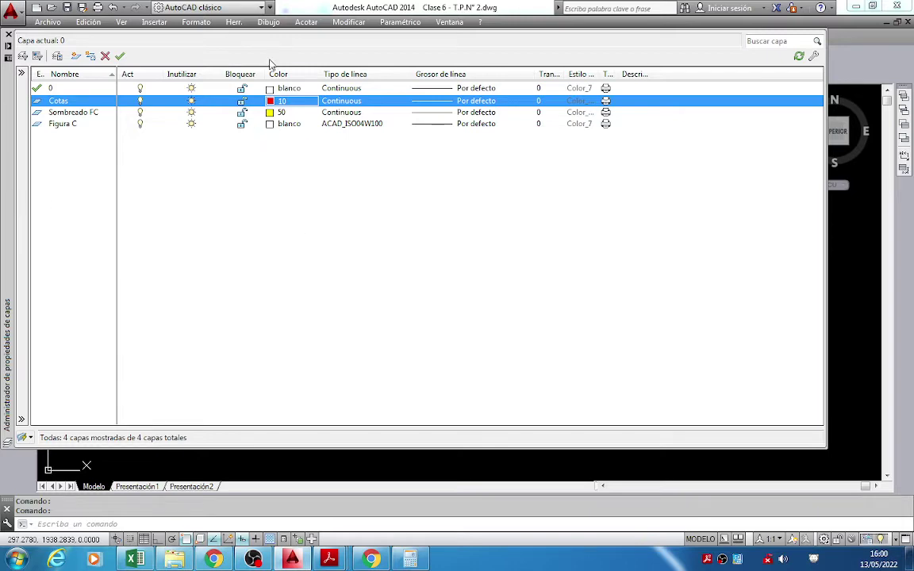
pyautogui.hotkey('alt', 'Tab')
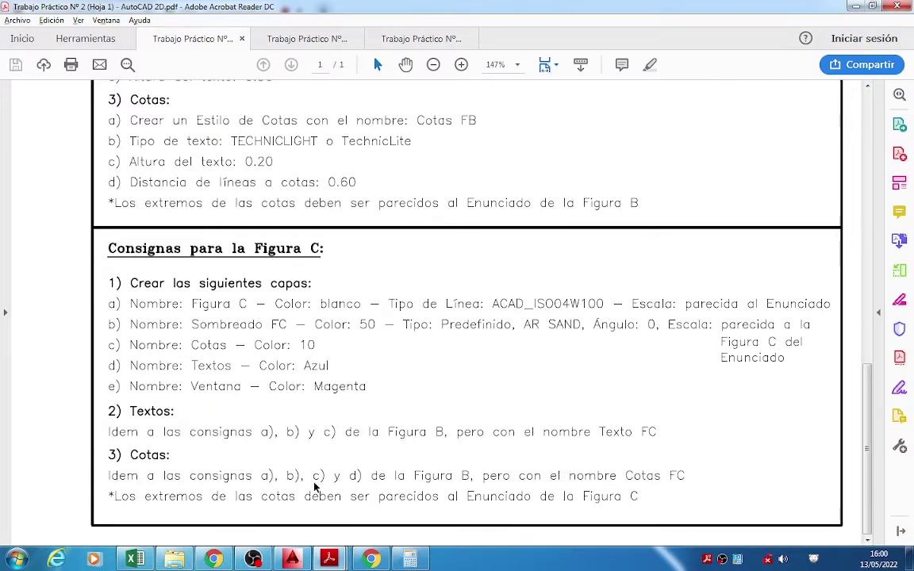
pyautogui.hotkey('alt', 'Tab')
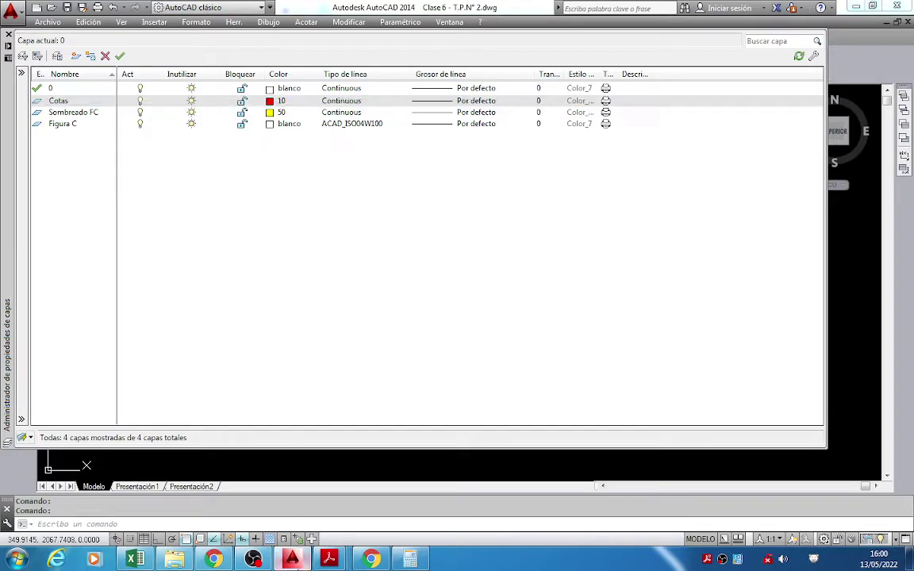
# After checking the PDF, create the Textos layer coloured blue (azul).
pyautogui.click(329, 559)
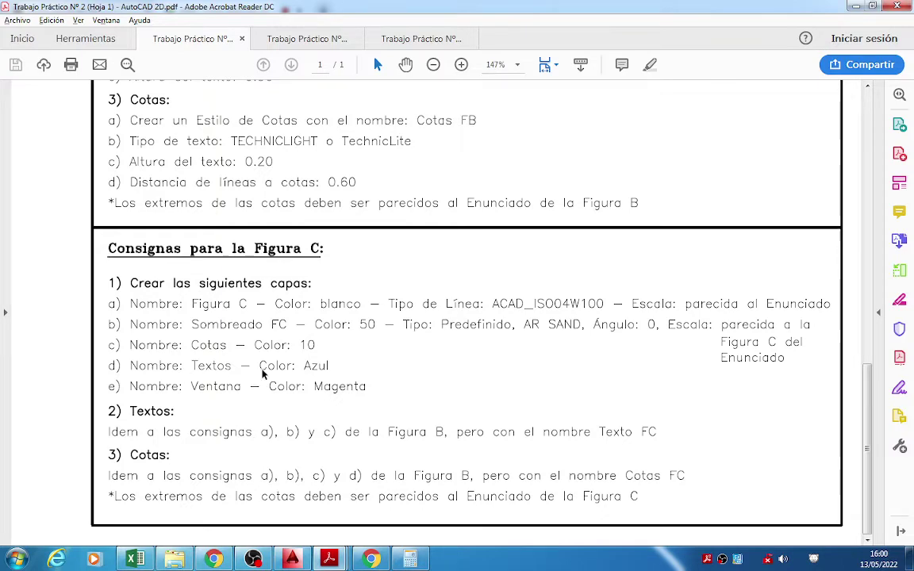
pyautogui.click(292, 560)
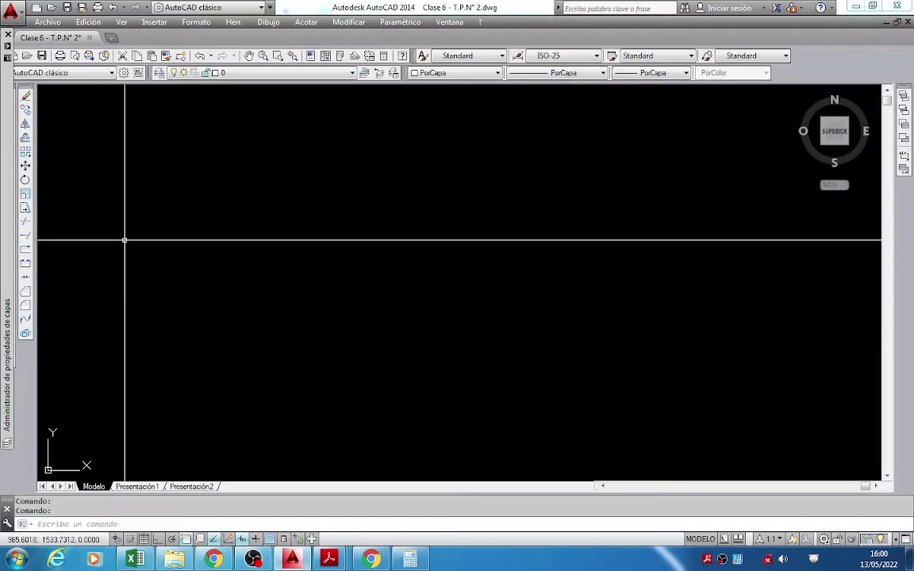
pyautogui.moveTo(4, 131)
pyautogui.click(57, 88)
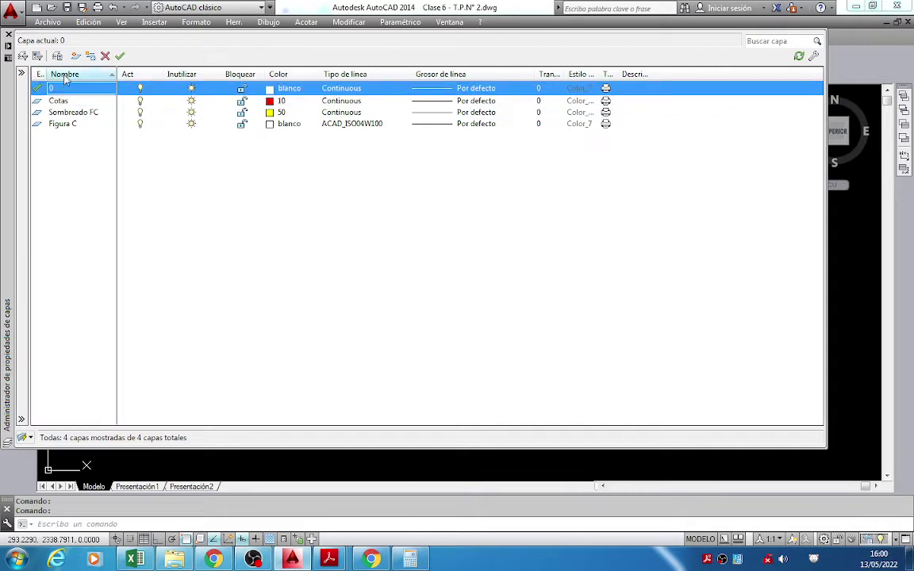
pyautogui.click(77, 56)
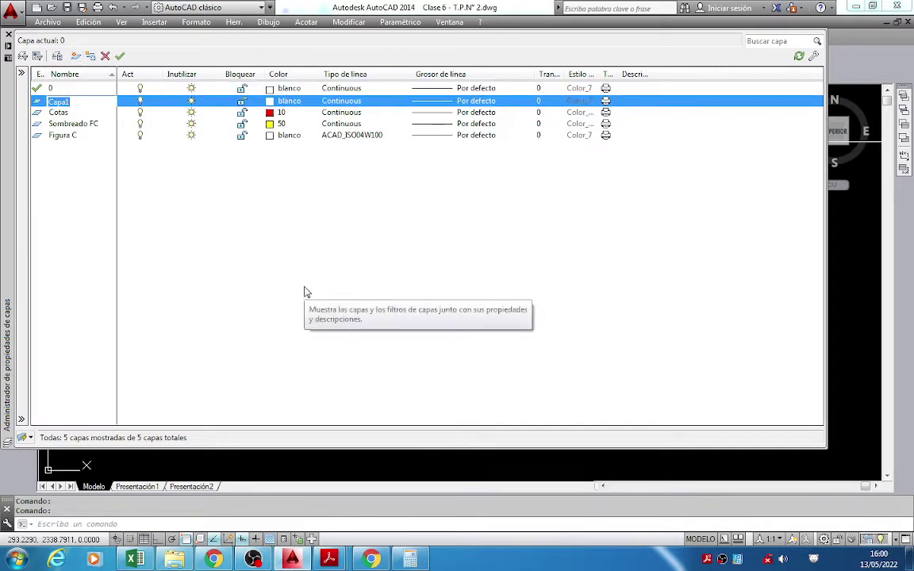
pyautogui.write('Textos')
pyautogui.click(289, 101)
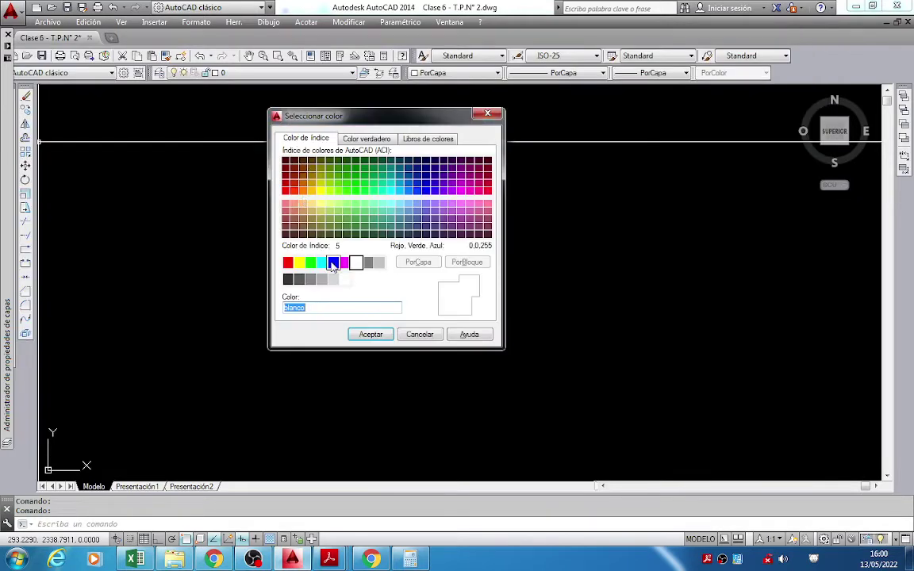
pyautogui.click(333, 262)
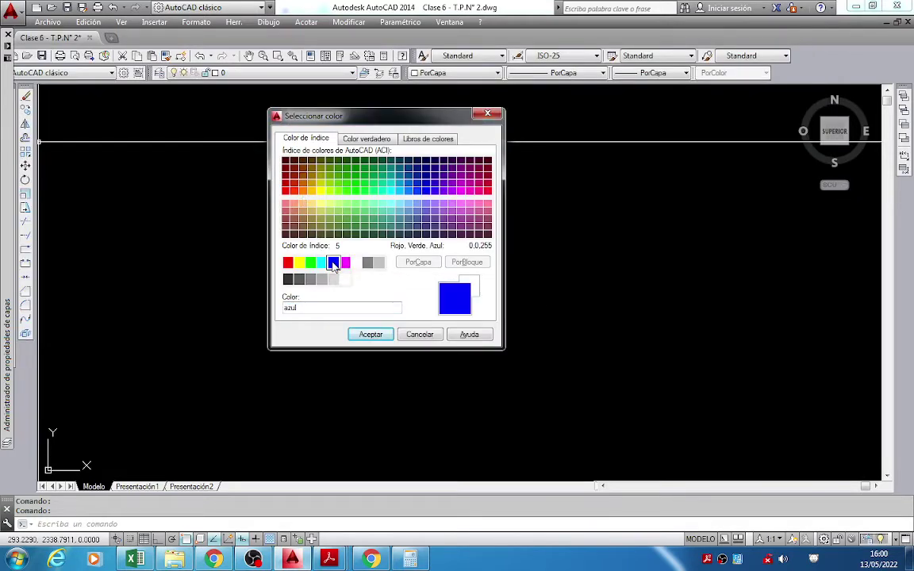
pyautogui.click(357, 335)
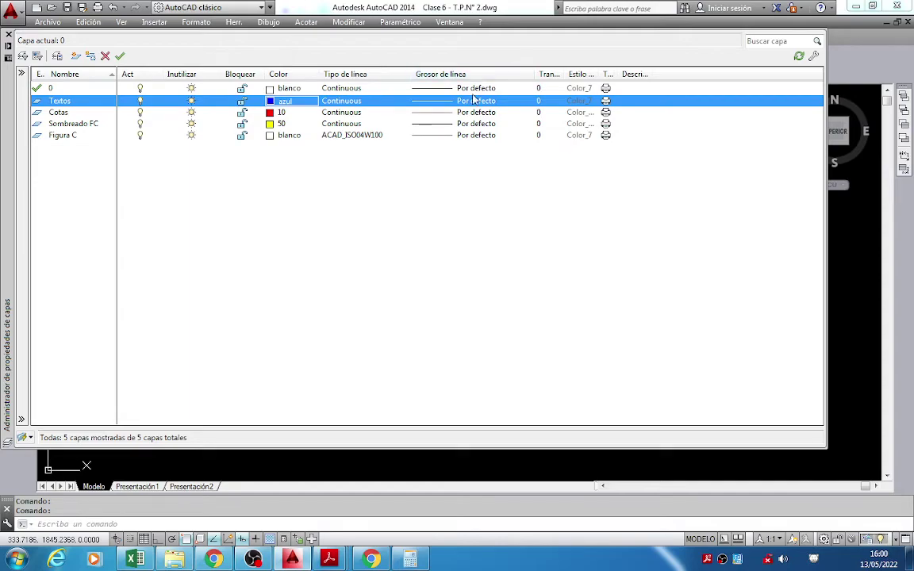
pyautogui.hotkey('alt', 'Tab')
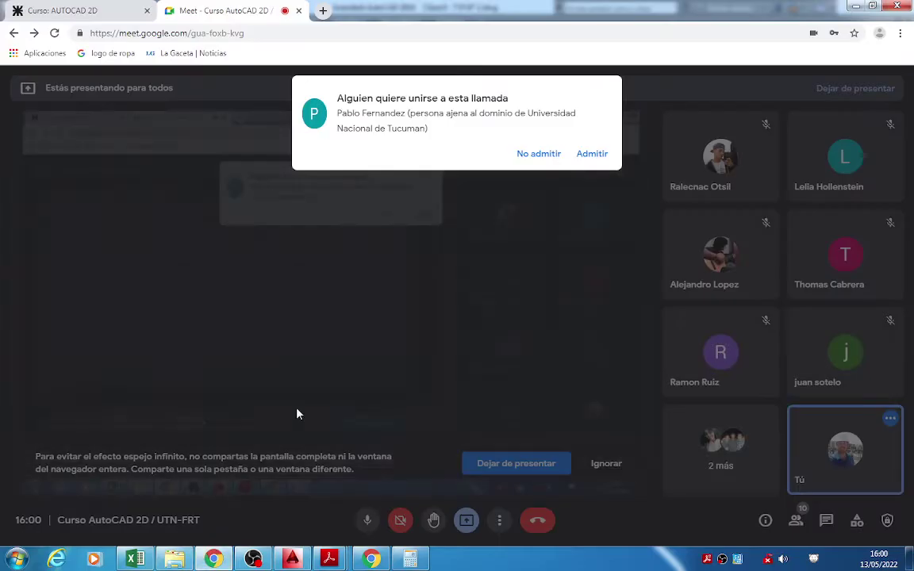
# Admit the waiting guest to the Meet call and return to AutoCAD, hiding the sharing notice.
pyautogui.click(588, 154)
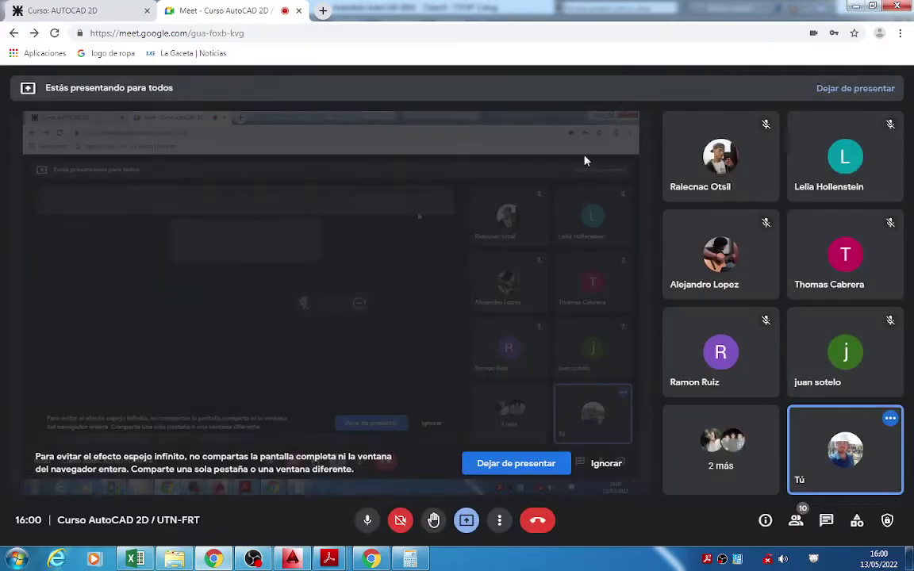
pyautogui.click(294, 559)
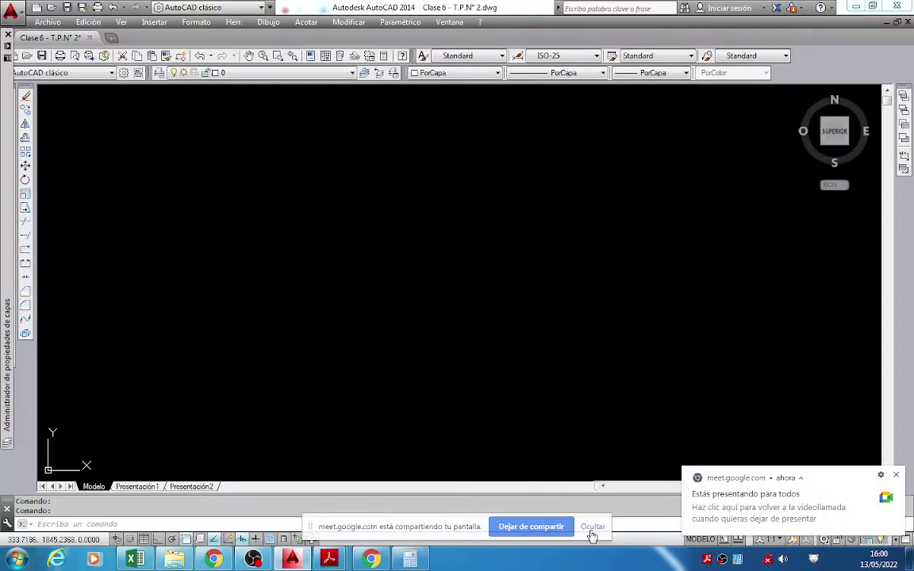
pyautogui.click(593, 527)
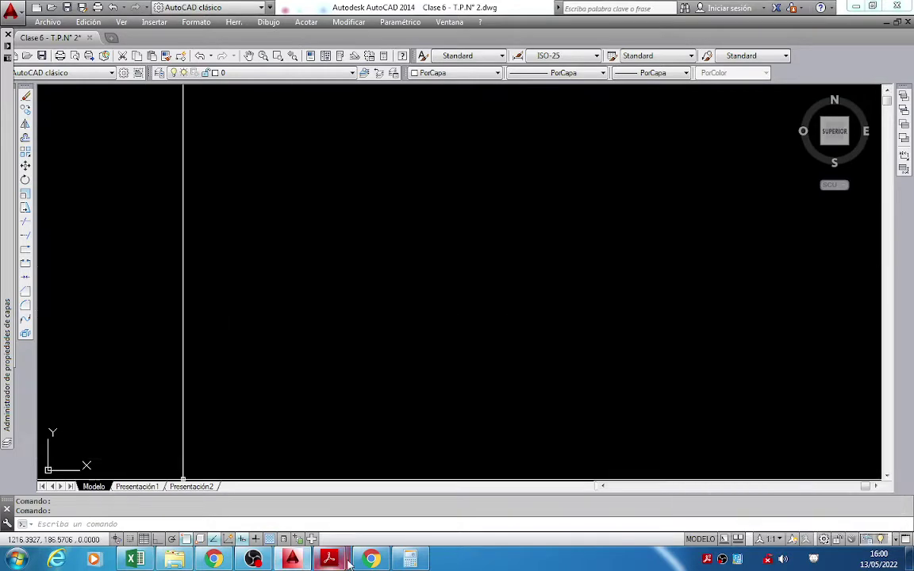
# Review the layer requirements in the assignment PDF, then return to AutoCAD's layer list.
pyautogui.moveTo(330, 560)
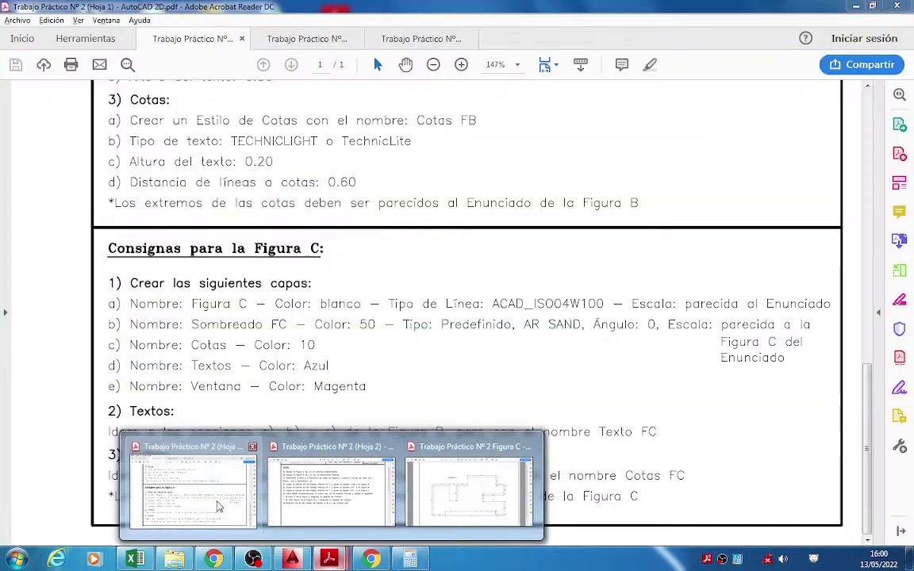
pyautogui.click(218, 506)
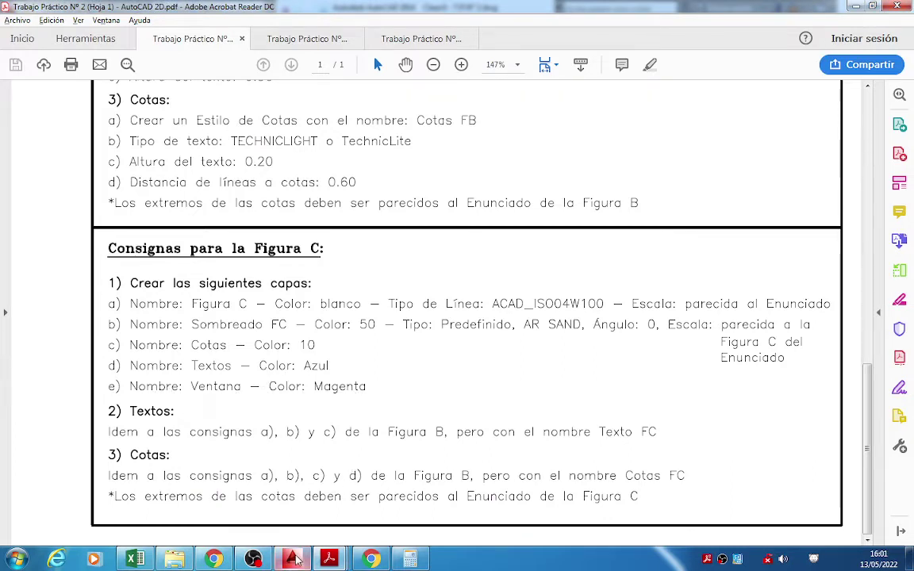
pyautogui.hotkey('alt', 'Tab')
# Create a Ventana layer coloured magenta and close the Layer Properties Manager.
pyautogui.moveTo(4, 140)
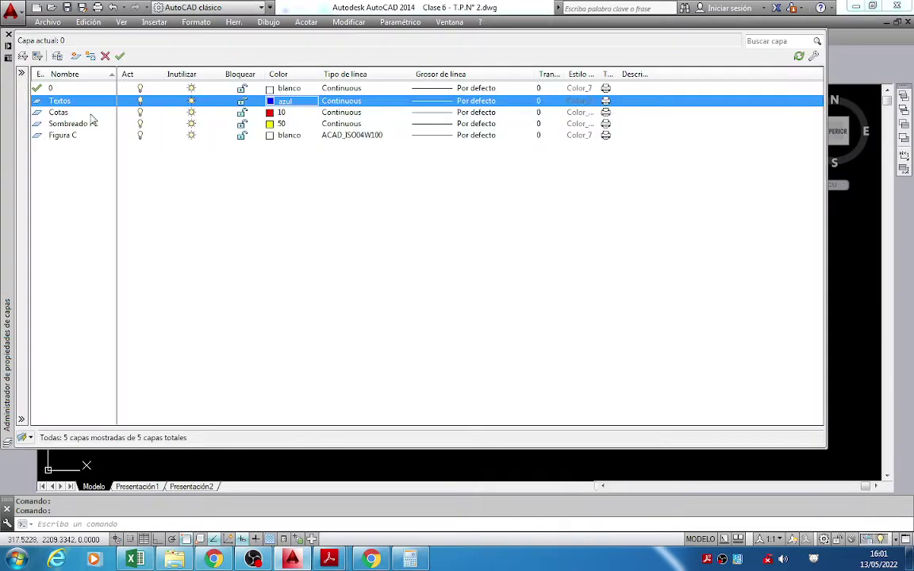
pyautogui.click(84, 88)
pyautogui.click(79, 55)
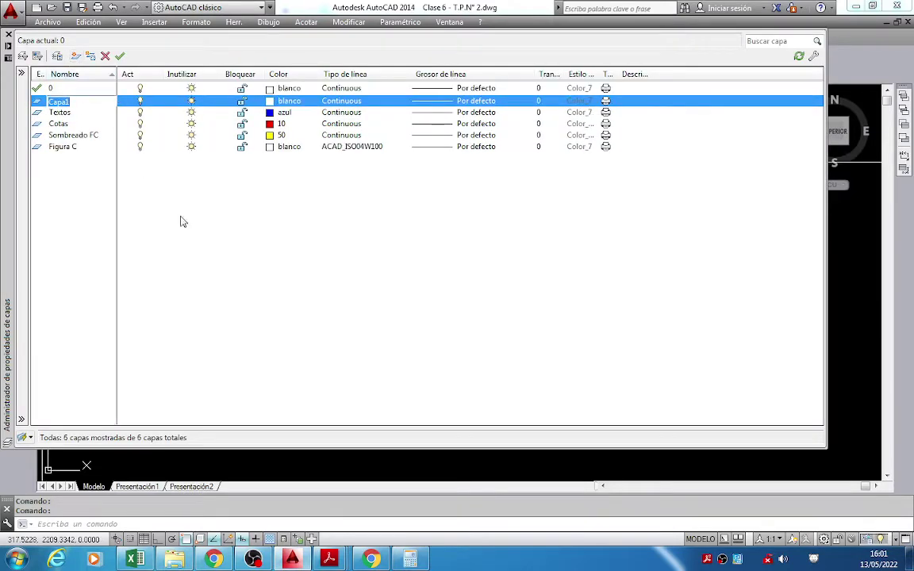
pyautogui.write('Ventana')
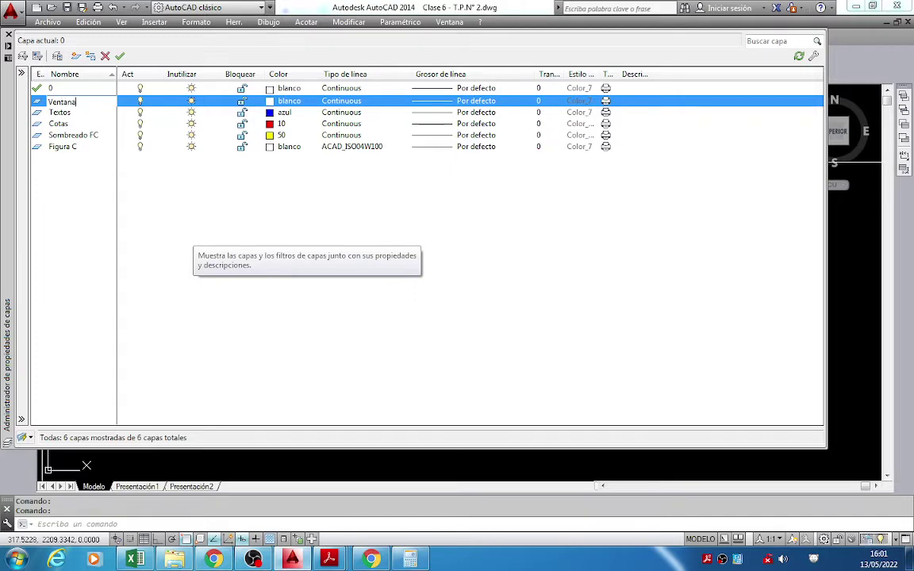
pyautogui.click(268, 98)
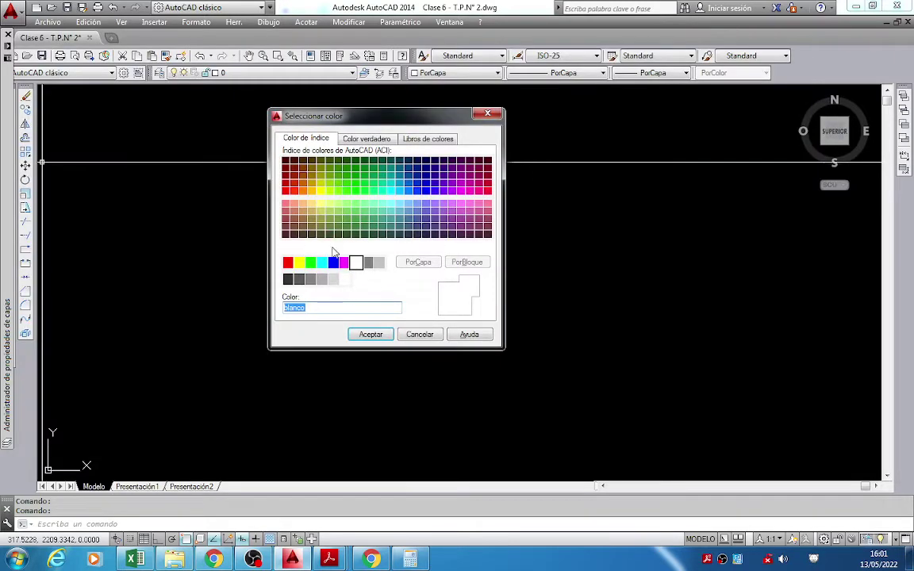
pyautogui.click(344, 263)
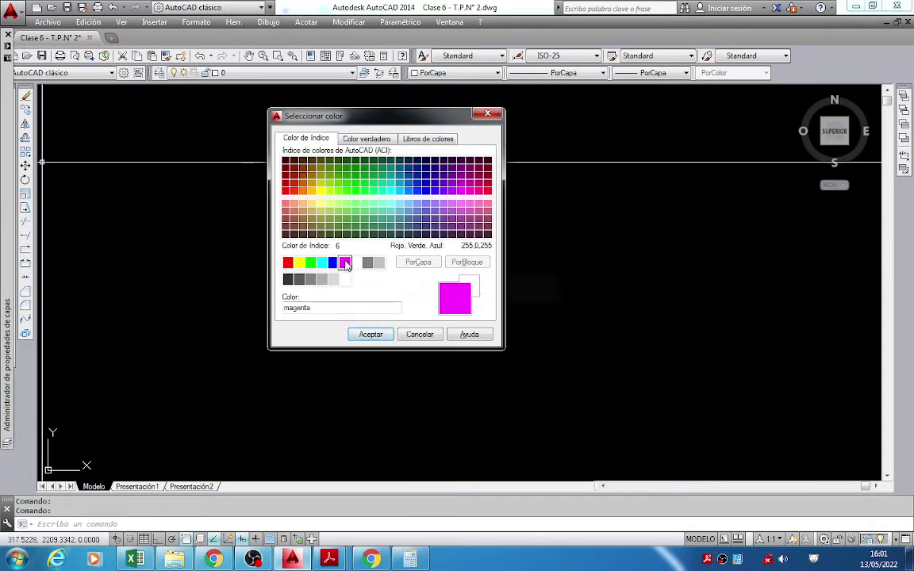
pyautogui.click(370, 334)
pyautogui.moveTo(10, 173)
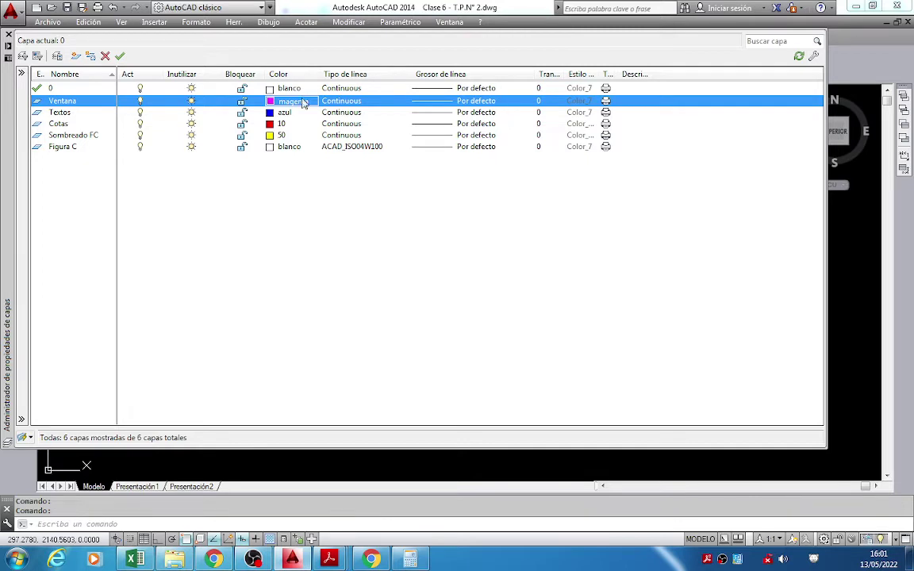
pyautogui.click(9, 36)
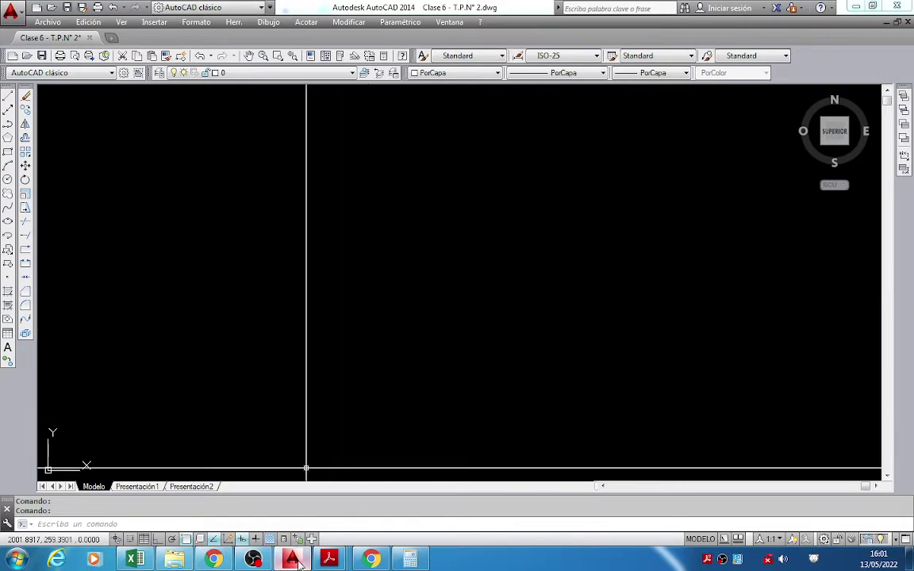
# Close the calculator, scroll the Hoja 1 PDF up to section 2) Textos, then return to AutoCAD.
pyautogui.click(410, 561)
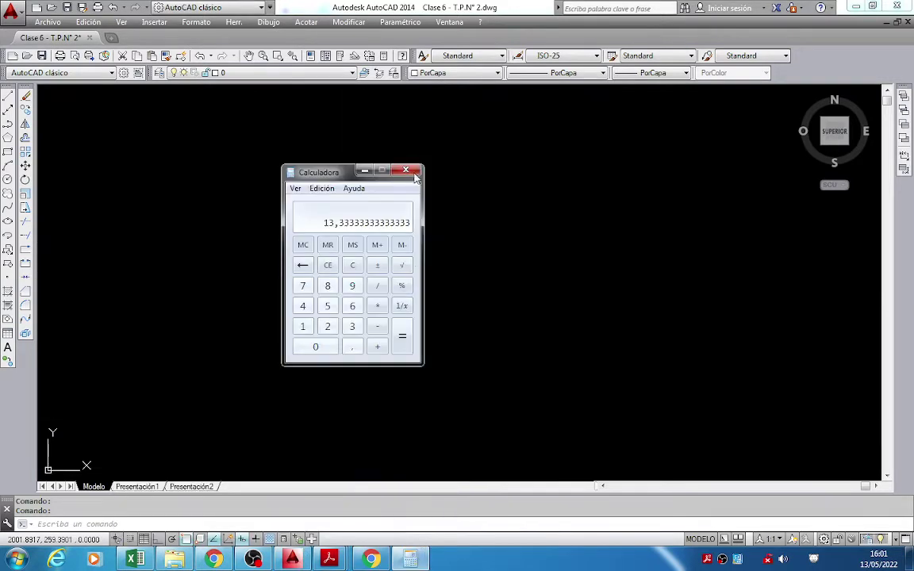
pyautogui.click(406, 170)
pyautogui.moveTo(330, 559)
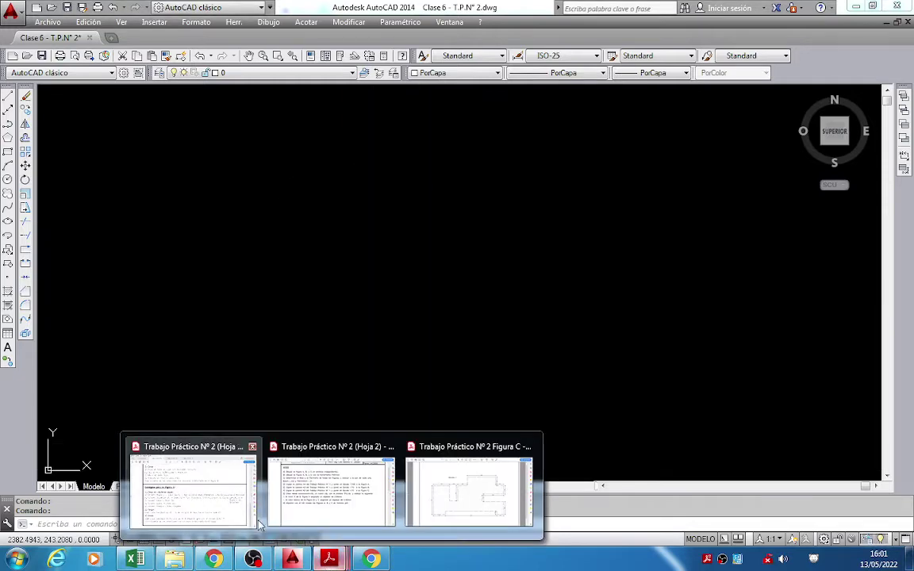
pyautogui.click(259, 523)
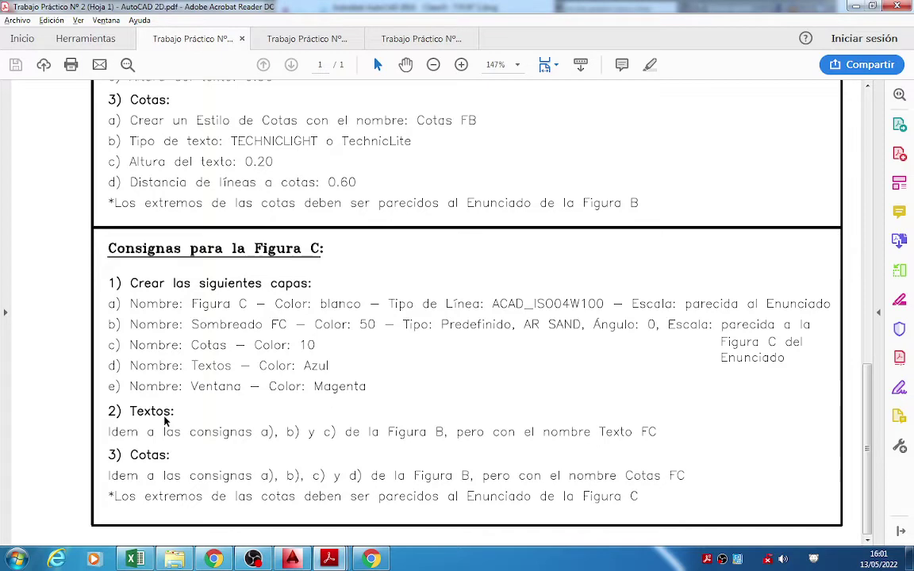
pyautogui.scroll(3, 167, 422)
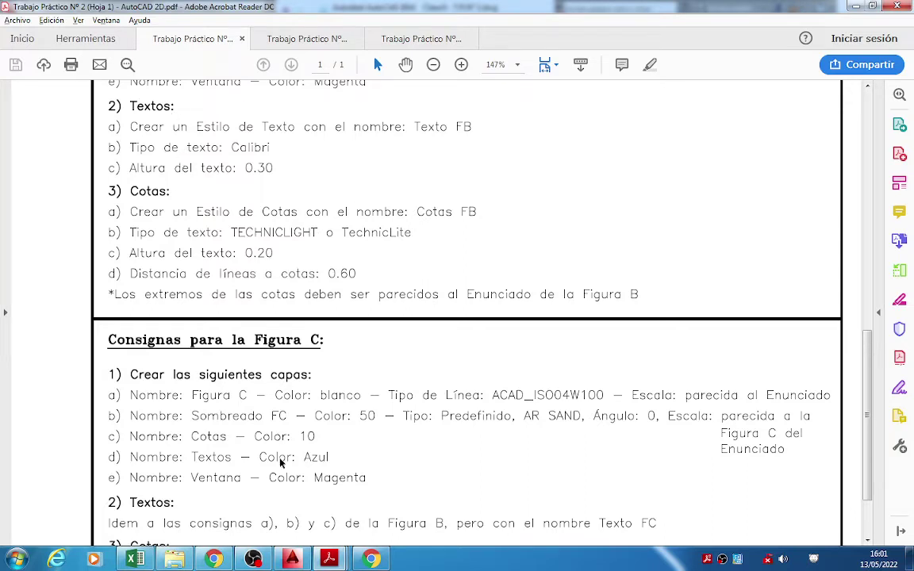
pyautogui.click(292, 559)
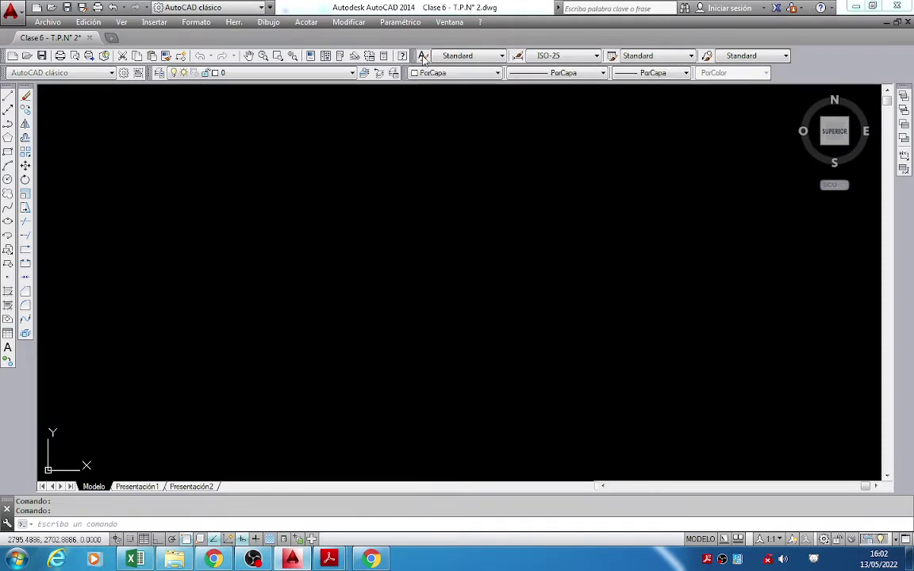
# In the Estilo de texto dialog, create a new text style named Texto FC and select it.
pyautogui.click(424, 56)
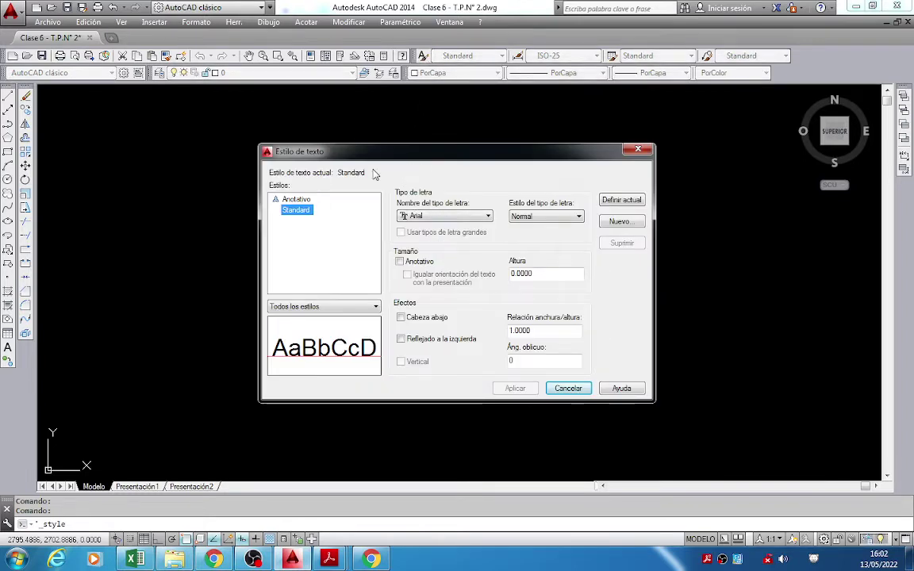
pyautogui.click(620, 224)
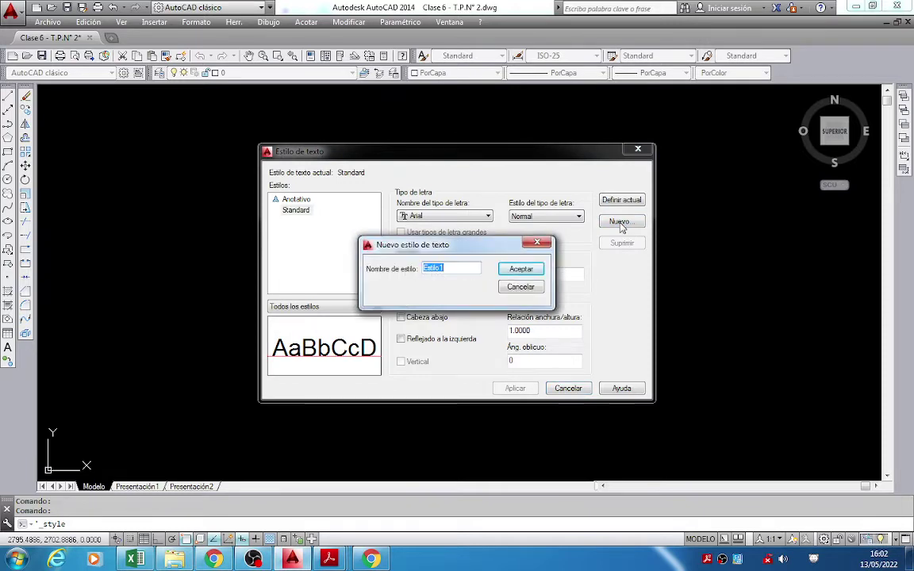
pyautogui.write('to')
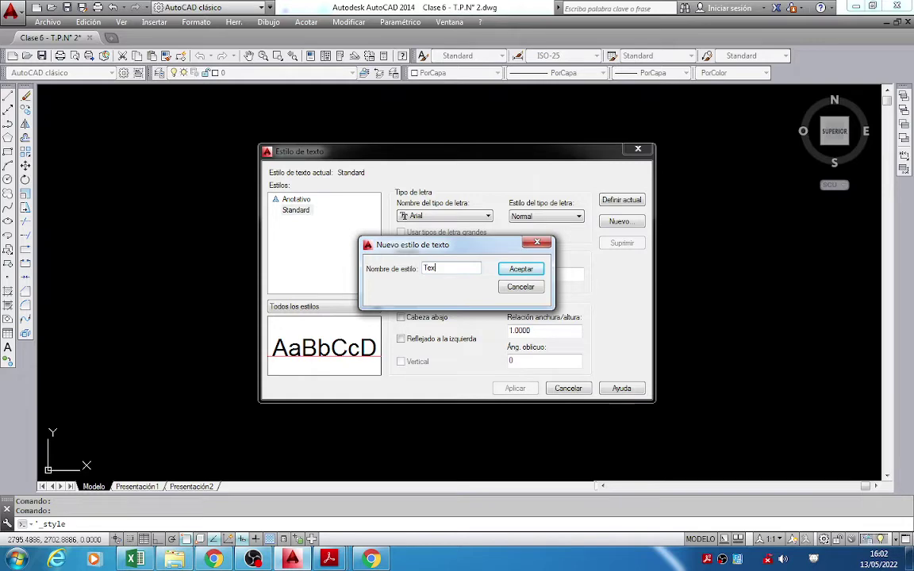
pyautogui.click(329, 560)
pyautogui.click(251, 498)
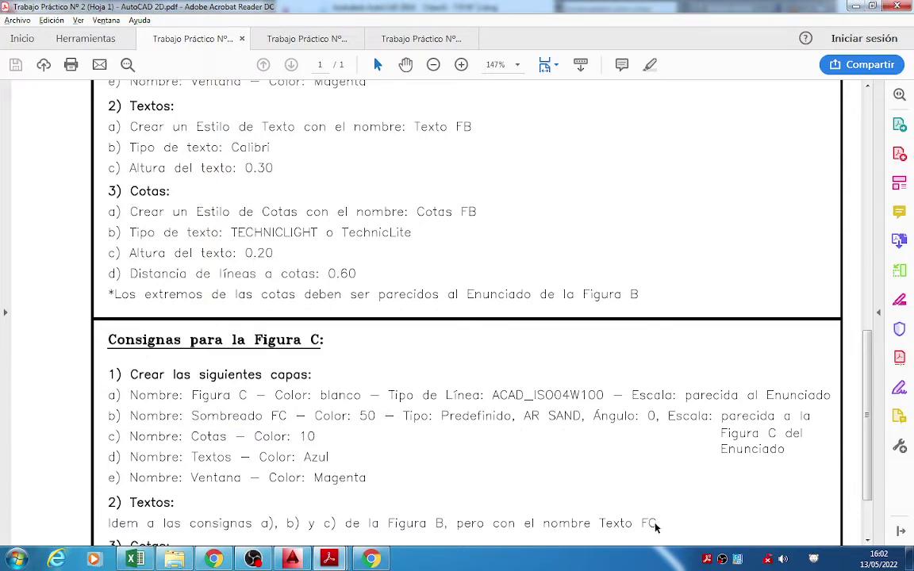
pyautogui.click(292, 559)
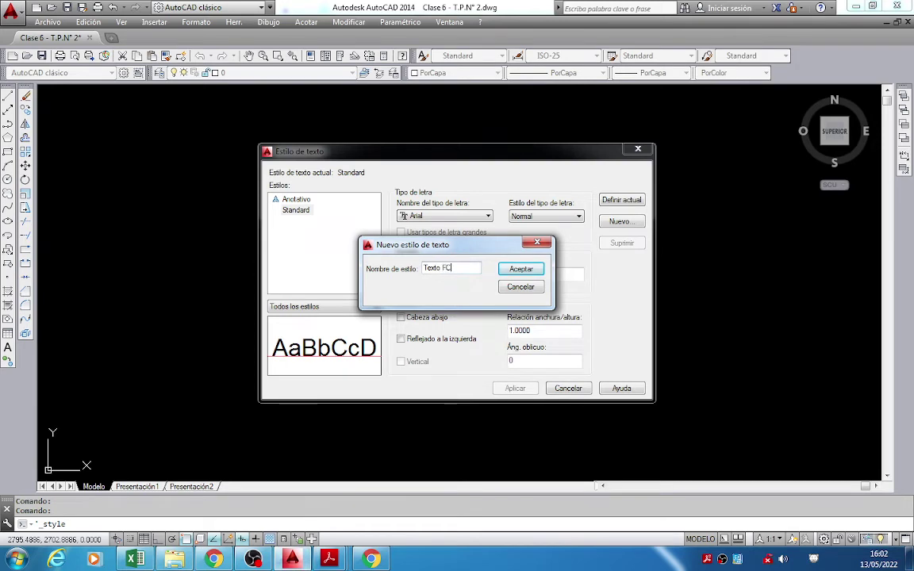
pyautogui.click(521, 269)
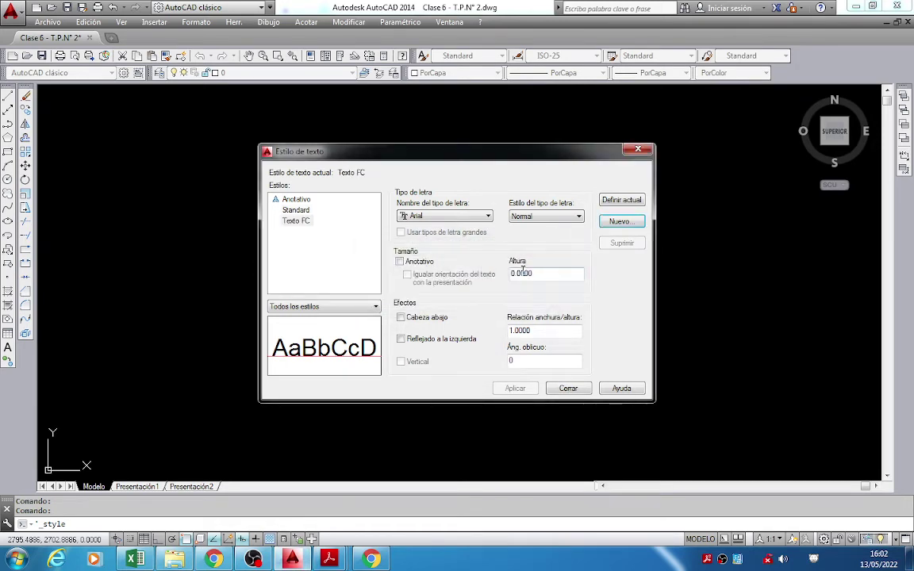
pyautogui.click(297, 223)
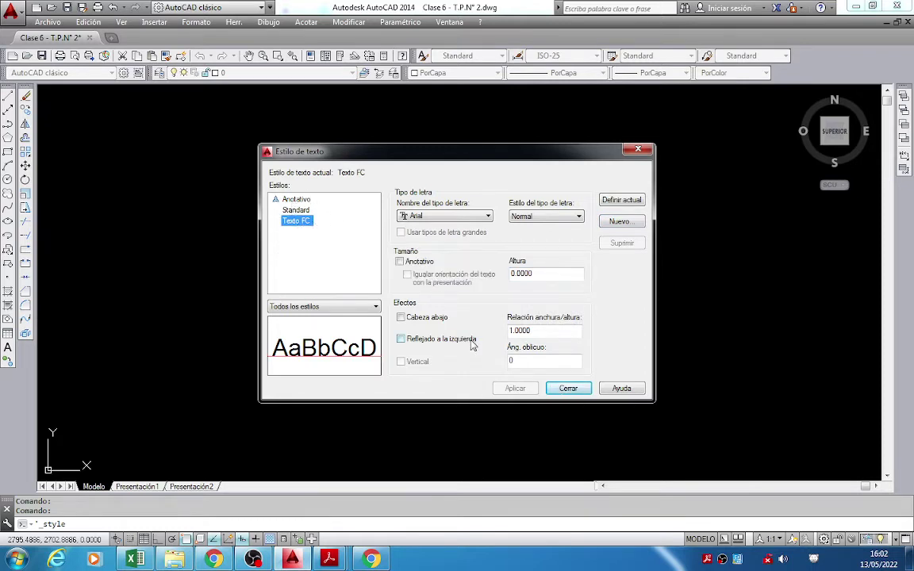
# Check the PDF's requirements and set the Texto FC font to Calibri.
pyautogui.moveTo(328, 561)
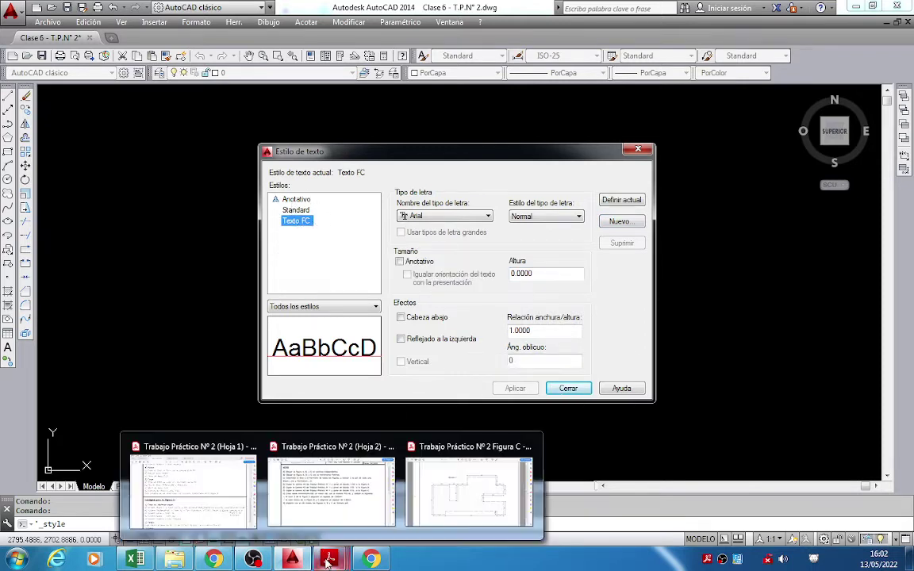
pyautogui.click(193, 488)
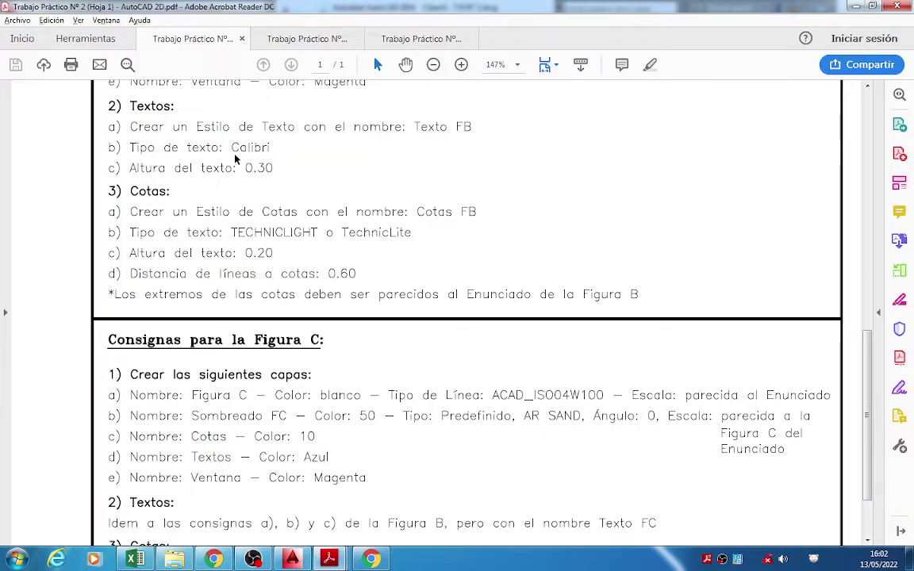
pyautogui.hotkey('alt', 'Tab')
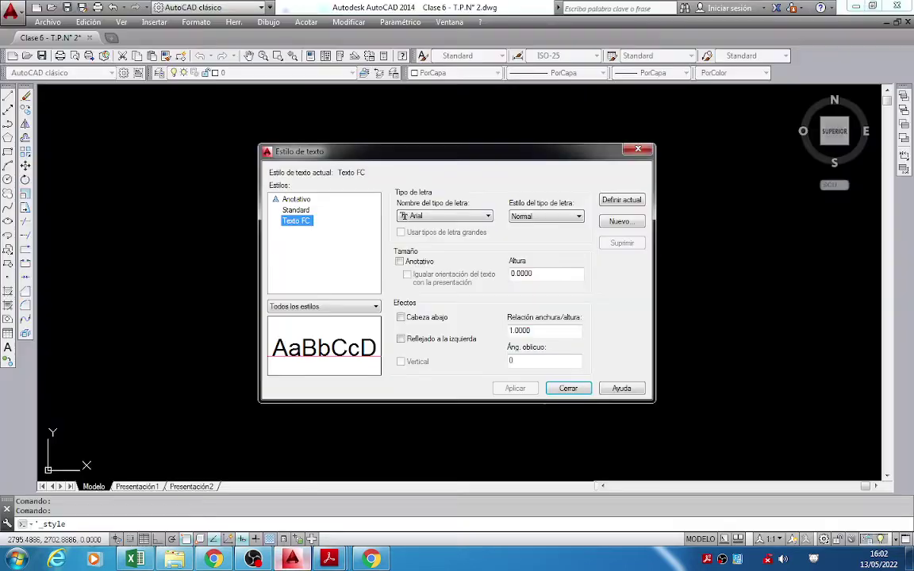
pyautogui.click(447, 217)
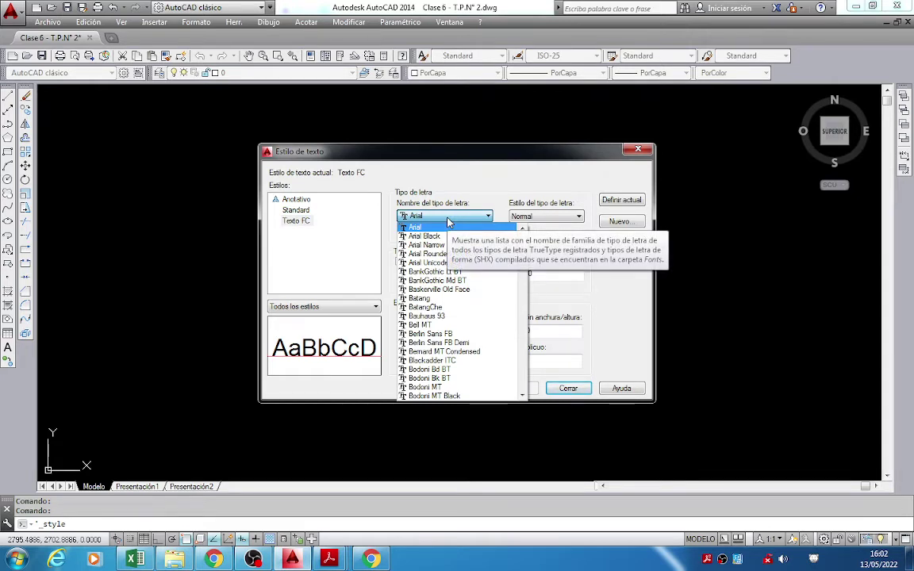
pyautogui.press('c')
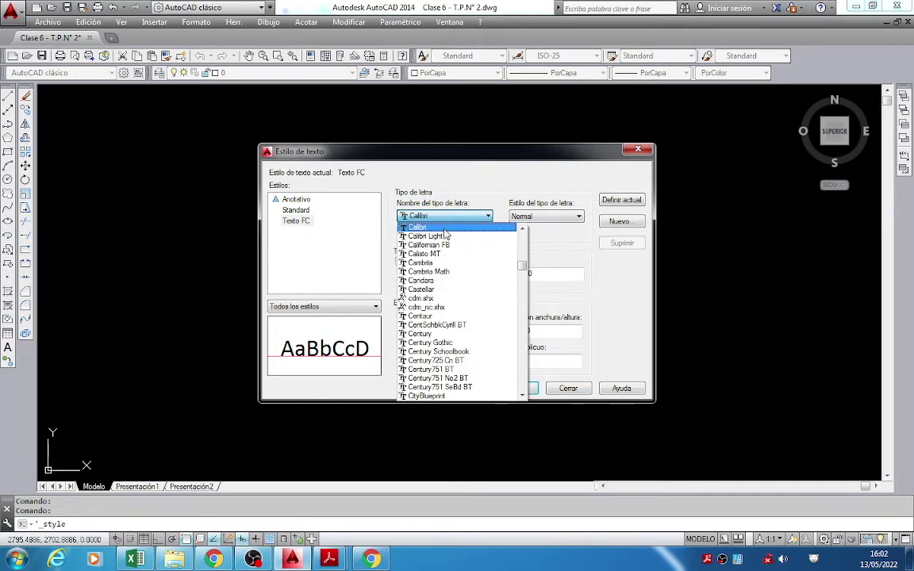
pyautogui.press('Return')
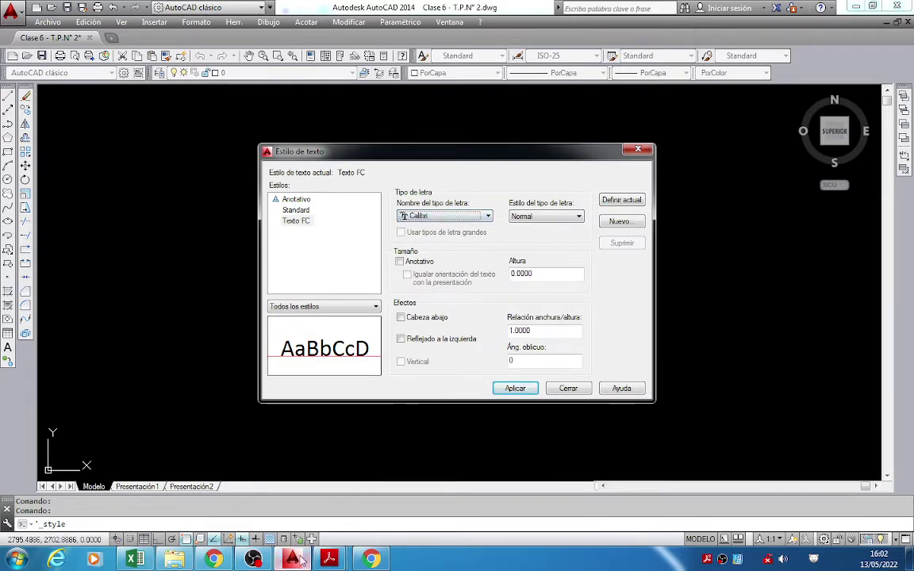
# Set text height 0.3 with Normal font style, apply, and close the dialog.
pyautogui.moveTo(330, 560)
pyautogui.click(209, 469)
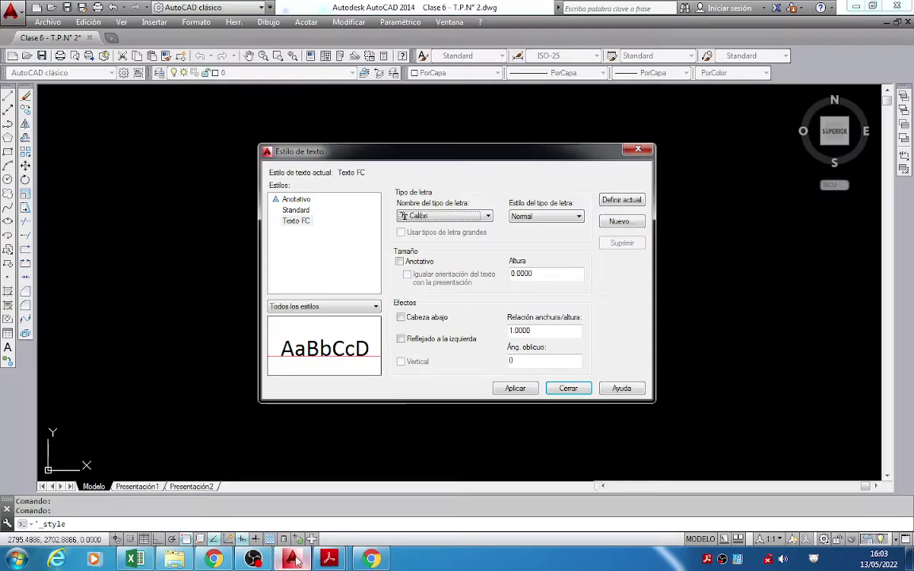
pyautogui.click(253, 560)
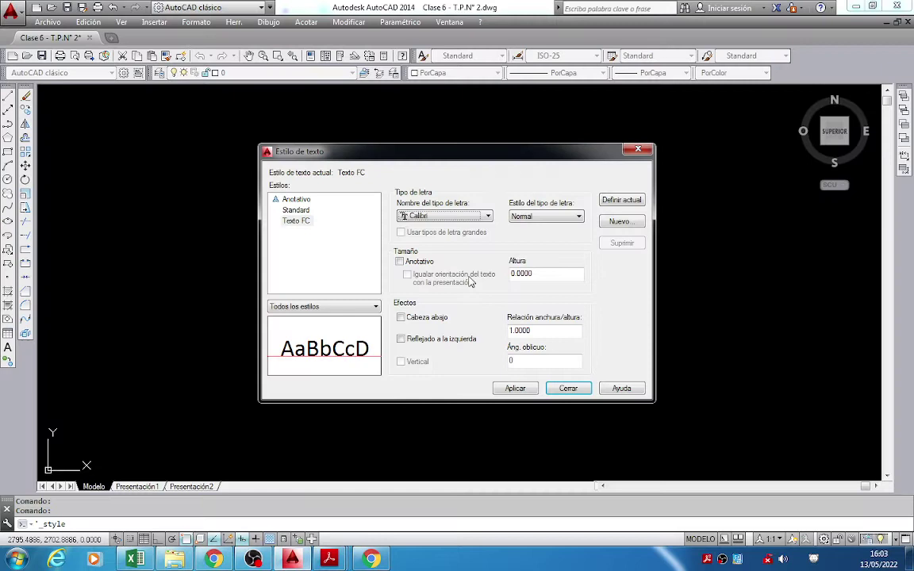
pyautogui.doubleClick(549, 273)
pyautogui.write('0.3')
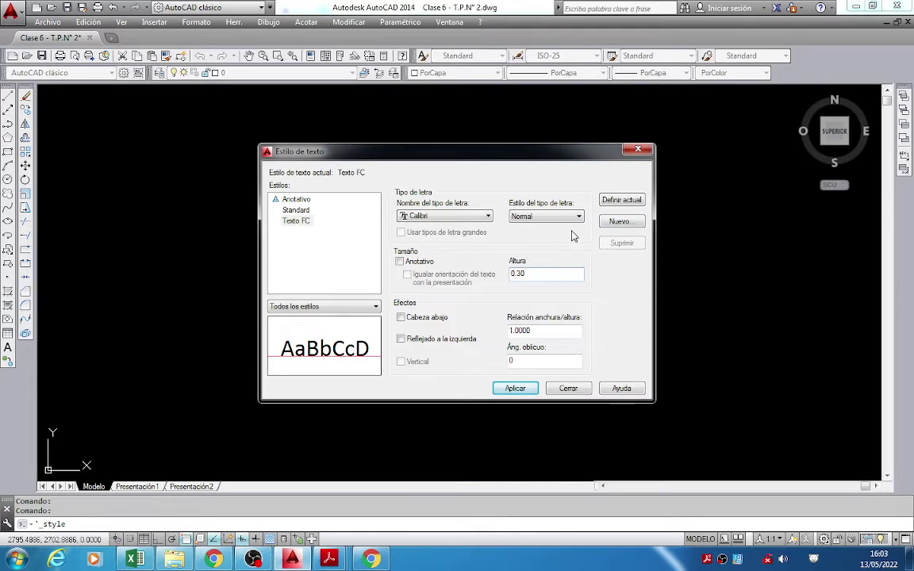
pyautogui.click(572, 217)
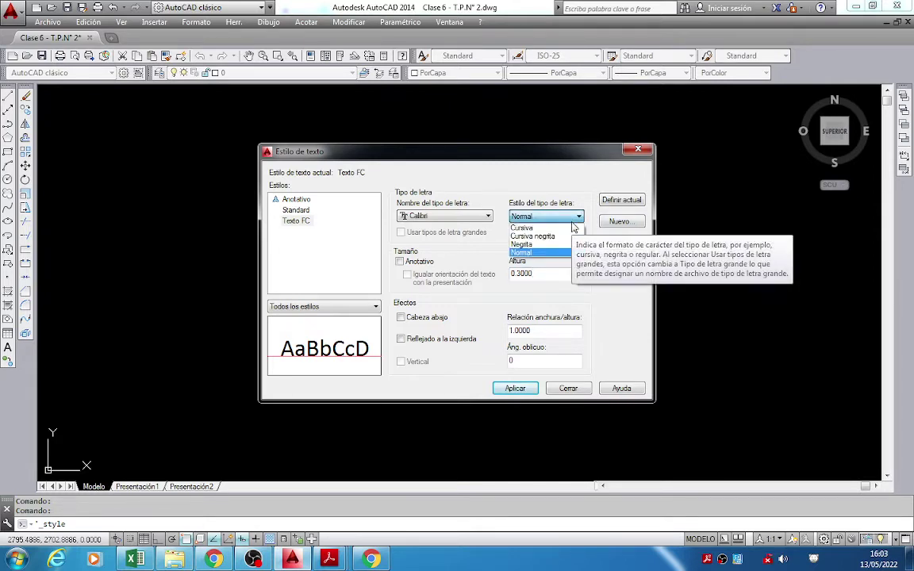
pyautogui.click(576, 222)
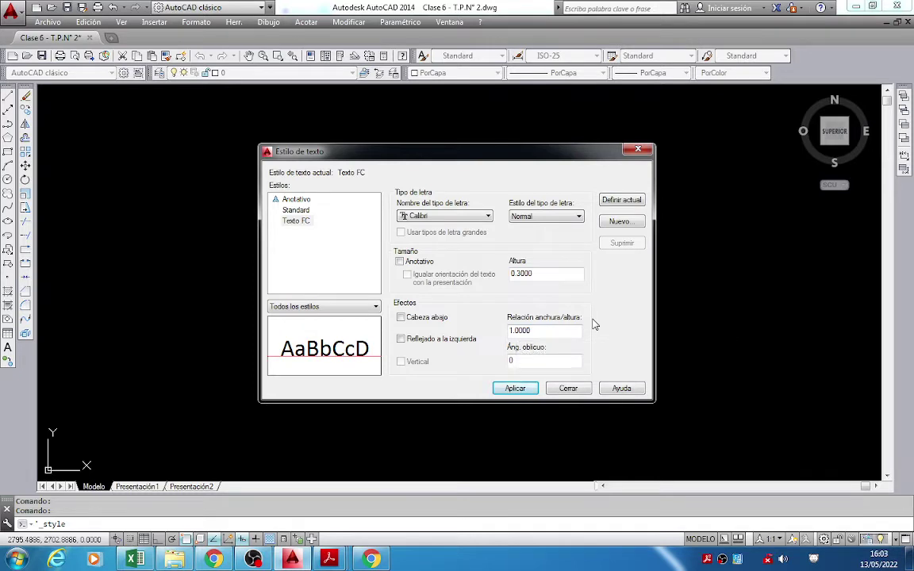
pyautogui.click(519, 390)
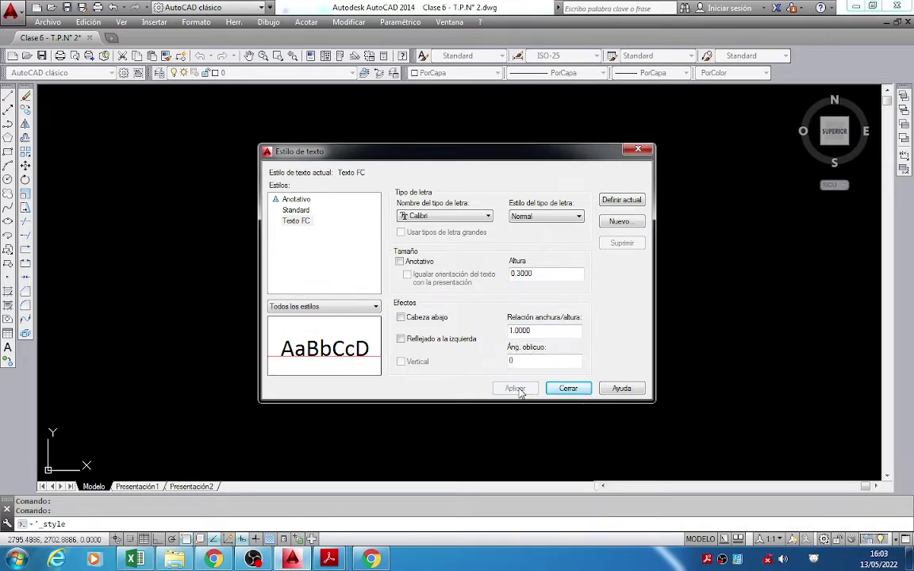
pyautogui.click(566, 388)
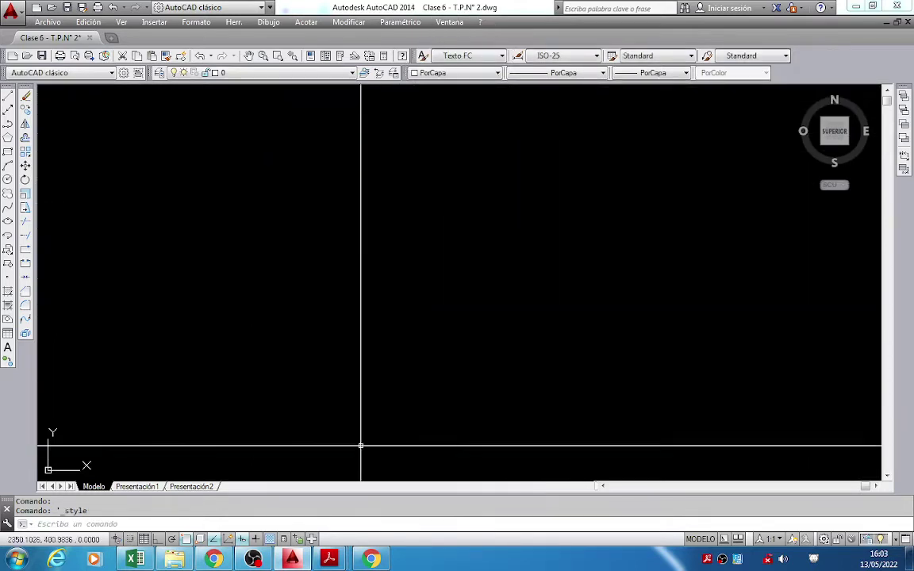
# Scroll the Hoja 1 PDF to the Figura C Cotas instructions, then return to AutoCAD.
pyautogui.moveTo(328, 560)
pyautogui.click(199, 496)
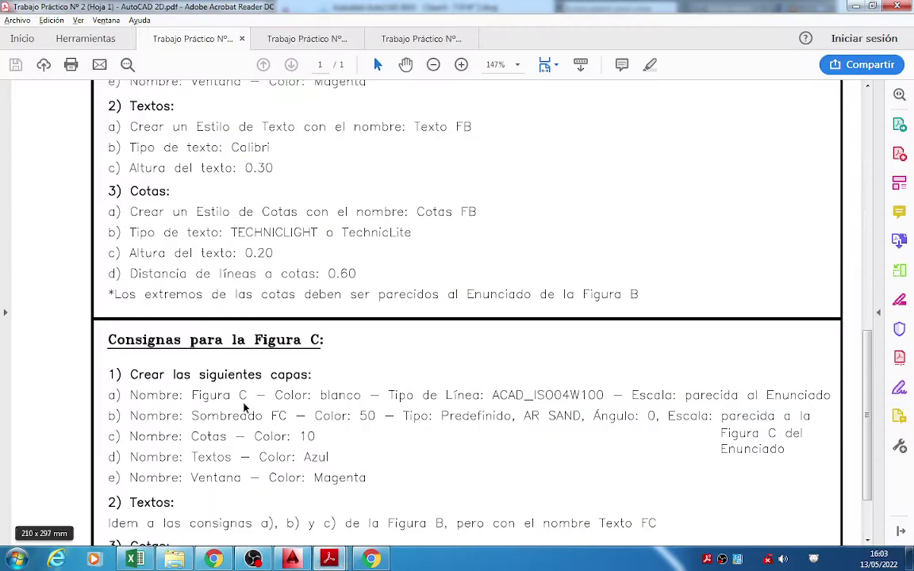
pyautogui.scroll(-3, 244, 407)
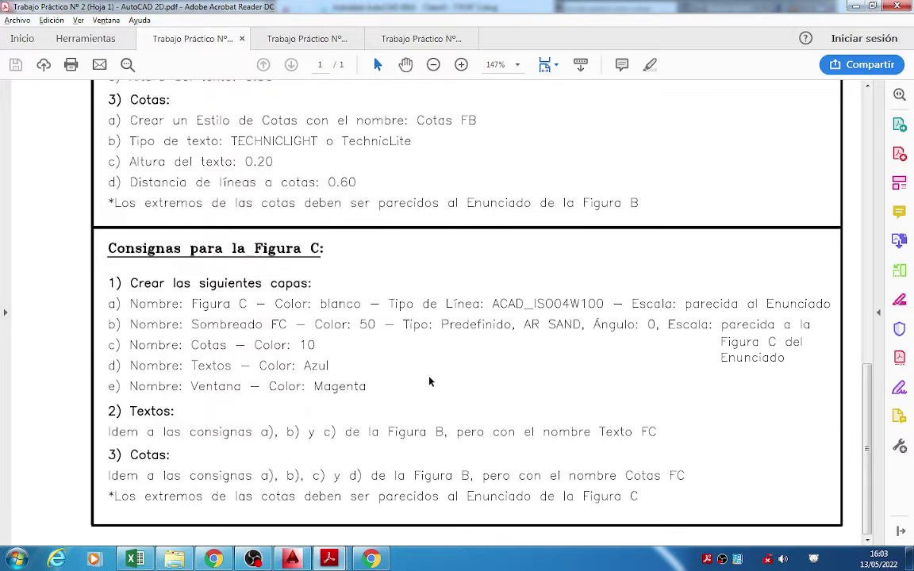
pyautogui.click(292, 560)
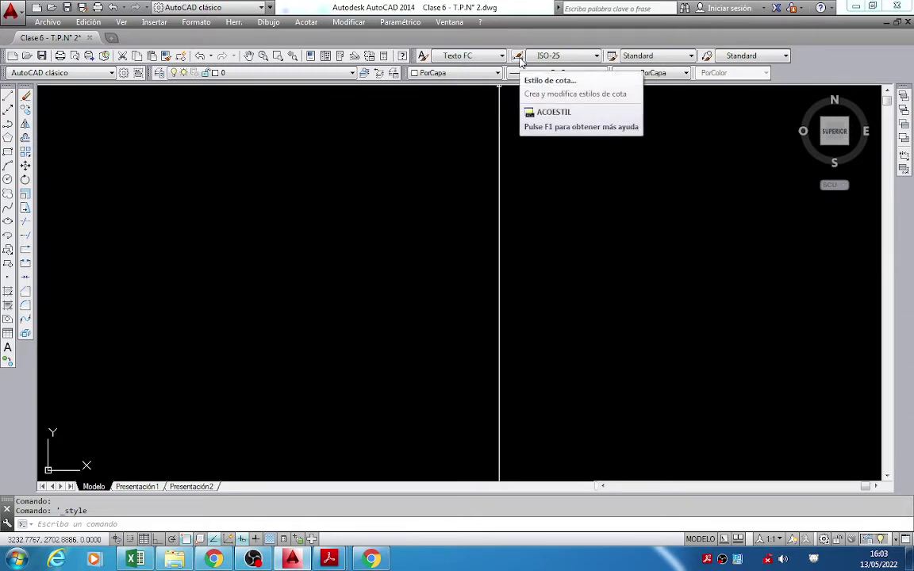
# Open the Administrador de estilos de cota and enlarge it by dragging its edges.
pyautogui.click(518, 57)
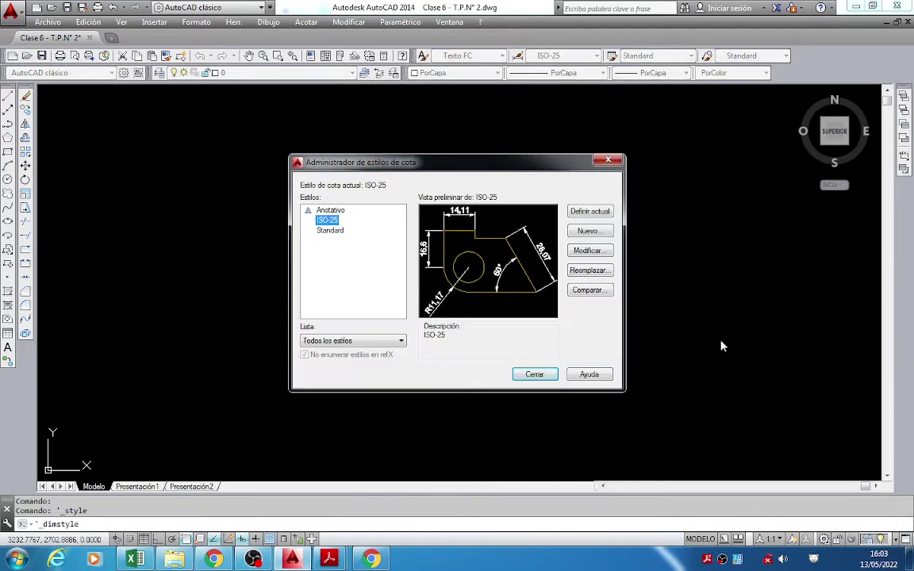
pyautogui.moveTo(481, 155); pyautogui.dragTo(482, 65)
pyautogui.moveTo(625, 297); pyautogui.dragTo(765, 294)
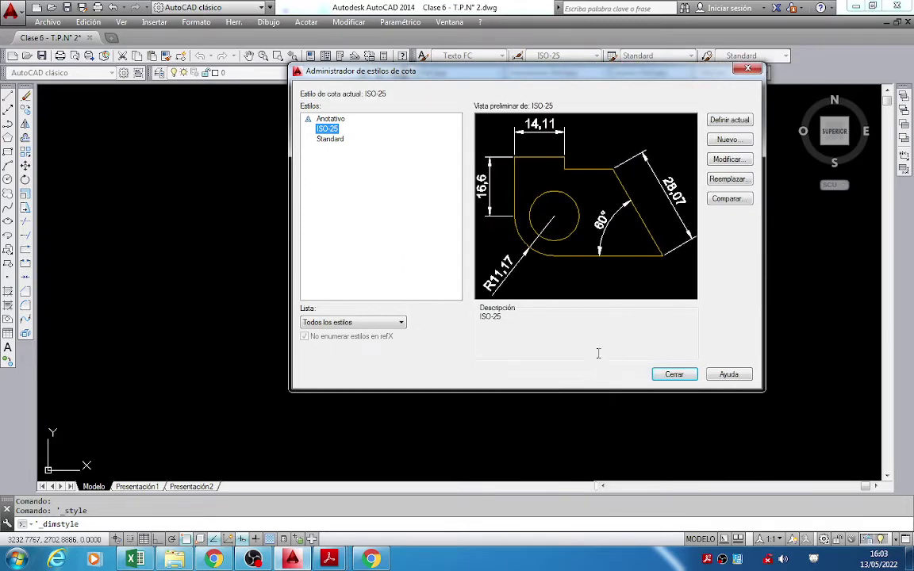
pyautogui.moveTo(554, 388); pyautogui.dragTo(554, 430)
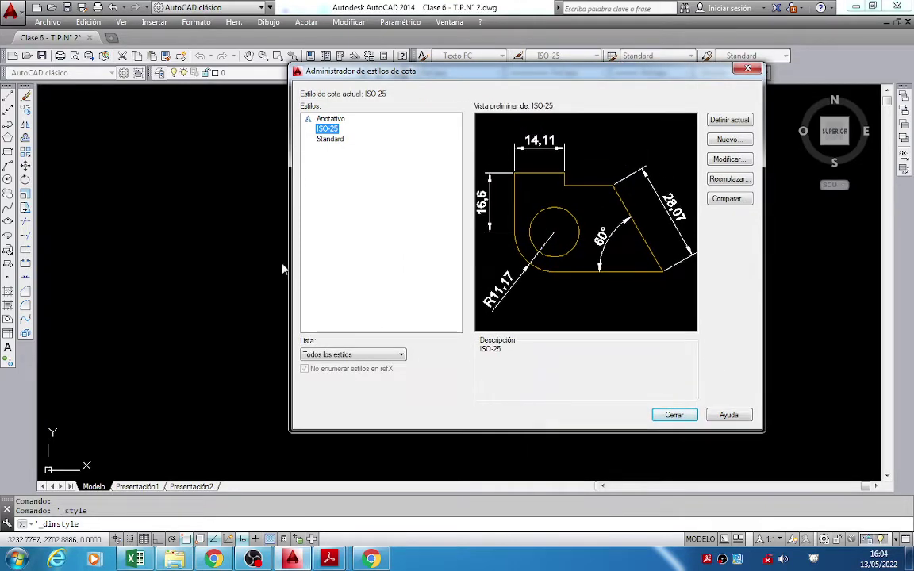
pyautogui.moveTo(290, 272); pyautogui.dragTo(232, 262)
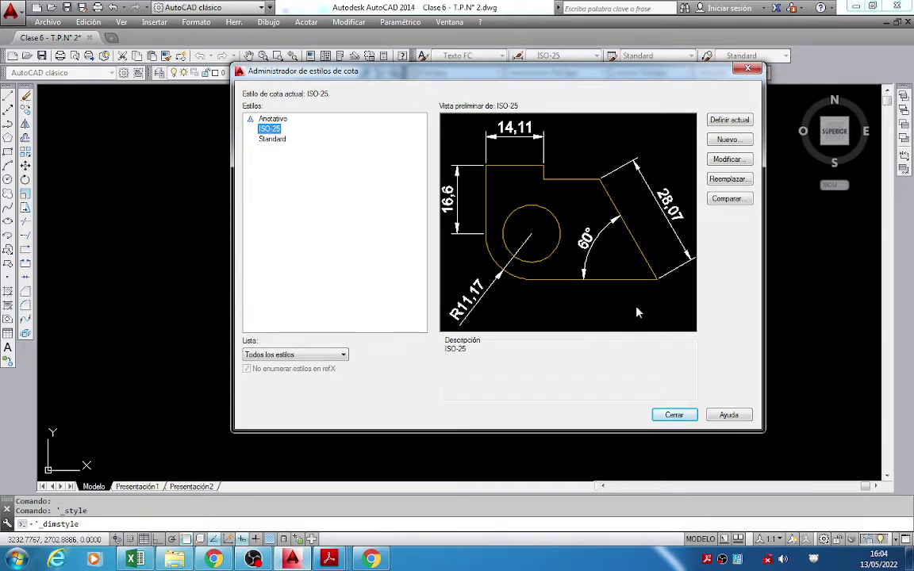
# Preview the Anotativo and Standard styles, ending back on ISO-25.
pyautogui.click(273, 119)
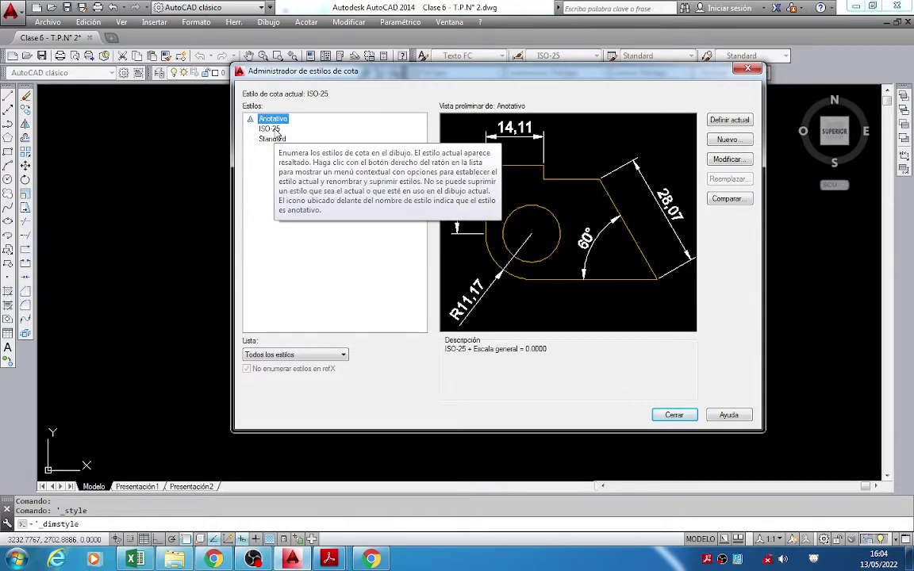
pyautogui.press('Down')
pyautogui.press('Down')
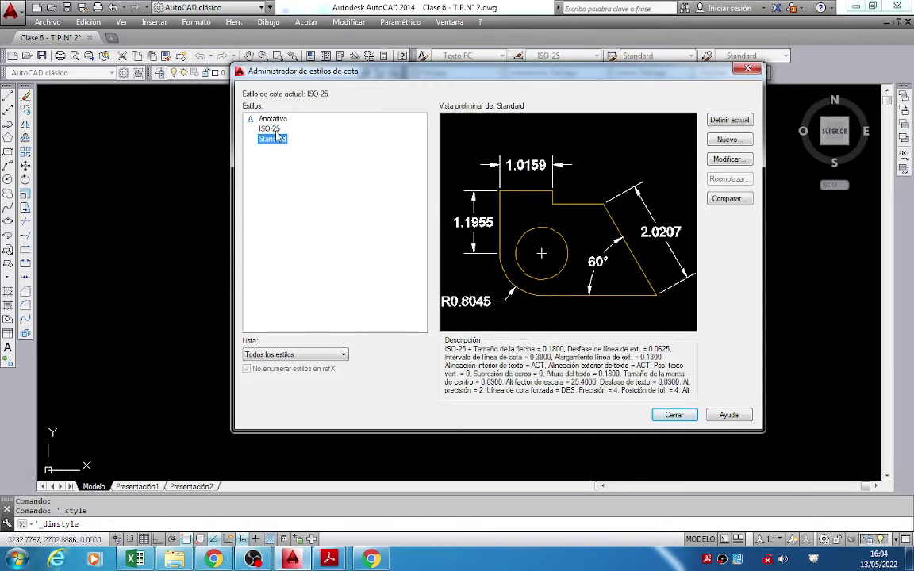
pyautogui.press('Up')
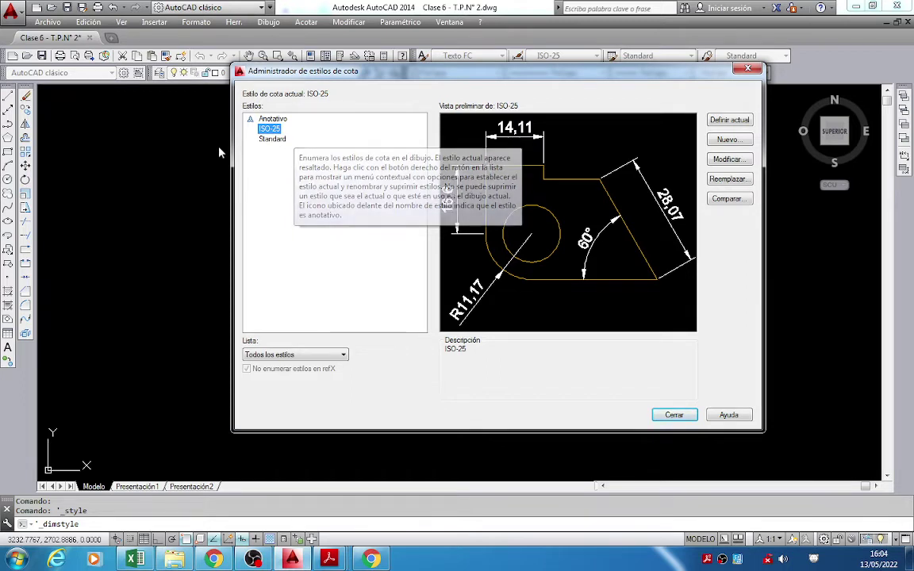
# Start a new dimension style and enlarge the Crear estilo de cota dialog.
pyautogui.click(738, 141)
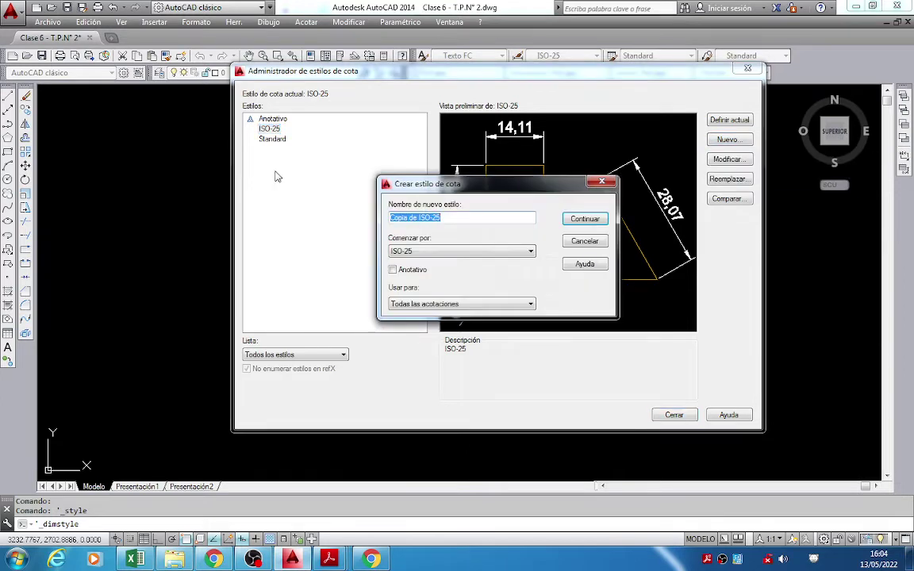
pyautogui.moveTo(460, 176); pyautogui.dragTo(460, 116)
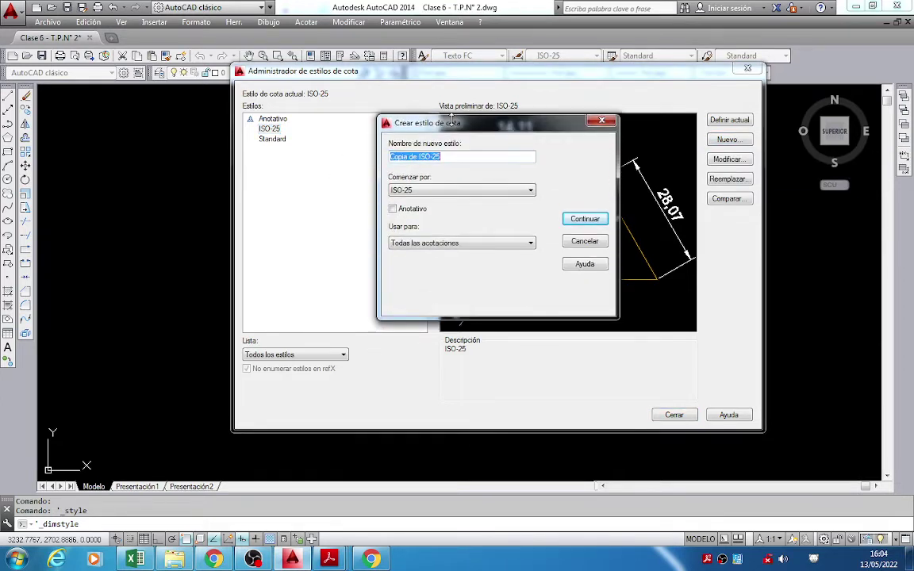
pyautogui.moveTo(619, 223); pyautogui.dragTo(688, 224)
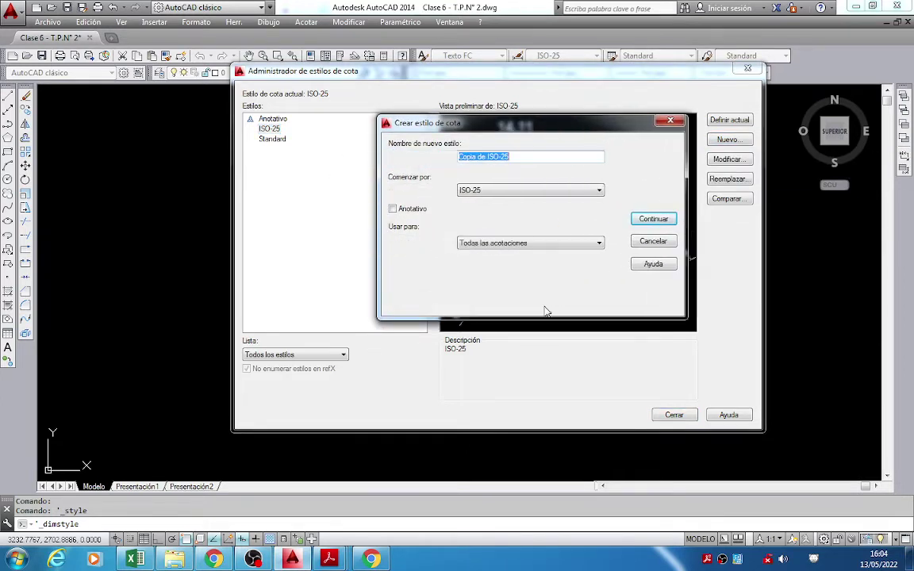
pyautogui.moveTo(537, 319); pyautogui.dragTo(535, 334)
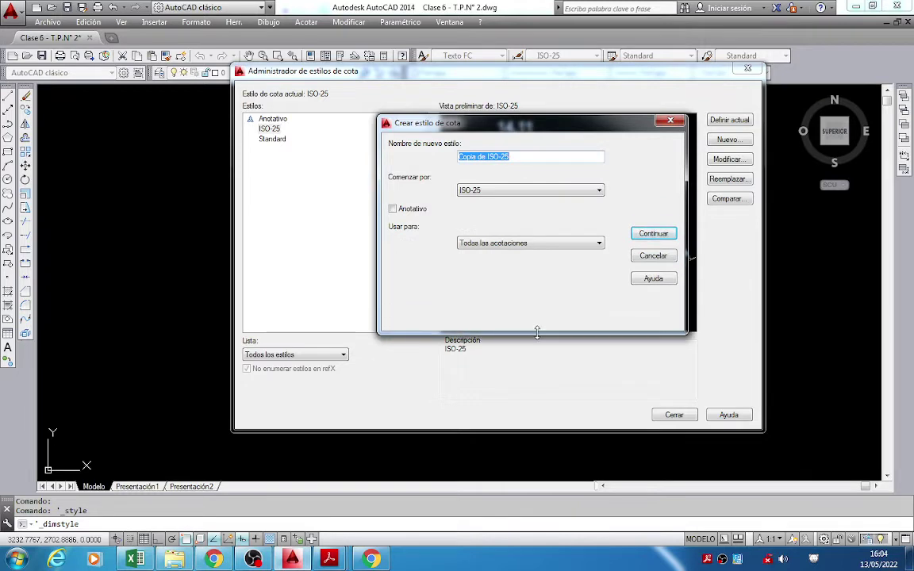
# Keep ISO-25 as the base style and name the new style Cotas FC.
pyautogui.click(511, 191)
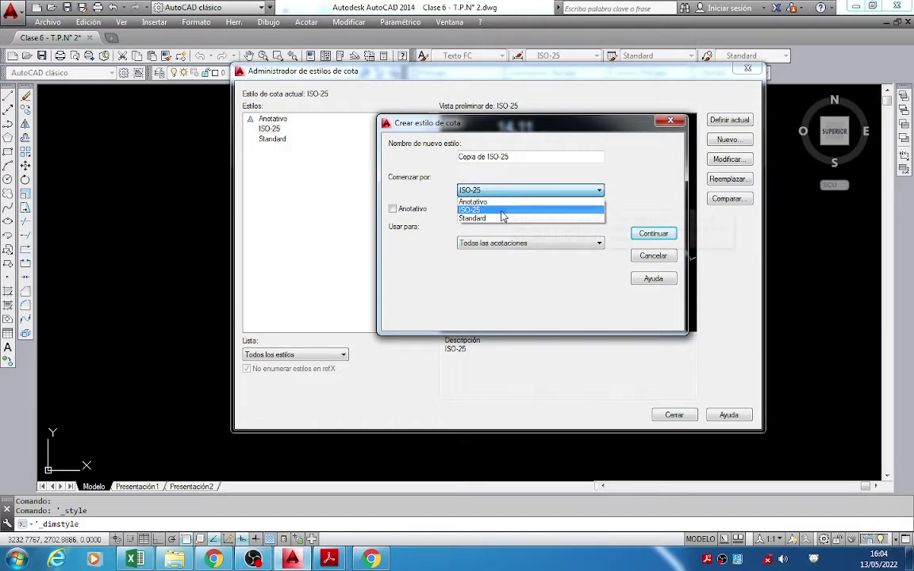
pyautogui.click(511, 190)
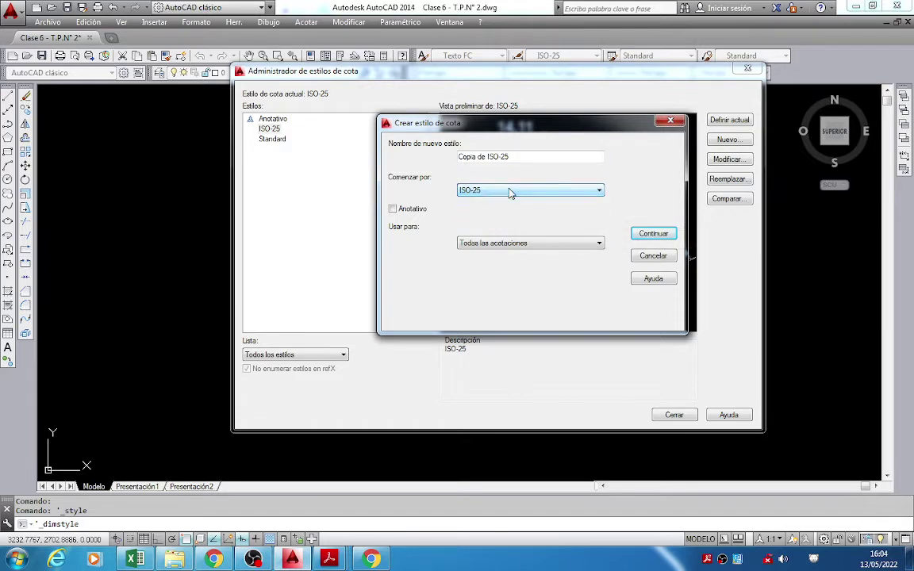
pyautogui.moveTo(529, 155); pyautogui.dragTo(459, 156)
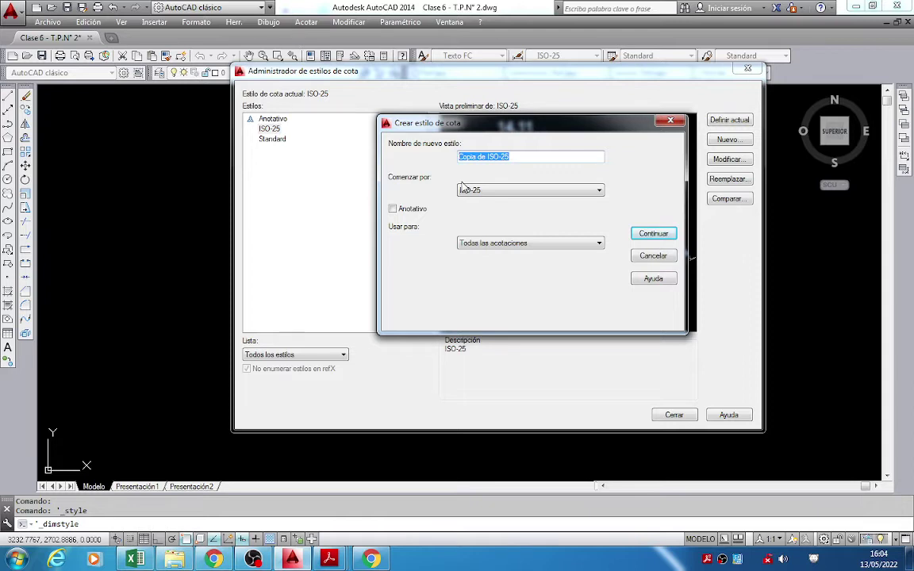
pyautogui.write('c')
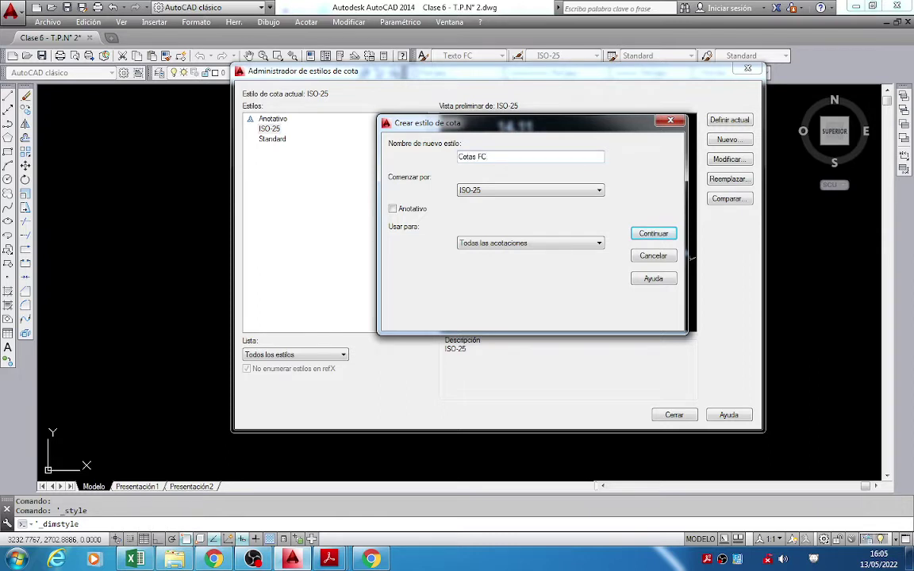
pyautogui.moveTo(329, 559)
pyautogui.click(189, 508)
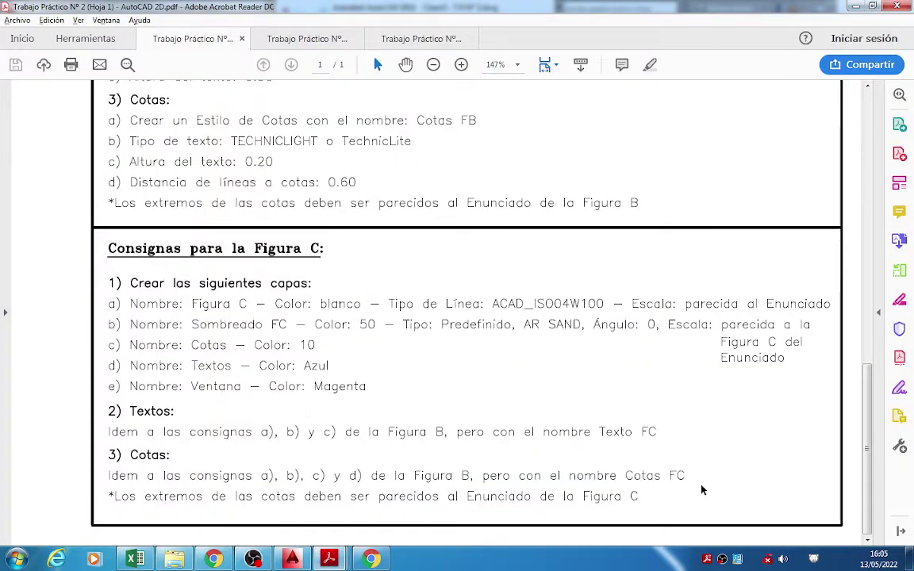
pyautogui.click(293, 559)
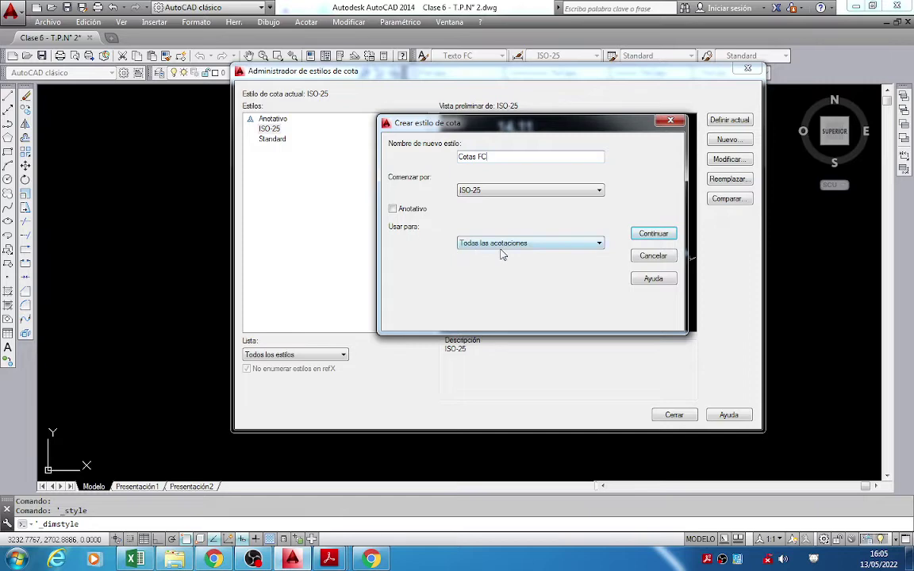
# Continue to the Cotas FC settings and check the assignment instructions in the PDF.
pyautogui.click(662, 240)
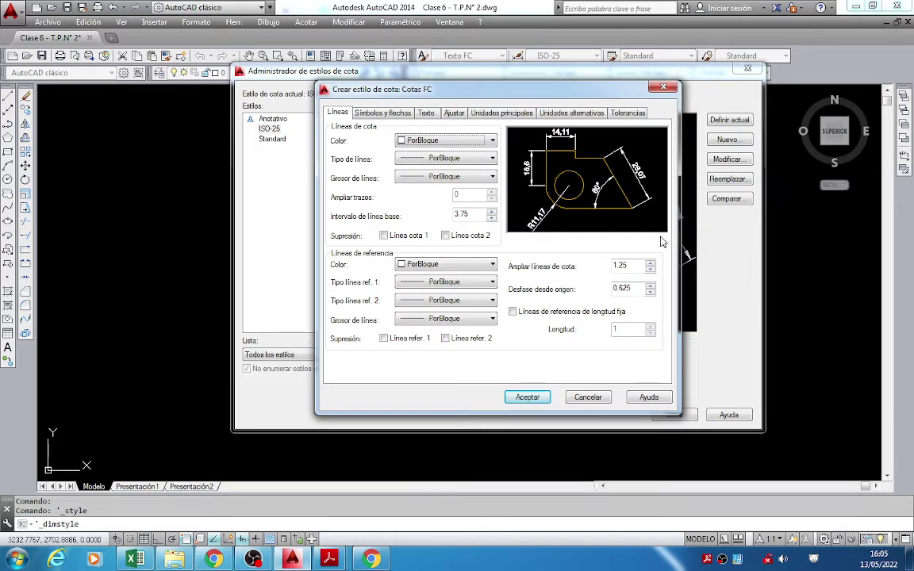
pyautogui.moveTo(328, 559)
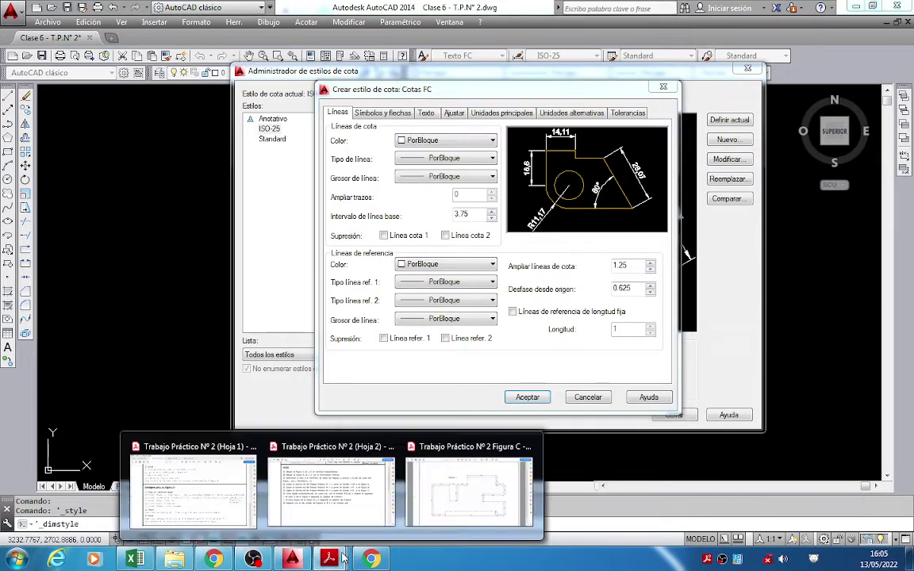
pyautogui.click(238, 502)
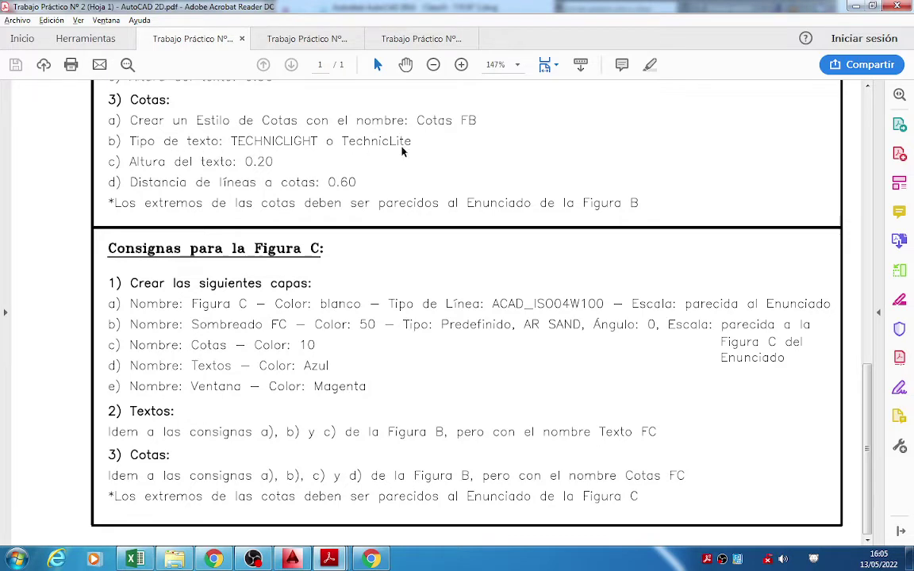
pyautogui.click(292, 560)
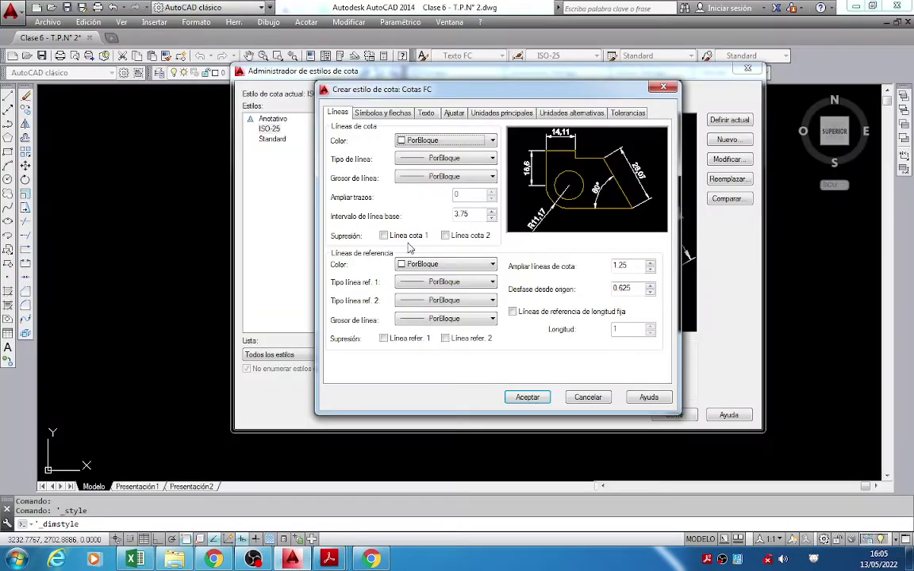
# On the Texto tab, browse the text styles and bring up the Estilo de texto settings.
pyautogui.click(427, 113)
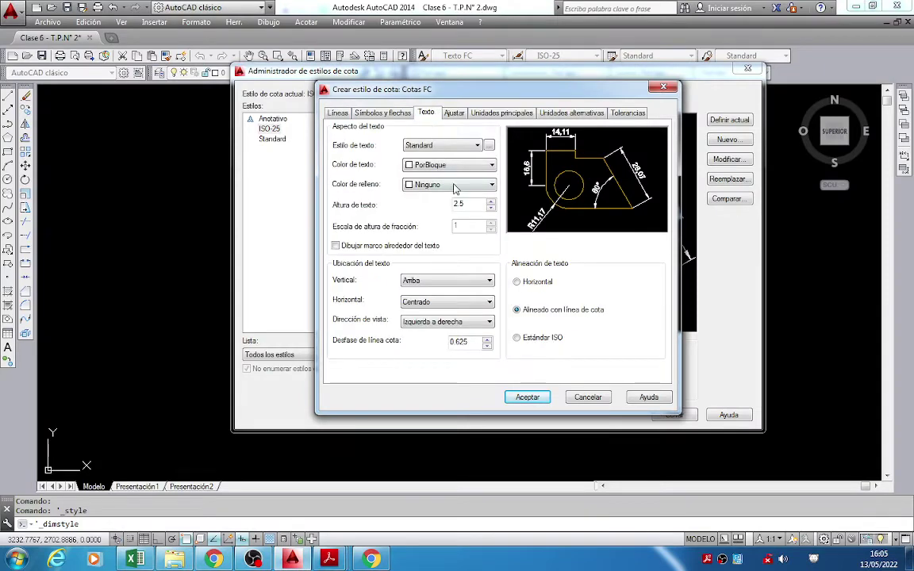
pyautogui.click(477, 146)
pyautogui.click(479, 146)
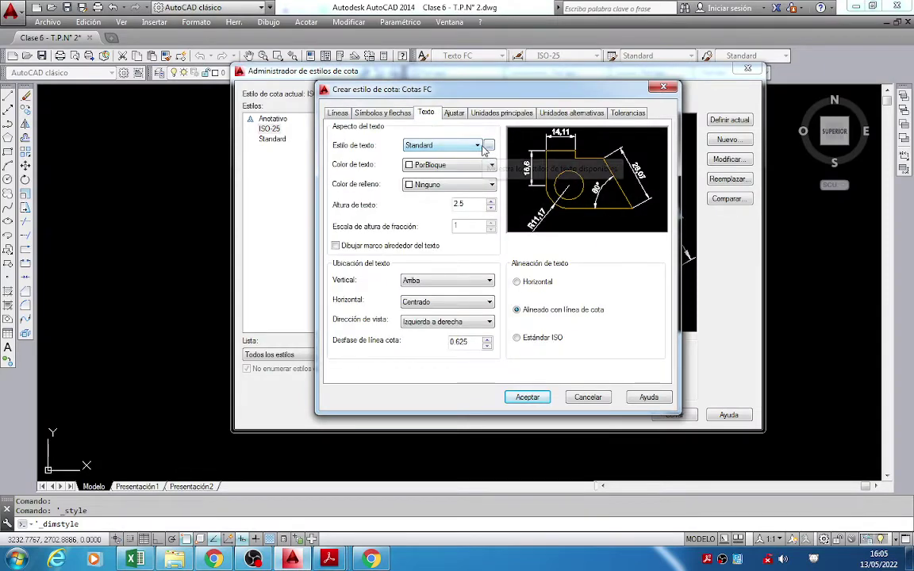
pyautogui.click(479, 146)
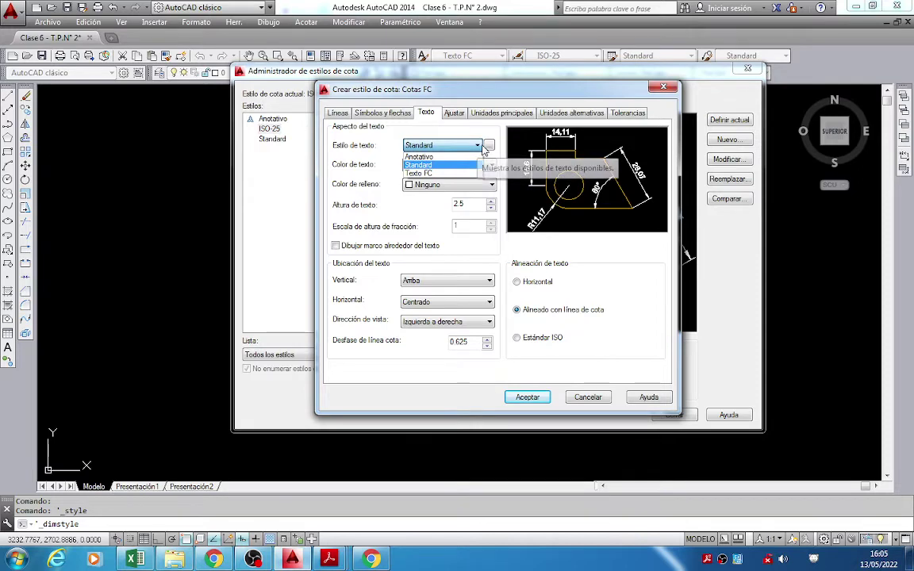
pyautogui.click(489, 147)
pyautogui.click(489, 147)
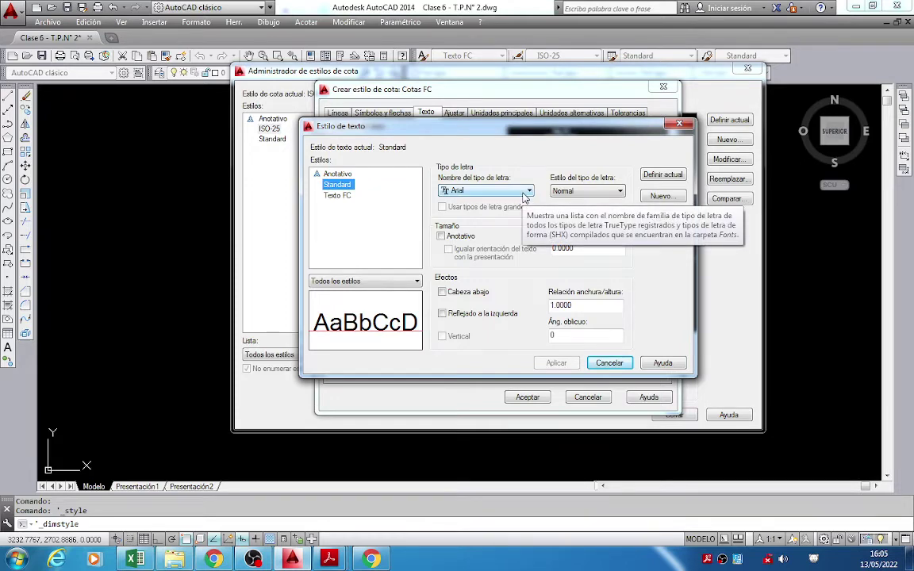
# Choose TechnicLite as the font and check the required text height in the PDF.
pyautogui.click(526, 192)
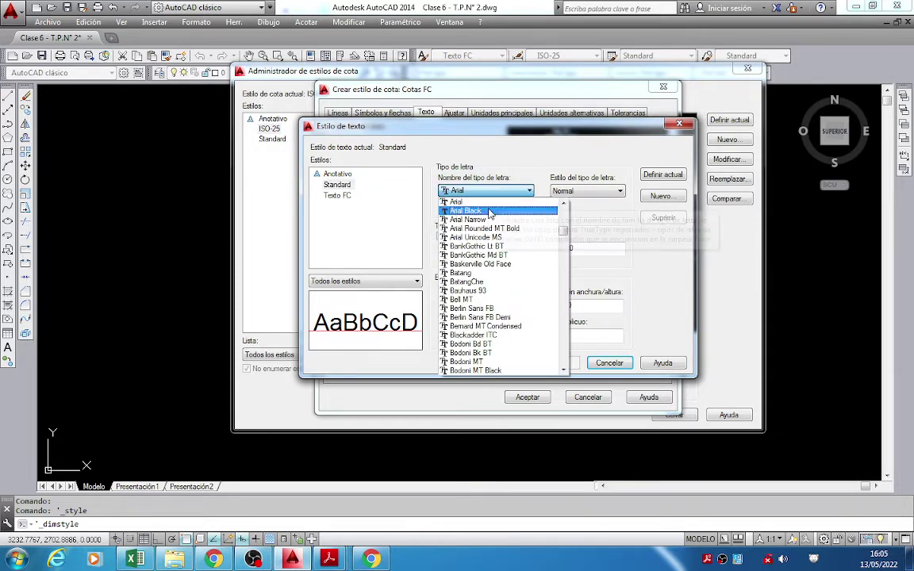
pyautogui.press('t')
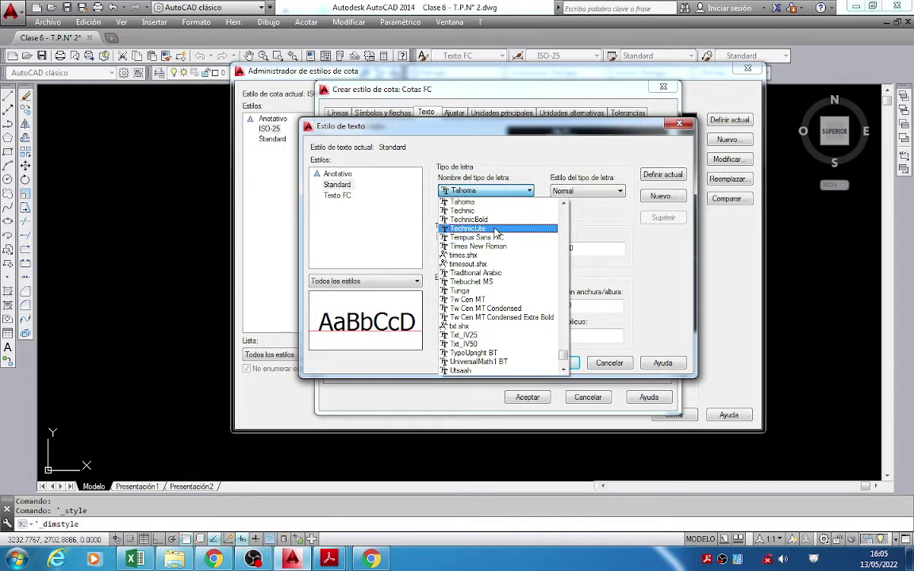
pyautogui.click(495, 231)
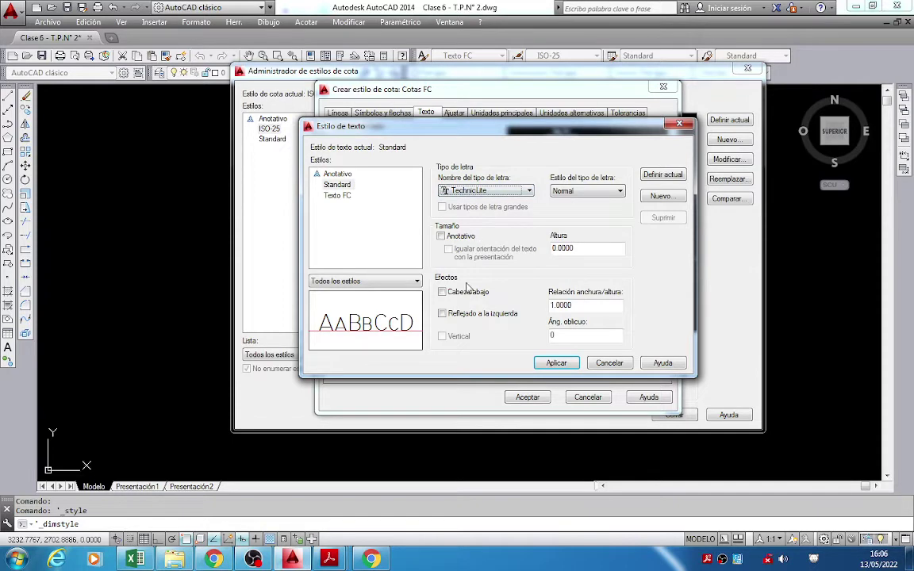
pyautogui.moveTo(334, 553)
pyautogui.click(202, 484)
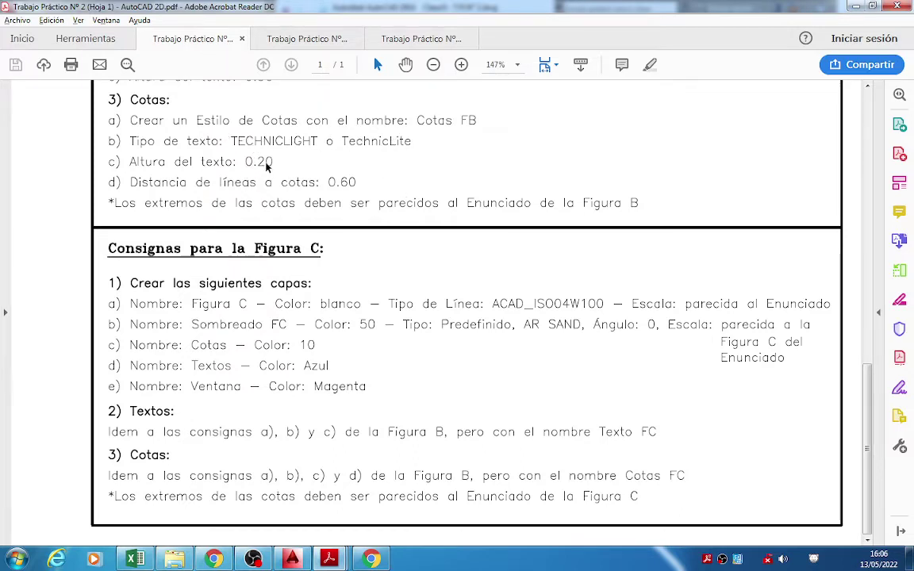
pyautogui.click(291, 557)
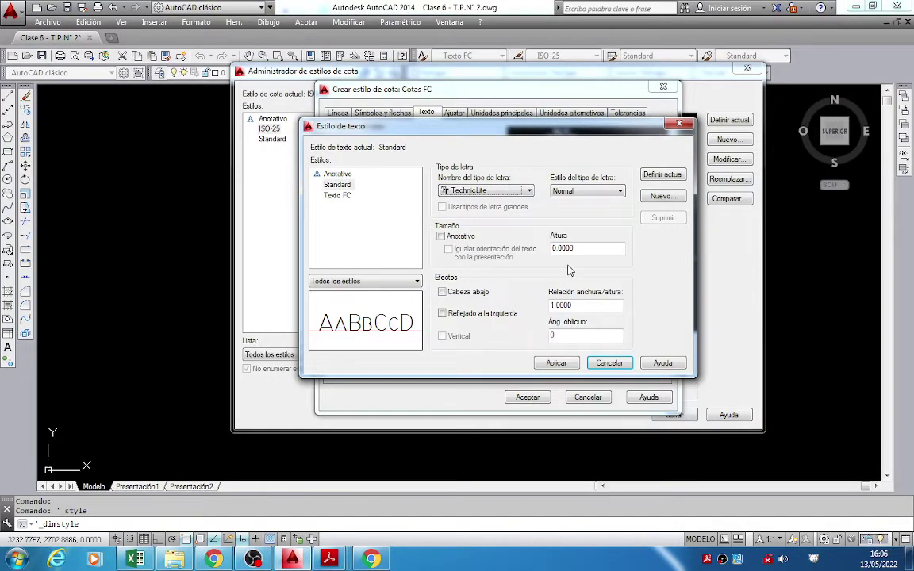
# Set the text height to 0.20, apply and close, then accept the Cotas FC settings.
pyautogui.doubleClick(588, 250)
pyautogui.write('0.20')
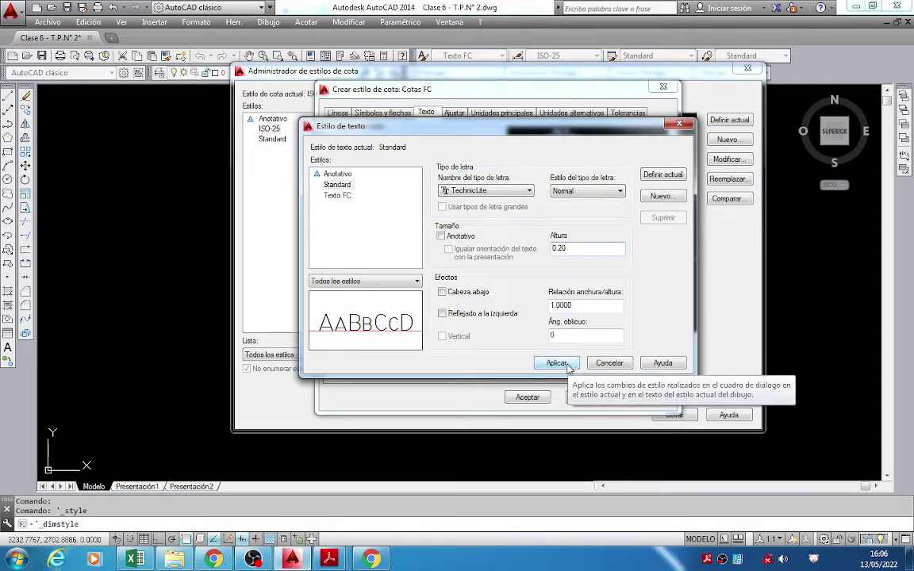
pyautogui.click(559, 363)
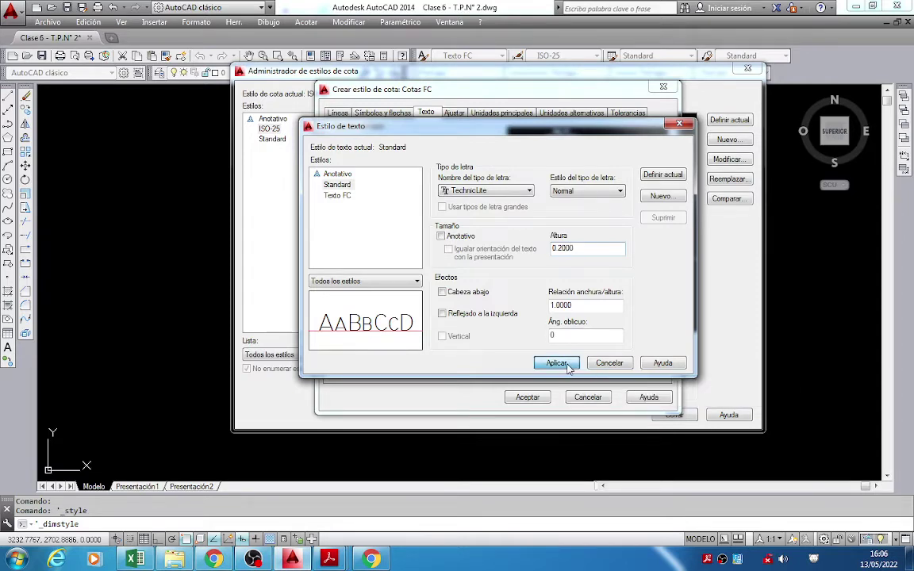
pyautogui.click(607, 363)
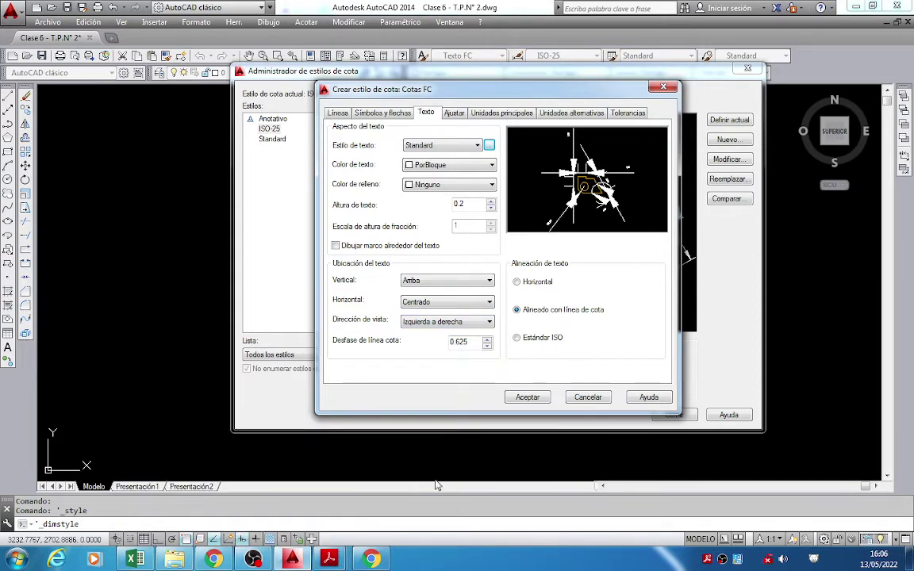
pyautogui.click(528, 398)
# Close the dimension style manager and check the layer list, leaving layer 0 current.
pyautogui.click(674, 415)
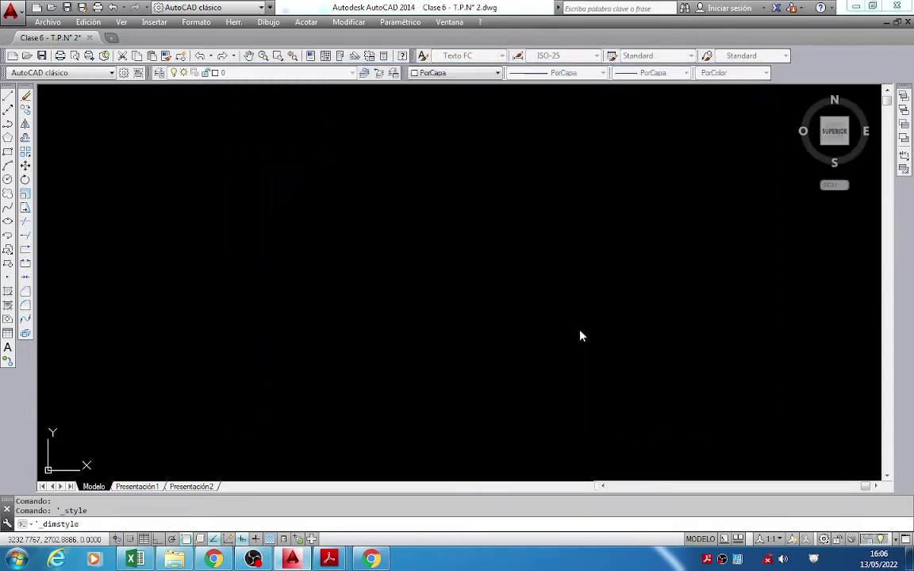
pyautogui.click(323, 73)
pyautogui.click(323, 73)
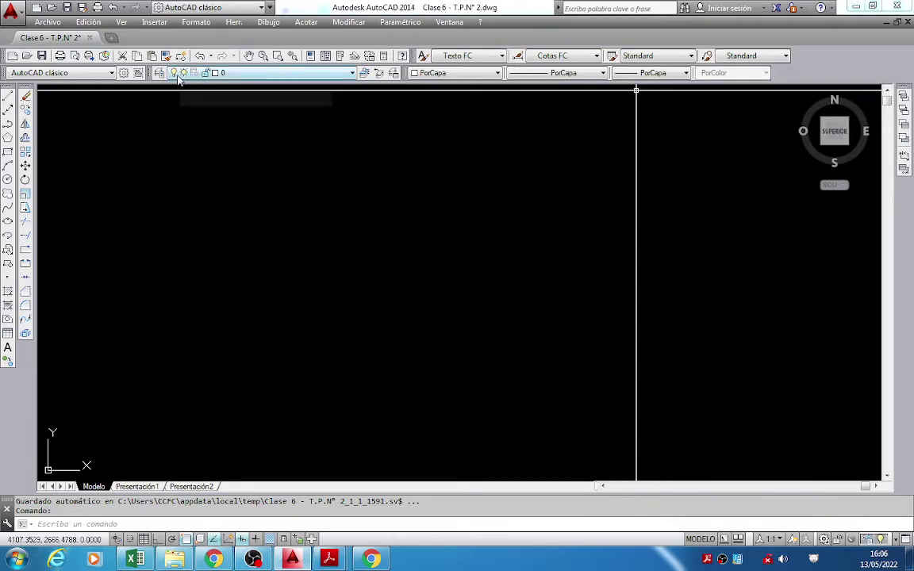
pyautogui.click(247, 74)
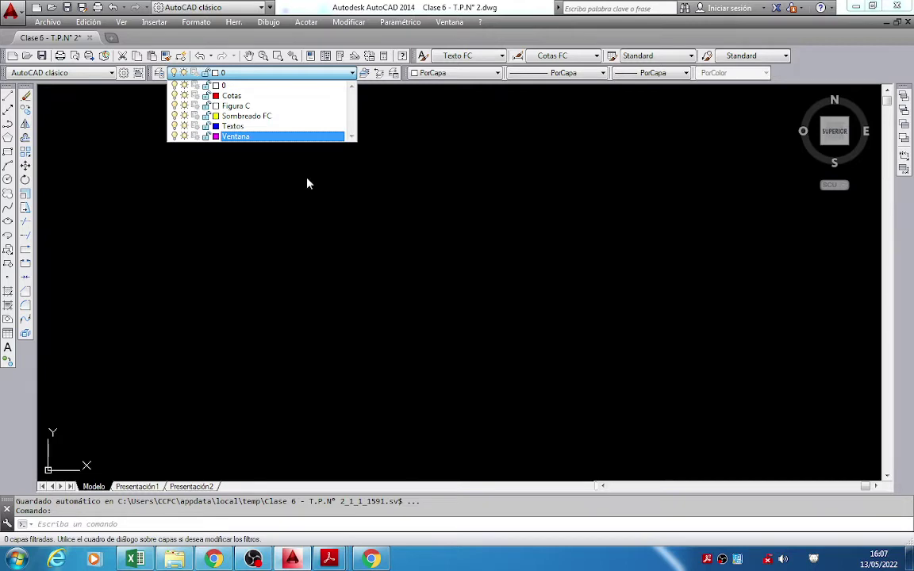
pyautogui.click(500, 172)
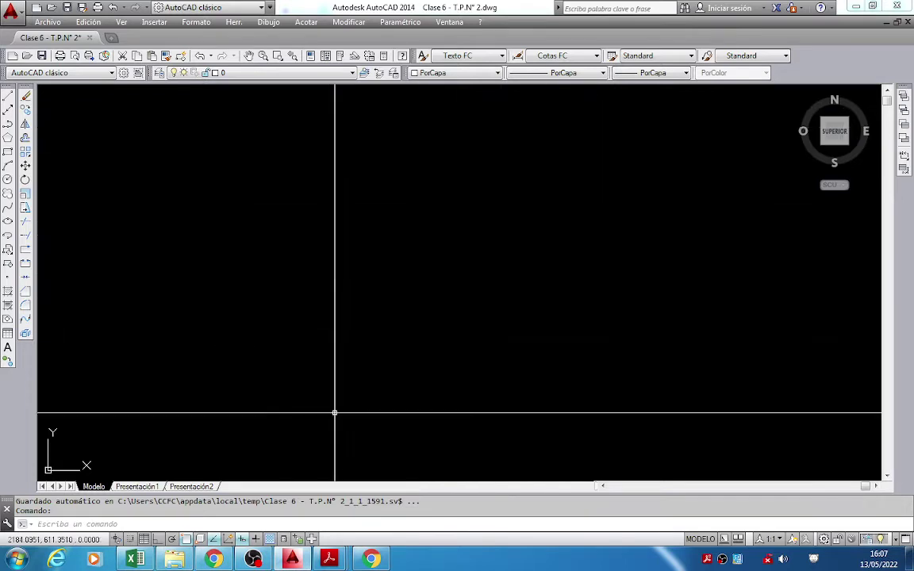
pyautogui.moveTo(329, 560)
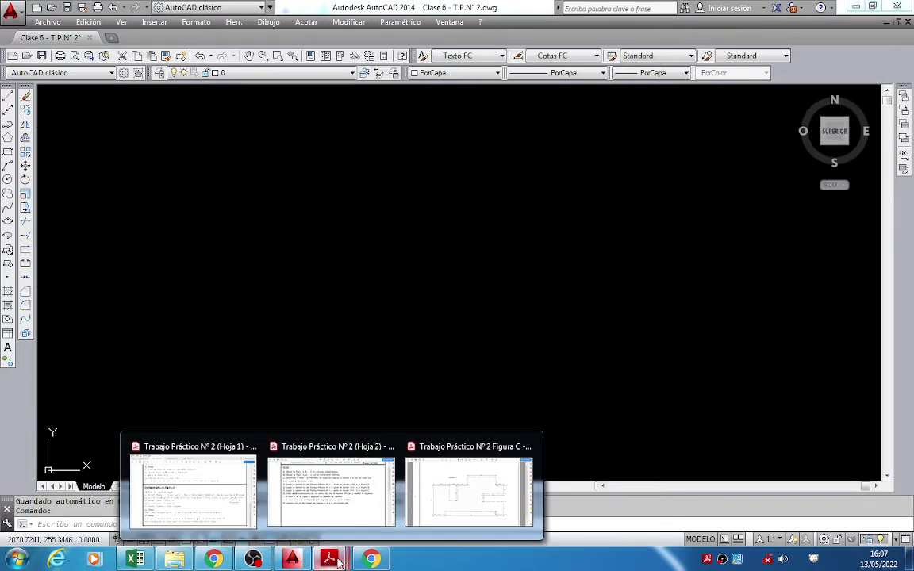
pyautogui.click(451, 494)
pyautogui.scroll(-2, 369, 301)
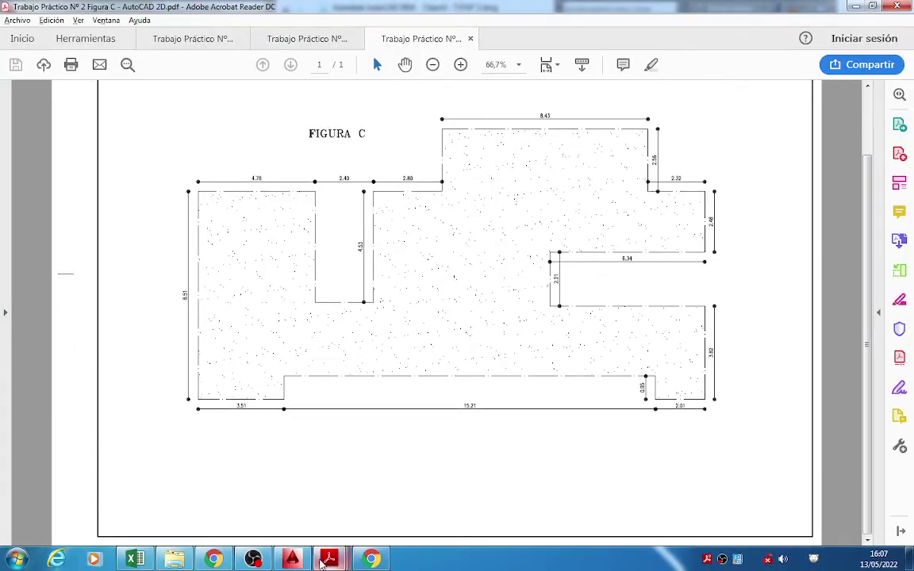
pyautogui.moveTo(330, 560)
pyautogui.click(330, 494)
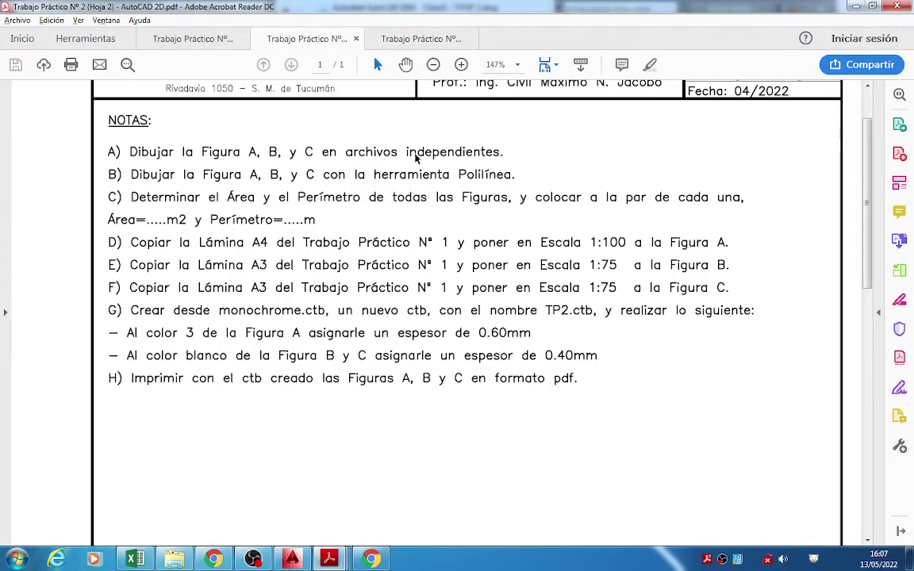
pyautogui.scroll(-1, 715, 460)
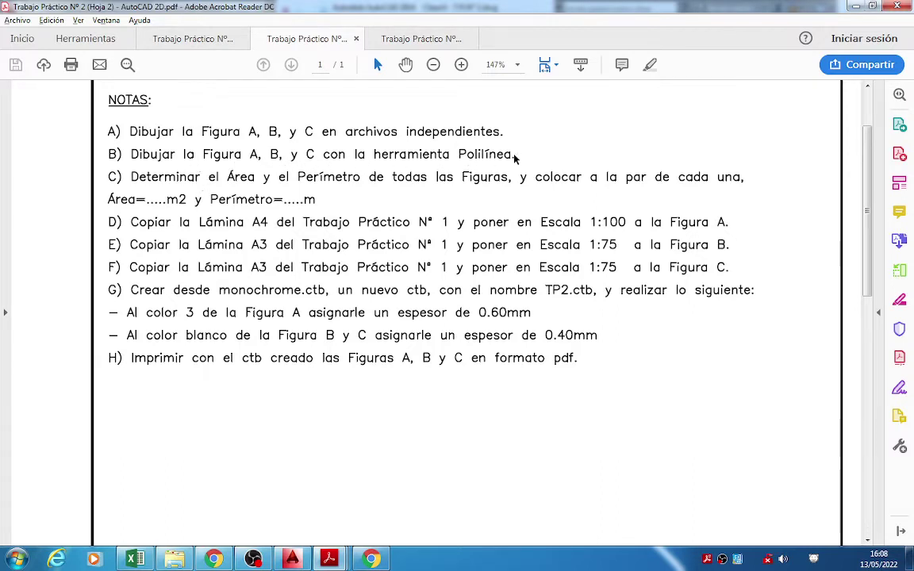
pyautogui.click(292, 559)
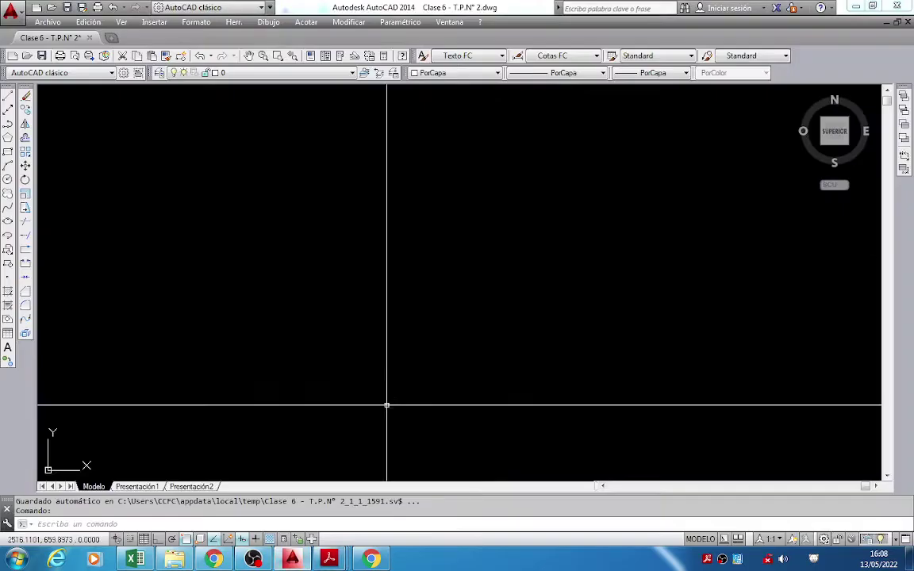
# Make Figura C the current layer and start a polyline at its first point.
pyautogui.click(284, 75)
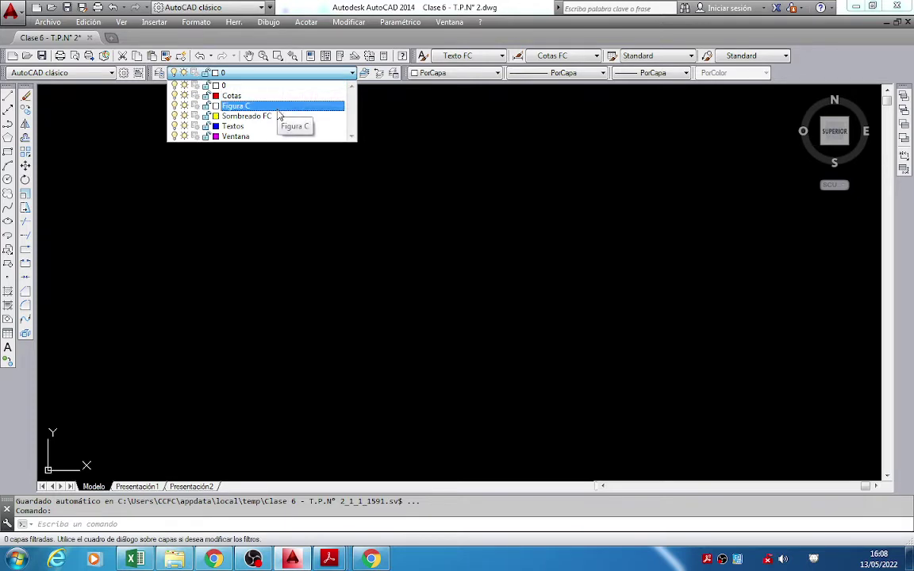
pyautogui.click(278, 109)
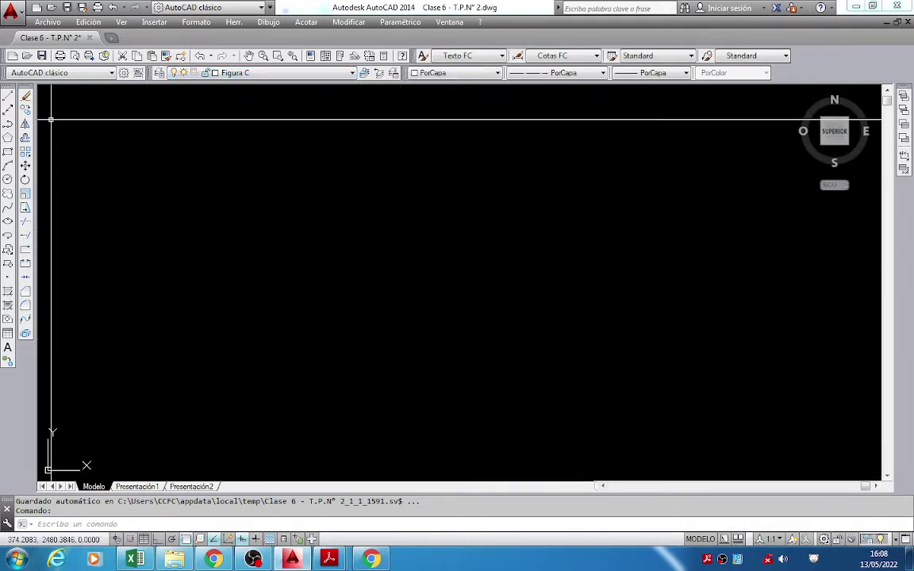
pyautogui.click(8, 125)
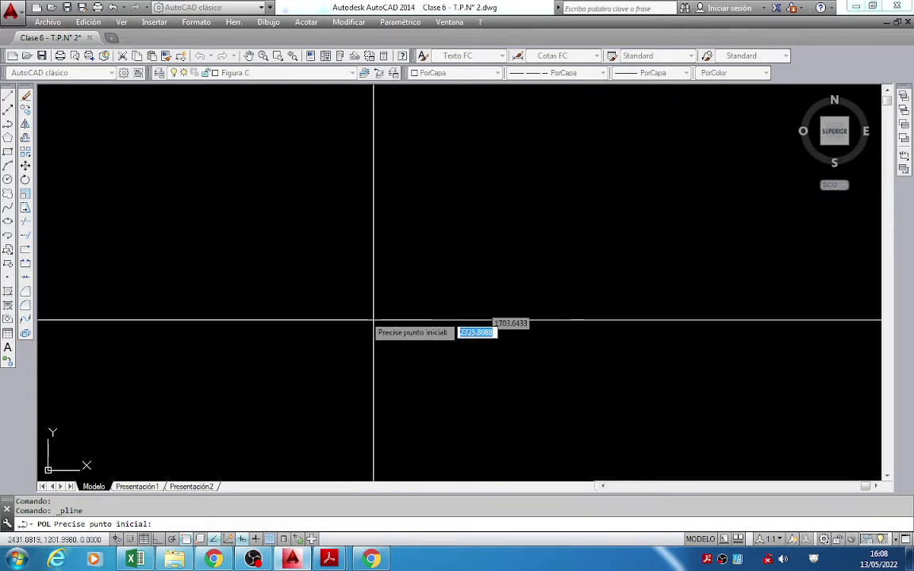
pyautogui.click(356, 204)
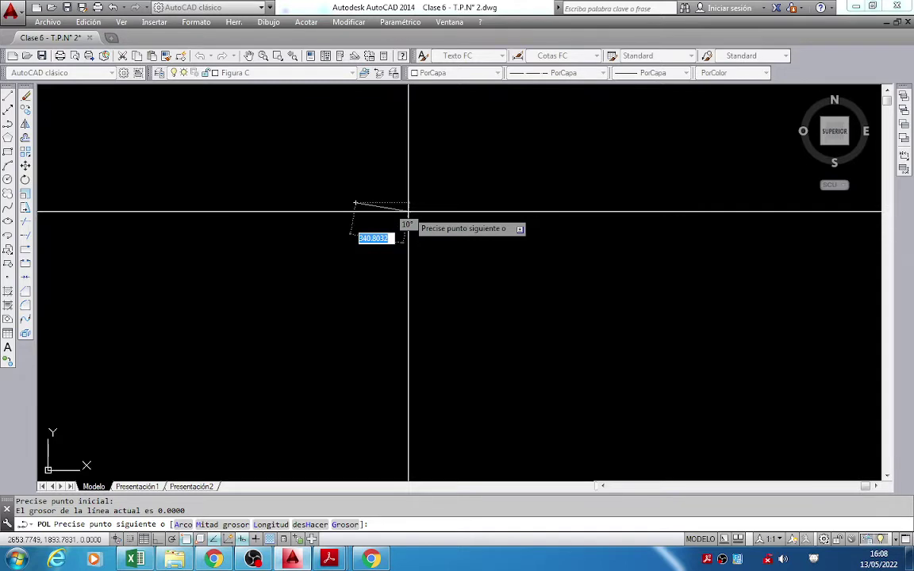
# Turn Ortho on with F8 and switch to the PDF assignment notes.
pyautogui.press('F8')
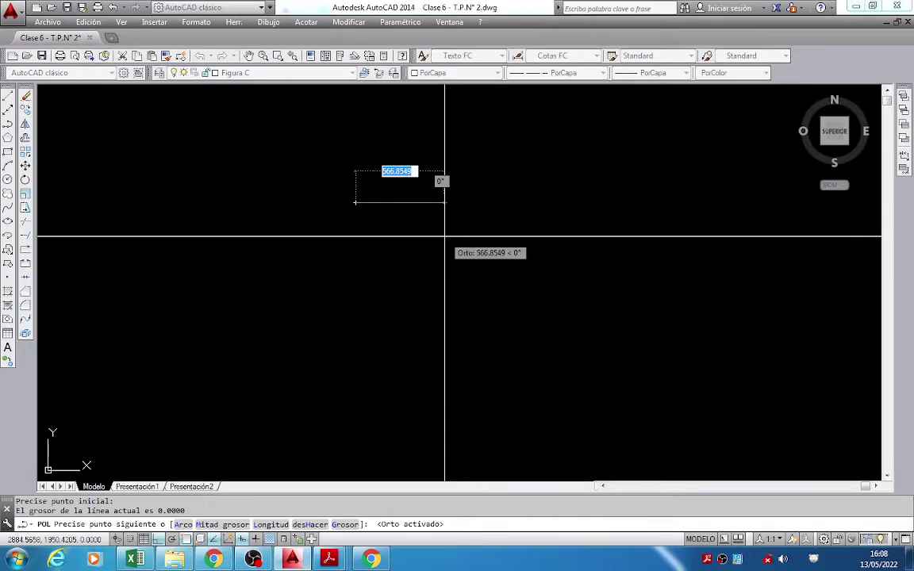
pyautogui.hotkey('alt', 'Tab')
pyautogui.hotkey('alt', 'Tab')
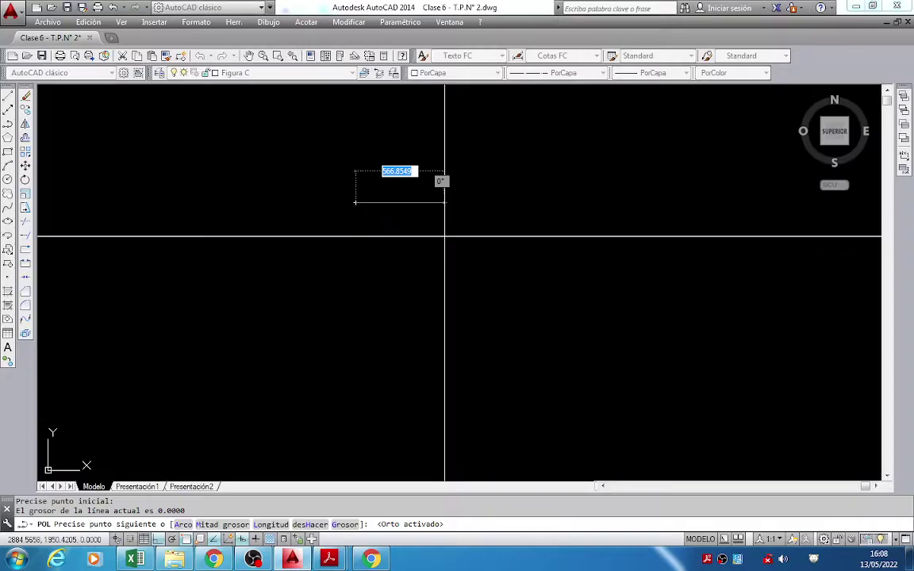
pyautogui.press('F8')
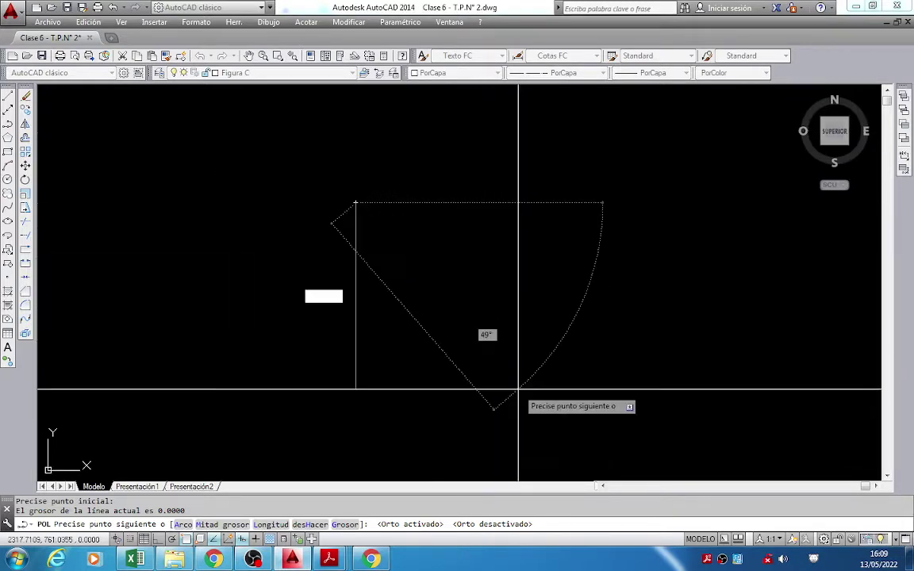
pyautogui.press('F8')
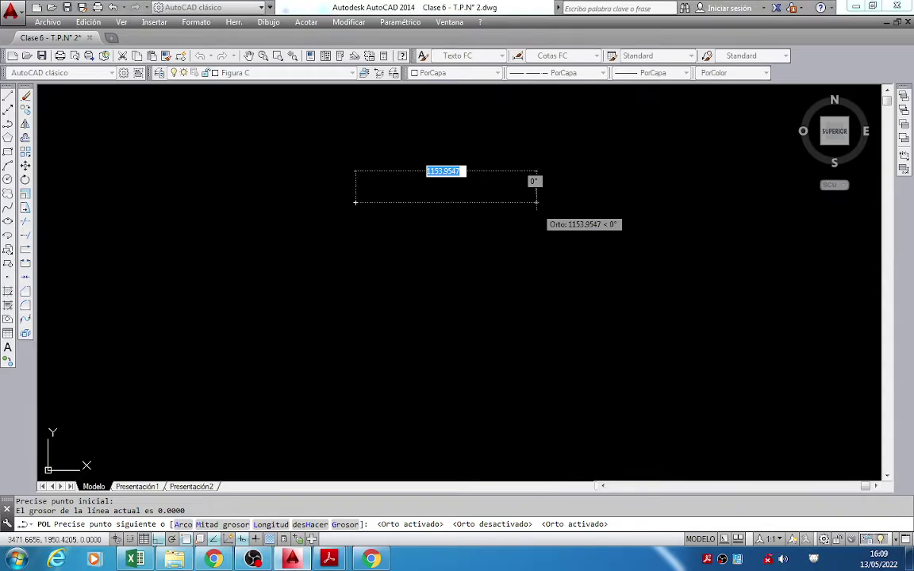
pyautogui.hotkey('alt', 'Tab')
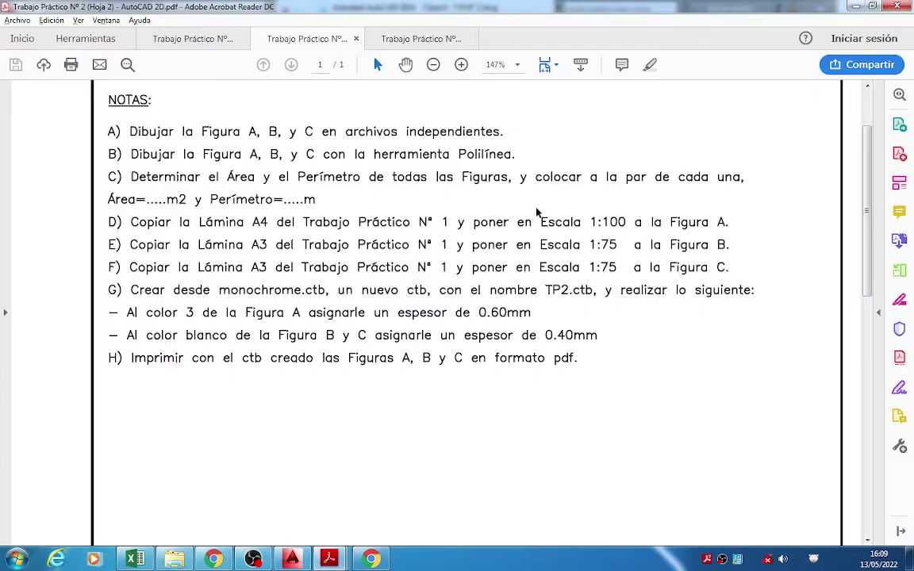
# Open the FIGURA C plan tab, zoom to 100% to read dimensions, then back to 66.7%.
pyautogui.click(421, 38)
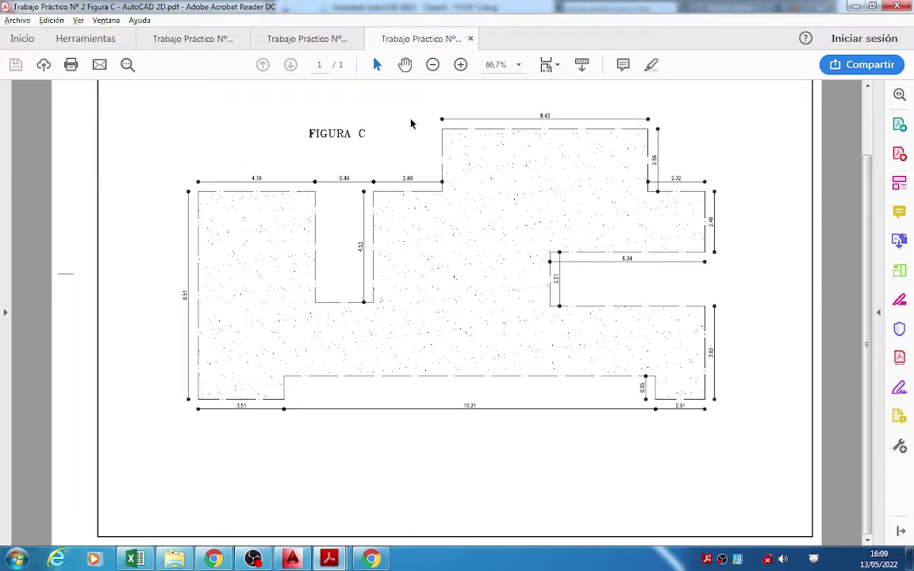
pyautogui.click(462, 66)
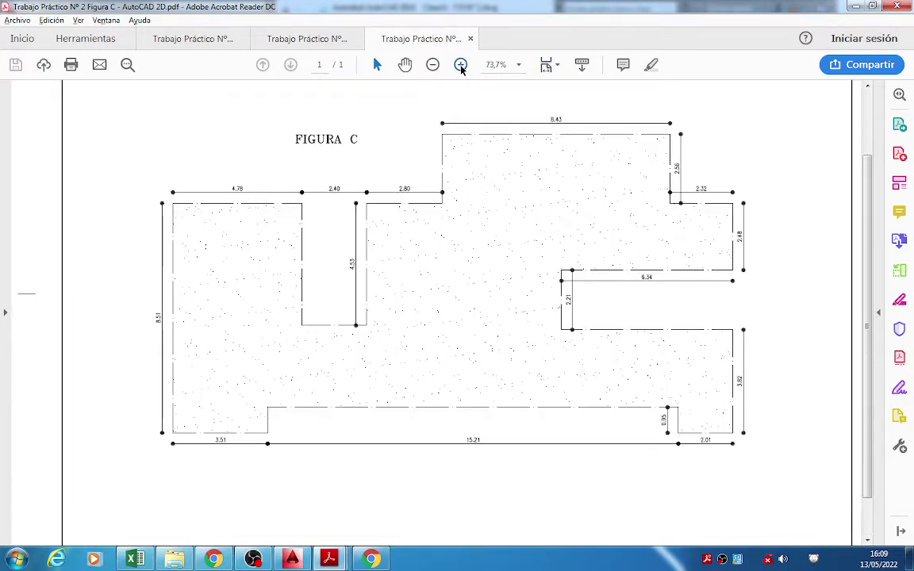
pyautogui.click(462, 66)
pyautogui.keyDown('shift'); pyautogui.hscroll(5, 412, 515); pyautogui.keyUp('shift')
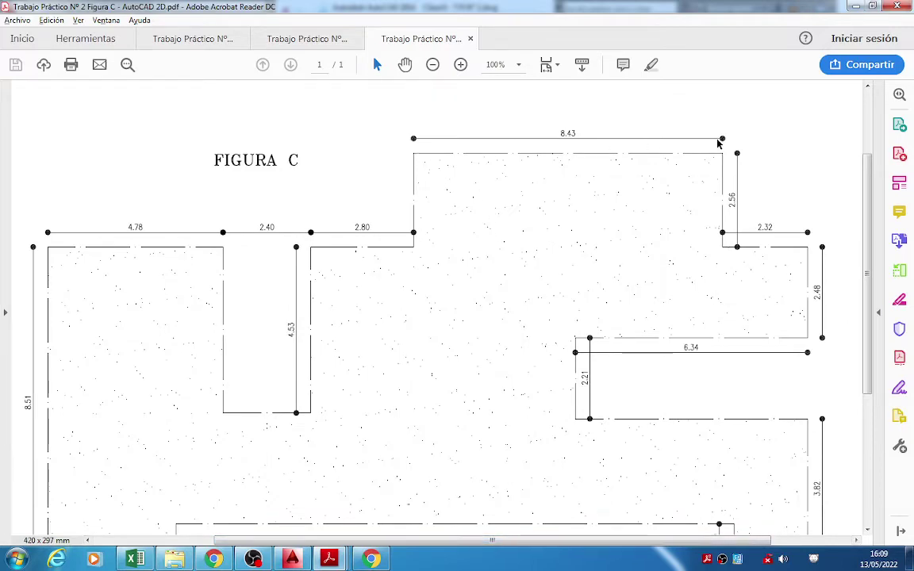
pyautogui.scroll(-3, 523, 161)
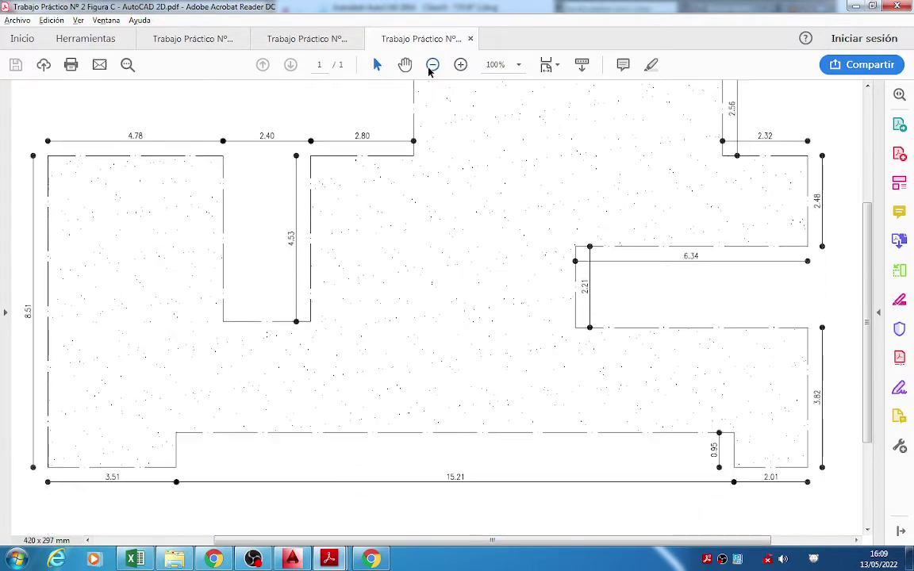
pyautogui.scroll(4, 508, 181)
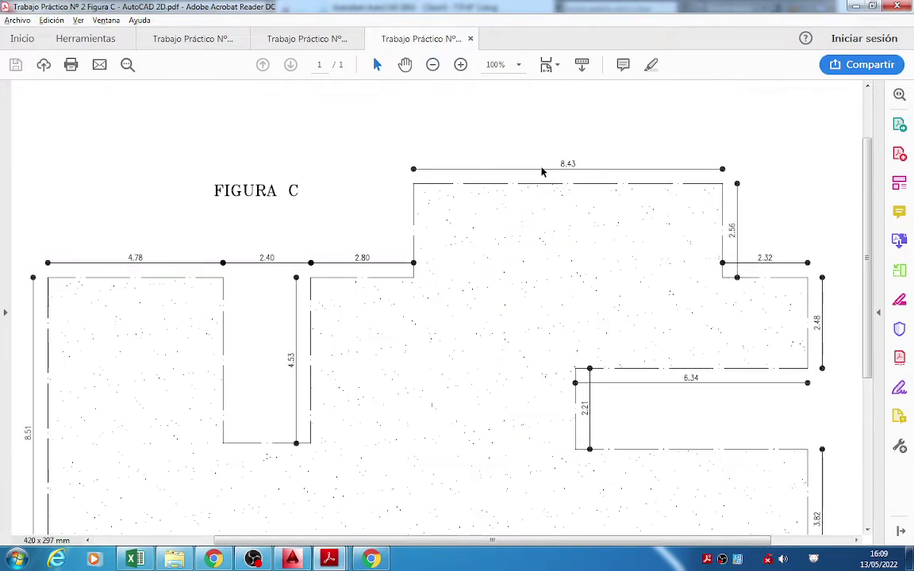
pyautogui.click(433, 66)
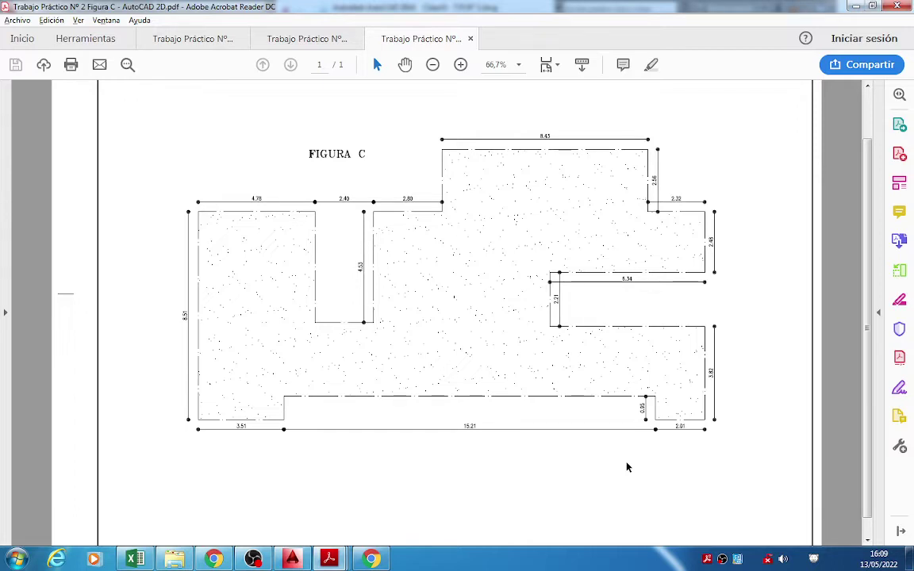
# Read the top-left FIGURA C dimensions, such as the 8.43 top side, at 100%, then return to AutoCAD.
pyautogui.click(460, 64)
pyautogui.click(461, 64)
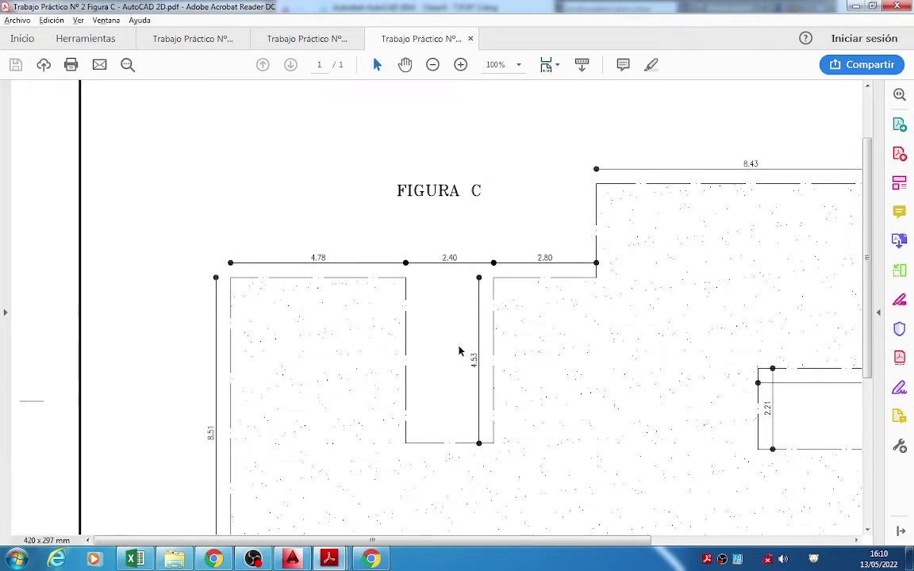
pyautogui.moveTo(355, 543)
pyautogui.mouseDown()
pyautogui.moveTo(482, 543)
pyautogui.moveTo(444, 541)
pyautogui.mouseUp()
pyautogui.scroll(-1, 454, 370)
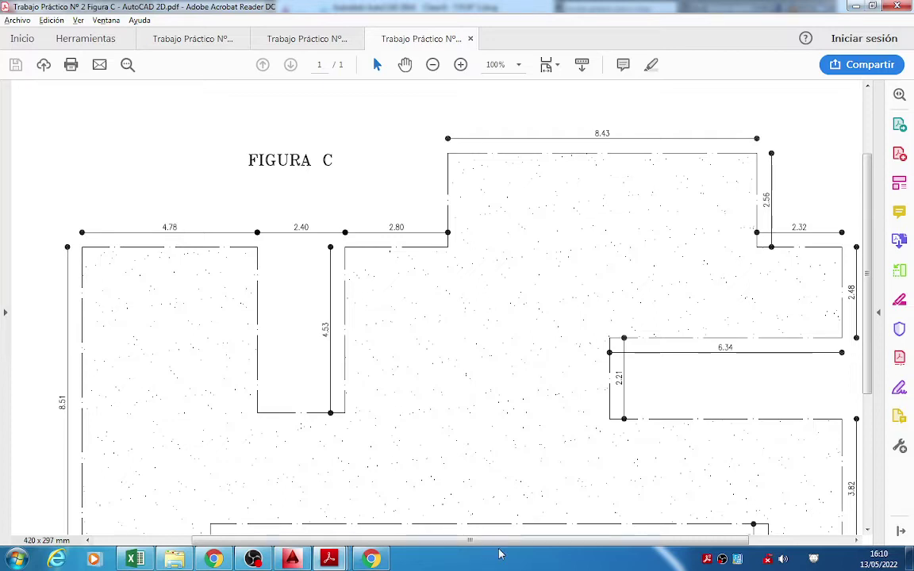
pyautogui.moveTo(525, 543); pyautogui.dragTo(538, 544)
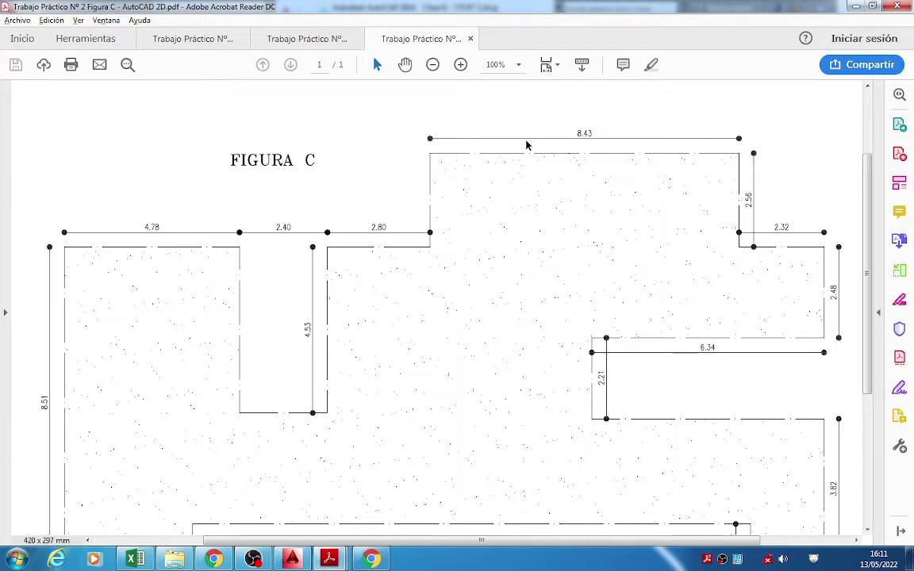
pyautogui.click(426, 68)
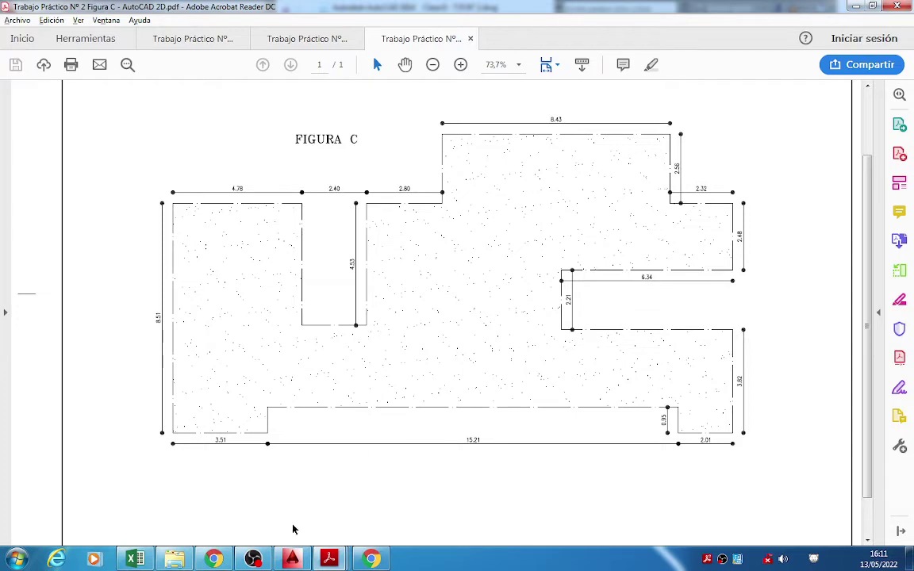
pyautogui.hotkey('ctrl', '1')
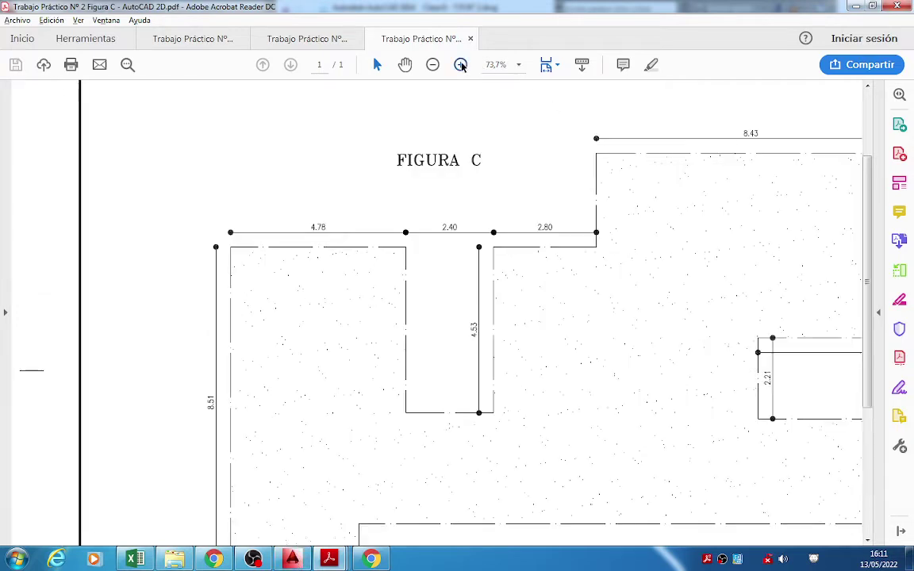
pyautogui.hscroll(5, 469, 537)
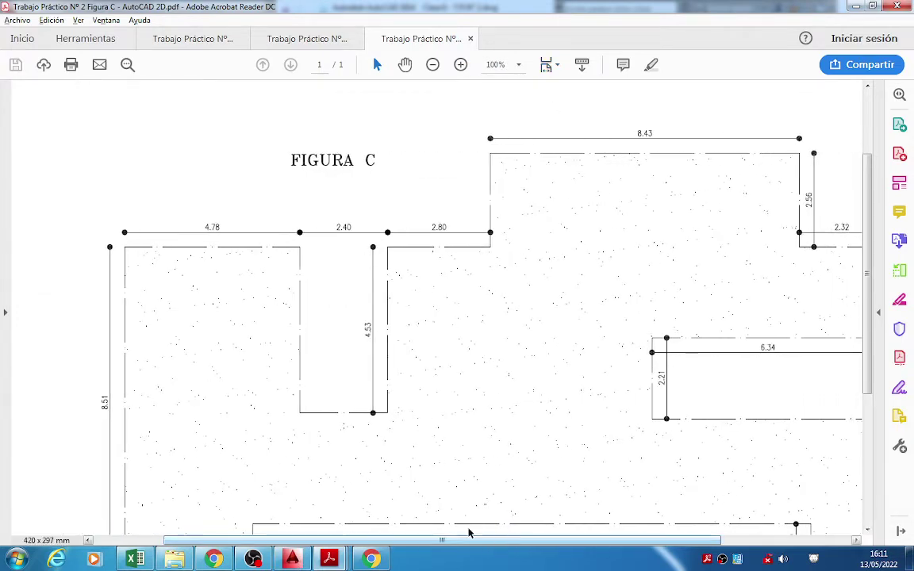
pyautogui.hotkey('alt', 'Tab')
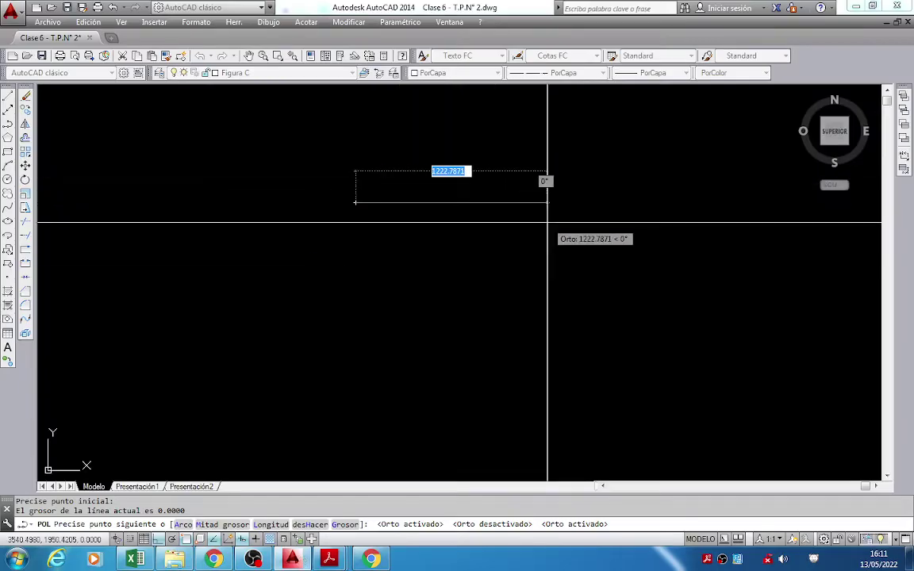
# Draw the polyline's first side, 8.43 long horizontally.
pyautogui.write('8.43')
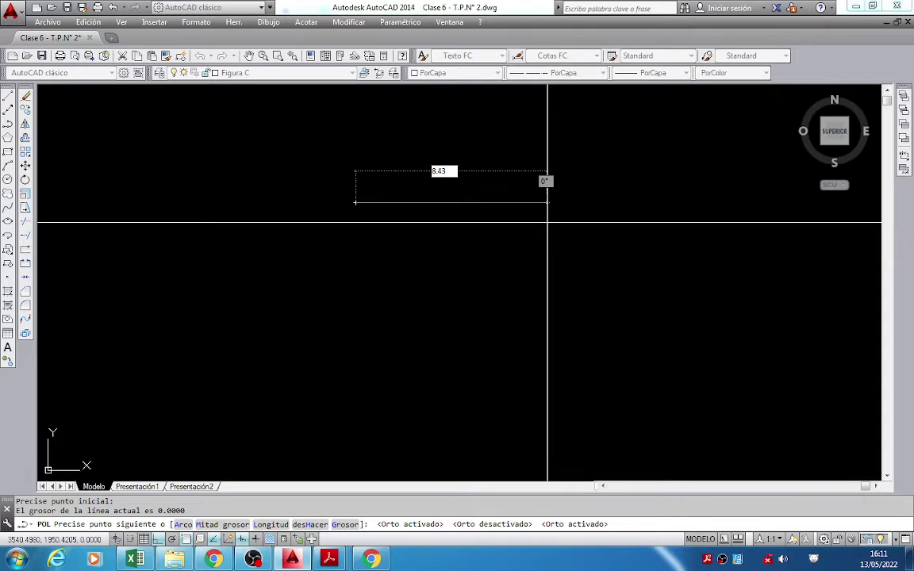
pyautogui.press('Return')
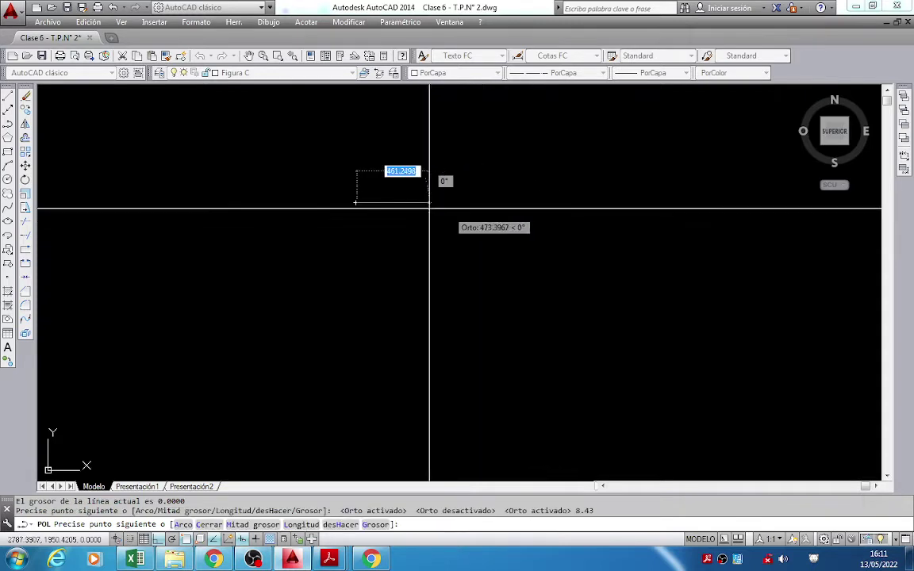
pyautogui.scroll(5, 310, 201)
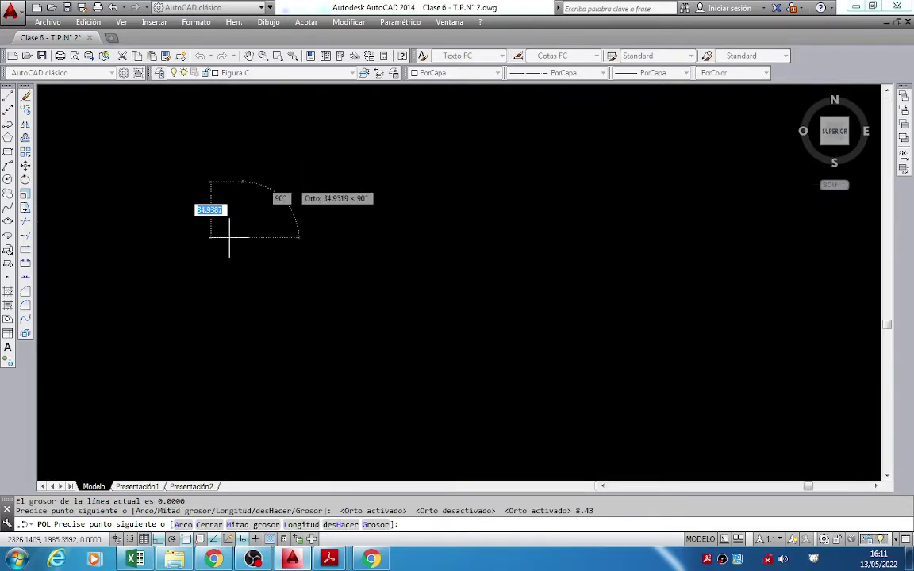
pyautogui.scroll(5, 434, 270)
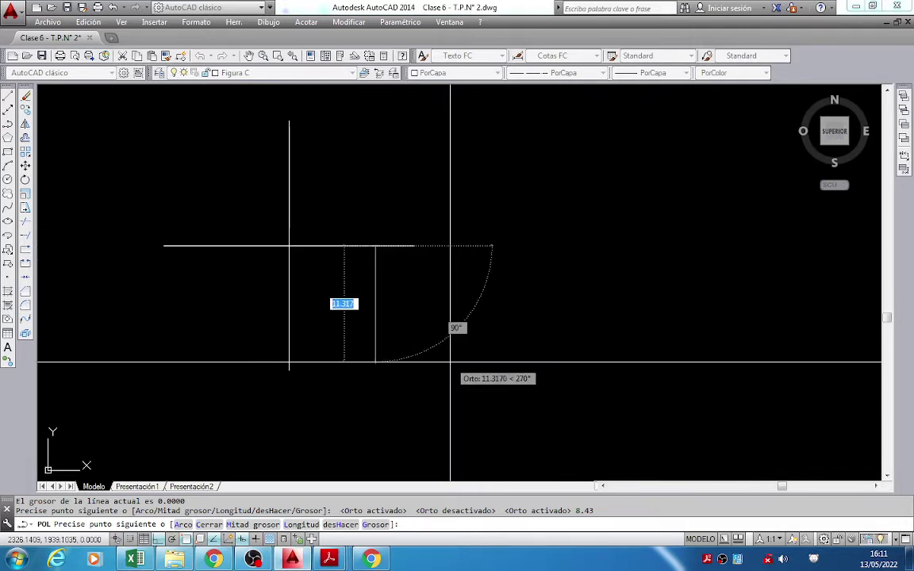
pyautogui.scroll(-5, 414, 275)
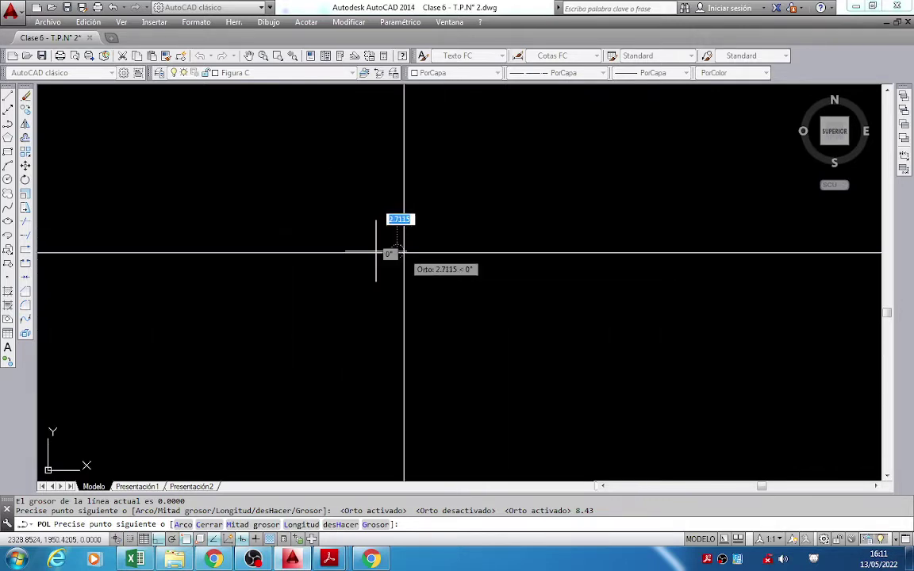
pyautogui.scroll(3, 392, 219)
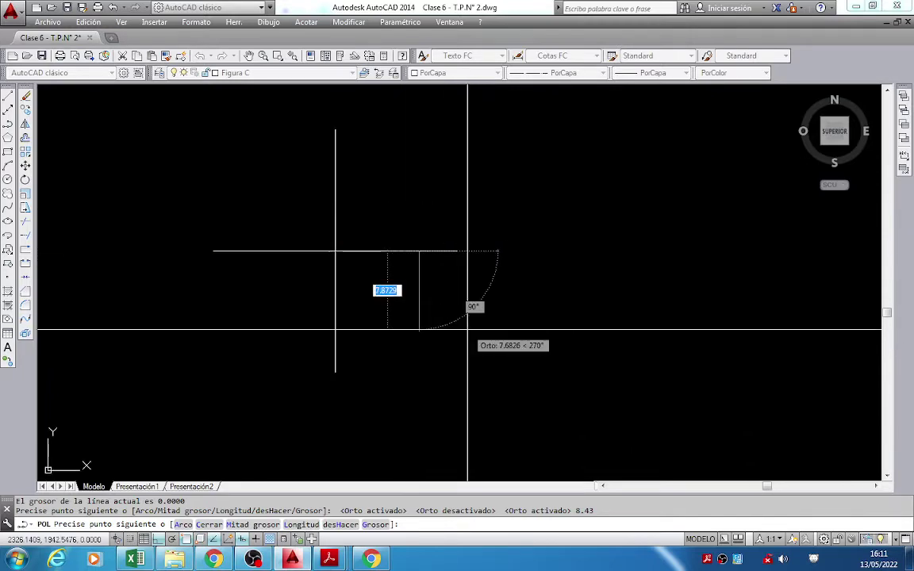
# Add the 2.56 vertical leg downward, checking the PDF plan before and after.
pyautogui.hotkey('alt', 'Tab')
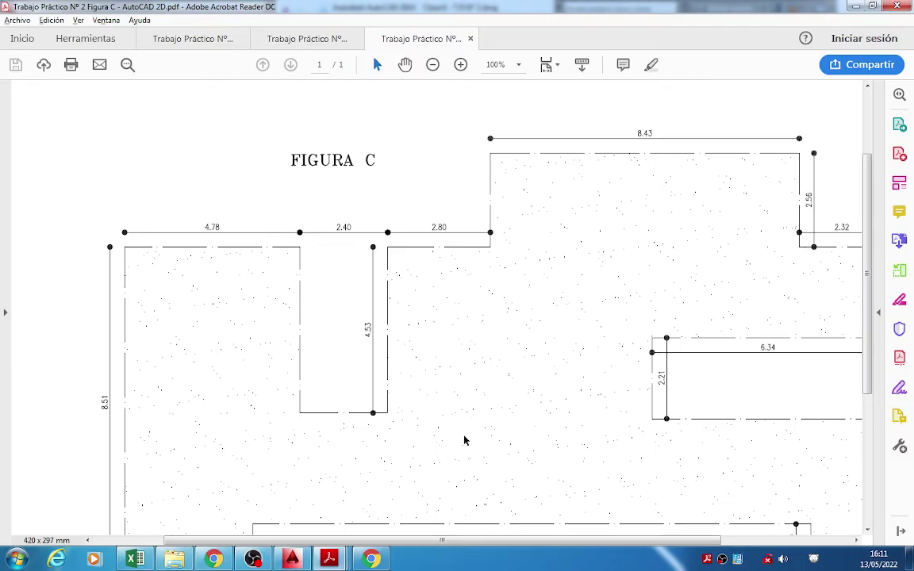
pyautogui.moveTo(476, 542); pyautogui.dragTo(587, 545)
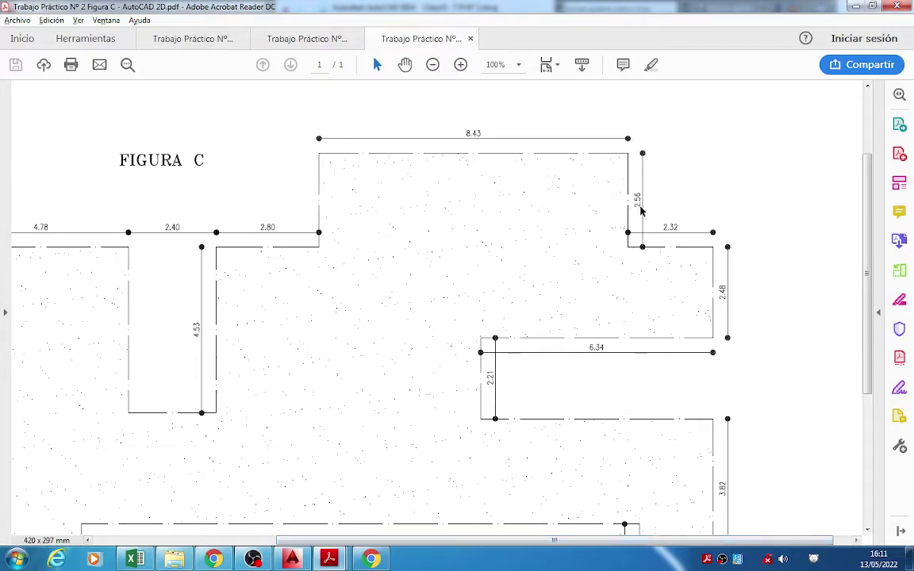
pyautogui.hotkey('alt', 'Tab')
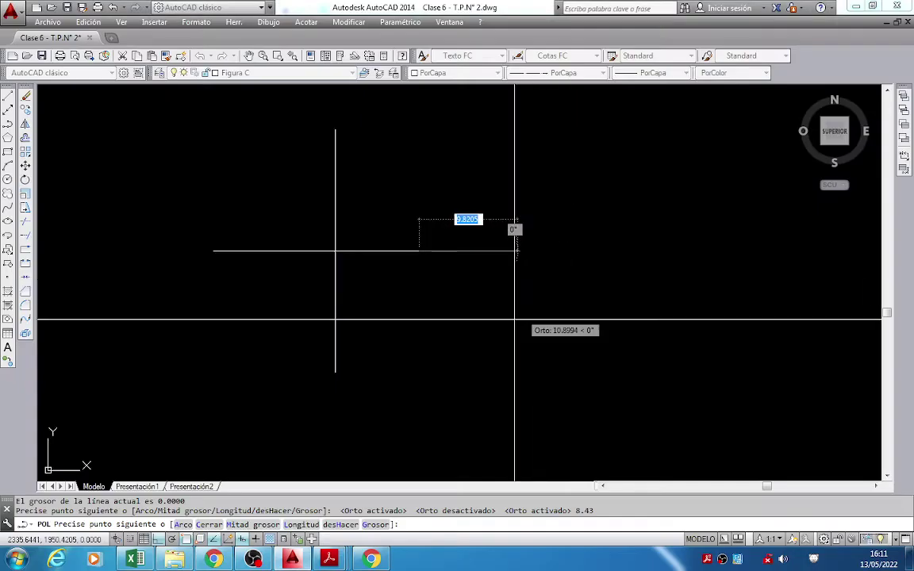
pyautogui.write('2.56')
pyautogui.press('Return')
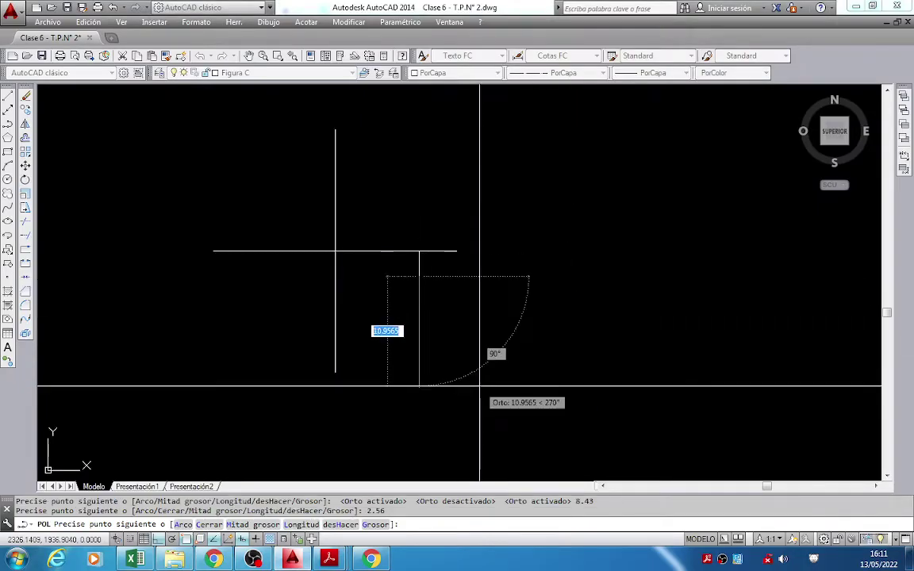
pyautogui.scroll(-2, 450, 258)
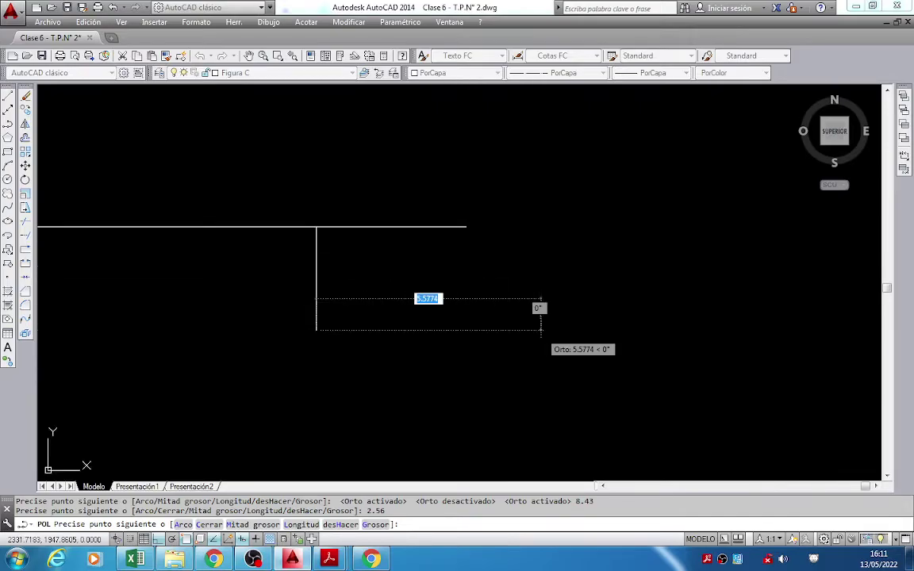
pyautogui.hotkey('alt', 'Tab')
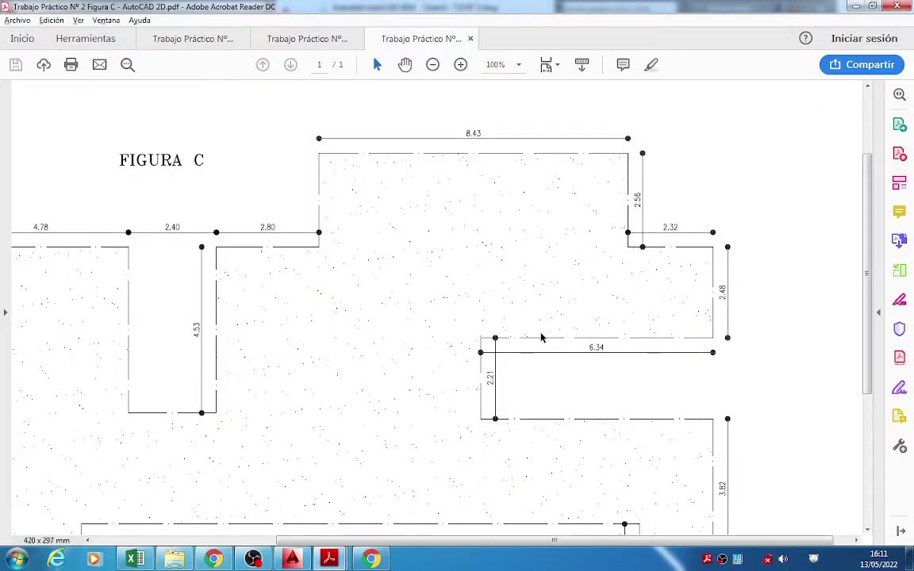
pyautogui.hotkey('alt', 'Tab')
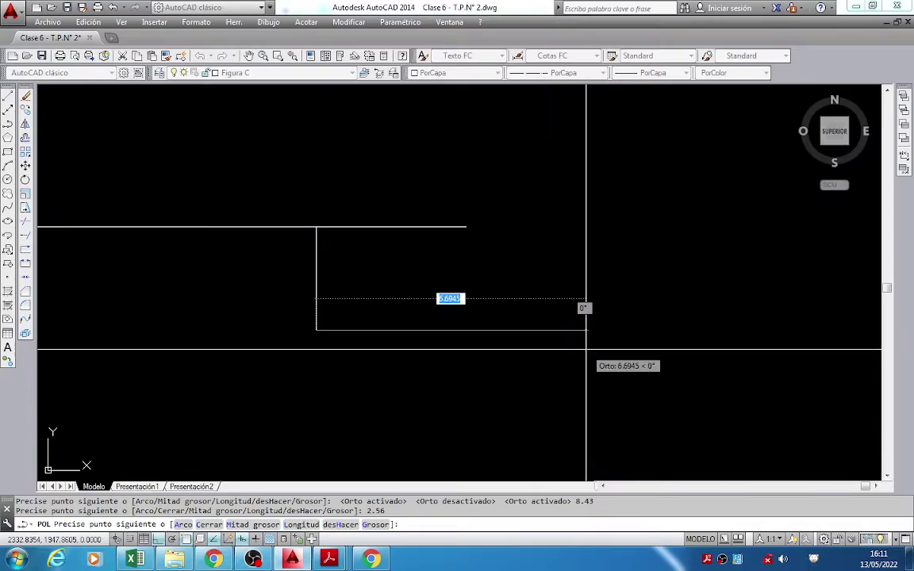
# Add the 2.32, 2.48 and 6.34 legs to the Figure C polyline, checking the PDF plan.
pyautogui.write('2.32')
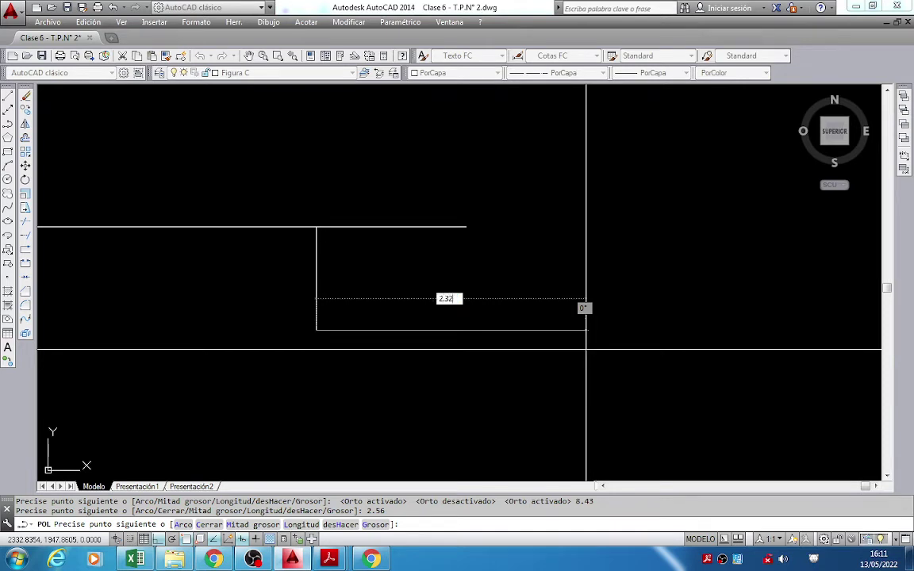
pyautogui.press('Return')
pyautogui.moveTo(527, 353); pyautogui.dragTo(576, 202, button='middle')
pyautogui.hotkey('alt', 'Tab')
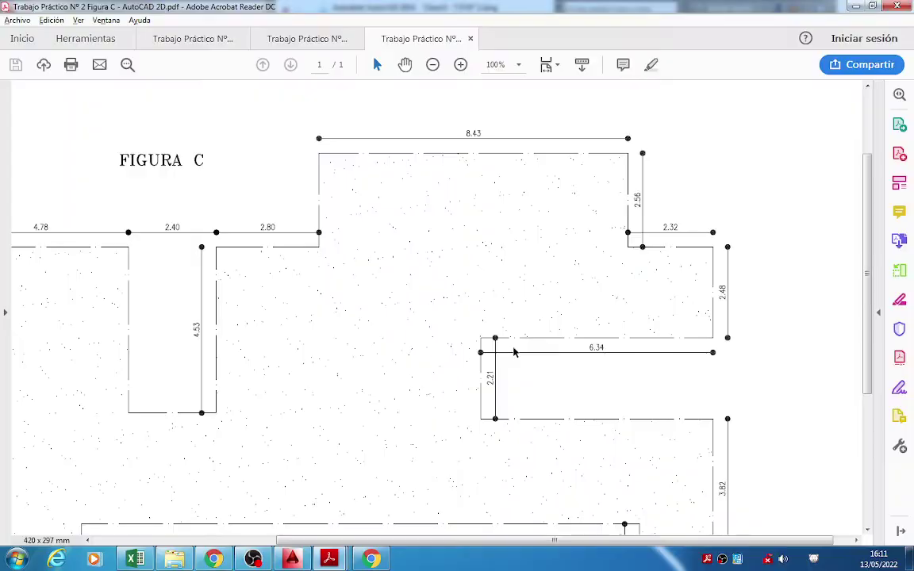
pyautogui.hotkey('alt', 'Tab')
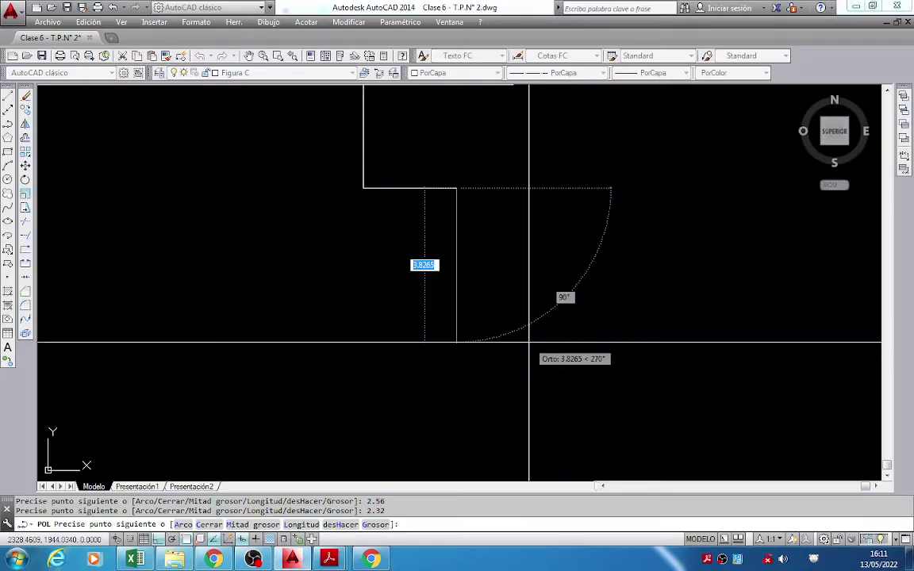
pyautogui.write('2.48')
pyautogui.press('Return')
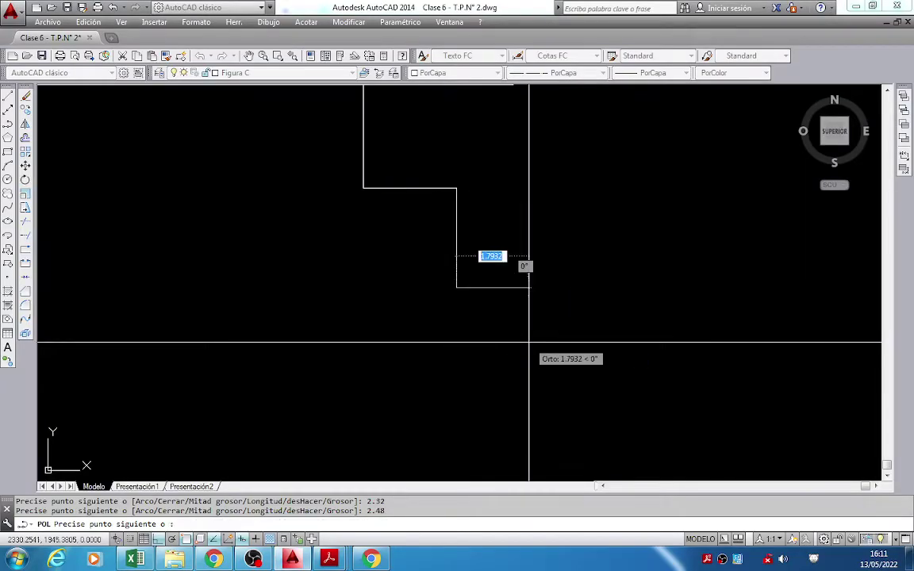
pyautogui.hotkey('alt', 'Tab')
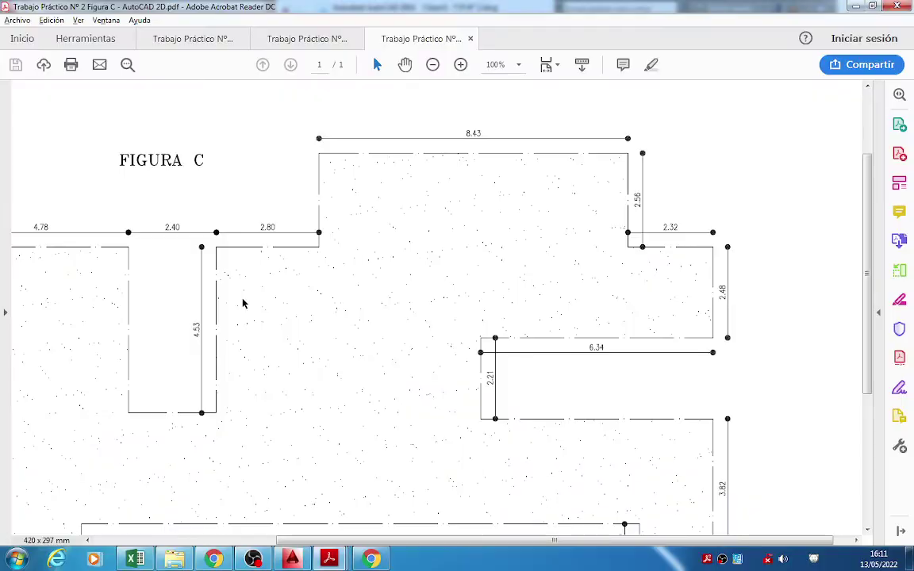
pyautogui.hotkey('alt', 'Tab')
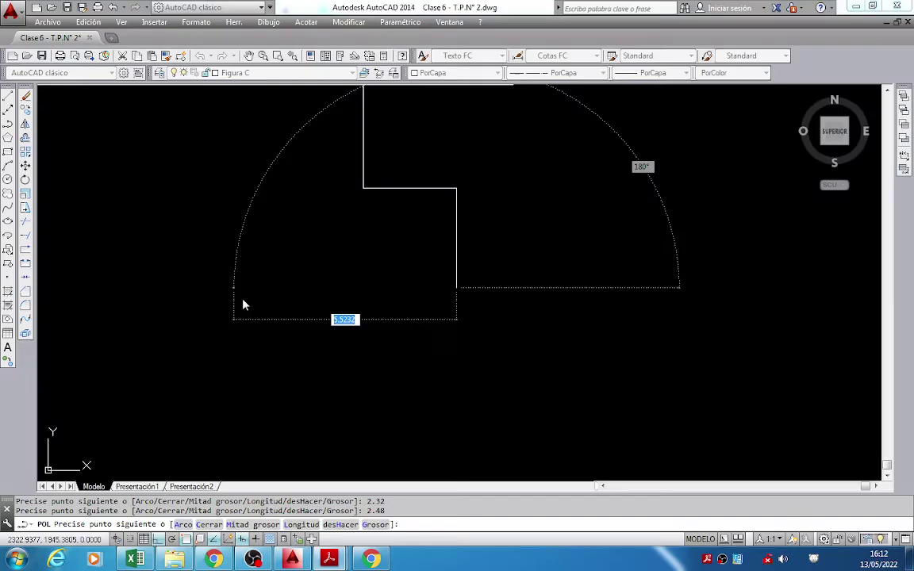
pyautogui.write('6.34')
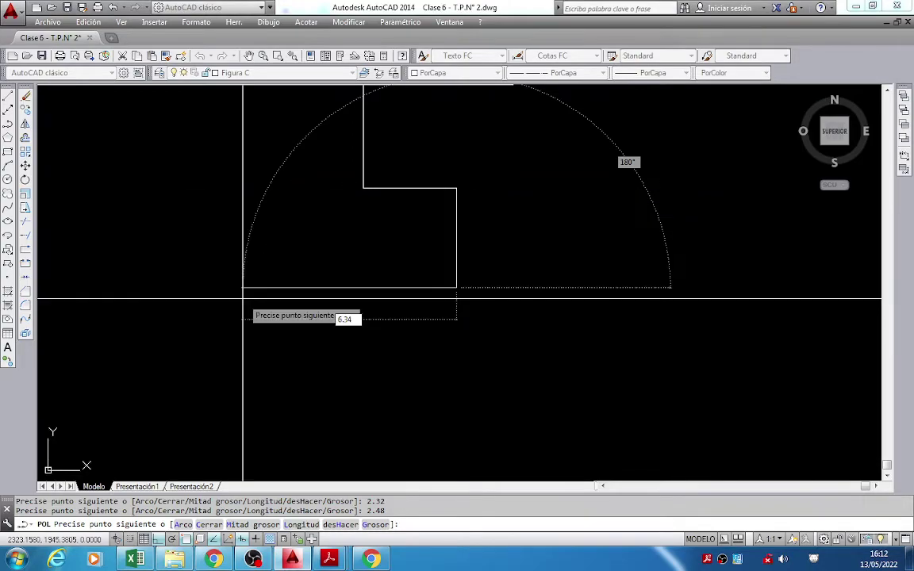
pyautogui.hotkey('alt', 'Tab')
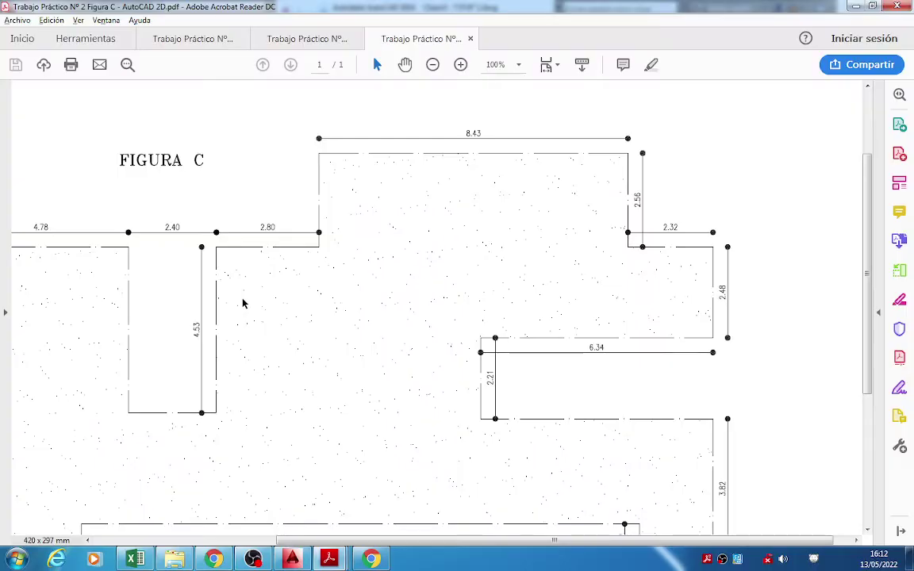
pyautogui.hotkey('alt', 'Tab')
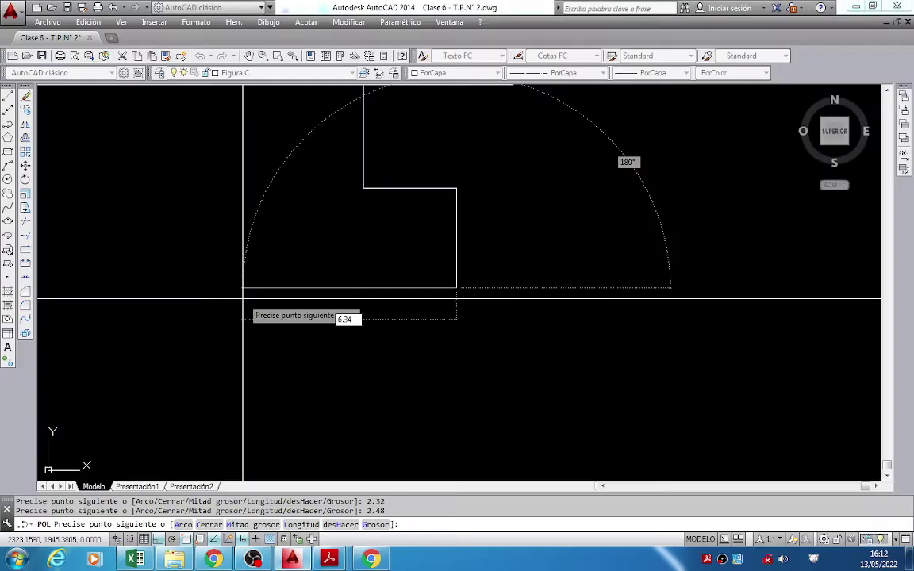
pyautogui.press('Return')
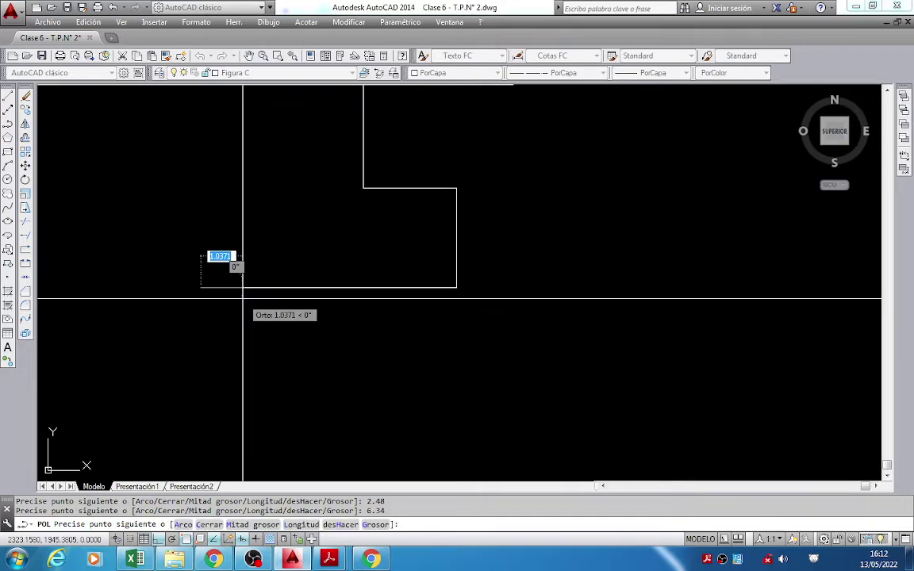
# Continue the outline with the 2.21 leg and a second 6.34 leg.
pyautogui.moveTo(244, 306); pyautogui.dragTo(477, 363, button='middle')
pyautogui.hotkey('alt', 'Tab')
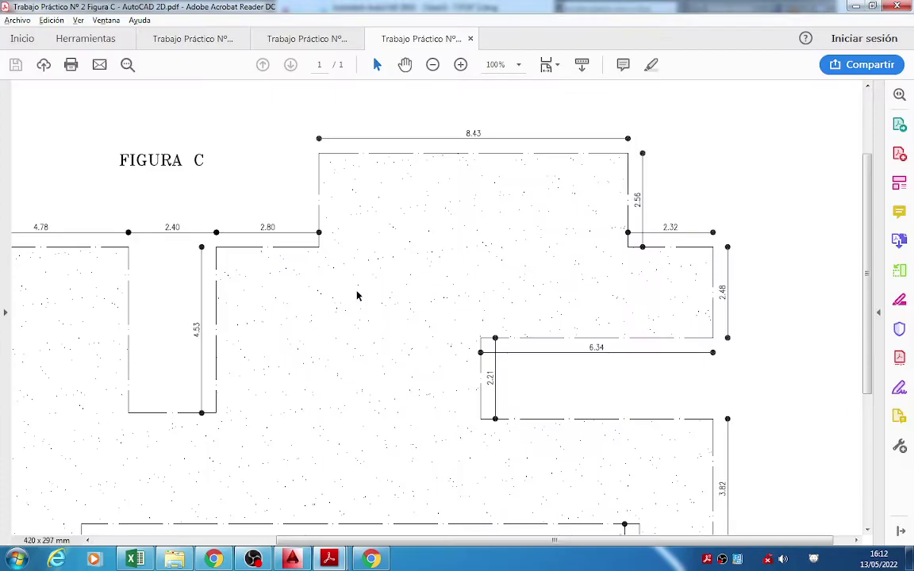
pyautogui.scroll(-3, 514, 343)
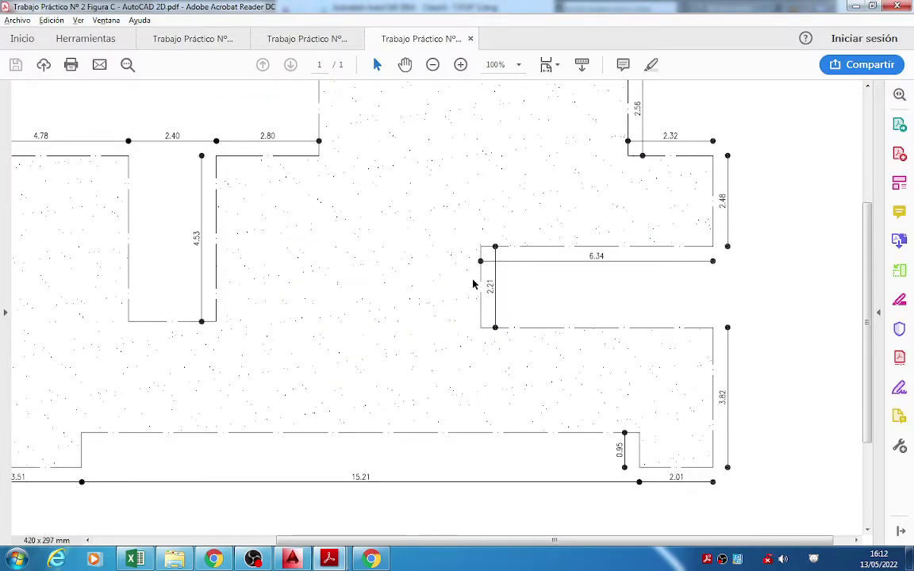
pyautogui.hotkey('alt', 'Tab')
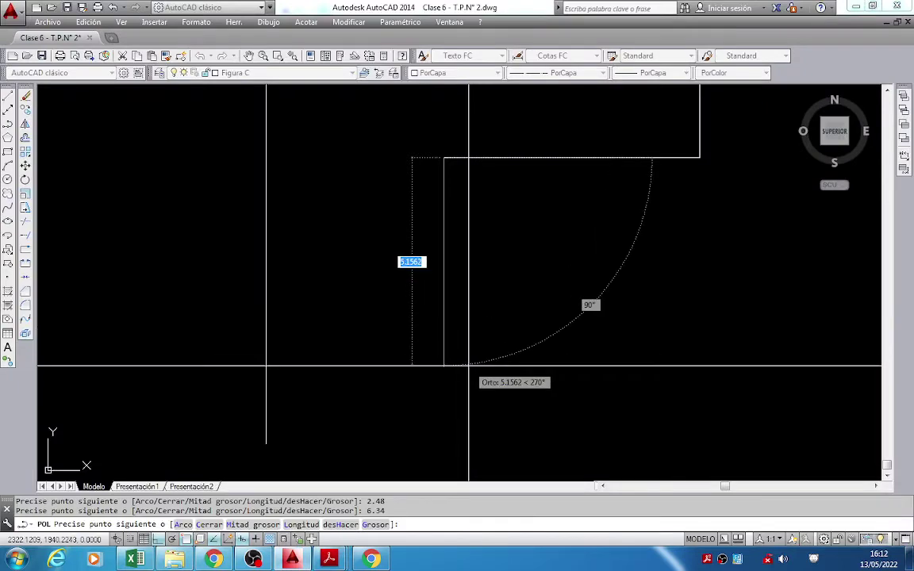
pyautogui.write('2.21')
pyautogui.press('Return')
pyautogui.hotkey('alt', 'Tab')
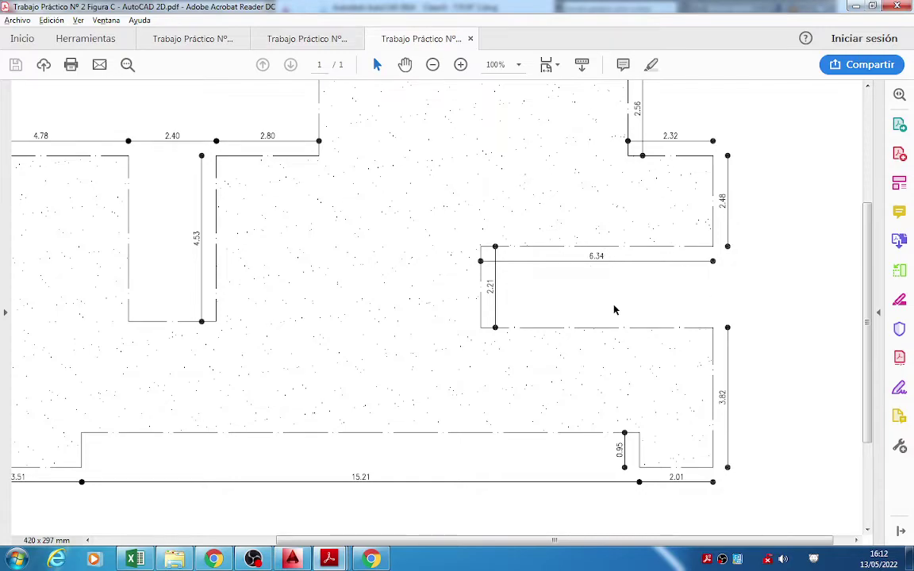
pyautogui.hotkey('alt', 'Tab')
pyautogui.write('6.')
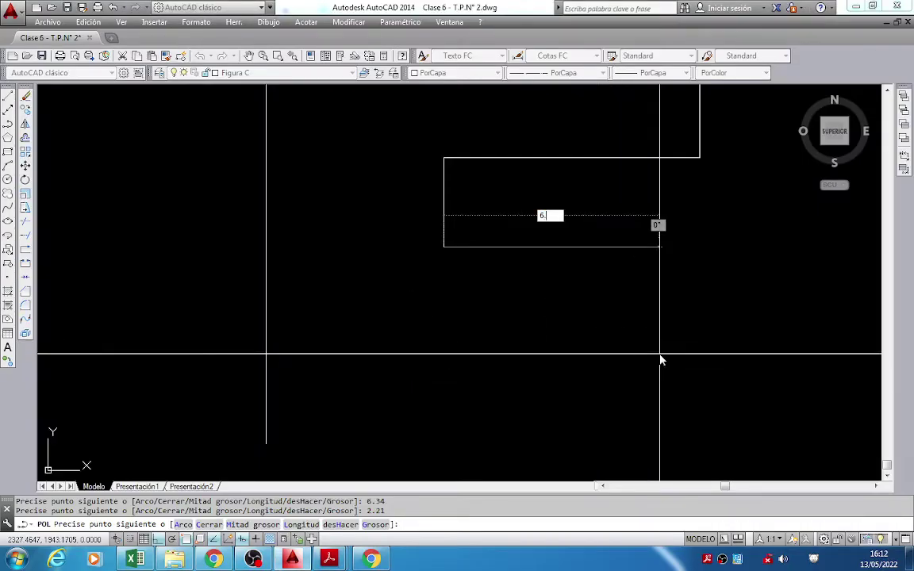
pyautogui.write('34')
pyautogui.press('Return')
# Add the 3.82 and 2.01 legs to the outline per the PDF plan.
pyautogui.hotkey('alt', 'Tab')
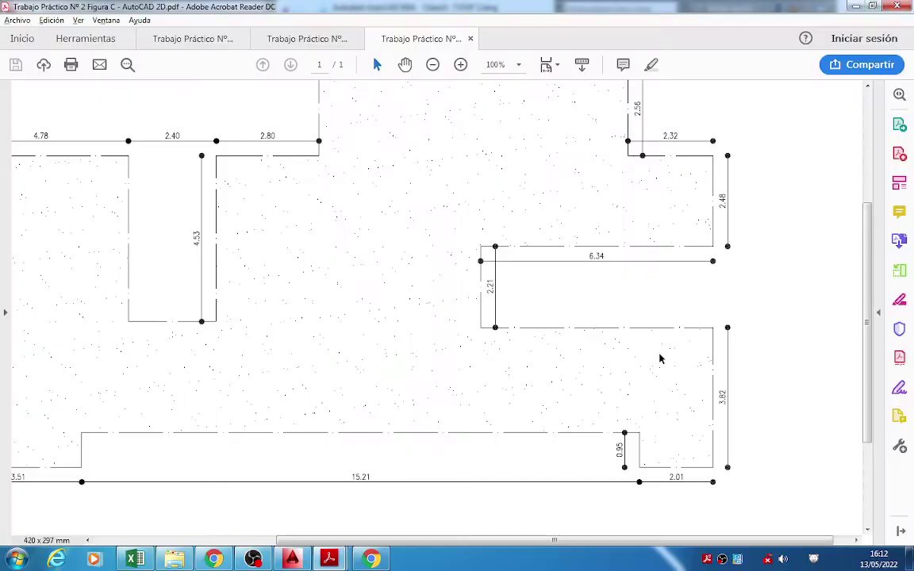
pyautogui.scroll(-2, 660, 358)
pyautogui.scroll(-2, 659, 358)
pyautogui.scroll(-4, 659, 359)
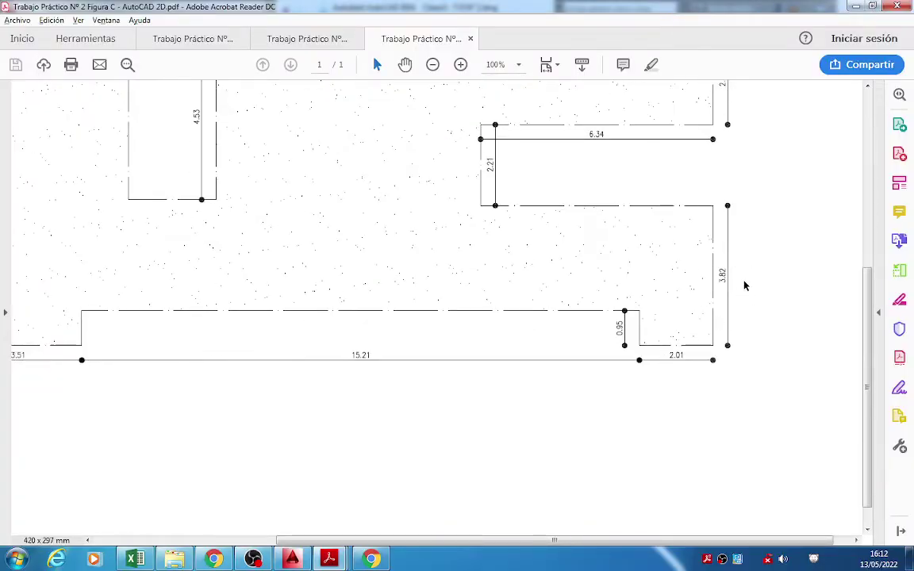
pyautogui.hotkey('alt', 'Tab')
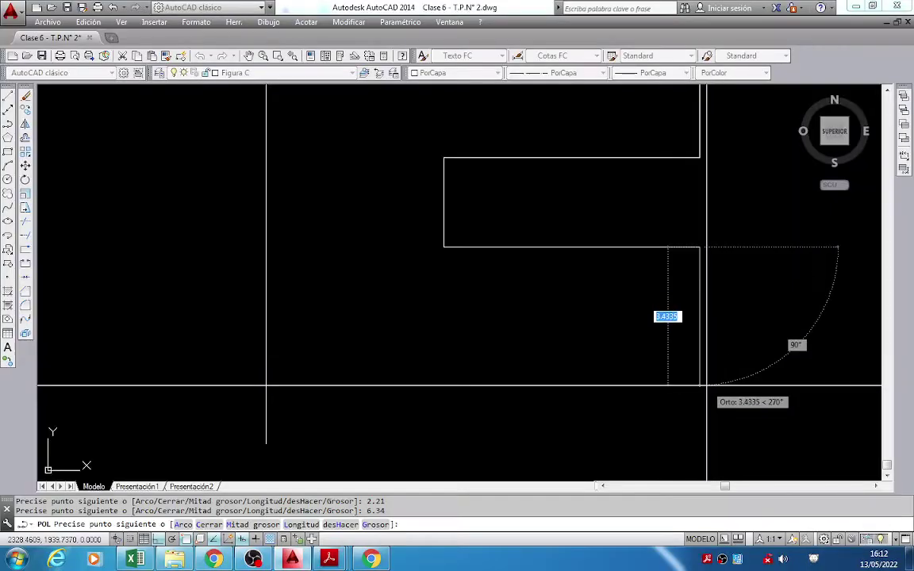
pyautogui.write('3.82')
pyautogui.press('Return')
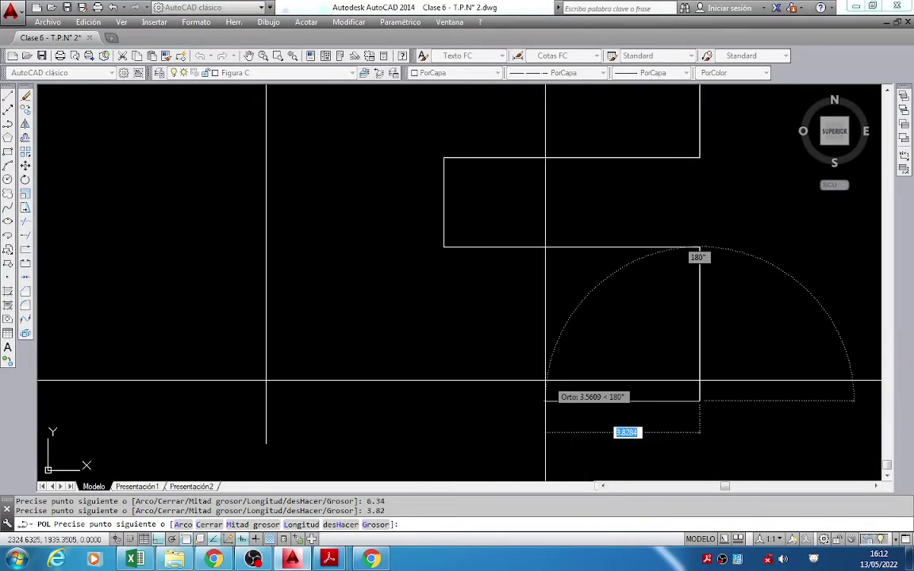
pyautogui.hotkey('alt', 'Tab')
pyautogui.scroll(-1, 545, 386)
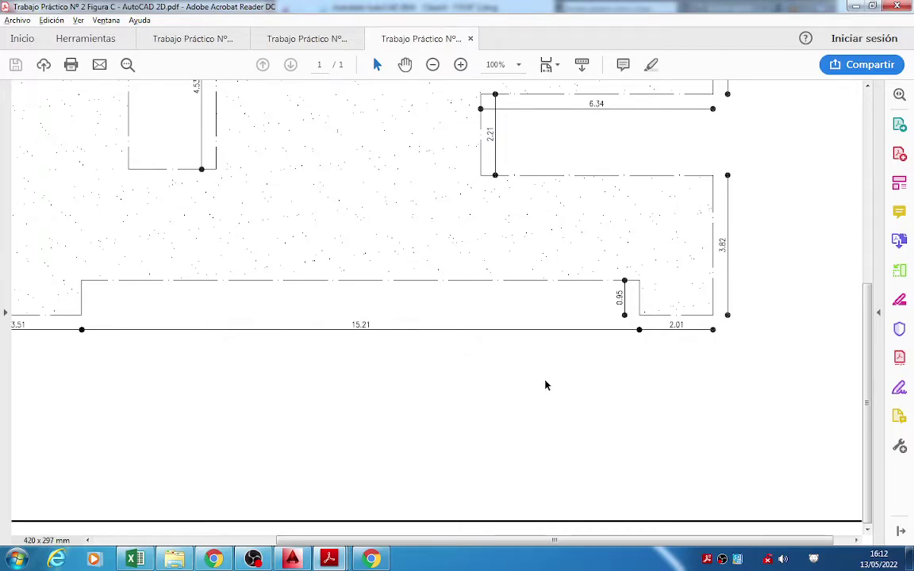
pyautogui.hotkey('alt', 'Tab')
pyautogui.write('2.01')
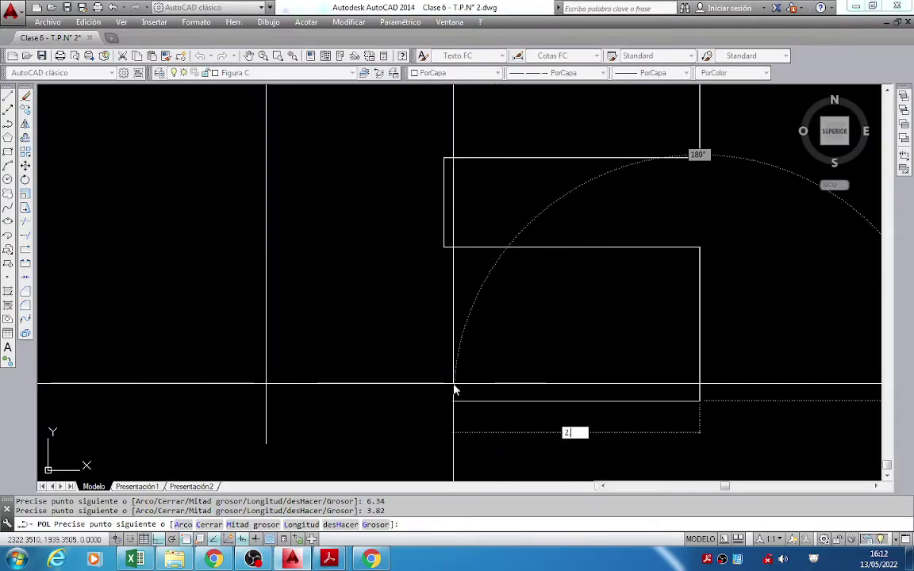
pyautogui.press('Return')
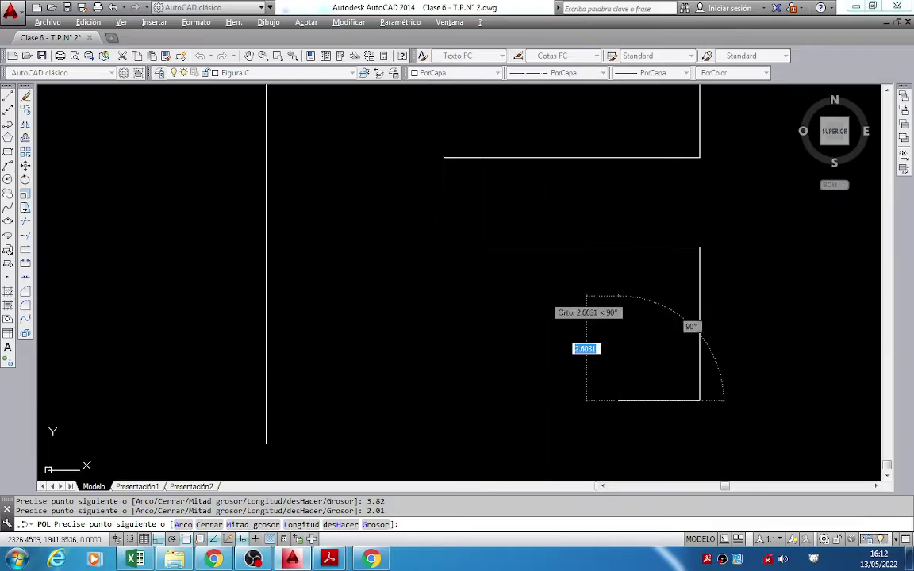
# Add the 0.95 leg, then the 15.21 bottom edge running left.
pyautogui.hotkey('alt', 'Tab')
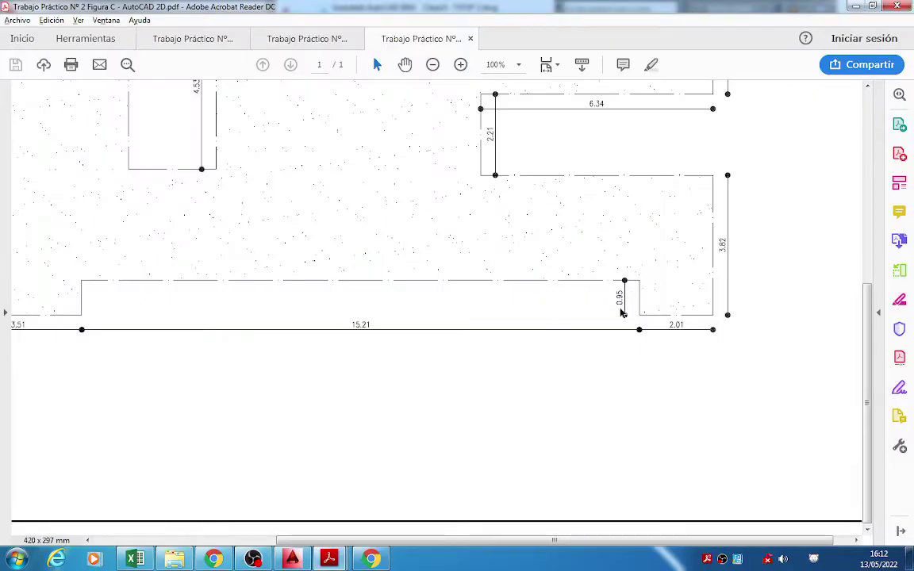
pyautogui.hotkey('alt', 'Tab')
pyautogui.write('0')
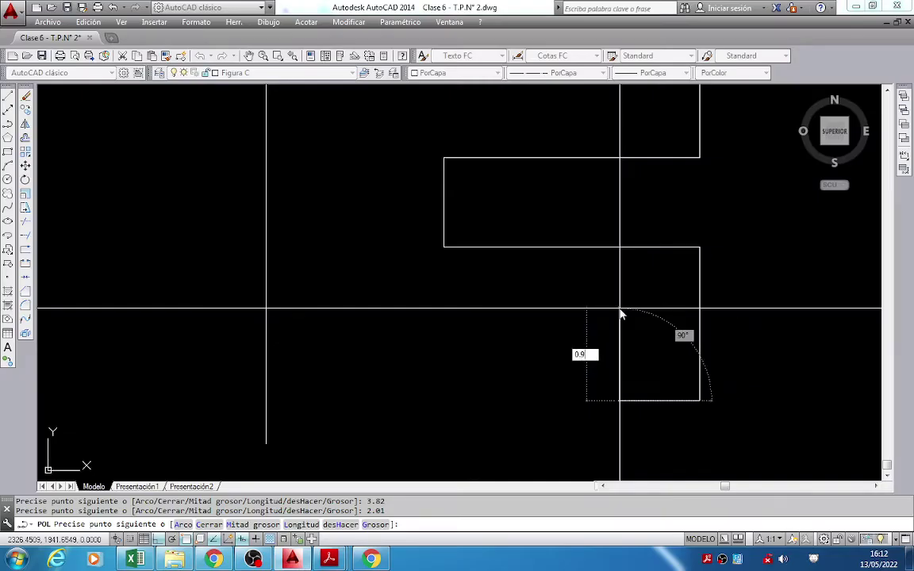
pyautogui.press('Return')
pyautogui.hotkey('alt', 'Tab')
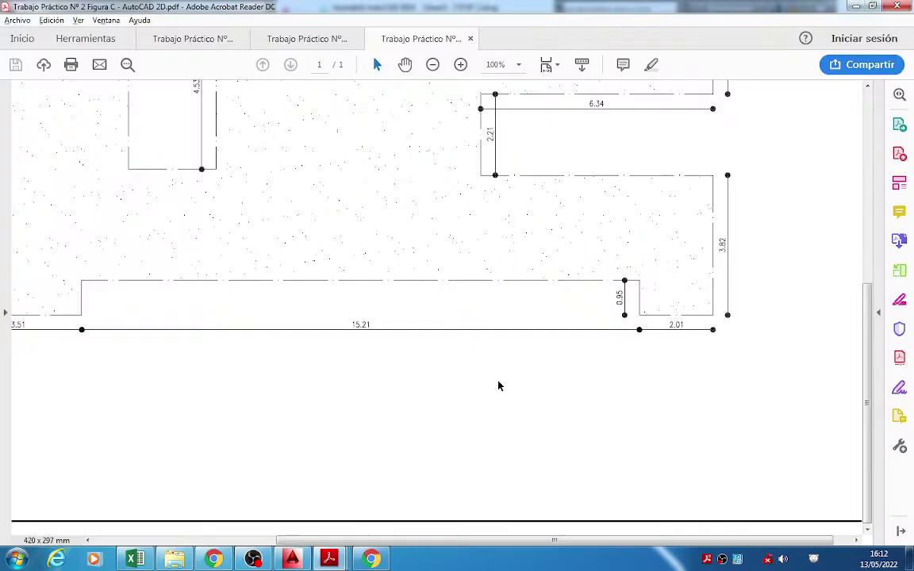
pyautogui.keyDown('shift'); pyautogui.hscroll(-3, 448, 428); pyautogui.keyUp('shift')
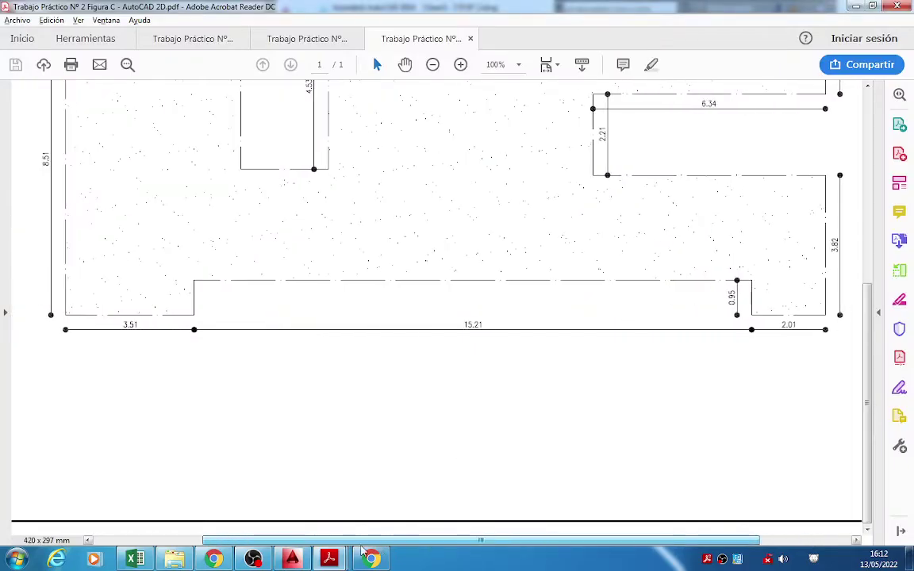
pyautogui.hotkey('alt', 'Tab')
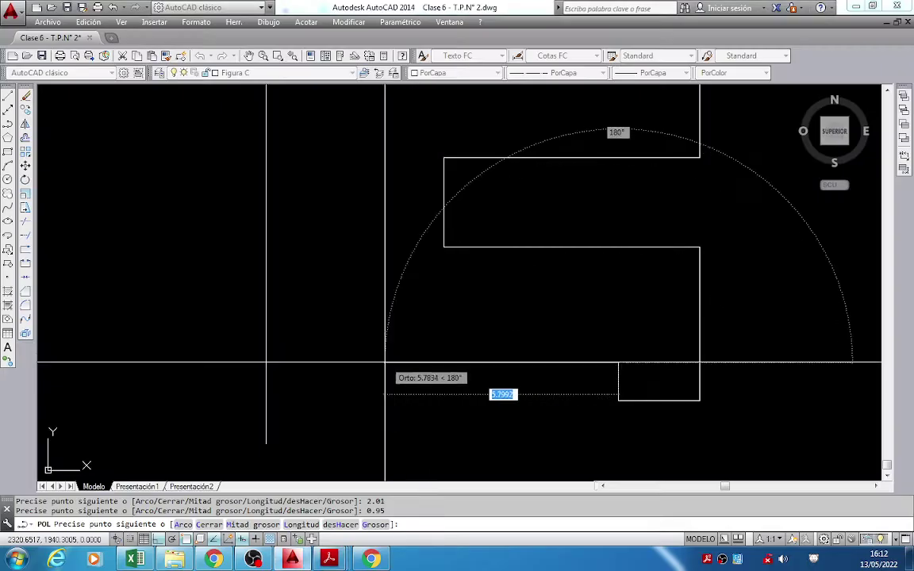
pyautogui.hotkey('alt', 'Tab')
pyautogui.hotkey('alt', 'Tab')
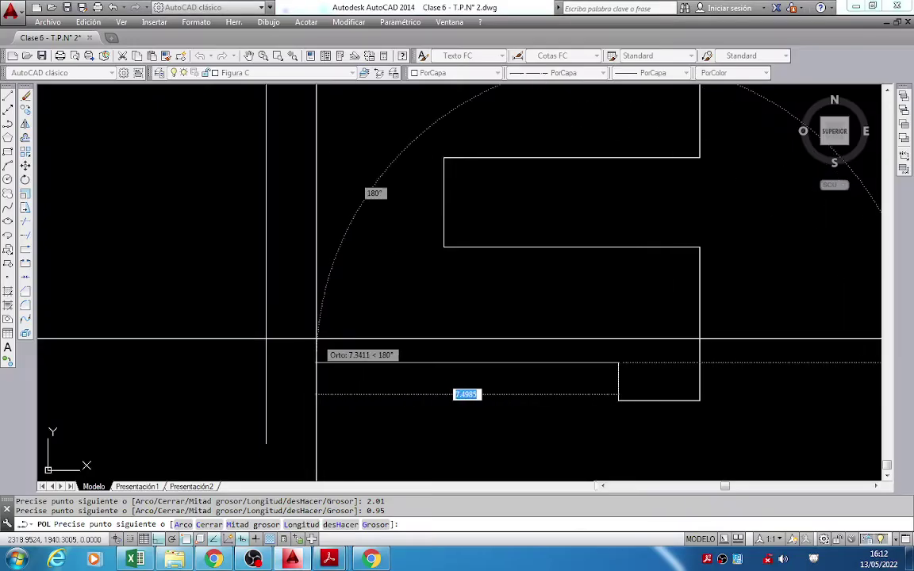
pyautogui.write('15.')
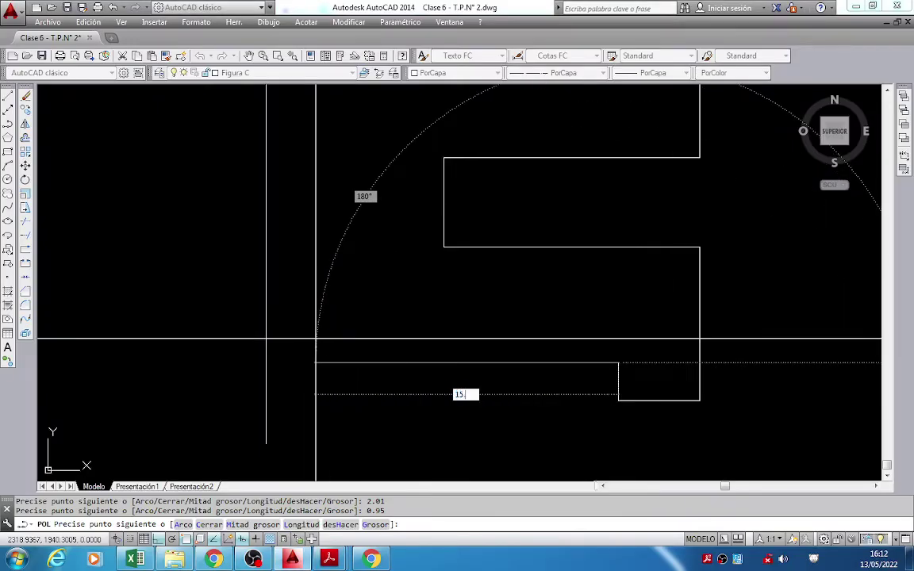
pyautogui.write('21')
pyautogui.press('Return')
# Follow the bottom edge and add the 0.95 upward step to the outline.
pyautogui.scroll(3, 529, 363)
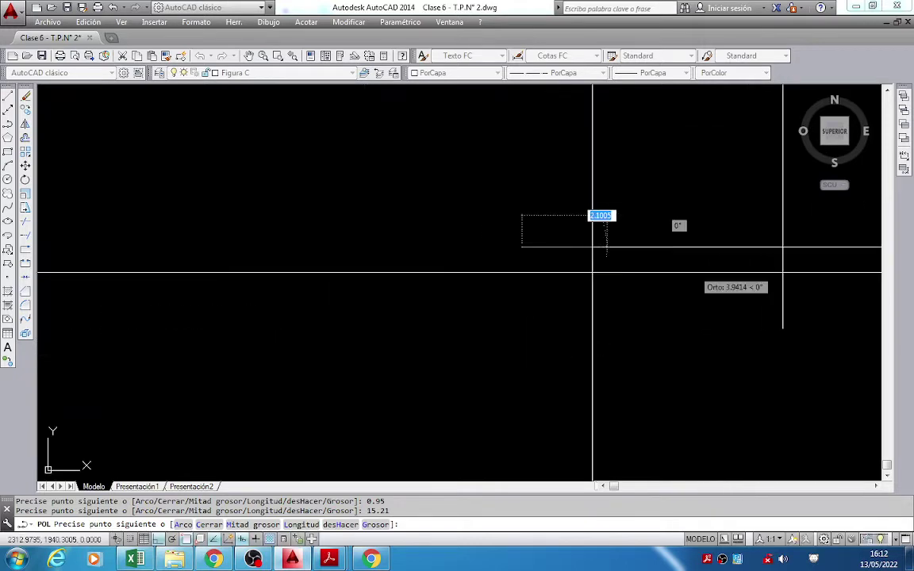
pyautogui.scroll(-2, 516, 333)
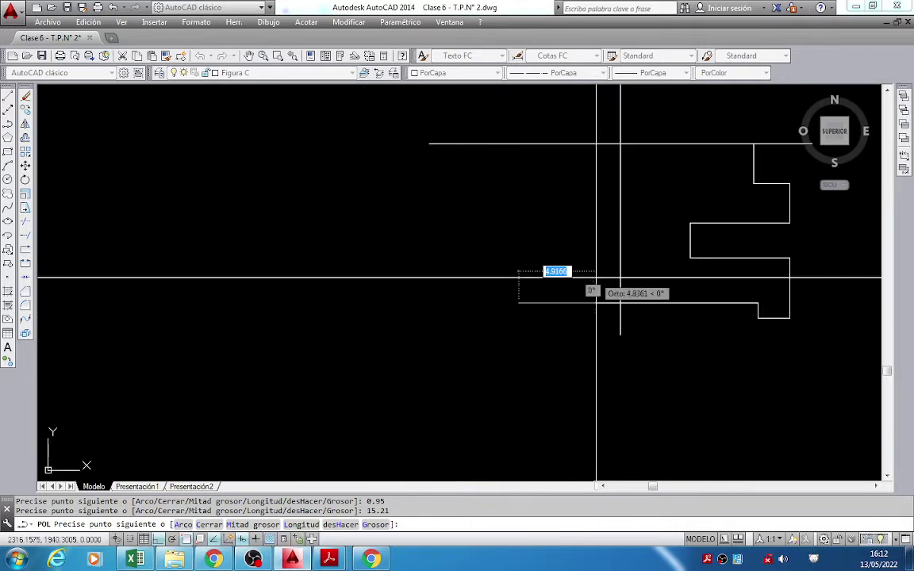
pyautogui.moveTo(525, 312)
pyautogui.mouseDown(button='middle')
pyautogui.moveTo(664, 325)
pyautogui.moveTo(425, 328)
pyautogui.moveTo(421, 279)
pyautogui.moveTo(535, 340)
pyautogui.moveTo(460, 346)
pyautogui.moveTo(377, 327)
pyautogui.moveTo(306, 278)
pyautogui.moveTo(266, 306)
pyautogui.moveTo(417, 381)
pyautogui.moveTo(497, 328)
pyautogui.moveTo(140, 268)
pyautogui.moveTo(355, 329)
pyautogui.mouseUp(button='middle')
pyautogui.scroll(3, 321, 317)
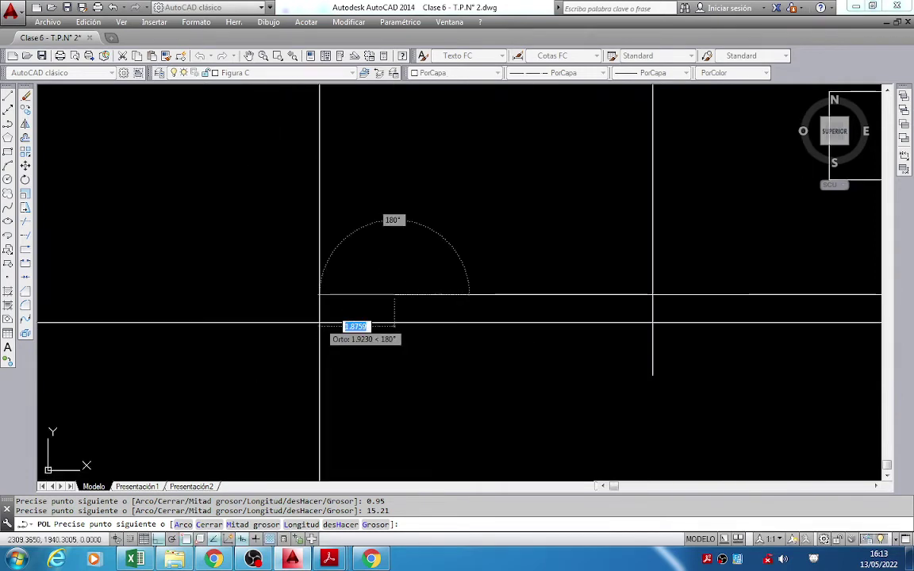
pyautogui.scroll(-3, 321, 334)
pyautogui.scroll(5, 320, 329)
pyautogui.scroll(-3, 320, 323)
pyautogui.scroll(3, 320, 323)
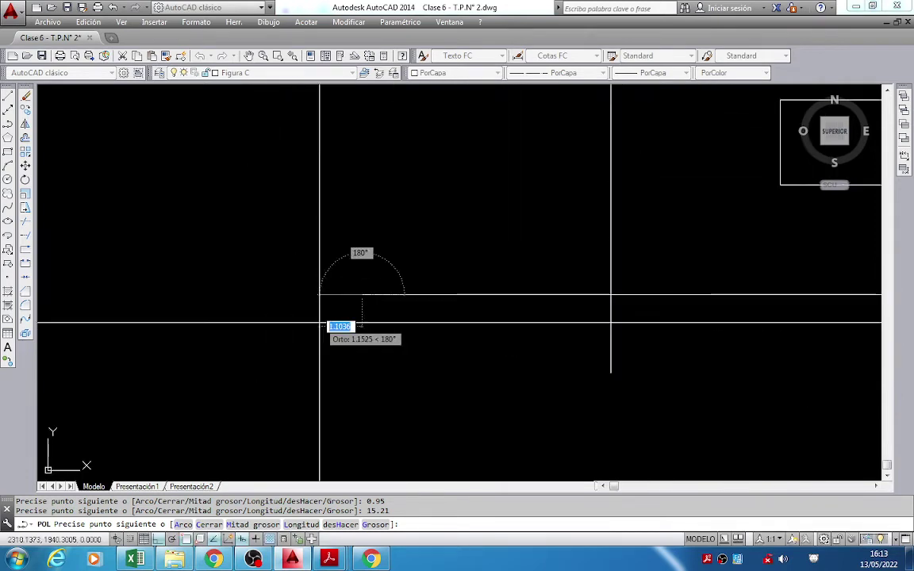
pyautogui.scroll(-3, 320, 323)
pyautogui.scroll(6, 320, 323)
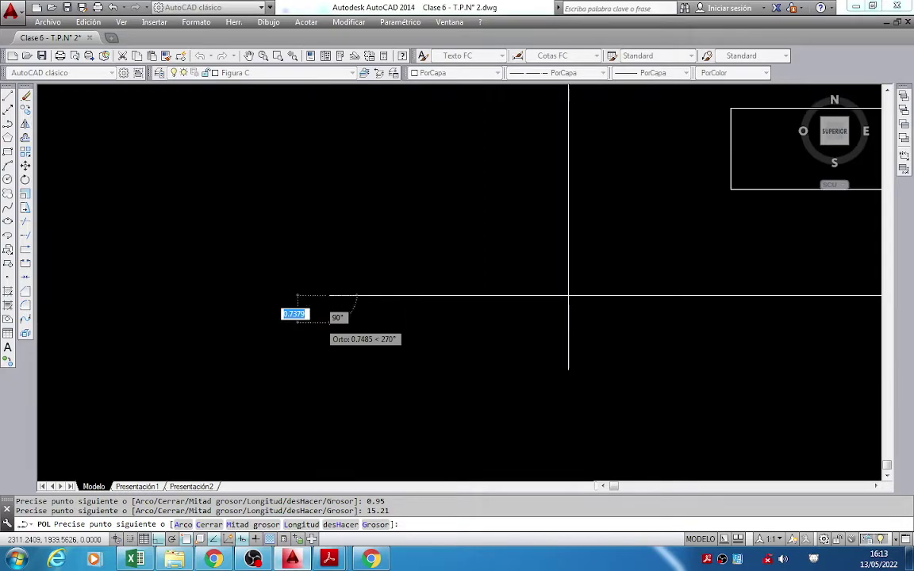
pyautogui.hotkey('alt', 'Tab')
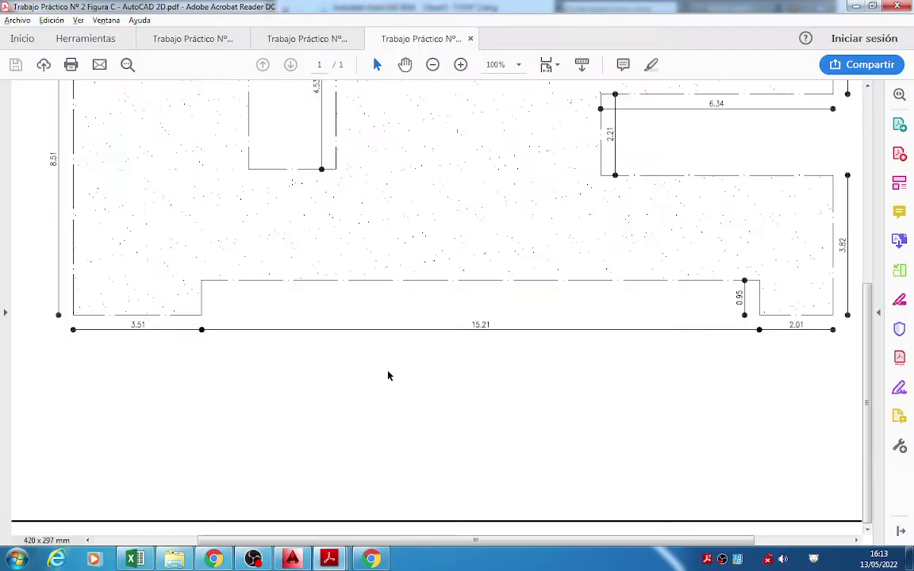
pyautogui.hotkey('alt', 'Tab')
pyautogui.write('0')
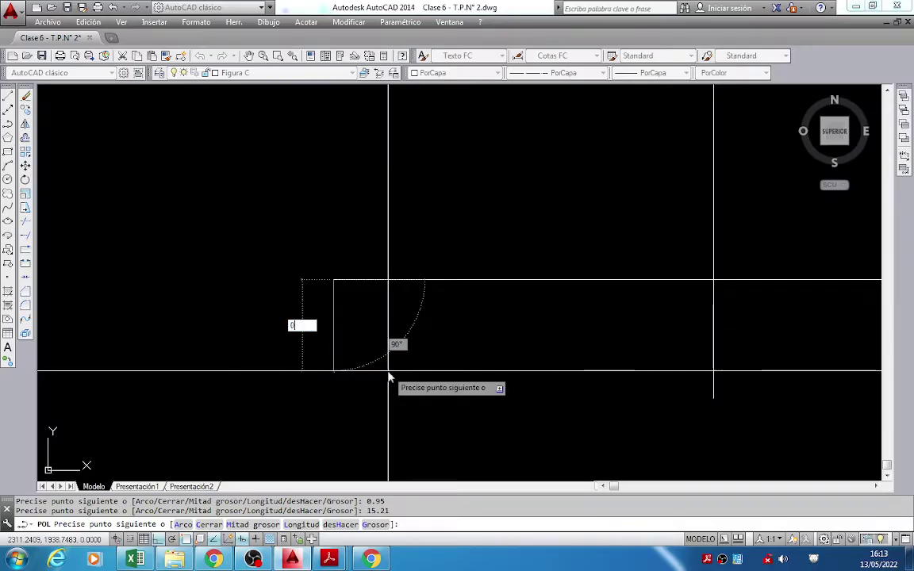
pyautogui.press('Return')
# Draw the 3.51 edge leftward, then view the whole Figura C in the PDF plan.
pyautogui.moveTo(92, 285); pyautogui.dragTo(453, 373, button='middle')
pyautogui.hotkey('alt', 'Tab')
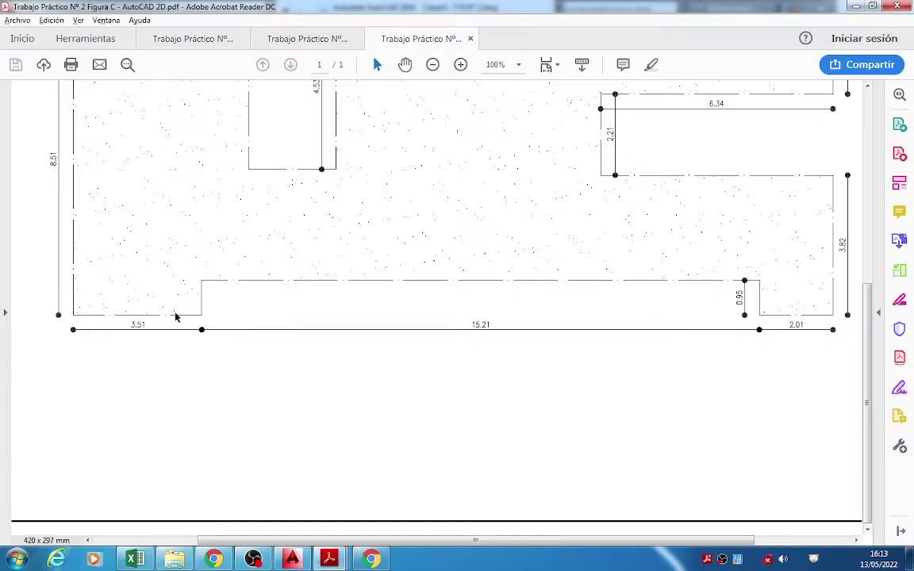
pyautogui.hotkey('alt', 'Tab')
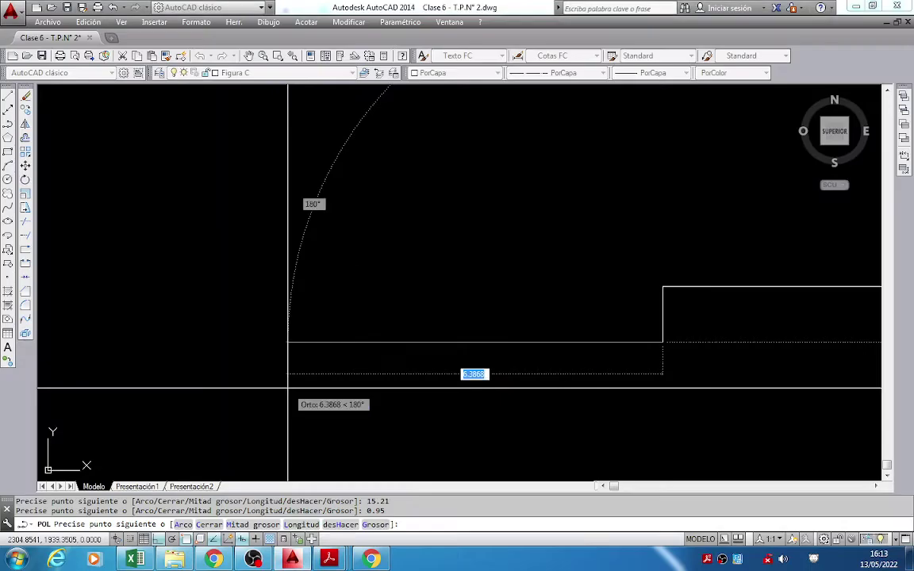
pyautogui.write('3.51')
pyautogui.press('Return')
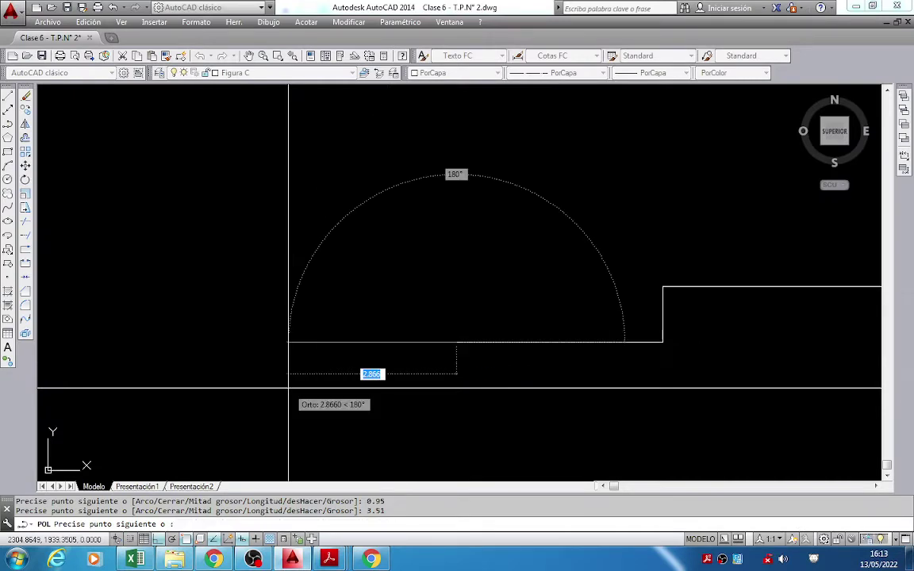
pyautogui.scroll(-3, 403, 347)
pyautogui.hotkey('alt', 'Tab')
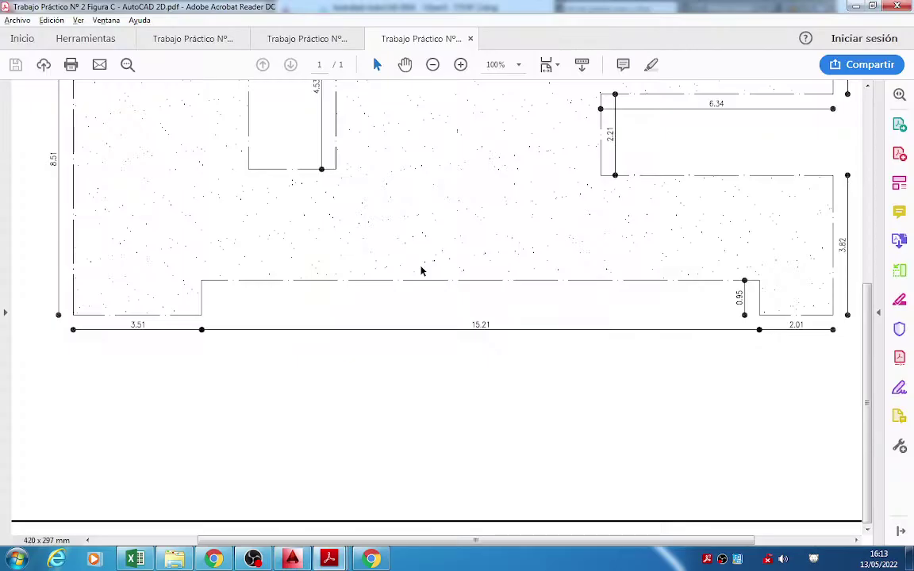
pyautogui.scroll(5, 50, 214)
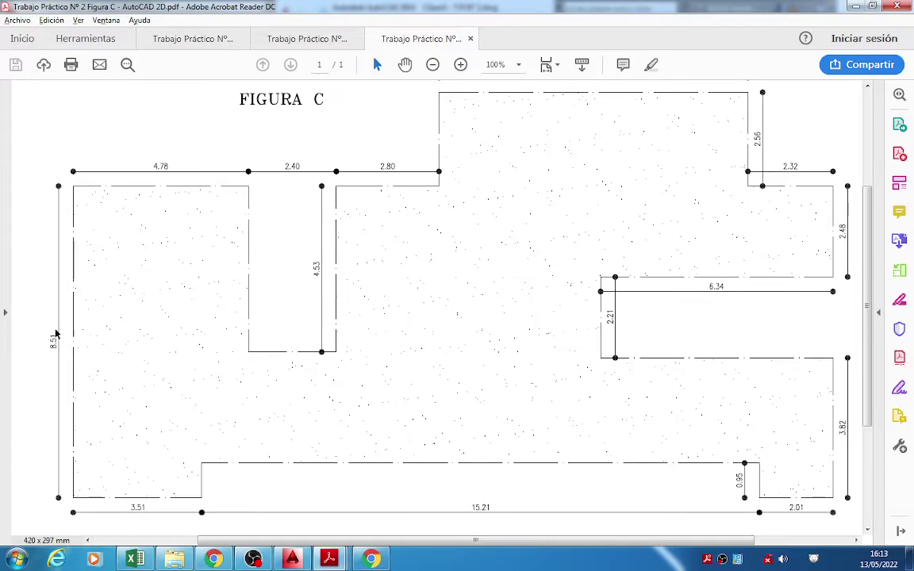
# Add the 8.51 left side and the 4.78 top edge to the polyline.
pyautogui.hotkey('alt', 'Tab')
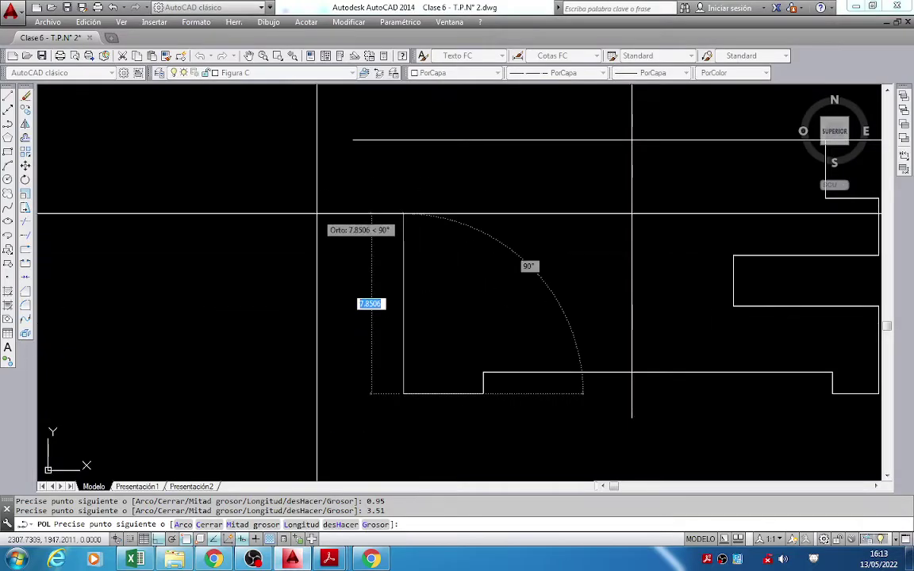
pyautogui.write('8.51')
pyautogui.press('Return')
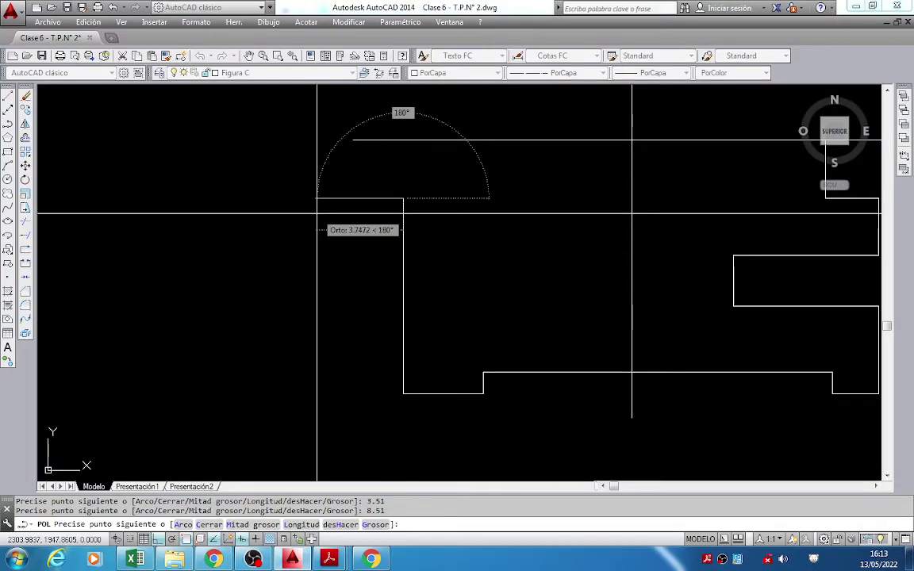
pyautogui.hotkey('alt', 'Tab')
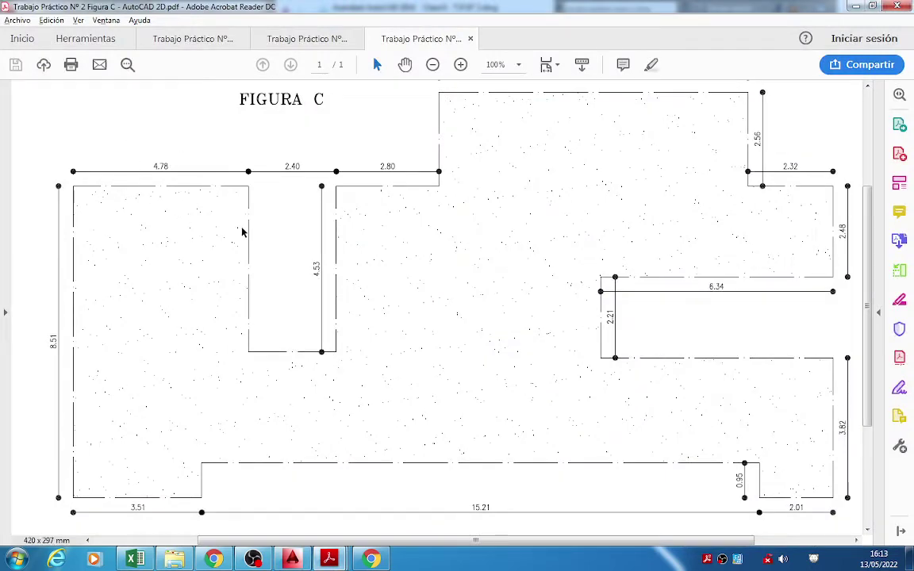
pyautogui.hotkey('alt', 'Tab')
pyautogui.write('4.78')
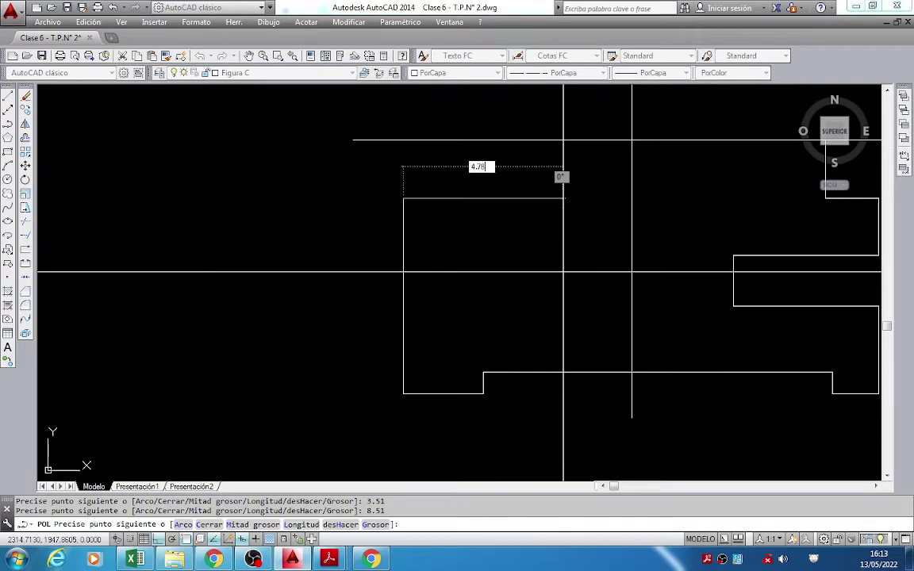
pyautogui.press('Return')
# Add the 4.53 downward edge of the notch.
pyautogui.moveTo(513, 274); pyautogui.dragTo(504, 279, button='middle')
pyautogui.moveTo(624, 145); pyautogui.dragTo(493, 230, button='middle')
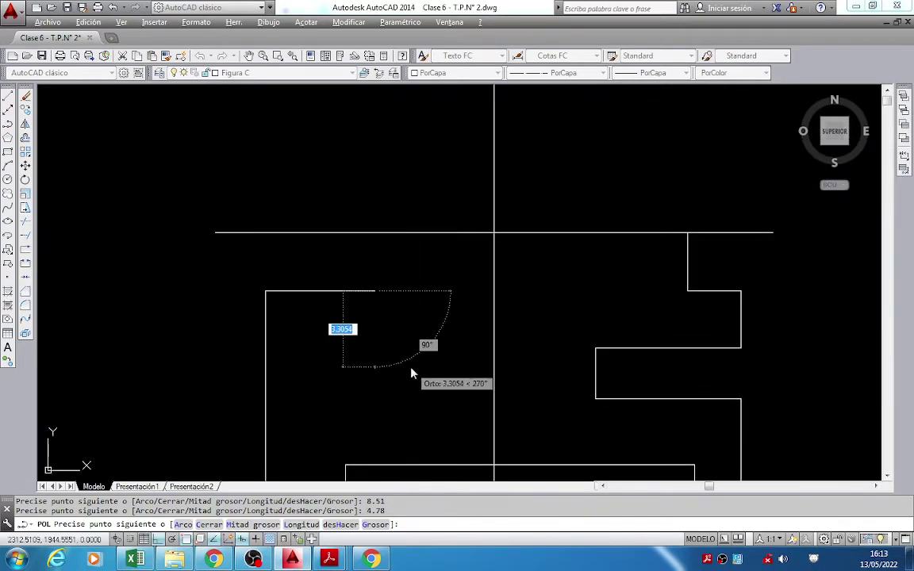
pyautogui.hotkey('alt', 'Tab')
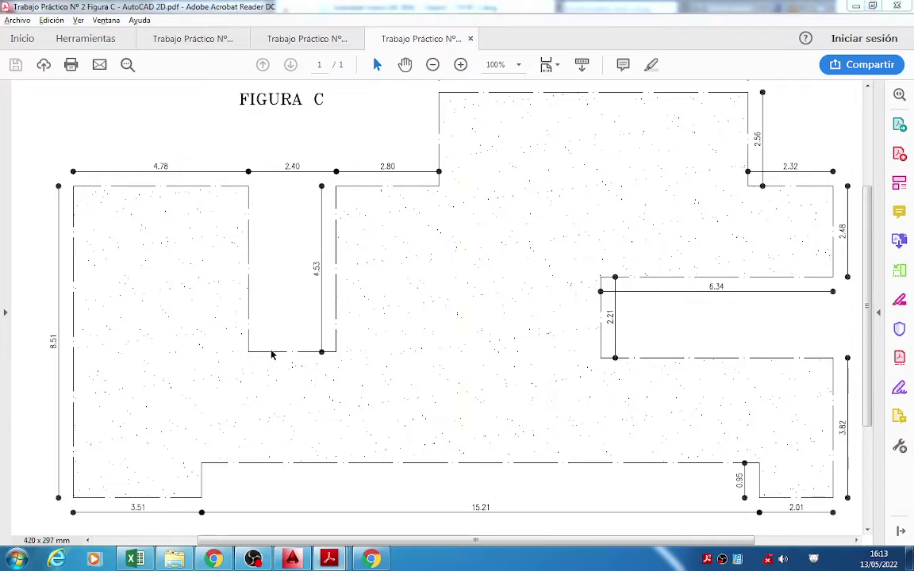
pyautogui.hotkey('alt', 'Tab')
pyautogui.write('4.')
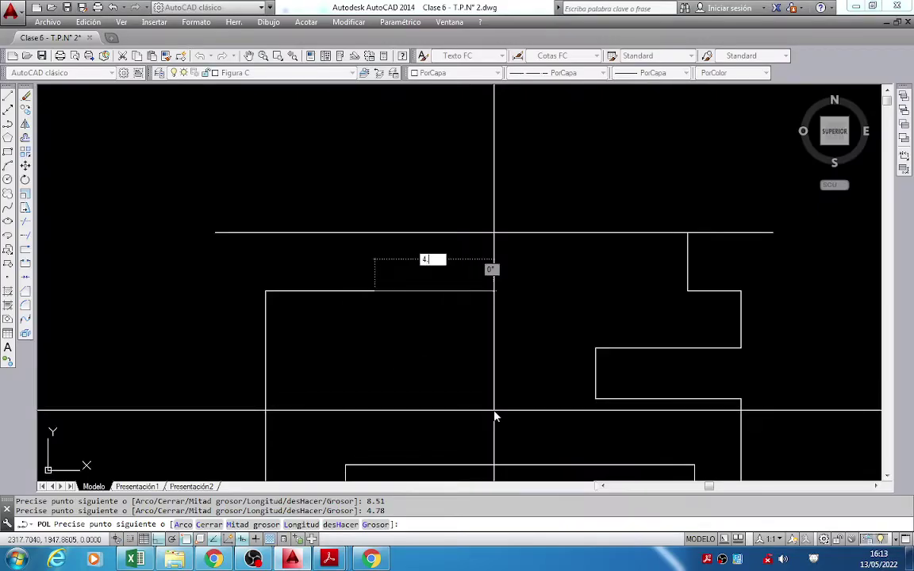
pyautogui.write('53')
pyautogui.press('Return')
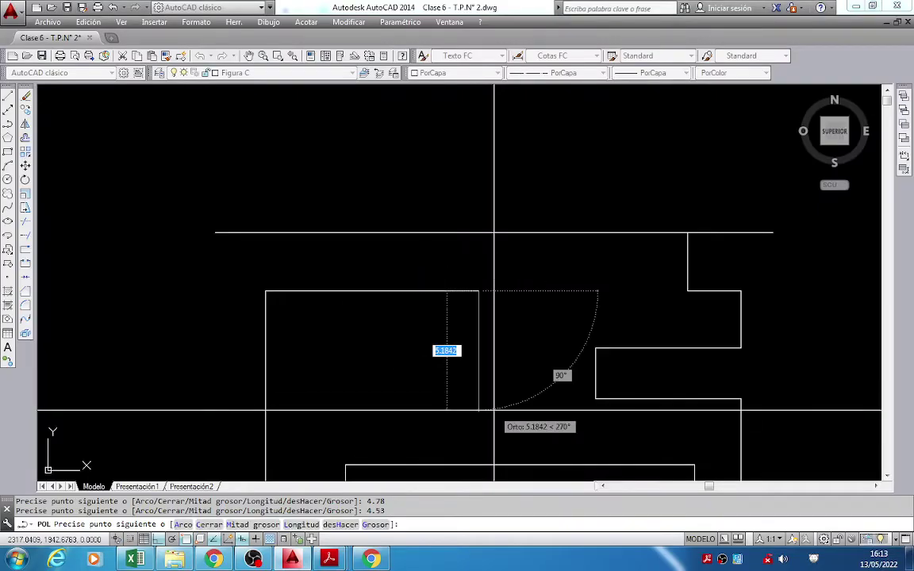
# Compare against the PDF plan and add another 4.53 vertical segment.
pyautogui.hotkey('alt', 'Tab')
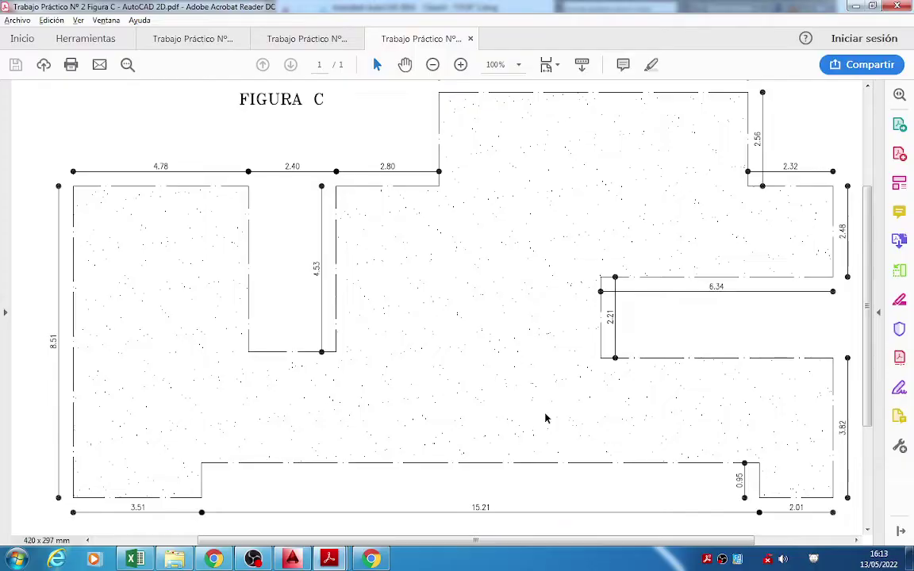
pyautogui.hotkey('alt', 'Tab')
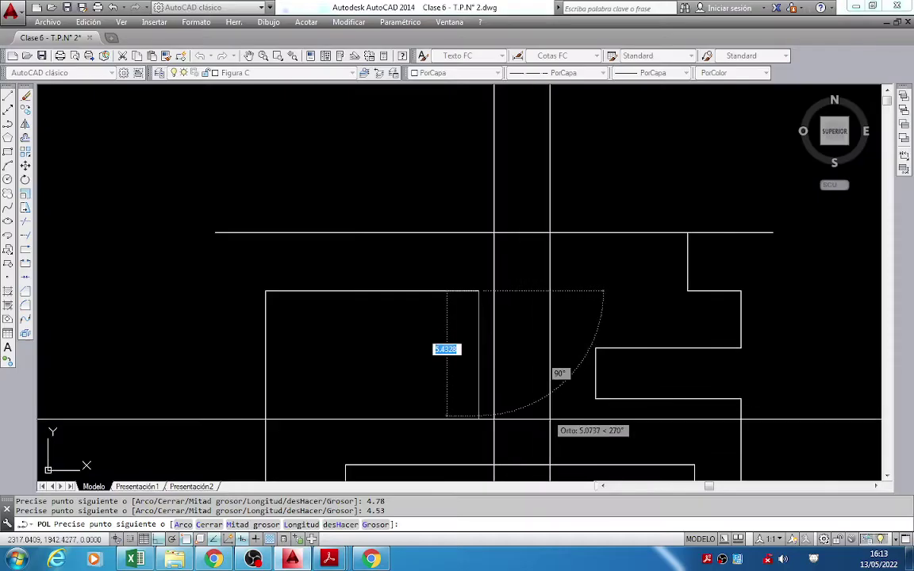
pyautogui.moveTo(514, 352); pyautogui.dragTo(507, 335, button='middle')
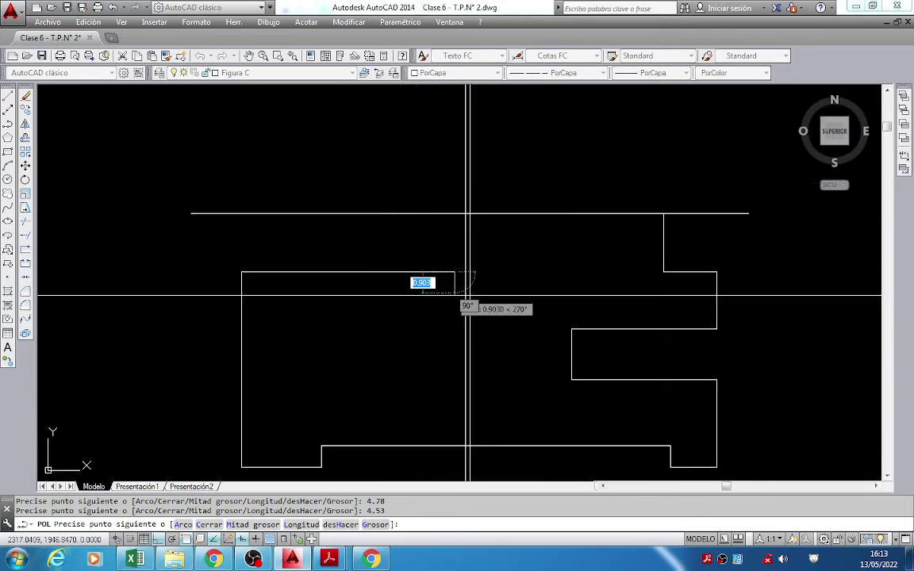
pyautogui.hotkey('alt', 'Tab')
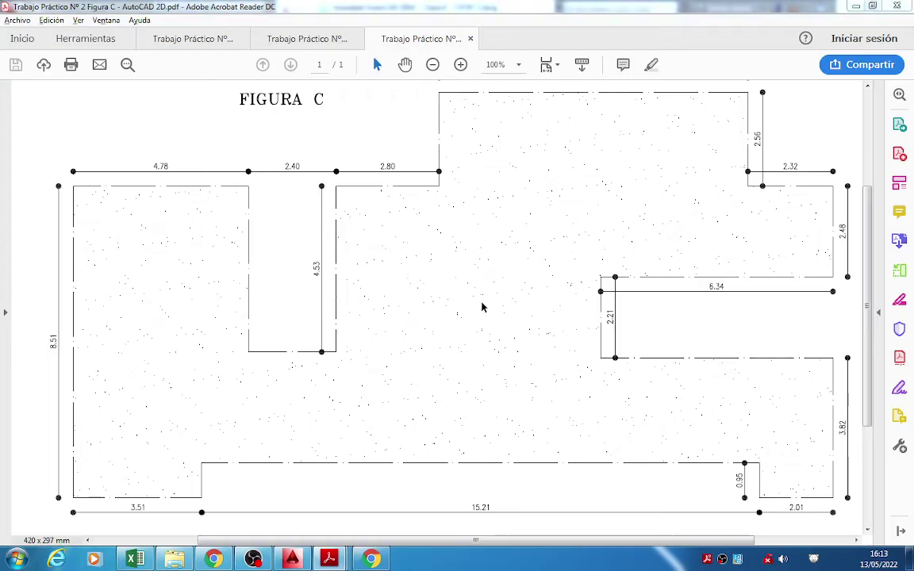
pyautogui.hotkey('alt', 'Tab')
pyautogui.moveTo(417, 386); pyautogui.dragTo(418, 302, button='middle')
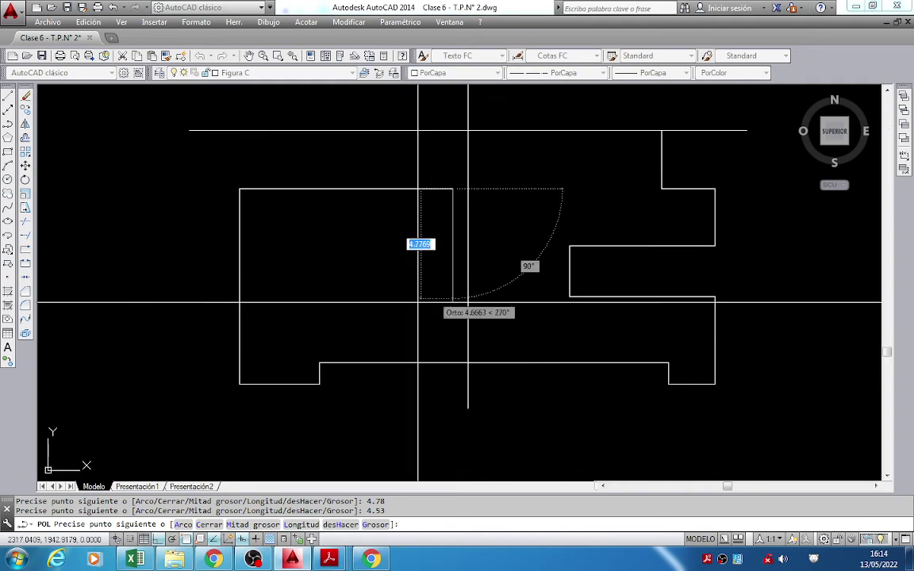
pyautogui.hotkey('alt', 'Tab')
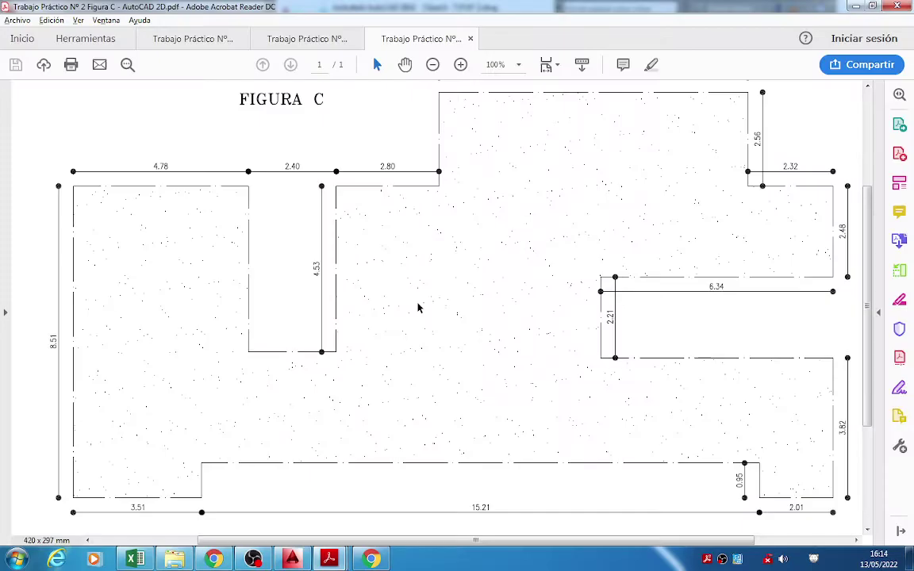
pyautogui.hotkey('alt', 'Tab')
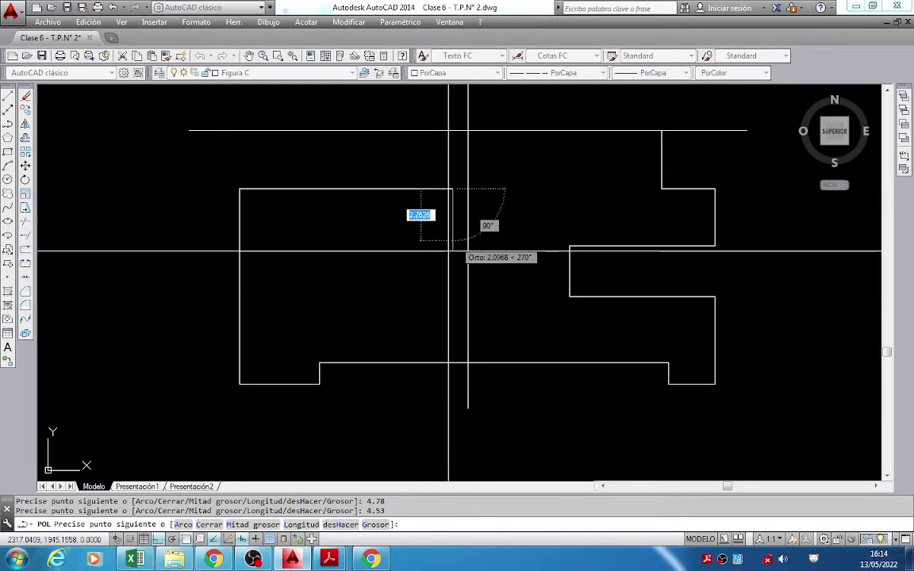
pyautogui.write('4')
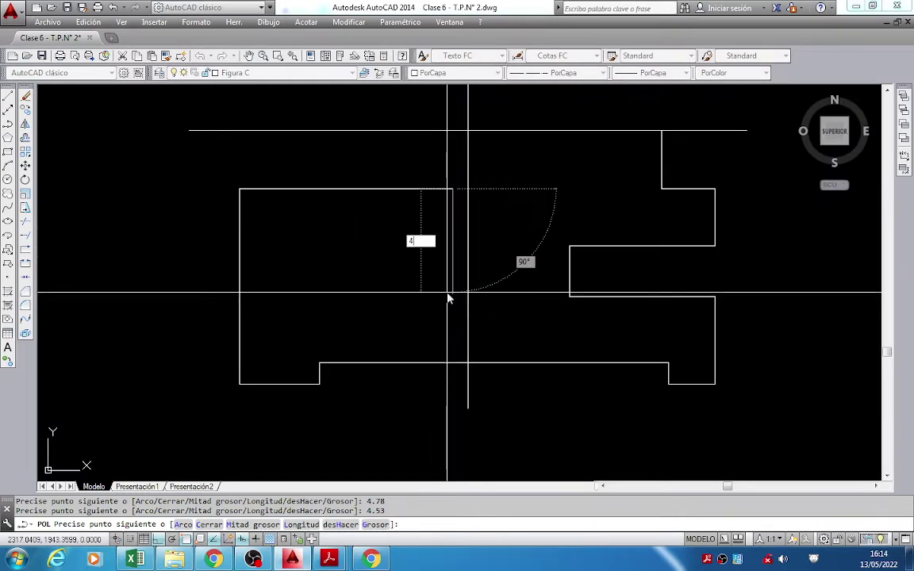
pyautogui.write('.53')
pyautogui.press('Return')
# End the polyline and select every object in the drawing.
pyautogui.moveTo(467, 290); pyautogui.dragTo(414, 303, button='middle')
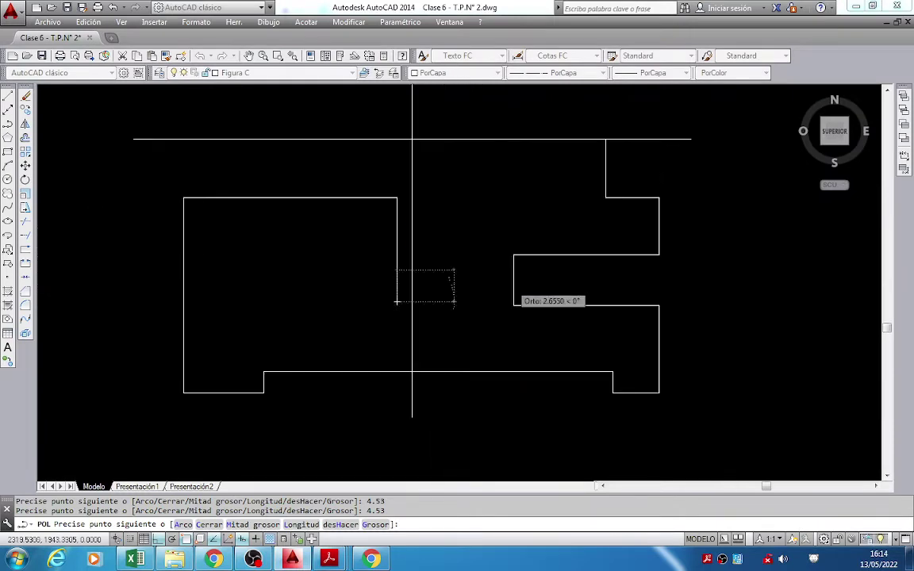
pyautogui.hotkey('alt', 'Tab')
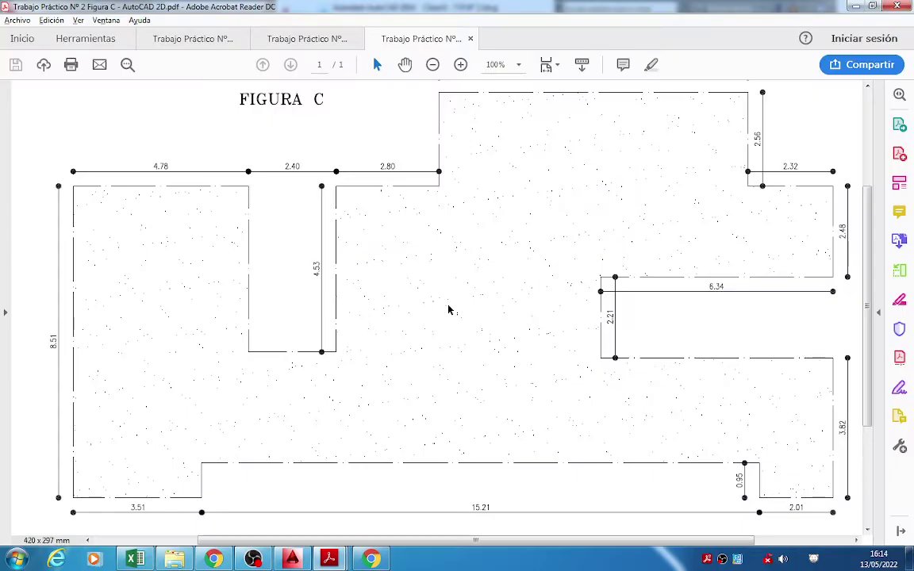
pyautogui.hotkey('alt', 'Tab')
pyautogui.press('Escape')
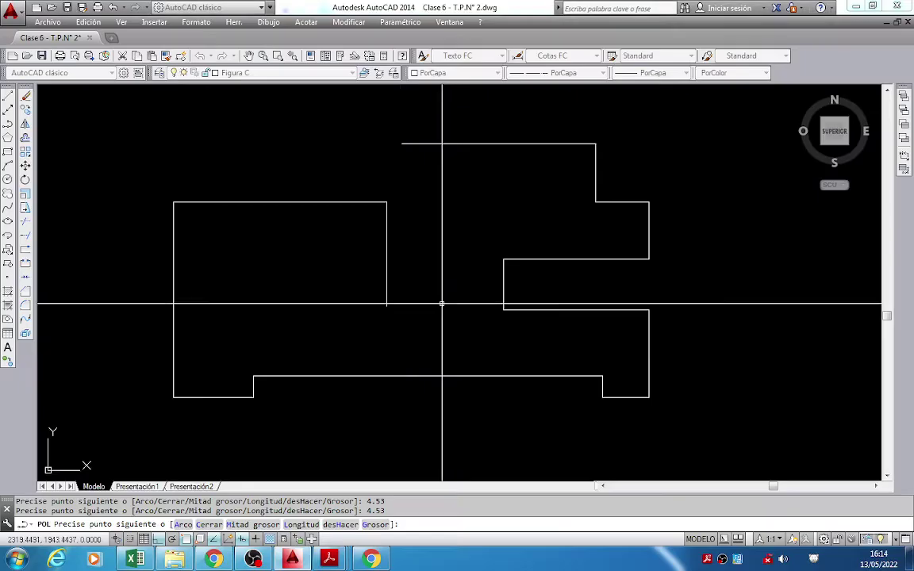
pyautogui.hotkey('ctrl', 'a')
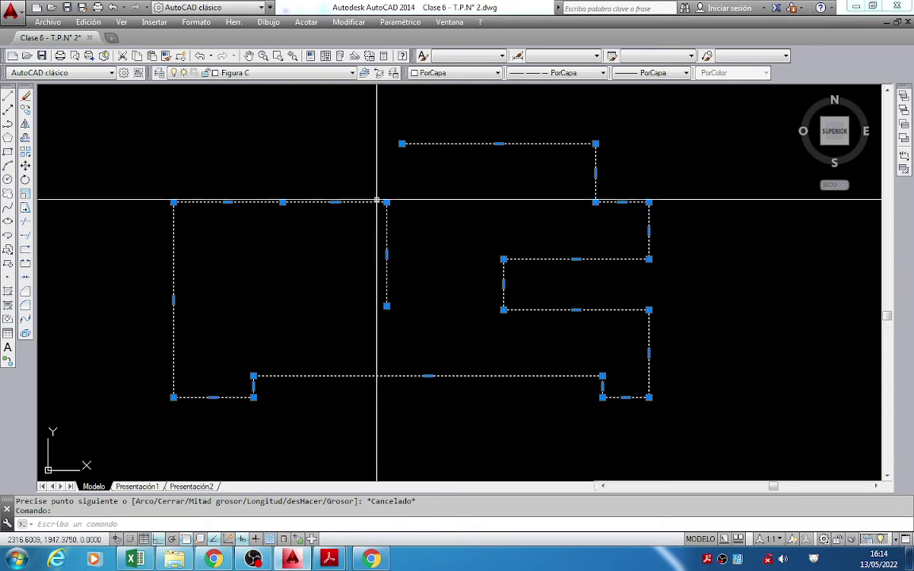
# Grip-stretch the short segment's endpoint so the segment stands vertical.
pyautogui.click(386, 201)
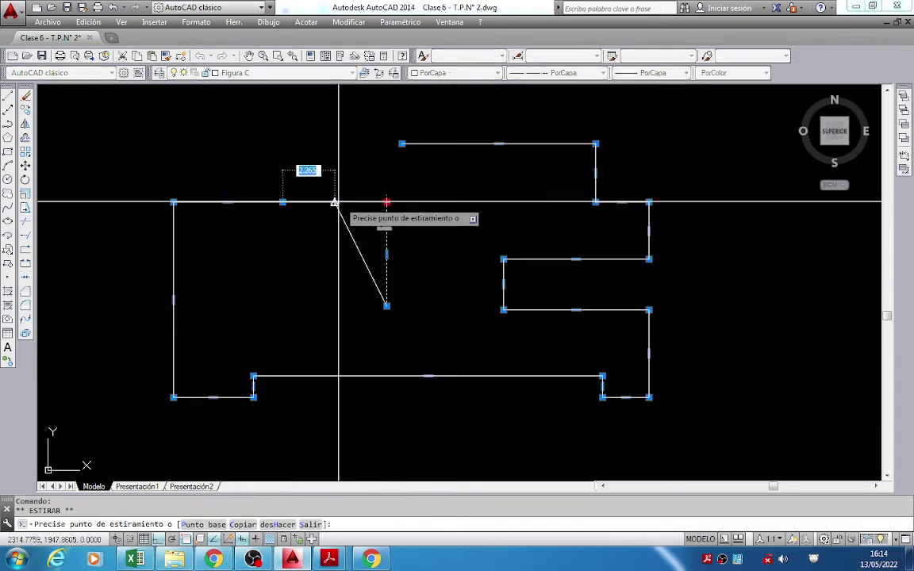
pyautogui.click(387, 306)
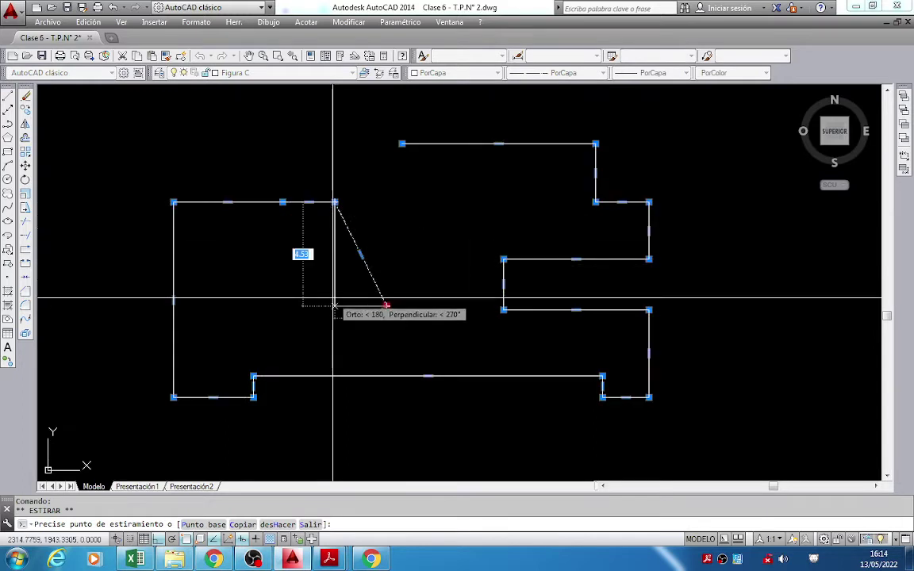
pyautogui.click(335, 305)
pyautogui.press('Escape')
# Measure the outline's top edge with DIST, reading 7.045.
pyautogui.write('DI')
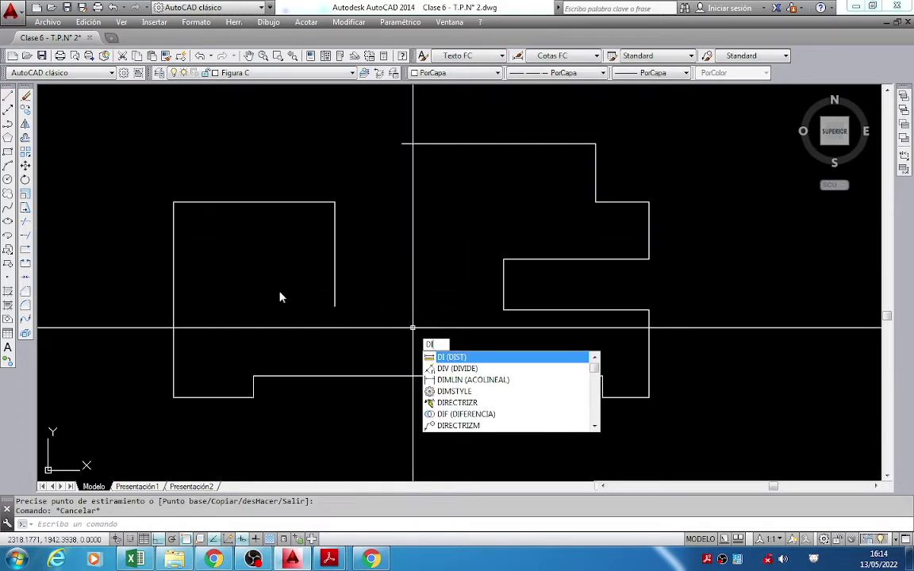
pyautogui.press('Return')
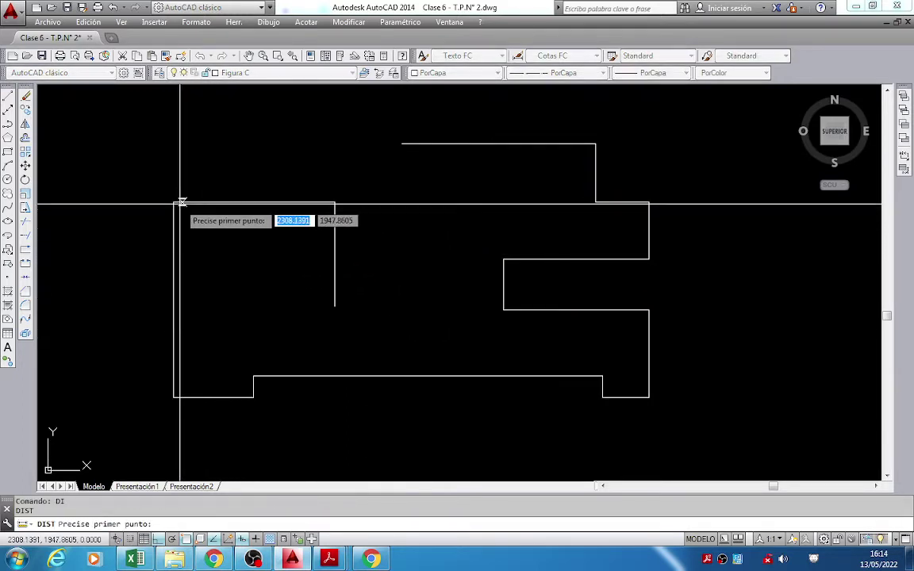
pyautogui.click(173, 202)
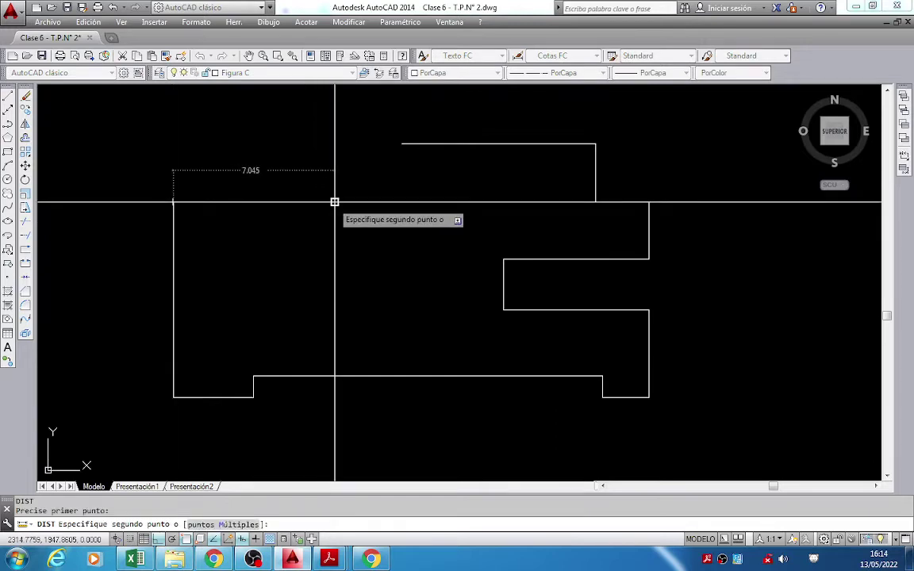
pyautogui.click(335, 203)
pyautogui.hotkey('alt', 'Tab')
pyautogui.hotkey('alt', 'Tab')
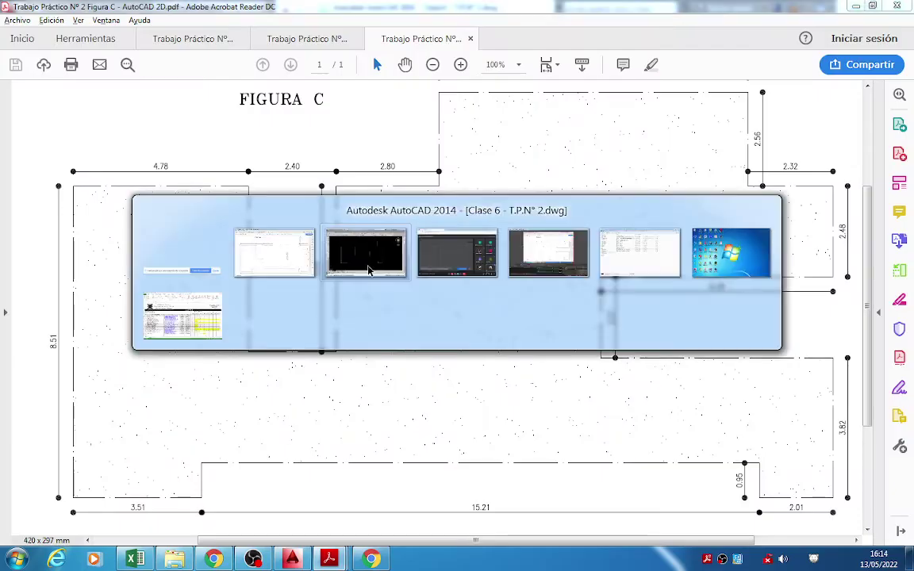
pyautogui.click(367, 270)
pyautogui.press('Return')
pyautogui.click(173, 203)
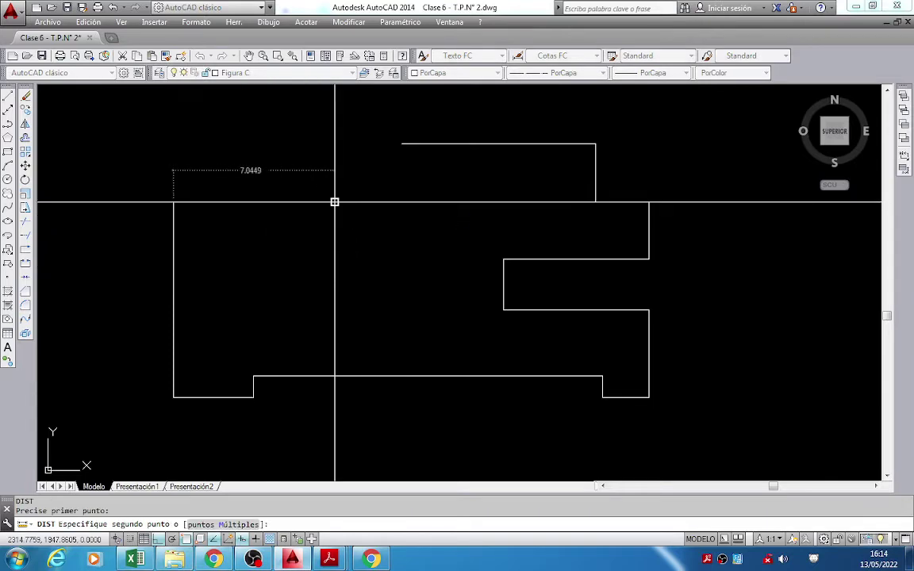
pyautogui.click(334, 202)
# Window-select the traced outline polyline and delete it.
pyautogui.click(342, 241)
pyautogui.click(329, 301)
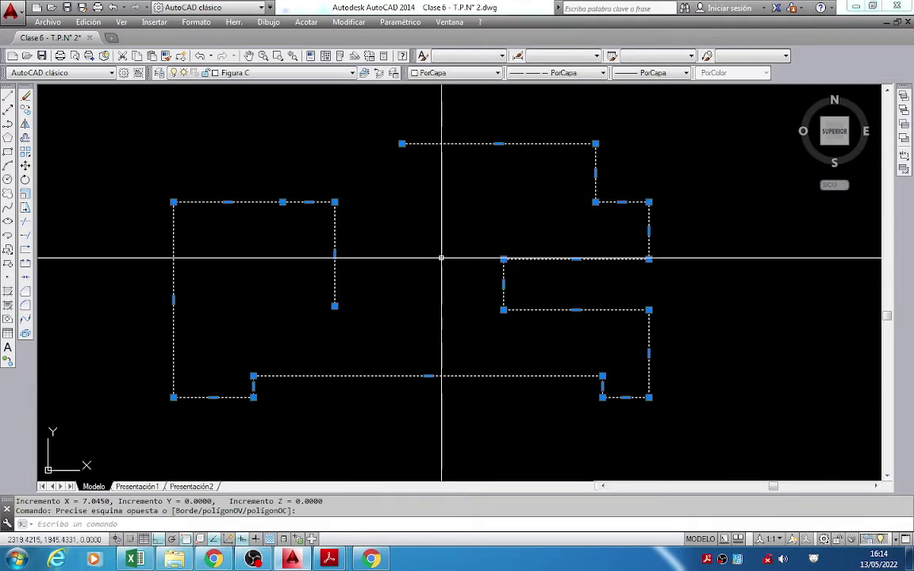
pyautogui.press('Delete')
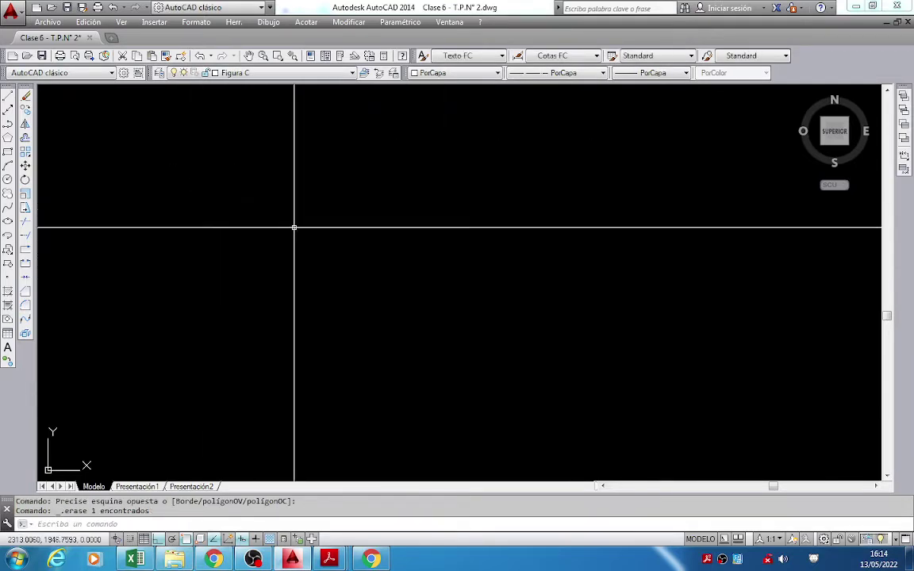
# Check the PDF plan, then start a new polyline at the outline's first corner.
pyautogui.hotkey('alt', 'Tab')
pyautogui.scroll(3, 444, 236)
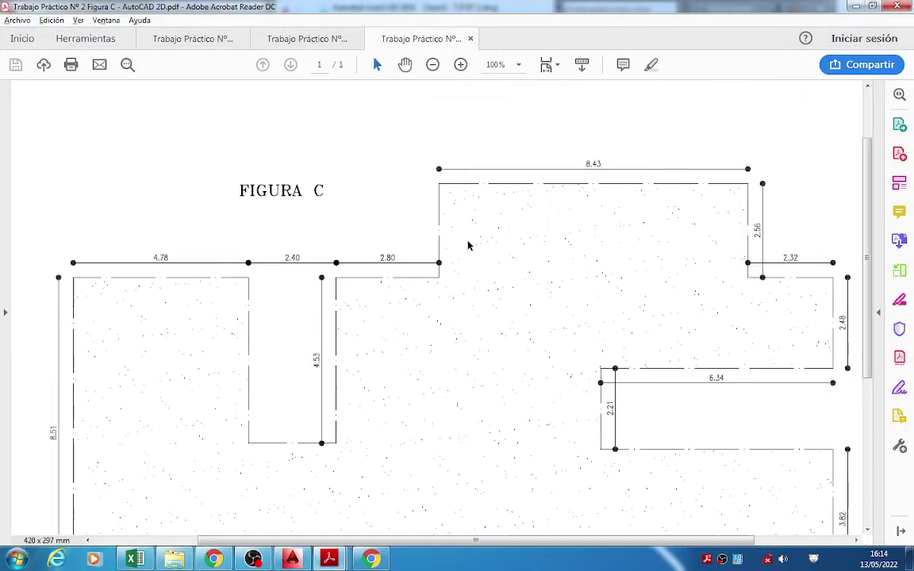
pyautogui.moveTo(485, 540); pyautogui.dragTo(514, 540)
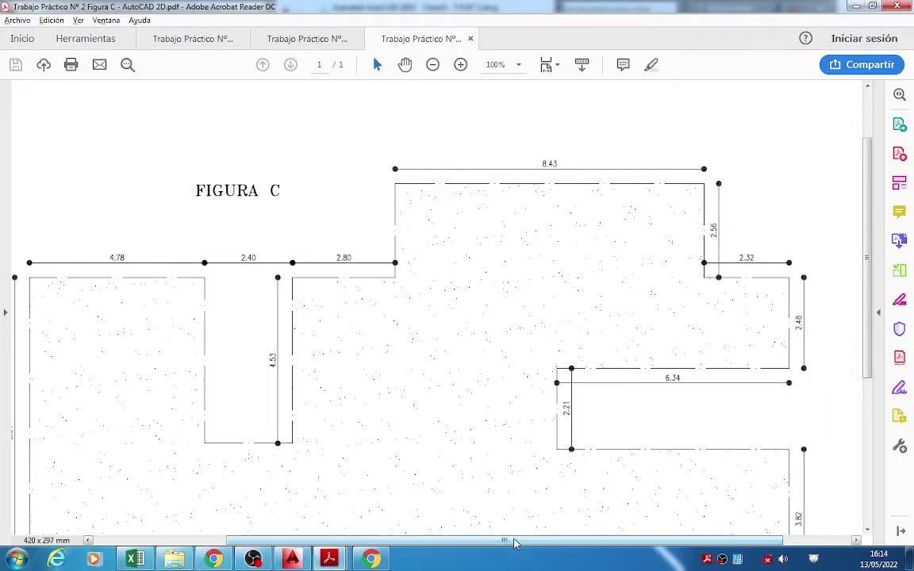
pyautogui.scroll(-1, 431, 203)
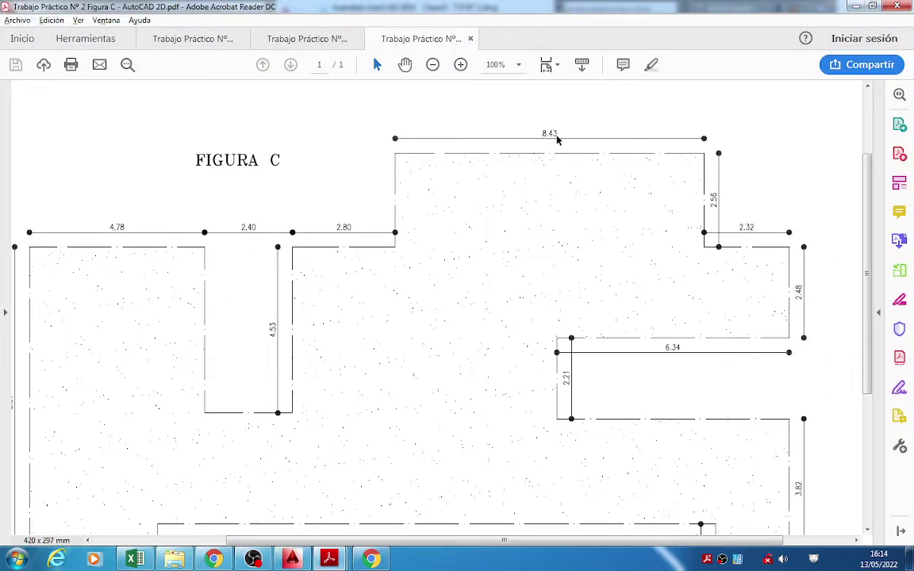
pyautogui.hotkey('alt', 'Tab')
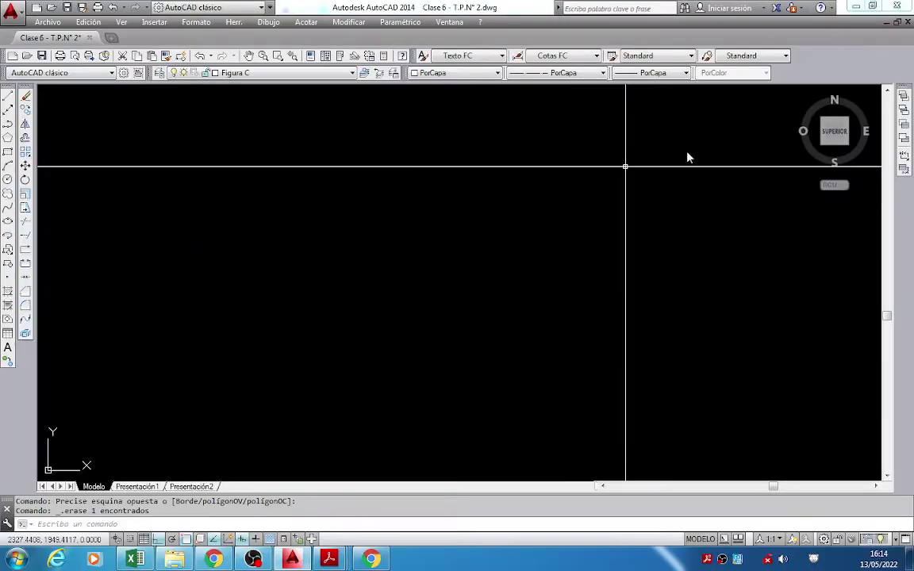
pyautogui.click(8, 123)
pyautogui.click(336, 199)
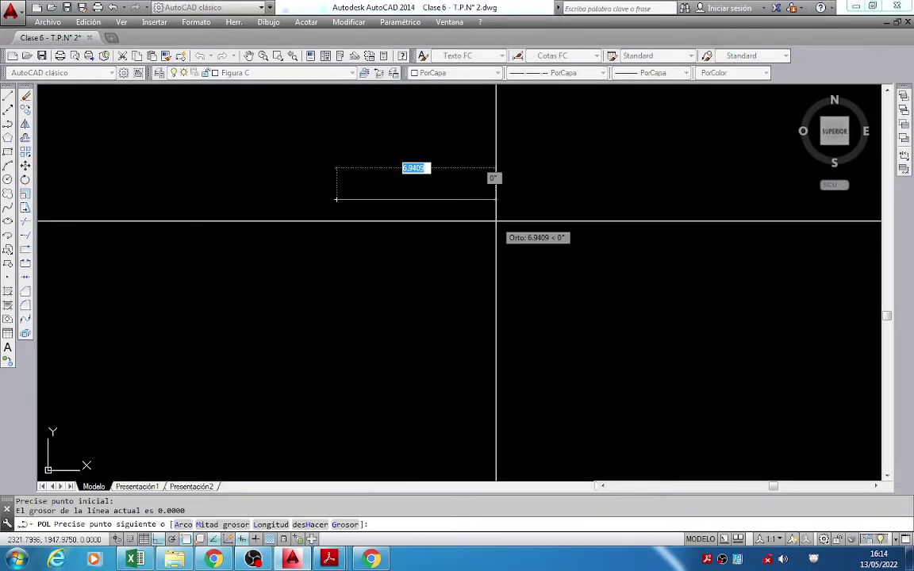
# Draw the 8.43 horizontal edge and the 2.56 vertical drop of the outline.
pyautogui.hotkey('alt', 'Tab')
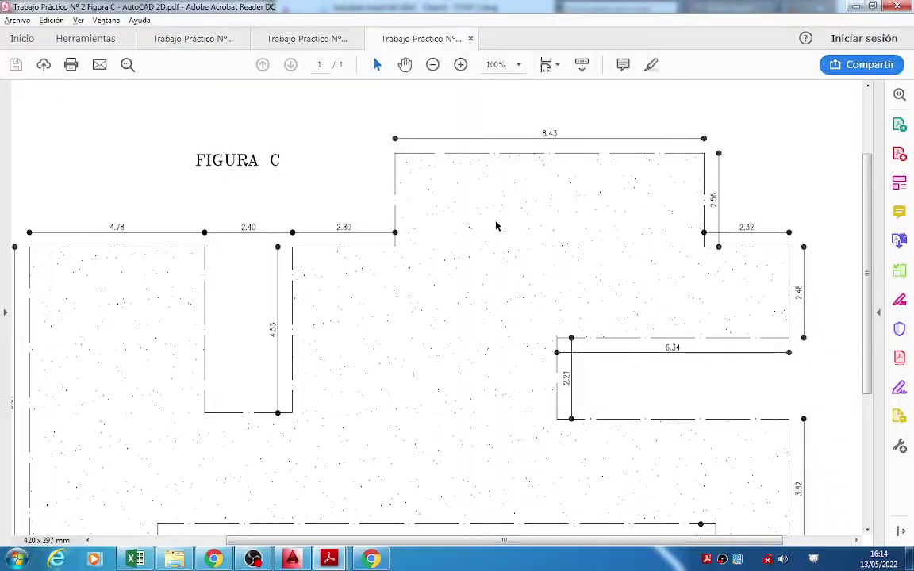
pyautogui.hotkey('alt', 'Tab')
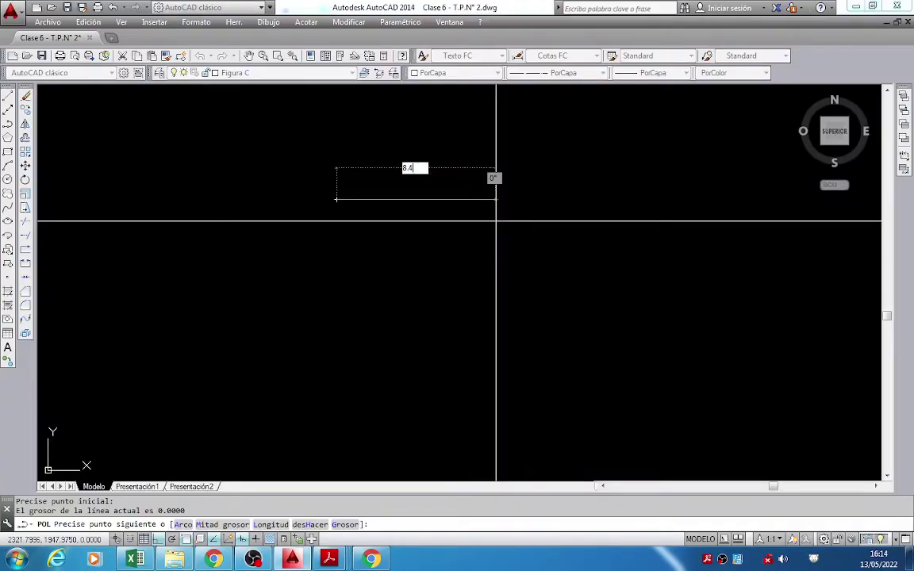
pyautogui.write('3')
pyautogui.press('Return')
pyautogui.hotkey('alt', 'Tab')
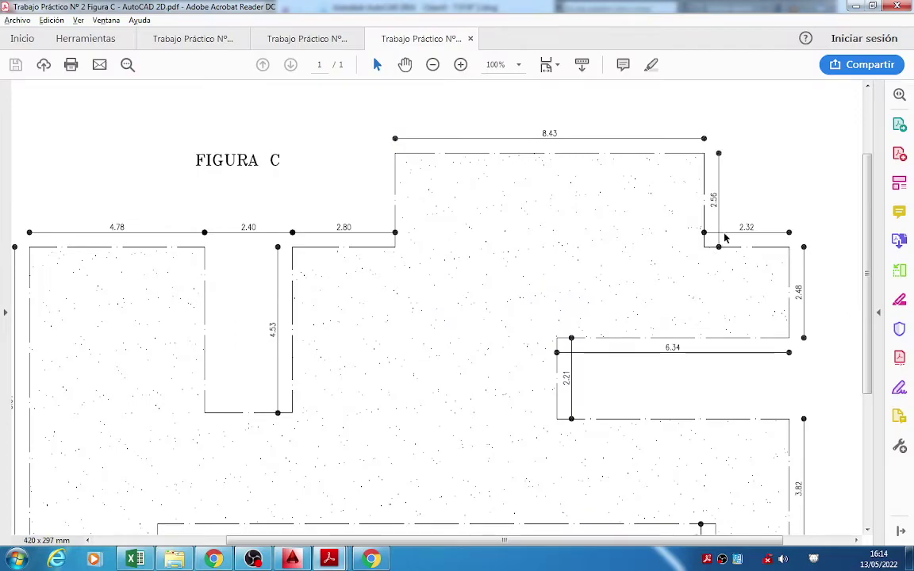
pyautogui.hotkey('alt', 'Tab')
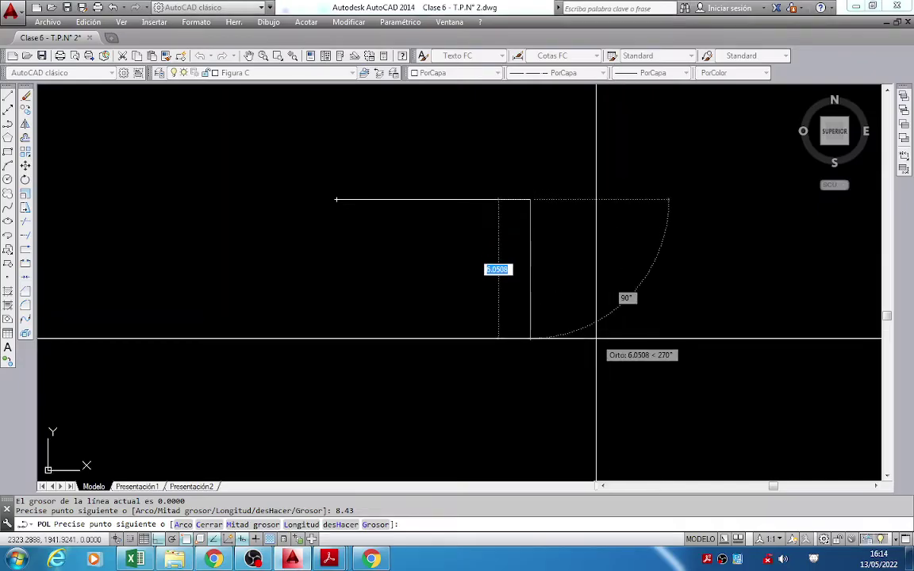
pyautogui.write('2.5')
pyautogui.press('Return')
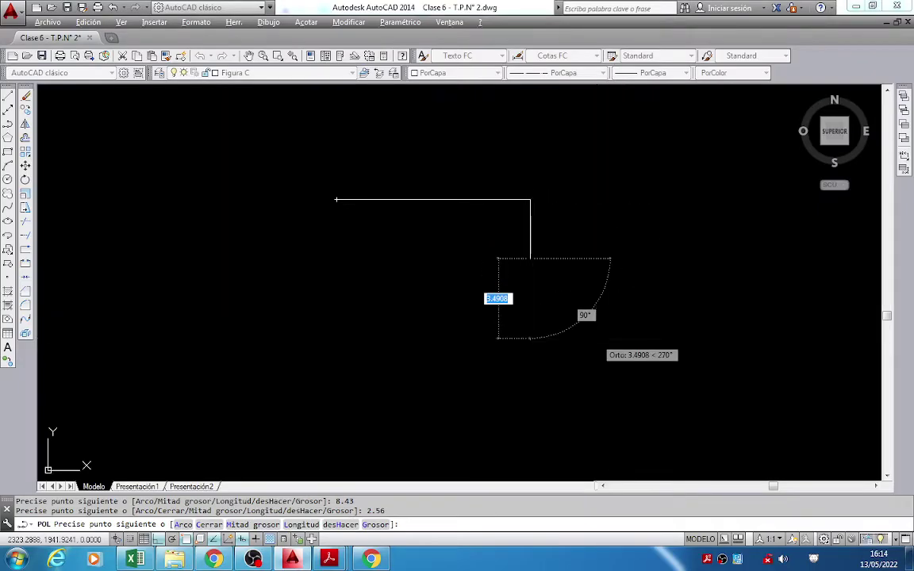
# Add the 2.32 horizontal segment and the 2.48 vertical side.
pyautogui.hotkey('alt', 'Tab')
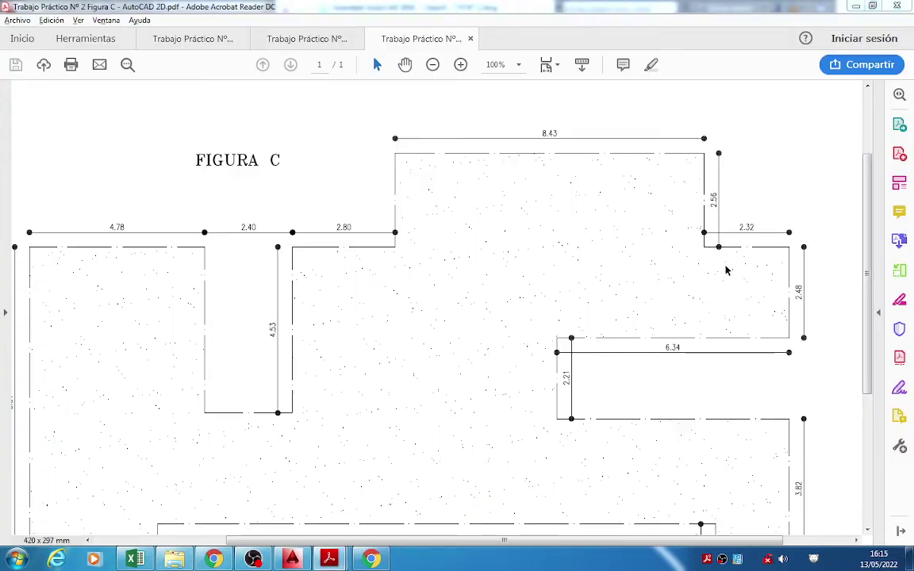
pyautogui.hotkey('alt', 'Tab')
pyautogui.hotkey('alt', 'Tab')
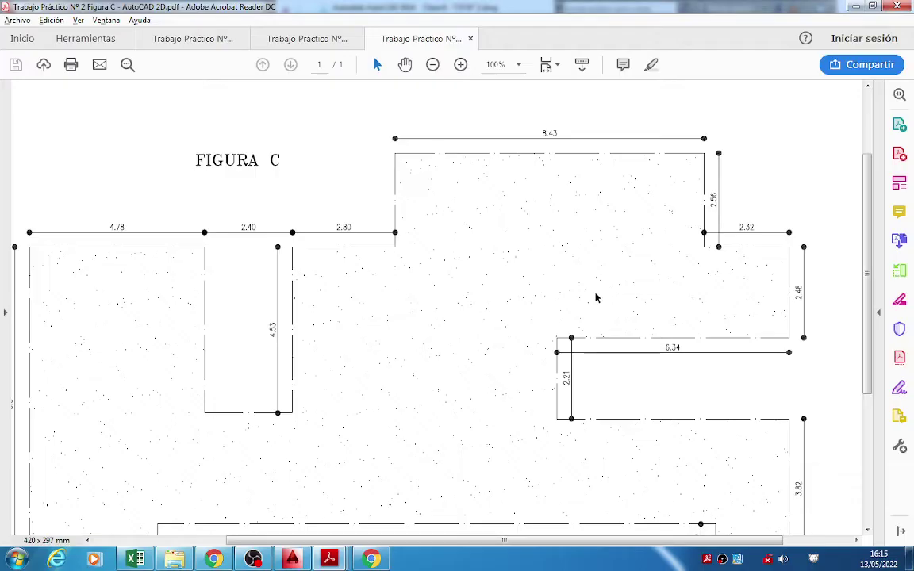
pyautogui.hotkey('alt', 'Tab')
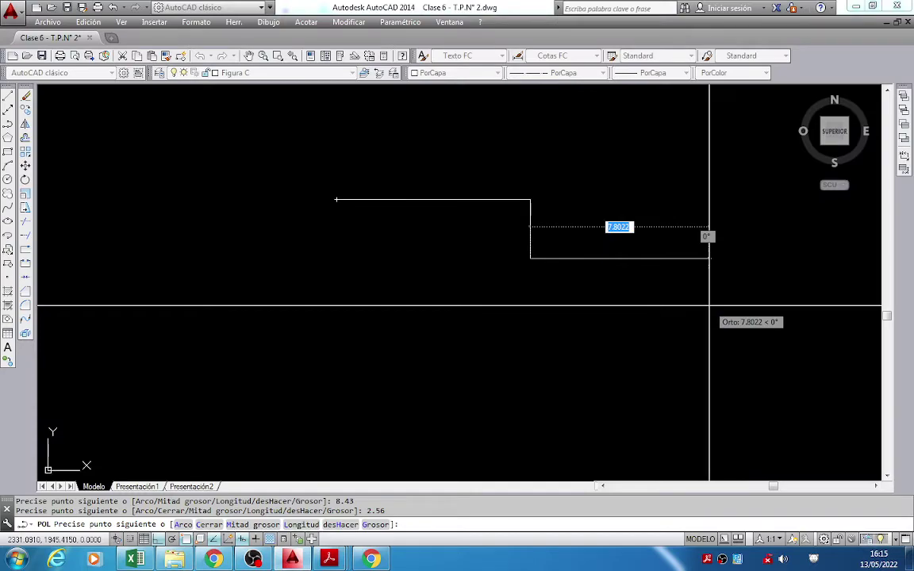
pyautogui.write('2.32')
pyautogui.press('Return')
pyautogui.hotkey('alt', 'Tab')
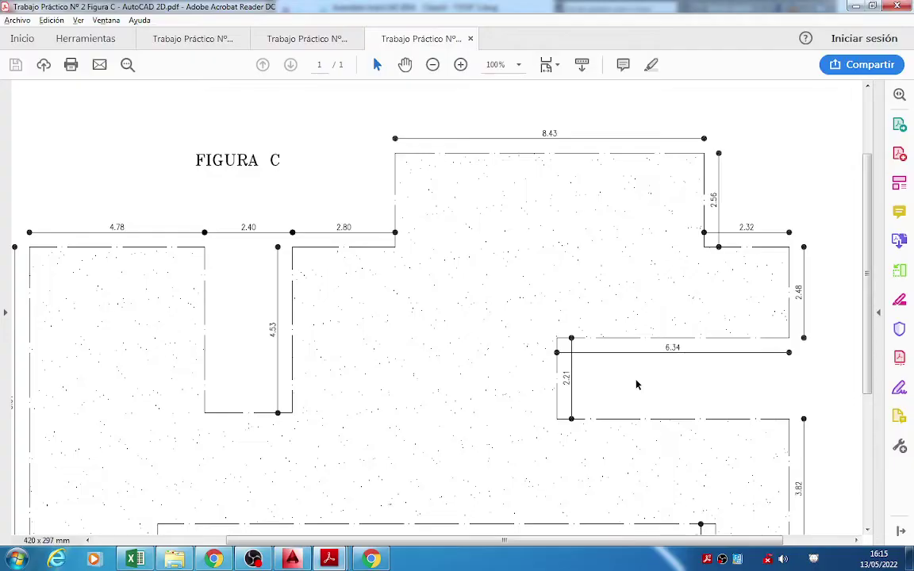
pyautogui.hotkey('alt', 'Tab')
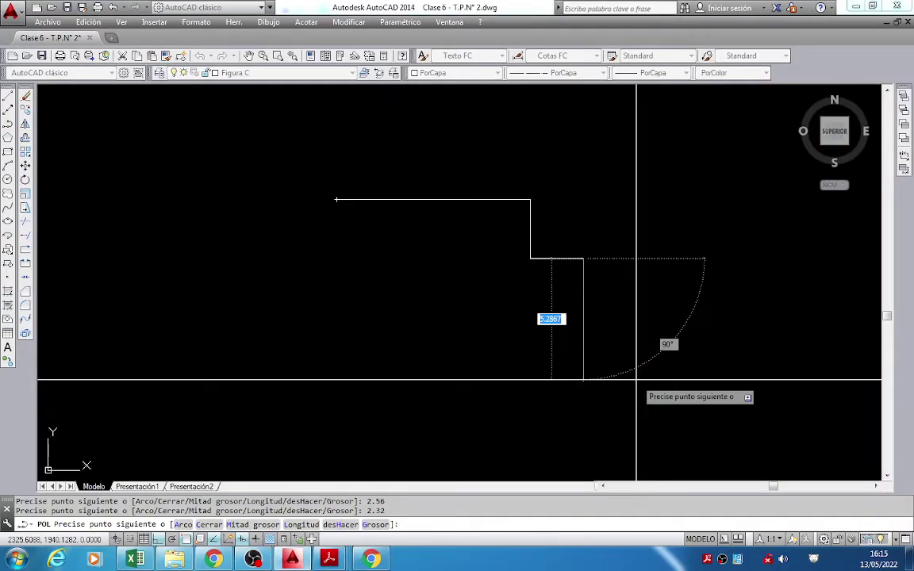
pyautogui.write('2.48')
pyautogui.press('Return')
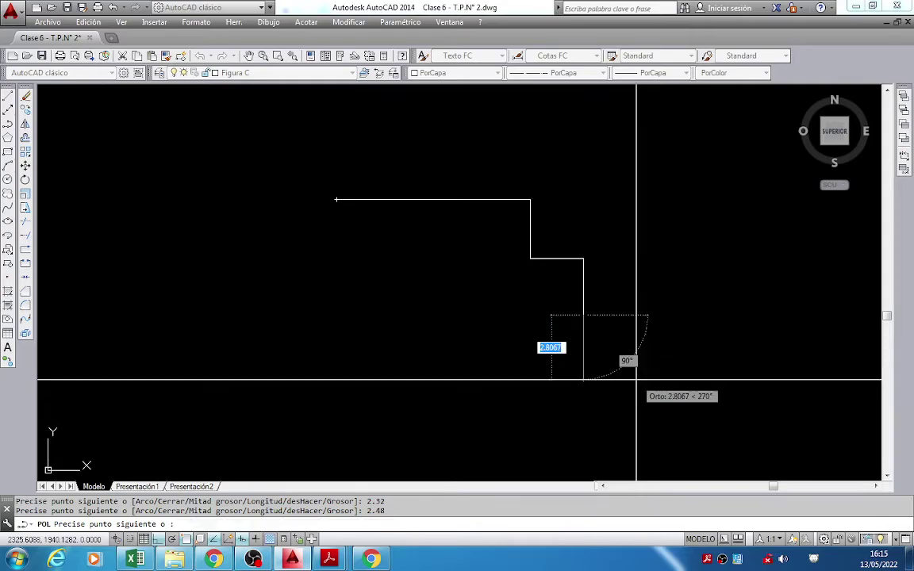
# Continue with the 6.34 leftward side and the 2.21 downward side.
pyautogui.hotkey('alt', 'Tab')
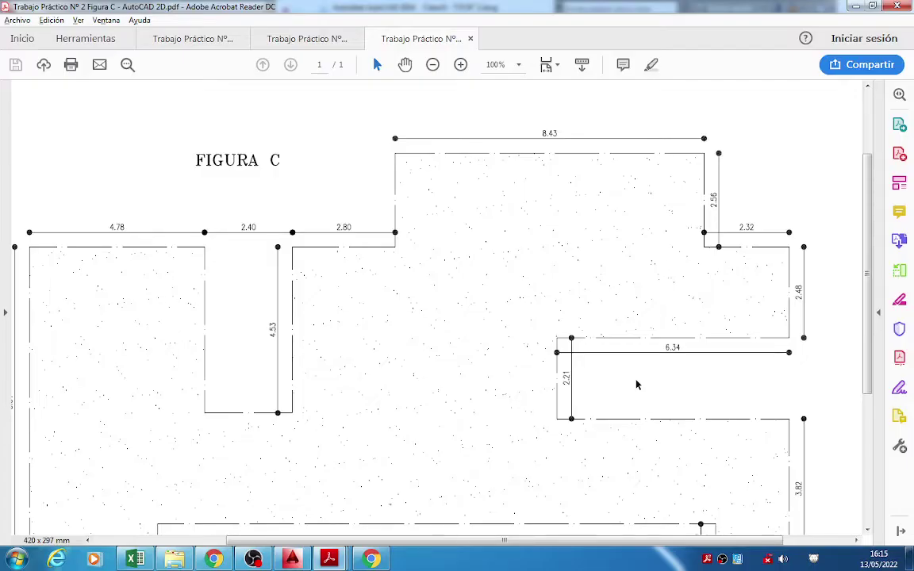
pyautogui.hotkey('alt', 'Tab')
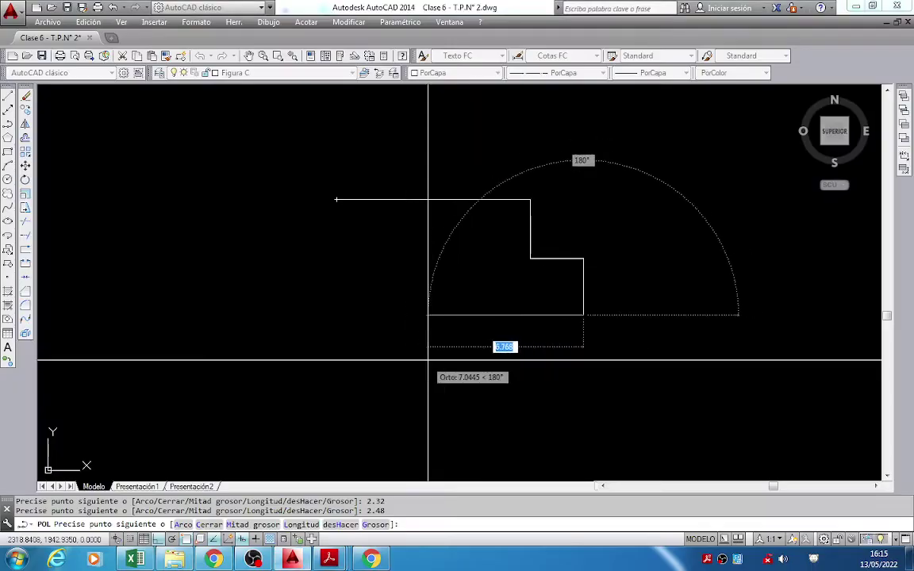
pyautogui.write('6.34')
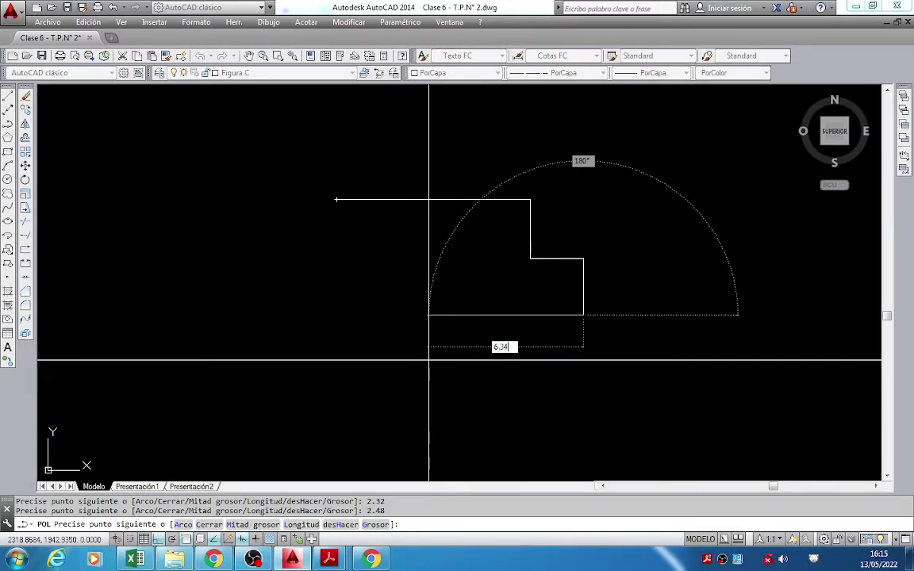
pyautogui.press('Return')
pyautogui.hotkey('alt', 'Tab')
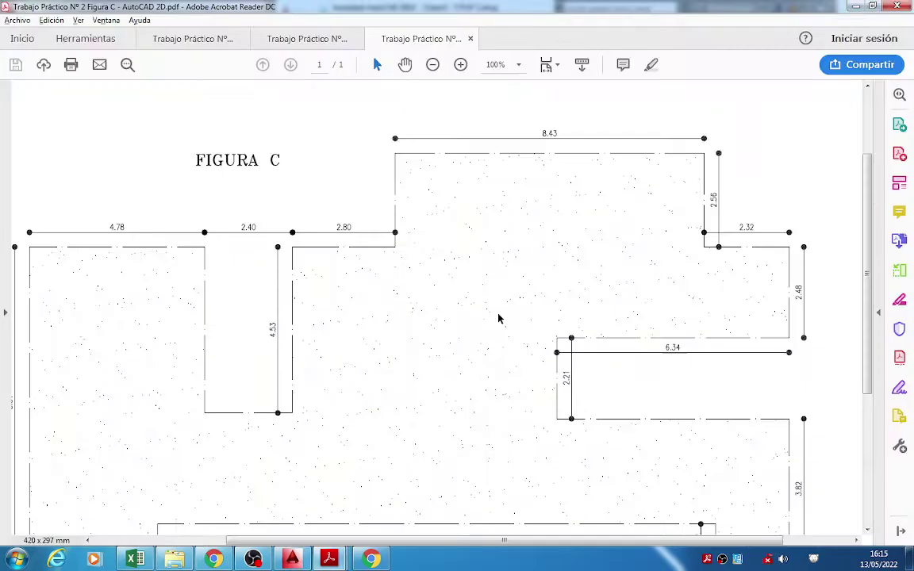
pyautogui.hotkey('alt', 'Tab')
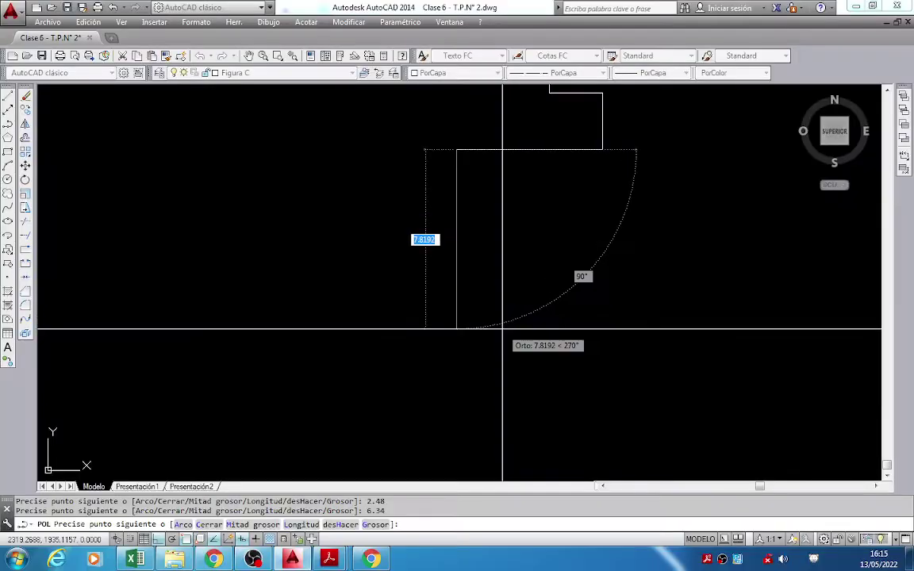
pyautogui.write('2.21')
pyautogui.press('Return')
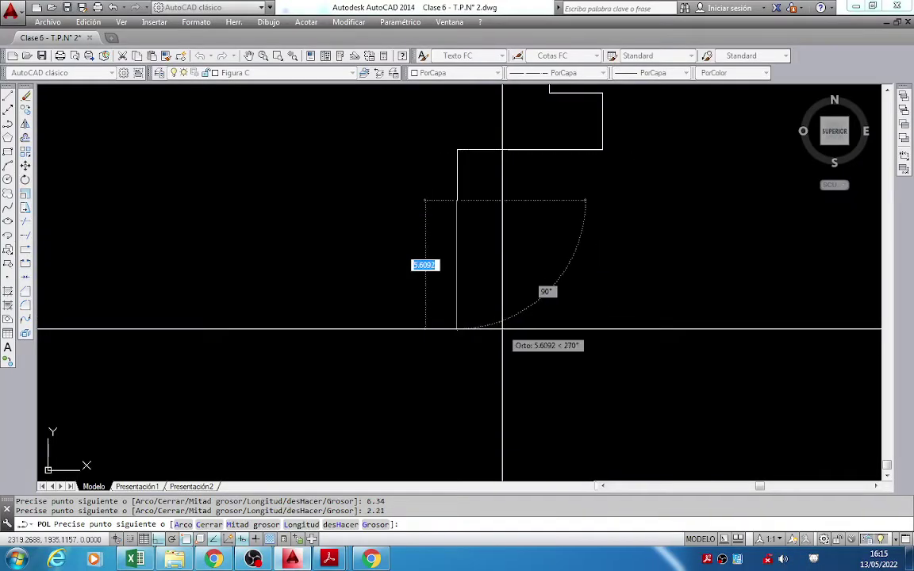
# Add the 6.34 rightward side and the 3.82 downward side.
pyautogui.hotkey('alt', 'Tab')
pyautogui.scroll(-3, 650, 315)
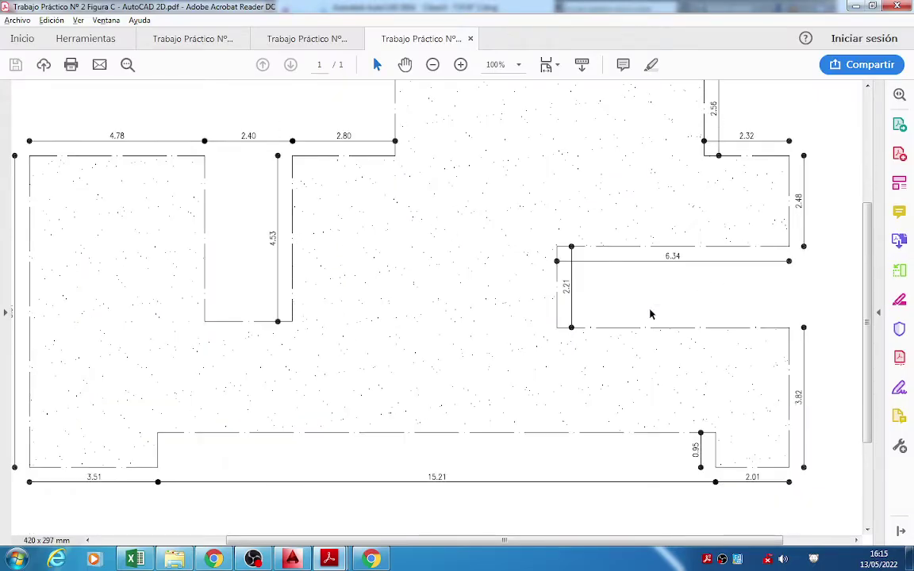
pyautogui.hotkey('alt', 'Tab')
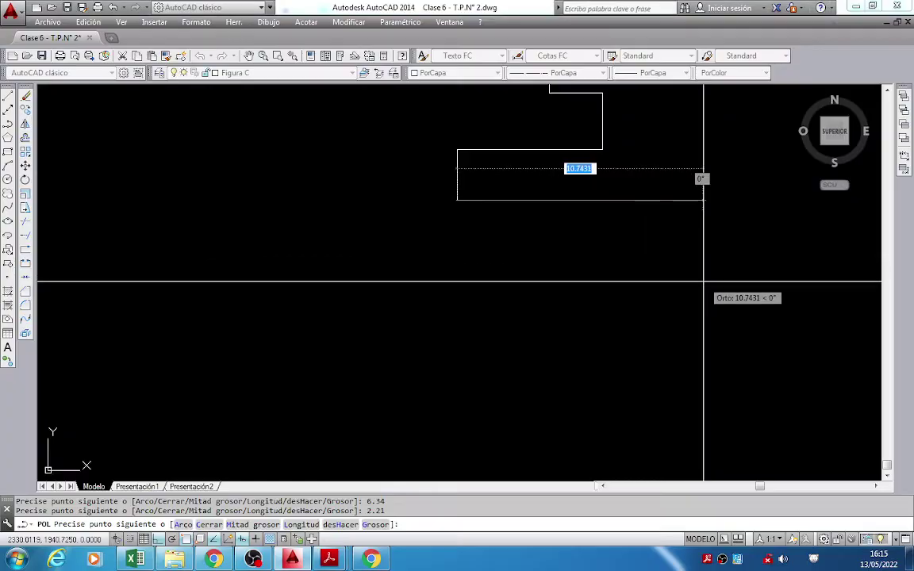
pyautogui.write('6.34')
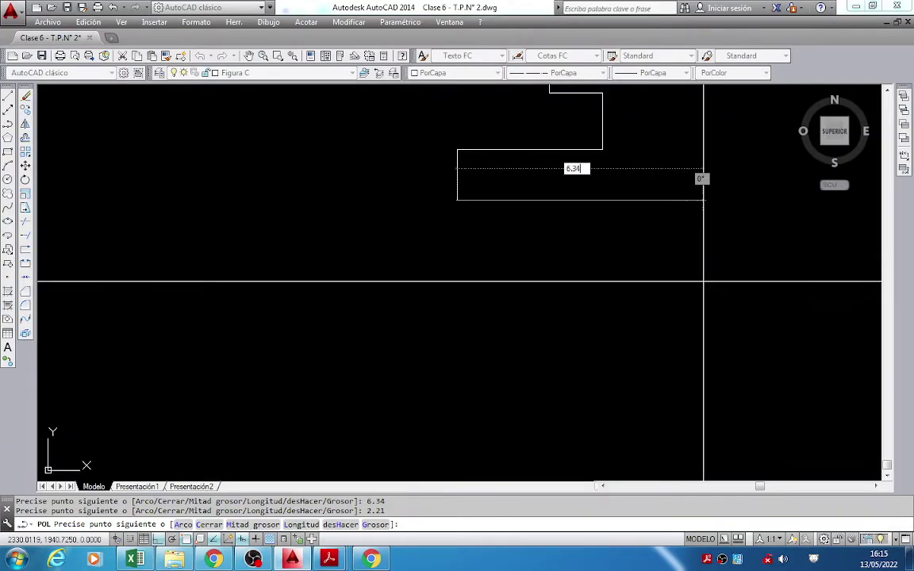
pyautogui.press('Return')
pyautogui.hotkey('alt', 'Tab')
pyautogui.scroll(-3, 703, 287)
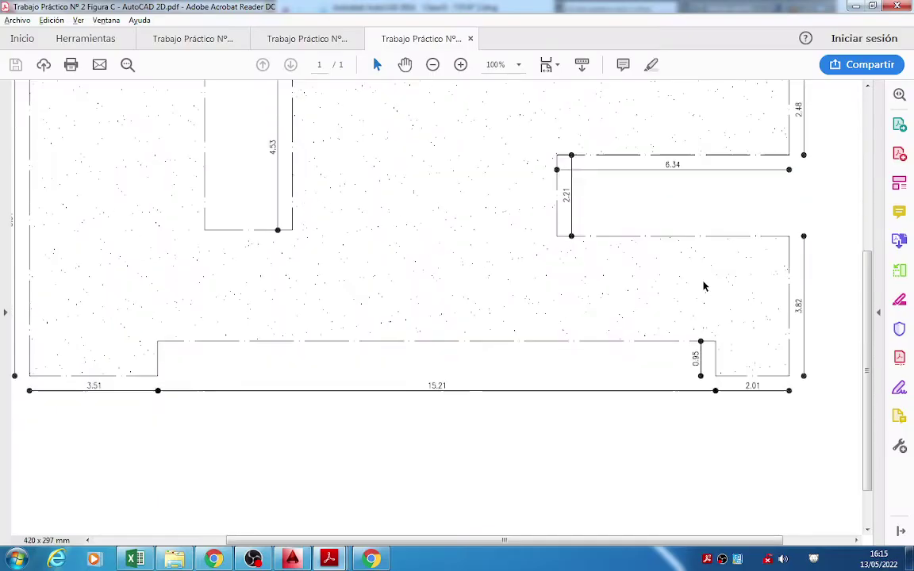
pyautogui.hotkey('alt', 'Tab')
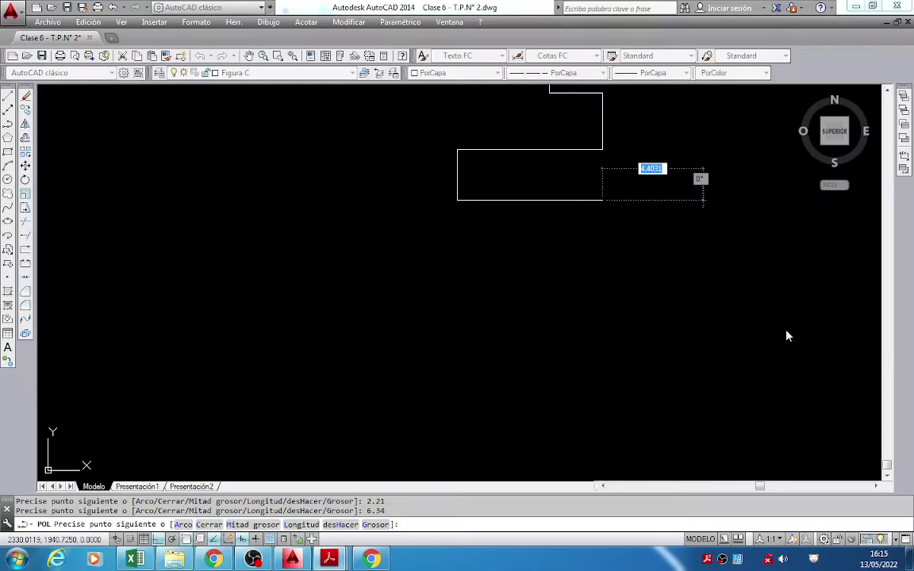
pyautogui.write('3.82')
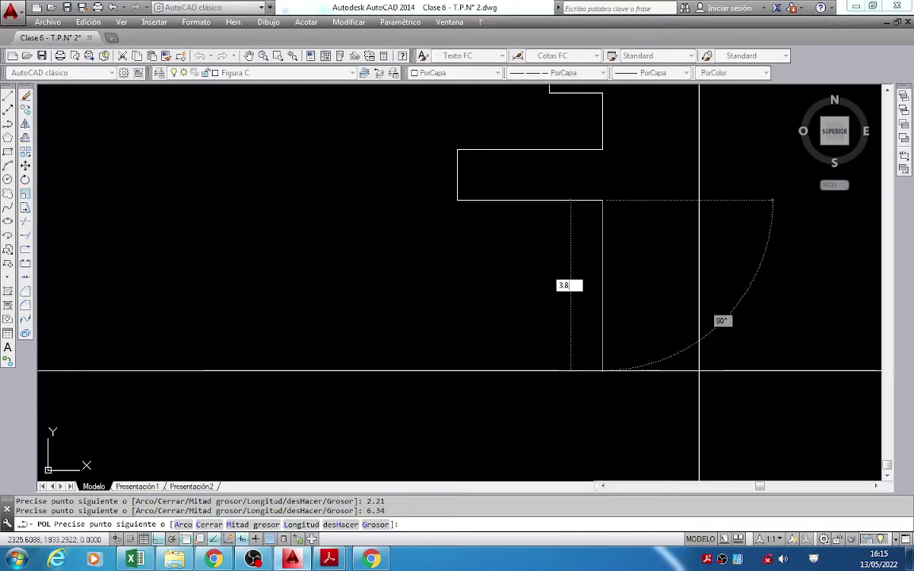
pyautogui.press('Return')
# Draw the 2.01 leftward side and the 0.95 upward rise.
pyautogui.hotkey('alt', 'Tab')
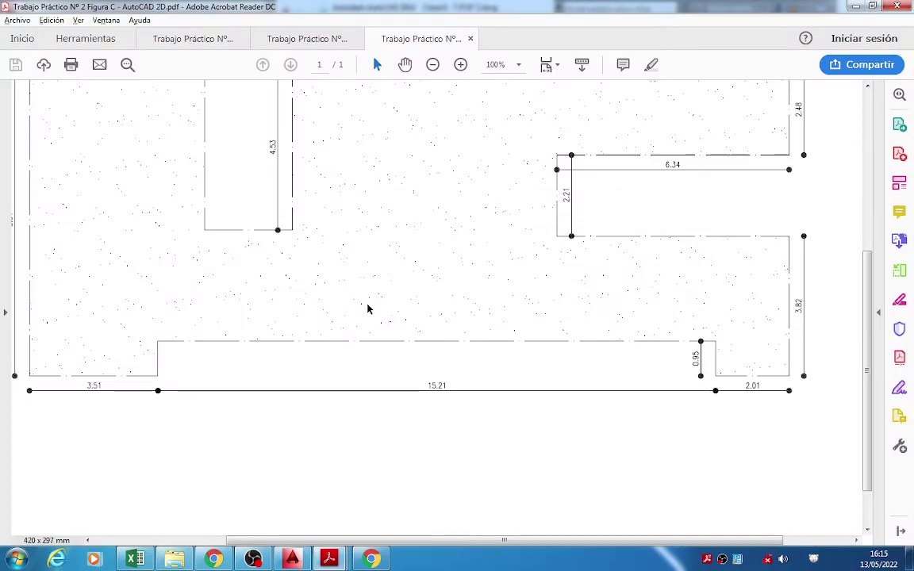
pyautogui.hotkey('alt', 'Tab')
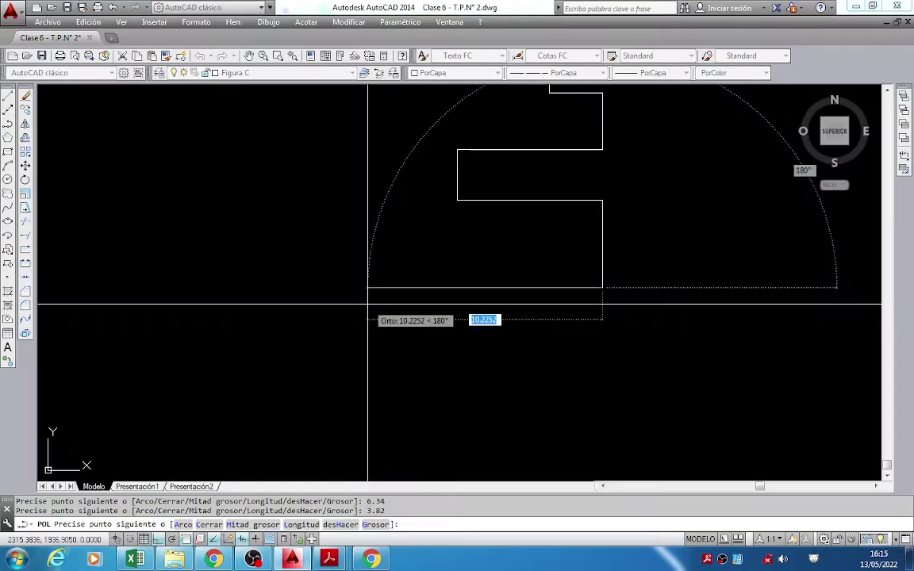
pyautogui.write('2.01')
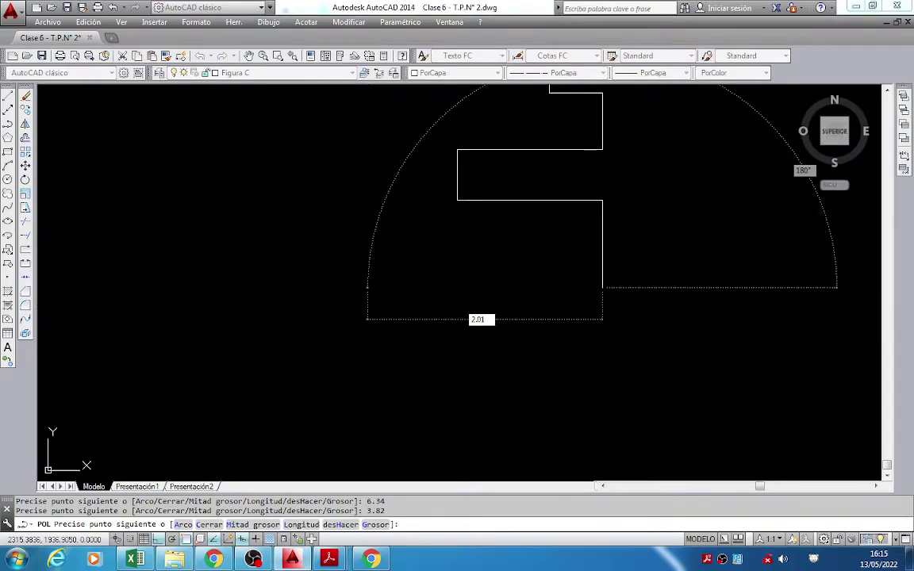
pyautogui.hotkey('alt', 'Tab')
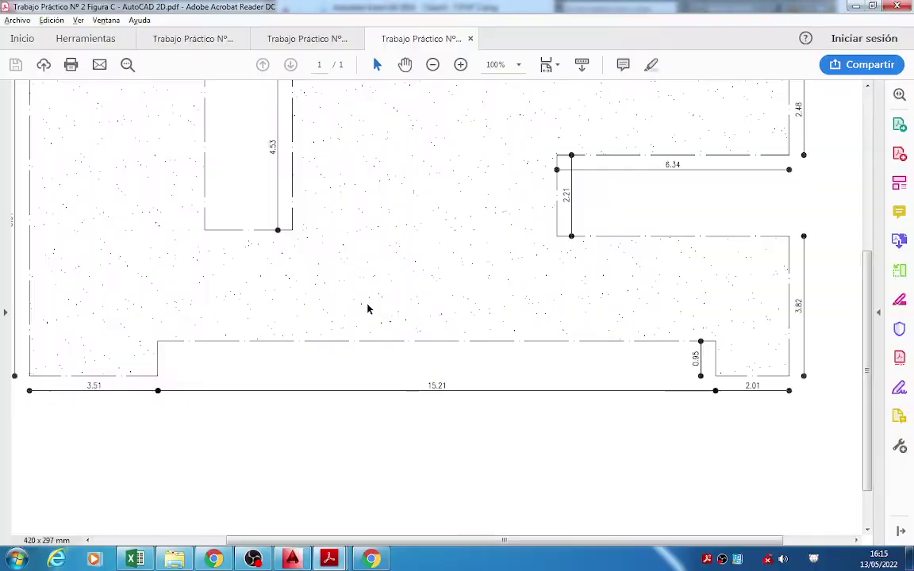
pyautogui.hotkey('alt', 'Tab')
pyautogui.write('1')
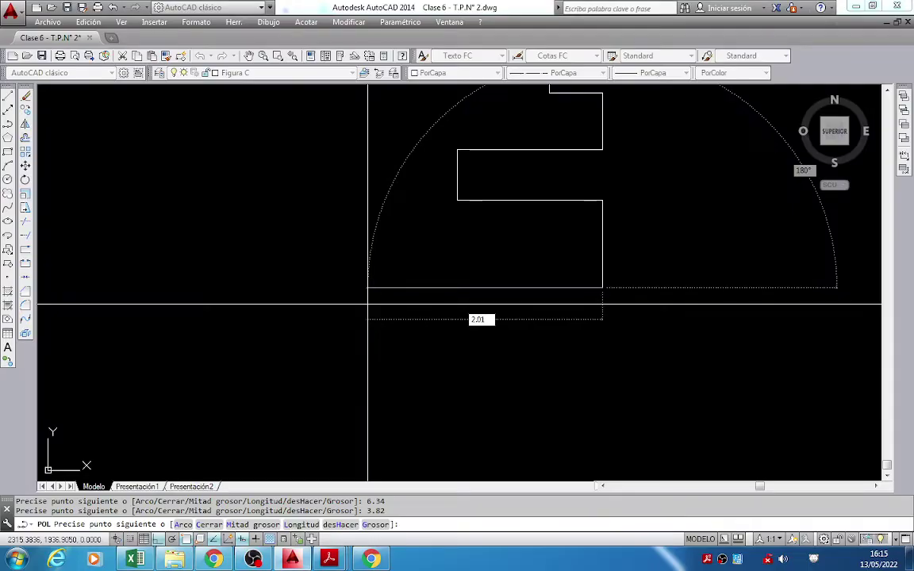
pyautogui.press('Return')
pyautogui.scroll(3, 367, 304)
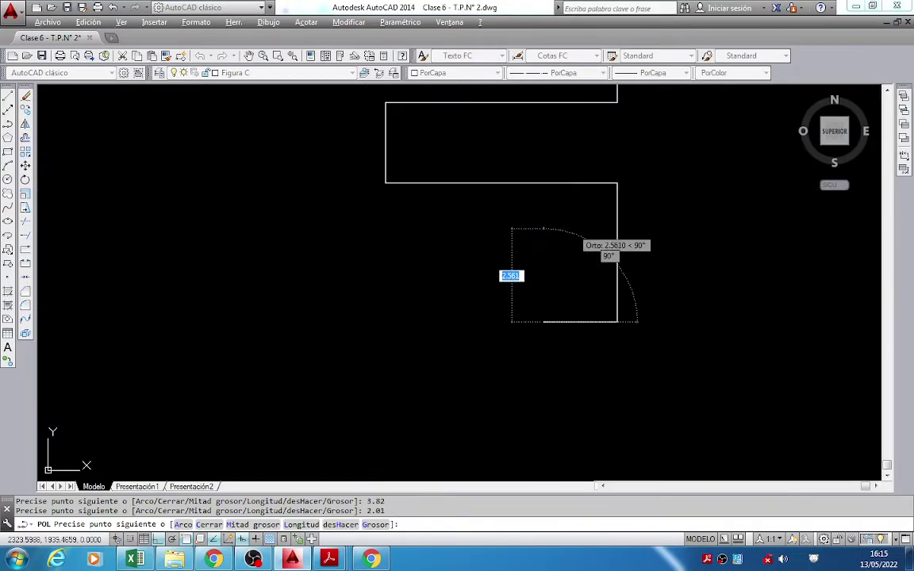
pyautogui.hotkey('alt', 'Tab')
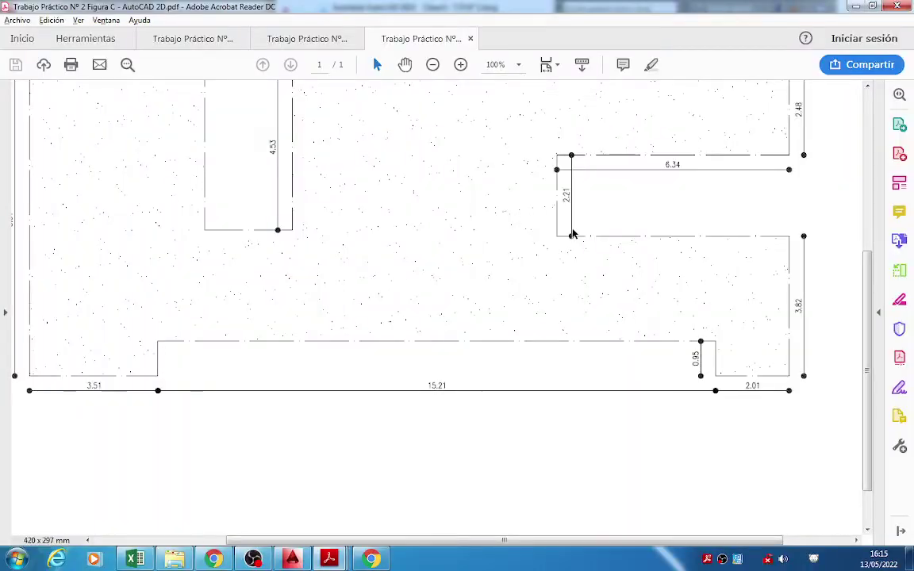
pyautogui.hotkey('alt', 'Tab')
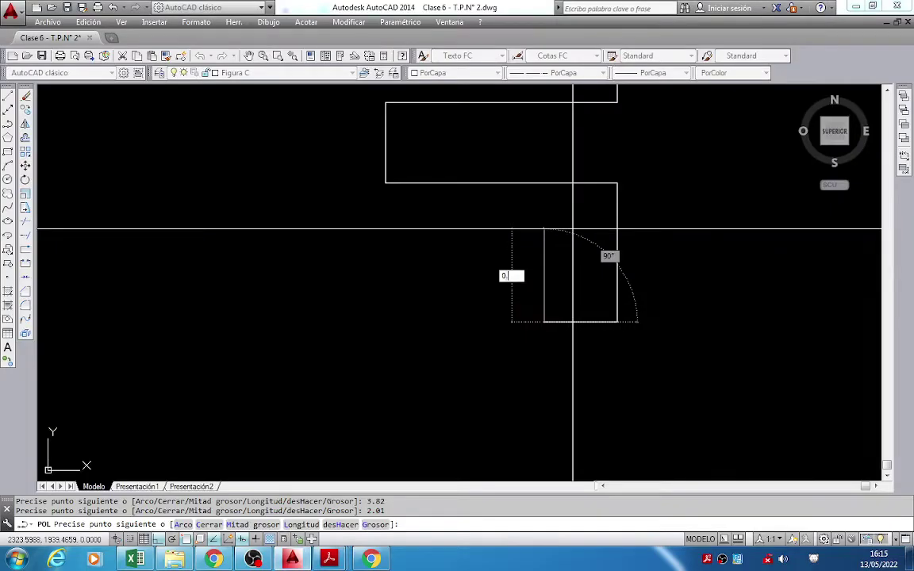
pyautogui.press('Return')
# Draw the 15.21 bottom edge leftward and the 0.95 downward side.
pyautogui.scroll(-3, 477, 238)
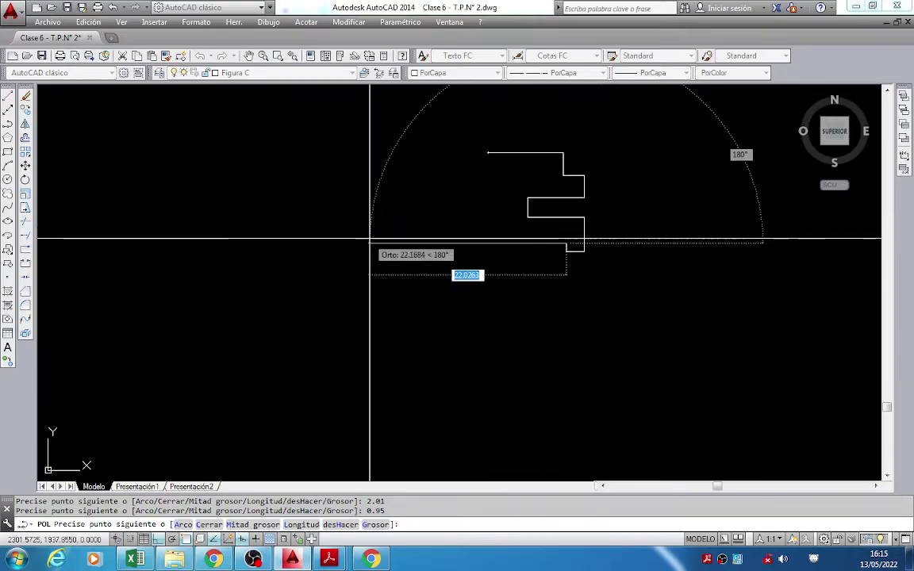
pyautogui.hotkey('alt', 'Tab')
pyautogui.hotkey('alt', 'Tab')
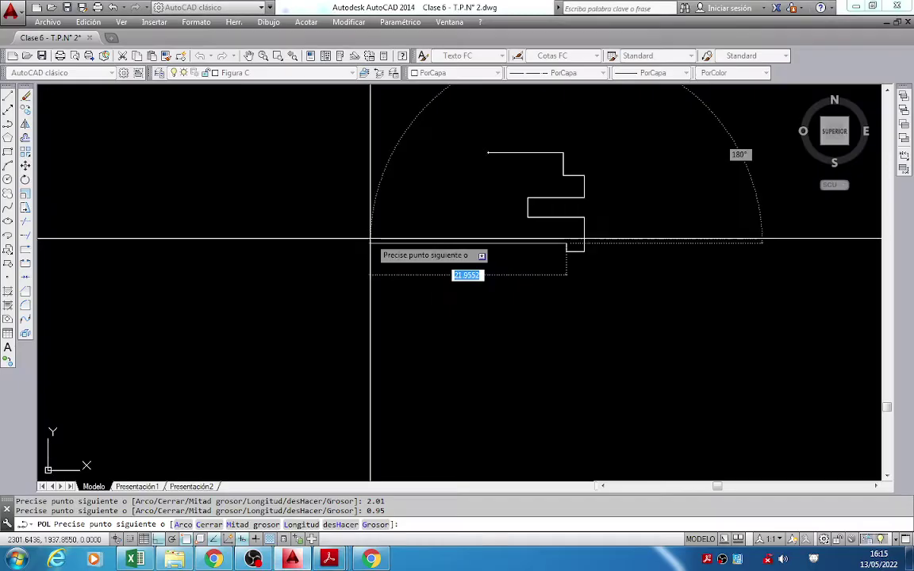
pyautogui.write('15.21')
pyautogui.press('Return')
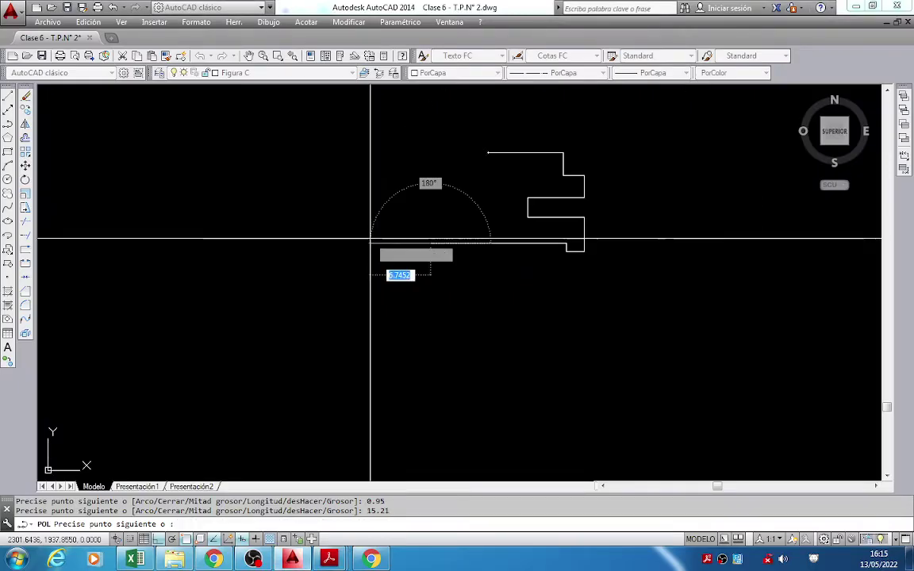
pyautogui.scroll(3, 471, 279)
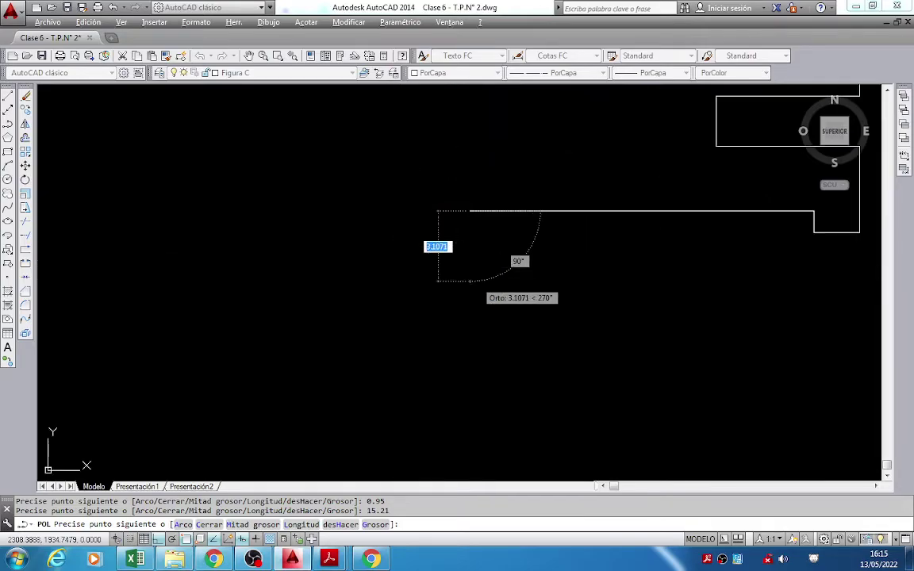
pyautogui.hotkey('alt', 'Tab')
pyautogui.hotkey('alt', 'Tab')
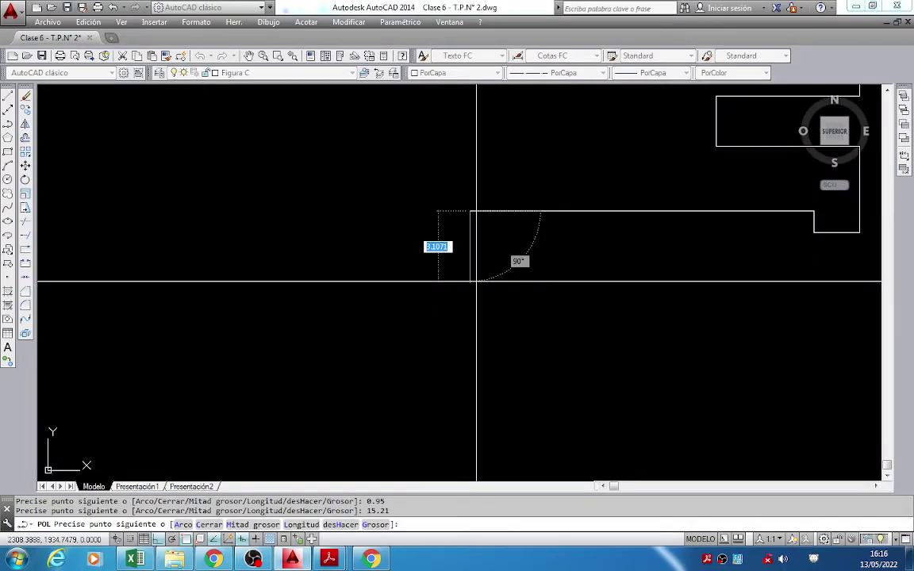
pyautogui.press('Return')
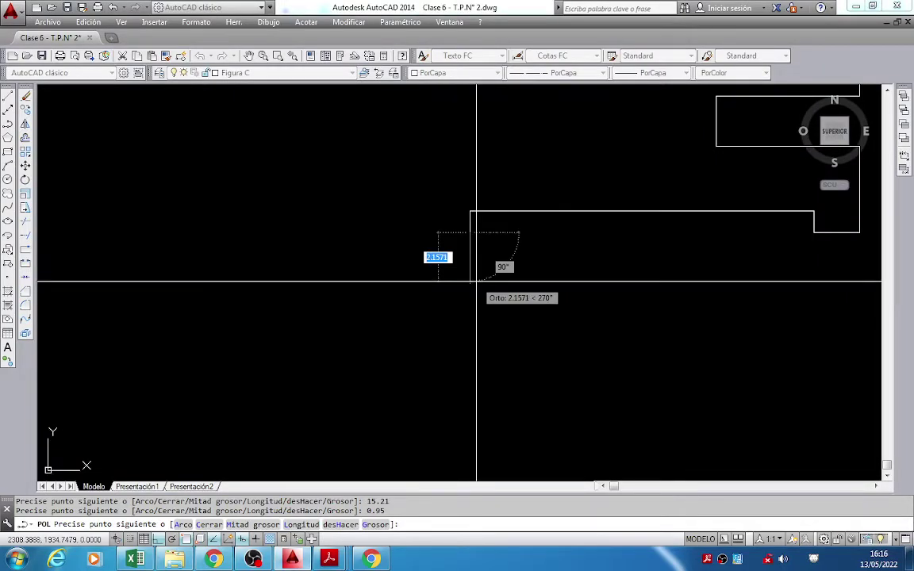
pyautogui.hotkey('alt', 'Tab')
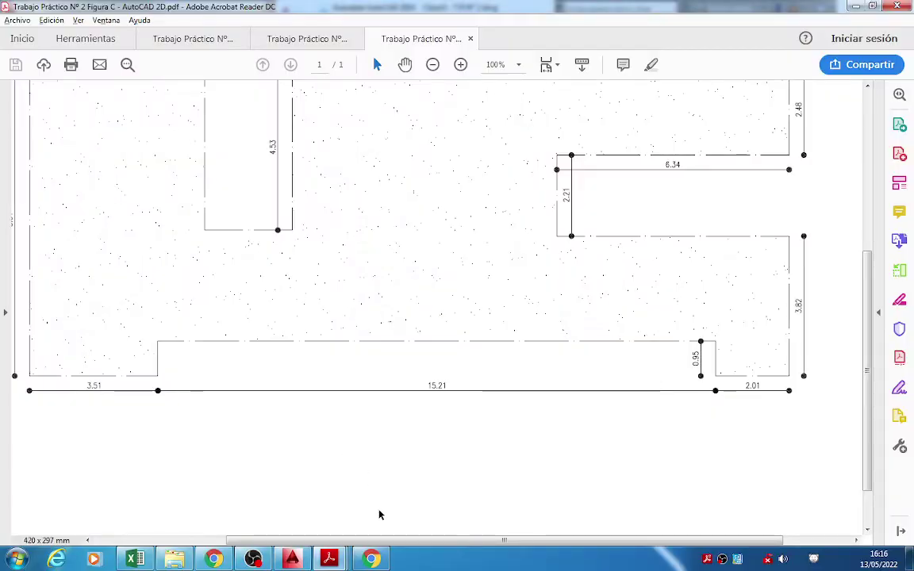
# Enter the 3.5 length for the short bottom-left edge.
pyautogui.keyDown('shift'); pyautogui.hscroll(-3, 205, 414); pyautogui.keyUp('shift')
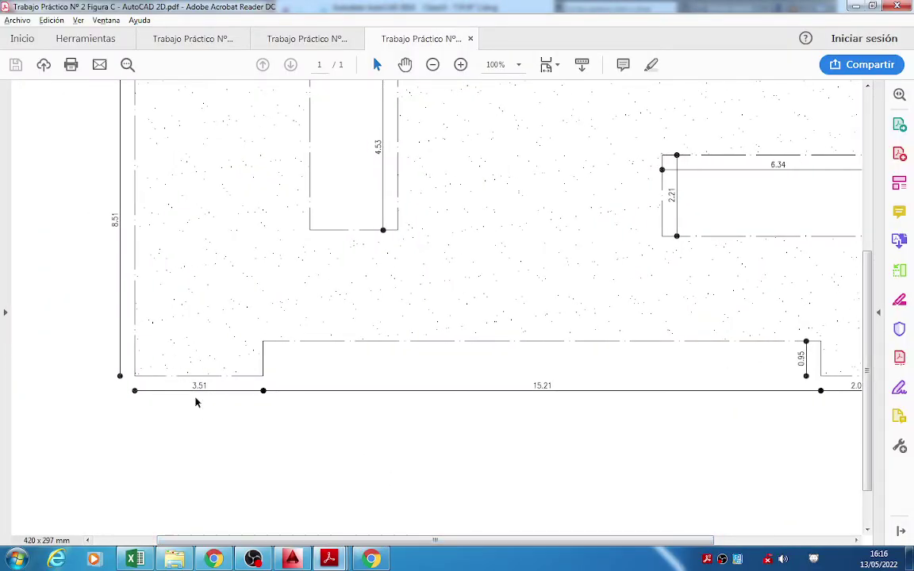
pyautogui.press('alt')
pyautogui.hotkey('alt', 'Tab')
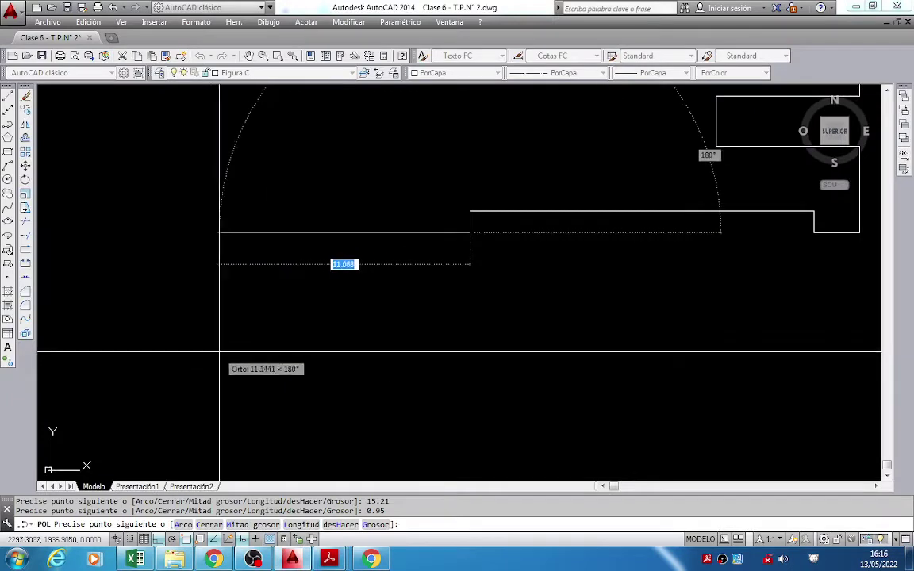
pyautogui.write('3.51')
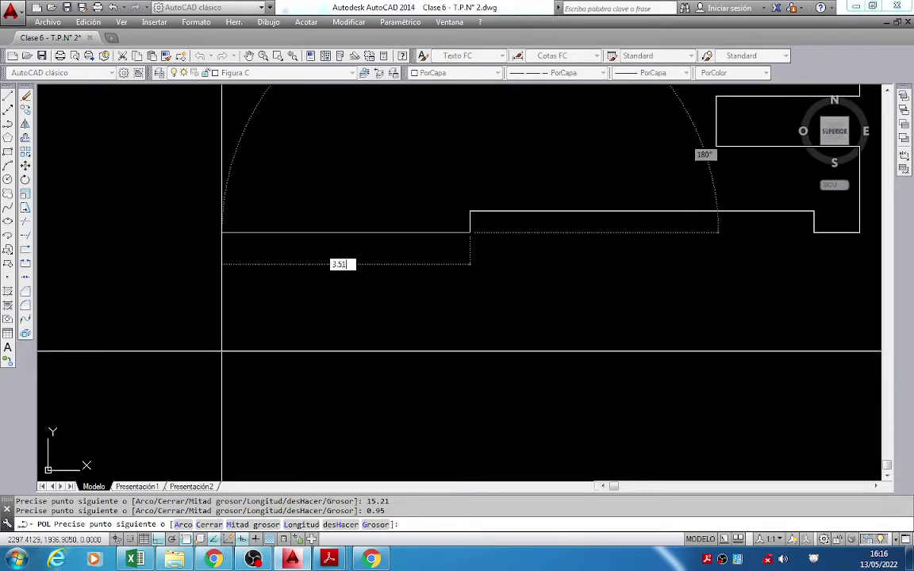
pyautogui.hotkey('alt', 'Tab')
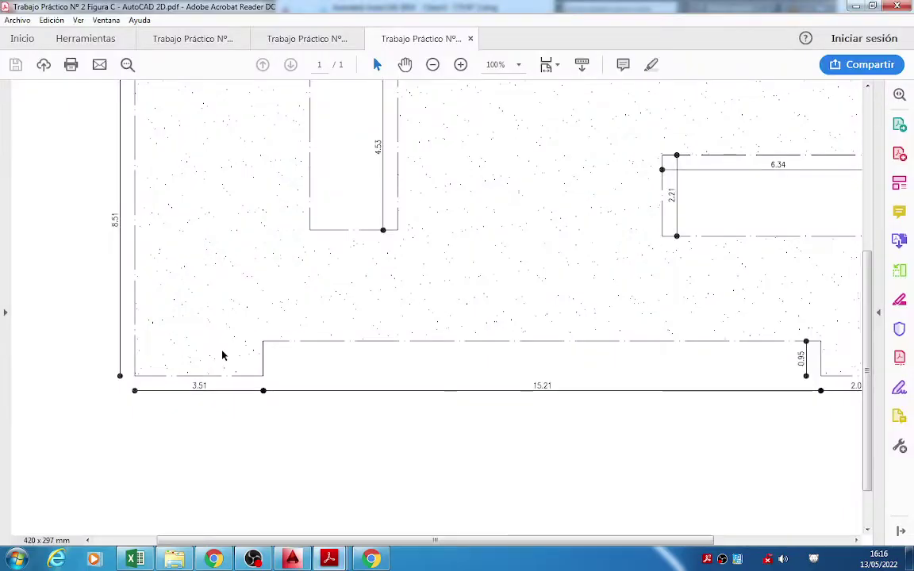
pyautogui.hotkey('alt', 'Tab')
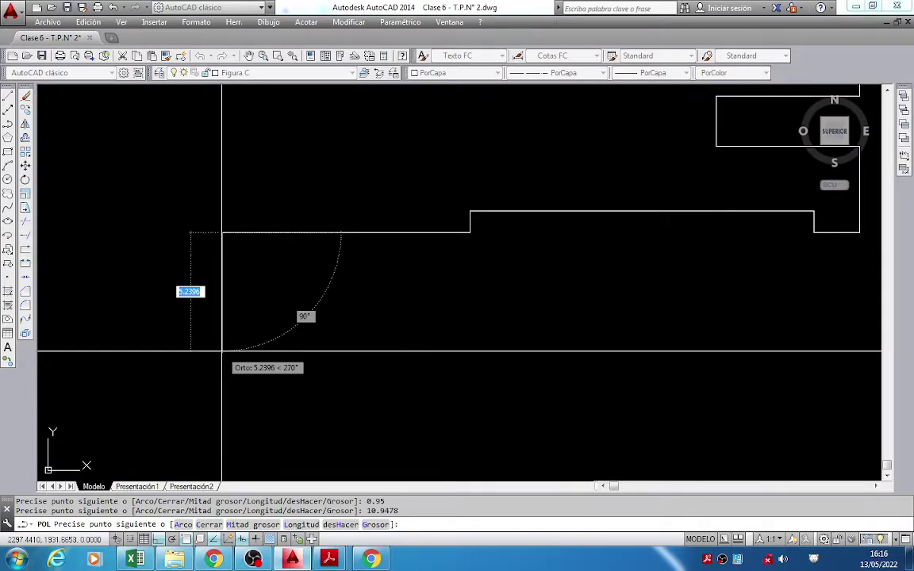
# Draw the 8.51 left side up to the top-left corner.
pyautogui.moveTo(221, 357); pyautogui.dragTo(331, 186, button='middle')
pyautogui.hotkey('alt', 'Tab')
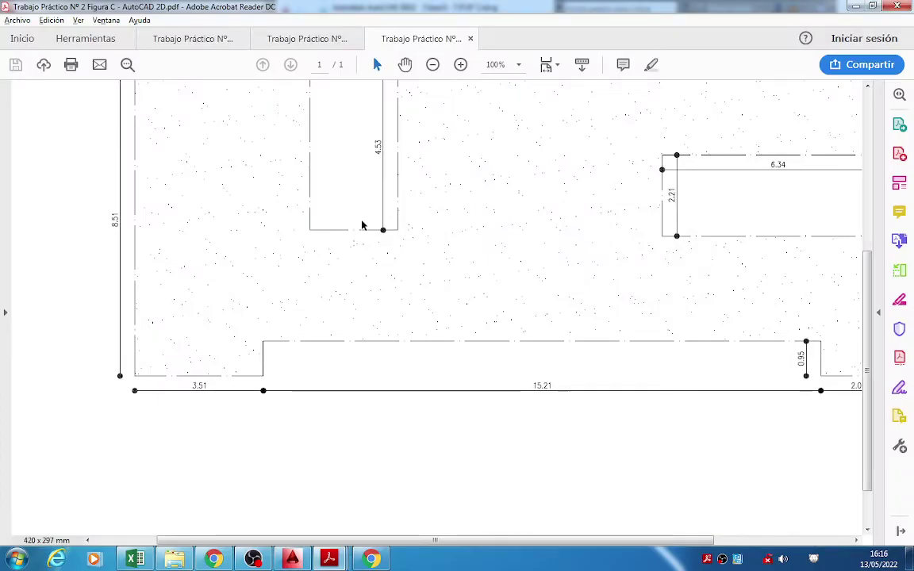
pyautogui.scroll(2, 362, 225)
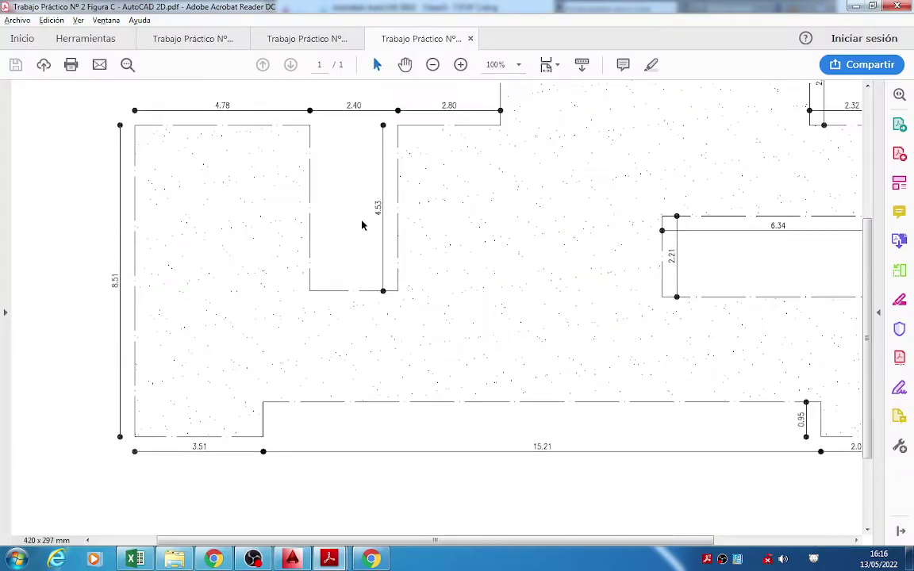
pyautogui.hotkey('alt', 'Tab')
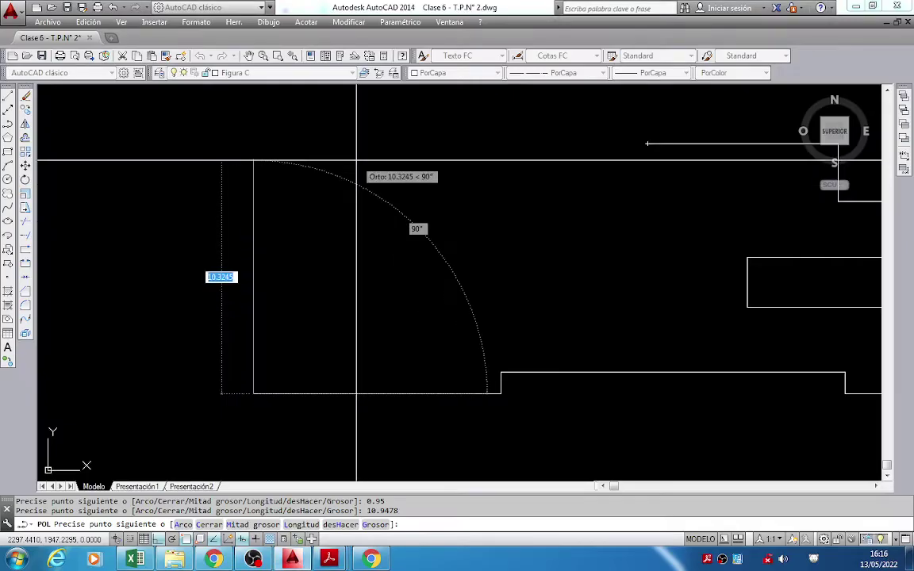
pyautogui.write('8.51')
pyautogui.press('Return')
pyautogui.moveTo(358, 157); pyautogui.dragTo(416, 261, button='middle')
pyautogui.hotkey('alt', 'Tab')
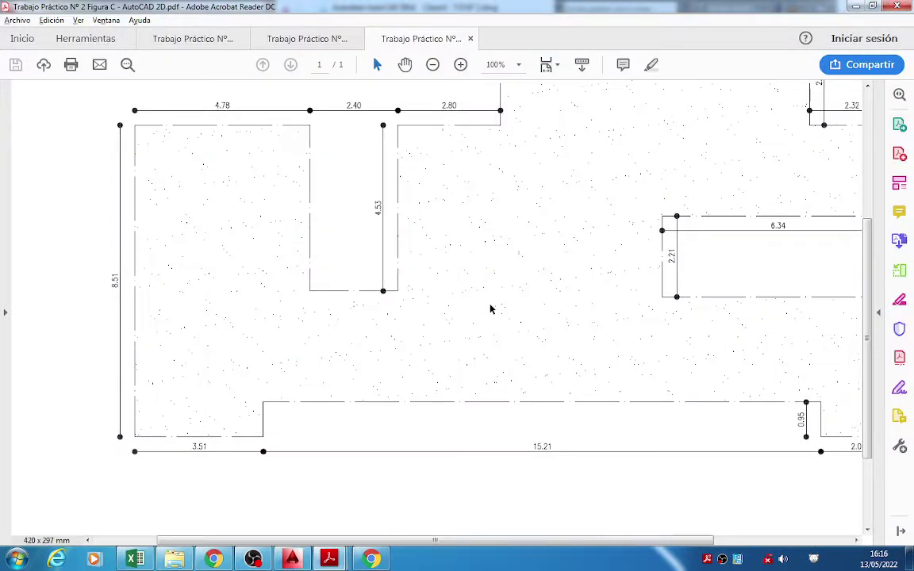
pyautogui.scroll(3, 490, 309)
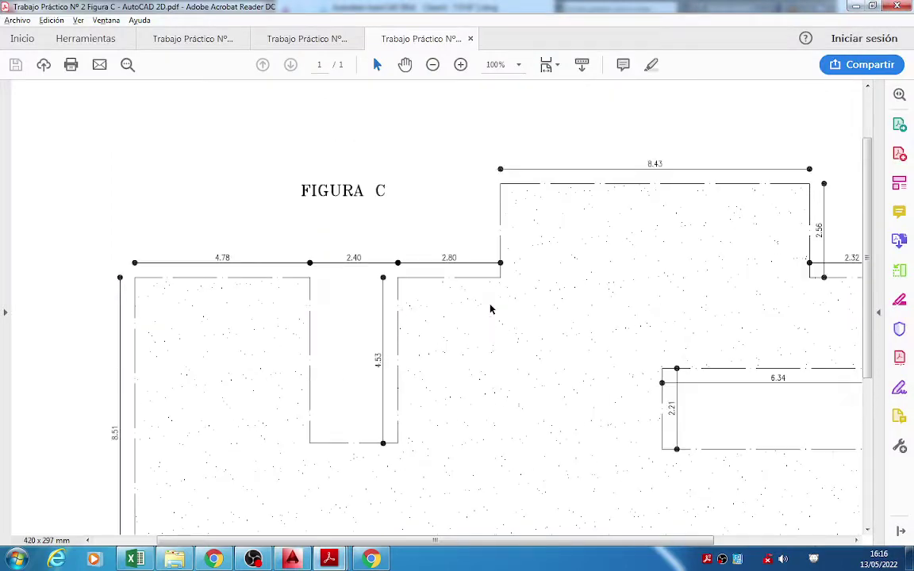
# Draw the 4.78 top edge and the 4.53 left side of the notch.
pyautogui.hotkey('alt', 'Tab')
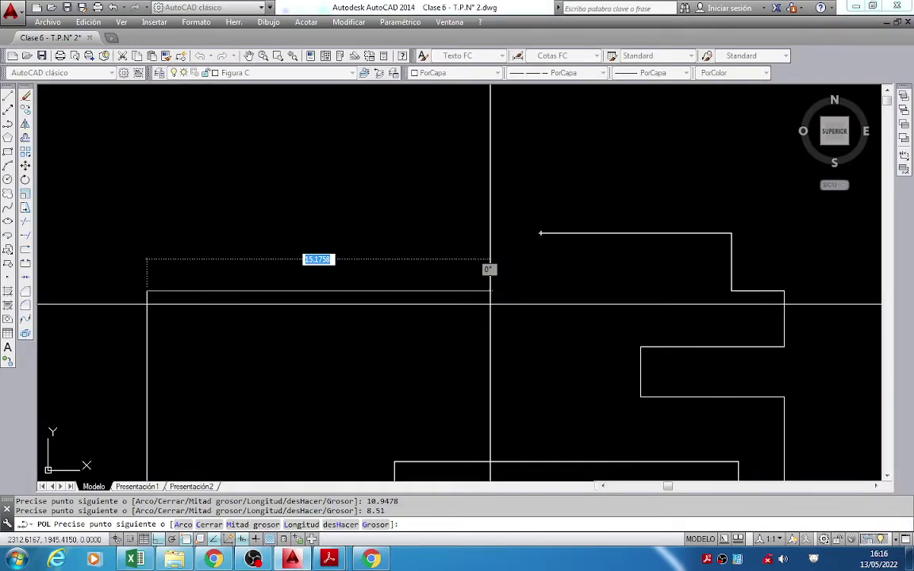
pyautogui.write('4.78')
pyautogui.press('Return')
pyautogui.hotkey('alt', 'Tab')
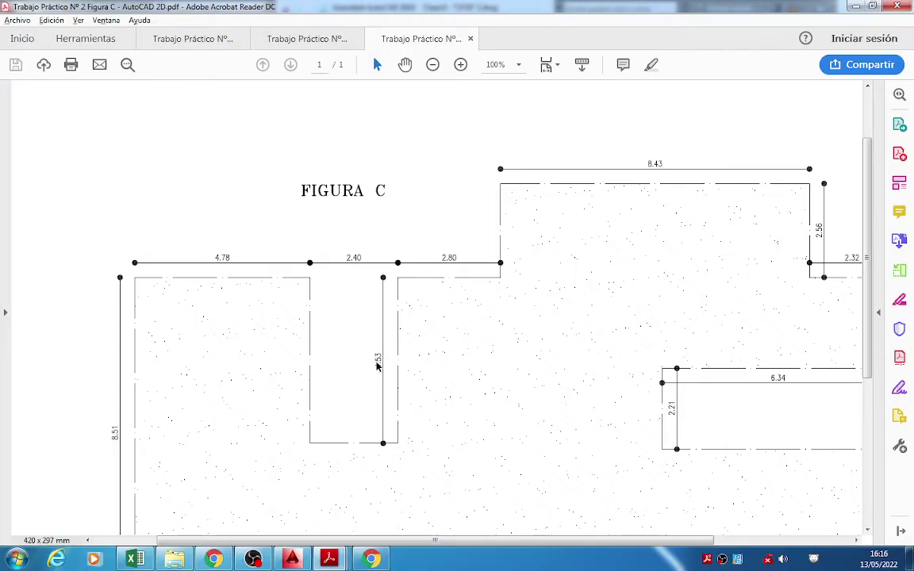
pyautogui.hotkey('alt', 'Tab')
pyautogui.write('4')
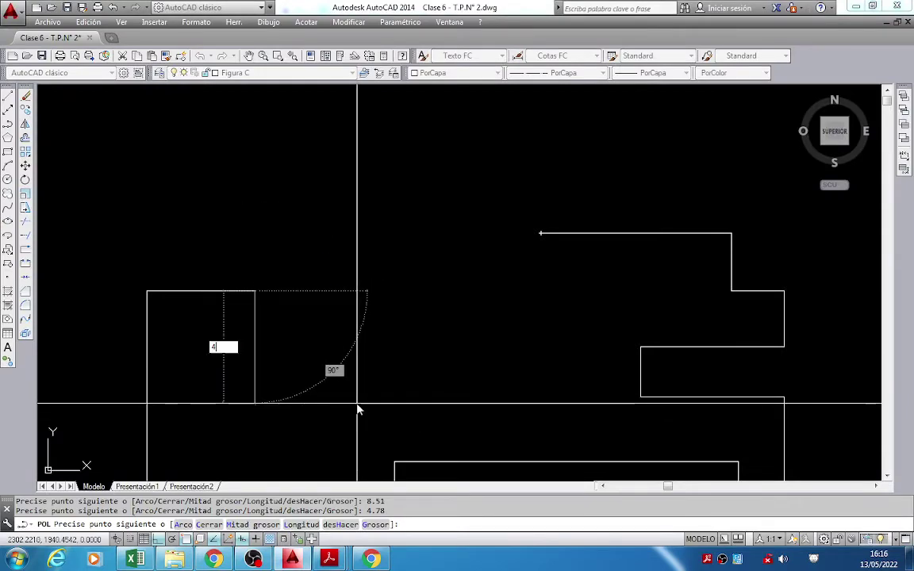
pyautogui.write('.53')
pyautogui.press('Return')
# Add the 2.40 notch bottom and the 4.53 notch right side.
pyautogui.moveTo(341, 369); pyautogui.dragTo(370, 253, button='middle')
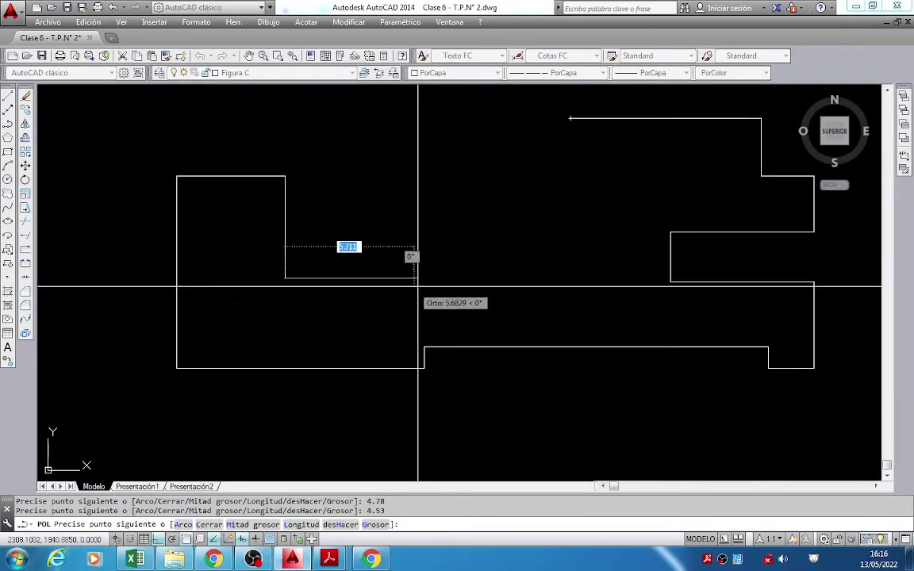
pyautogui.hotkey('alt', 'Tab')
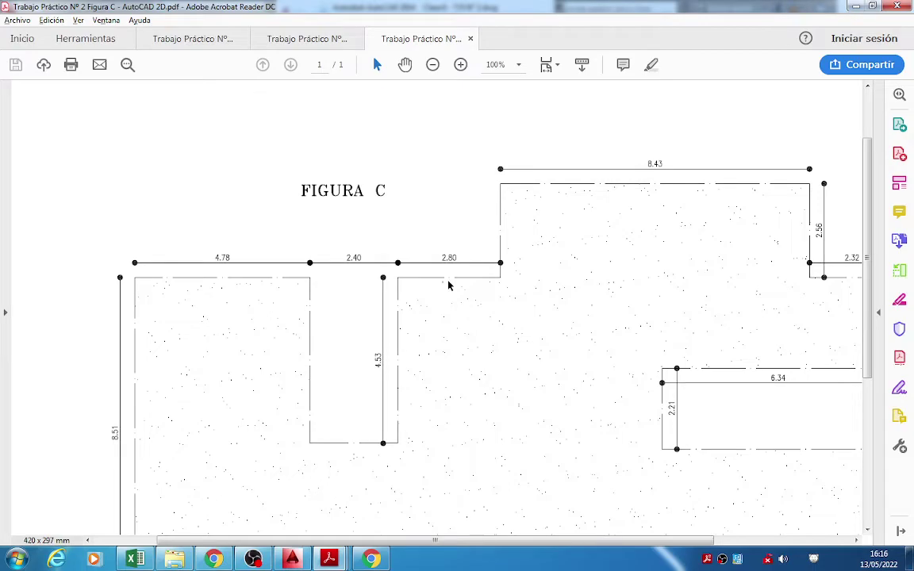
pyautogui.hotkey('alt', 'Tab')
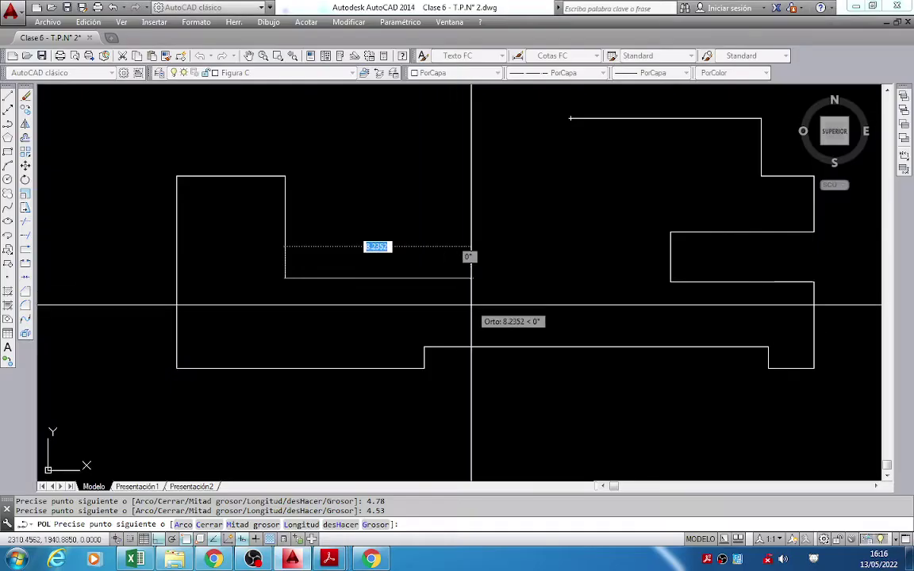
pyautogui.write('2.40')
pyautogui.press('Return')
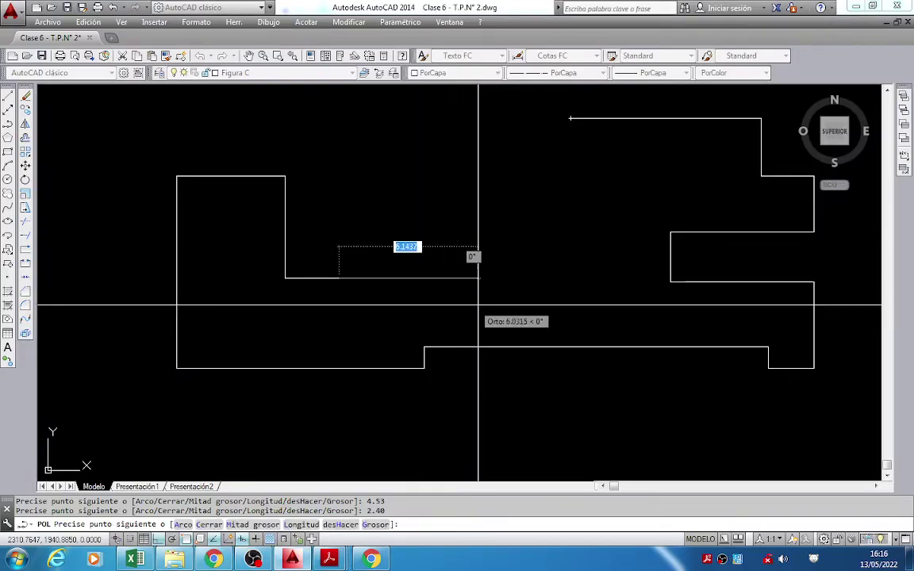
pyautogui.hotkey('alt', 'Tab')
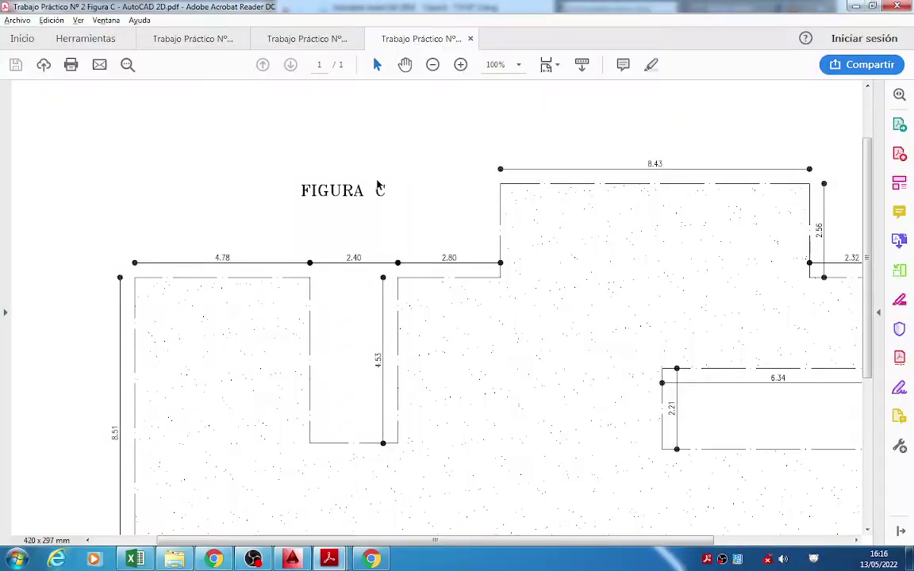
pyautogui.hotkey('alt', 'Tab')
pyautogui.write('4.5')
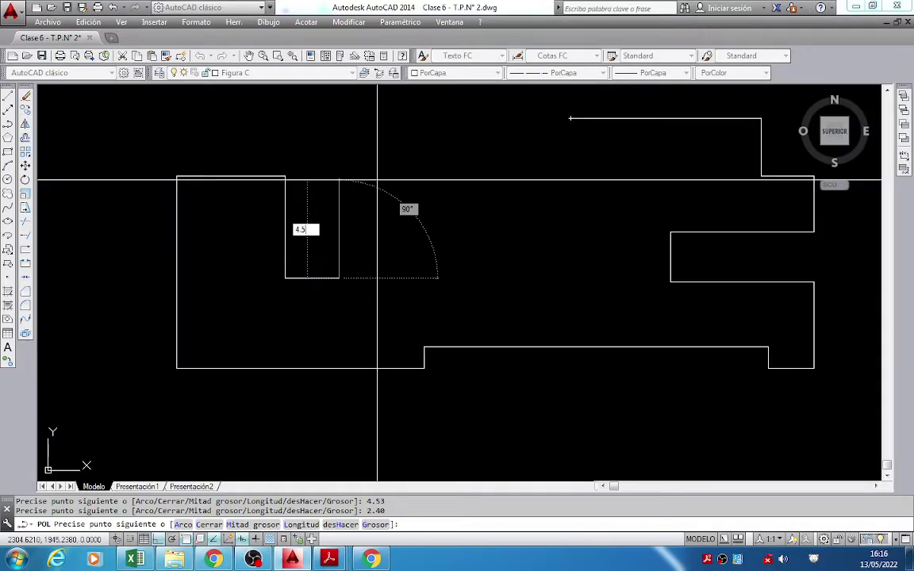
pyautogui.write('3')
pyautogui.press('Return')
# Draw the 2.80 top edge after the notch.
pyautogui.hotkey('alt', 'Tab')
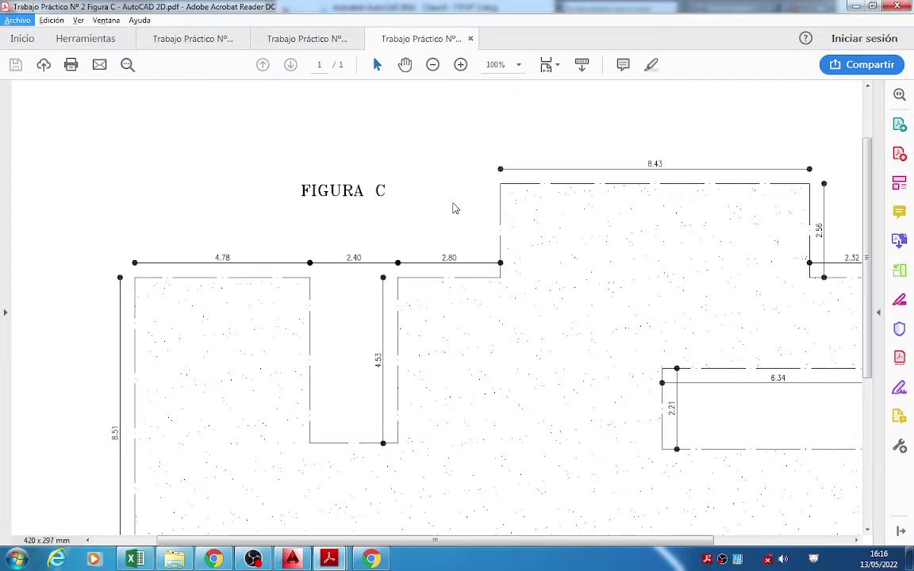
pyautogui.hotkey('alt', 'Tab')
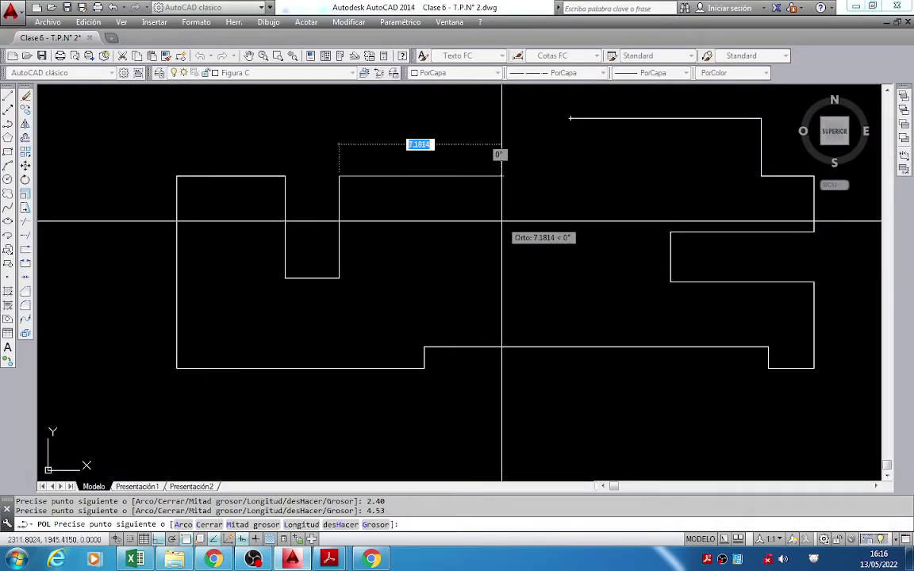
pyautogui.write('2.80')
pyautogui.press('Return')
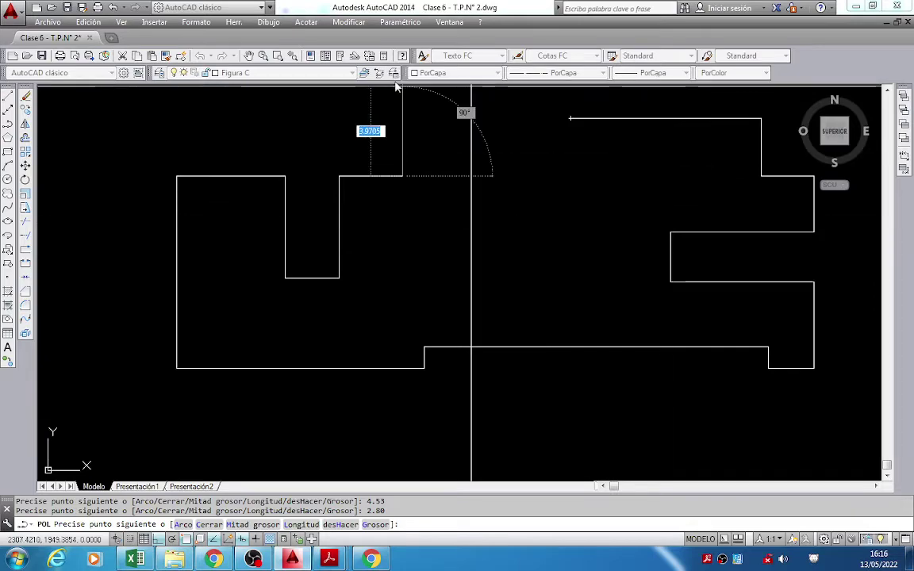
pyautogui.moveTo(500, 161); pyautogui.dragTo(507, 343, button='middle')
pyautogui.hotkey('alt', 'Tab')
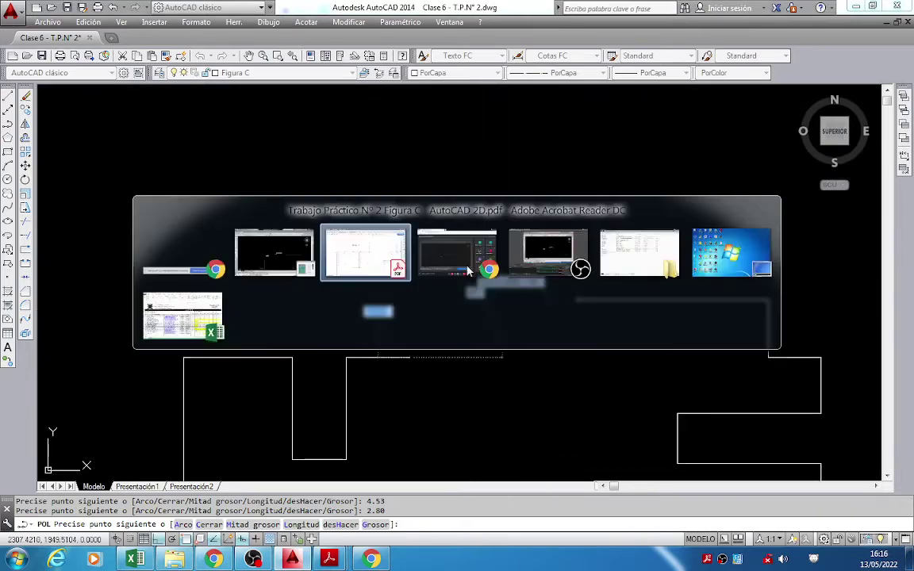
pyautogui.hotkey('alt', 'Tab')
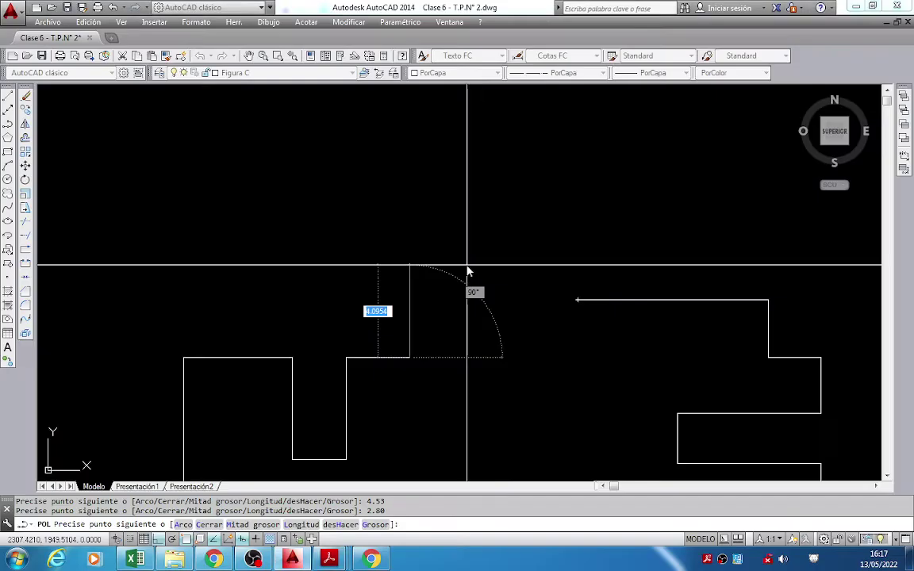
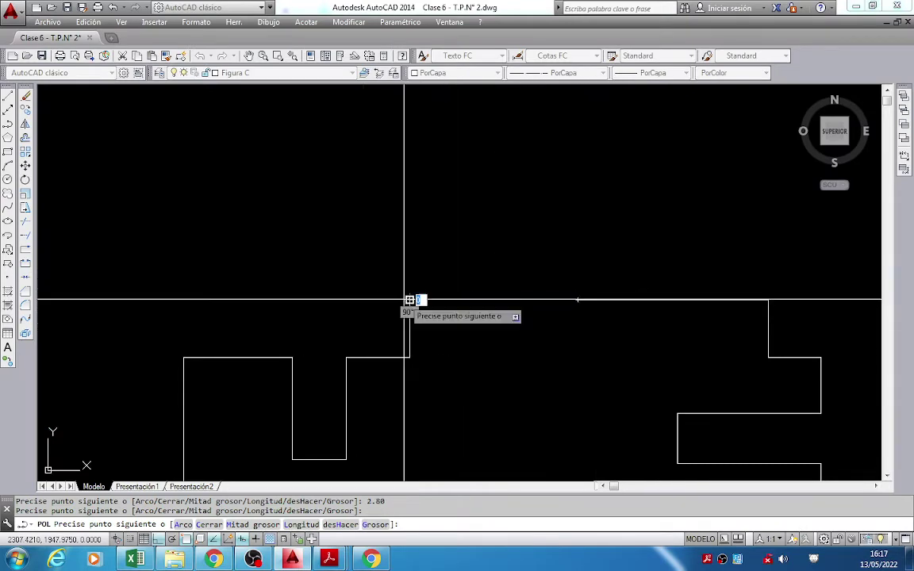
# Cancel the polyline and measure the step width between corners with DIST (15.8678).
pyautogui.press('Escape')
pyautogui.moveTo(587, 322); pyautogui.dragTo(485, 298, button='middle')
pyautogui.write('dist')
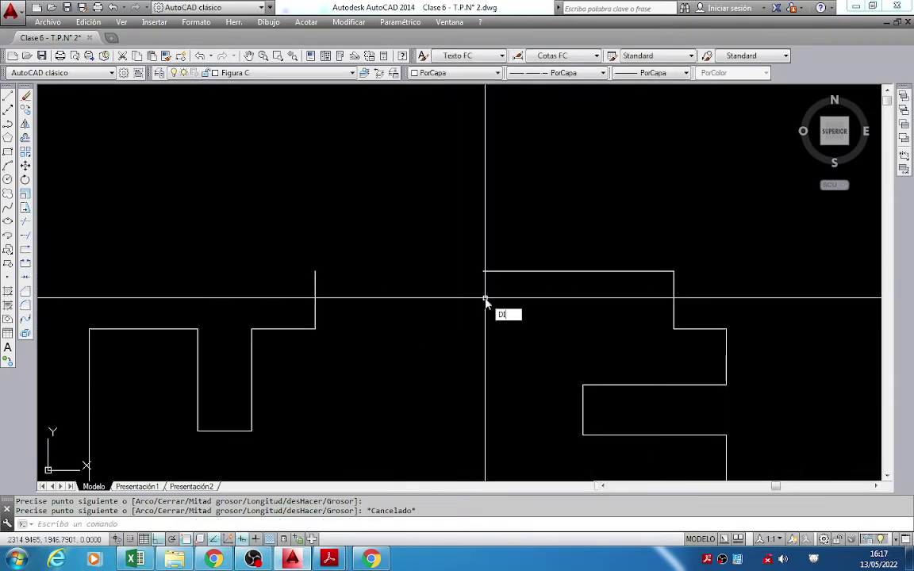
pyautogui.press('Return')
pyautogui.click(315, 271)
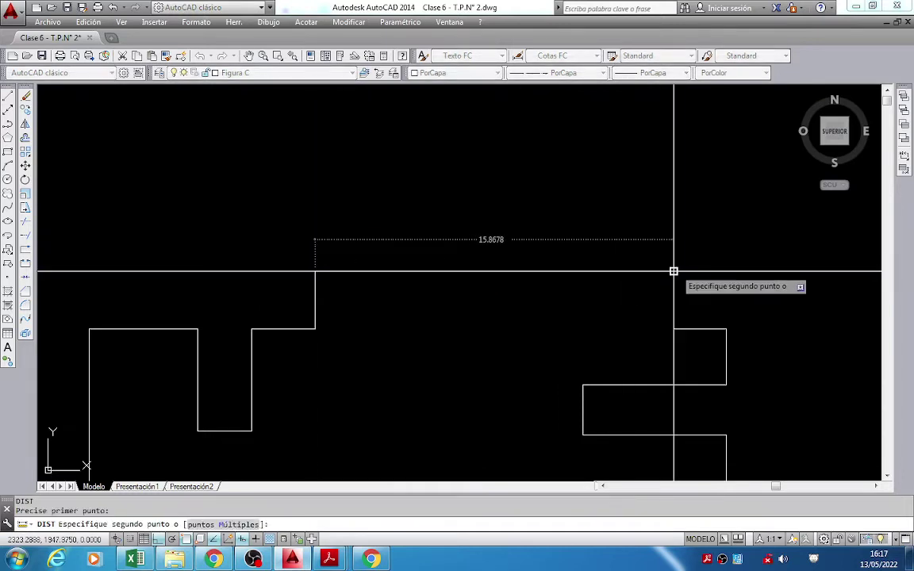
pyautogui.click(674, 272)
# Erase the unfinished outline polyline.
pyautogui.scroll(-4, 590, 284)
pyautogui.moveTo(629, 330); pyautogui.dragTo(571, 260)
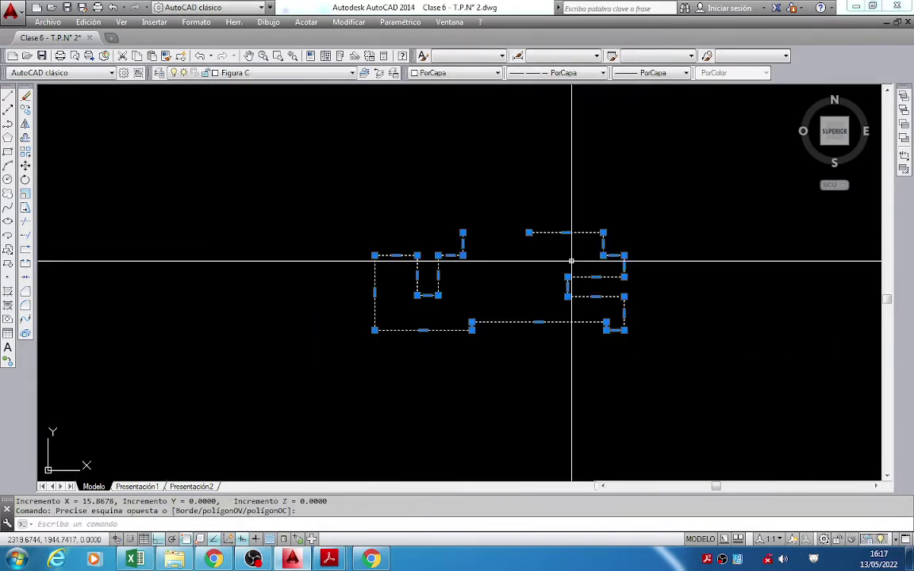
pyautogui.press('Delete')
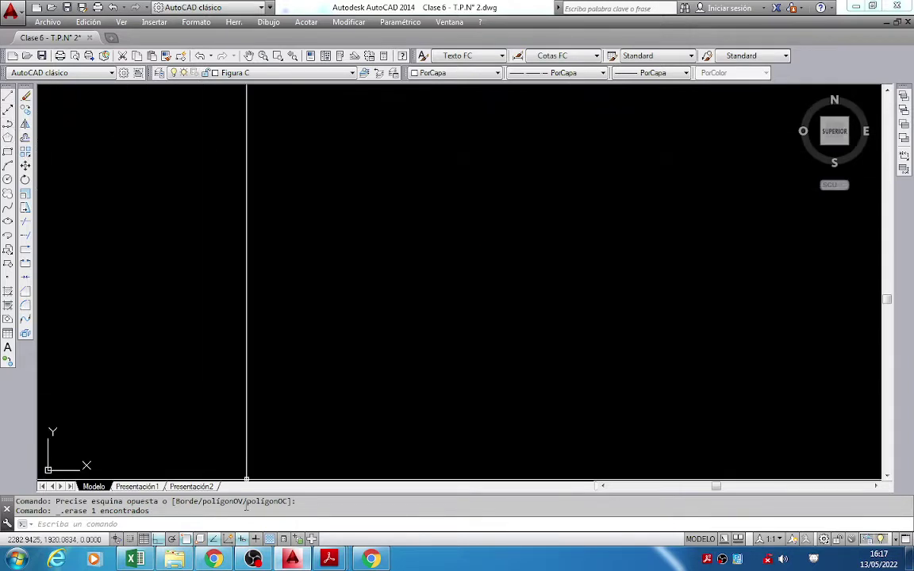
pyautogui.click(7, 125)
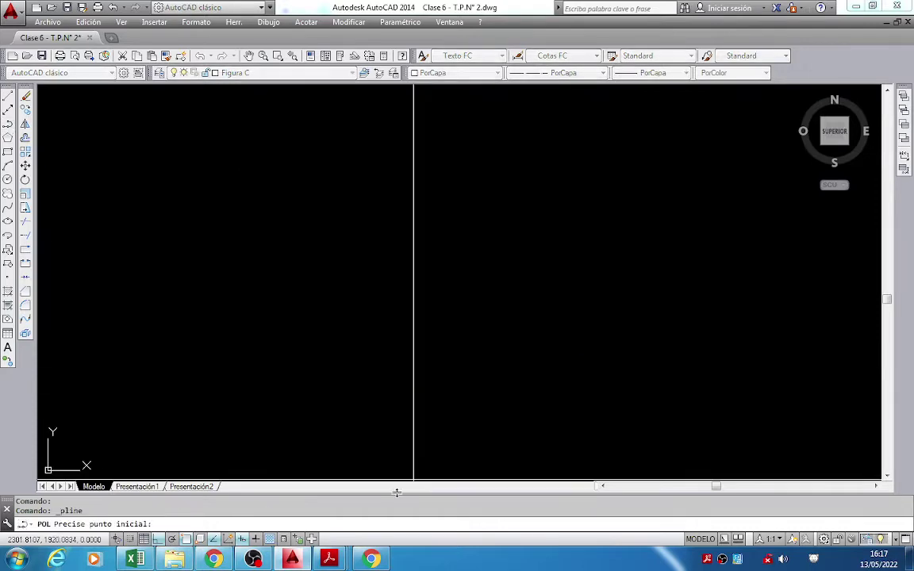
pyautogui.moveTo(330, 560)
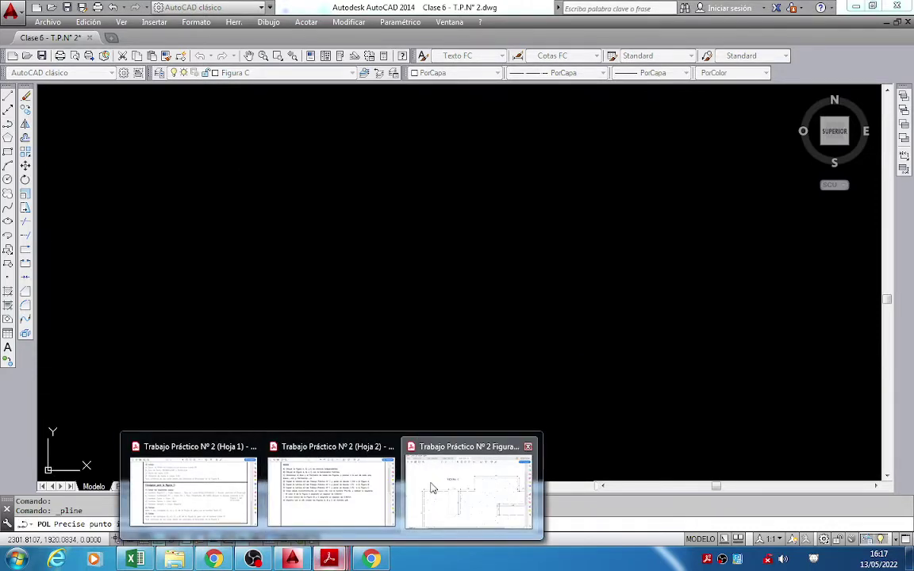
pyautogui.click(468, 488)
pyautogui.moveTo(435, 540); pyautogui.dragTo(502, 540)
pyautogui.click(292, 559)
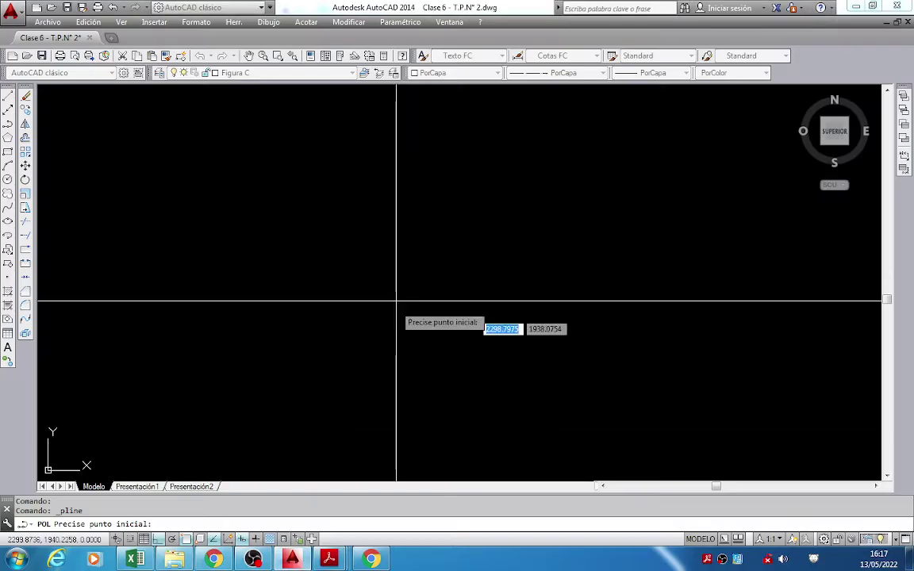
pyautogui.press('Escape')
pyautogui.press('Escape')
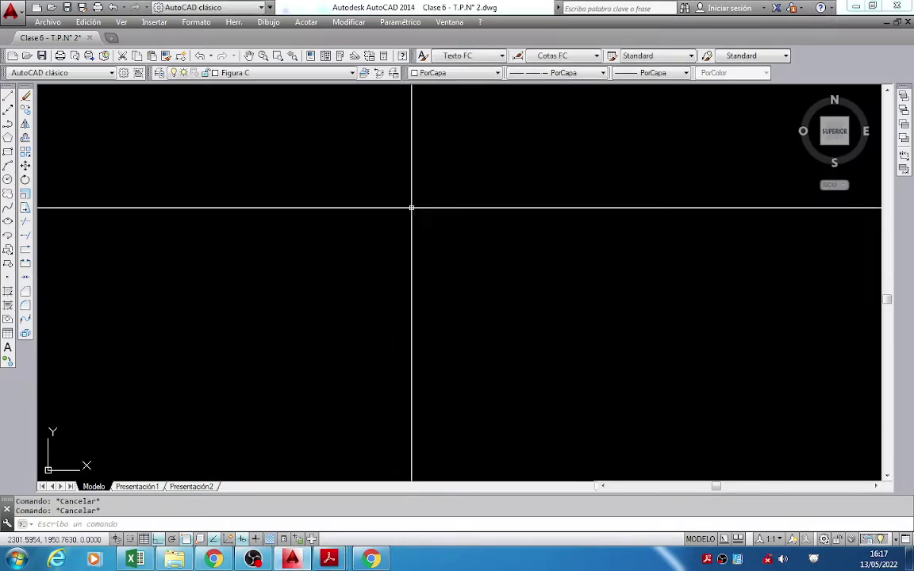
pyautogui.write('l')
pyautogui.press('Return')
pyautogui.press('Escape')
pyautogui.click(7, 123)
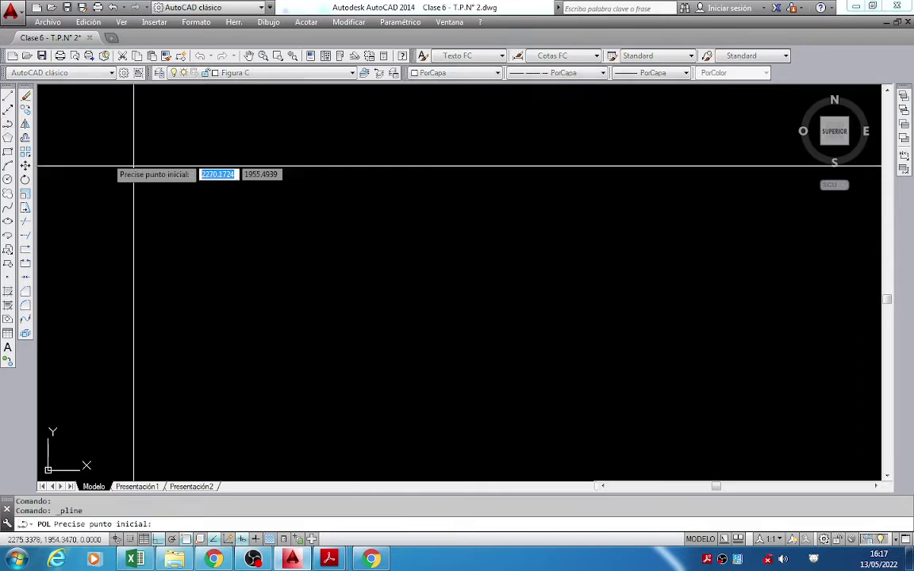
pyautogui.click(368, 218)
pyautogui.write('8.5')
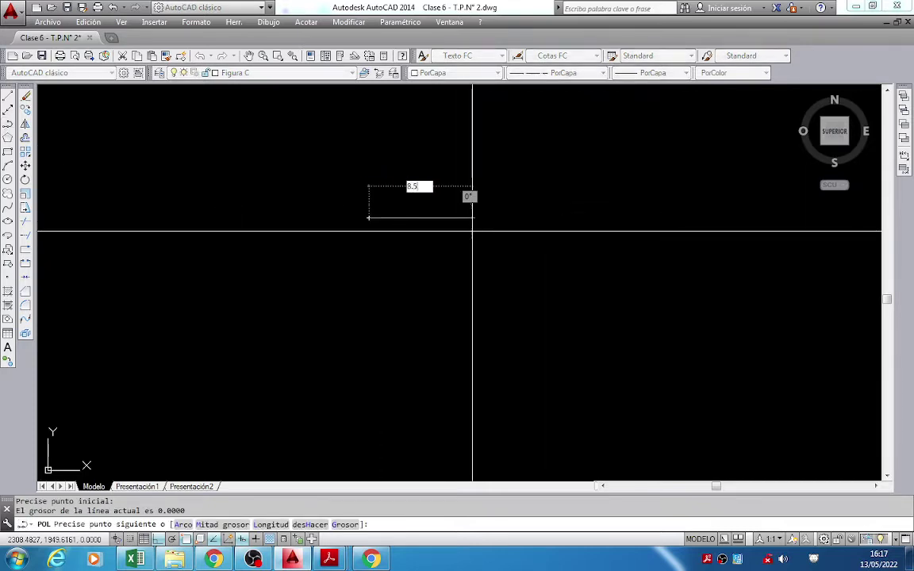
pyautogui.write('3')
pyautogui.press('Return')
pyautogui.press('Escape')
pyautogui.scroll(5, 402, 228)
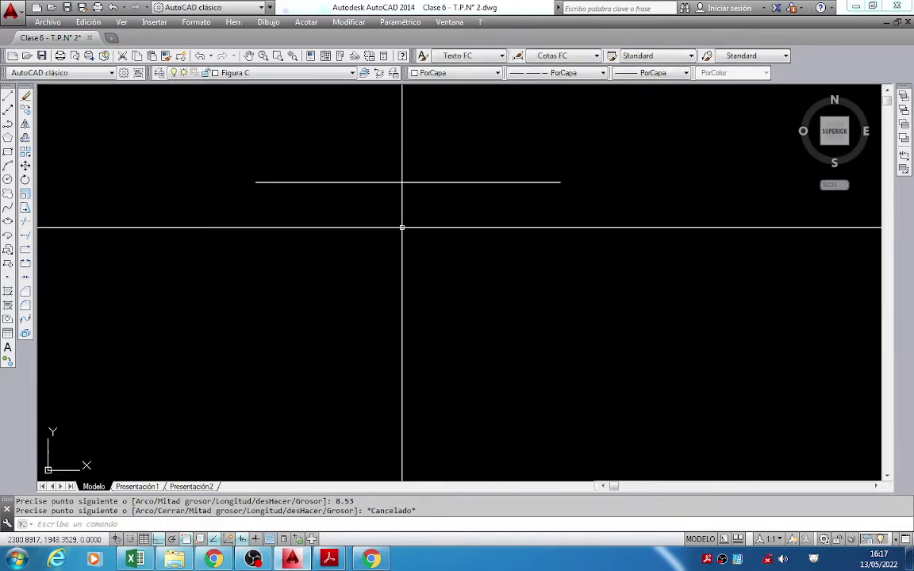
pyautogui.write('di')
pyautogui.press('Return')
pyautogui.click(255, 182)
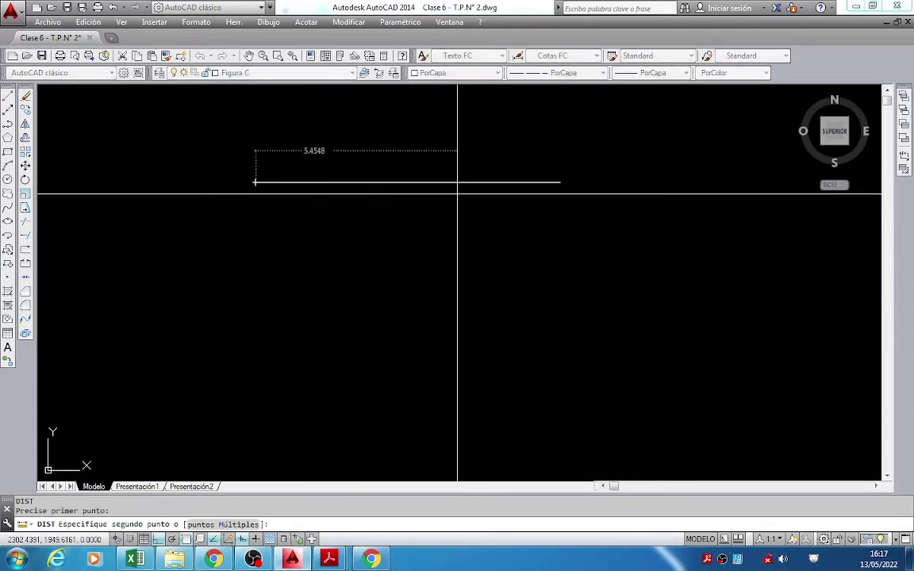
pyautogui.click(559, 182)
pyautogui.press('Escape')
pyautogui.click(490, 228)
pyautogui.click(455, 168)
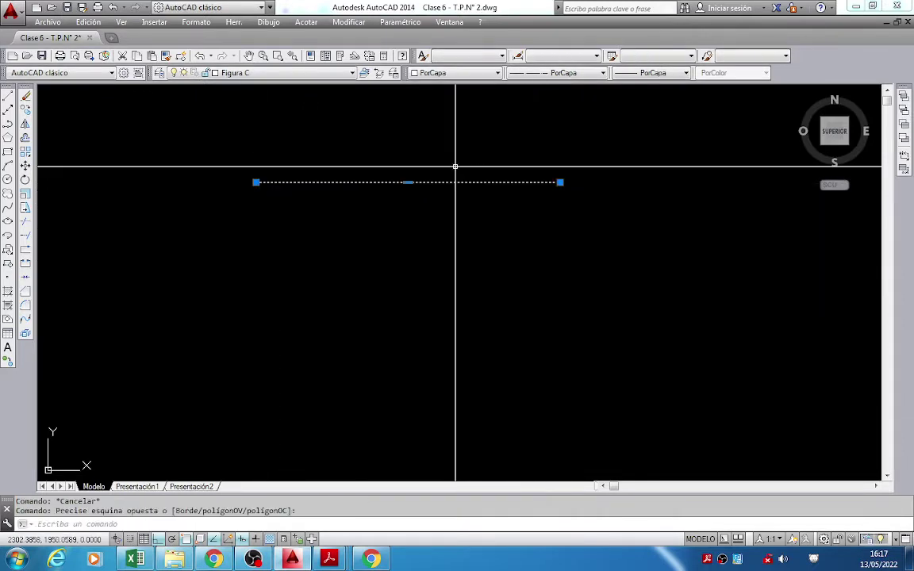
pyautogui.press('Delete')
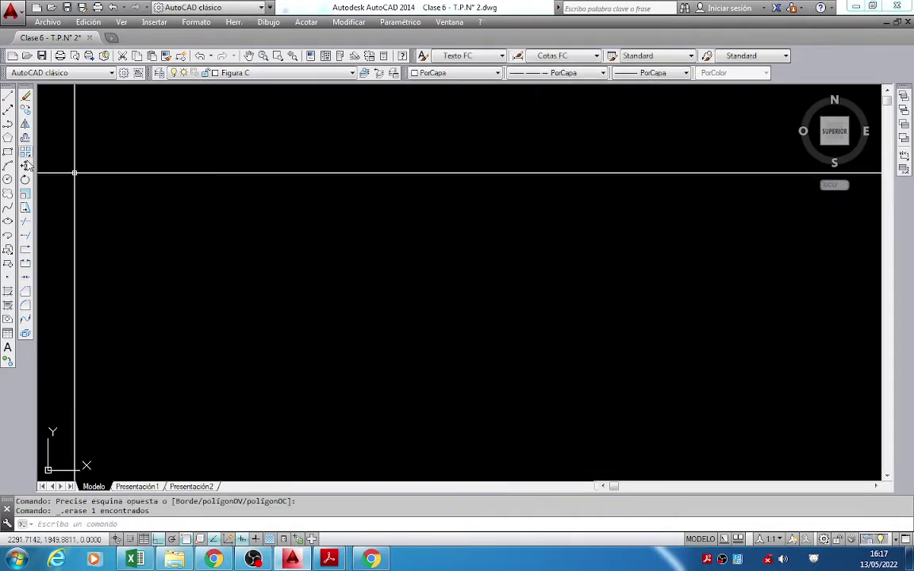
# Start the outline polyline with segments 8.53, 2.56, 2.32 and 2.48.
pyautogui.click(8, 123)
pyautogui.click(382, 212)
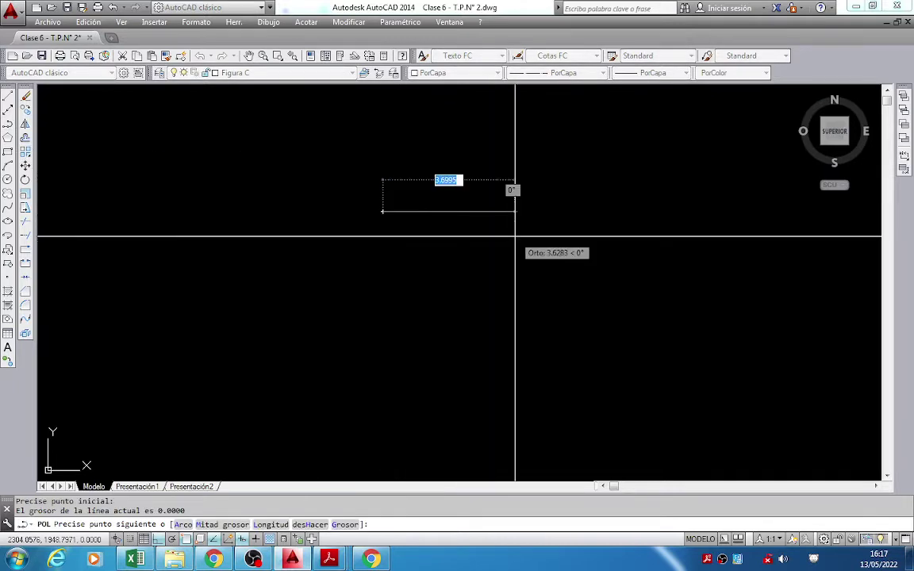
pyautogui.write('8.53')
pyautogui.press('Return')
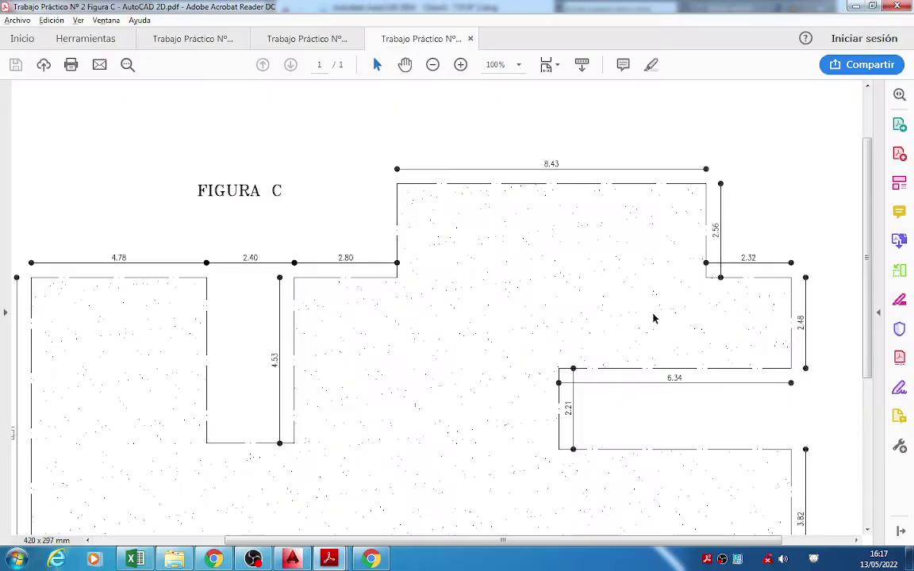
pyautogui.scroll(1, 748, 250)
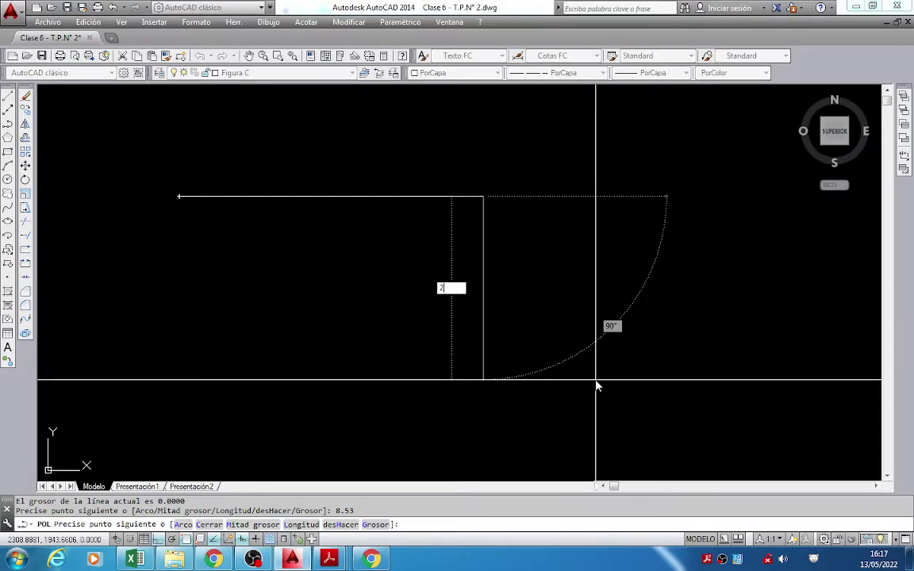
pyautogui.write('6')
pyautogui.press('Return')
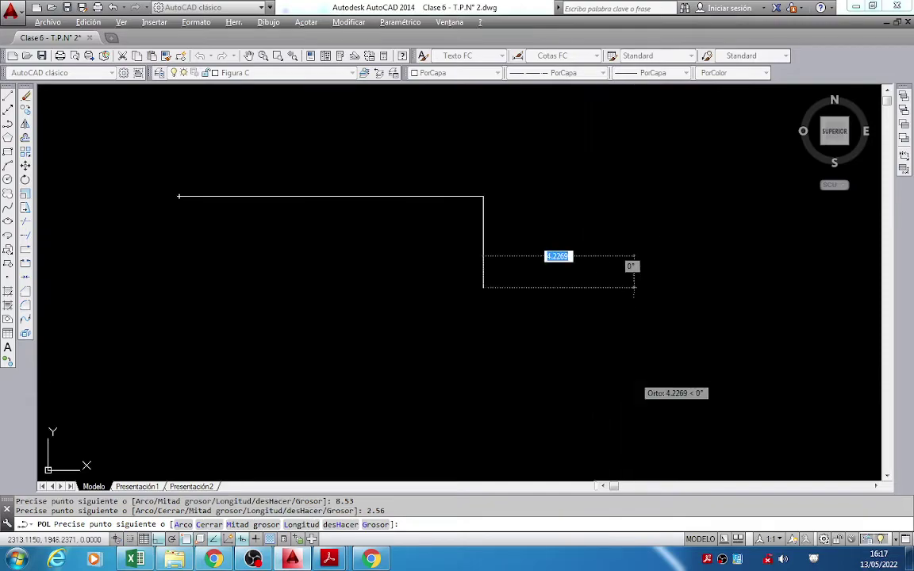
pyautogui.hotkey('alt', 'Tab')
pyautogui.hotkey('alt', 'Tab')
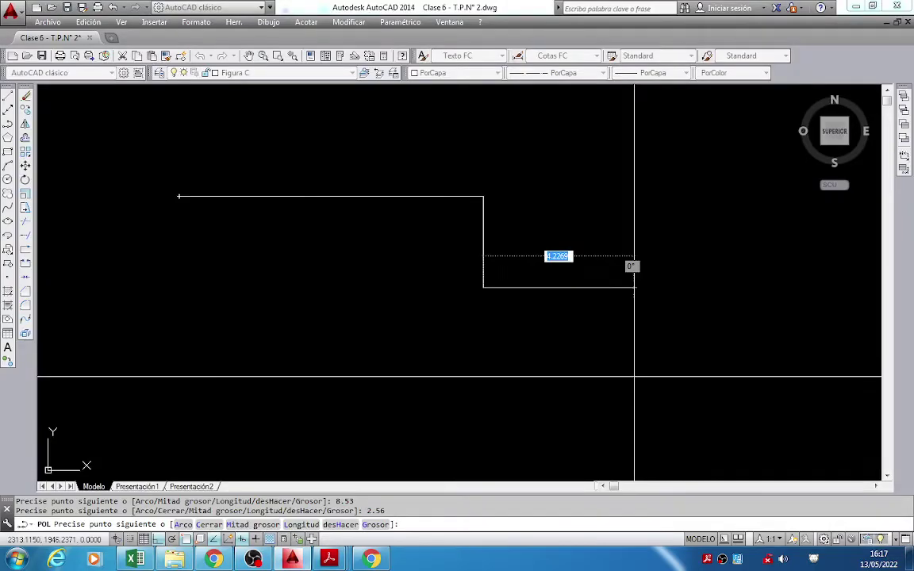
pyautogui.write('2.32')
pyautogui.press('Return')
pyautogui.scroll(2, 587, 369)
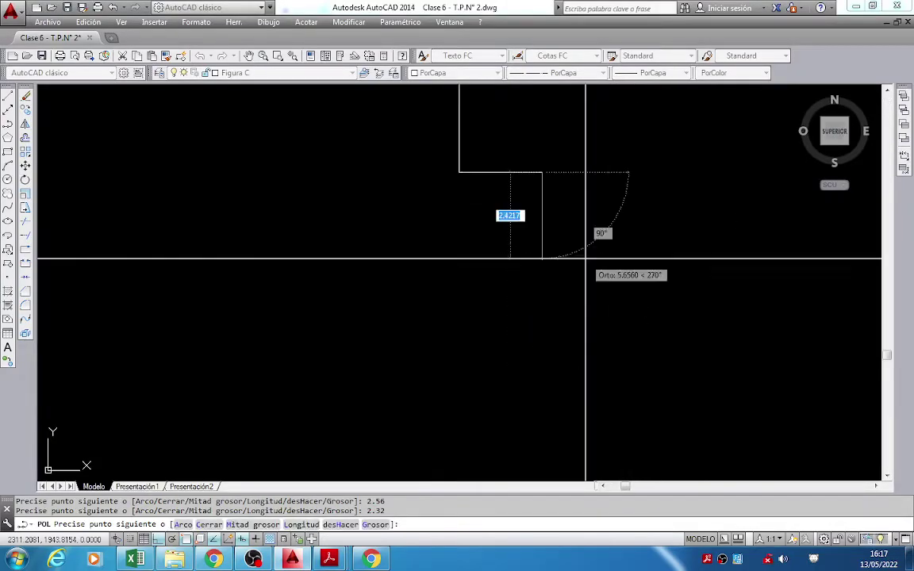
pyautogui.hotkey('alt', 'Tab')
pyautogui.hotkey('alt', 'Tab')
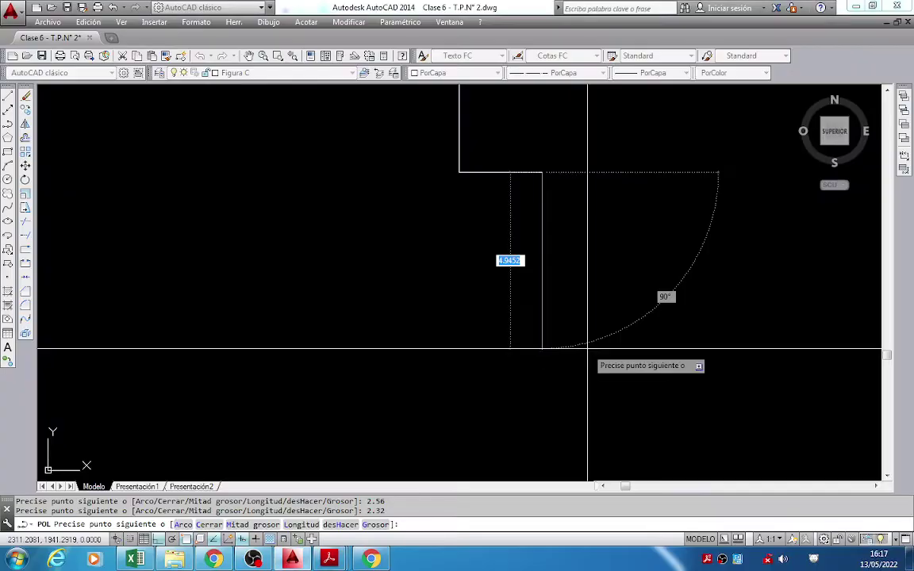
pyautogui.write('2.48')
pyautogui.press('Return')
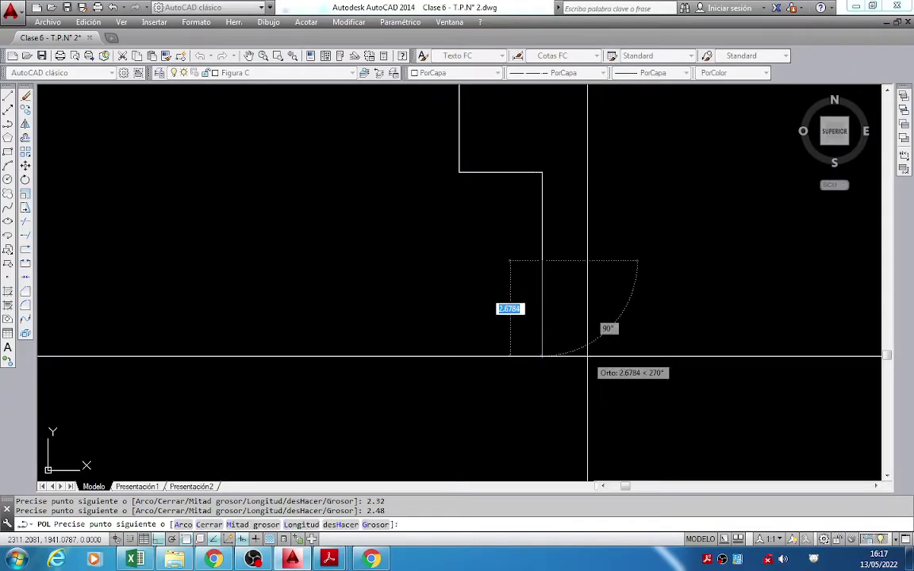
# Continue the outline with segments 6.34, 2.21 and 6.34, checking the plan PDF.
pyautogui.hotkey('alt', 'Tab')
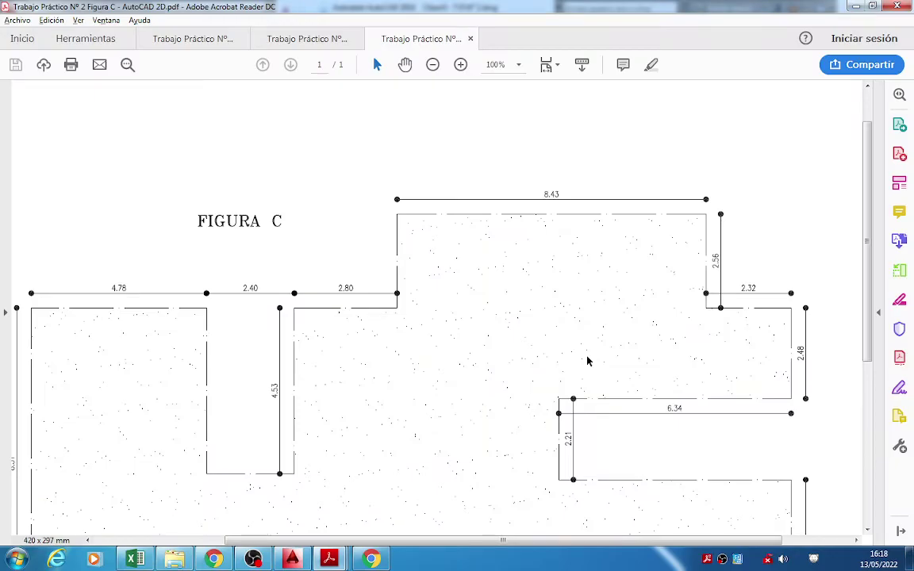
pyautogui.hotkey('alt', 'Tab')
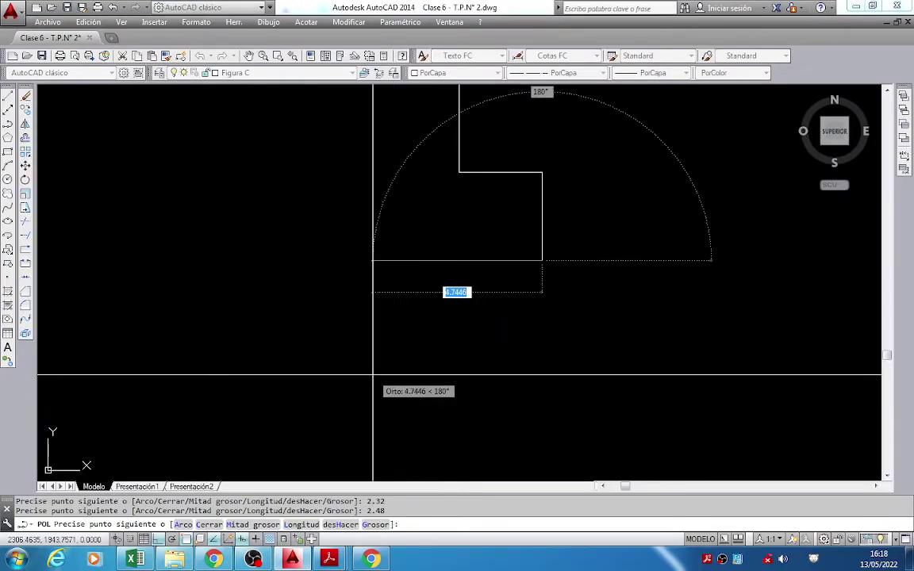
pyautogui.write('6.34')
pyautogui.press('Return')
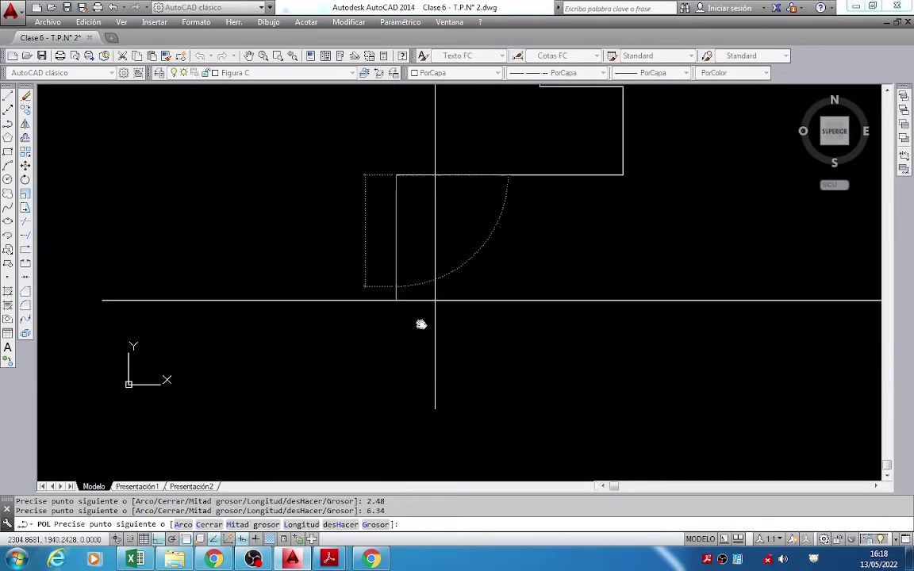
pyautogui.scroll(2, 418, 316)
pyautogui.hotkey('alt', 'Tab')
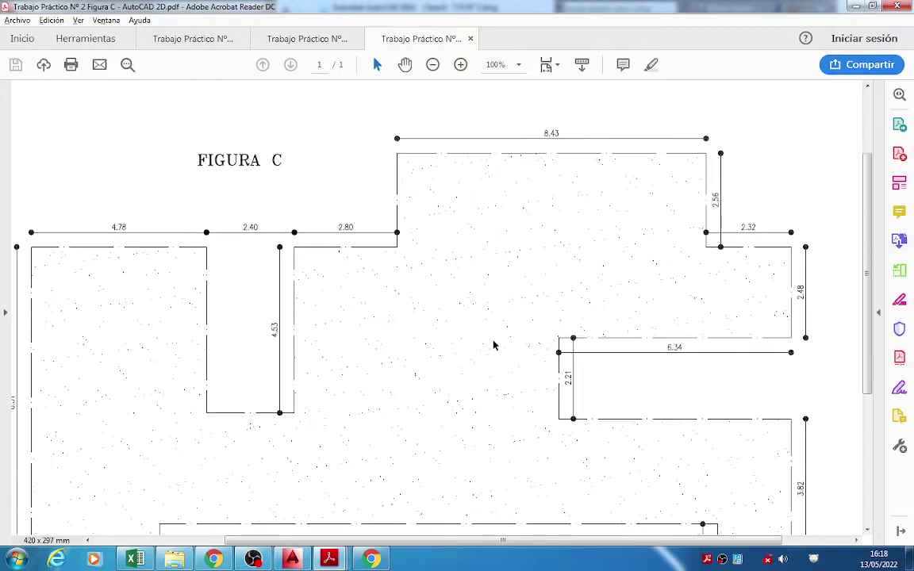
pyautogui.hotkey('alt', 'Tab')
pyautogui.write('2.21')
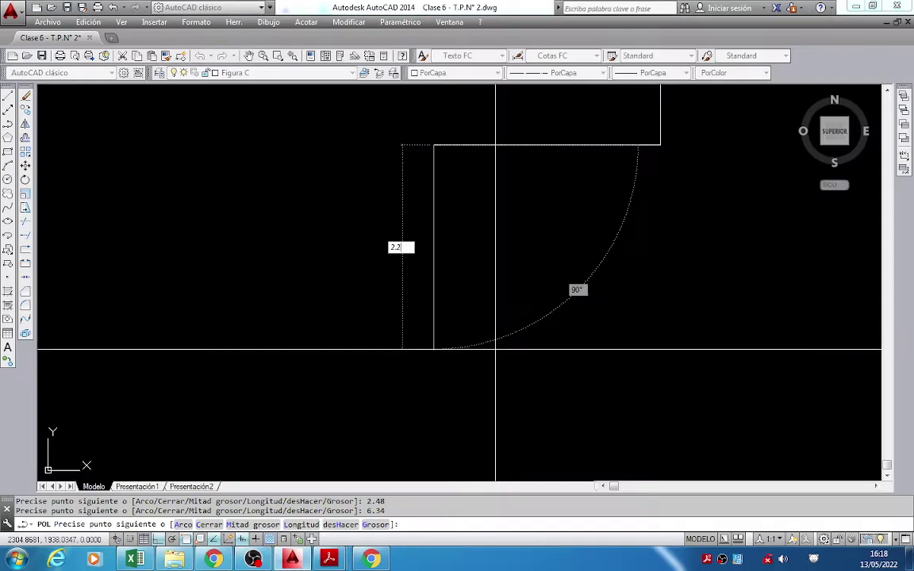
pyautogui.press('Return')
pyautogui.hotkey('alt', 'Tab')
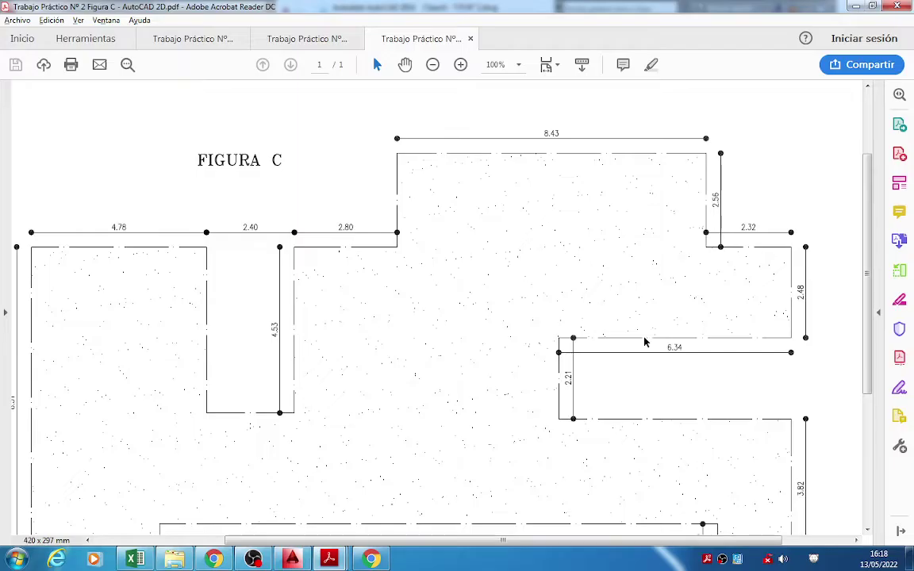
pyautogui.hotkey('alt', 'Tab')
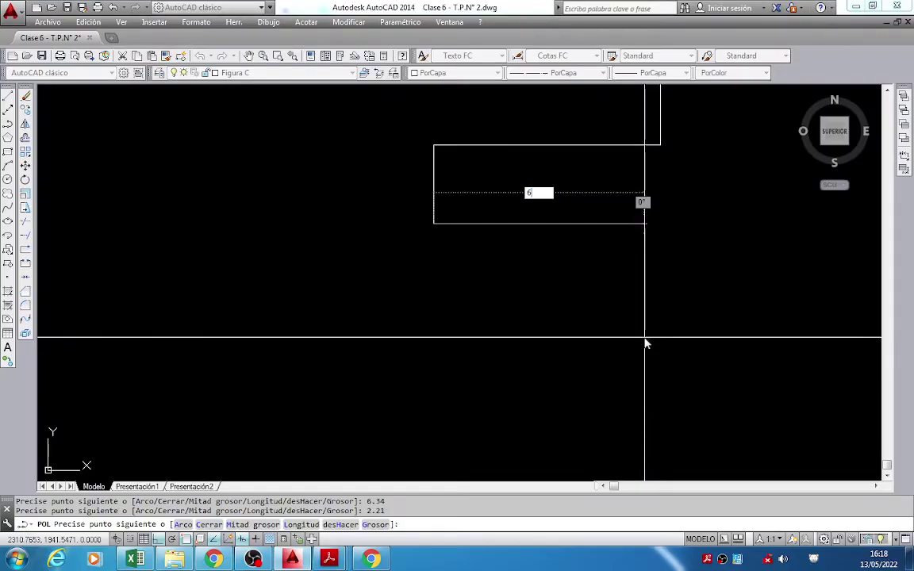
pyautogui.write('6.34')
pyautogui.press('Return')
pyautogui.write('a')
pyautogui.press('Return')
# Add the 3.82, 2.01, 0.95 and 15.21 segments from the plan.
pyautogui.hotkey('alt', 'Tab')
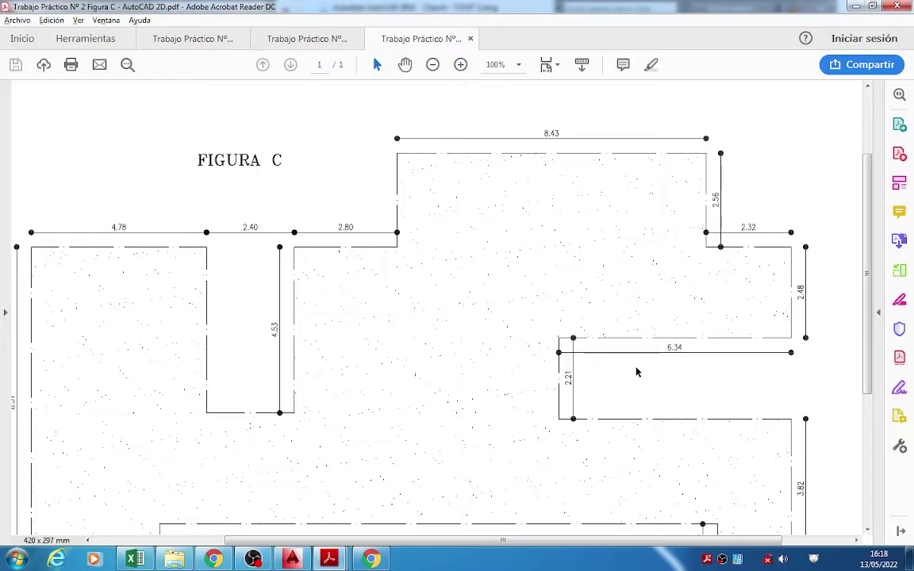
pyautogui.scroll(-3, 637, 371)
pyautogui.hotkey('alt', 'Tab')
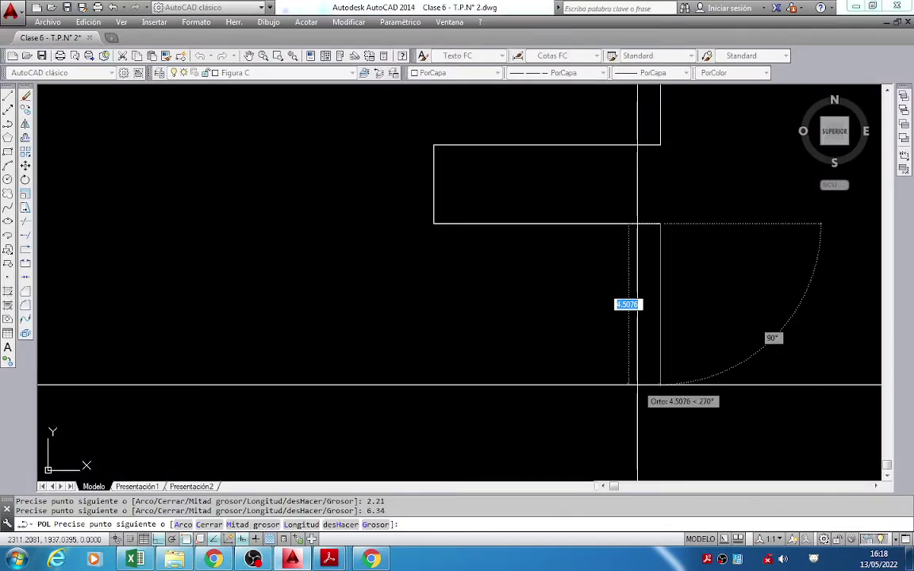
pyautogui.write('3.82')
pyautogui.press('Return')
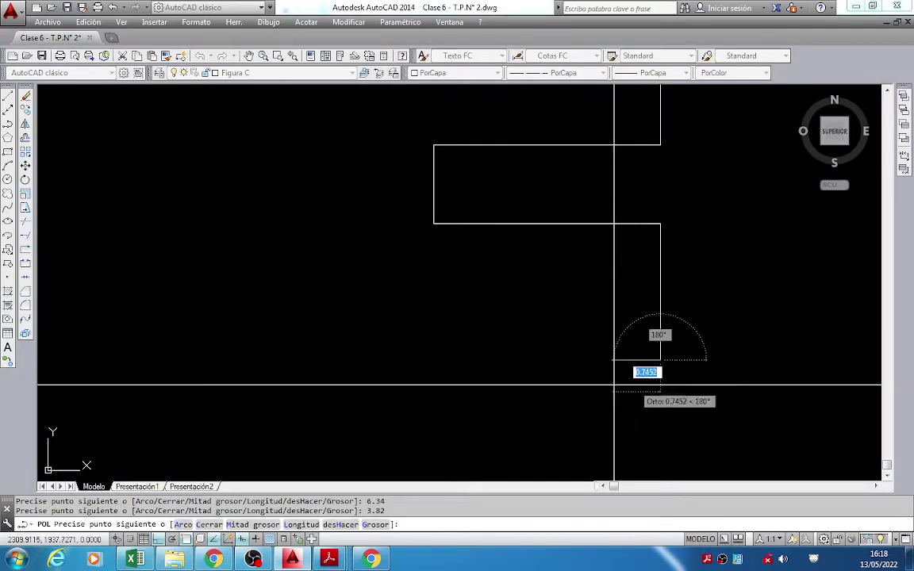
pyautogui.hotkey('alt', 'Tab')
pyautogui.hotkey('alt', 'Tab')
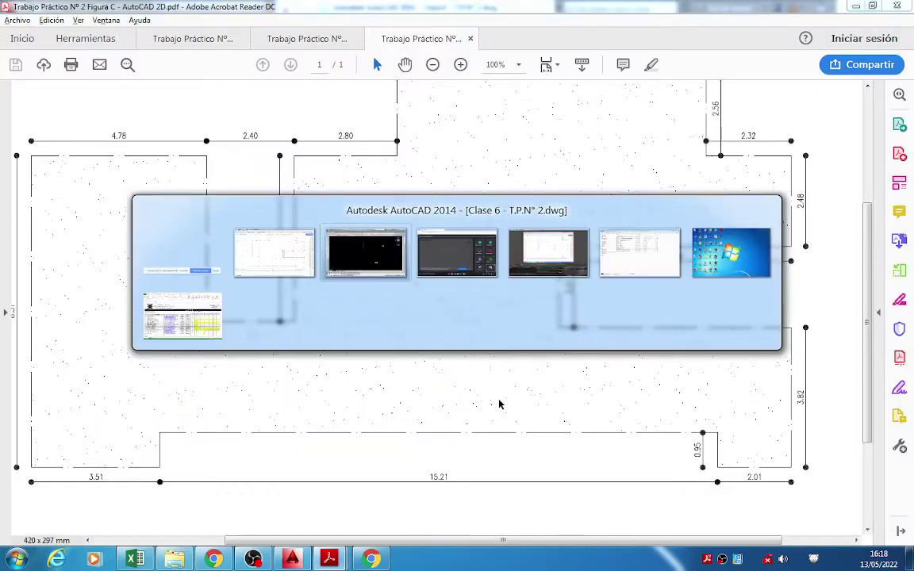
pyautogui.write('2.01')
pyautogui.press('Return')
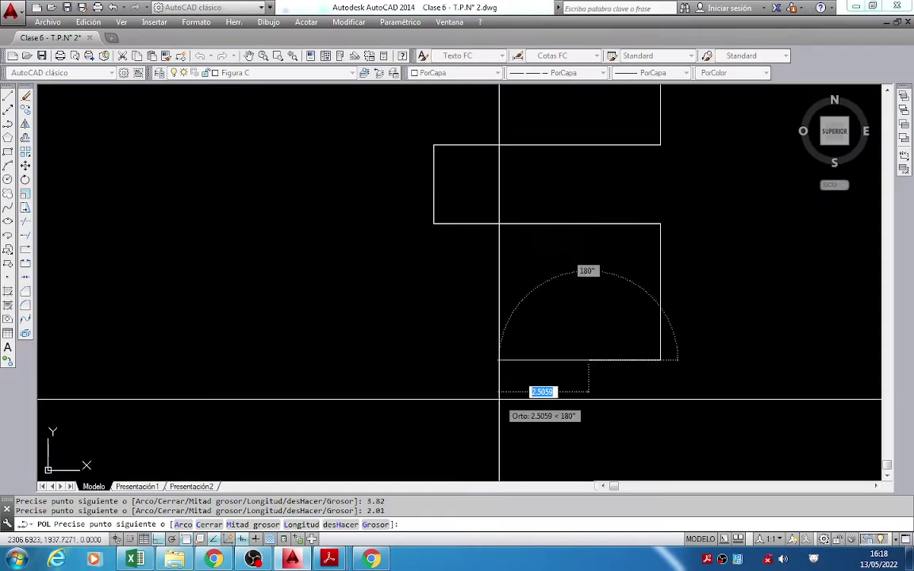
pyautogui.hotkey('alt', 'Tab')
pyautogui.hotkey('alt', 'Tab')
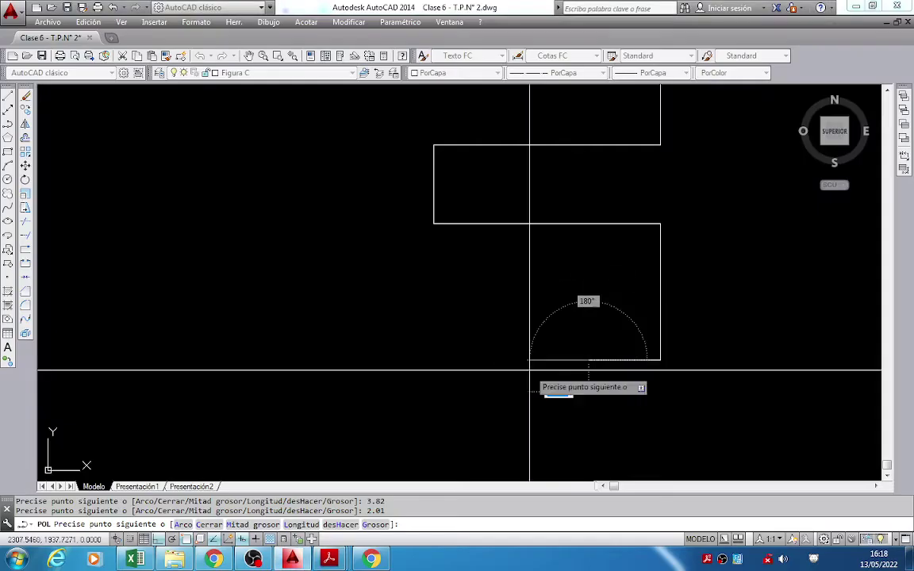
pyautogui.write('0.')
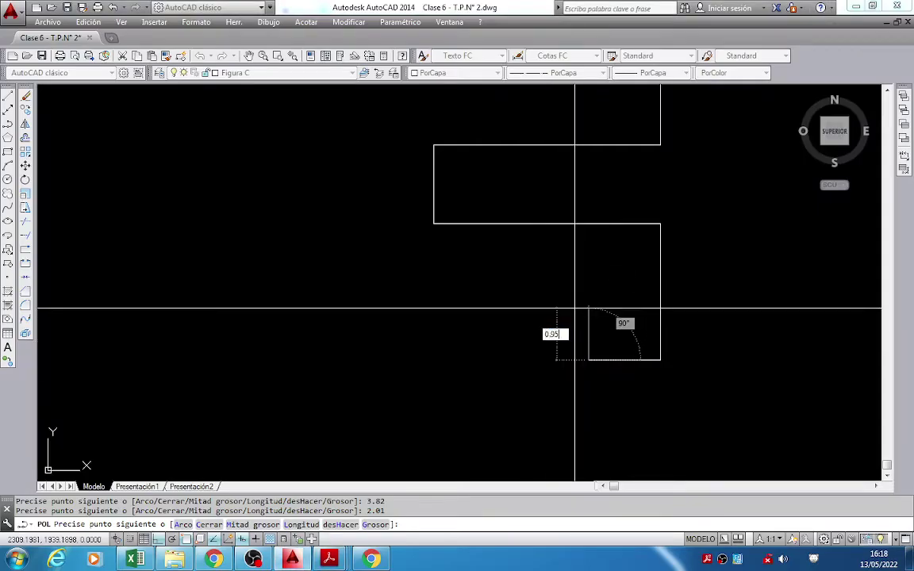
pyautogui.write('95')
pyautogui.press('Return')
pyautogui.hotkey('alt', 'Tab')
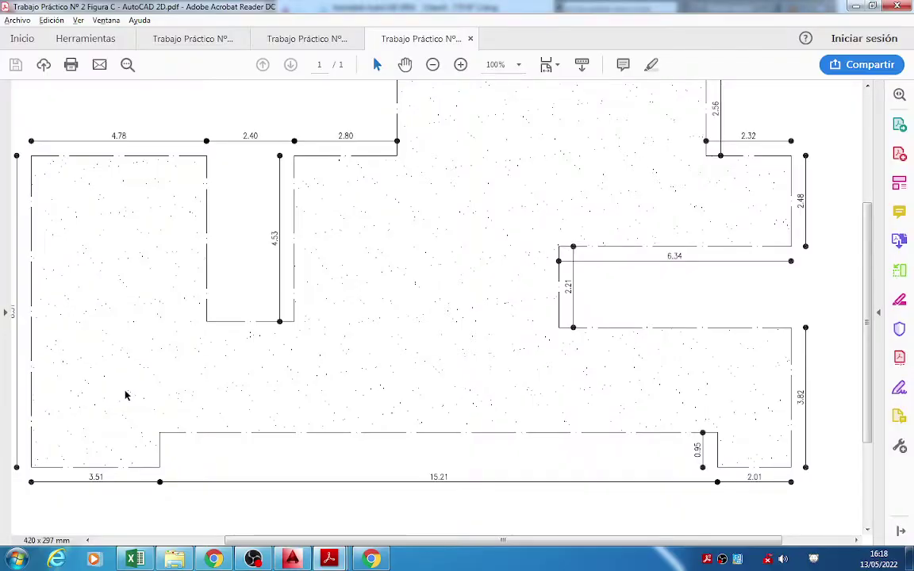
pyautogui.hotkey('alt', 'Tab')
pyautogui.write('15.')
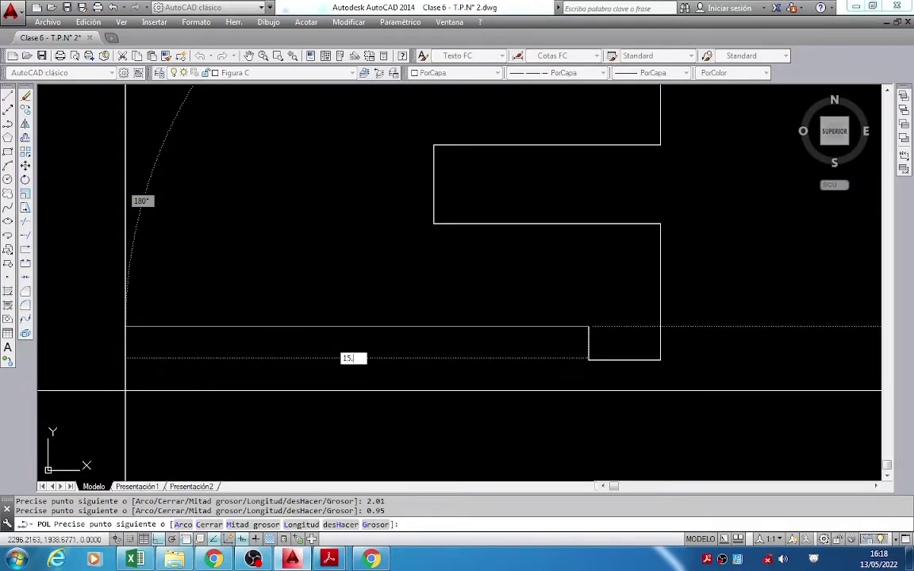
pyautogui.write('21')
pyautogui.press('Return')
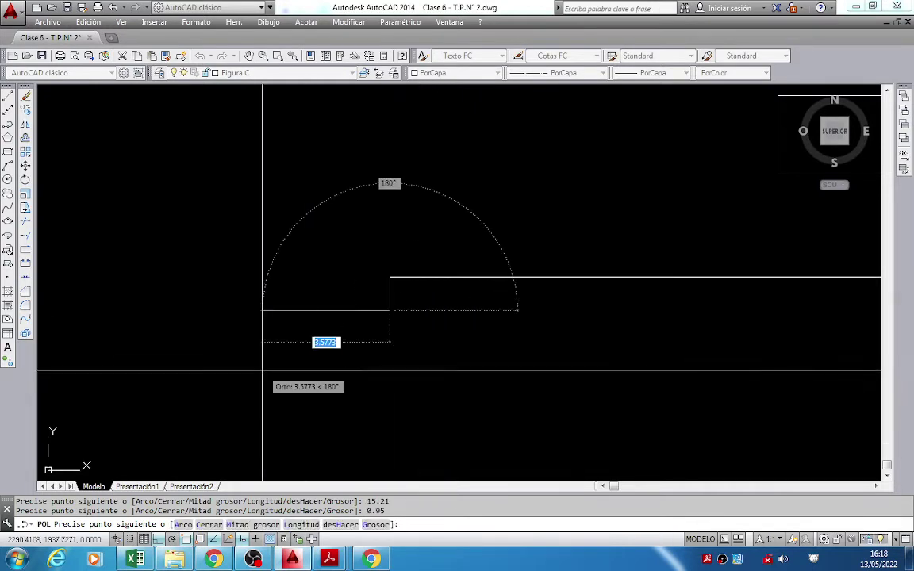
# Add the 3.51, 4.53, 2.40 and upward 4.53 segments.
pyautogui.hotkey('alt', 'Tab')
pyautogui.hotkey('alt', 'Tab')
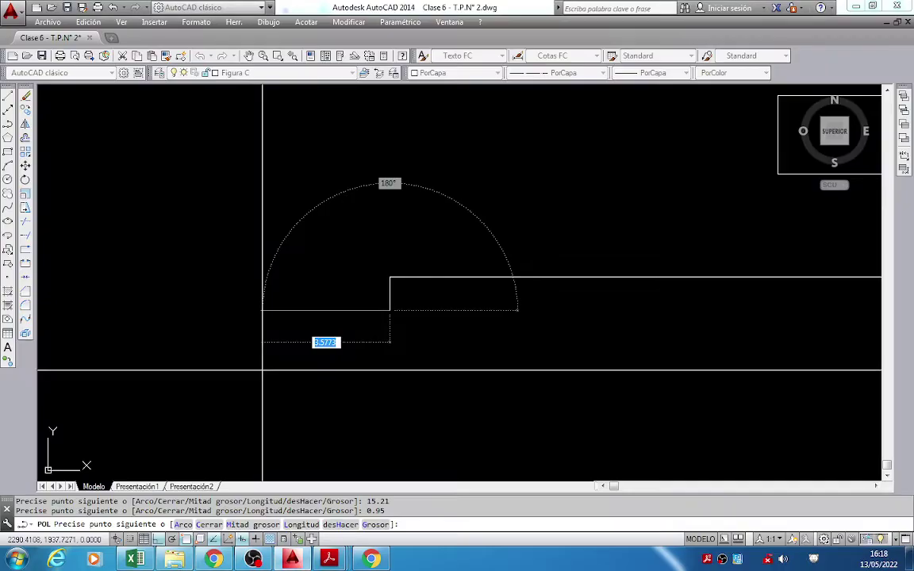
pyautogui.write('1')
pyautogui.press('Return')
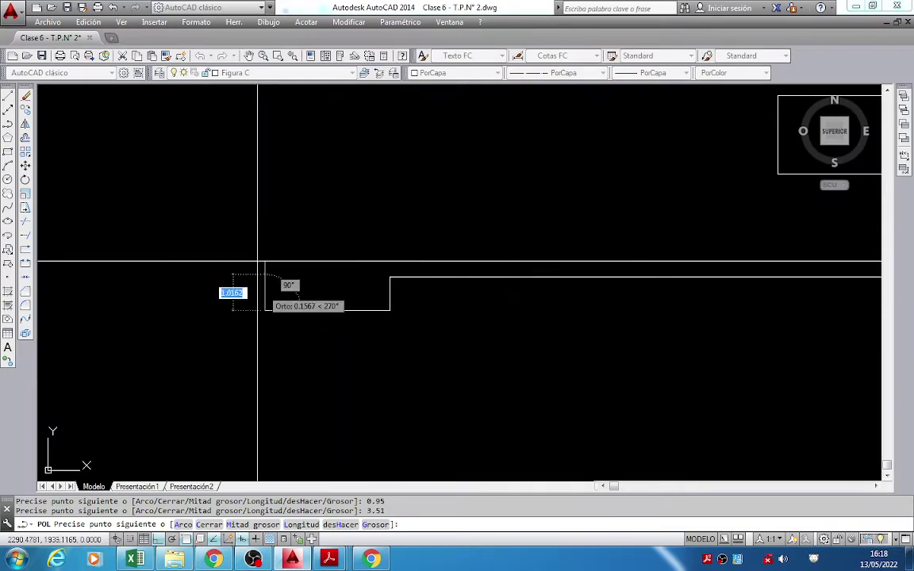
pyautogui.scroll(4, 261, 265)
pyautogui.hotkey('alt', 'Tab')
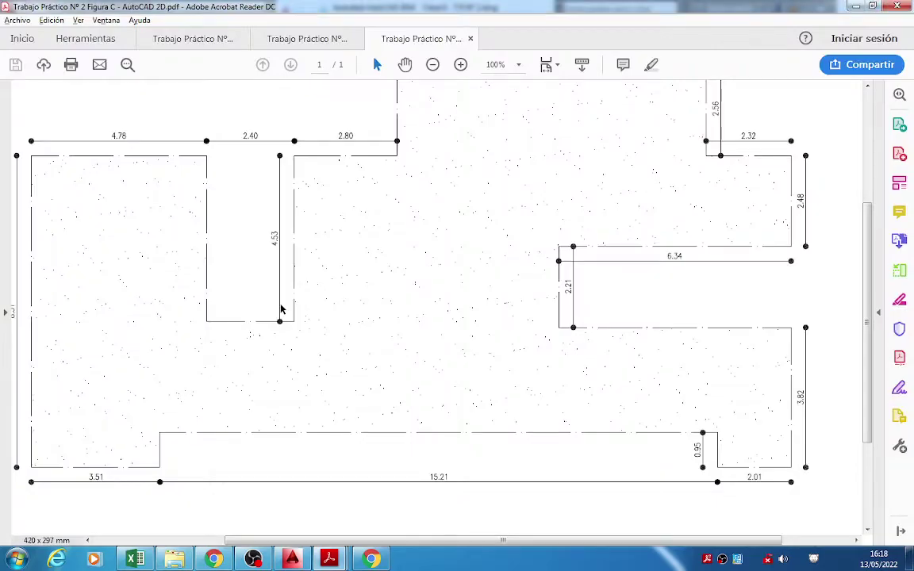
pyautogui.keyDown('shift'); pyautogui.hscroll(-3, 206, 511); pyautogui.keyUp('shift')
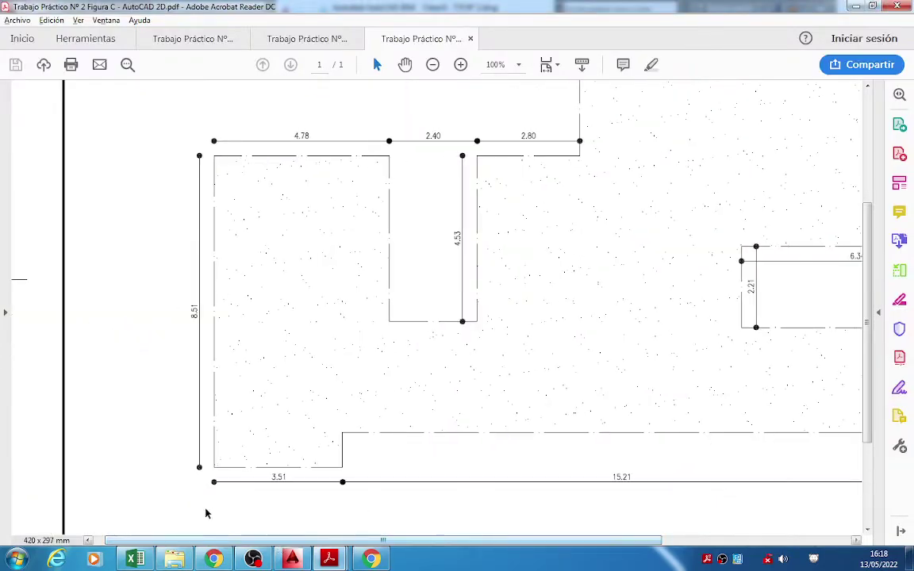
pyautogui.hotkey('alt', 'Tab')
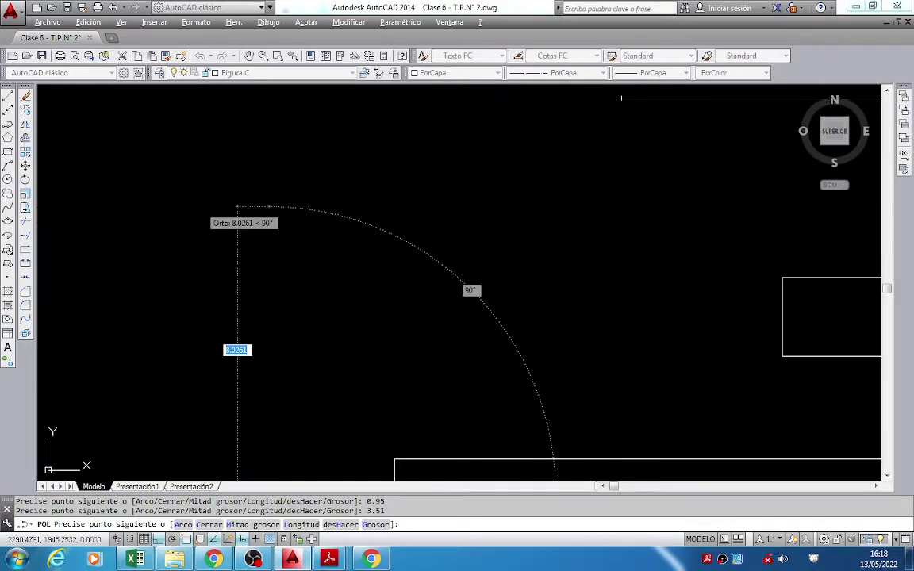
pyautogui.hotkey('alt', 'Tab')
pyautogui.hotkey('alt', 'Tab')
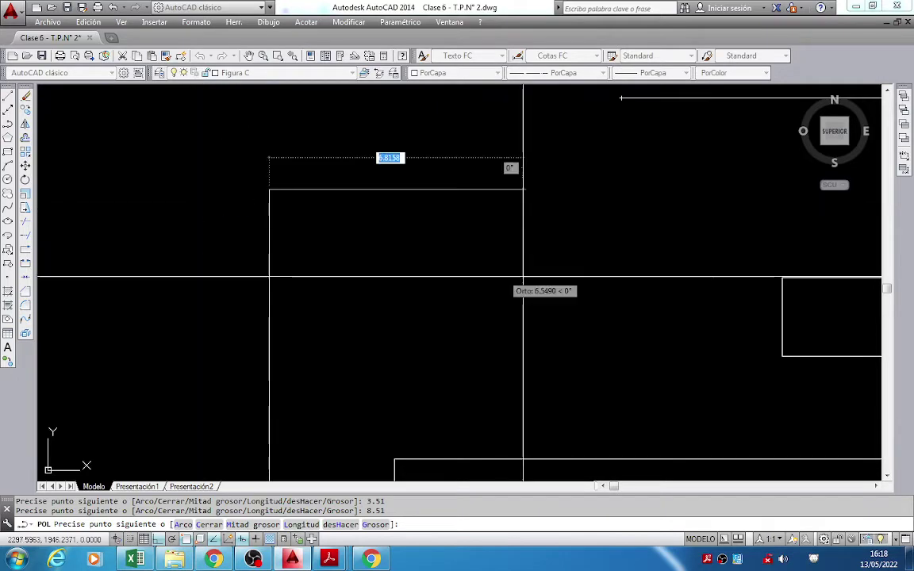
pyautogui.hotkey('alt', 'Tab')
pyautogui.hotkey('alt', 'Tab')
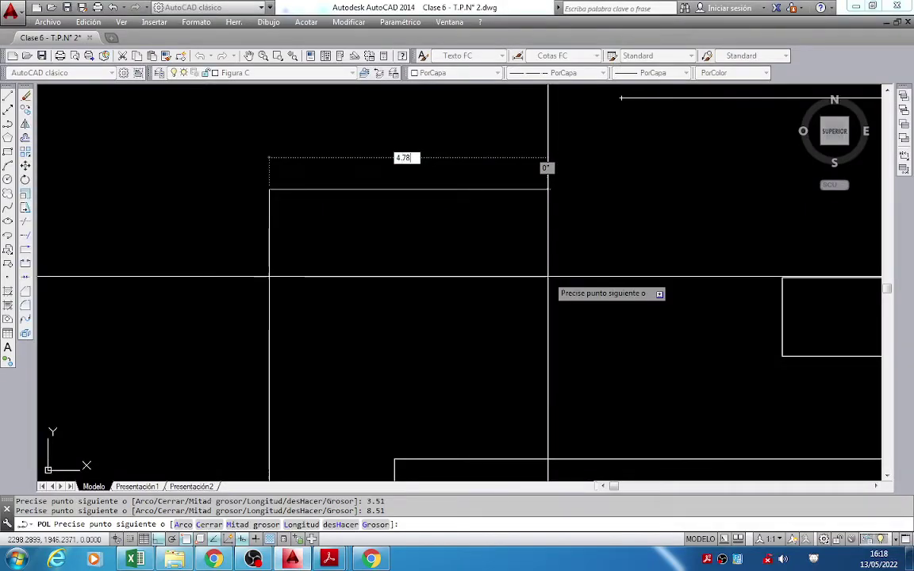
pyautogui.hotkey('alt', 'Tab')
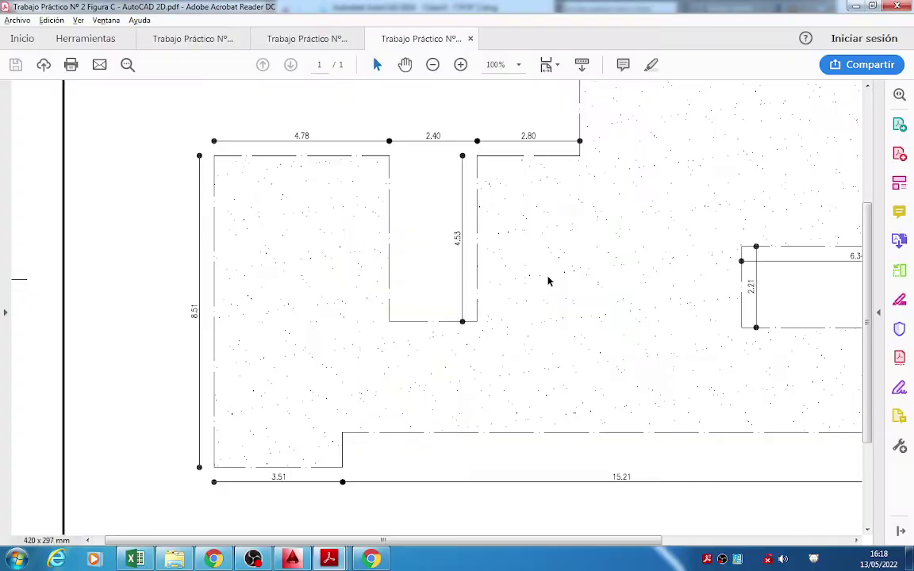
pyautogui.hotkey('alt', 'Tab')
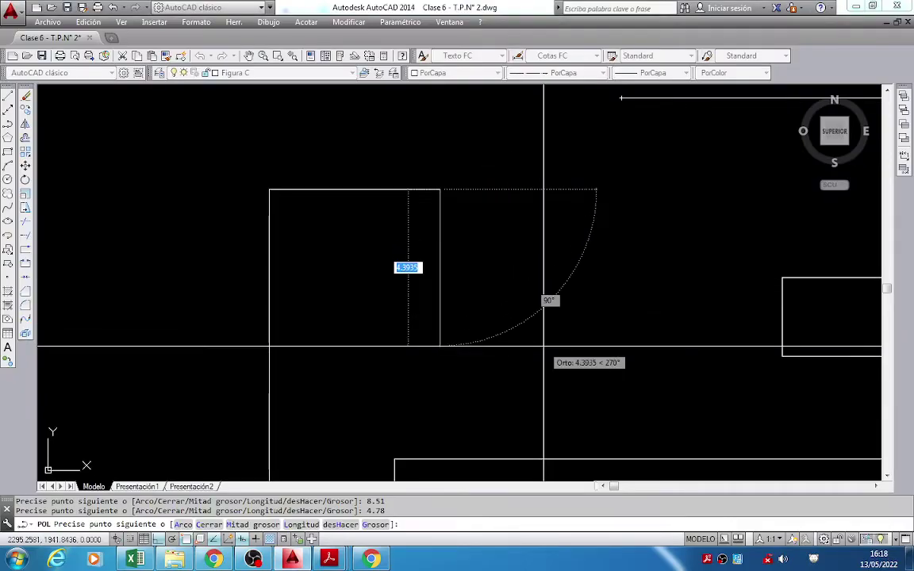
pyautogui.press('Return')
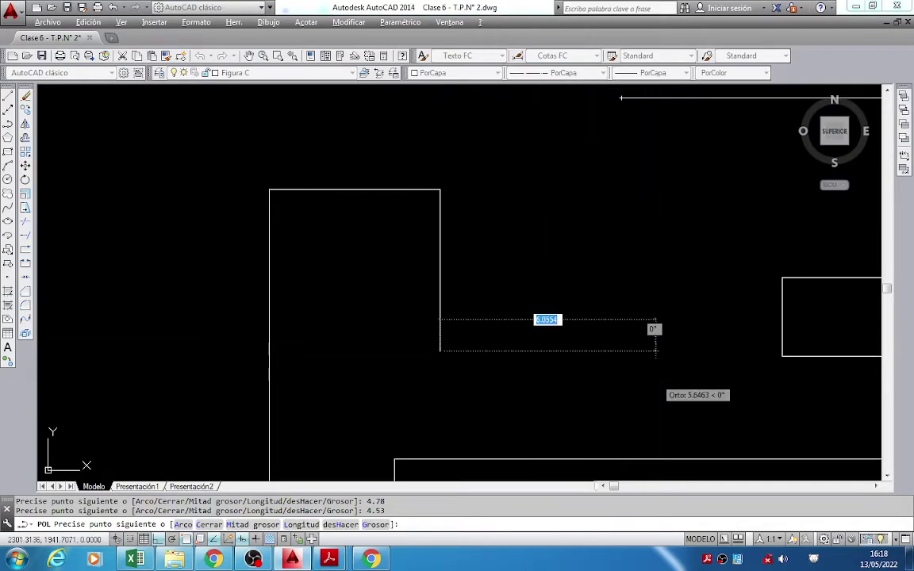
pyautogui.hotkey('alt', 'Tab')
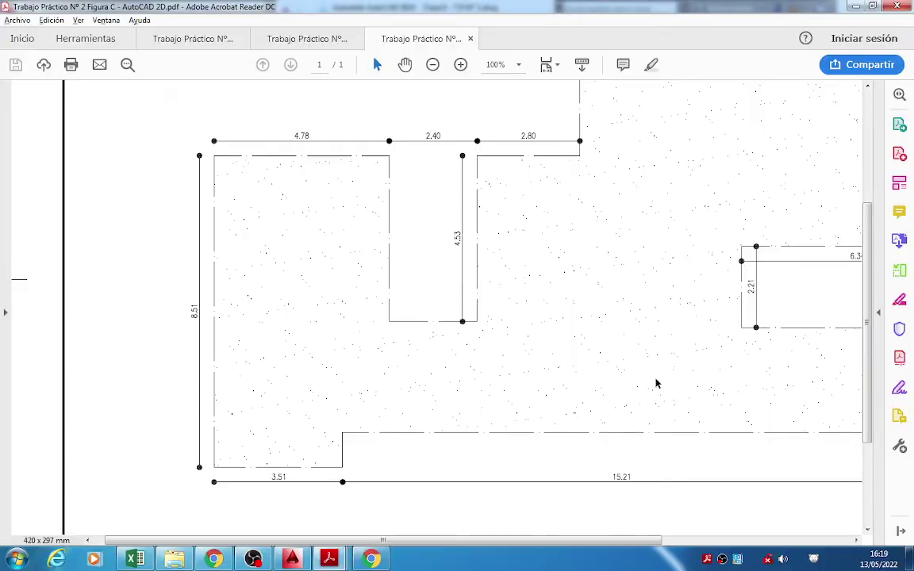
pyautogui.hotkey('alt', 'Tab')
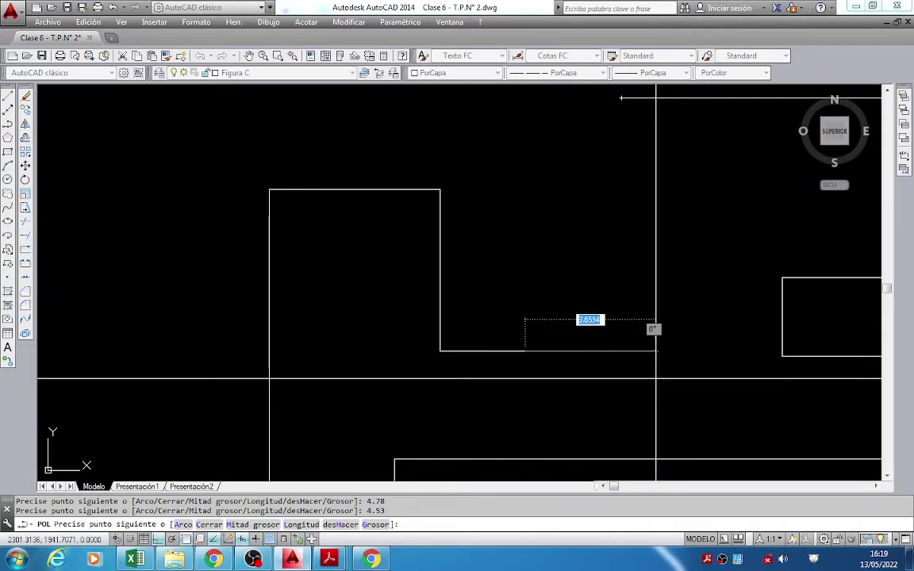
pyautogui.write('2.40')
pyautogui.press('Return')
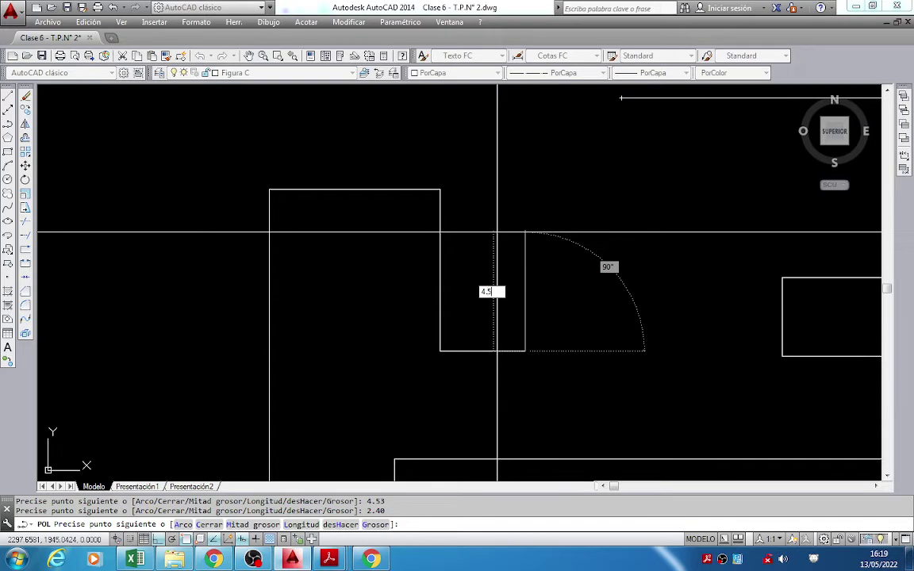
pyautogui.write('4.53')
pyautogui.press('Return')
# Draw the final 2.80 segment, end the polyline and return to the Meet call.
pyautogui.moveTo(588, 230); pyautogui.dragTo(527, 246, button='middle')
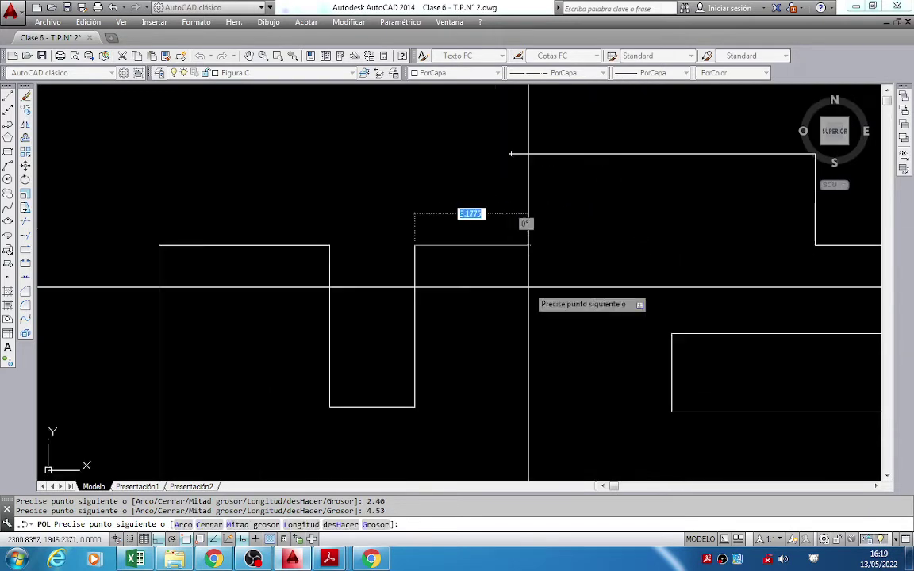
pyautogui.hotkey('alt', 'Tab')
pyautogui.hotkey('alt', 'Tab')
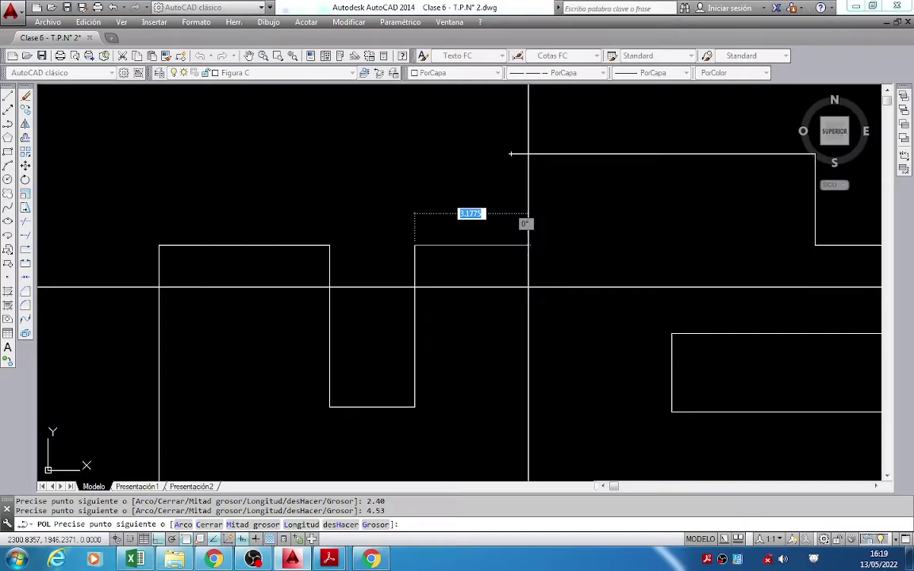
pyautogui.write('2.80')
pyautogui.press('Return')
pyautogui.scroll(5, 511, 154)
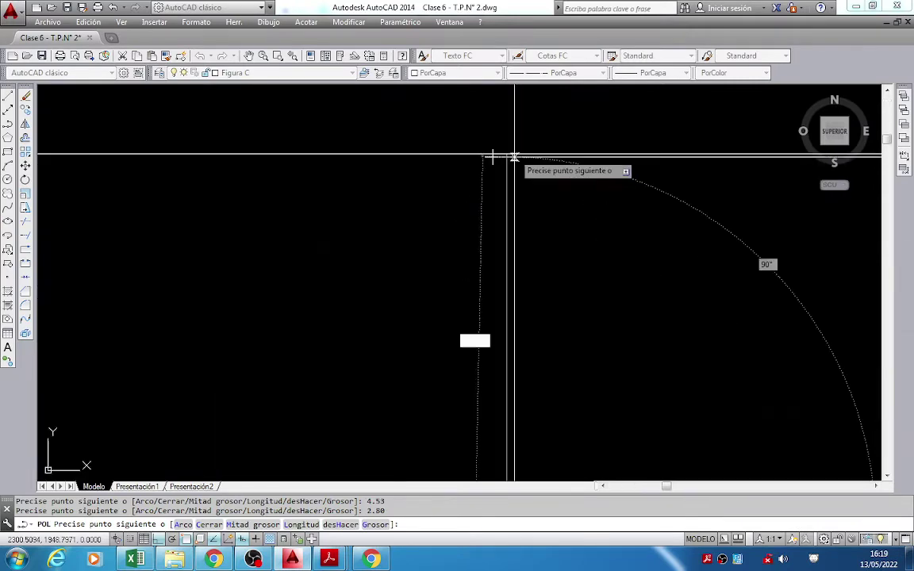
pyautogui.scroll(-5, 506, 158)
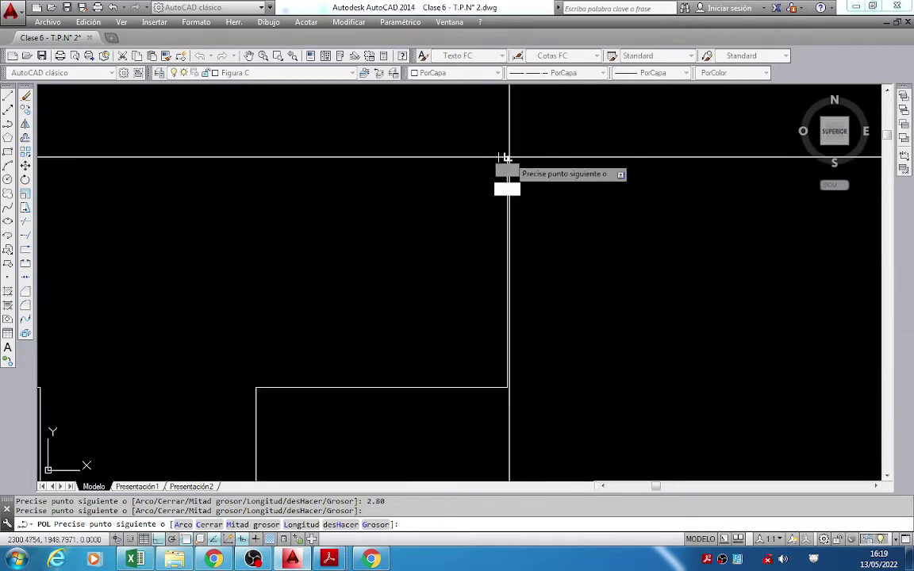
pyautogui.press('Return')
pyautogui.scroll(-5, 516, 183)
pyautogui.moveTo(435, 143); pyautogui.dragTo(531, 210, button='middle')
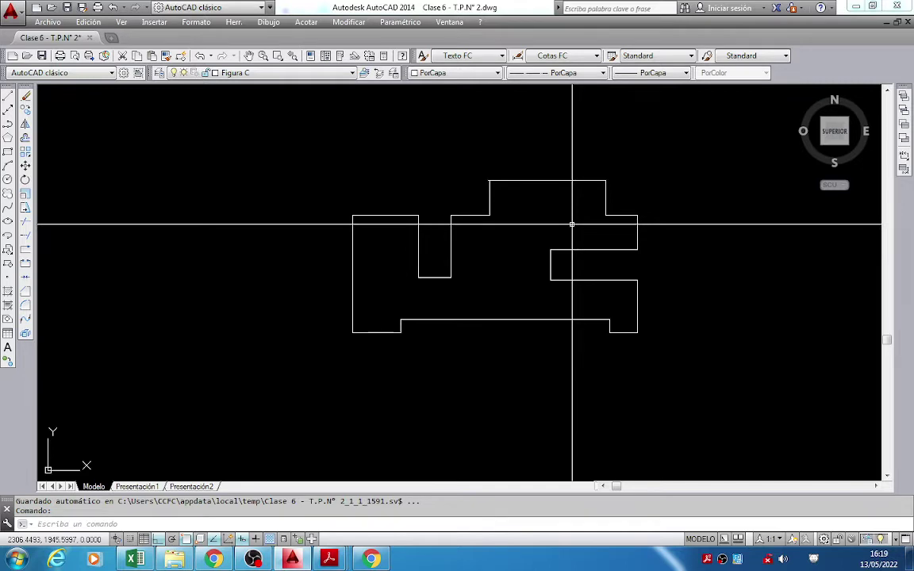
pyautogui.scroll(2, 572, 225)
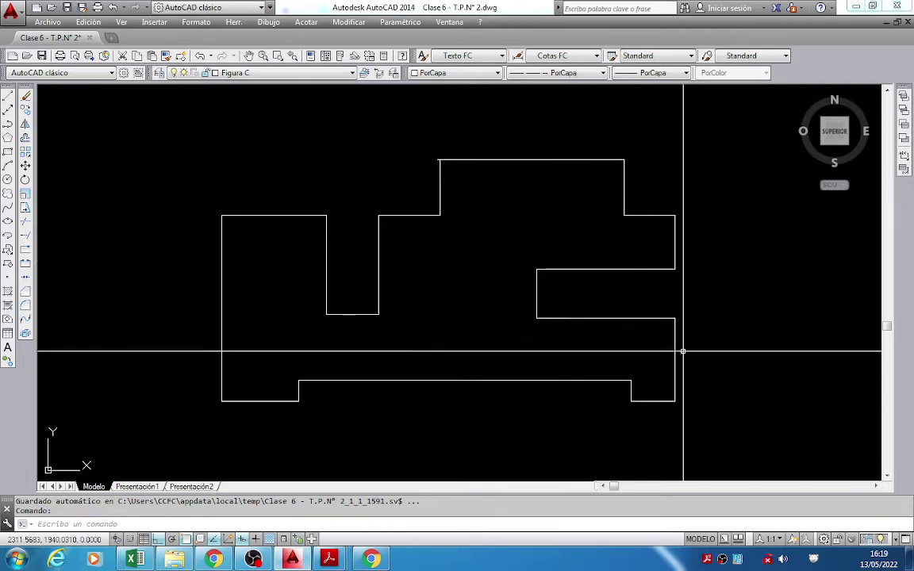
pyautogui.click(213, 559)
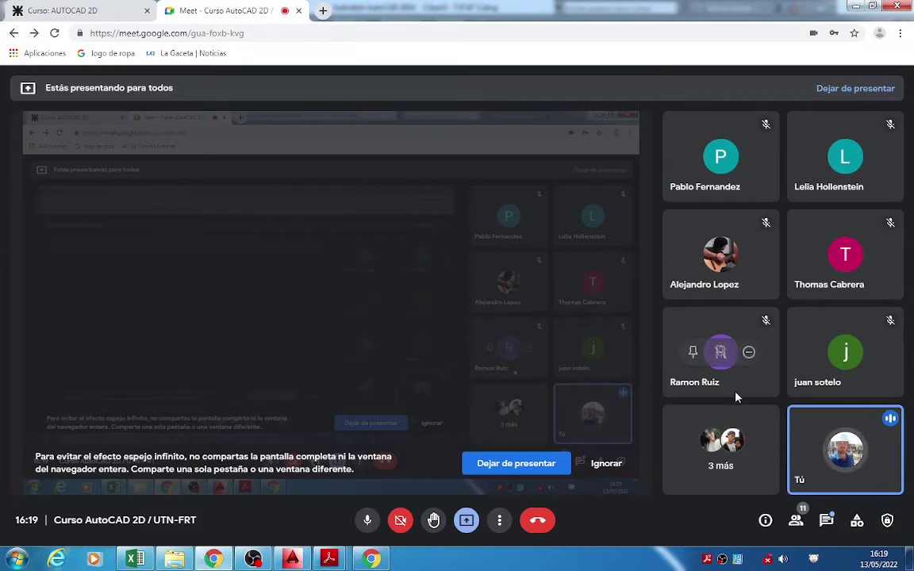
# Close the Meet chat panel and bring up the Figura C reference PDF in Acrobat.
pyautogui.click(826, 520)
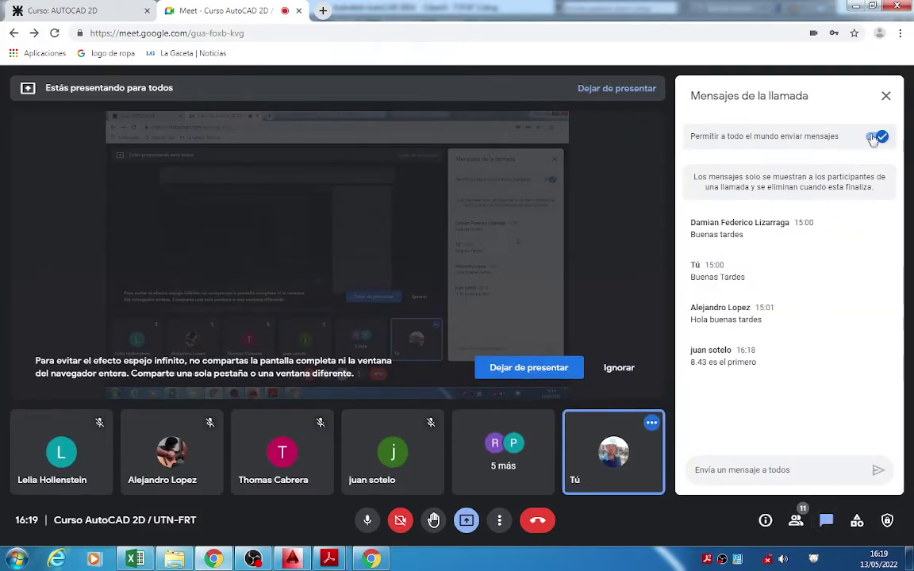
pyautogui.click(886, 96)
pyautogui.moveTo(329, 559)
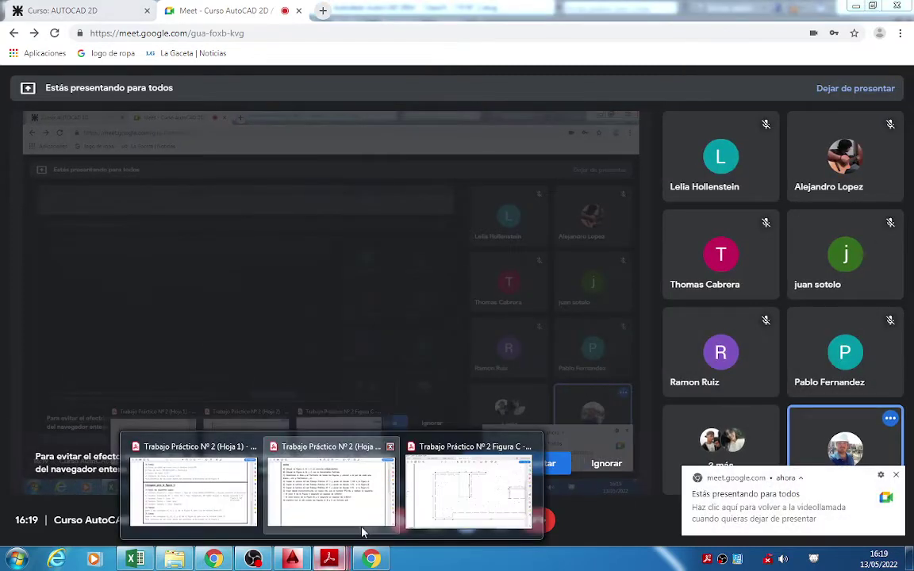
pyautogui.click(445, 494)
# Back in AutoCAD, measure the figure's top edge with DIST (8.43).
pyautogui.scroll(3, 643, 254)
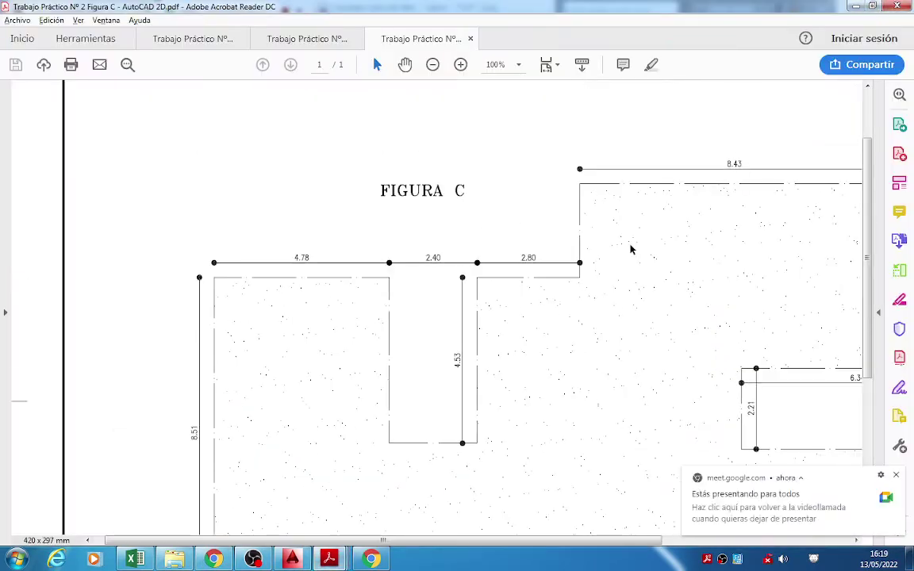
pyautogui.click(289, 561)
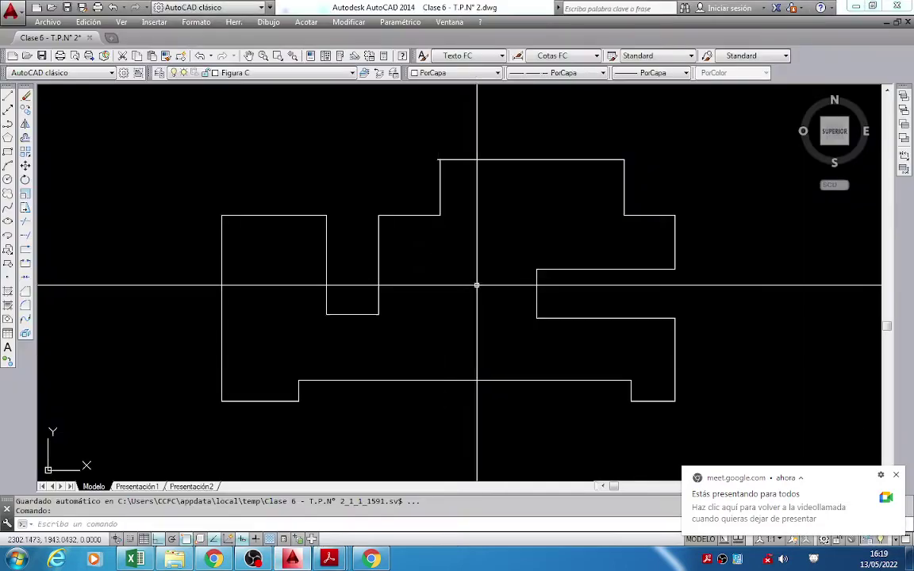
pyautogui.moveTo(476, 284); pyautogui.dragTo(353, 271, button='middle')
pyautogui.moveTo(332, 226); pyautogui.dragTo(327, 292, button='middle')
pyautogui.write('DI')
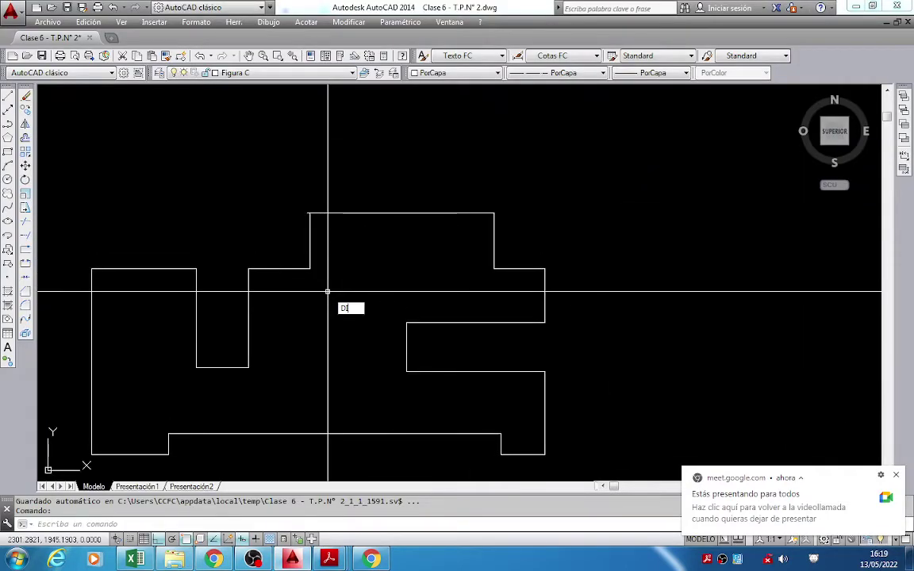
pyautogui.write('ST')
pyautogui.press('Return')
pyautogui.scroll(3, 327, 293)
pyautogui.click(290, 192)
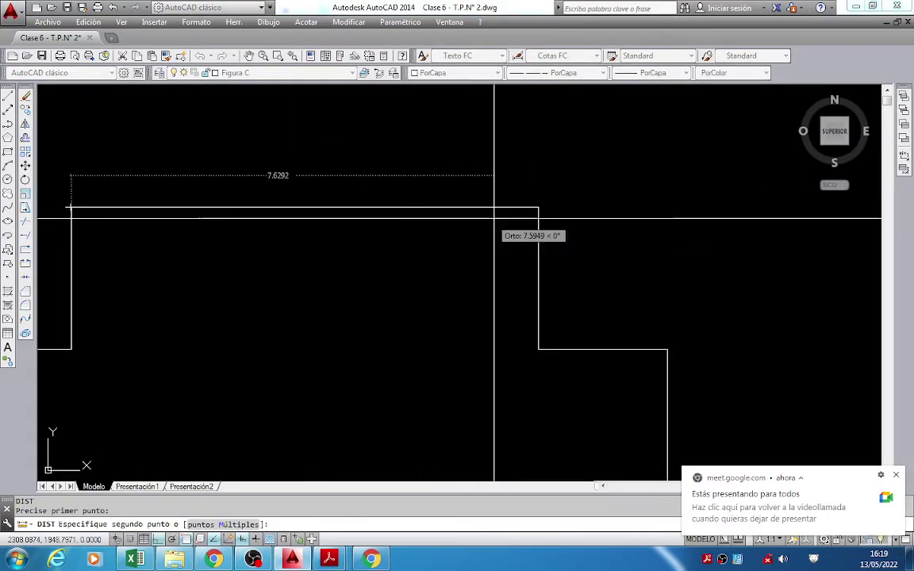
pyautogui.click(539, 208)
# Inspect the top-left corner lines and the whole outline selection, then clear it.
pyautogui.moveTo(130, 243); pyautogui.dragTo(172, 247, button='middle')
pyautogui.scroll(3, 103, 212)
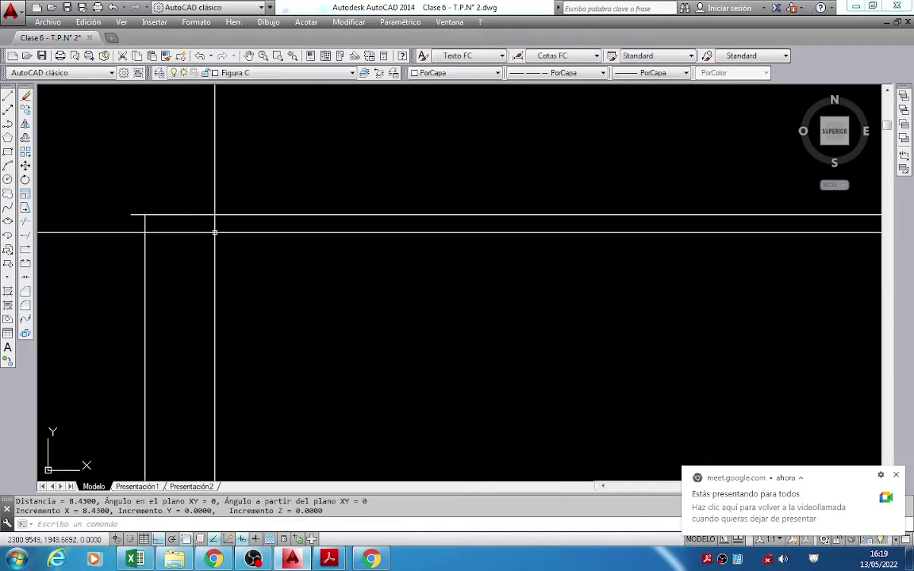
pyautogui.click(135, 213)
pyautogui.click(143, 215)
pyautogui.click(131, 214)
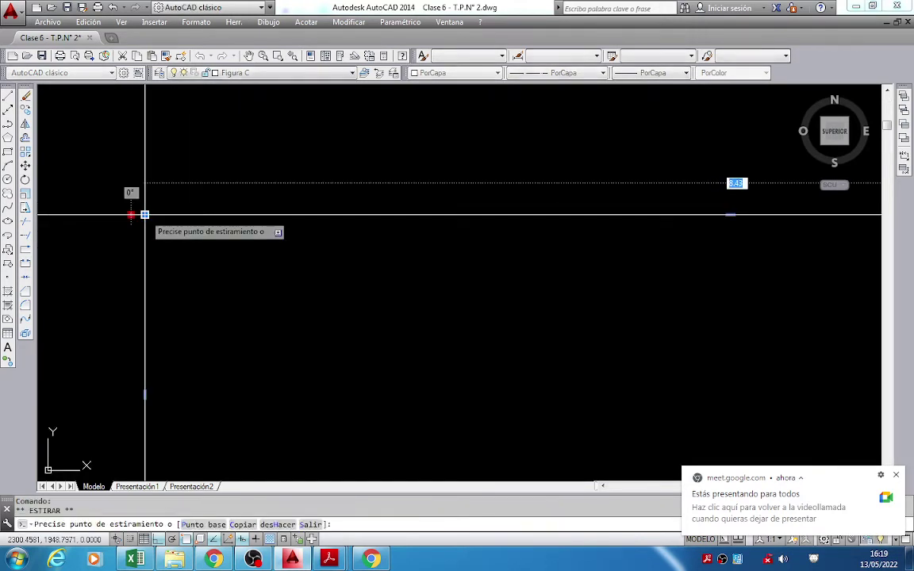
pyautogui.press('Escape')
pyautogui.press('Escape')
pyautogui.scroll(-5, 326, 239)
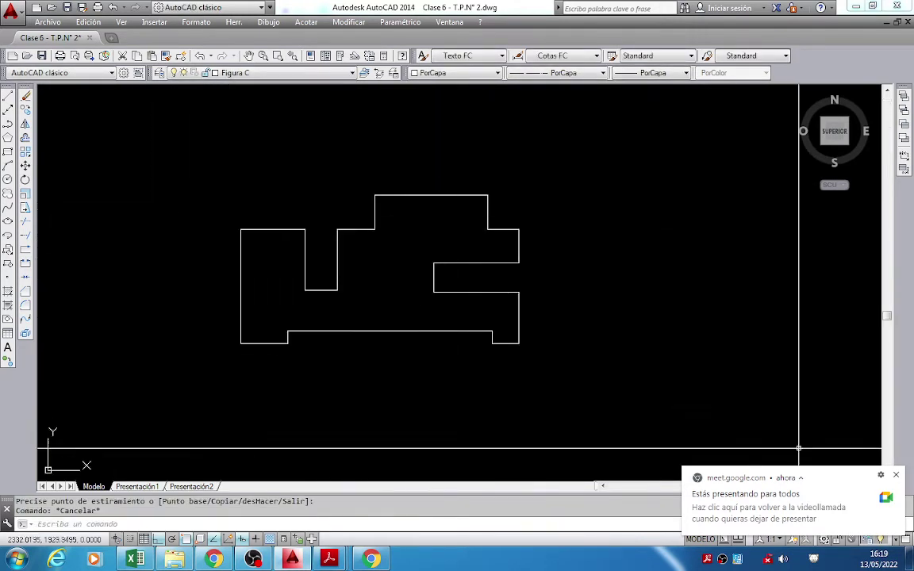
pyautogui.middleClick(454, 285)
pyautogui.middleClick(454, 286)
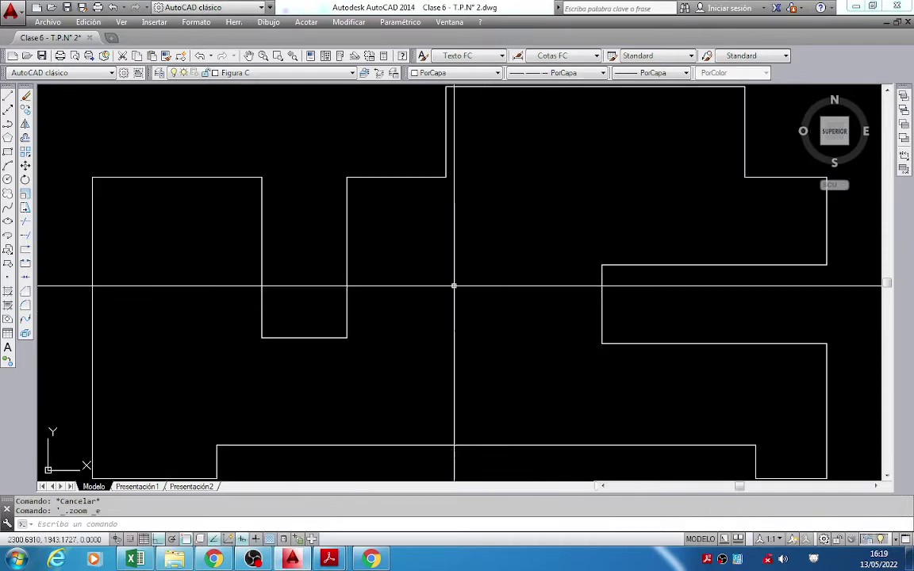
pyautogui.scroll(-2, 454, 286)
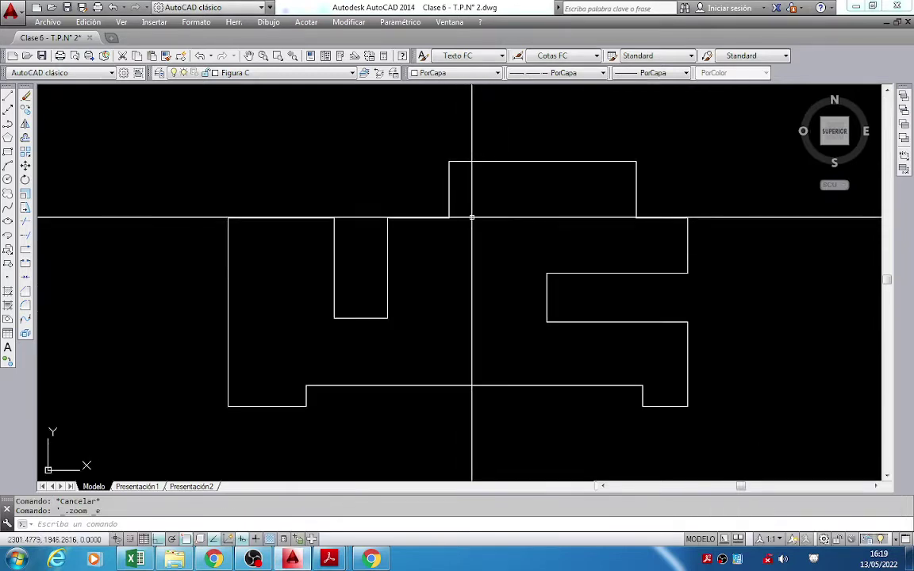
pyautogui.hotkey('ctrl', 'a')
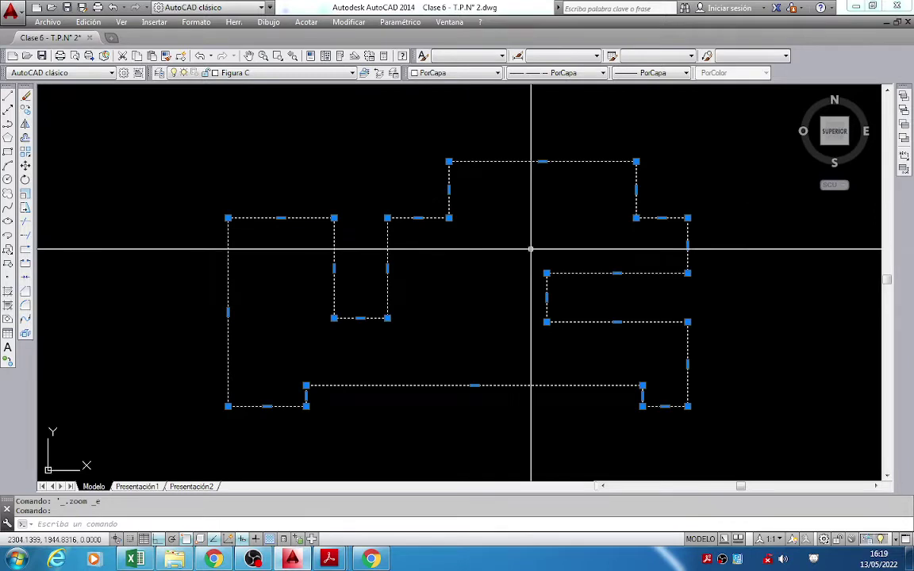
pyautogui.press('Escape')
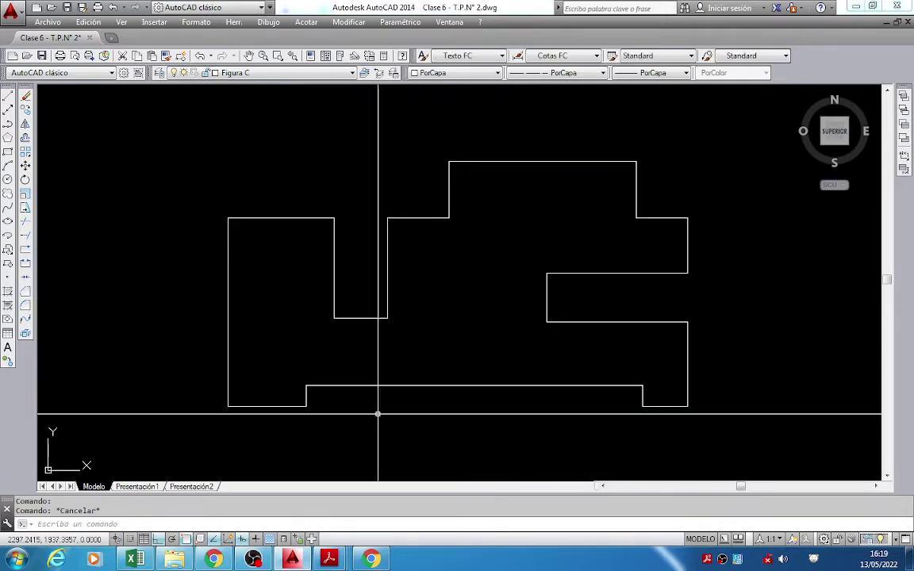
# Recheck the Figura C PDF before returning to the drawing.
pyautogui.hotkey('alt', 'Tab')
pyautogui.hotkey('alt', 'Tab')
pyautogui.hotkey('alt', 'Tab')
pyautogui.hotkey('alt', 'Tab')
pyautogui.hotkey('alt', 'Tab')
pyautogui.hotkey('alt', 'Tab')
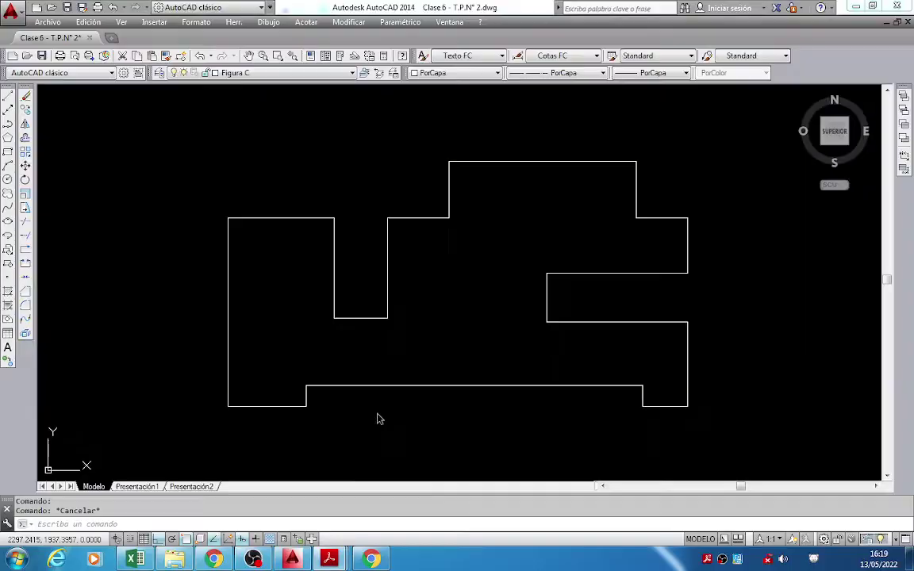
pyautogui.hotkey('alt', 'Tab')
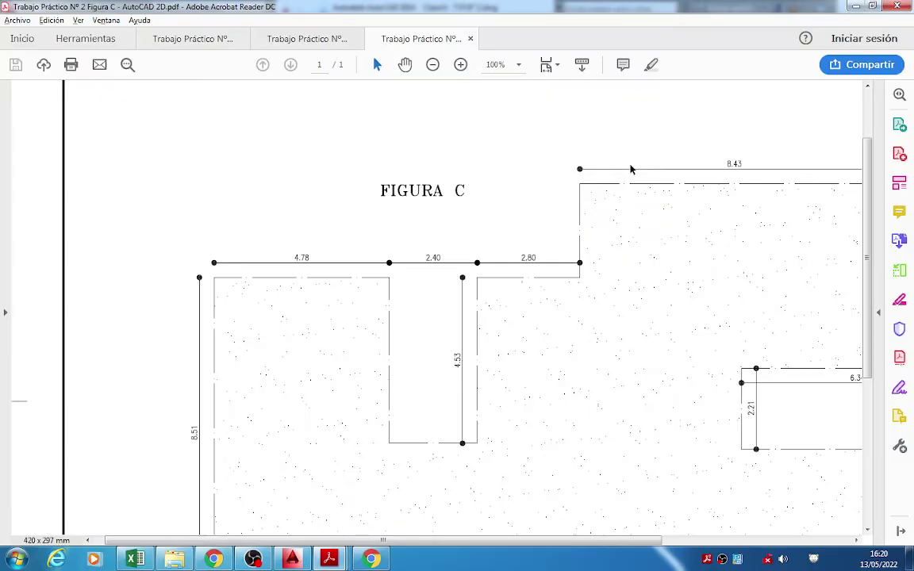
pyautogui.hscroll(2, 369, 270)
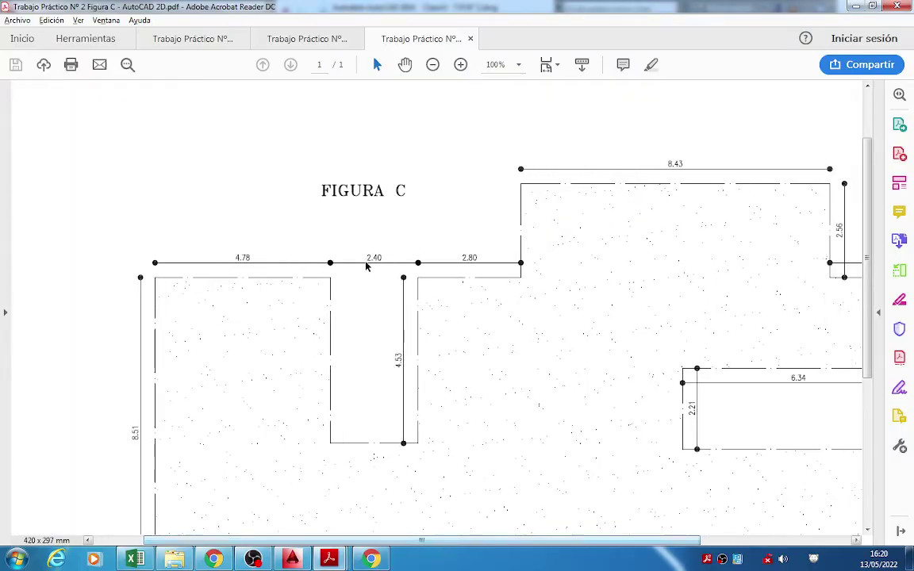
pyautogui.scroll(-3, 366, 266)
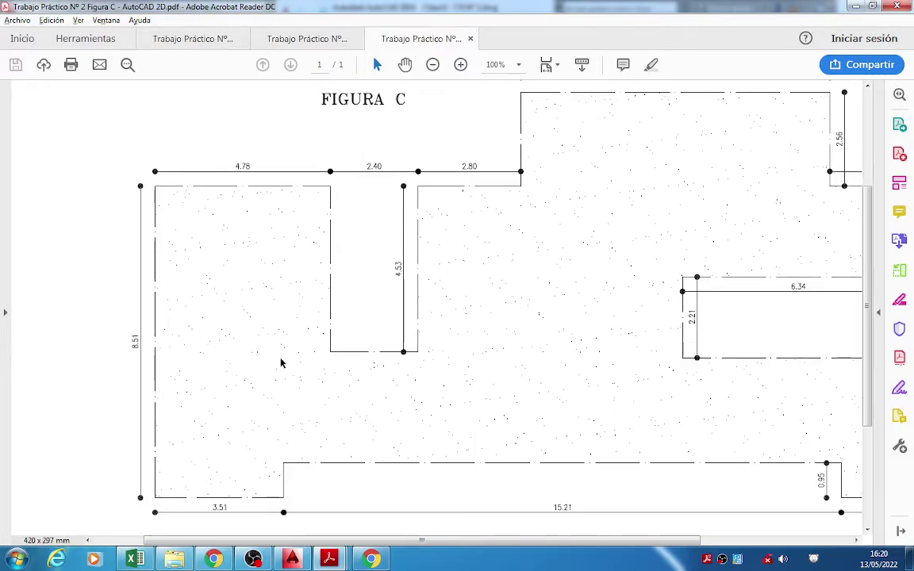
pyautogui.hotkey('alt', 'Tab')
pyautogui.moveTo(370, 119); pyautogui.dragTo(332, 118, button='middle')
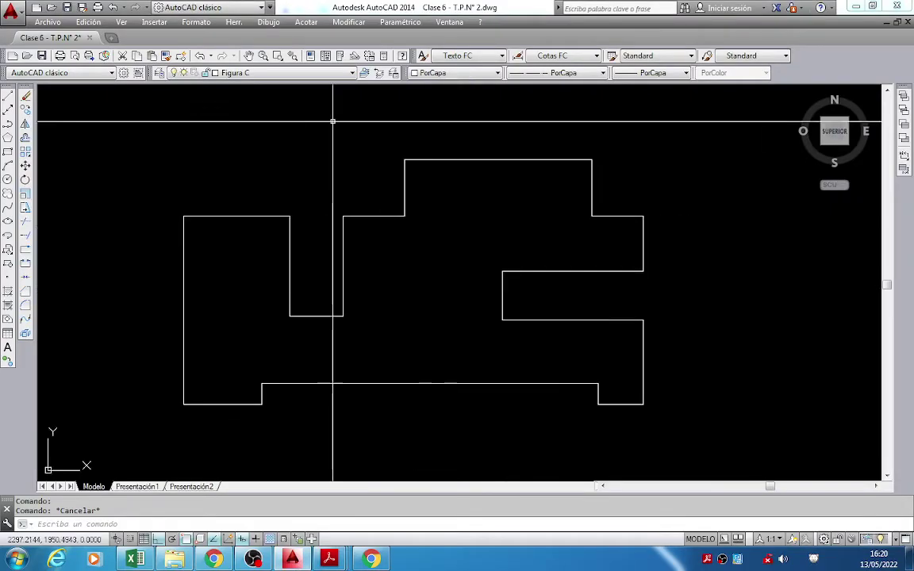
# Copy the Figura C outline to the right of the original and select the copy.
pyautogui.click(25, 109)
pyautogui.scroll(-4, 362, 227)
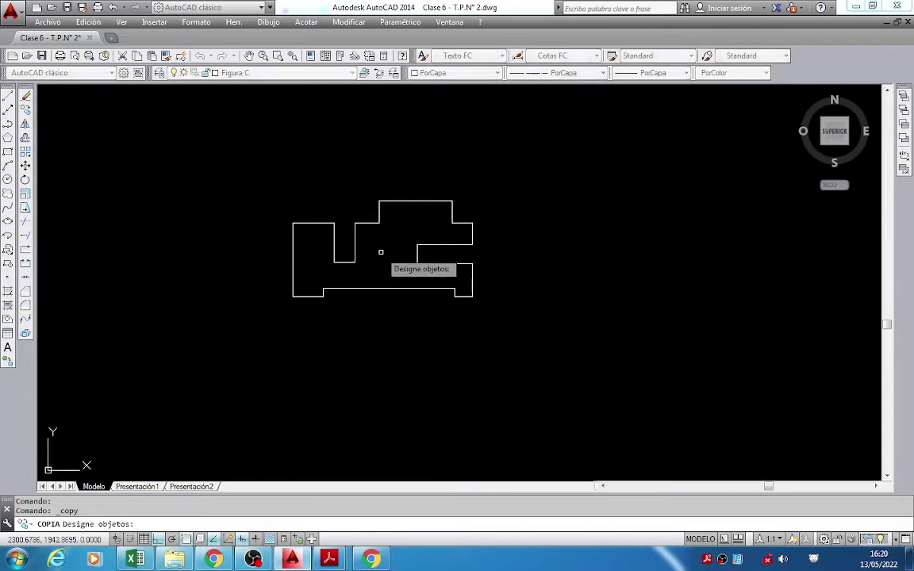
pyautogui.click(358, 226)
pyautogui.press('Return')
pyautogui.click(358, 263)
pyautogui.moveTo(481, 306); pyautogui.dragTo(279, 295, button='middle')
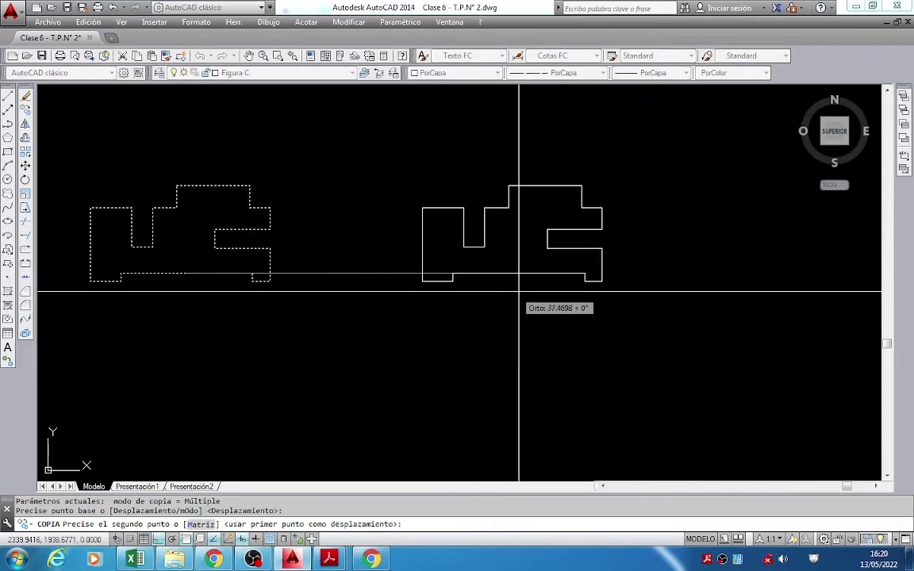
pyautogui.click(527, 240)
pyautogui.scroll(4, 526, 240)
pyautogui.press('Escape')
pyautogui.click(526, 175)
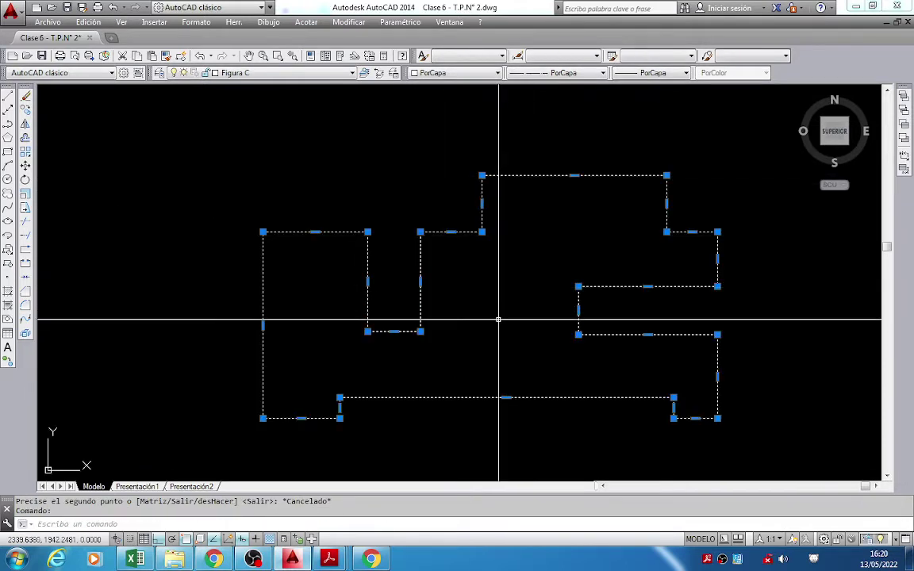
# Review the copied polyline in Properties, then explode it into separate lines.
pyautogui.press('Escape')
pyautogui.click(514, 176)
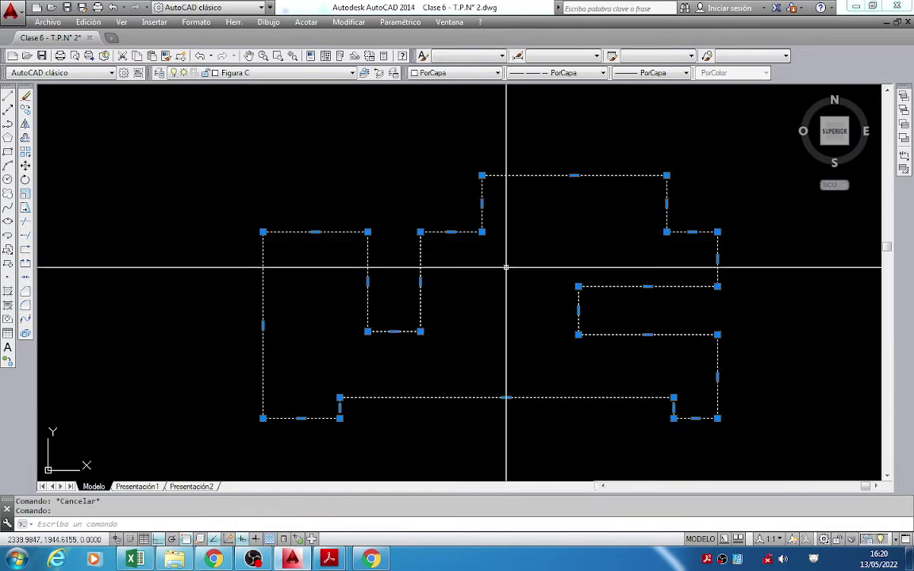
pyautogui.hotkey('ctrl', '1')
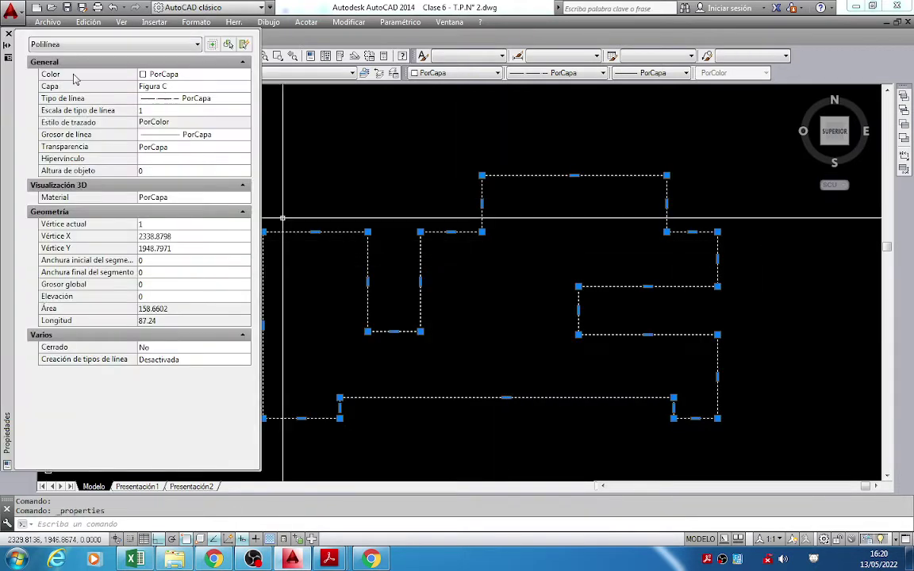
pyautogui.click(8, 35)
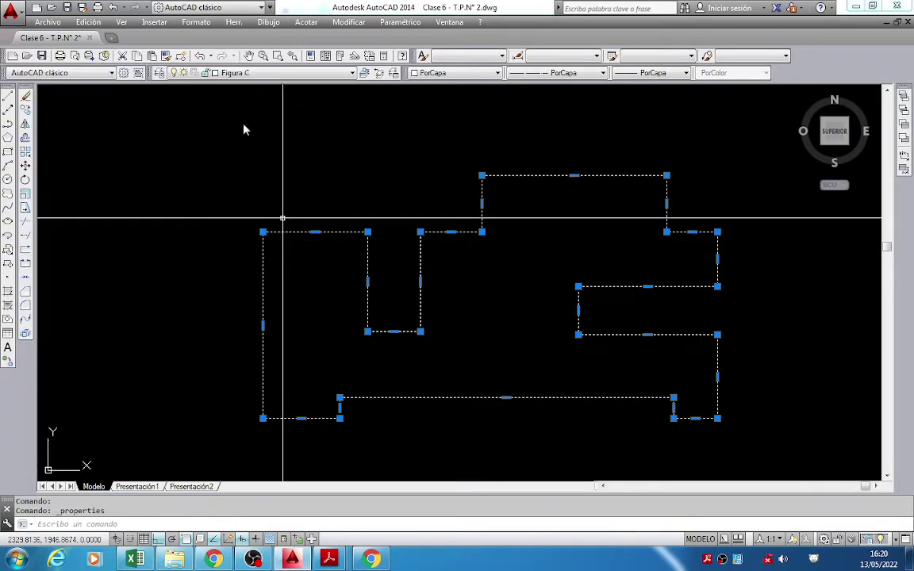
pyautogui.press('Escape')
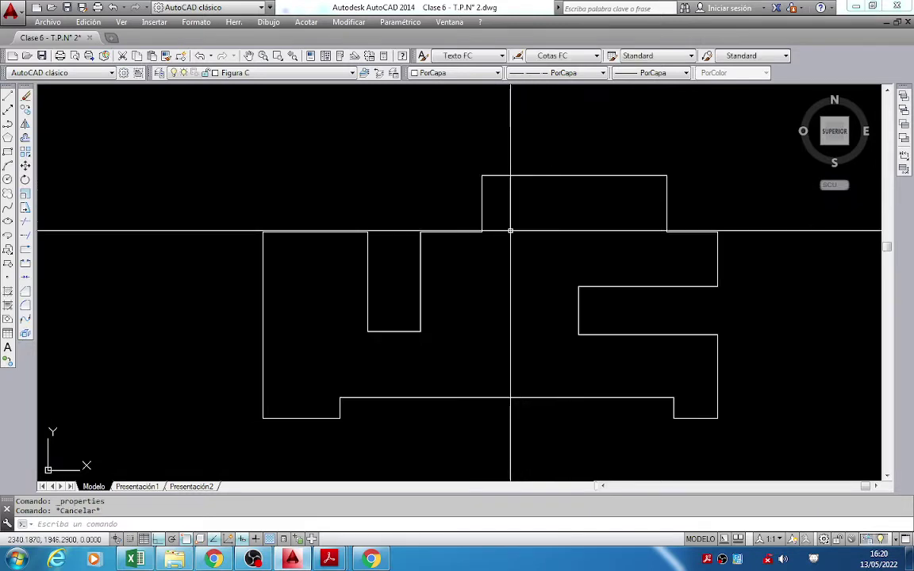
pyautogui.click(451, 232)
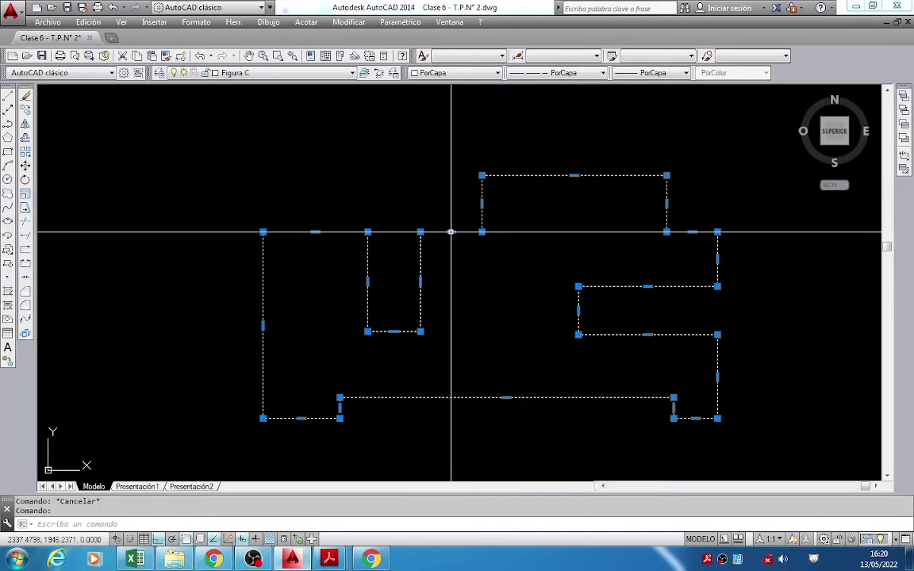
pyautogui.click(25, 332)
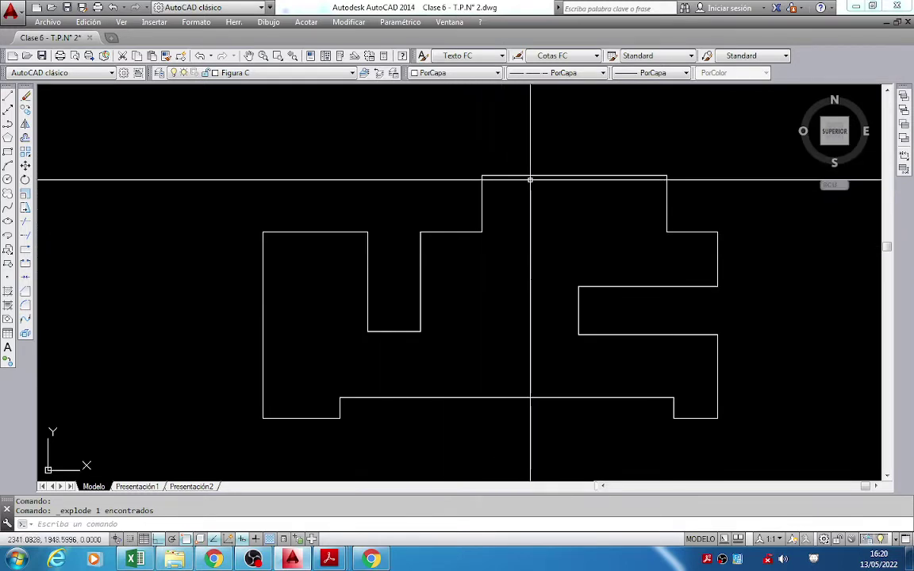
# Erase the three top-step lines and the left-notch lines, leaving the Figura C outline open.
pyautogui.click(506, 256)
pyautogui.click(410, 223)
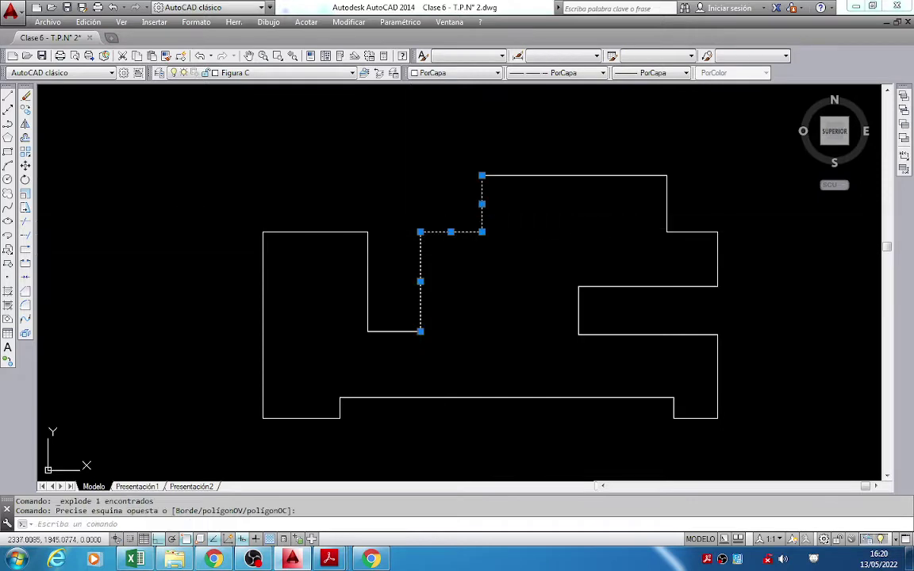
pyautogui.press('Delete')
pyautogui.click(397, 367)
pyautogui.click(324, 270)
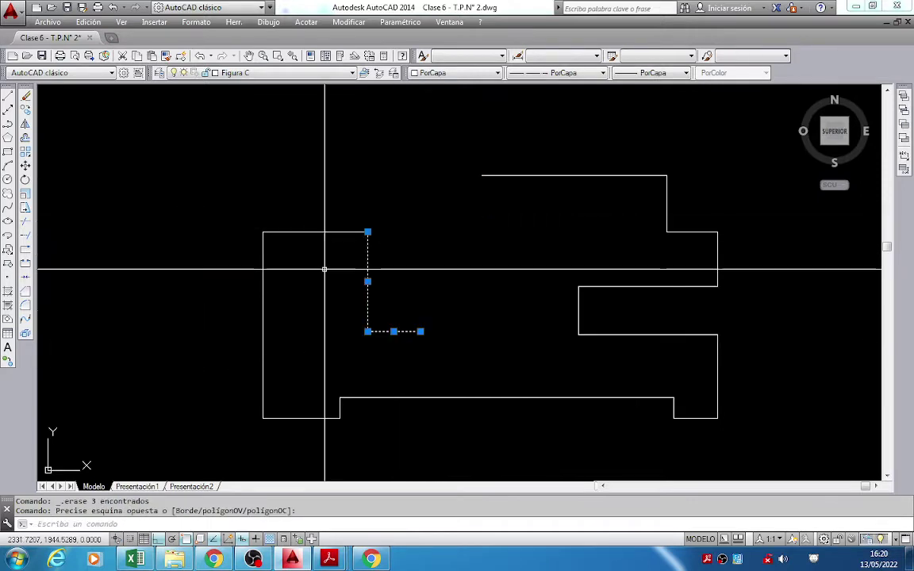
pyautogui.click(331, 261)
pyautogui.click(316, 222)
pyautogui.press('Delete')
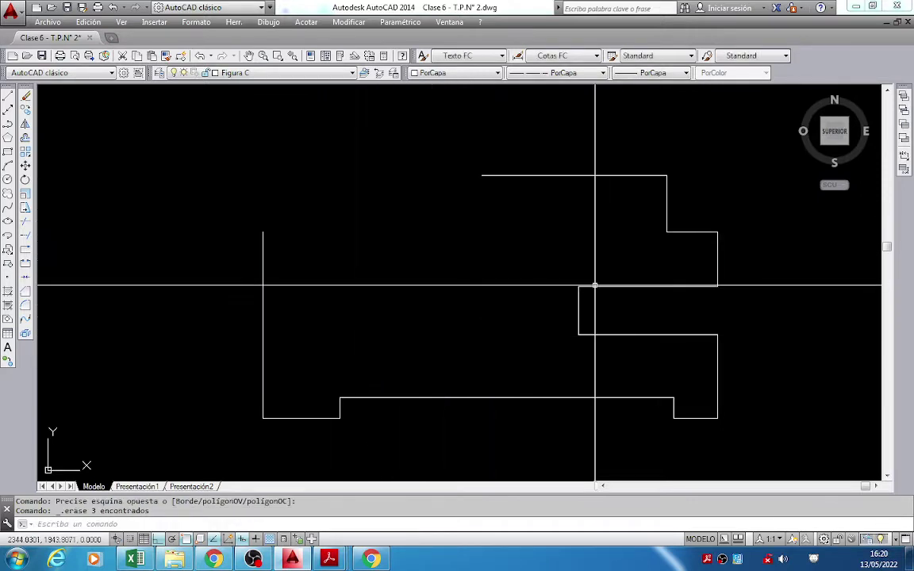
# Clear the selection and compare the drawing against the Figura C reference PDF.
pyautogui.click(595, 286)
pyautogui.press('Escape')
pyautogui.click(579, 175)
pyautogui.press('Escape')
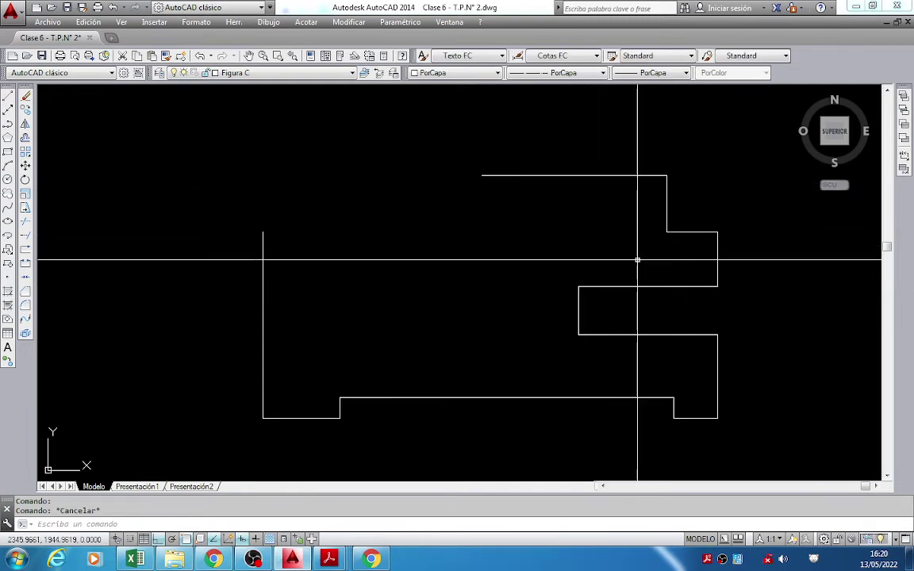
pyautogui.hotkey('alt', 'Tab')
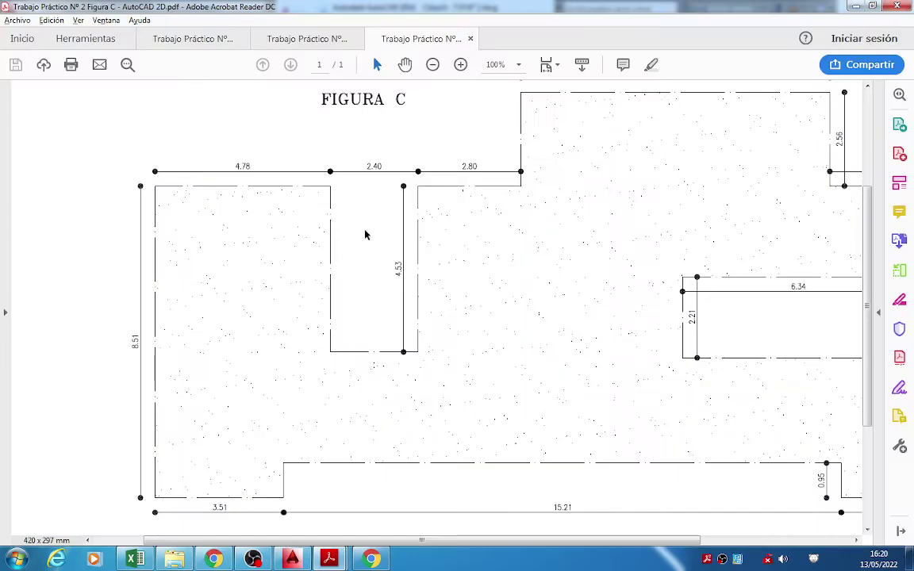
pyautogui.hotkey('alt', 'Tab')
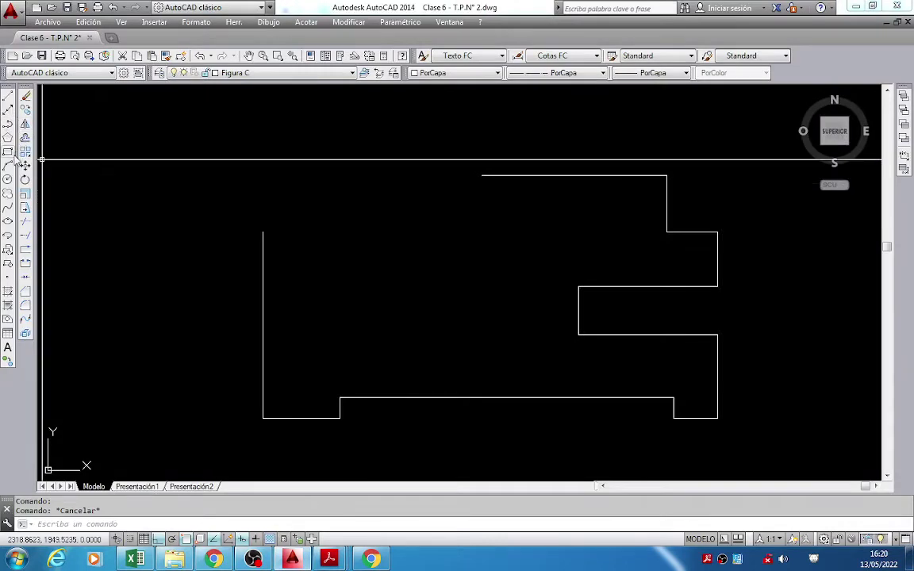
# Start a polyline at the outline's top-left corner with 4.78 and 4.53 segments.
pyautogui.click(7, 124)
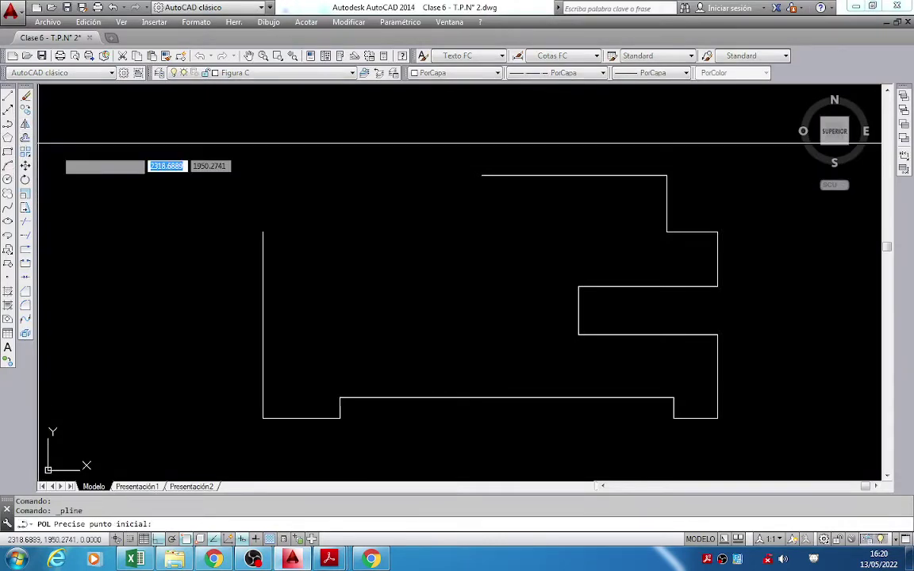
pyautogui.click(262, 232)
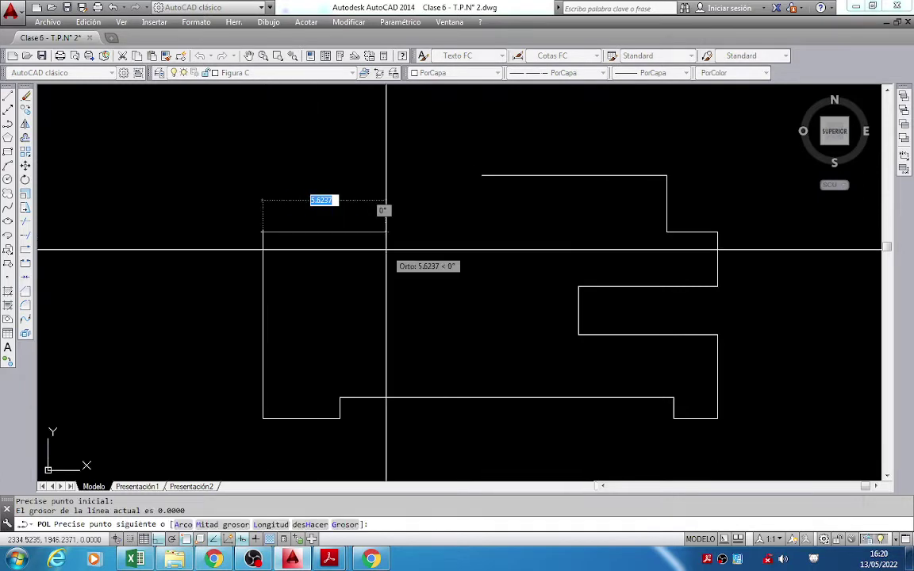
pyautogui.write('4.78')
pyautogui.press('Return')
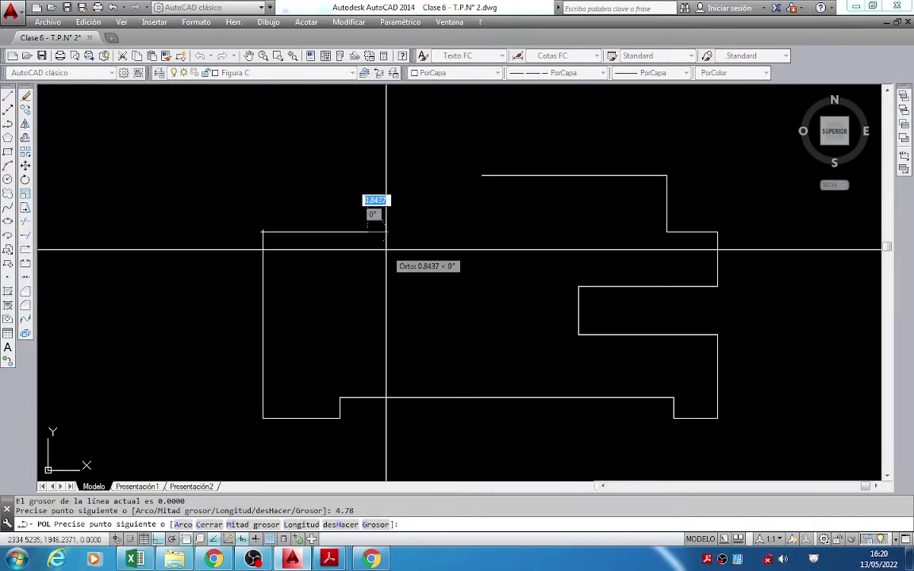
pyautogui.hotkey('alt', 'Tab')
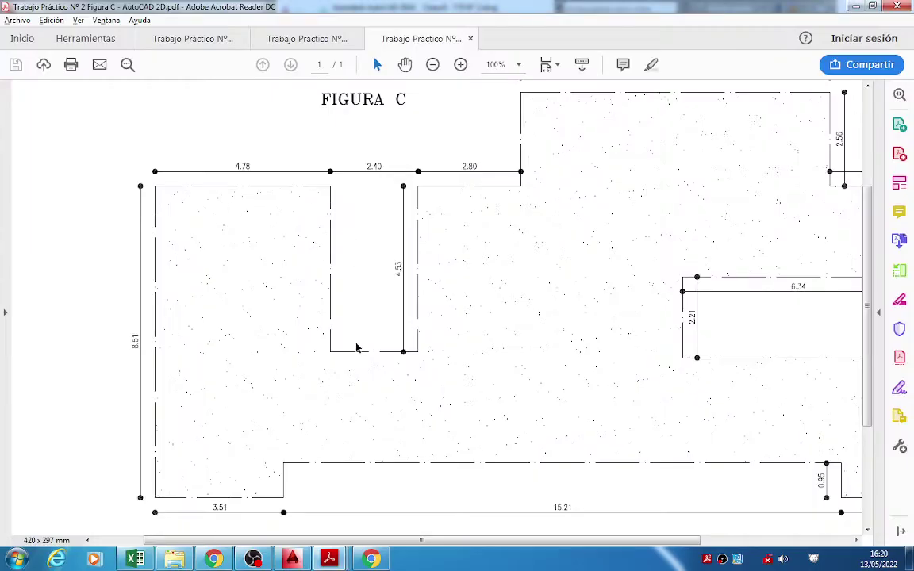
pyautogui.hotkey('alt', 'Tab')
pyautogui.write('4.5')
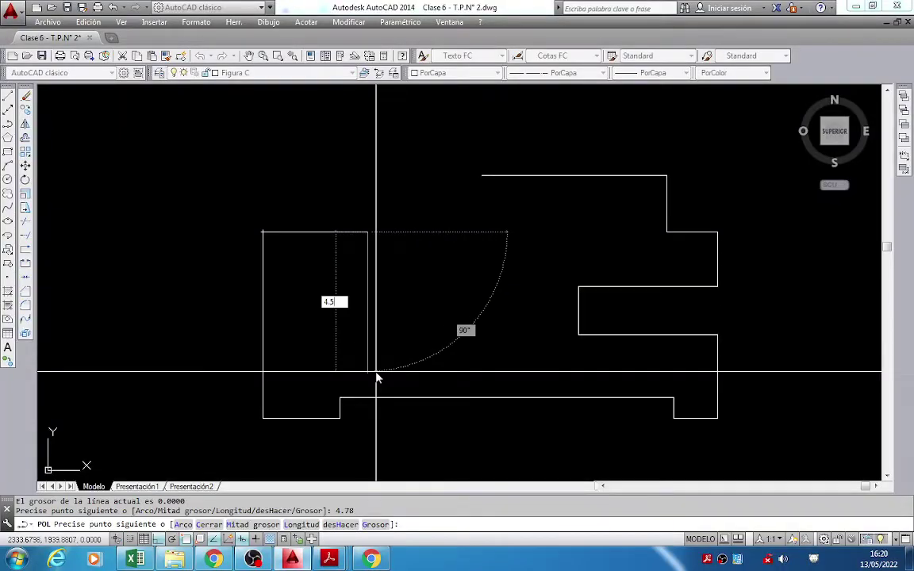
pyautogui.write('3')
pyautogui.press('Return')
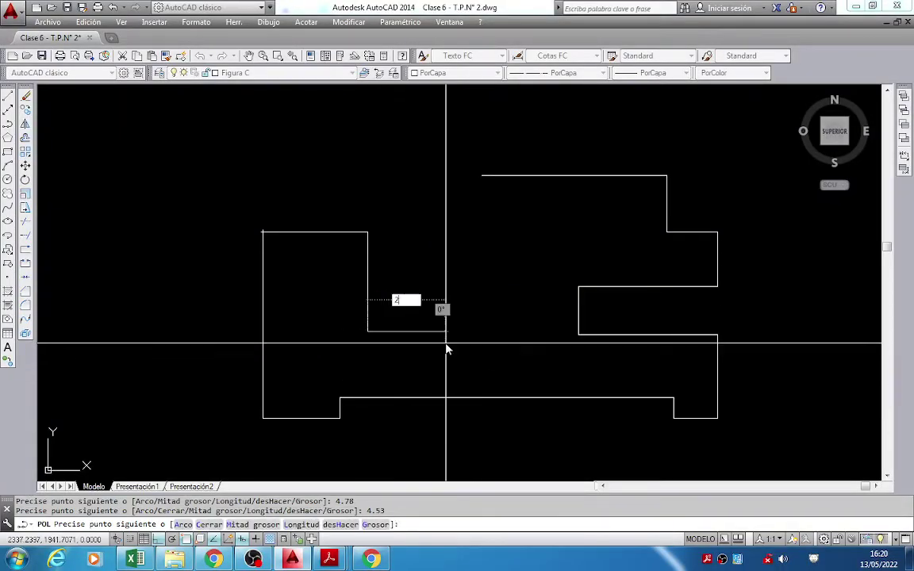
# Add the 2.40 and 2.80 segments, end at the upper outline corner, and select the new polyline.
pyautogui.write('2.40')
pyautogui.press('Return')
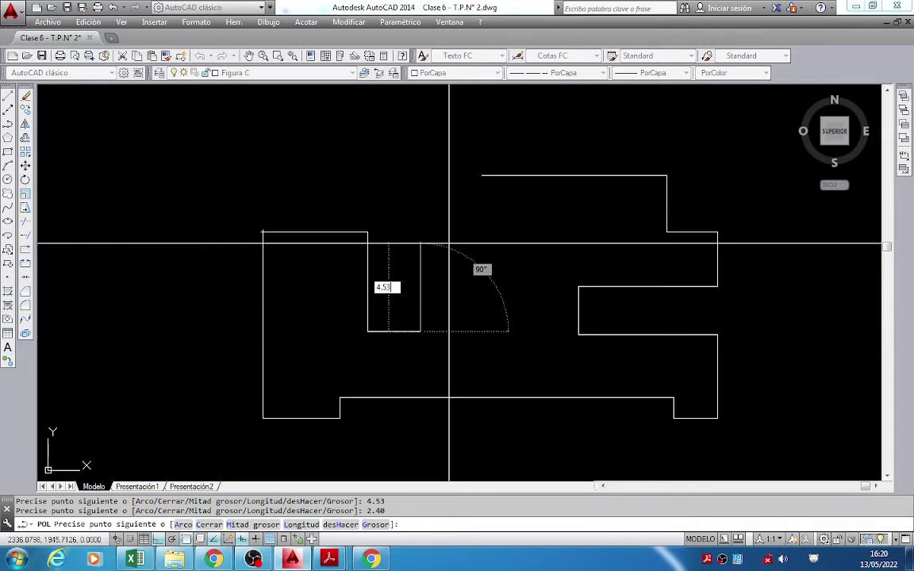
pyautogui.hotkey('alt', 'Tab')
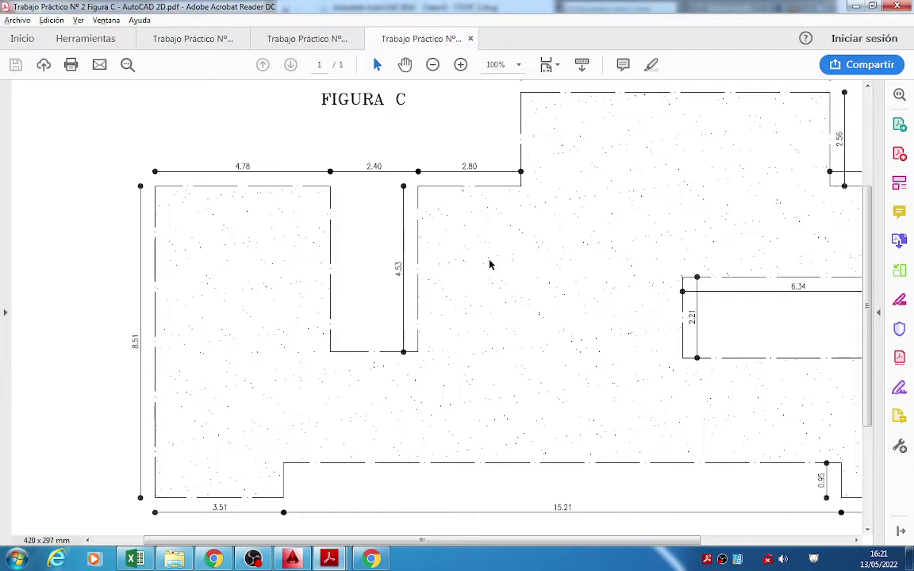
pyautogui.hotkey('alt', 'Tab')
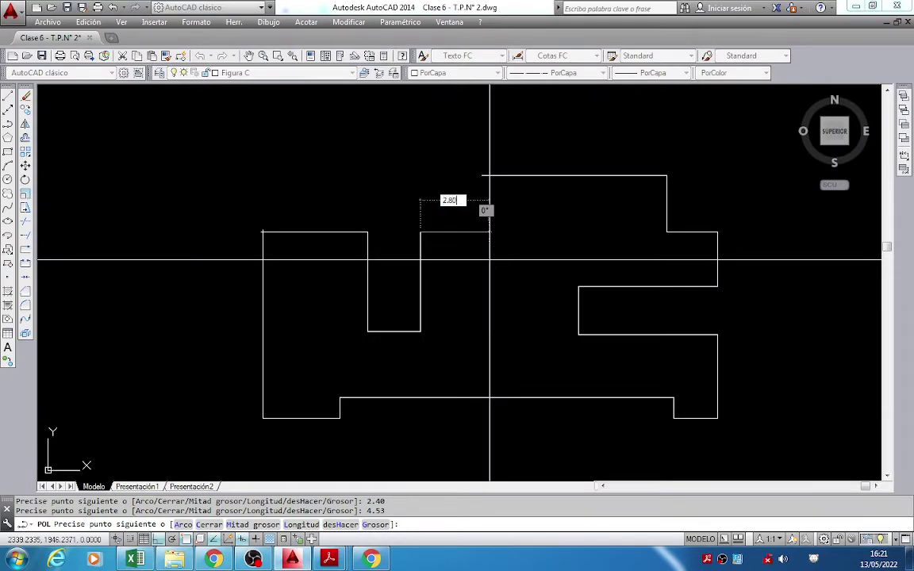
pyautogui.press('Return')
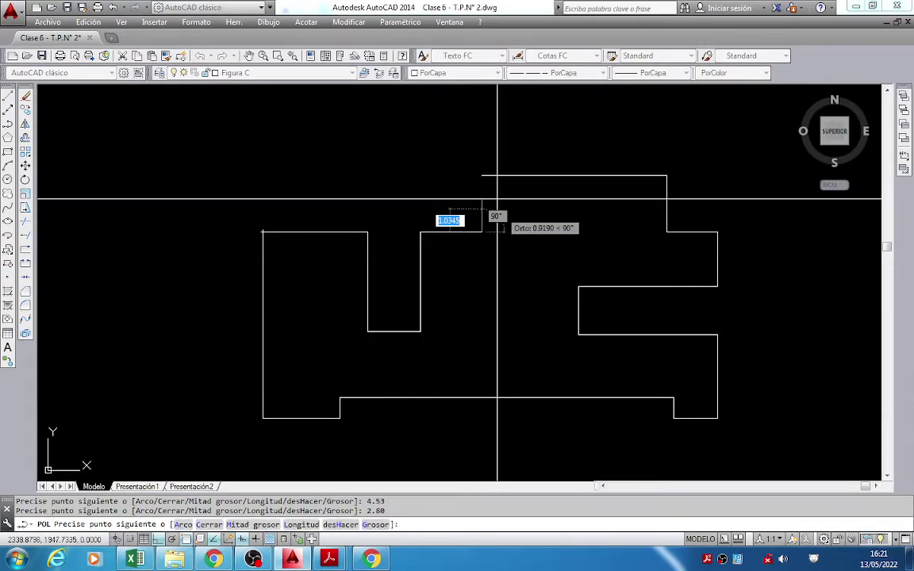
pyautogui.click(482, 175)
pyautogui.press('Escape')
pyautogui.moveTo(499, 204); pyautogui.dragTo(481, 176, button='middle')
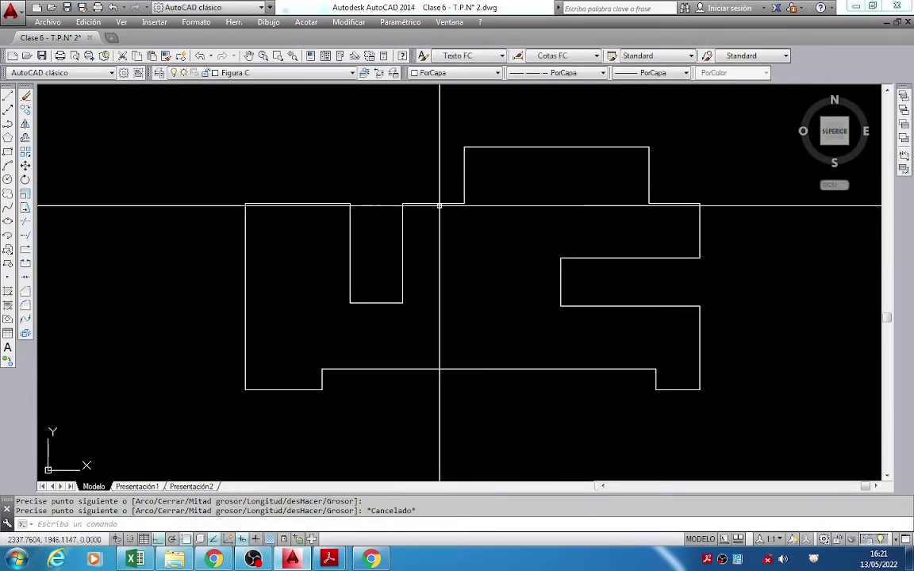
pyautogui.click(439, 204)
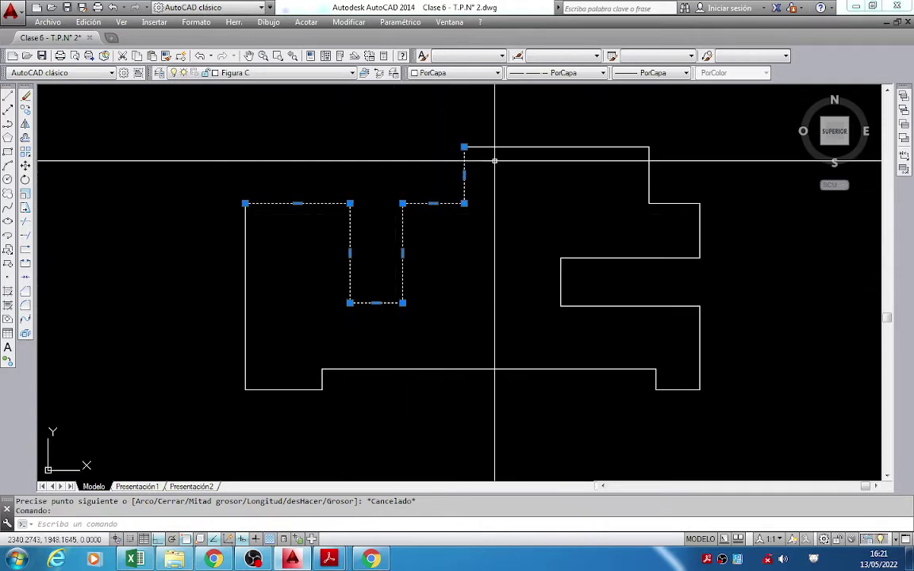
# Join all outline segments with UNIR into one polyline and check it in Properties.
pyautogui.press('Escape')
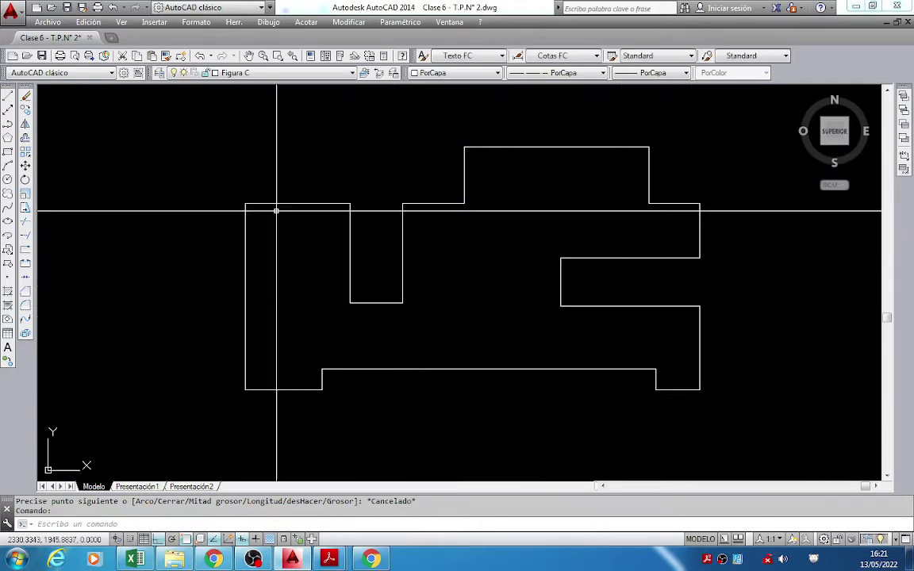
pyautogui.click(26, 280)
pyautogui.click(197, 112)
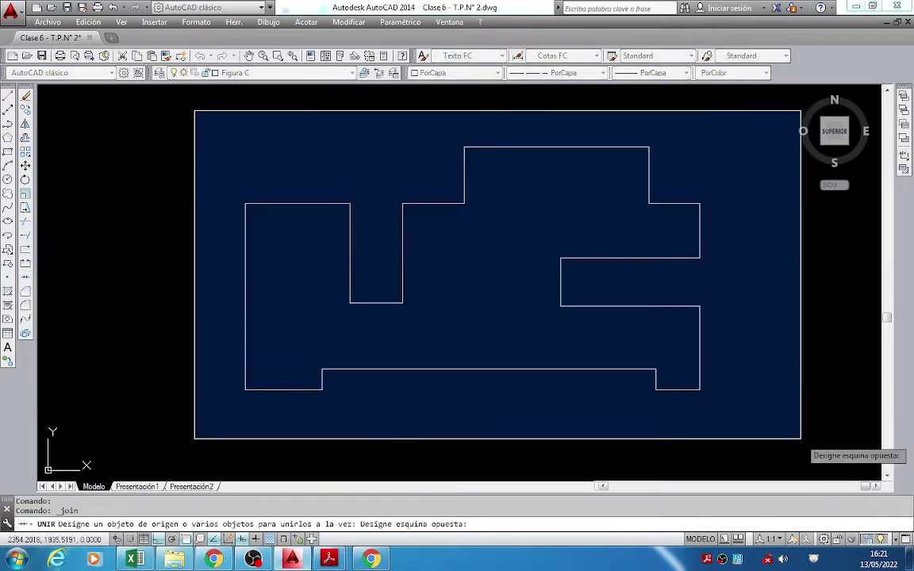
pyautogui.click(797, 438)
pyautogui.press('Return')
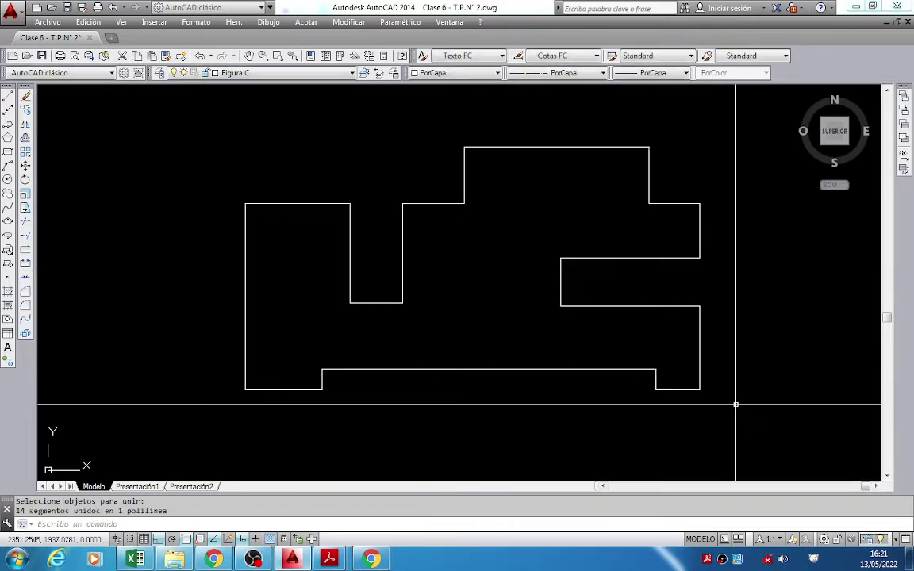
pyautogui.click(687, 390)
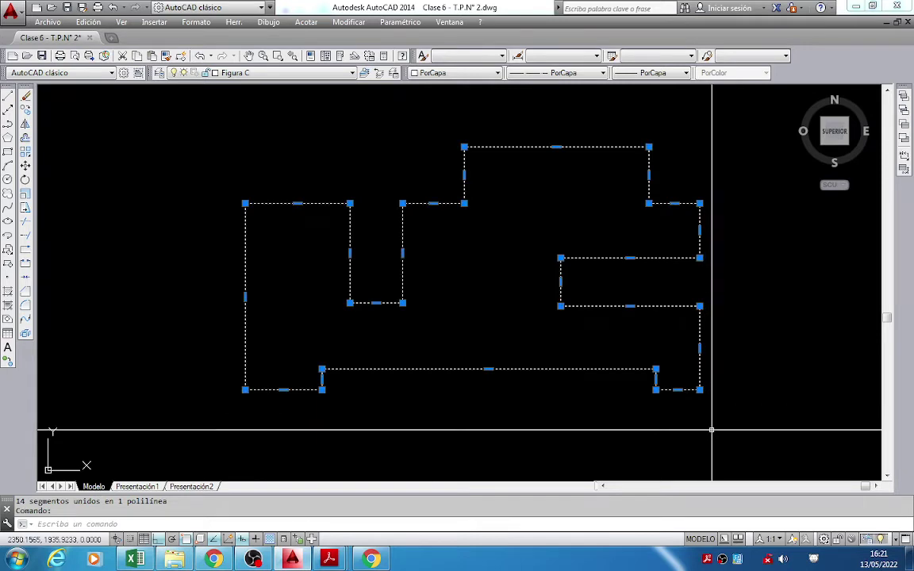
pyautogui.hotkey('ctrl', '1')
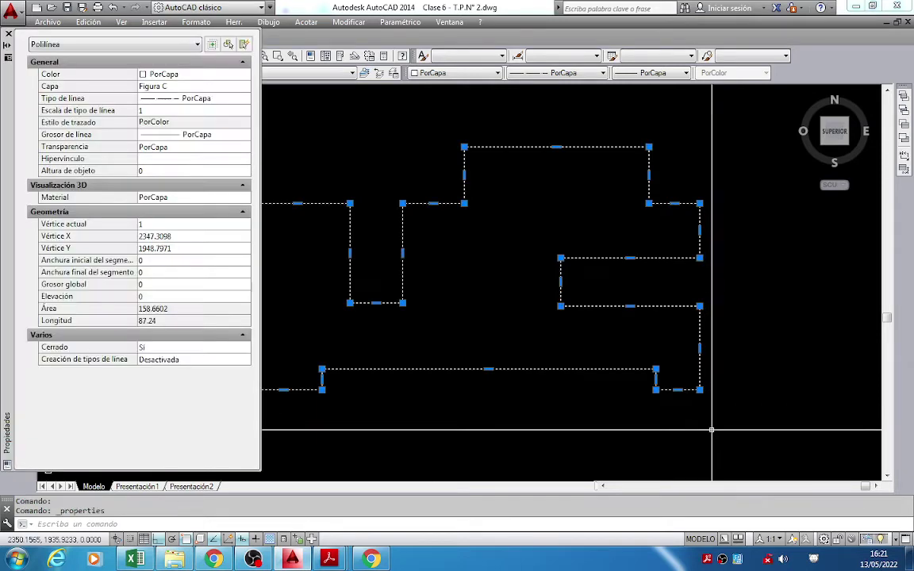
pyautogui.click(10, 35)
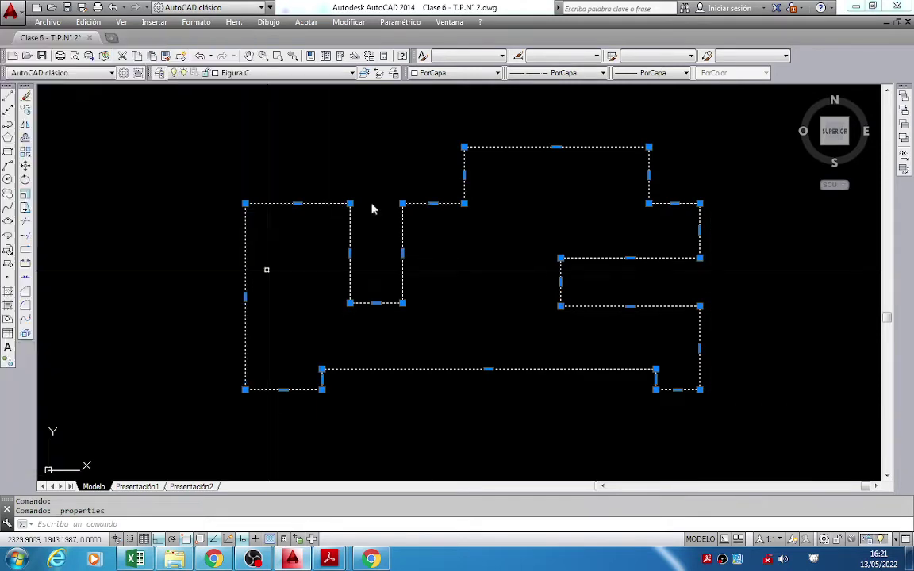
pyautogui.press('Escape')
pyautogui.click(424, 184)
# Erase the leftover selected object and zoom back in on the outline.
pyautogui.press('Delete')
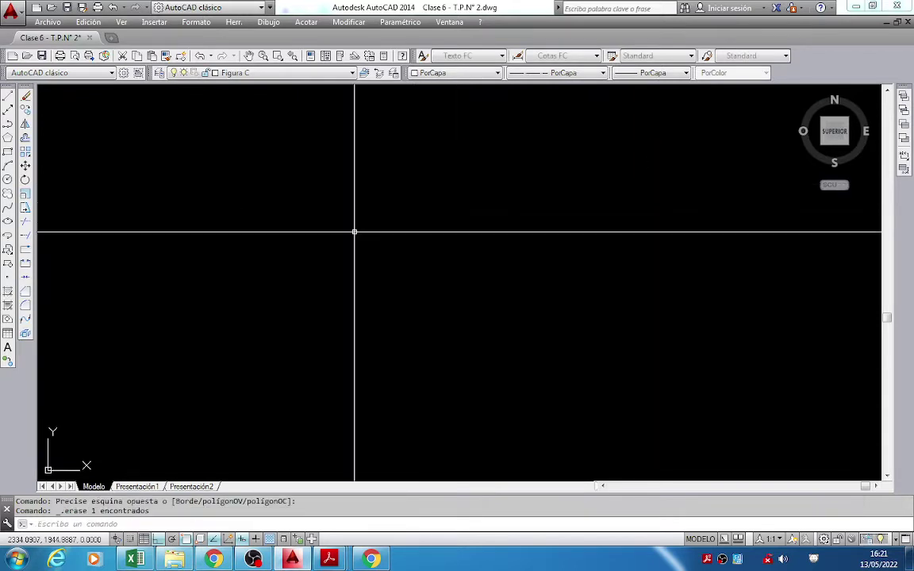
pyautogui.scroll(-5, 354, 230)
pyautogui.scroll(2, 256, 204)
pyautogui.scroll(4, 256, 239)
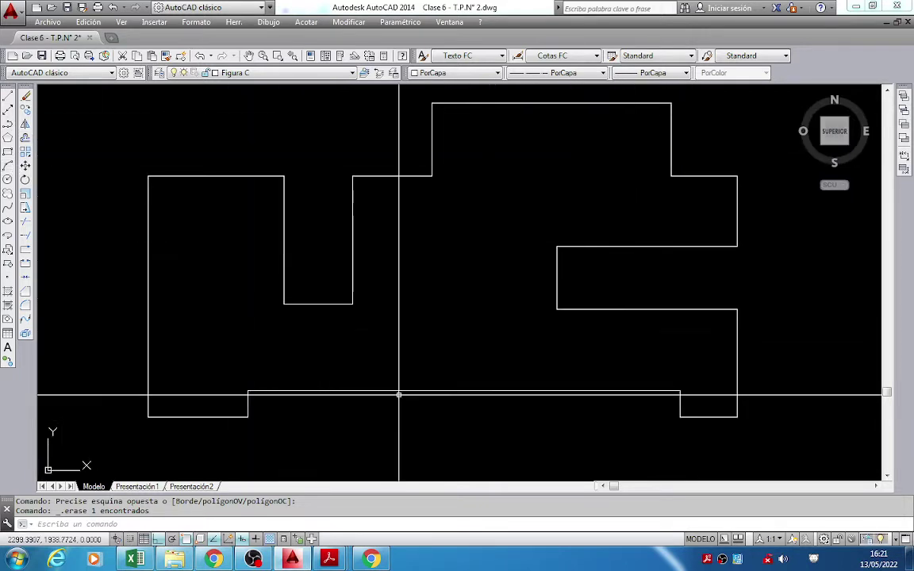
pyautogui.moveTo(402, 349); pyautogui.dragTo(414, 362, button='middle')
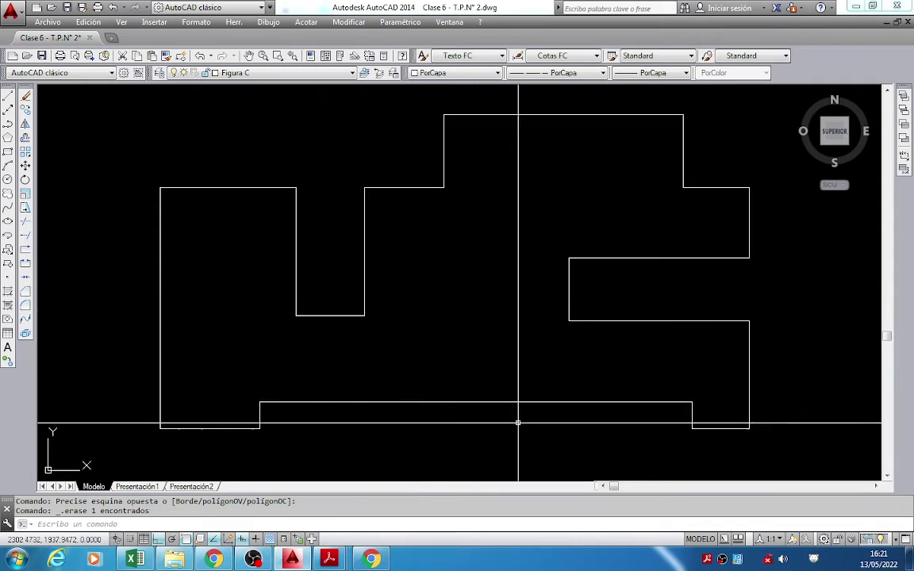
# Select the outline polyline and begin editing its linetype scale in Properties.
pyautogui.click(430, 183)
pyautogui.click(400, 237)
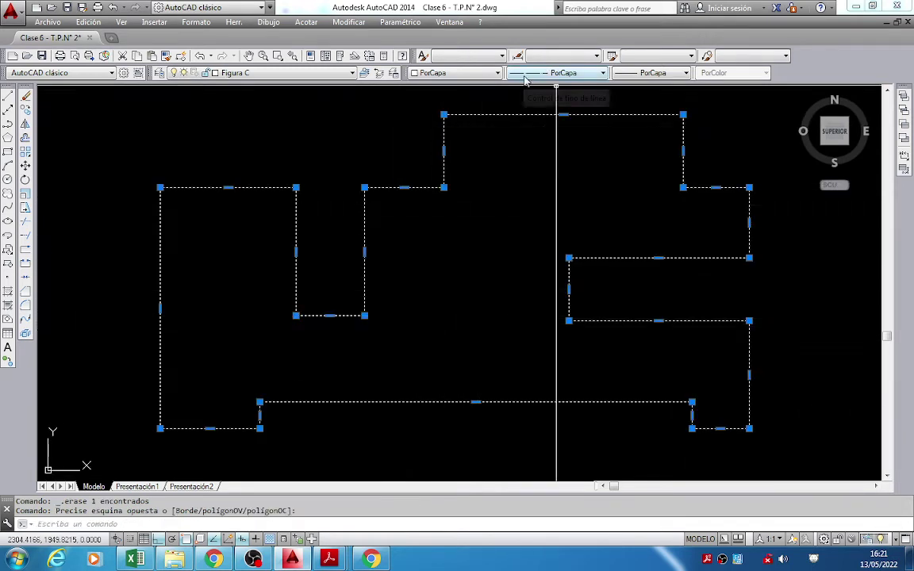
pyautogui.moveTo(329, 560)
pyautogui.moveTo(393, 444)
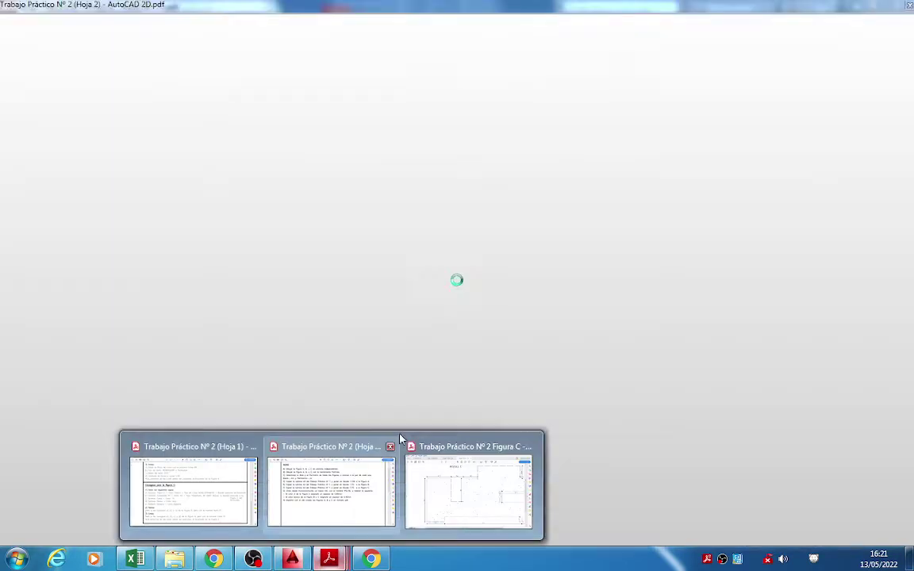
pyautogui.click(480, 488)
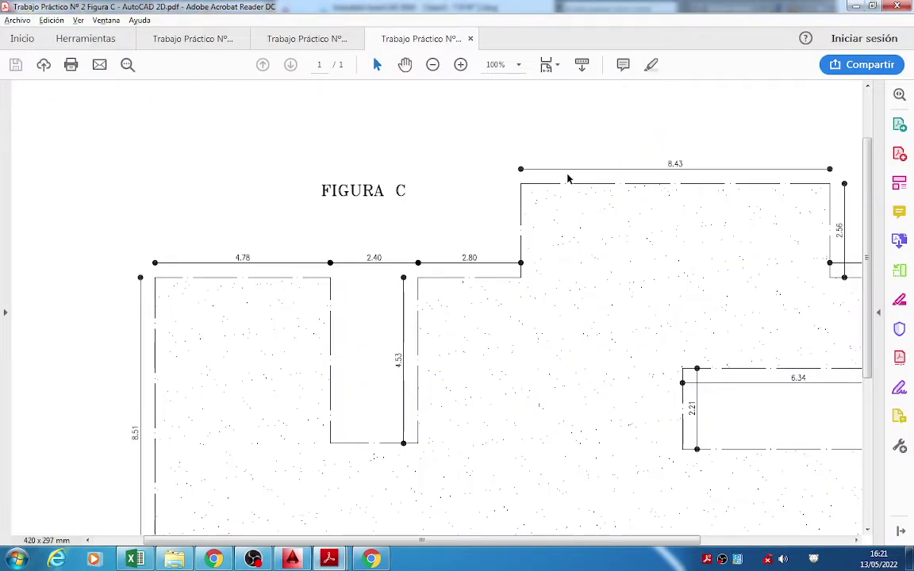
pyautogui.moveTo(292, 559)
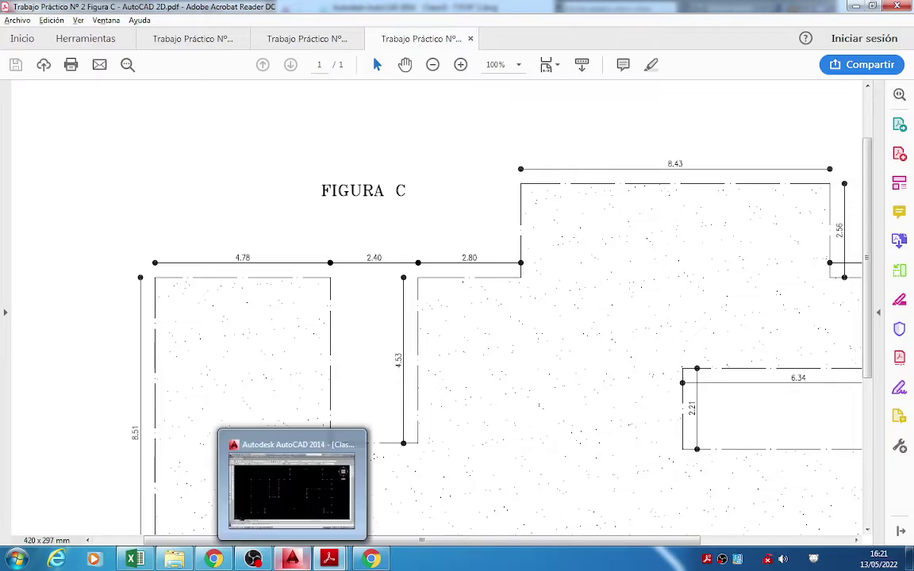
pyautogui.click(292, 486)
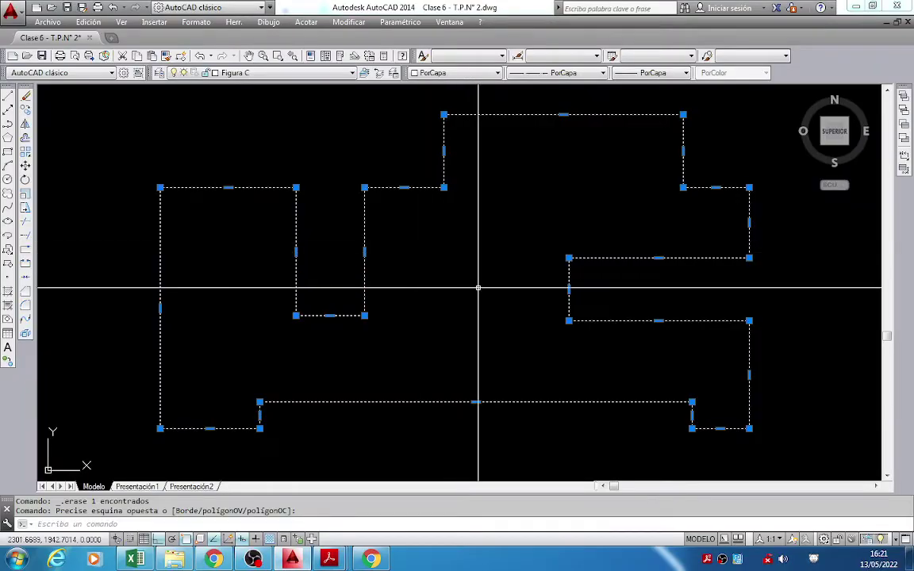
pyautogui.hotkey('ctrl', '1')
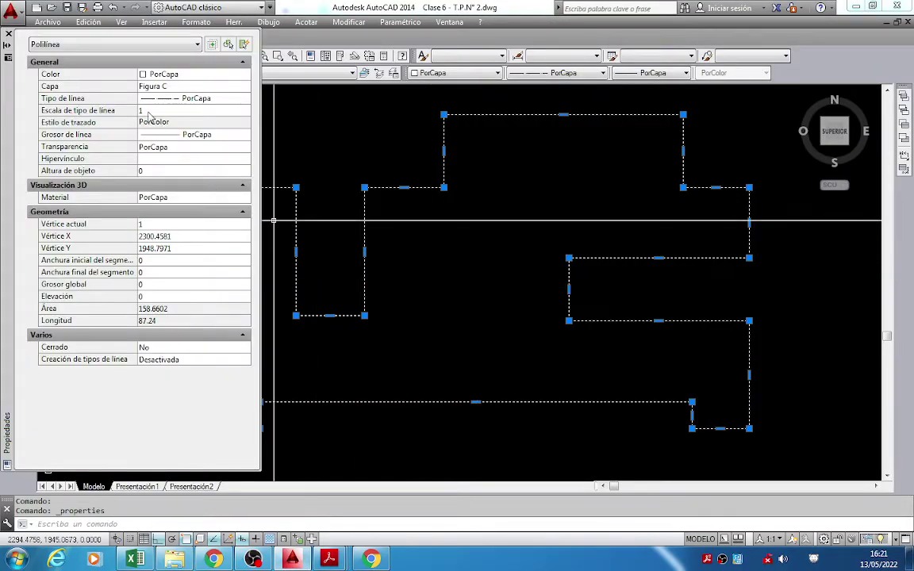
pyautogui.click(149, 111)
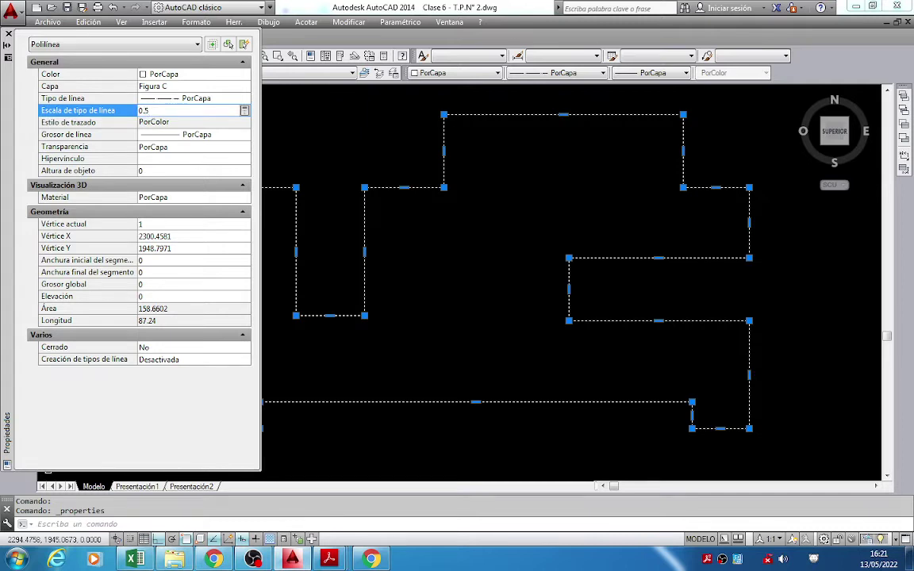
# Commit a 0.5 linetype scale, then reselect the outline and change it to 0.25.
pyautogui.click(148, 118)
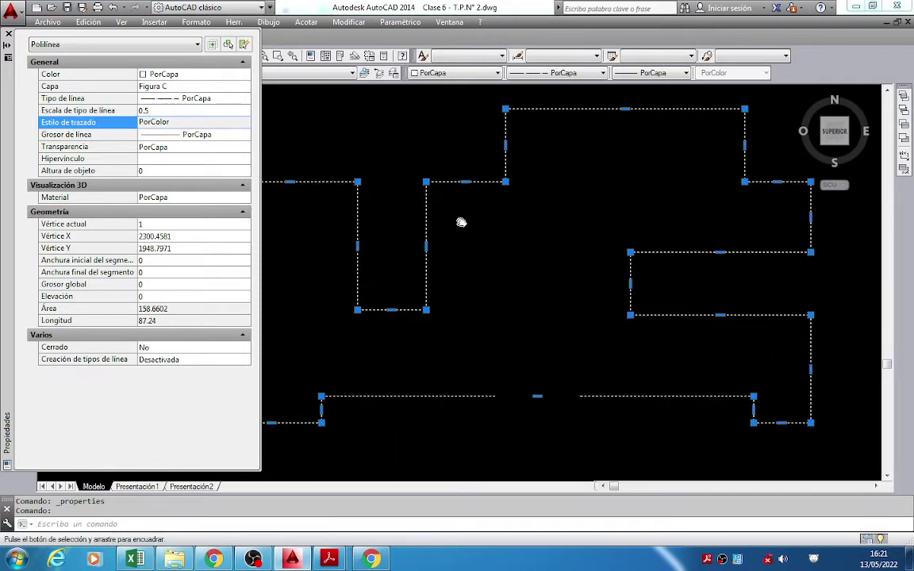
pyautogui.press('Escape')
pyautogui.moveTo(449, 290)
pyautogui.mouseDown(button='middle')
pyautogui.moveTo(530, 282)
pyautogui.moveTo(571, 254)
pyautogui.mouseUp(button='middle')
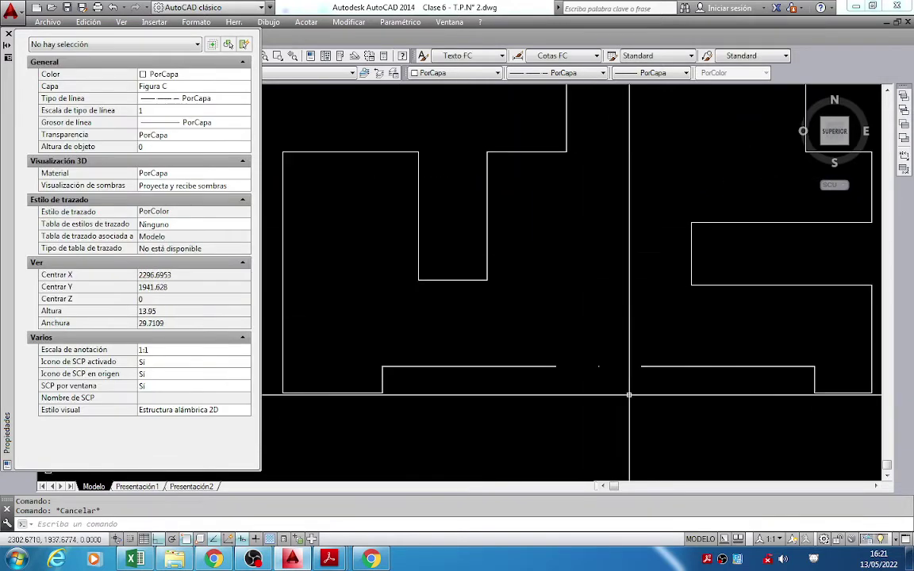
pyautogui.click(654, 317)
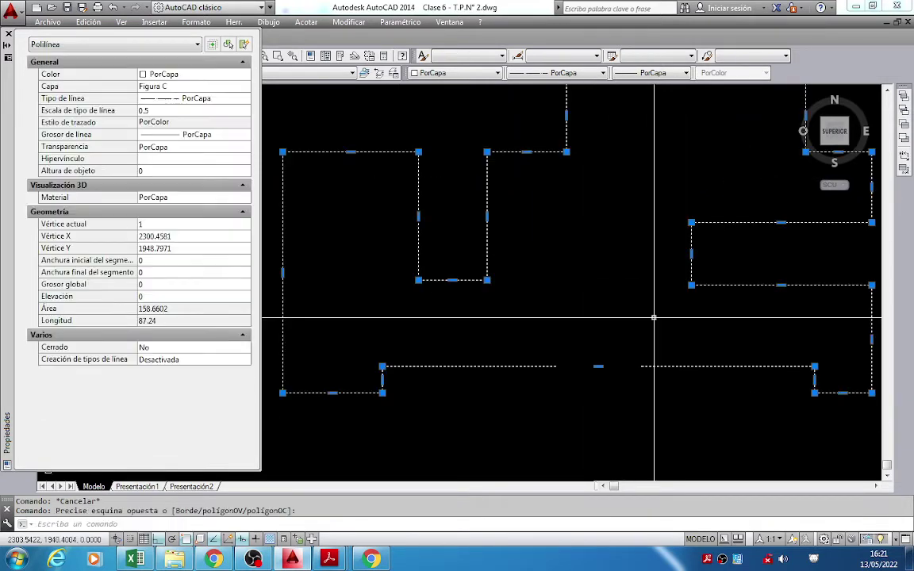
pyautogui.click(153, 111)
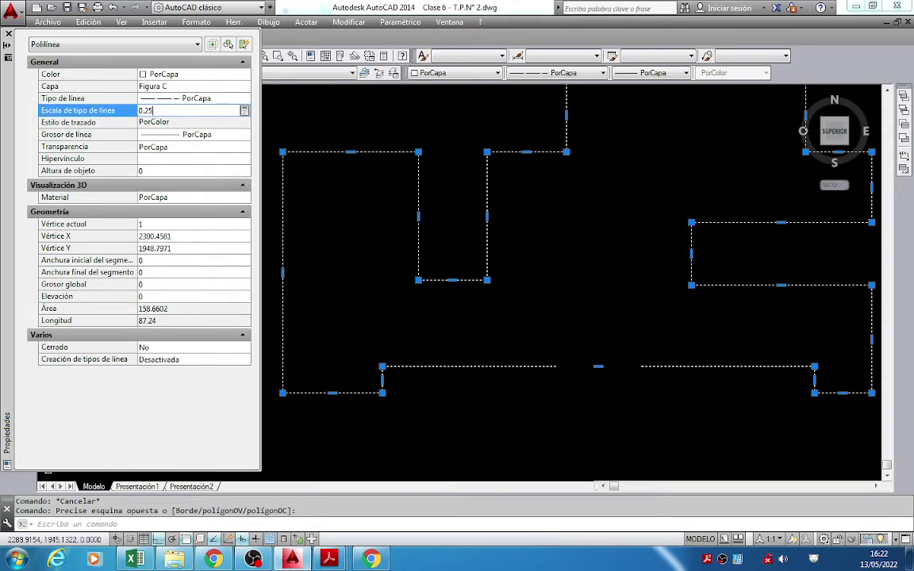
pyautogui.write('0.25')
pyautogui.press('Return')
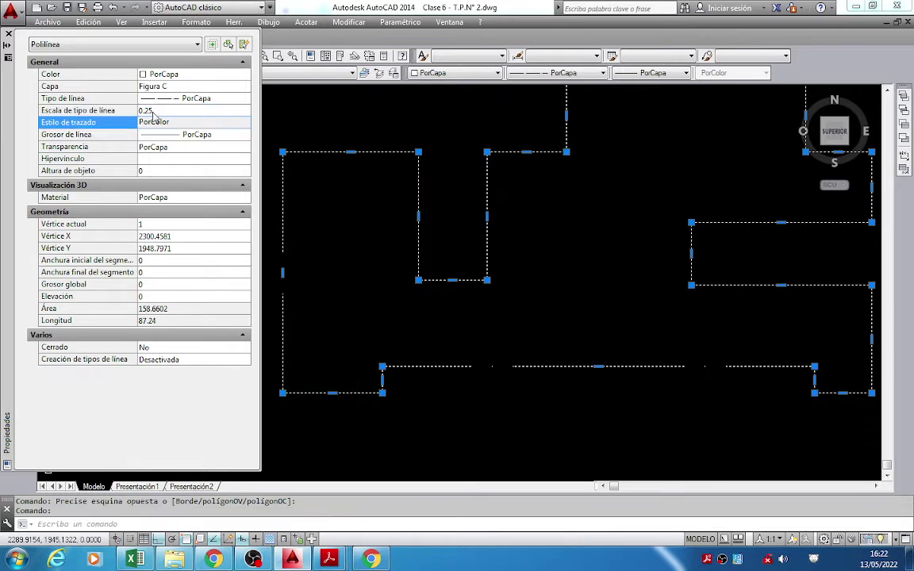
# Reselect the outline and lower its linetype scale to 0.05.
pyautogui.moveTo(407, 240); pyautogui.dragTo(469, 246, button='middle')
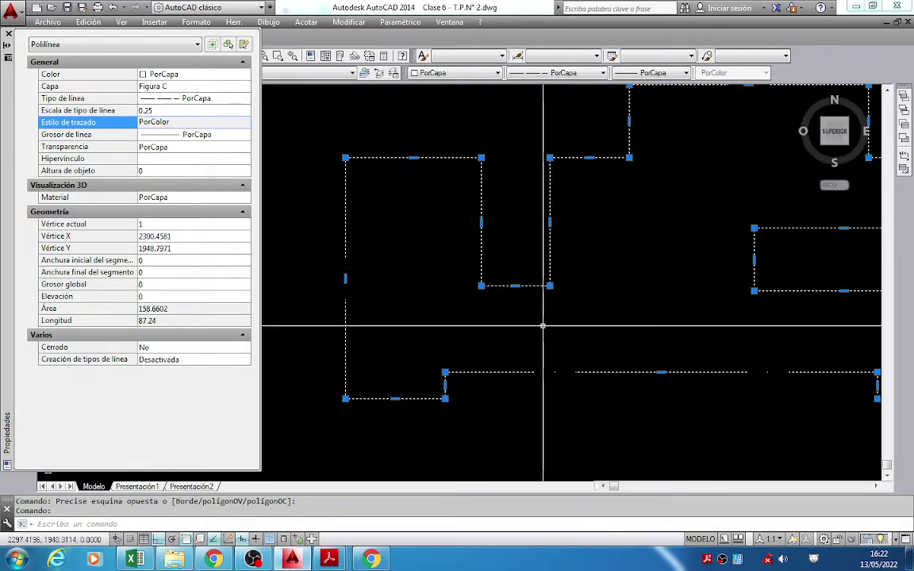
pyautogui.scroll(-2, 543, 325)
pyautogui.press('Escape')
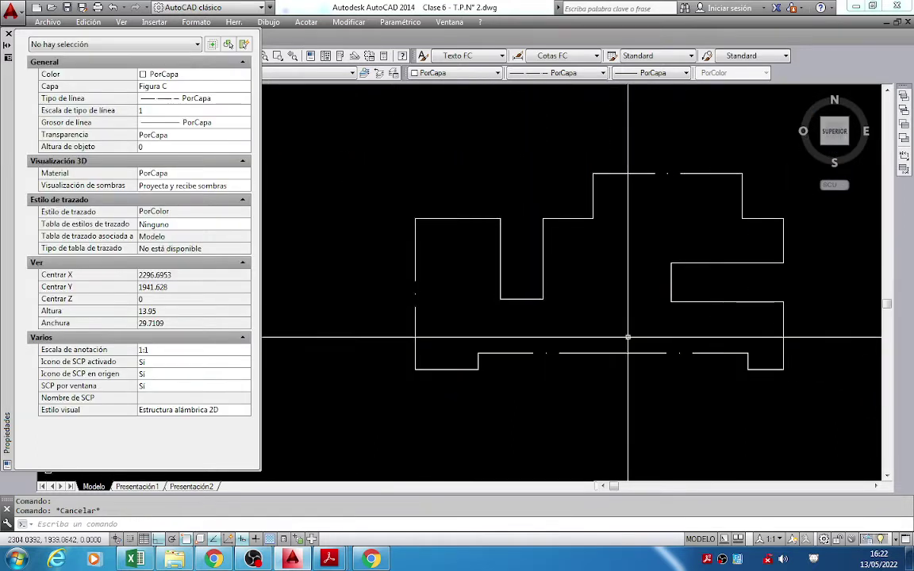
pyautogui.click(561, 248)
pyautogui.click(504, 287)
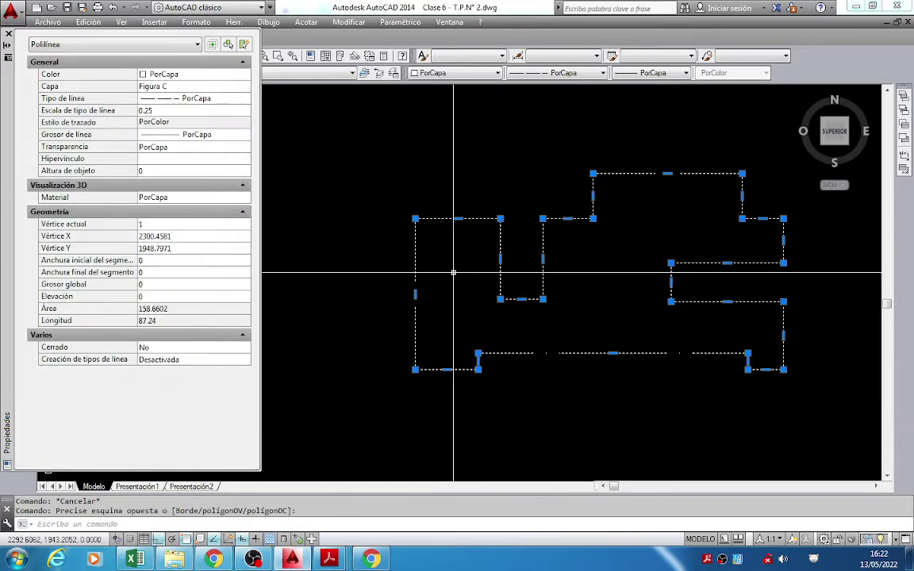
pyautogui.click(165, 111)
pyautogui.write('0')
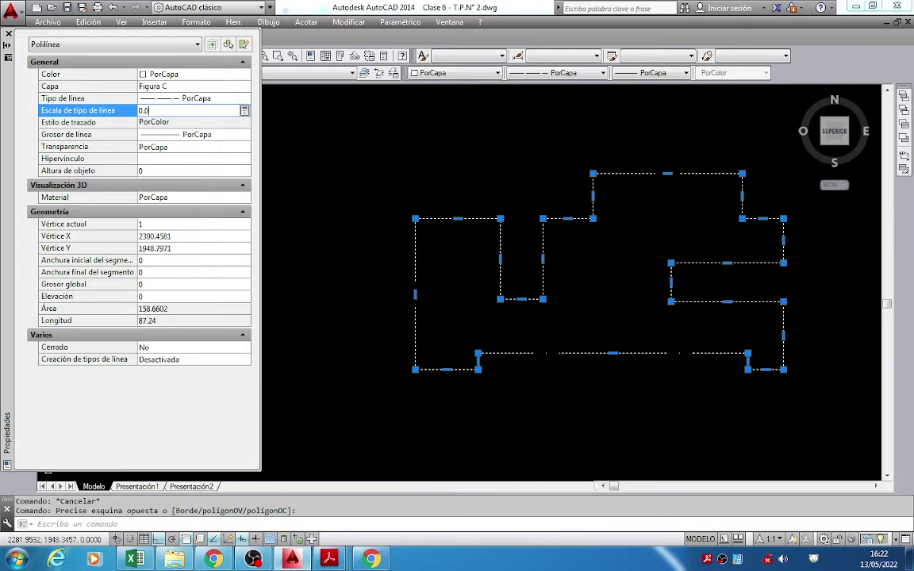
pyautogui.press('Return')
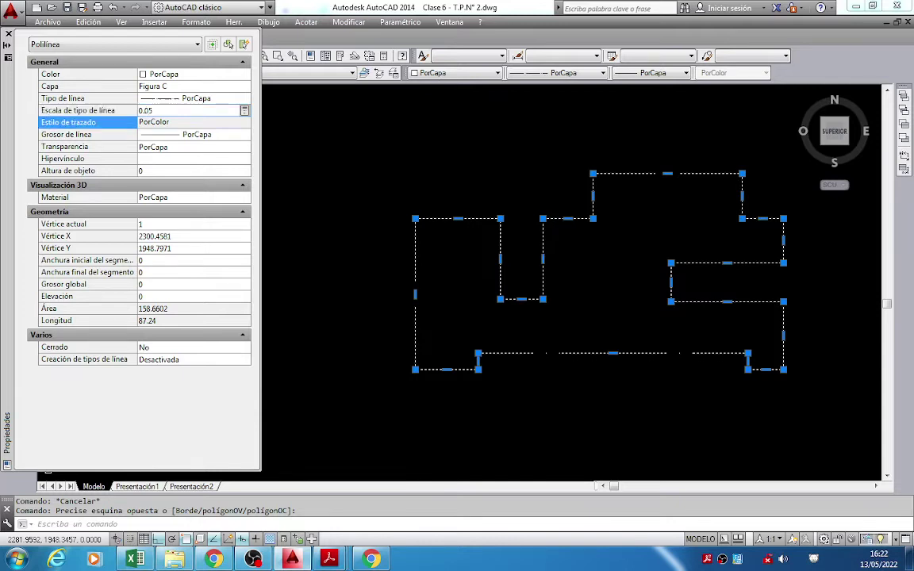
# Clear the selection, close Properties, and frame the dash-dot outline in view.
pyautogui.scroll(4, 487, 236)
pyautogui.scroll(5, 487, 237)
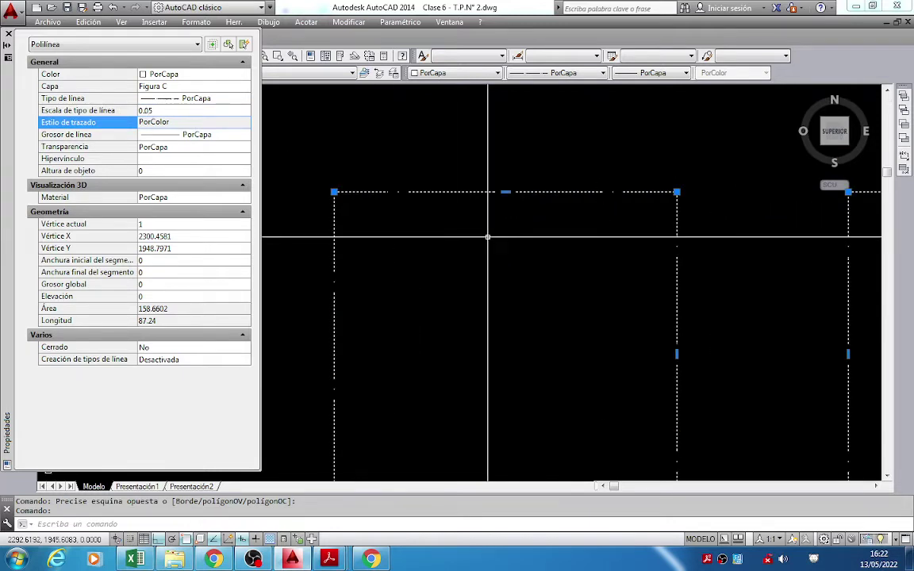
pyautogui.press('Escape')
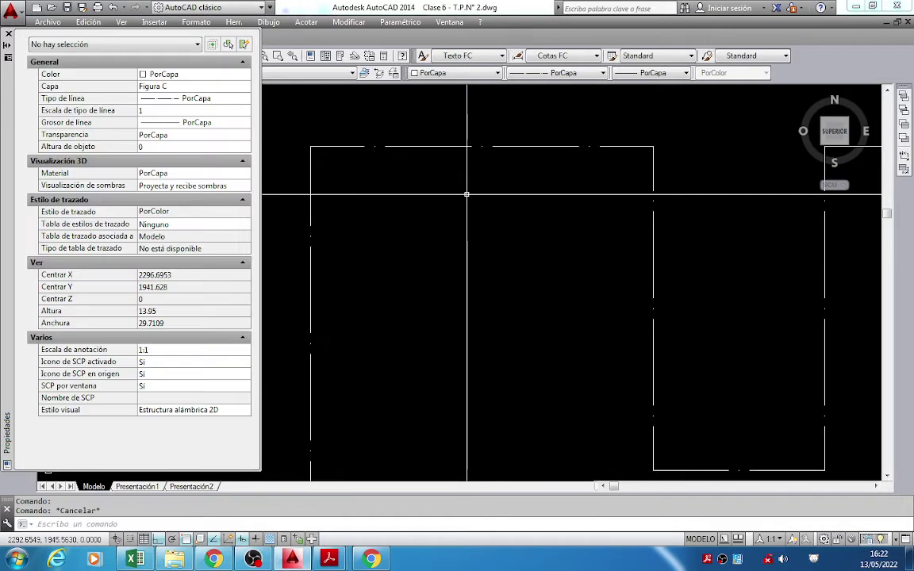
pyautogui.click(9, 35)
pyautogui.scroll(-3, 482, 172)
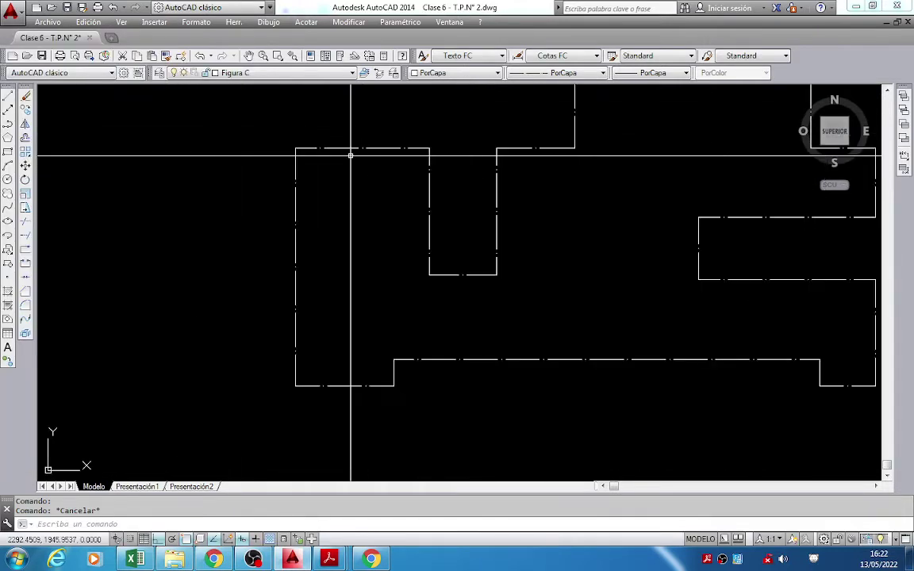
pyautogui.moveTo(603, 114); pyautogui.dragTo(484, 173, button='middle')
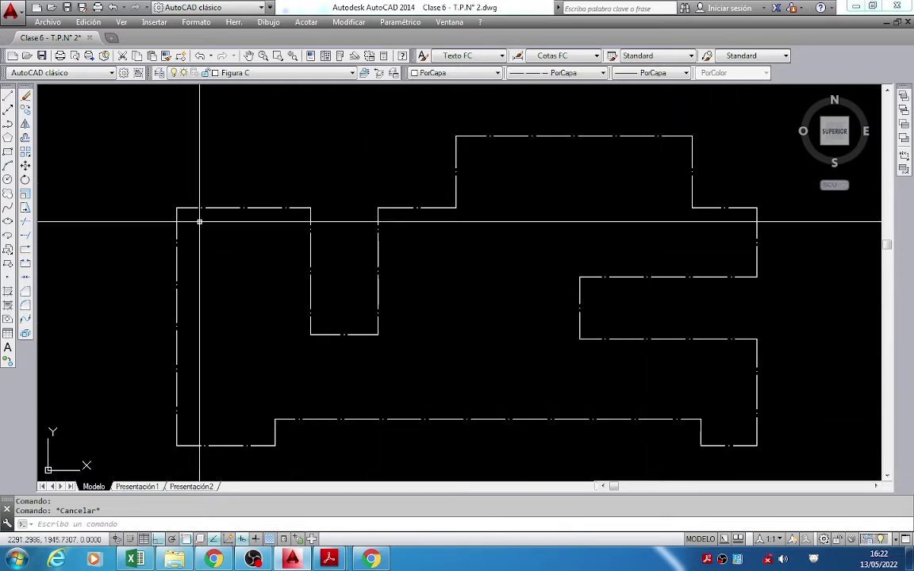
pyautogui.moveTo(167, 212); pyautogui.dragTo(163, 192, button='middle')
pyautogui.scroll(3, 164, 190)
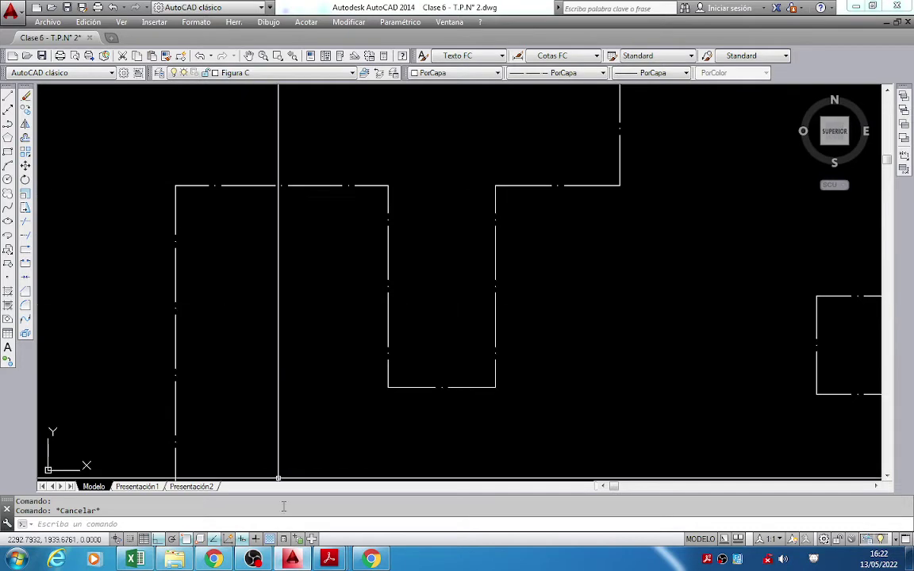
# Review the assignment notes and the Figura C drawing at 125% in Acrobat, then return to AutoCAD.
pyautogui.moveTo(329, 558)
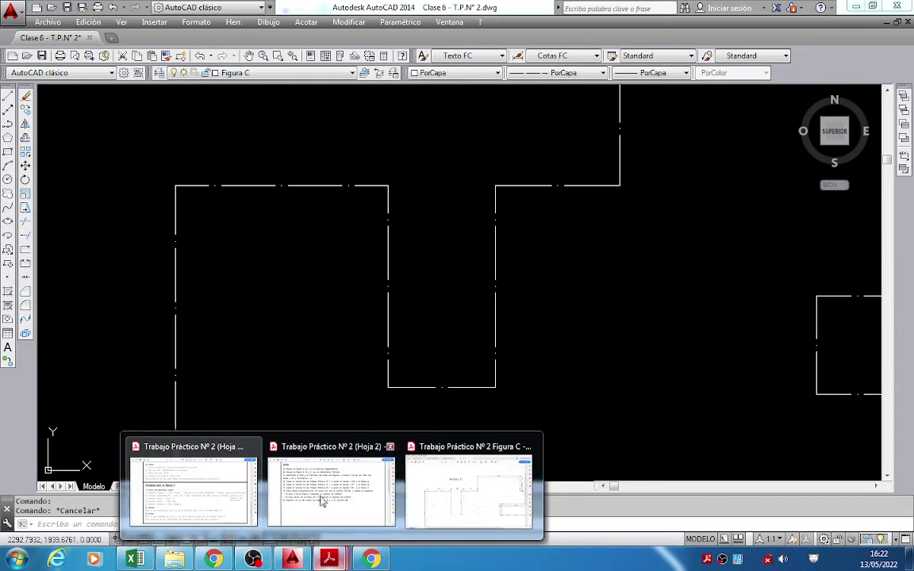
pyautogui.click(193, 486)
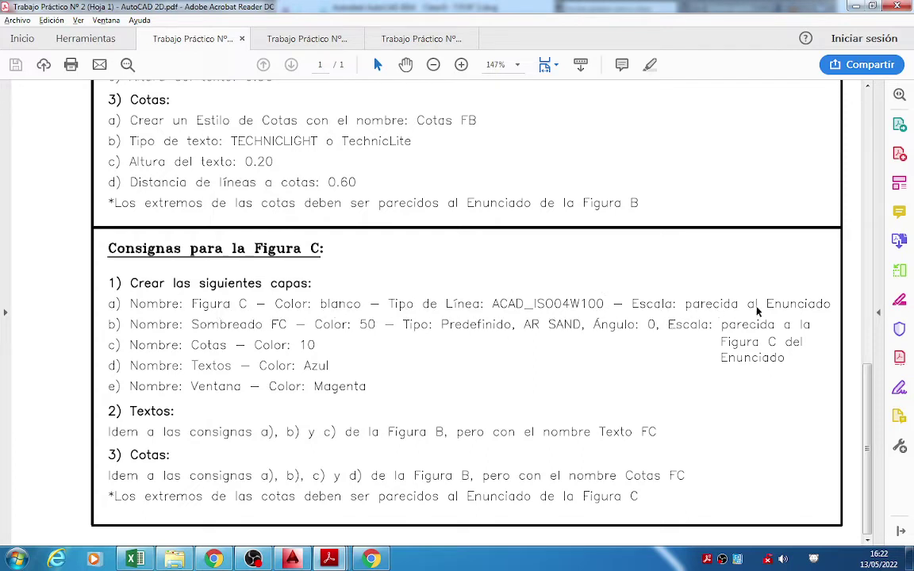
pyautogui.click(294, 39)
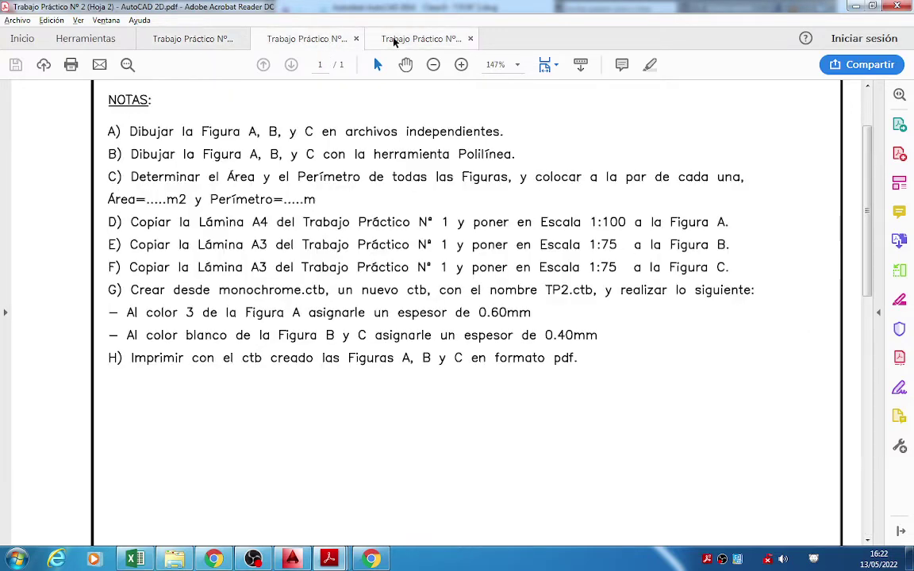
pyautogui.click(395, 42)
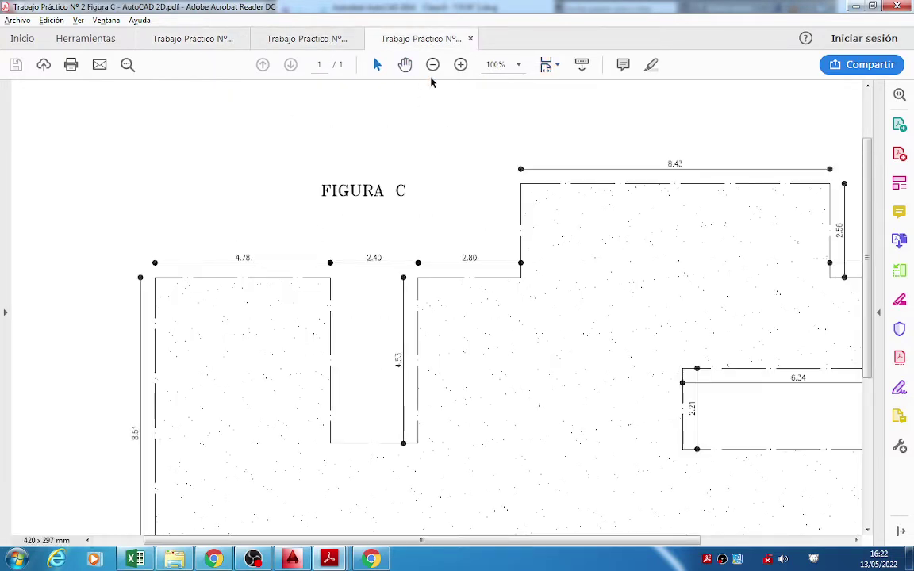
pyautogui.scroll(-2, 359, 220)
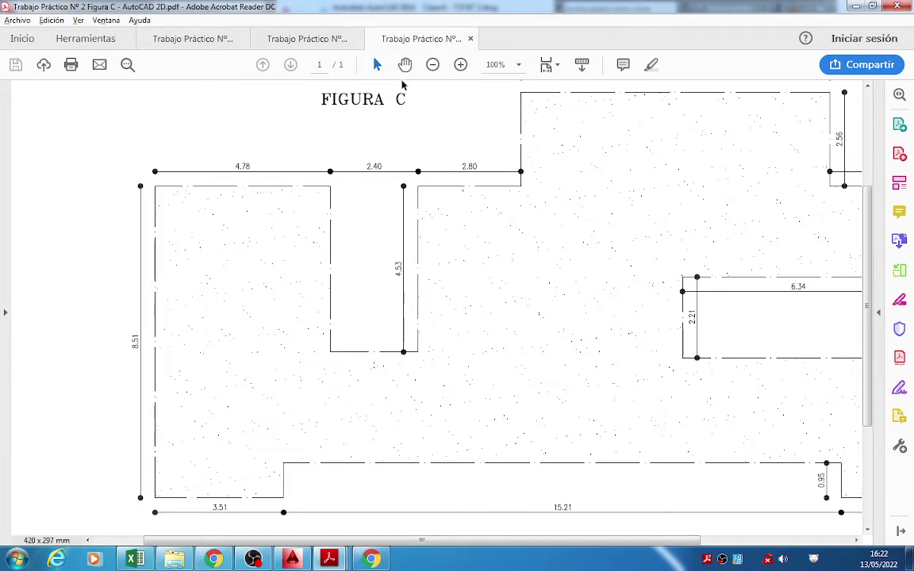
pyautogui.click(462, 67)
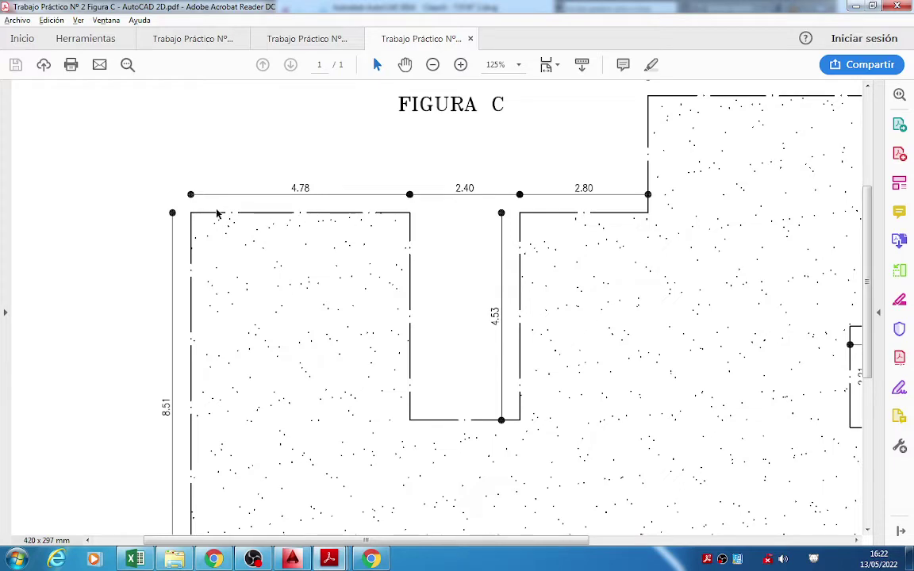
pyautogui.hotkey('alt', 'Tab')
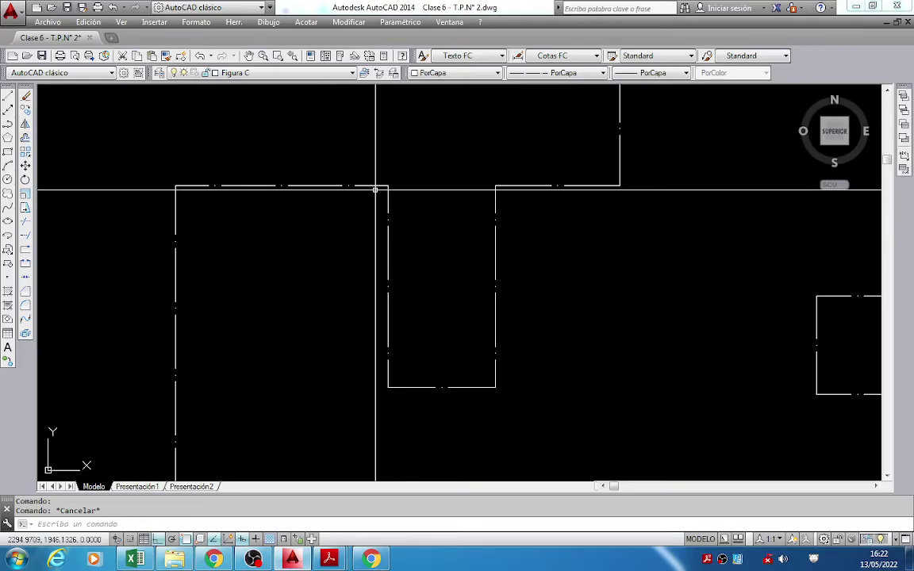
# Select everything and verify the outline's 0.05 linetype scale in Properties, then deselect.
pyautogui.scroll(-2, 333, 204)
pyautogui.hotkey('ctrl', 'a')
pyautogui.hotkey('ctrl', '1')
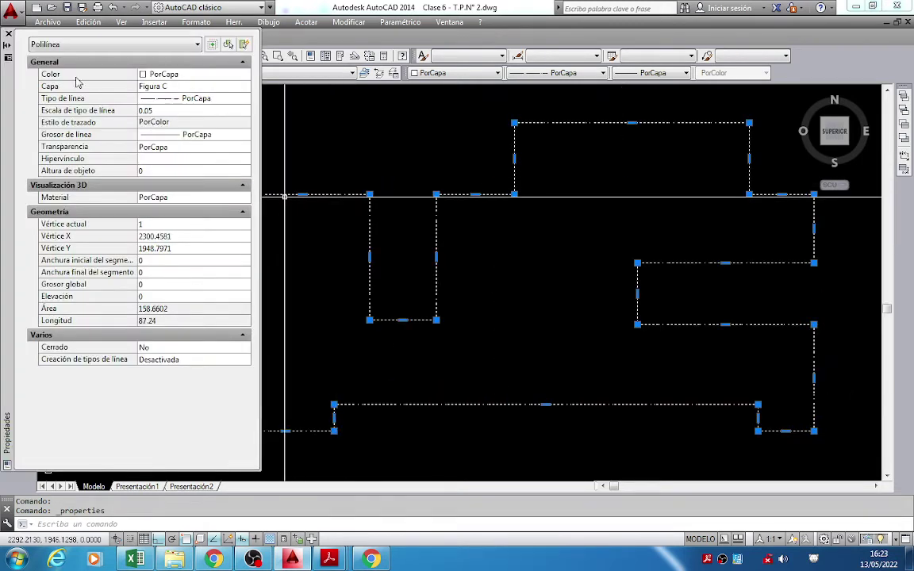
pyautogui.click(8, 35)
pyautogui.press('Escape')
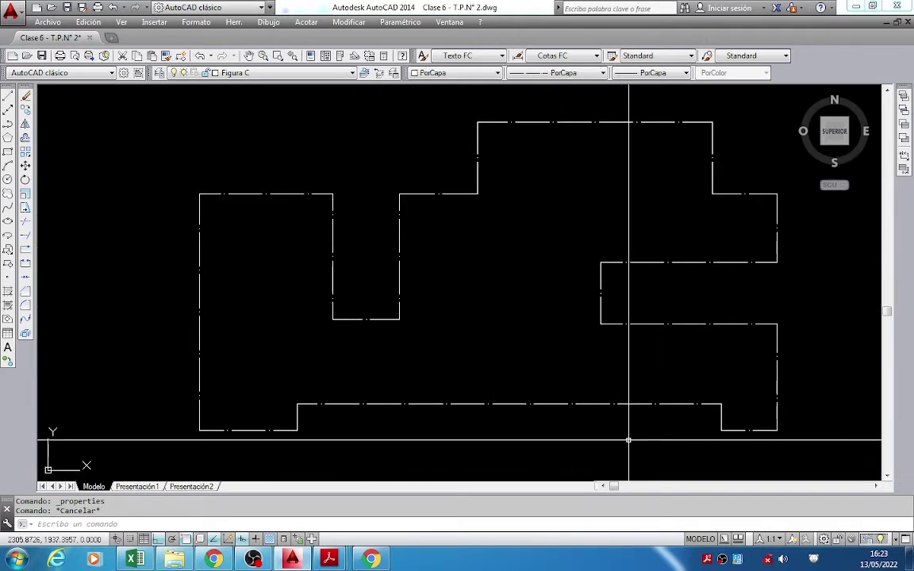
# Zoom the Figura C PDF out to 73.7% to see all dimensions, then return to AutoCAD.
pyautogui.hotkey('alt', 'Tab')
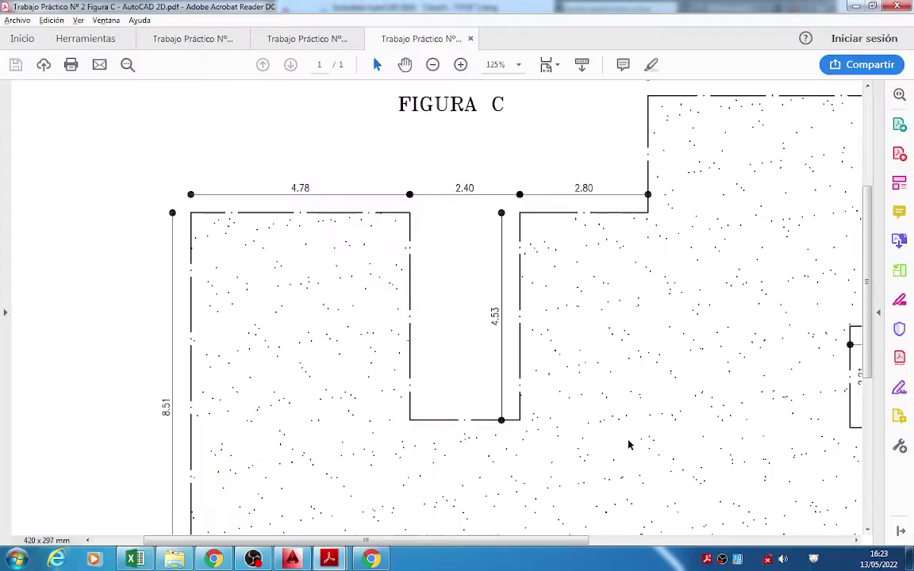
pyautogui.click(433, 66)
pyautogui.click(433, 66)
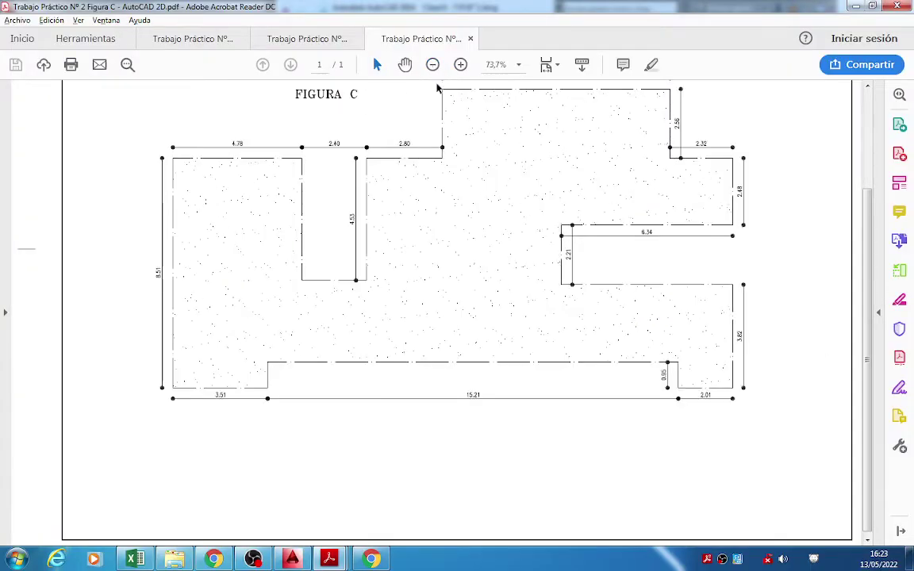
pyautogui.scroll(1, 546, 253)
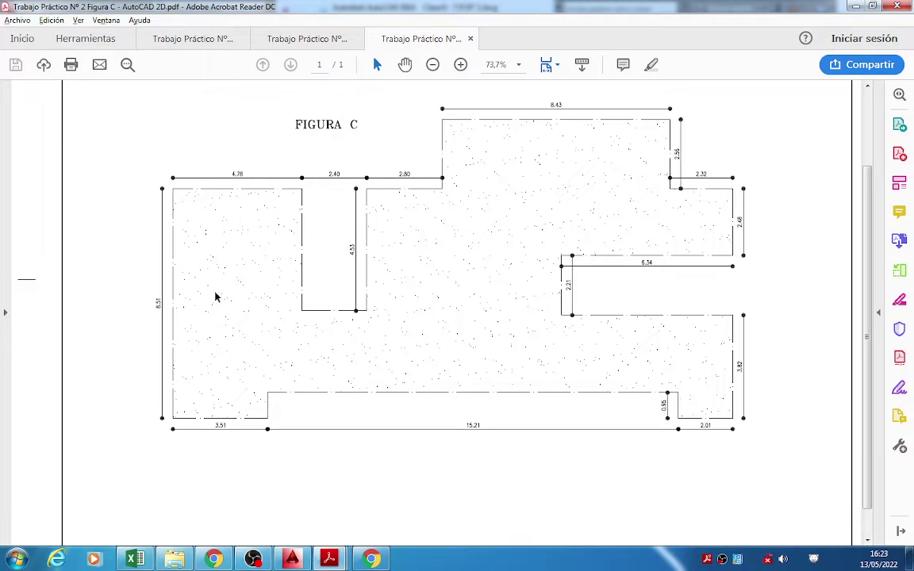
pyautogui.click(292, 560)
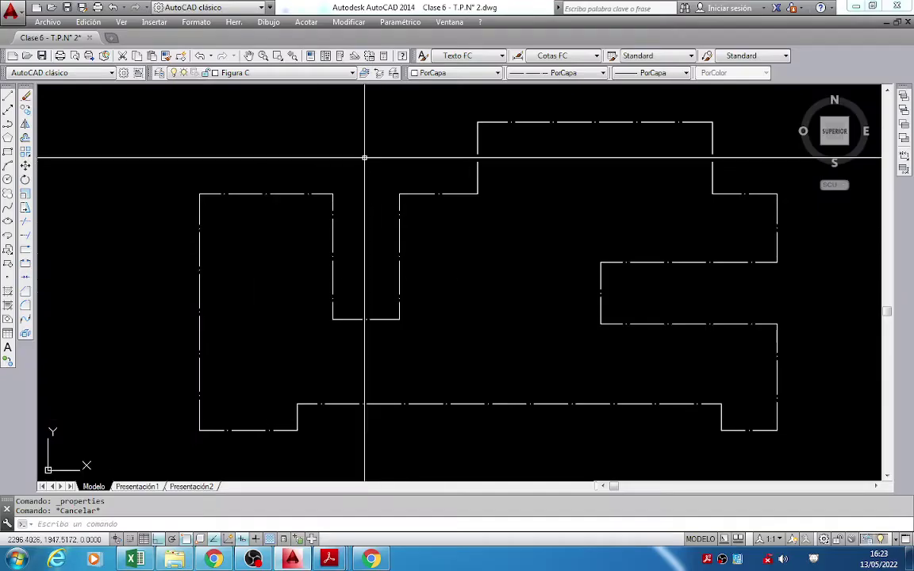
pyautogui.click(308, 76)
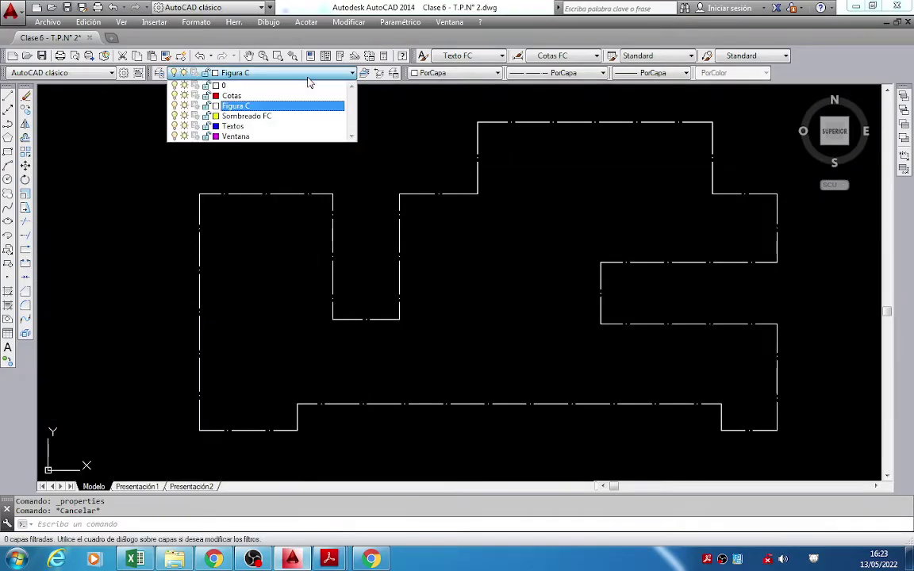
pyautogui.click(286, 118)
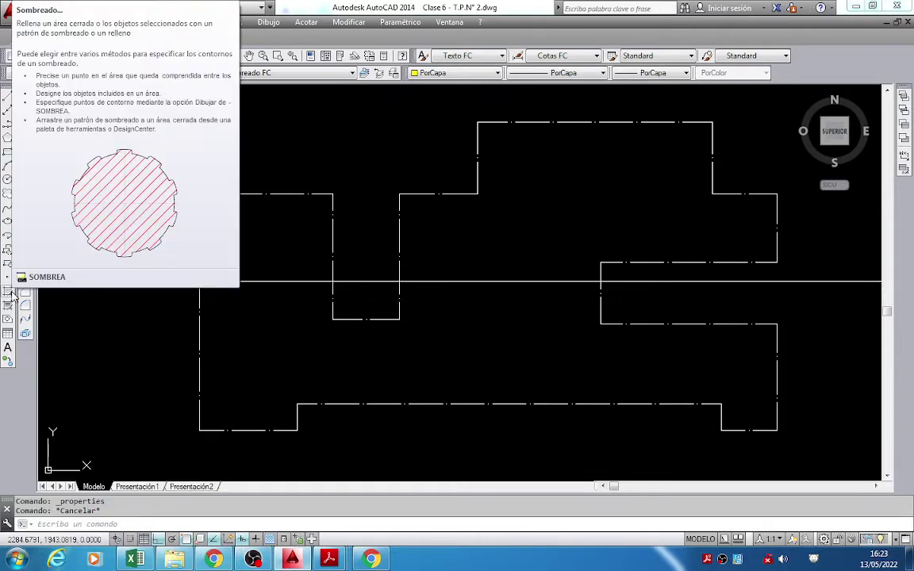
pyautogui.click(8, 293)
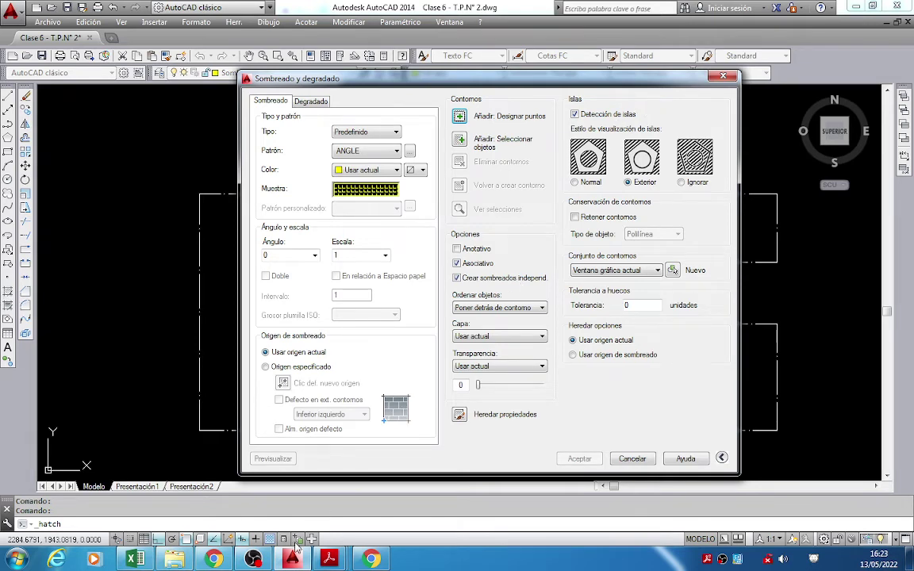
pyautogui.click(213, 560)
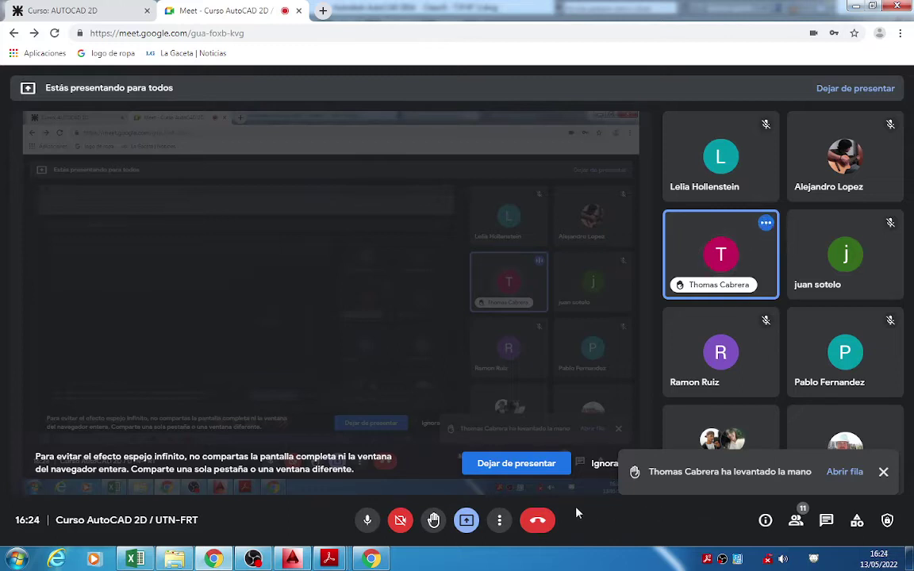
pyautogui.click(295, 560)
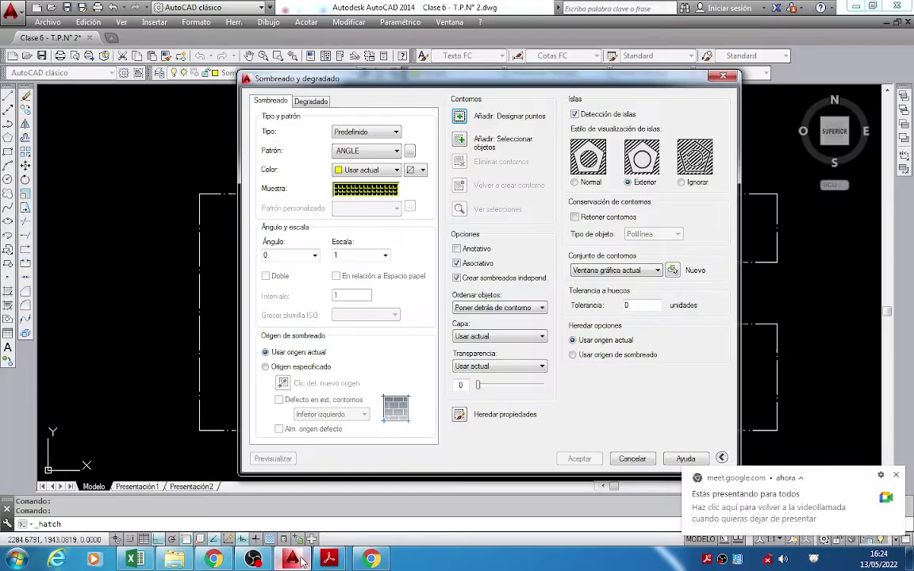
pyautogui.click(727, 75)
pyautogui.click(896, 477)
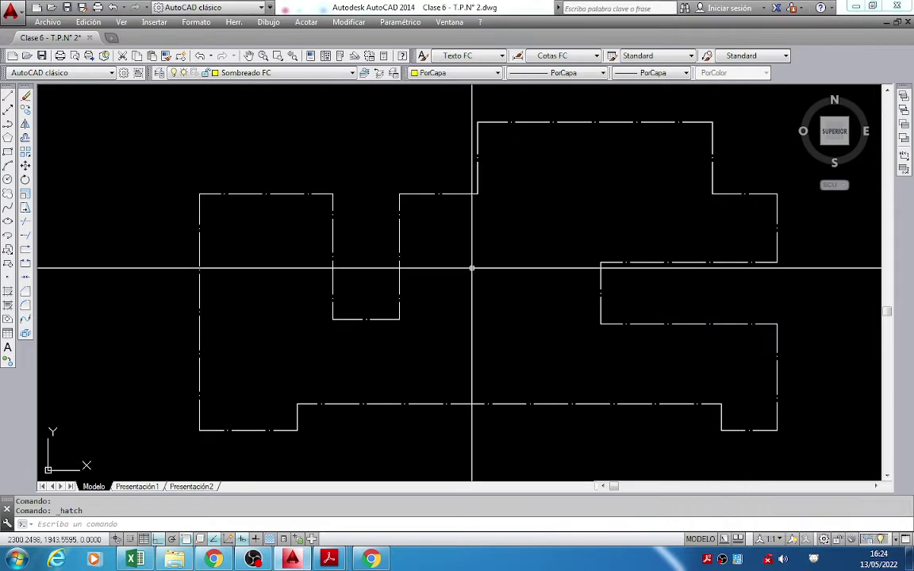
# Cancel the running hatch command and reselect the whole dash-dot Figura C outline.
pyautogui.click(308, 194)
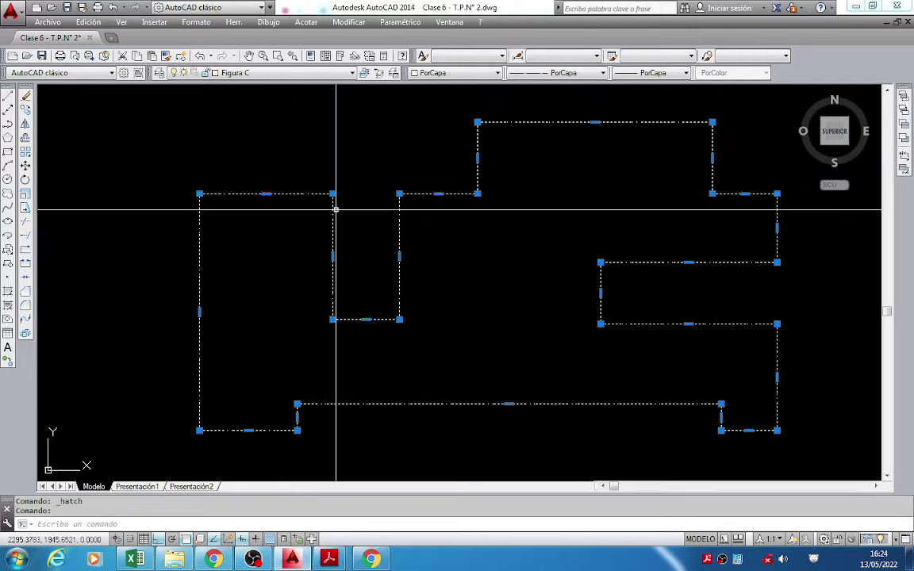
pyautogui.press('Escape')
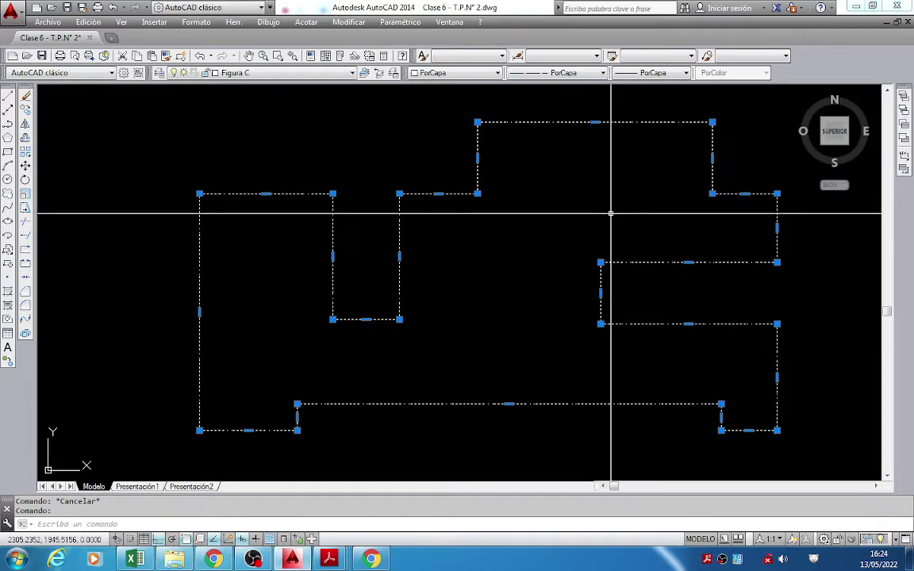
pyautogui.press('Escape')
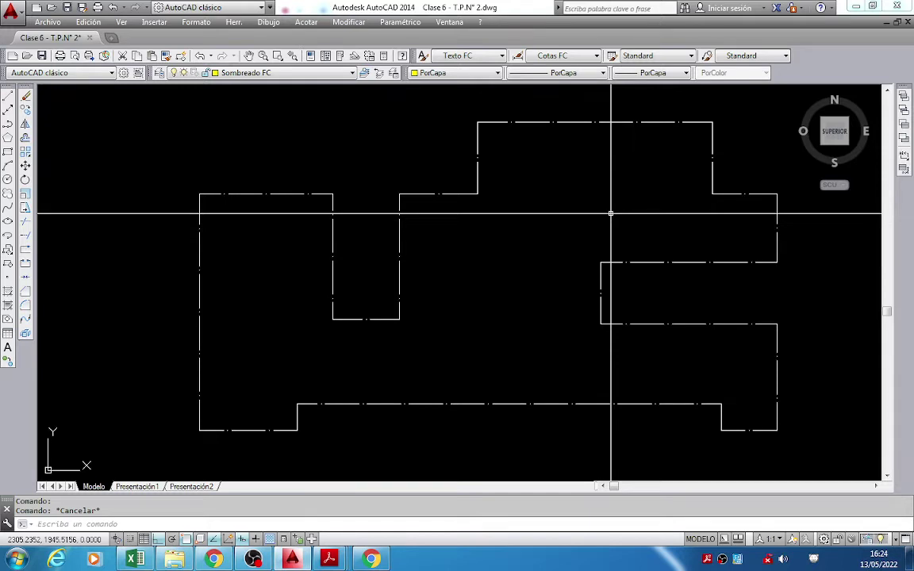
pyautogui.click(585, 123)
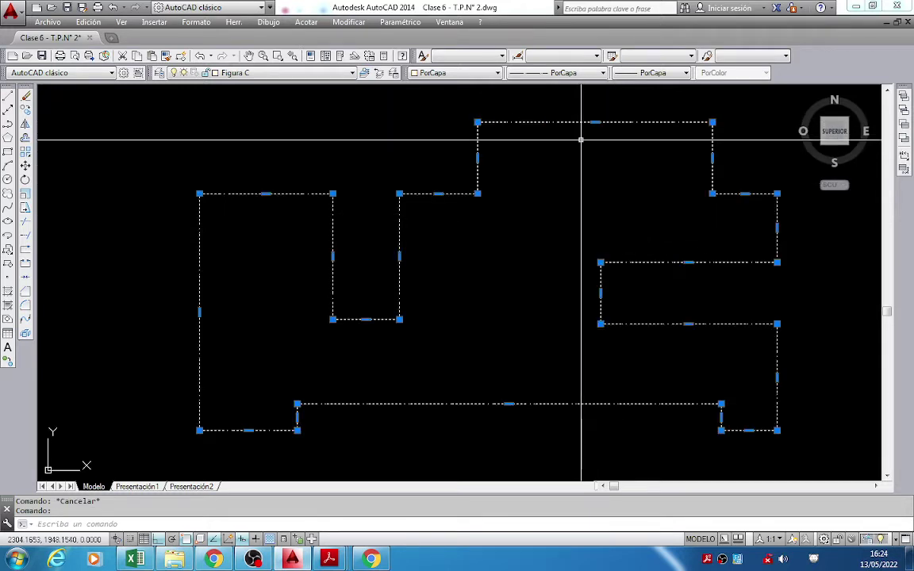
# In Google Meet, dismiss the mirror warning, stop presenting, and admit the waiting participant.
pyautogui.click(219, 560)
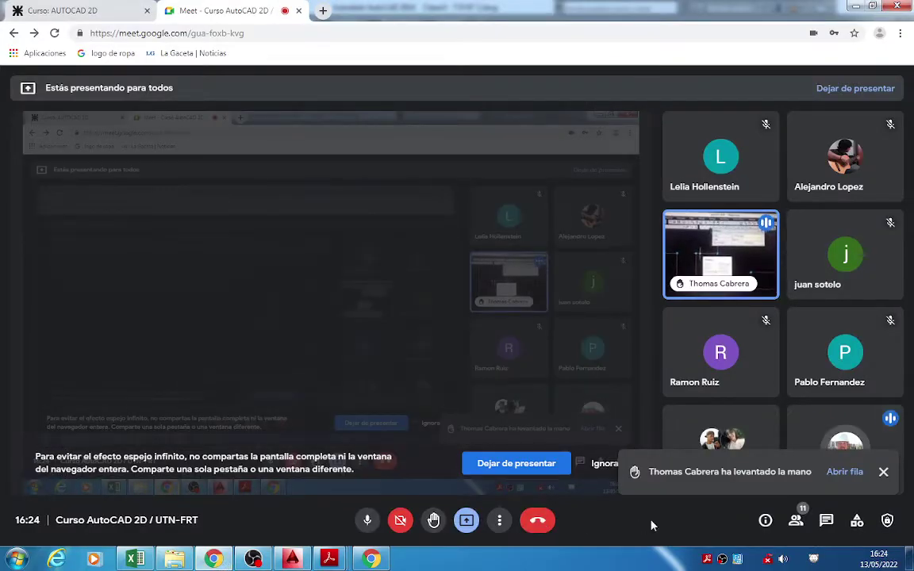
pyautogui.click(601, 474)
pyautogui.click(468, 518)
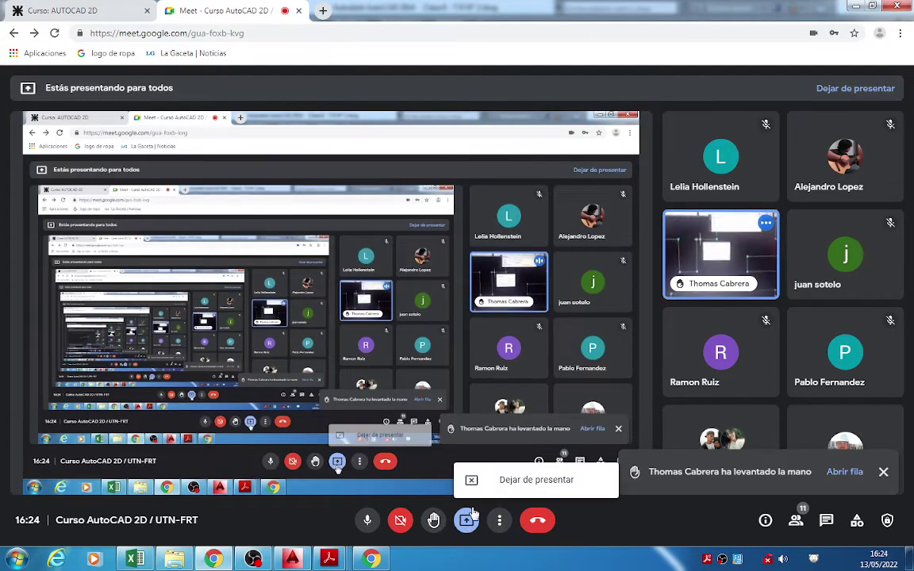
pyautogui.click(523, 481)
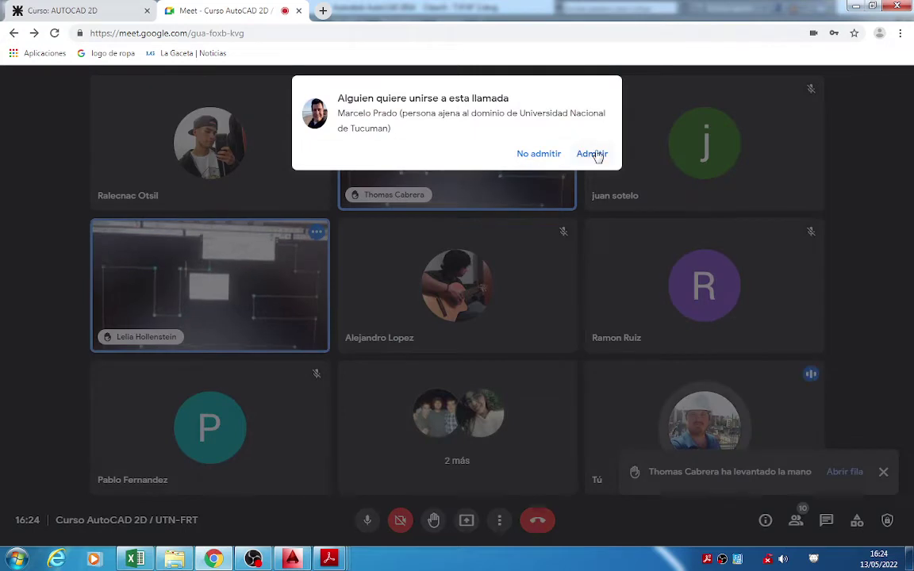
pyautogui.click(595, 154)
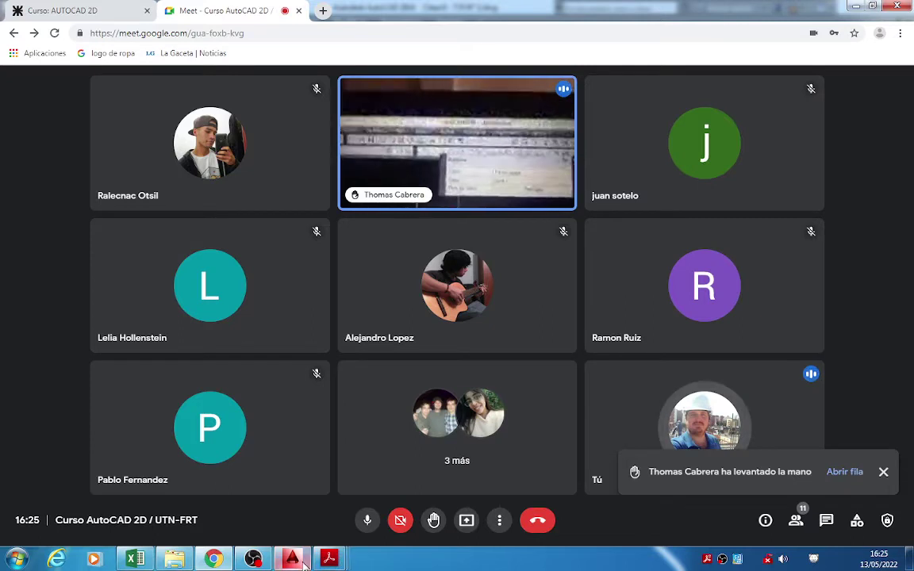
pyautogui.moveTo(302, 562)
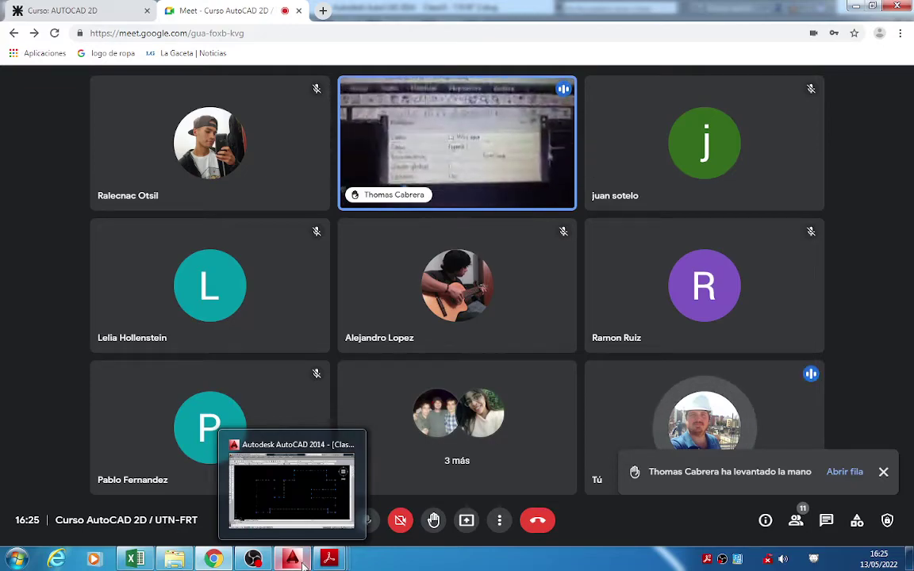
# Share the entire screen in Google Meet again, hide the sharing bar, and return to the Figura C drawing.
pyautogui.click(304, 562)
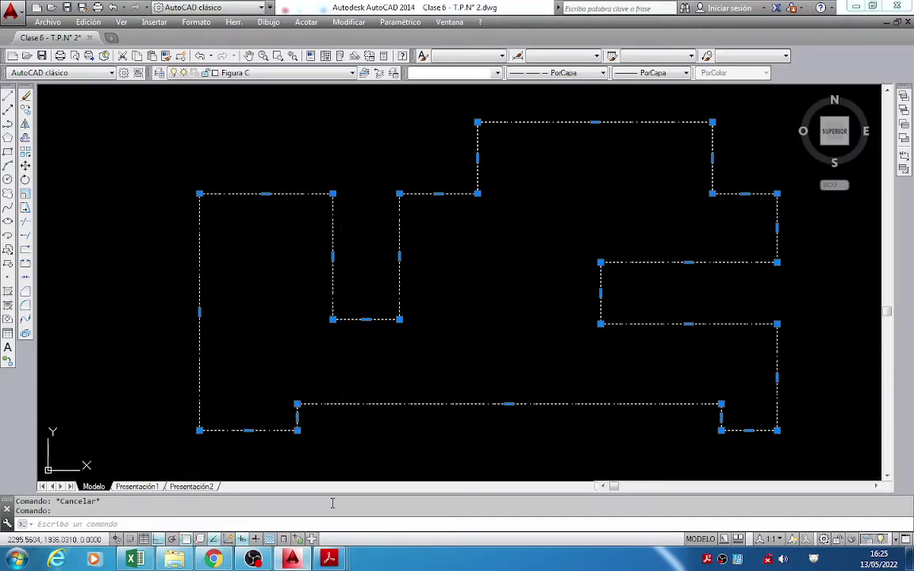
pyautogui.press('Escape')
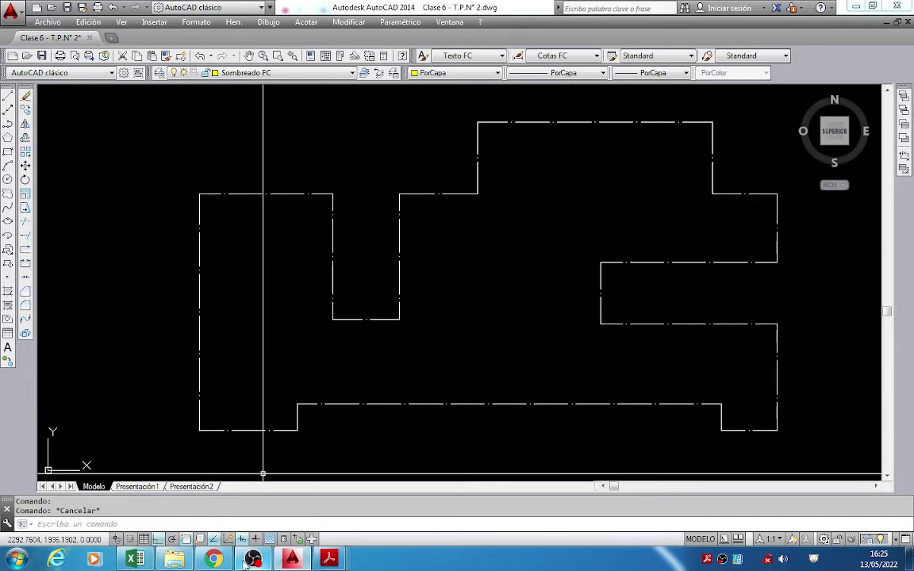
pyautogui.click(215, 562)
pyautogui.click(467, 519)
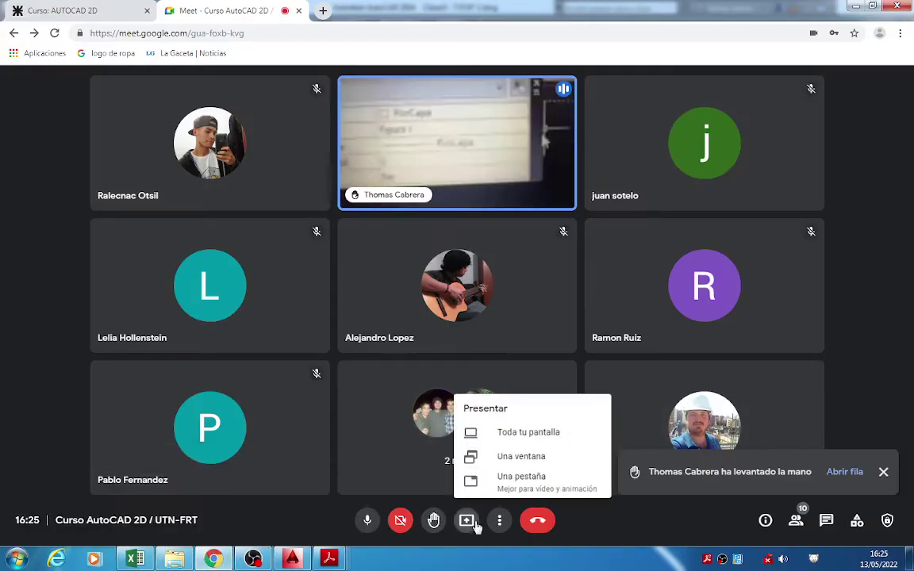
pyautogui.click(526, 429)
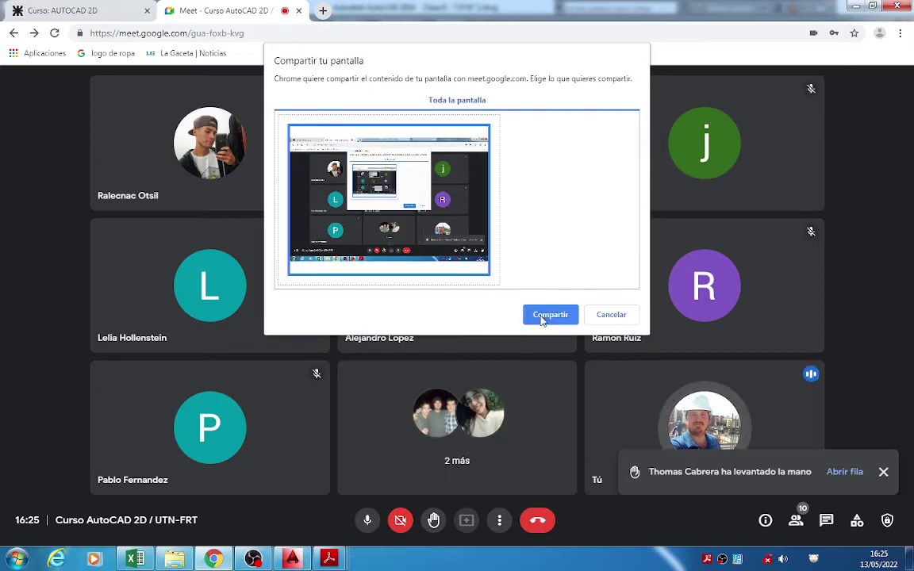
pyautogui.click(553, 317)
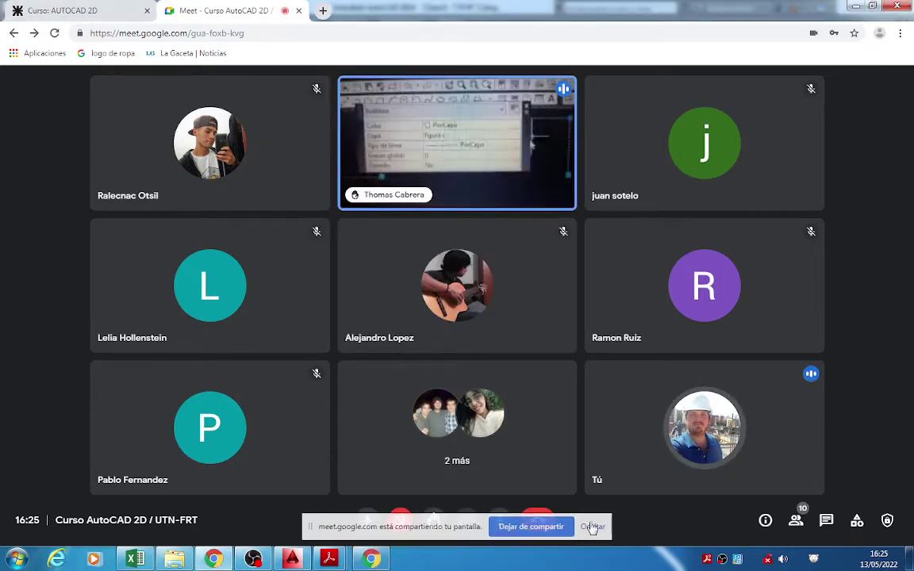
pyautogui.click(589, 526)
pyautogui.hotkey('alt', 'Tab')
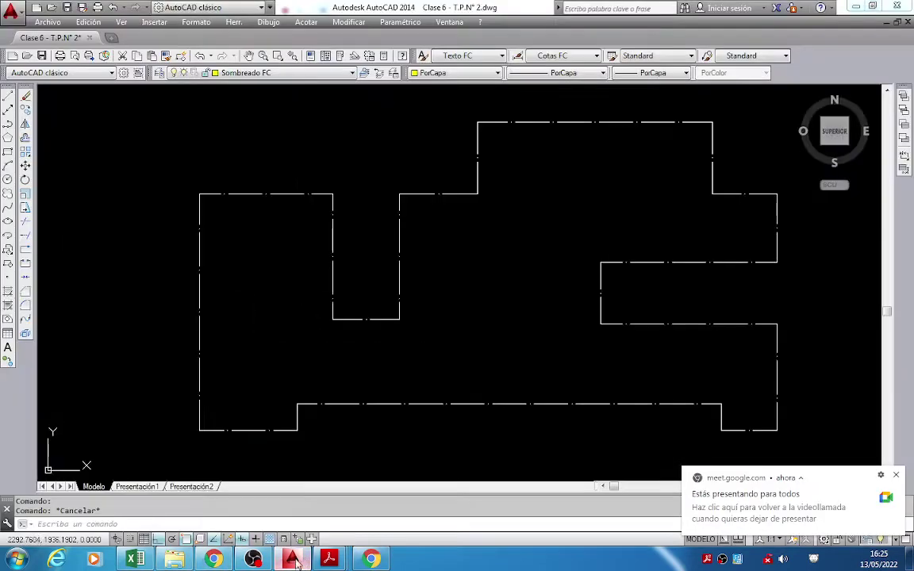
pyautogui.click(162, 74)
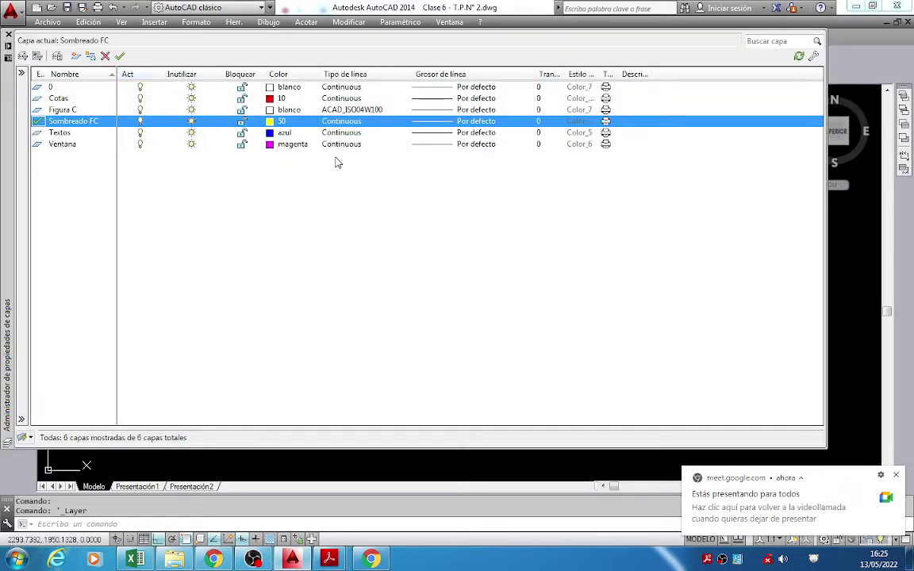
pyautogui.click(342, 110)
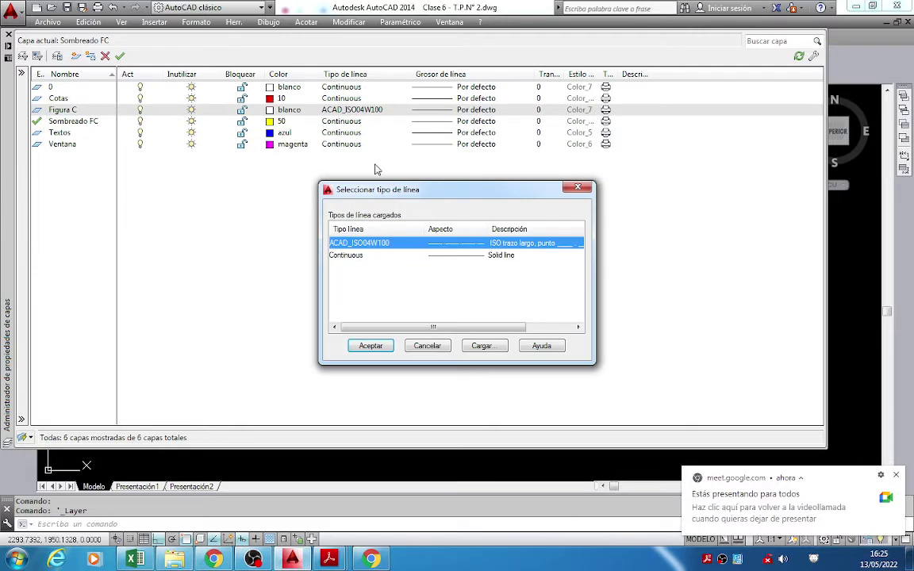
pyautogui.click(584, 188)
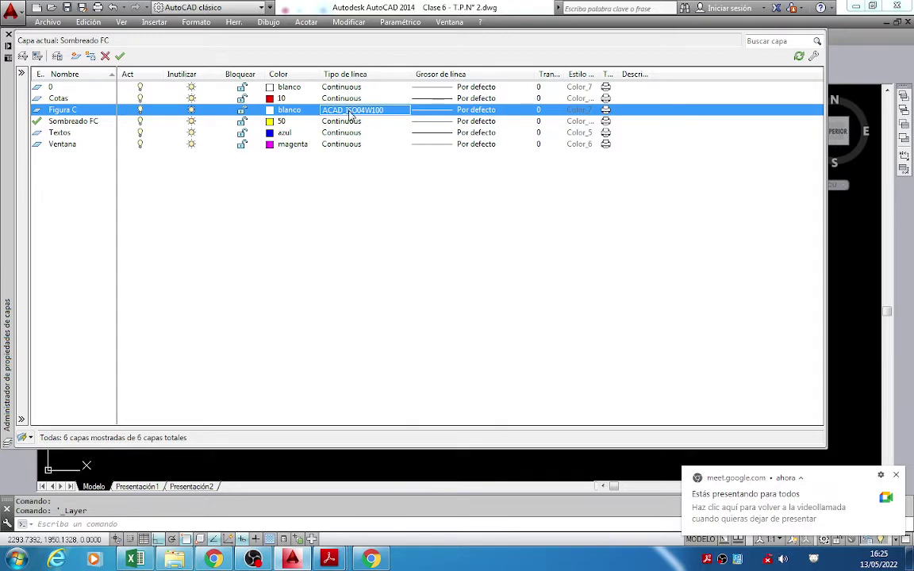
pyautogui.click(8, 36)
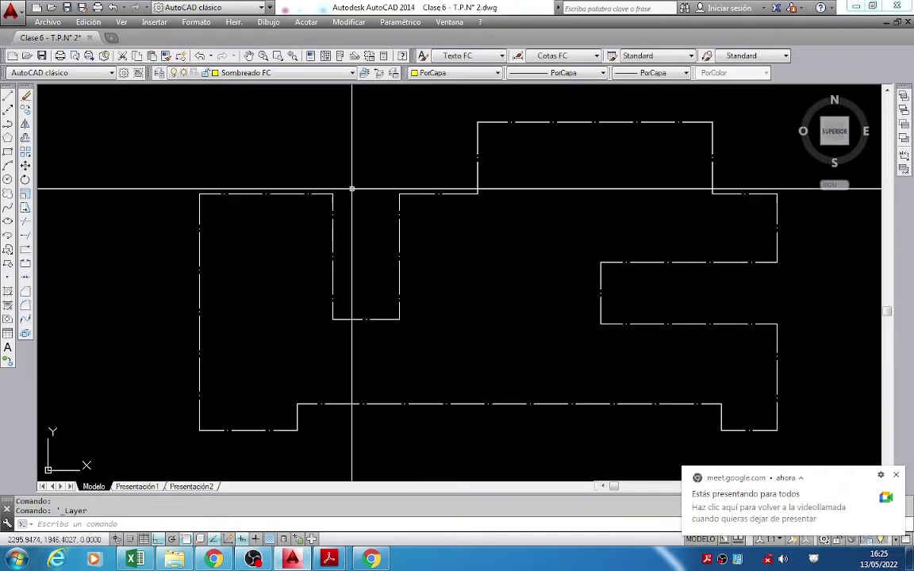
# Set the Figura C outline's linetype scale to 0.05 in the Properties palette.
pyautogui.click(306, 195)
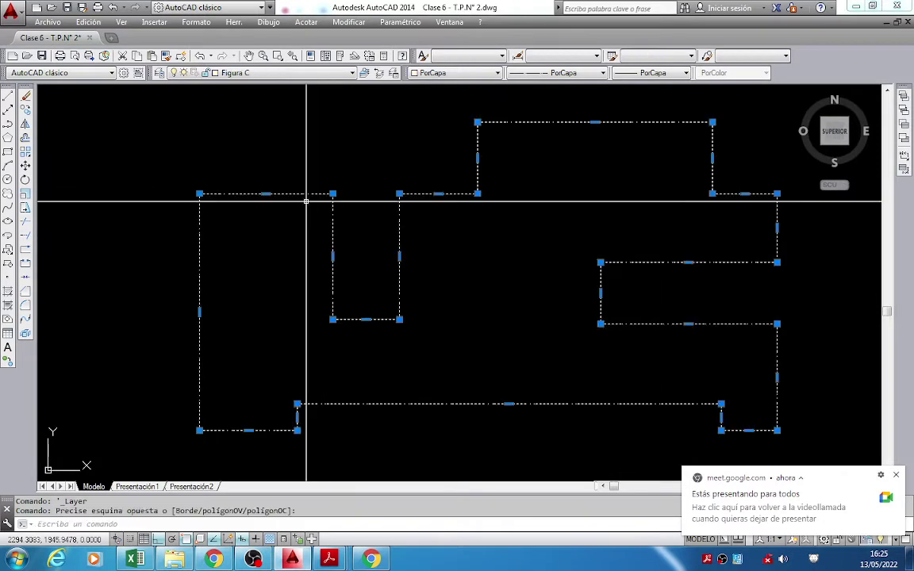
pyautogui.click(898, 476)
pyautogui.hotkey('ctrl', '1')
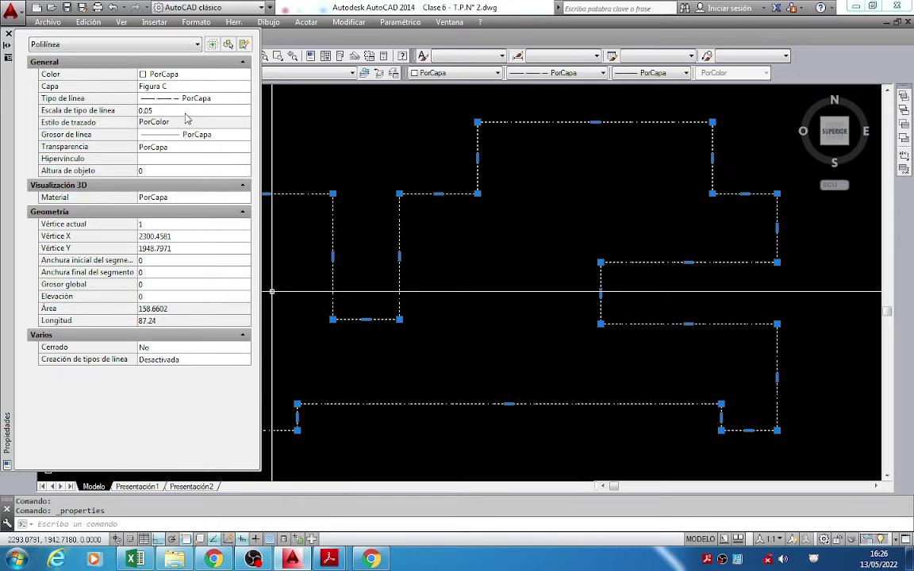
pyautogui.moveTo(380, 210); pyautogui.dragTo(415, 212, button='middle')
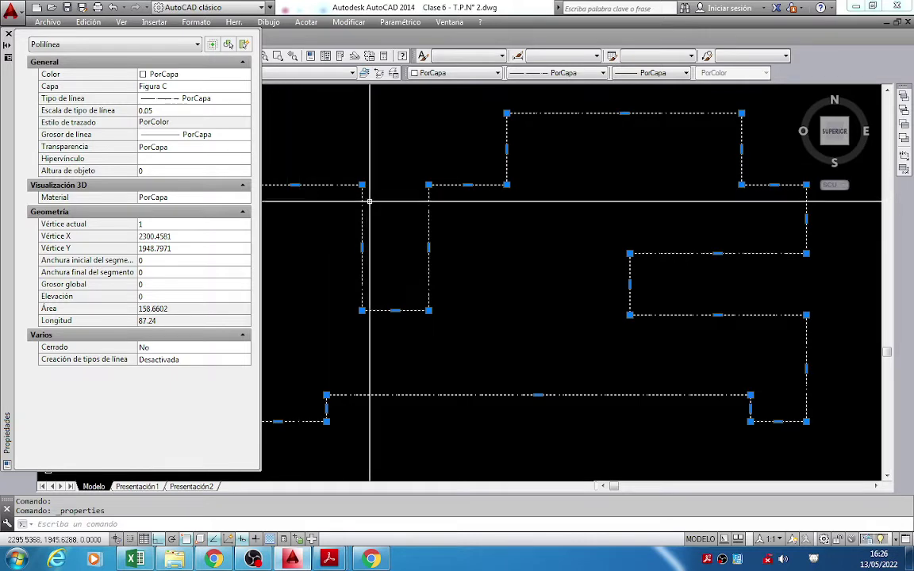
pyautogui.moveTo(369, 201); pyautogui.dragTo(437, 212, button='middle')
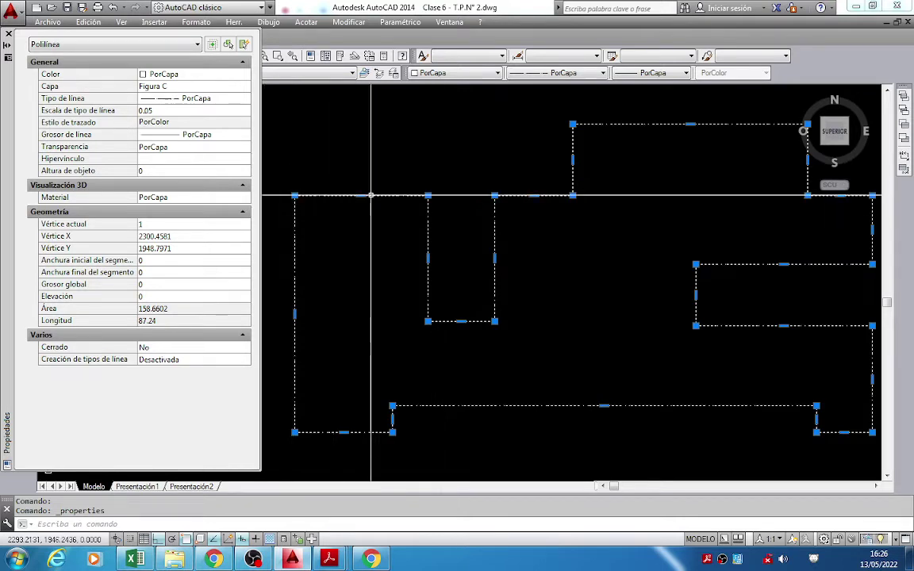
pyautogui.press('Escape')
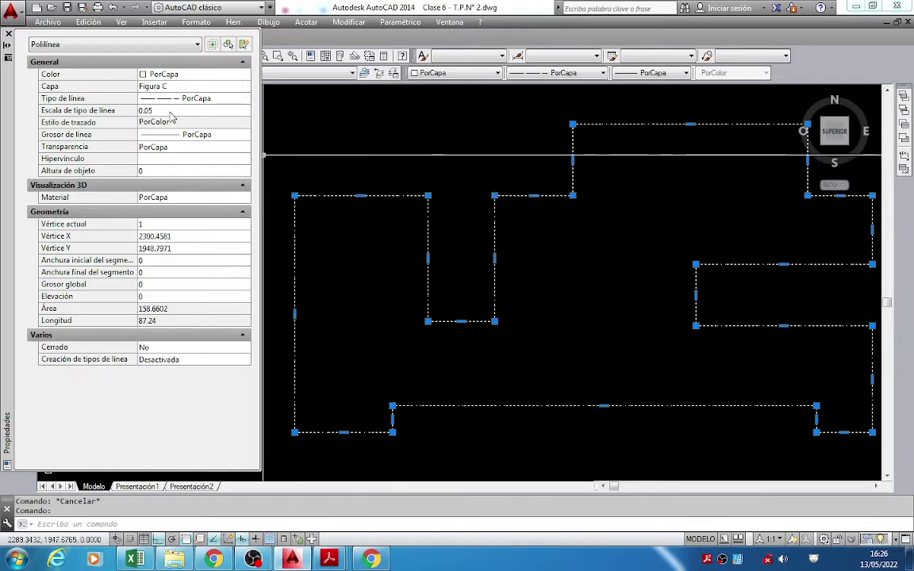
pyautogui.click(168, 110)
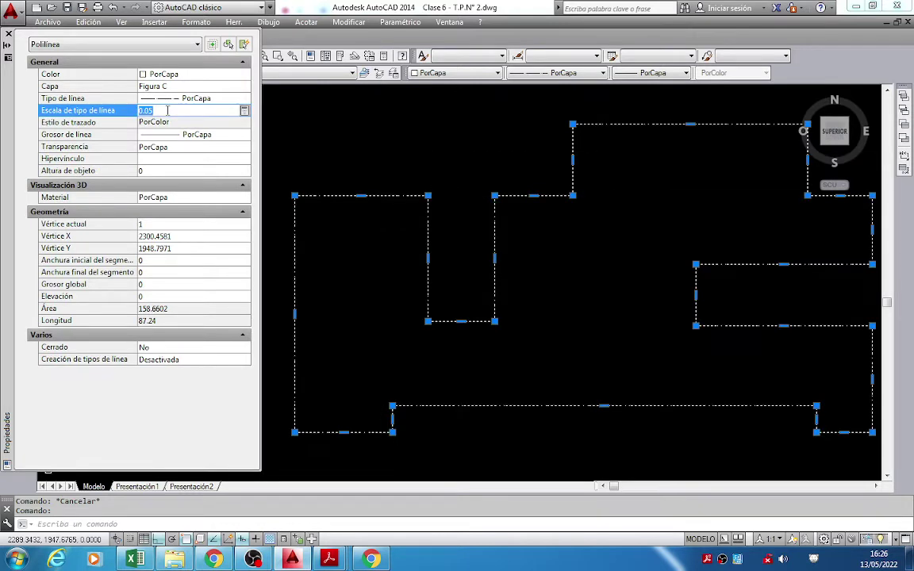
pyautogui.write('0.05')
pyautogui.press('Return')
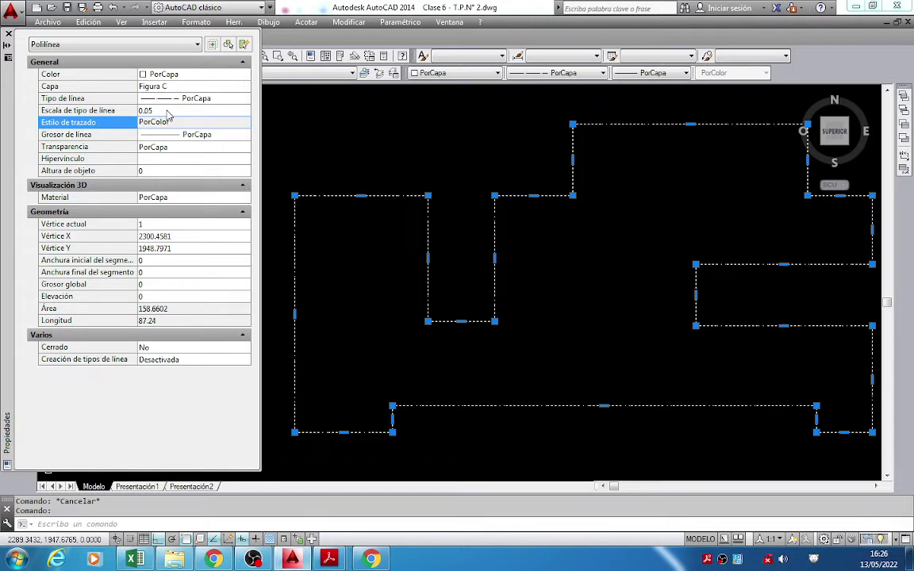
# Close the Properties palette, clear the selection, and reselect the dash-dot Figura C outline.
pyautogui.click(162, 110)
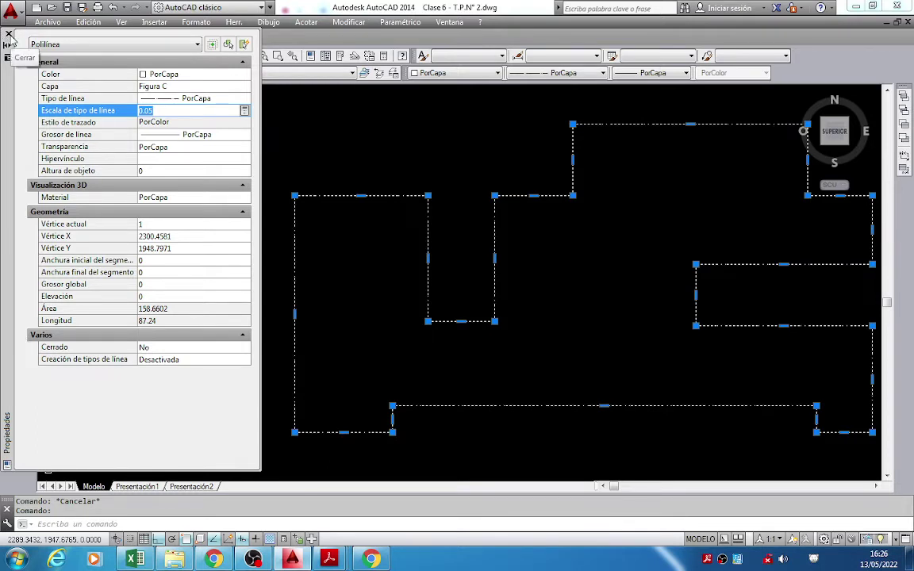
pyautogui.click(9, 35)
pyautogui.press('Escape')
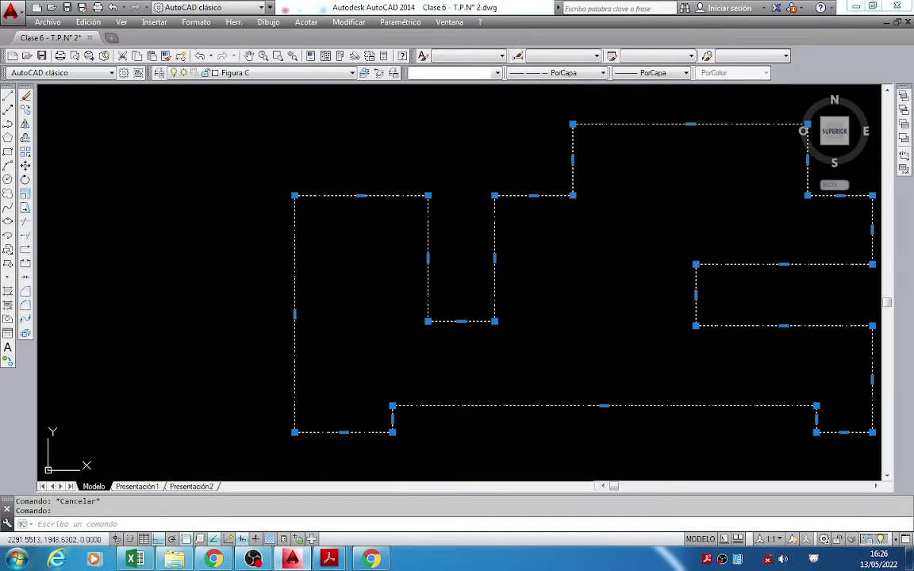
pyautogui.click(328, 194)
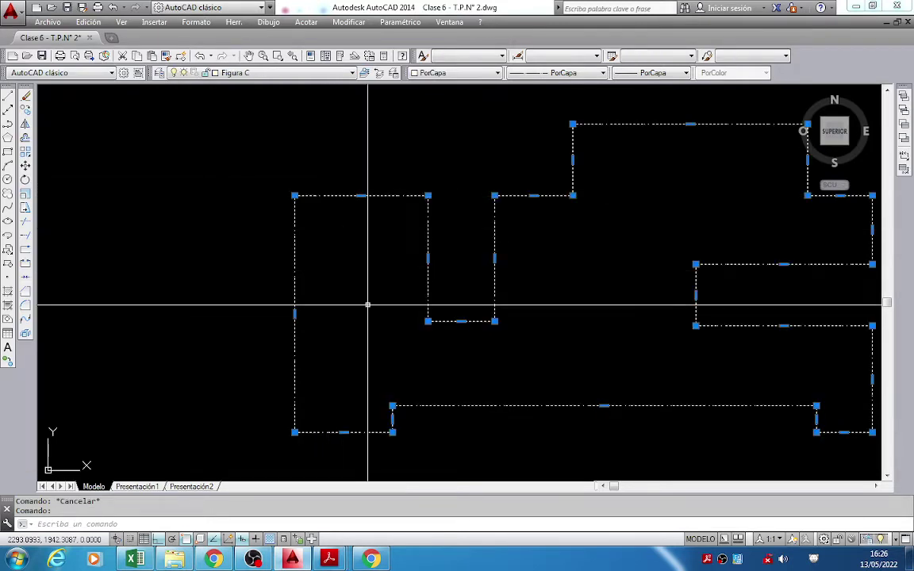
# Display properties of the Figura C polyline: length 87.24, area 158.6602, linetype scale 0.05.
pyautogui.hotkey('ctrl', '1')
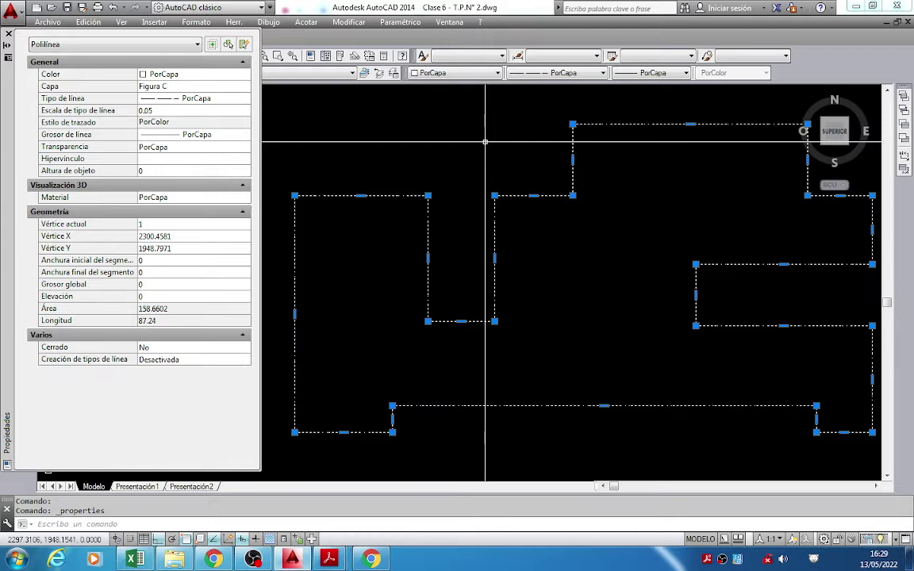
# Check the outline's linetype scale field, leaving it at 0.05.
pyautogui.click(169, 112)
pyautogui.click(170, 112)
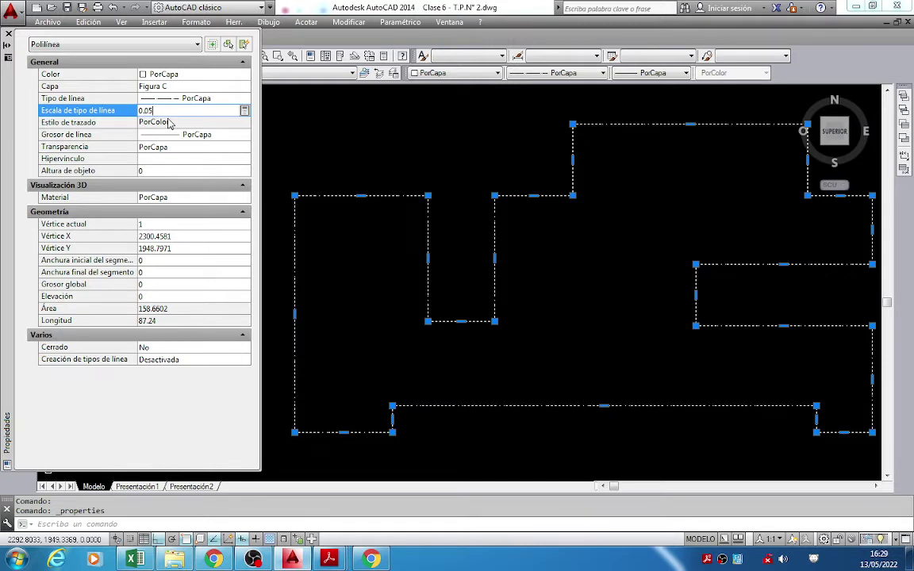
# Close Properties, reposition and deselect the outline, and launch Hatch from the Draw toolbar.
pyautogui.click(9, 33)
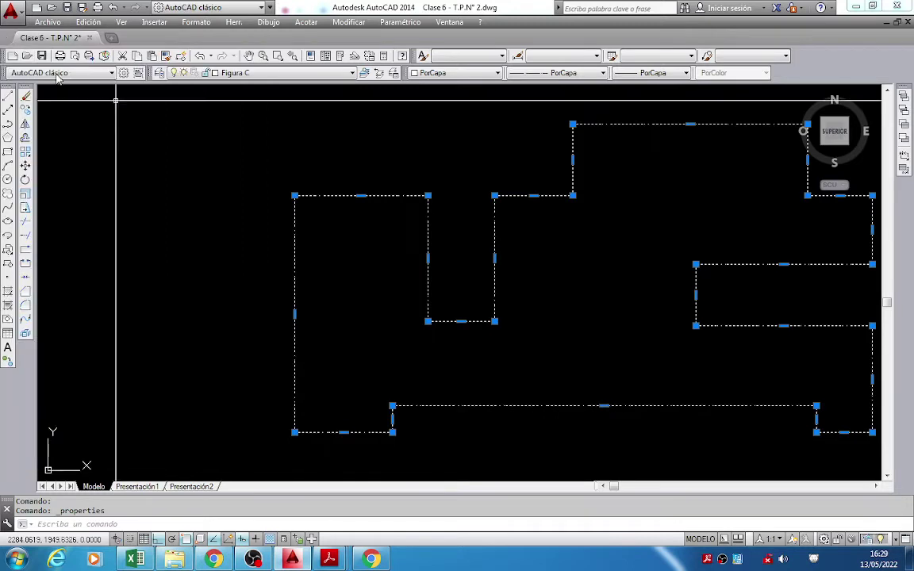
pyautogui.moveTo(420, 232); pyautogui.dragTo(327, 268, button='middle')
pyautogui.press('Escape')
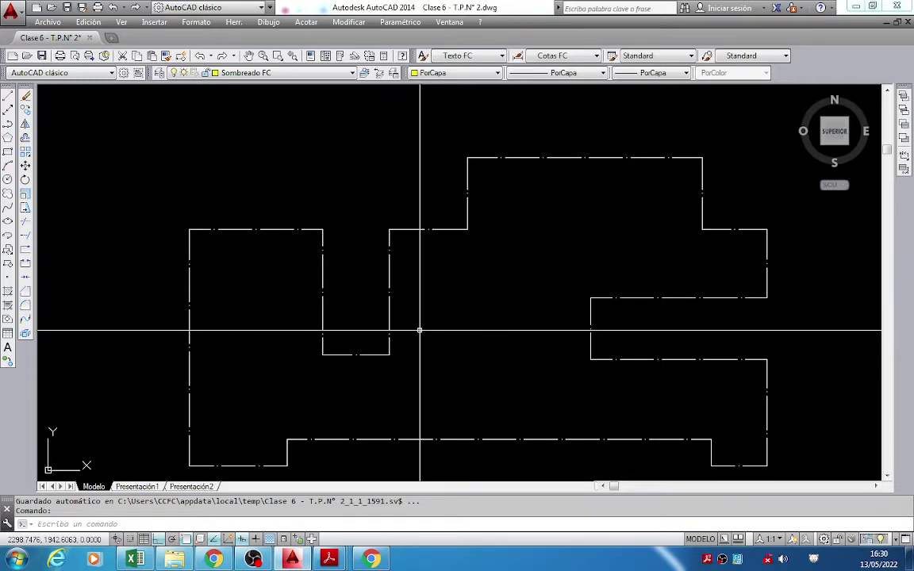
pyautogui.click(214, 560)
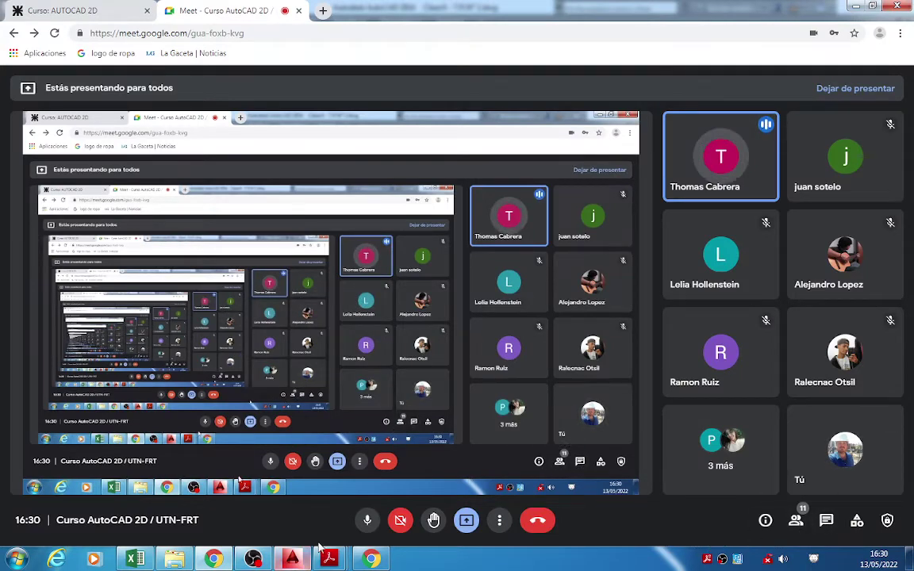
pyautogui.click(294, 559)
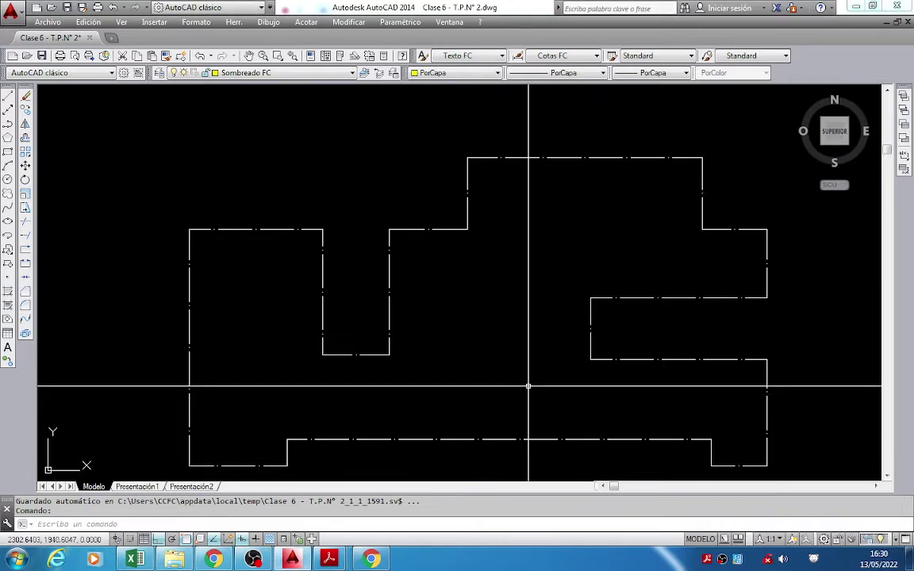
pyautogui.moveTo(529, 386); pyautogui.dragTo(512, 369, button='middle')
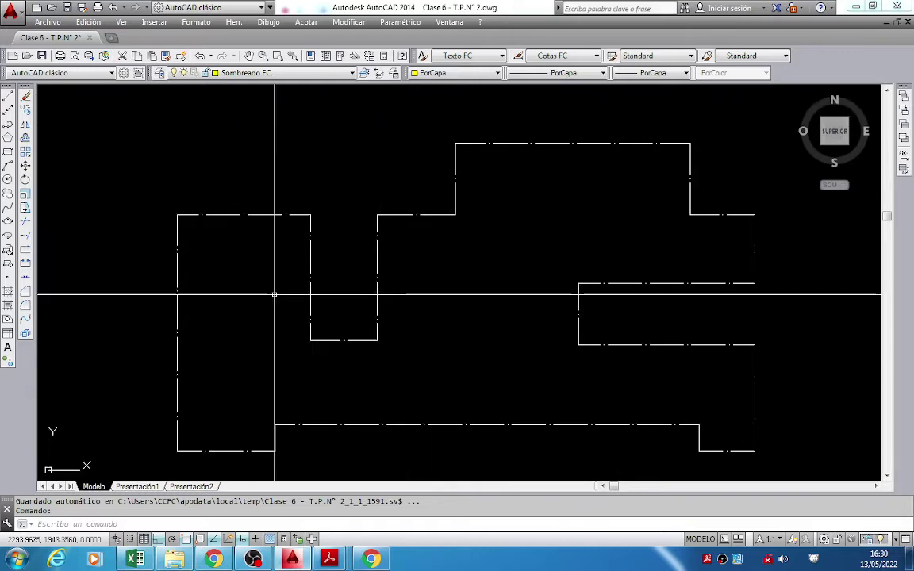
pyautogui.click(7, 291)
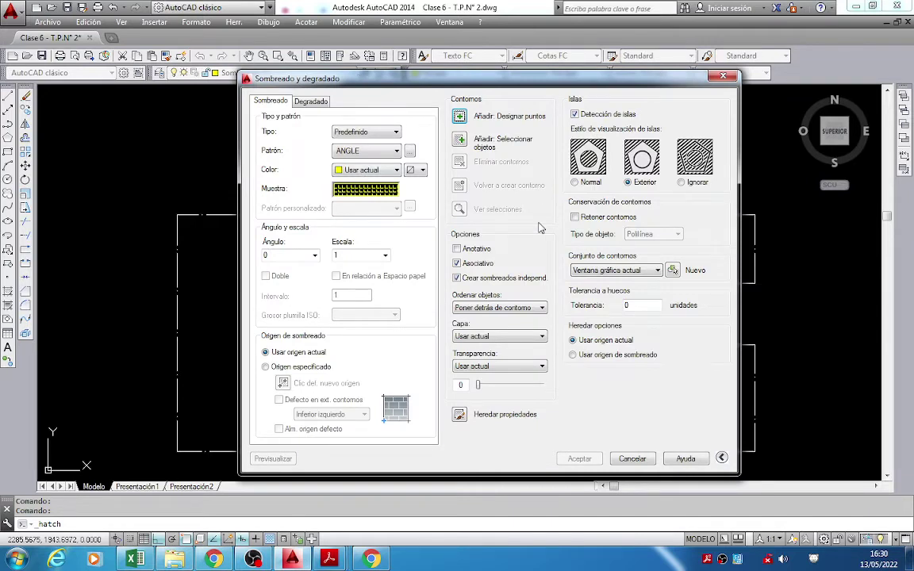
# Choose AR-SAND from the Other Predefined hatch patterns, checking the Figura C assignment sheet.
pyautogui.click(410, 153)
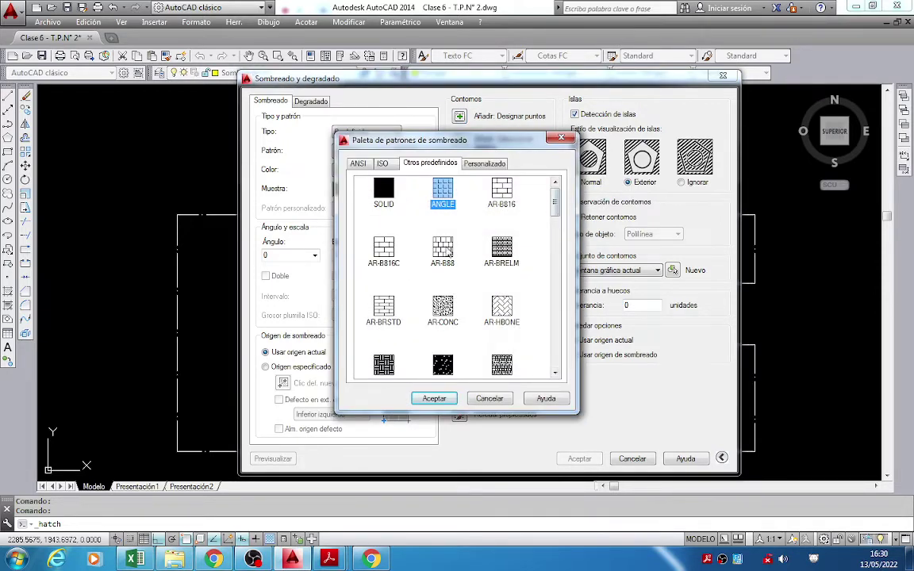
pyautogui.click(555, 231)
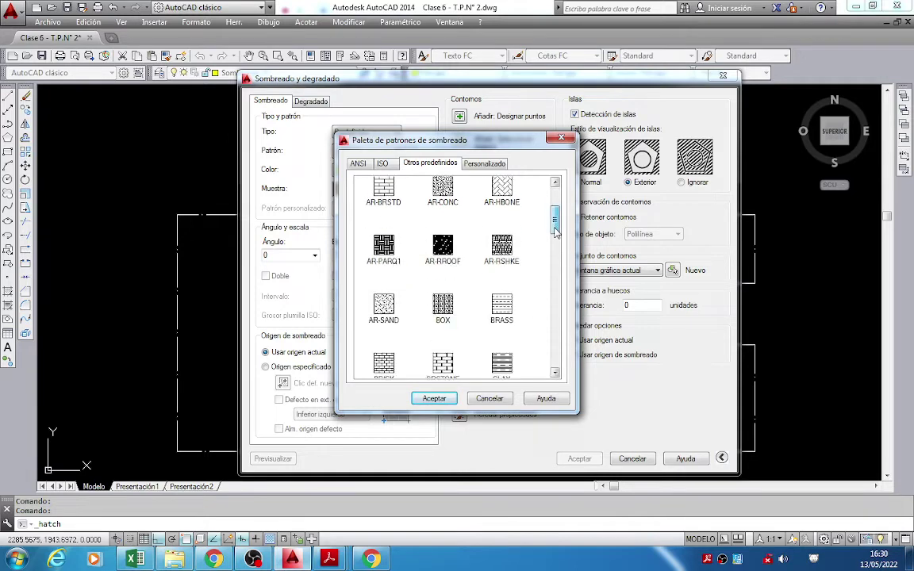
pyautogui.click(555, 231)
pyautogui.click(386, 228)
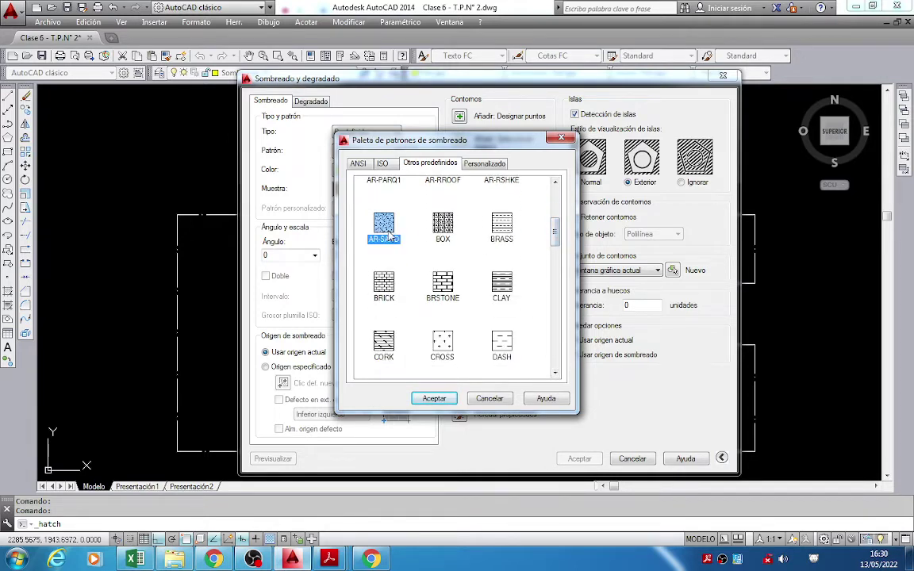
pyautogui.click(329, 559)
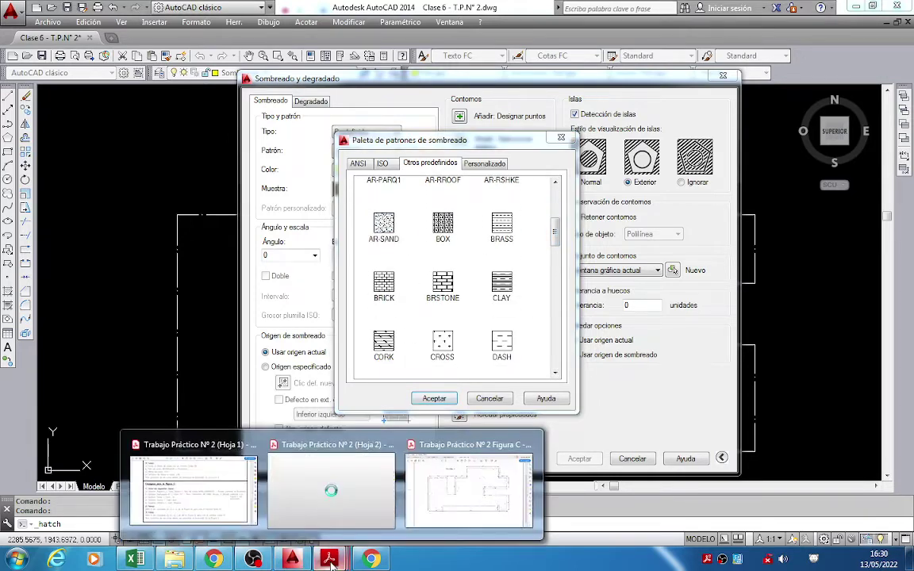
pyautogui.moveTo(334, 506)
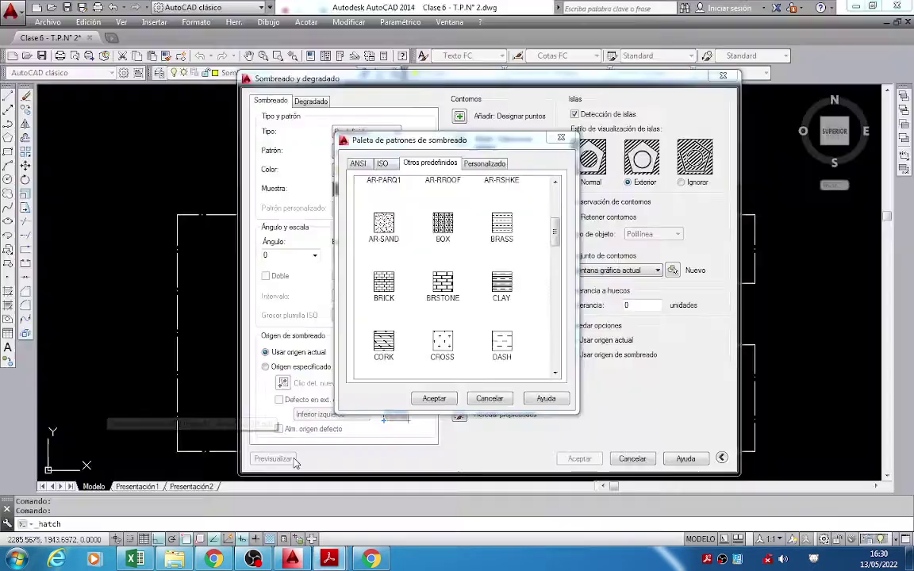
pyautogui.hotkey('alt', 'Tab')
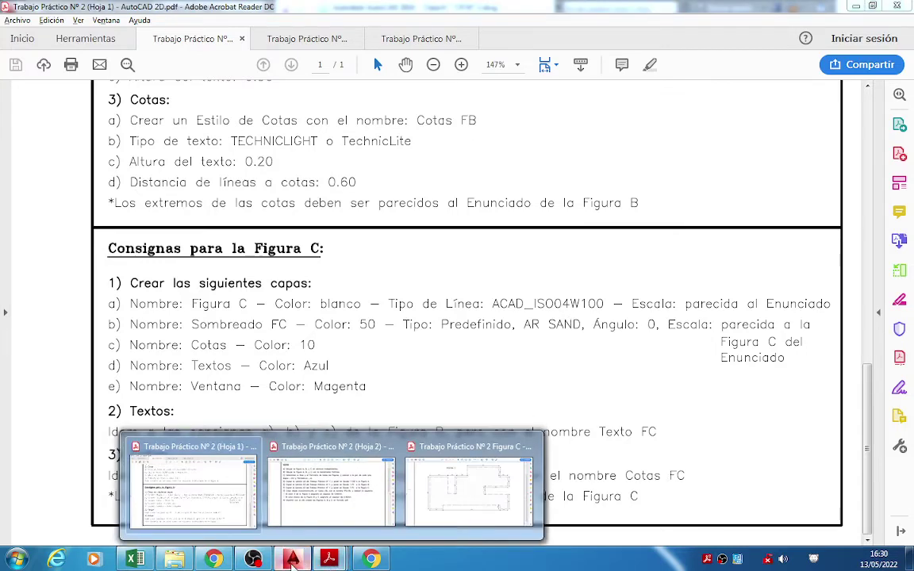
pyautogui.click(292, 560)
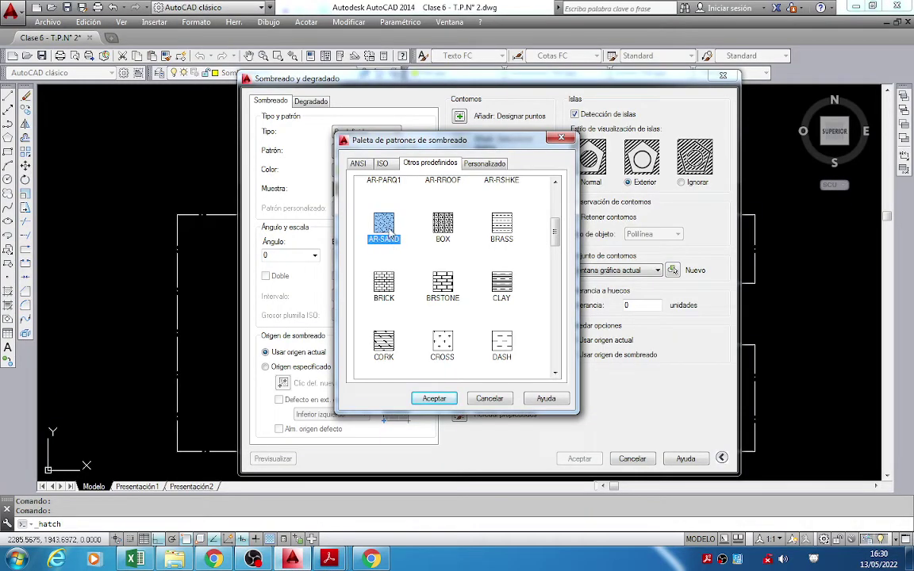
# Confirm AR-SAND as the hatch pattern and start picking an internal point.
pyautogui.click(433, 399)
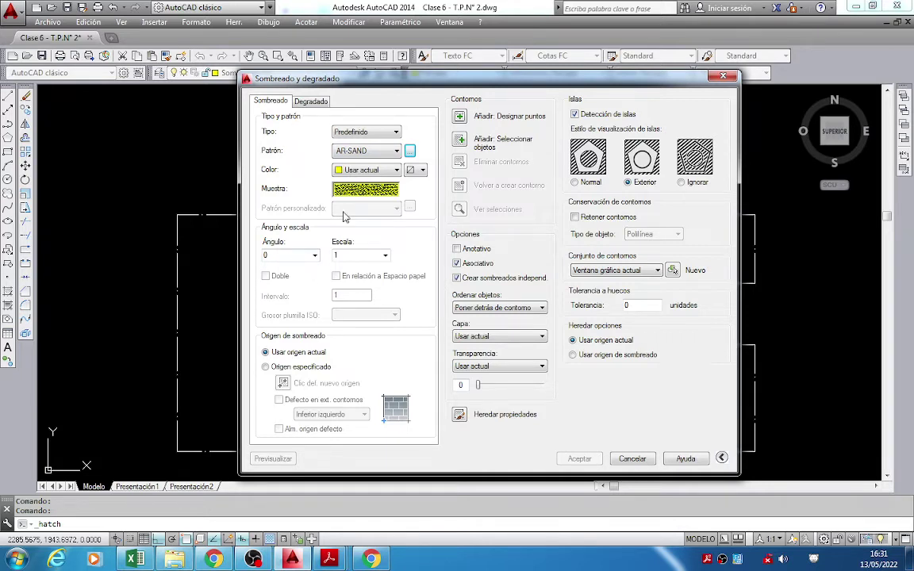
pyautogui.click(461, 117)
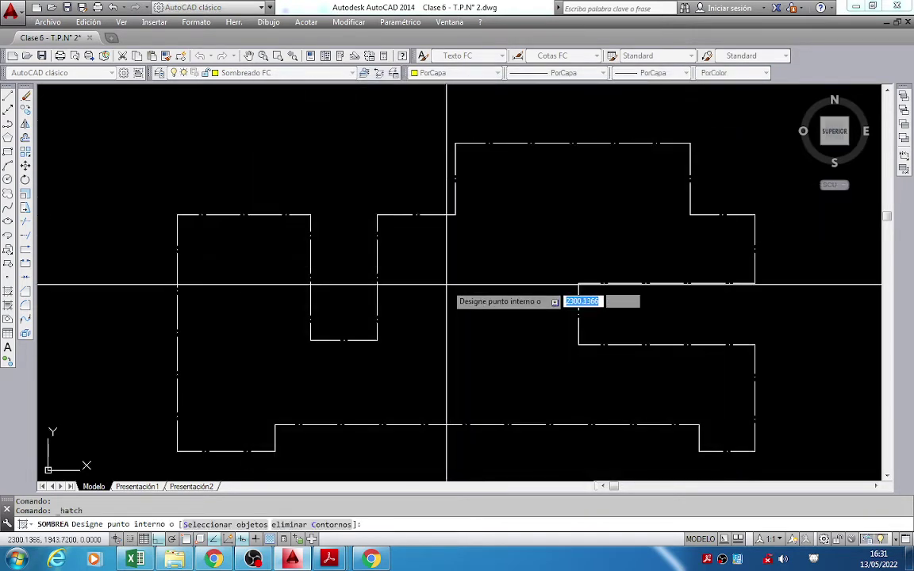
# Pick a point inside the Figura C outline as the hatch boundary and return to the dialog.
pyautogui.scroll(-6, 447, 284)
pyautogui.scroll(6, 449, 300)
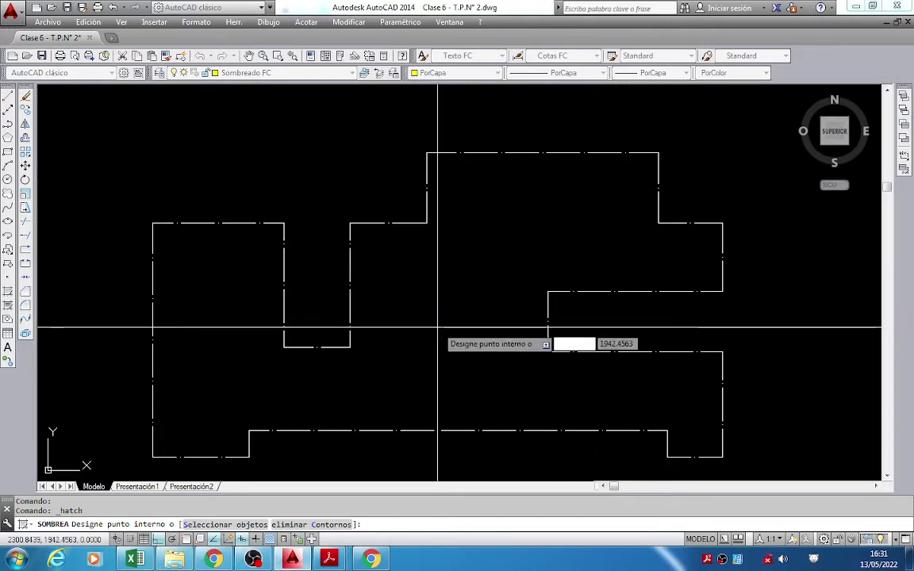
pyautogui.scroll(-2, 439, 326)
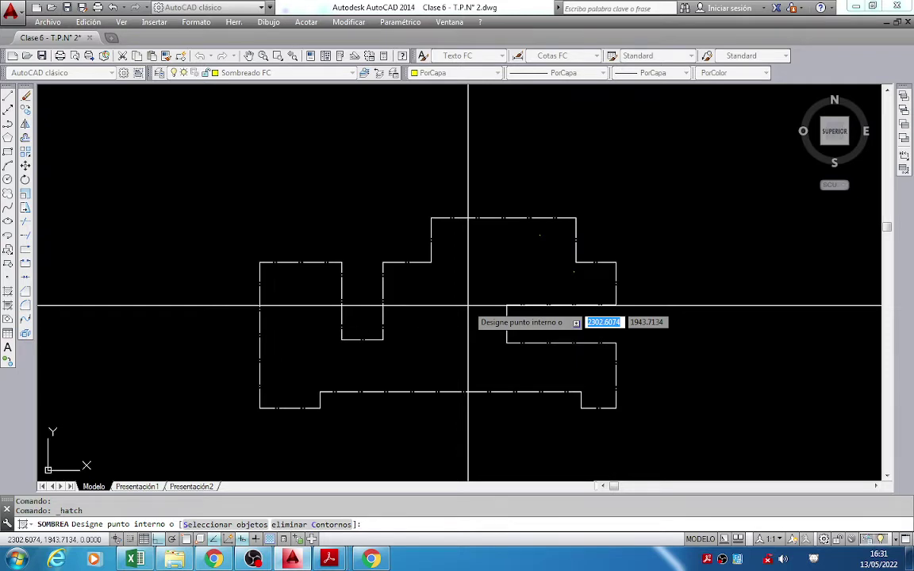
pyautogui.click(468, 306)
pyautogui.press('Return')
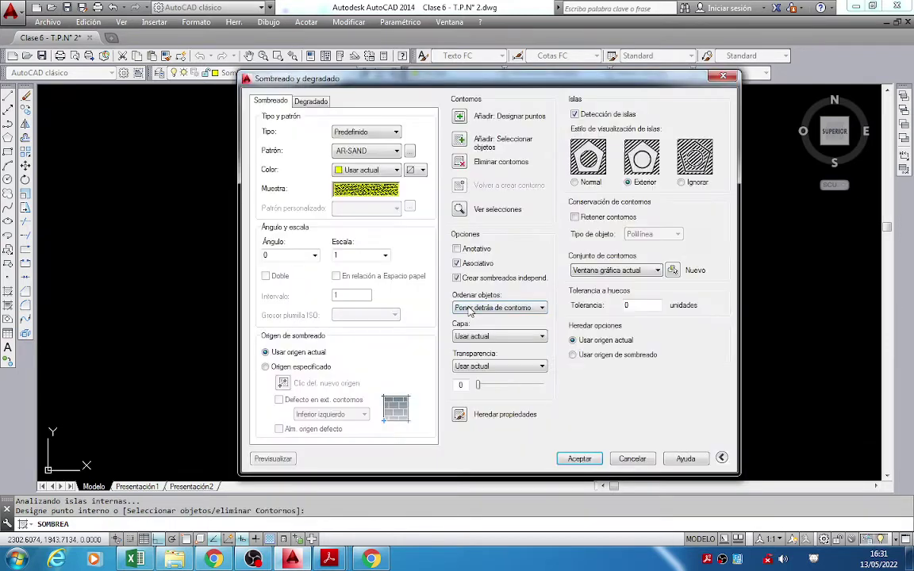
# Try an AR-SAND hatch scale of 0.5 and preview it in the drawing.
pyautogui.click(361, 256)
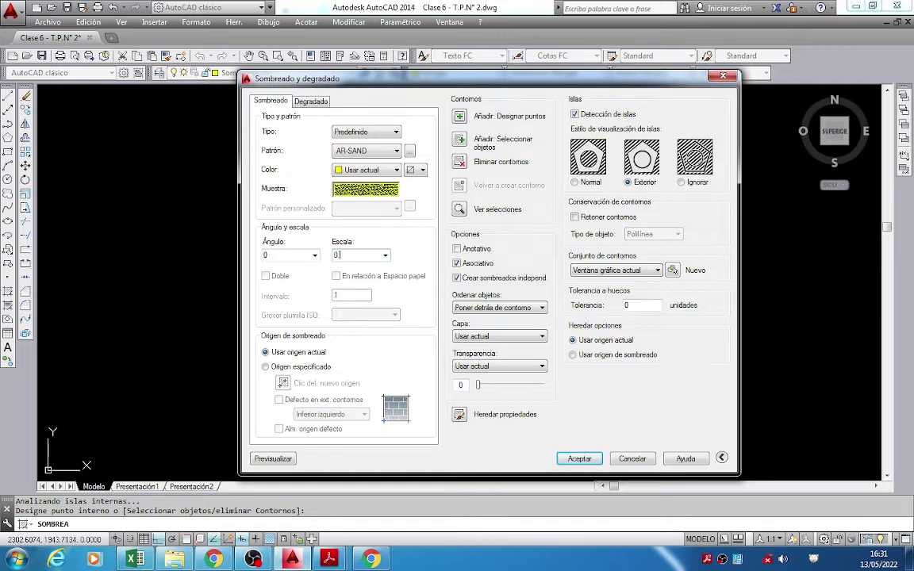
pyautogui.write('0.5')
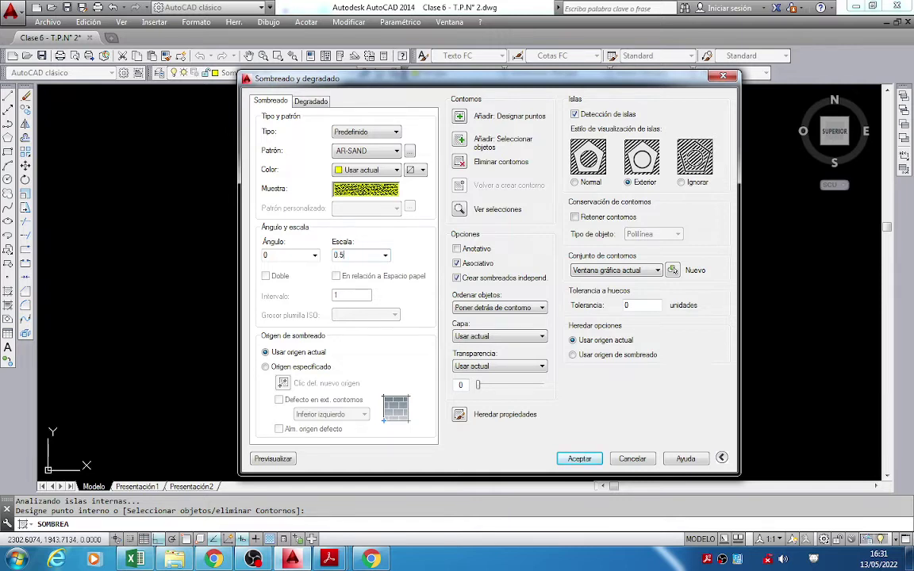
pyautogui.click(279, 462)
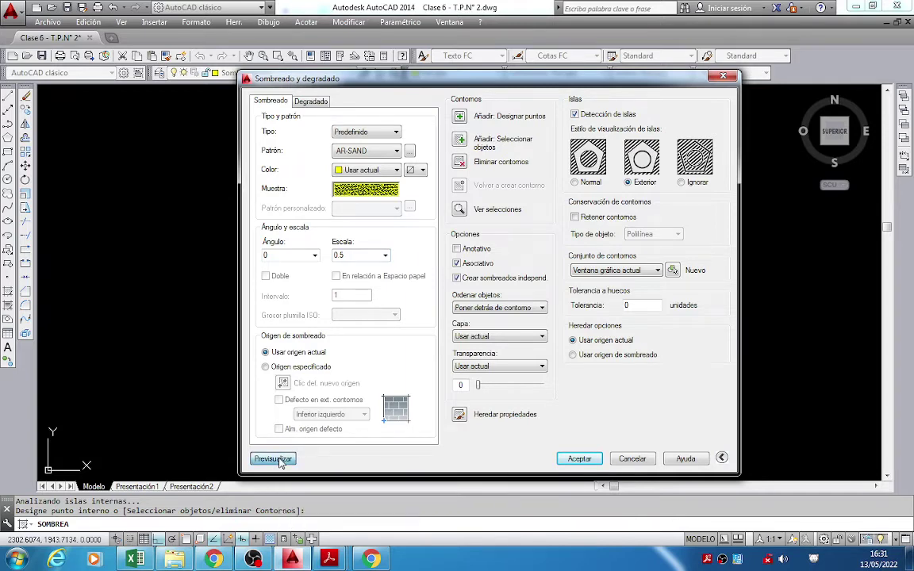
pyautogui.click(278, 459)
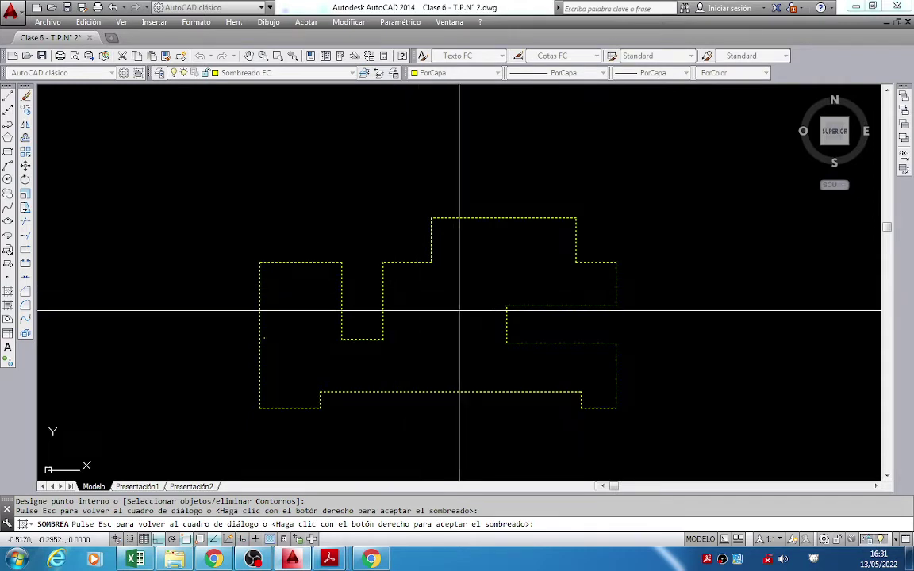
pyautogui.press('Escape')
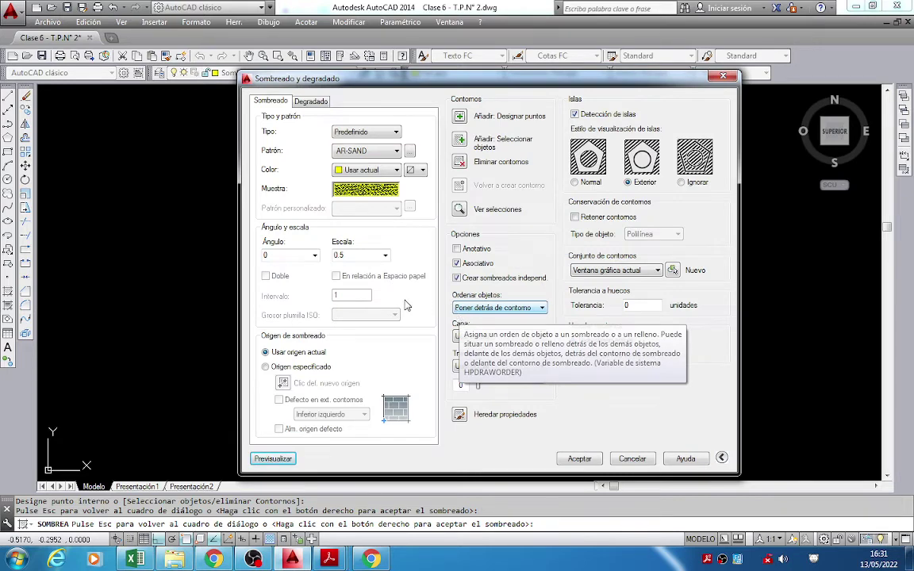
# Change the hatch scale to 0.02, preview the fill, and apply it to the outline.
pyautogui.click(358, 255)
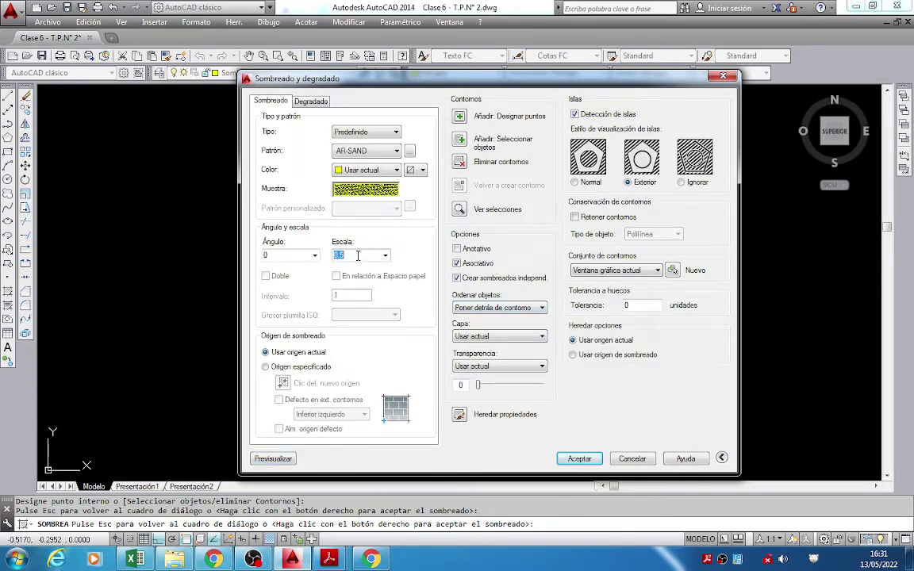
pyautogui.write('02')
pyautogui.click(273, 458)
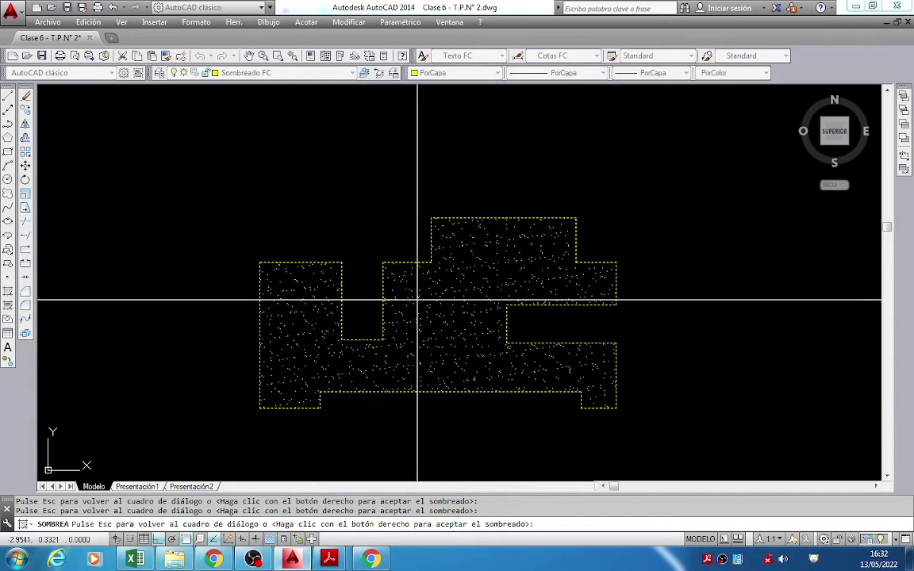
pyautogui.moveTo(417, 300); pyautogui.dragTo(371, 245, button='middle')
pyautogui.scroll(2, 420, 215)
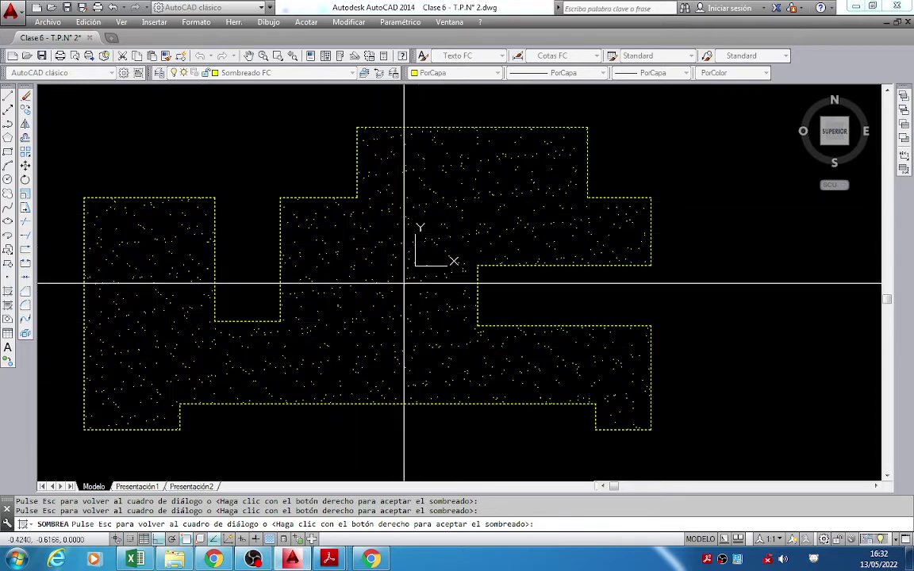
pyautogui.press('Escape')
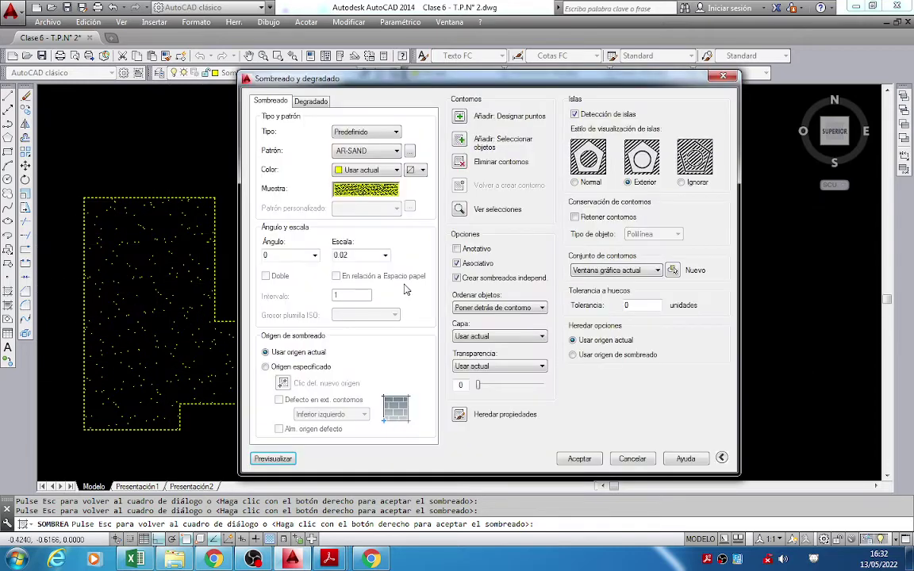
pyautogui.click(579, 459)
pyautogui.scroll(-2, 386, 270)
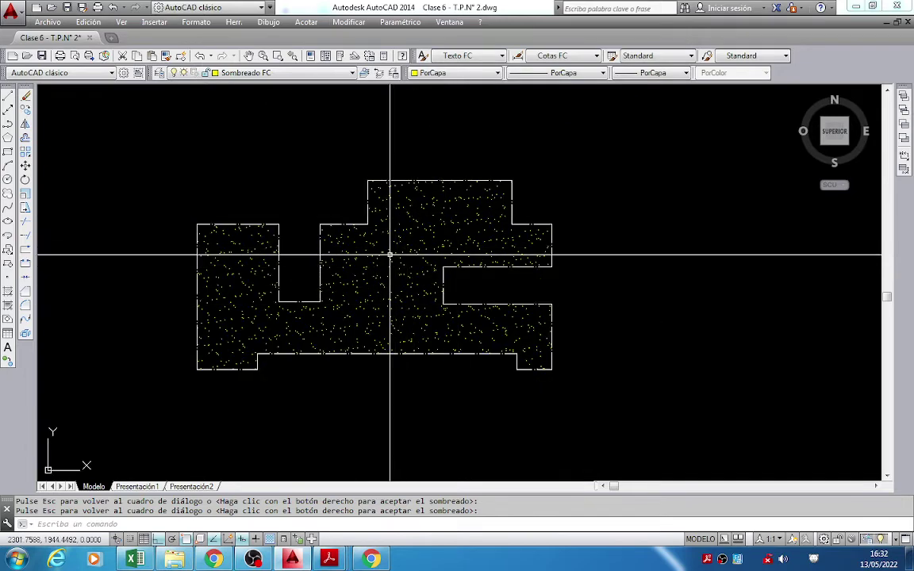
# Zoom into the Figura C reference PDF to compare its sand fill, then return to AutoCAD.
pyautogui.moveTo(331, 564)
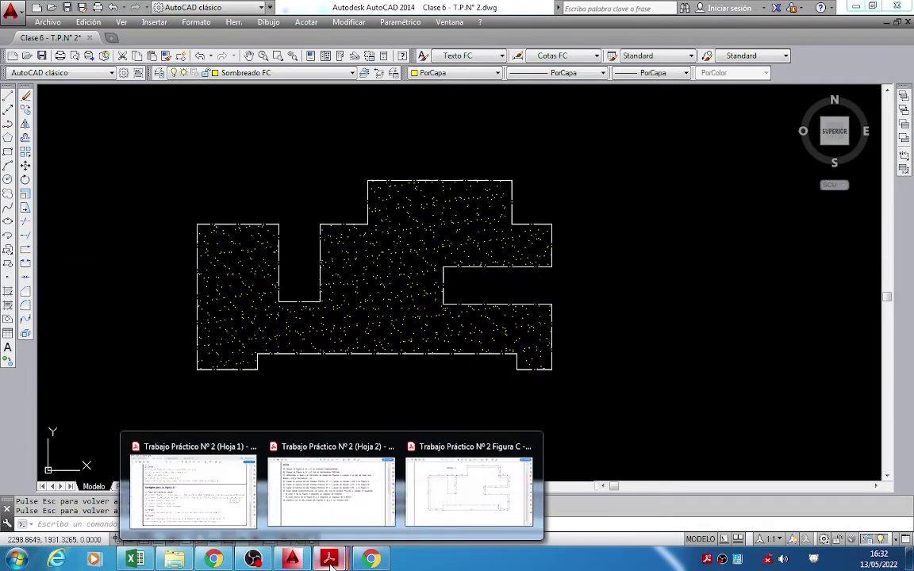
pyautogui.click(468, 488)
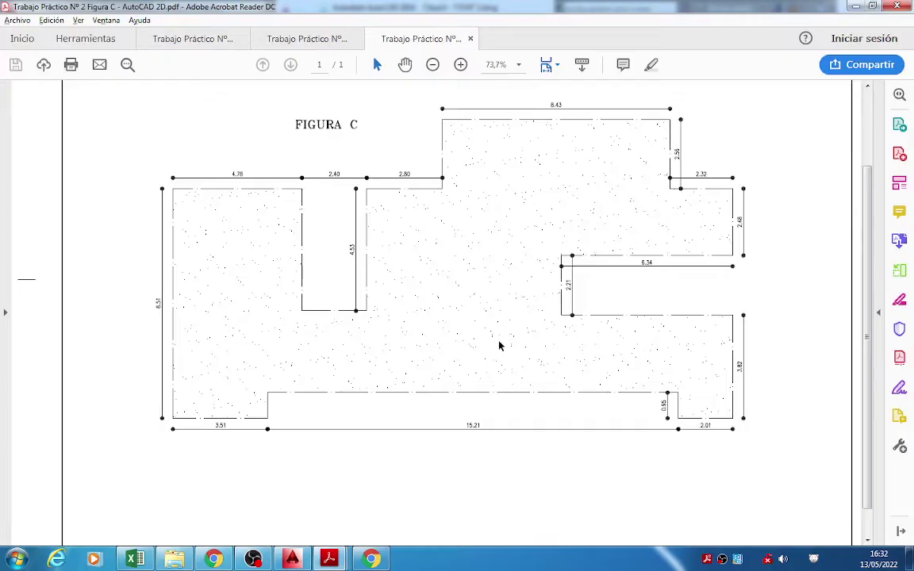
pyautogui.click(461, 64)
pyautogui.click(460, 65)
pyautogui.scroll(-5, 410, 308)
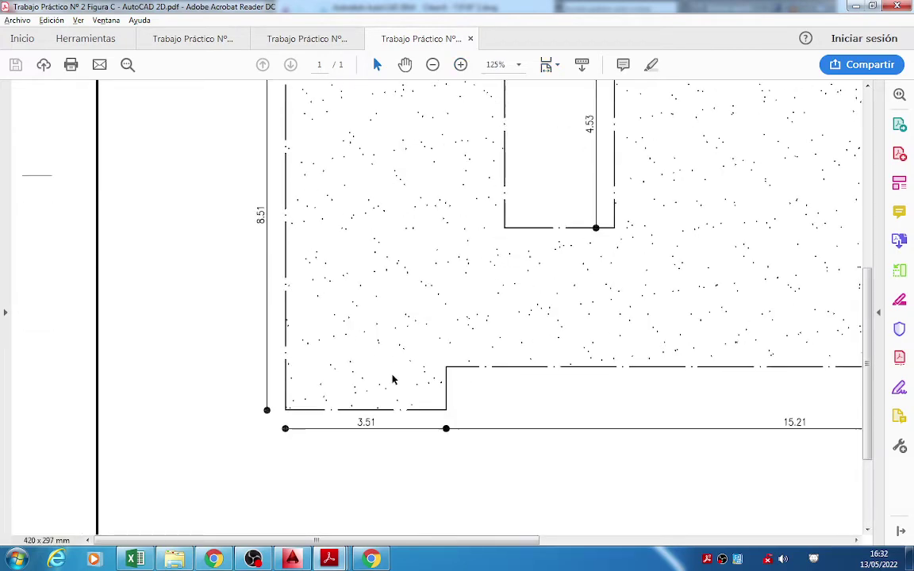
pyautogui.moveTo(407, 542); pyautogui.dragTo(511, 542)
pyautogui.scroll(3, 376, 416)
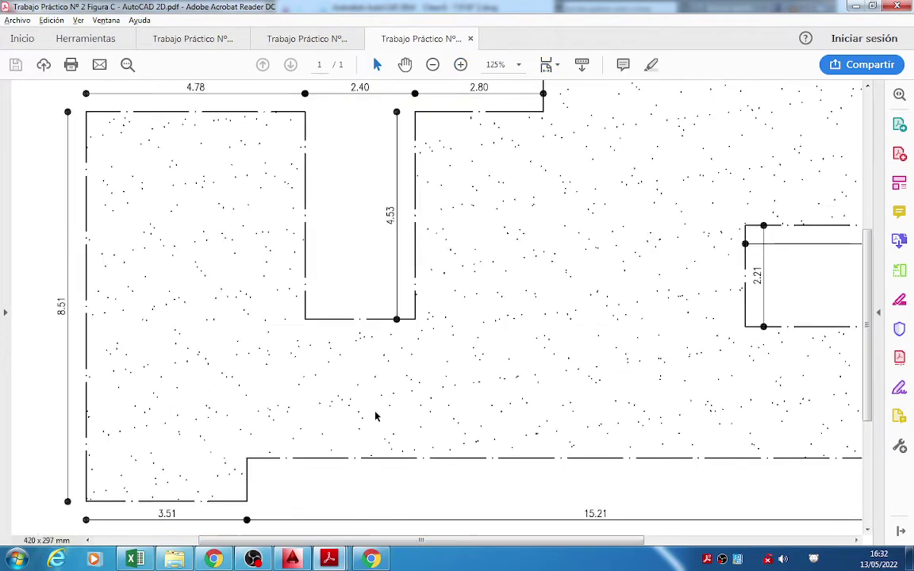
pyautogui.scroll(-1, 376, 416)
pyautogui.keyDown('ctrl'); pyautogui.scroll(-2, 434, 90); pyautogui.keyUp('ctrl')
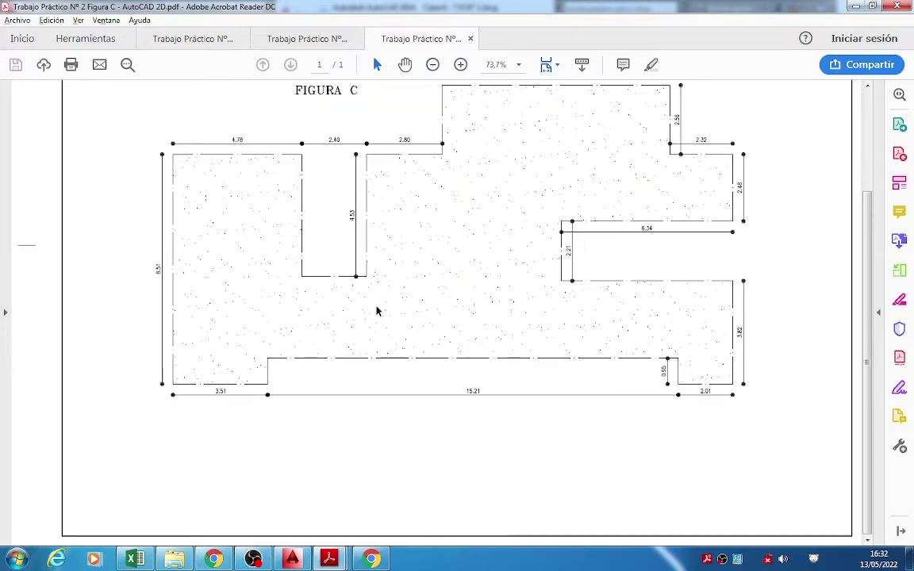
pyautogui.click(291, 560)
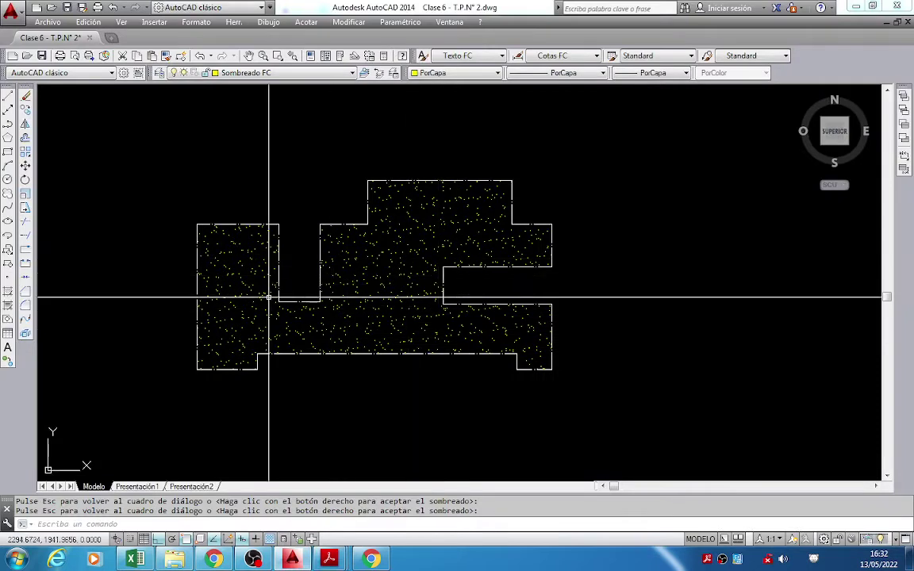
pyautogui.scroll(2, 269, 297)
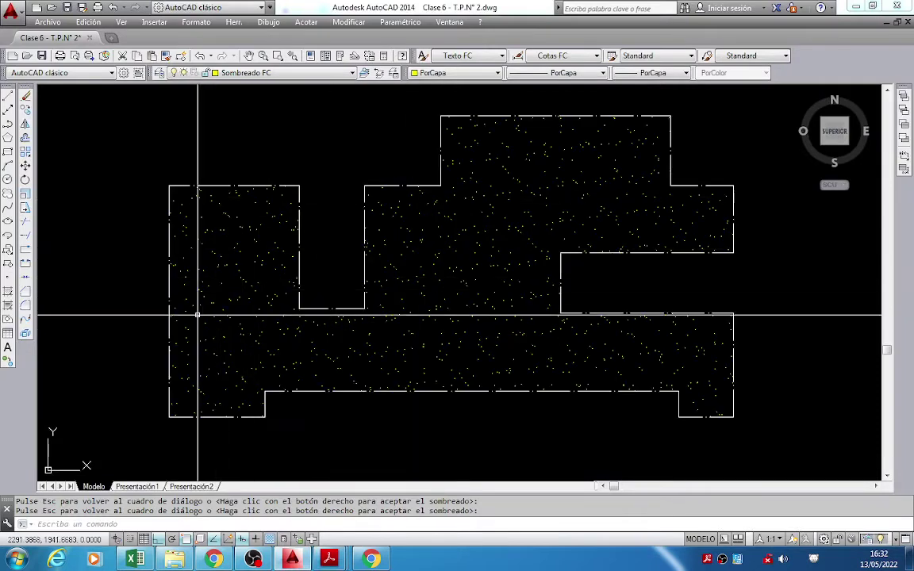
pyautogui.click(272, 219)
pyautogui.click(274, 216)
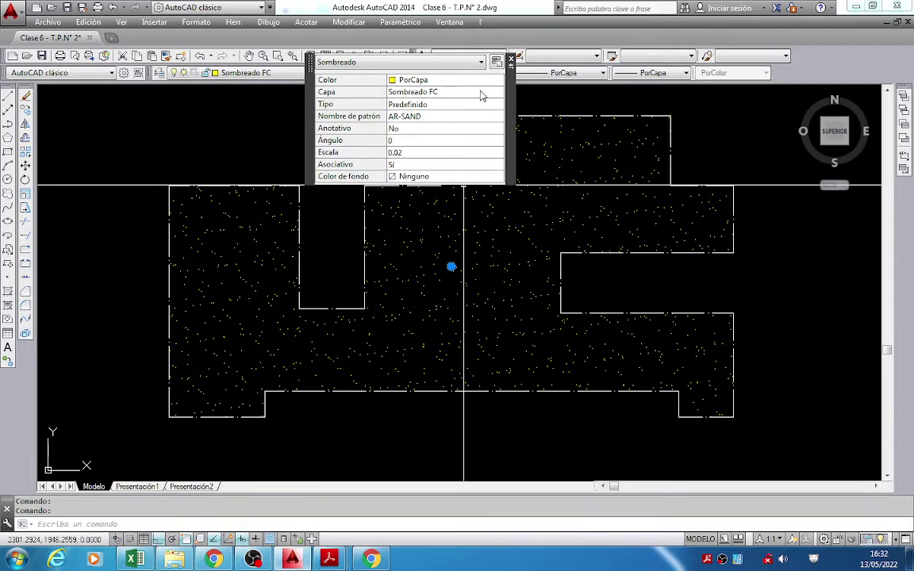
pyautogui.moveTo(496, 198); pyautogui.dragTo(509, 208, button='middle')
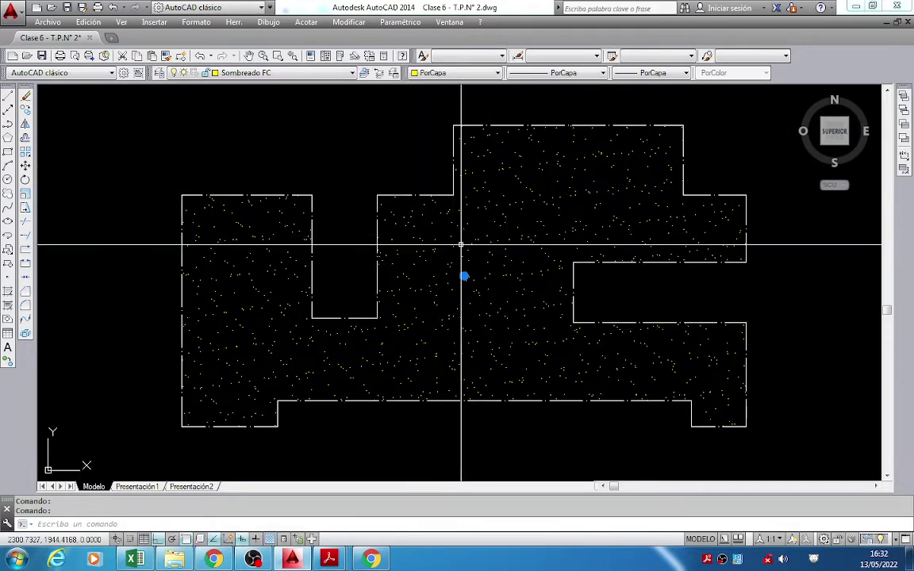
pyautogui.press('Escape')
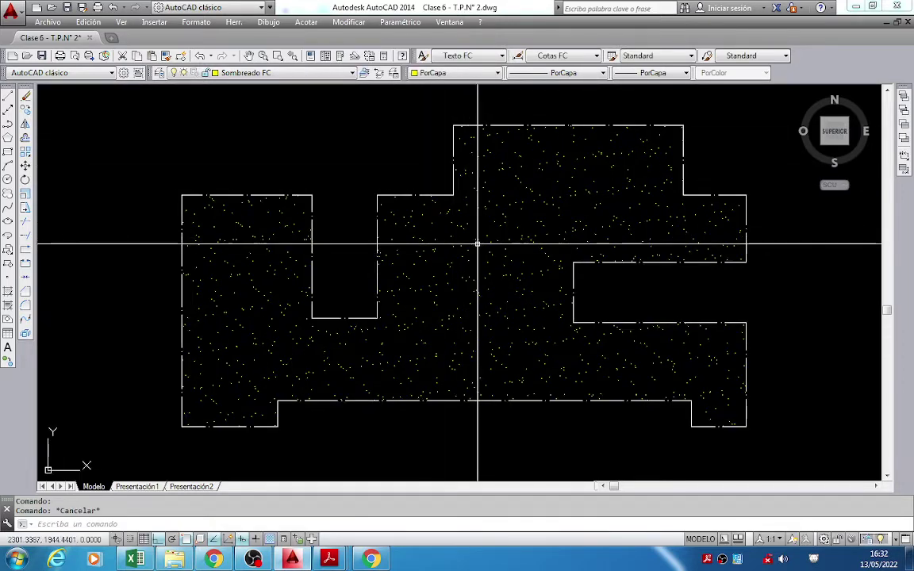
pyautogui.click(478, 240)
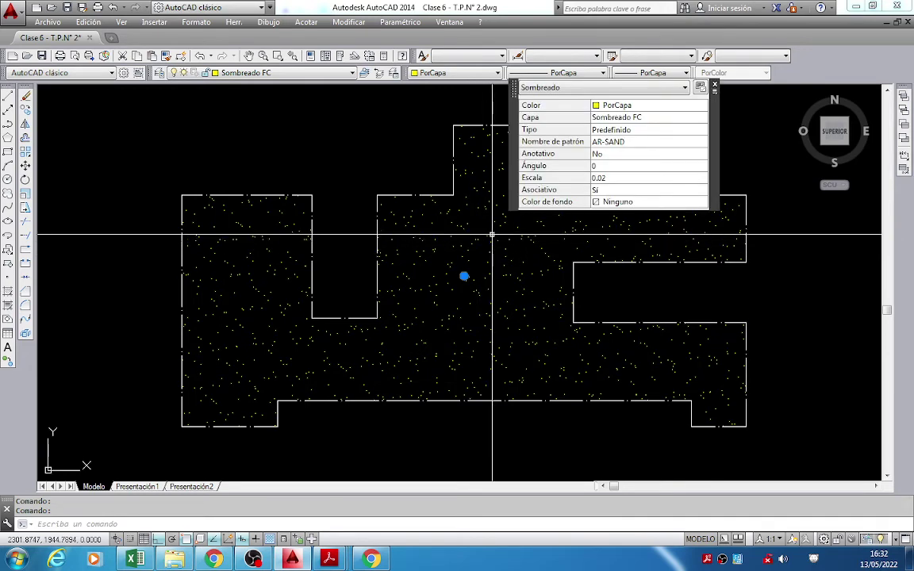
pyautogui.click(607, 177)
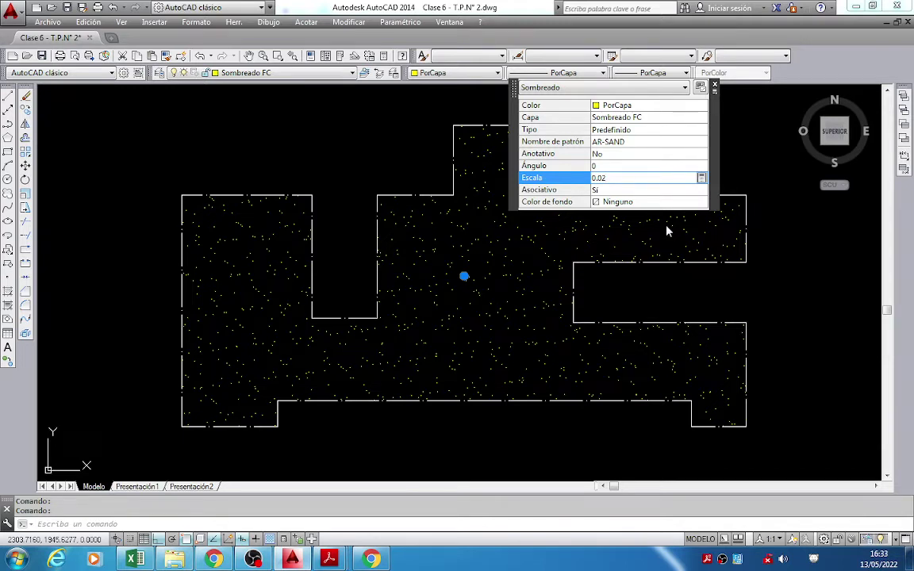
pyautogui.click(715, 84)
pyautogui.press('Escape')
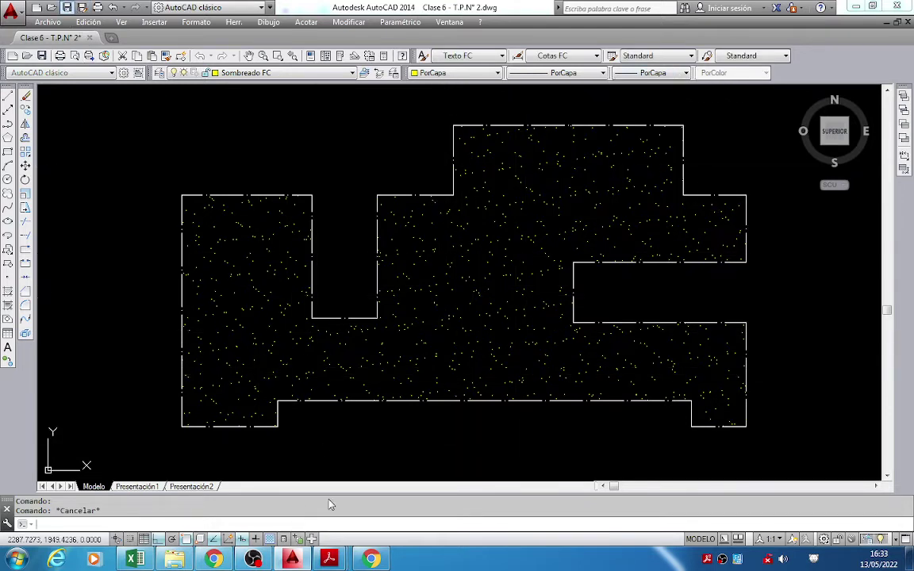
pyautogui.moveTo(329, 559)
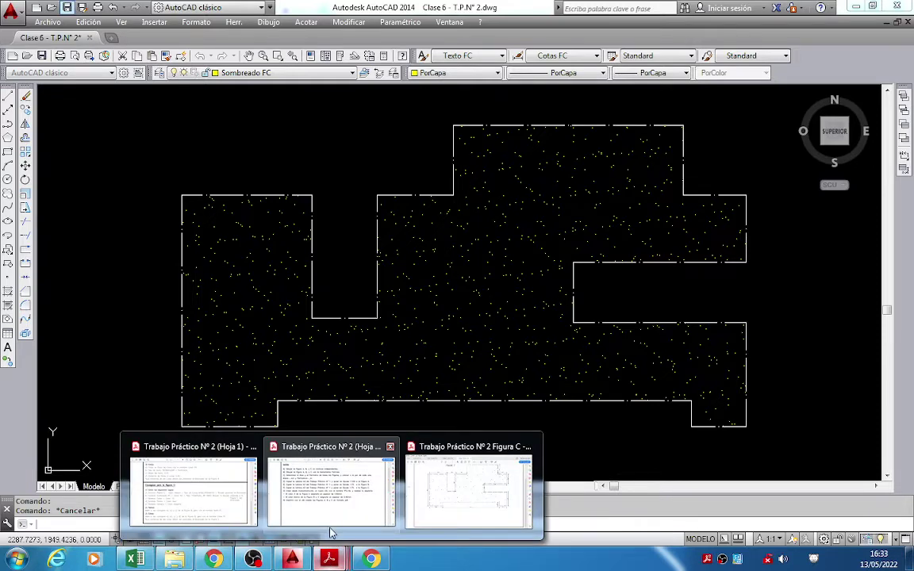
# Check the Hoja 1 layer instructions and Figura C plan in Acrobat, then return to AutoCAD.
pyautogui.click(331, 524)
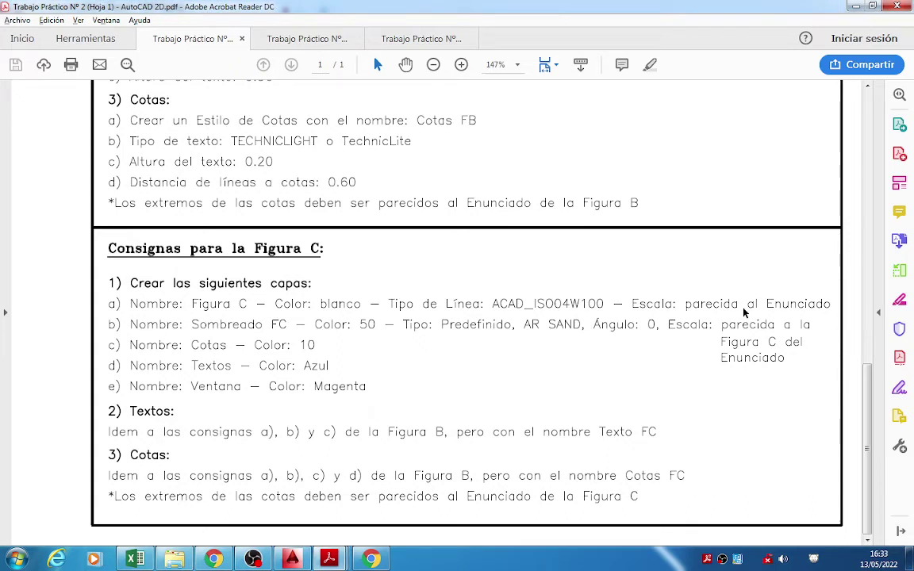
pyautogui.click(421, 38)
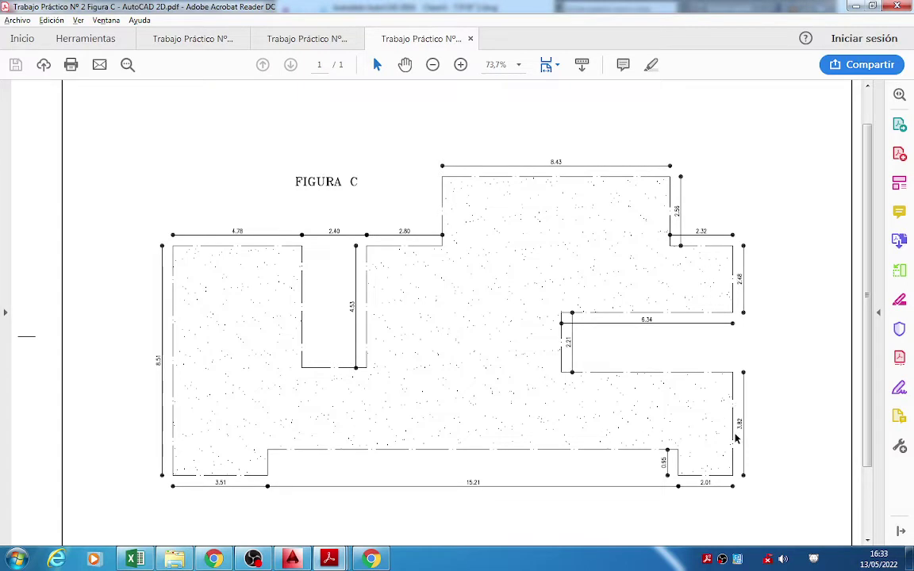
pyautogui.click(292, 560)
pyautogui.moveTo(520, 204)
pyautogui.mouseDown(button='middle')
pyautogui.moveTo(590, 161)
pyautogui.moveTo(510, 194)
pyautogui.moveTo(535, 170)
pyautogui.mouseUp(button='middle')
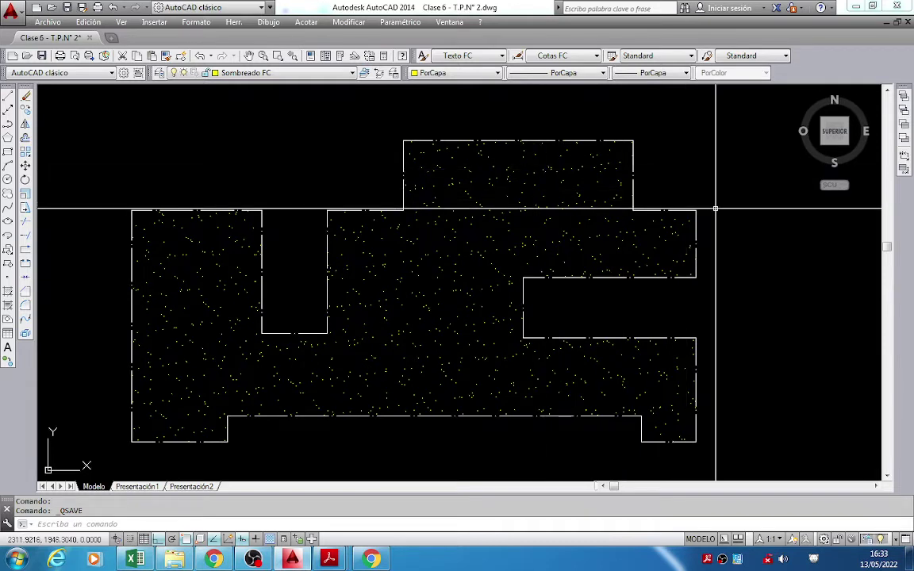
# Make Cotas the current layer, start a linear dimension, and view the Hoja 1 dimensioning instructions.
pyautogui.click(320, 75)
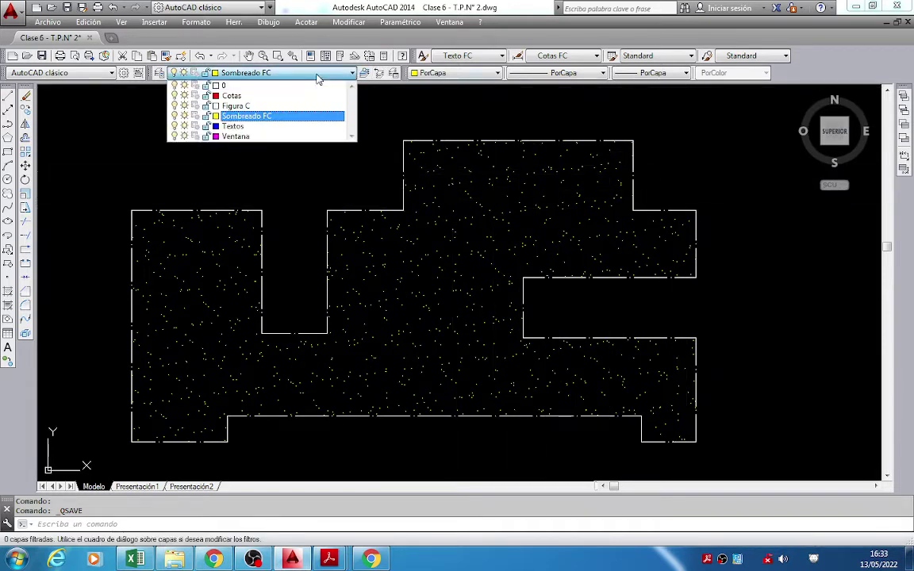
pyautogui.click(267, 95)
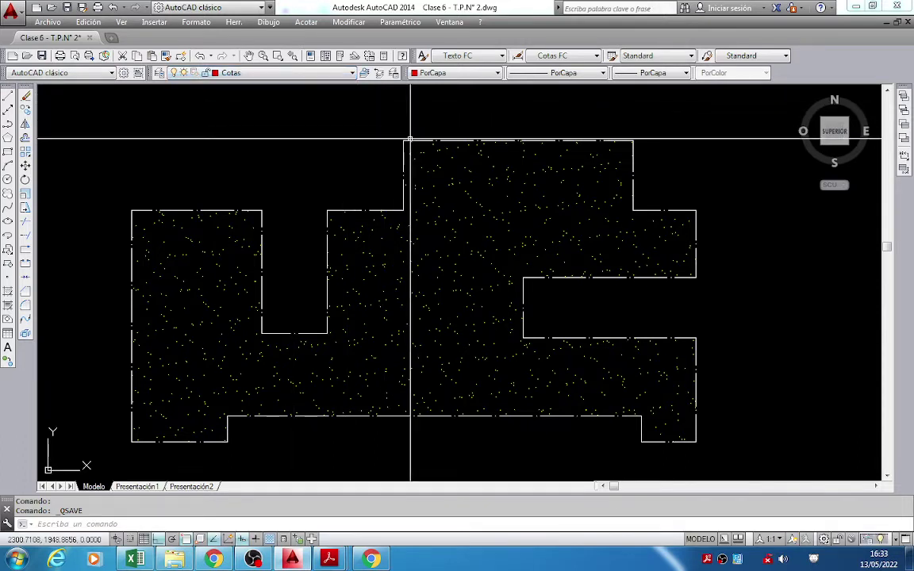
pyautogui.click(305, 24)
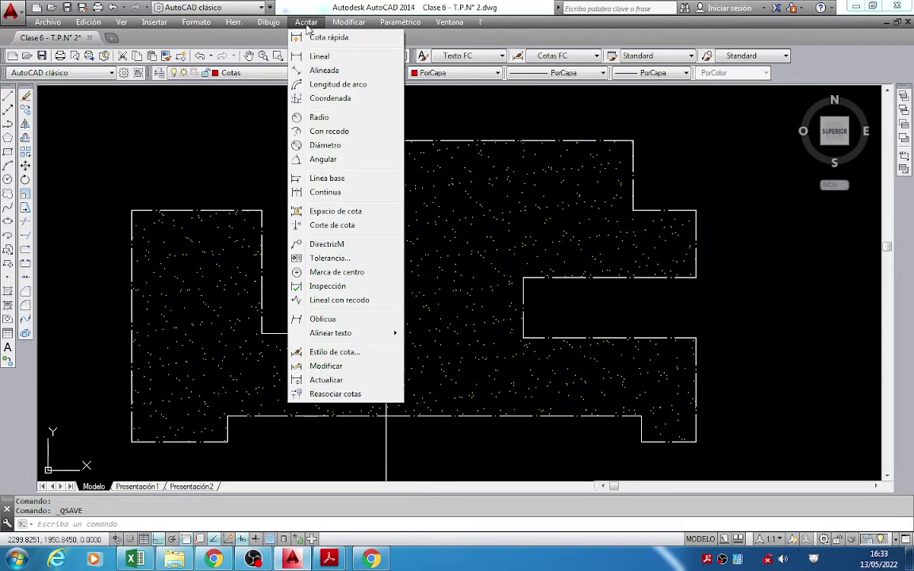
pyautogui.click(322, 58)
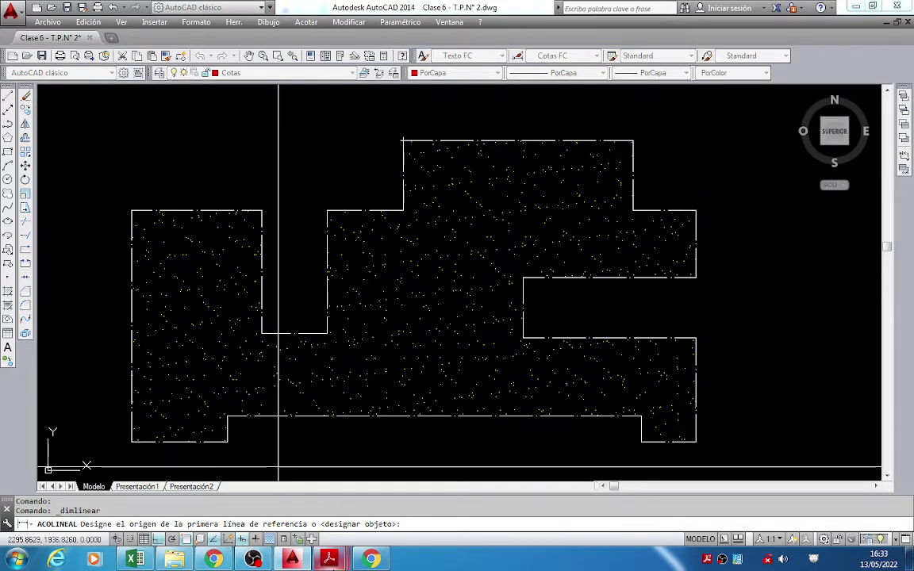
pyautogui.moveTo(330, 559)
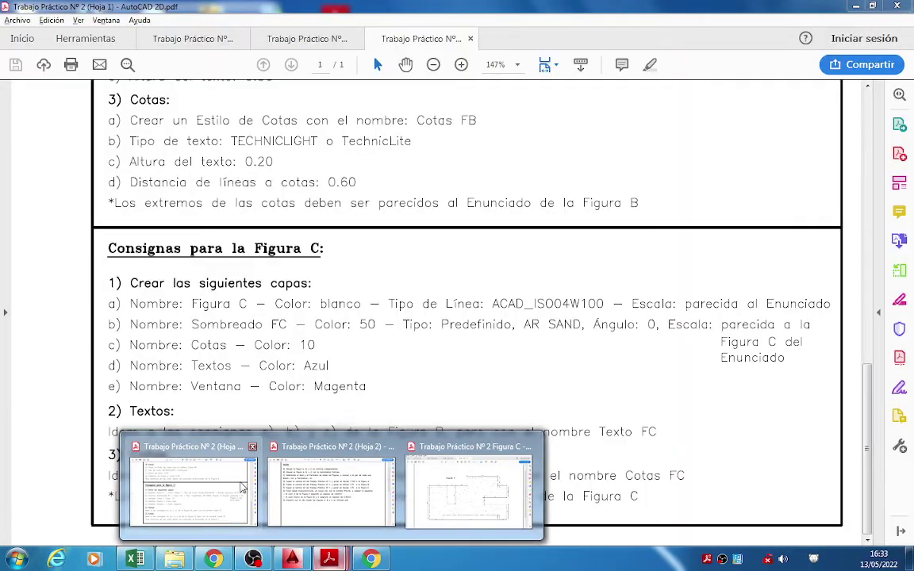
pyautogui.click(194, 496)
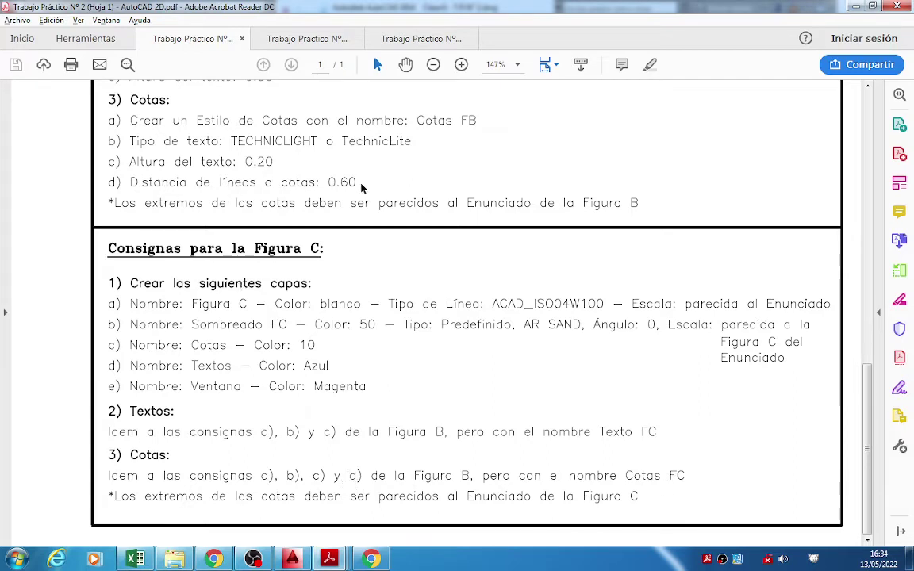
# Return to the AutoCAD drawing, pan to Figure C's top edge, and cancel the pending dimension command.
pyautogui.click(291, 560)
pyautogui.moveTo(405, 142)
pyautogui.mouseDown(button='middle')
pyautogui.moveTo(355, 205)
pyautogui.moveTo(327, 265)
pyautogui.mouseUp(button='middle')
pyautogui.press('Escape')
# Add a linear 8.43 dimension across the raised block's top edge, placed just above it.
pyautogui.click(306, 21)
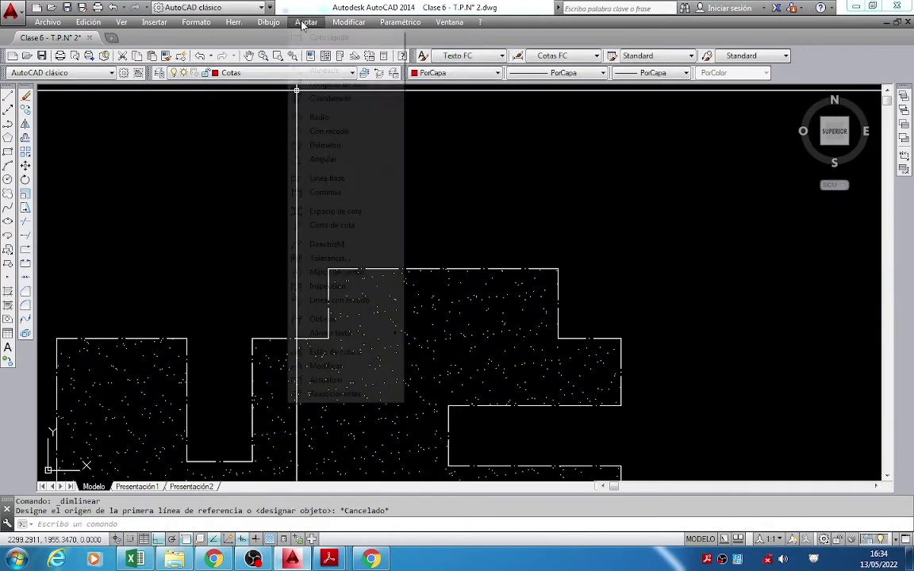
pyautogui.click(315, 54)
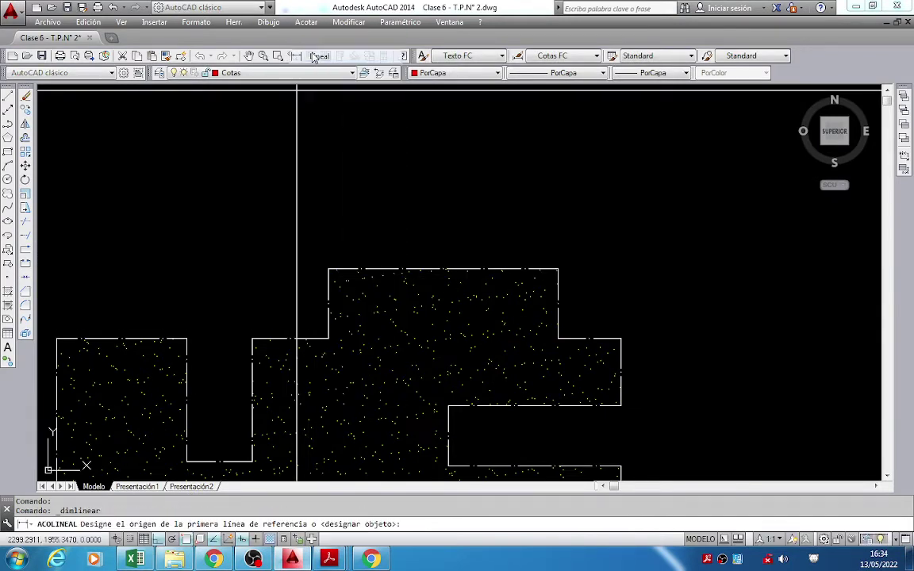
pyautogui.click(328, 269)
pyautogui.click(559, 269)
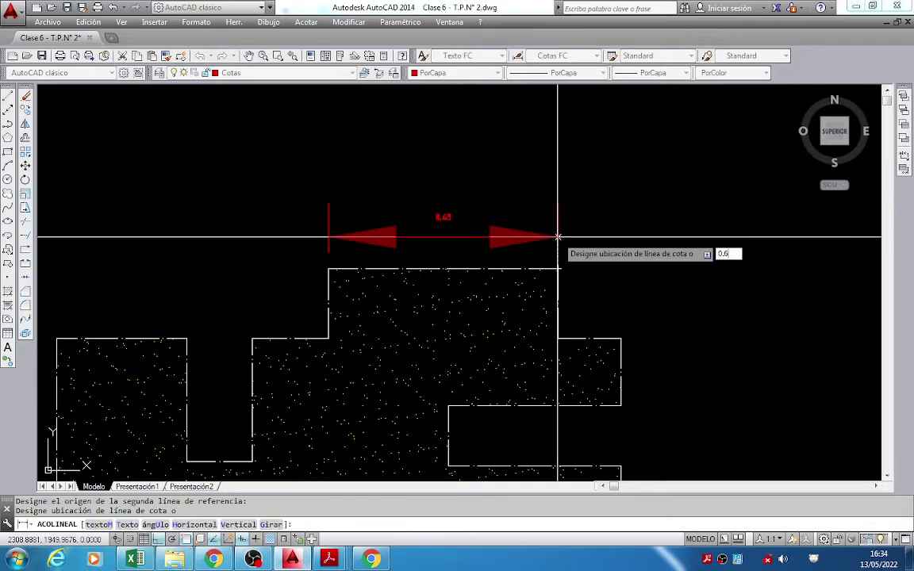
pyautogui.click(559, 237)
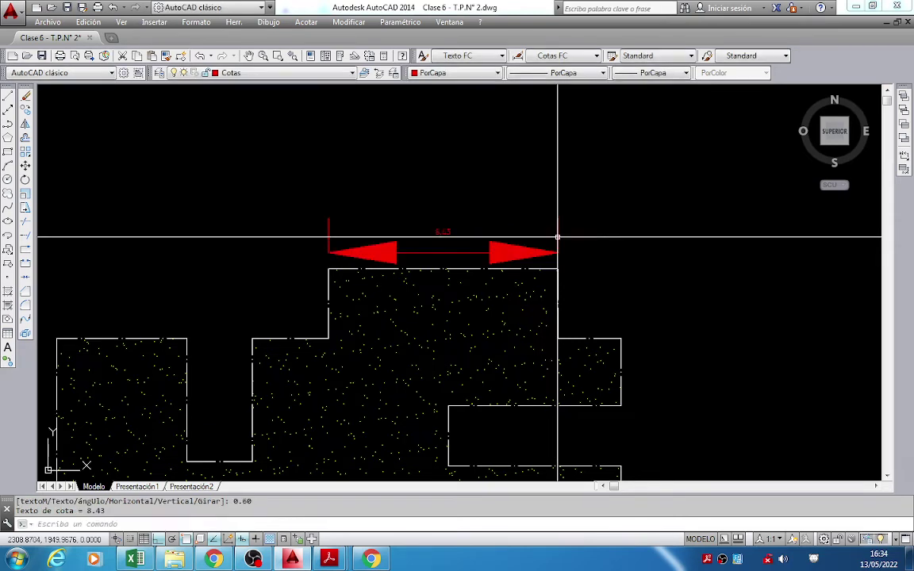
pyautogui.scroll(4, 449, 187)
pyautogui.scroll(-2, 281, 184)
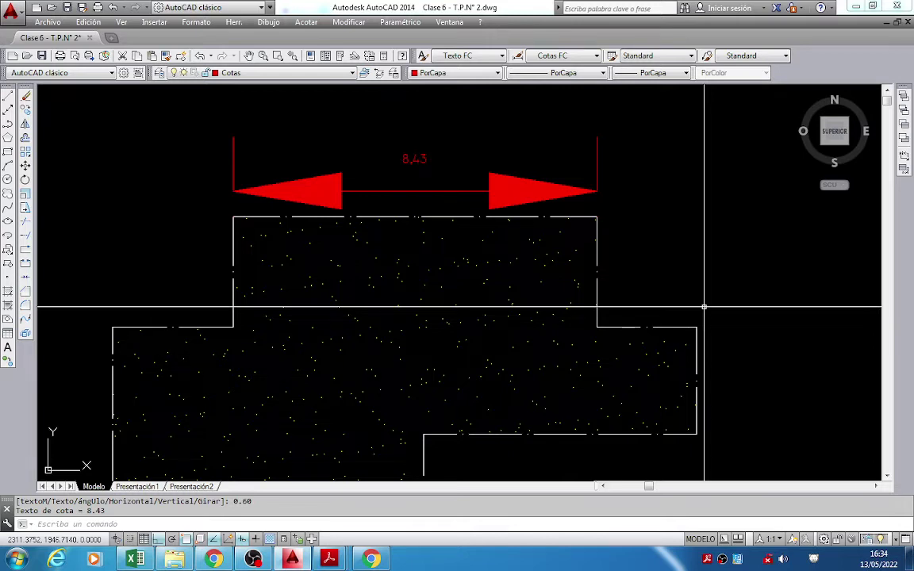
pyautogui.click(593, 55)
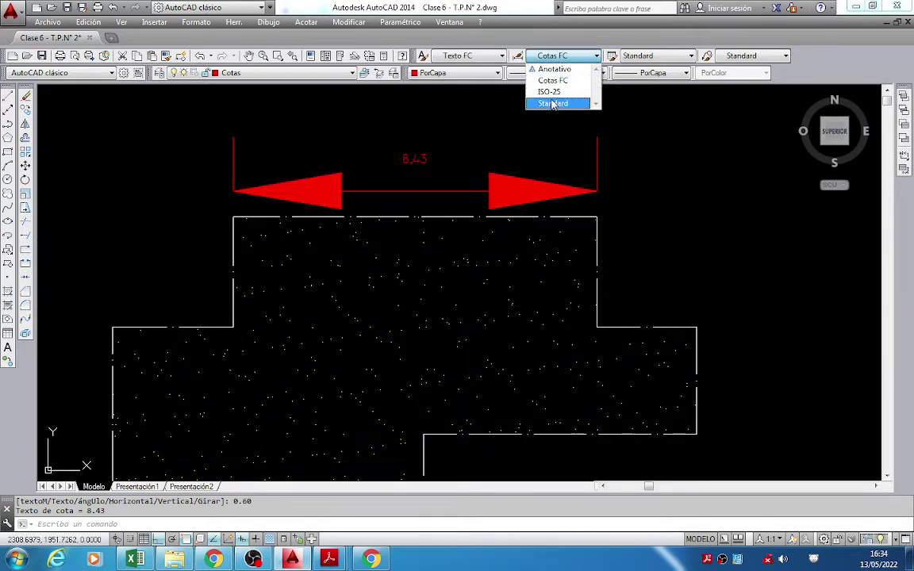
pyautogui.click(679, 179)
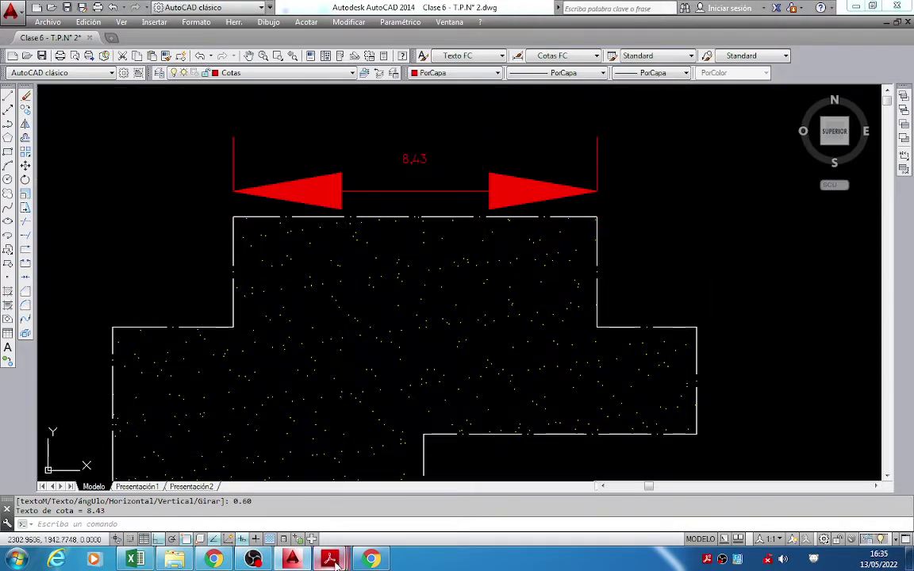
# Zoom the Figura C reference PDF to 150% around the 8.43 dimension, then return to AutoCAD.
pyautogui.moveTo(332, 561)
pyautogui.click(472, 485)
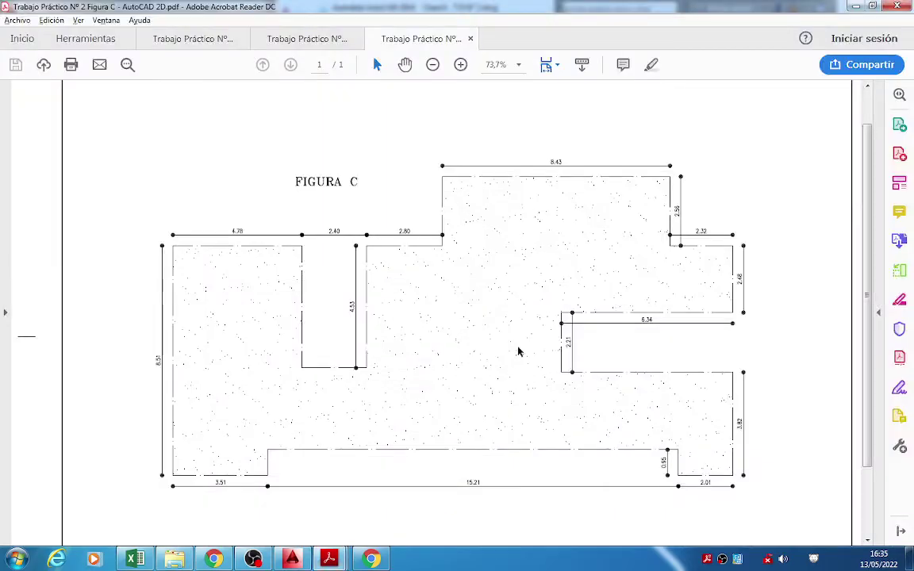
pyautogui.click(460, 65)
pyautogui.click(461, 64)
pyautogui.click(461, 64)
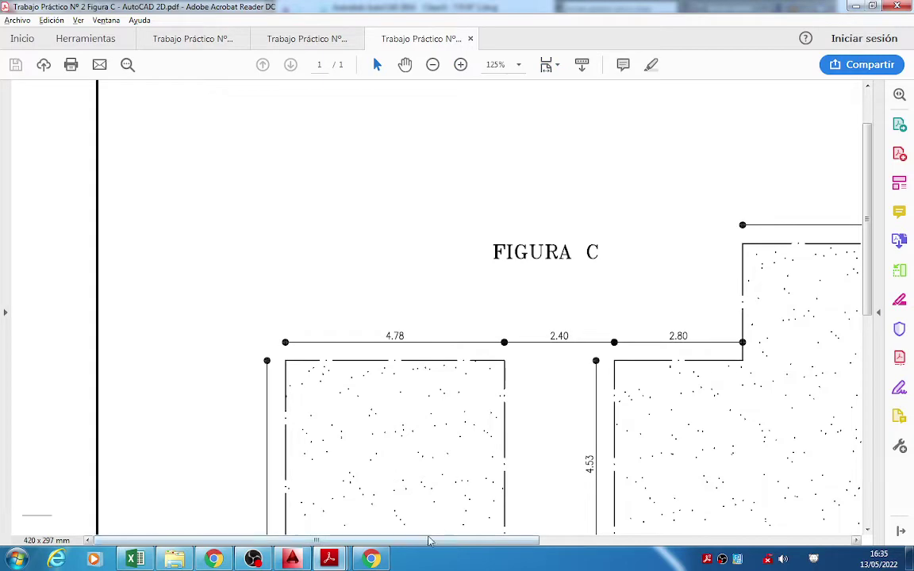
pyautogui.moveTo(428, 541); pyautogui.dragTo(667, 517)
pyautogui.scroll(-2, 445, 308)
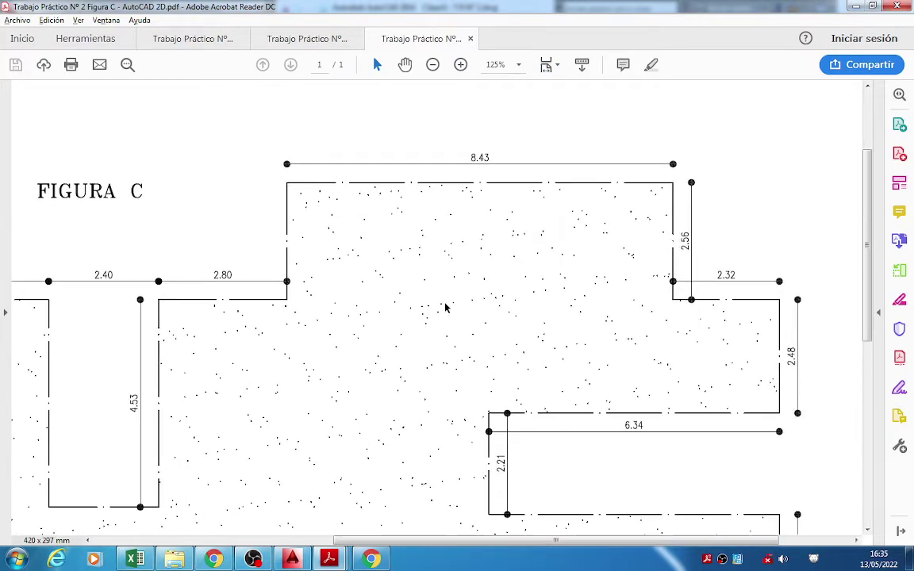
pyautogui.click(461, 64)
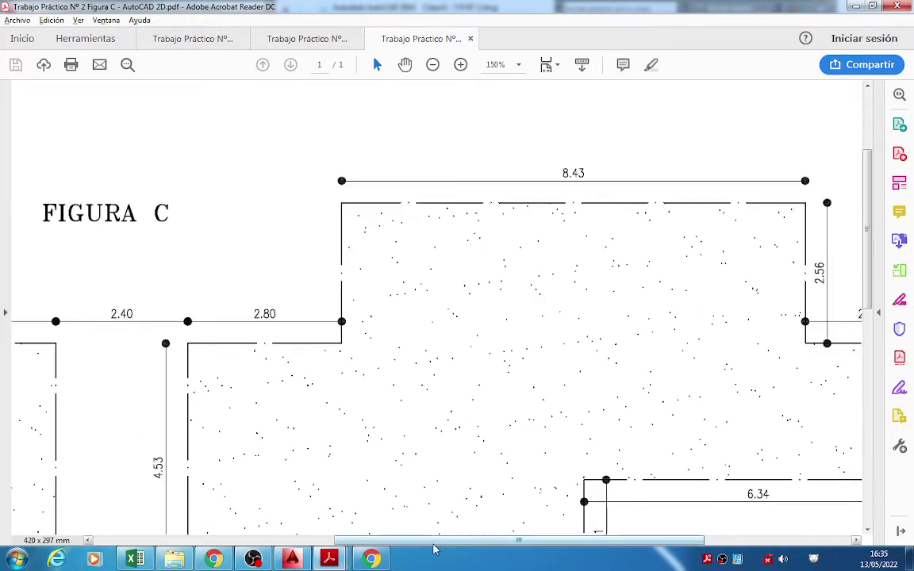
pyautogui.moveTo(435, 543); pyautogui.dragTo(529, 542)
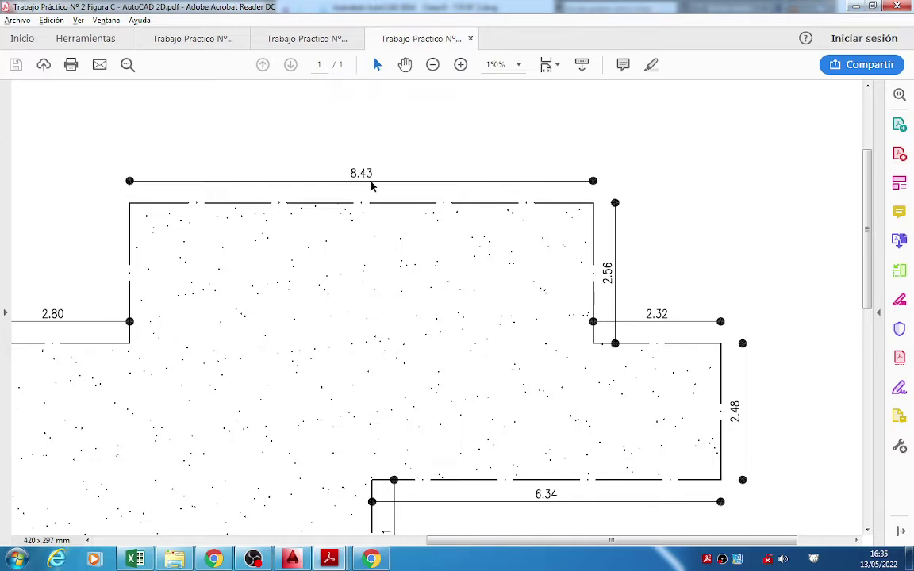
pyautogui.hotkey('alt', 'Tab')
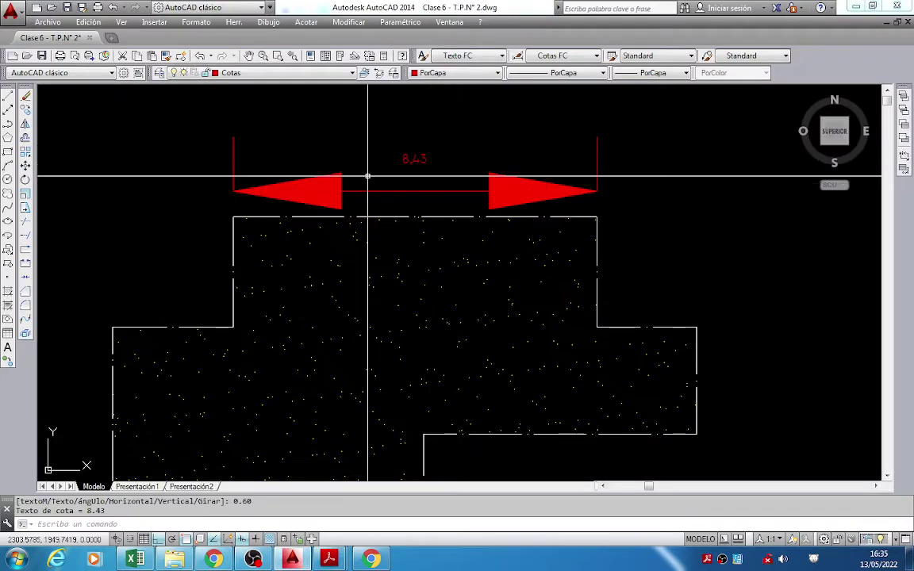
# Zoom around the 8,43 dimension's arrows and text, comparing them repeatedly with the reference PDF.
pyautogui.scroll(3, 367, 183)
pyautogui.scroll(-2, 401, 156)
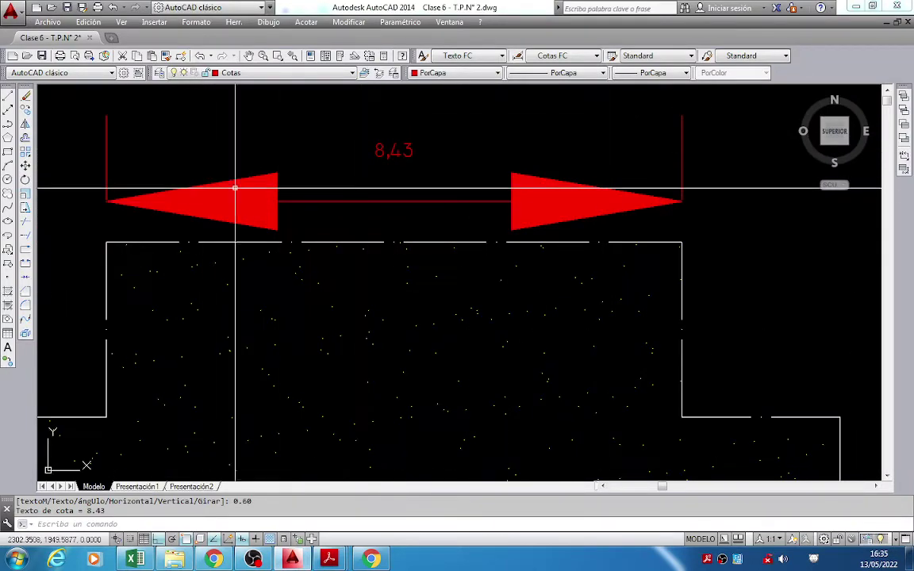
pyautogui.moveTo(112, 117); pyautogui.dragTo(268, 164, button='middle')
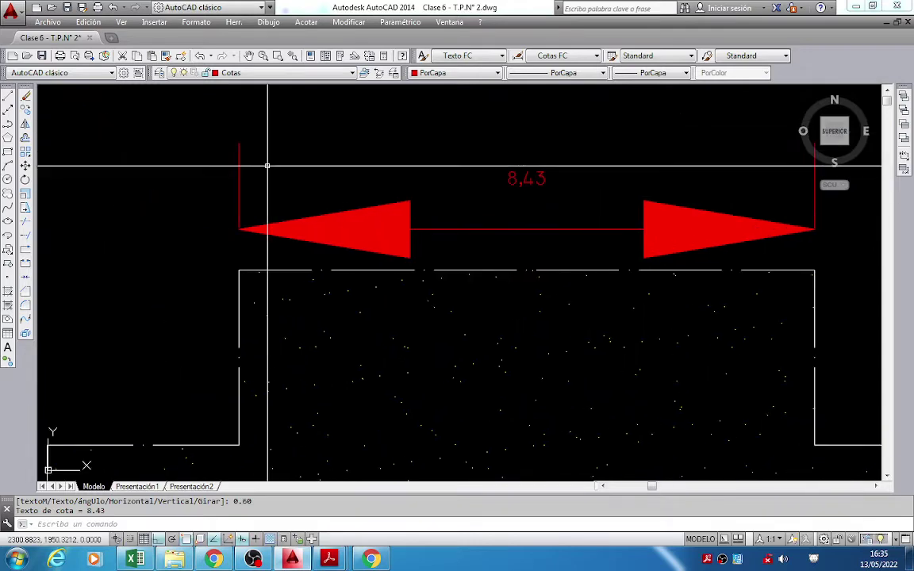
pyautogui.scroll(-2, 255, 150)
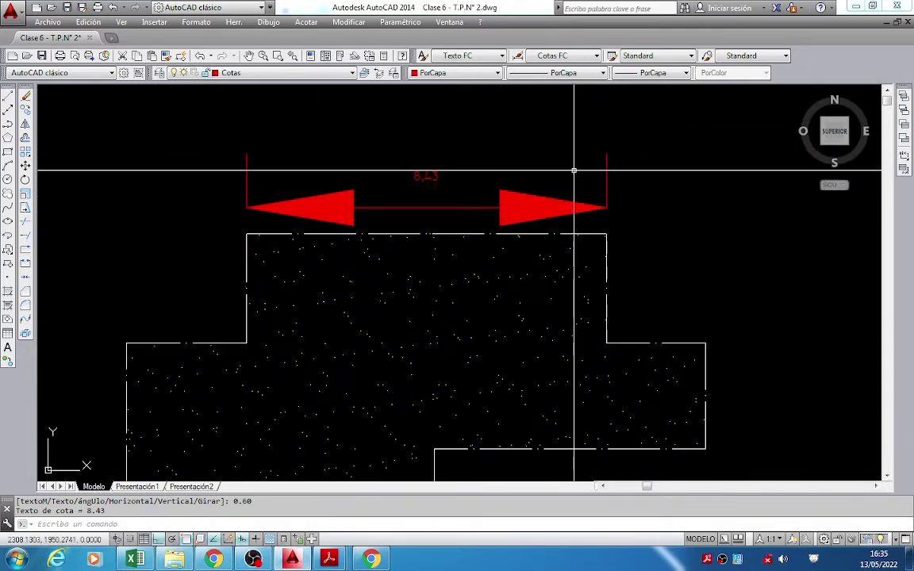
pyautogui.hotkey('alt', 'Tab')
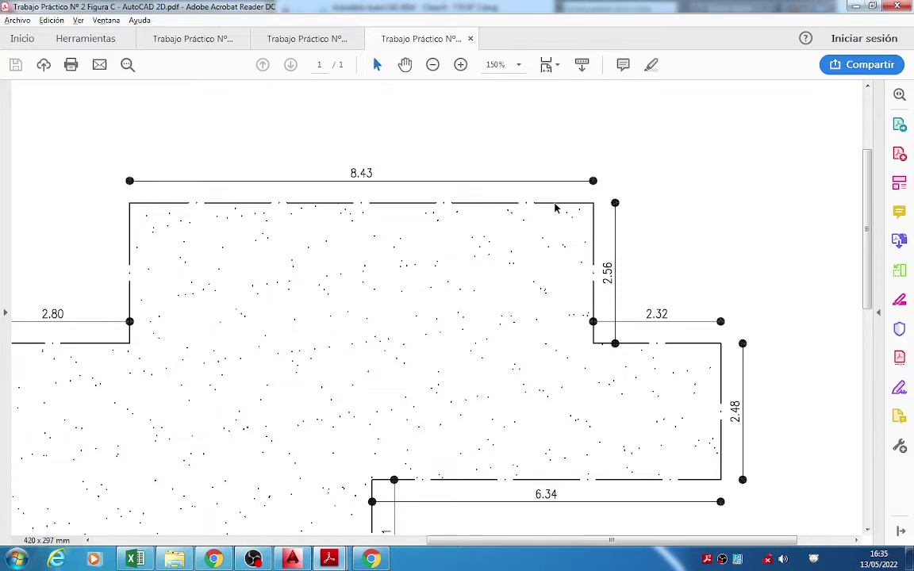
pyautogui.hotkey('alt', 'Tab')
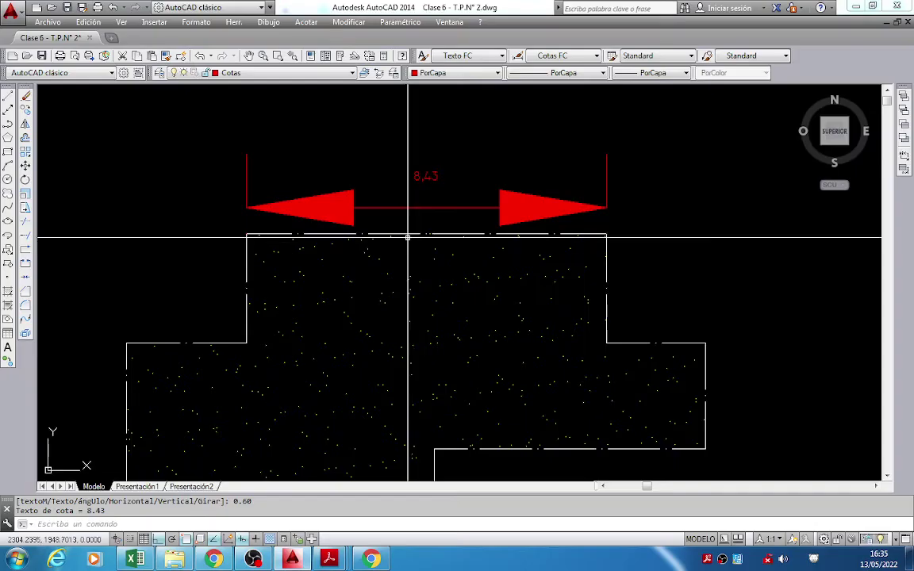
pyautogui.scroll(4, 423, 181)
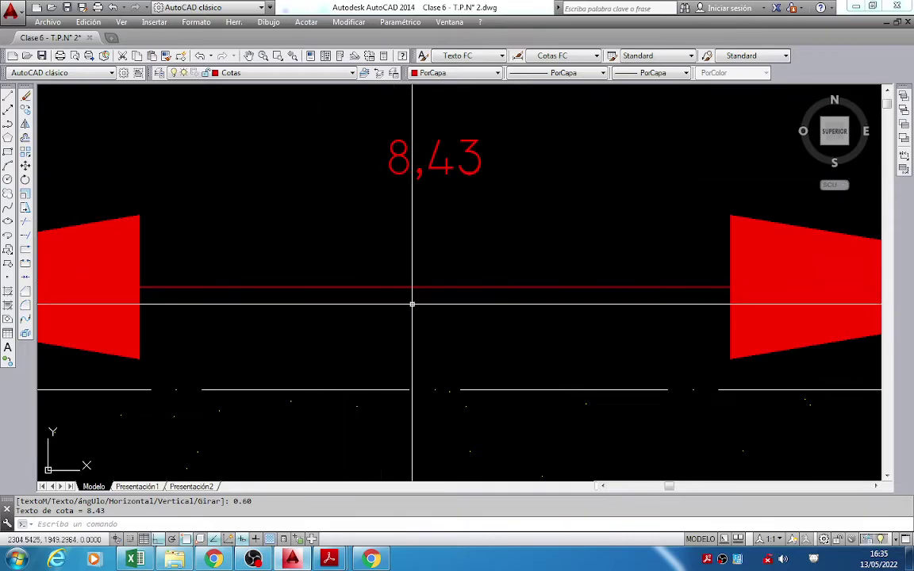
pyautogui.hotkey('alt', 'Tab')
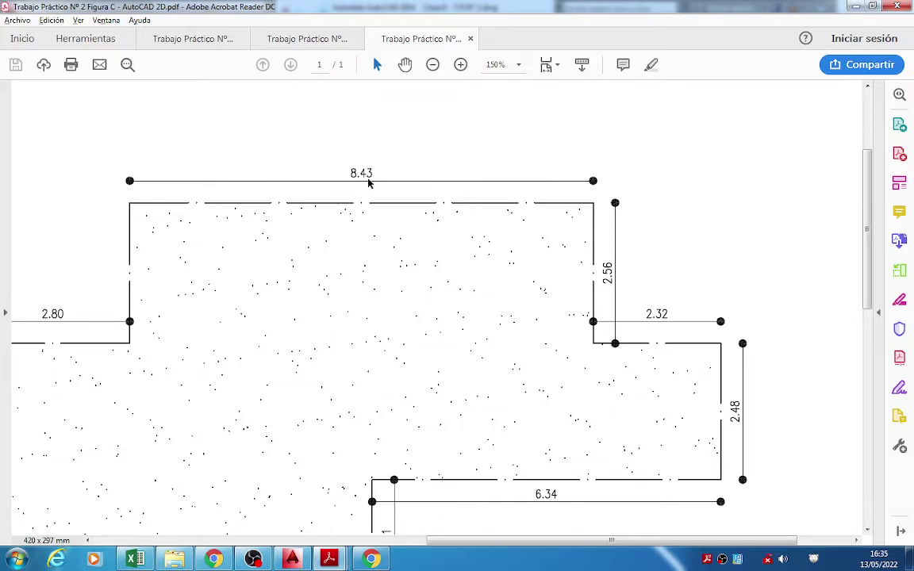
pyautogui.hotkey('alt', 'Tab')
pyautogui.scroll(3, 425, 153)
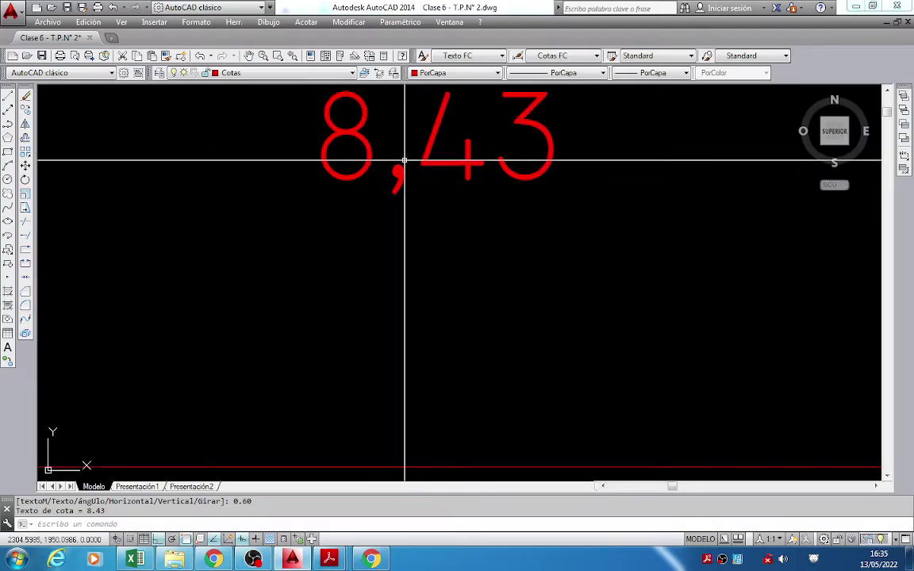
pyautogui.scroll(-4, 404, 160)
pyautogui.hotkey('alt', 'Tab')
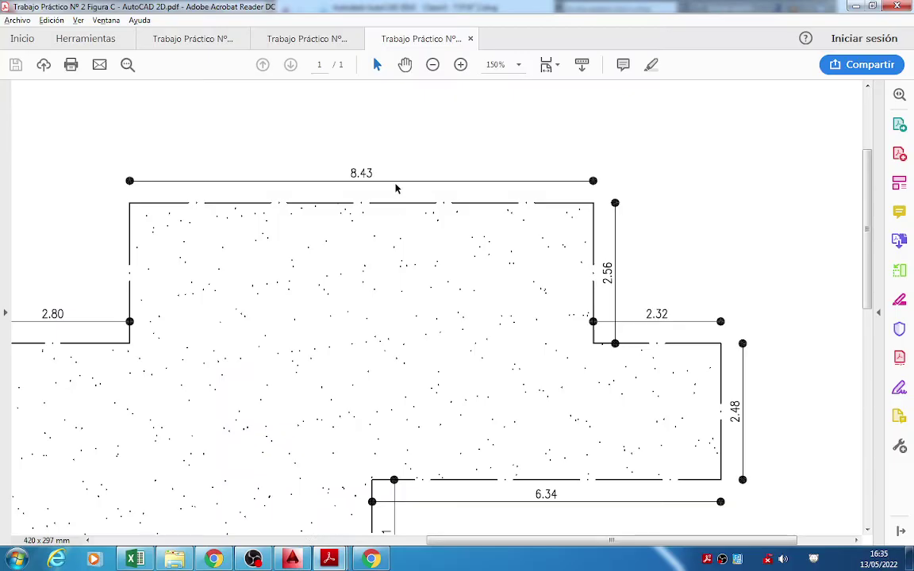
# View the reference arrowheads at 300% then 200% along the 8.43 and 2.56 dimensions, then return to AutoCAD.
pyautogui.click(460, 65)
pyautogui.click(460, 65)
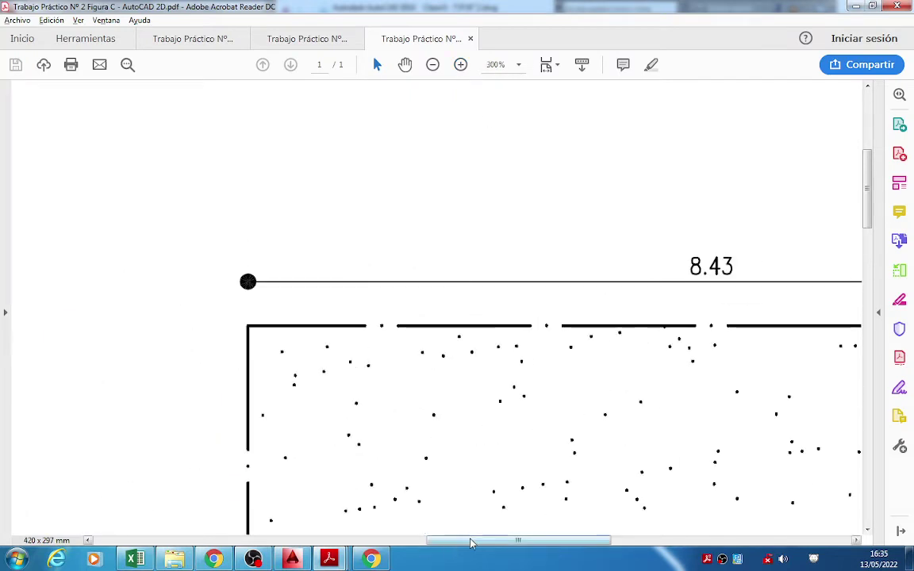
pyautogui.moveTo(471, 543); pyautogui.dragTo(592, 543)
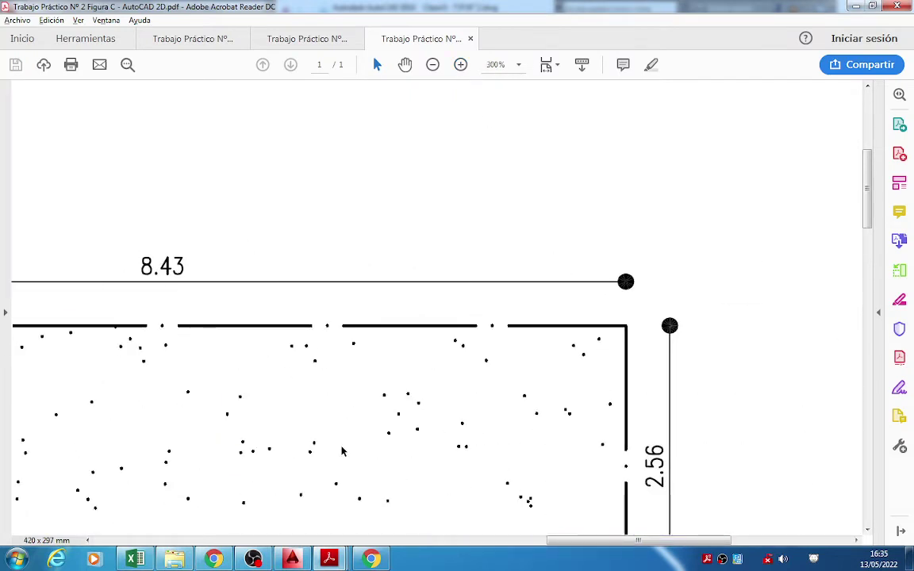
pyautogui.click(432, 65)
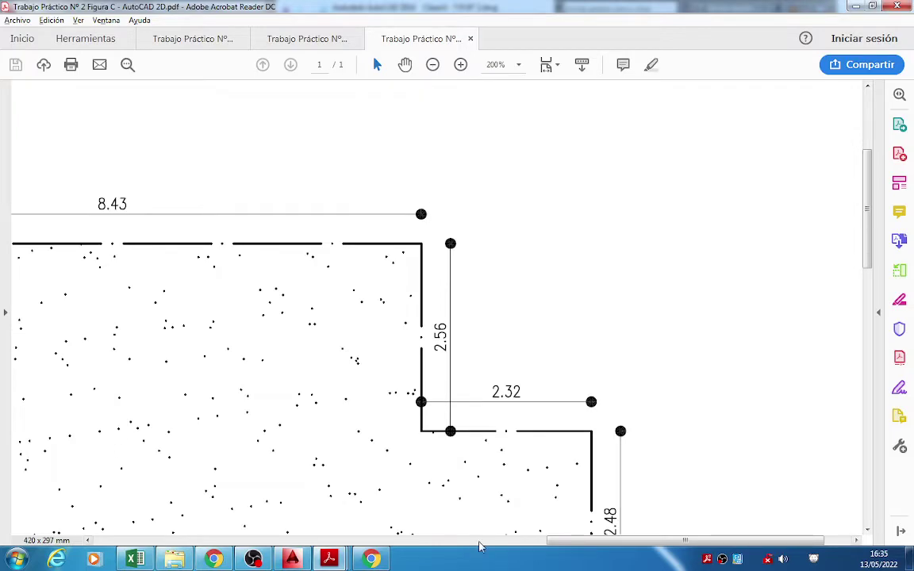
pyautogui.moveTo(608, 542); pyautogui.dragTo(483, 544)
pyautogui.click(291, 560)
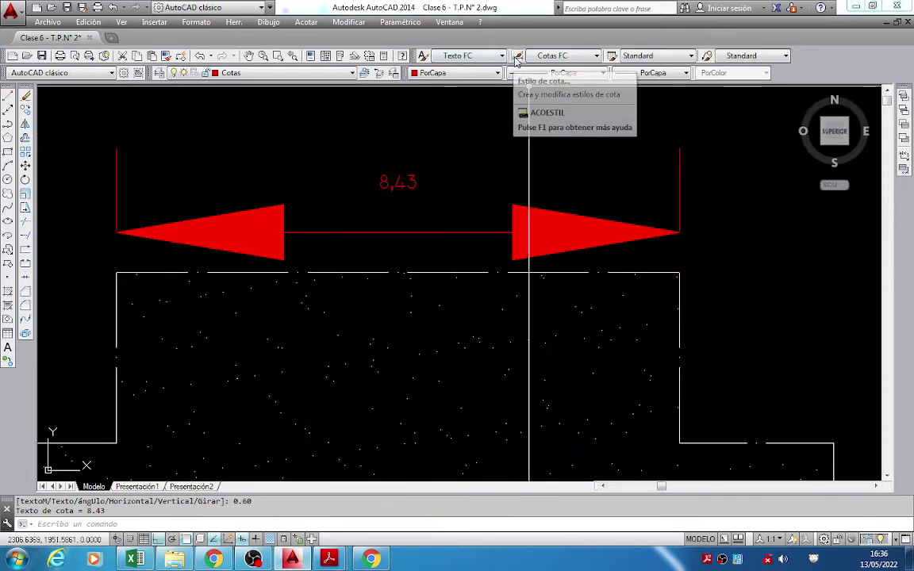
# Set both Cotas FC arrowheads to Punto under Símbolos y flechas and close the style manager.
pyautogui.click(518, 59)
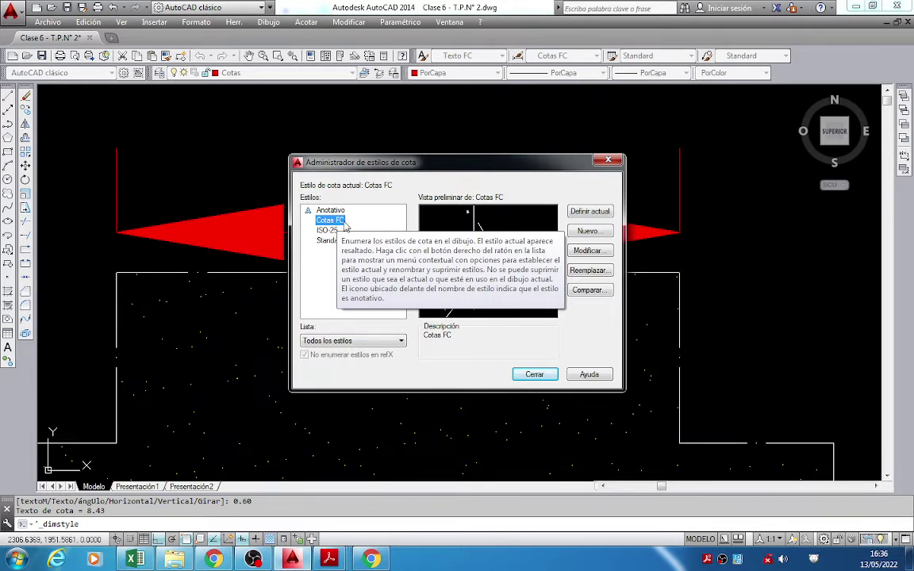
pyautogui.click(588, 250)
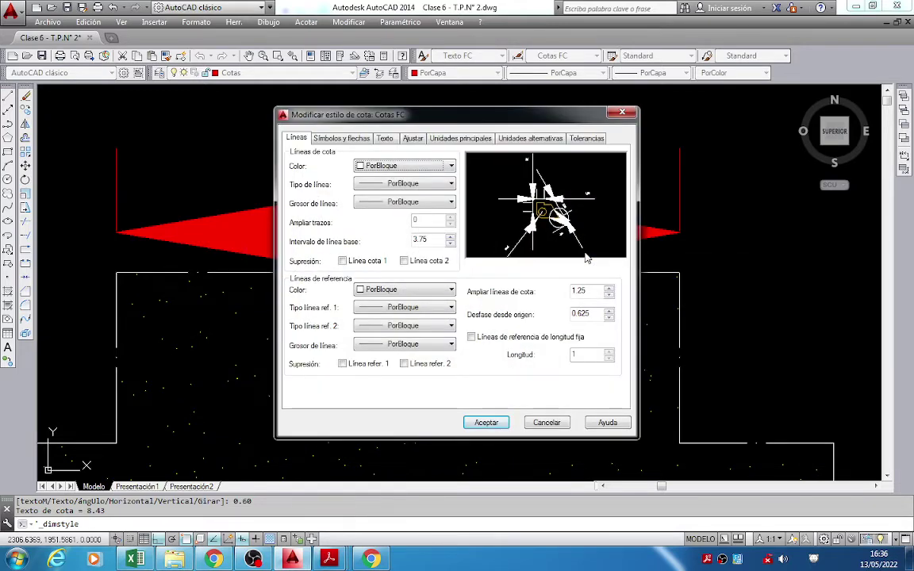
pyautogui.click(333, 139)
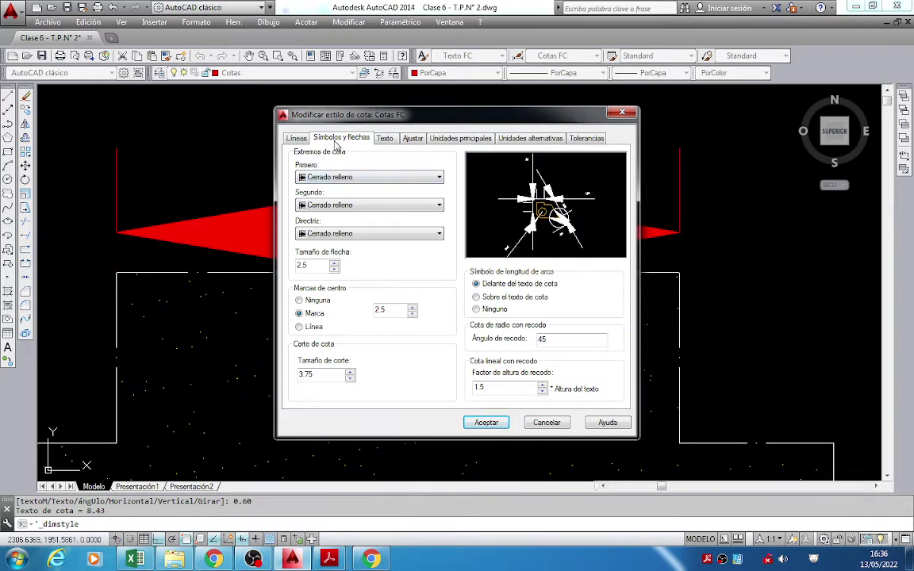
pyautogui.click(422, 179)
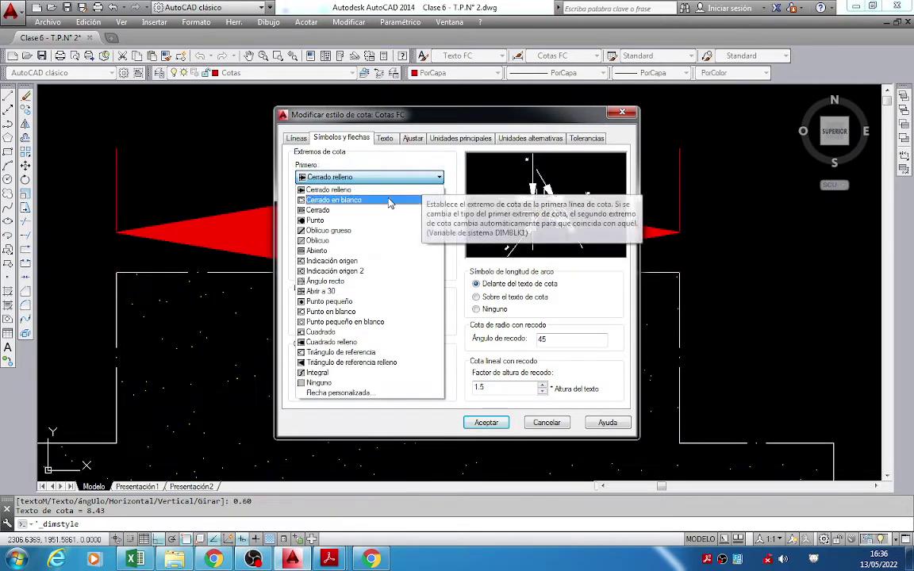
pyautogui.click(365, 220)
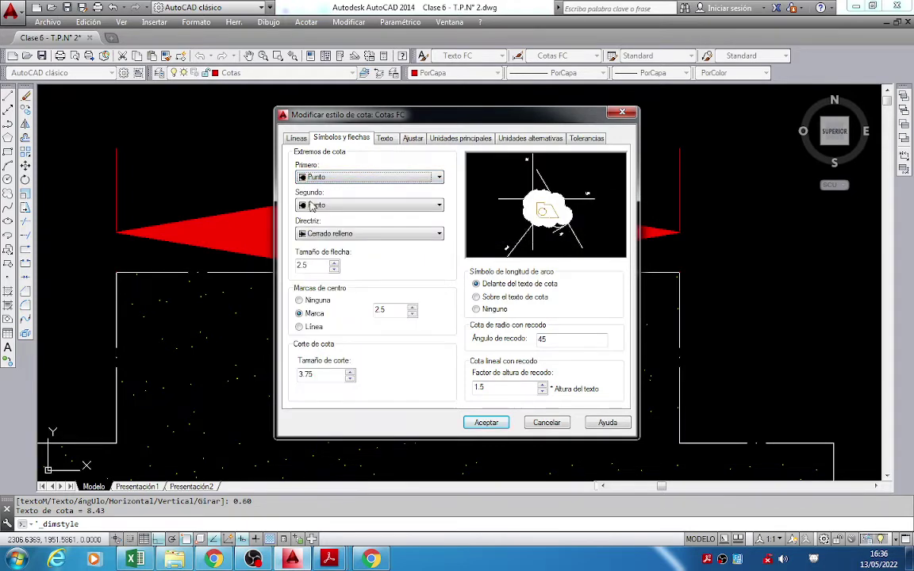
pyautogui.click(474, 423)
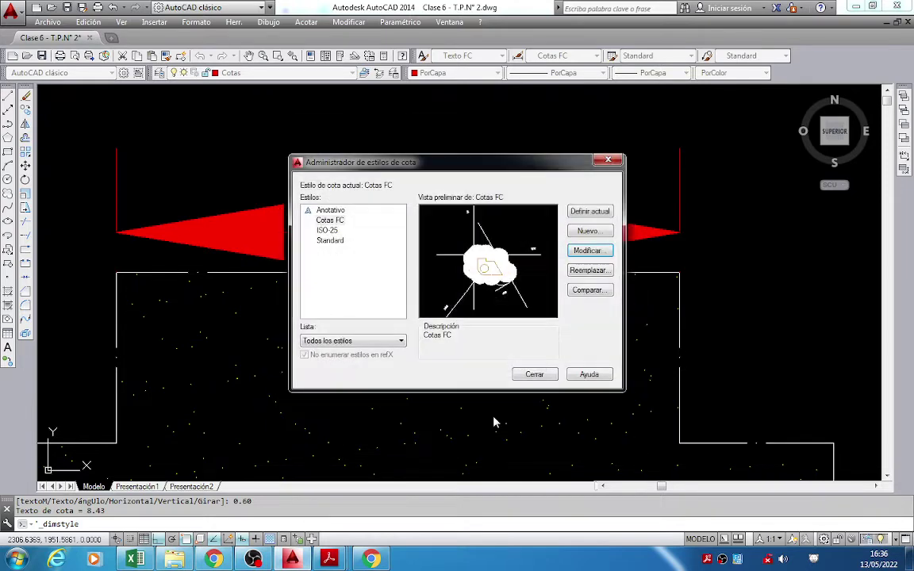
pyautogui.click(534, 375)
pyautogui.scroll(-2, 540, 221)
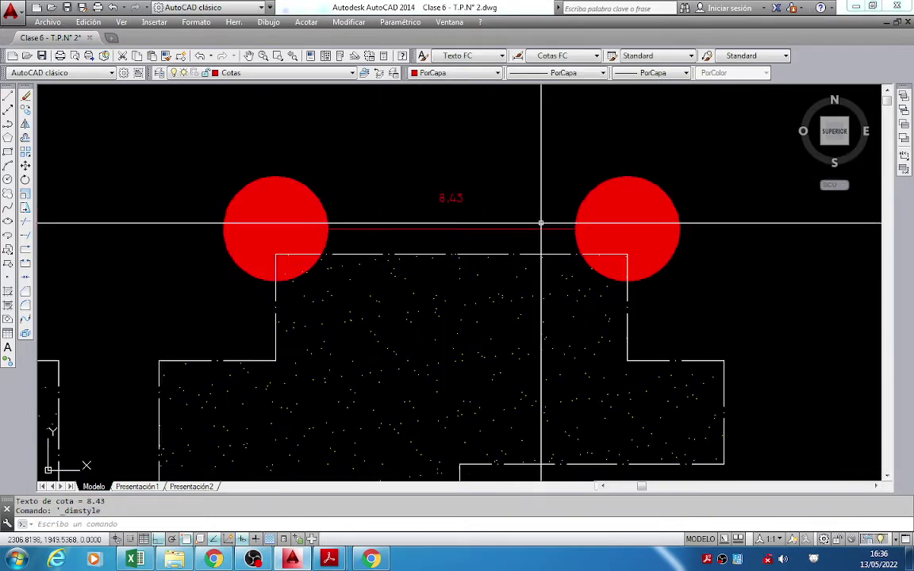
# Change the Cotas FC arrow size from 2.5 to 0.5, enlarging the style editor to preview it.
pyautogui.click(520, 54)
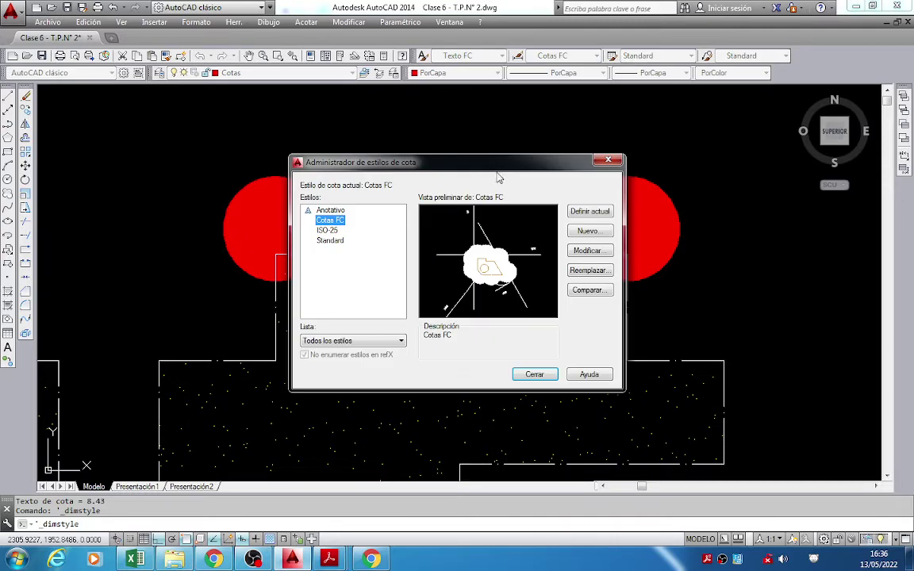
pyautogui.click(588, 250)
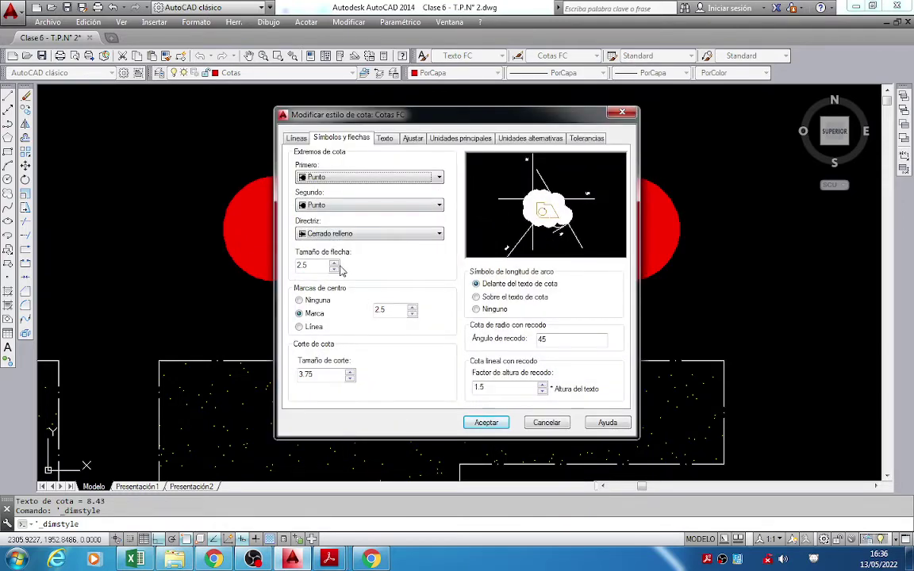
pyautogui.moveTo(318, 266); pyautogui.dragTo(270, 269)
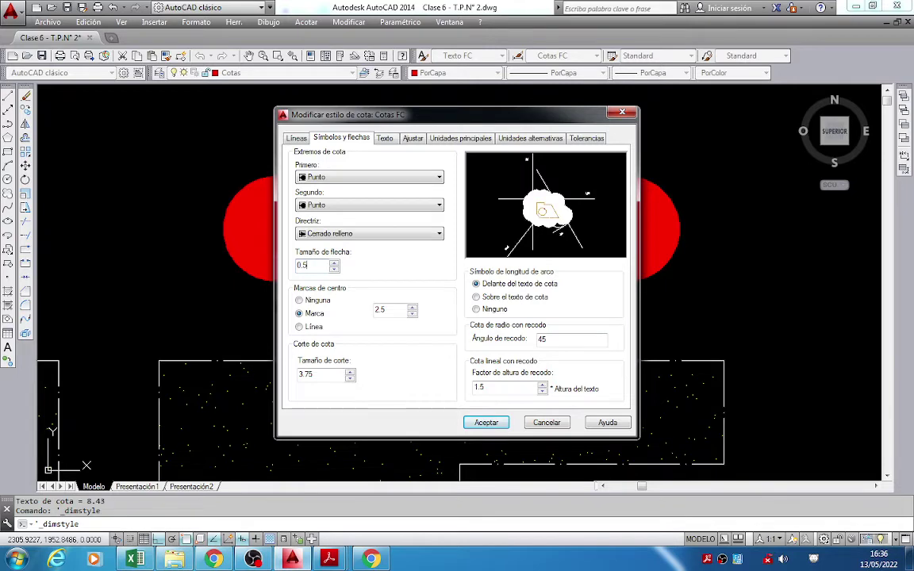
pyautogui.moveTo(535, 108); pyautogui.dragTo(536, 18)
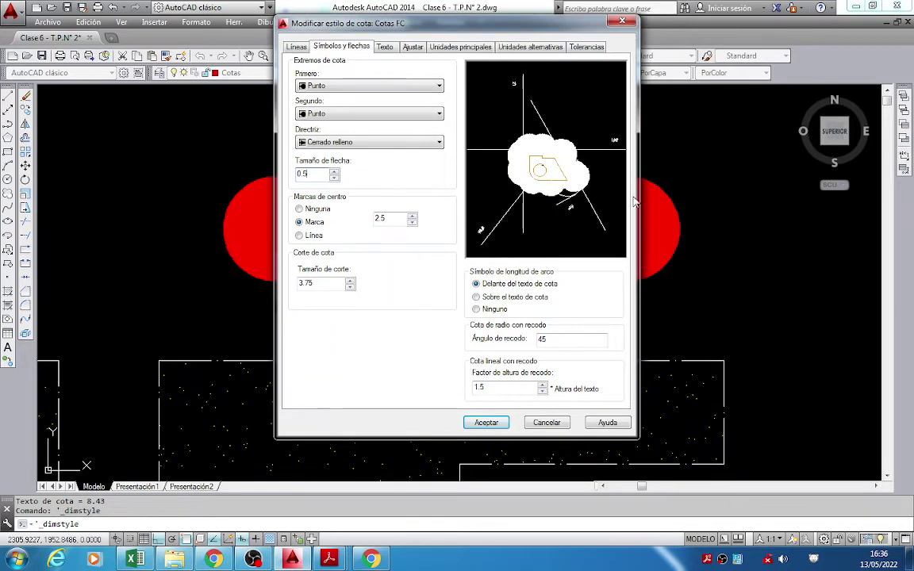
pyautogui.moveTo(640, 223); pyautogui.dragTo(820, 223)
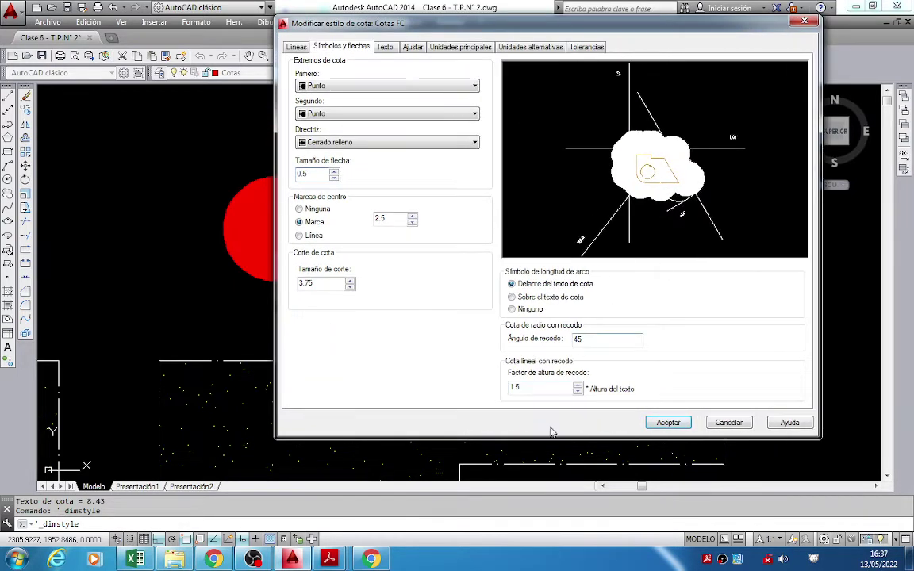
pyautogui.moveTo(560, 436); pyautogui.dragTo(560, 461)
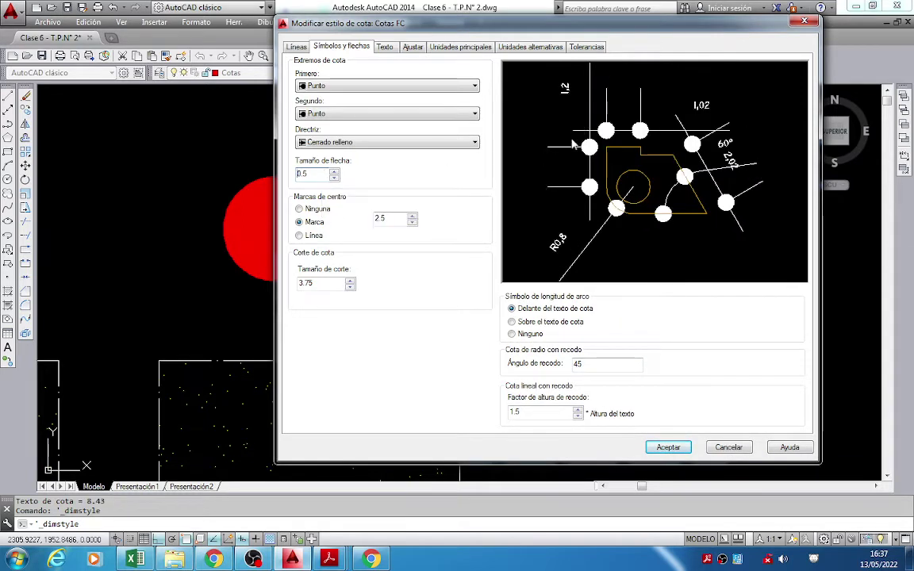
pyautogui.click(669, 447)
pyautogui.click(534, 376)
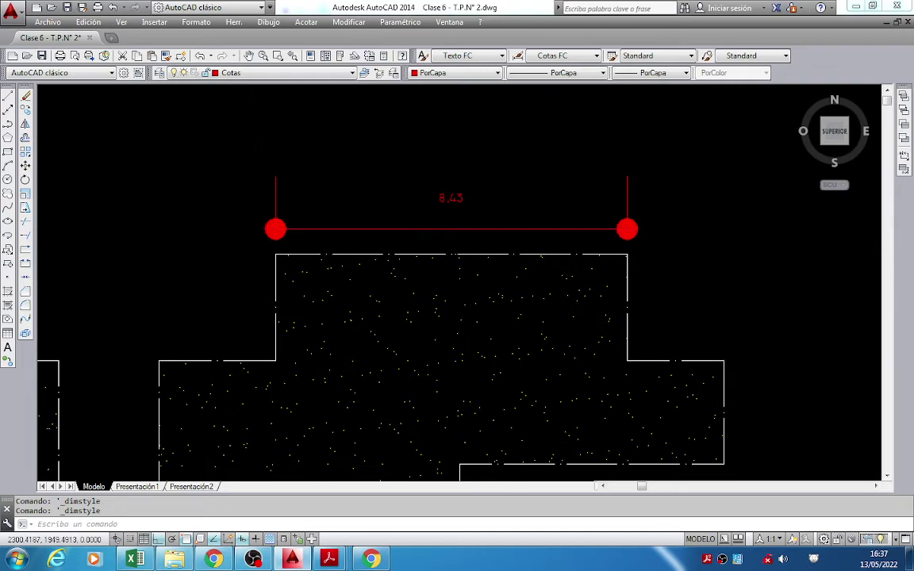
# Compare the 8.43 dimension with the Figura C PDF, recentre it, and reopen the dimension style manager.
pyautogui.scroll(2, 274, 234)
pyautogui.moveTo(332, 561)
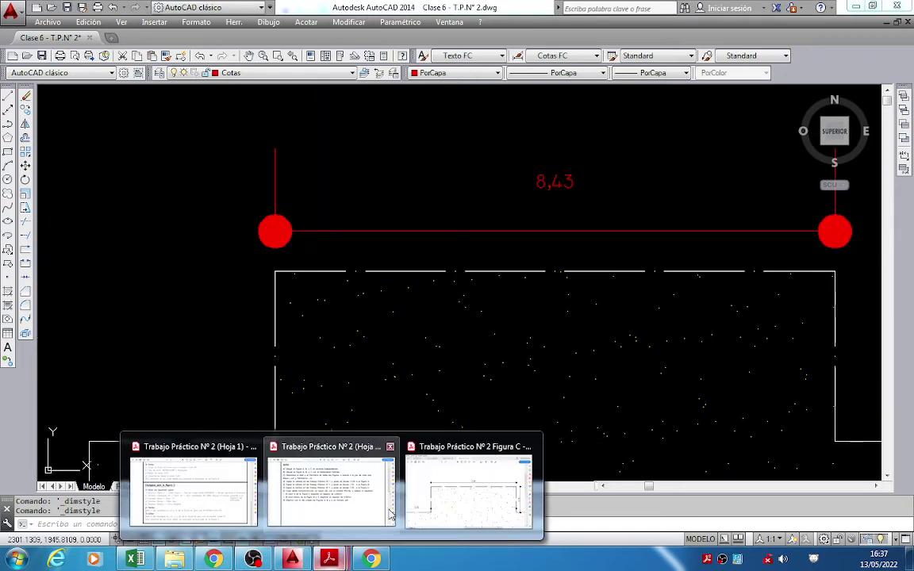
pyautogui.click(472, 459)
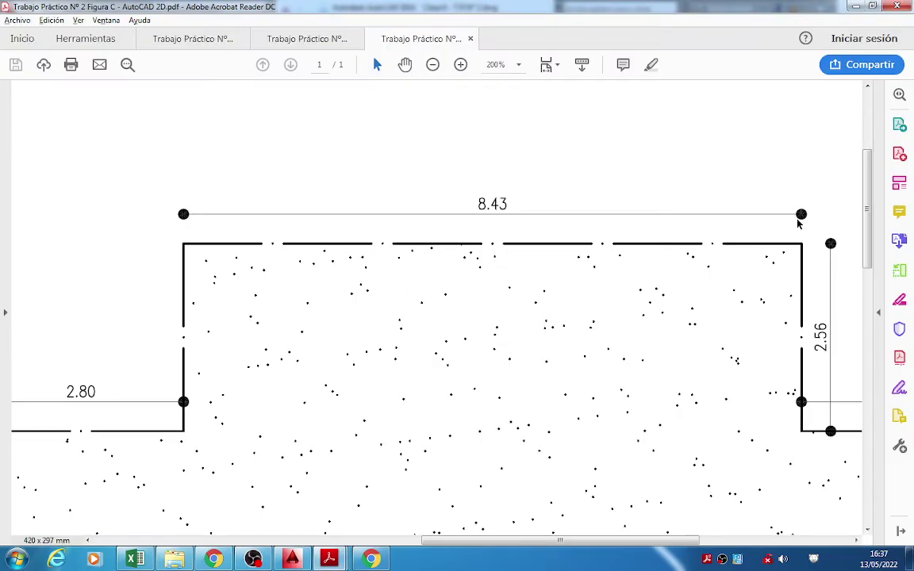
pyautogui.click(293, 559)
pyautogui.moveTo(465, 297); pyautogui.dragTo(388, 307, button='middle')
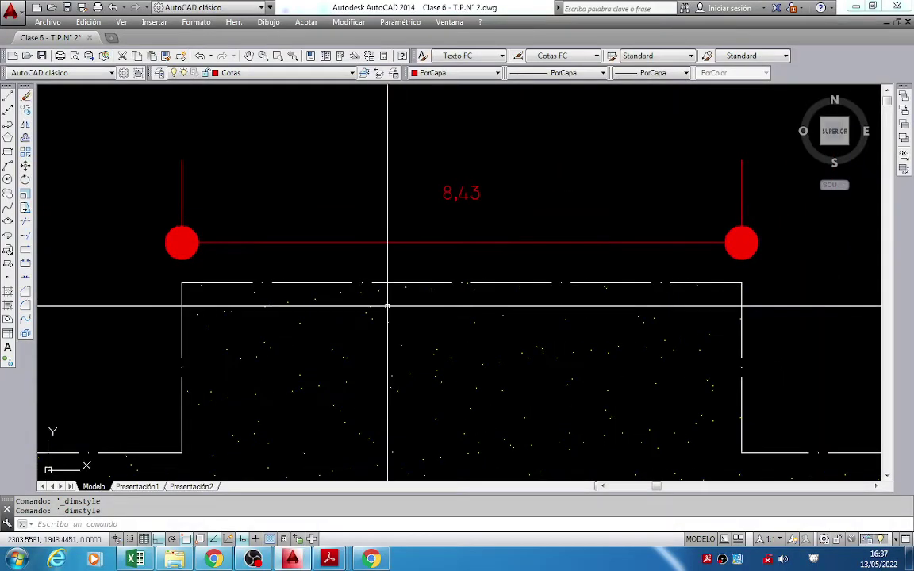
pyautogui.click(516, 55)
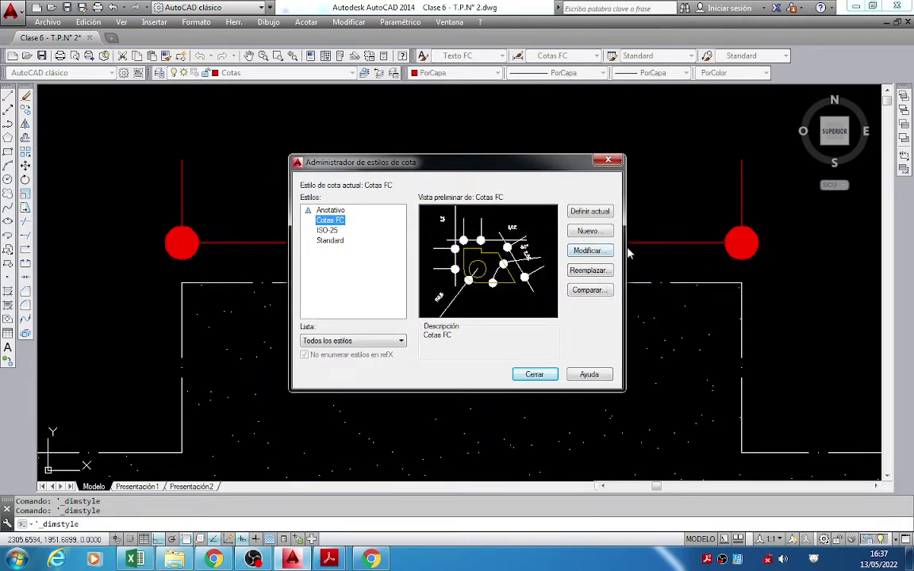
# Reduce the Cotas FC arrow size to 0.2 and close the style manager.
pyautogui.click(589, 250)
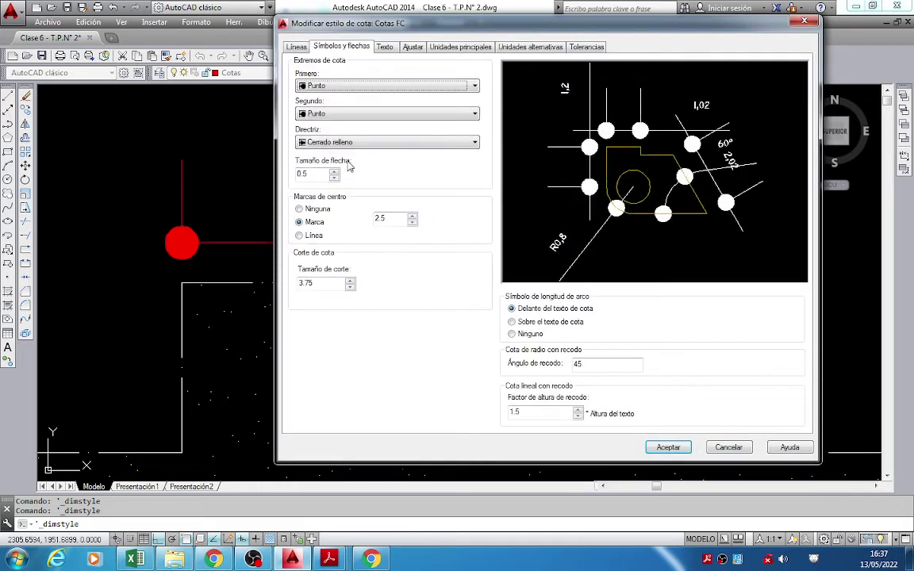
pyautogui.click(321, 173)
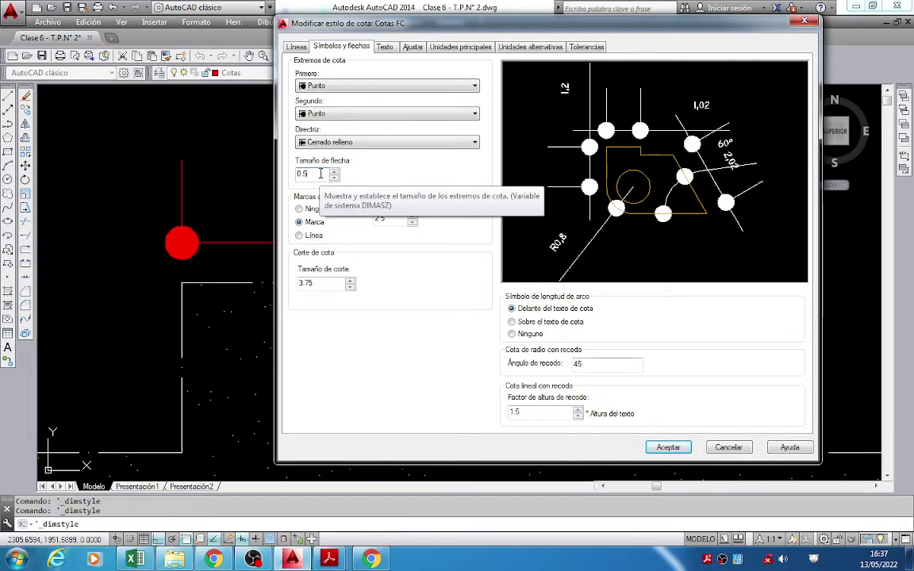
pyautogui.press('BackSpace')
pyautogui.press('BackSpace')
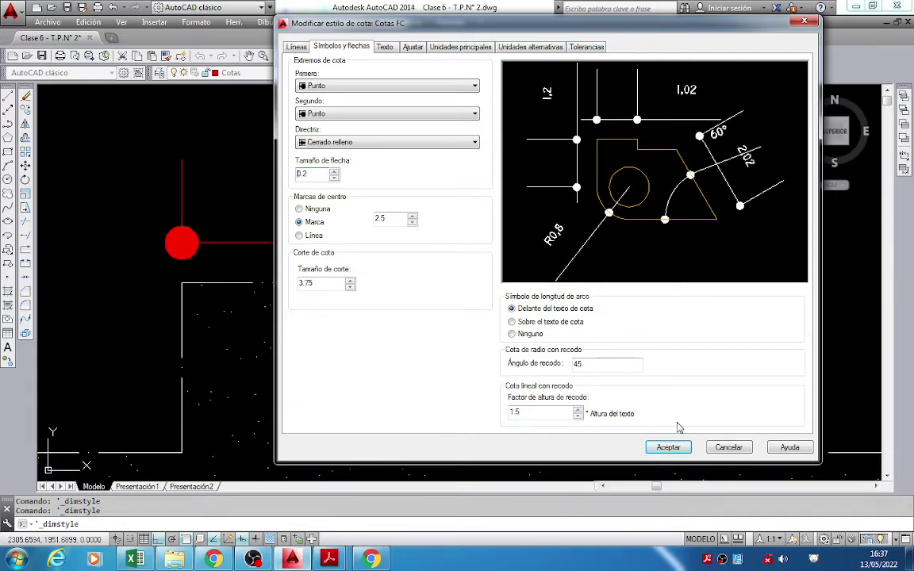
pyautogui.click(668, 448)
pyautogui.click(534, 373)
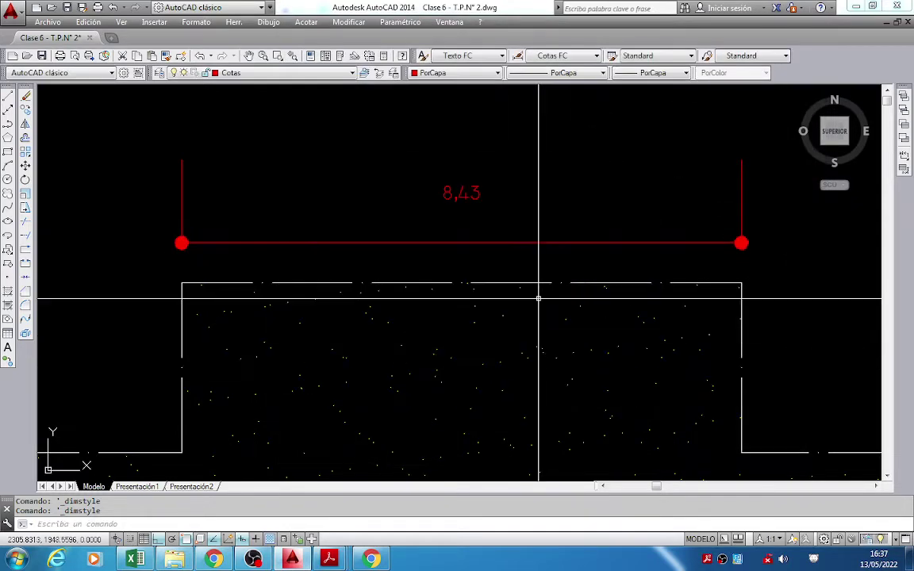
# Recentre the 8.43 dimension and compare its 0.2 dots with the reference PDF.
pyautogui.scroll(-2, 539, 299)
pyautogui.scroll(3, 633, 246)
pyautogui.scroll(-1, 637, 249)
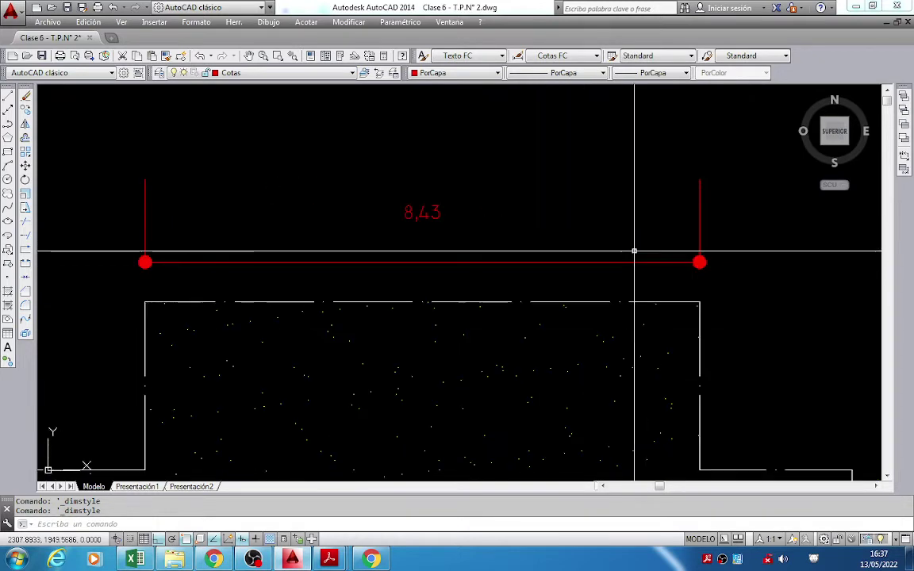
pyautogui.moveTo(532, 289); pyautogui.dragTo(557, 226, button='middle')
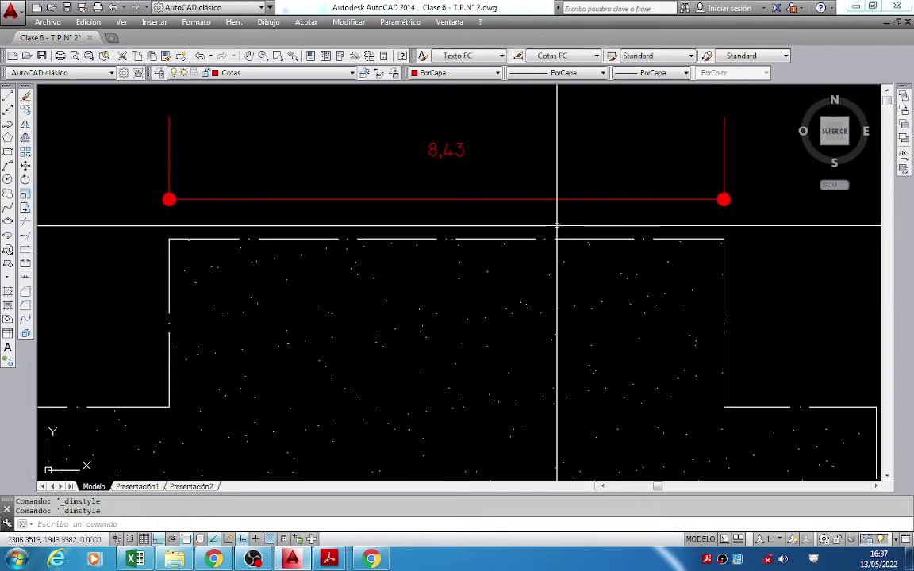
pyautogui.moveTo(329, 560)
pyautogui.click(451, 498)
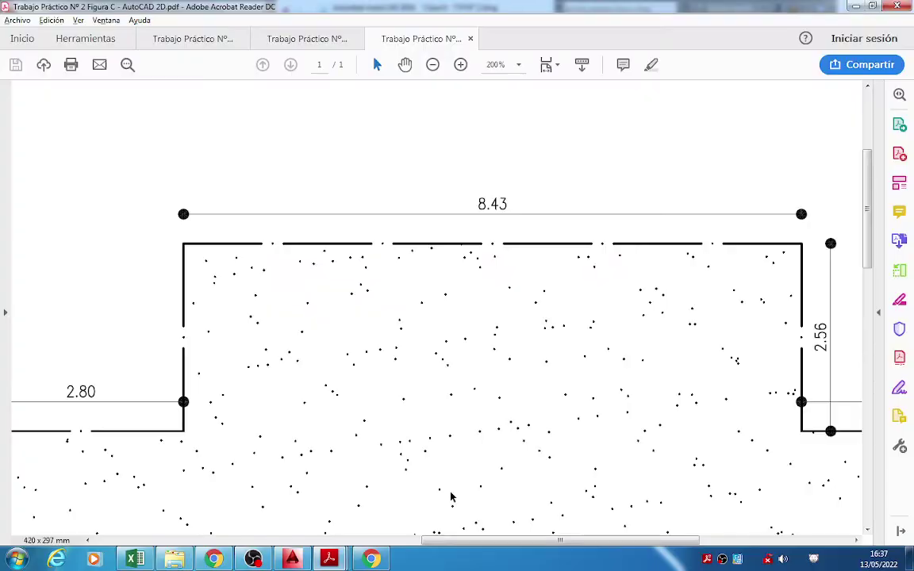
pyautogui.click(292, 560)
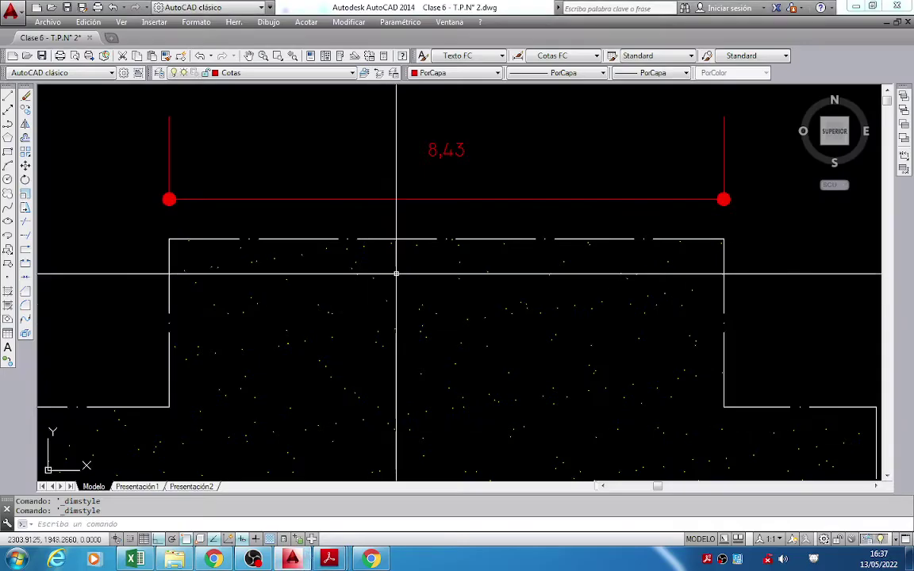
pyautogui.moveTo(396, 274); pyautogui.dragTo(378, 283, button='middle')
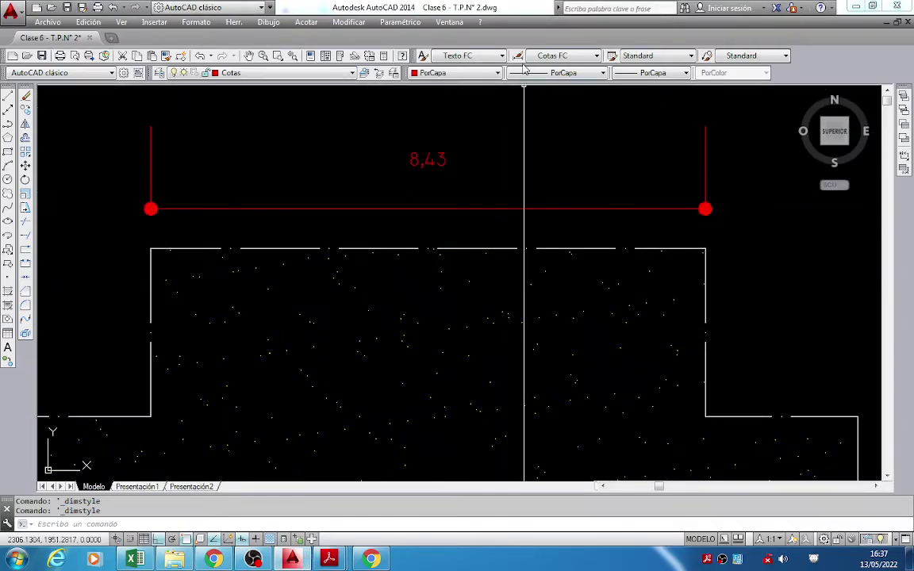
pyautogui.scroll(-2, 495, 241)
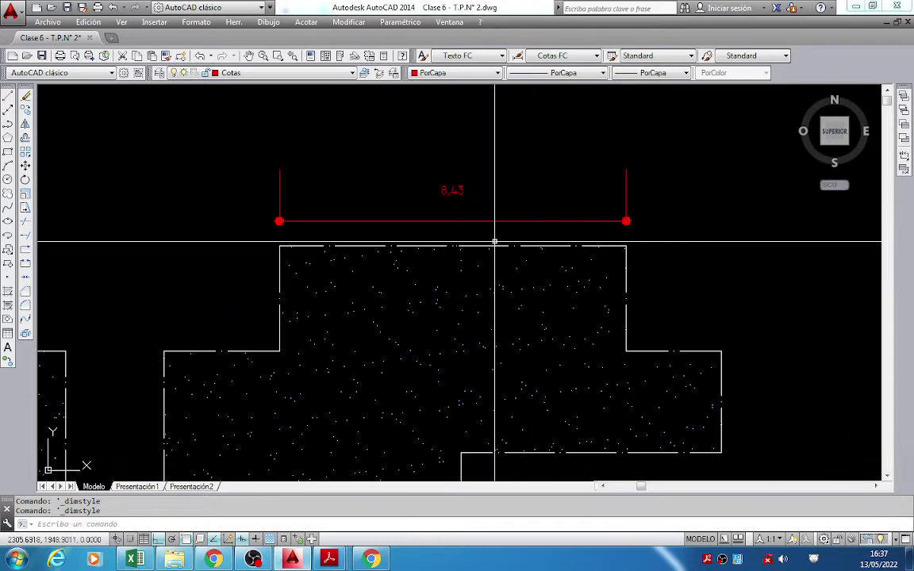
pyautogui.scroll(-1, 495, 242)
pyautogui.scroll(1, 494, 241)
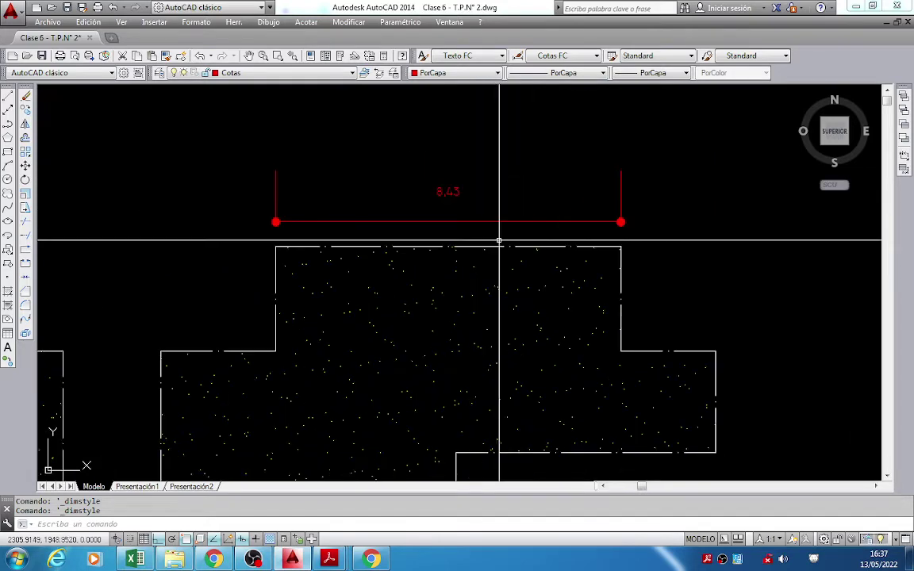
pyautogui.click(520, 56)
pyautogui.click(590, 252)
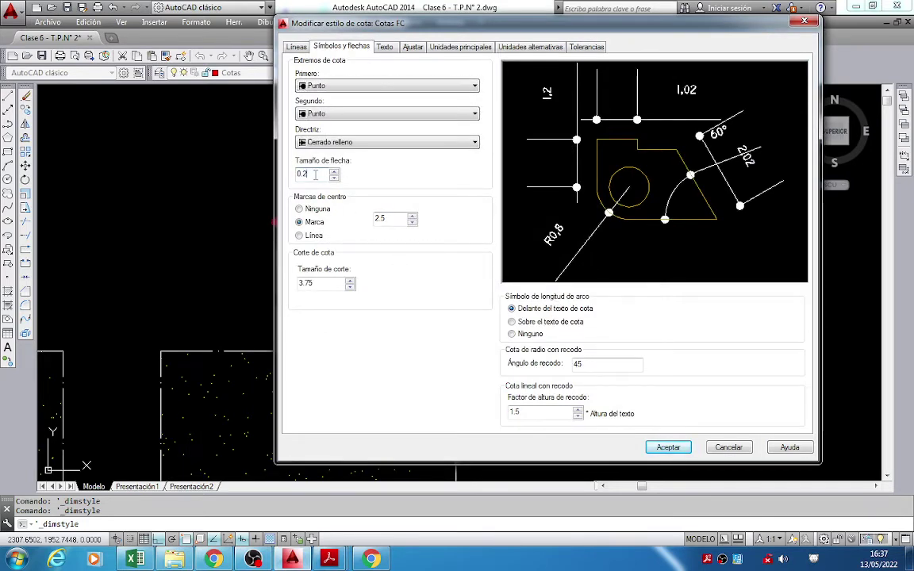
pyautogui.click(315, 174)
pyautogui.press('BackSpace')
pyautogui.press('BackSpace')
pyautogui.write('.1')
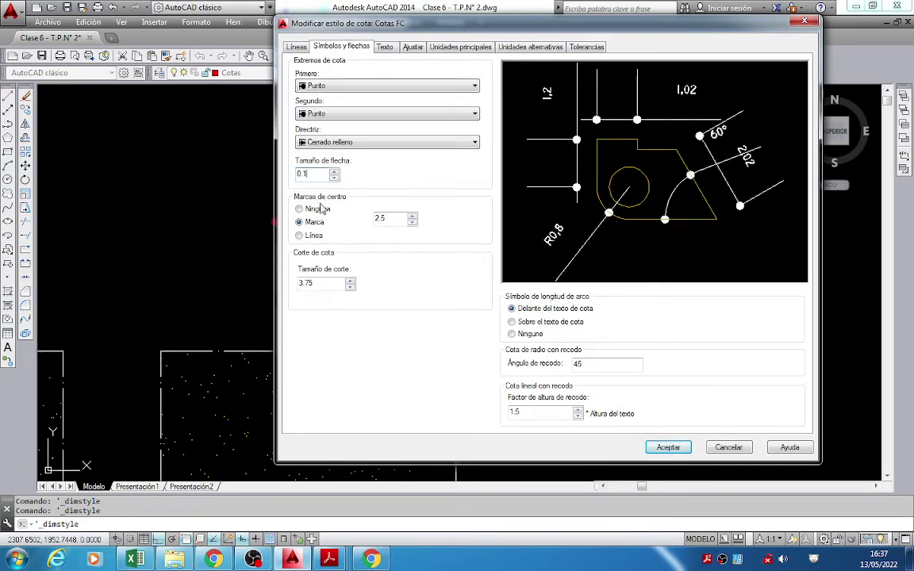
pyautogui.click(669, 448)
pyautogui.click(535, 373)
pyautogui.scroll(5, 360, 215)
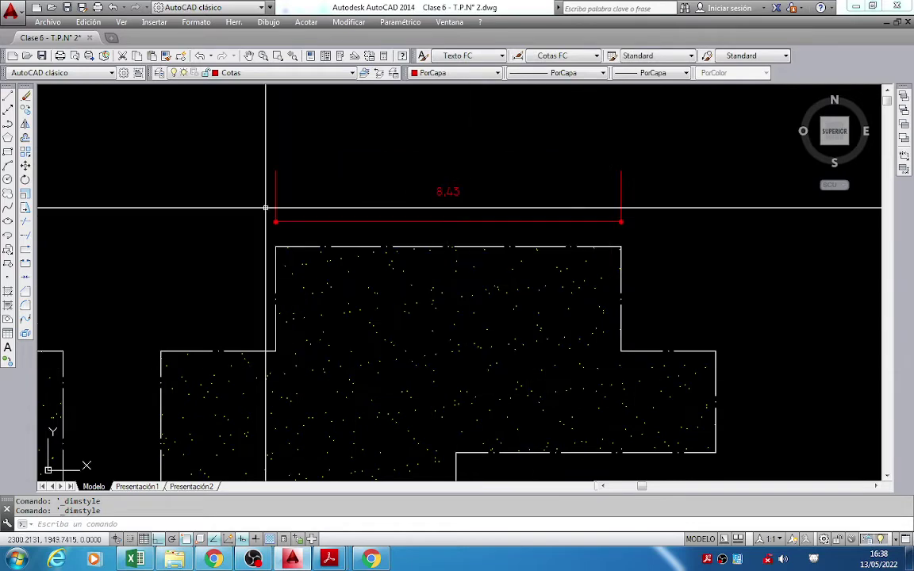
pyautogui.scroll(-2, 526, 204)
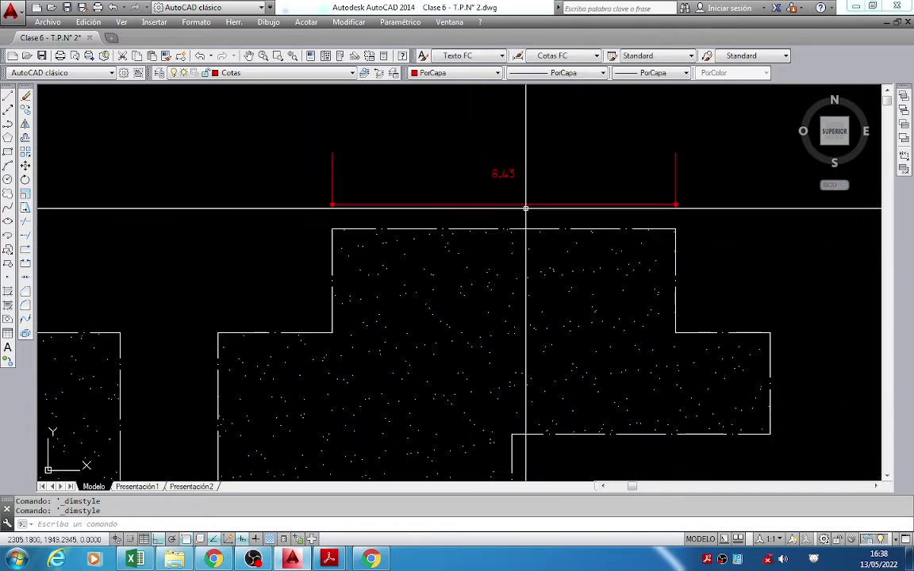
pyautogui.scroll(2, 531, 204)
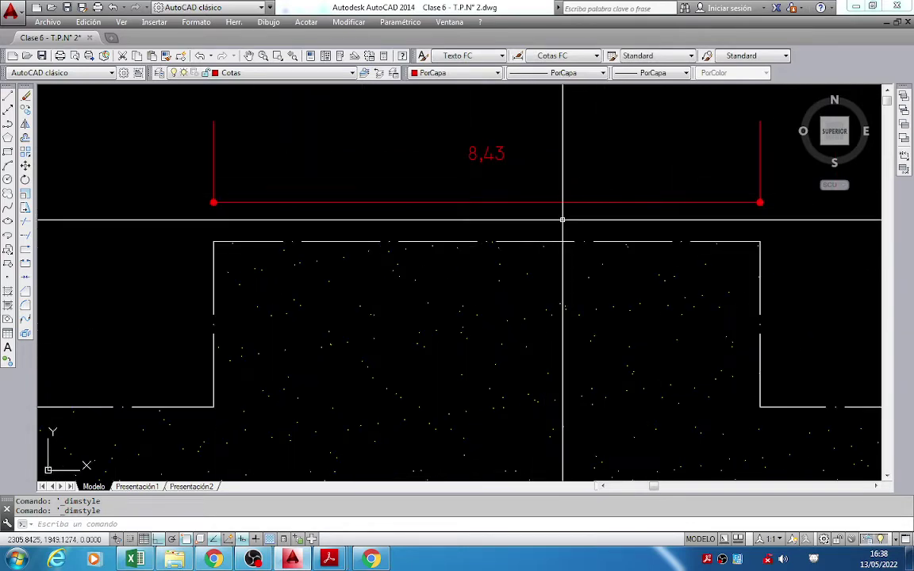
pyautogui.scroll(-5, 561, 214)
pyautogui.scroll(2, 618, 245)
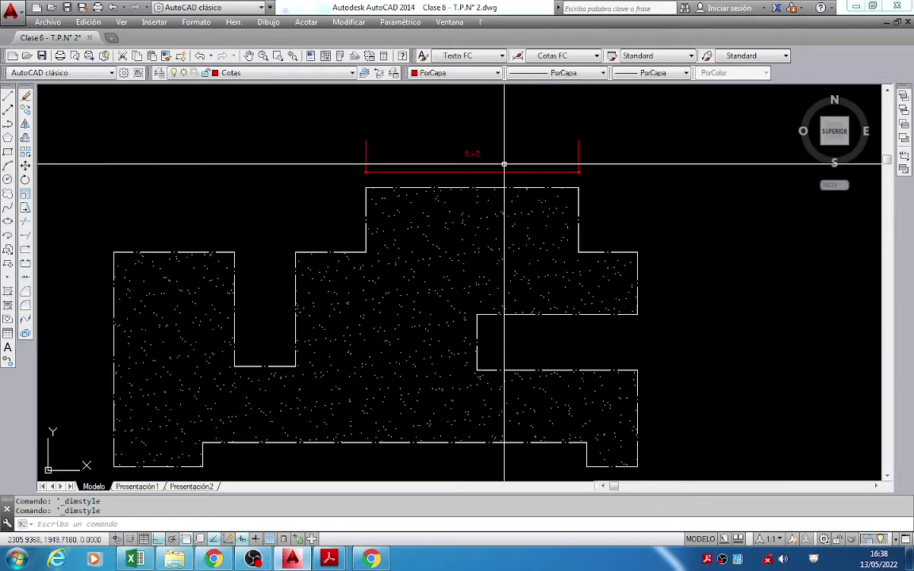
pyautogui.scroll(2, 488, 184)
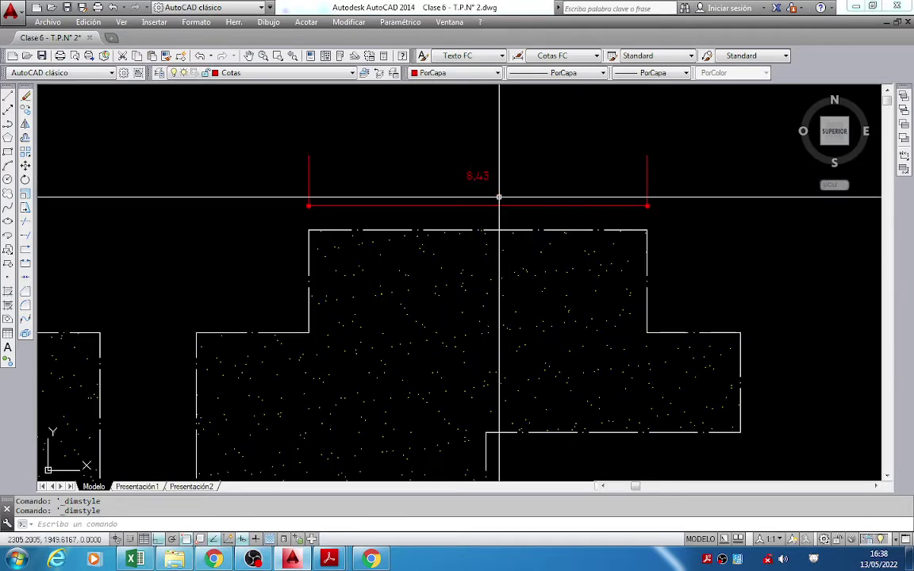
pyautogui.moveTo(330, 559)
pyautogui.click(476, 486)
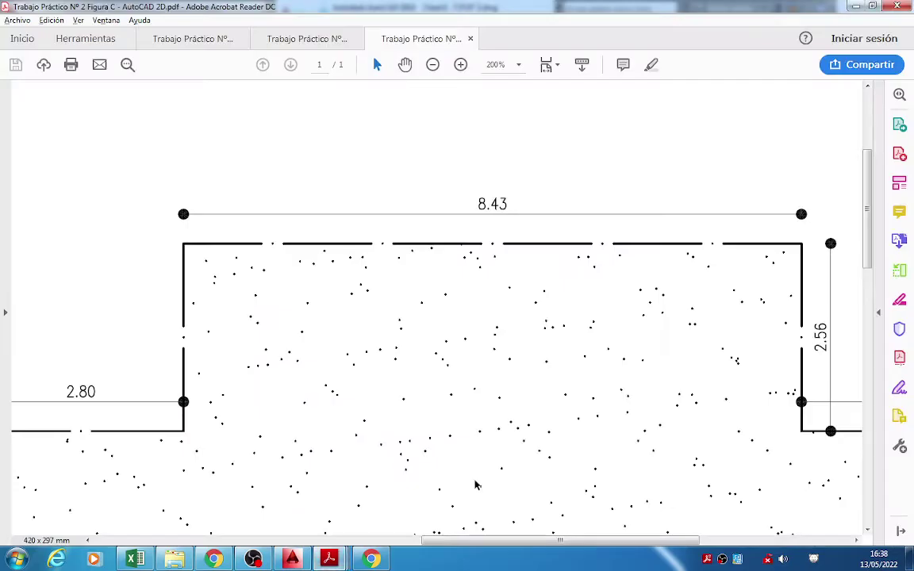
pyautogui.click(292, 560)
pyautogui.scroll(2, 483, 214)
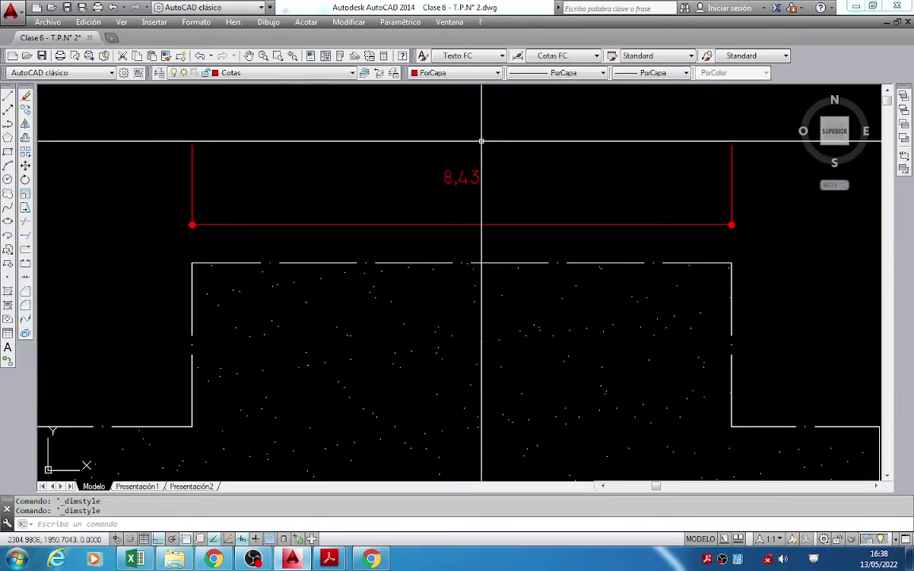
# Set the Cotas FC decimal separator to Periodo under Unidades principales so the dimension reads 8.43.
pyautogui.click(520, 59)
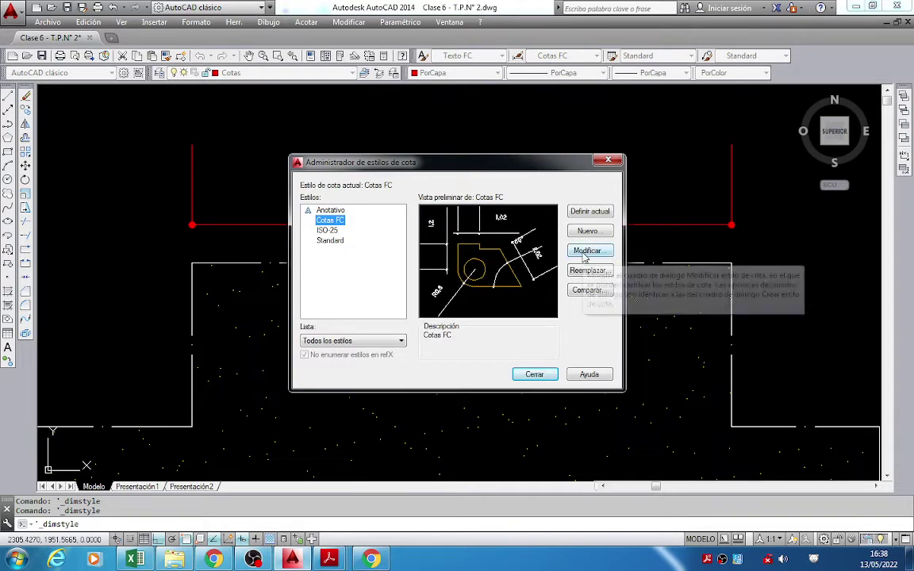
pyautogui.click(586, 251)
pyautogui.click(439, 49)
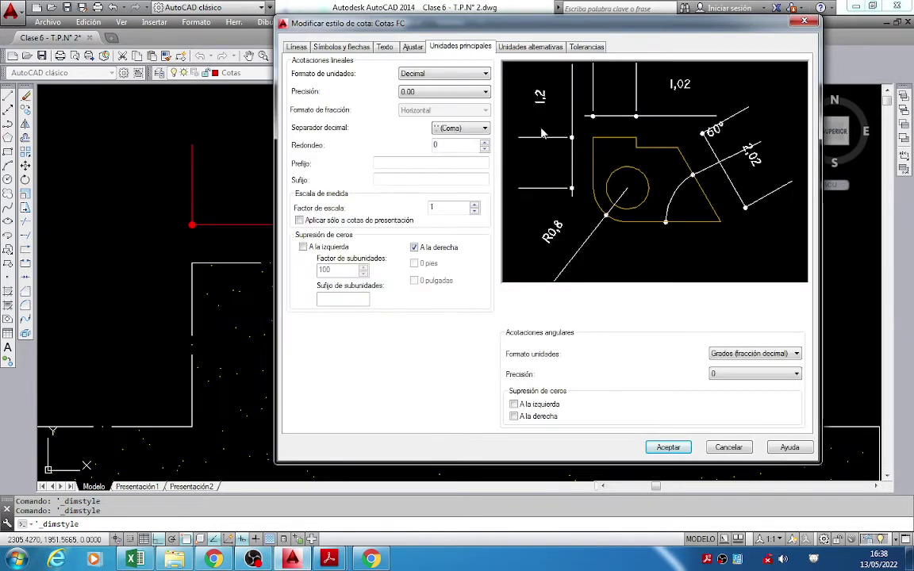
pyautogui.click(466, 132)
pyautogui.click(451, 140)
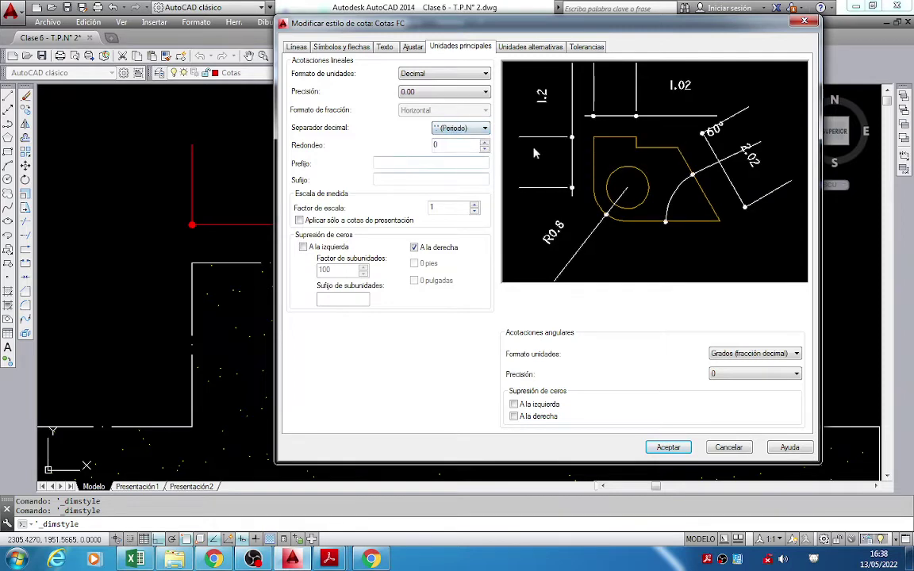
pyautogui.click(667, 447)
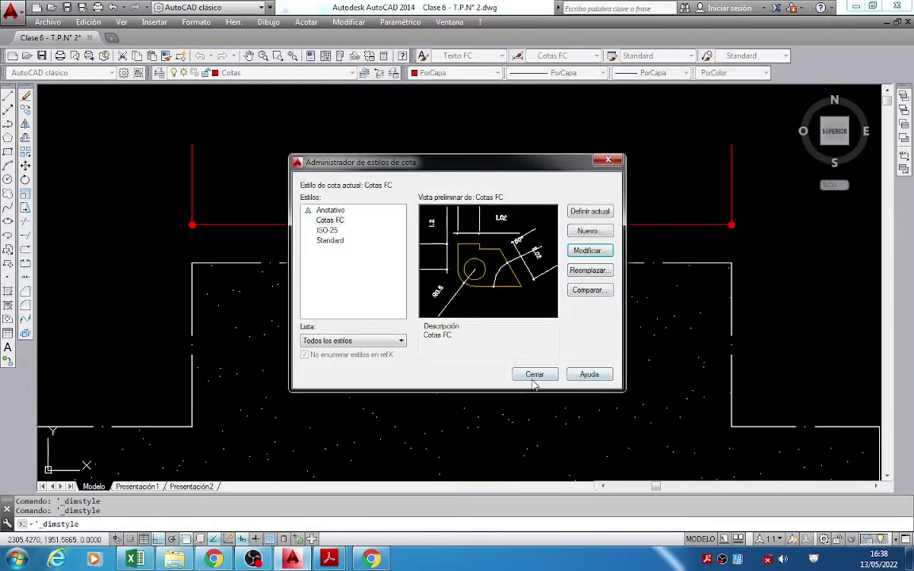
pyautogui.click(535, 375)
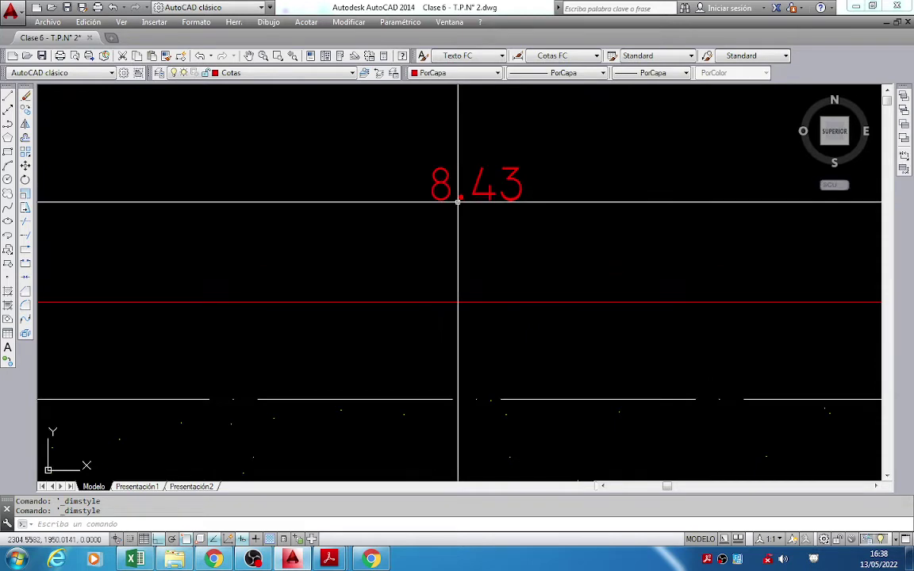
pyautogui.scroll(-2, 492, 217)
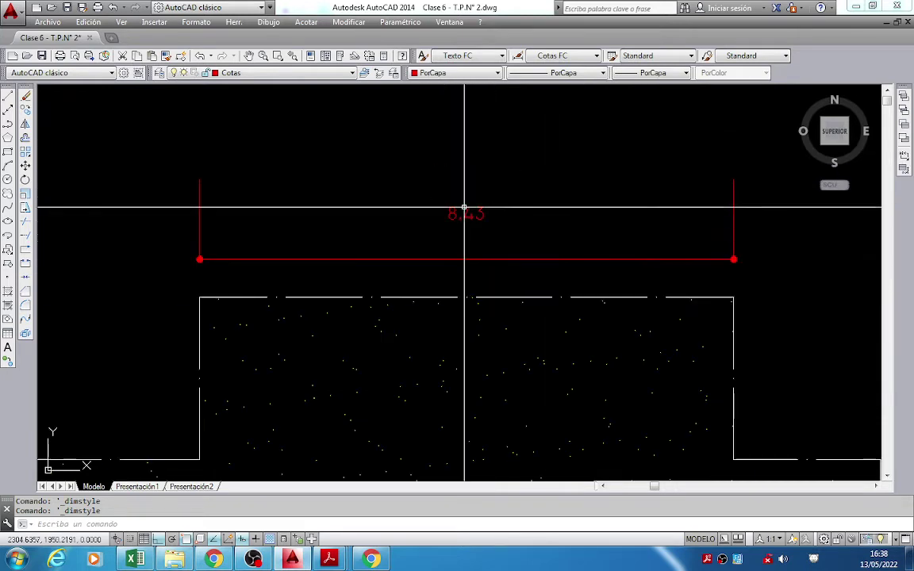
pyautogui.click(516, 55)
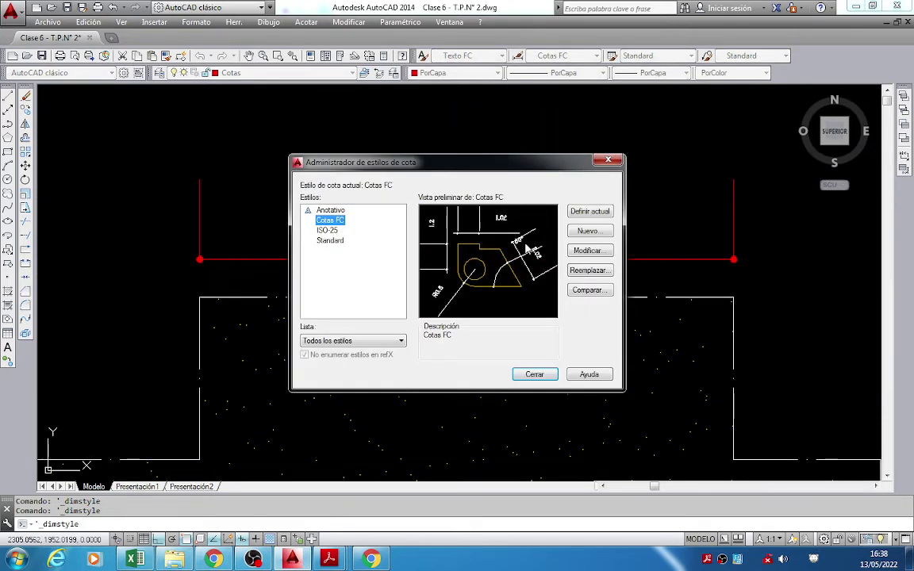
# Lower the Cotas FC text offset from the dimension line to 0.2.
pyautogui.click(589, 251)
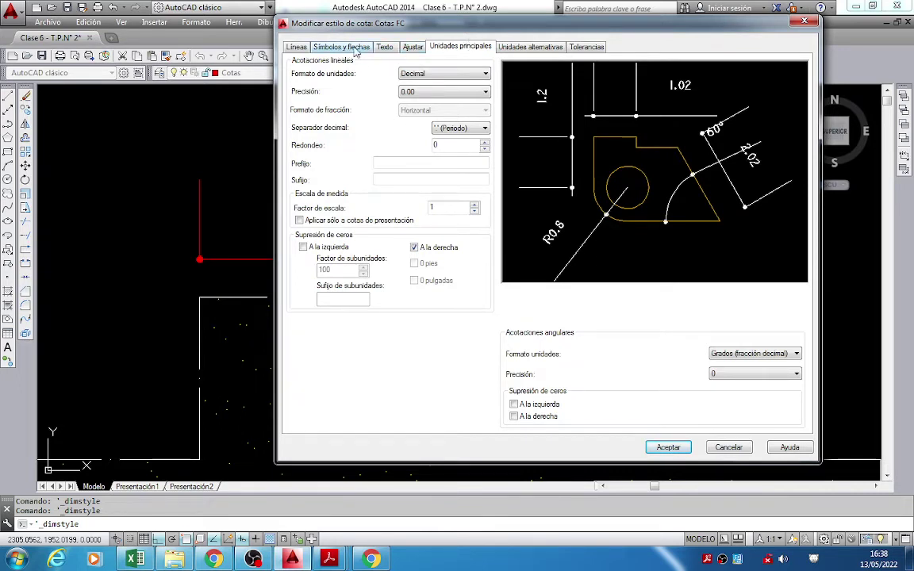
pyautogui.click(385, 48)
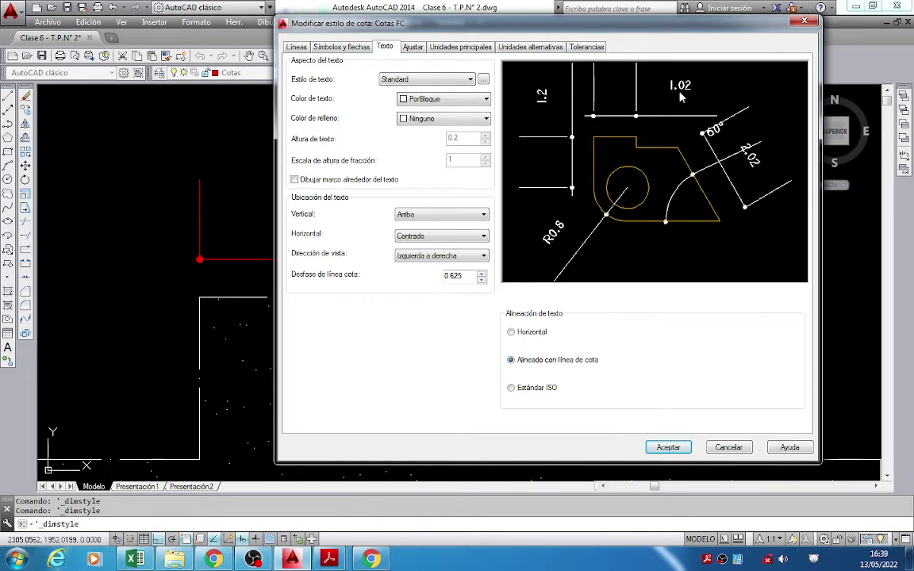
pyautogui.click(464, 278)
pyautogui.press('BackSpace')
pyautogui.click(666, 447)
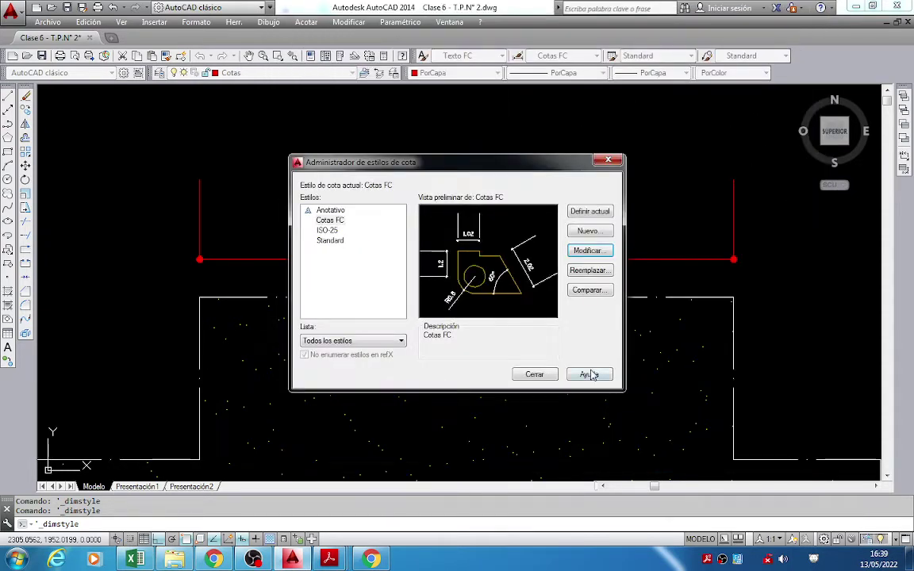
pyautogui.click(534, 374)
pyautogui.moveTo(463, 243); pyautogui.dragTo(451, 183, button='middle')
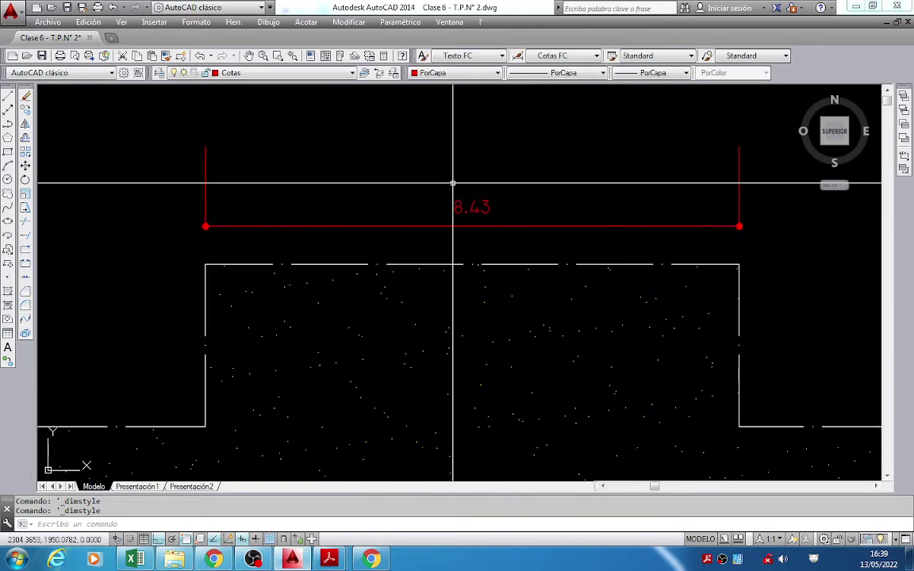
pyautogui.scroll(3, 508, 183)
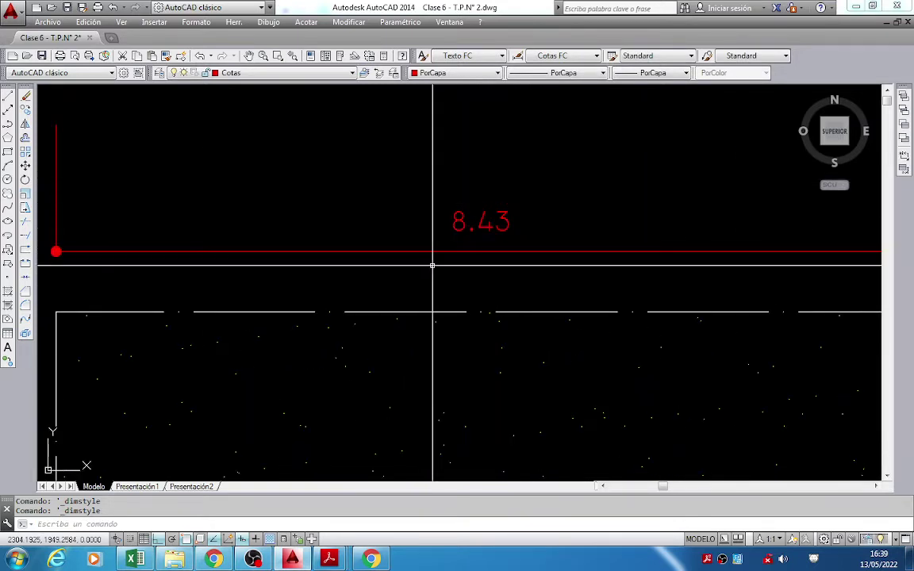
# Reduce the Cotas FC text offset further to 0.1 and frame the 8.43 dimension.
pyautogui.press('Return')
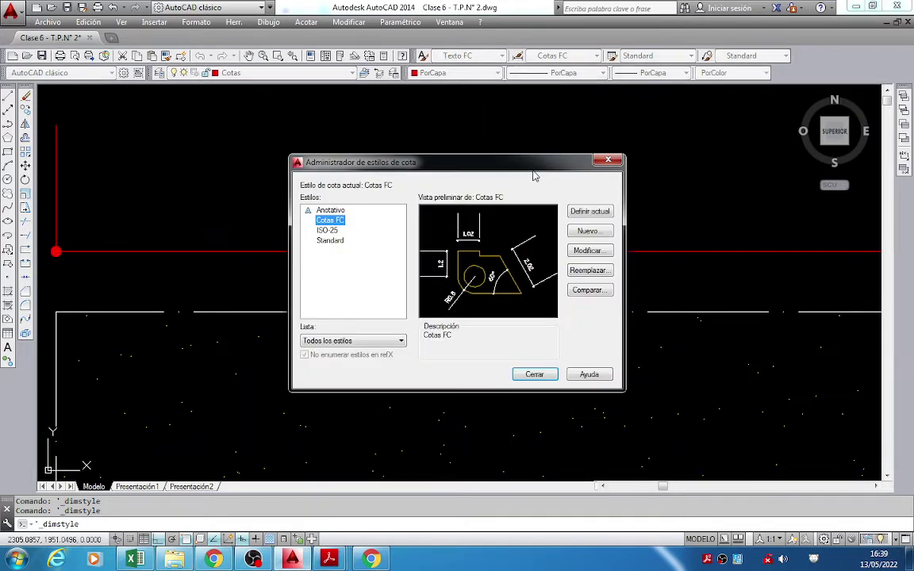
pyautogui.click(586, 251)
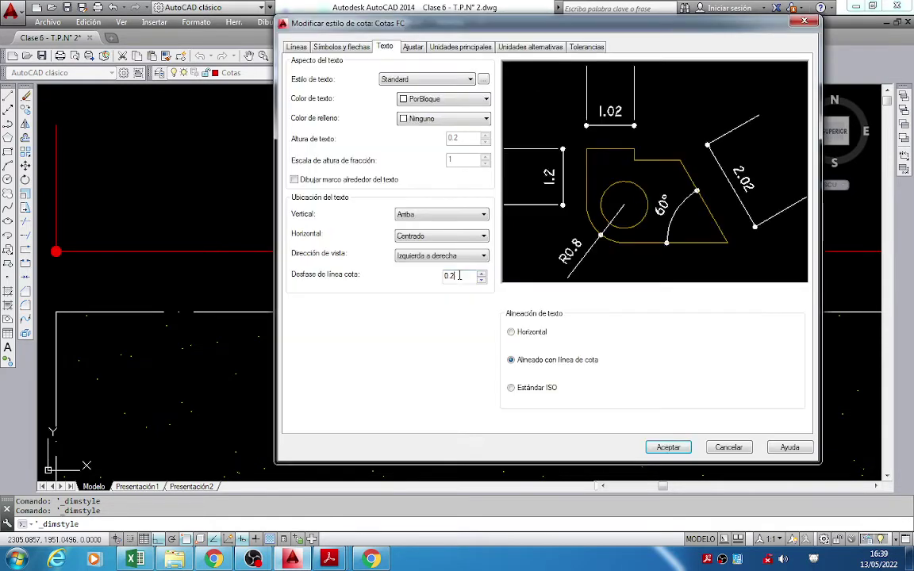
pyautogui.press('BackSpace')
pyautogui.write('1')
pyautogui.click(667, 447)
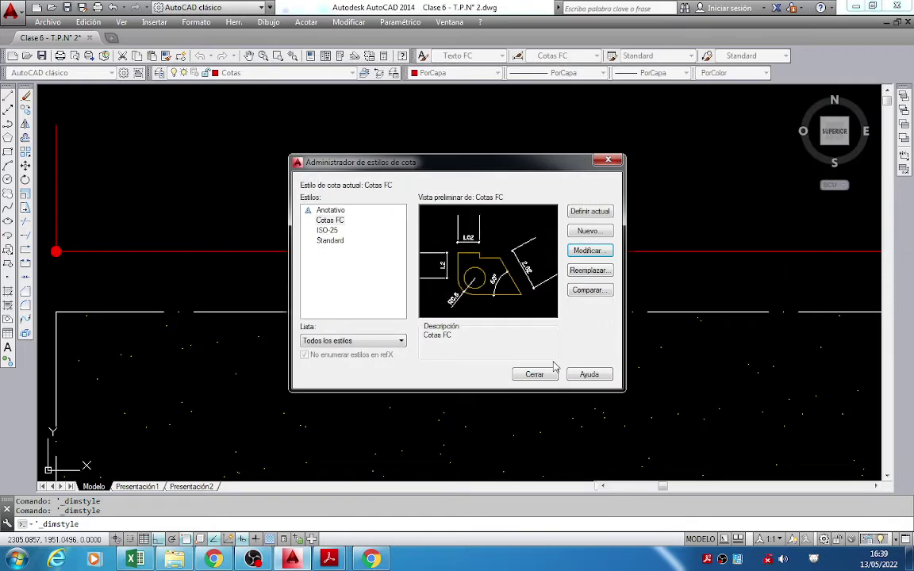
pyautogui.click(535, 371)
pyautogui.moveTo(498, 251); pyautogui.dragTo(481, 216, button='middle')
# Bring up the Figura C reference PDF and magnify it to 300%.
pyautogui.scroll(-2, 482, 216)
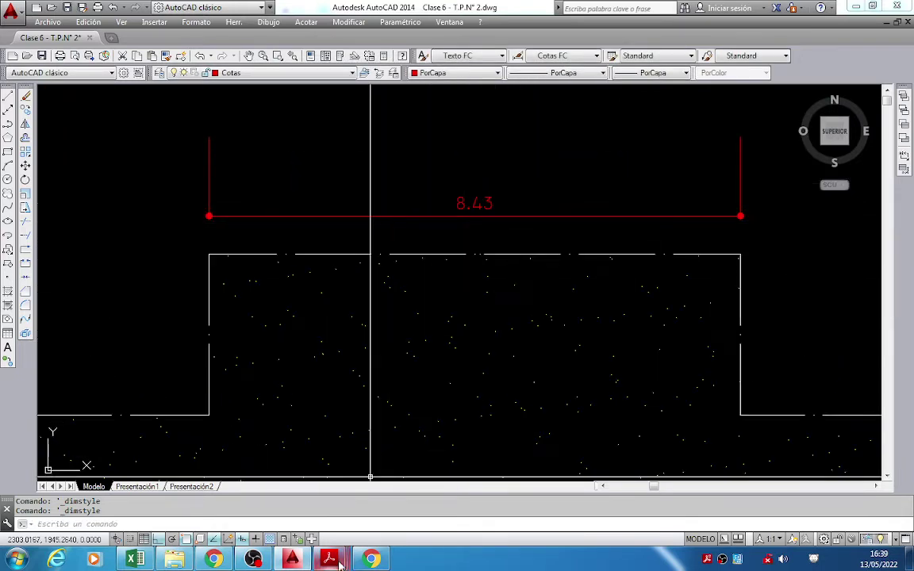
pyautogui.moveTo(329, 560)
pyautogui.click(479, 452)
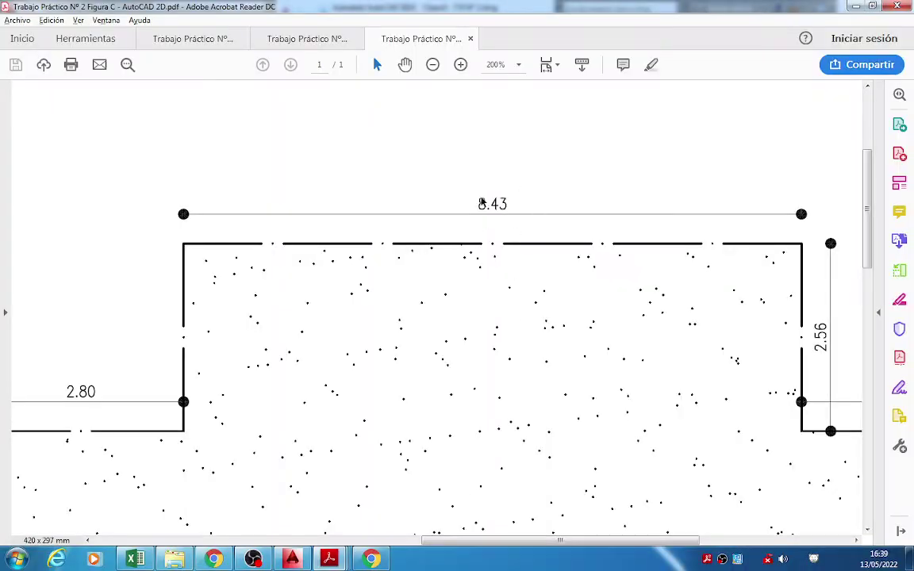
pyautogui.click(461, 64)
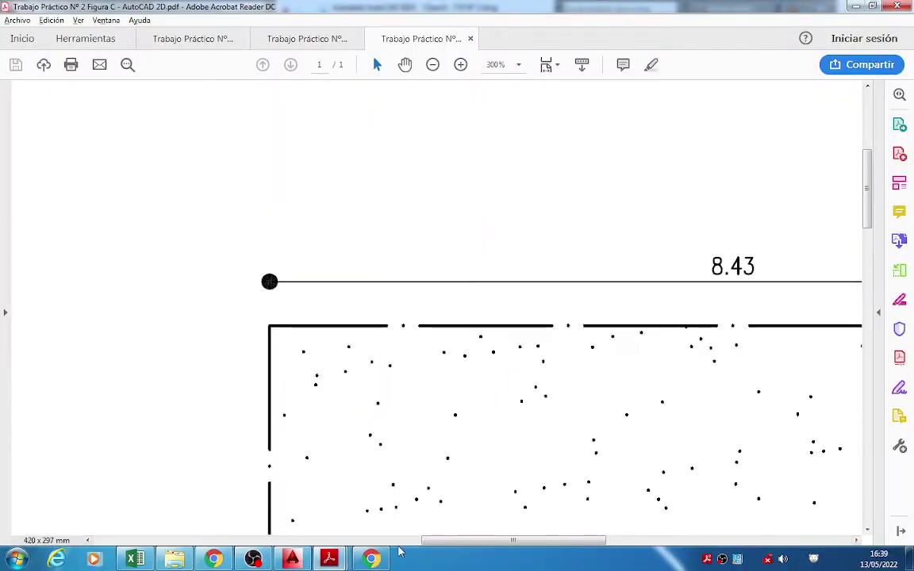
pyautogui.moveTo(450, 540)
pyautogui.mouseDown()
pyautogui.moveTo(535, 538)
pyautogui.moveTo(517, 523)
pyautogui.mouseUp()
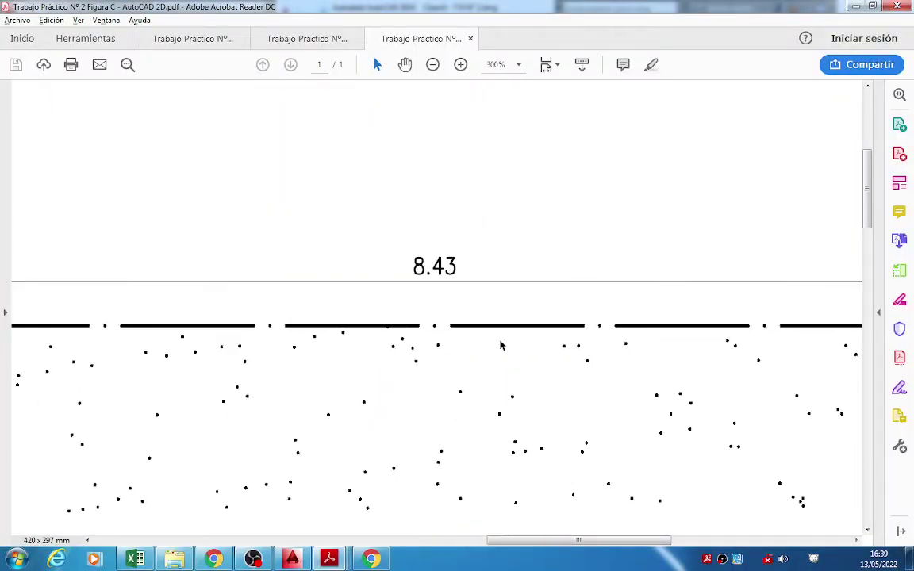
# Switch between AutoCAD and the Figura C PDF to compare the 8.43 dimension.
pyautogui.click(292, 560)
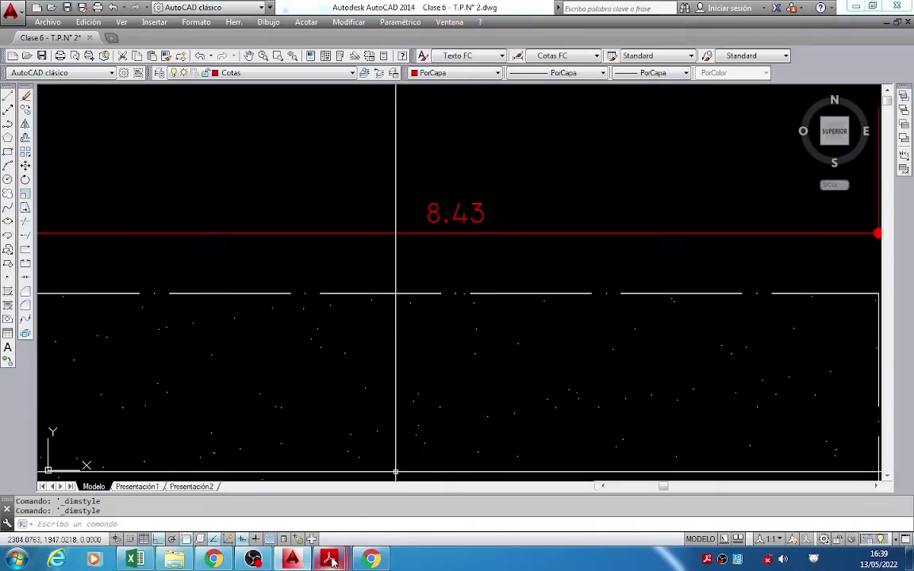
pyautogui.moveTo(329, 558)
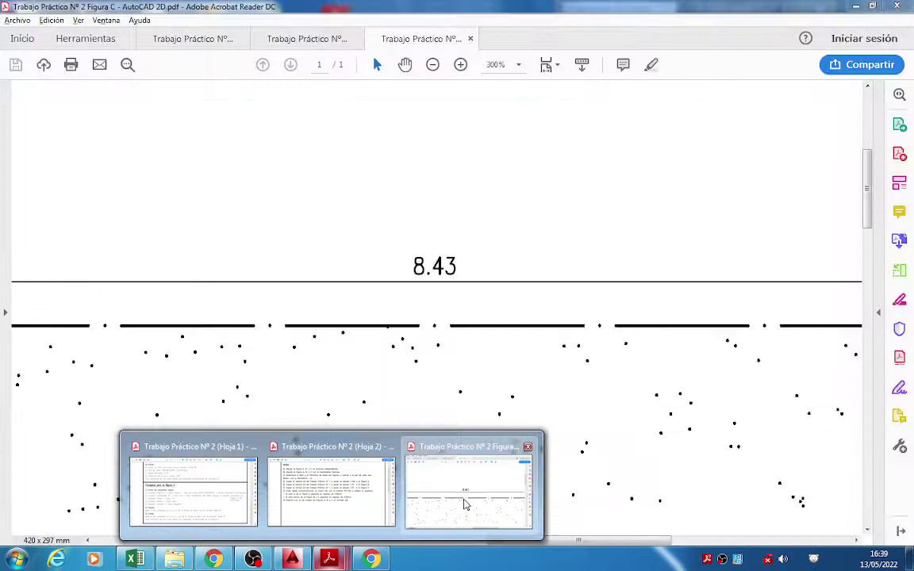
pyautogui.click(466, 503)
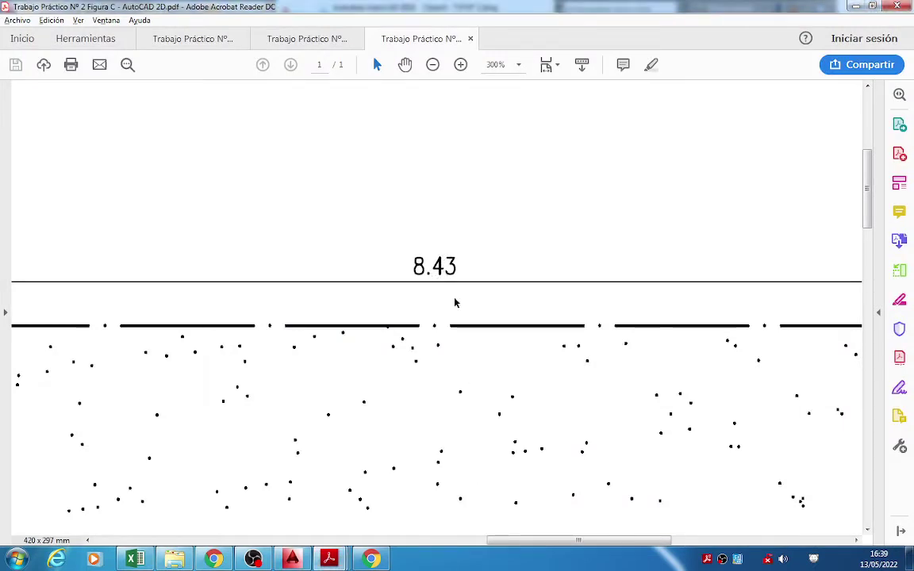
pyautogui.click(292, 560)
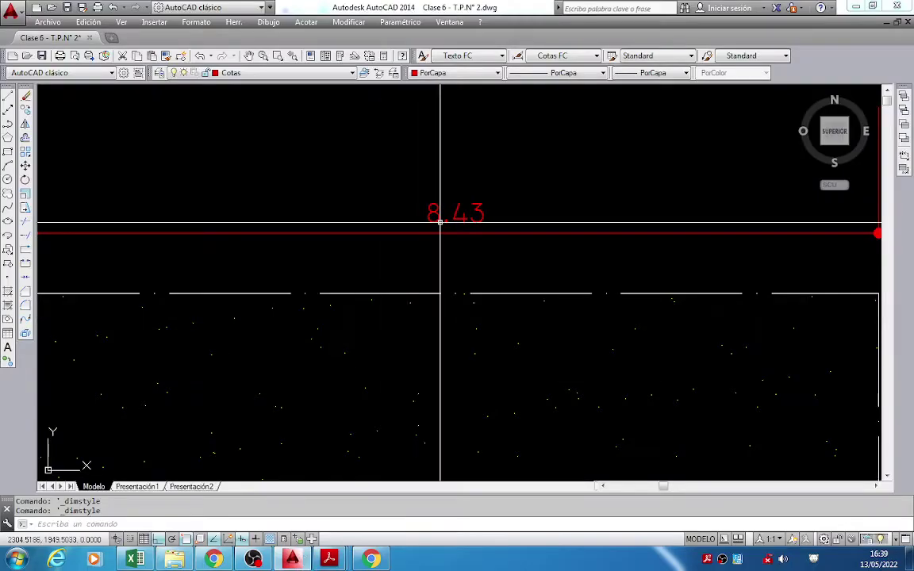
pyautogui.scroll(-2, 444, 231)
pyautogui.moveTo(331, 562)
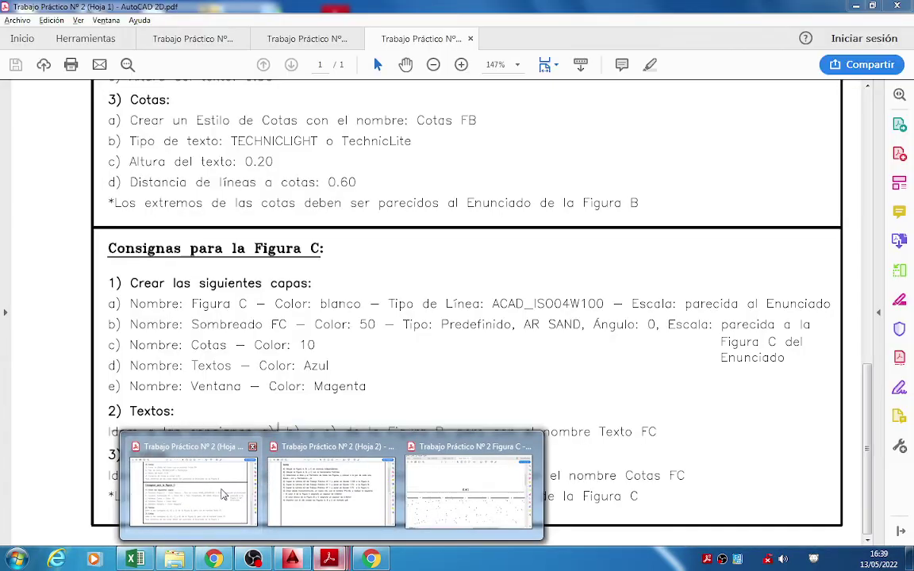
# Read the Figura C requirements on the Hoja 1 sheet, then return to the AutoCAD drawing.
pyautogui.click(222, 494)
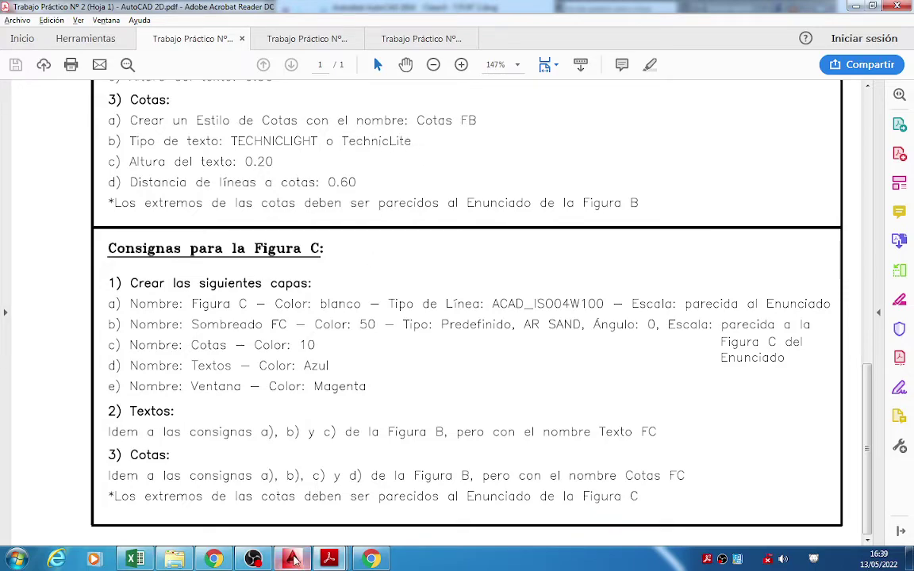
pyautogui.click(293, 560)
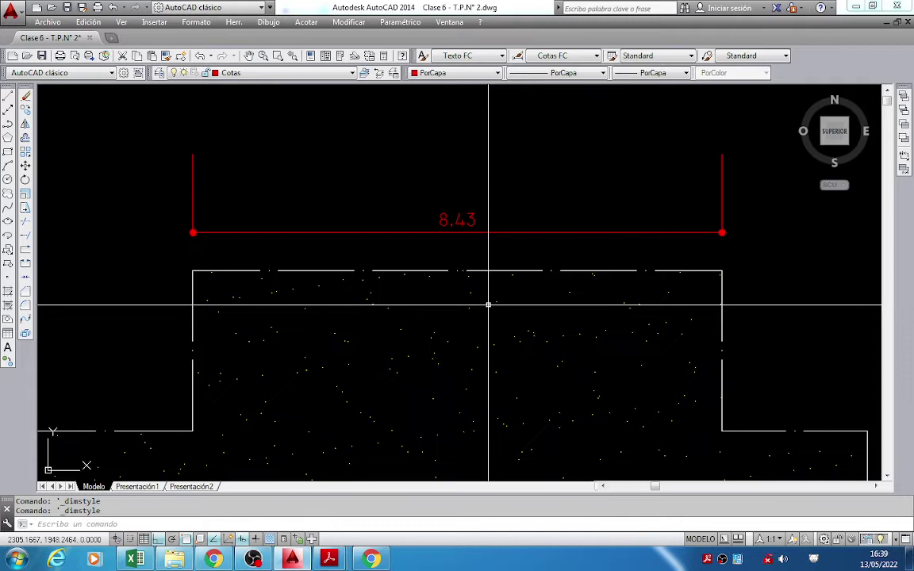
pyautogui.moveTo(498, 228)
pyautogui.mouseDown(button='middle')
pyautogui.moveTo(497, 202)
pyautogui.moveTo(481, 217)
pyautogui.mouseUp(button='middle')
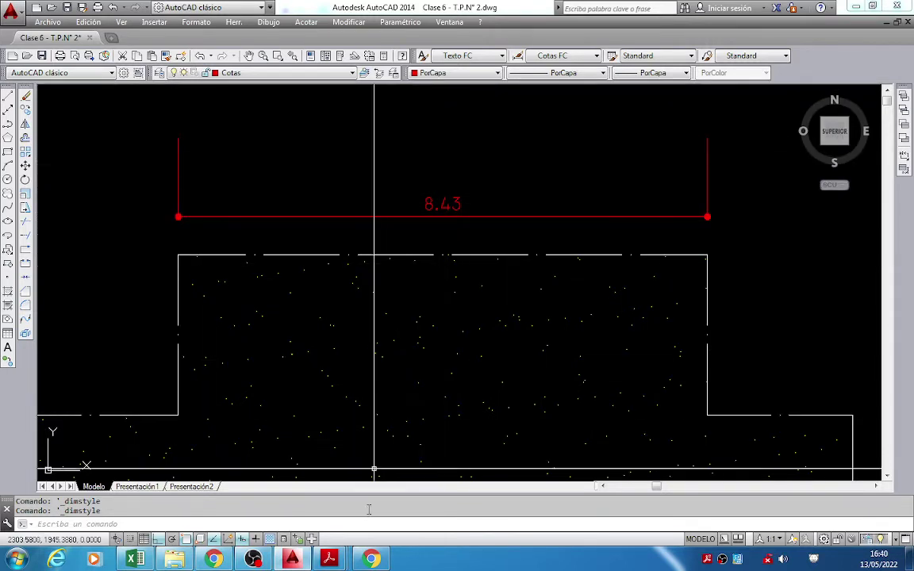
pyautogui.moveTo(332, 562)
pyautogui.click(451, 498)
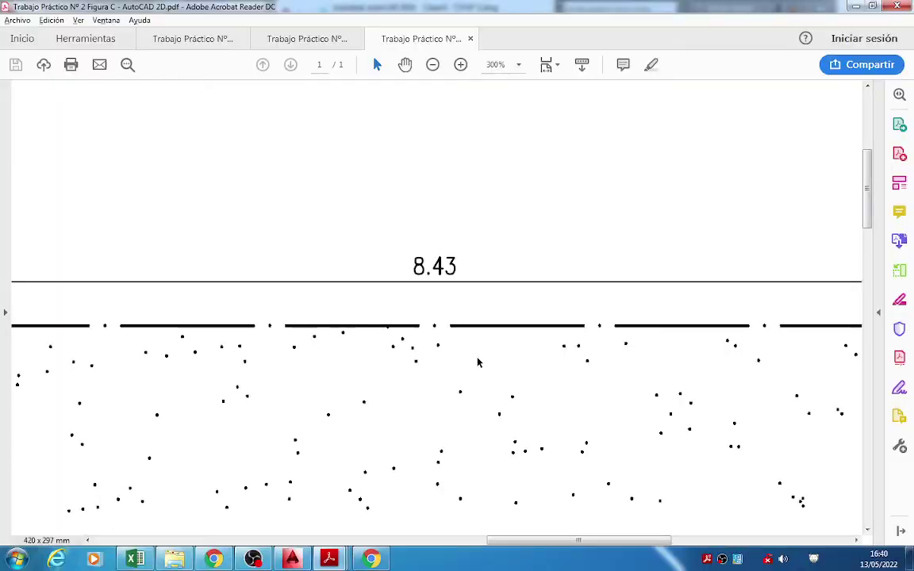
pyautogui.click(432, 65)
pyautogui.click(433, 64)
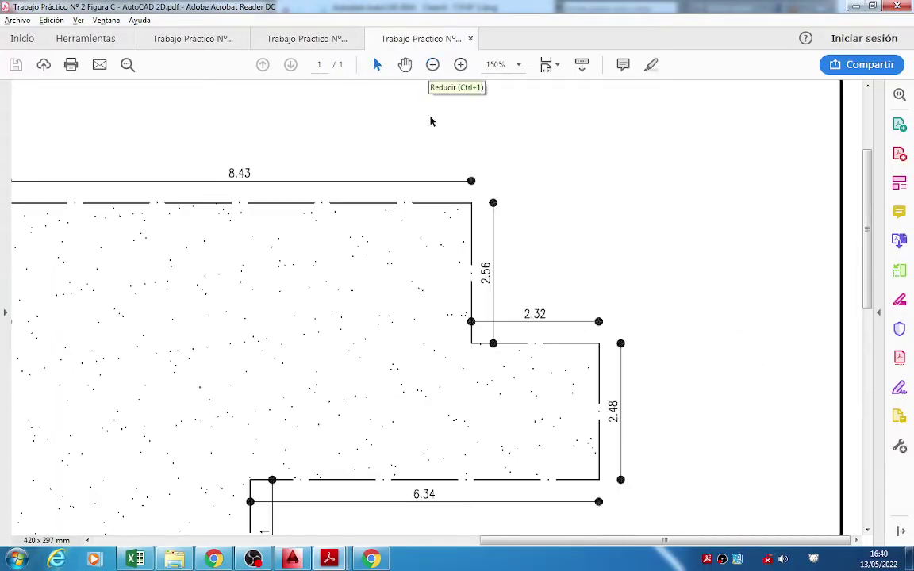
pyautogui.moveTo(504, 543); pyautogui.dragTo(413, 543)
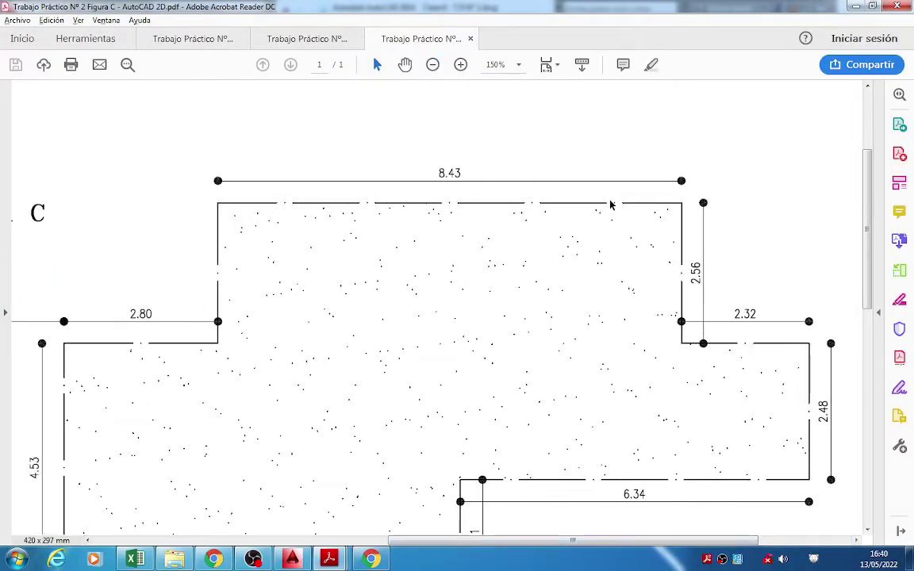
pyautogui.hotkey('alt', 'Tab')
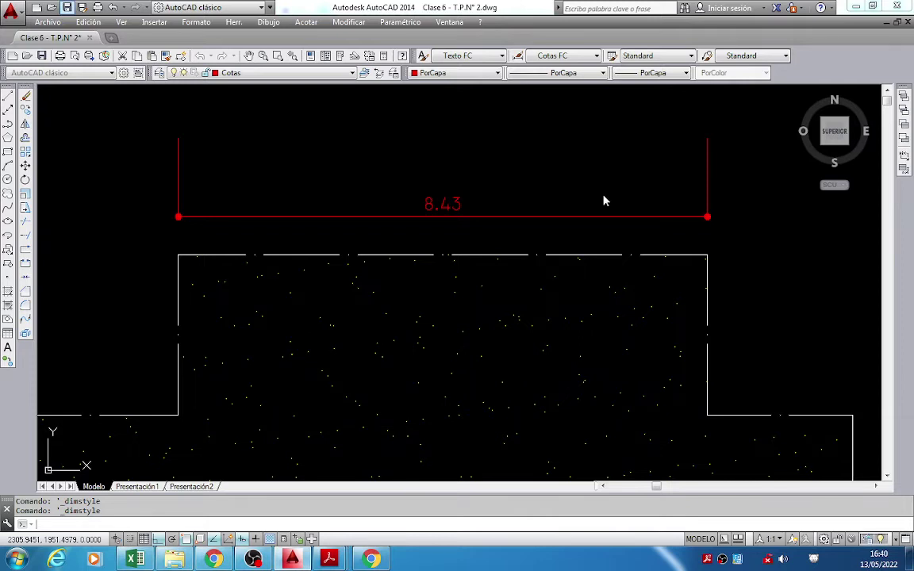
# Save the drawing and set Cotas FC to suppress extension lines 1 and 2.
pyautogui.hotkey('ctrl', 's')
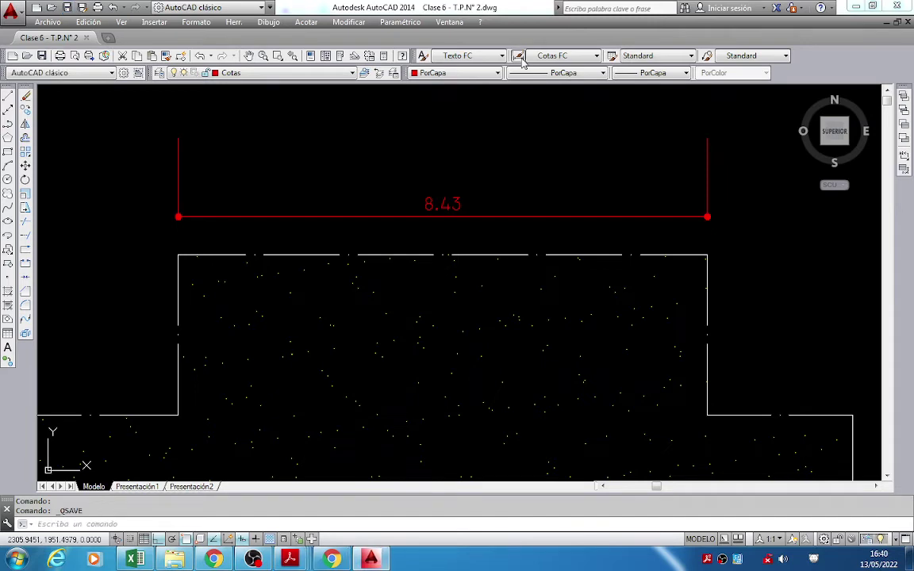
pyautogui.click(519, 56)
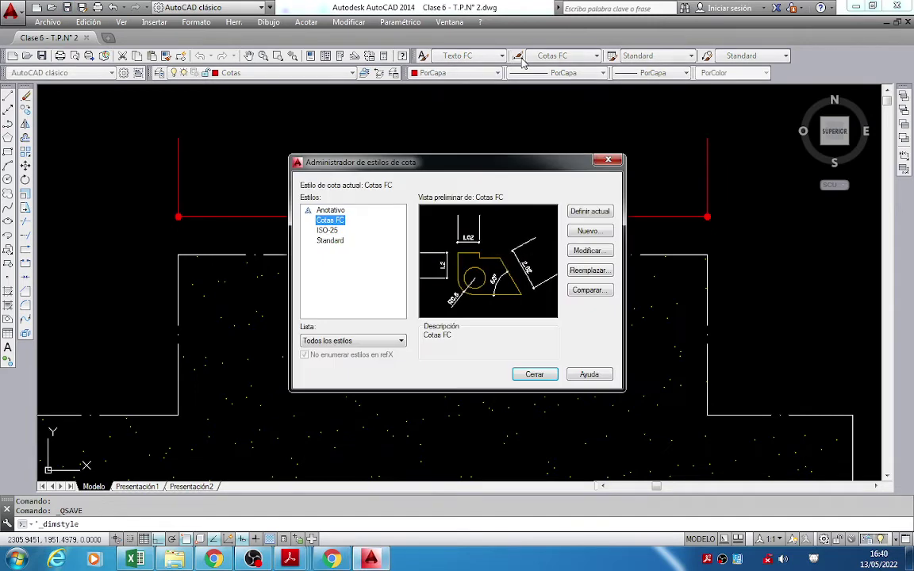
pyautogui.click(591, 256)
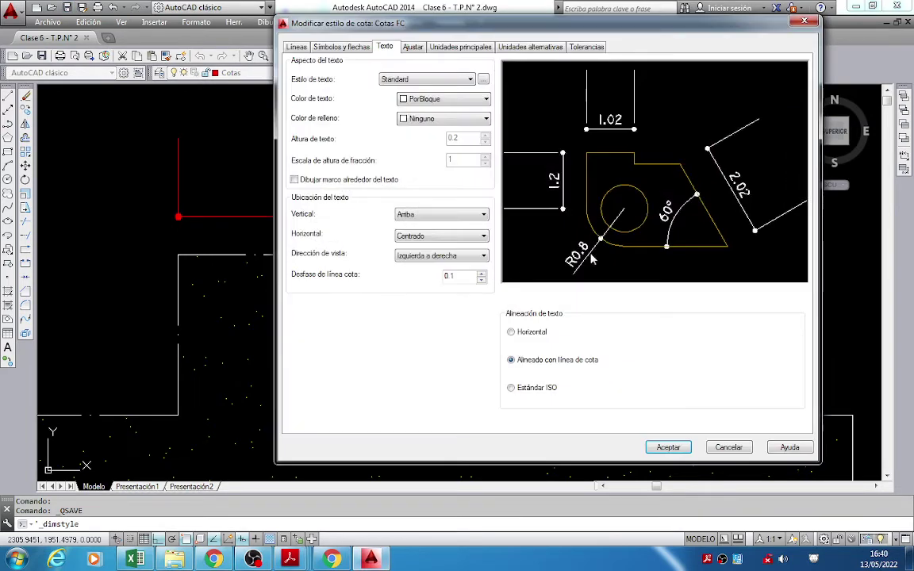
pyautogui.click(295, 47)
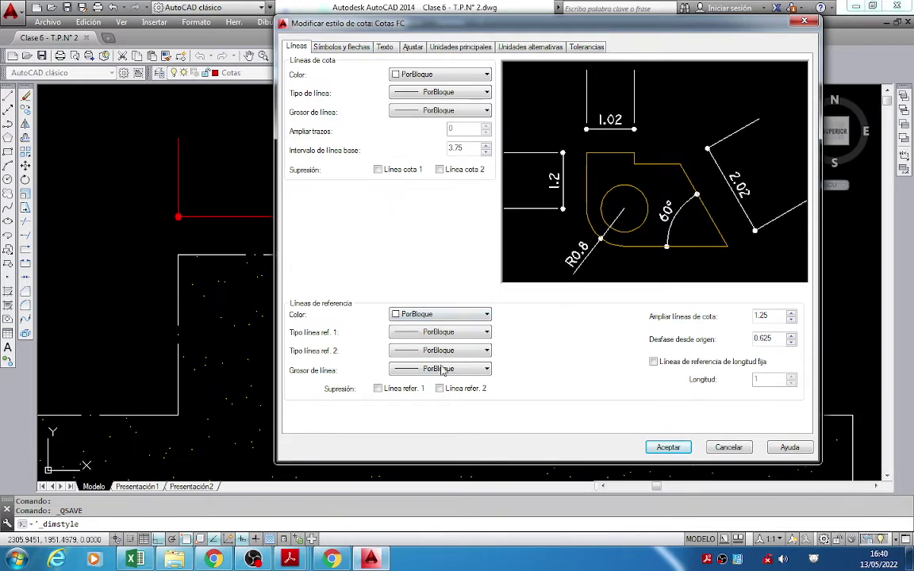
pyautogui.click(378, 389)
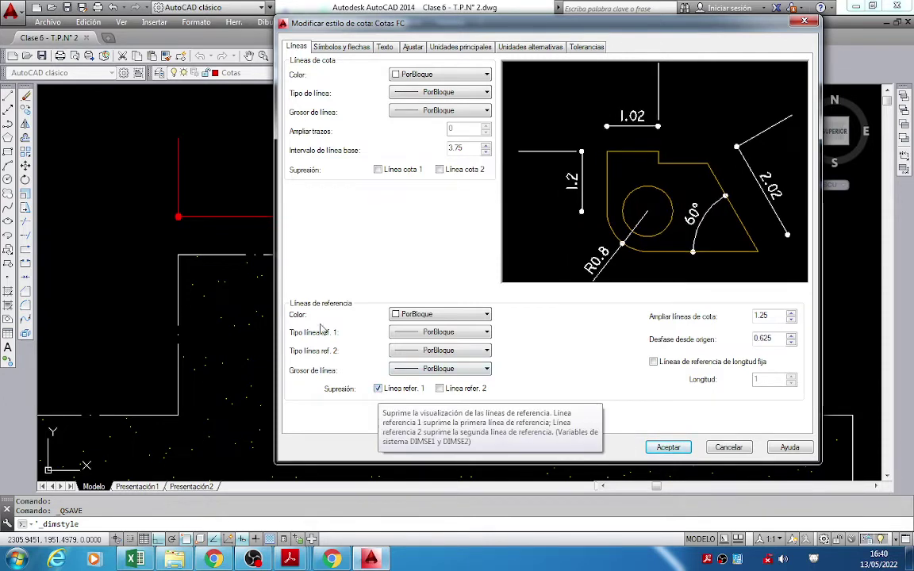
pyautogui.click(440, 389)
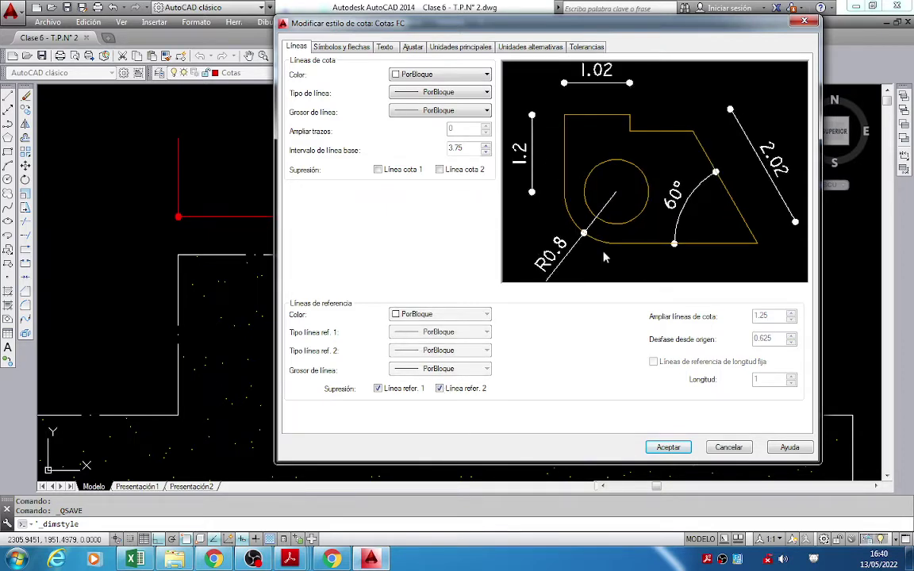
pyautogui.click(385, 389)
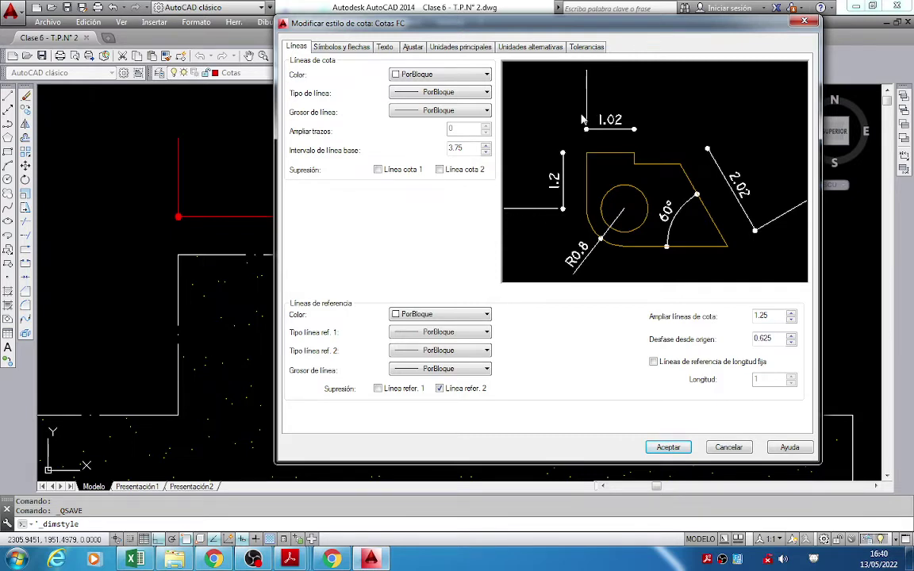
pyautogui.click(440, 389)
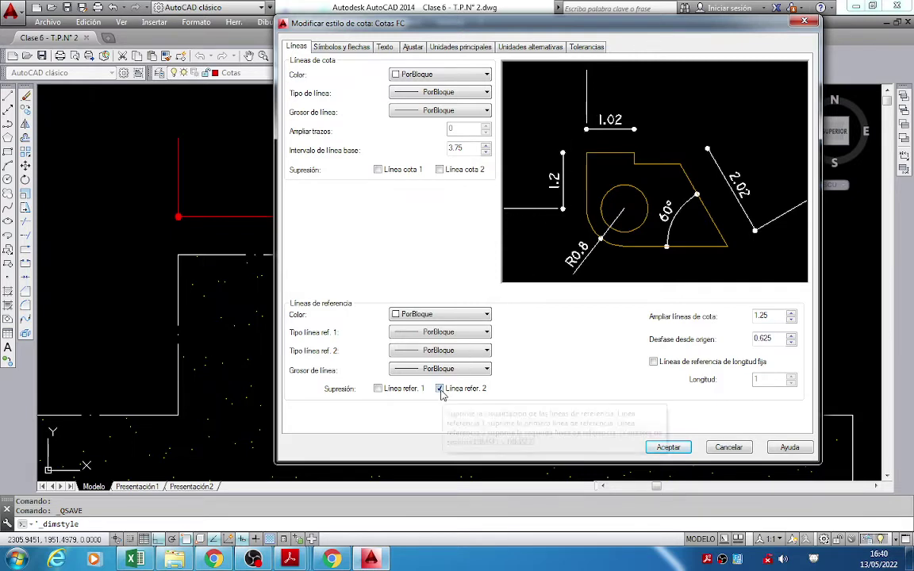
pyautogui.click(378, 389)
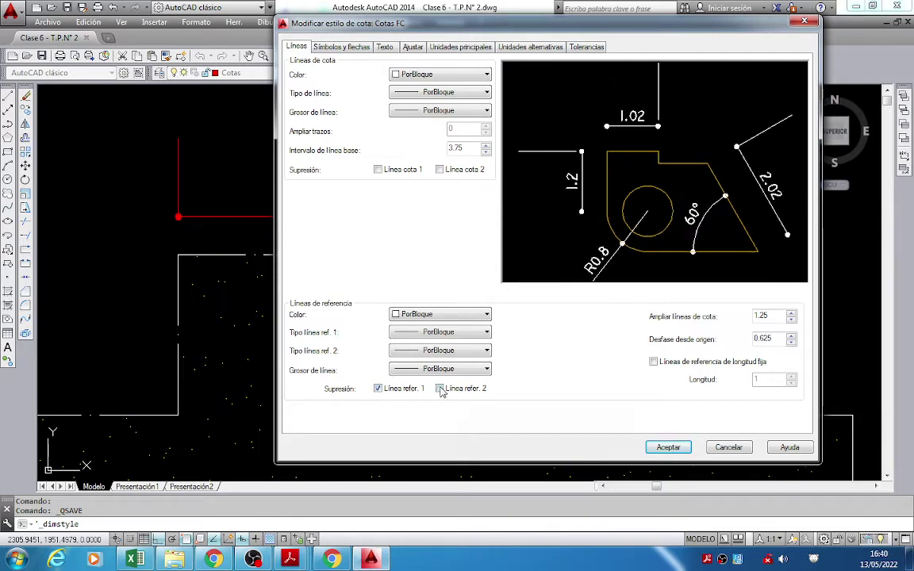
pyautogui.click(441, 389)
pyautogui.click(668, 448)
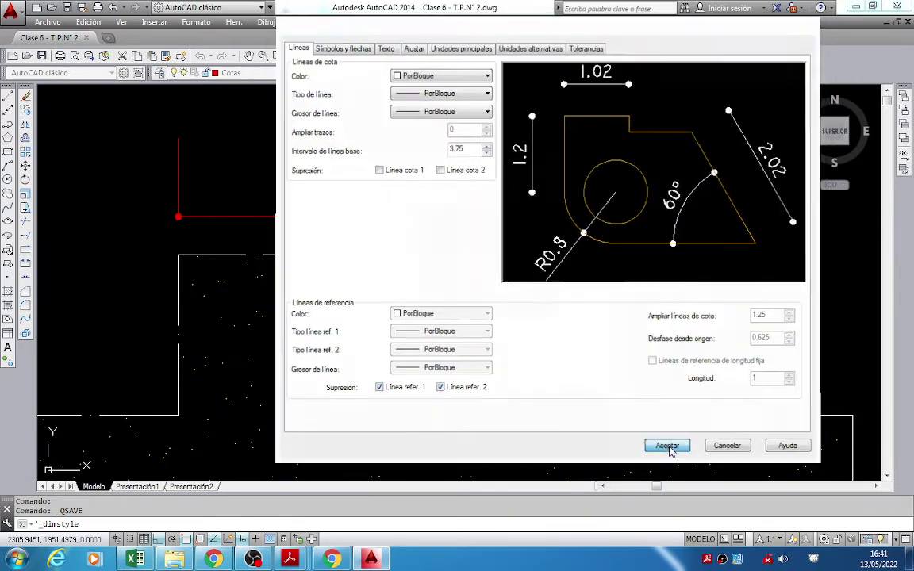
pyautogui.click(534, 375)
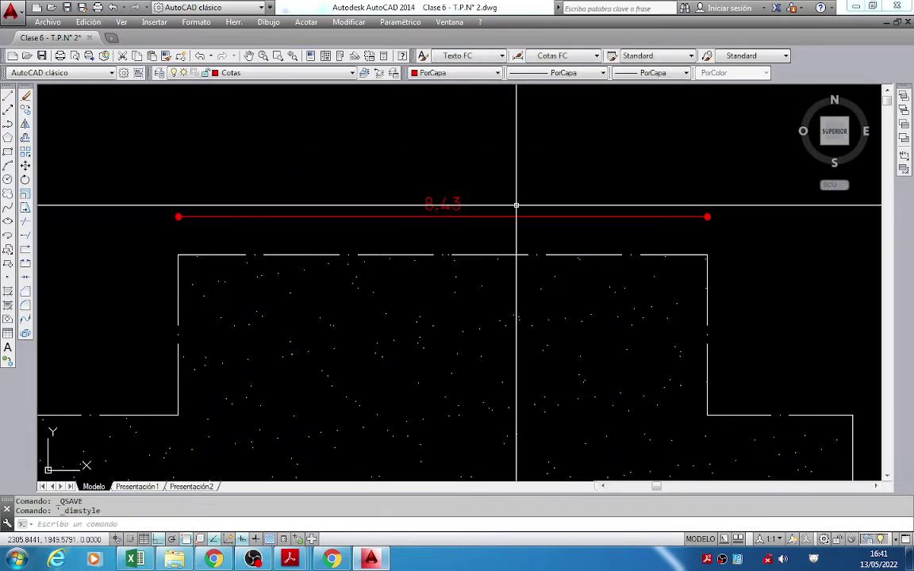
# Frame the upper right of Figure C and check it against the reference PDF.
pyautogui.moveTo(603, 255); pyautogui.dragTo(623, 226, button='middle')
pyautogui.scroll(-2, 521, 222)
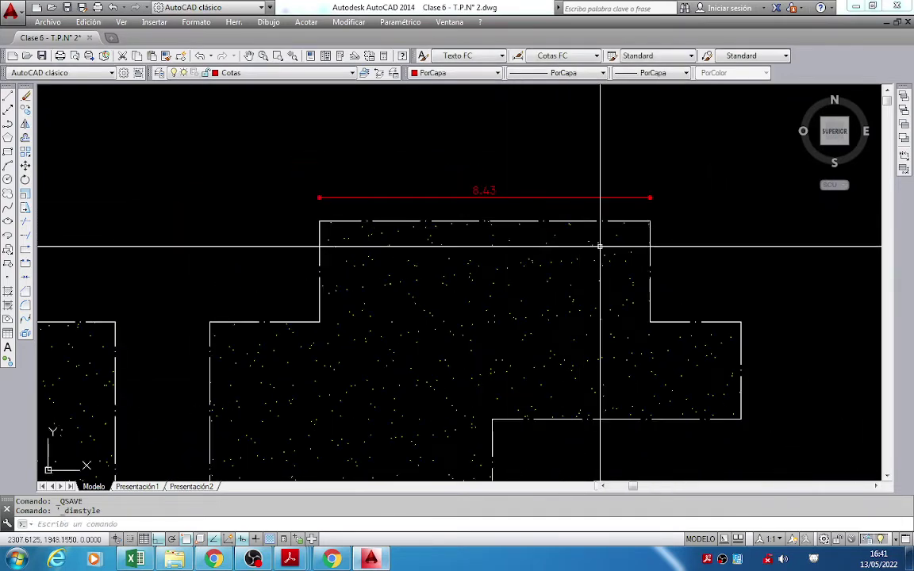
pyautogui.scroll(2, 538, 205)
pyautogui.scroll(-2, 592, 204)
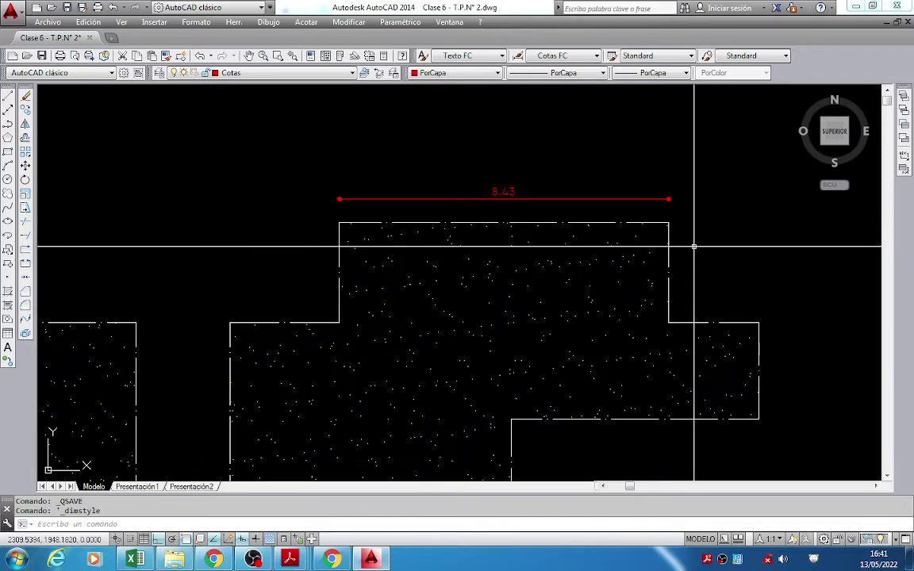
pyautogui.hotkey('alt', 'Tab')
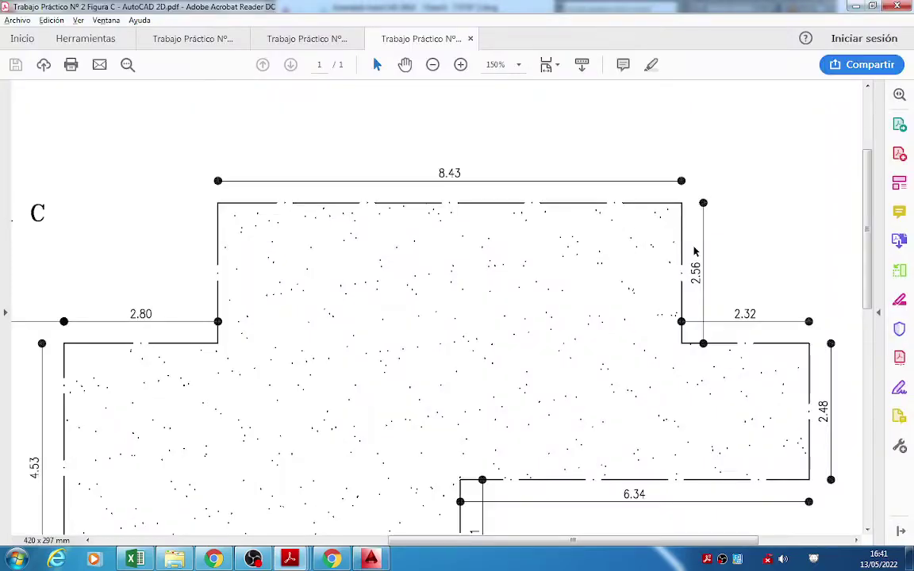
pyautogui.hotkey('alt', 'Tab')
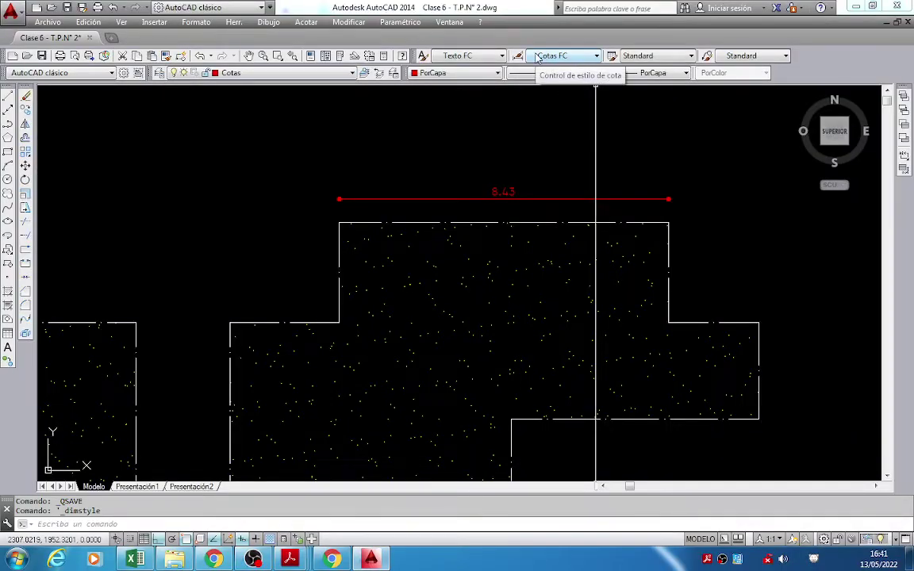
# Start a linear dimension on the upper-right step, then cancel it after dismissing a browser notice.
pyautogui.click(306, 22)
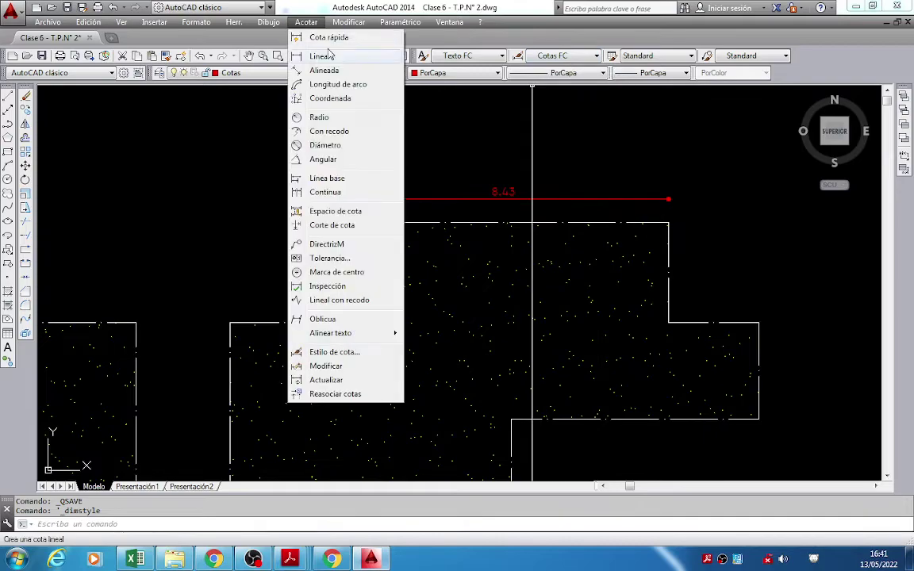
pyautogui.click(321, 55)
pyautogui.hotkey('alt', 'Tab')
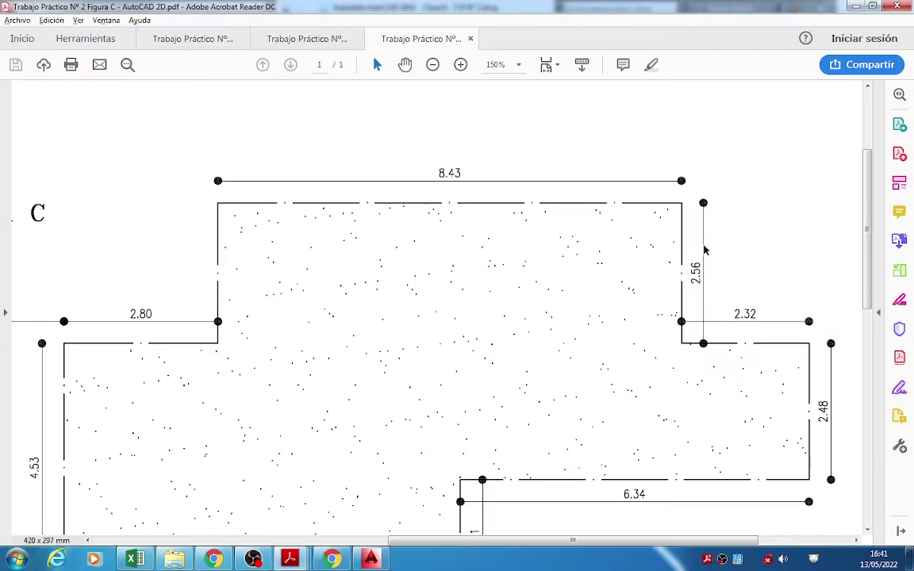
pyautogui.hotkey('alt', 'Tab')
pyautogui.click(669, 223)
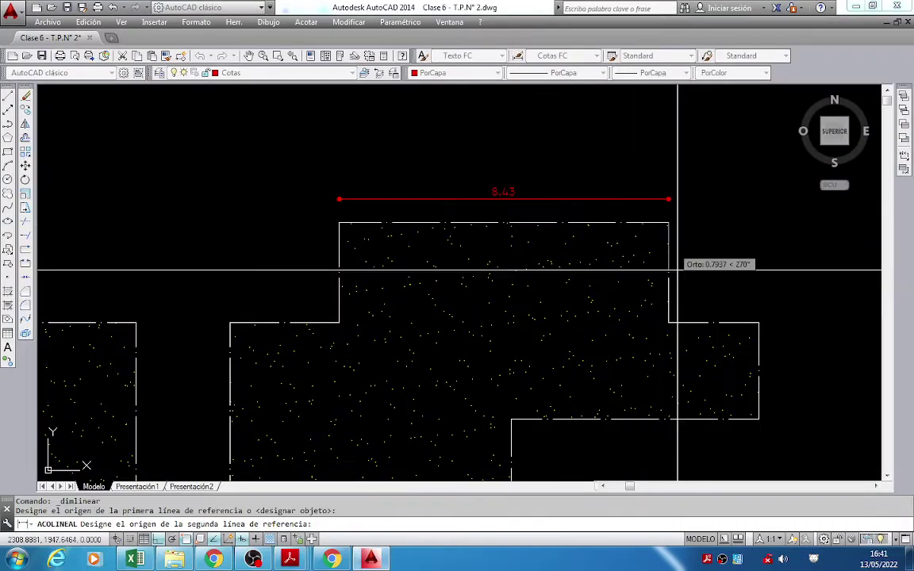
pyautogui.click(669, 323)
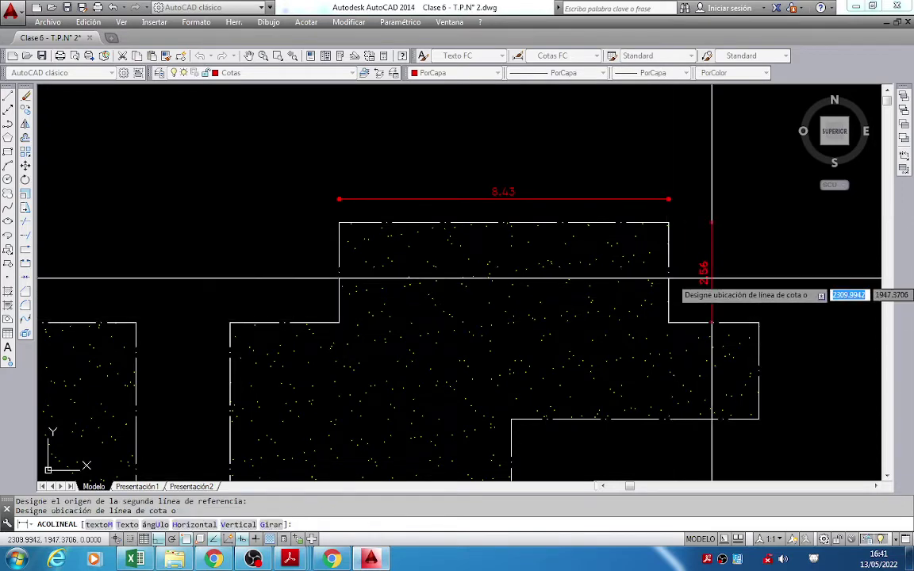
pyautogui.write('0.60')
pyautogui.hotkey('alt', 'Tab')
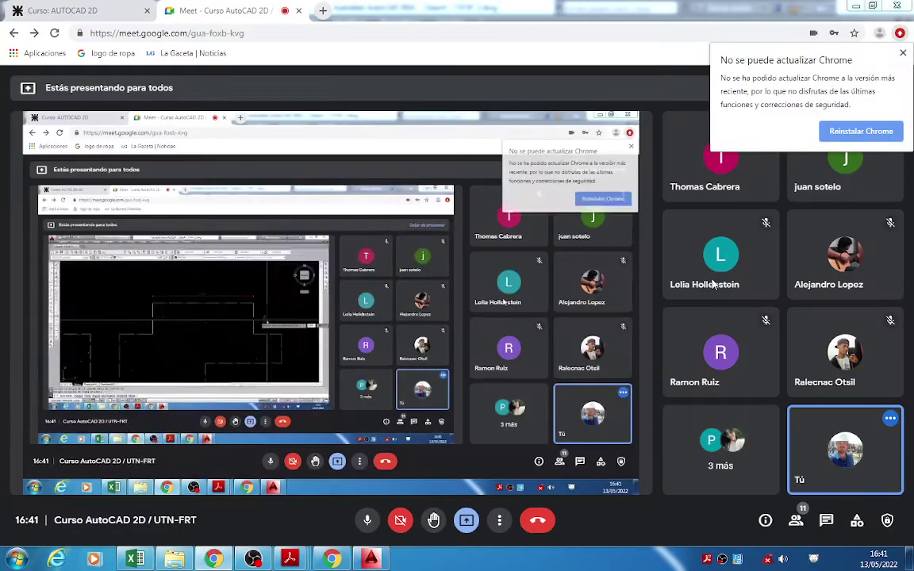
pyautogui.click(903, 53)
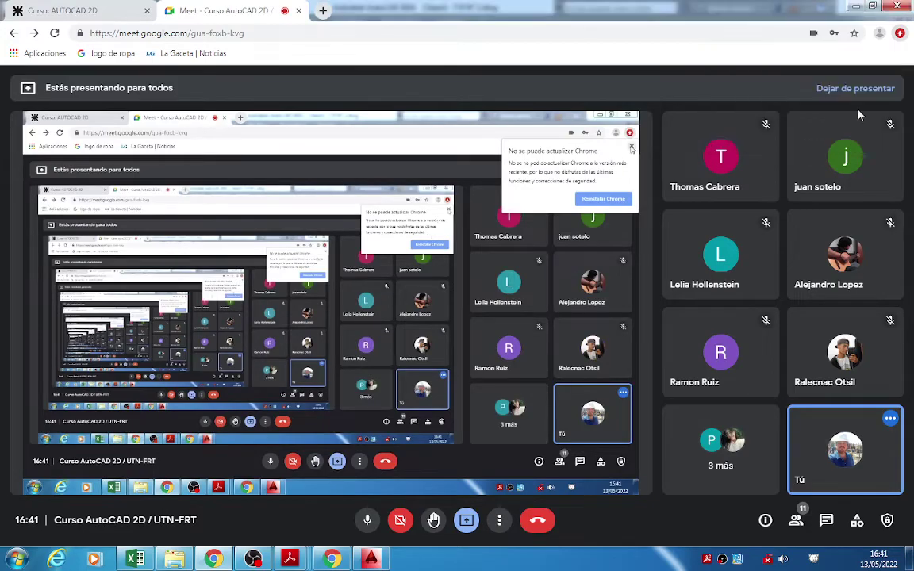
pyautogui.hotkey('alt', 'Tab')
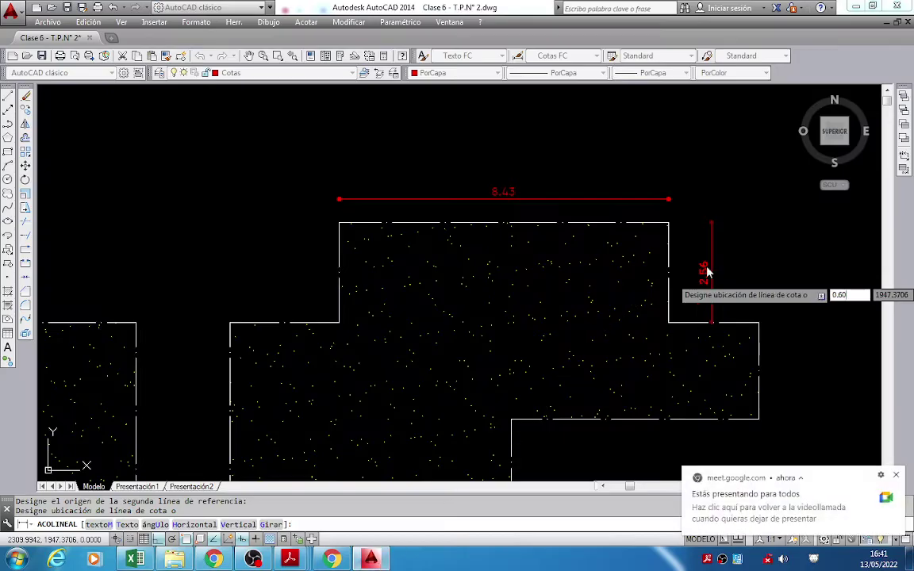
pyautogui.press('Escape')
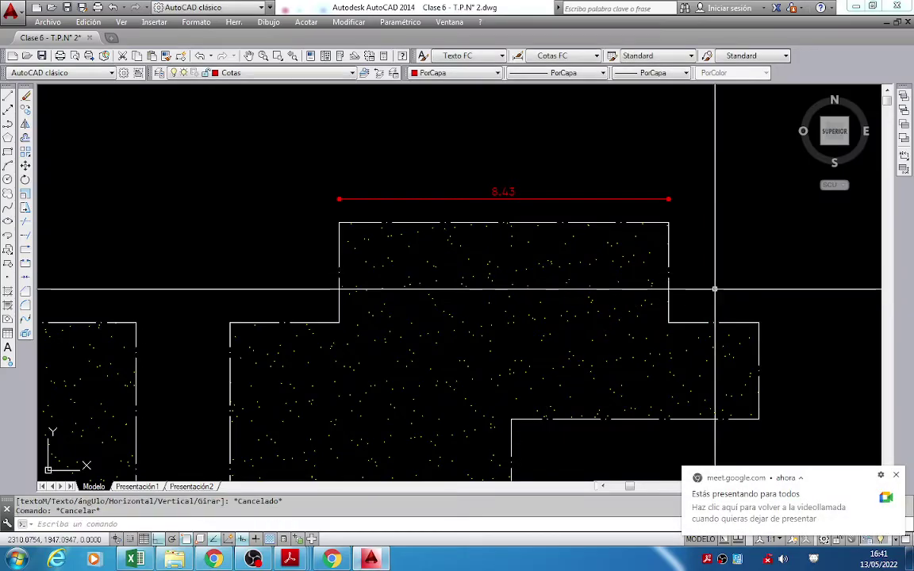
# Place the 2.56 vertical dimension beside the upper-right step.
pyautogui.click(307, 22)
pyautogui.click(322, 56)
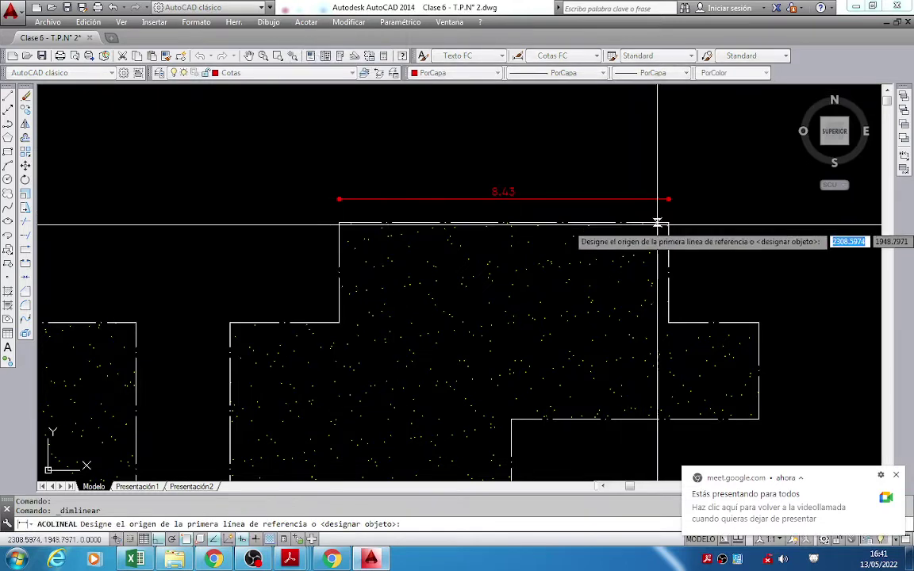
pyautogui.click(668, 223)
pyautogui.click(668, 323)
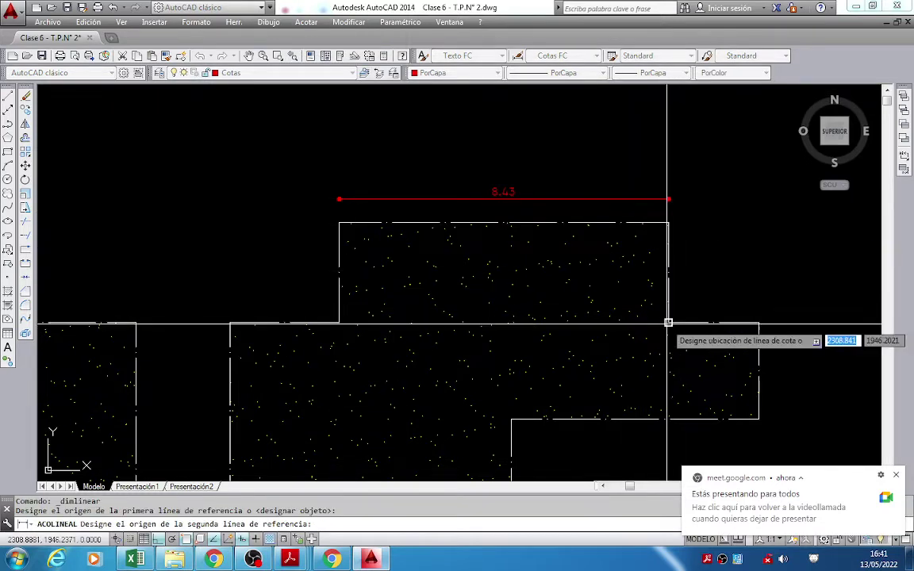
pyautogui.click(698, 294)
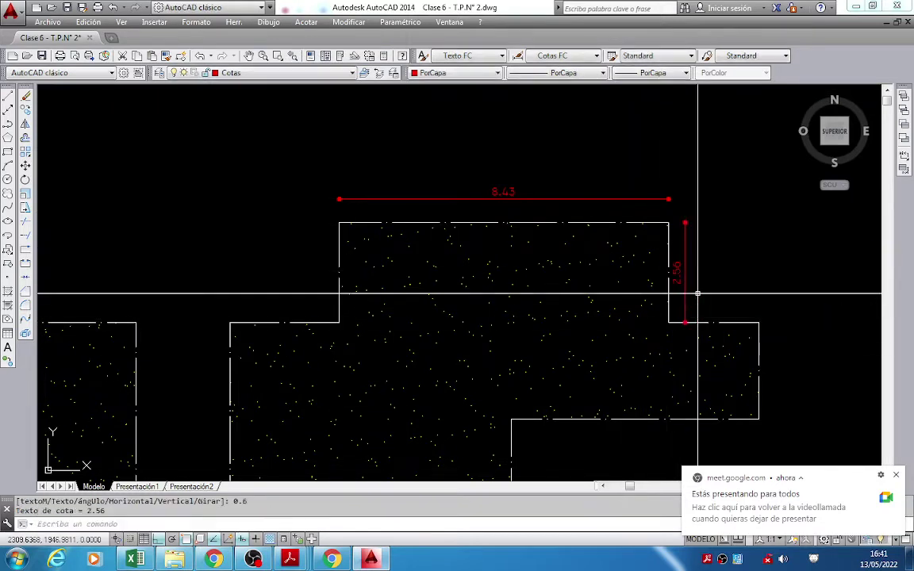
pyautogui.moveTo(700, 293)
pyautogui.mouseDown(button='middle')
pyautogui.moveTo(593, 225)
pyautogui.moveTo(585, 190)
pyautogui.mouseUp(button='middle')
pyautogui.scroll(2, 586, 189)
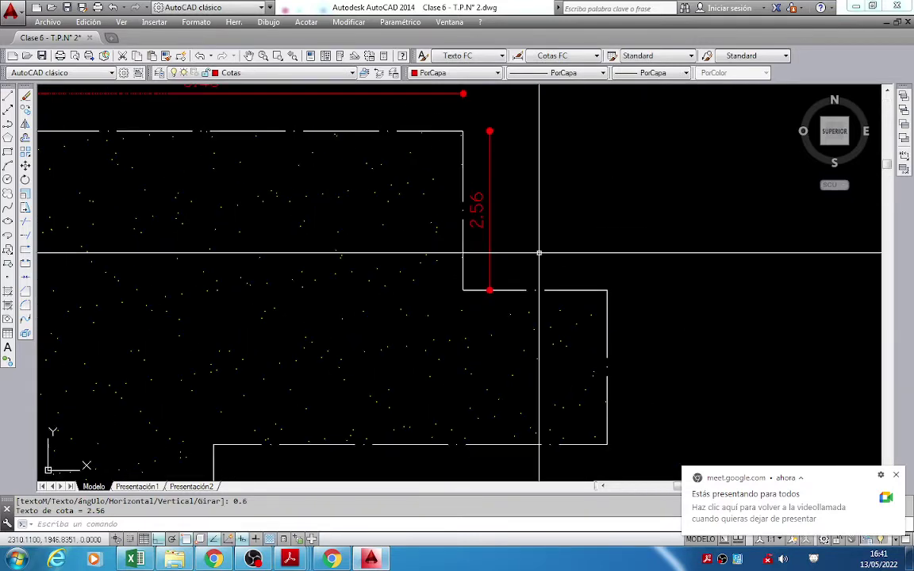
pyautogui.hotkey('alt', 'Tab')
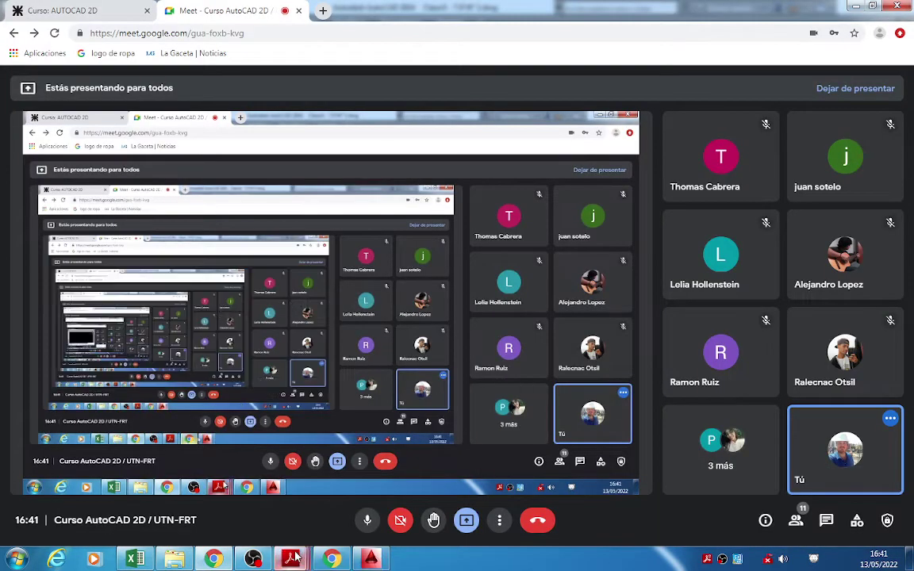
# Check the Figura C PDF, then place the 2.32 horizontal dimension on the right step.
pyautogui.click(289, 559)
pyautogui.click(426, 486)
pyautogui.scroll(-2, 724, 300)
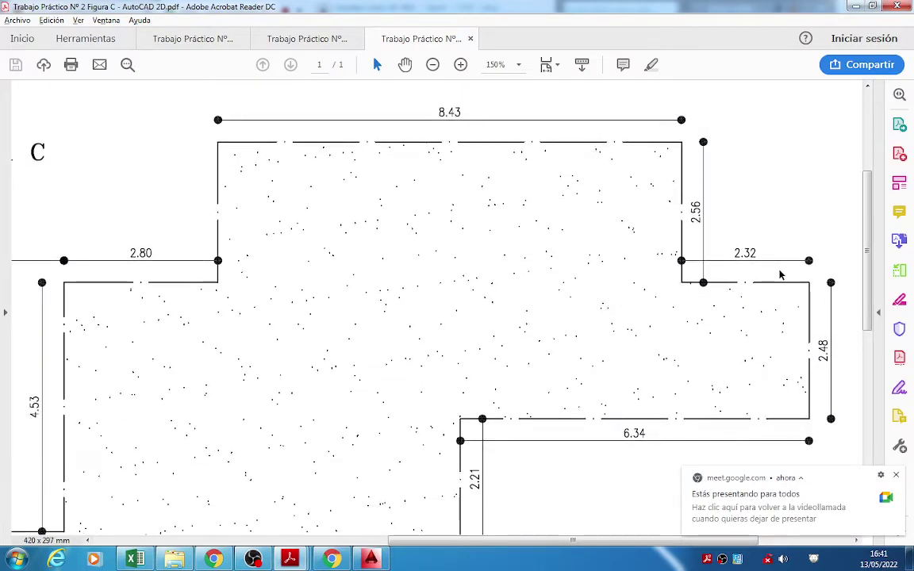
pyautogui.hotkey('alt', 'Tab')
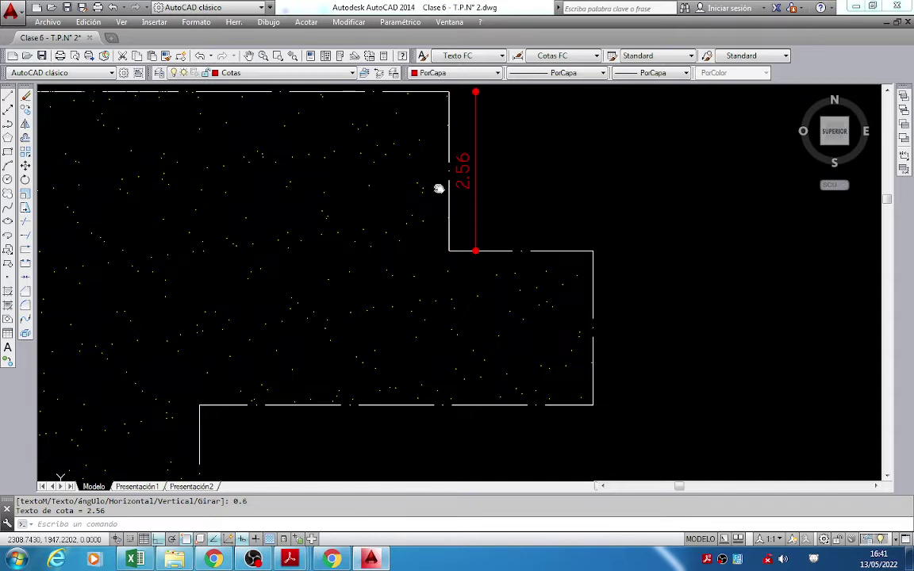
pyautogui.moveTo(438, 189); pyautogui.dragTo(450, 214, button='middle')
pyautogui.click(604, 239)
pyautogui.scroll(-4, 605, 247)
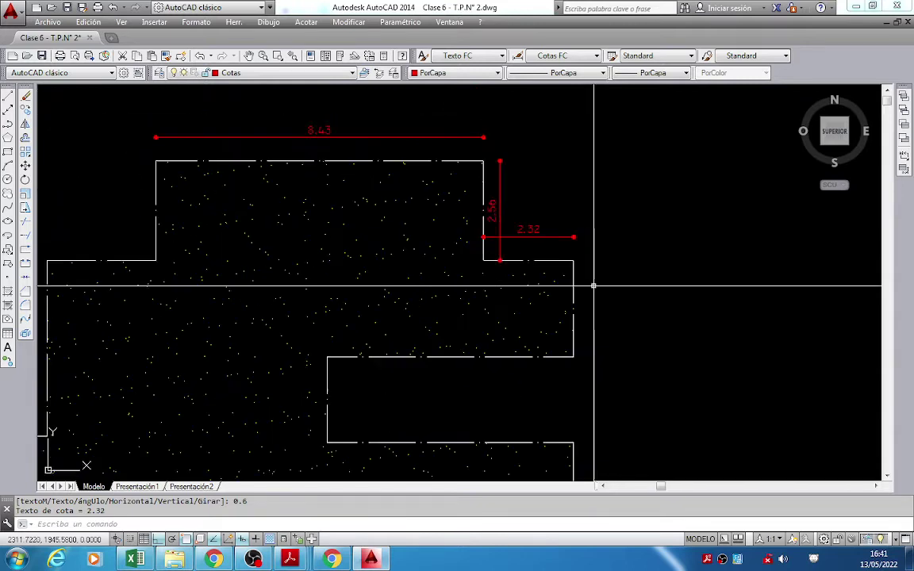
# Add the 2.48 vertical dimension along the right edge at a 0.6 offset.
pyautogui.hotkey('alt', 'Tab')
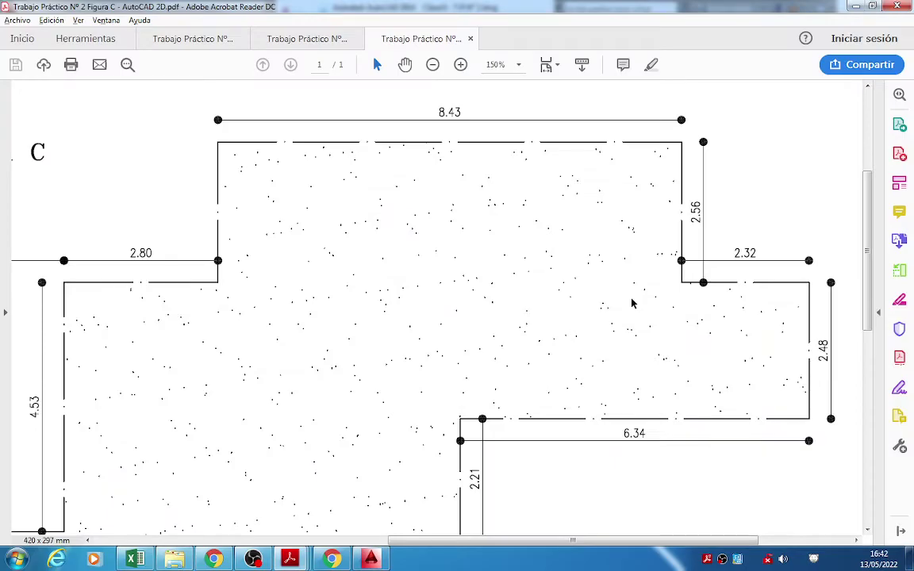
pyautogui.hotkey('alt', 'Tab')
pyautogui.press('Return')
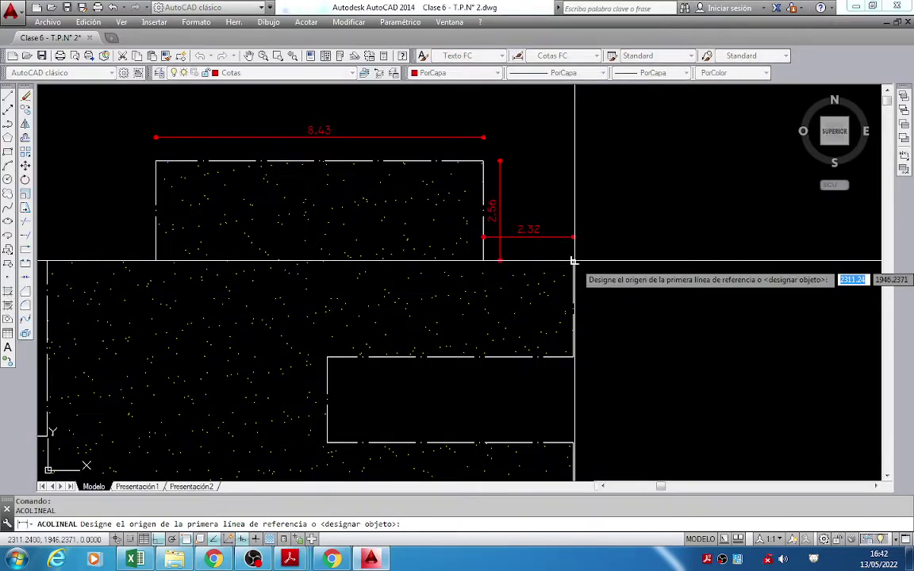
pyautogui.click(574, 261)
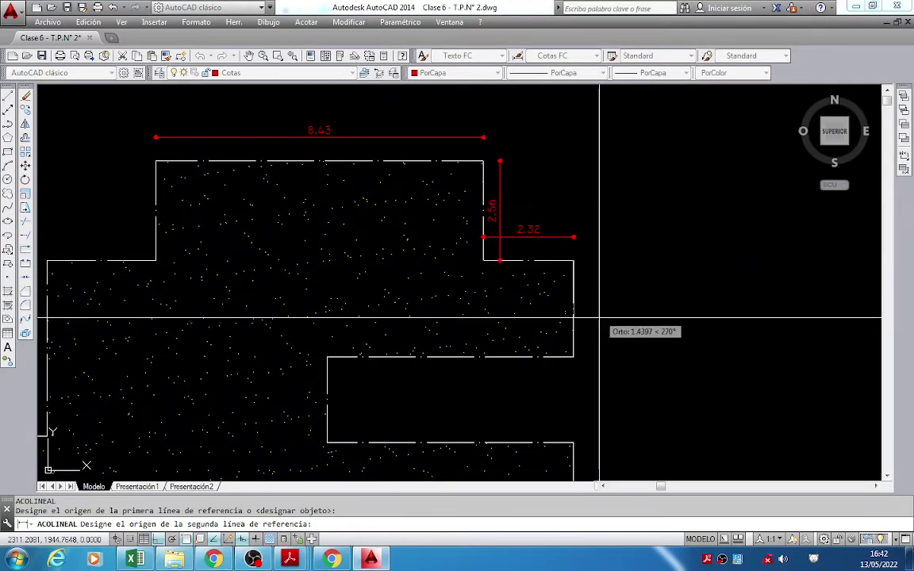
pyautogui.click(574, 357)
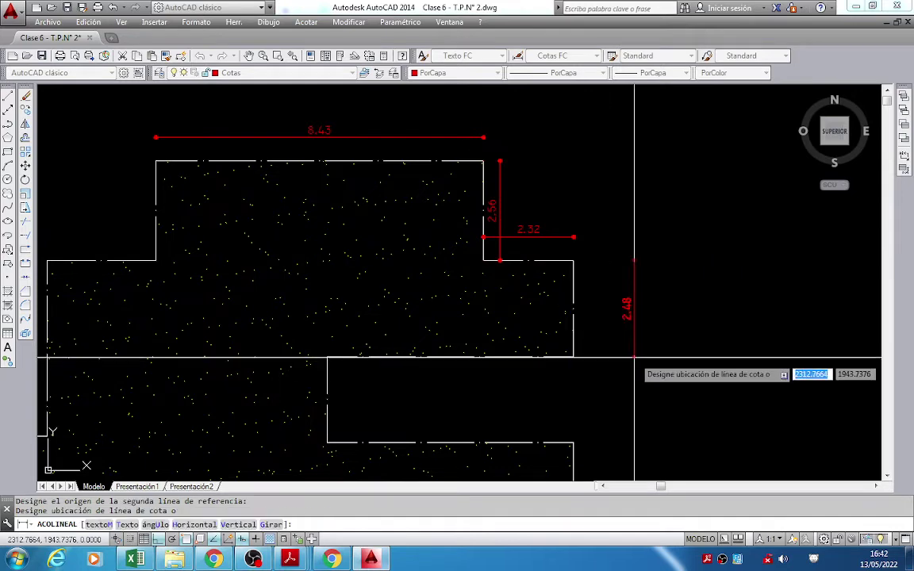
pyautogui.write('0.6')
pyautogui.press('Return')
pyautogui.scroll(3, 582, 357)
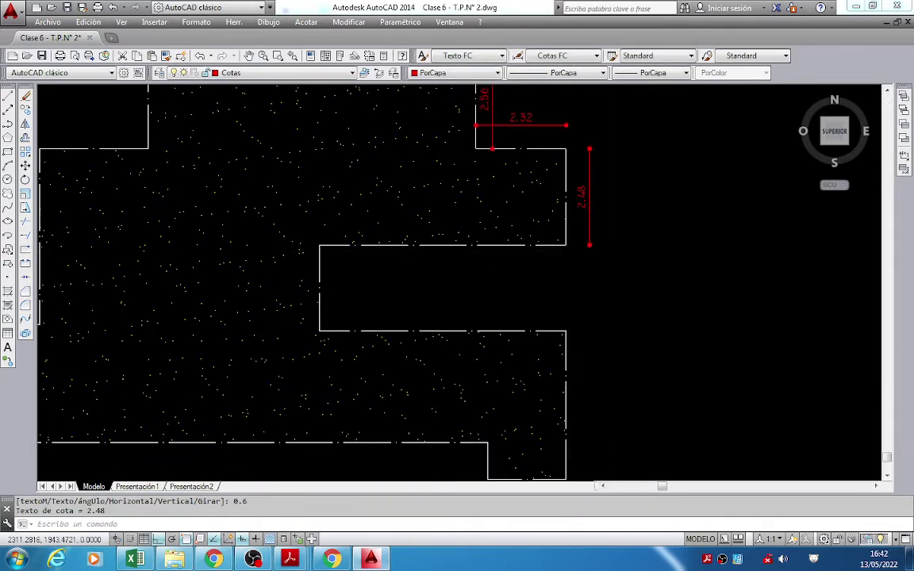
pyautogui.hotkey('alt', 'Tab')
pyautogui.scroll(-3, 582, 307)
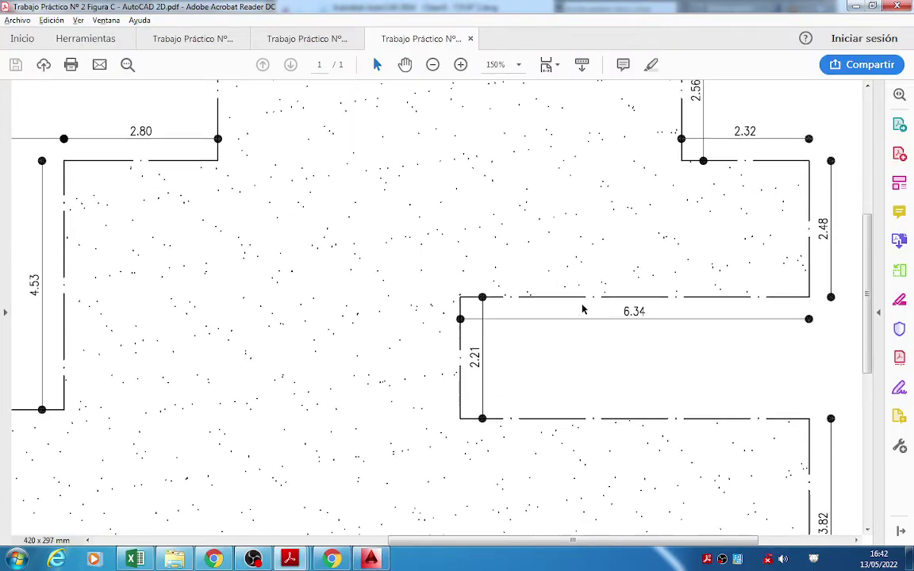
# Dimension the notch's width with the 6.34 horizontal dimension.
pyautogui.hotkey('alt', 'Tab')
pyautogui.press('Return')
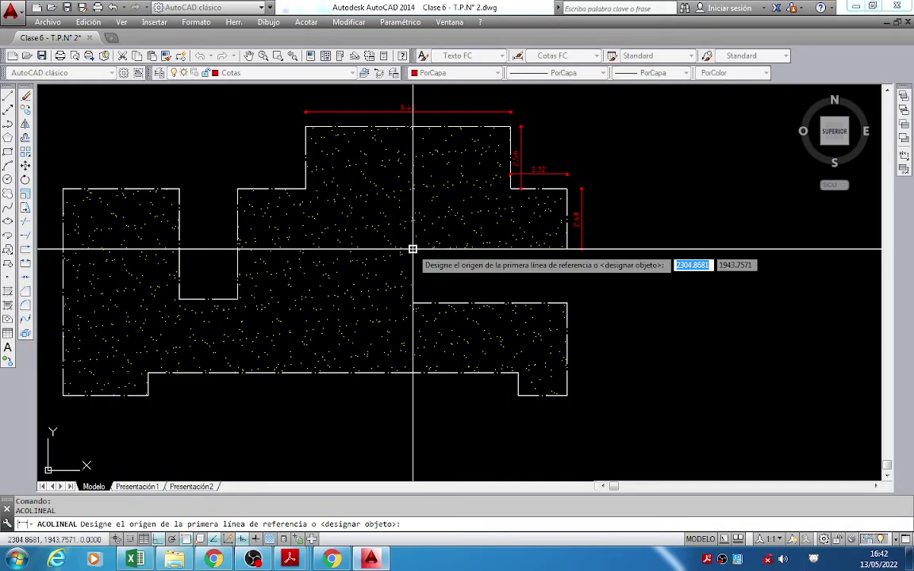
pyautogui.click(414, 250)
pyautogui.scroll(3, 504, 254)
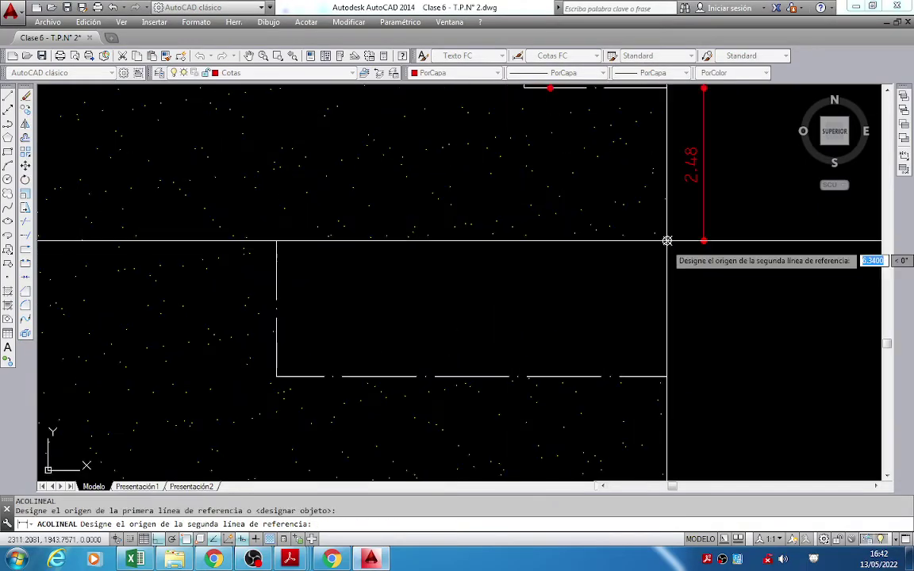
pyautogui.click(668, 240)
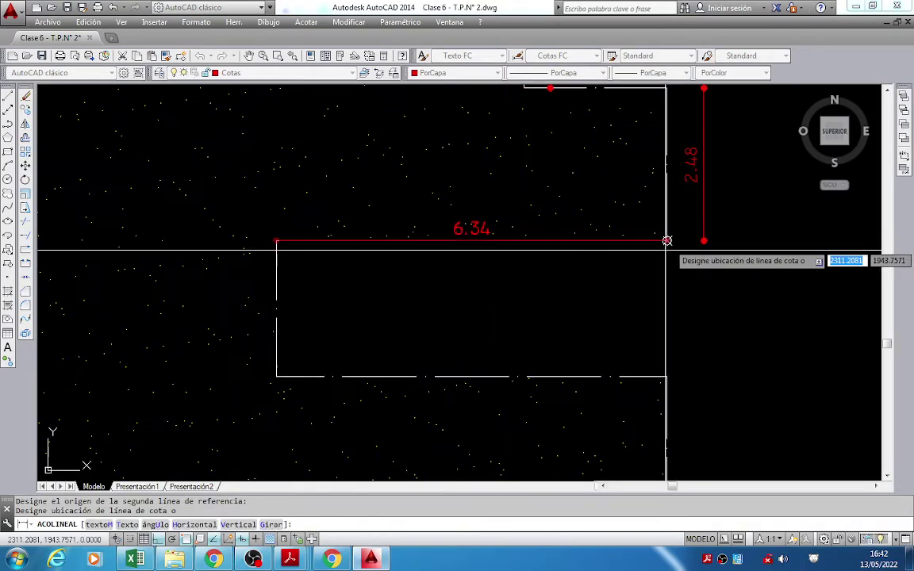
pyautogui.click(667, 290)
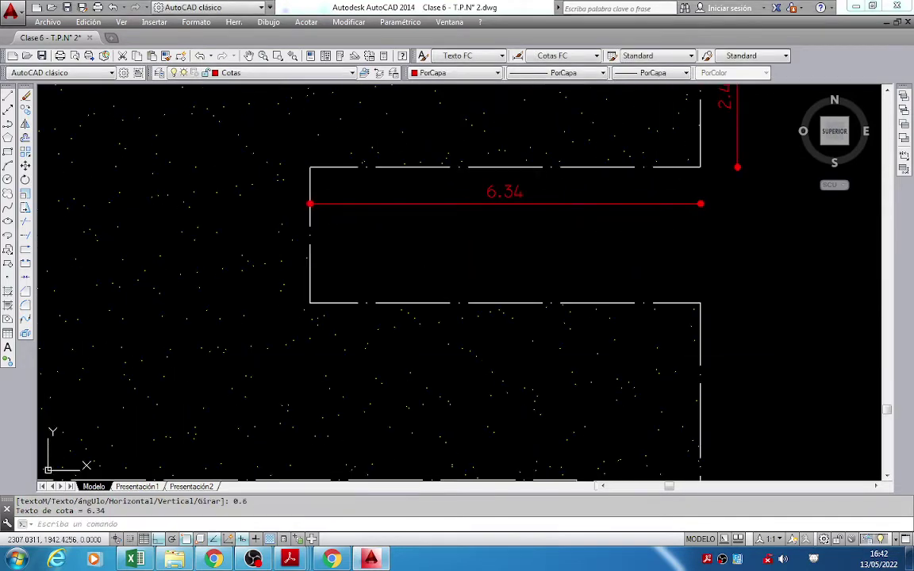
# Add the 2.21 vertical dimension on the notch's left side, placed inside the notch.
pyautogui.hotkey('alt', 'Tab')
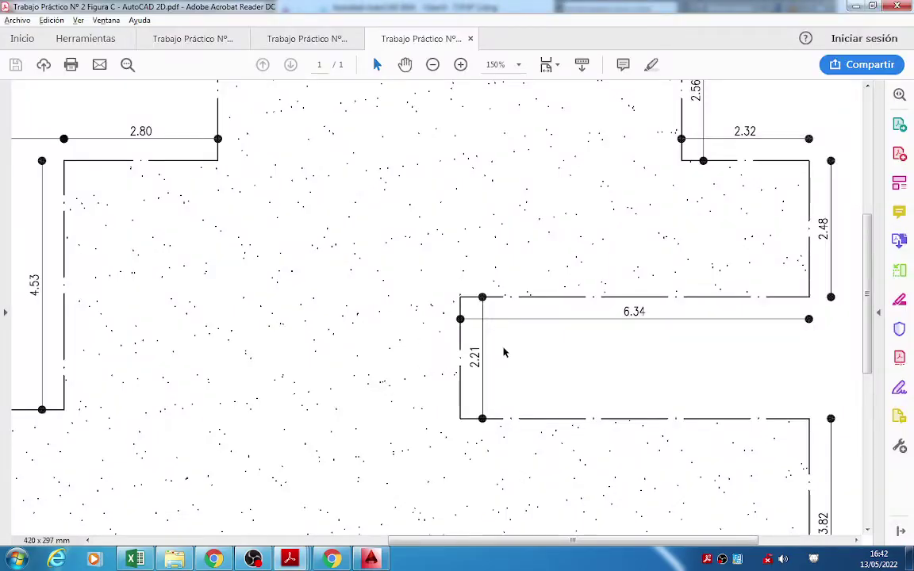
pyautogui.hotkey('alt', 'Tab')
pyautogui.press('Return')
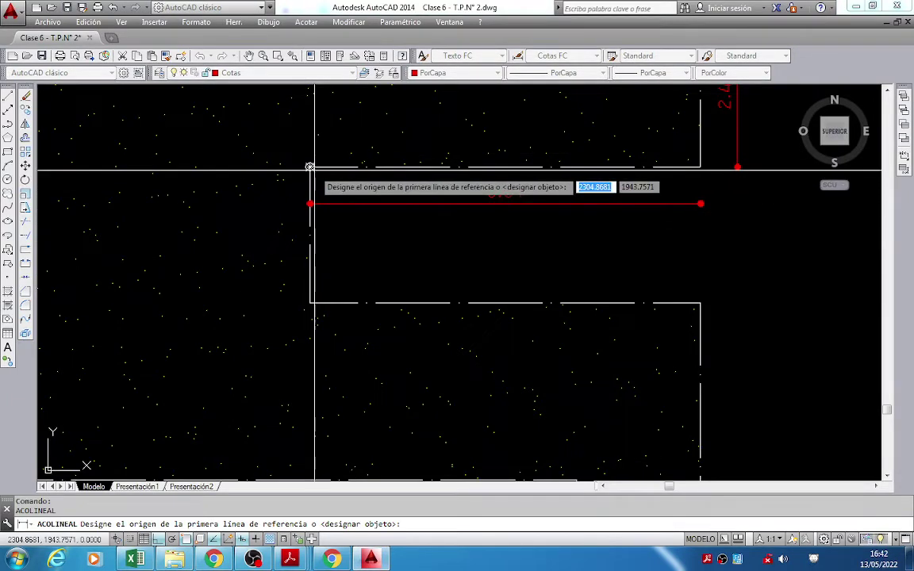
pyautogui.click(310, 168)
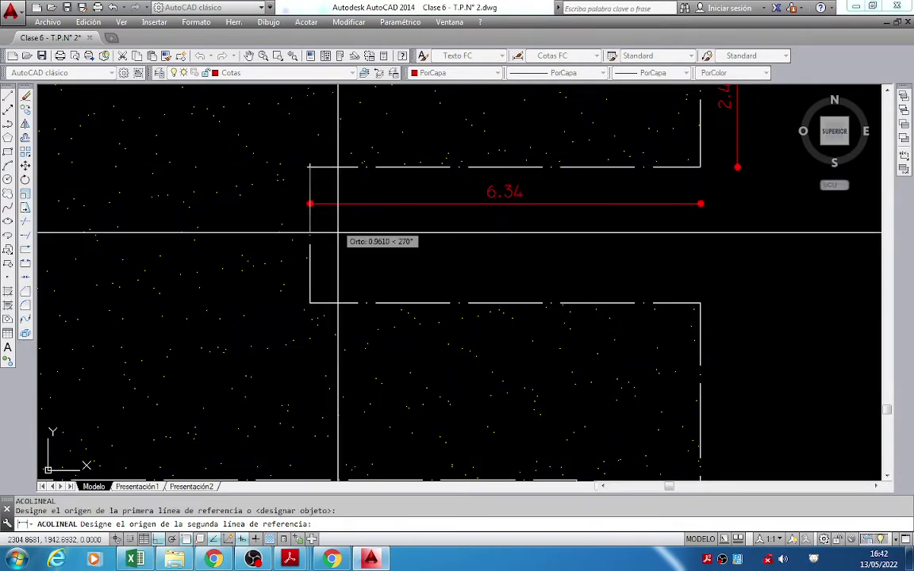
pyautogui.click(309, 303)
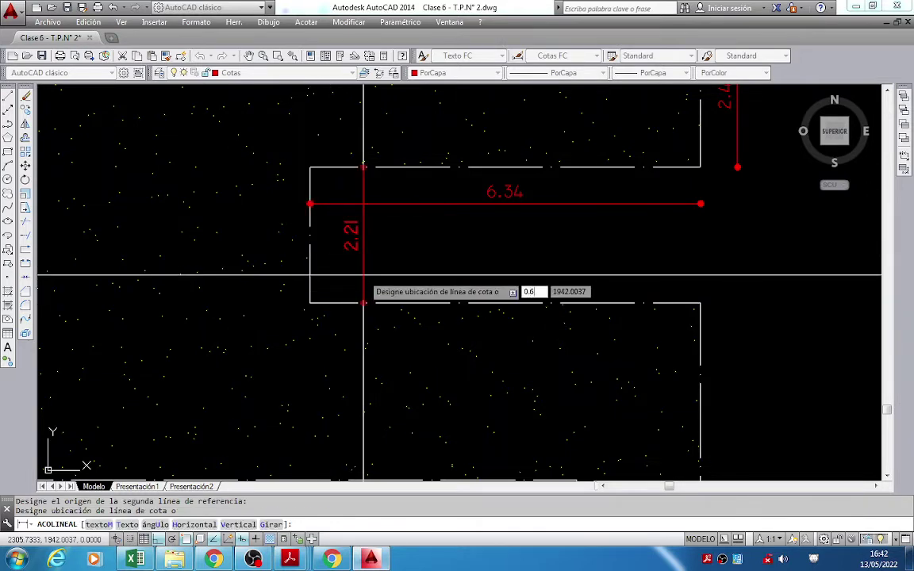
pyautogui.click(363, 276)
pyautogui.scroll(-4, 500, 174)
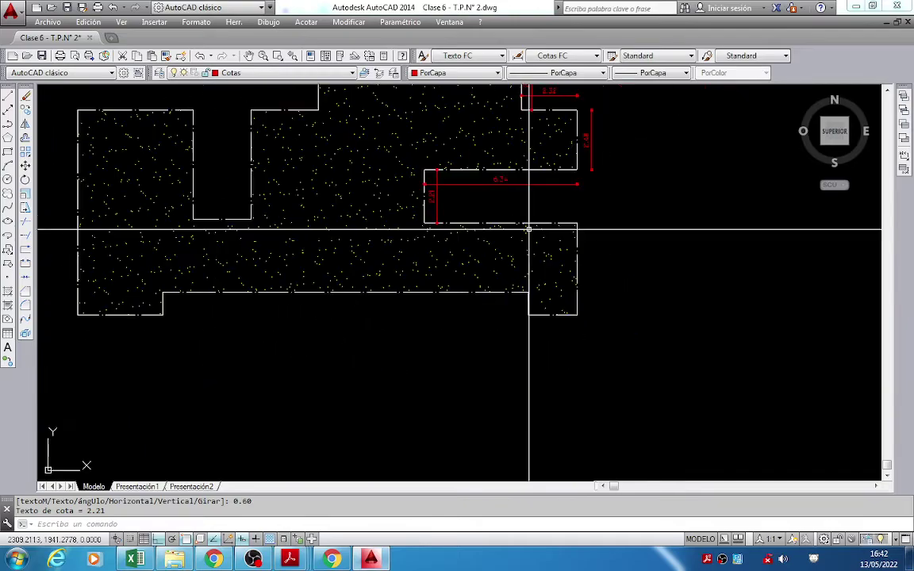
pyautogui.hotkey('alt', 'Tab')
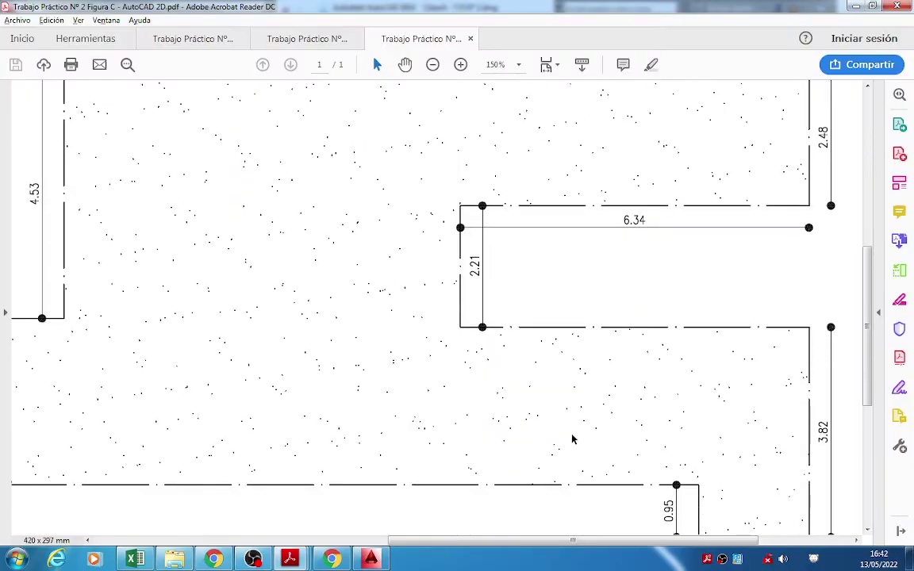
# Zoom the reference PDF out to the full FIGURA C sheet, then back in on its right side.
pyautogui.click(433, 70)
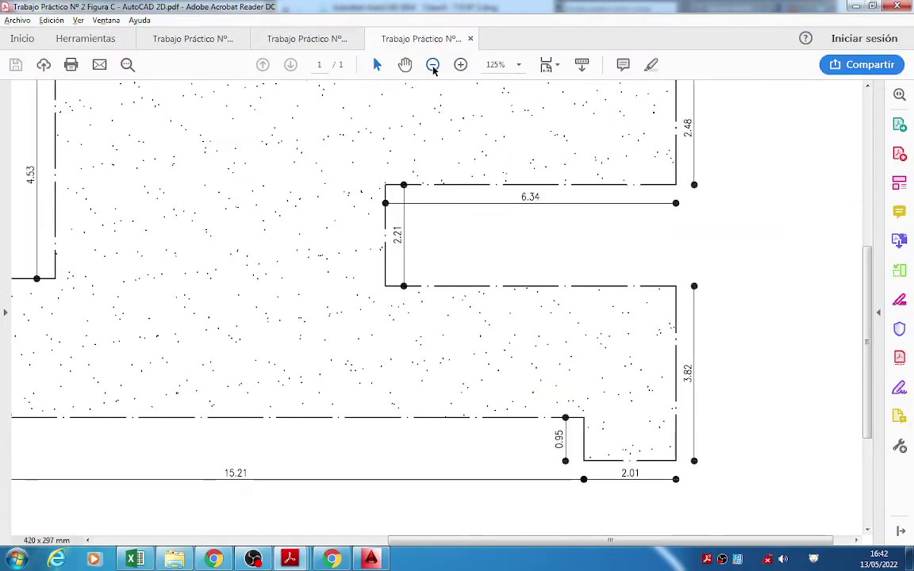
pyautogui.click(433, 69)
pyautogui.click(429, 70)
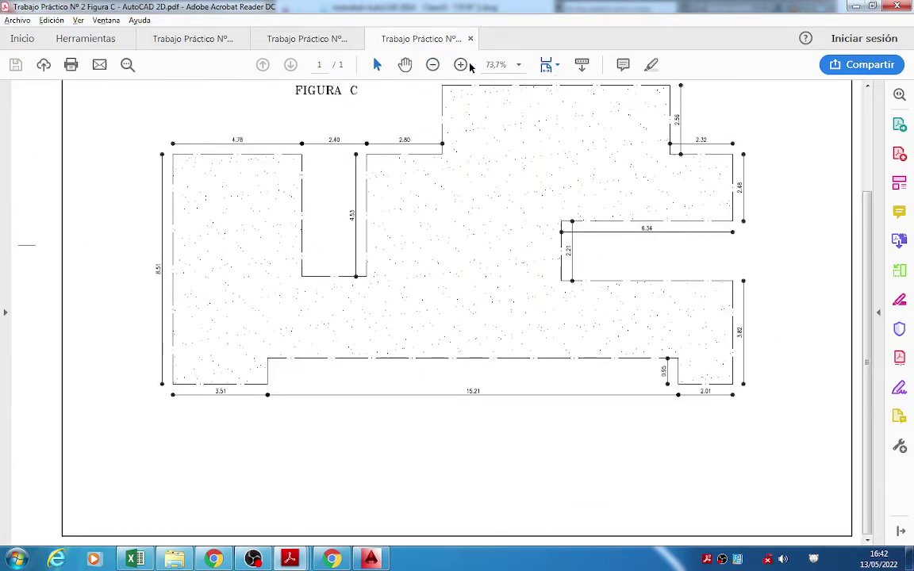
pyautogui.click(467, 66)
pyautogui.moveTo(517, 542); pyautogui.dragTo(696, 543)
pyautogui.hotkey('alt', 'Tab')
# Add the 3.82 vertical dimension on the lower-right edge at a 0.6 offset.
pyautogui.scroll(2, 525, 276)
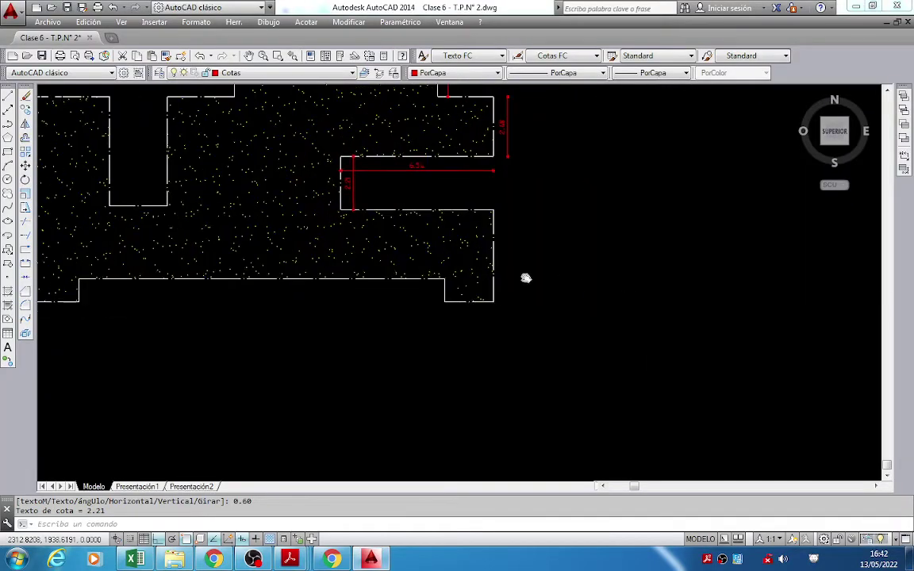
pyautogui.press('Return')
pyautogui.click(489, 208)
pyautogui.click(489, 300)
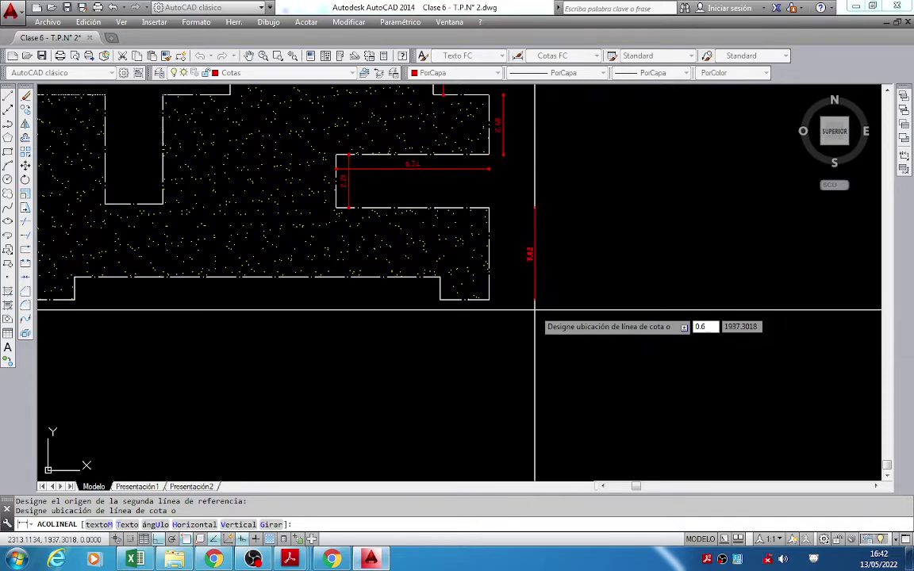
pyautogui.write('0.6')
pyautogui.press('Return')
pyautogui.scroll(5, 439, 276)
# Place a 2.01 horizontal dimension below the bottom-right corner.
pyautogui.hotkey('alt', 'Tab')
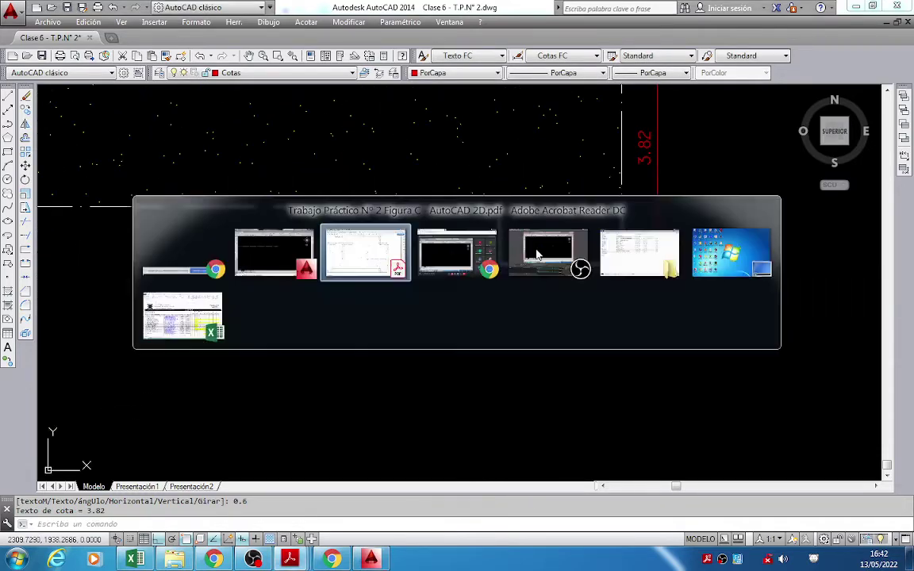
pyautogui.scroll(-2, 635, 367)
pyautogui.hotkey('alt', 'Tab')
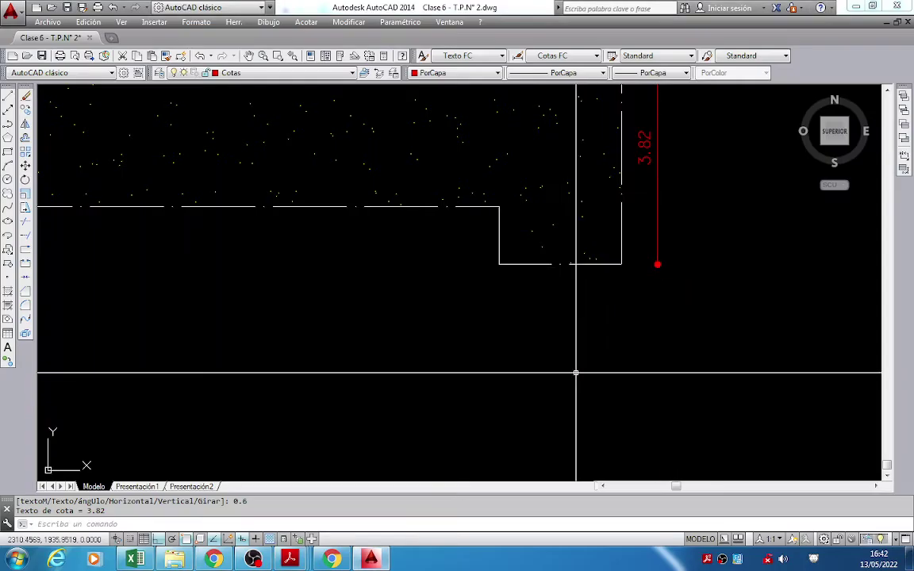
pyautogui.press('Return')
pyautogui.click(500, 265)
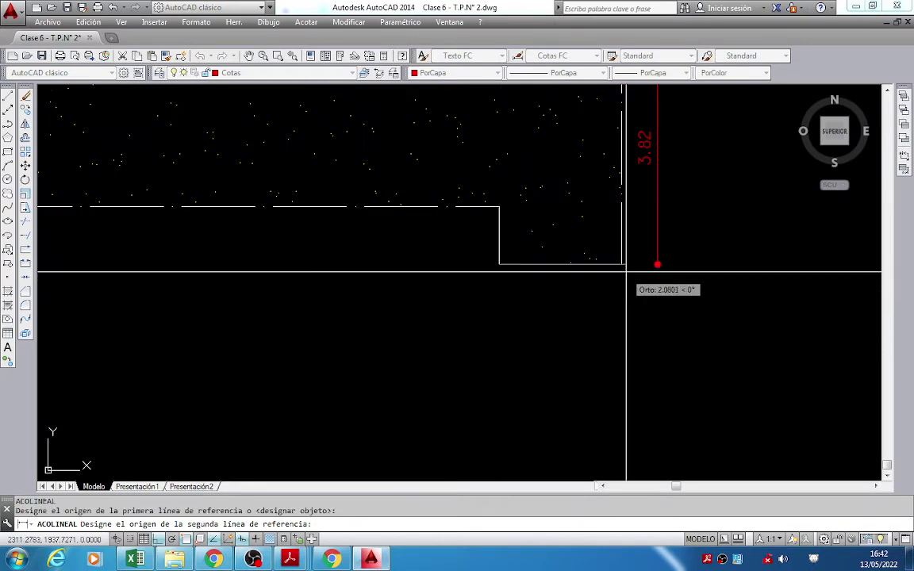
pyautogui.click(622, 264)
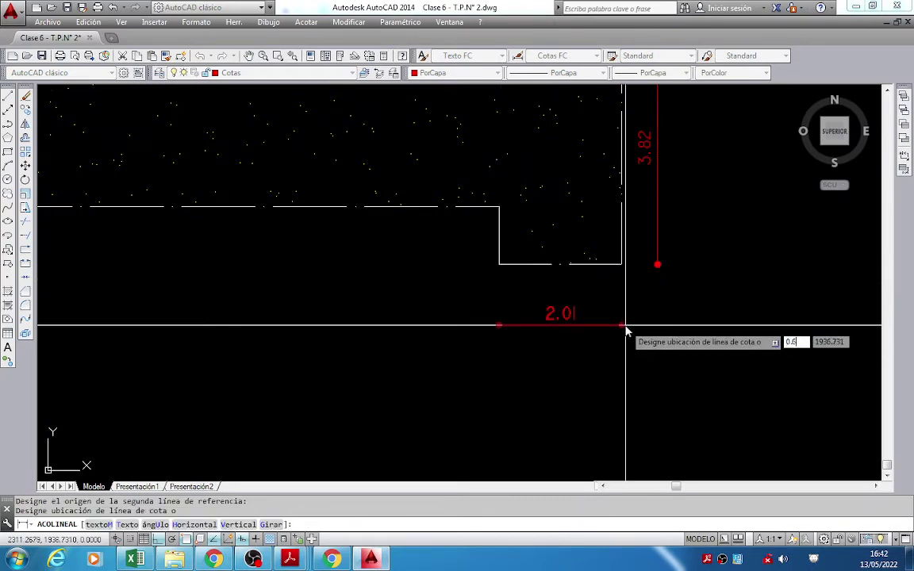
pyautogui.click(624, 301)
pyautogui.hotkey('alt', 'Tab')
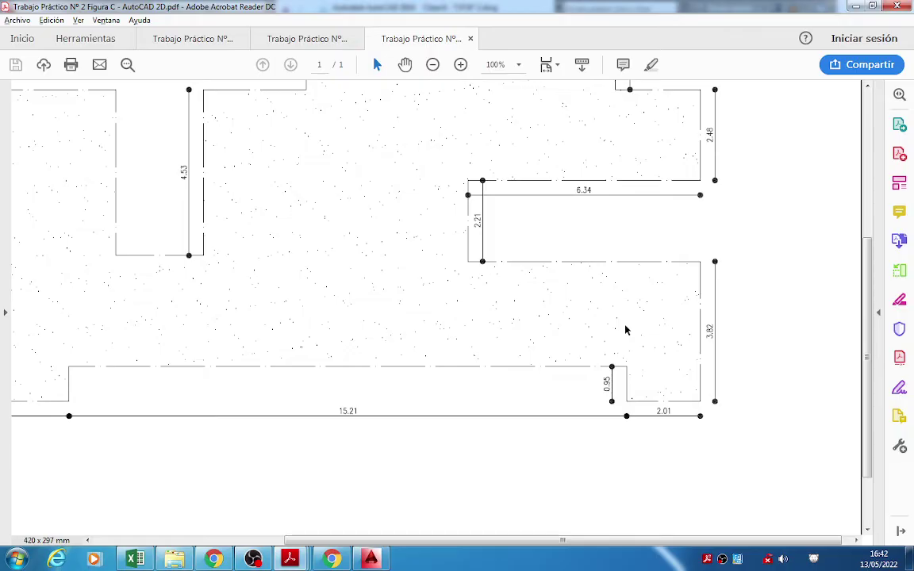
# Add the 0.95 vertical dimension on the step edge at a 0.6 offset.
pyautogui.hotkey('alt', 'Tab')
pyautogui.press('Return')
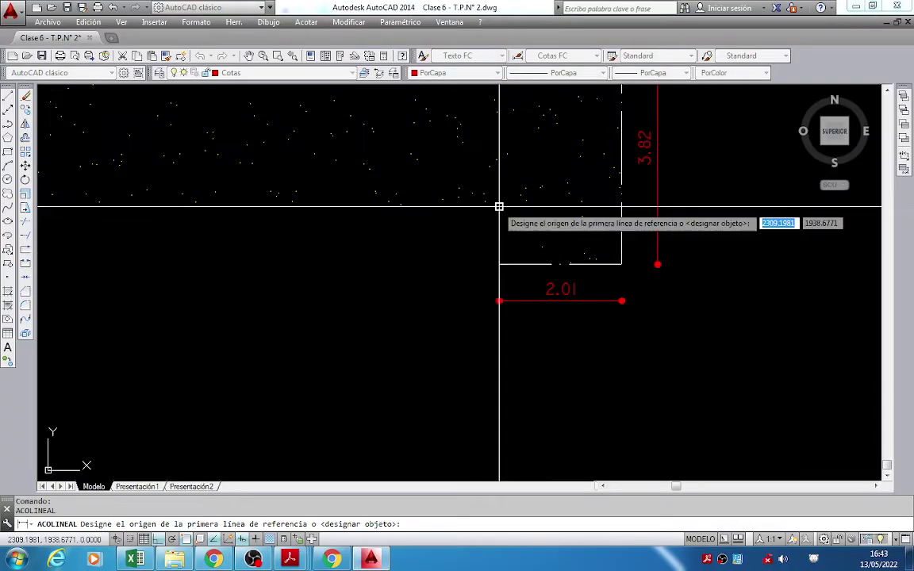
pyautogui.click(499, 207)
pyautogui.click(499, 264)
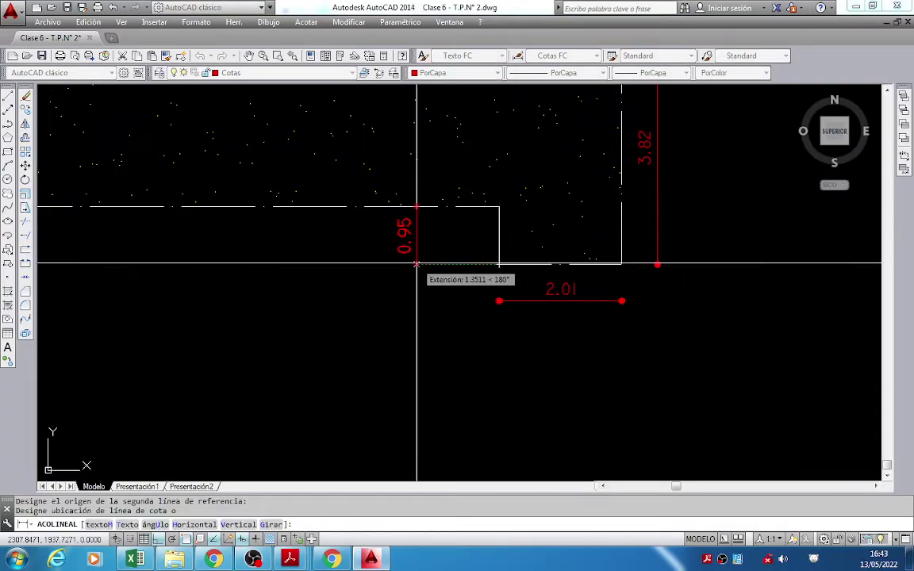
pyautogui.write('0.6')
pyautogui.press('Return')
pyautogui.scroll(-5, 419, 262)
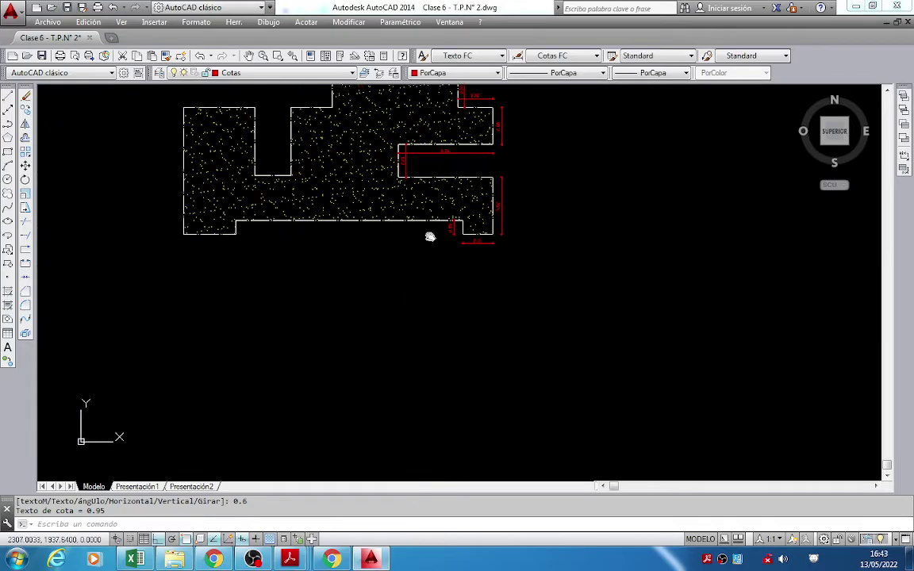
# Erase the 0.95 and 2.01 dimensions after comparing with the reference PDF.
pyautogui.moveTo(429, 235); pyautogui.dragTo(588, 209, button='middle')
pyautogui.hotkey('alt', 'Tab')
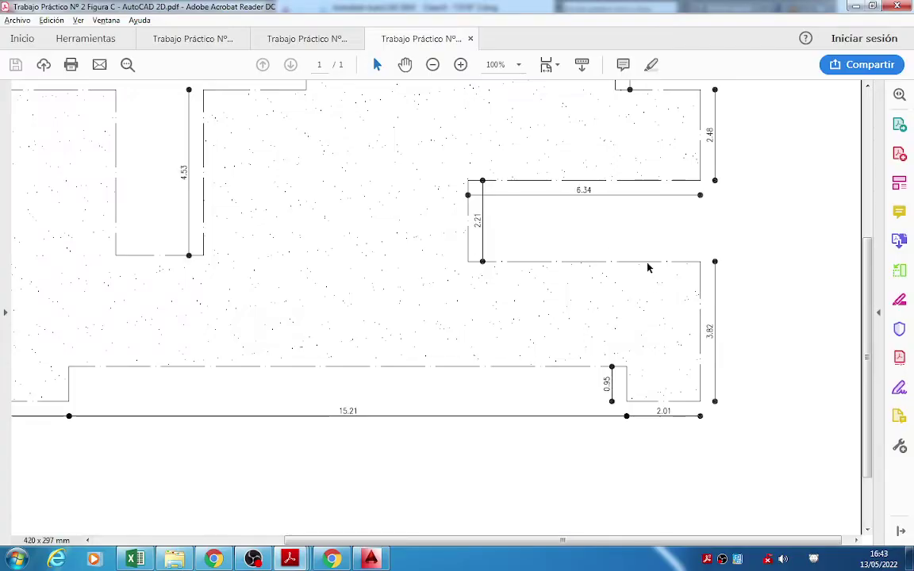
pyautogui.hotkey('alt', 'Tab')
pyautogui.scroll(5, 625, 194)
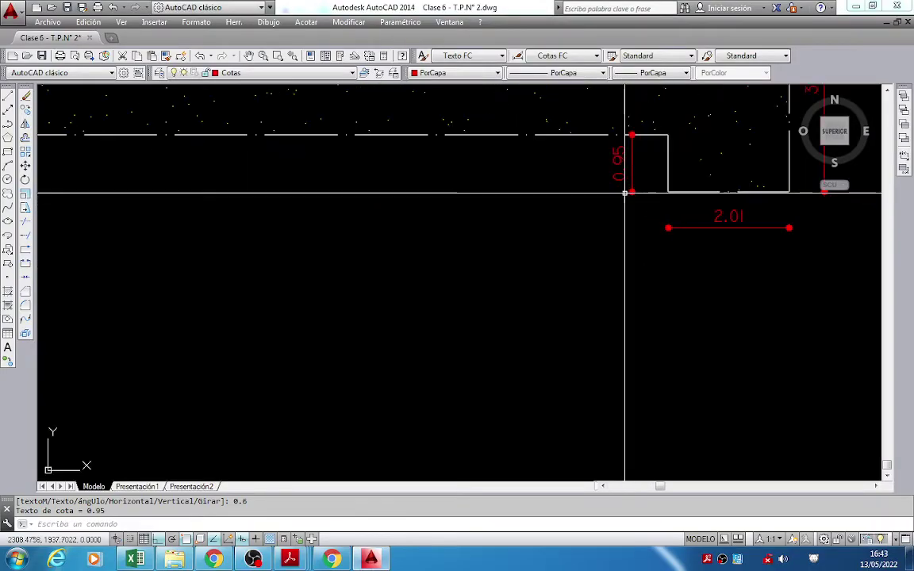
pyautogui.click(624, 164)
pyautogui.click(564, 204)
pyautogui.moveTo(563, 204); pyautogui.dragTo(451, 239, button='middle')
pyautogui.press('Delete')
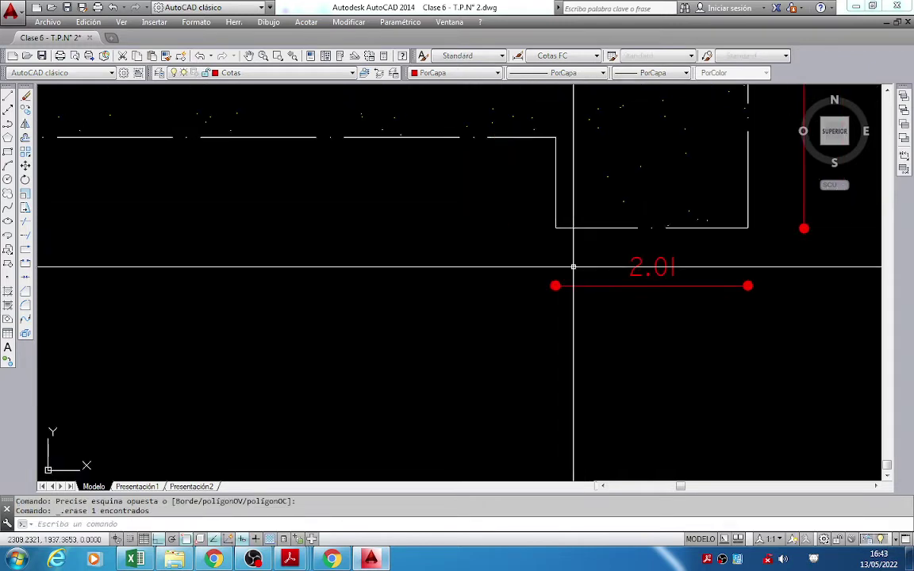
pyautogui.click(641, 317)
pyautogui.click(602, 281)
pyautogui.press('Delete')
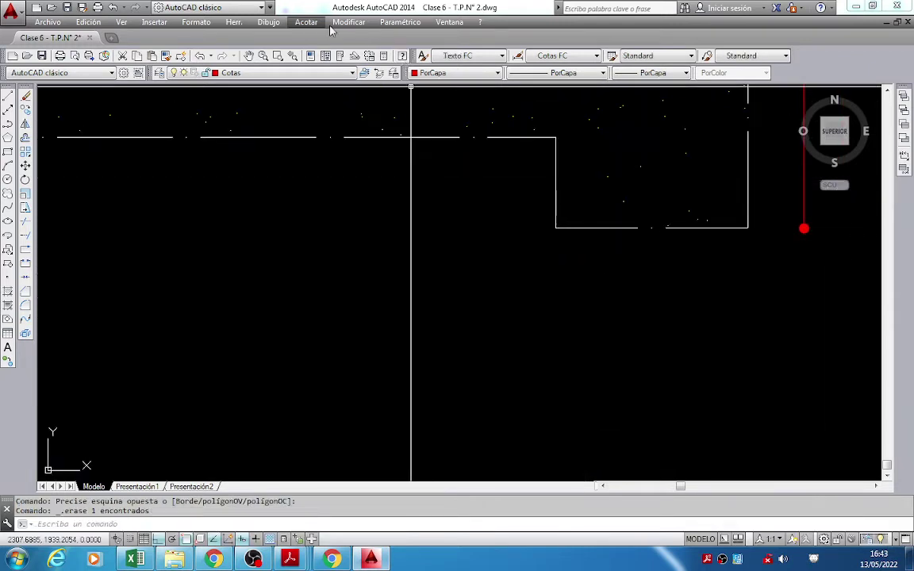
# Redo the 2.01 bottom-right dimension with Lineal, placed 0.6 below the figure.
pyautogui.click(305, 23)
pyautogui.click(319, 55)
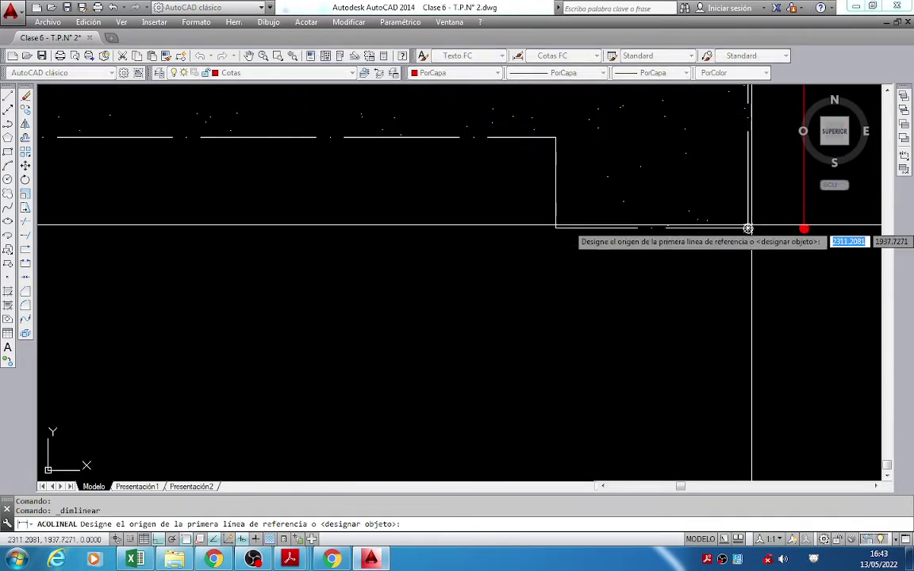
pyautogui.click(749, 229)
pyautogui.click(556, 228)
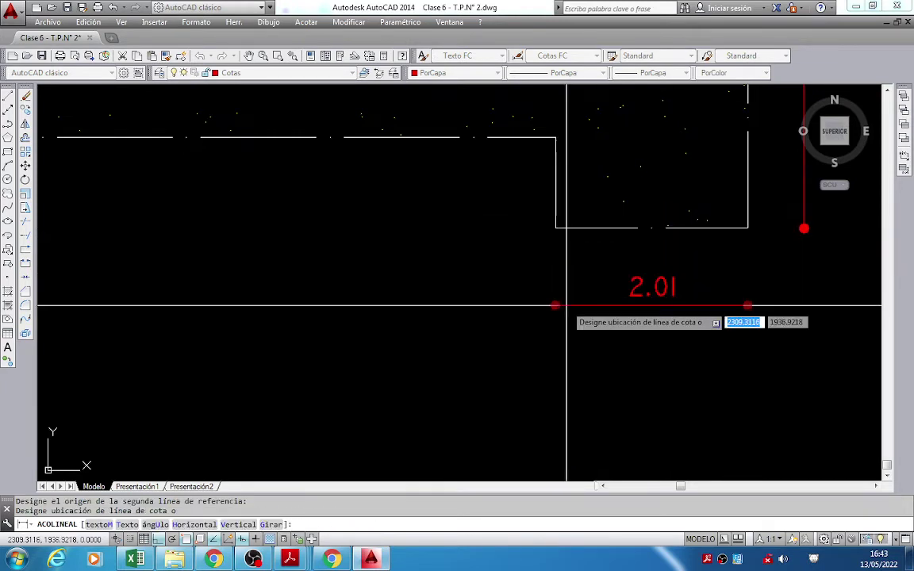
pyautogui.write('0.6')
pyautogui.press('Return')
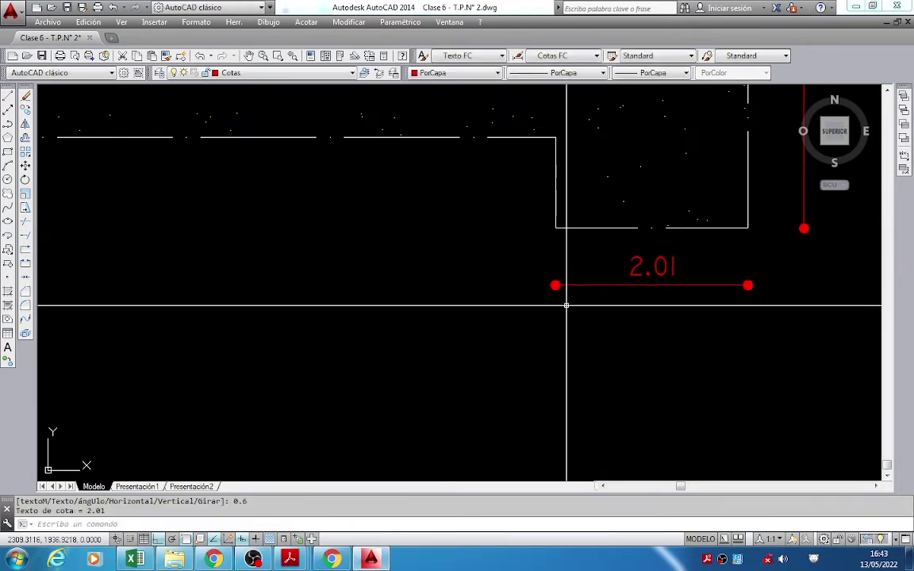
pyautogui.scroll(-4, 496, 204)
pyautogui.hotkey('alt', 'Tab')
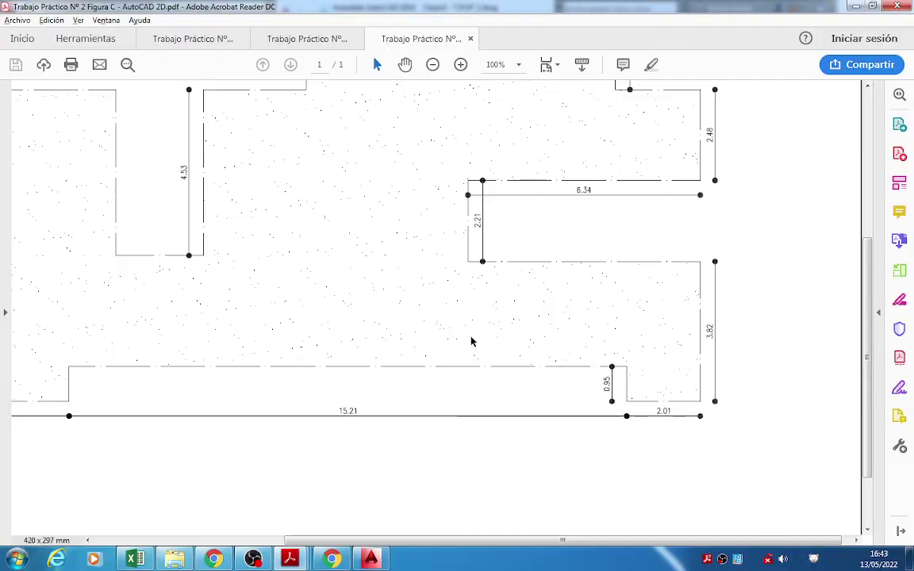
pyautogui.hscroll(-3, 164, 401)
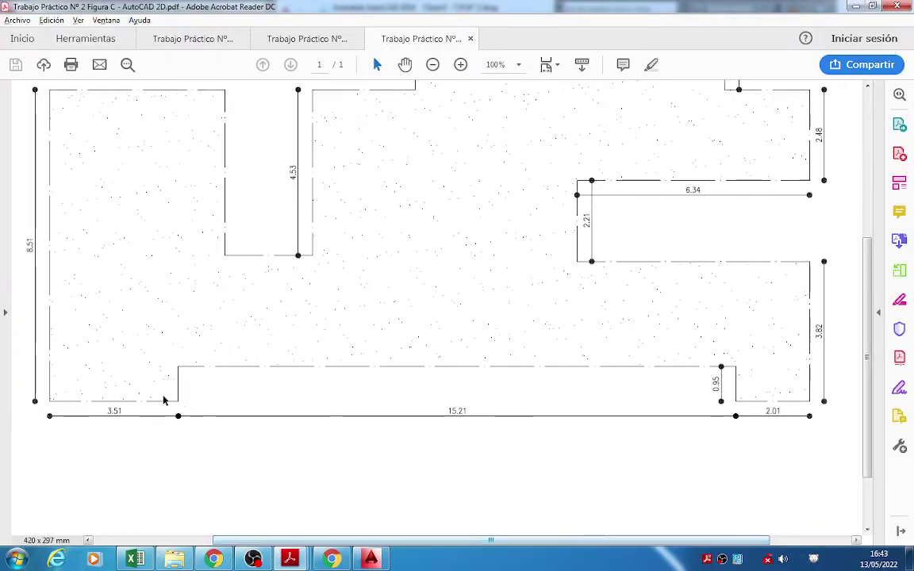
pyautogui.click(371, 558)
pyautogui.scroll(-4, 490, 204)
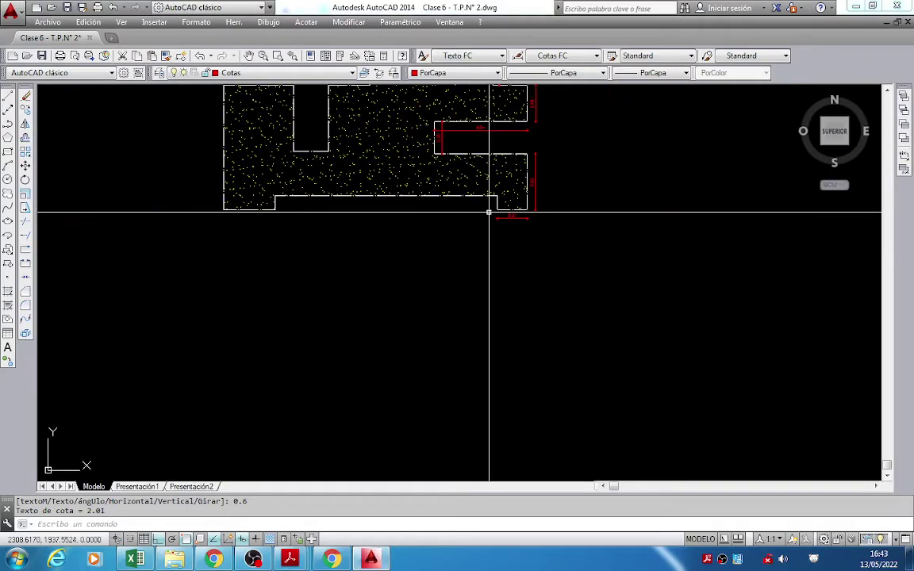
# Continue the bottom chain from 2.01 with the 15.21 and 3.51 dimensions.
pyautogui.click(307, 22)
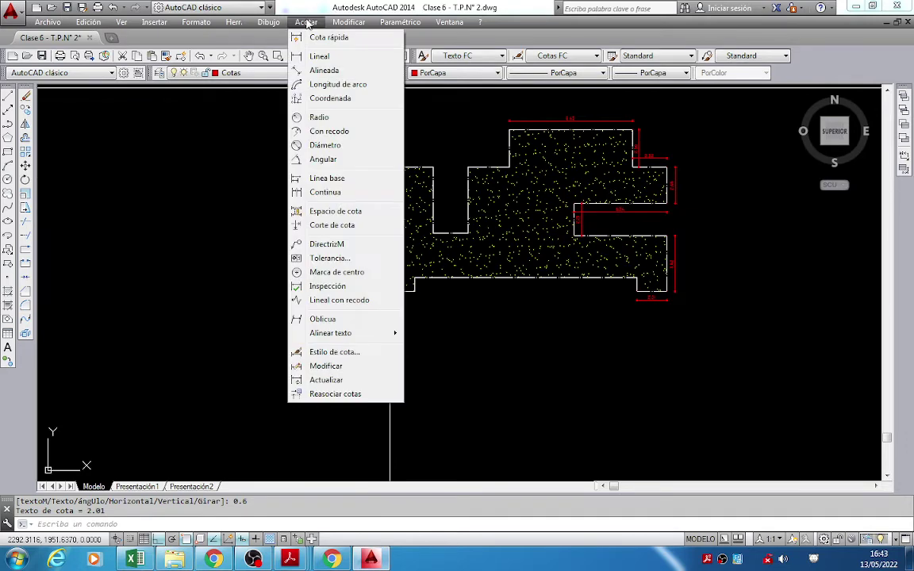
pyautogui.click(341, 193)
pyautogui.scroll(5, 584, 286)
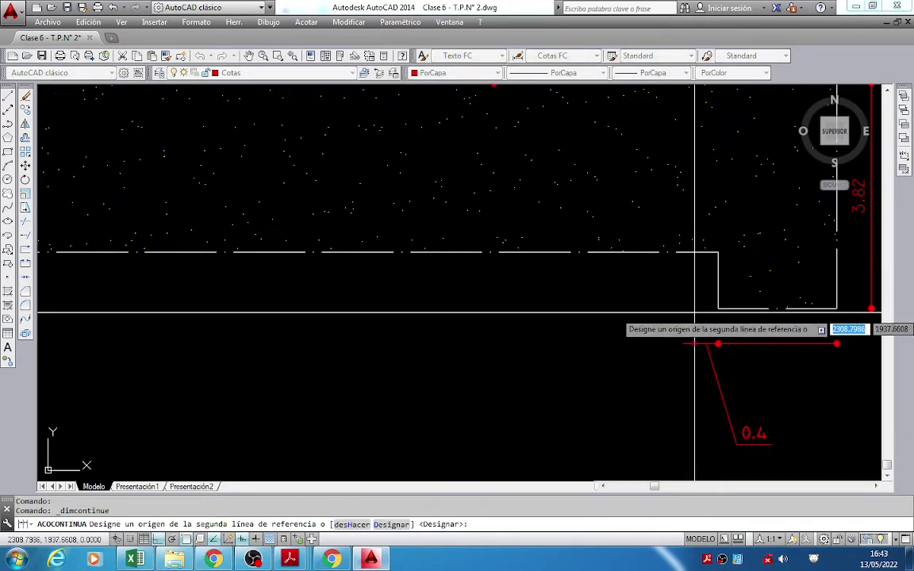
pyautogui.scroll(-4, 587, 318)
pyautogui.scroll(2, 329, 343)
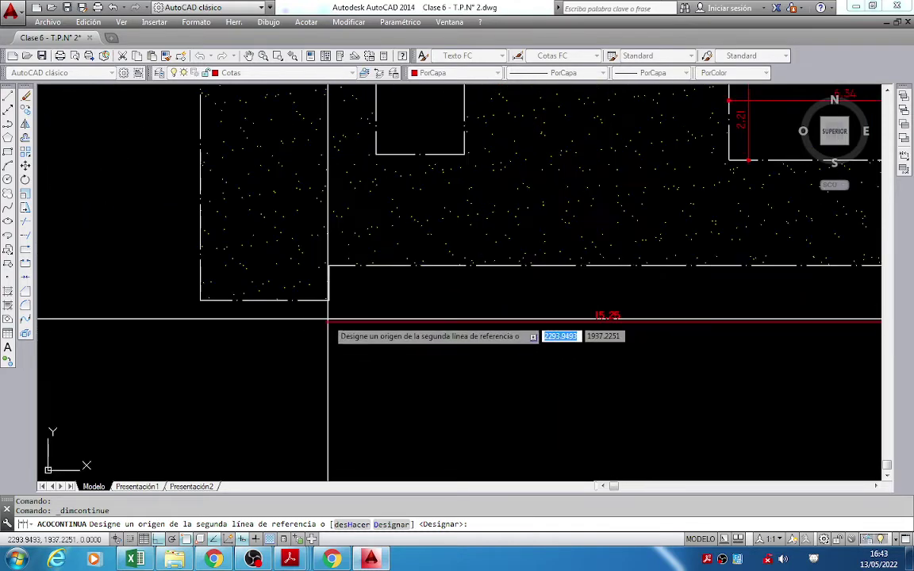
pyautogui.click(331, 315)
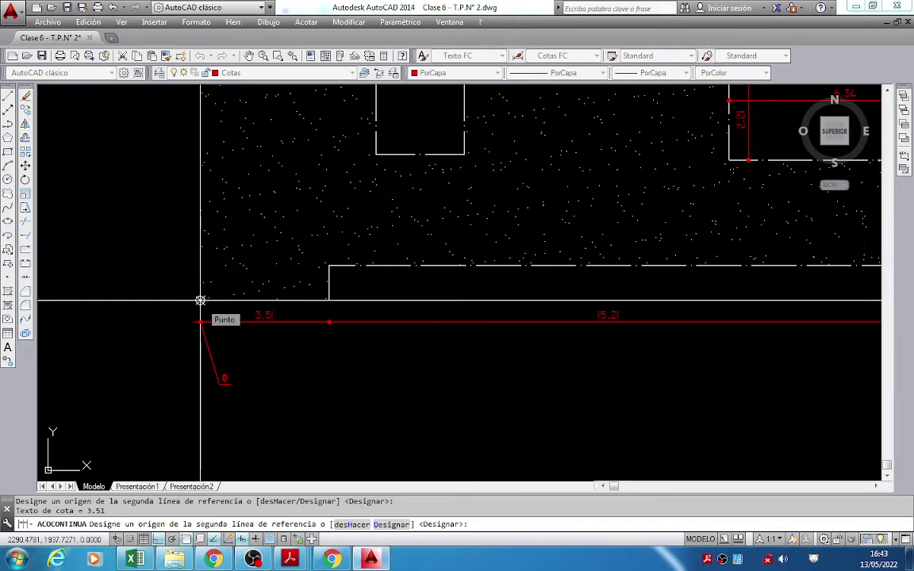
pyautogui.press('Escape')
pyautogui.scroll(-4, 428, 369)
pyautogui.hotkey('alt', 'Tab')
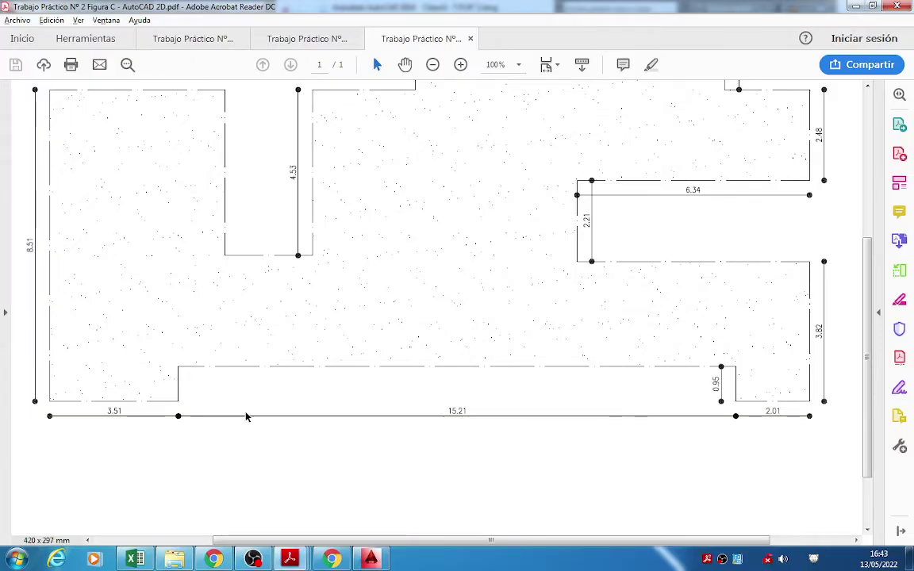
pyautogui.hotkey('alt', 'Tab')
# Dimension the 0.95 step edge with Lineal at a 0.6 offset.
pyautogui.scroll(3, 626, 326)
pyautogui.moveTo(626, 326); pyautogui.dragTo(459, 271, button='middle')
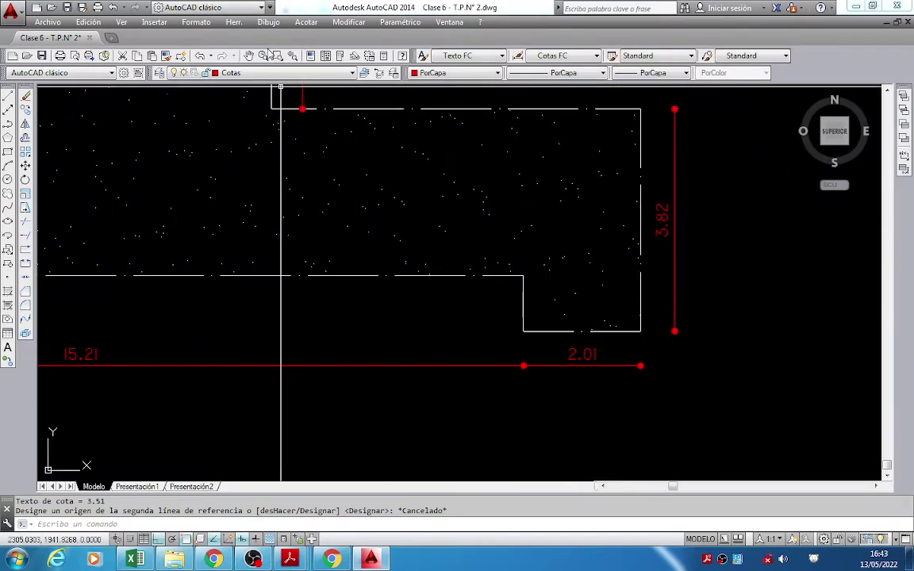
pyautogui.click(306, 22)
pyautogui.click(320, 57)
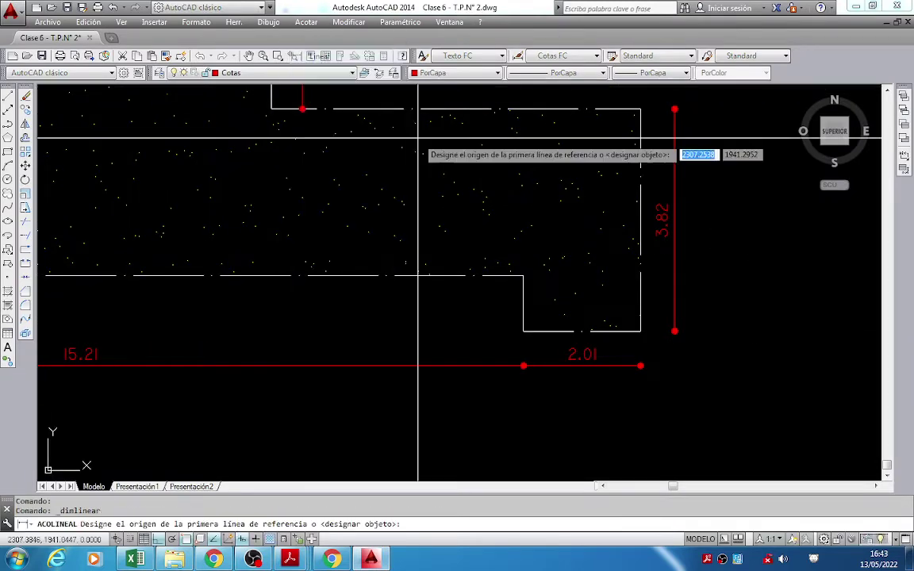
pyautogui.scroll(2, 522, 306)
pyautogui.scroll(2, 539, 215)
pyautogui.click(538, 214)
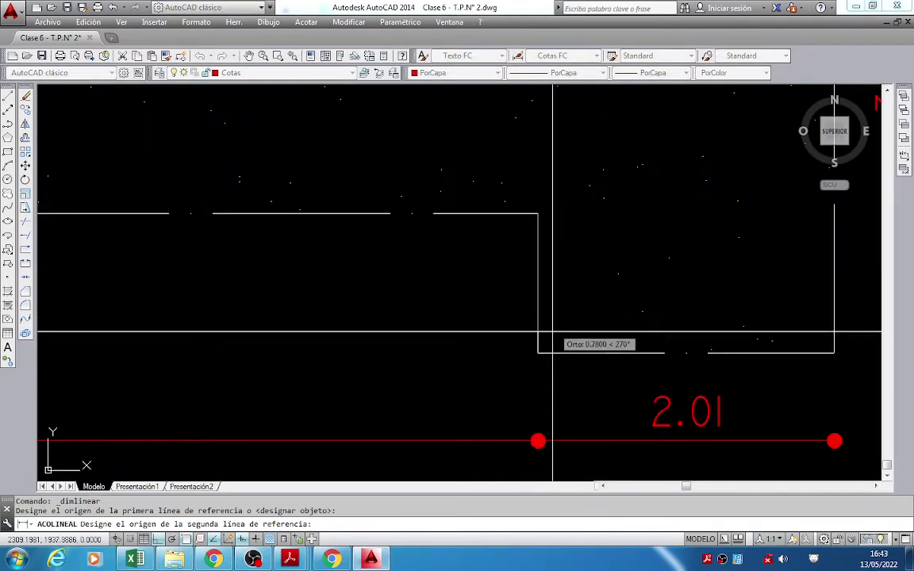
pyautogui.click(538, 354)
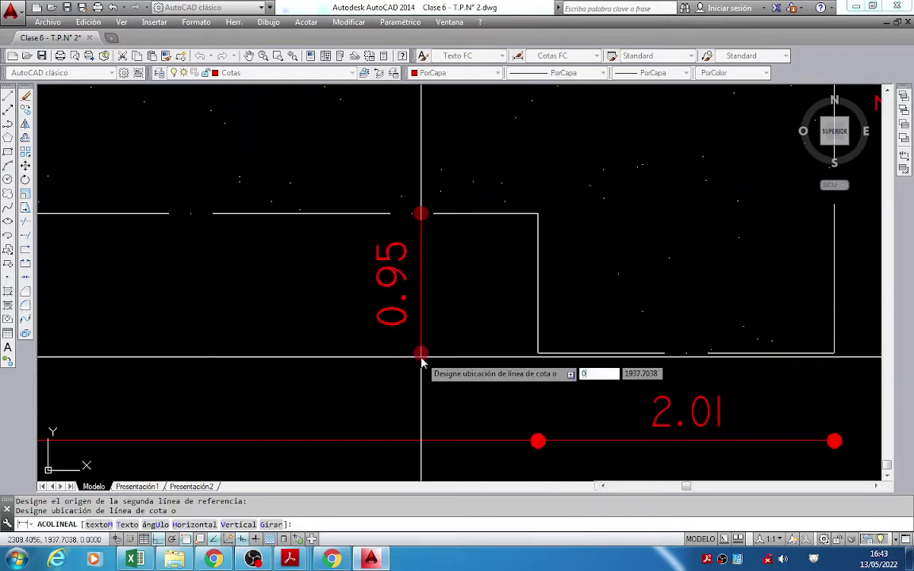
pyautogui.write('0.6')
pyautogui.press('Return')
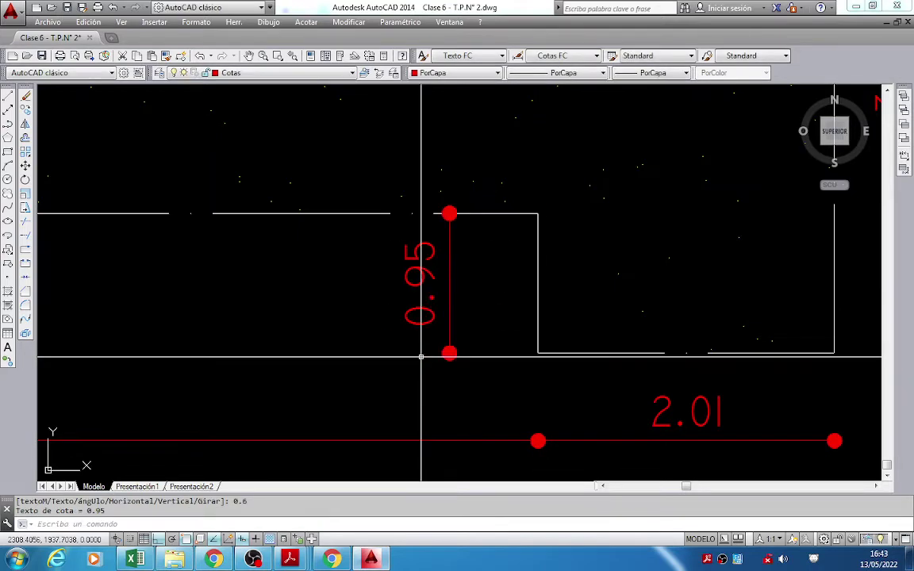
pyautogui.scroll(-5, 653, 319)
# Compare the dimensioned figure against the reference PDF.
pyautogui.hotkey('alt', 'Tab')
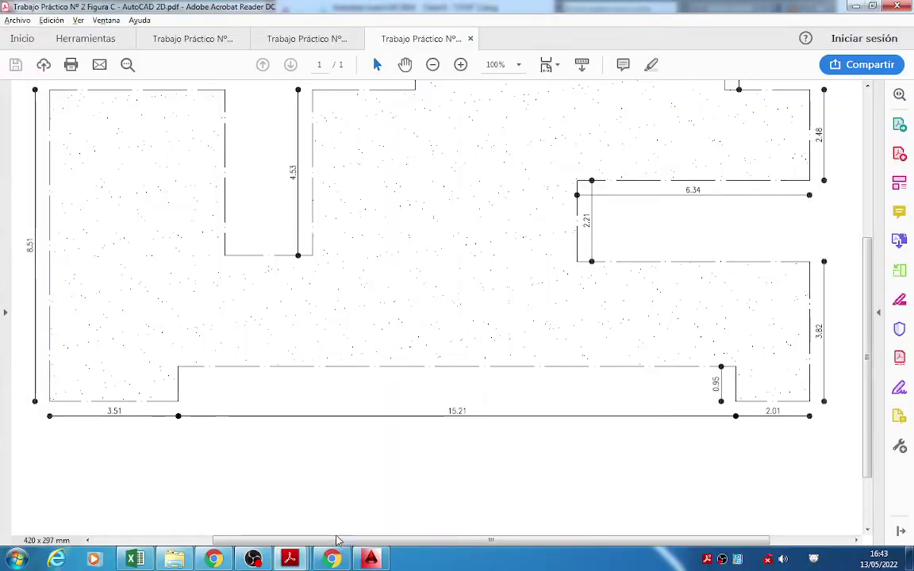
pyautogui.moveTo(338, 540); pyautogui.dragTo(306, 540)
pyautogui.scroll(2, 134, 215)
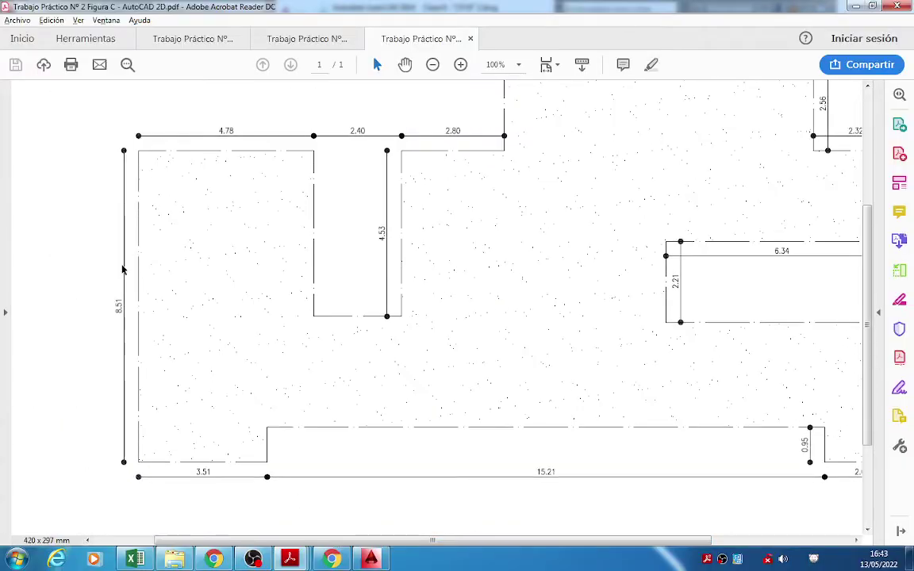
pyautogui.hotkey('alt', 'Tab')
pyautogui.press('Return')
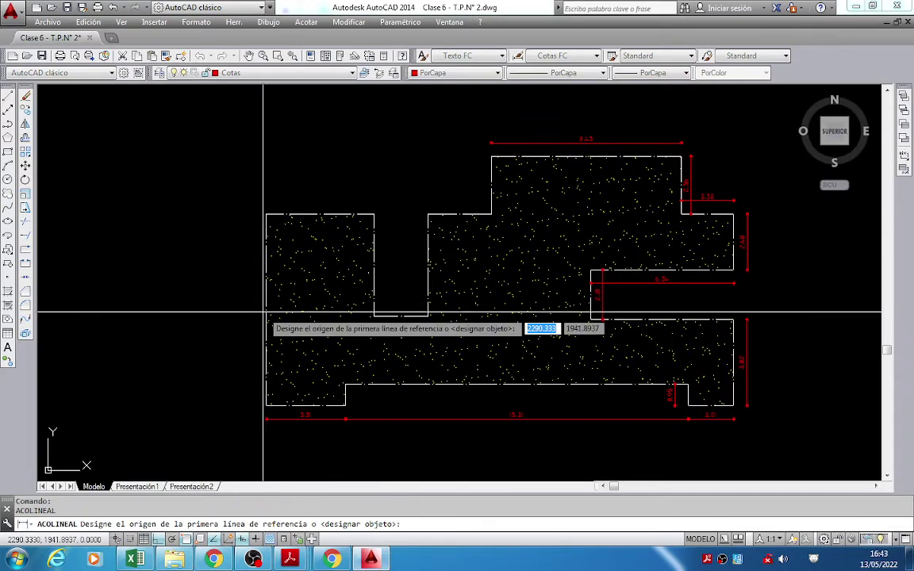
# Dimension the 8.51 left side 0.6 from the figure.
pyautogui.click(266, 407)
pyautogui.click(265, 215)
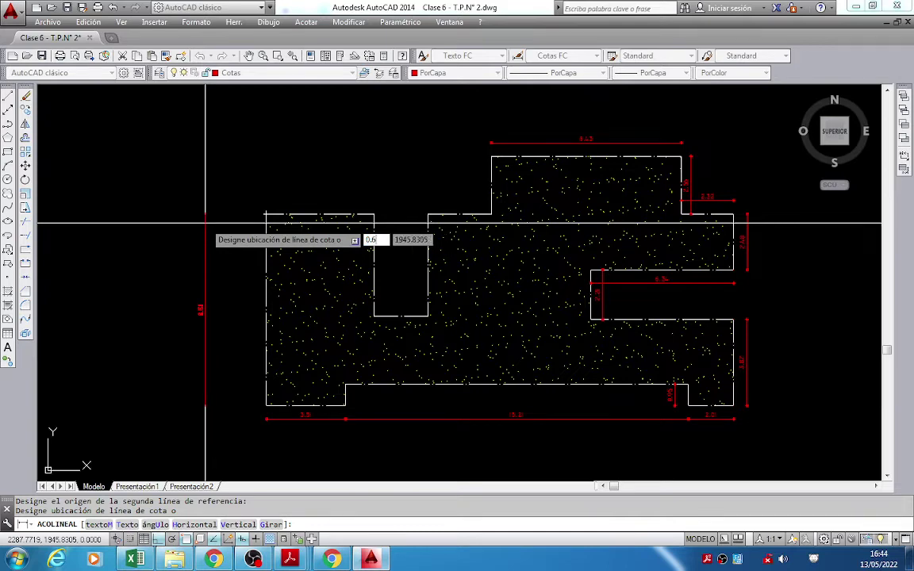
pyautogui.write('0.6')
pyautogui.press('Return')
pyautogui.scroll(3, 294, 191)
pyautogui.hotkey('alt', 'Tab')
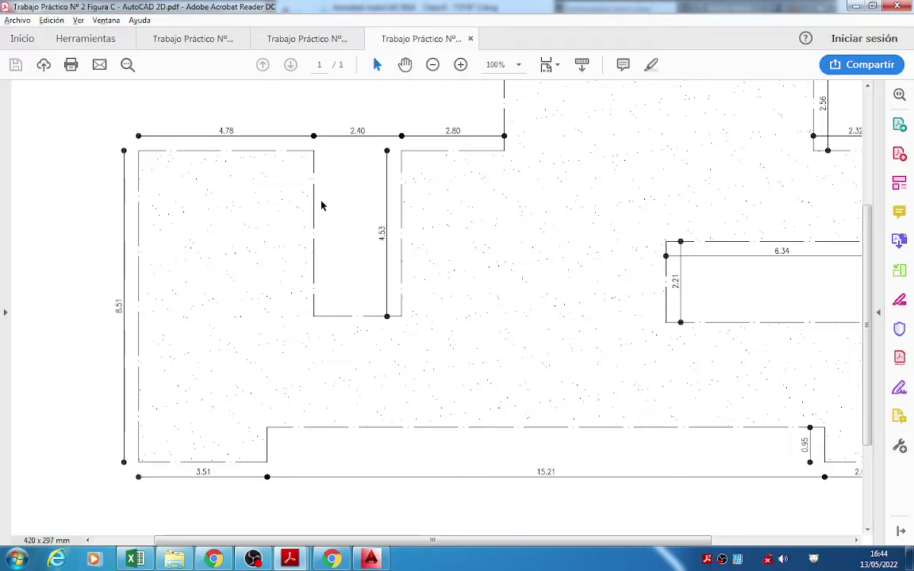
pyautogui.scroll(3, 231, 209)
pyautogui.hotkey('alt', 'Tab')
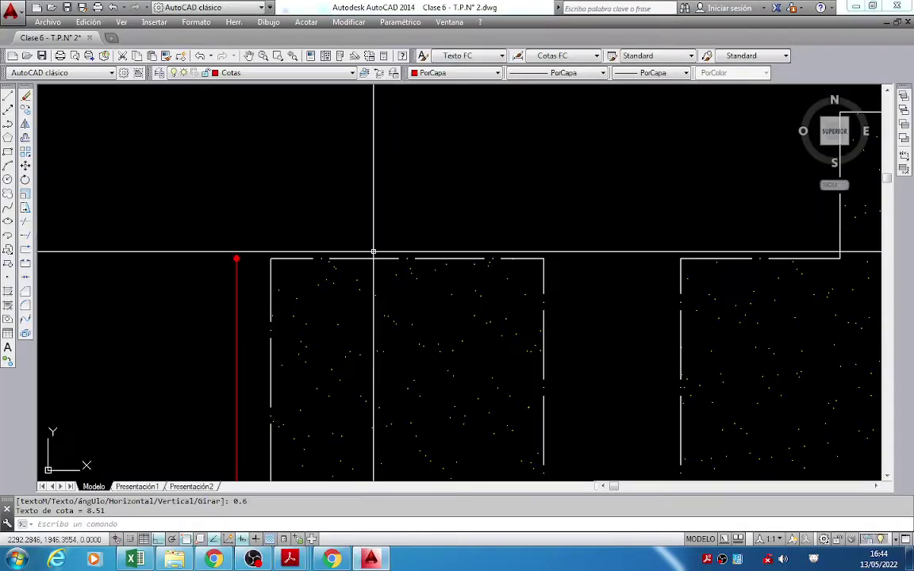
# Add the 4.78 top-edge dimension 0.6 above the edge.
pyautogui.press('Return')
pyautogui.click(271, 259)
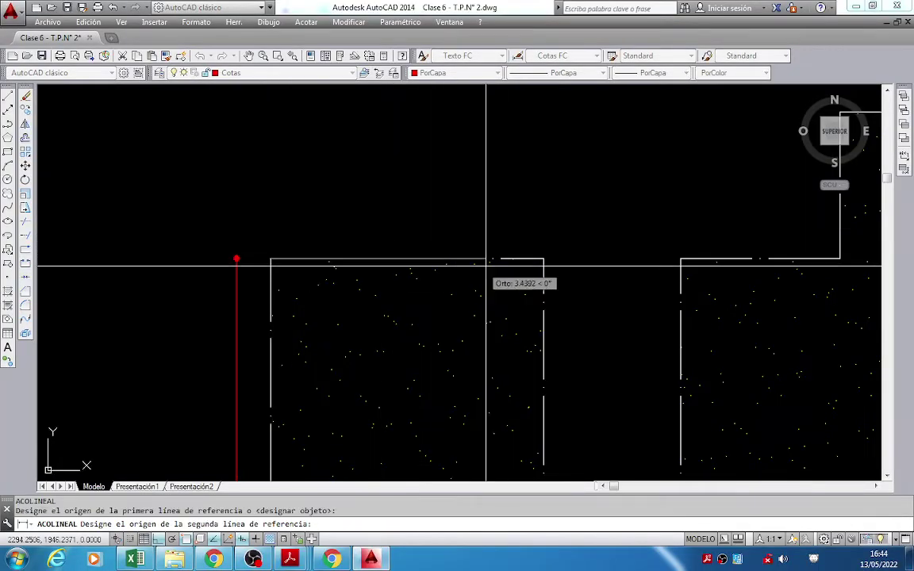
pyautogui.click(544, 258)
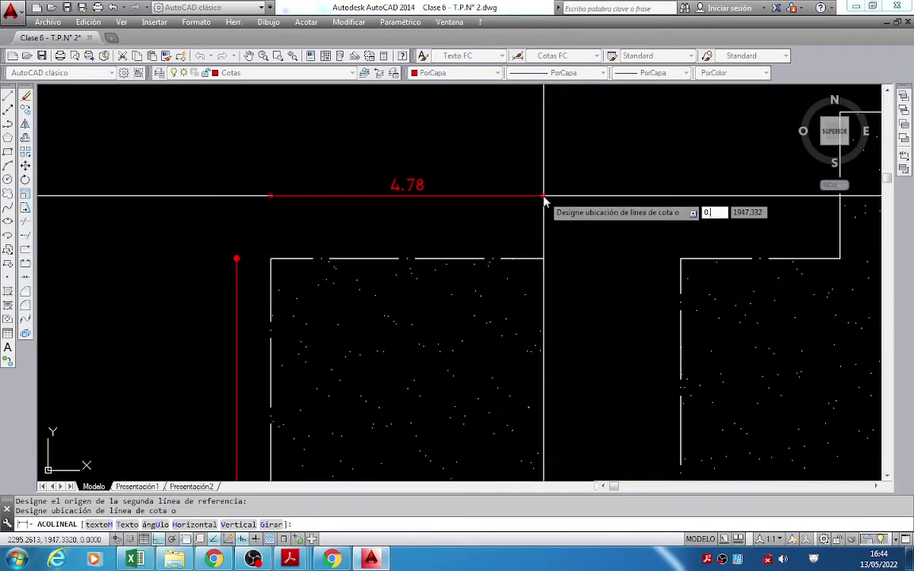
pyautogui.write('0.6')
pyautogui.press('Return')
pyautogui.moveTo(578, 260); pyautogui.dragTo(467, 241, button='middle')
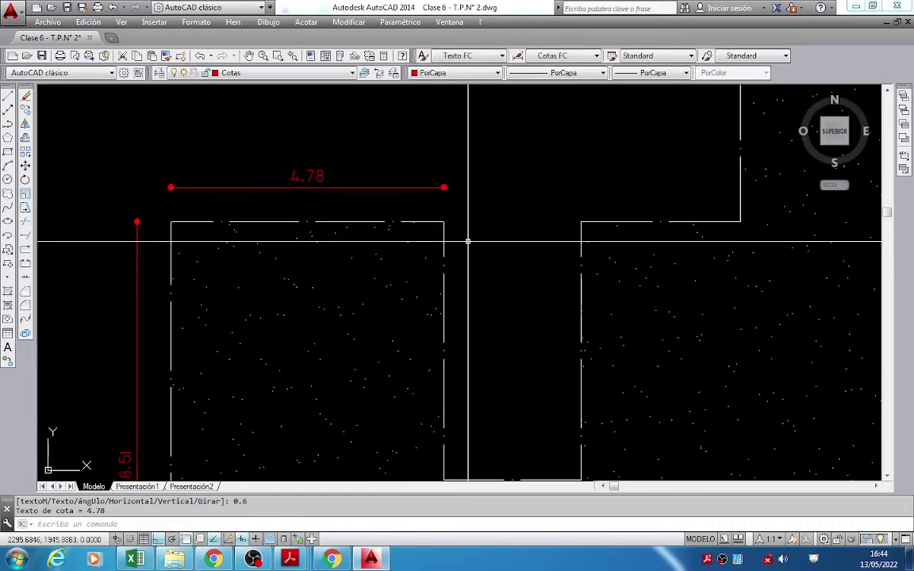
# Continue the top chain from 4.78 with the 2.4 and 2.8 dimensions.
pyautogui.hotkey('alt', 'Tab')
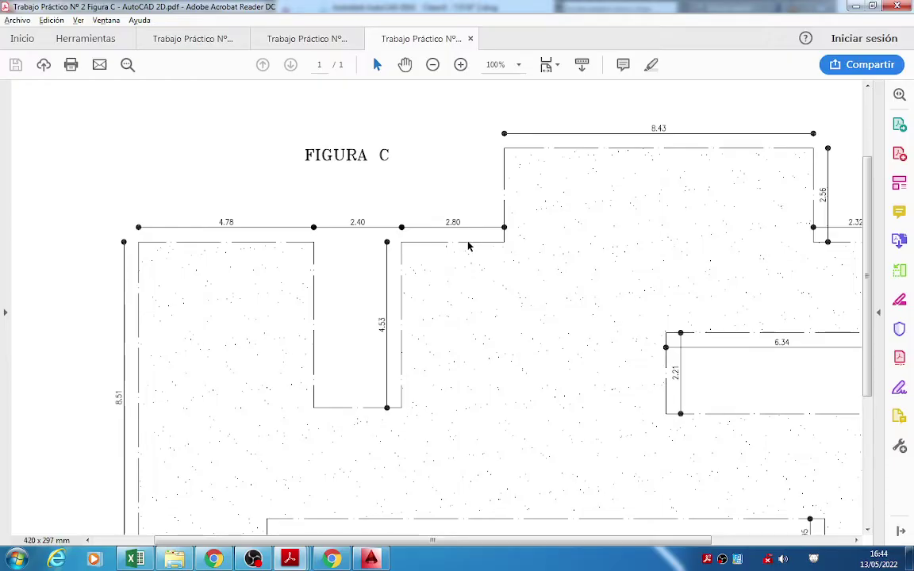
pyautogui.hotkey('alt', 'Tab')
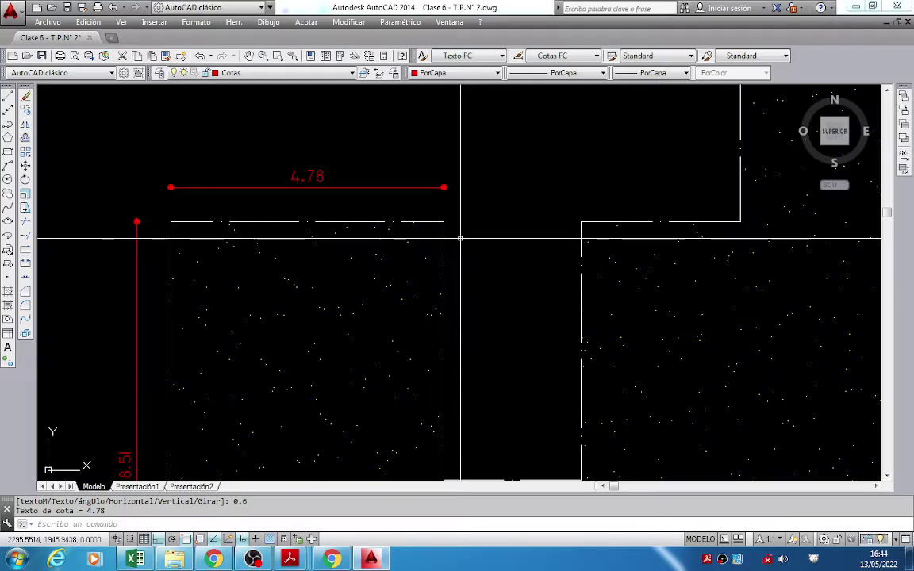
pyautogui.hotkey('alt', 'Tab')
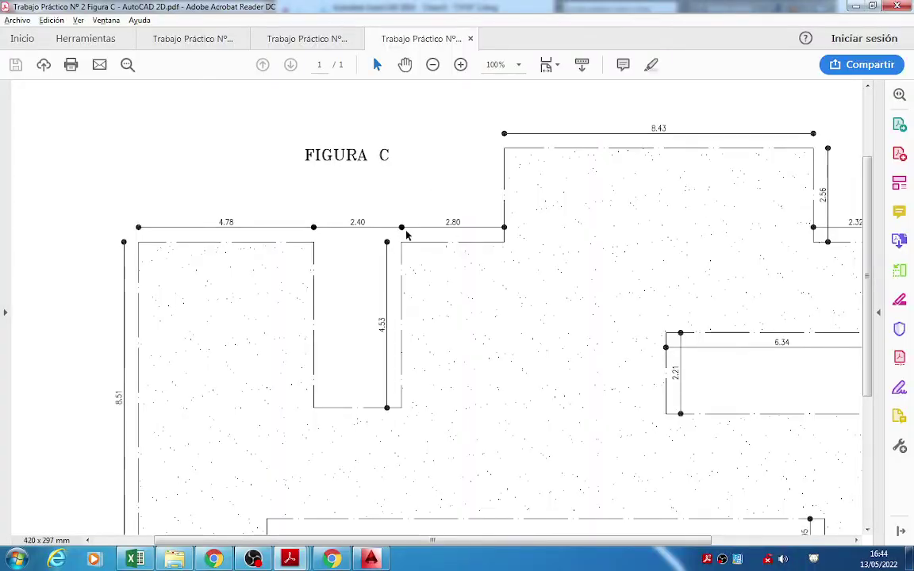
pyautogui.hotkey('alt', 'Tab')
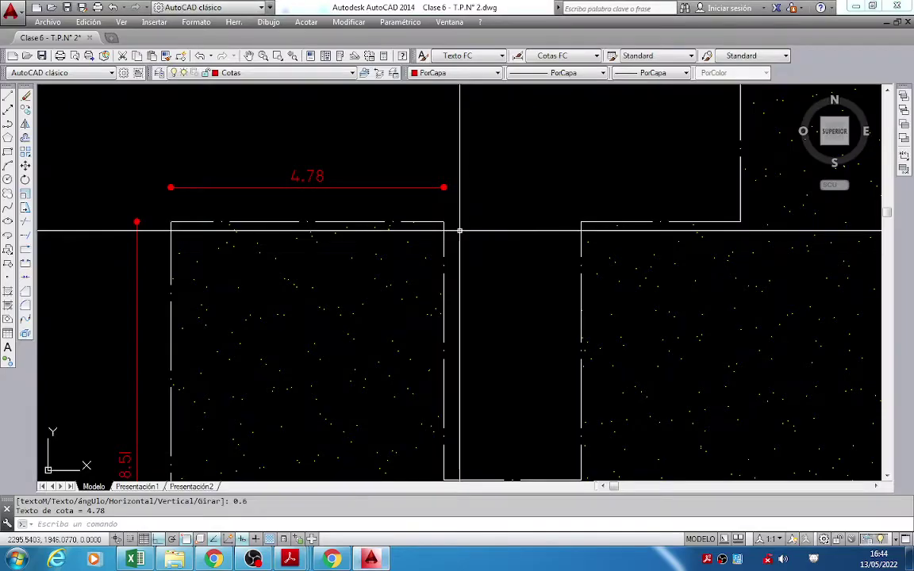
pyautogui.click(306, 22)
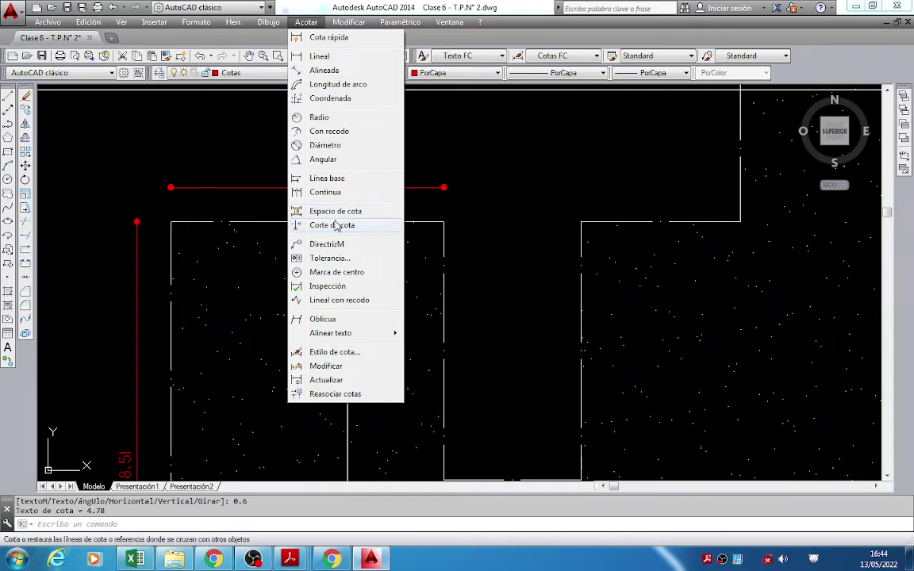
pyautogui.click(325, 193)
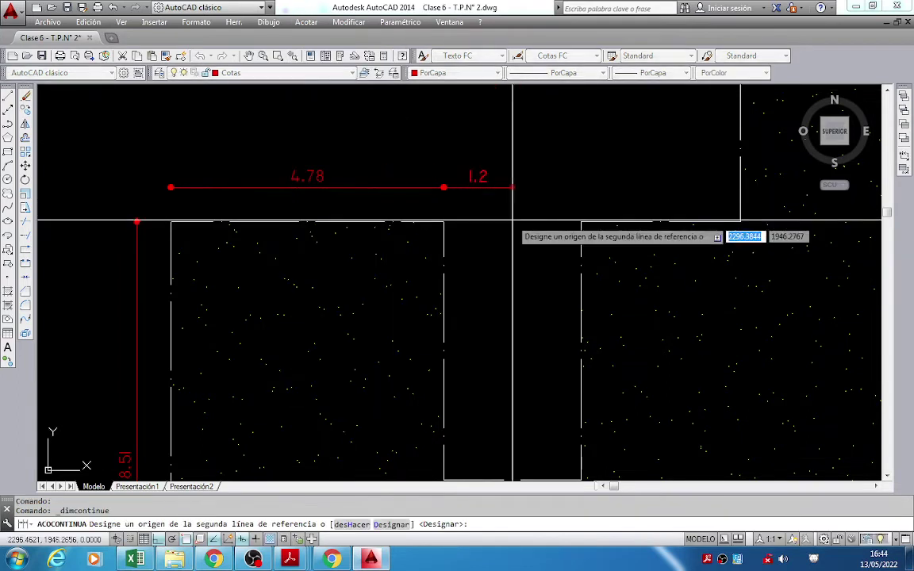
pyautogui.click(581, 222)
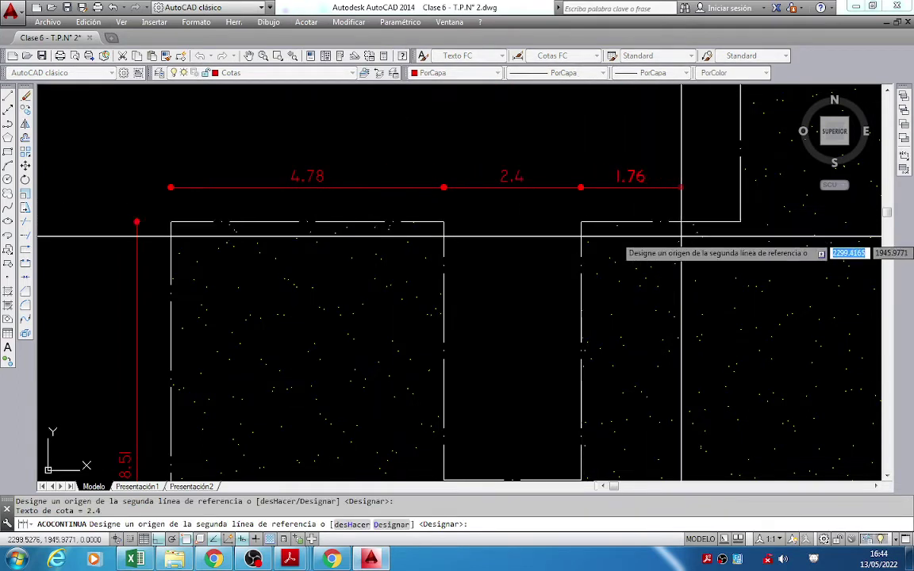
pyautogui.click(739, 222)
pyautogui.press('Escape')
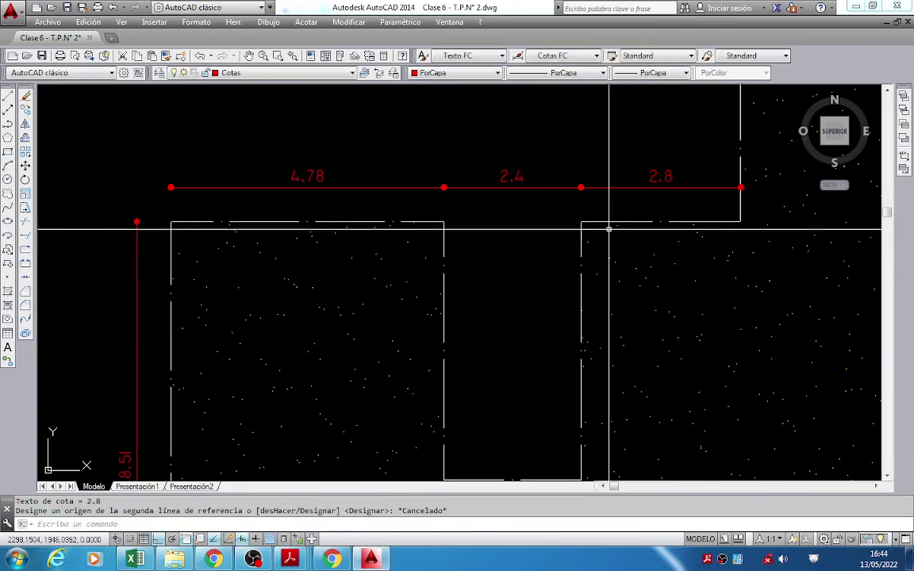
pyautogui.scroll(-4, 521, 246)
# Add the vertical 4.53 slot-depth dimension at a 0.60 offset.
pyautogui.hotkey('alt', 'Tab')
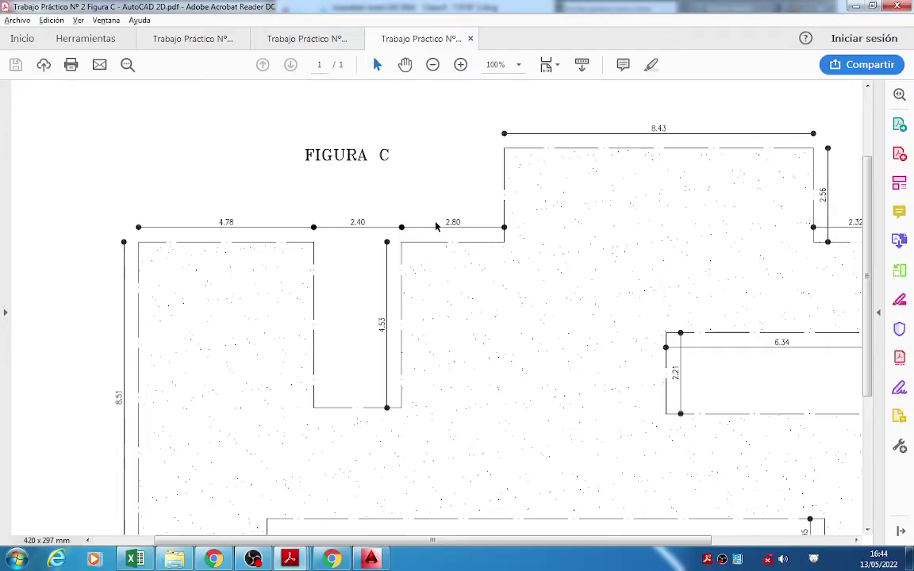
pyautogui.hotkey('alt', 'Tab')
pyautogui.scroll(5, 462, 158)
pyautogui.scroll(-4, 462, 159)
pyautogui.hotkey('alt', 'Tab')
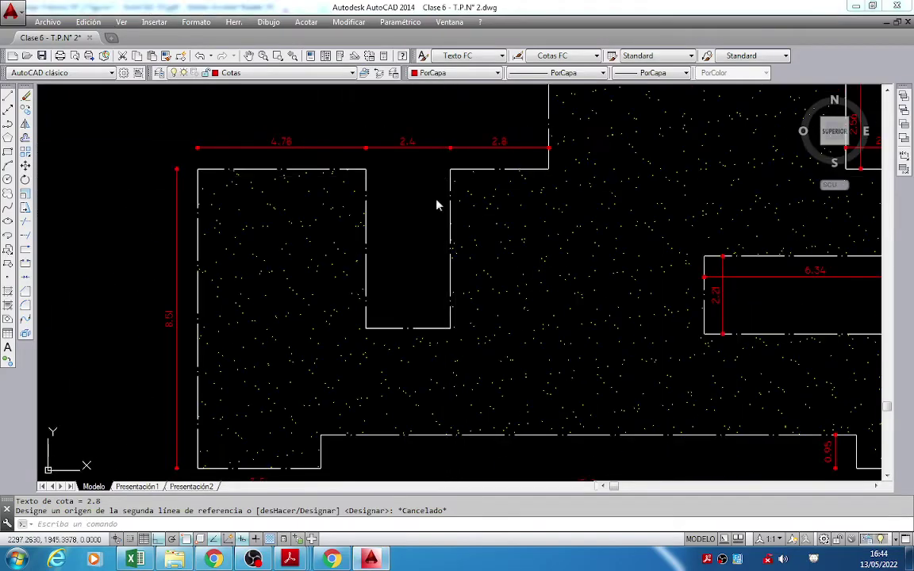
pyautogui.hotkey('alt', 'Tab')
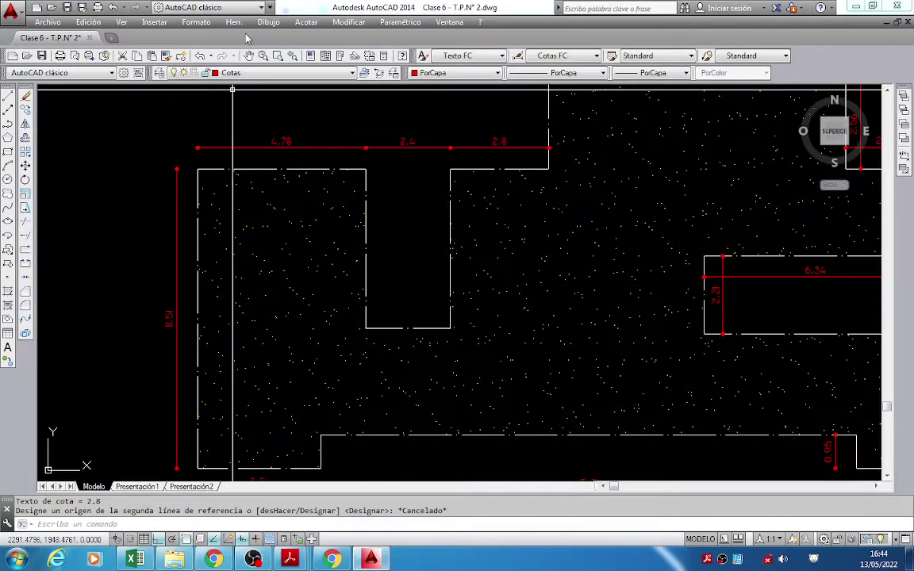
pyautogui.click(305, 22)
pyautogui.click(317, 55)
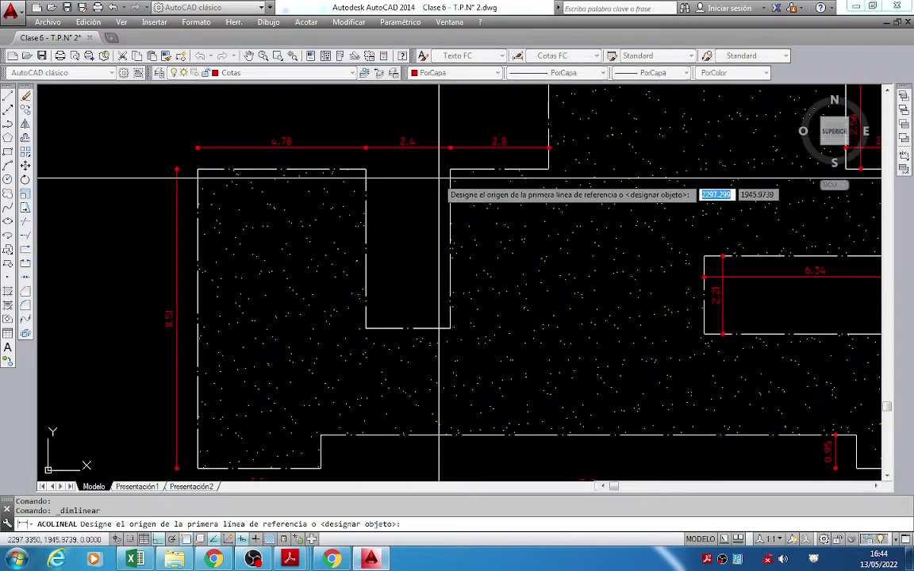
pyautogui.click(450, 169)
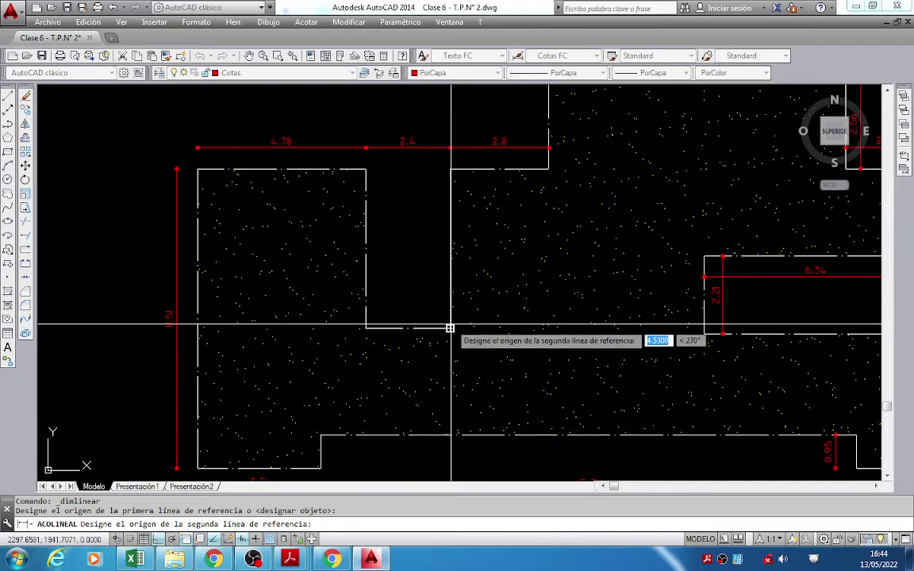
pyautogui.click(450, 327)
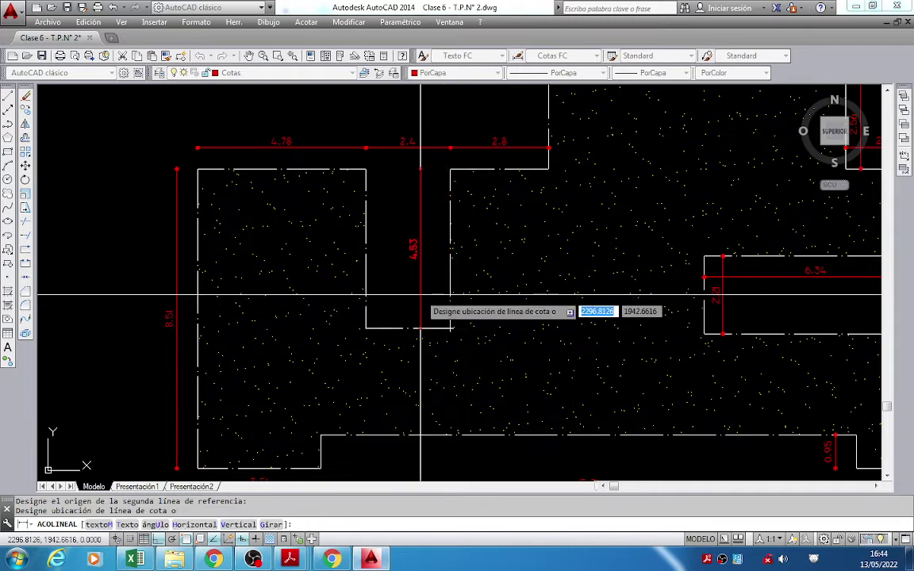
pyautogui.write('0.60')
pyautogui.press('Return')
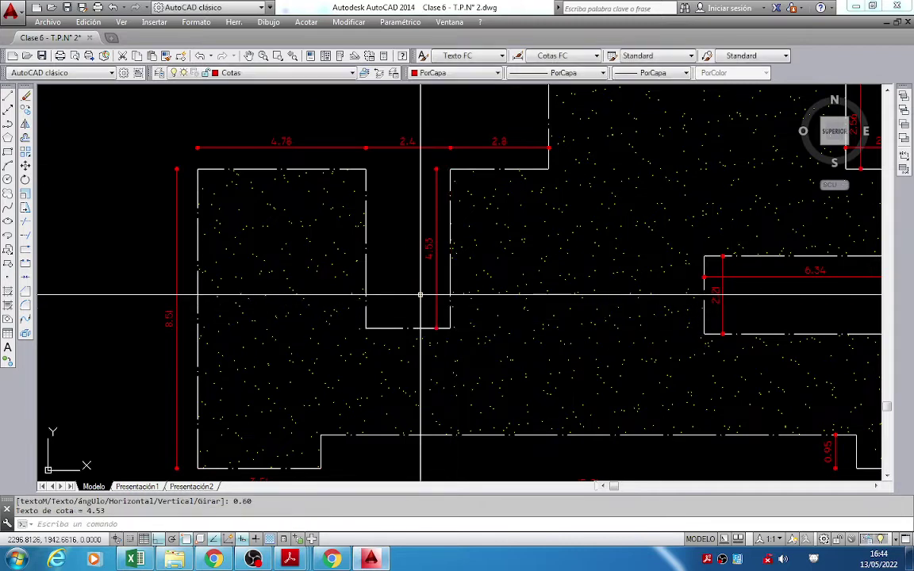
# Compare the whole dimensioned figure with the reference PDF and recentre the view.
pyautogui.moveTo(567, 226); pyautogui.dragTo(551, 322, button='middle')
pyautogui.hotkey('alt', 'Tab')
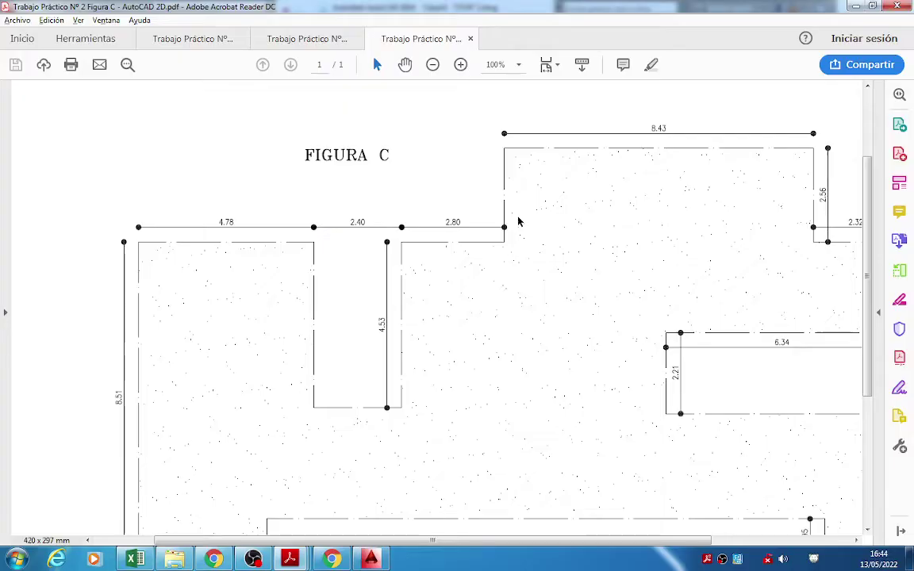
pyautogui.hotkey('alt', 'Tab')
pyautogui.scroll(-3, 526, 210)
pyautogui.moveTo(526, 210)
pyautogui.mouseDown(button='middle')
pyautogui.moveTo(496, 241)
pyautogui.moveTo(433, 219)
pyautogui.moveTo(422, 229)
pyautogui.mouseUp(button='middle')
pyautogui.scroll(2, 473, 239)
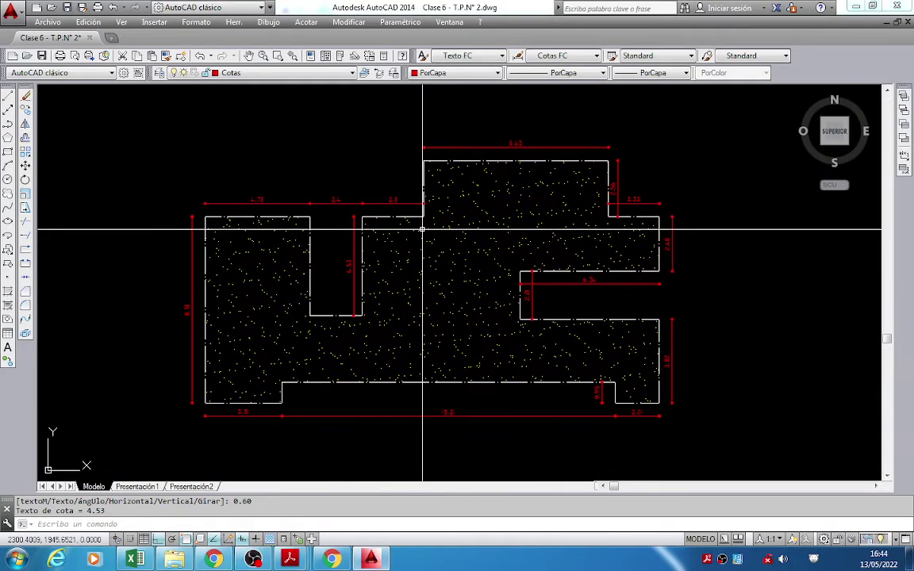
pyautogui.hotkey('alt', 'Tab')
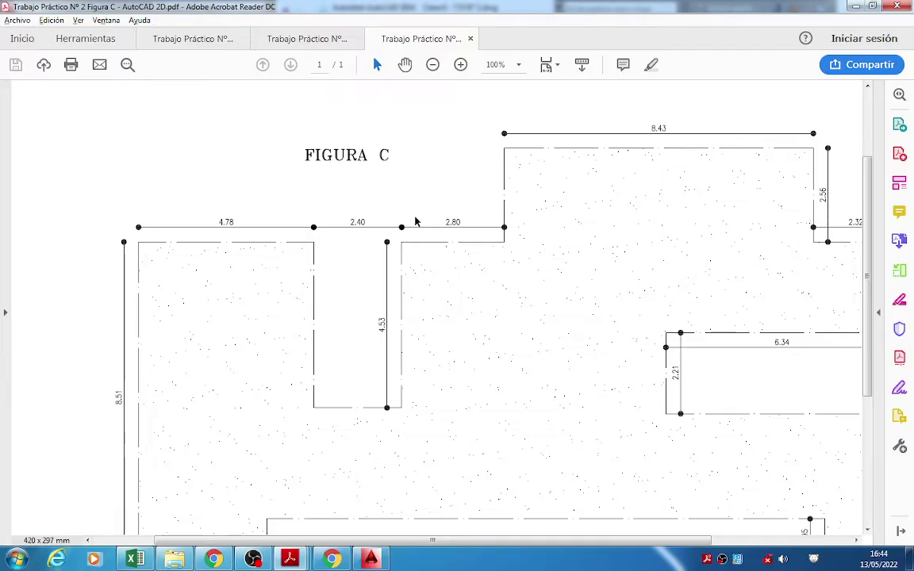
pyautogui.scroll(-5, 423, 300)
pyautogui.scroll(4, 406, 392)
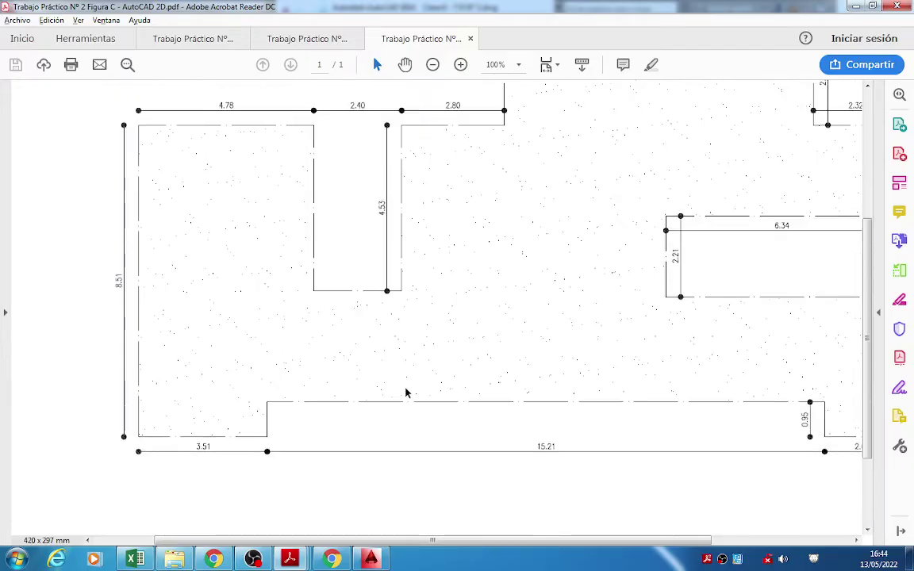
pyautogui.scroll(1, 394, 387)
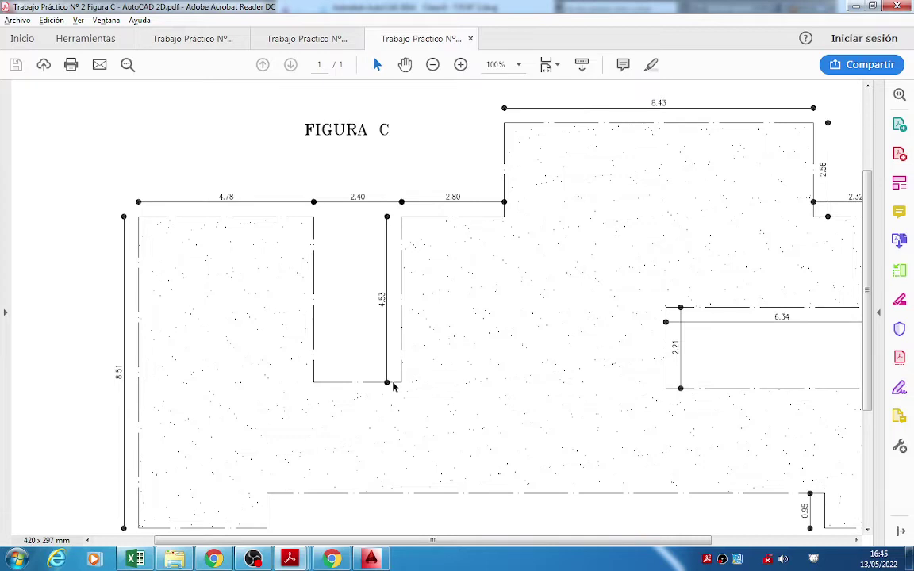
pyautogui.hotkey('alt', 'Tab')
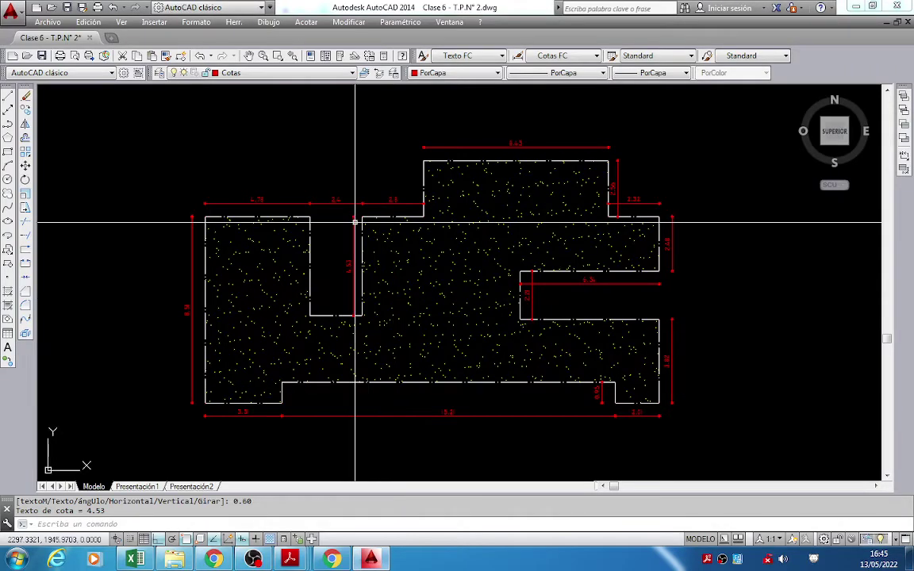
pyautogui.moveTo(357, 221)
pyautogui.mouseDown(button='middle')
pyautogui.moveTo(343, 194)
pyautogui.moveTo(289, 193)
pyautogui.mouseUp(button='middle')
# Make Textos the current layer.
pyautogui.click(300, 73)
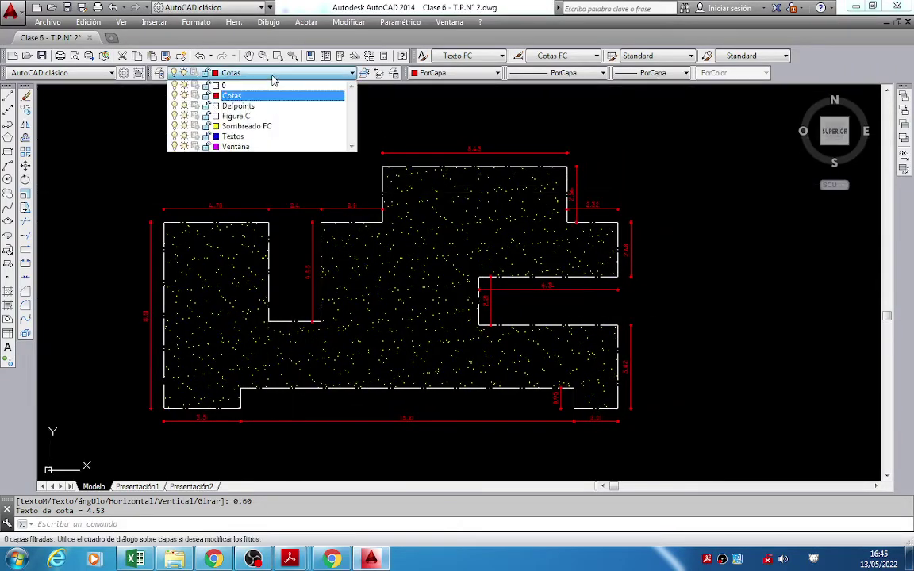
pyautogui.moveTo(266, 148); pyautogui.dragTo(297, 146, button='middle')
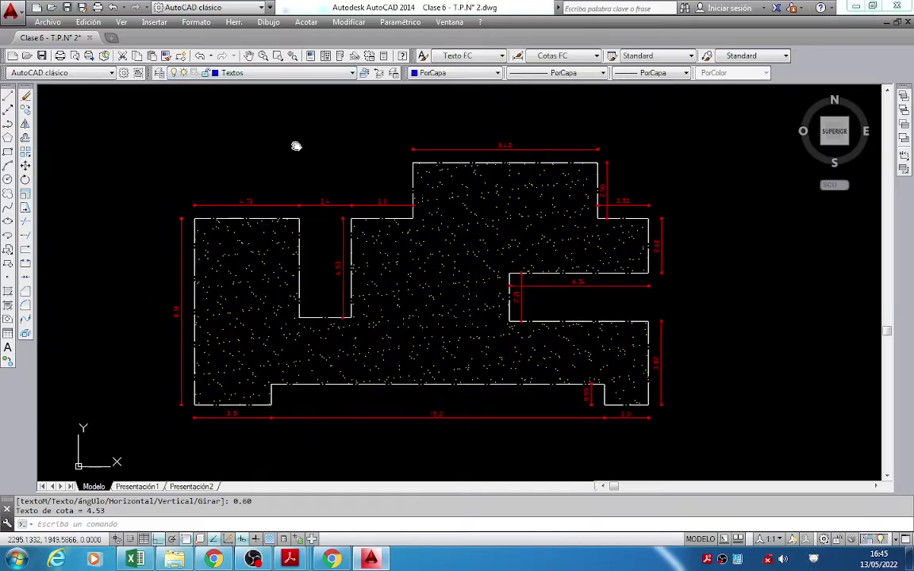
pyautogui.hotkey('alt', 'Tab')
pyautogui.hotkey('alt', 'Tab')
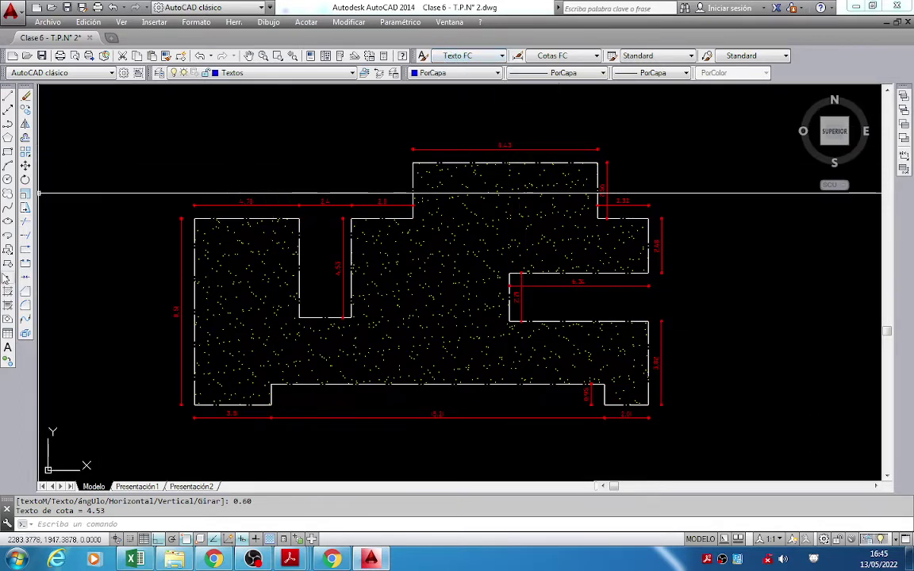
# Write the multiline title 'FIGURA C' above the figure with a narrowed text box.
pyautogui.click(8, 350)
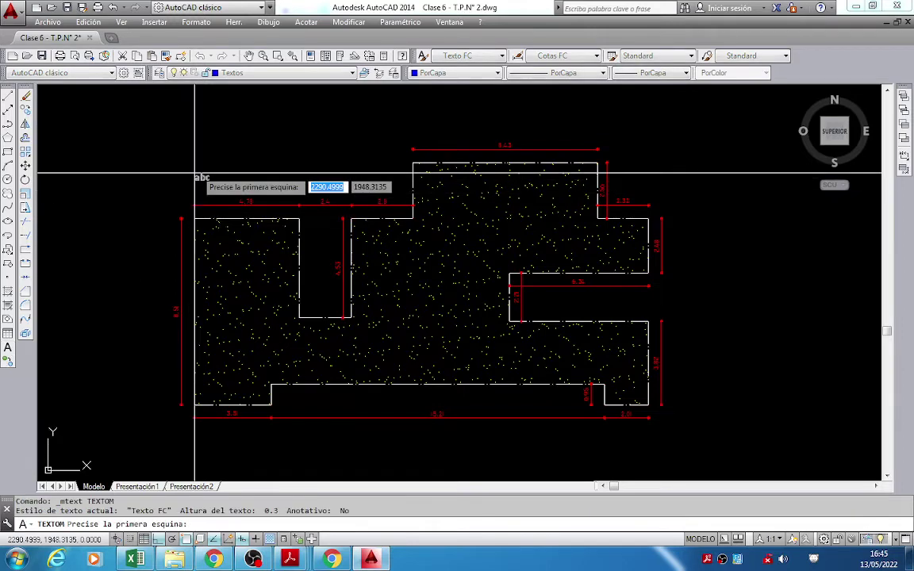
pyautogui.scroll(2, 243, 147)
pyautogui.click(239, 151)
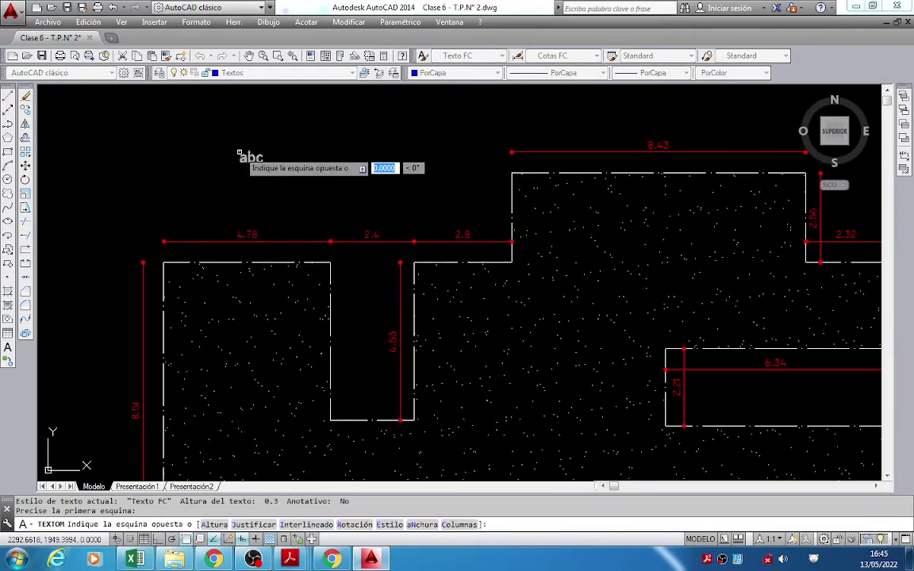
pyautogui.click(351, 182)
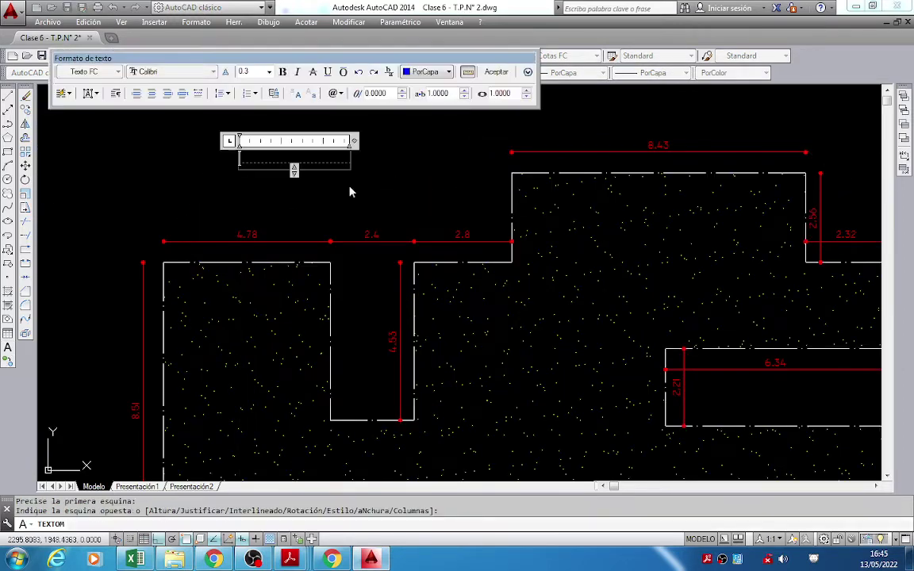
pyautogui.hotkey('alt', 'Tab')
pyautogui.hotkey('alt', 'Tab')
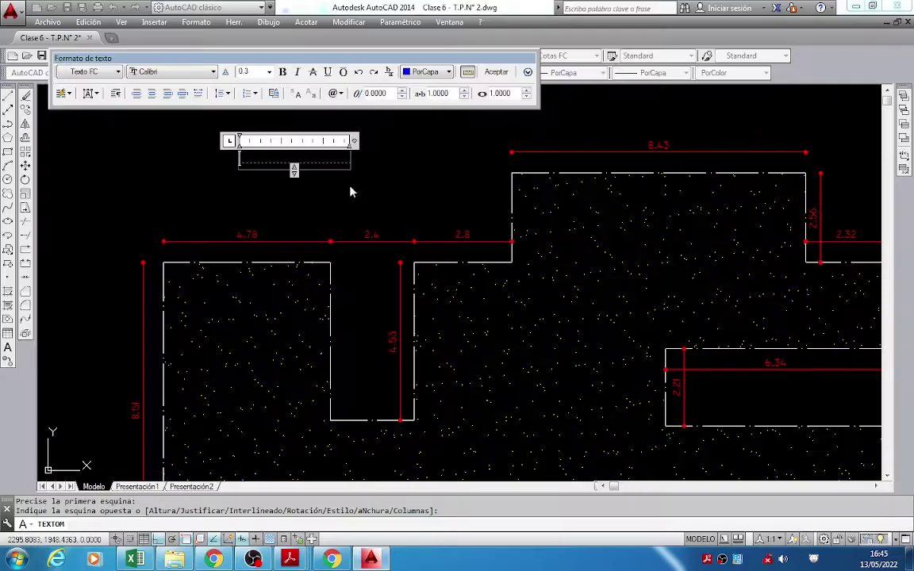
pyautogui.write('FIGURA C')
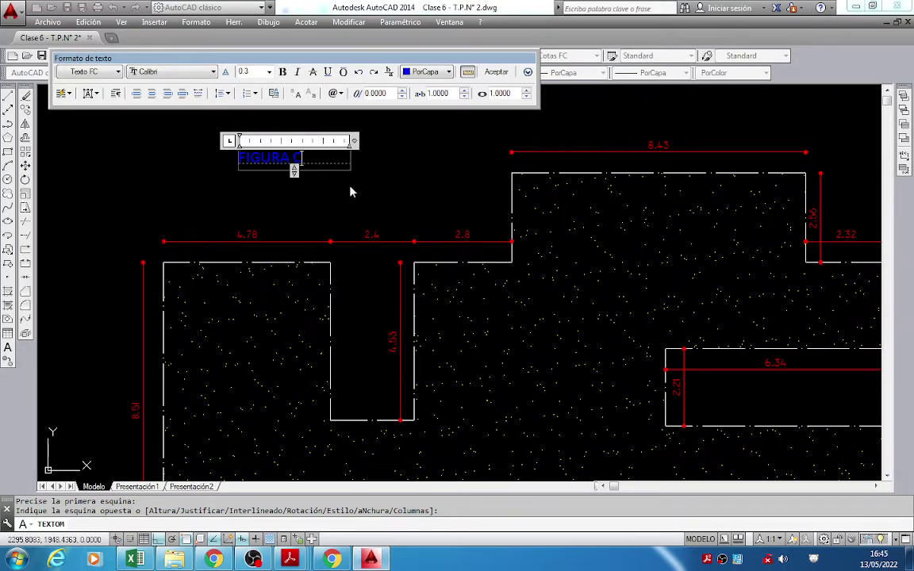
pyautogui.scroll(2, 350, 182)
pyautogui.scroll(3, 352, 164)
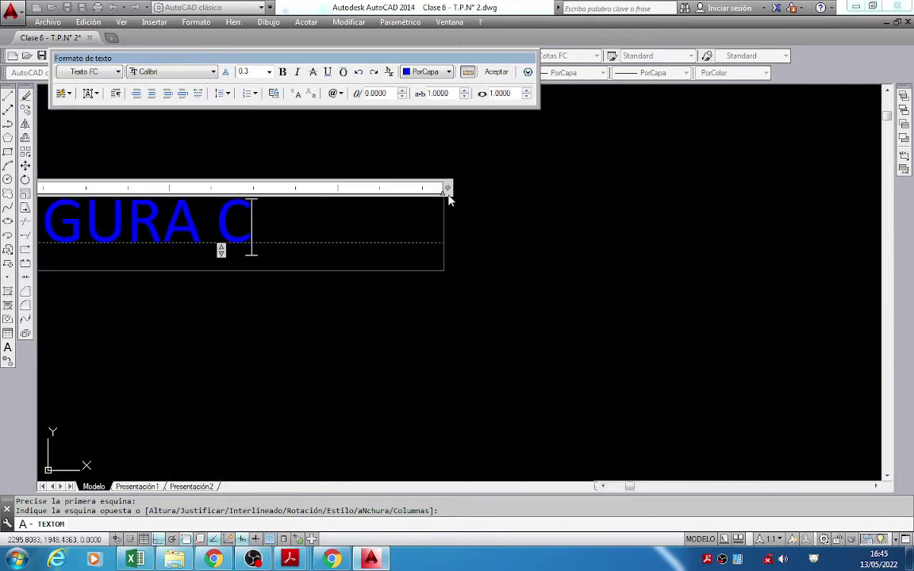
pyautogui.moveTo(446, 190); pyautogui.dragTo(264, 190)
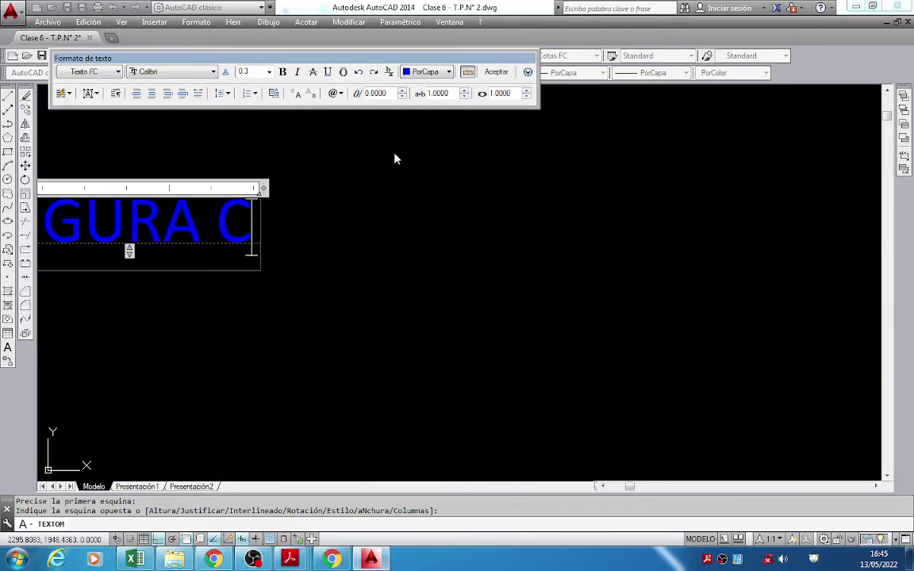
pyautogui.click(494, 73)
# Pan to the new title and compare it with the reference PDF.
pyautogui.scroll(-3, 469, 212)
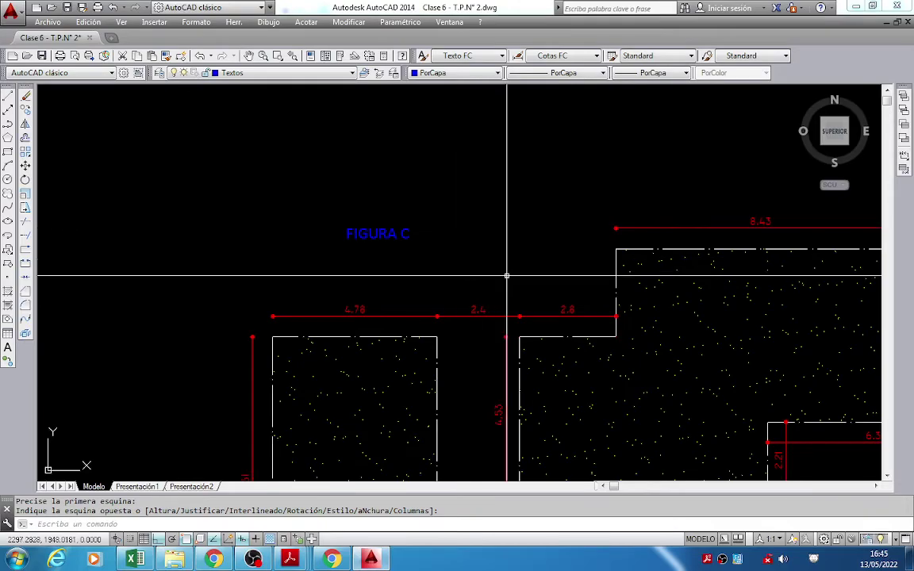
pyautogui.moveTo(506, 272); pyautogui.dragTo(435, 239, button='middle')
pyautogui.hotkey('alt', 'Tab')
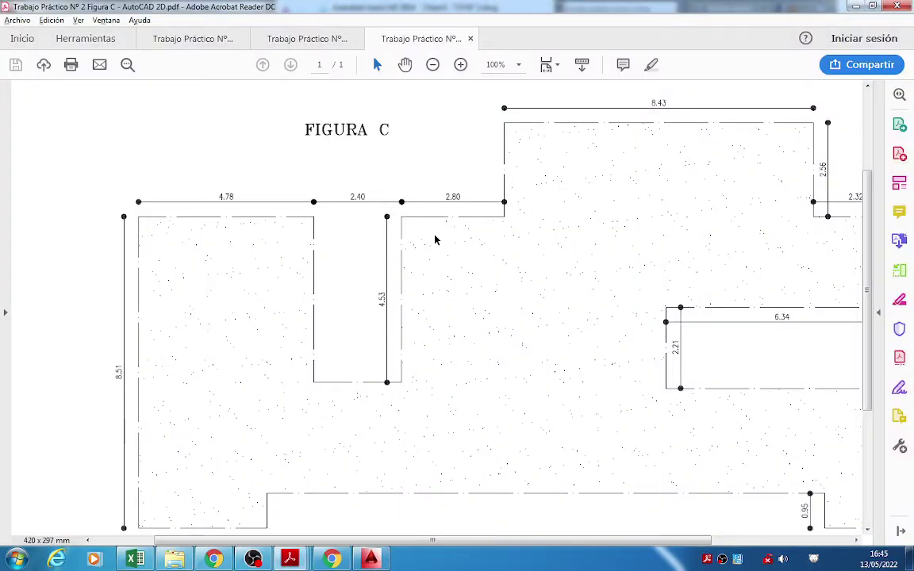
# Move the FIGURA C title to the right with DESPLAZA.
pyautogui.hotkey('alt', 'Tab')
pyautogui.write('d')
pyautogui.press('Return')
pyautogui.click(408, 245)
pyautogui.click(286, 175)
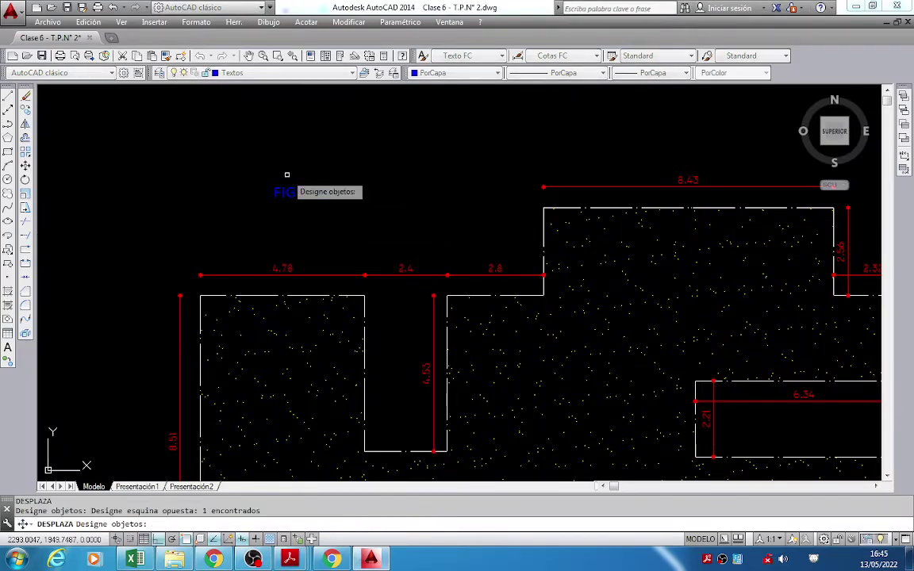
pyautogui.press('Return')
pyautogui.click(305, 150)
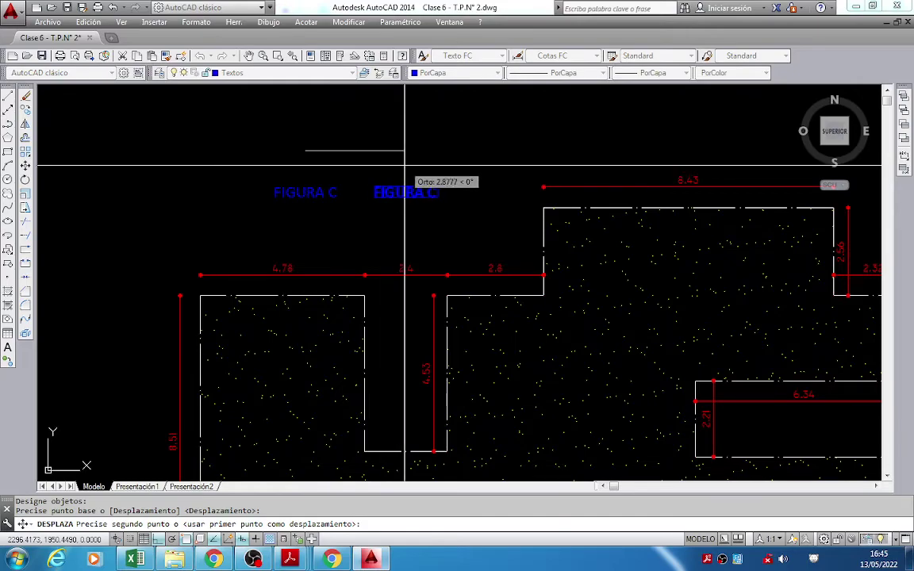
pyautogui.click(406, 166)
# Check the reference PDF, then move the title slightly lower.
pyautogui.hotkey('alt', 'Tab')
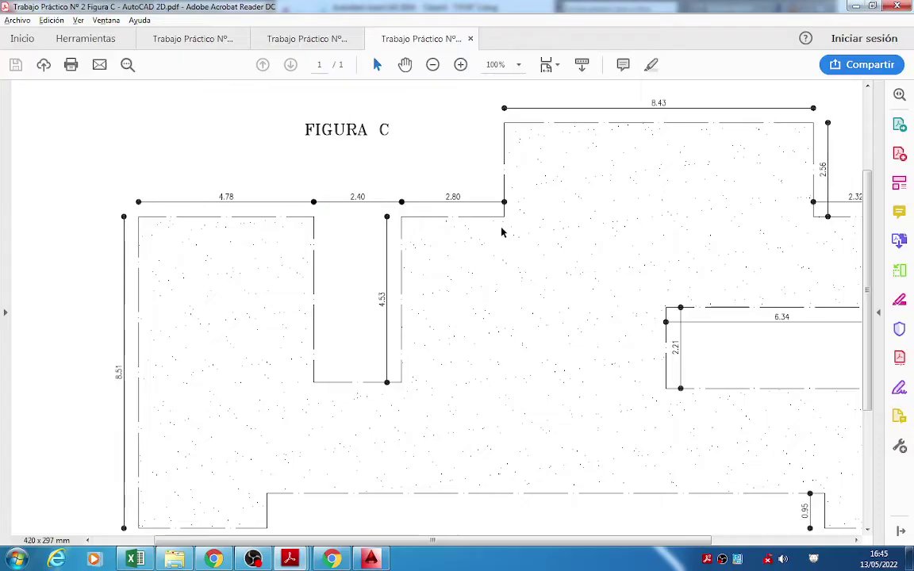
pyautogui.hotkey('alt', 'Tab')
pyautogui.press('Return')
pyautogui.scroll(2, 408, 203)
pyautogui.click(403, 159)
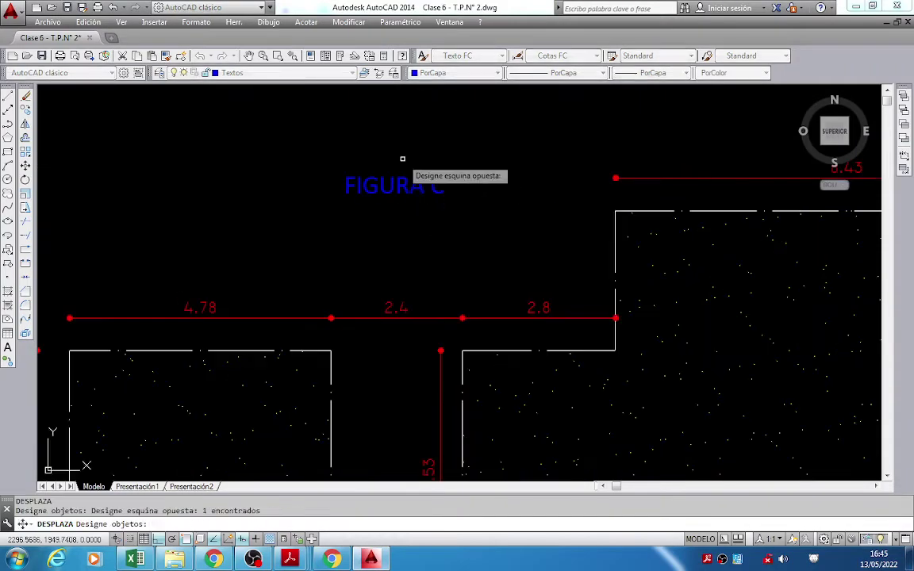
pyautogui.press('Return')
pyautogui.click(502, 159)
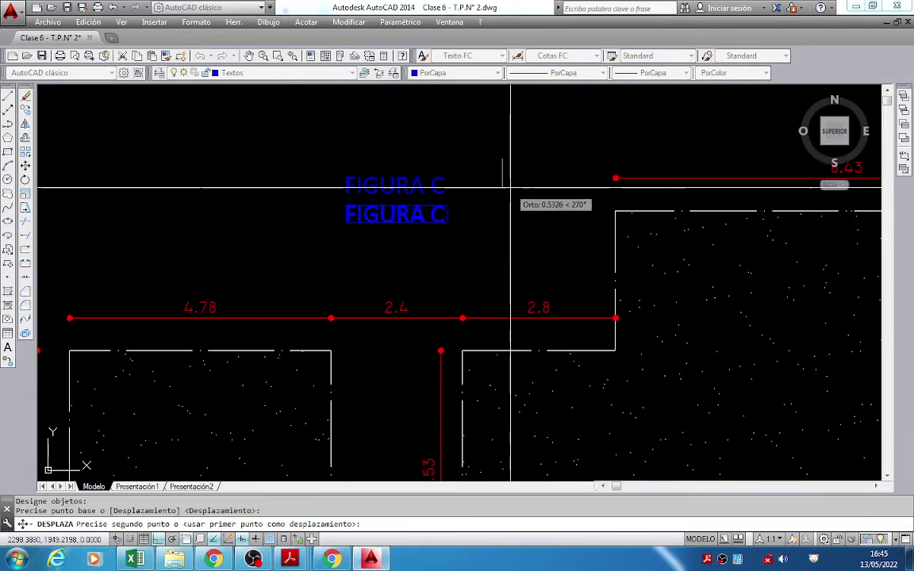
pyautogui.click(510, 189)
# Nudge the title down again so it sits above the 4.78 dimension.
pyautogui.moveTo(510, 211); pyautogui.dragTo(500, 174, button='middle')
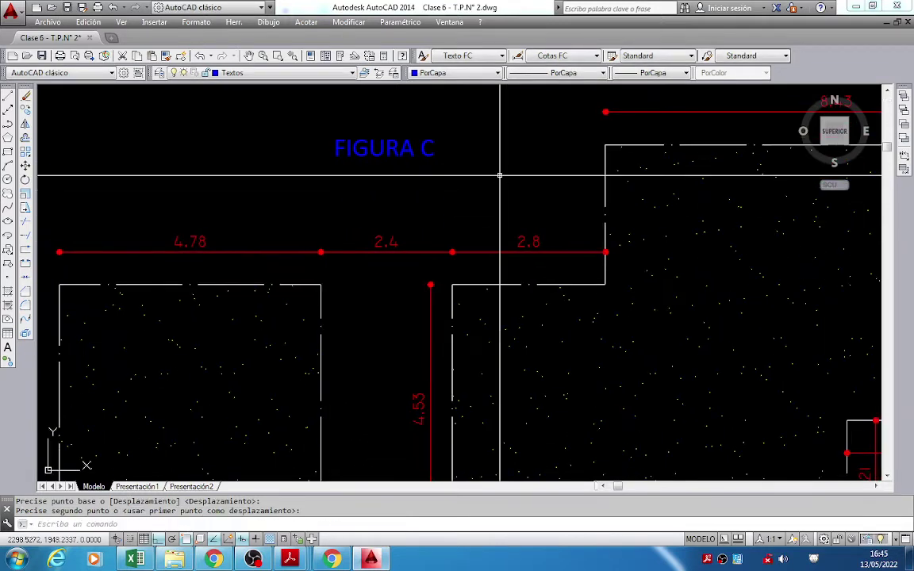
pyautogui.press('Return')
pyautogui.hotkey('alt', 'Tab')
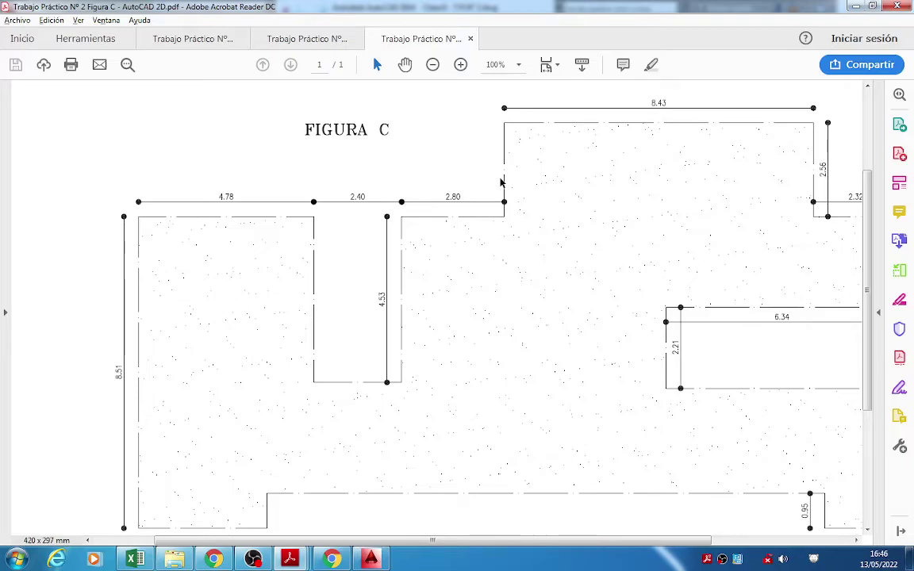
pyautogui.hotkey('alt', 'Tab')
pyautogui.click(500, 177)
pyautogui.click(408, 137)
pyautogui.press('Return')
pyautogui.click(497, 166)
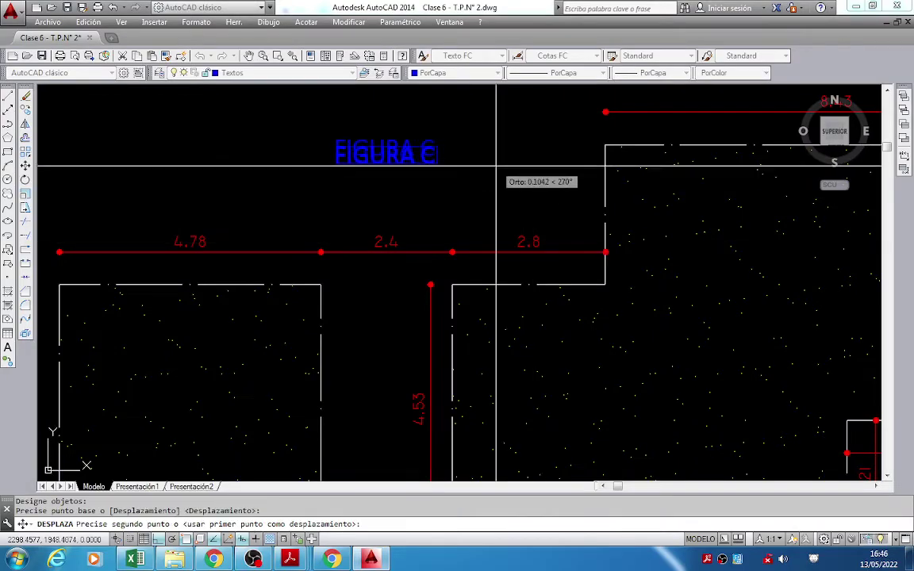
pyautogui.click(496, 171)
# Zoom out, then show the Hoja 2 NOTAS sheet in the reference PDF.
pyautogui.scroll(-3, 495, 171)
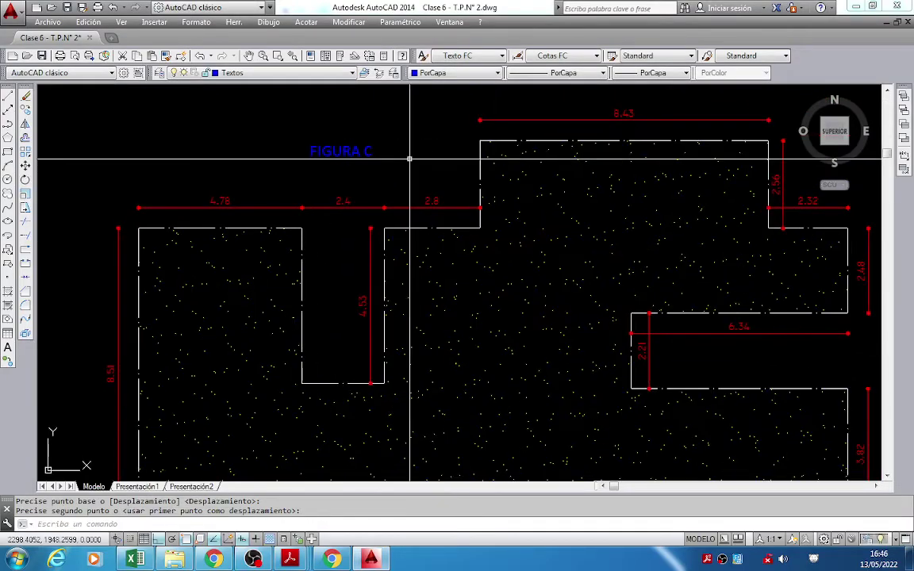
pyautogui.scroll(-3, 409, 159)
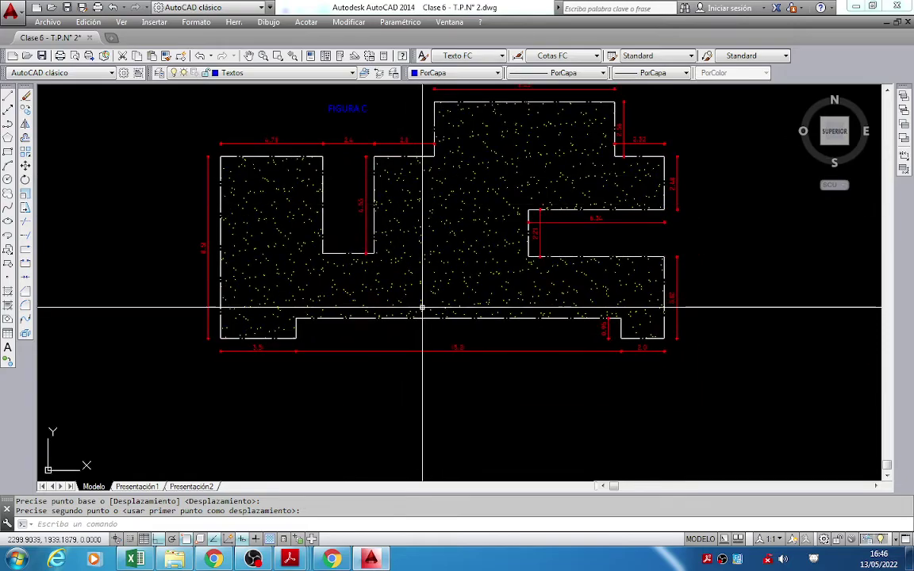
pyautogui.hotkey('alt', 'Tab')
pyautogui.scroll(-5, 422, 312)
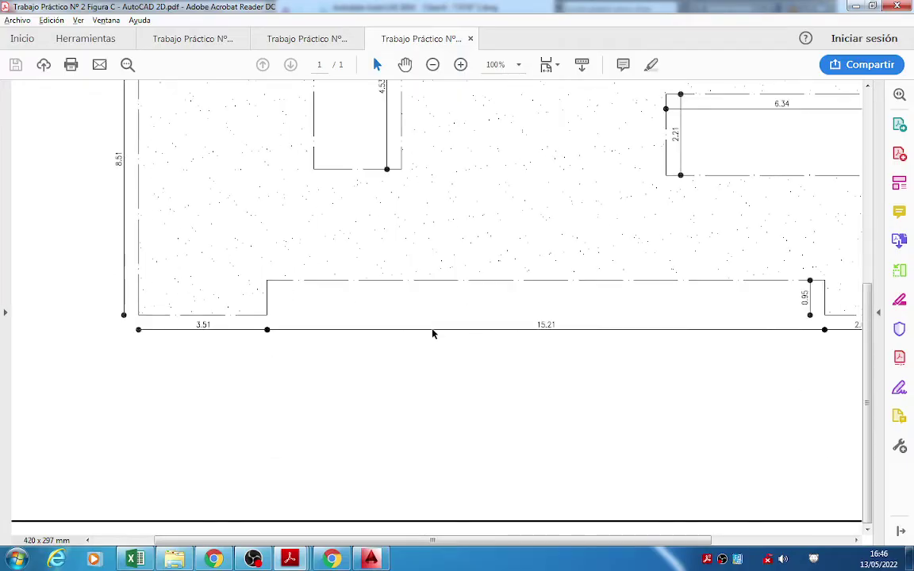
pyautogui.scroll(3, 433, 332)
pyautogui.click(319, 41)
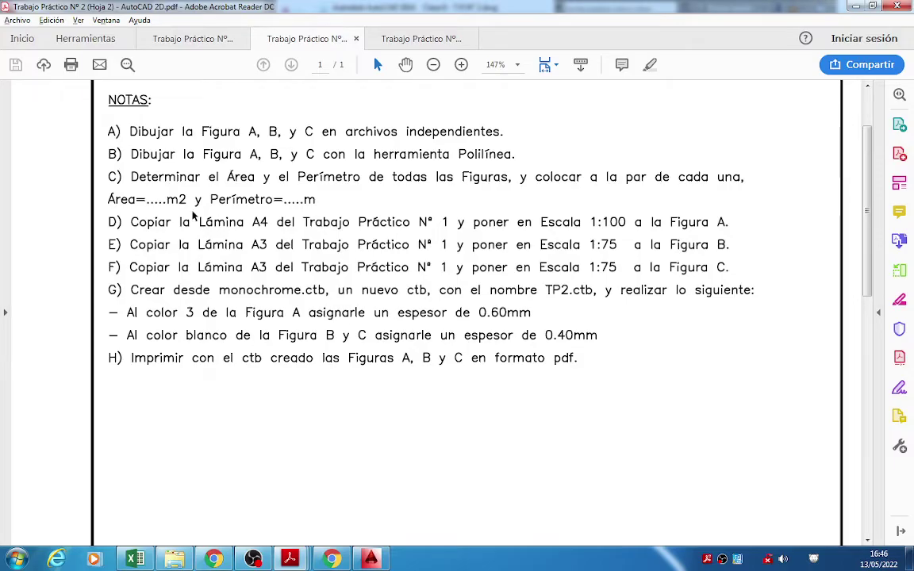
# Save the drawing and confirm the AR-SAND hatch and outline polyline both have area 158.6602.
pyautogui.hotkey('alt', 'Tab')
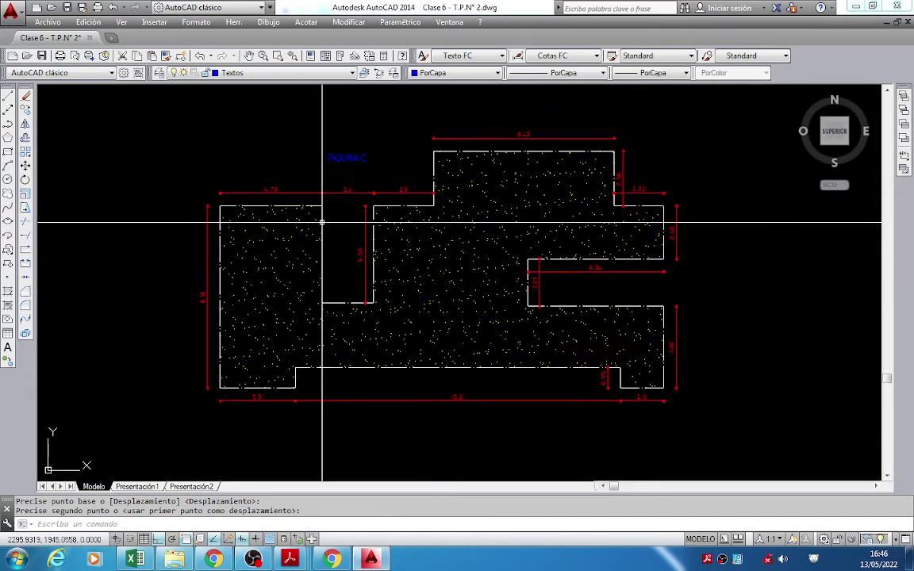
pyautogui.hotkey('ctrl', 's')
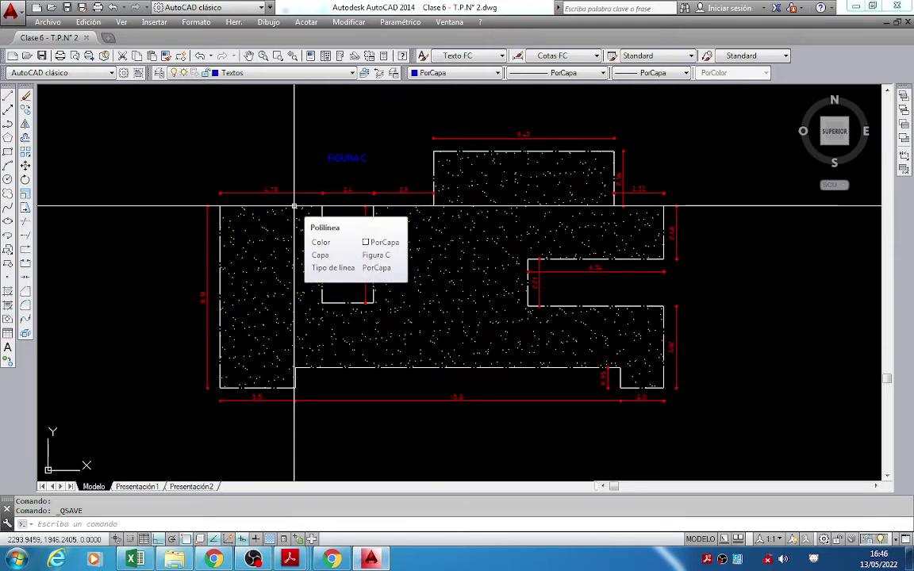
pyautogui.click(439, 249)
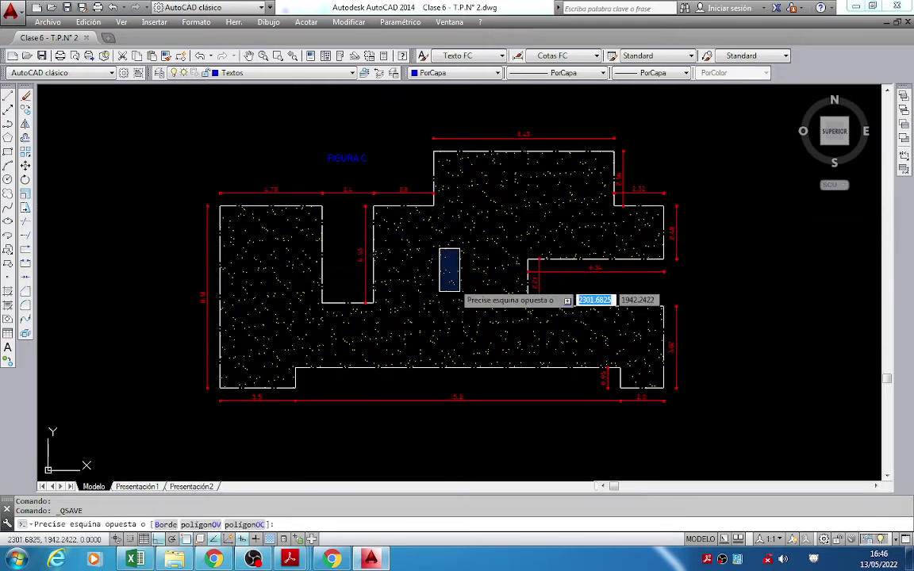
pyautogui.click(453, 291)
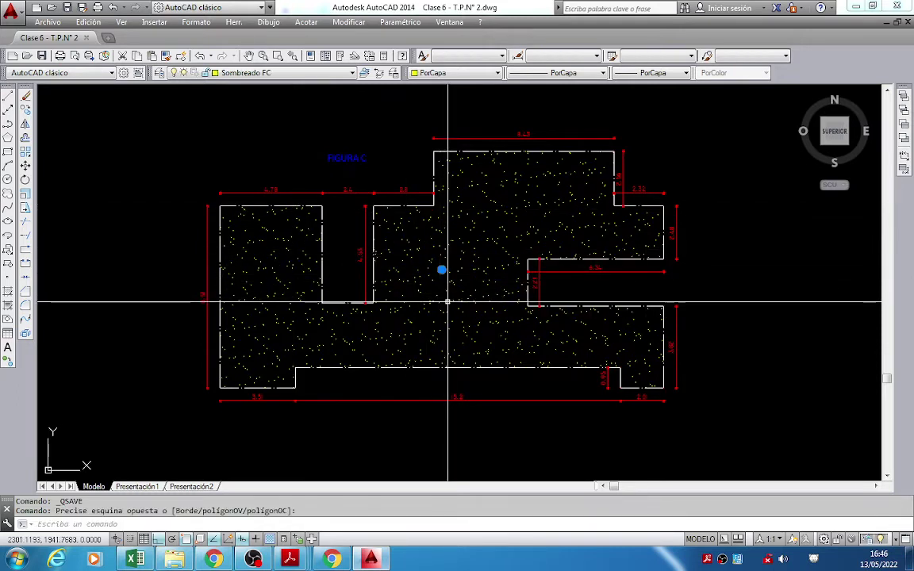
pyautogui.hotkey('ctrl', '1')
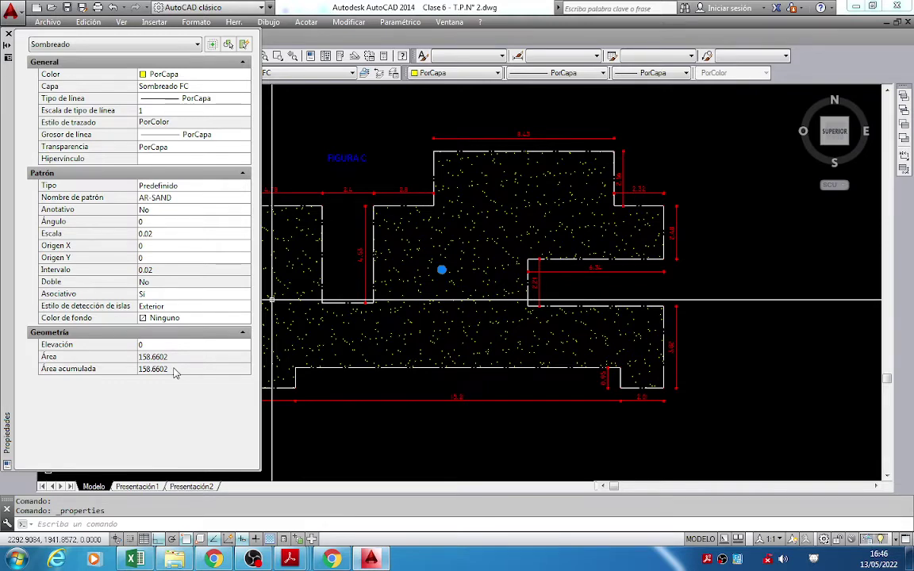
pyautogui.hotkey('ctrl', '1')
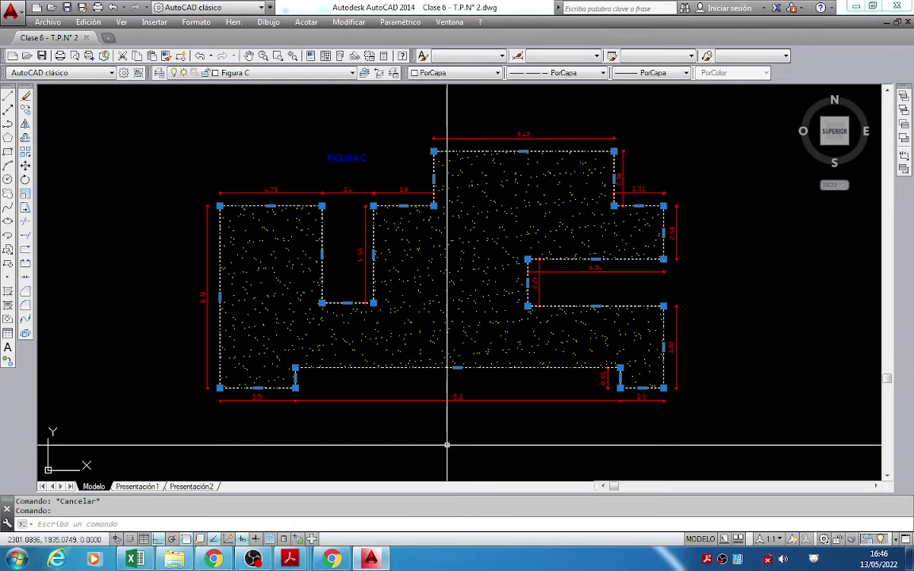
pyautogui.hotkey('ctrl', '1')
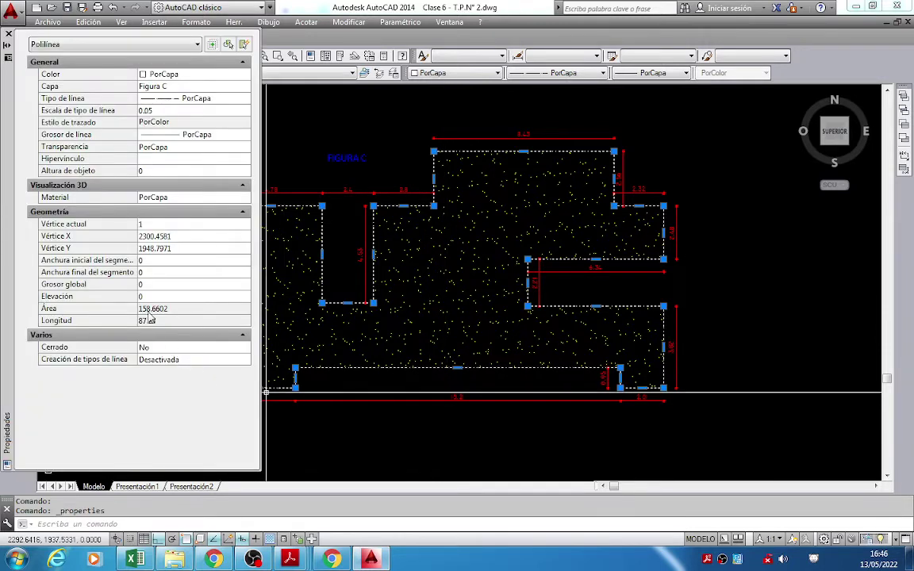
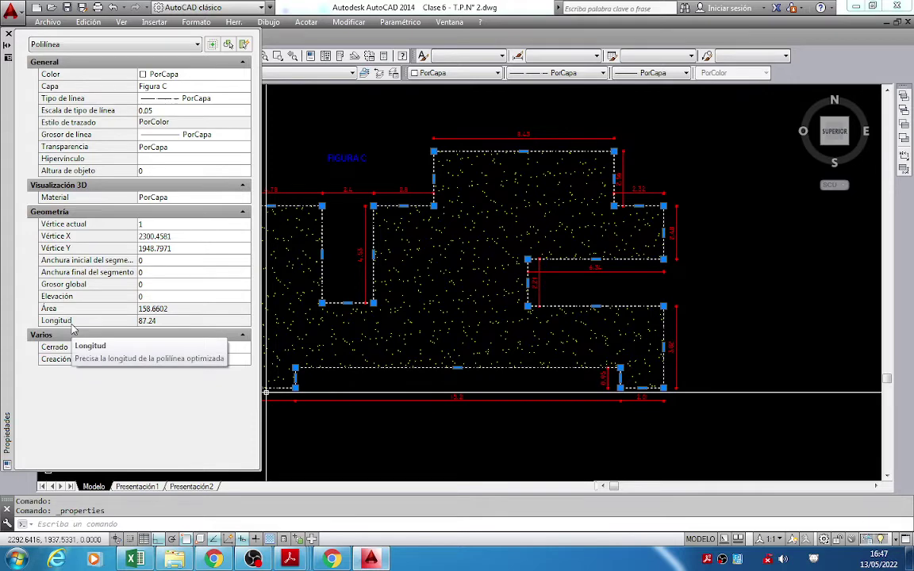
# Close the Properties palette and begin copying the FIGURA C title, then cancel that attempt.
pyautogui.click(7, 33)
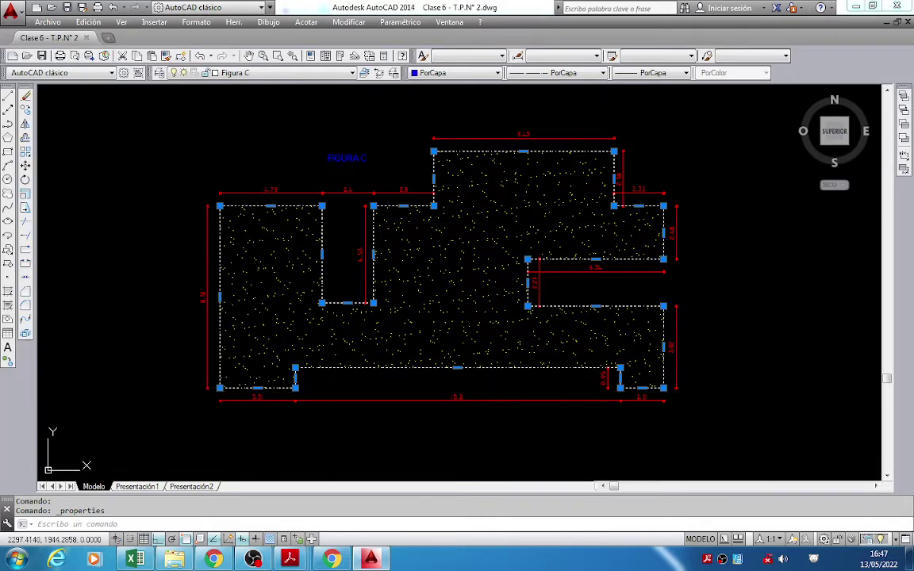
pyautogui.press('Escape')
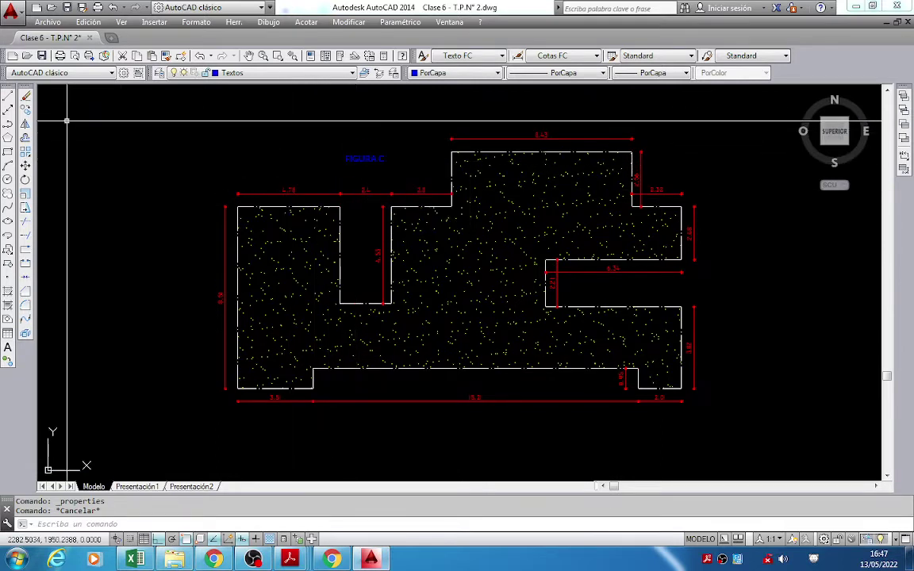
pyautogui.click(26, 110)
pyautogui.click(350, 156)
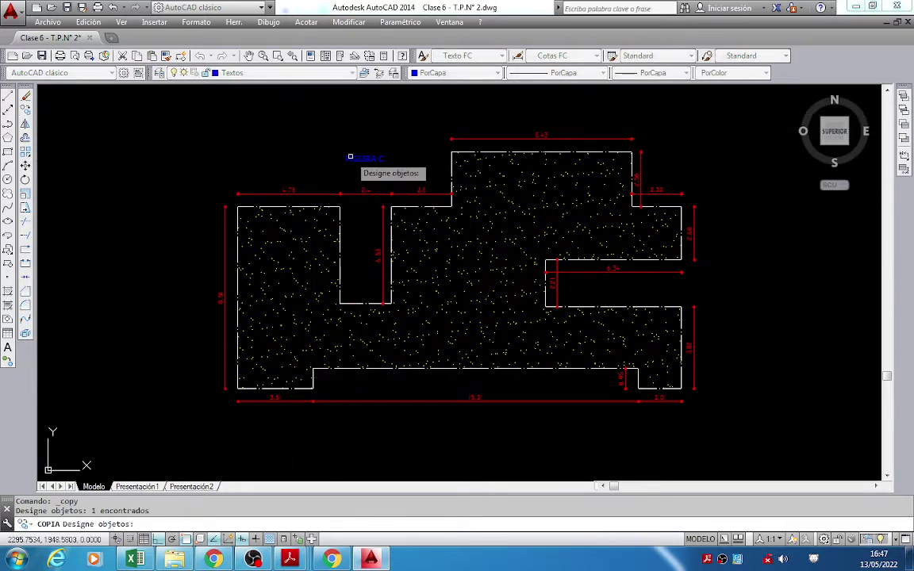
pyautogui.press('Escape')
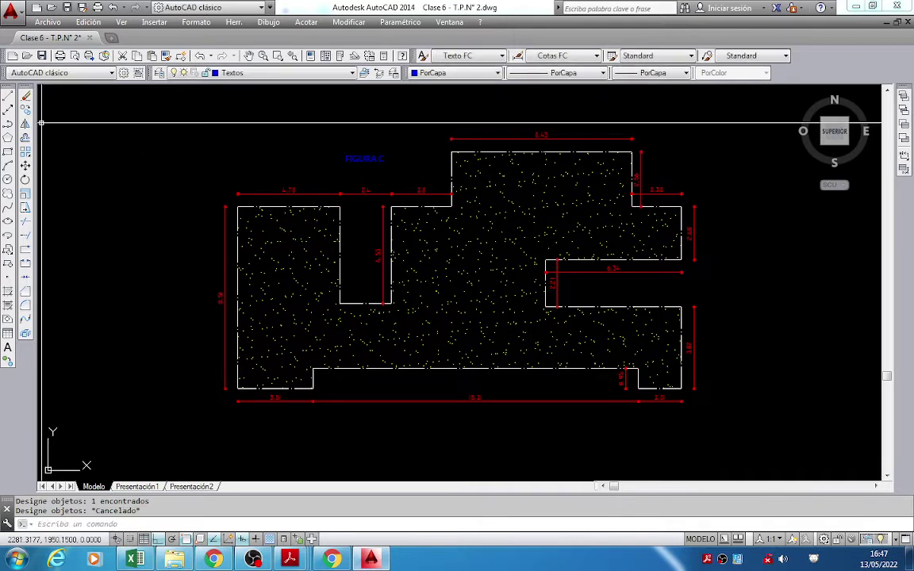
# Copy the FIGURA C title to a spot below the figure's bottom dimension line.
pyautogui.click(26, 109)
pyautogui.scroll(4, 293, 163)
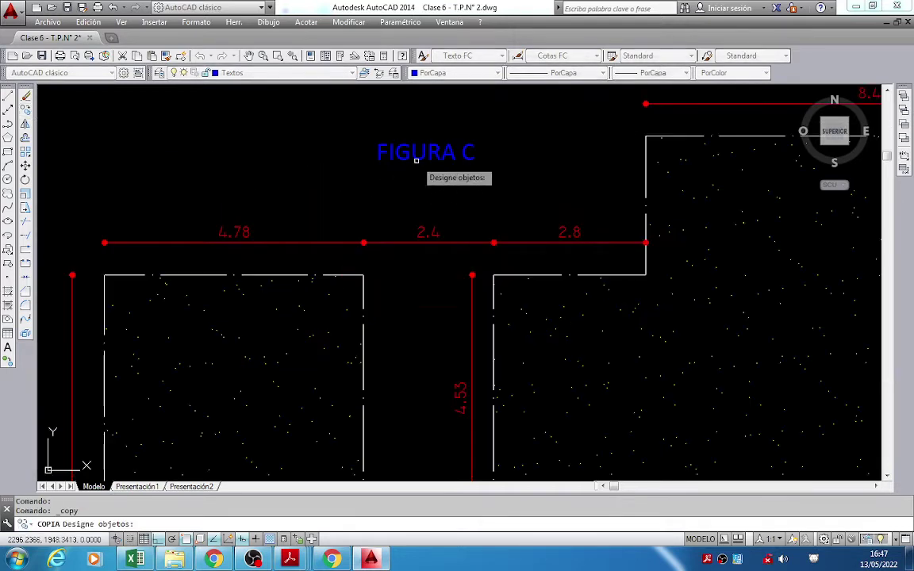
pyautogui.click(414, 159)
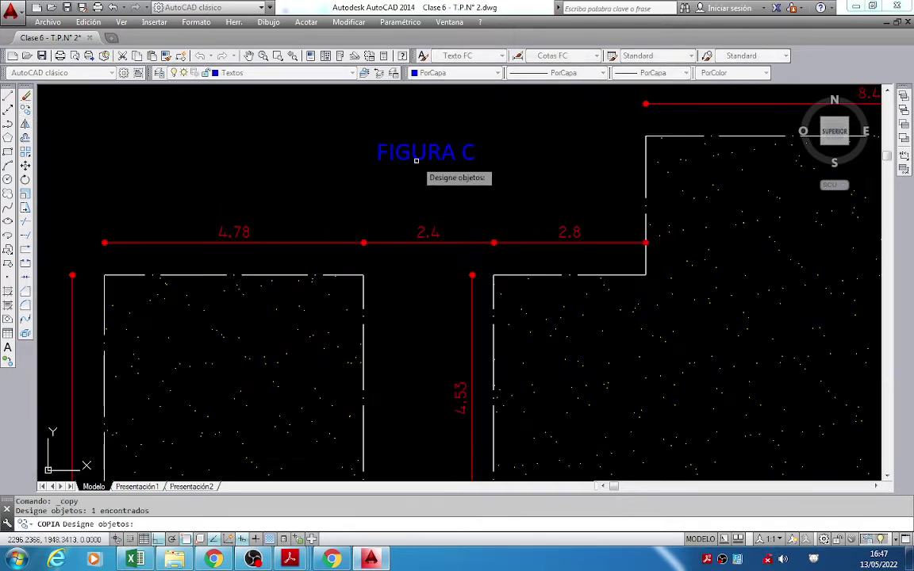
pyautogui.press('Return')
pyautogui.click(366, 168)
pyautogui.scroll(-5, 366, 183)
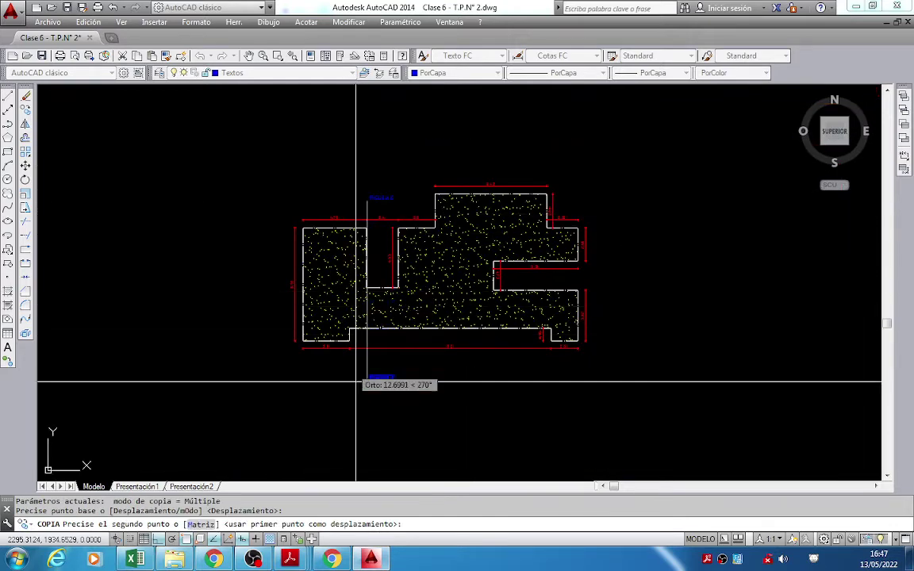
pyautogui.scroll(5, 356, 382)
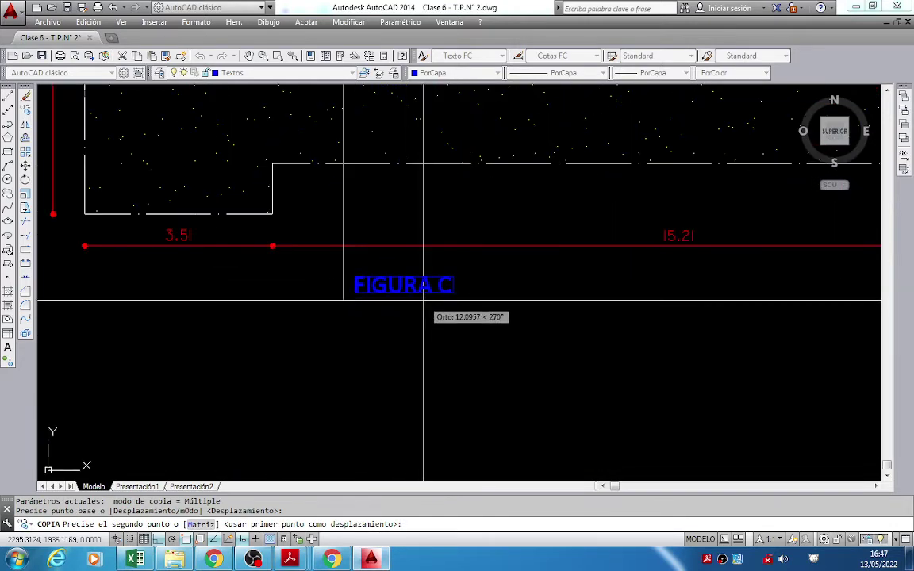
pyautogui.press('Escape')
pyautogui.scroll(-5, 424, 301)
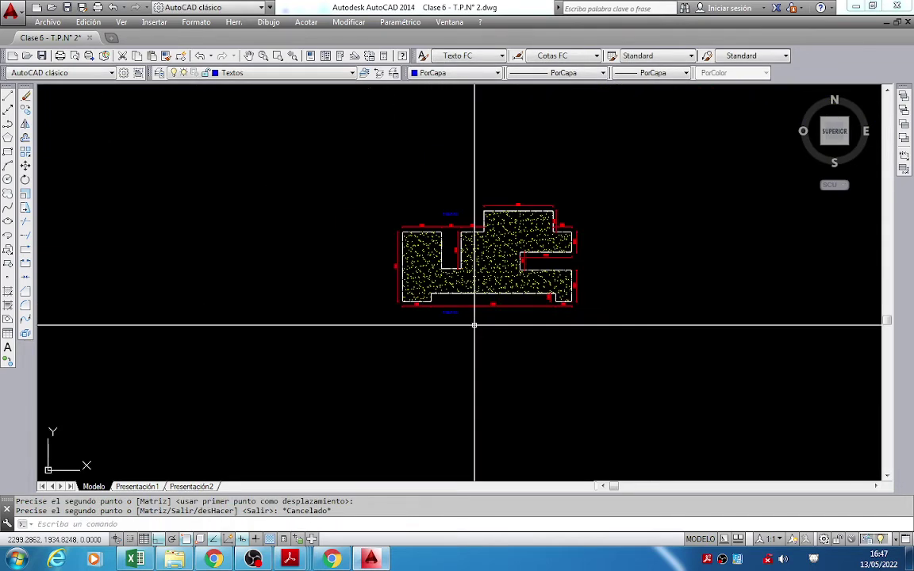
pyautogui.scroll(6, 474, 326)
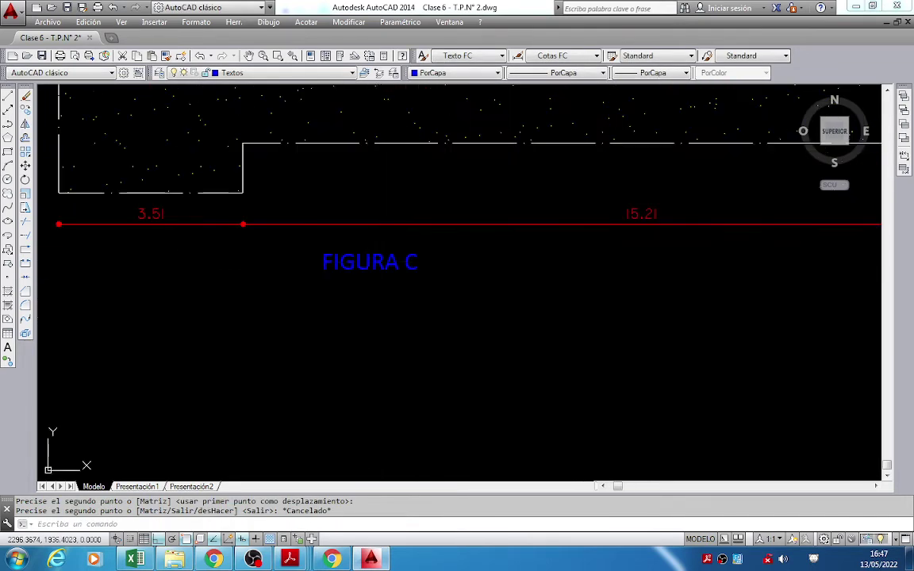
# Rewrite the copied label as 'Area= 158.66 m2' and 'Perimetro= 87.24 m', widening the text box.
pyautogui.doubleClick(370, 262)
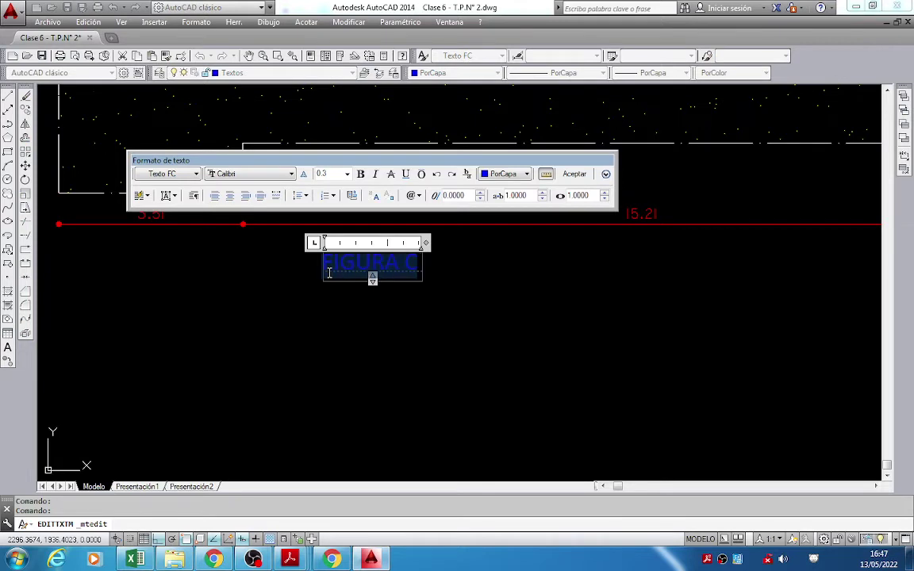
pyautogui.write('Area')
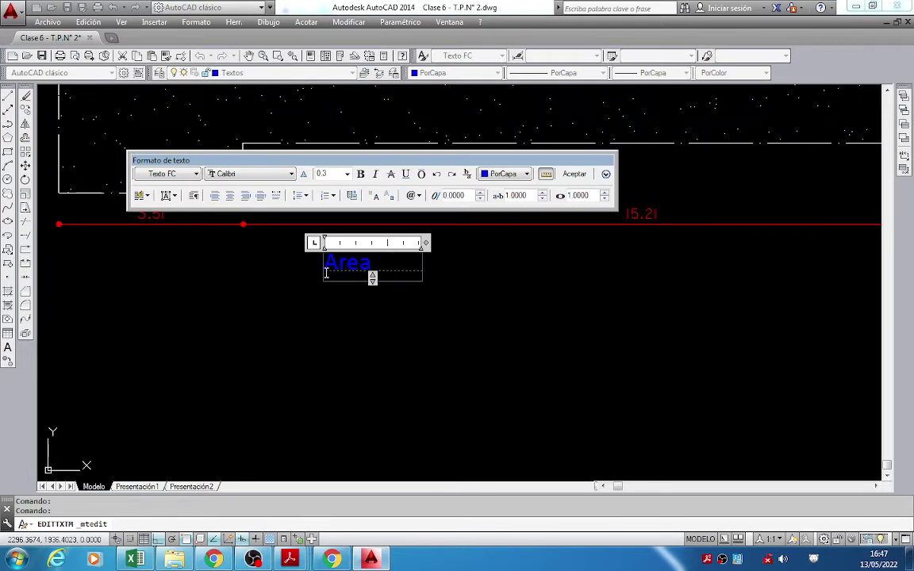
pyautogui.write('= 1')
pyautogui.press('Return')
pyautogui.write('158')
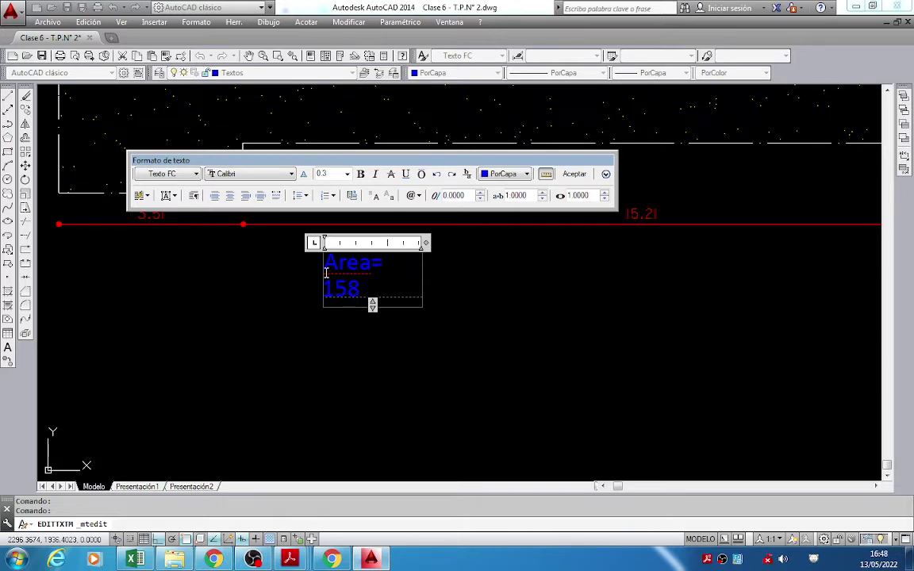
pyautogui.write('.66 m2')
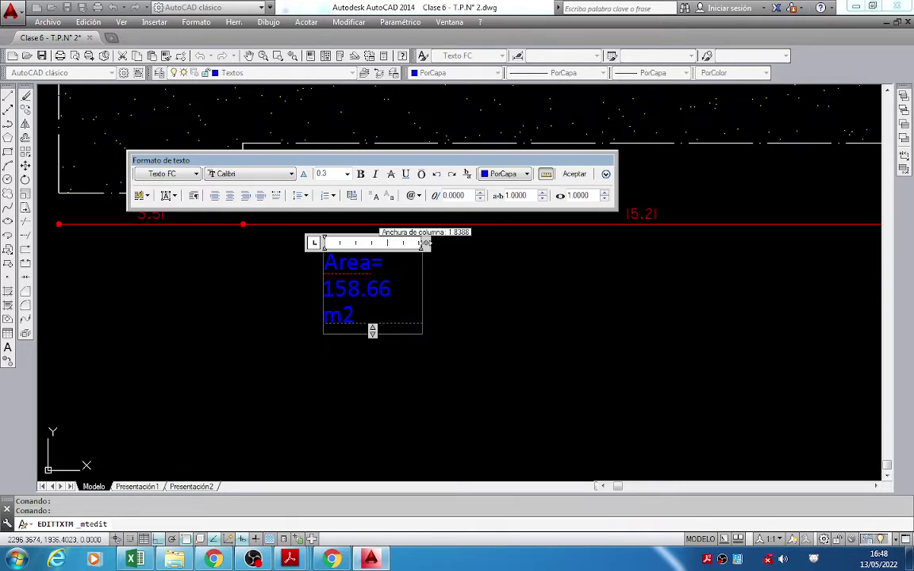
pyautogui.moveTo(425, 243); pyautogui.dragTo(511, 244)
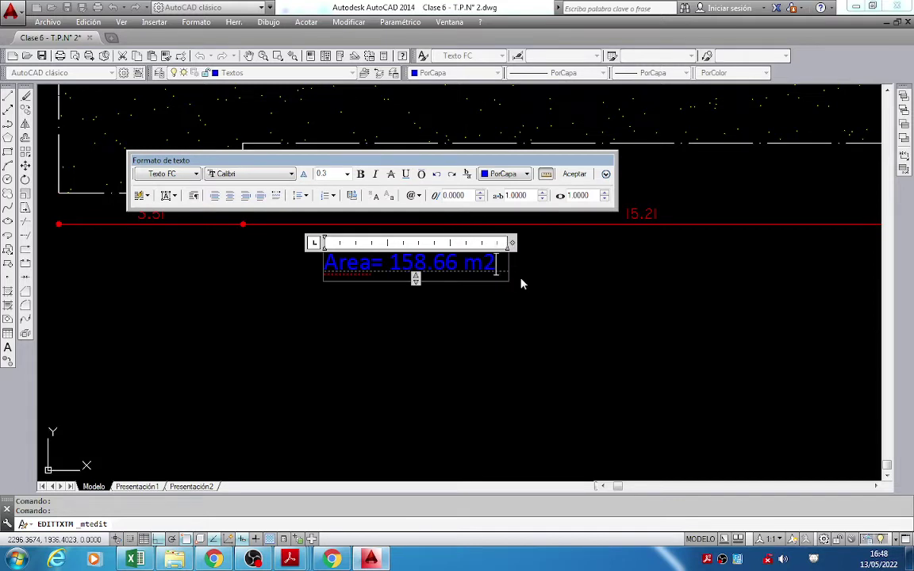
pyautogui.press('Return')
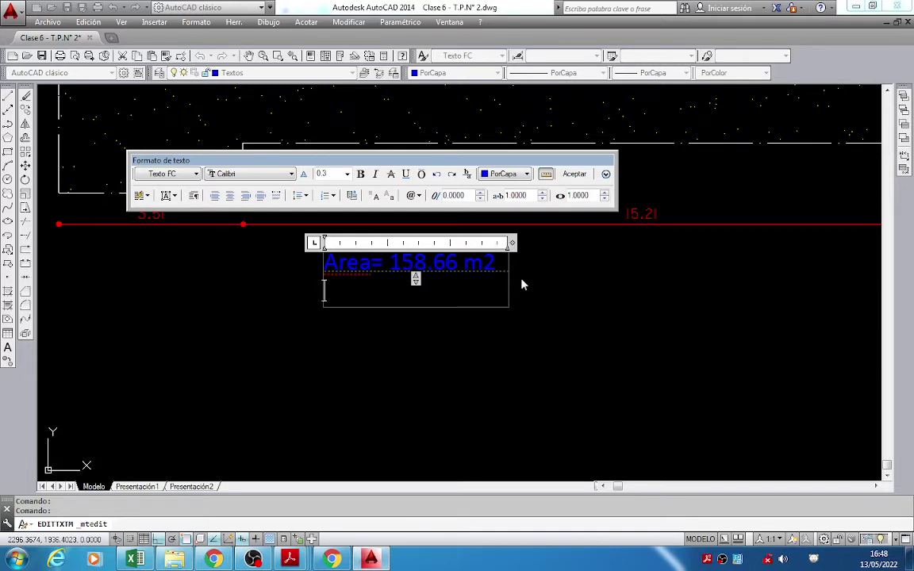
pyautogui.write('Peri')
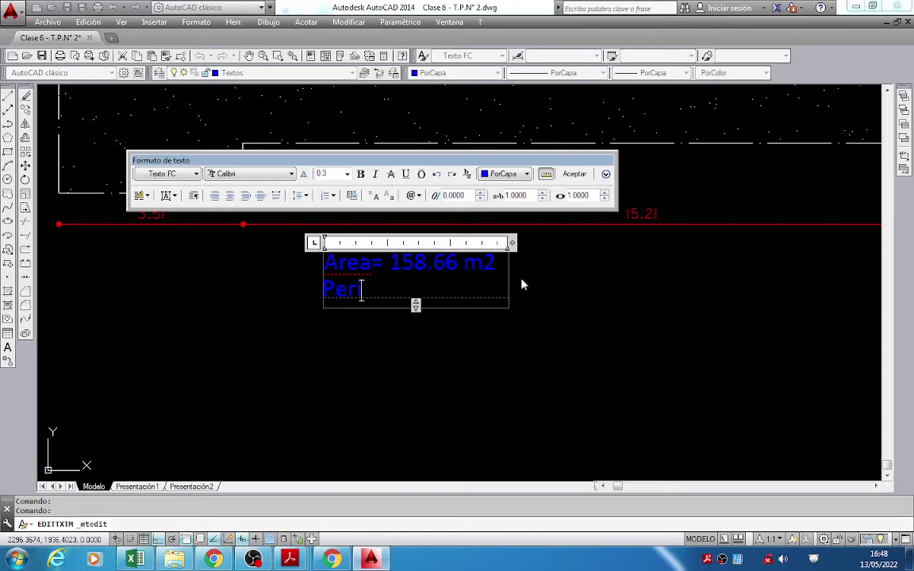
pyautogui.write('metro= ')
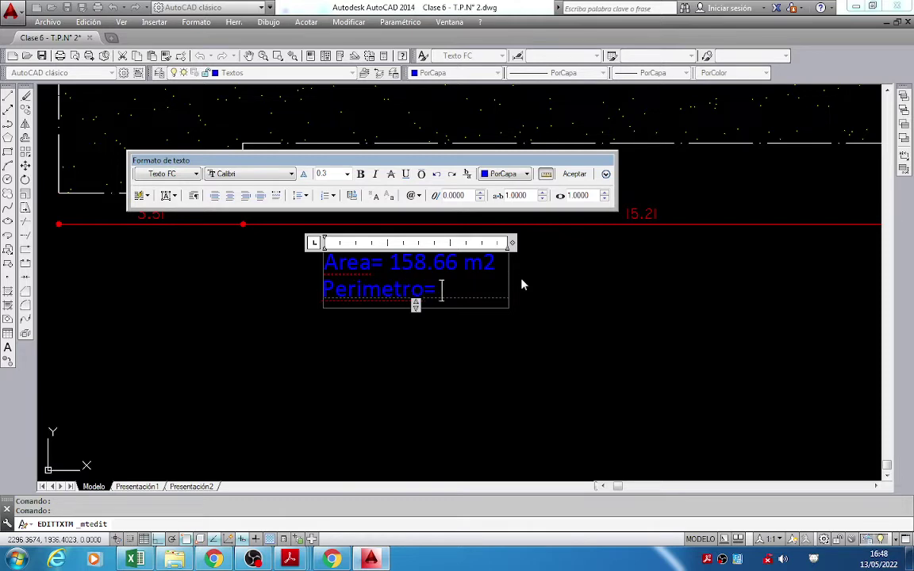
pyautogui.write('87.24')
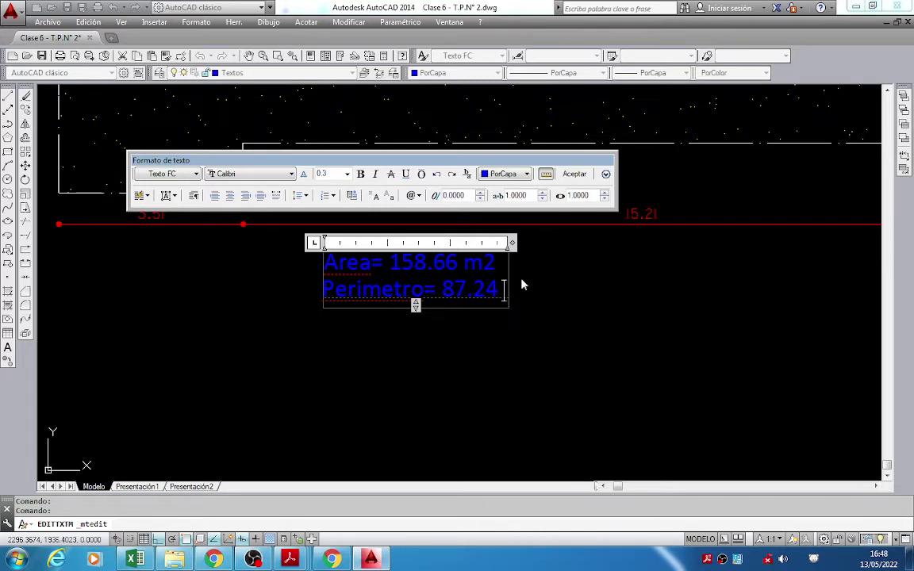
pyautogui.write('m')
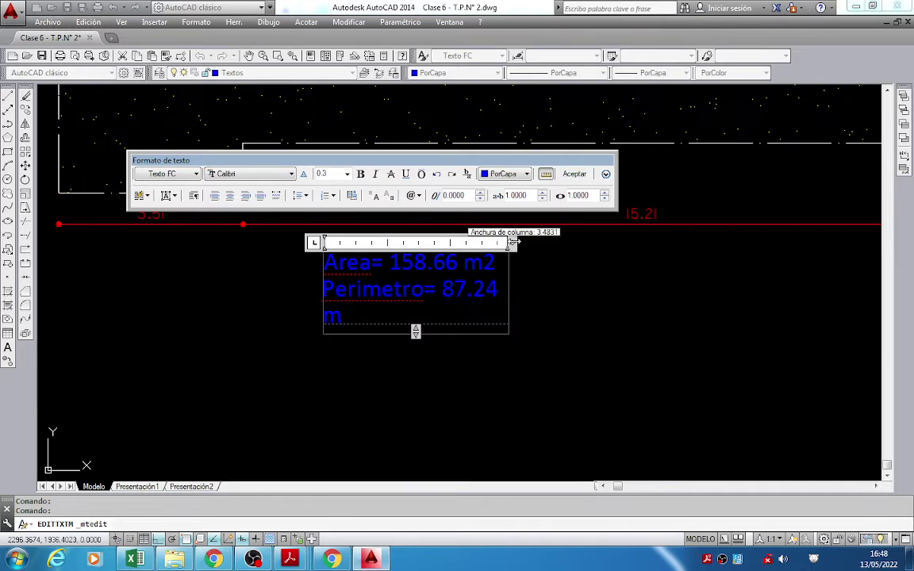
pyautogui.moveTo(512, 242); pyautogui.dragTo(531, 240)
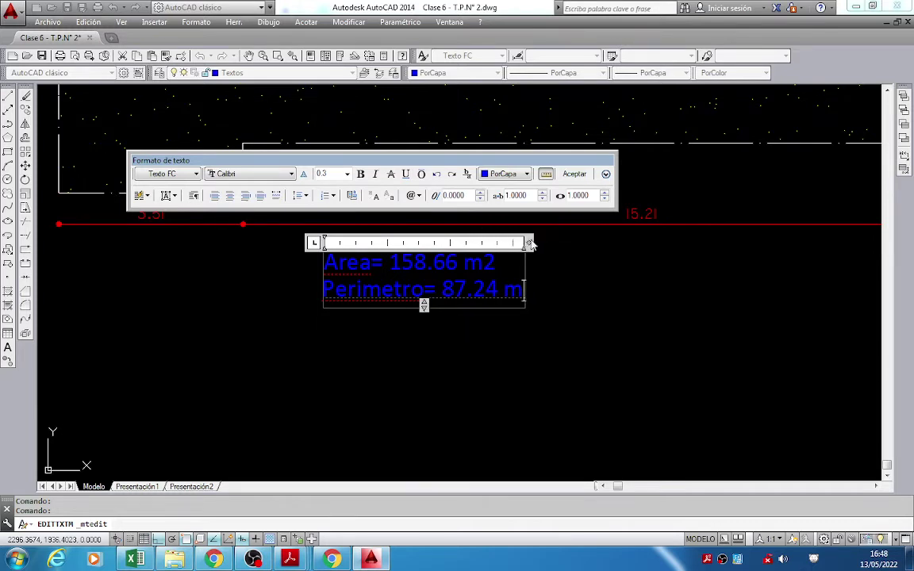
pyautogui.click(575, 173)
# Move the Area/Perimetro text with D (MOVE) so it sits centred under Figura C's bottom dimension.
pyautogui.scroll(-4, 422, 321)
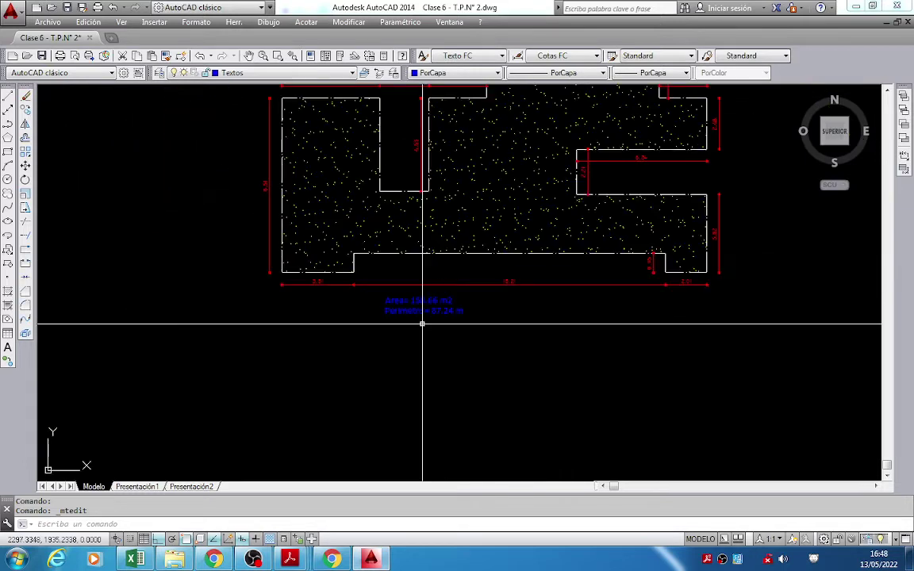
pyautogui.write('d')
pyautogui.press('Return')
pyautogui.scroll(2, 447, 327)
pyautogui.click(445, 321)
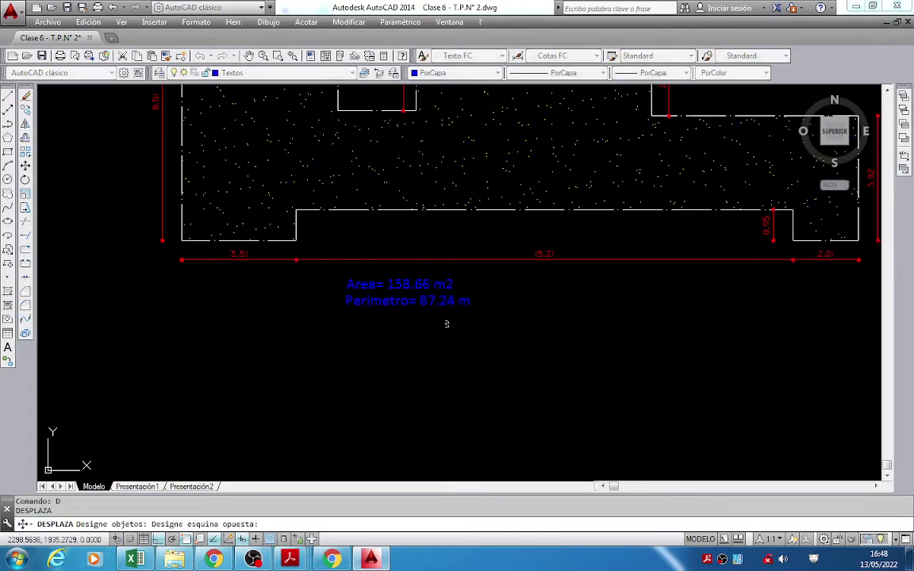
pyautogui.click(433, 343)
pyautogui.press('Return')
pyautogui.click(448, 359)
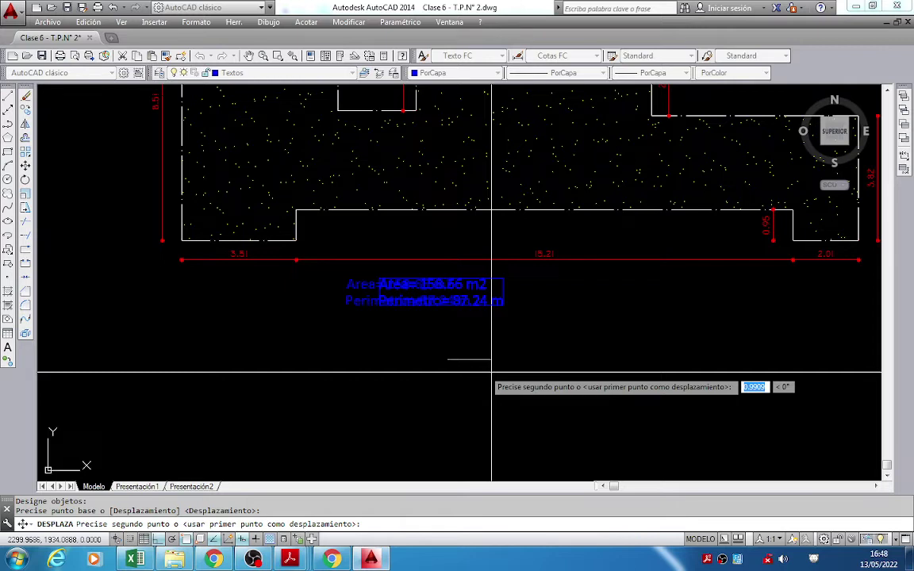
pyautogui.click(543, 367)
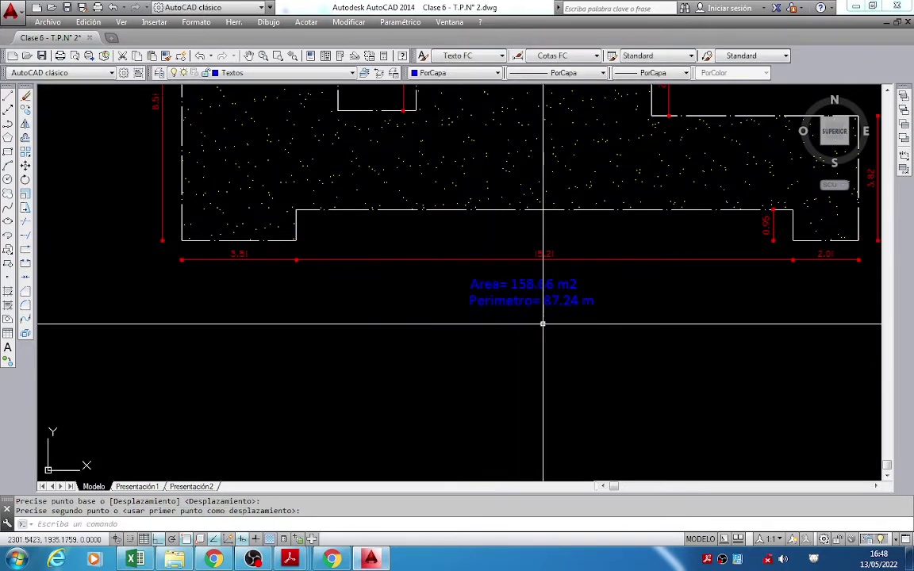
pyautogui.scroll(-1, 547, 413)
pyautogui.scroll(-1, 500, 419)
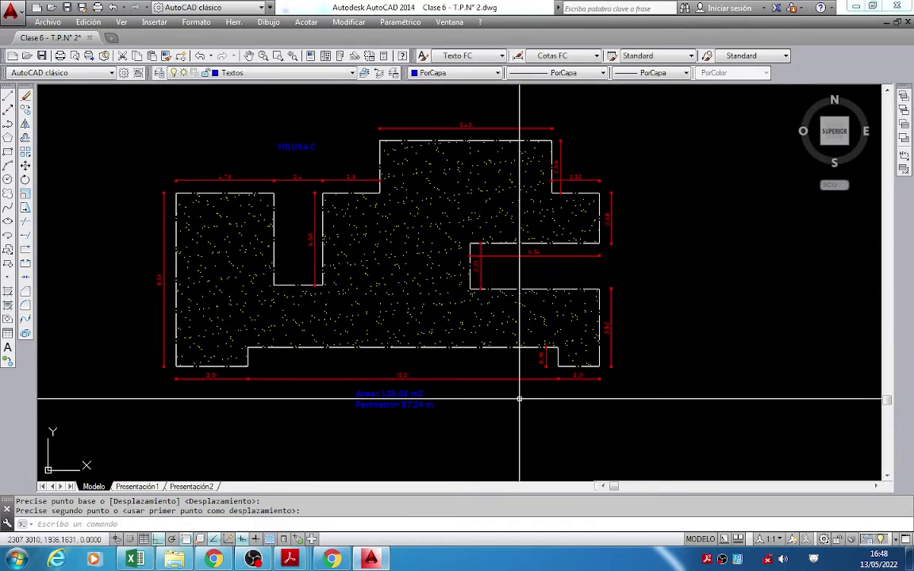
# Bring up the Figura C PDF in Acrobat and zoom out to 73.7% to see the whole plot.
pyautogui.moveTo(290, 560)
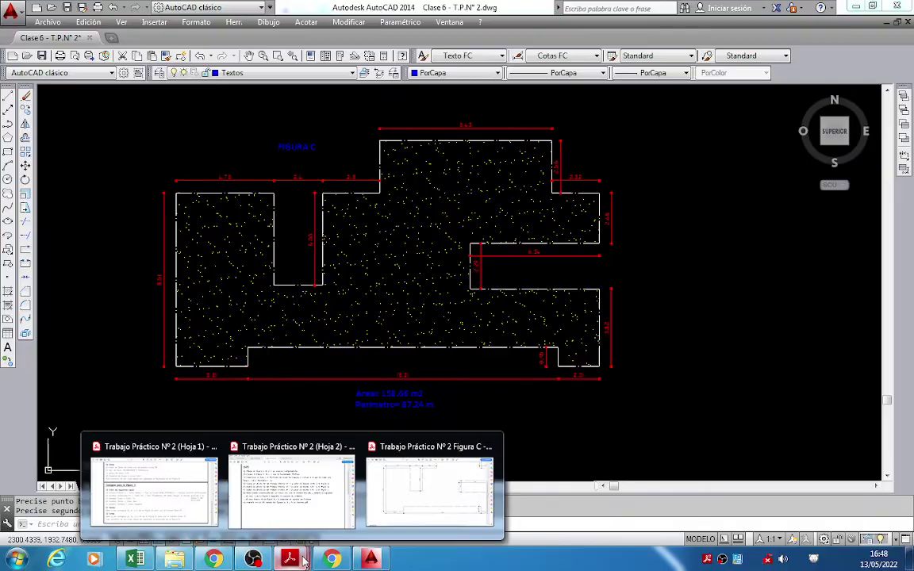
pyautogui.click(425, 484)
pyautogui.scroll(3, 470, 362)
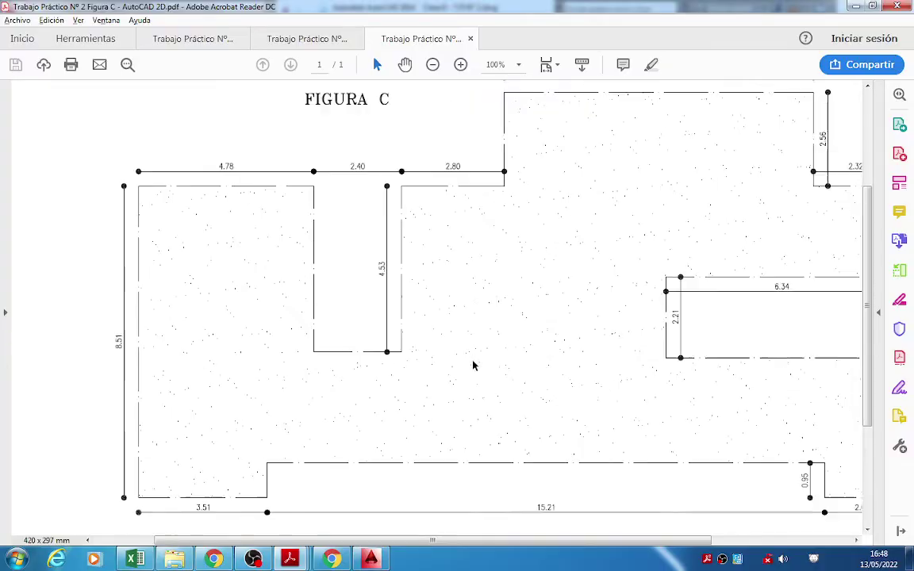
pyautogui.click(433, 65)
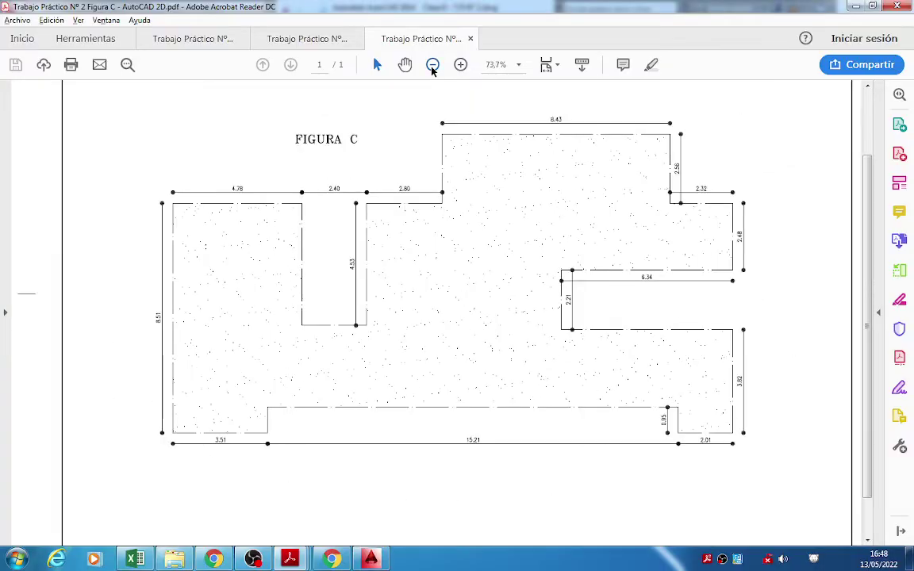
# Look over the assignment's NOTAS page, then open the AutoCAD course folder in Explorer.
pyautogui.click(204, 39)
pyautogui.click(310, 40)
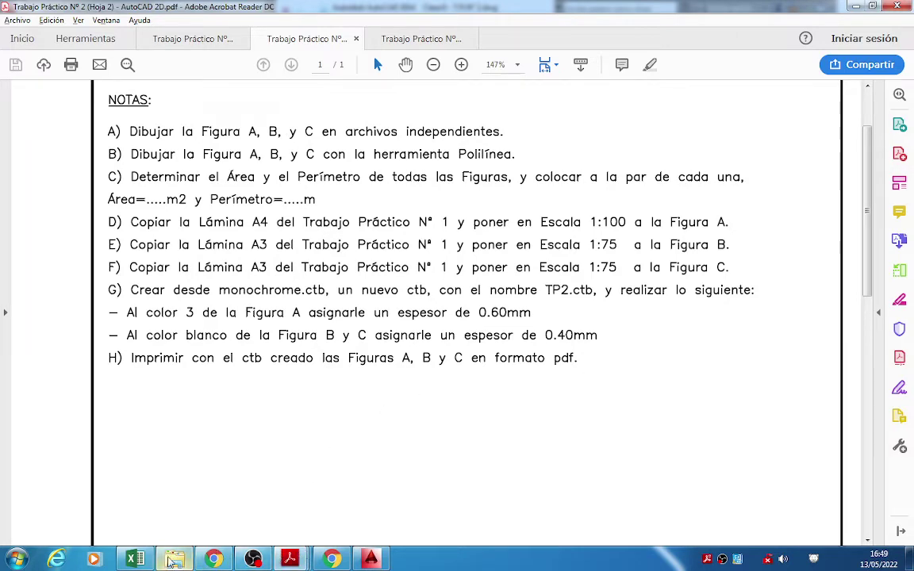
pyautogui.click(172, 561)
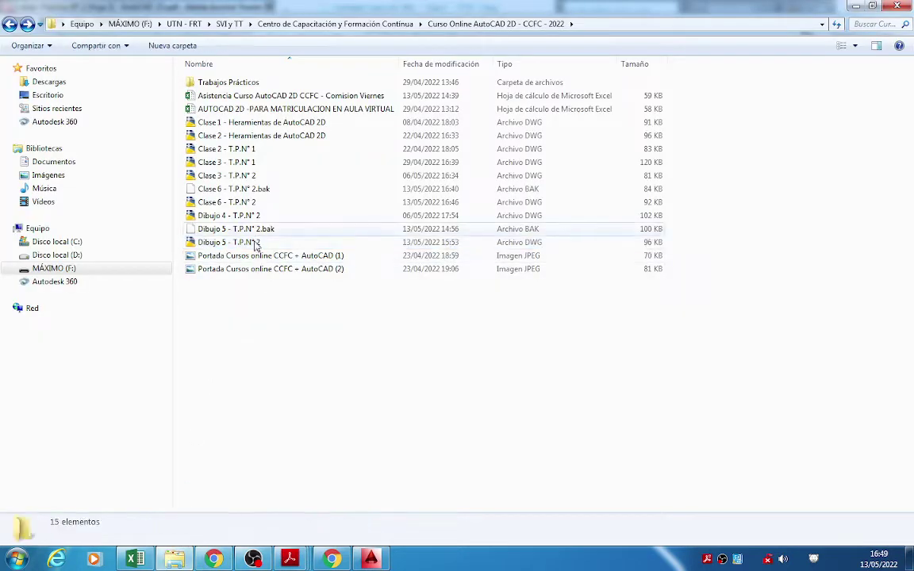
# Open Clase 3 - T.P.N° 2.dwg, then Clase 3 - T.P.N° 1.dwg from the course folder.
pyautogui.doubleClick(239, 178)
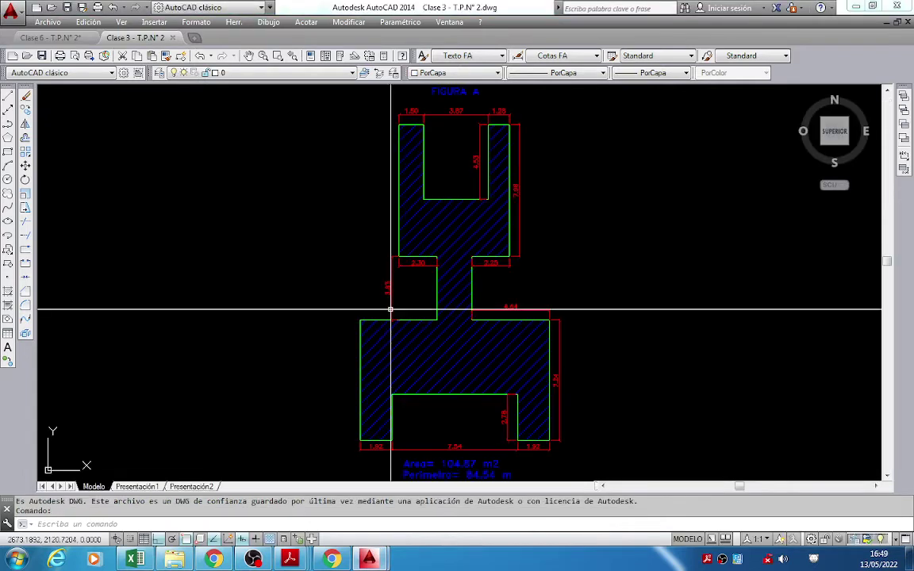
pyautogui.click(175, 560)
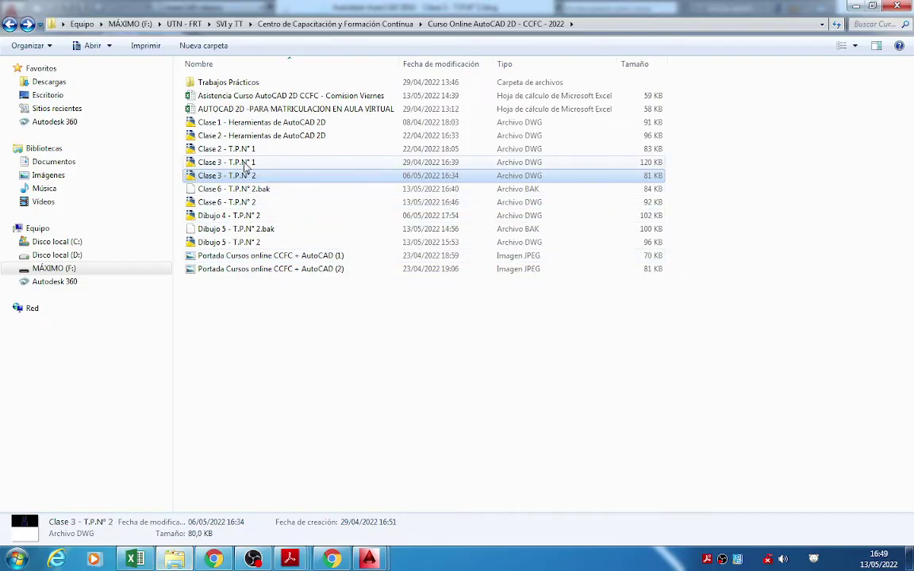
pyautogui.doubleClick(246, 163)
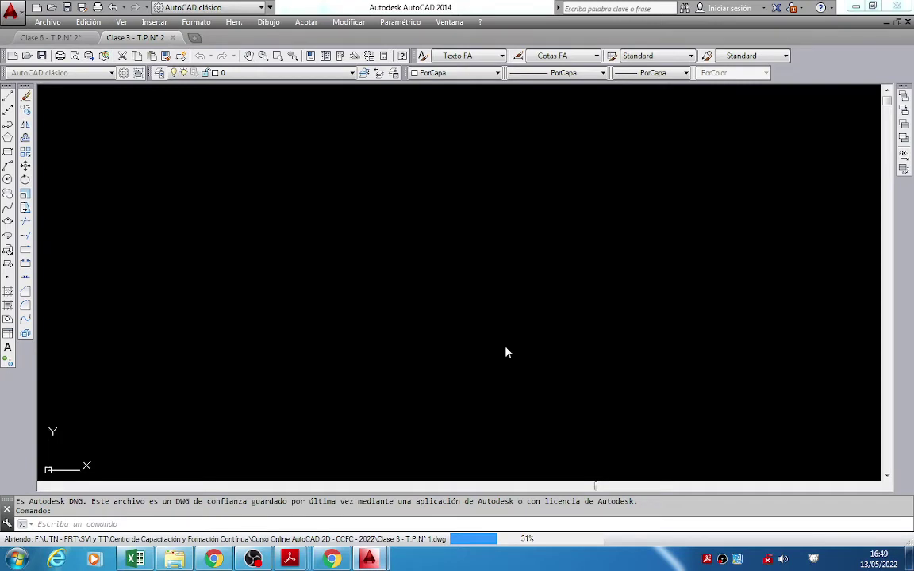
# Switch to Clase 3 - T.P.N° 2 from the Ventana menu and close that drawing.
pyautogui.moveTo(312, 347); pyautogui.dragTo(566, 318, button='middle')
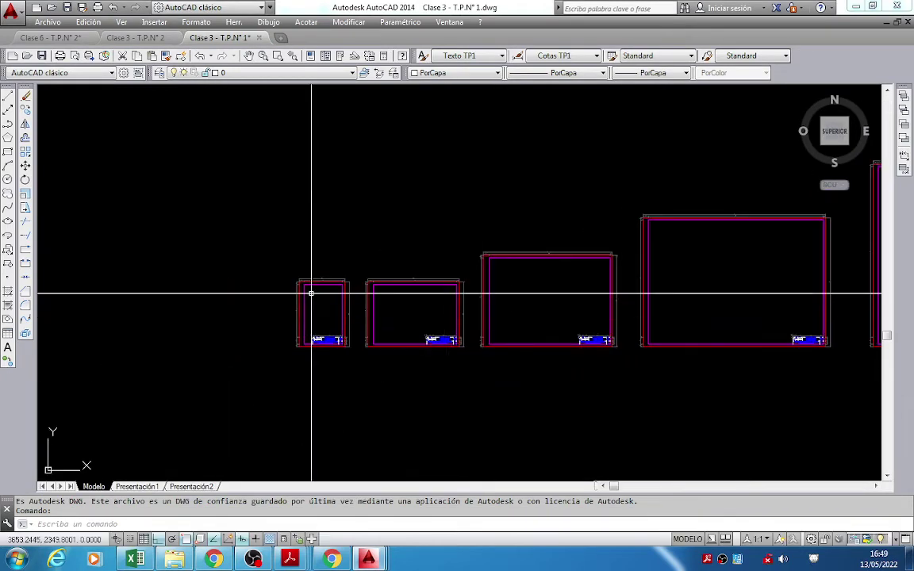
pyautogui.click(449, 21)
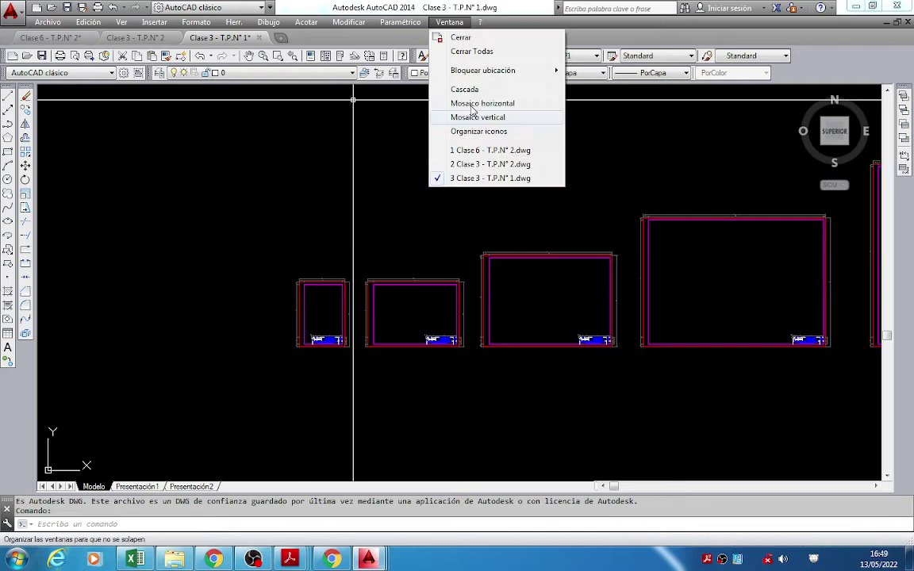
pyautogui.click(490, 165)
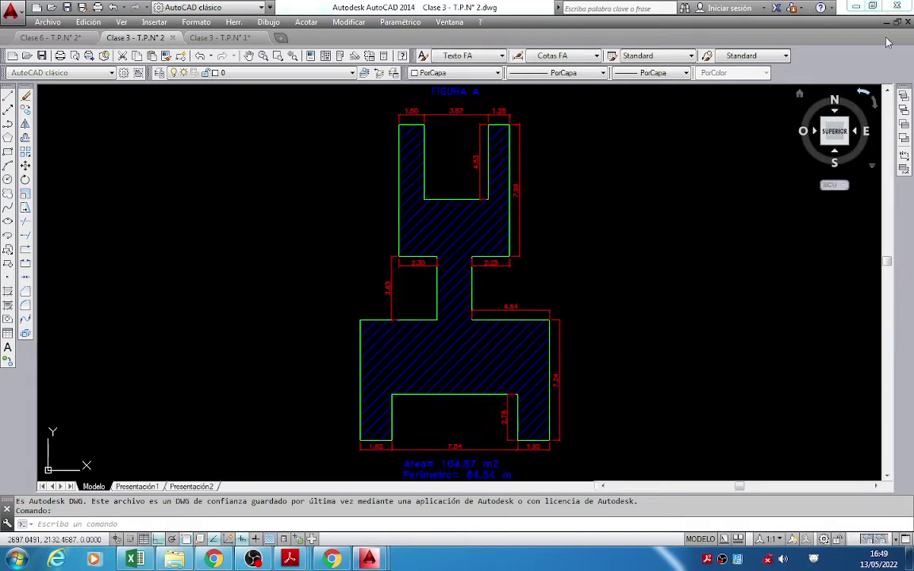
pyautogui.click(908, 21)
# Pan across the sheet frames, then return to Clase 6 - T.P.N° 2 via the Ventana menu.
pyautogui.scroll(3, 245, 255)
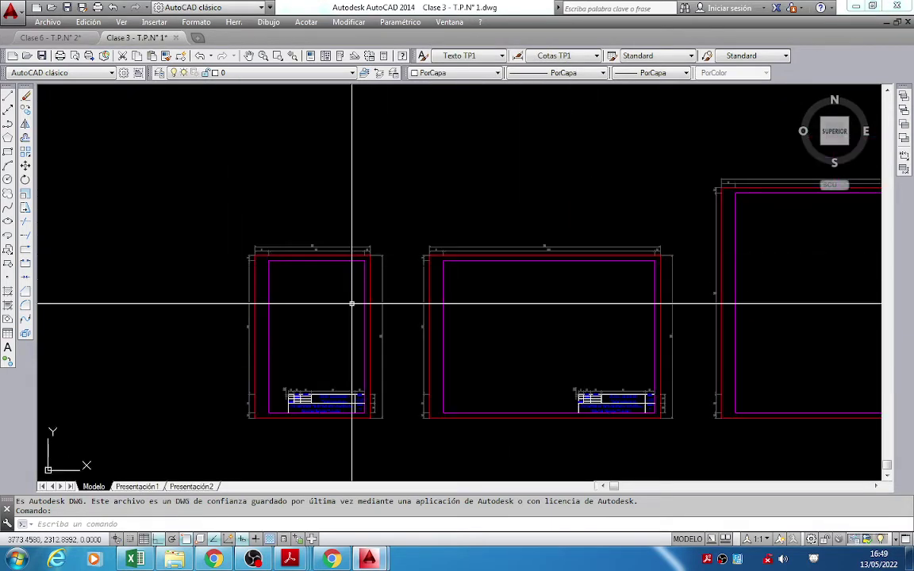
pyautogui.moveTo(352, 304); pyautogui.dragTo(251, 243, button='middle')
pyautogui.scroll(3, 168, 211)
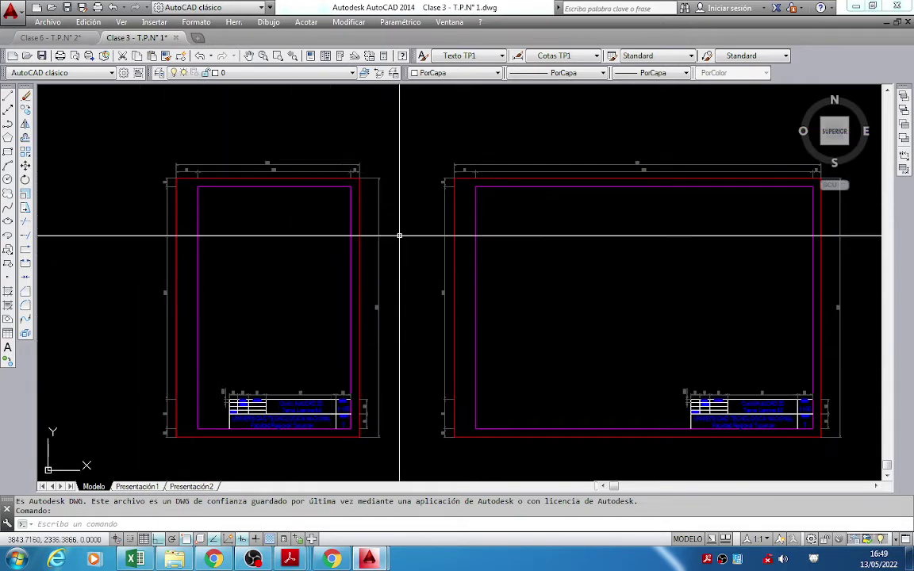
pyautogui.moveTo(308, 204); pyautogui.dragTo(319, 207, button='middle')
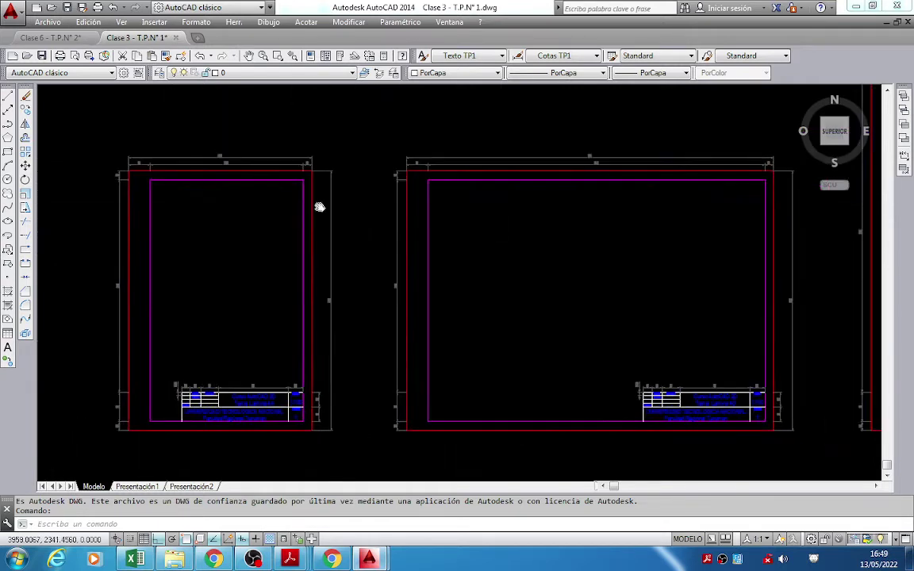
pyautogui.scroll(3, 157, 200)
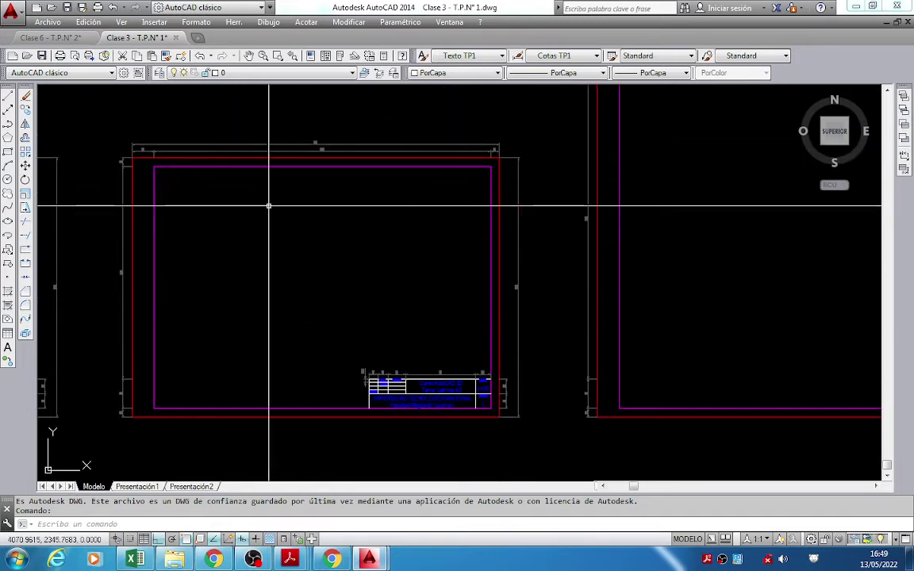
pyautogui.click(449, 22)
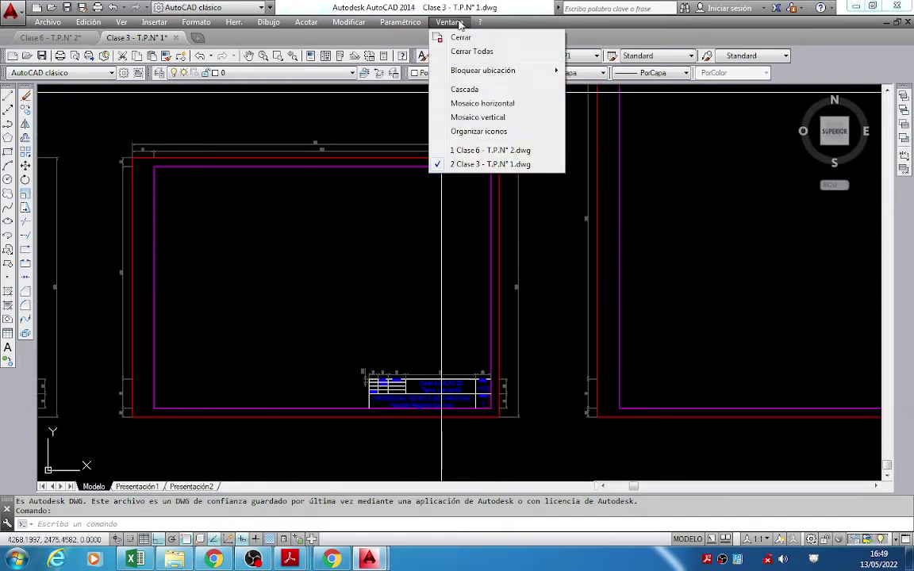
pyautogui.click(476, 150)
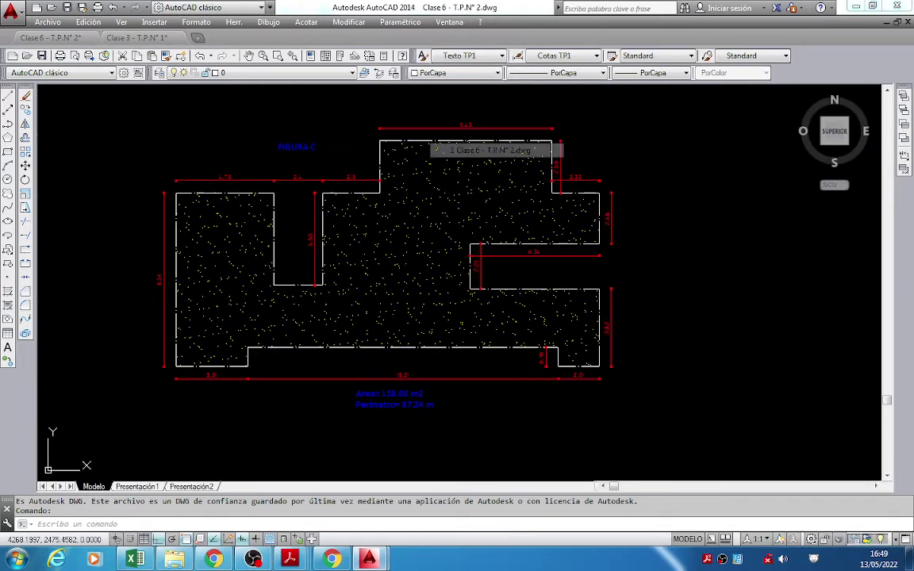
# Check the Figura C Presentación1 layout sheet, then switch back to Clase 3 - T.P.N° 1.
pyautogui.click(148, 486)
pyautogui.moveTo(561, 343); pyautogui.dragTo(344, 326, button='middle')
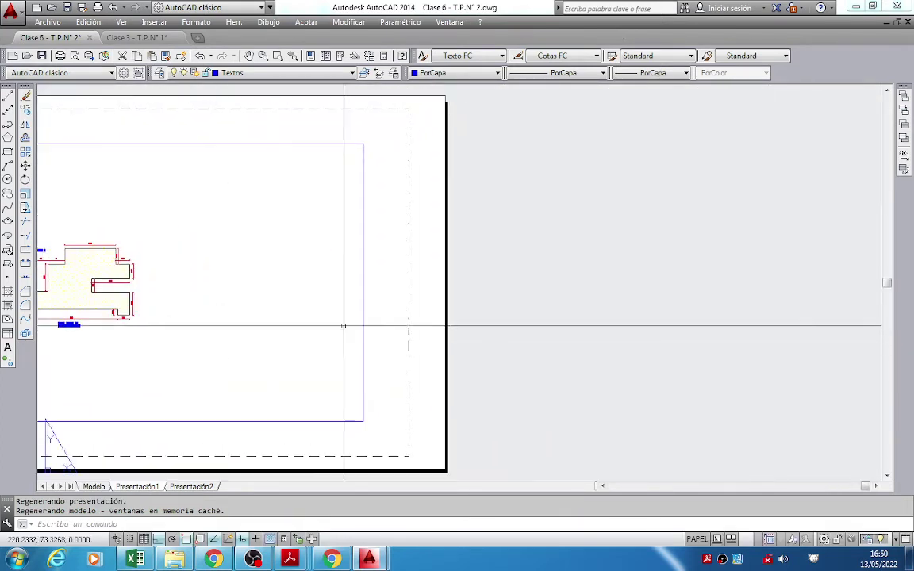
pyautogui.scroll(-2, 344, 326)
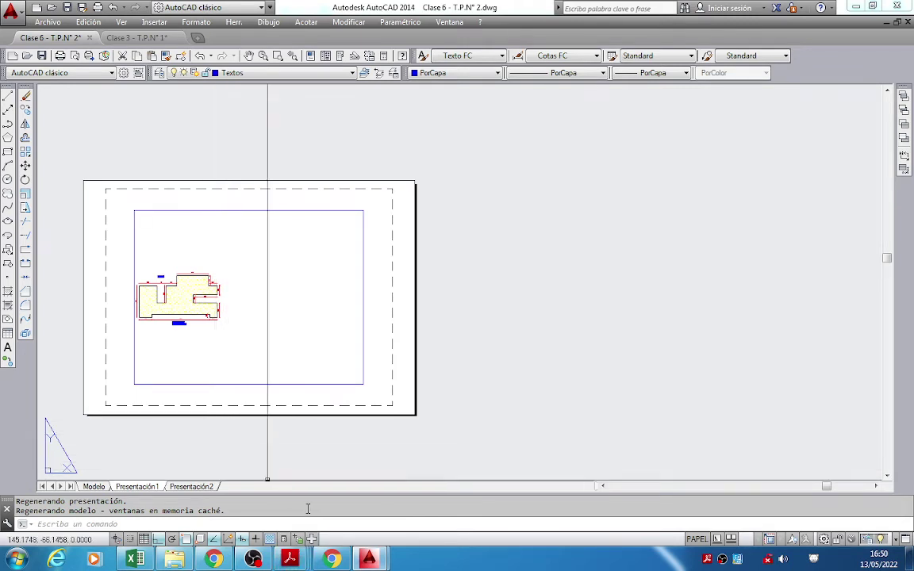
pyautogui.moveTo(375, 562)
pyautogui.click(416, 496)
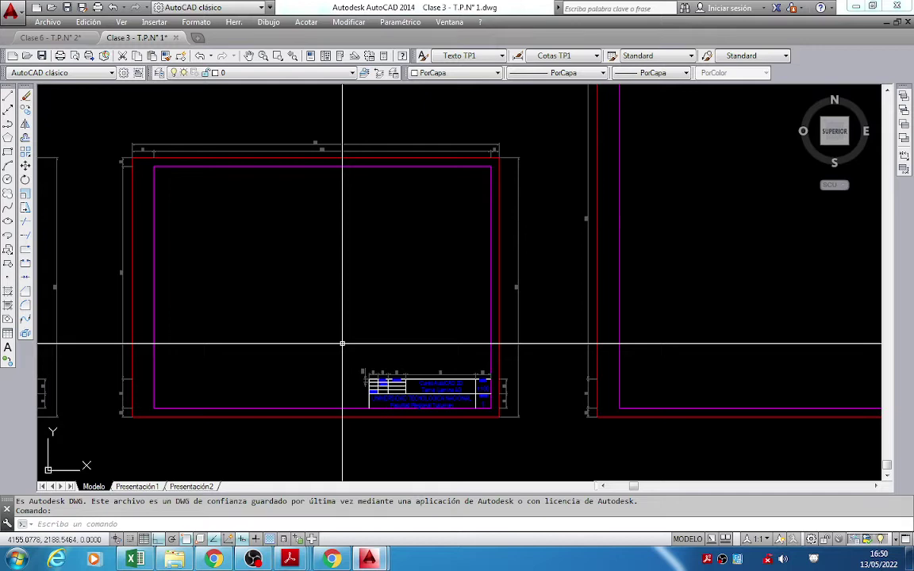
# Window-select the A3 sheet frame and title block (21 objects) and copy them with Ctrl+C.
pyautogui.moveTo(285, 134); pyautogui.dragTo(369, 163, button='middle')
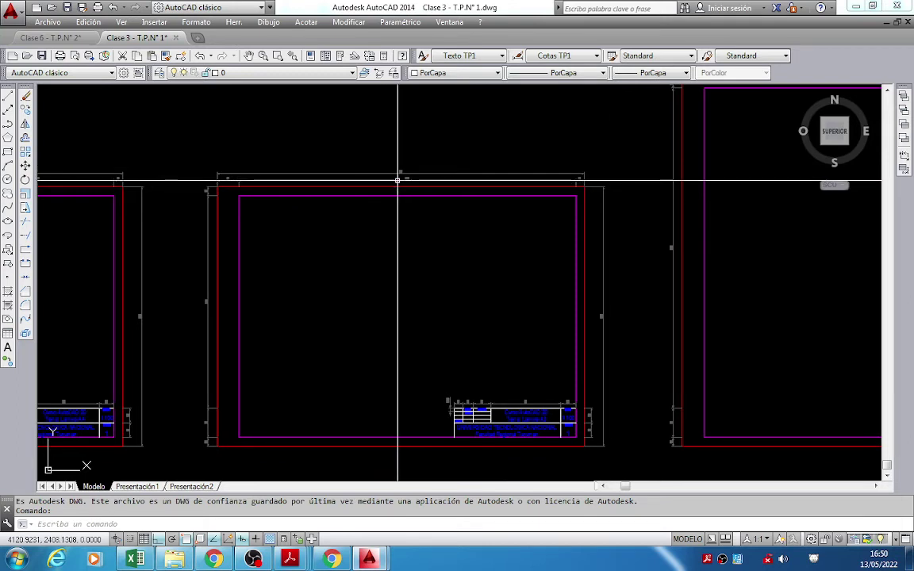
pyautogui.click(312, 73)
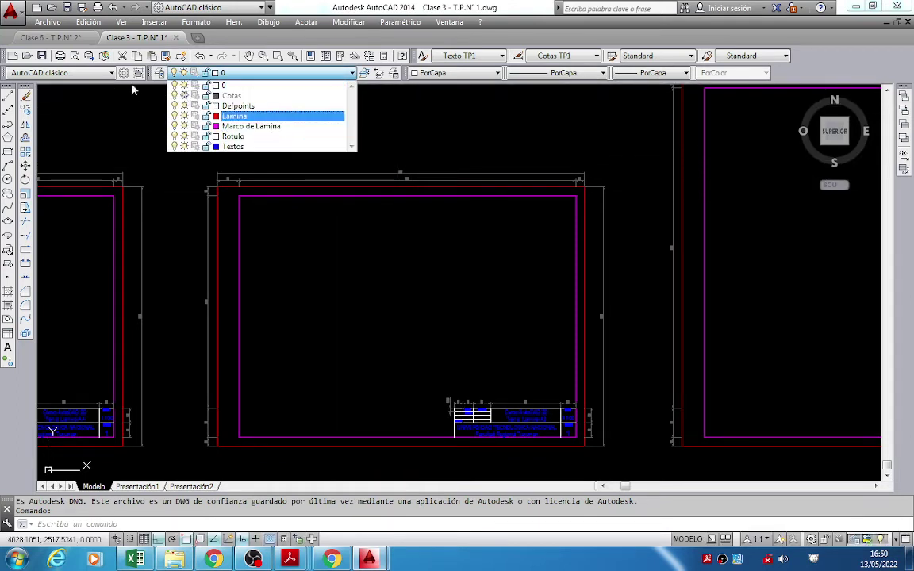
pyautogui.click(443, 149)
pyautogui.click(181, 159)
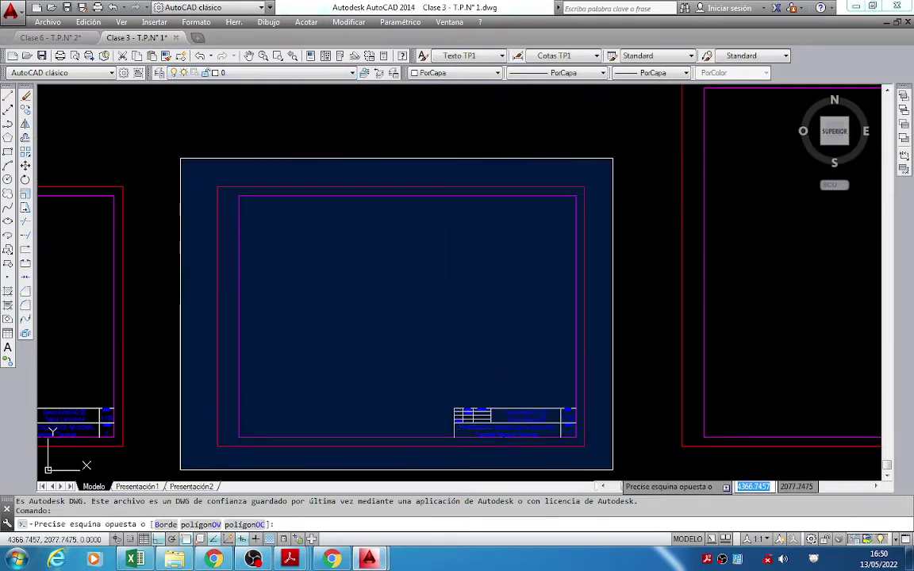
pyautogui.click(613, 470)
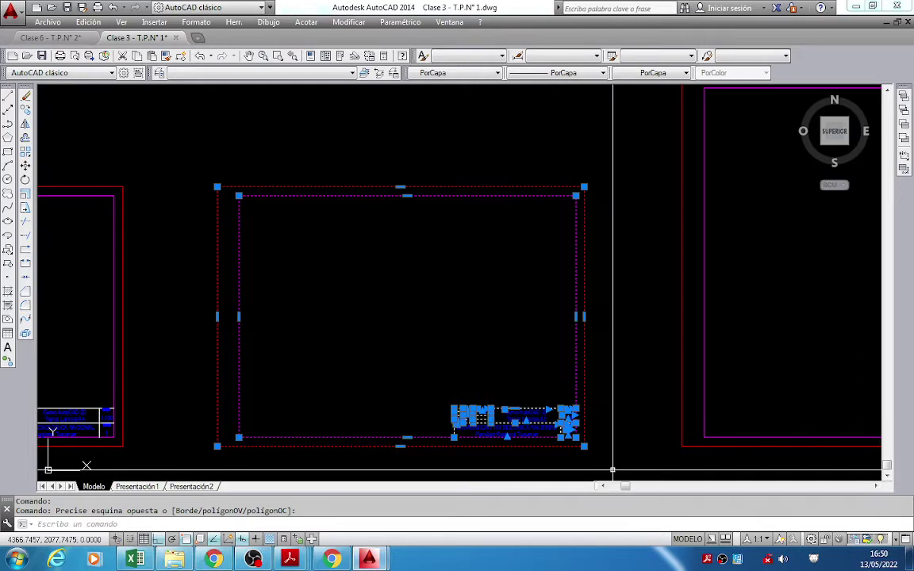
pyautogui.hotkey('ctrl', 'c')
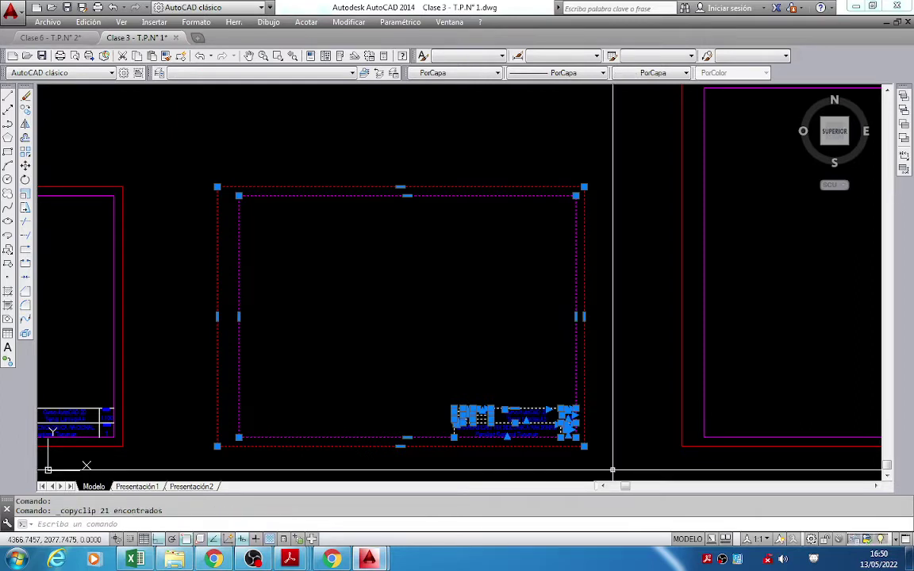
pyautogui.click(451, 22)
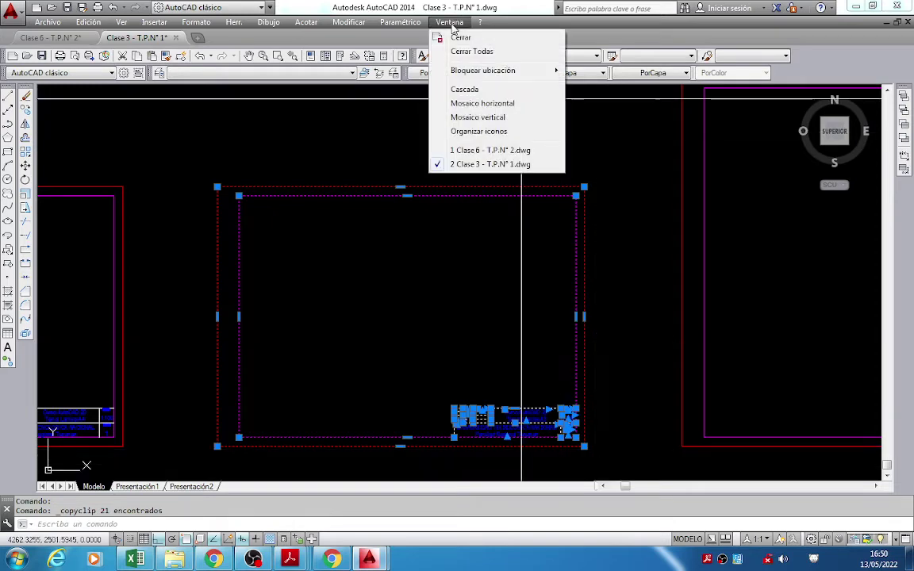
# Paste the A3 frame and title block into Clase 6's Presentación1 layout, right of the existing sheet.
pyautogui.click(474, 151)
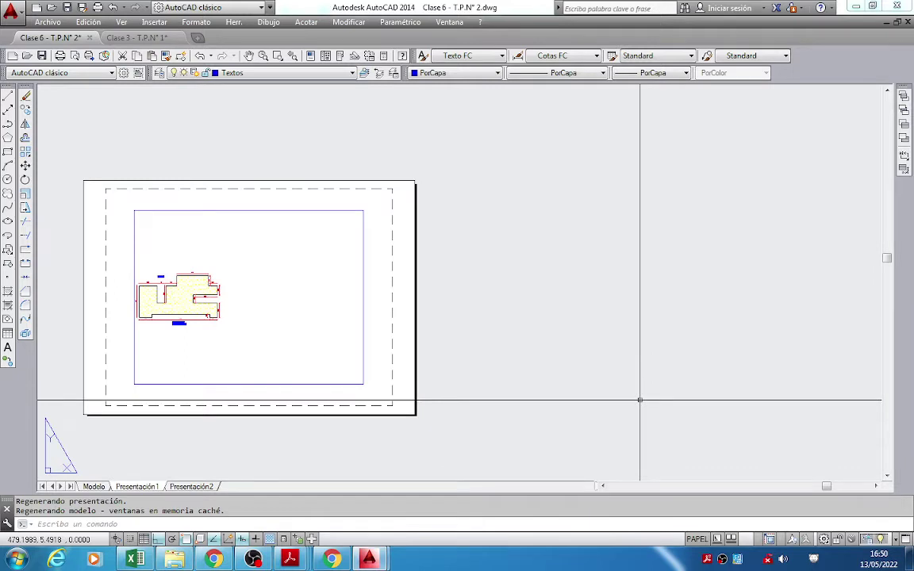
pyautogui.hotkey('ctrl', 'v')
pyautogui.scroll(-2, 467, 397)
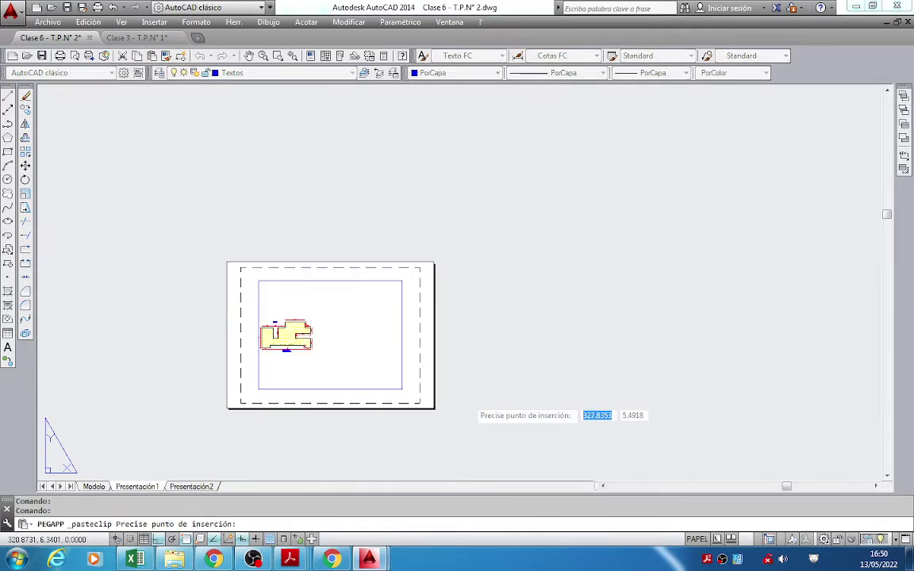
pyautogui.click(465, 429)
pyautogui.moveTo(744, 383); pyautogui.dragTo(635, 369, button='middle')
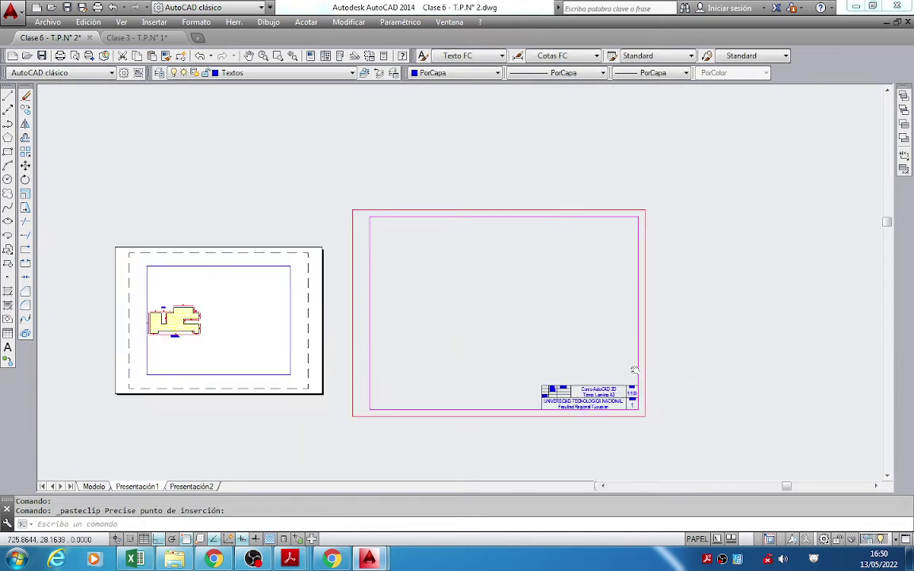
pyautogui.scroll(2, 429, 292)
pyautogui.moveTo(422, 292); pyautogui.dragTo(476, 257, button='middle')
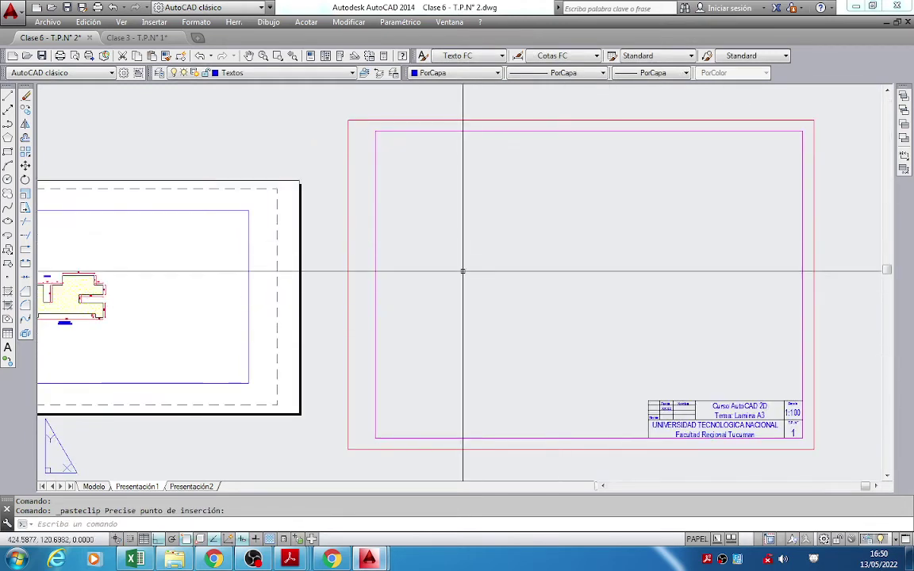
pyautogui.moveTo(772, 331); pyautogui.dragTo(551, 297, button='middle')
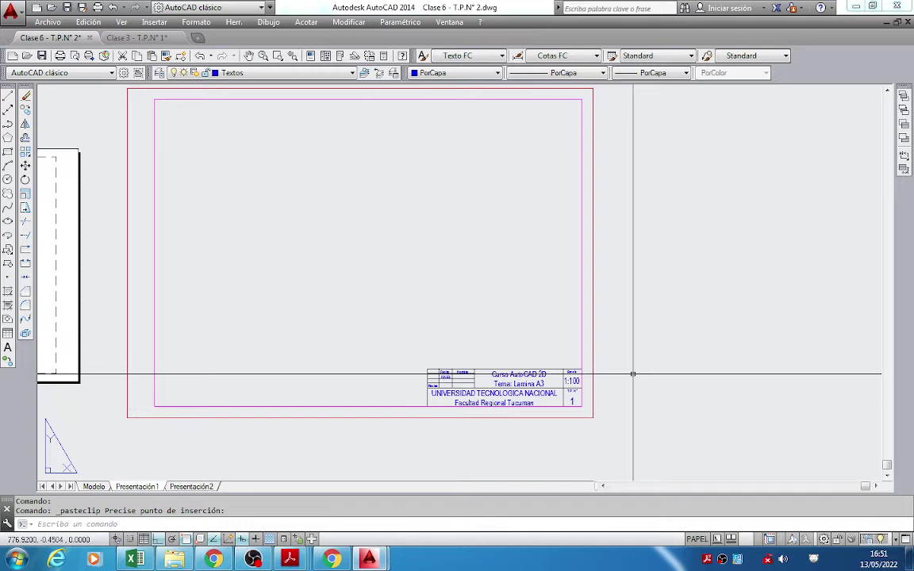
pyautogui.moveTo(488, 286); pyautogui.dragTo(523, 312, button='middle')
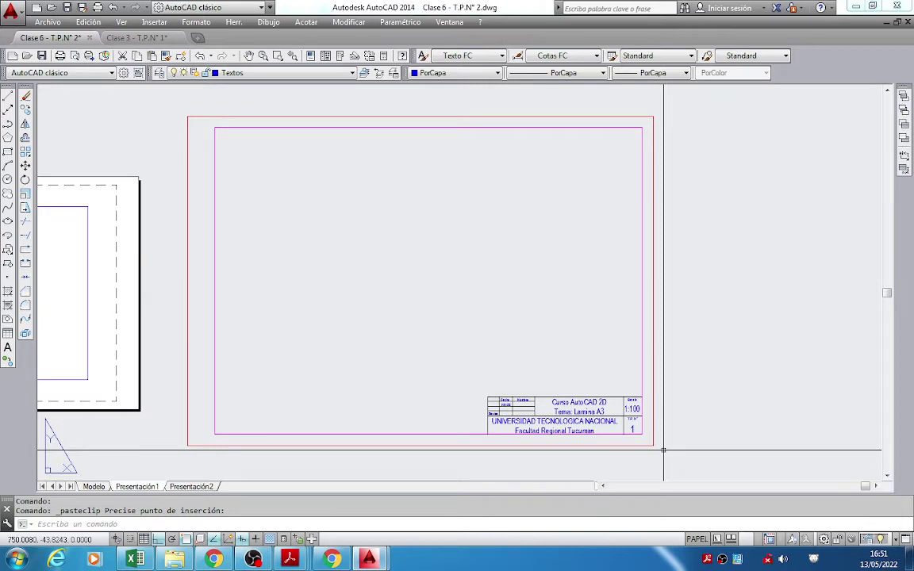
# Read the NOTAS page on sheet scales in Acrobat, then return to Clase 3 - T.P.N° 1.
pyautogui.moveTo(290, 558)
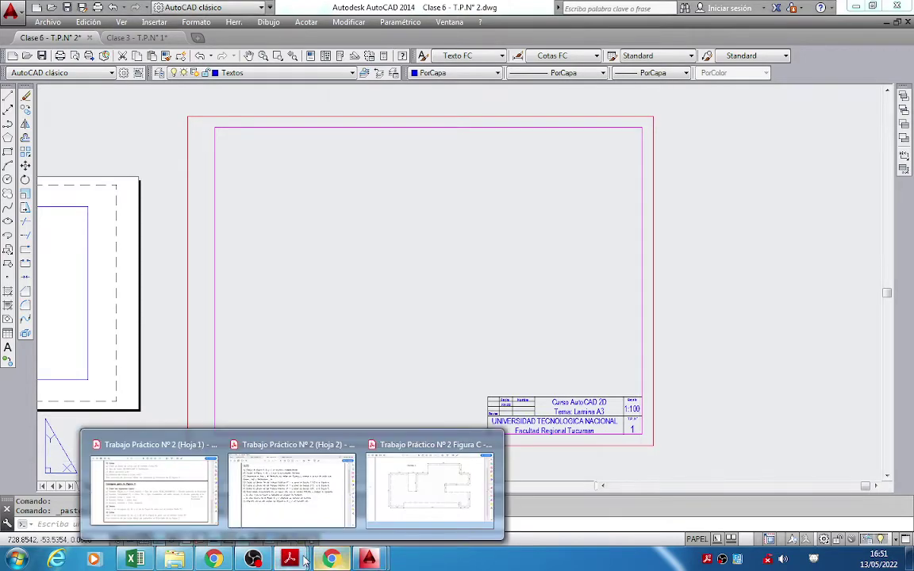
pyautogui.click(321, 504)
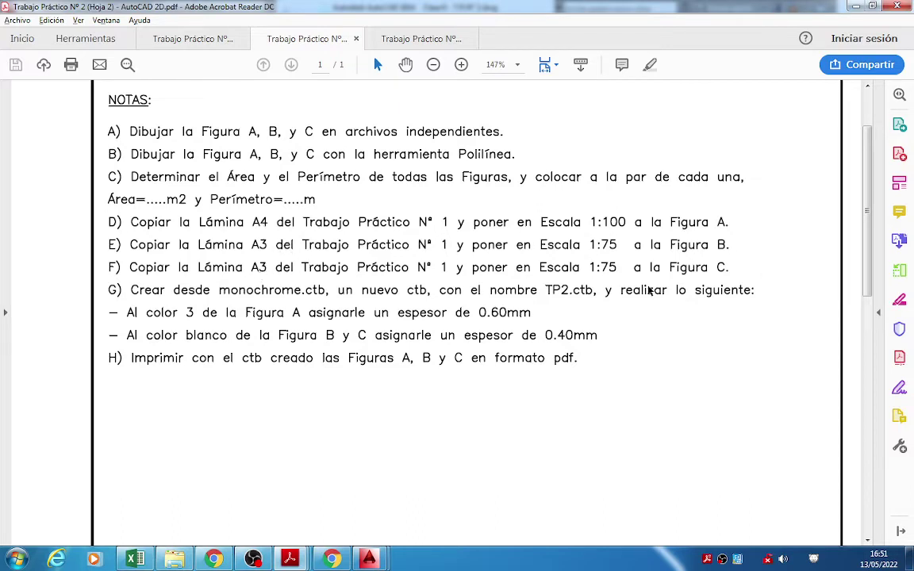
pyautogui.moveTo(368, 560)
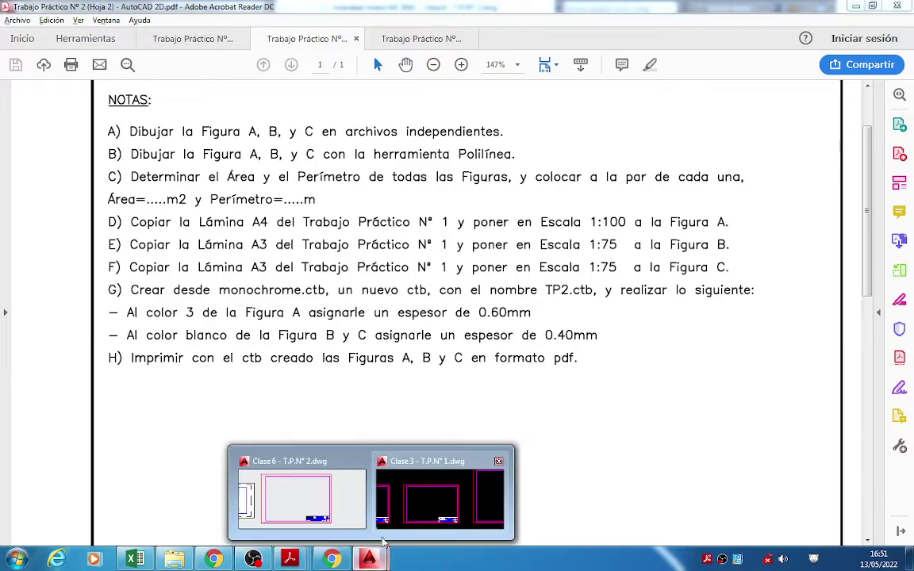
pyautogui.click(425, 496)
# Cancel the pending paste and close Clase 3 - T.P.N° 1, discarding its unsaved changes.
pyautogui.press('Escape')
pyautogui.press('Escape')
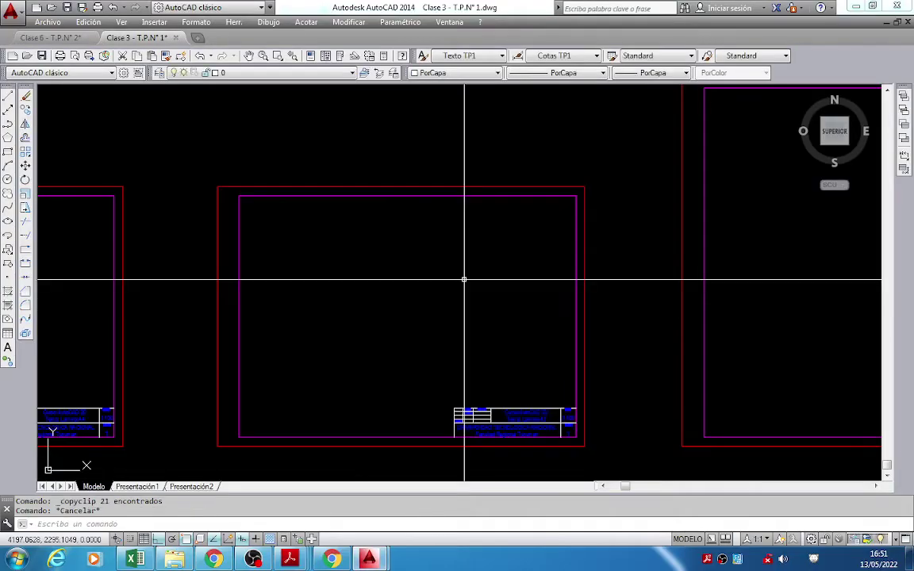
pyautogui.scroll(-3, 461, 278)
pyautogui.scroll(-2, 465, 279)
pyautogui.moveTo(741, 322); pyautogui.dragTo(584, 322, button='middle')
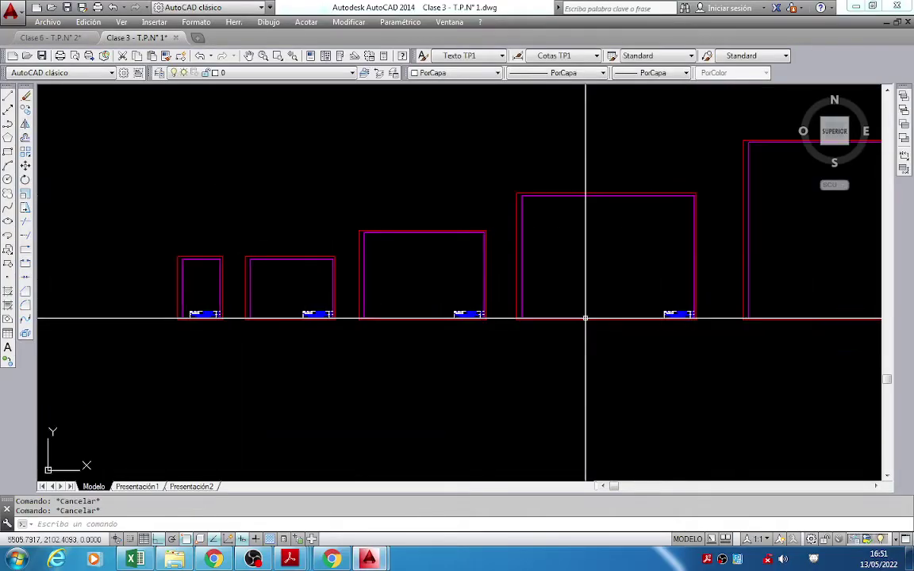
pyautogui.click(908, 24)
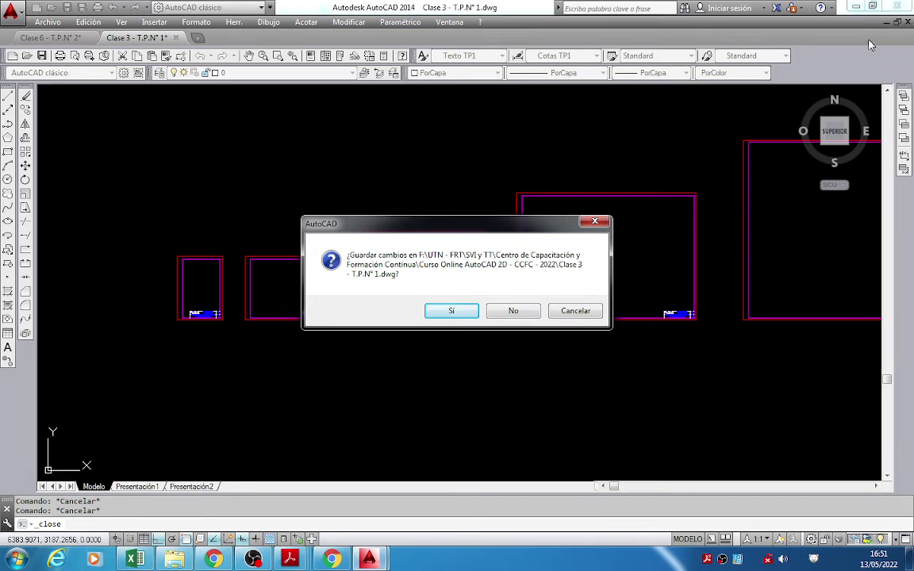
pyautogui.press('Escape')
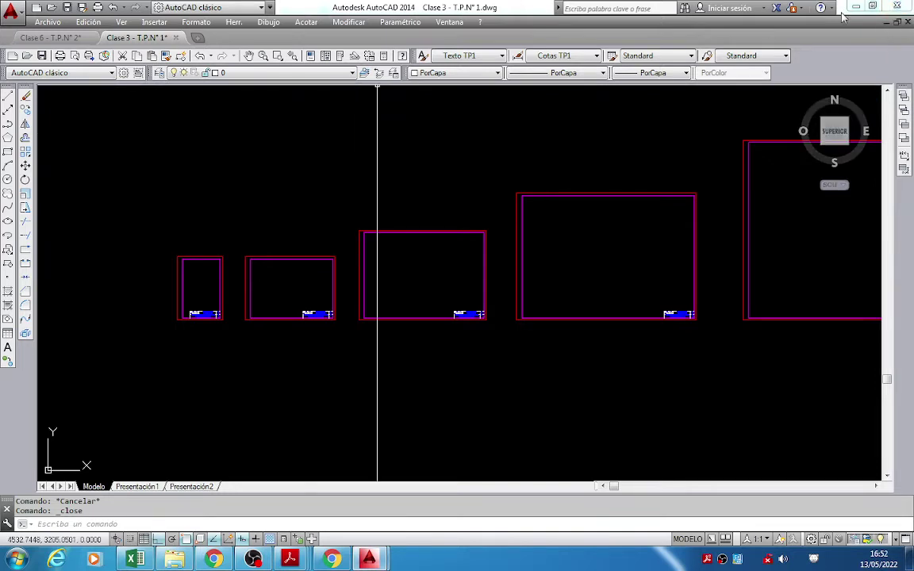
pyautogui.click(909, 24)
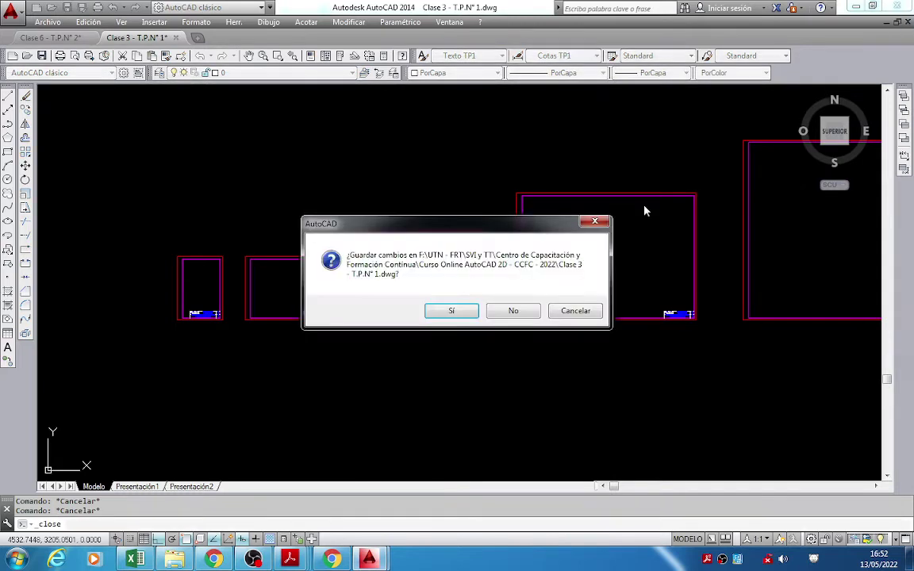
pyautogui.click(516, 312)
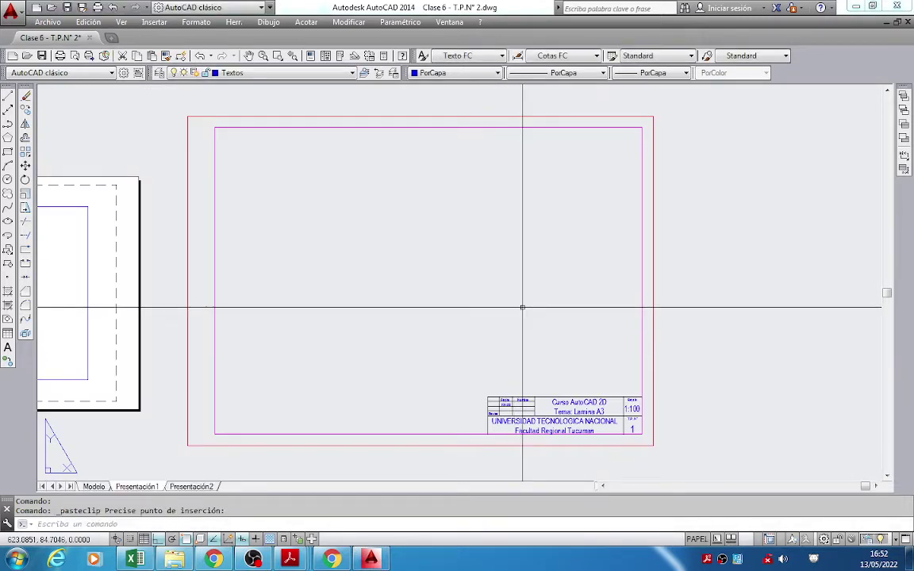
# Change the title block scale from 1:100 to 1:75.
pyautogui.scroll(8, 671, 426)
pyautogui.moveTo(486, 323); pyautogui.dragTo(581, 294, button='middle')
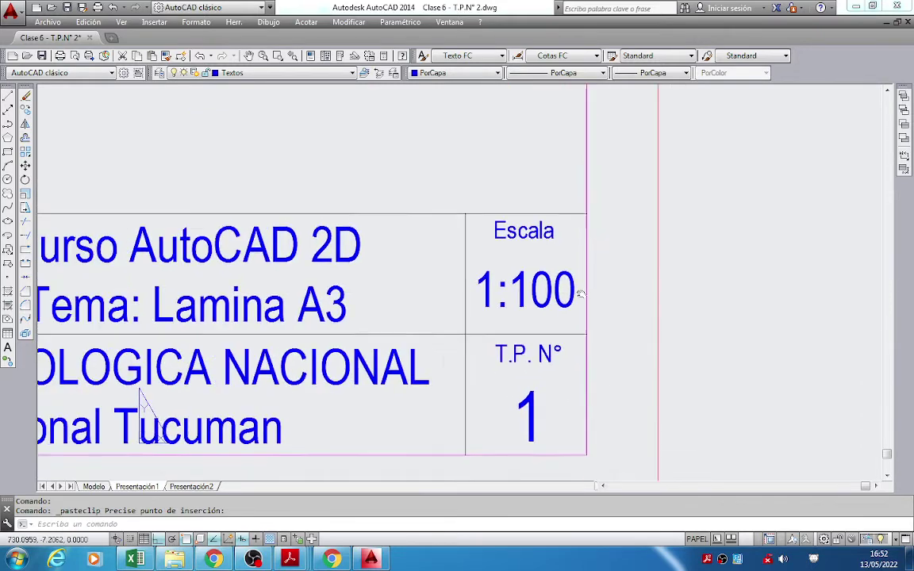
pyautogui.doubleClick(552, 283)
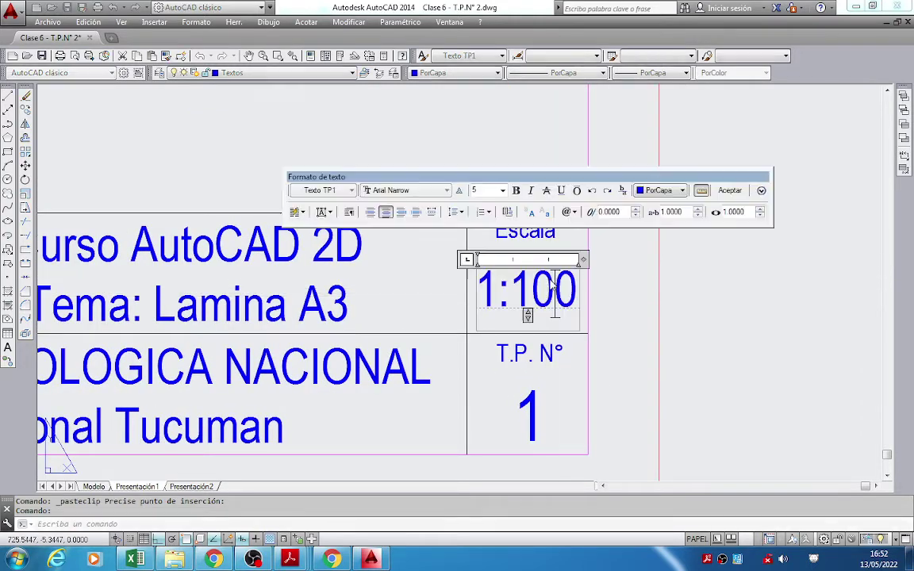
pyautogui.doubleClick(555, 287)
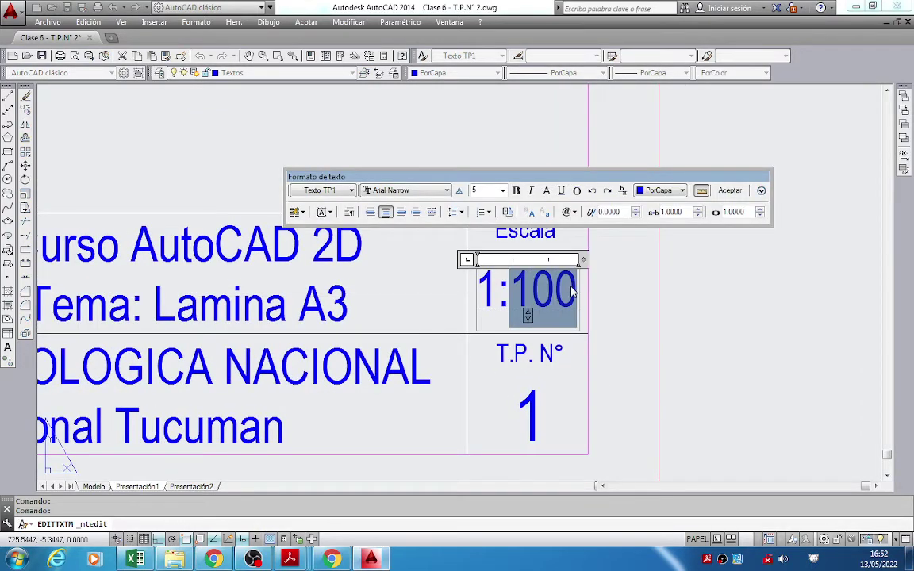
pyautogui.write('75')
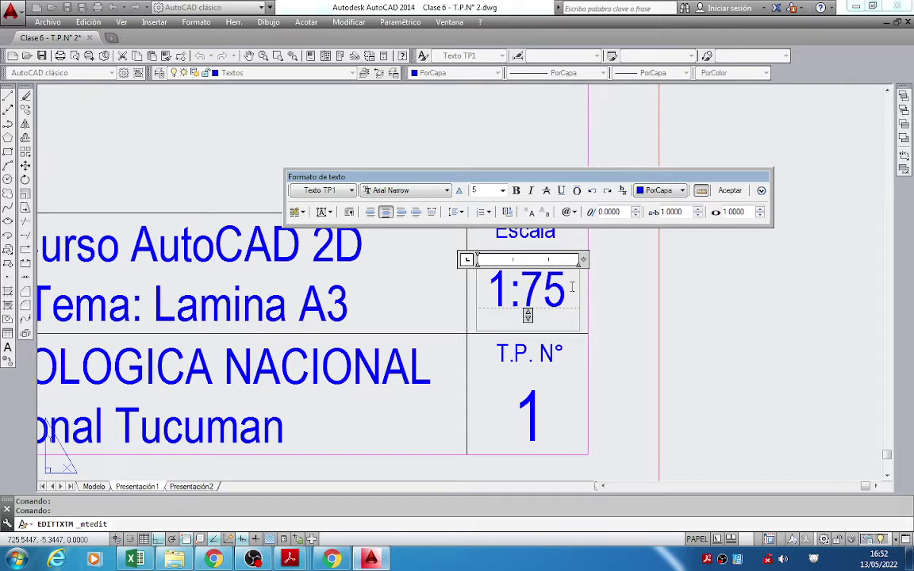
pyautogui.click(759, 375)
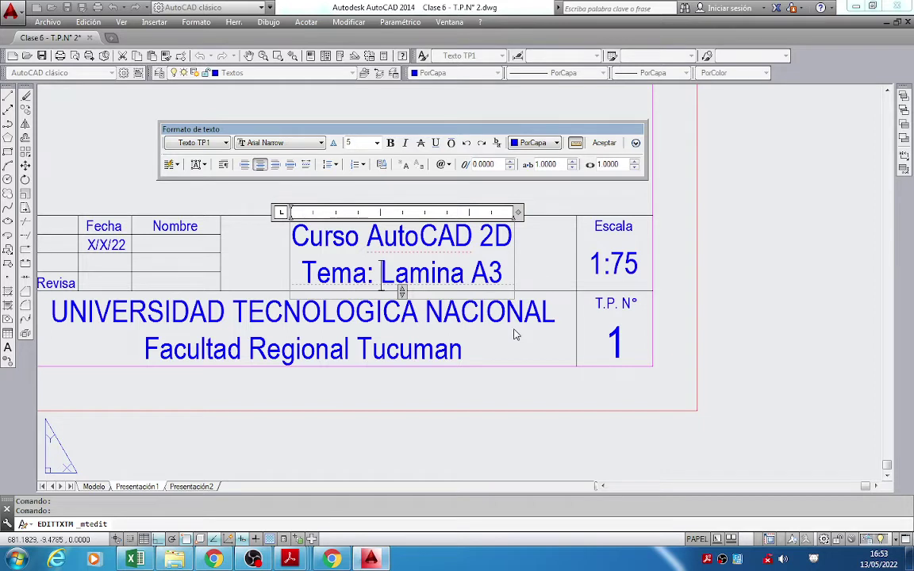
# Replace the theme 'Lamina A3' with 'Figura C' and change the T.P. number to 2.
pyautogui.press('Delete')
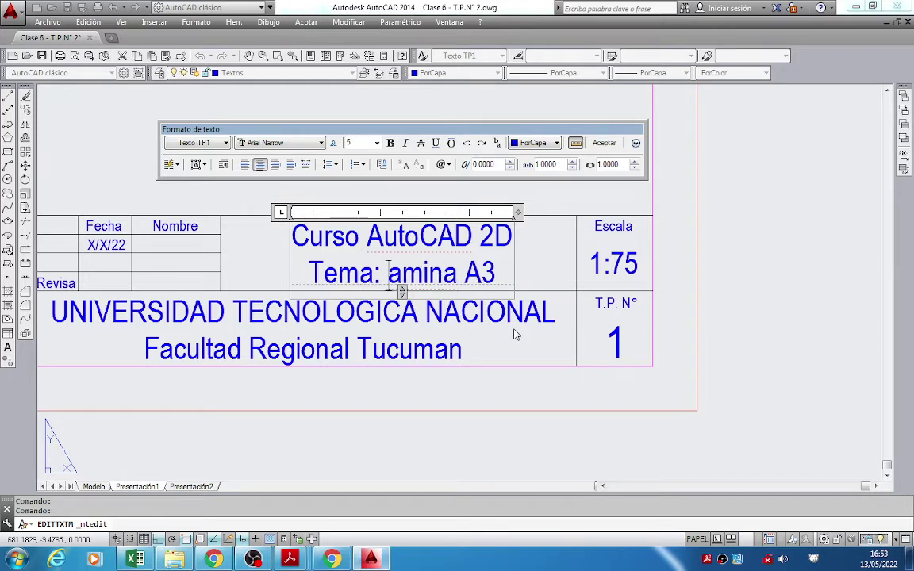
pyautogui.press('Delete')
pyautogui.press('Delete')
pyautogui.press('Delete')
pyautogui.press('Delete')
pyautogui.press('Delete')
pyautogui.press('Delete')
pyautogui.press('Delete')
pyautogui.press('Delete')
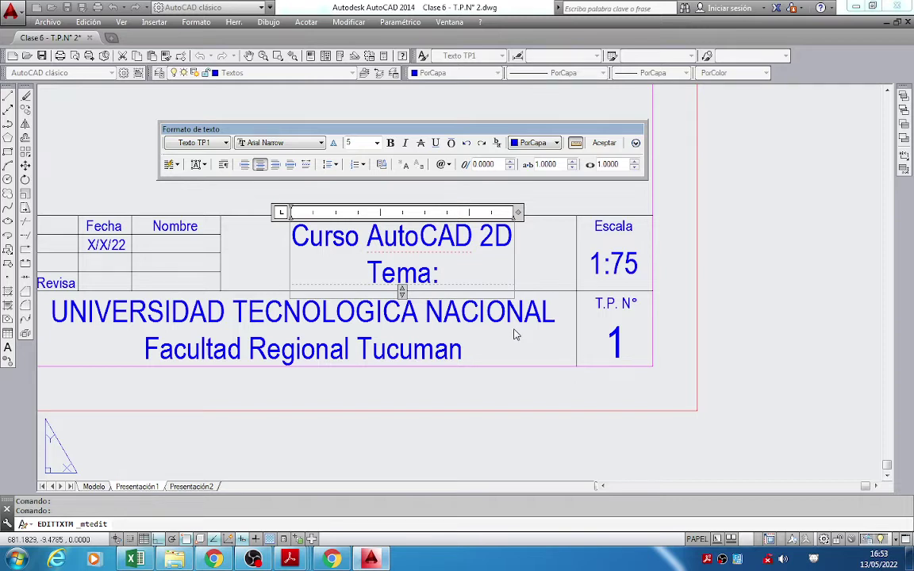
pyautogui.write('Figura')
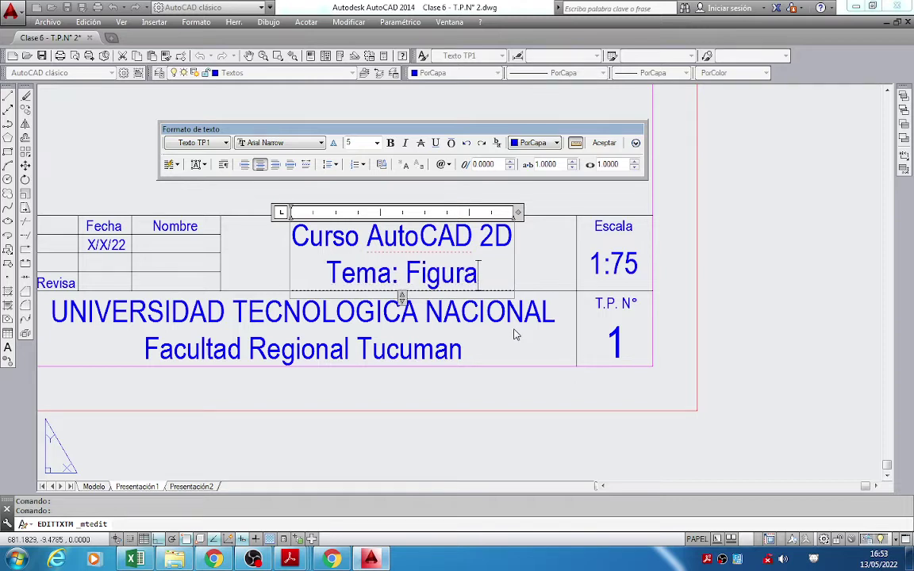
pyautogui.write(' C')
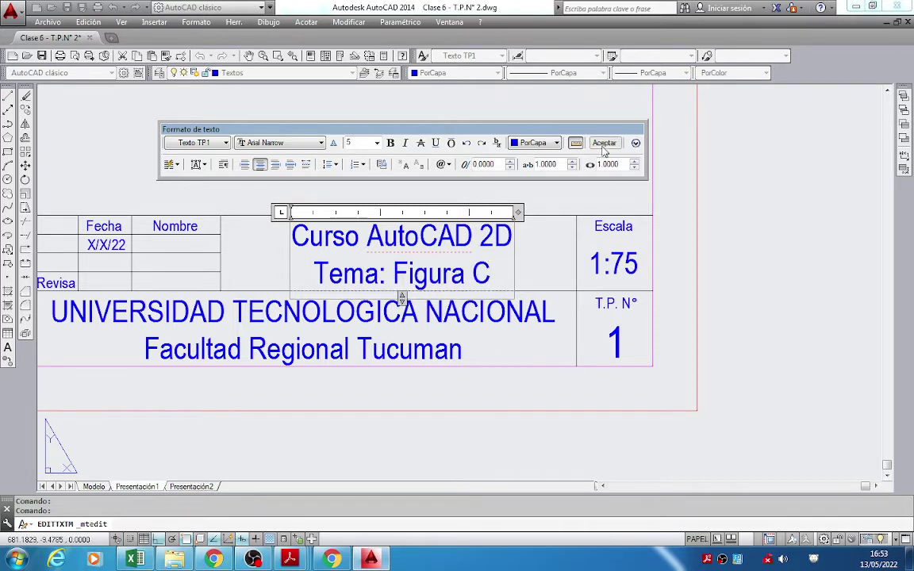
pyautogui.click(603, 142)
pyautogui.doubleClick(614, 341)
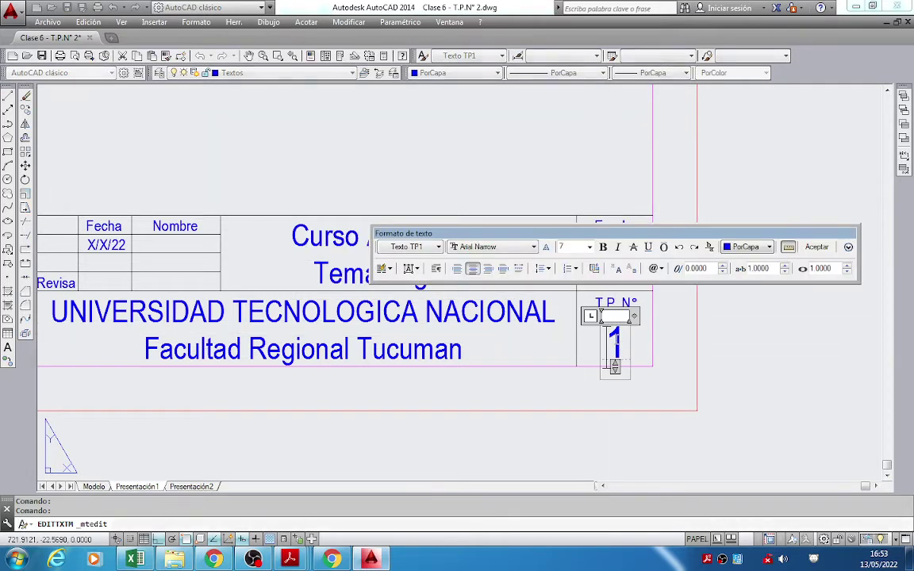
pyautogui.write('2')
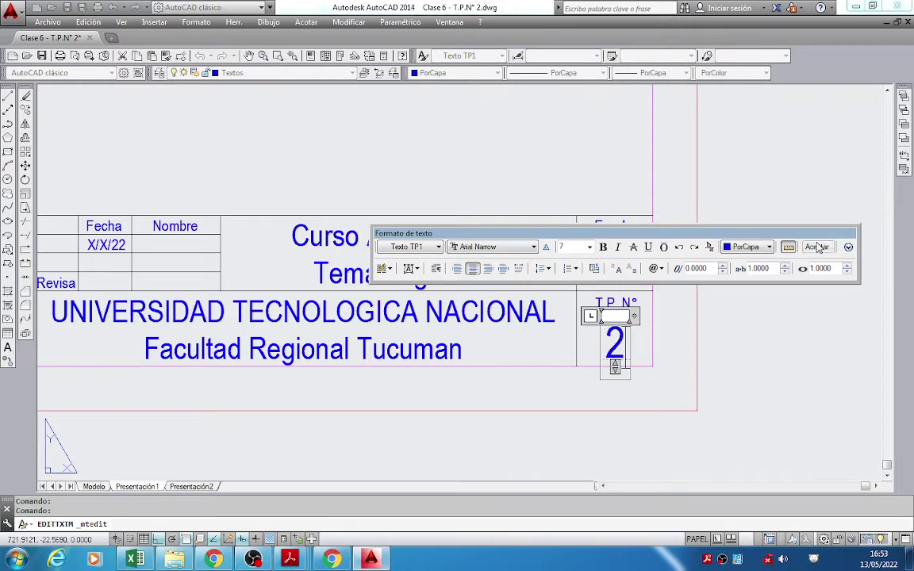
pyautogui.click(661, 304)
# Zoom out to show the whole layout sheet, then switch to model space.
pyautogui.scroll(-5, 348, 314)
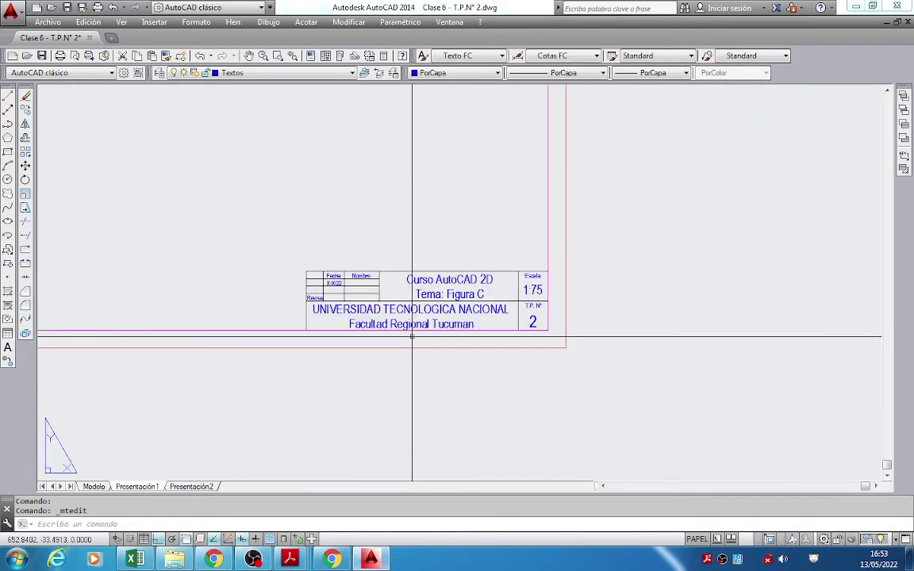
pyautogui.scroll(4, 379, 308)
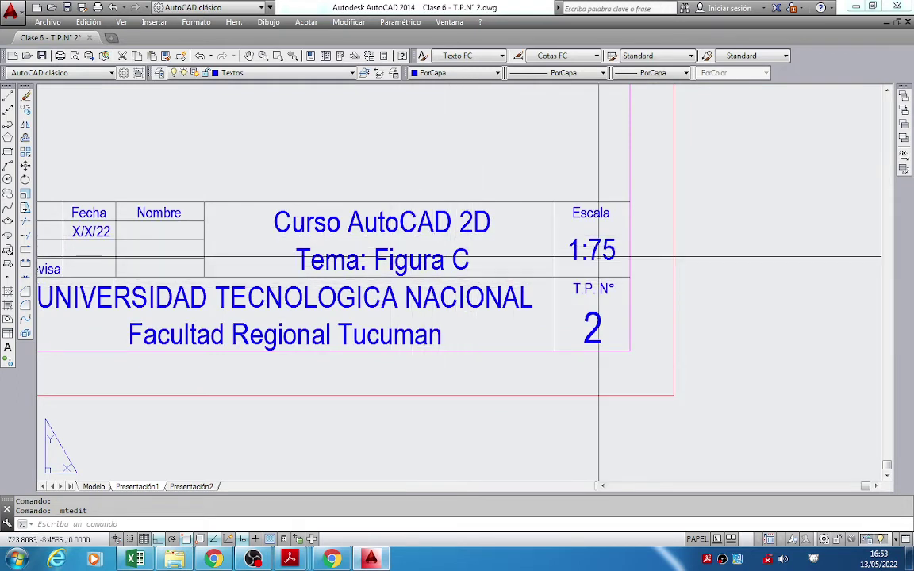
pyautogui.scroll(-6, 583, 334)
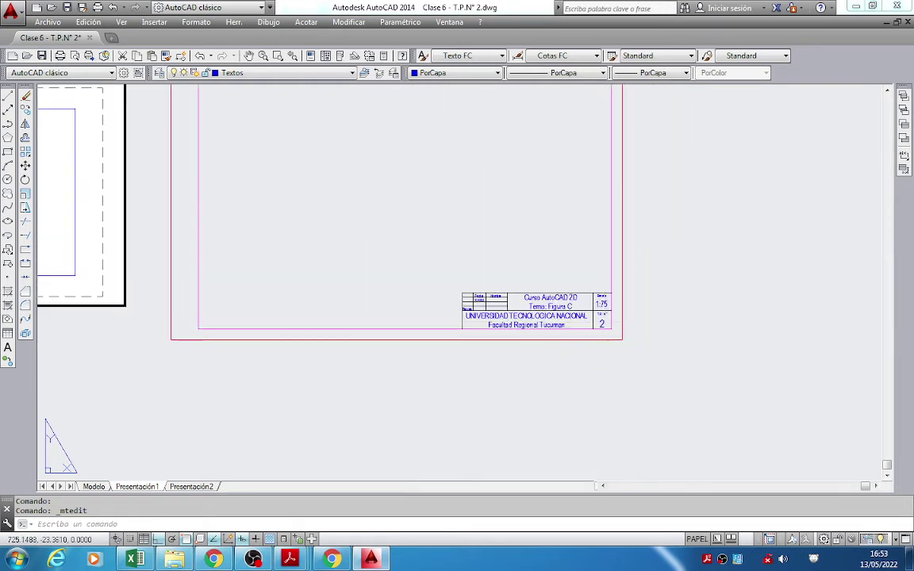
pyautogui.middleClick(584, 334)
pyautogui.middleClick(583, 333)
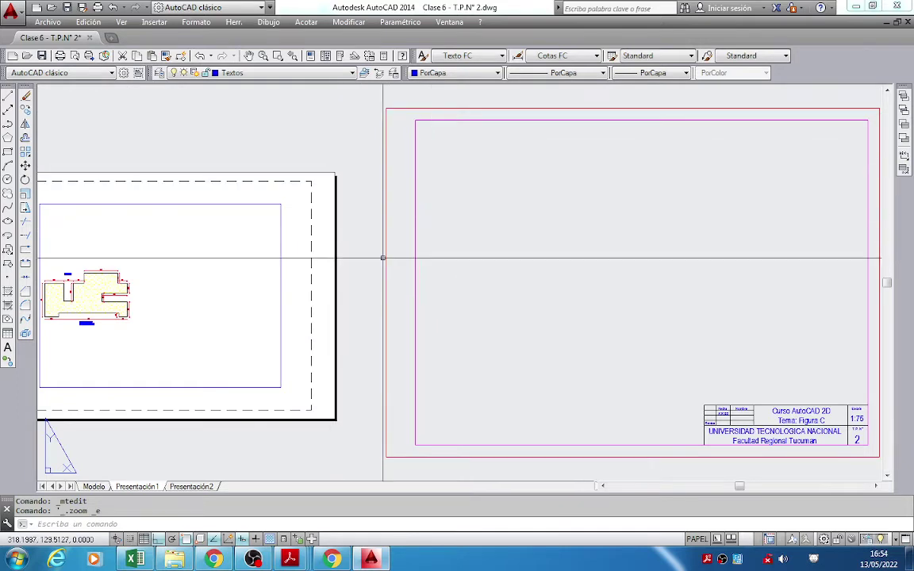
pyautogui.click(94, 486)
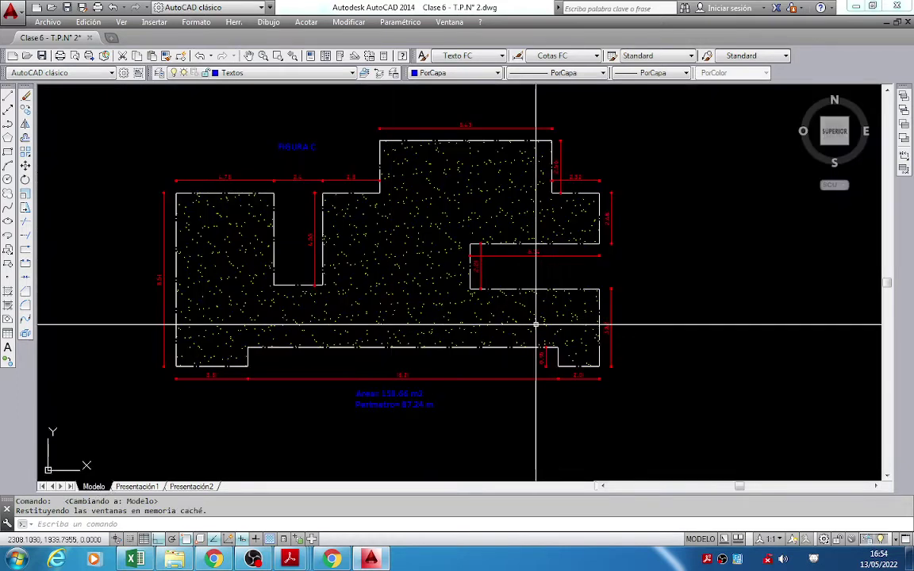
# Back on the Presentación1 layout, set Ventana as the current layer.
pyautogui.click(136, 486)
pyautogui.moveTo(567, 312); pyautogui.dragTo(454, 307, button='middle')
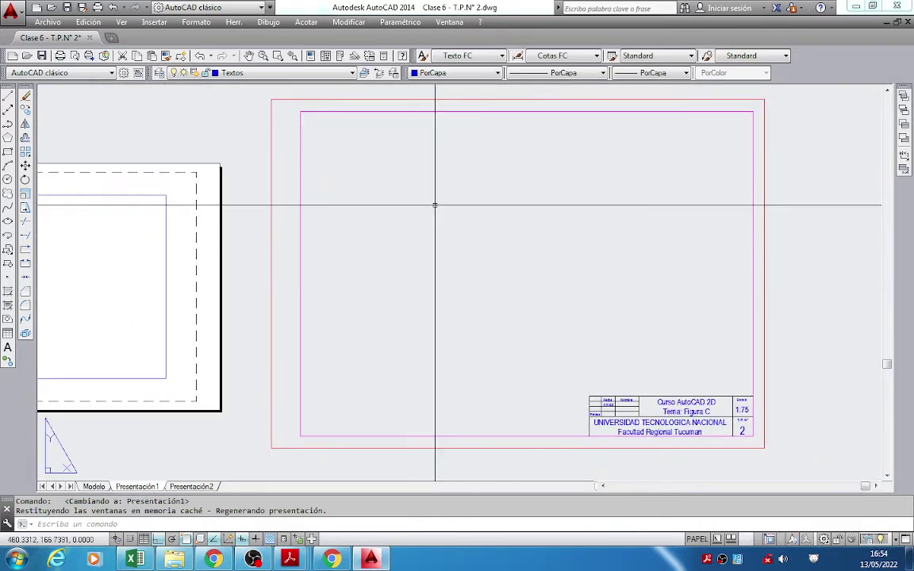
pyautogui.click(286, 75)
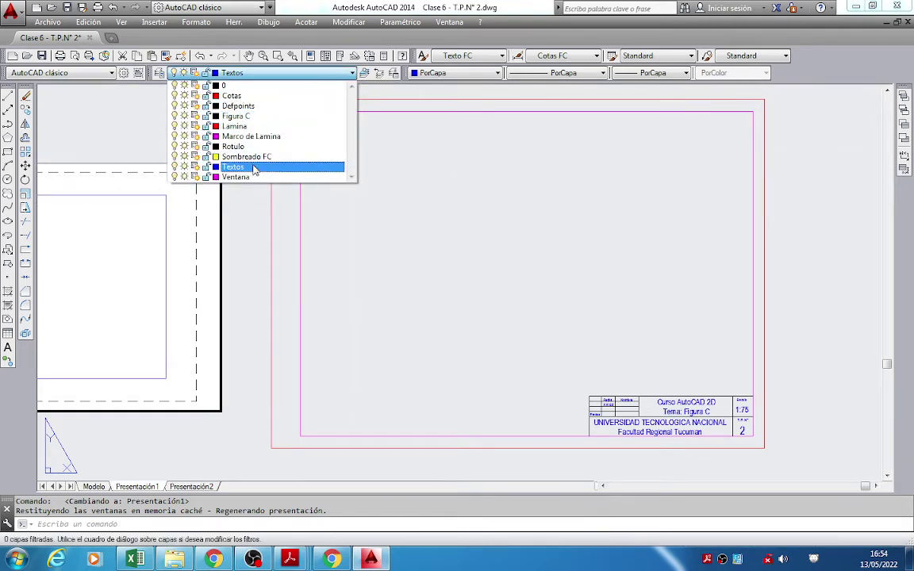
pyautogui.click(242, 177)
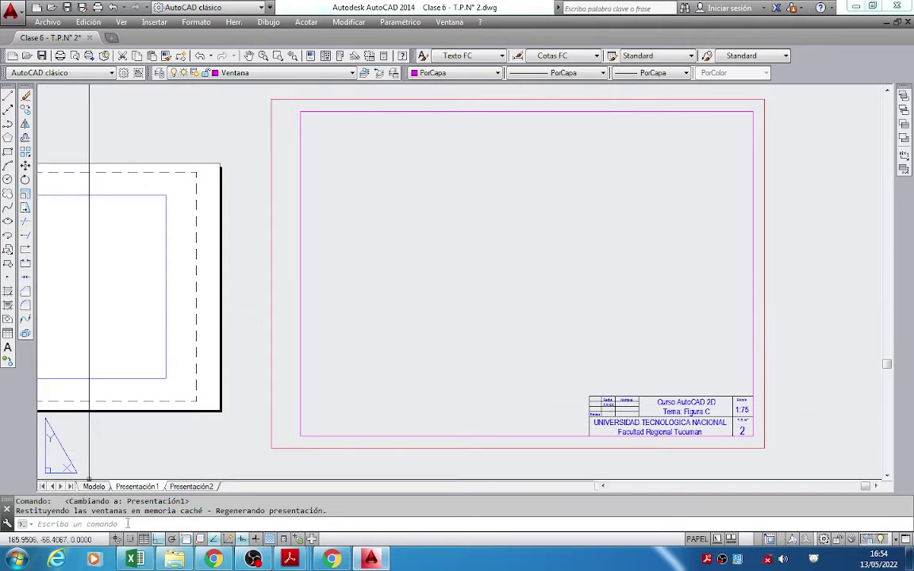
# Turn on the Viewports toolbar and dock it beside the other toolbars.
pyautogui.rightClick(889, 70)
pyautogui.click(799, 57)
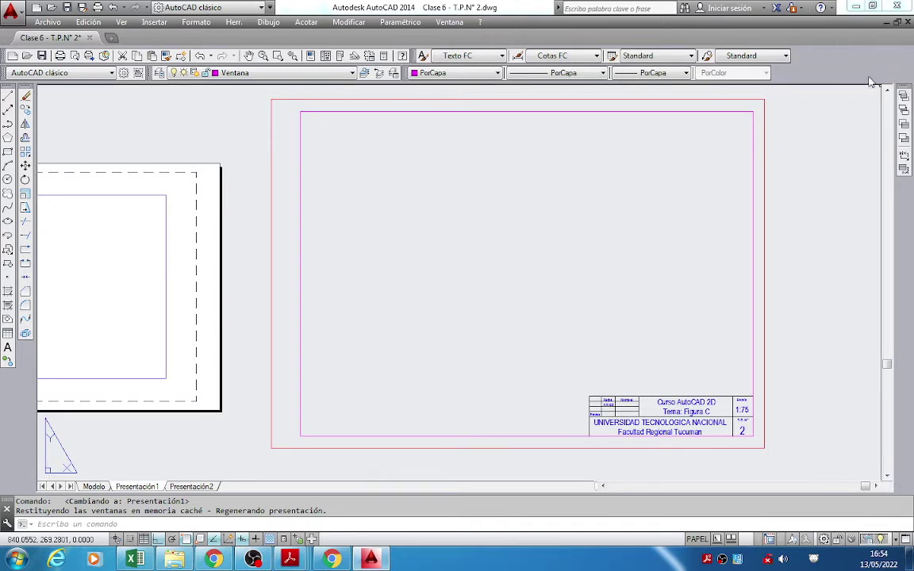
pyautogui.rightClick(870, 61)
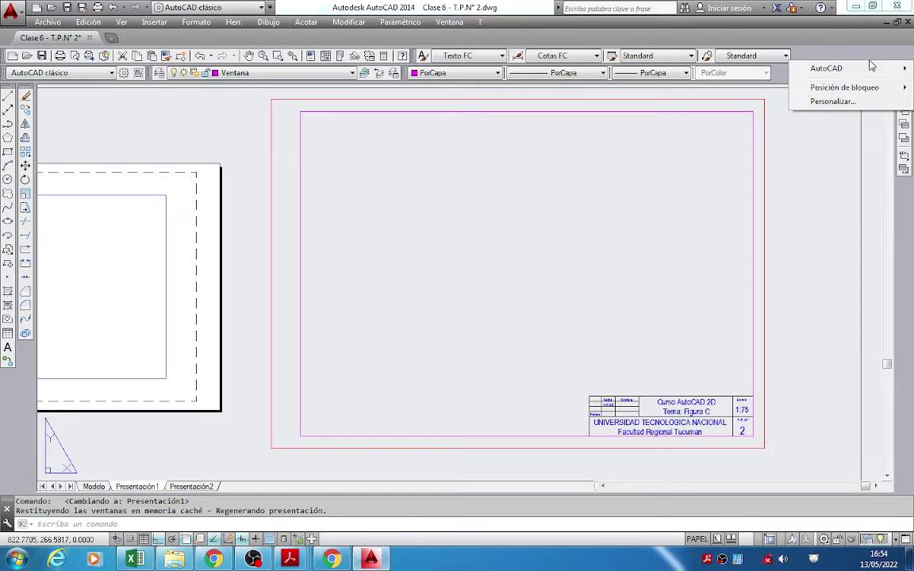
pyautogui.moveTo(873, 70)
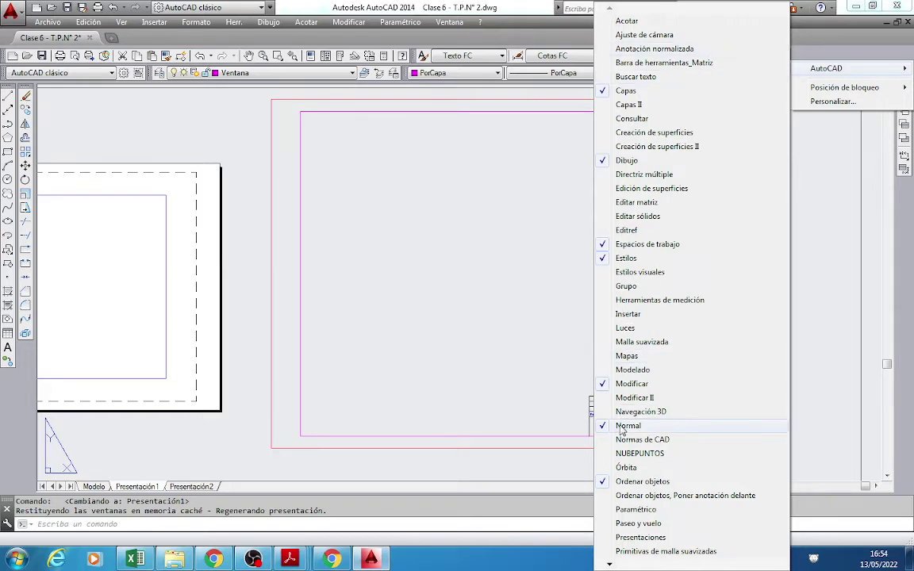
pyautogui.moveTo(610, 565)
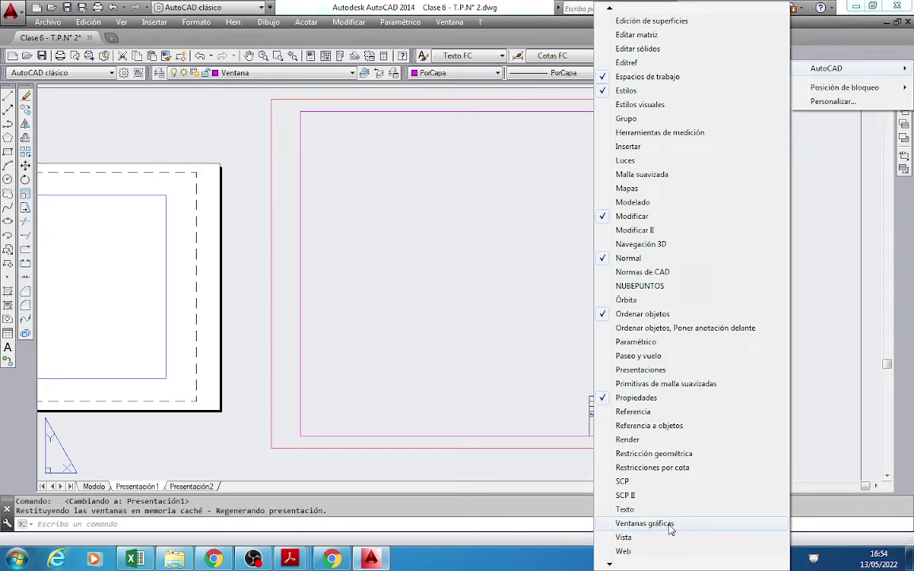
pyautogui.click(658, 525)
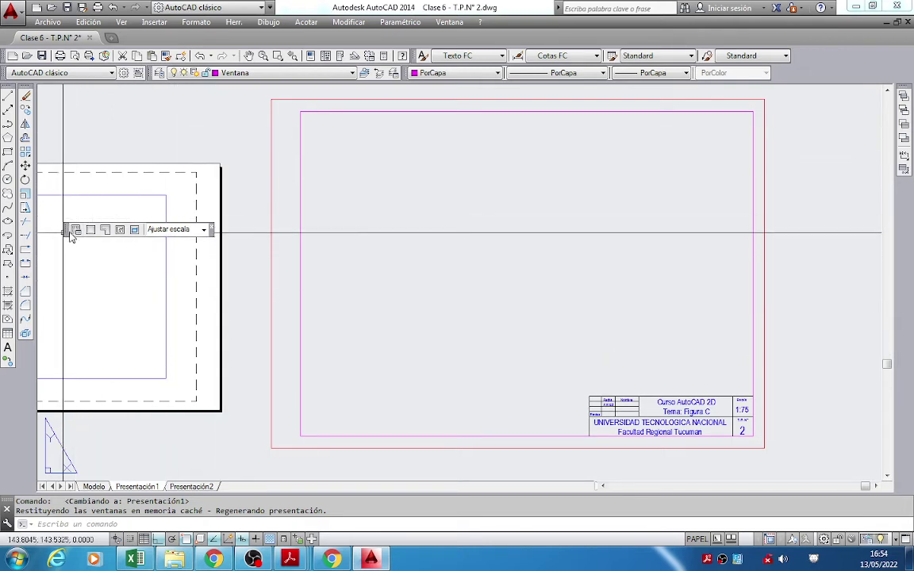
pyautogui.moveTo(66, 235)
pyautogui.mouseDown()
pyautogui.moveTo(198, 242)
pyautogui.moveTo(372, 229)
pyautogui.moveTo(624, 164)
pyautogui.moveTo(817, 73)
pyautogui.mouseUp()
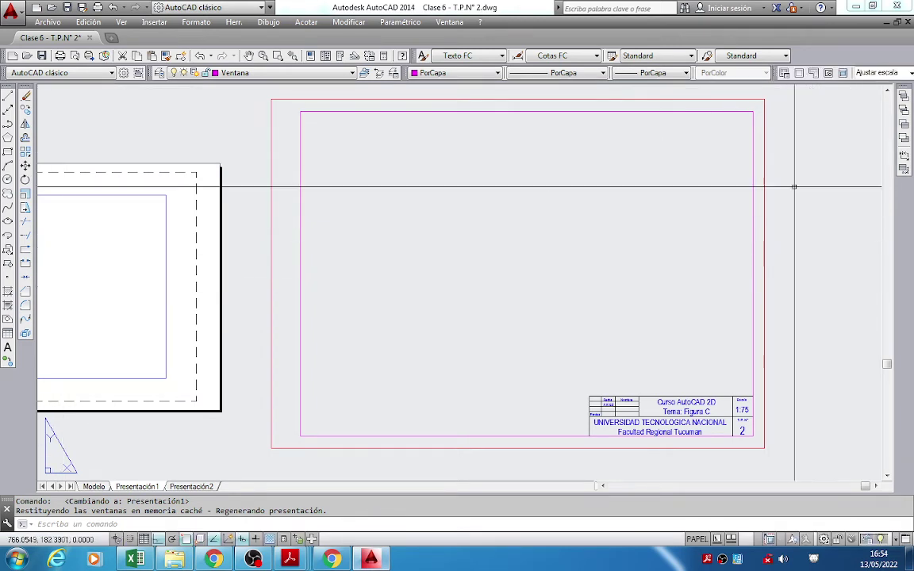
# Create a single viewport by two corners inside the A3 frame, then pan the sheet slightly.
pyautogui.click(800, 74)
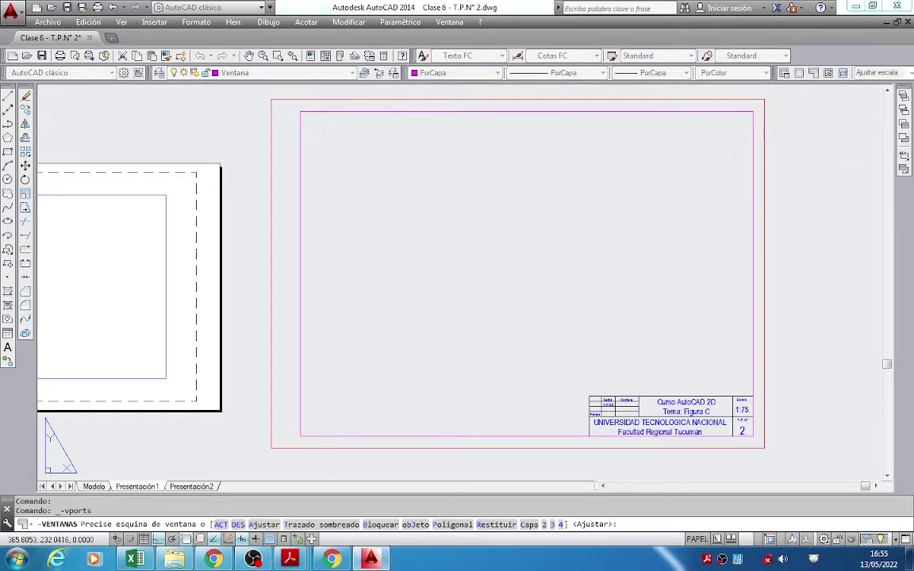
pyautogui.click(324, 128)
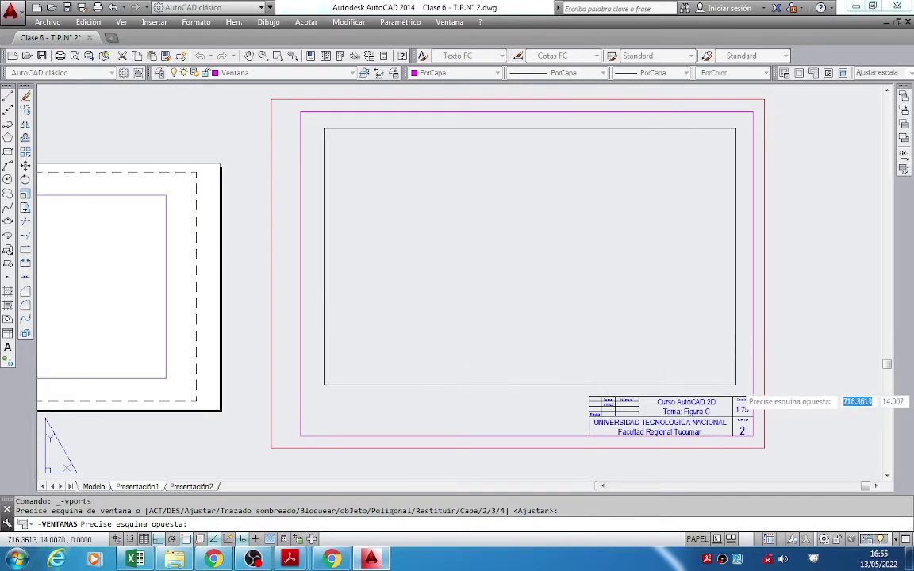
pyautogui.click(736, 385)
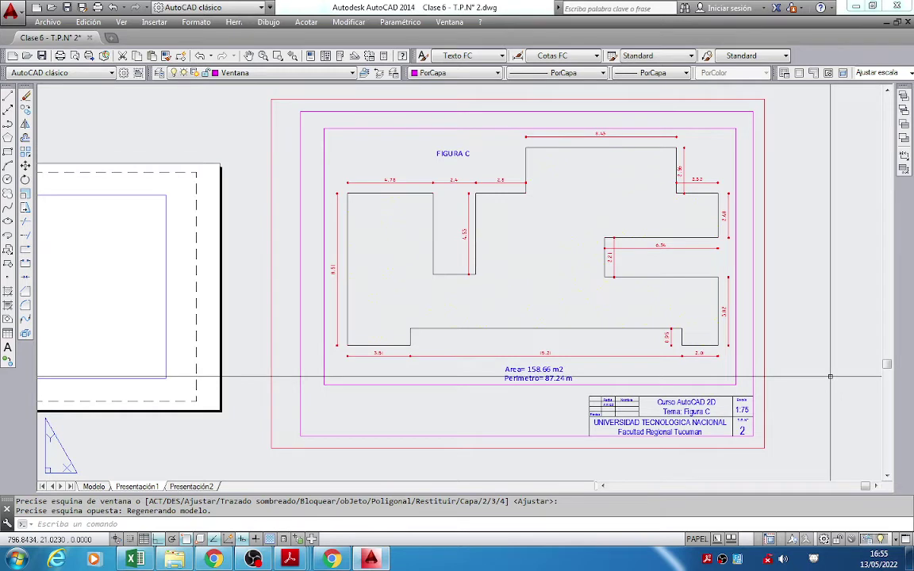
pyautogui.moveTo(484, 370)
pyautogui.mouseDown(button='middle')
pyautogui.moveTo(557, 364)
pyautogui.moveTo(526, 363)
pyautogui.mouseUp(button='middle')
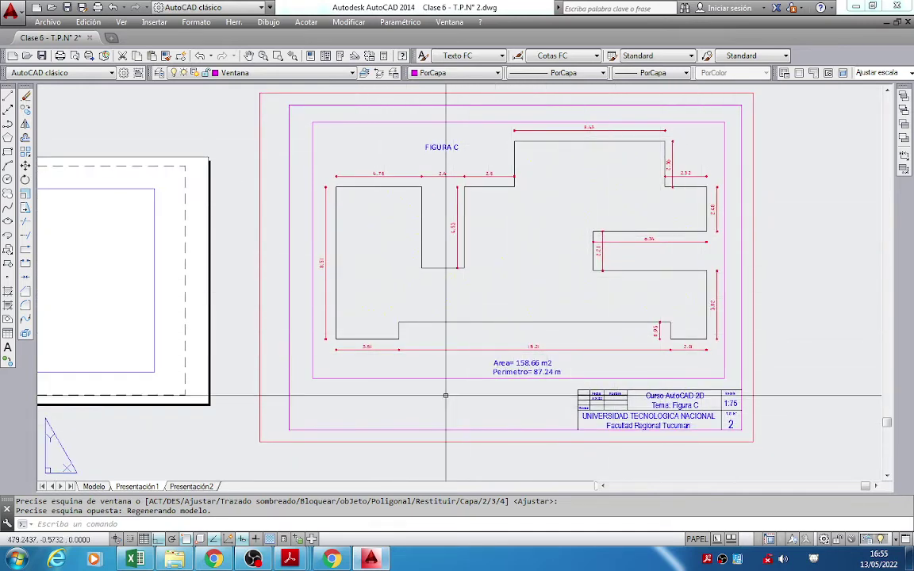
# Open the Figura C viewport's properties and compute 1000/75 in the Windows Calculator.
pyautogui.click(474, 378)
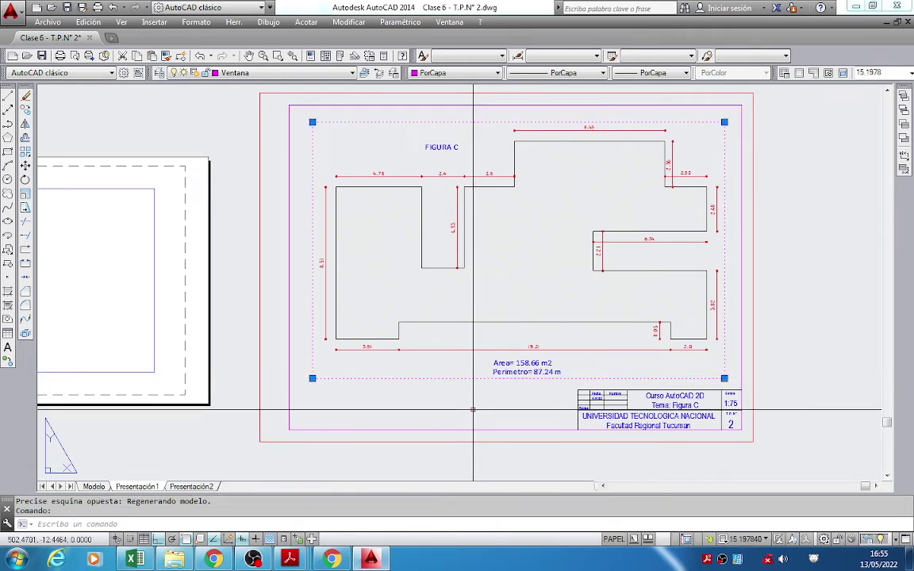
pyautogui.hotkey('ctrl', '1')
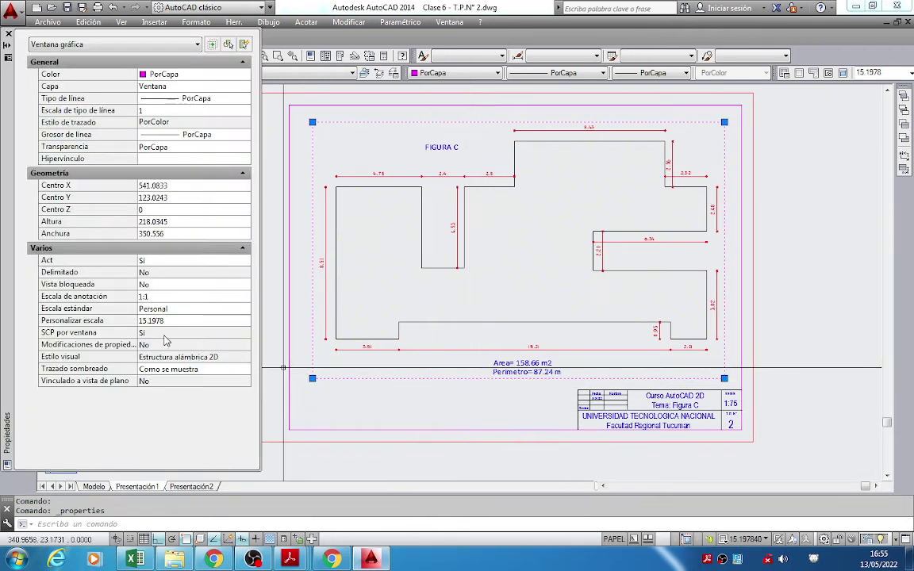
pyautogui.click(161, 322)
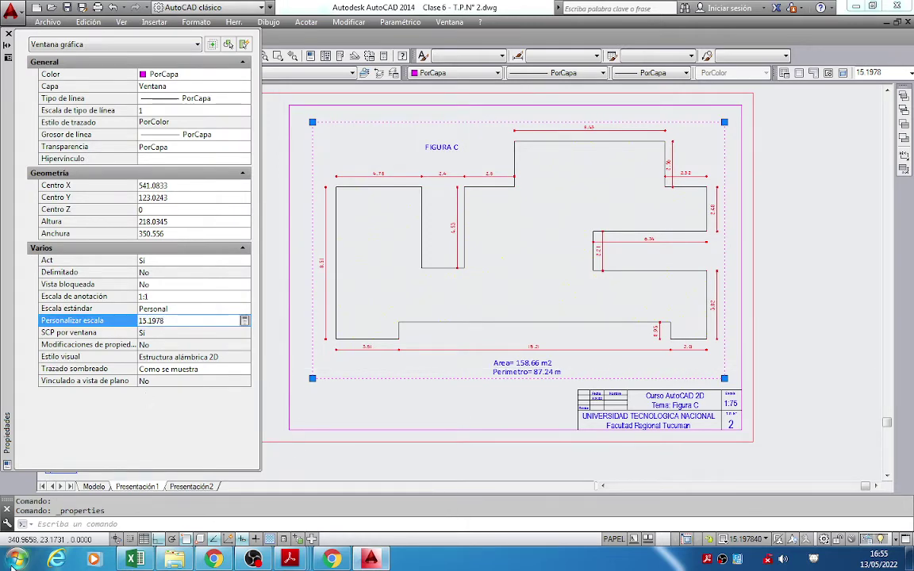
pyautogui.click(16, 560)
pyautogui.click(52, 335)
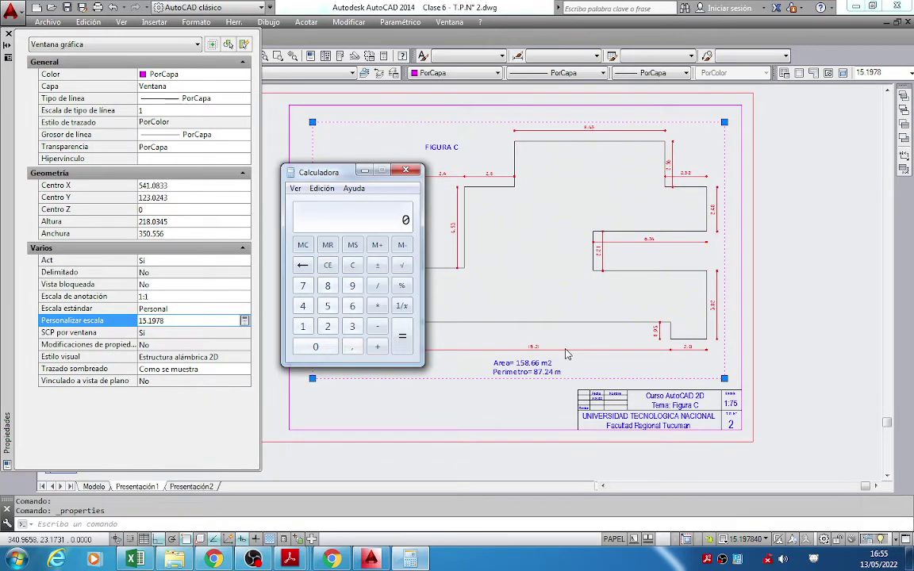
pyautogui.write('1000')
pyautogui.press('/')
pyautogui.write('75')
pyautogui.press('Return')
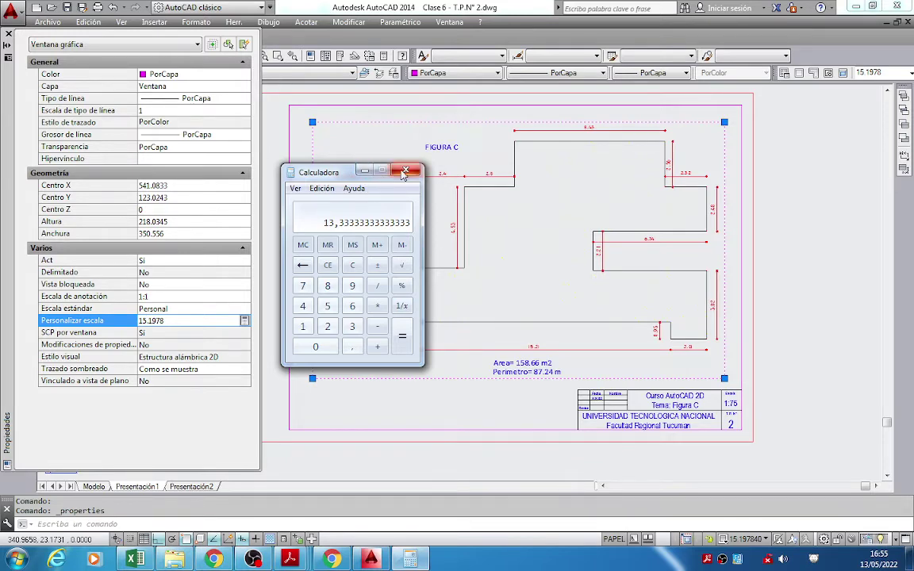
# Replace the custom scale 15.1978 with 13.33, check it, and close Properties.
pyautogui.click(364, 172)
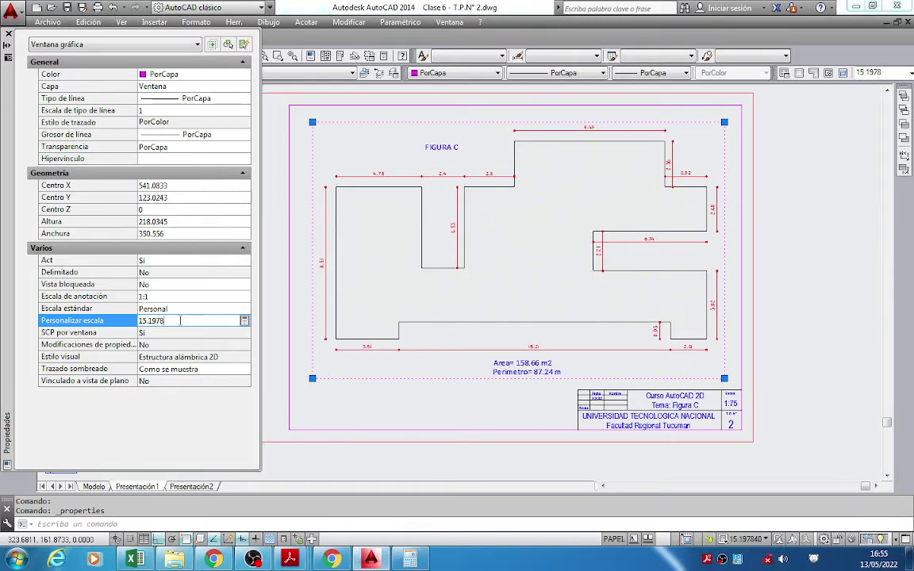
pyautogui.click(132, 321)
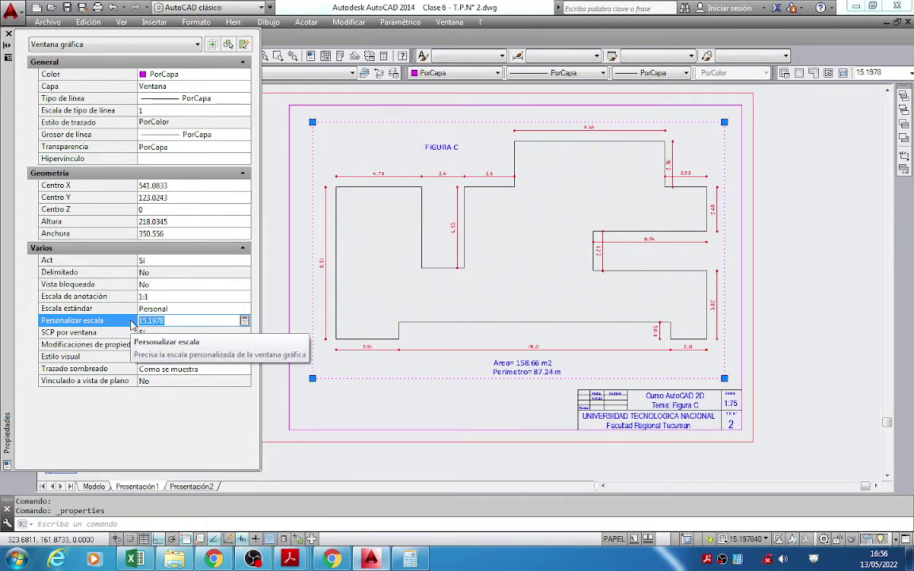
pyautogui.write('13.3333')
pyautogui.press('Return')
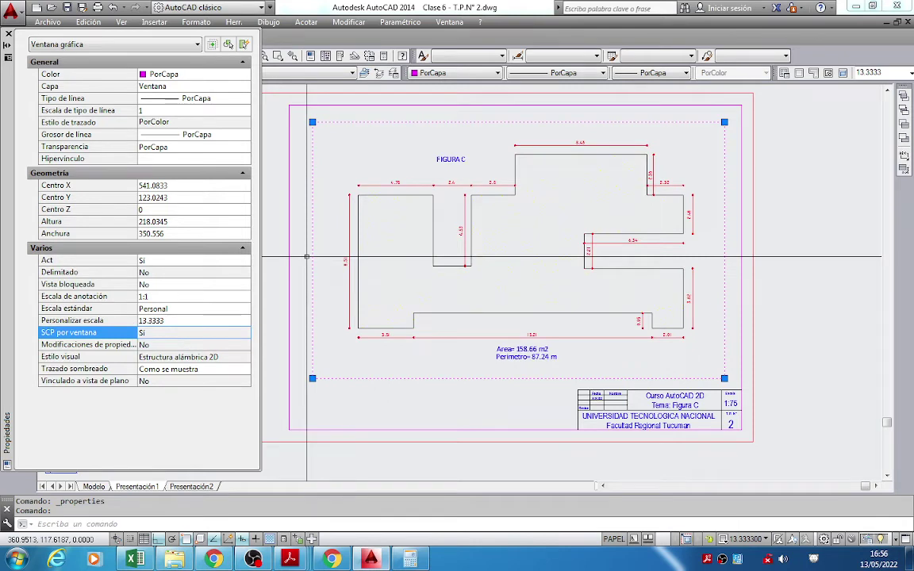
pyautogui.click(163, 321)
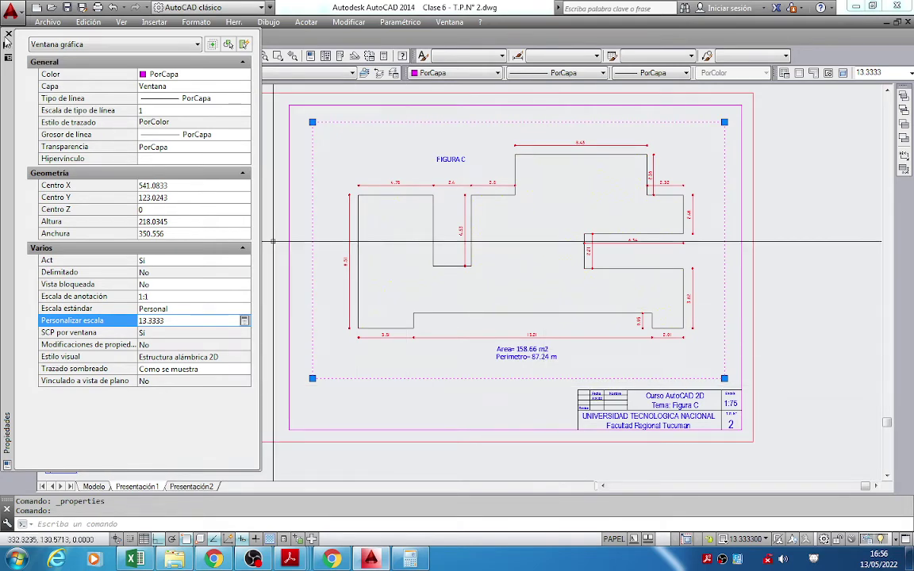
pyautogui.click(8, 35)
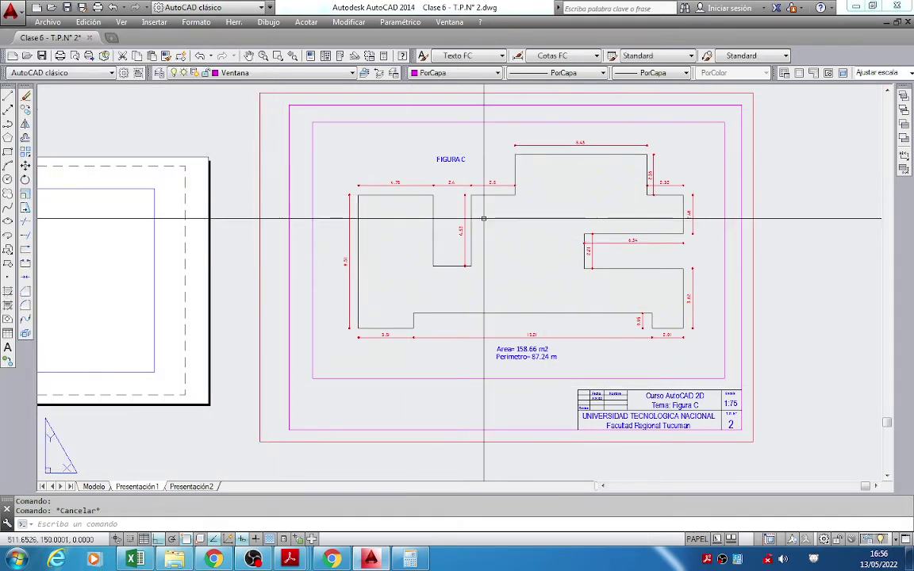
# Grip-stretch the viewport's left and bottom edges inward toward Figura C.
pyautogui.press('Escape')
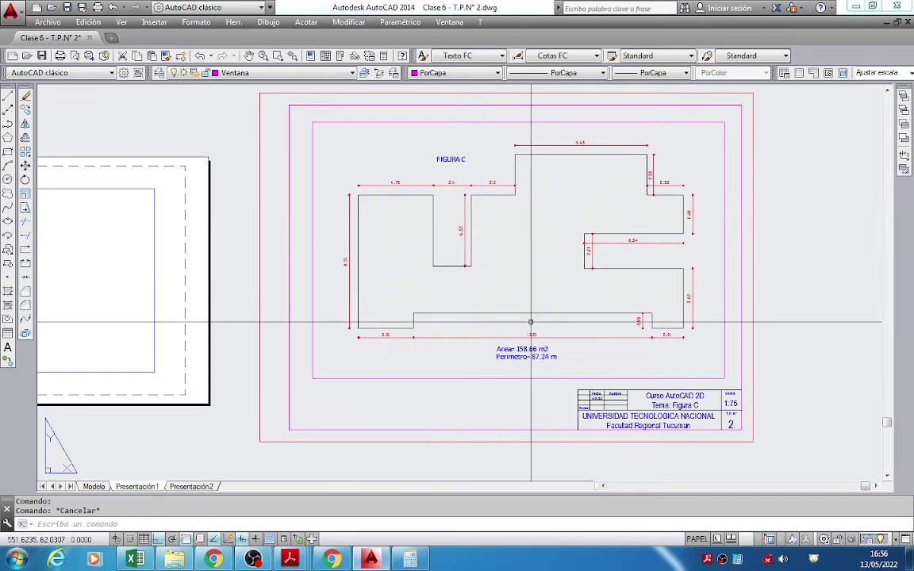
pyautogui.click(450, 379)
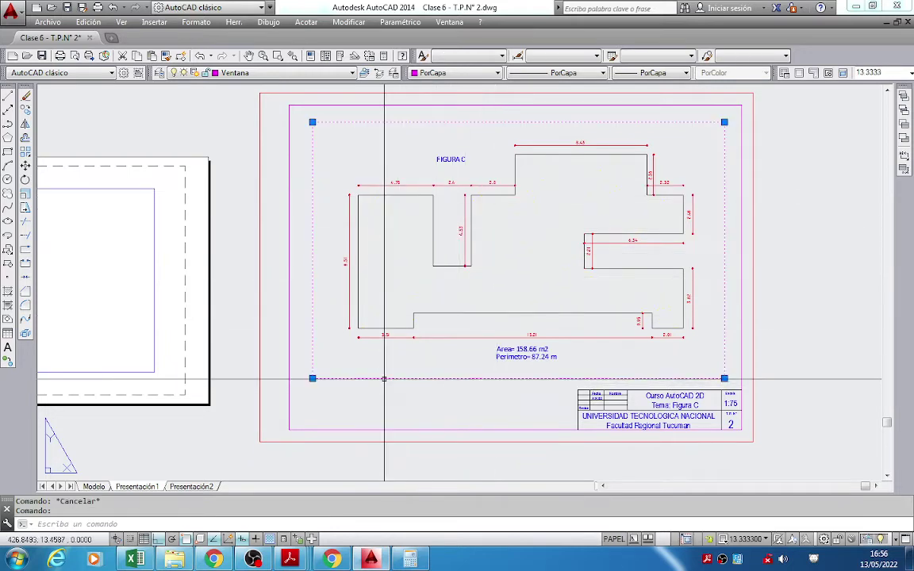
pyautogui.click(312, 378)
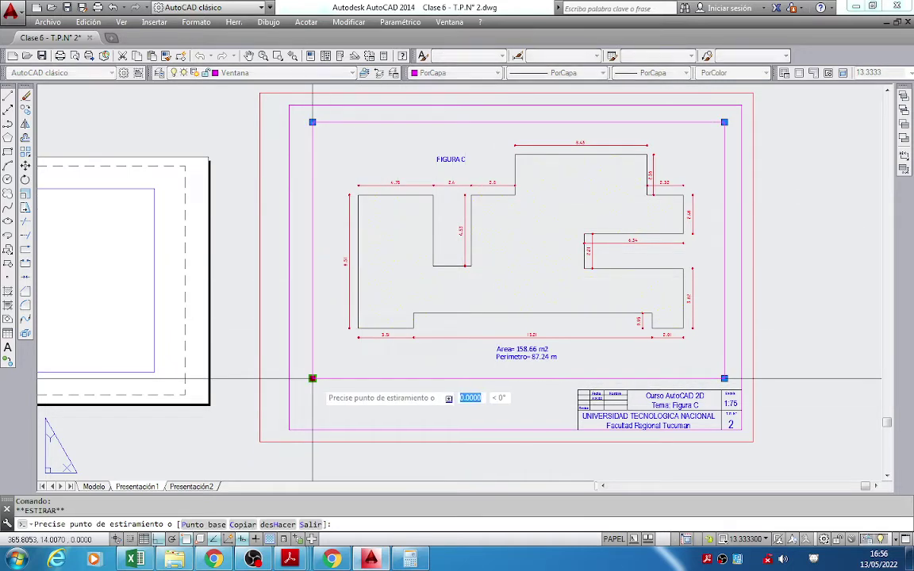
pyautogui.click(334, 379)
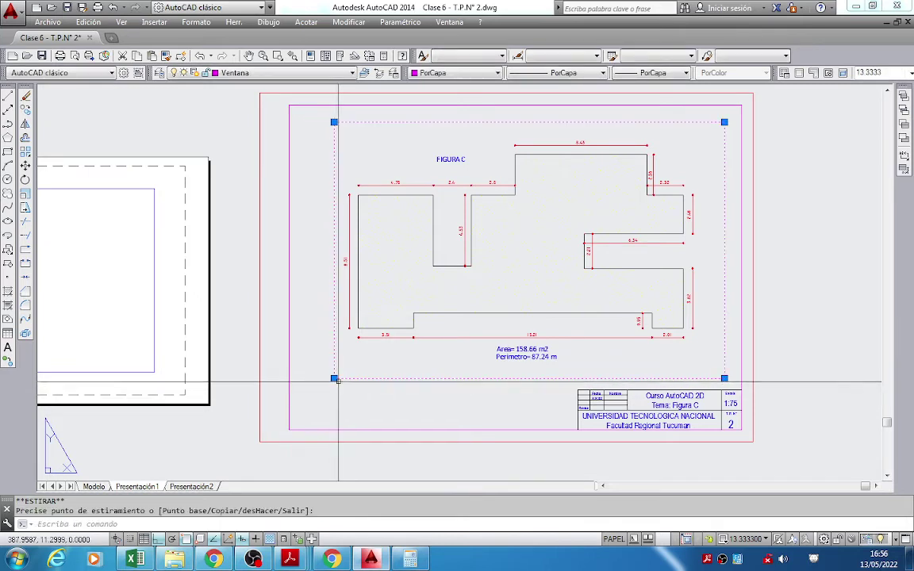
pyautogui.click(334, 379)
pyautogui.click(334, 366)
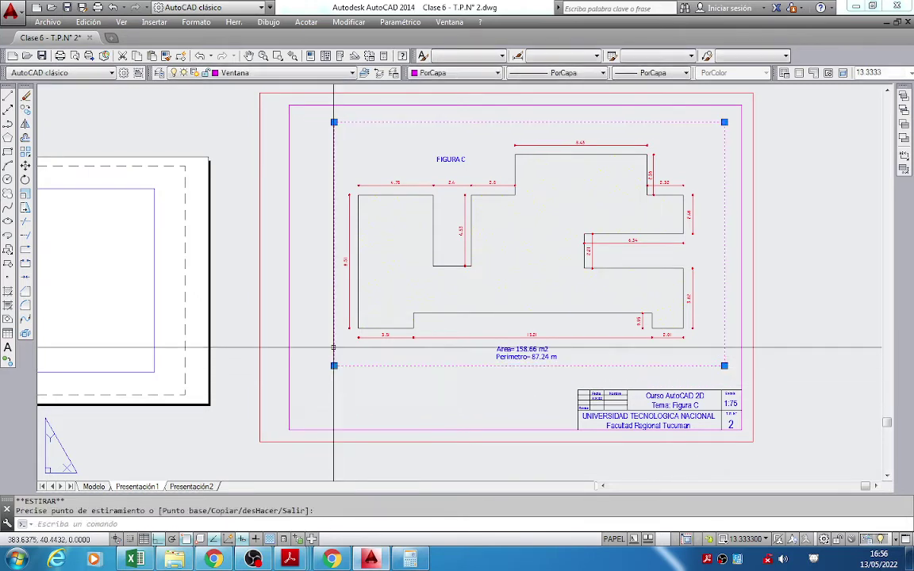
# Pull the viewport's top edge down and its right edge inward, then deselect it.
pyautogui.click(335, 127)
pyautogui.press('Escape')
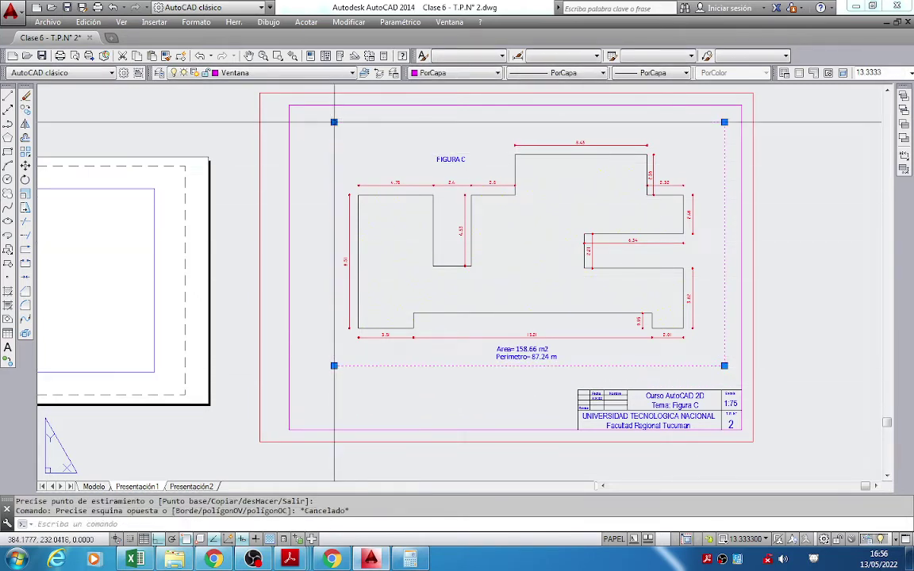
pyautogui.click(334, 122)
pyautogui.click(334, 135)
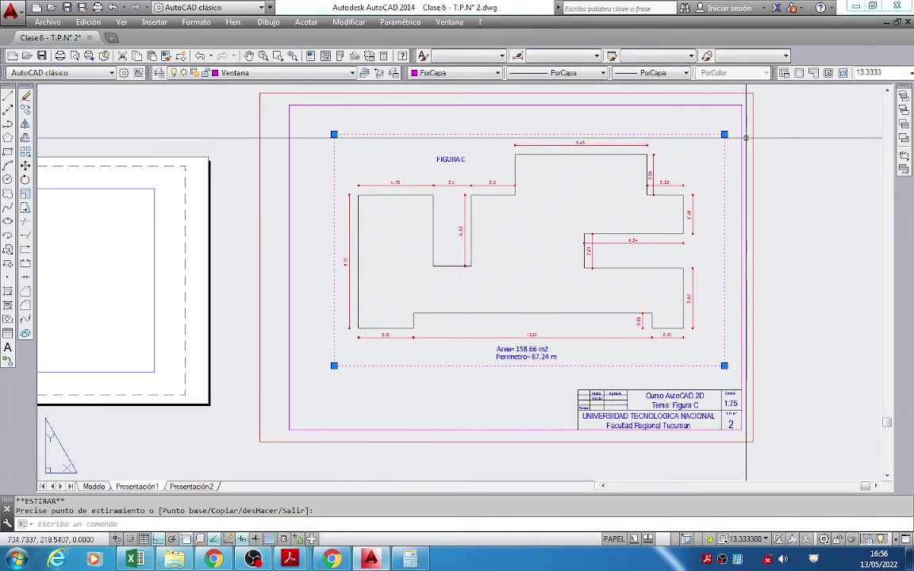
pyautogui.click(704, 134)
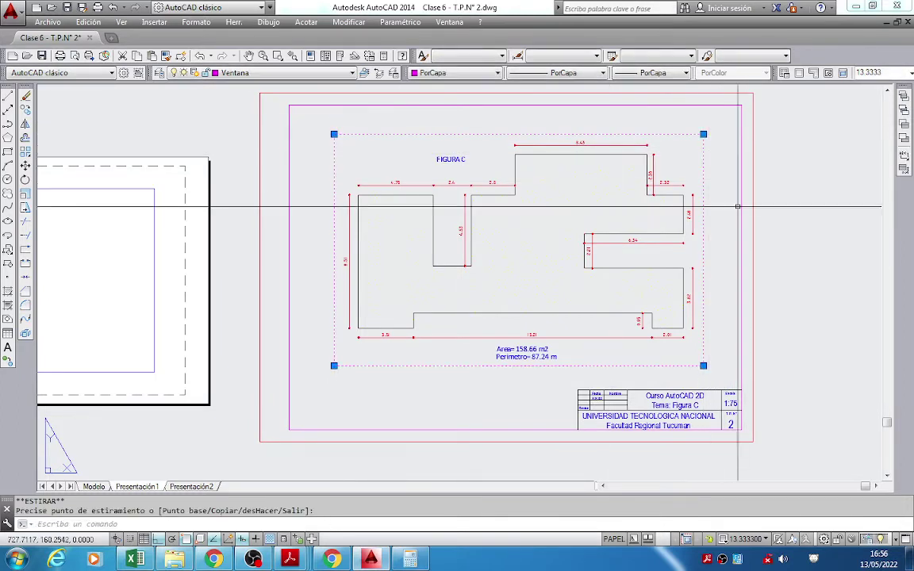
pyautogui.press('Escape')
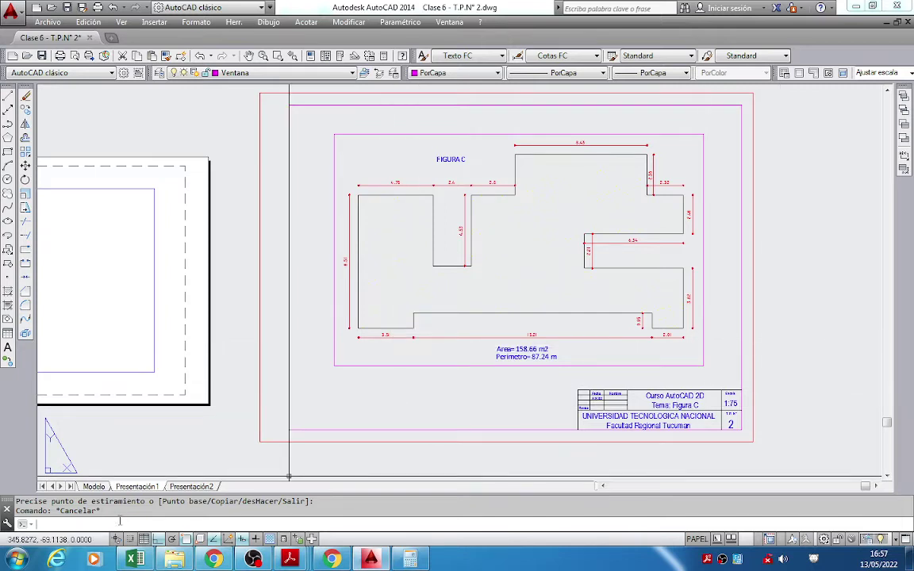
pyautogui.press('Return')
pyautogui.write('es')
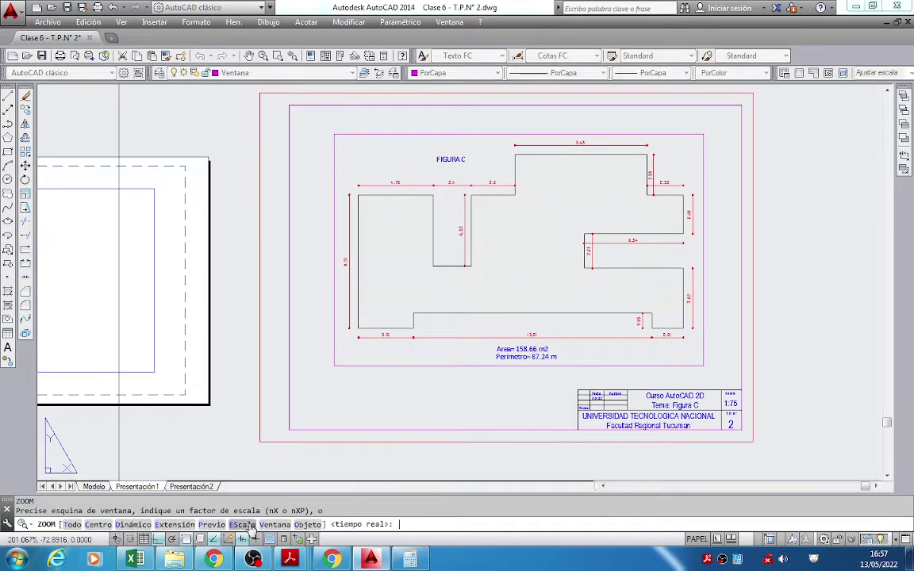
pyautogui.press('Return')
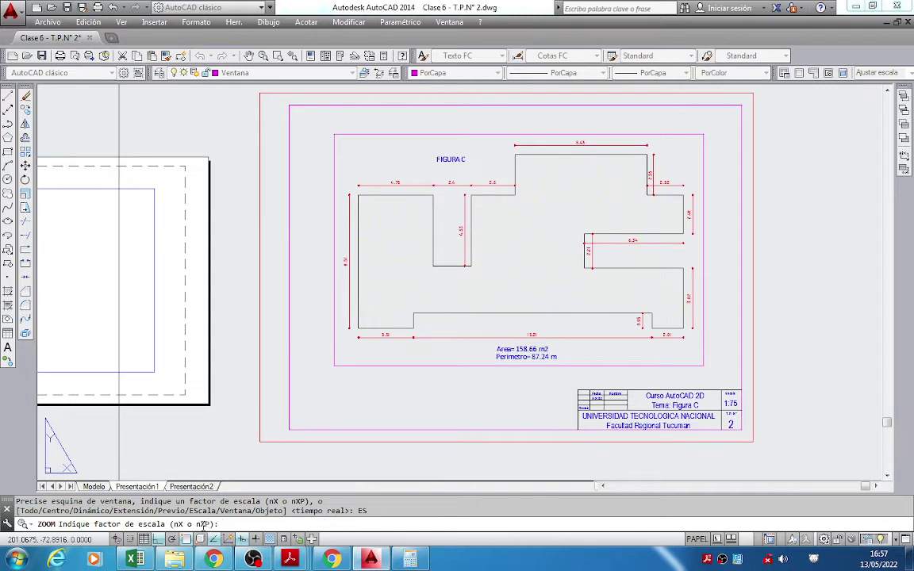
pyautogui.press('F2')
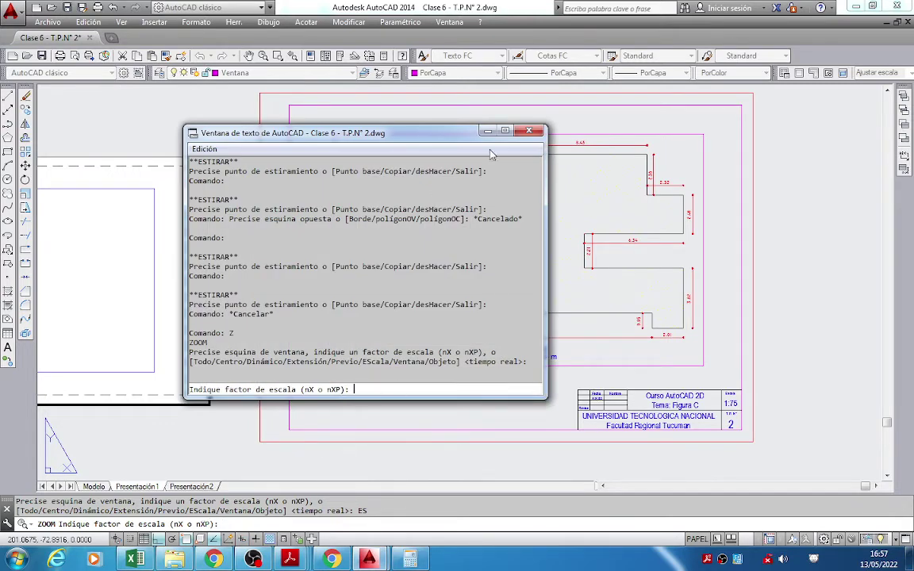
pyautogui.doubleClick(451, 132)
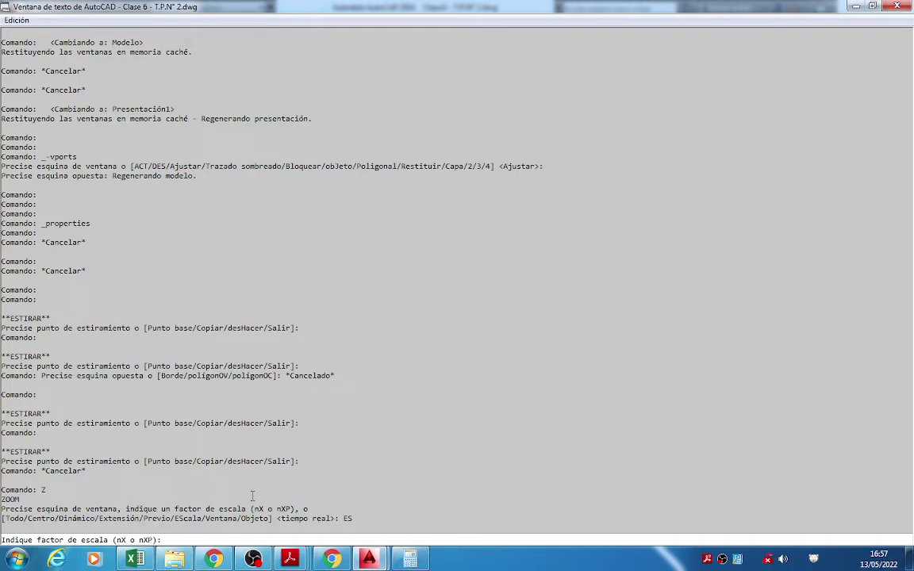
pyautogui.doubleClick(786, 8)
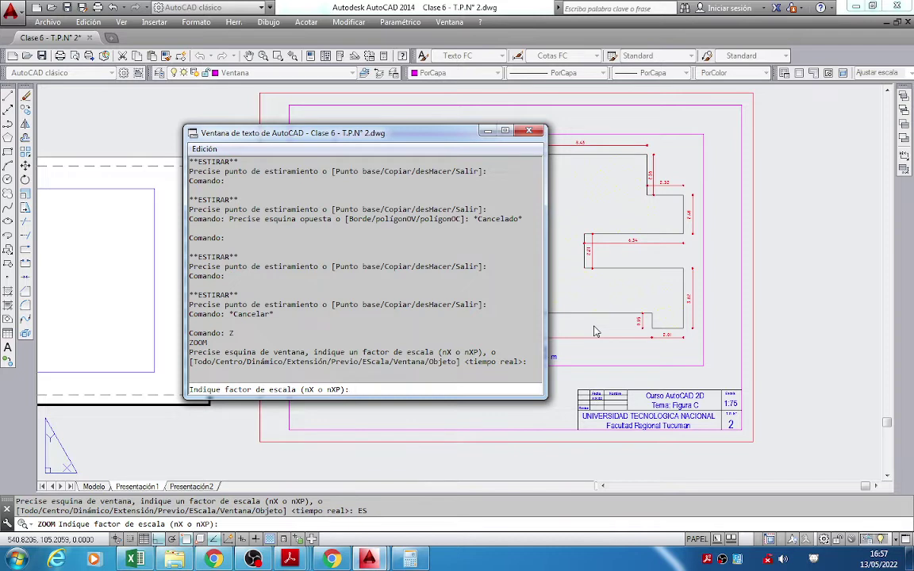
pyautogui.click(542, 133)
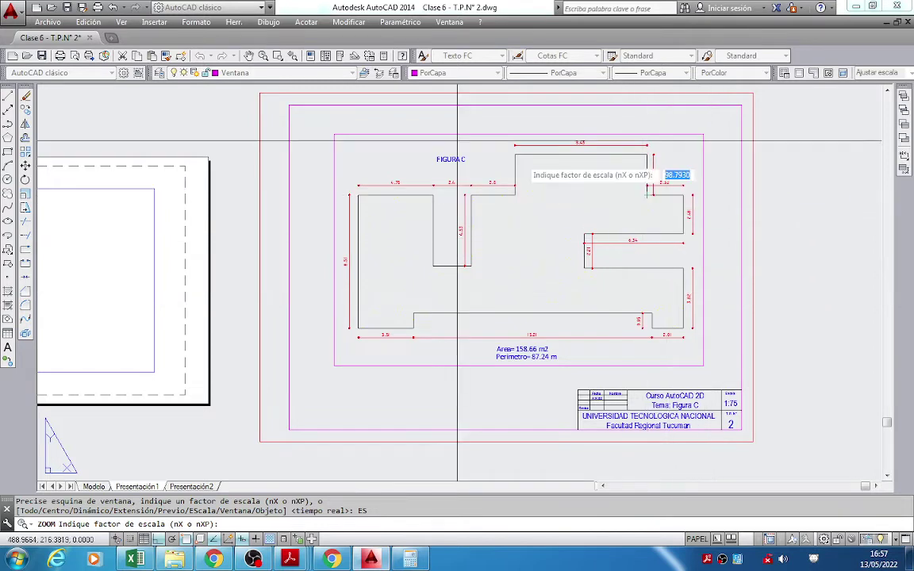
pyautogui.moveTo(501, 262); pyautogui.dragTo(465, 270, button='middle')
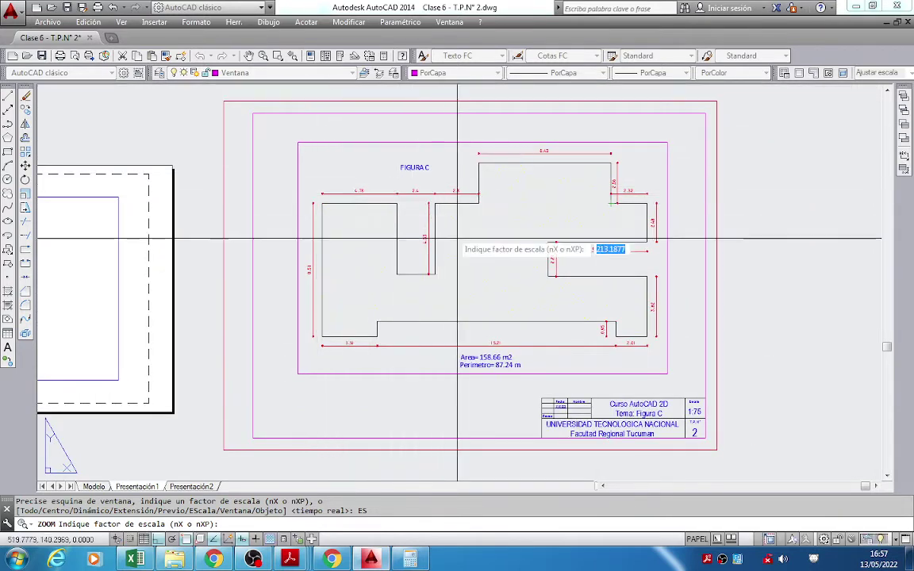
pyautogui.press('Escape')
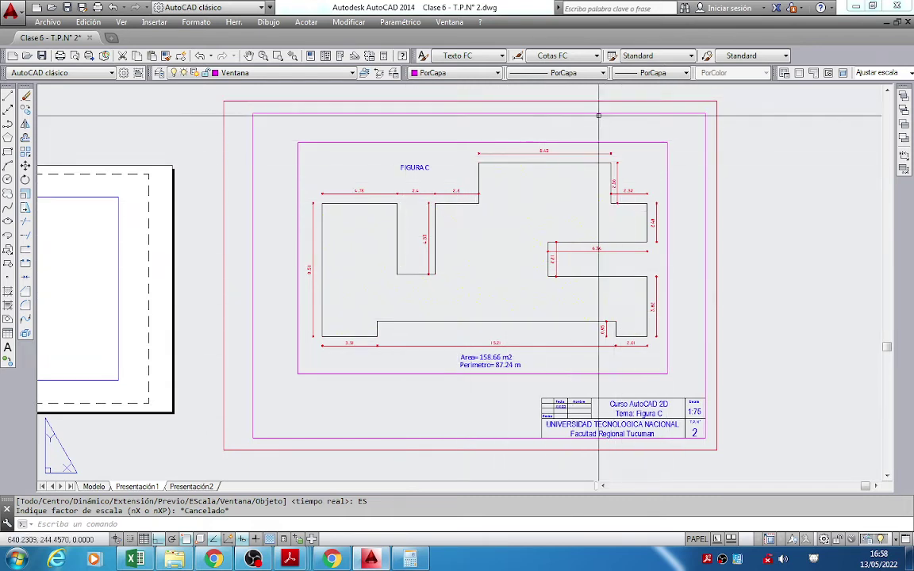
# Make layer 0 the current layer from the layer list.
pyautogui.click(286, 74)
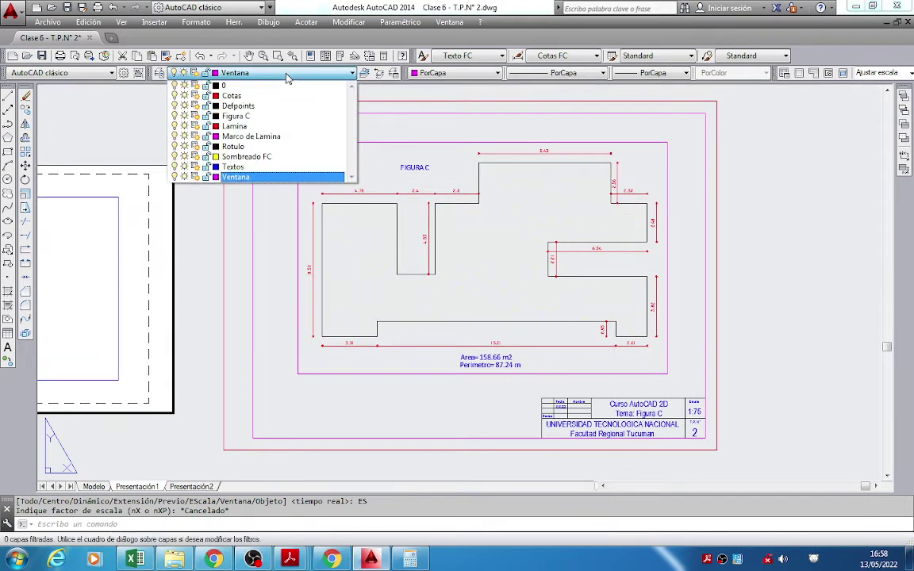
pyautogui.click(185, 178)
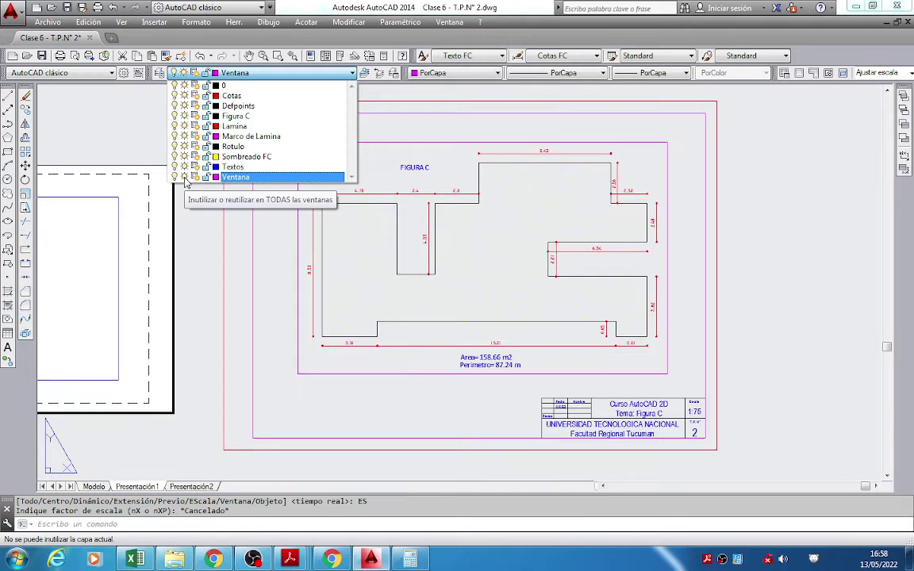
pyautogui.click(238, 73)
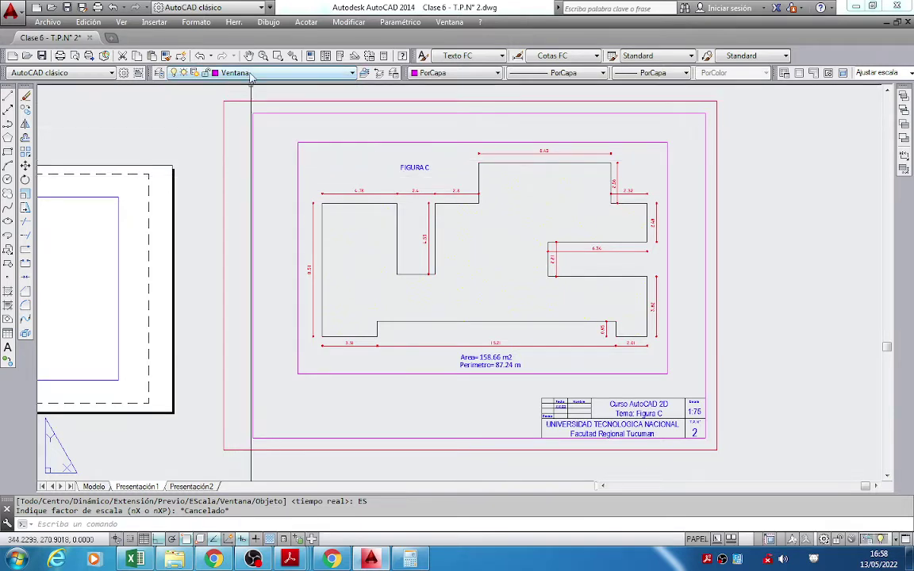
pyautogui.click(248, 73)
pyautogui.click(247, 73)
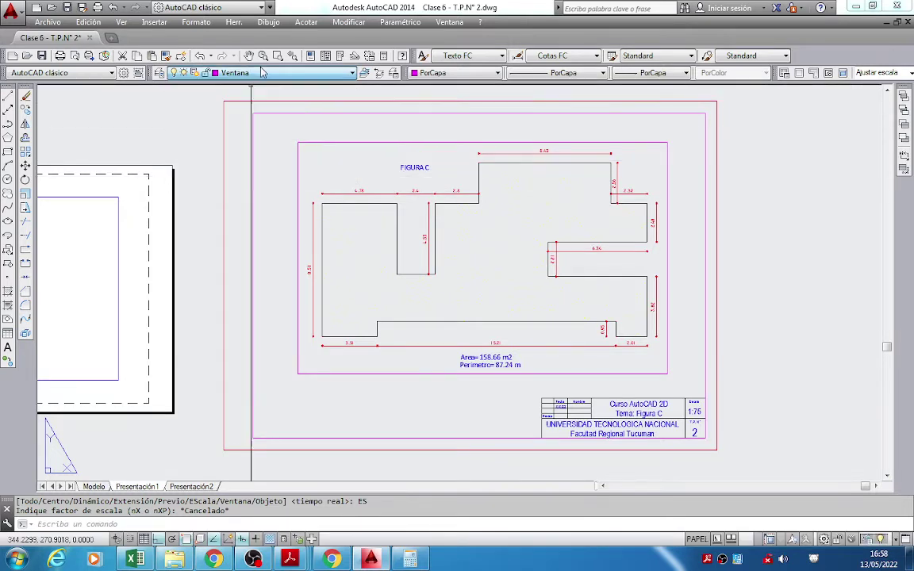
pyautogui.click(246, 73)
pyautogui.click(246, 85)
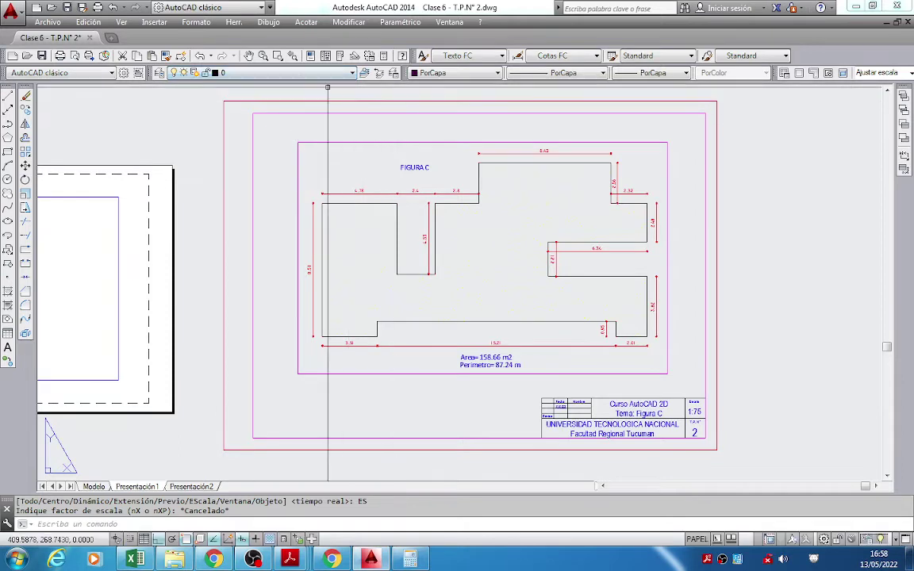
# Turn the Ventana layer back on to show the viewport frame, and start MOVE.
pyautogui.click(295, 73)
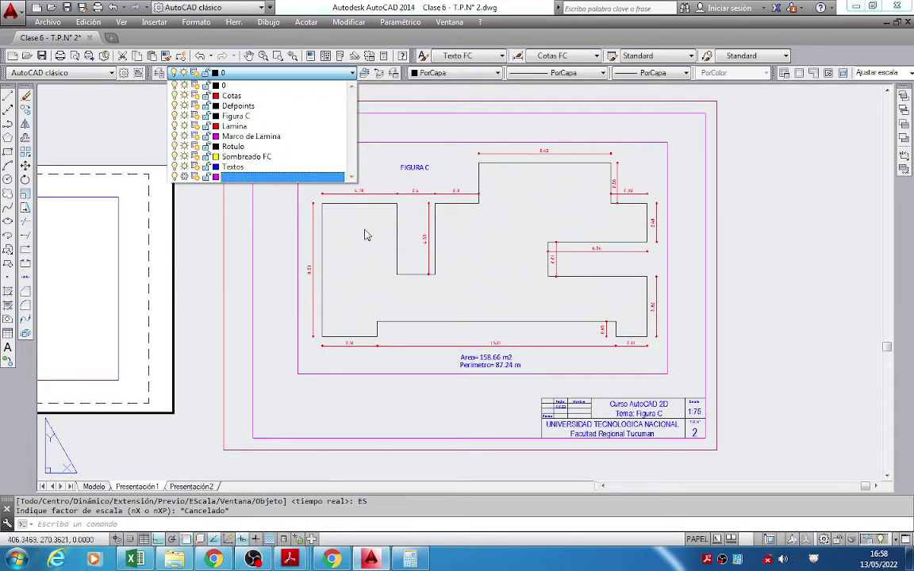
pyautogui.click(765, 260)
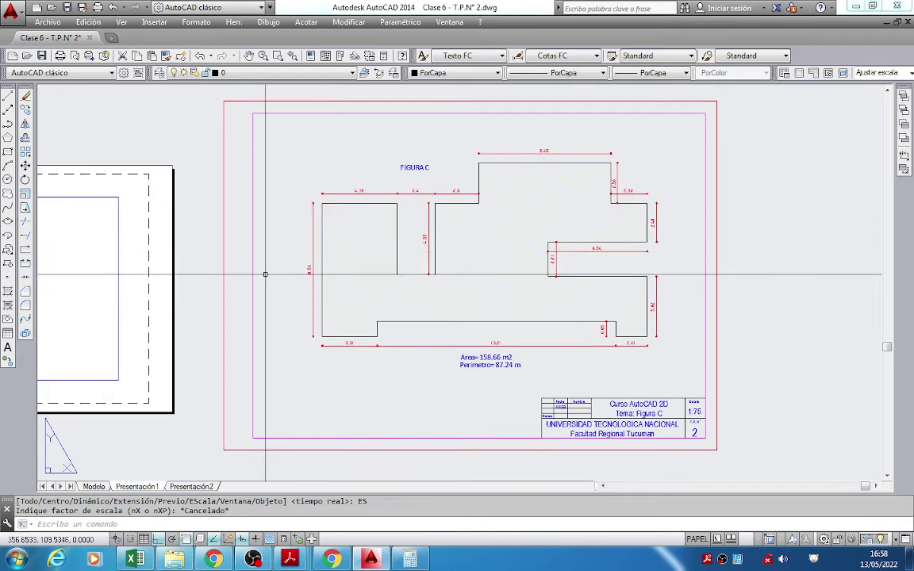
pyautogui.click(238, 72)
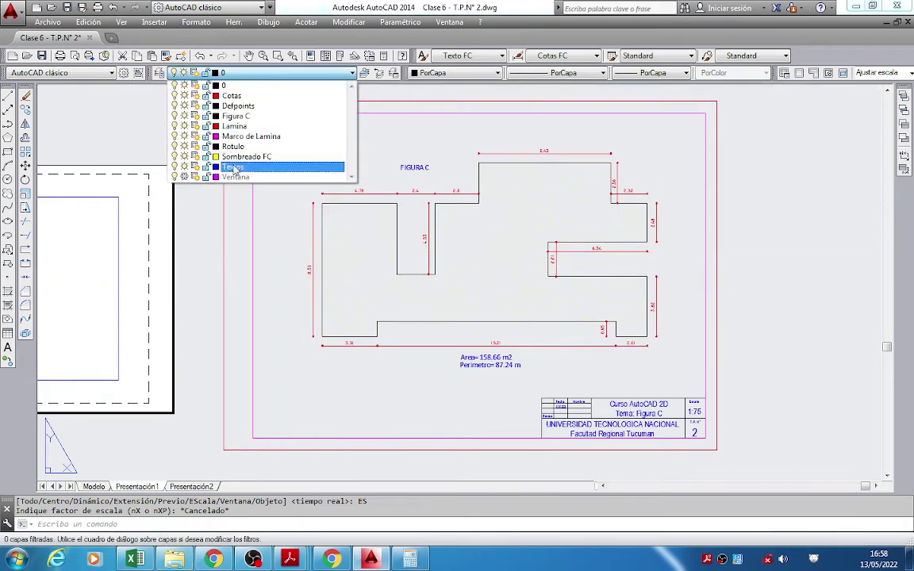
pyautogui.click(174, 177)
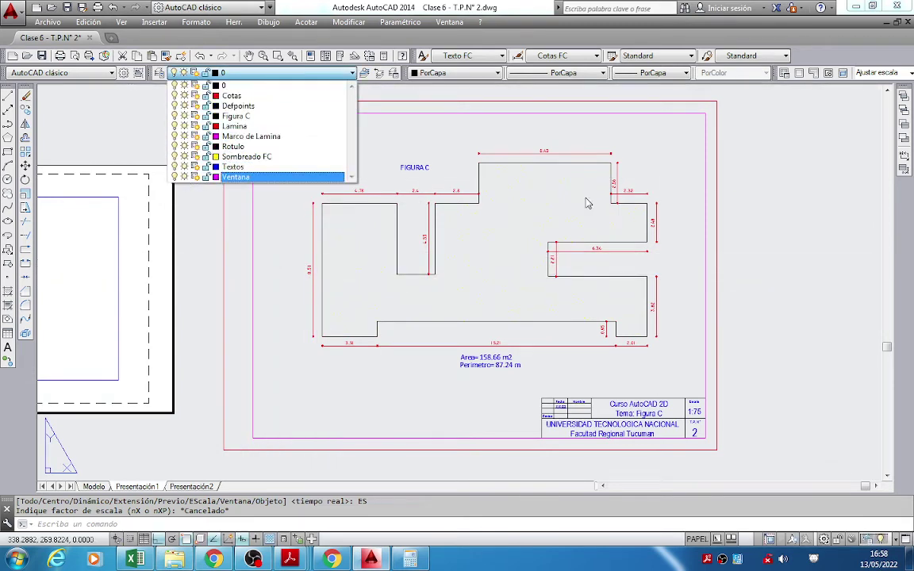
pyautogui.click(26, 166)
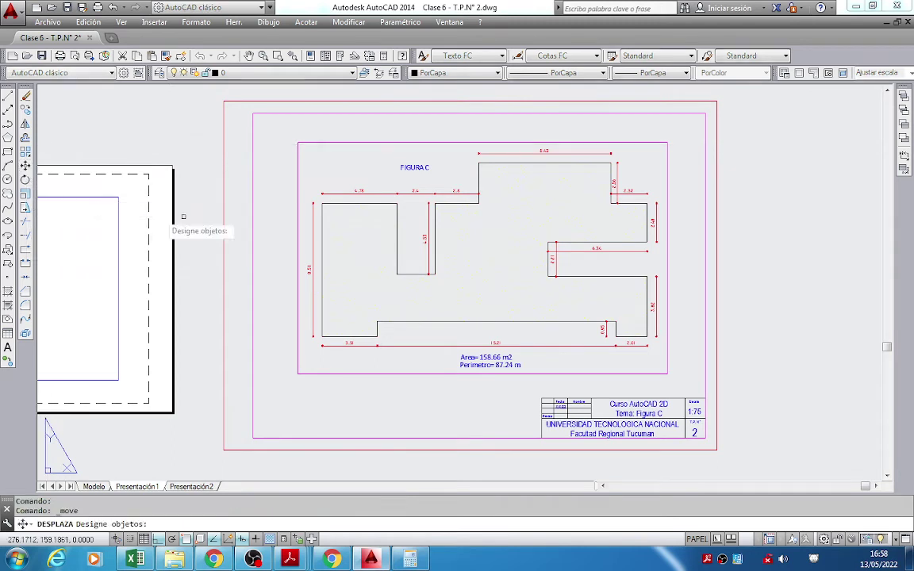
# Move the magenta Figura C viewport slightly to the left.
pyautogui.click(298, 238)
pyautogui.press('Return')
pyautogui.click(803, 238)
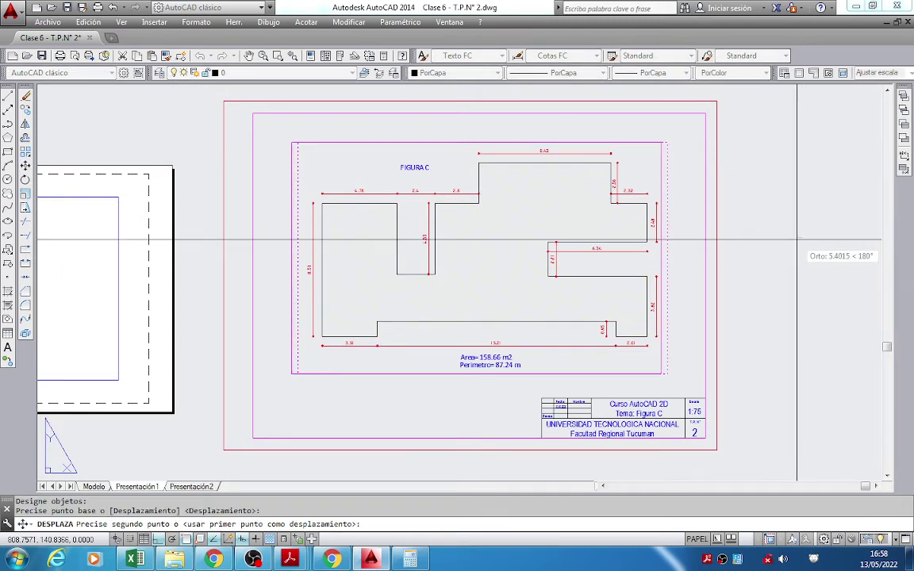
pyautogui.click(797, 238)
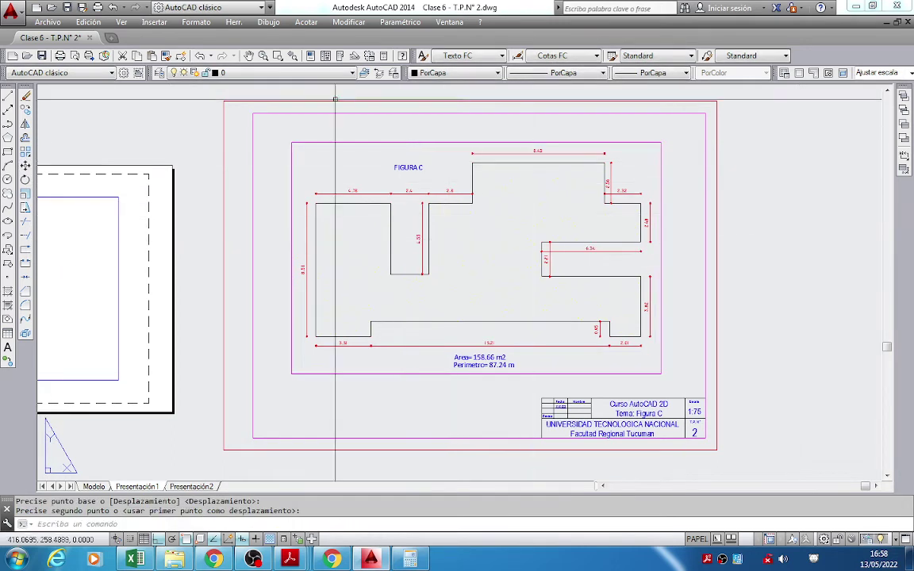
# Hide the Ventana layer, then turn it back on so the viewport frame shows again.
pyautogui.click(300, 73)
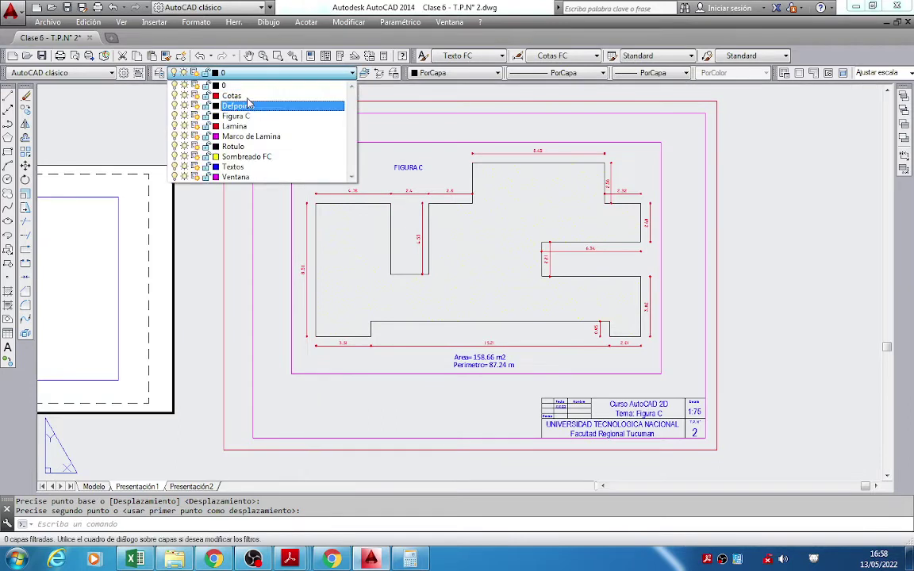
pyautogui.click(184, 177)
pyautogui.click(777, 265)
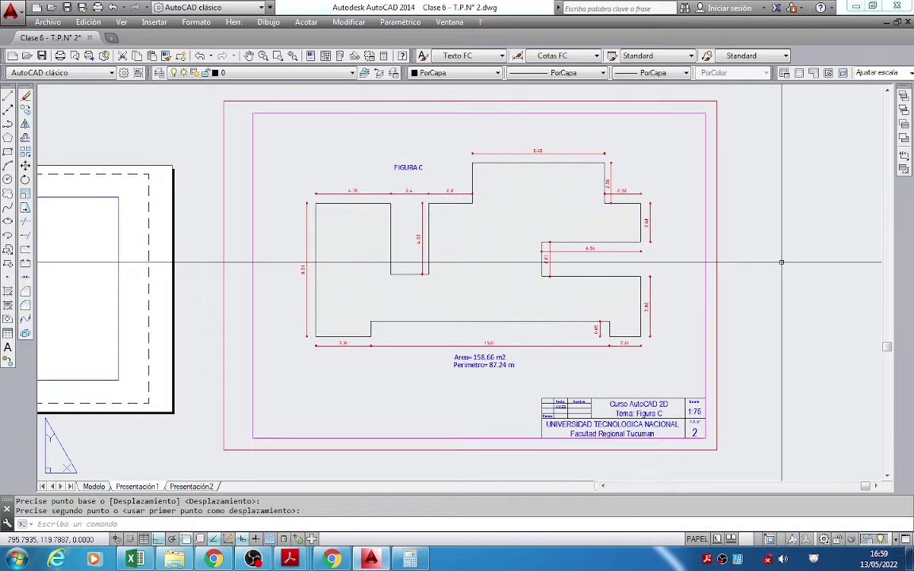
pyautogui.click(287, 73)
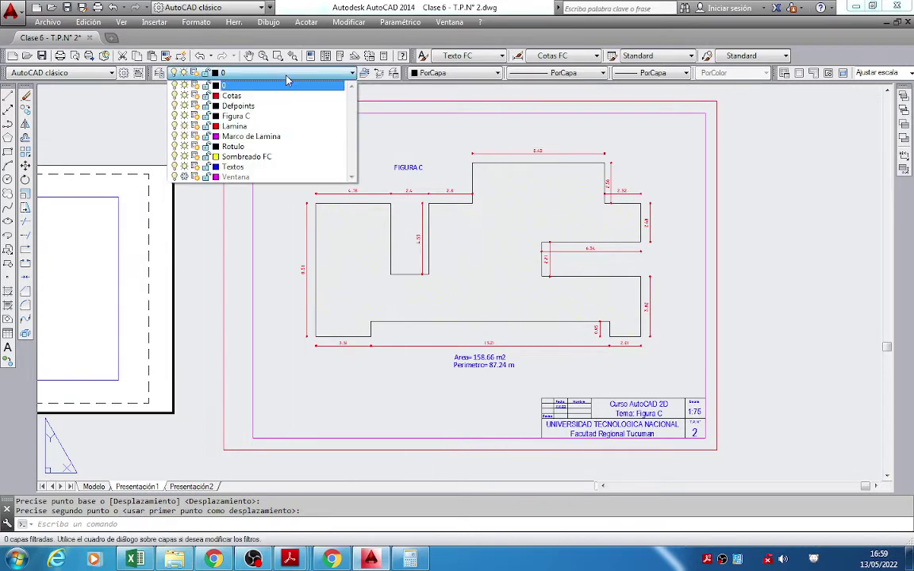
pyautogui.click(700, 216)
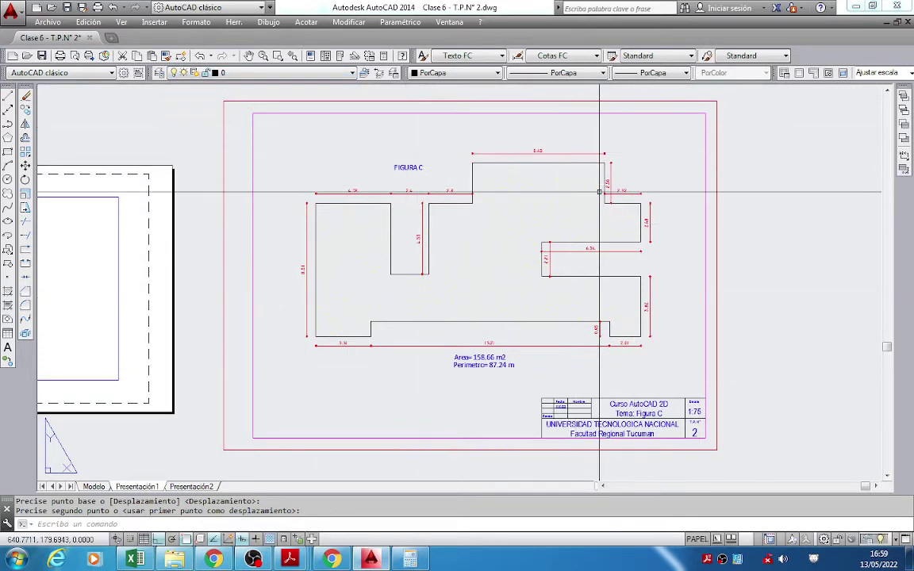
pyautogui.click(283, 73)
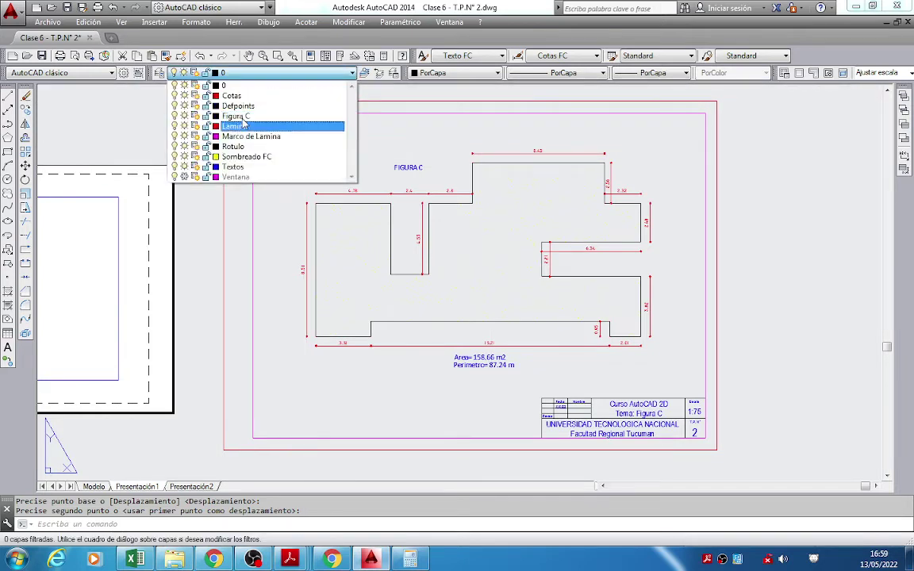
pyautogui.click(174, 176)
pyautogui.click(782, 203)
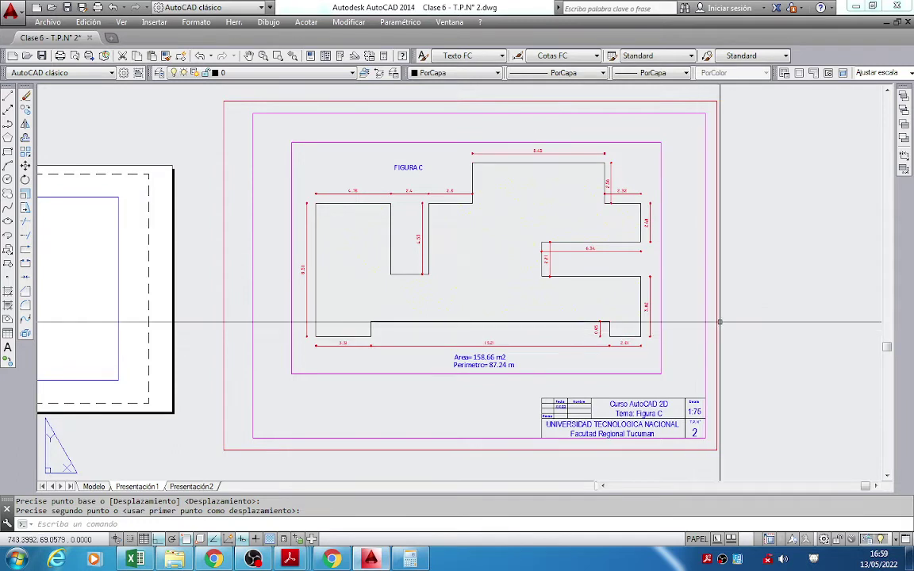
# In the Layer Properties Manager, switch off plotting for the Ventana layer.
pyautogui.click(159, 72)
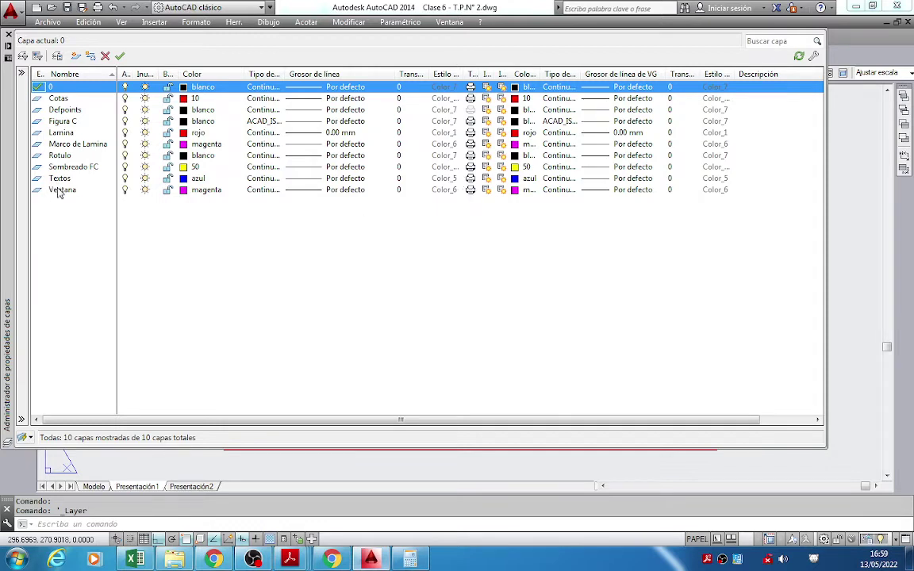
pyautogui.click(472, 191)
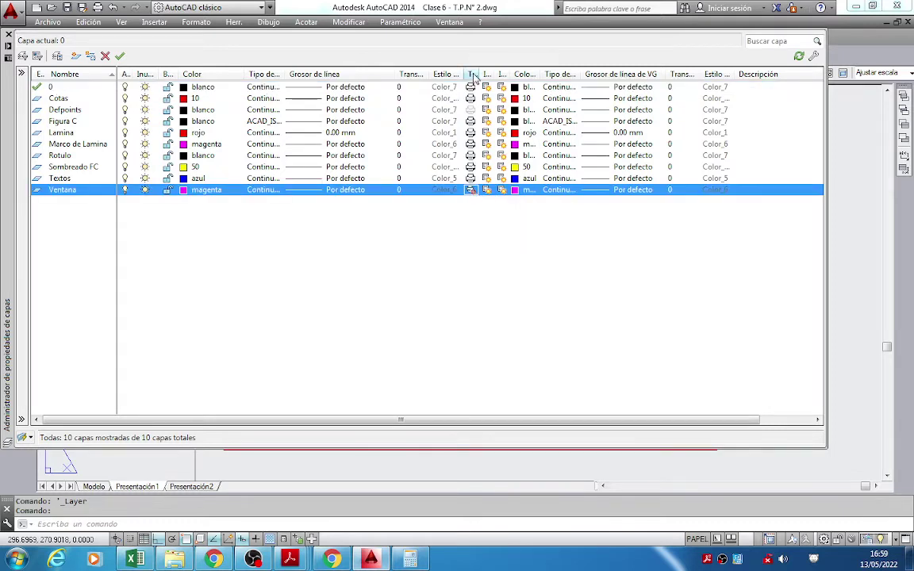
pyautogui.moveTo(479, 74)
pyautogui.mouseDown()
pyautogui.moveTo(520, 75)
pyautogui.moveTo(495, 75)
pyautogui.mouseUp()
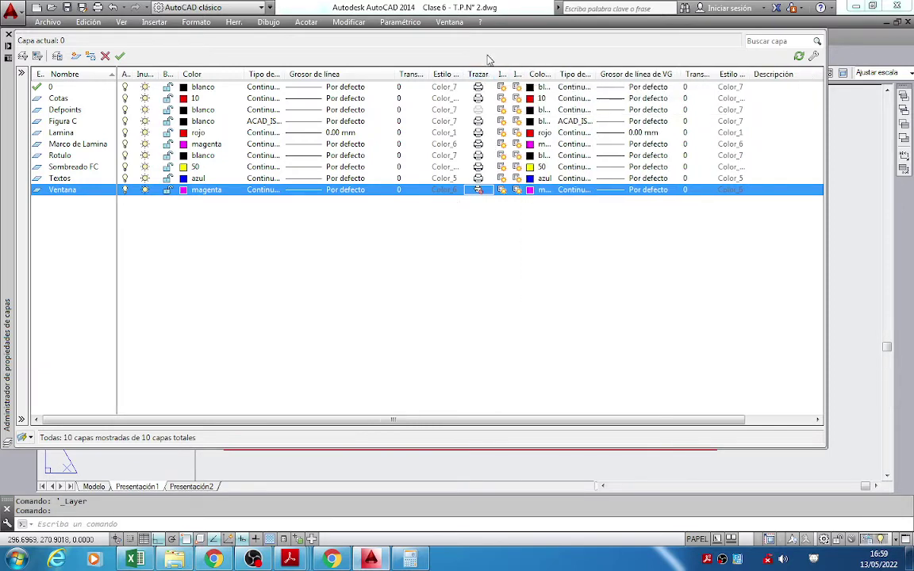
pyautogui.click(477, 110)
pyautogui.click(8, 34)
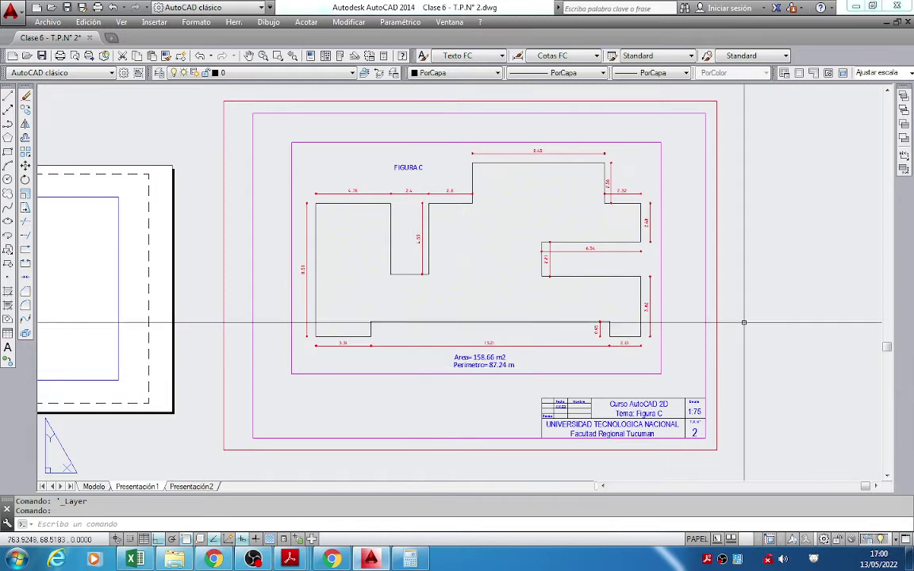
pyautogui.click(356, 143)
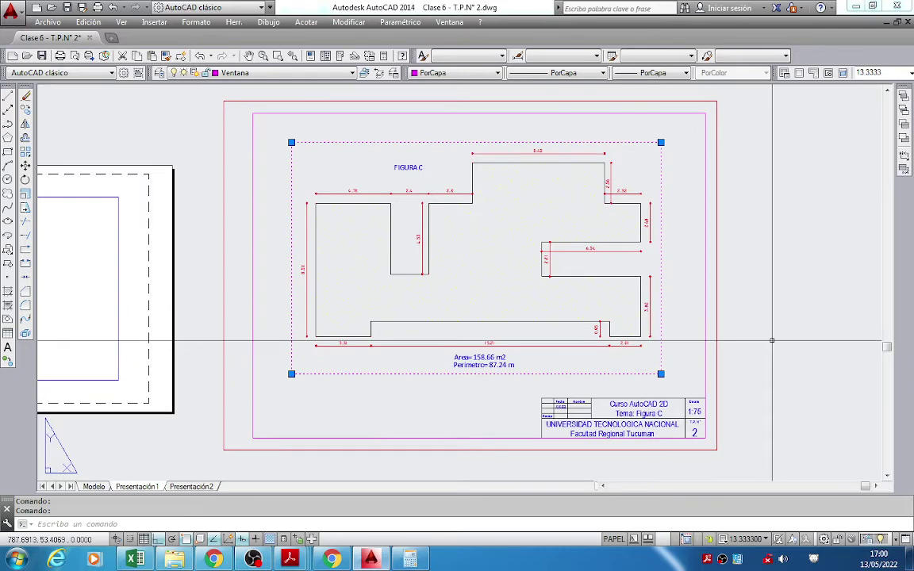
pyautogui.press('Escape')
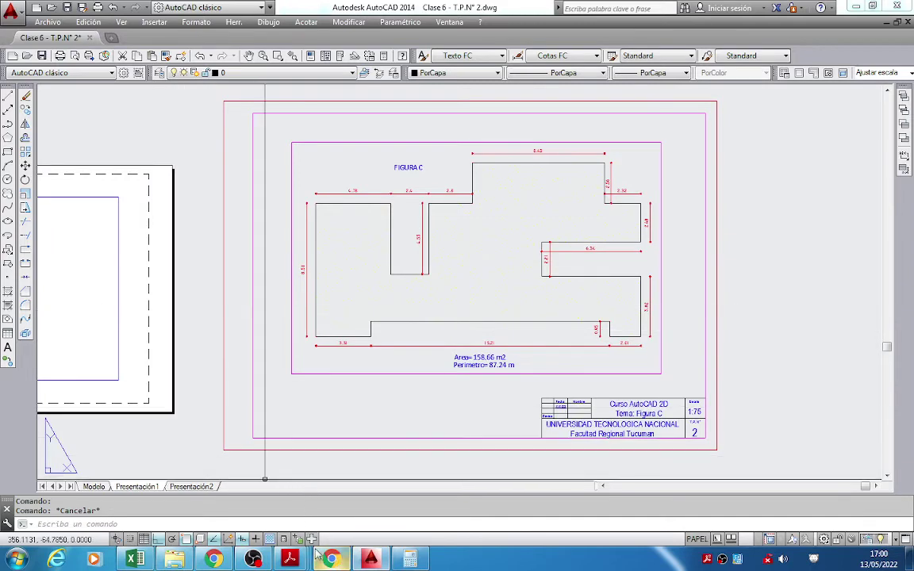
pyautogui.moveTo(306, 560)
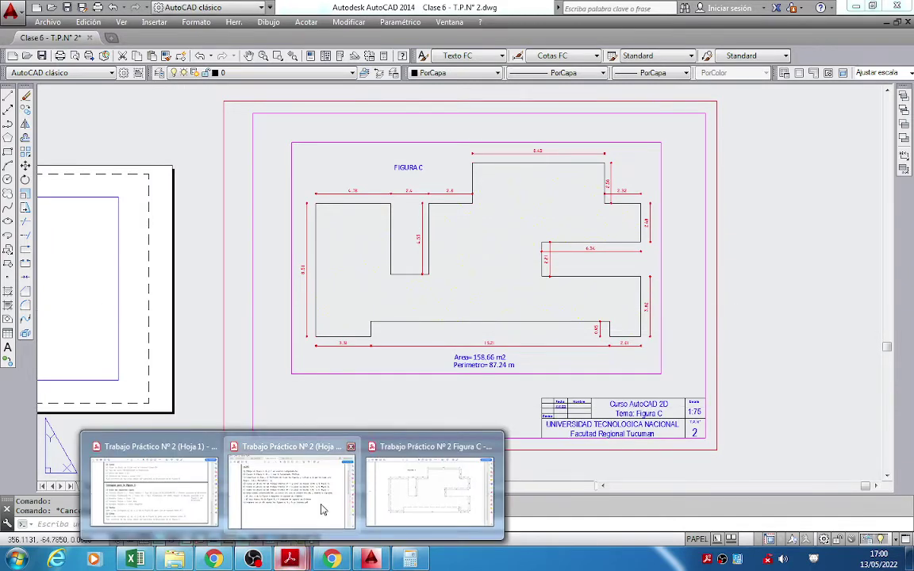
pyautogui.click(293, 464)
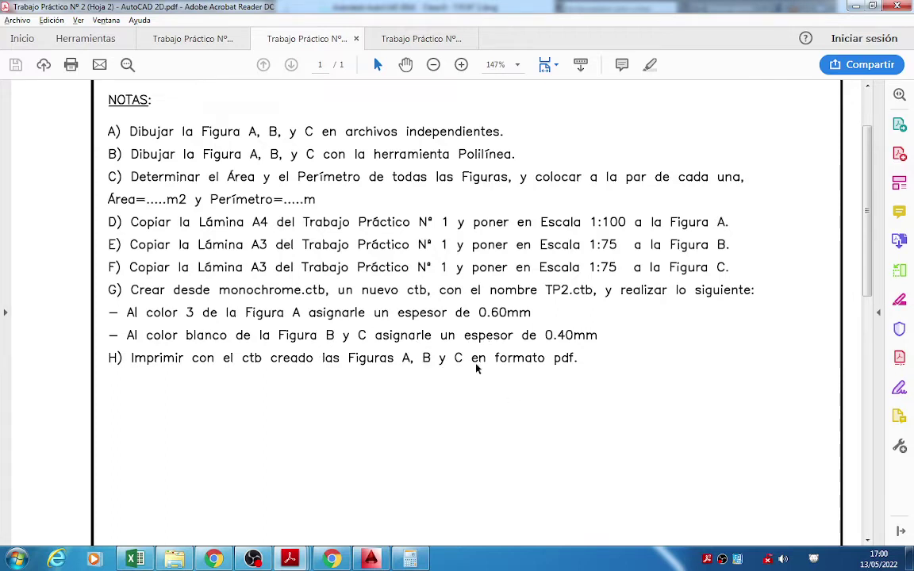
pyautogui.click(370, 559)
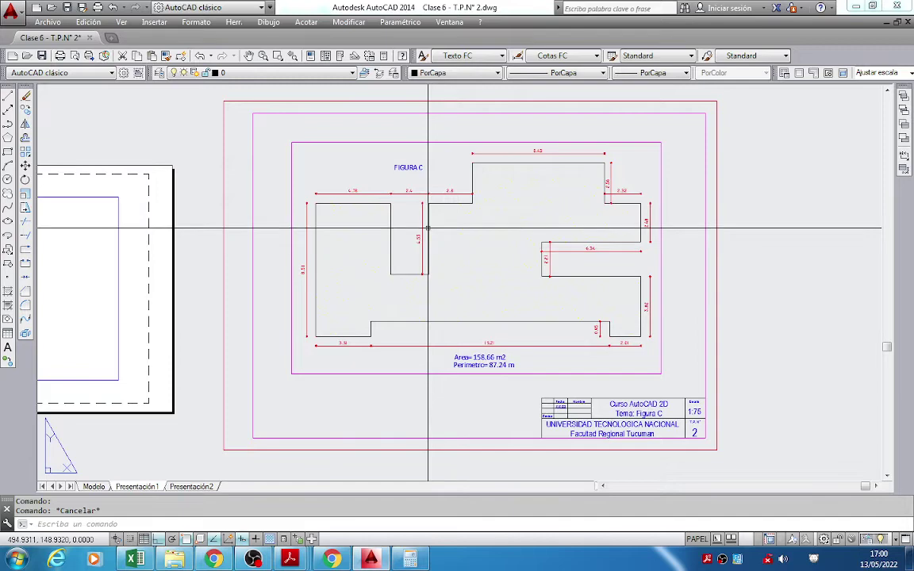
# Reopen the Presentación1 plot settings and choose TP2.ctb as the plot style table.
pyautogui.click(11, 10)
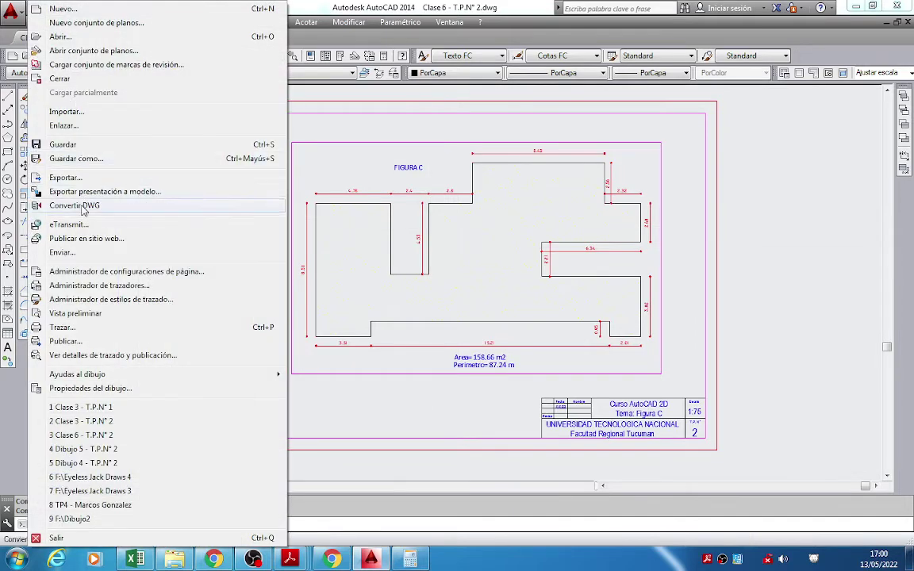
pyautogui.click(62, 327)
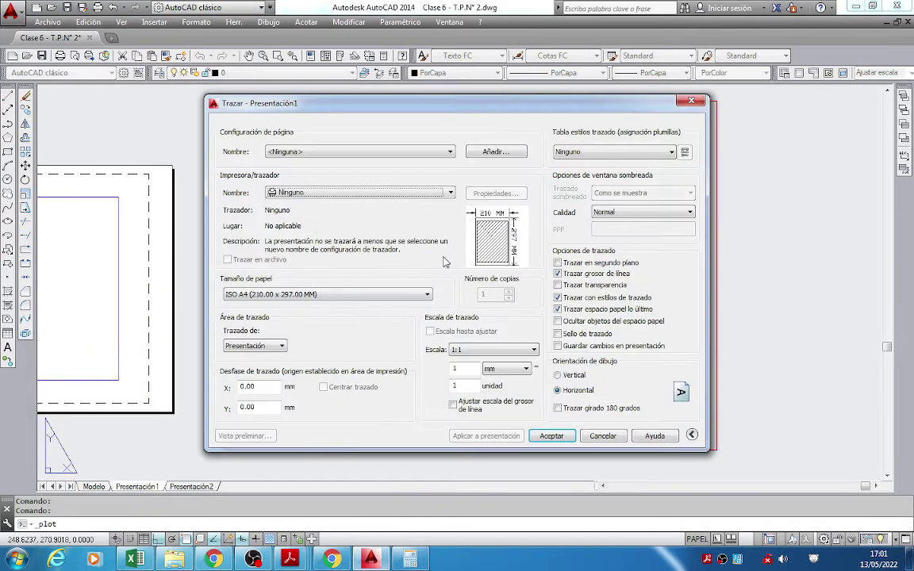
pyautogui.click(593, 153)
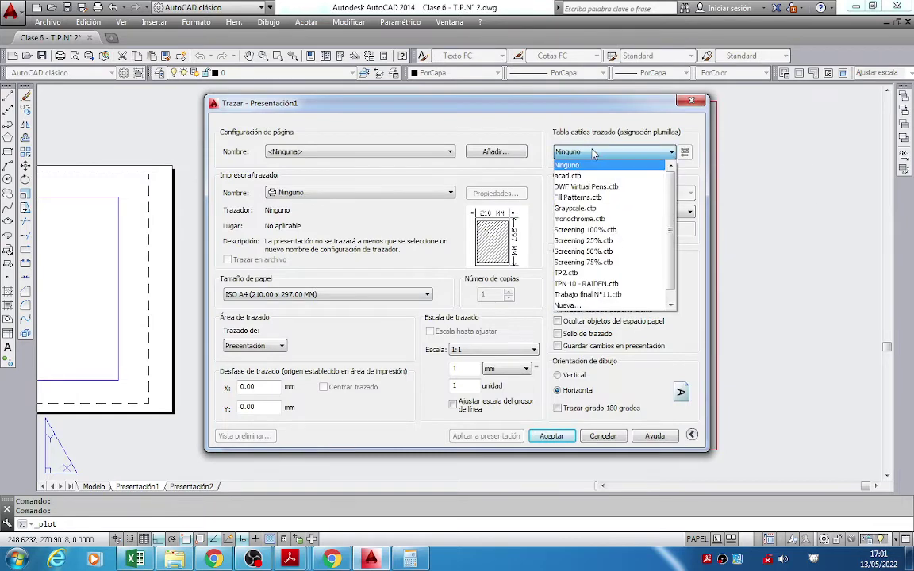
pyautogui.scroll(-1, 595, 273)
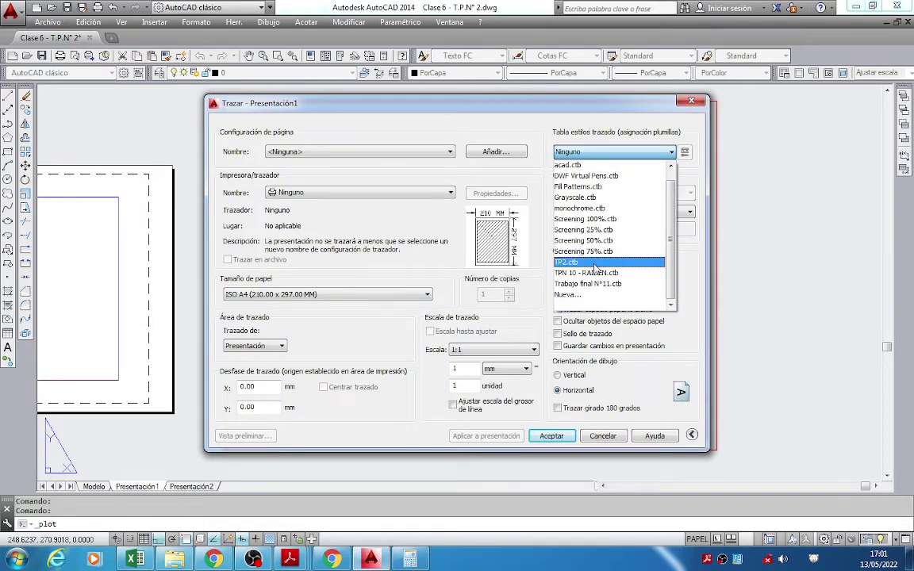
pyautogui.click(594, 265)
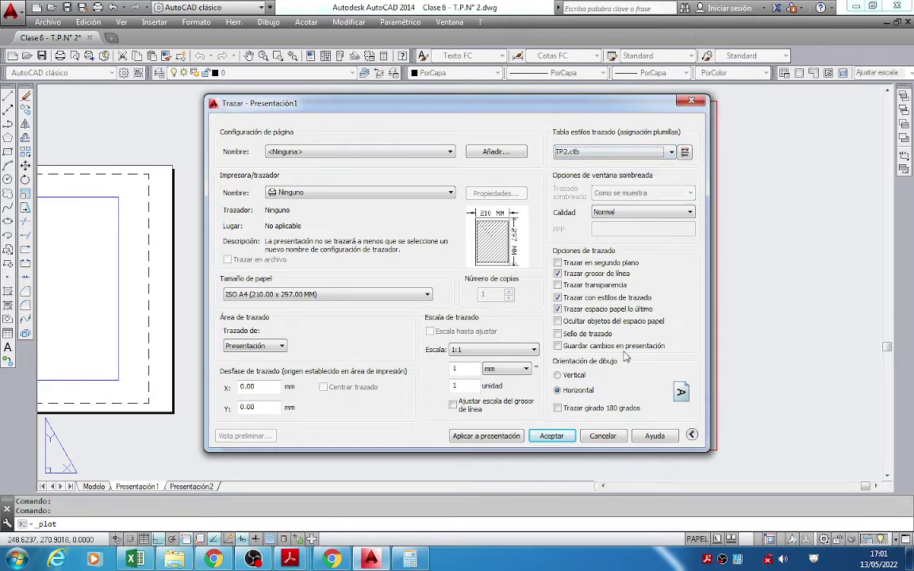
pyautogui.moveTo(290, 558)
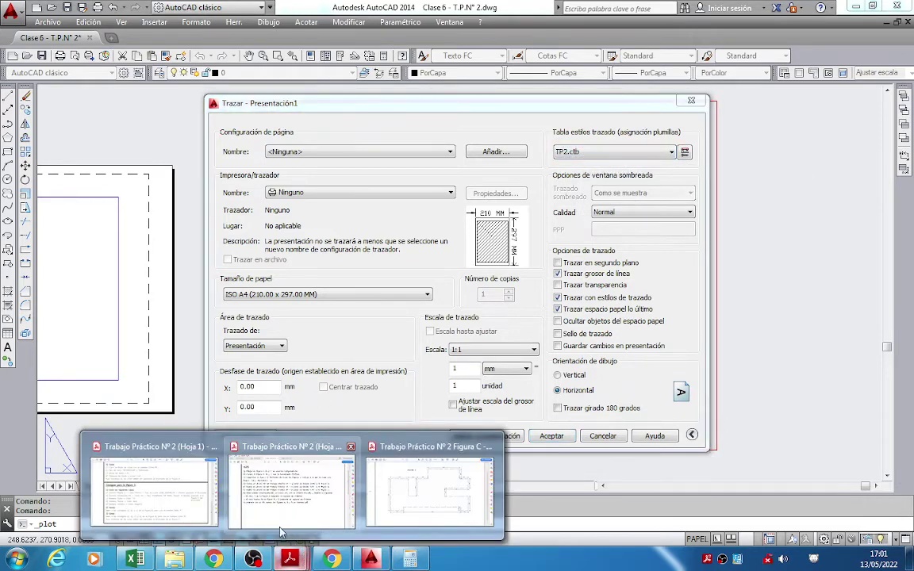
pyautogui.click(281, 492)
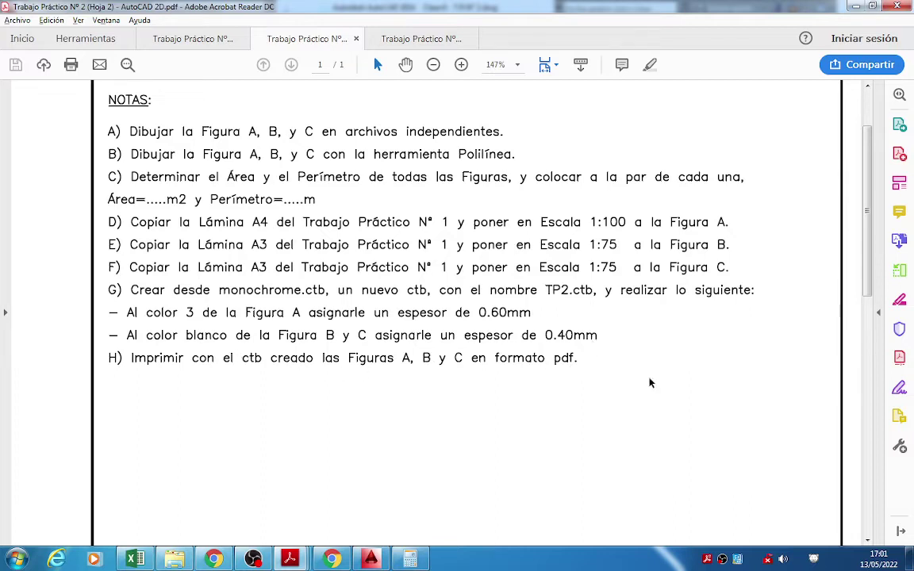
pyautogui.click(399, 561)
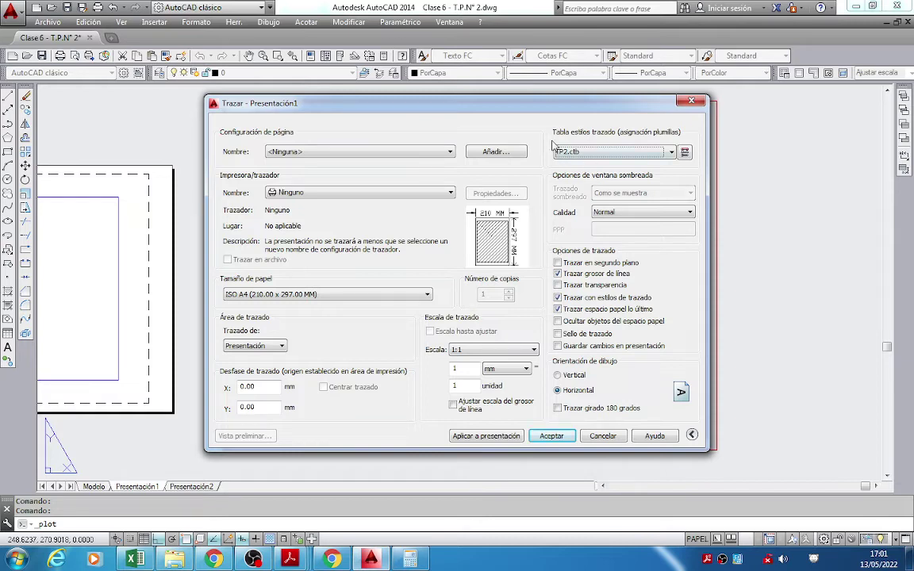
pyautogui.click(214, 560)
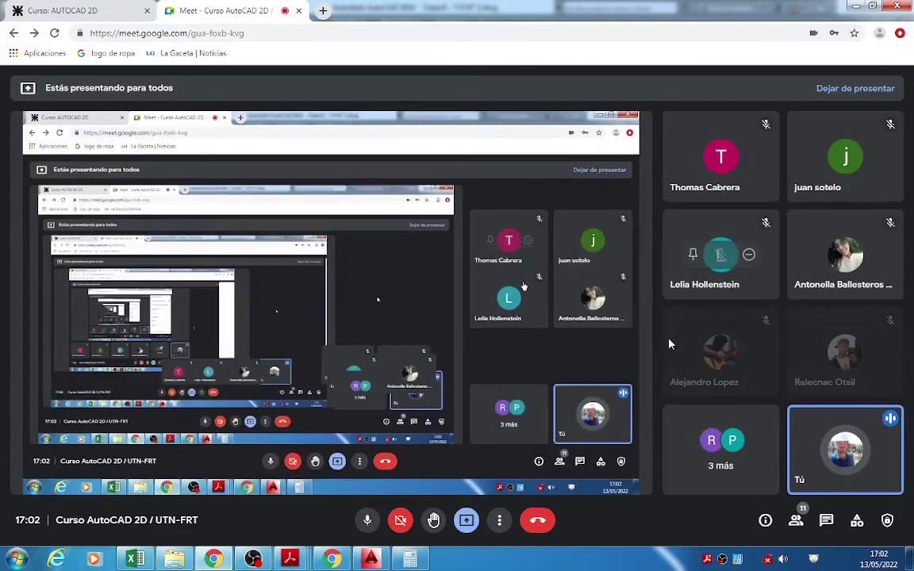
pyautogui.click(371, 559)
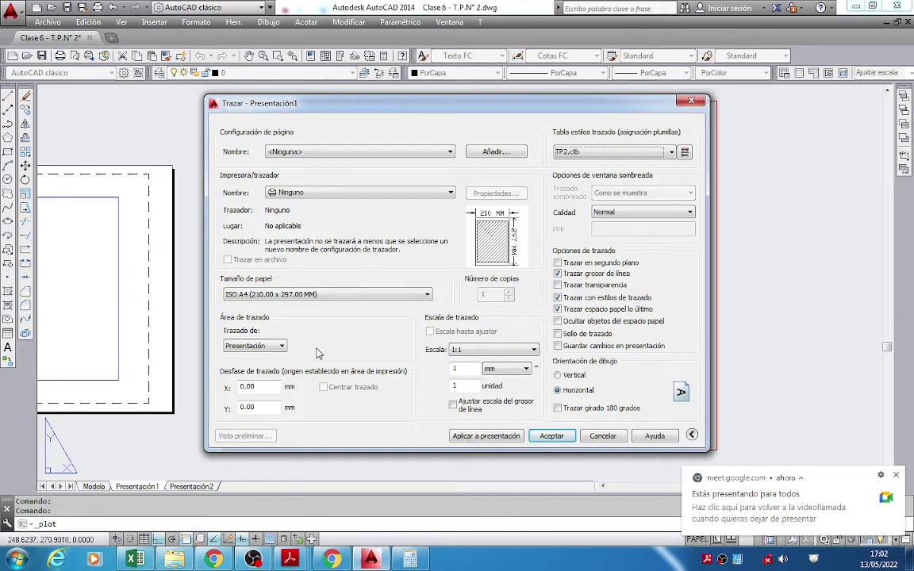
pyautogui.click(213, 560)
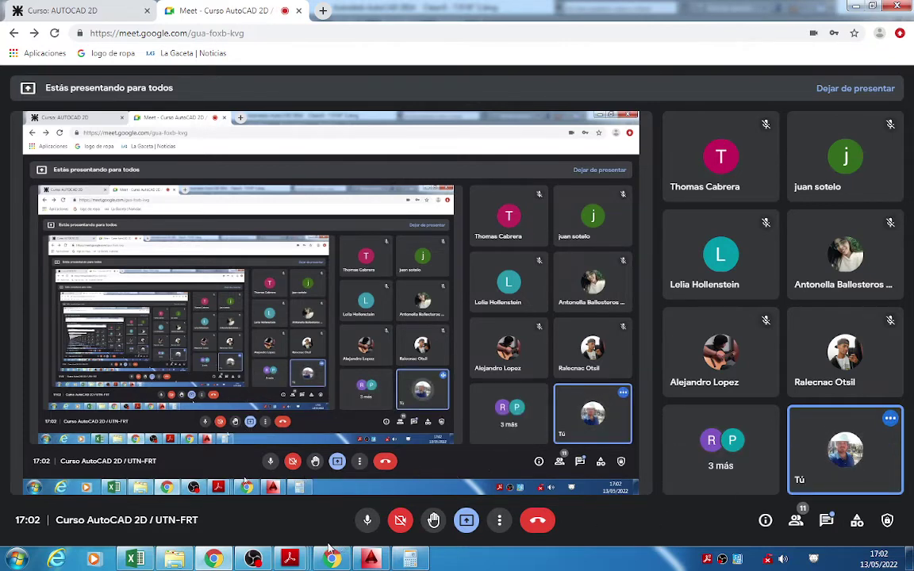
pyautogui.click(370, 560)
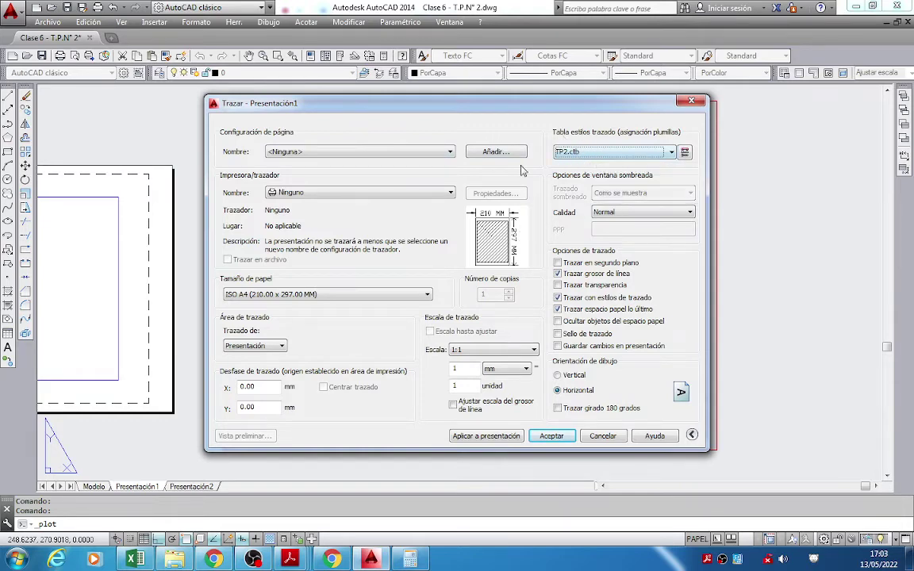
# Send the plot to DWG To PDF.pc3 on landscape ISO full bleed A3 paper.
pyautogui.click(362, 193)
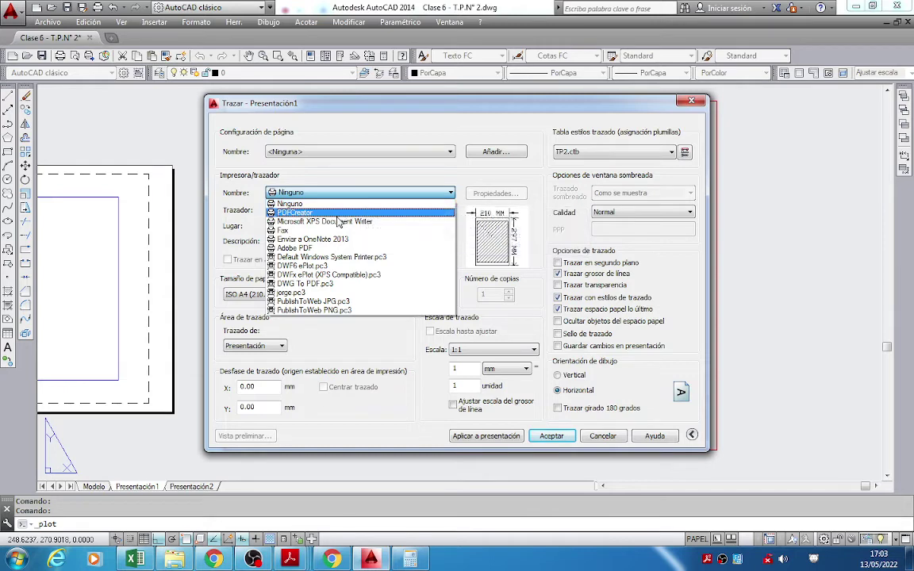
pyautogui.click(305, 283)
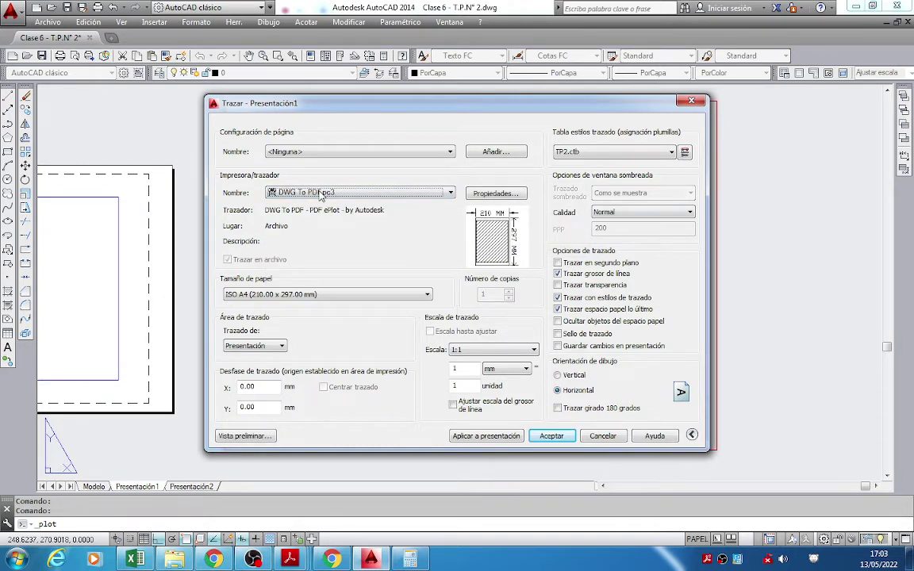
pyautogui.click(427, 294)
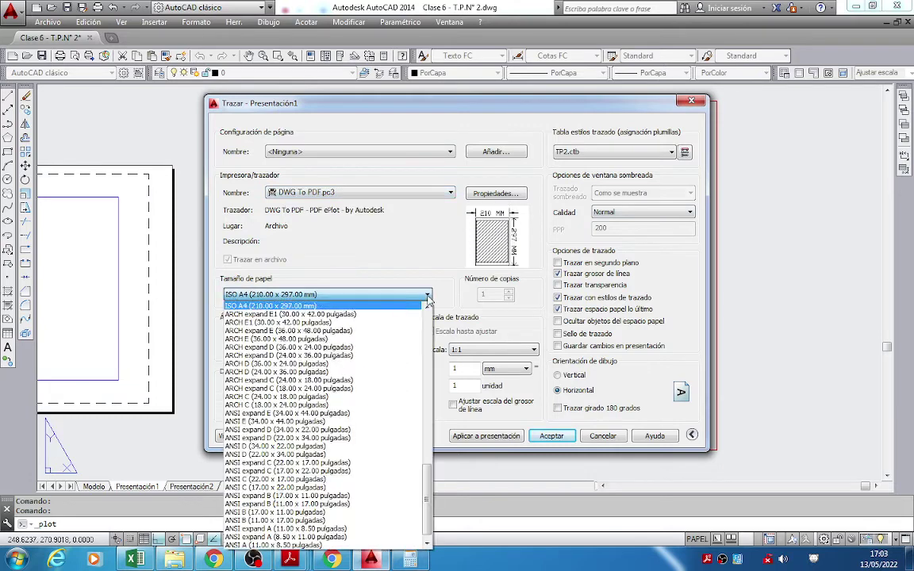
pyautogui.moveTo(427, 474); pyautogui.dragTo(427, 306)
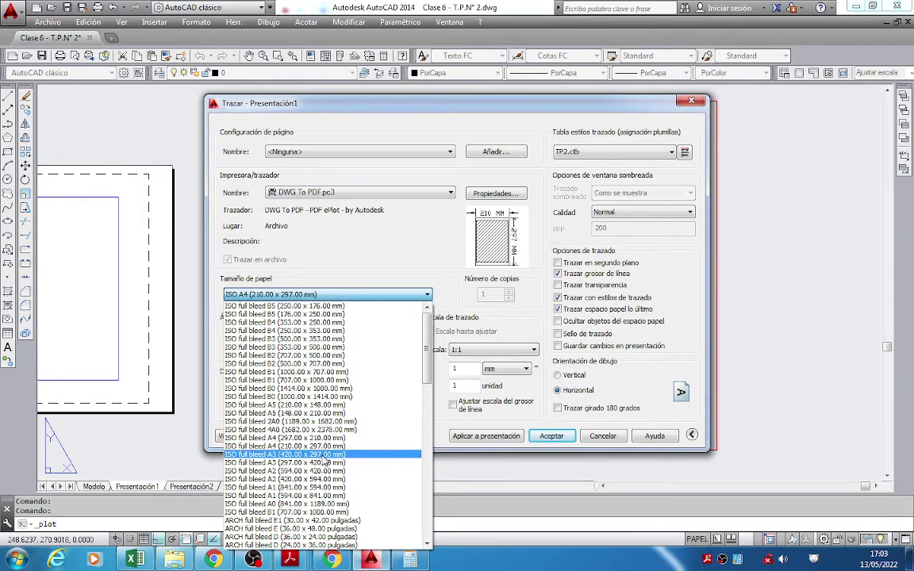
pyautogui.click(325, 456)
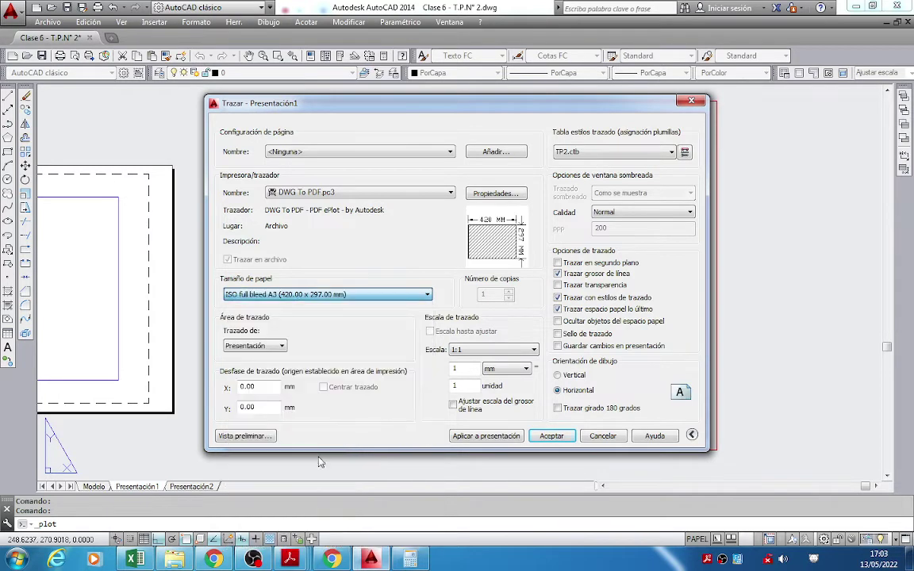
# Try portrait A3, then return to landscape ISO full bleed A3 (420 x 297.00 mm) at 1:1.
pyautogui.moveTo(532, 265)
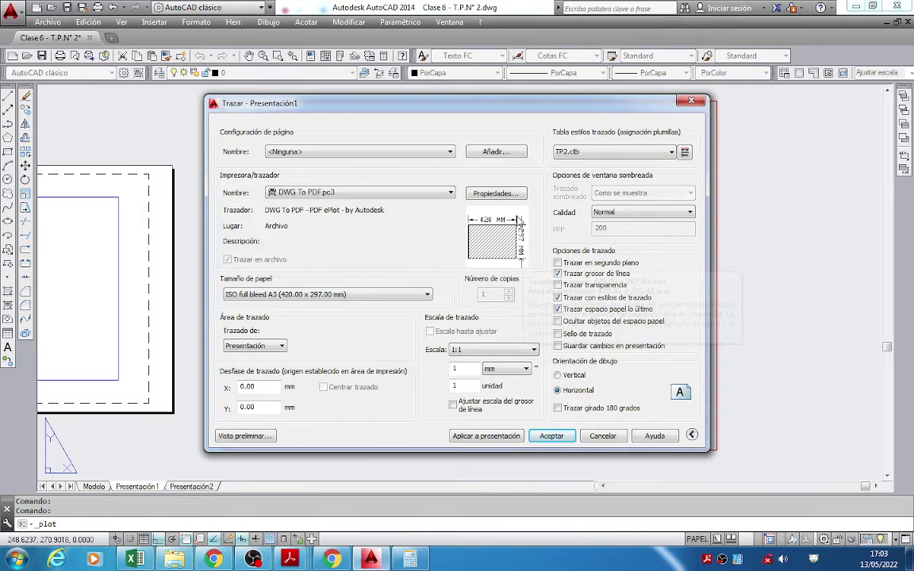
pyautogui.click(419, 296)
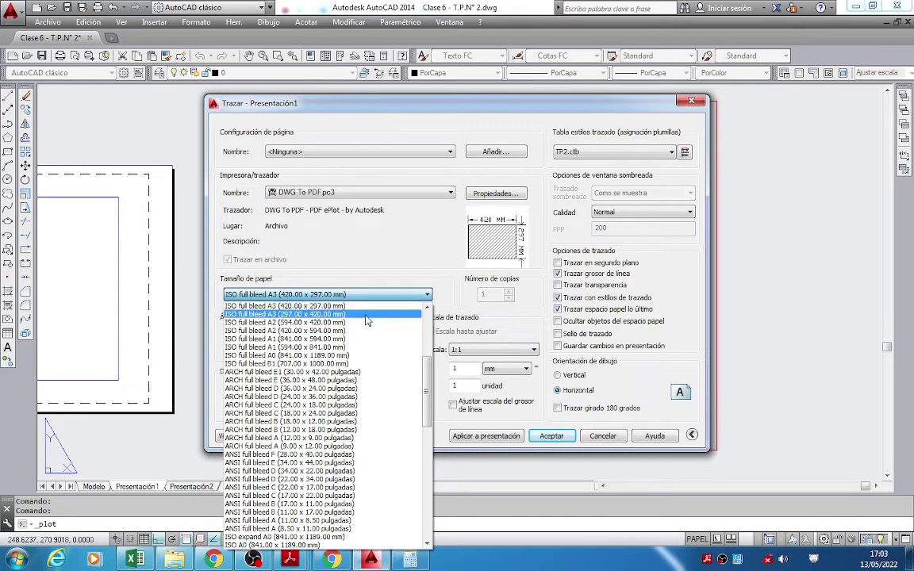
pyautogui.click(368, 315)
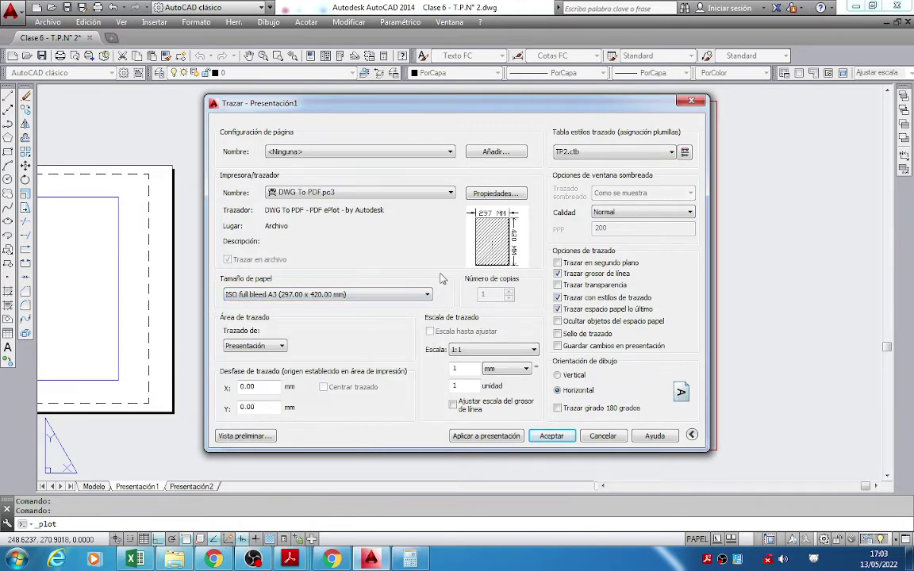
pyautogui.click(428, 298)
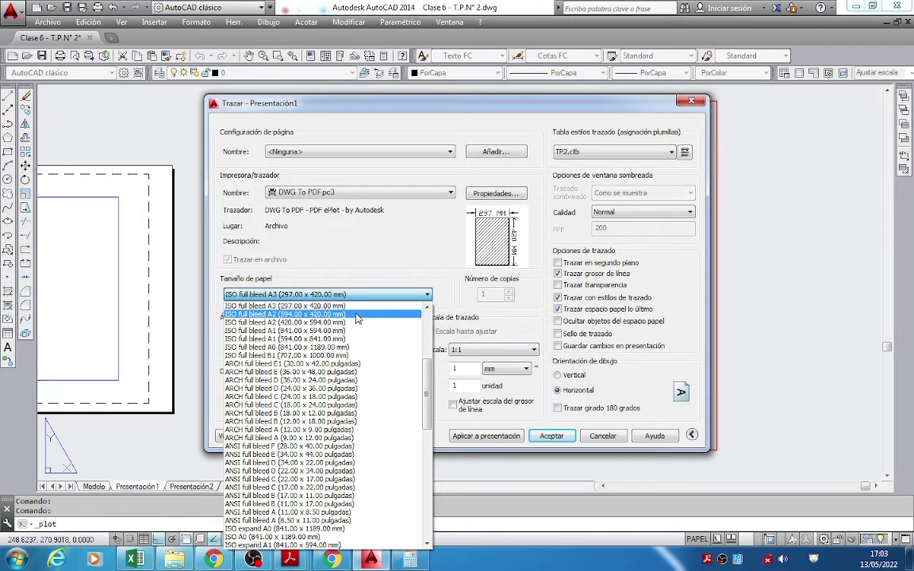
pyautogui.scroll(1, 341, 307)
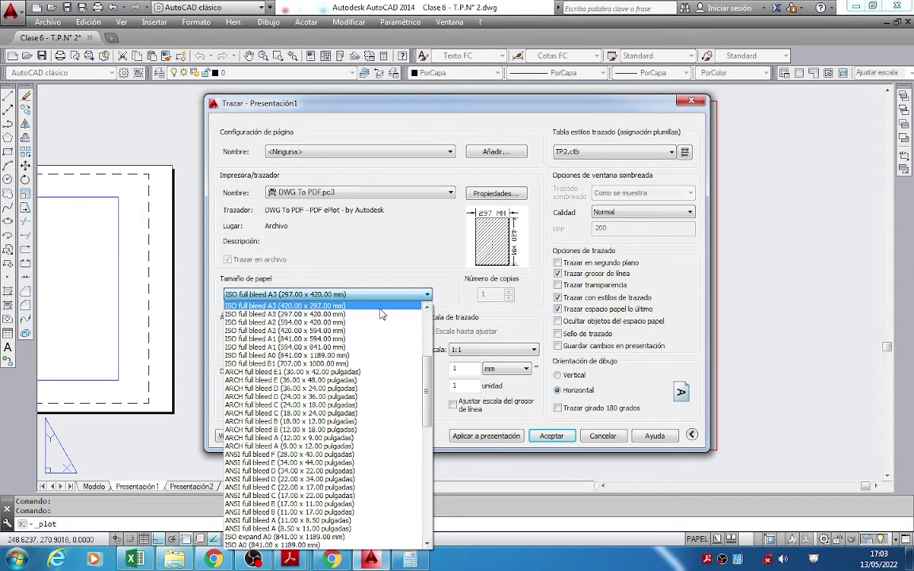
pyautogui.click(341, 306)
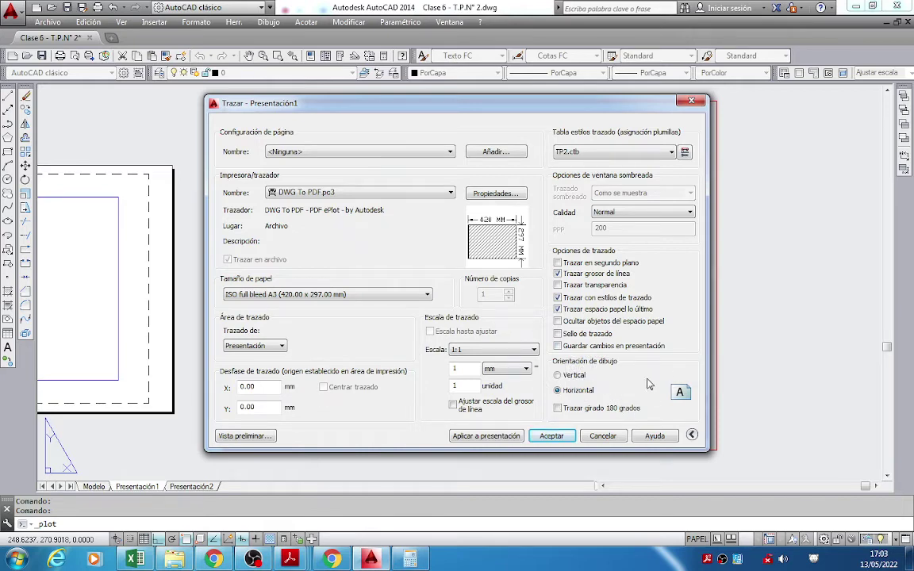
pyautogui.click(458, 354)
pyautogui.click(281, 347)
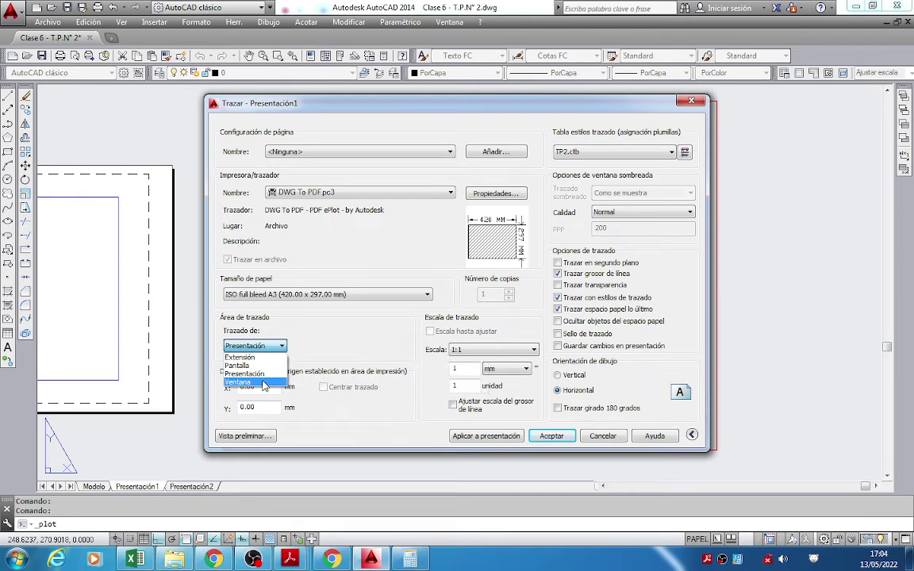
# Plot a window from the sheet's upper-left to lower-right corner, centred on the paper.
pyautogui.click(262, 383)
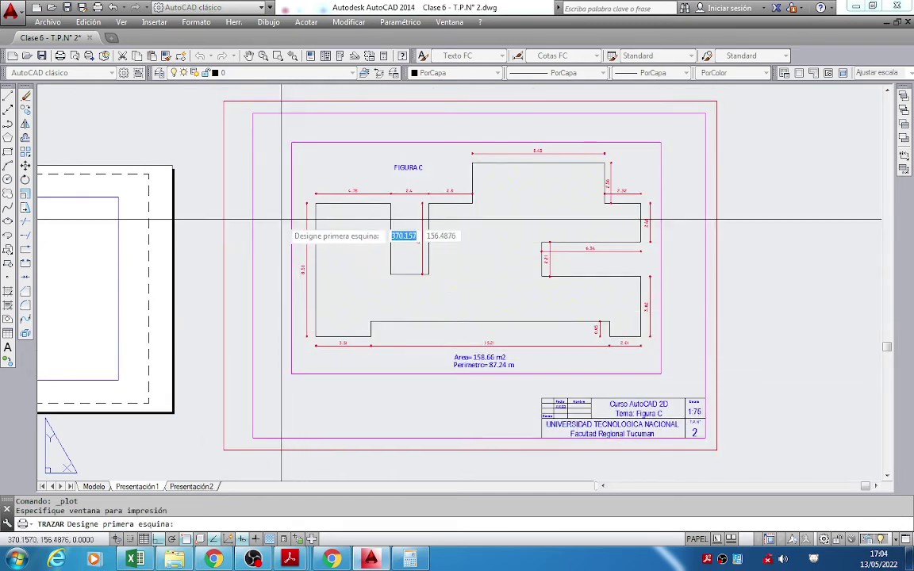
pyautogui.click(223, 101)
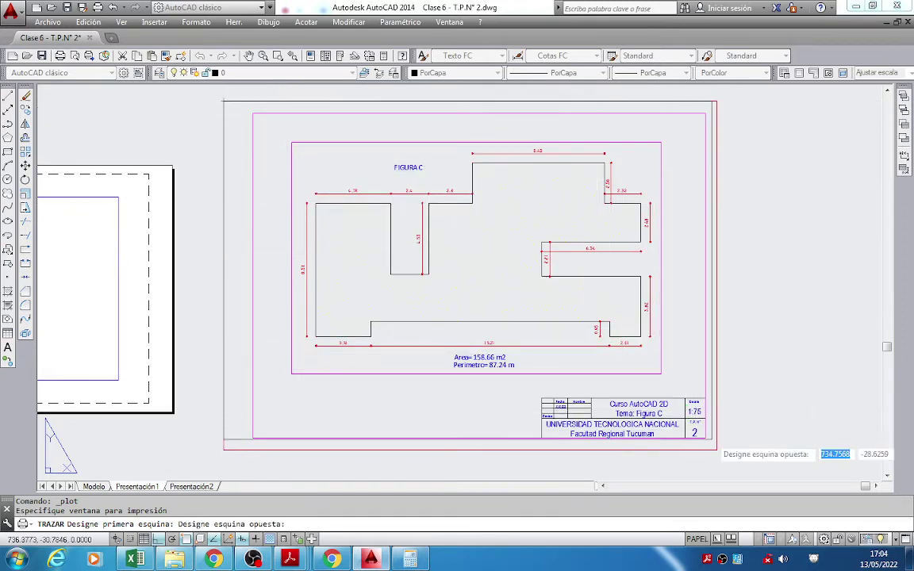
pyautogui.click(717, 450)
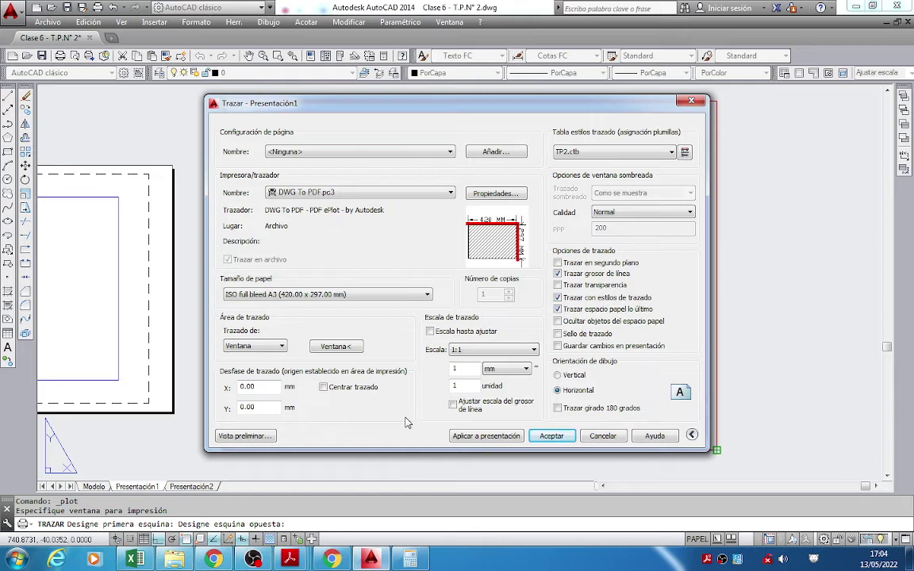
pyautogui.click(323, 387)
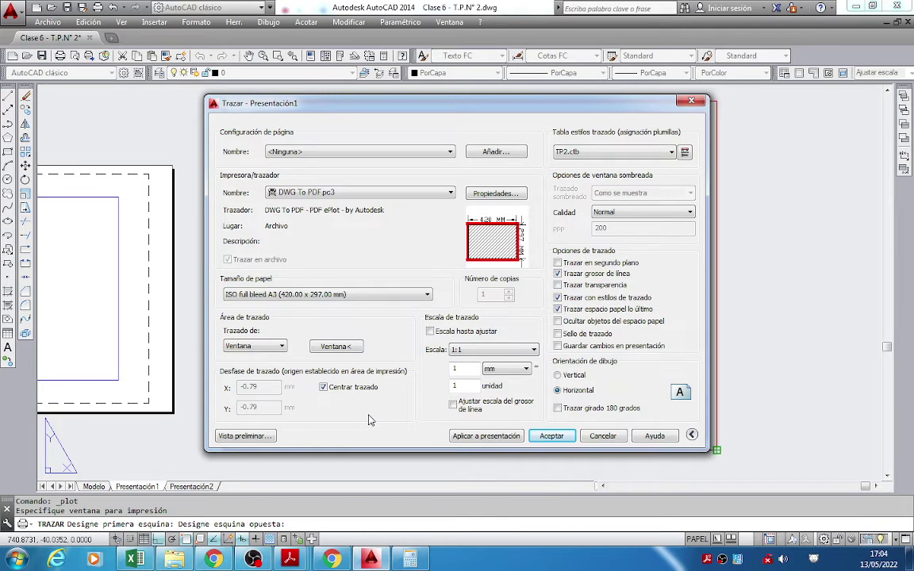
# Preview the plotted sheet and zoom in on the drawing.
pyautogui.click(243, 436)
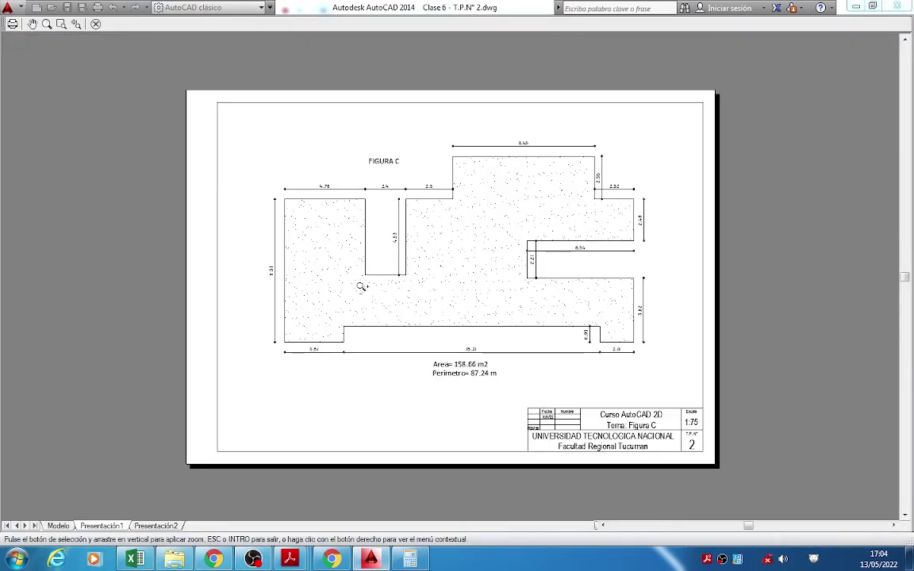
pyautogui.moveTo(362, 287)
pyautogui.mouseDown()
pyautogui.moveTo(369, 224)
pyautogui.moveTo(354, 227)
pyautogui.moveTo(298, 168)
pyautogui.moveTo(328, 276)
pyautogui.moveTo(231, 218)
pyautogui.moveTo(238, 334)
pyautogui.moveTo(326, 295)
pyautogui.moveTo(204, 229)
pyautogui.moveTo(220, 232)
pyautogui.moveTo(66, 204)
pyautogui.moveTo(239, 186)
pyautogui.moveTo(239, 235)
pyautogui.moveTo(287, 253)
pyautogui.mouseUp()
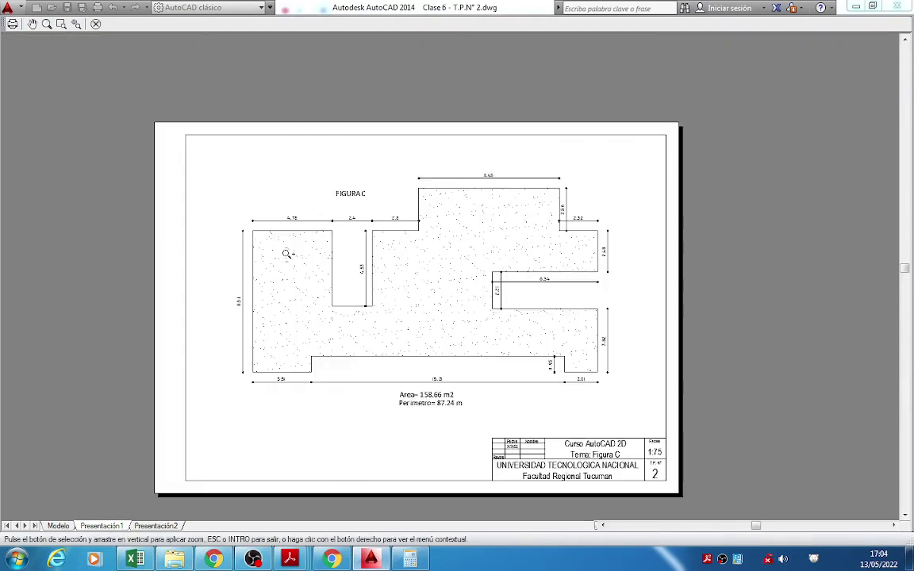
pyautogui.moveTo(287, 254); pyautogui.dragTo(244, 197, button='middle')
# Plot from the preview and save as Clase 6 - T.P.N° 2-Presentación1.pdf.
pyautogui.rightClick(244, 198)
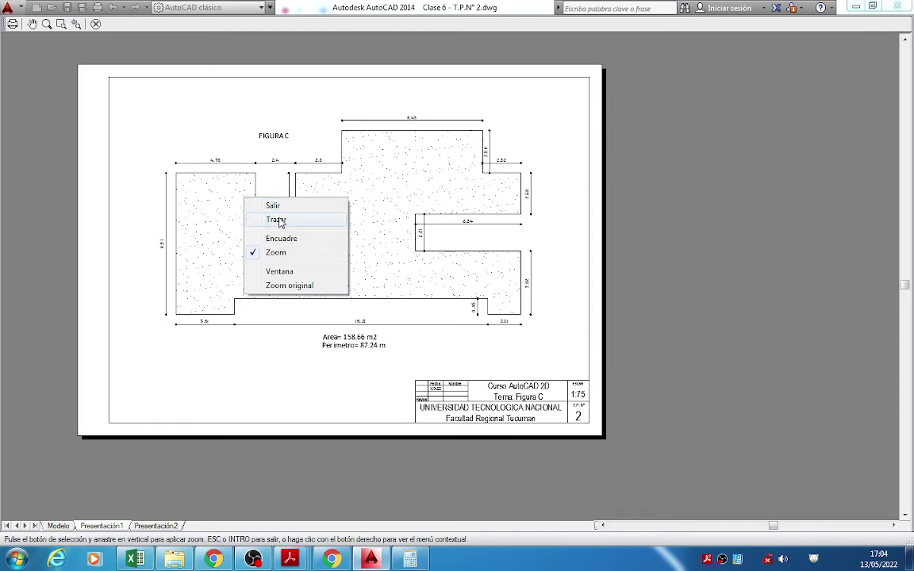
pyautogui.click(277, 220)
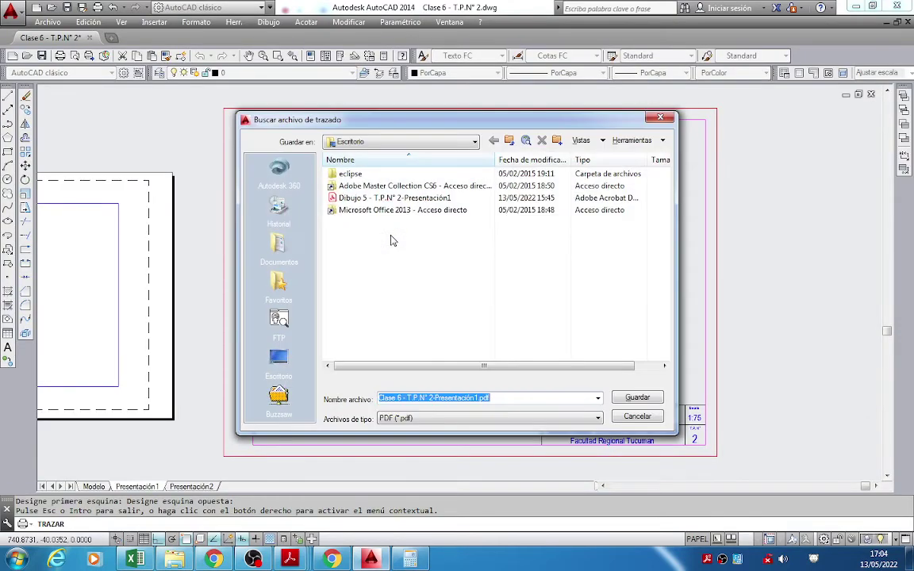
pyautogui.click(407, 398)
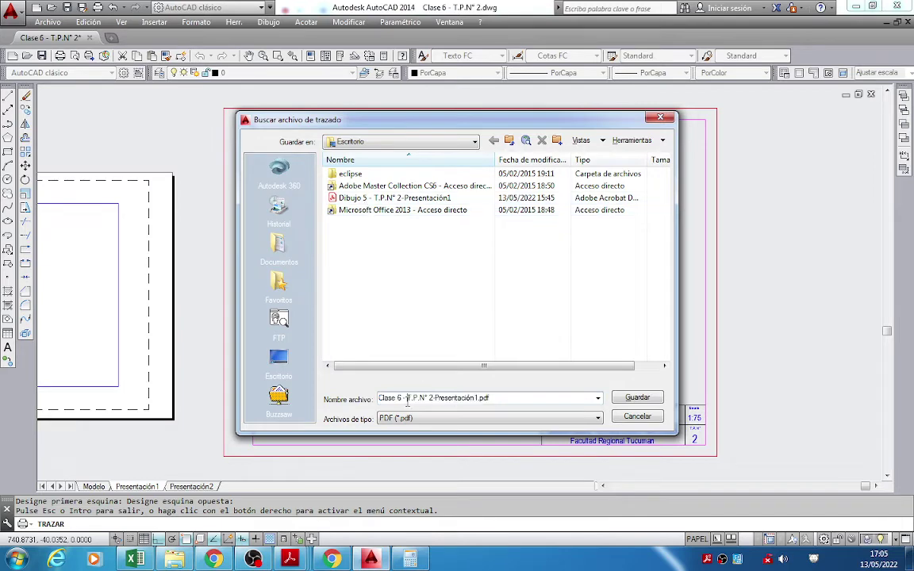
pyautogui.click(638, 397)
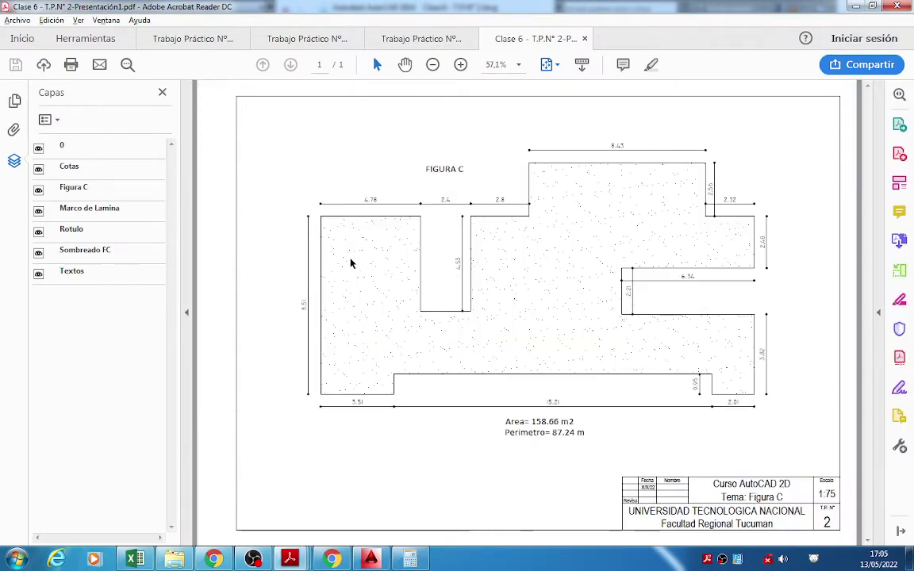
# Zoom the PDF to 125% to inspect lines, then out to 58% to fit the sheet.
pyautogui.click(461, 65)
pyautogui.click(461, 65)
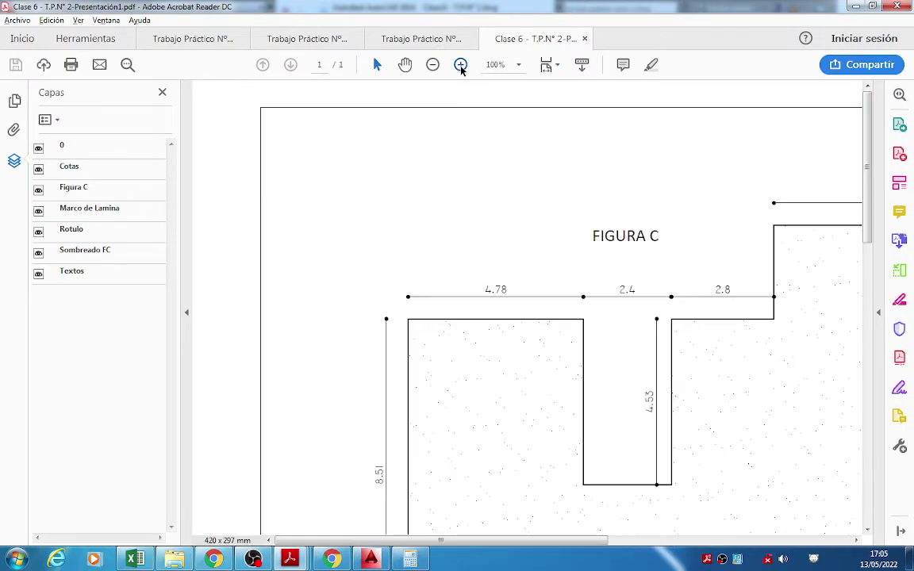
pyautogui.click(461, 65)
pyautogui.scroll(-2, 512, 395)
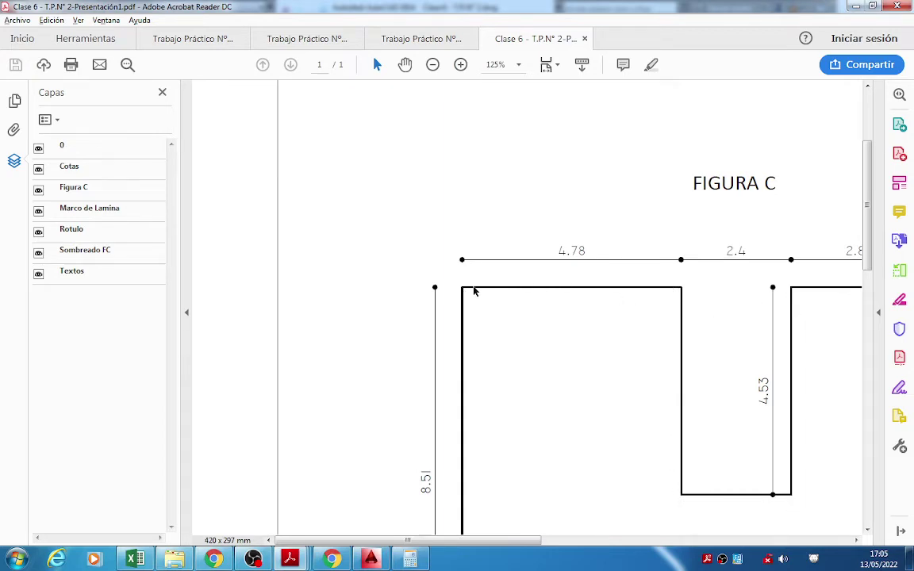
pyautogui.click(434, 65)
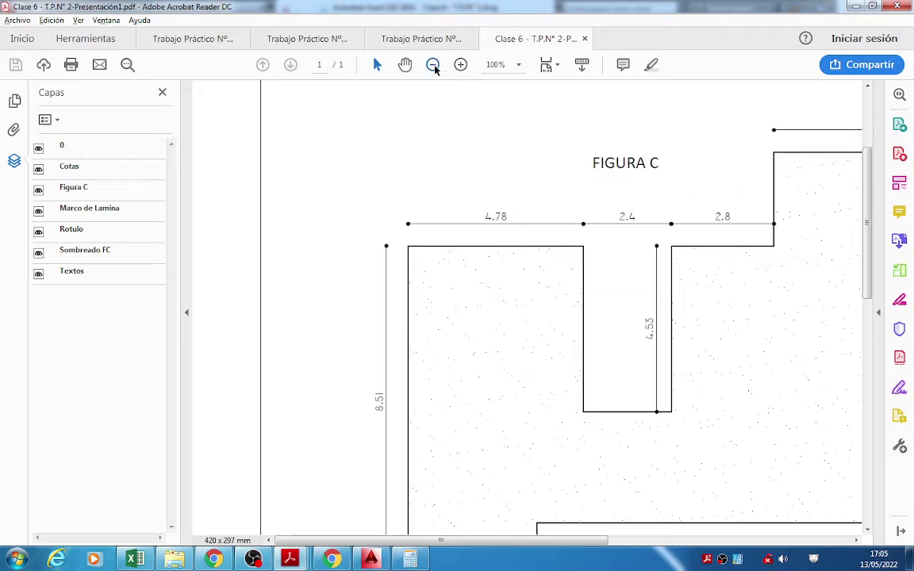
pyautogui.click(434, 65)
pyautogui.click(434, 65)
pyautogui.click(433, 65)
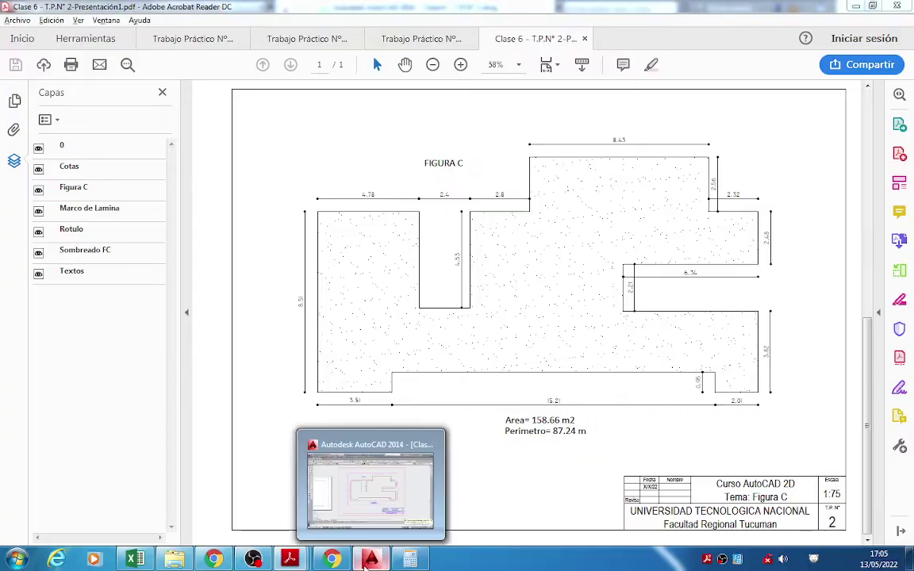
# Return to AutoCAD, zoom extents and centre the Presentación1 layout sheet.
pyautogui.click(371, 559)
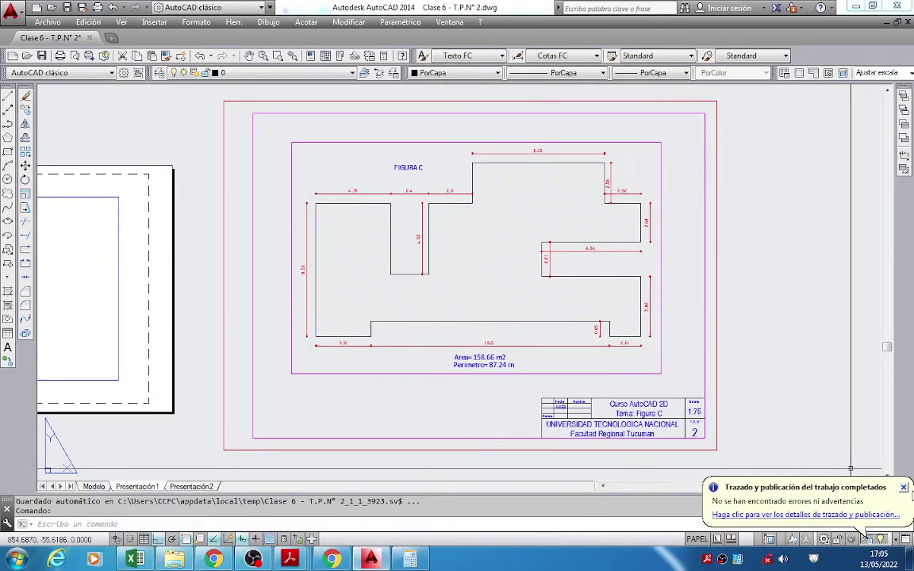
pyautogui.moveTo(450, 299); pyautogui.dragTo(432, 298, button='middle')
pyautogui.middleClick(374, 296)
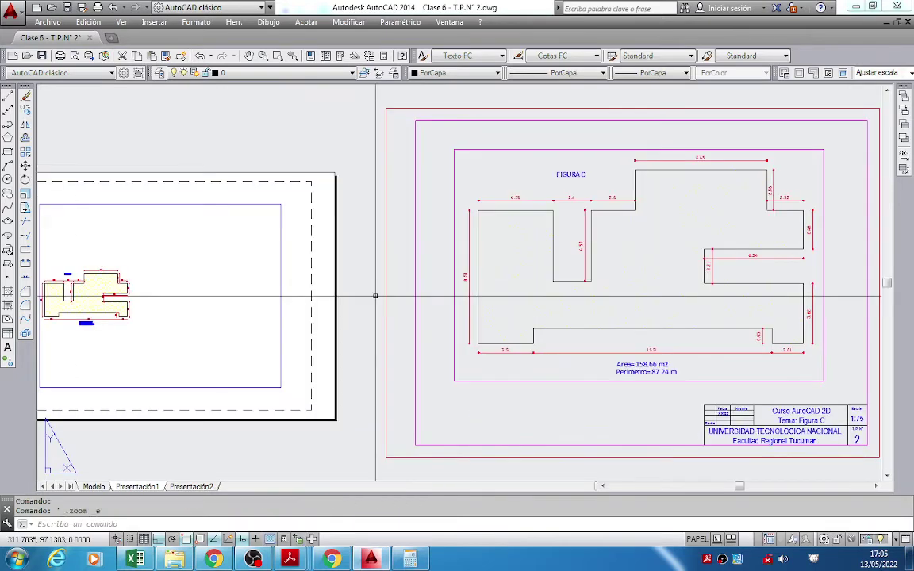
pyautogui.moveTo(516, 280); pyautogui.dragTo(265, 275, button='middle')
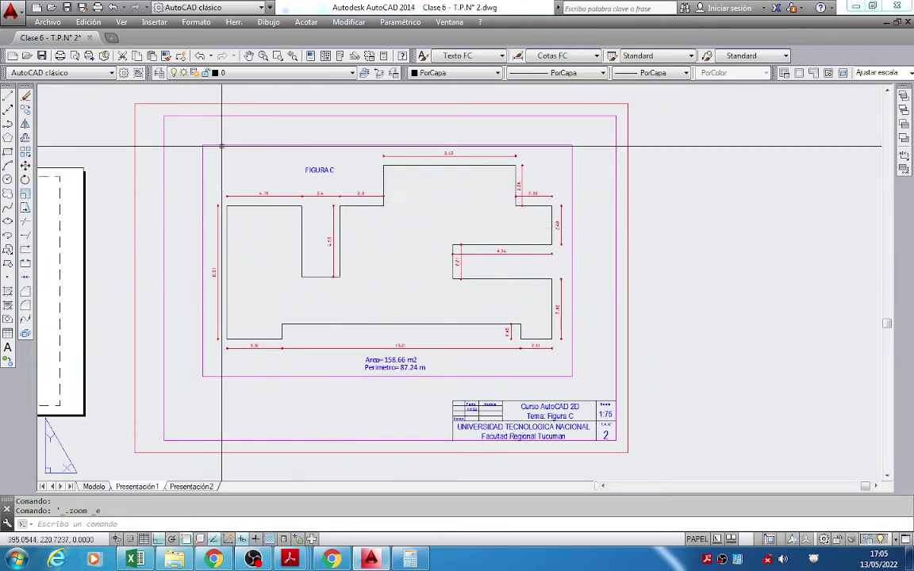
pyautogui.click(204, 23)
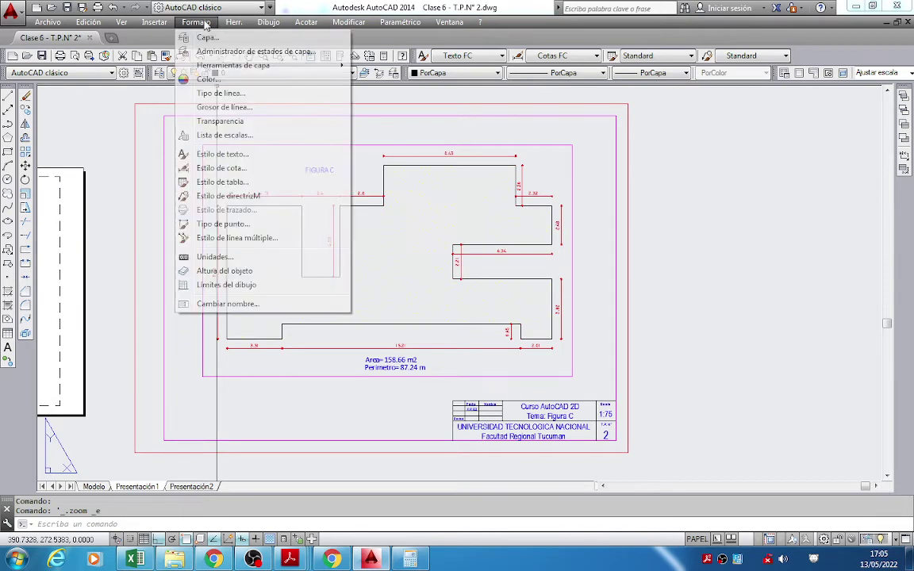
# Uncheck 'Utilizar unidades de Espacio papel para la escala' in the Linetype Manager and accept.
pyautogui.click(230, 94)
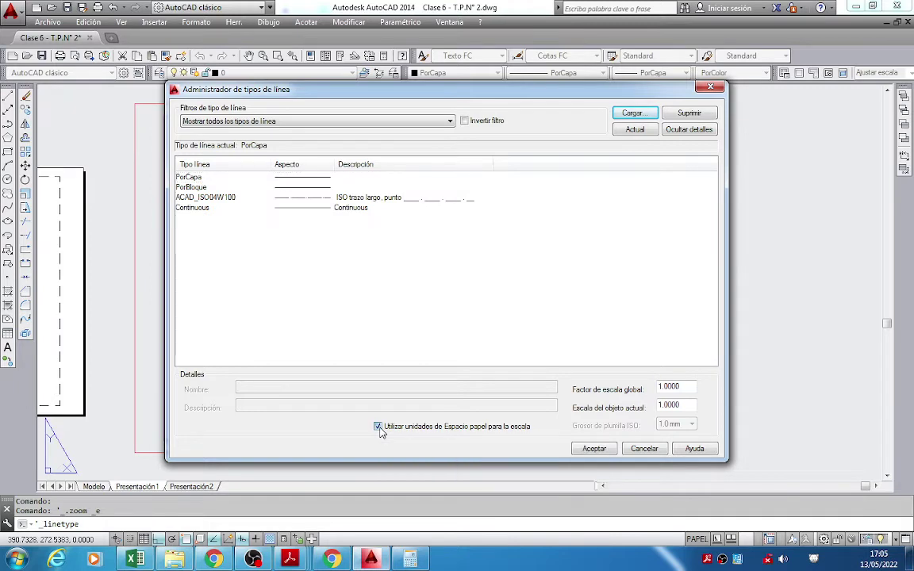
pyautogui.click(689, 129)
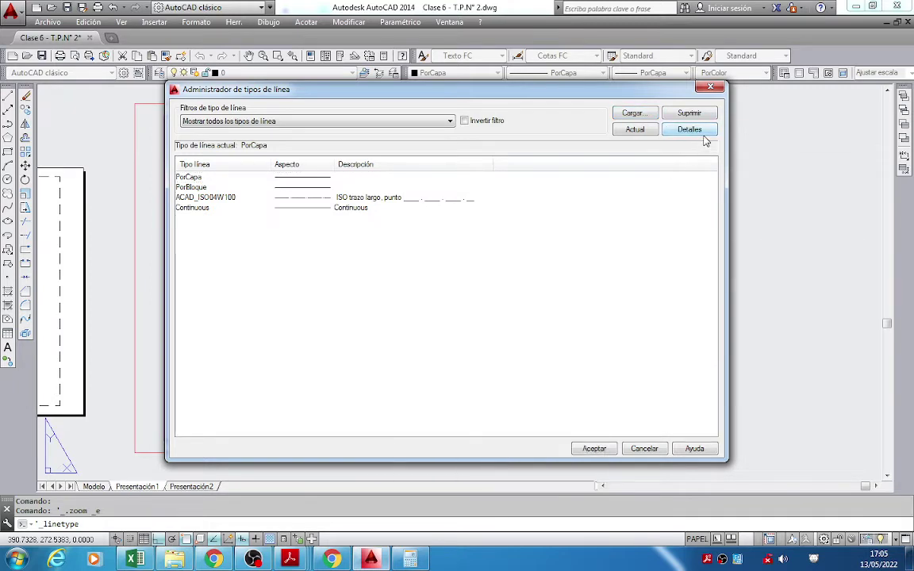
pyautogui.click(702, 131)
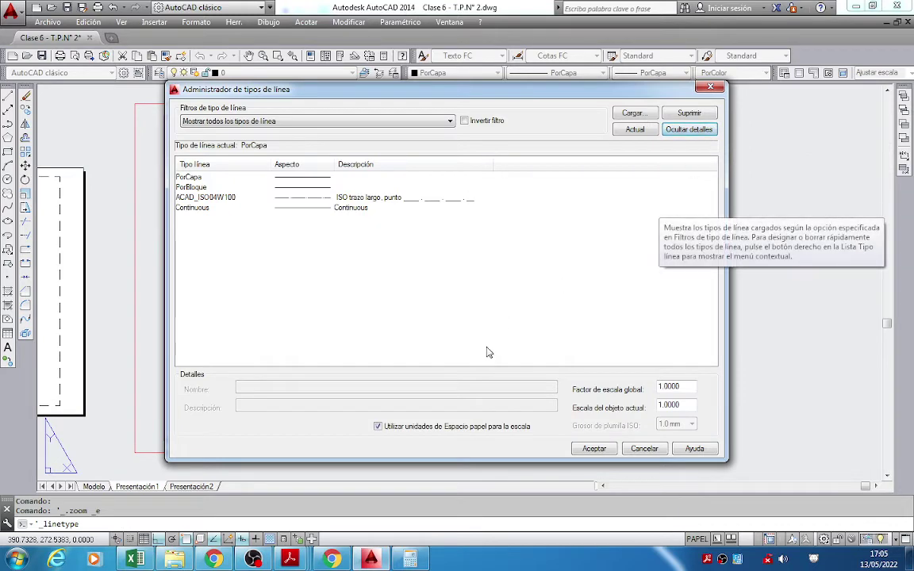
pyautogui.click(377, 427)
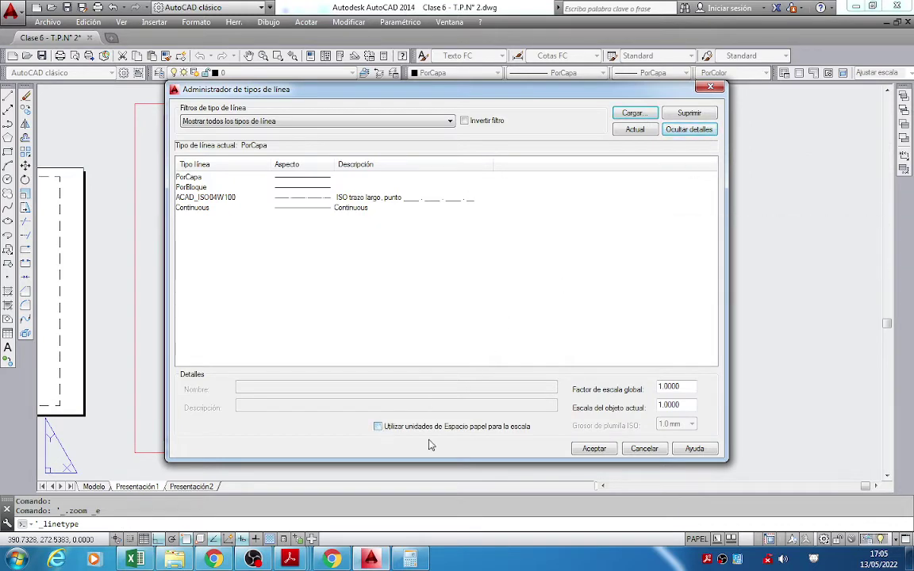
pyautogui.click(594, 449)
pyautogui.scroll(6, 271, 228)
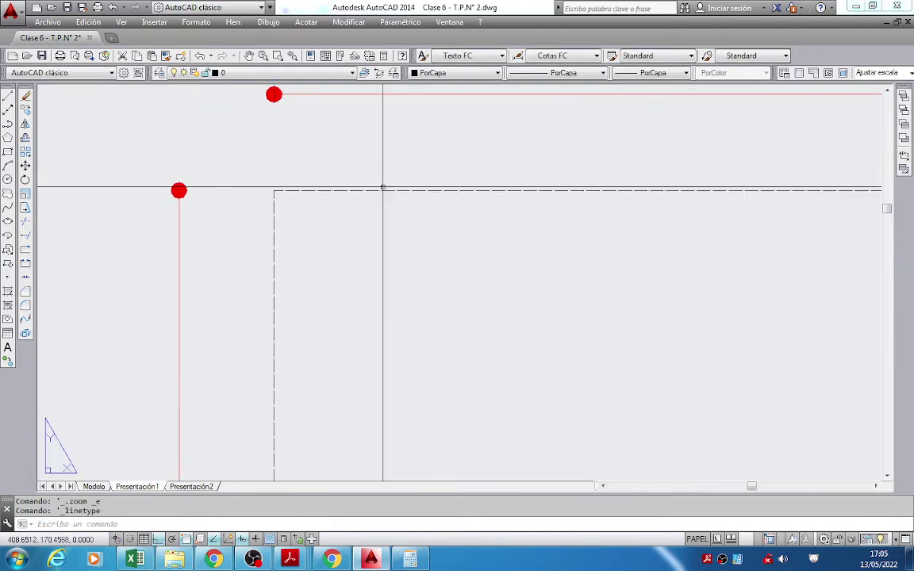
# Run REGENT to regenerate all viewports and view the rescaled dash-dot outline.
pyautogui.scroll(2, 382, 188)
pyautogui.scroll(-2, 341, 196)
pyautogui.scroll(4, 322, 218)
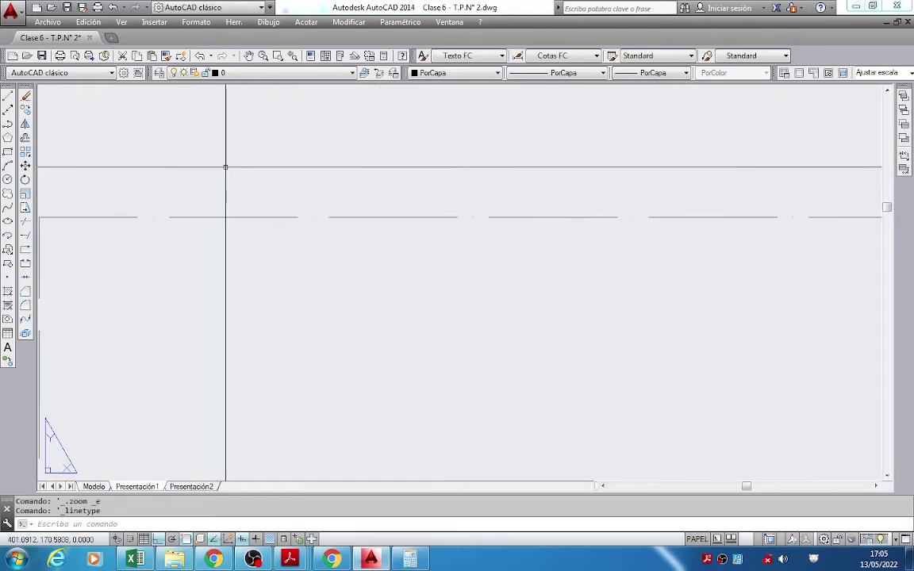
pyautogui.scroll(-5, 239, 179)
pyautogui.scroll(-7, 346, 191)
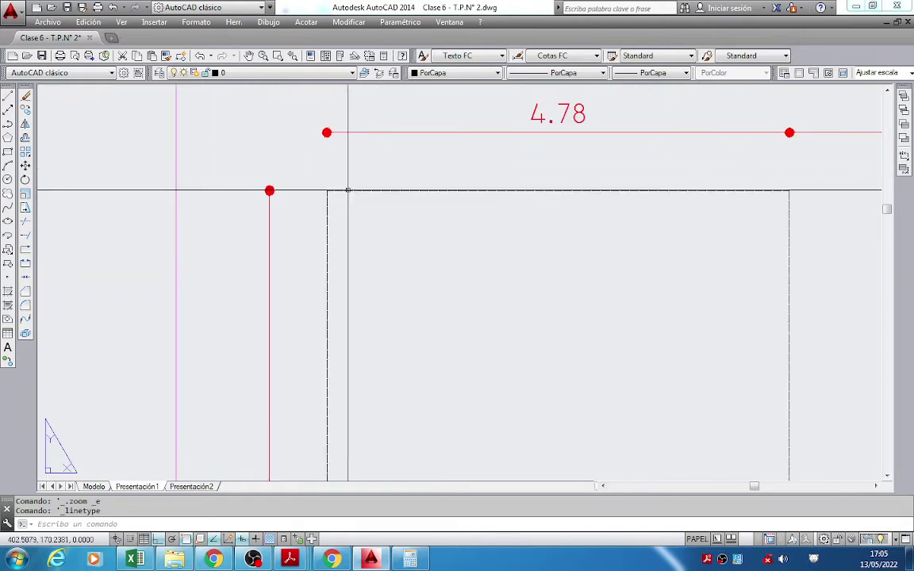
pyautogui.moveTo(487, 226); pyautogui.dragTo(390, 204, button='middle')
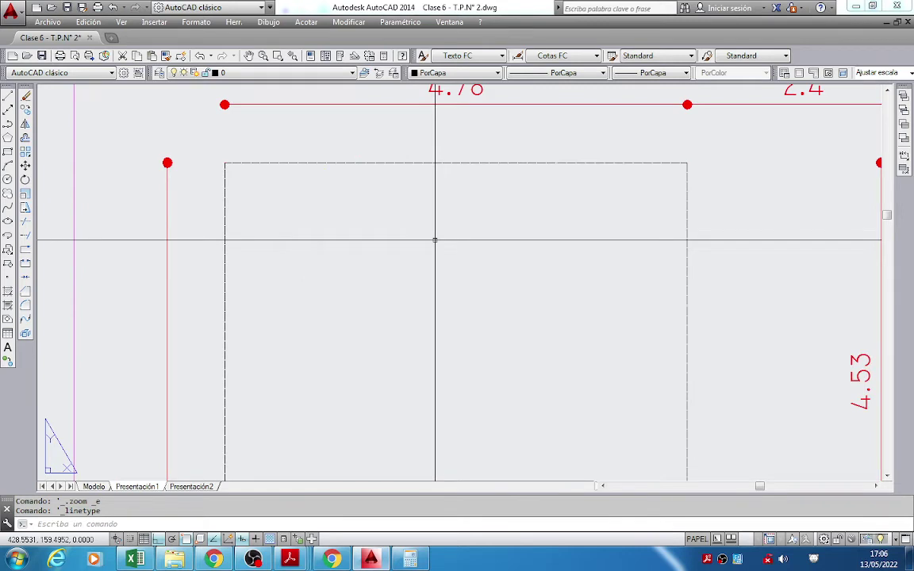
pyautogui.write('R')
pyautogui.write('EGEN')
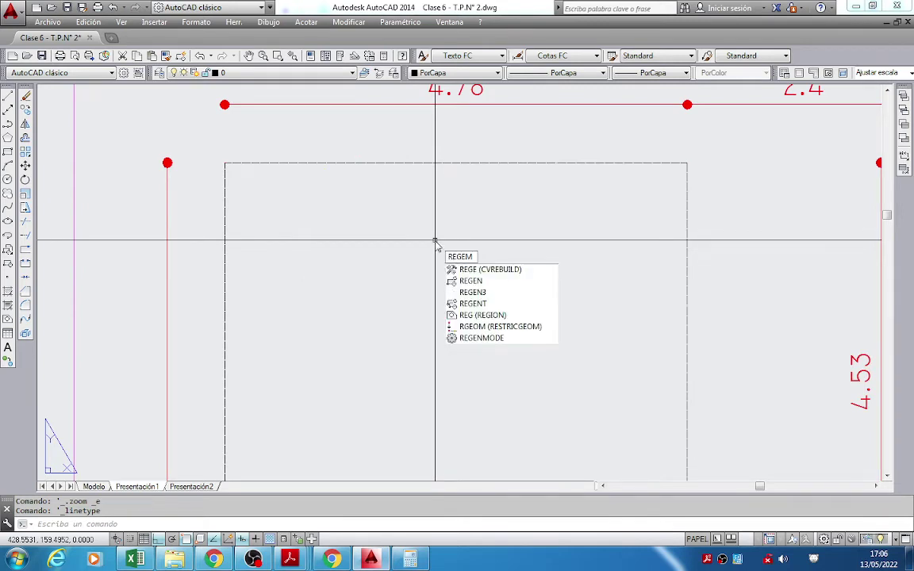
pyautogui.press('BackSpace')
pyautogui.write('NT')
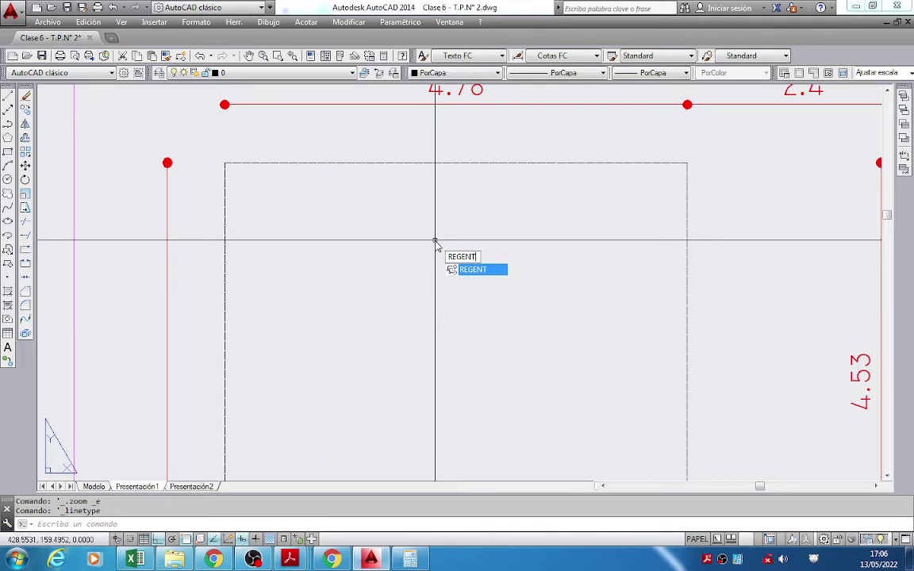
pyautogui.press('Return')
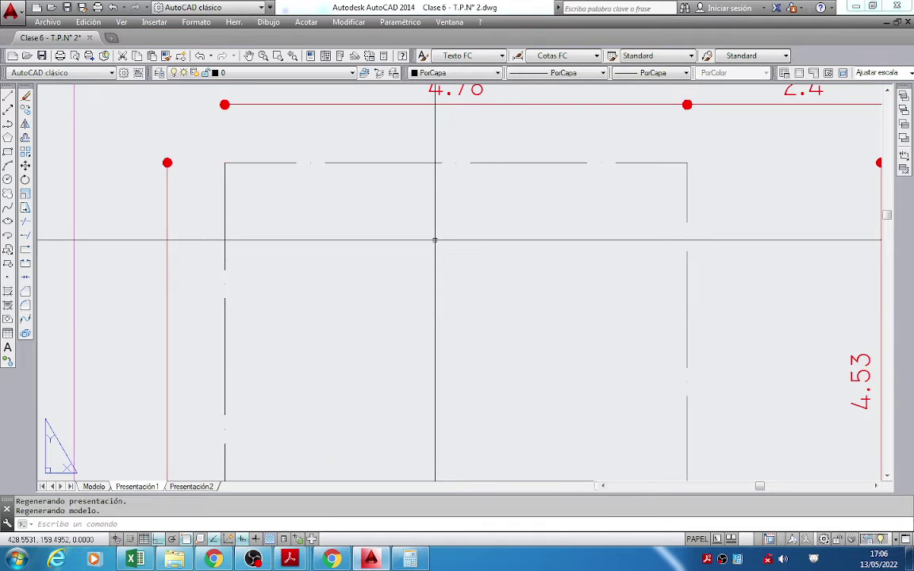
pyautogui.scroll(-5, 435, 240)
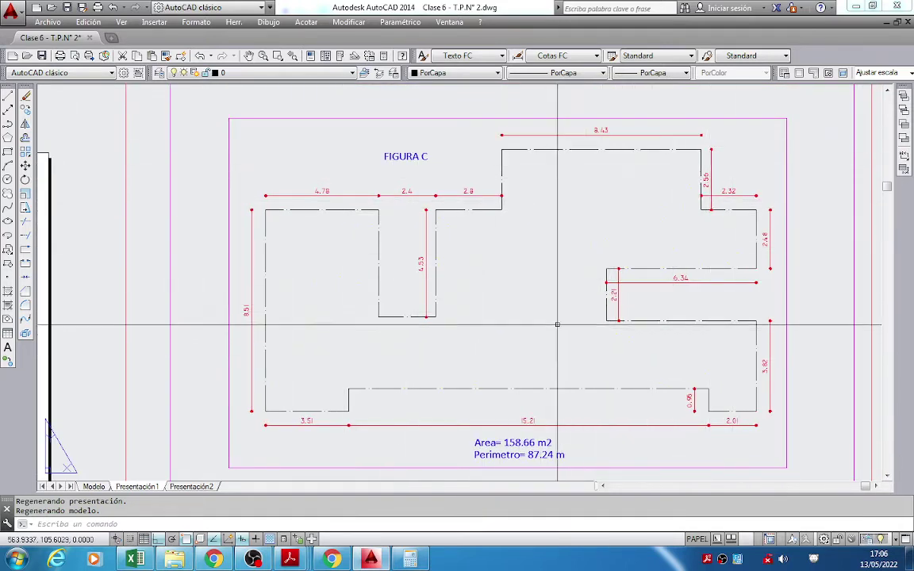
# Bring the plotted Clase 6 PDF forward and zoom out to see the whole figure.
pyautogui.moveTo(290, 560)
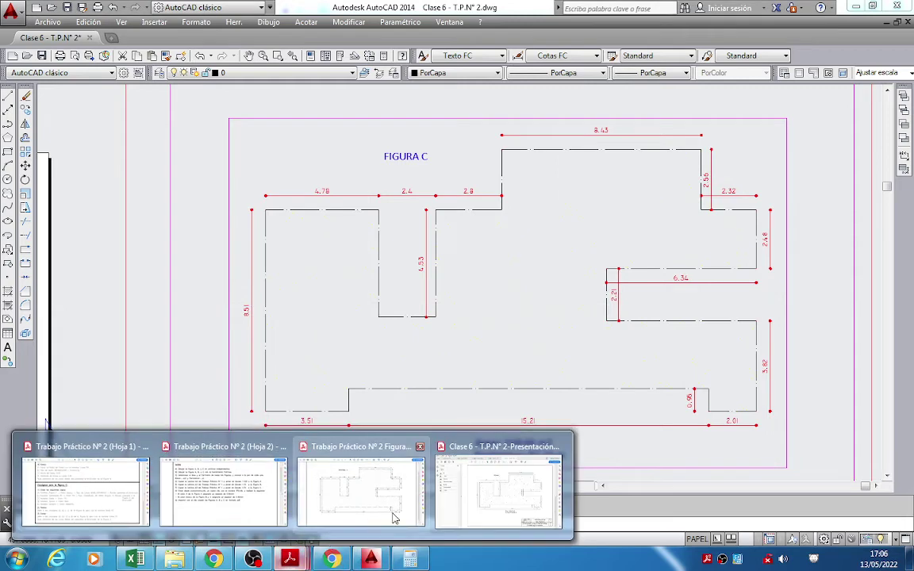
pyautogui.click(487, 498)
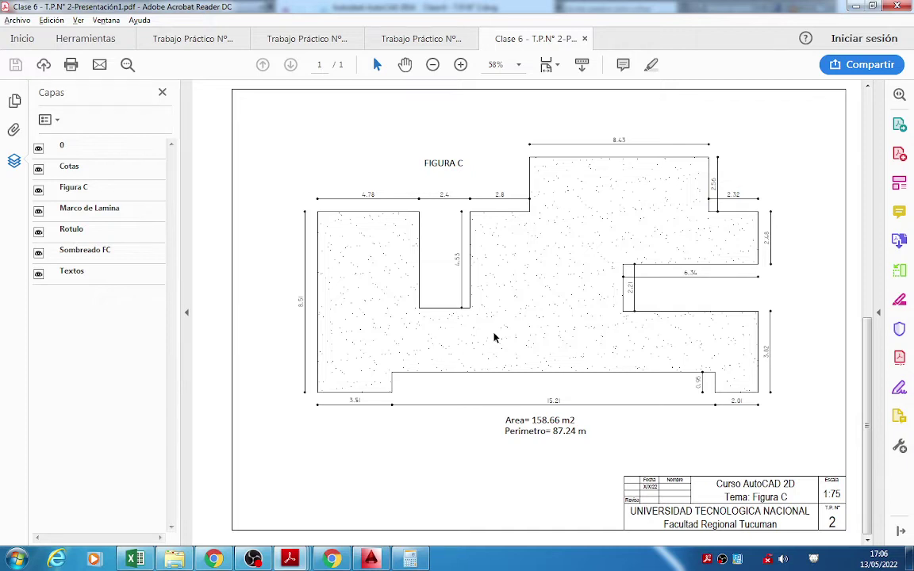
pyautogui.hotkey('ctrl', '1')
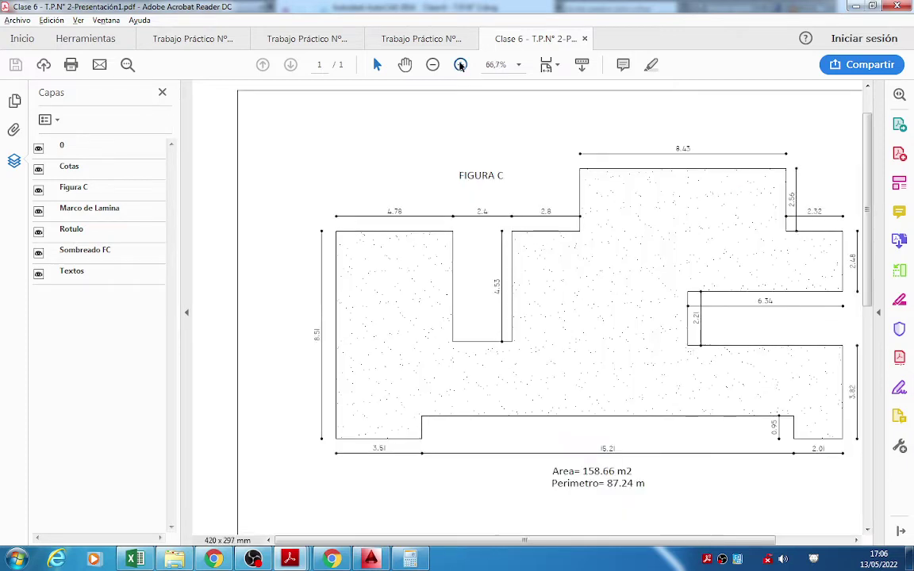
pyautogui.scroll(-1, 412, 265)
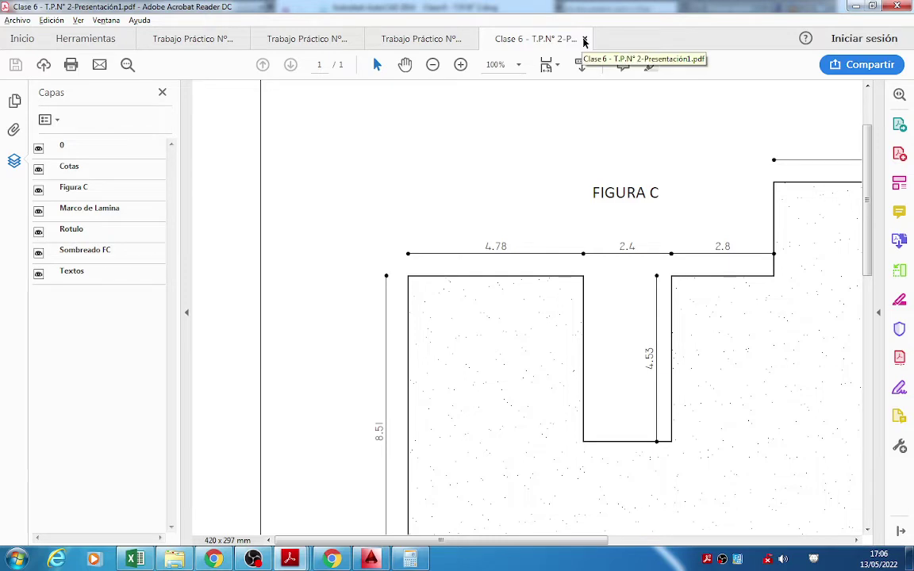
pyautogui.click(433, 64)
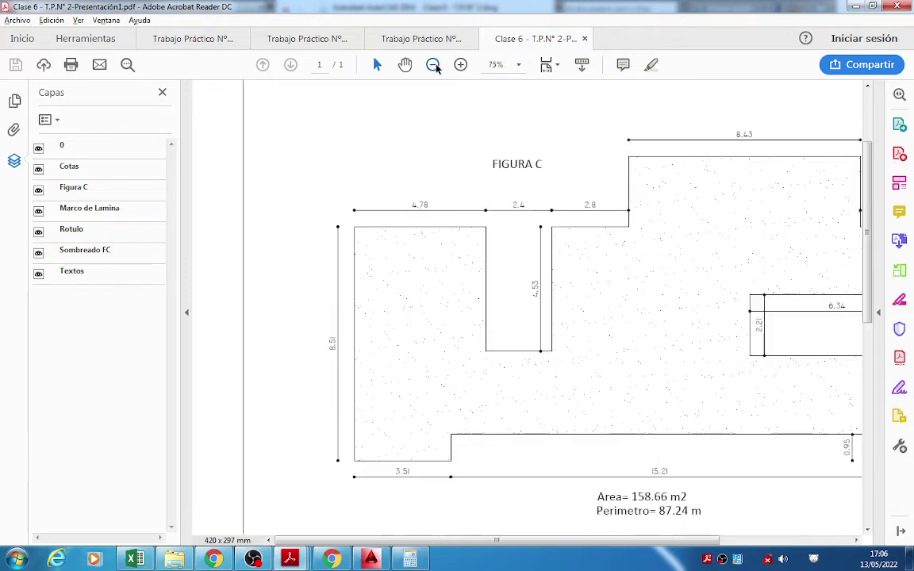
pyautogui.hotkey('ctrl', '-')
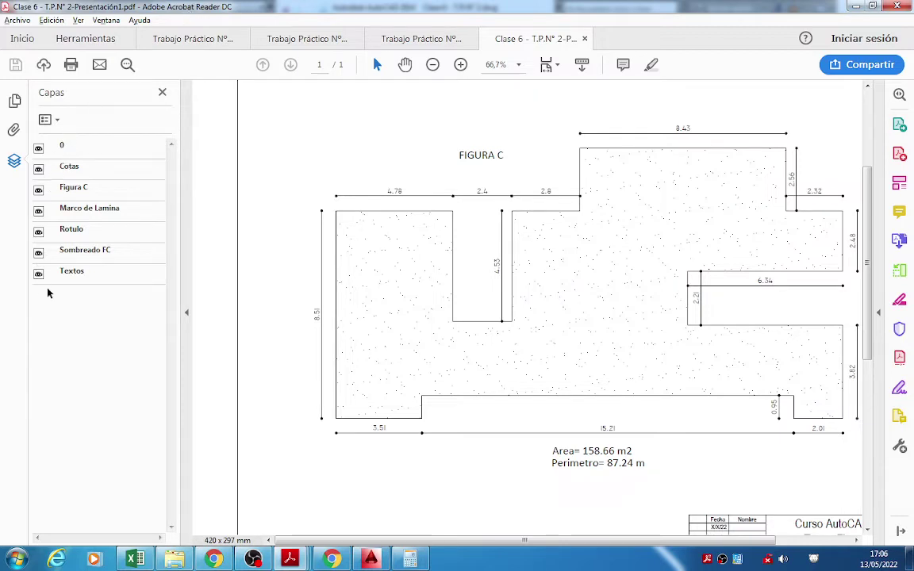
# Toggle the Cotas, Sombreado FC, Textos, Rotulo and Figura C layers to check them.
pyautogui.click(38, 169)
pyautogui.click(38, 169)
pyautogui.click(38, 254)
pyautogui.click(38, 274)
pyautogui.click(38, 274)
pyautogui.scroll(-2, 439, 308)
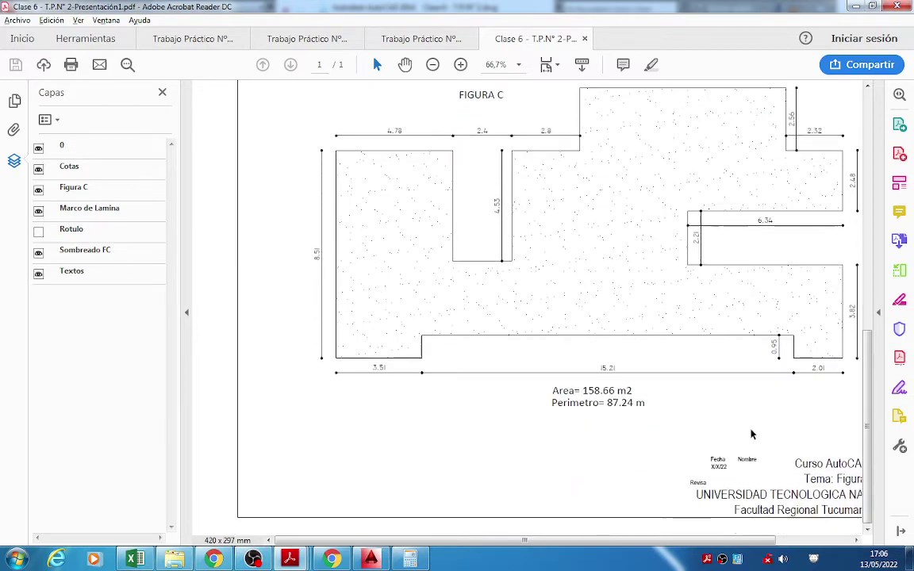
pyautogui.click(38, 232)
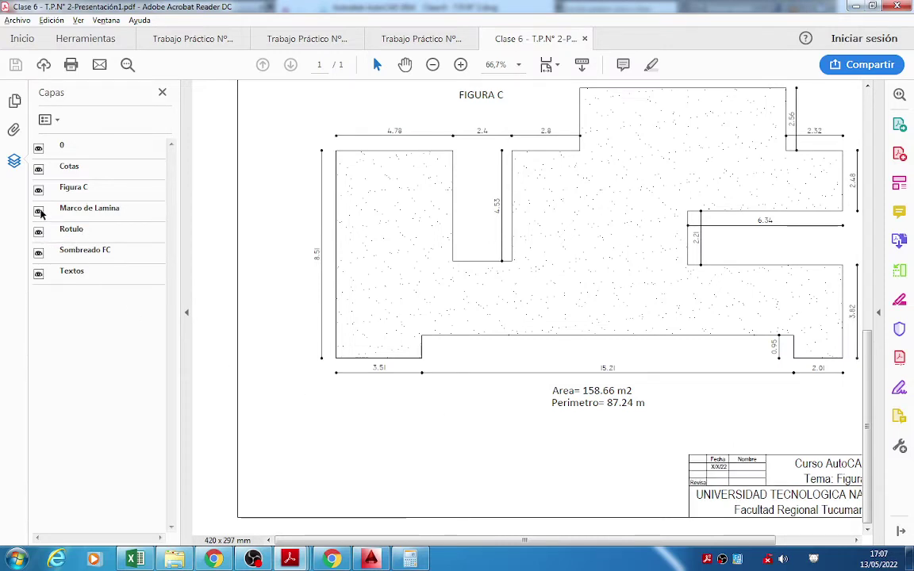
pyautogui.click(38, 191)
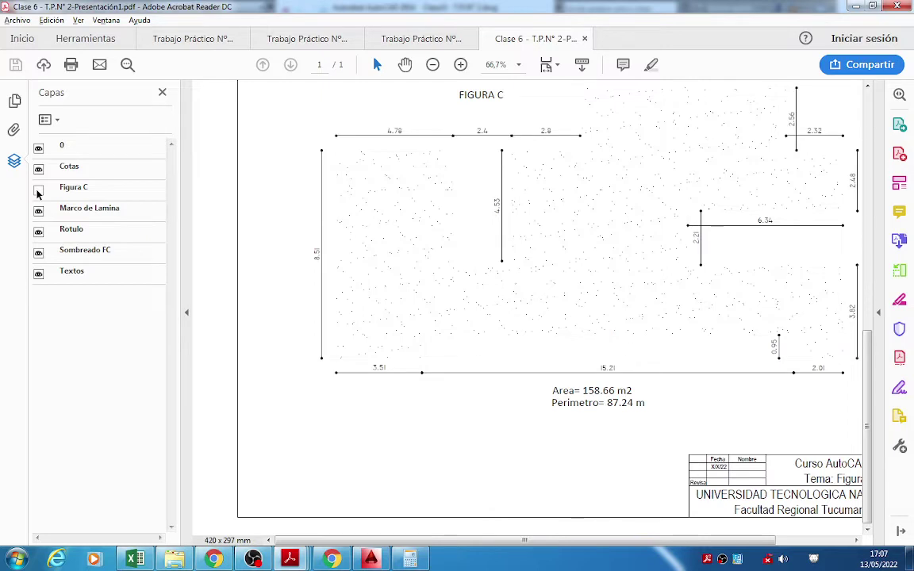
pyautogui.click(38, 191)
pyautogui.click(38, 191)
pyautogui.click(38, 191)
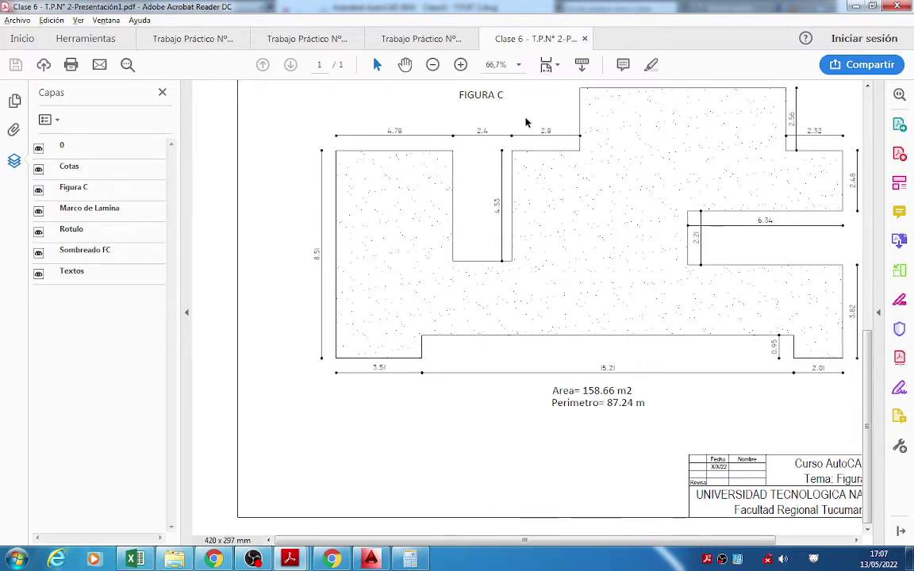
# Close the layers panel and the Clase 6 PDF, then return to AutoCAD.
pyautogui.click(162, 92)
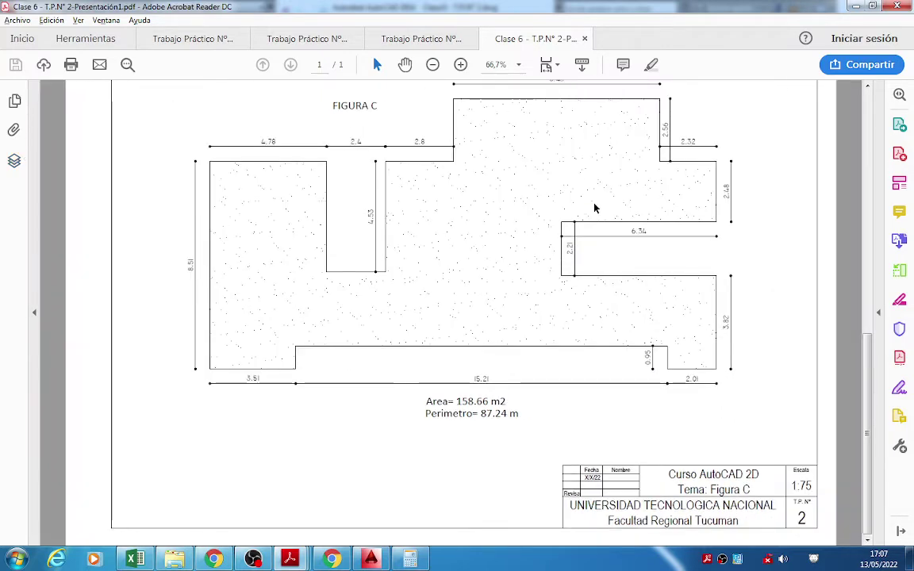
pyautogui.click(585, 38)
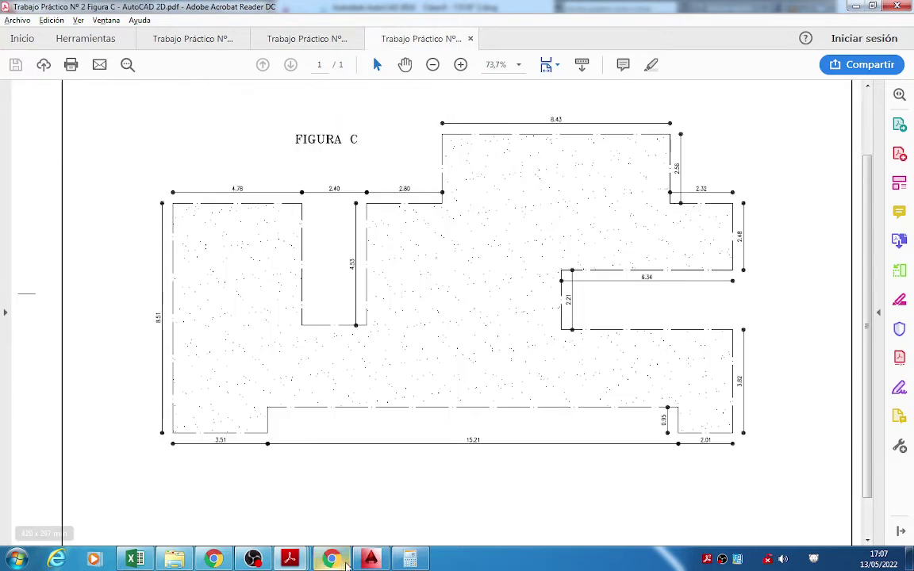
pyautogui.click(370, 560)
# Zoom extents to frame the Figura C sheet, then open the Plot dialog with Ctrl+P.
pyautogui.middleClick(449, 315)
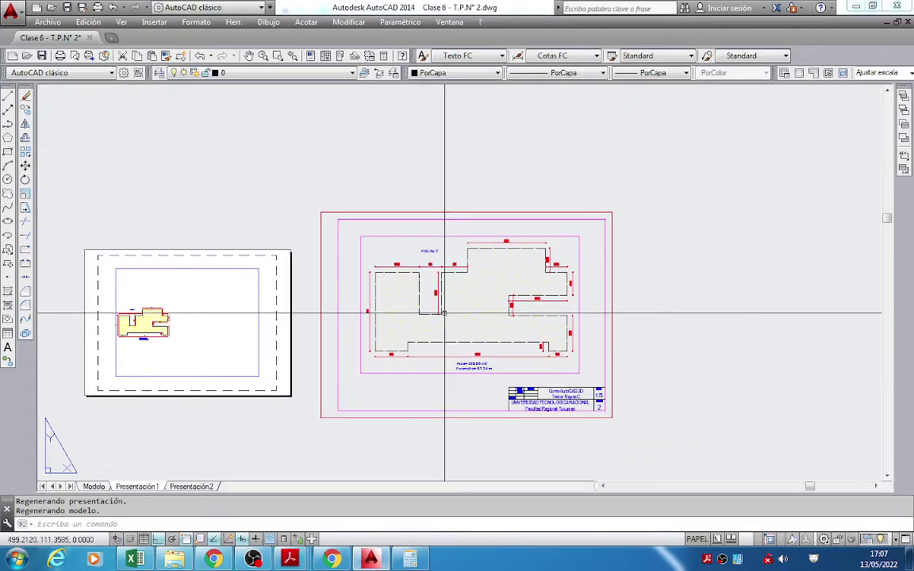
pyautogui.moveTo(444, 313); pyautogui.dragTo(234, 311, button='middle')
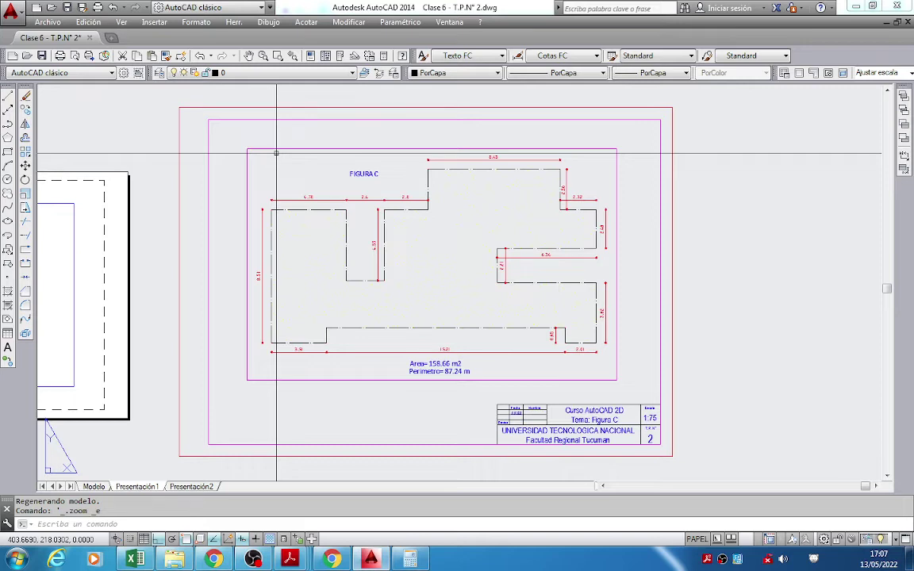
pyautogui.click(159, 73)
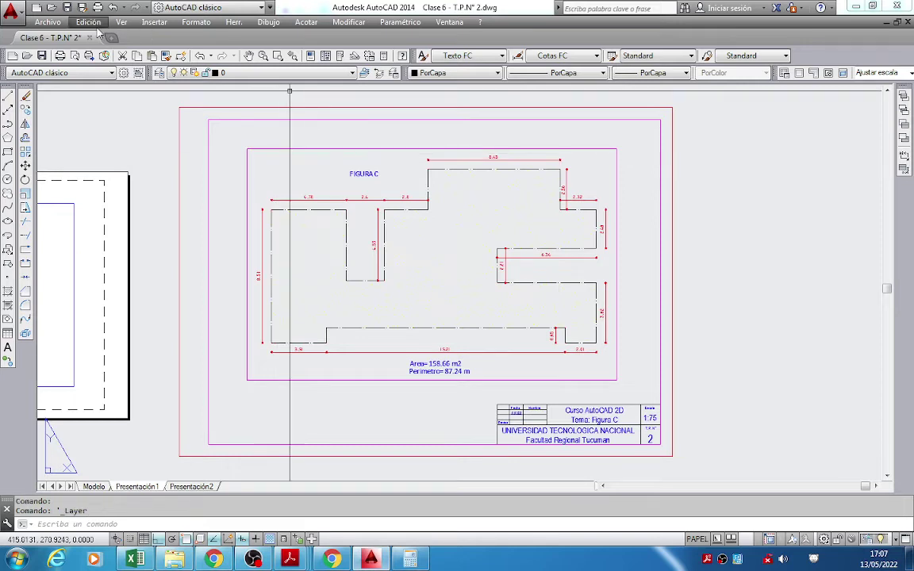
pyautogui.click(50, 22)
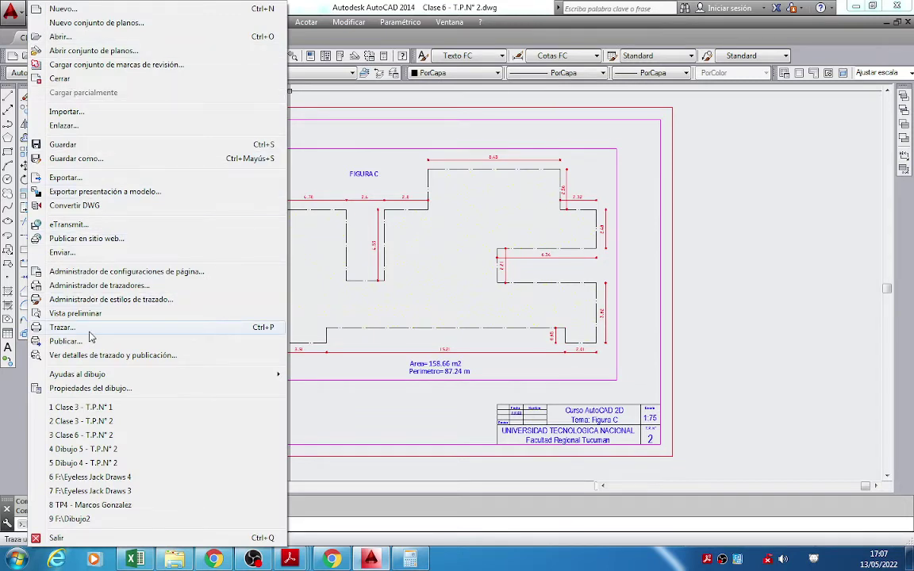
pyautogui.click(393, 230)
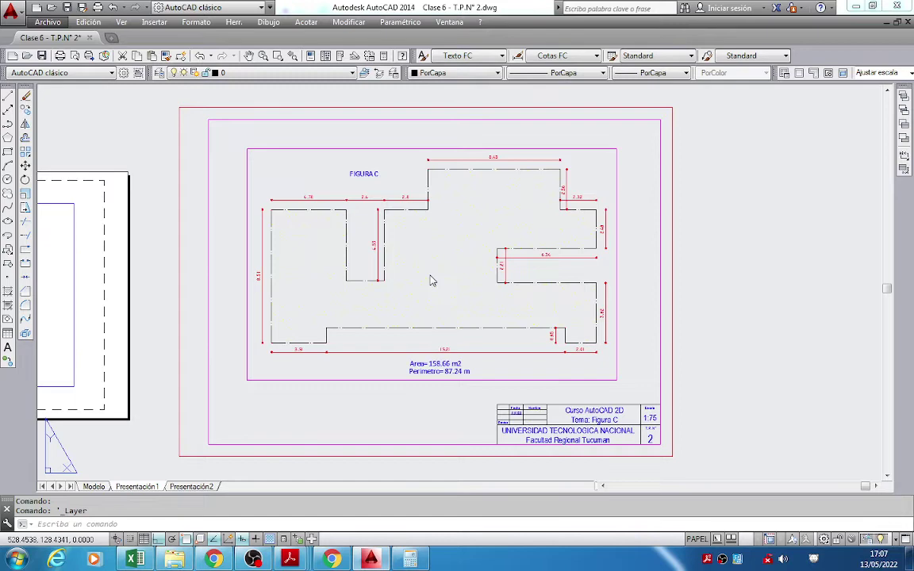
pyautogui.moveTo(422, 313); pyautogui.dragTo(432, 305, button='middle')
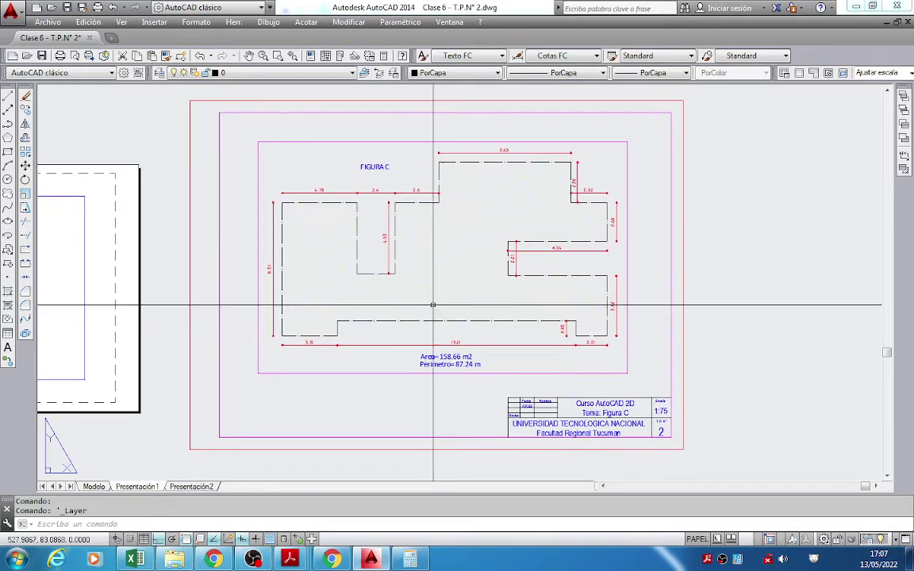
pyautogui.hotkey('ctrl', 'p')
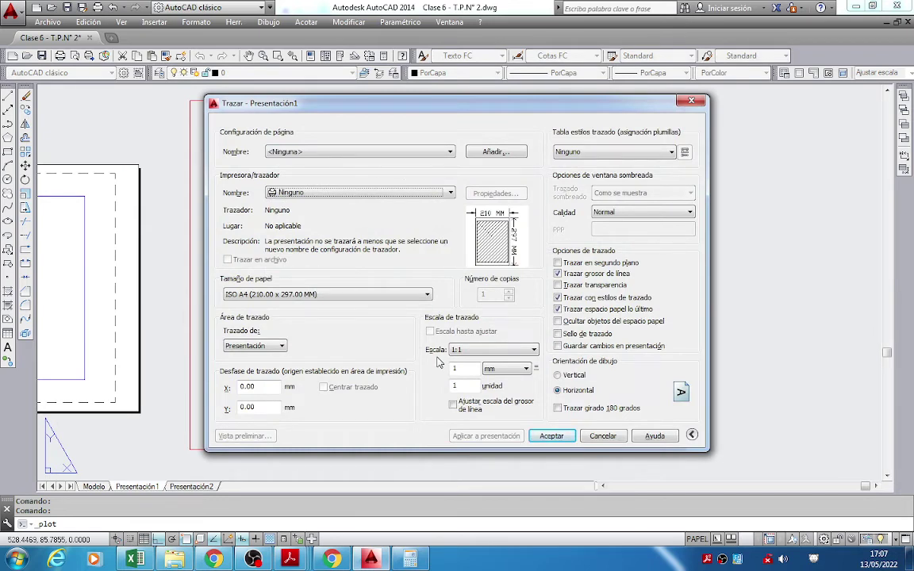
# Reopen the Plot dialog and apply the TP2.ctb plot style table.
pyautogui.click(691, 102)
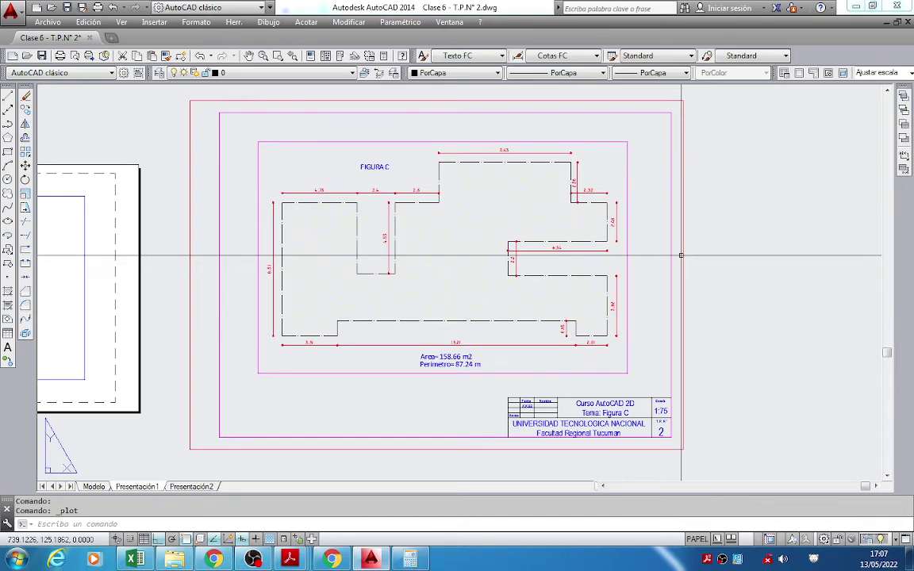
pyautogui.hotkey('ctrl', 'p')
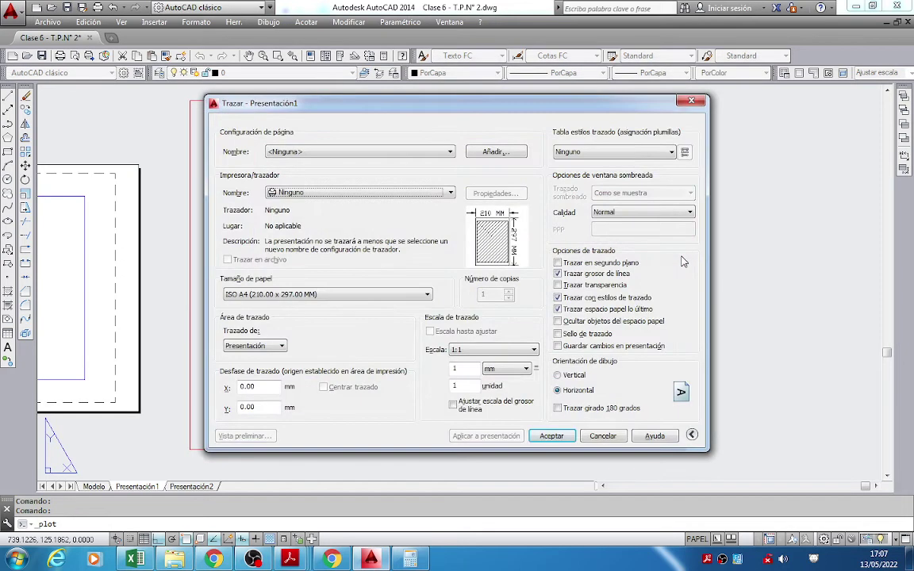
pyautogui.moveTo(474, 232)
pyautogui.click(669, 152)
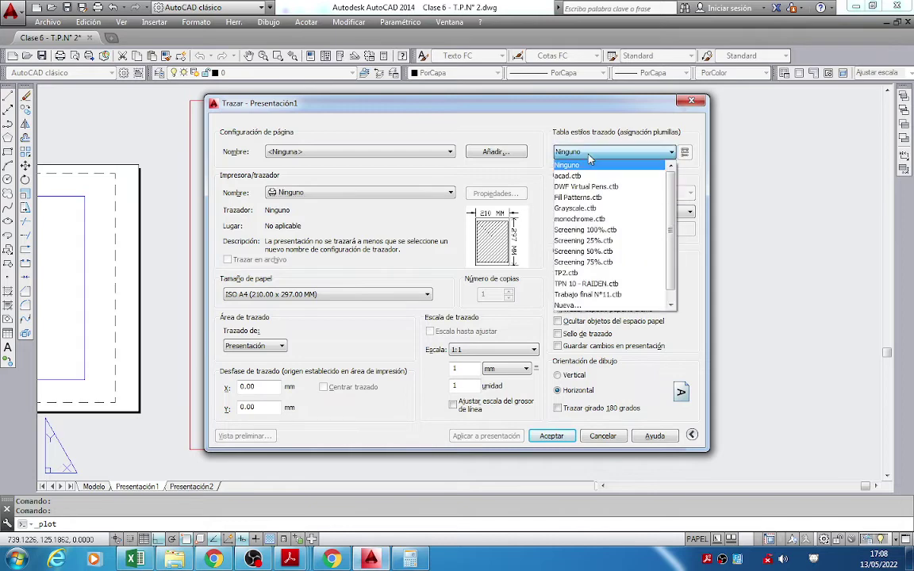
pyautogui.click(590, 273)
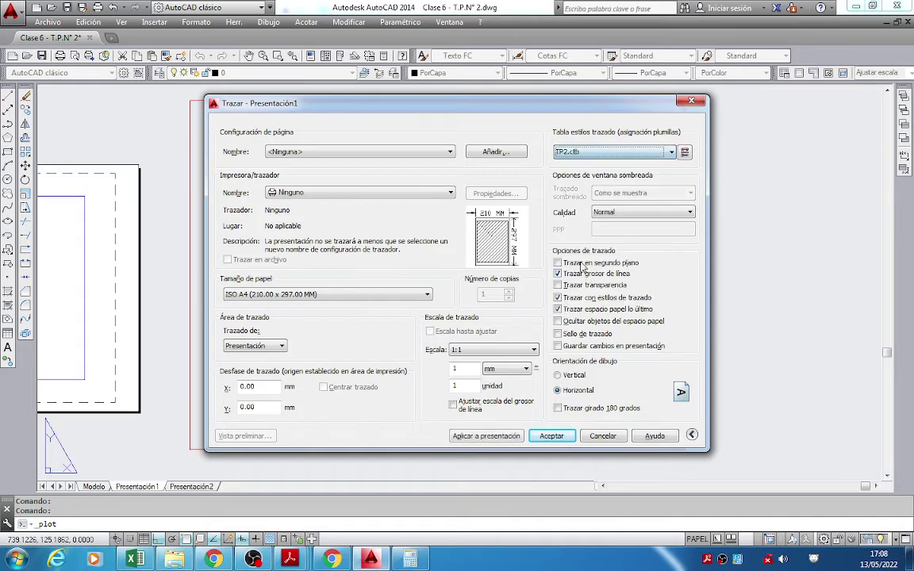
# Set the plotter to DWG To PDF.pc3 with ISO full bleed A3 paper.
pyautogui.click(441, 194)
pyautogui.click(310, 284)
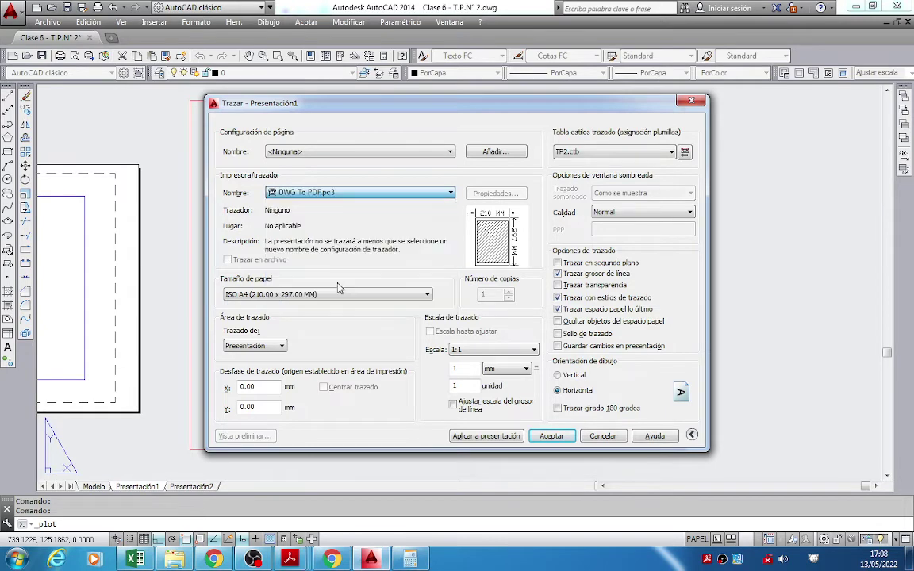
pyautogui.click(385, 294)
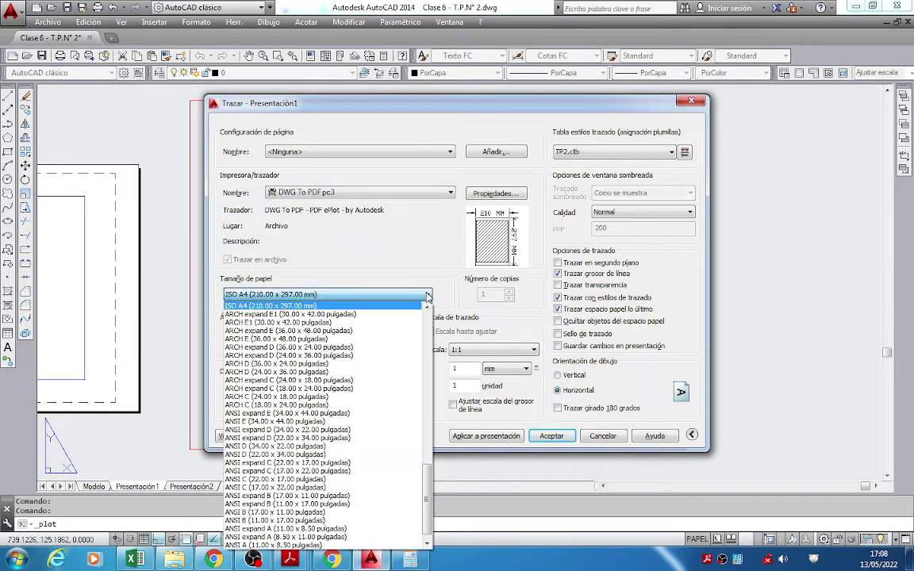
pyautogui.moveTo(428, 492); pyautogui.dragTo(427, 321)
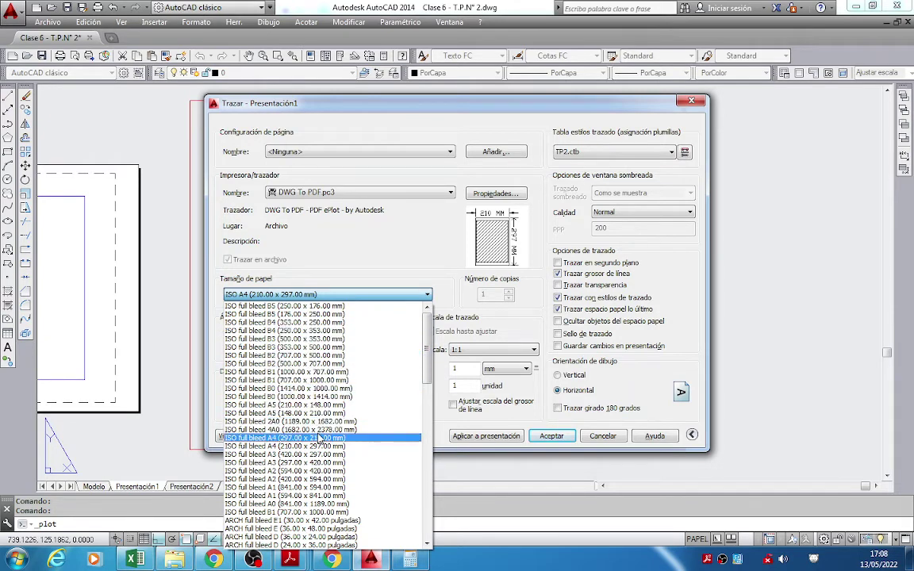
pyautogui.click(323, 454)
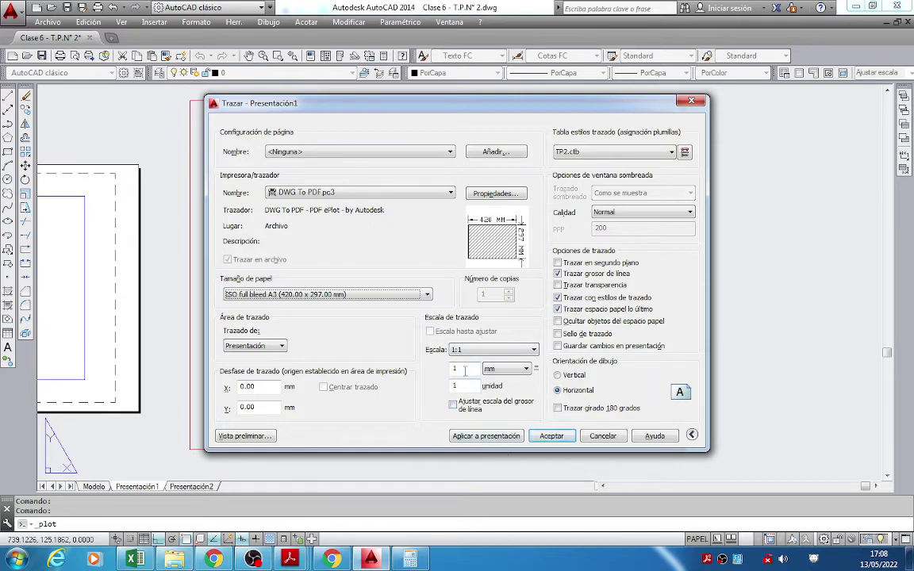
# Plot a window picked around the sheet, centred on the A3 paper.
pyautogui.click(262, 346)
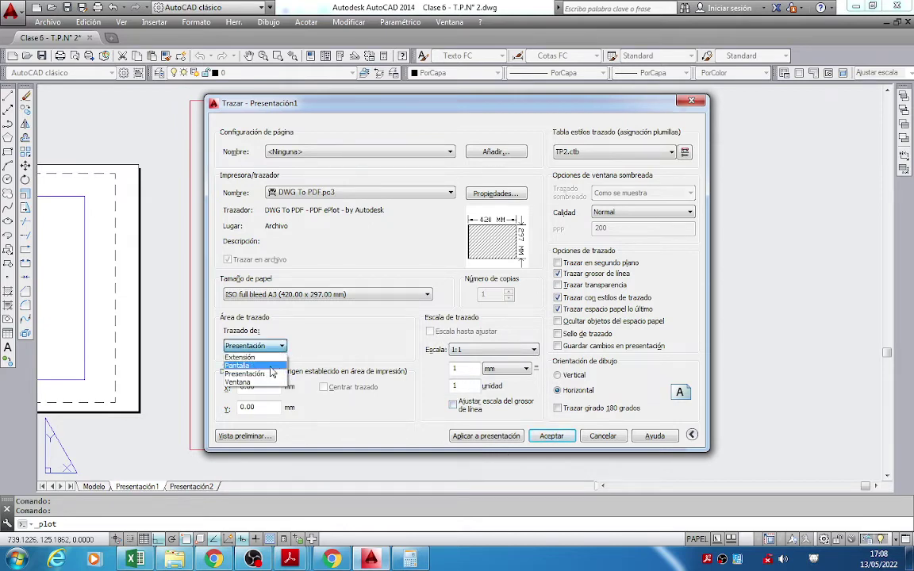
pyautogui.click(267, 383)
pyautogui.click(190, 99)
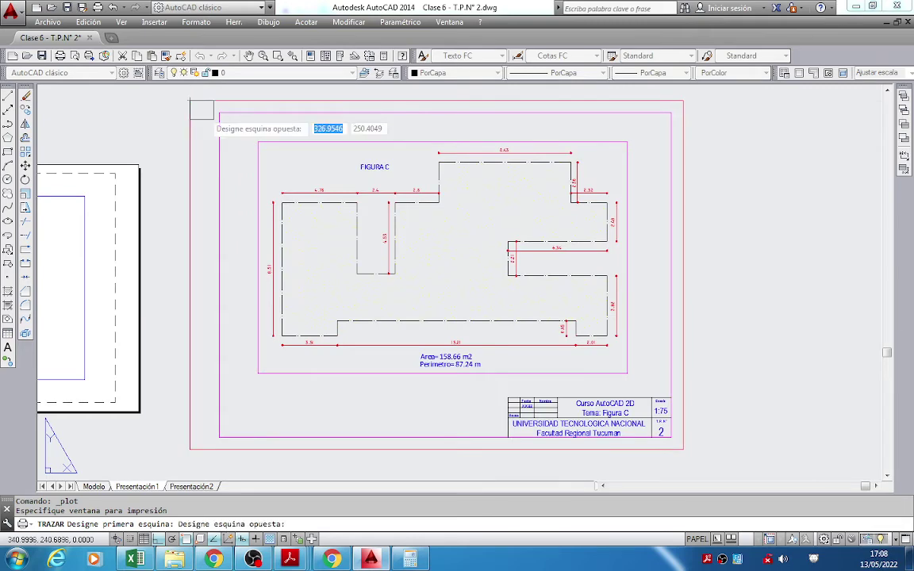
pyautogui.click(684, 449)
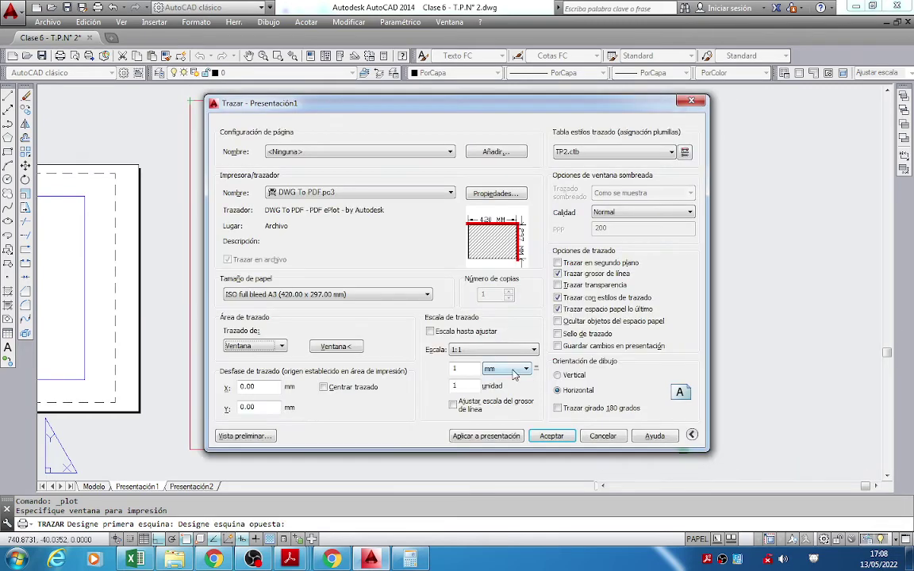
pyautogui.click(324, 388)
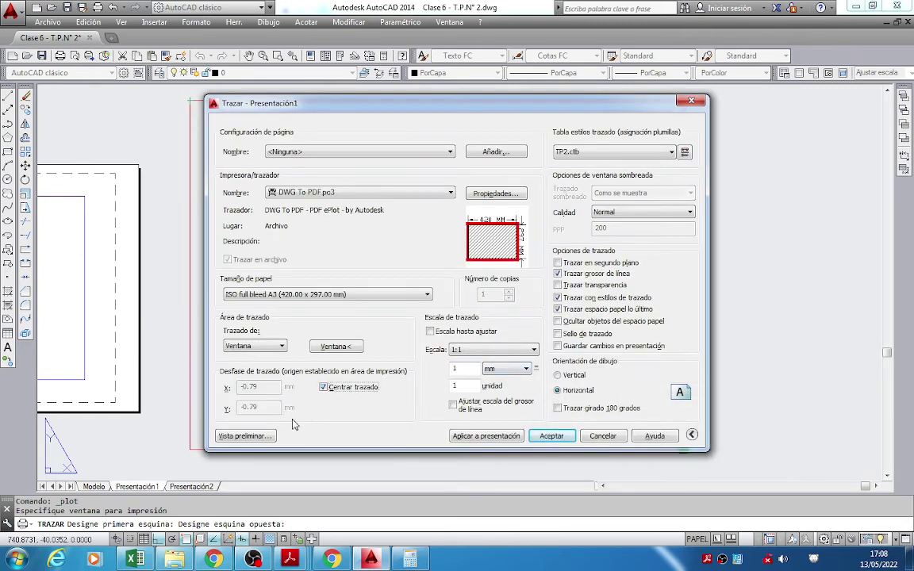
# Preview the plot and inspect the whole sheet.
pyautogui.click(246, 437)
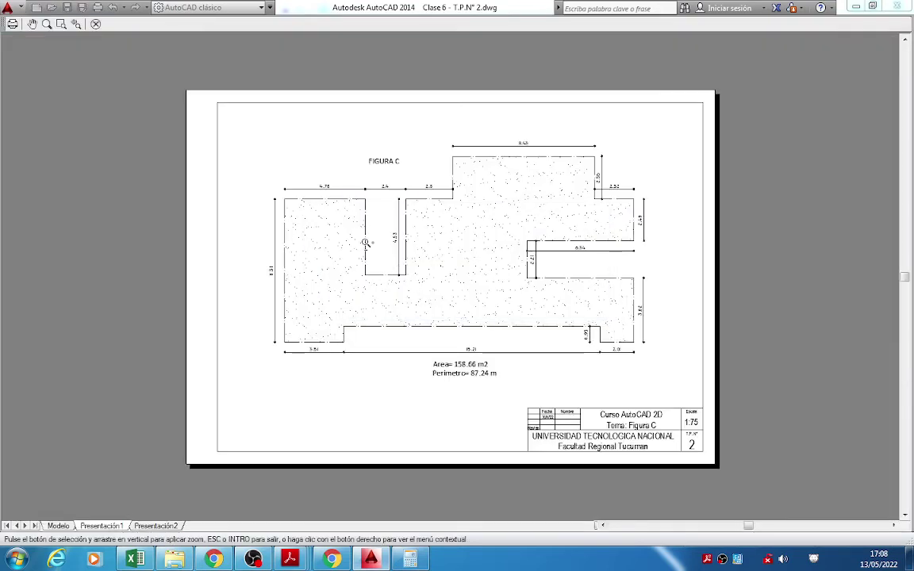
pyautogui.scroll(8, 284, 199)
pyautogui.scroll(-5, 435, 206)
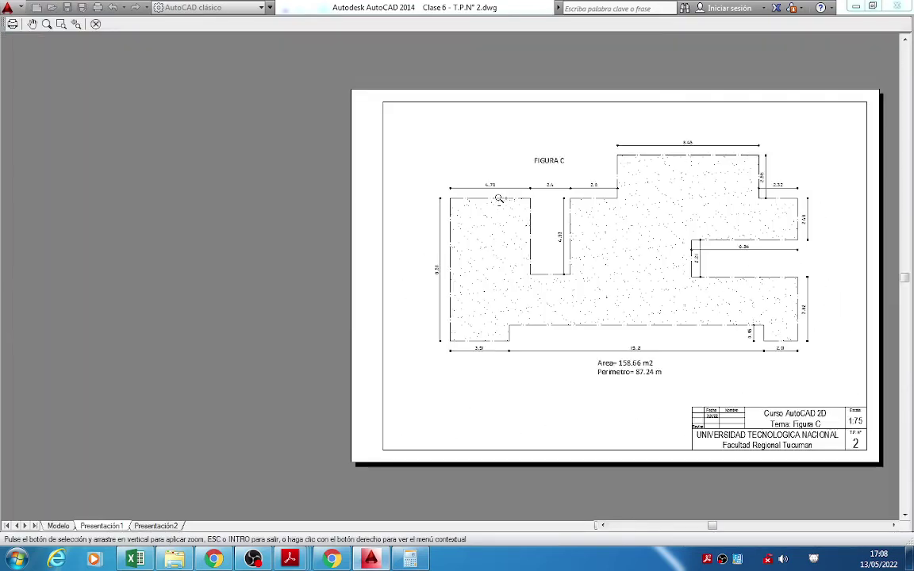
pyautogui.moveTo(629, 199); pyautogui.dragTo(352, 204, button='middle')
pyautogui.scroll(3, 352, 204)
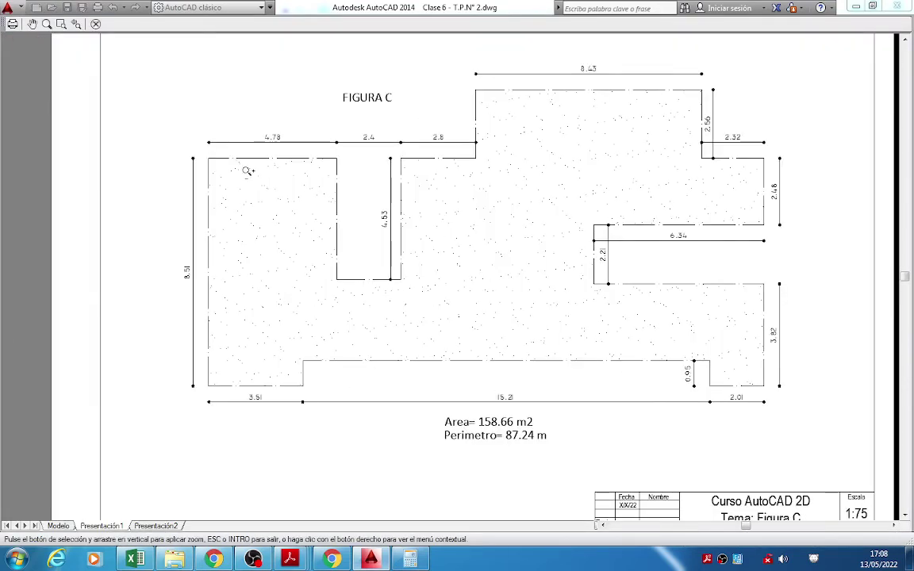
pyautogui.scroll(7, 192, 135)
pyautogui.scroll(-8, 246, 189)
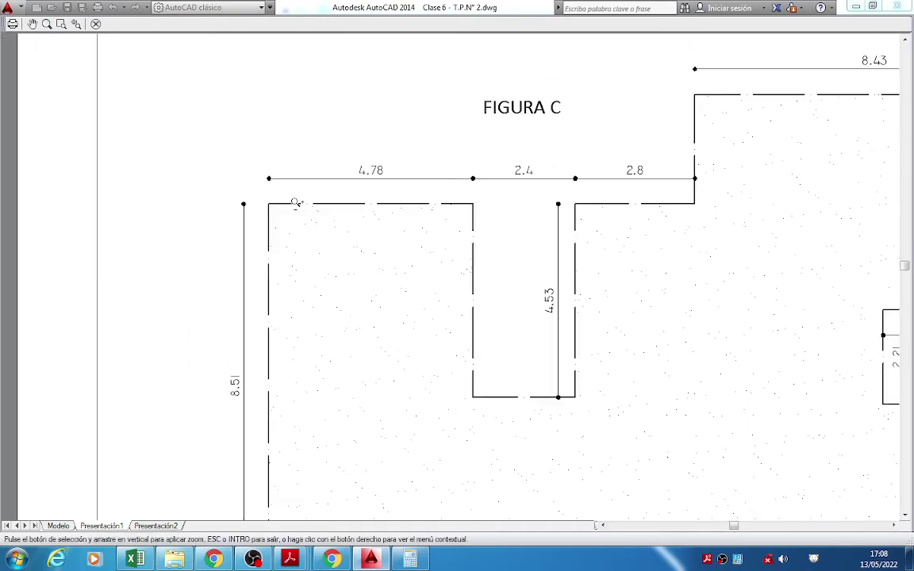
pyautogui.scroll(-2, 503, 208)
# Plot from the preview, overwriting Clase 6 - T.P.N° 2-Presentación1.pdf on the desktop.
pyautogui.rightClick(502, 209)
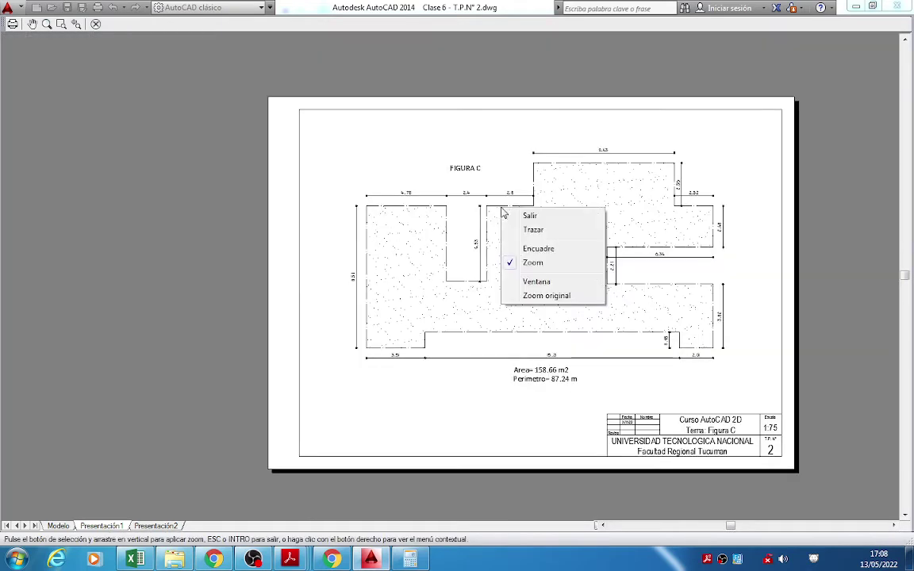
pyautogui.click(534, 229)
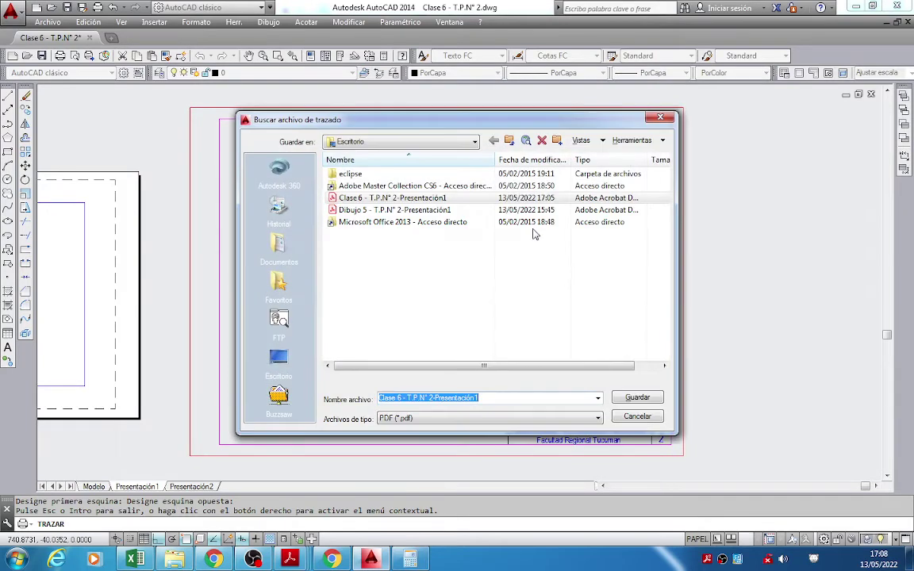
pyautogui.click(416, 199)
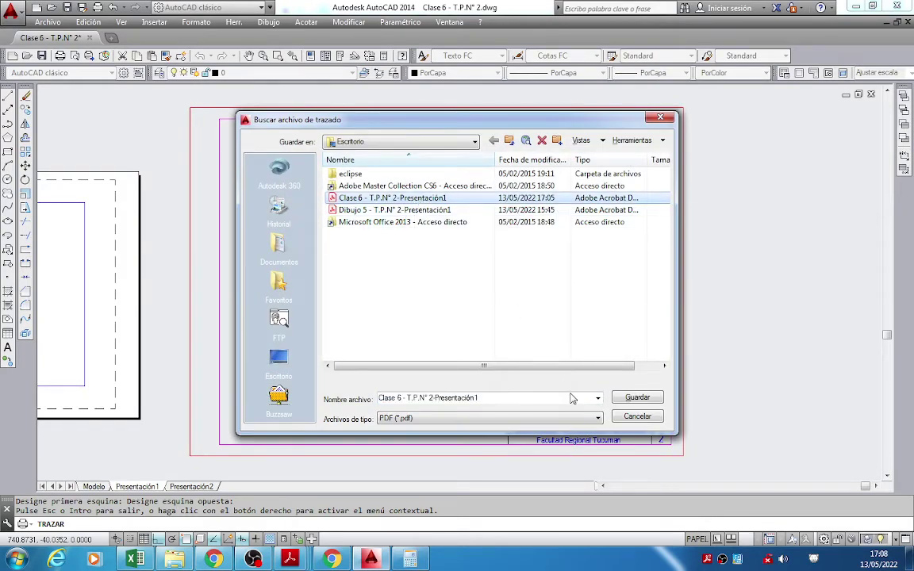
pyautogui.click(638, 397)
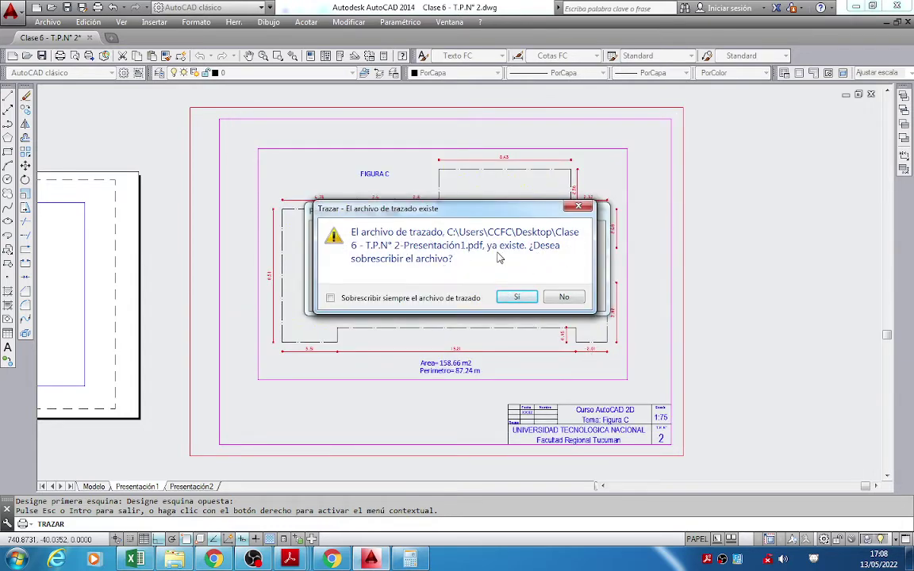
pyautogui.click(520, 298)
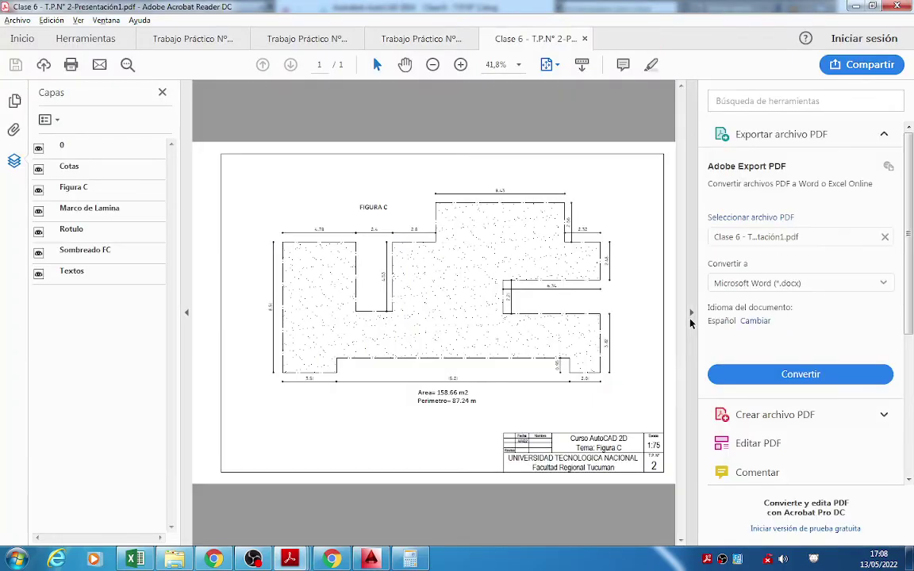
# Collapse the tools pane and zoom the plotted PDF page in to 125% to inspect it.
pyautogui.click(693, 317)
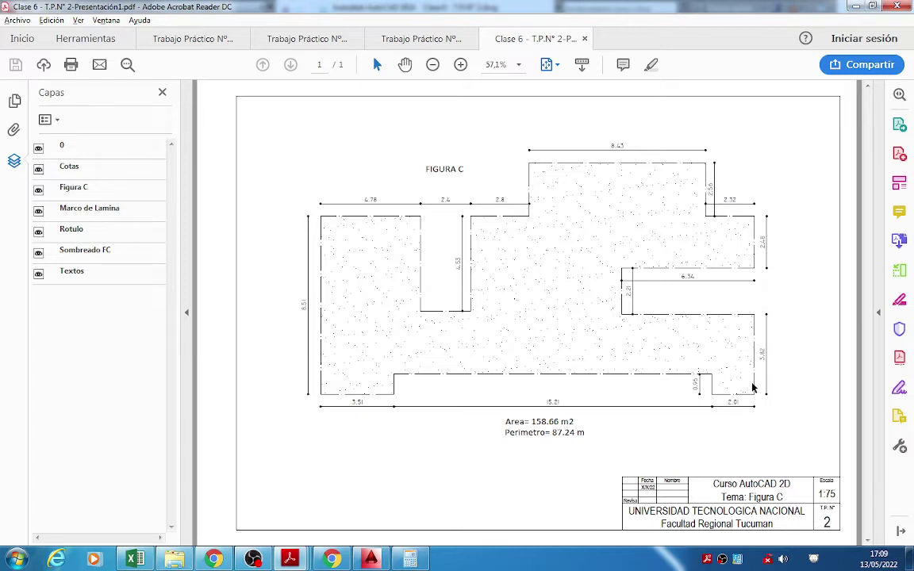
pyautogui.click(460, 66)
pyautogui.click(459, 66)
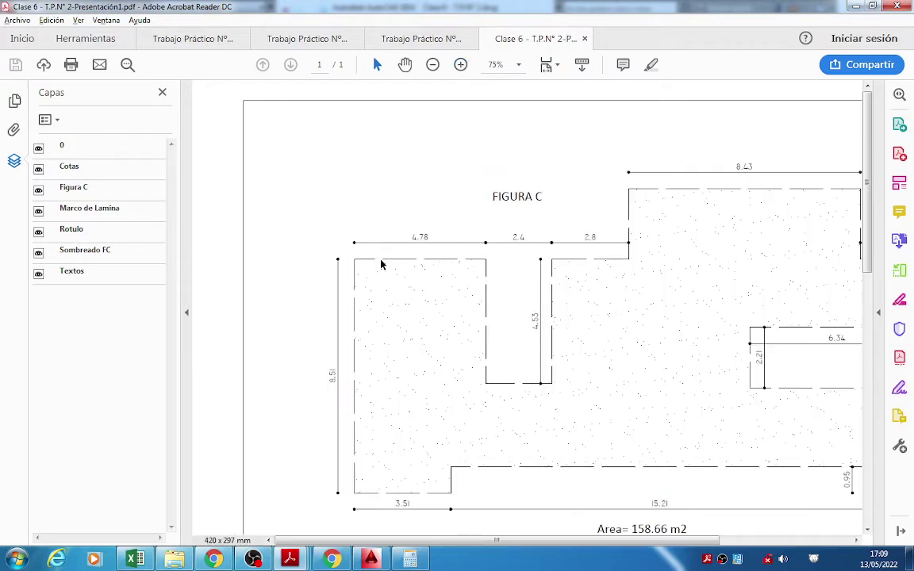
pyautogui.click(460, 66)
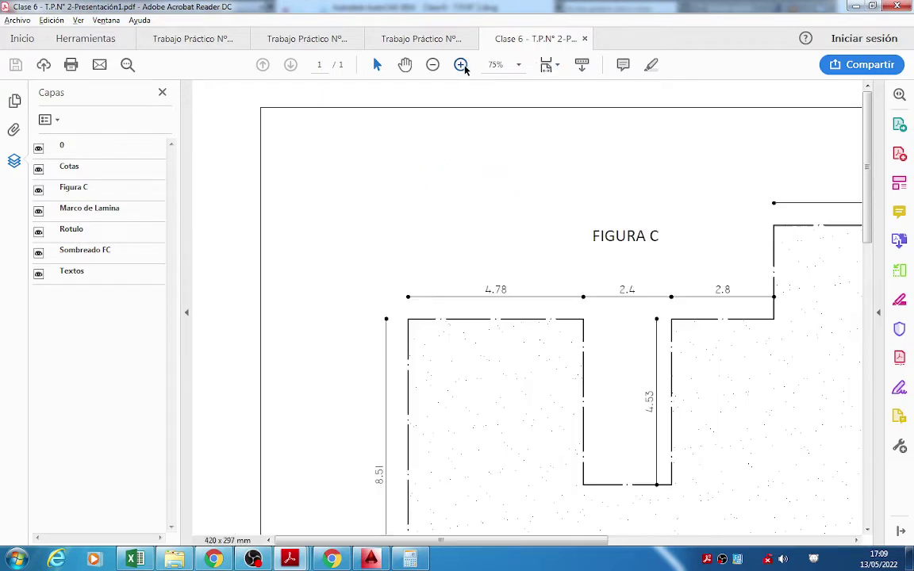
pyautogui.click(461, 65)
pyautogui.scroll(-3, 550, 326)
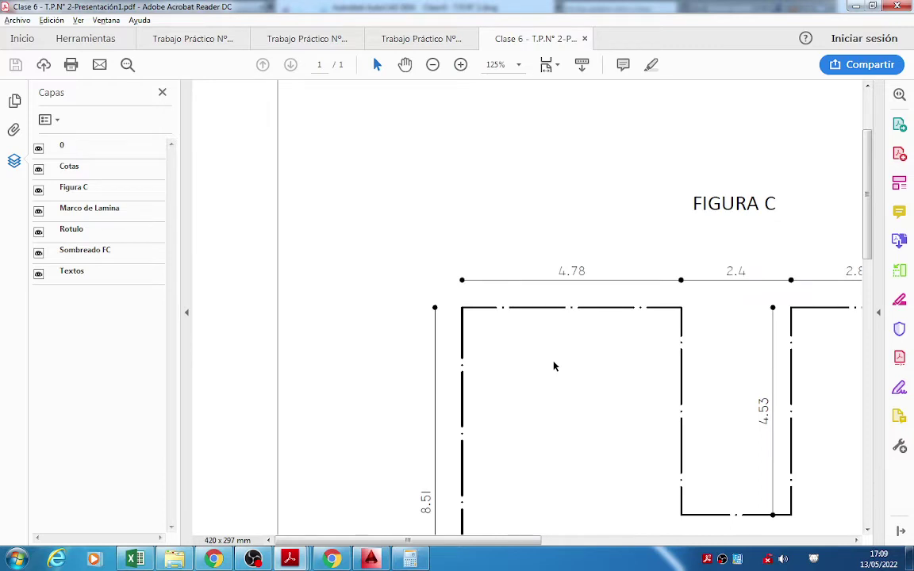
pyautogui.scroll(-2, 555, 366)
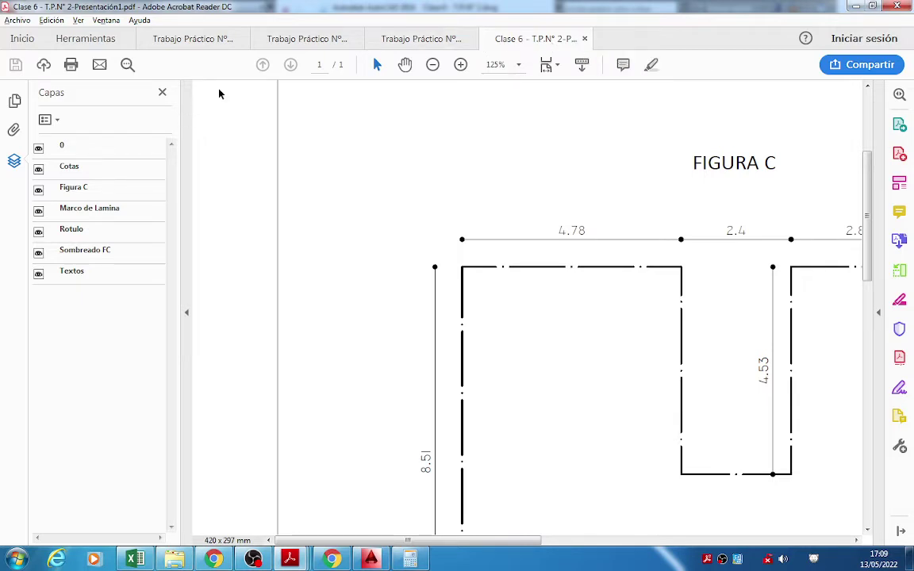
# Zoom out to 57.1% to fit the whole sheet and close the Capas layers panel.
pyautogui.click(433, 65)
pyautogui.click(432, 65)
pyautogui.click(162, 92)
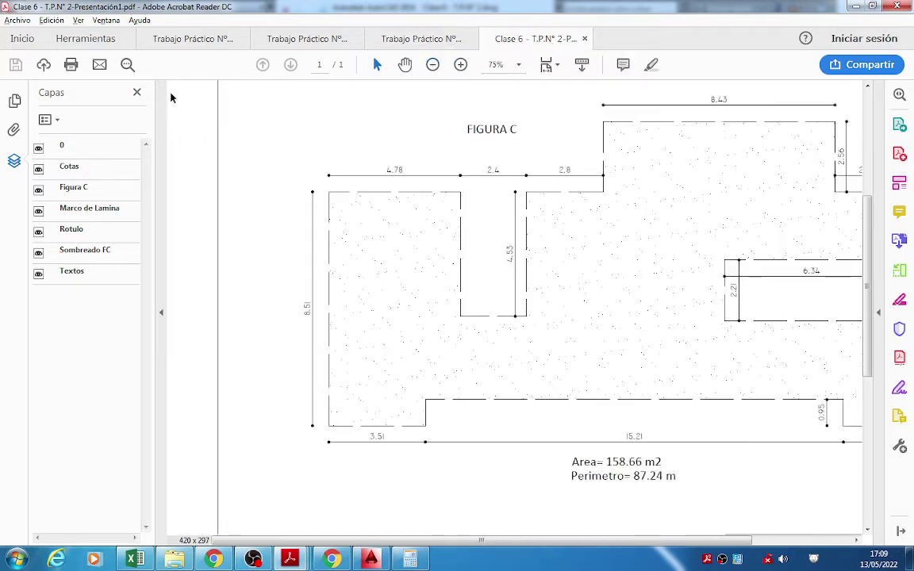
pyautogui.click(434, 65)
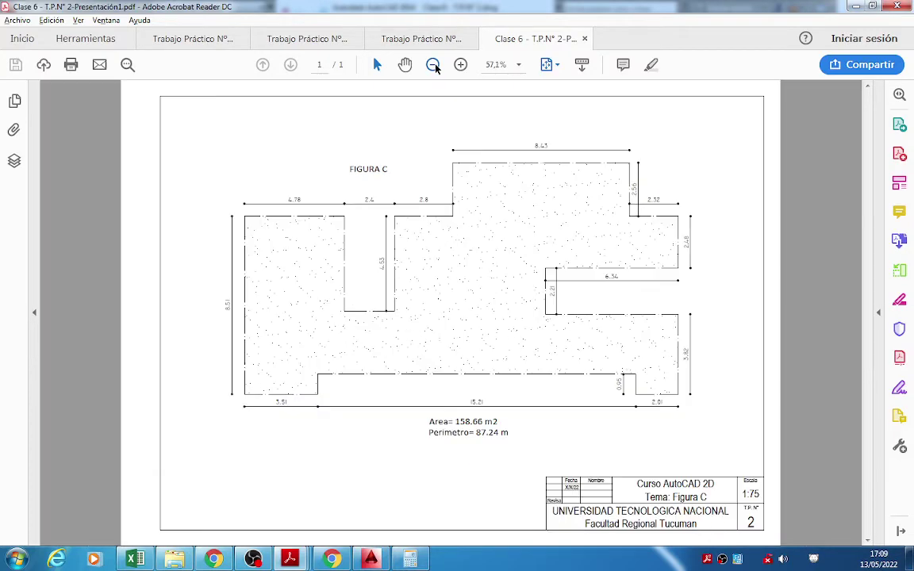
# Compare the plotted sheet with the Trabajo Práctico Figura C reference, then close Clase 6 - T.P.N° 2-Presentación1.pdf.
pyautogui.click(448, 40)
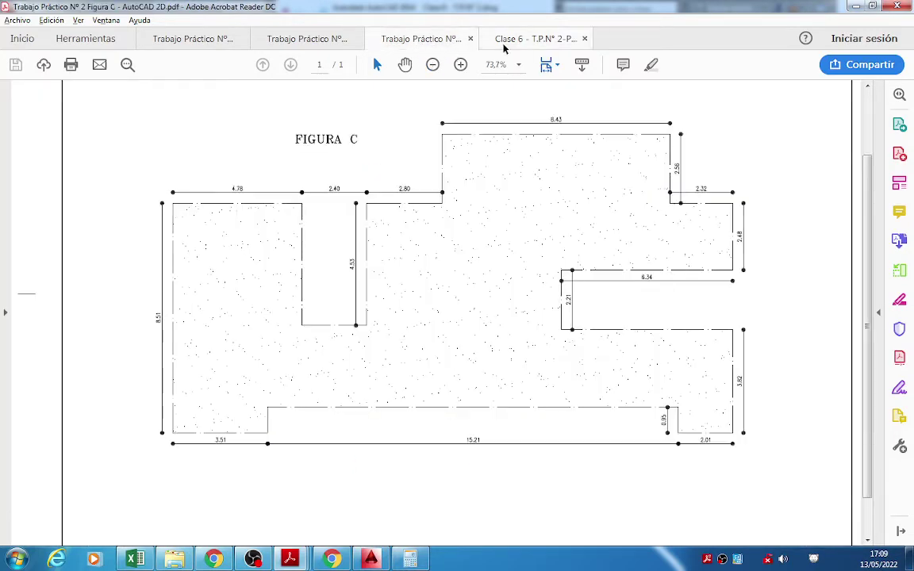
pyautogui.click(522, 40)
pyautogui.click(421, 38)
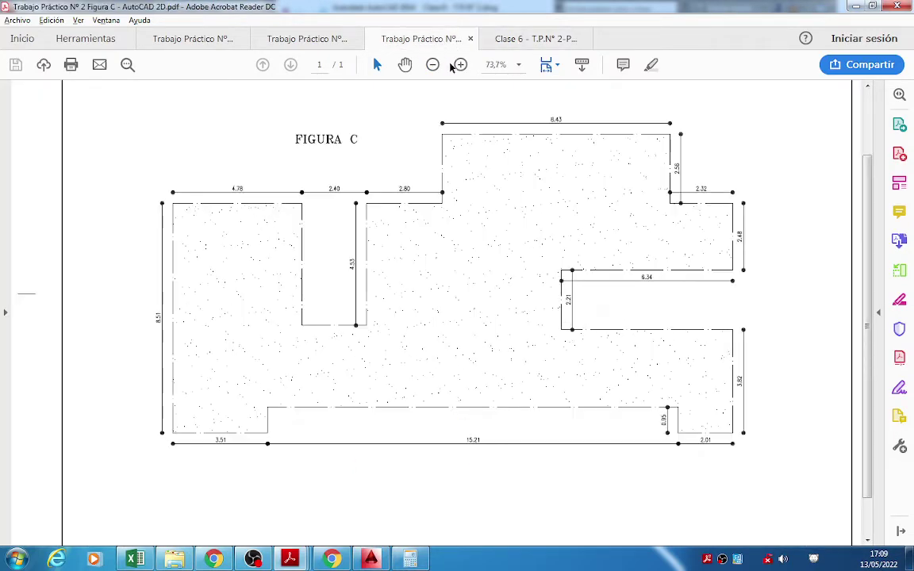
pyautogui.click(516, 41)
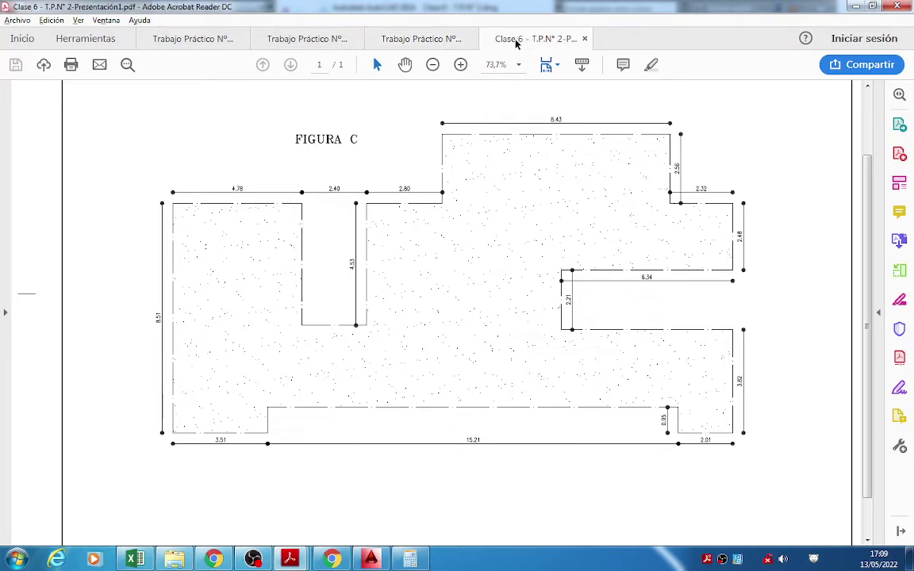
pyautogui.click(413, 38)
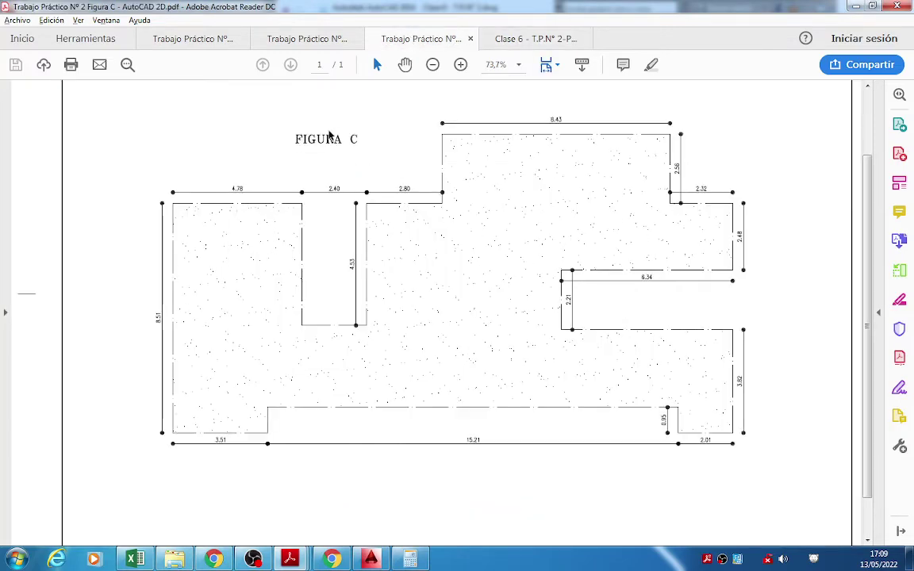
pyautogui.click(516, 39)
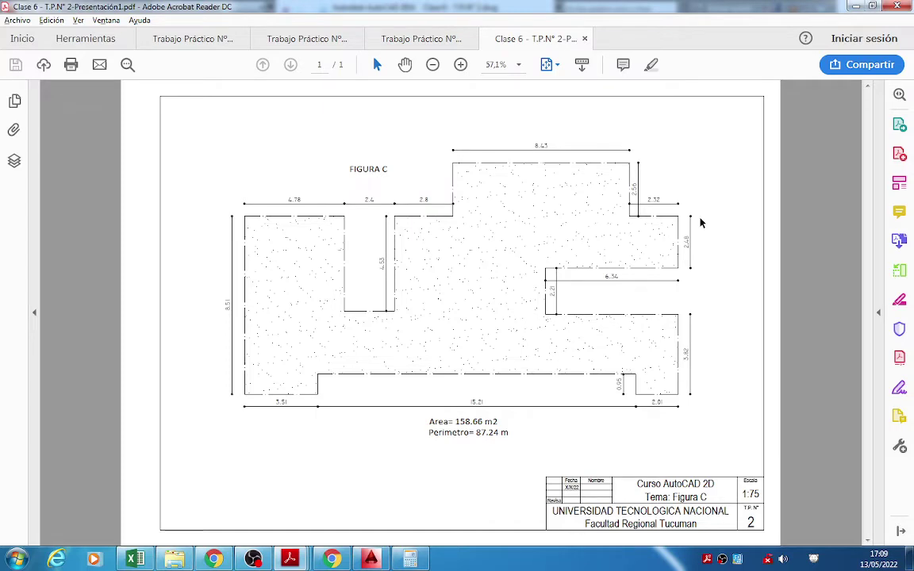
pyautogui.click(587, 39)
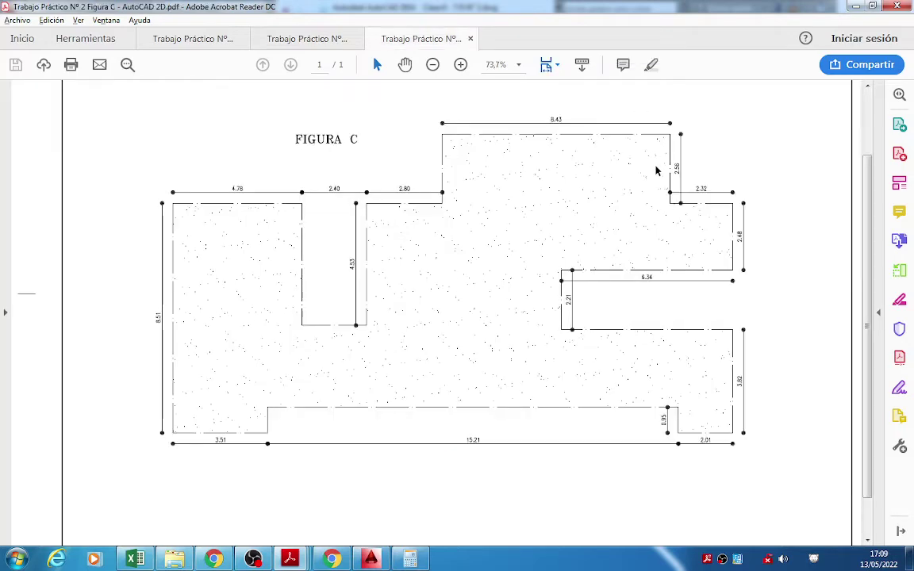
# Back in AutoCAD, dismiss the plot notification and erase the stray small viewport on the extra sheet.
pyautogui.hotkey('alt', 'Tab')
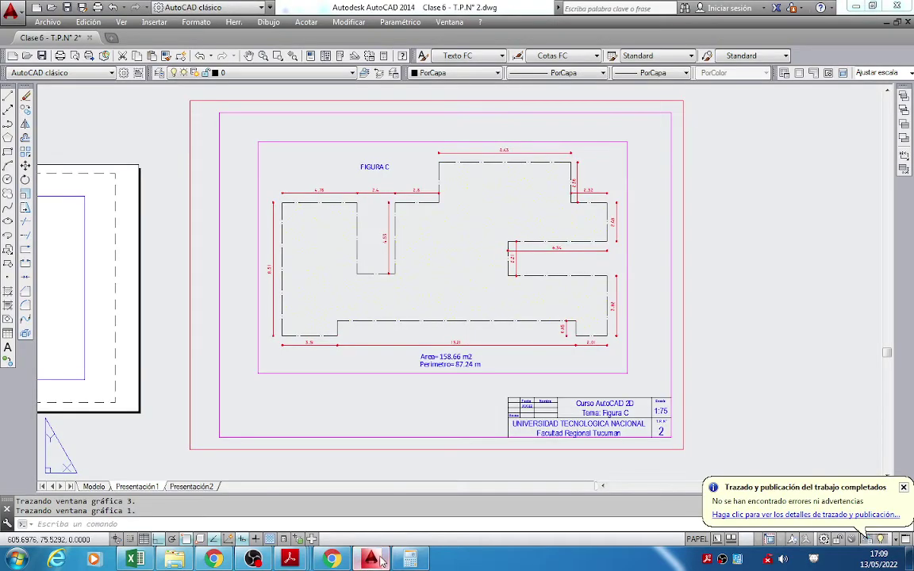
pyautogui.middleClick(432, 452)
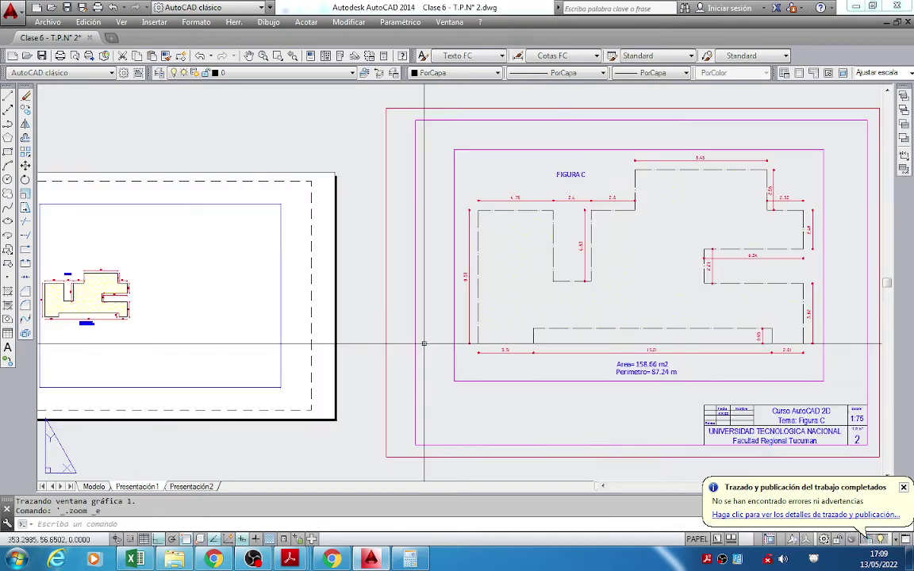
pyautogui.click(905, 489)
pyautogui.moveTo(142, 394); pyautogui.dragTo(366, 356, button='middle')
pyautogui.click(366, 354)
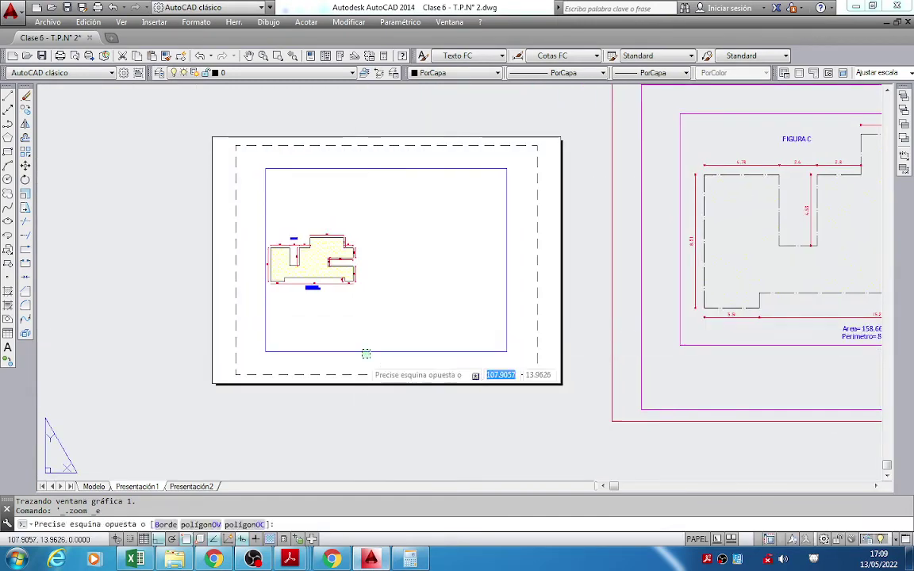
pyautogui.click(362, 357)
pyautogui.press('Delete')
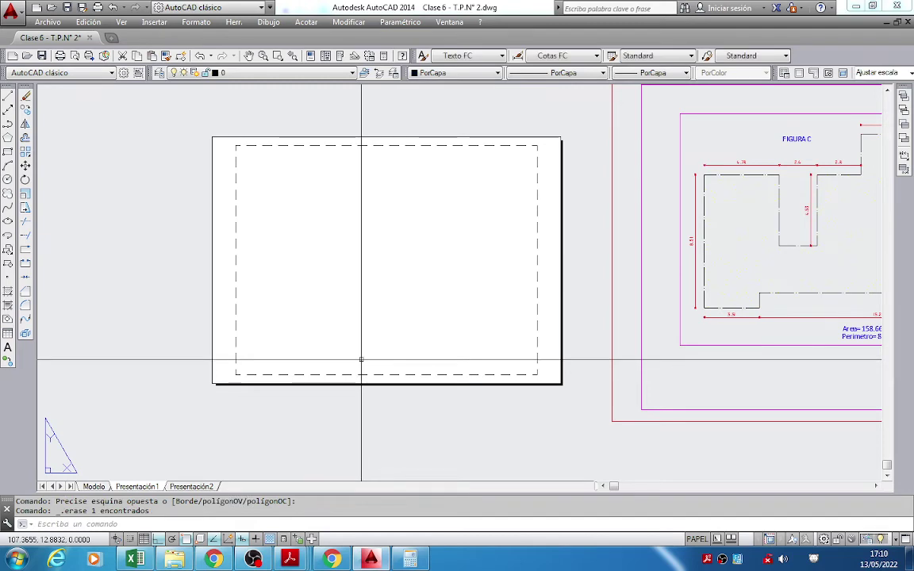
# Switch to the Modelo tab zoomed to Figura C's extents and close the Calculator.
pyautogui.middleClick(361, 359)
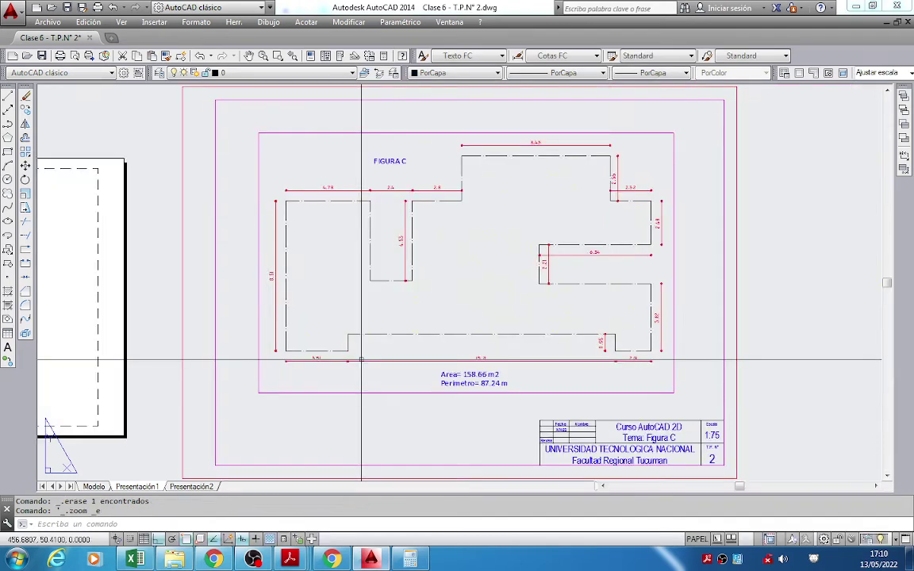
pyautogui.click(95, 487)
pyautogui.middleClick(540, 452)
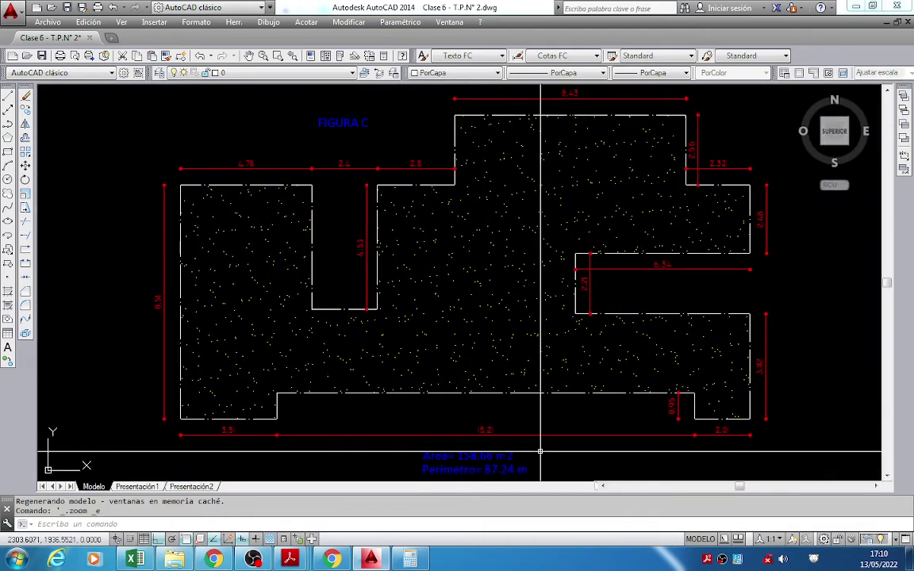
pyautogui.click(410, 560)
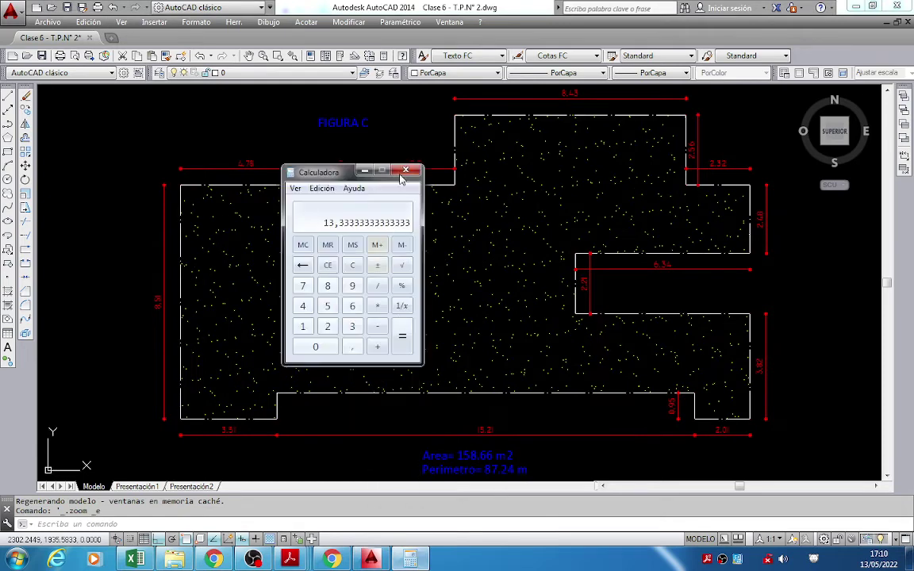
pyautogui.click(405, 171)
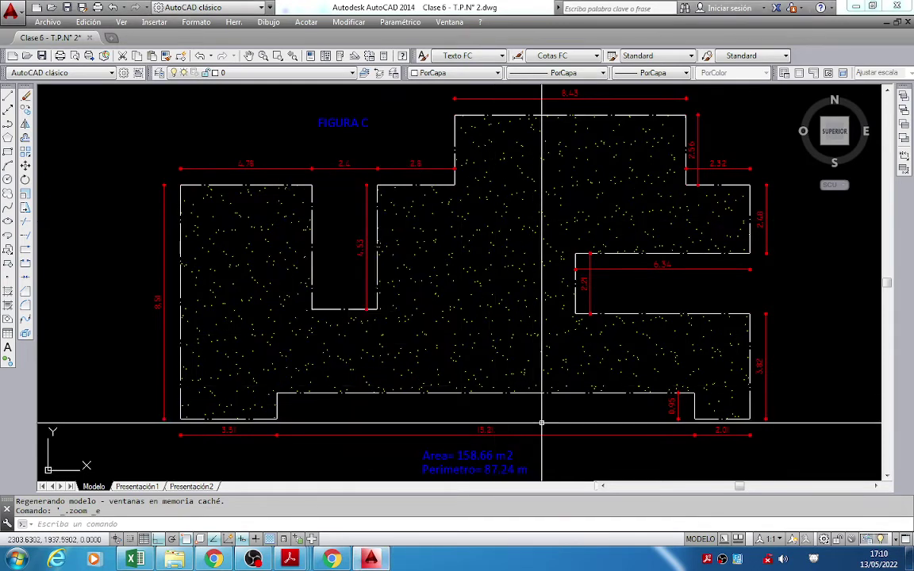
# Run LIMPIA and purge all unused items from the drawing.
pyautogui.write('LIMPIA')
pyautogui.press('Return')
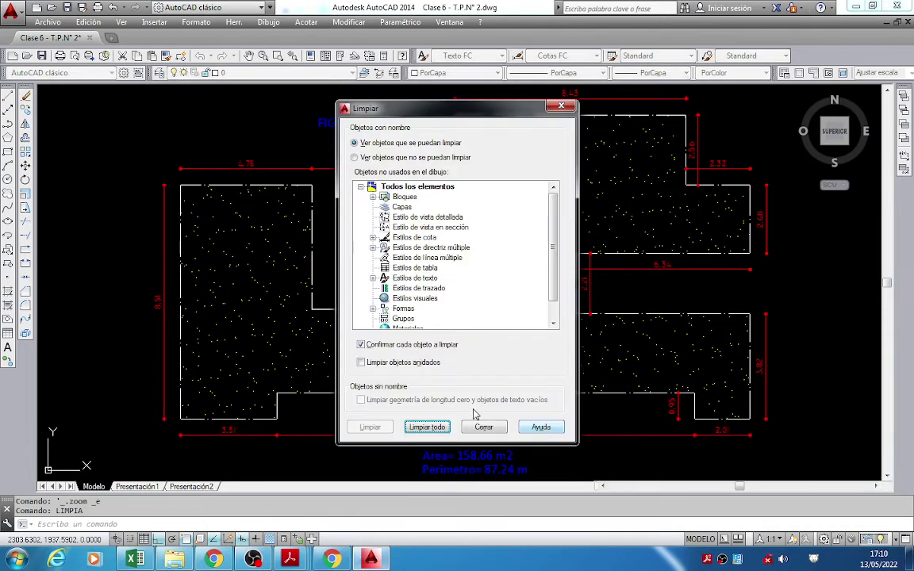
pyautogui.click(441, 429)
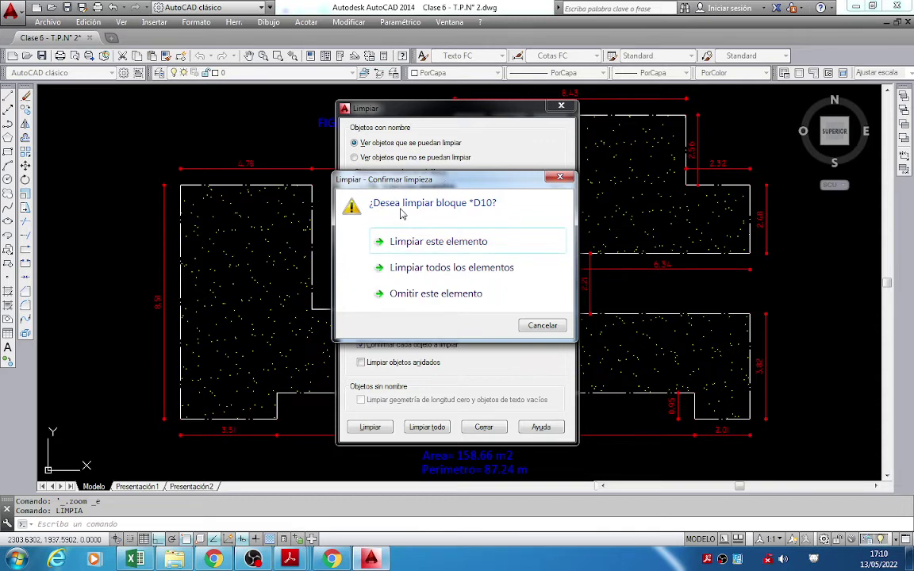
pyautogui.click(451, 267)
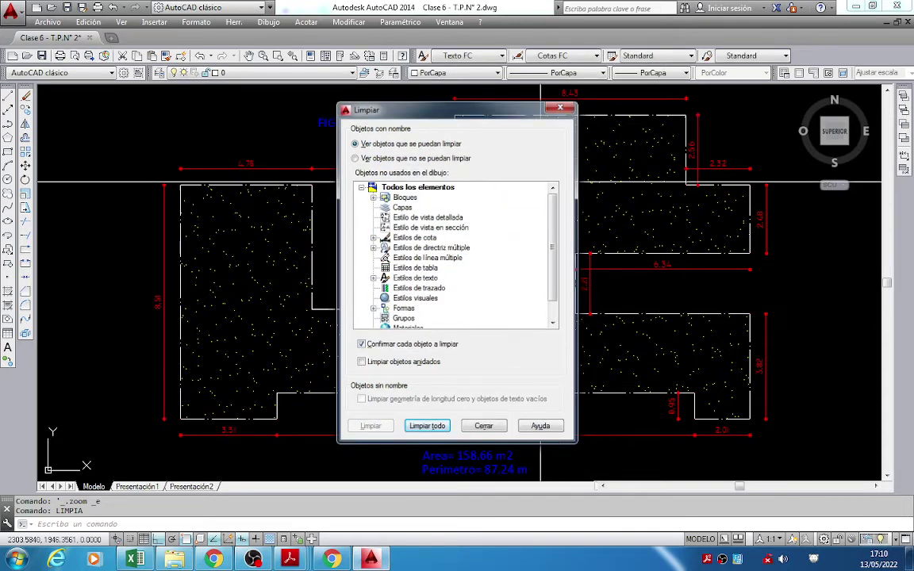
pyautogui.click(484, 427)
# Run LIMPIA again and purge every remaining listed item, including block *D10.
pyautogui.write('LIMPIA')
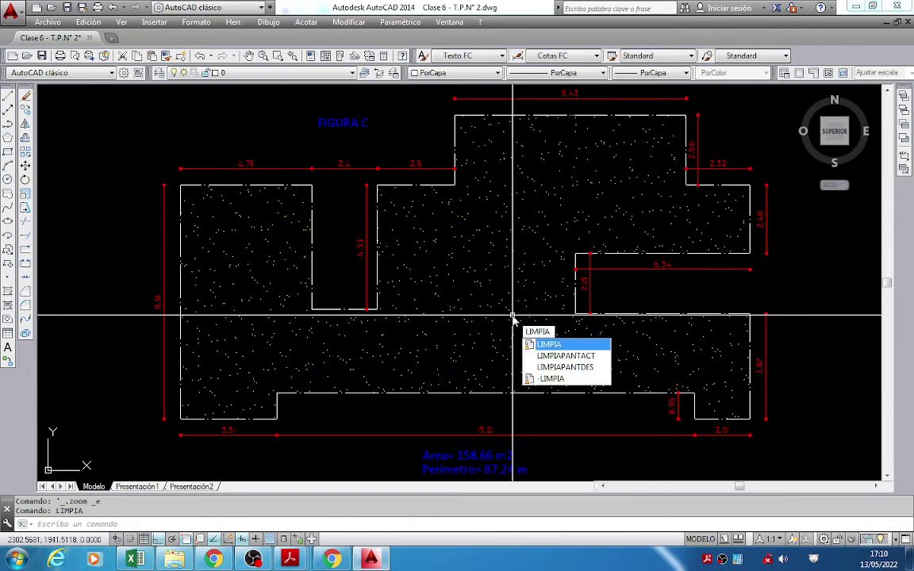
pyautogui.press('Return')
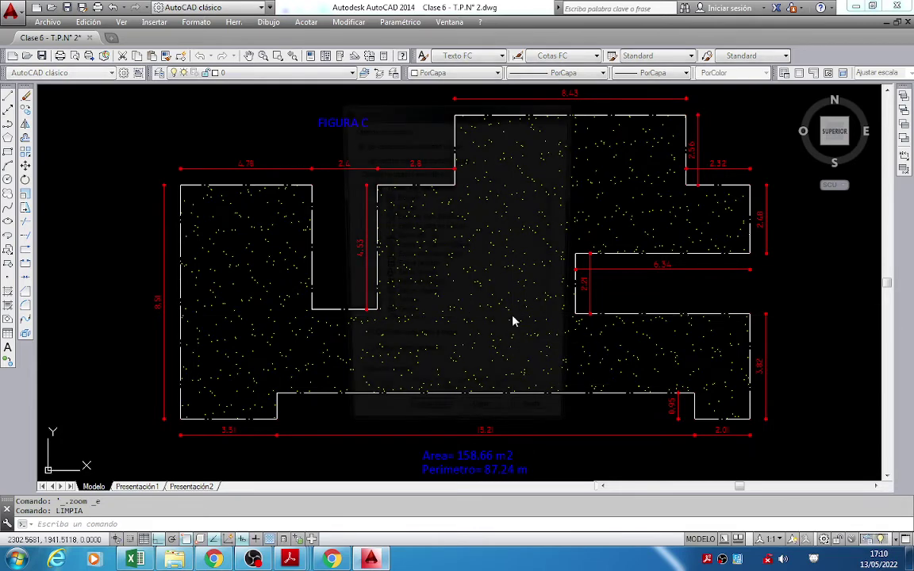
pyautogui.click(432, 429)
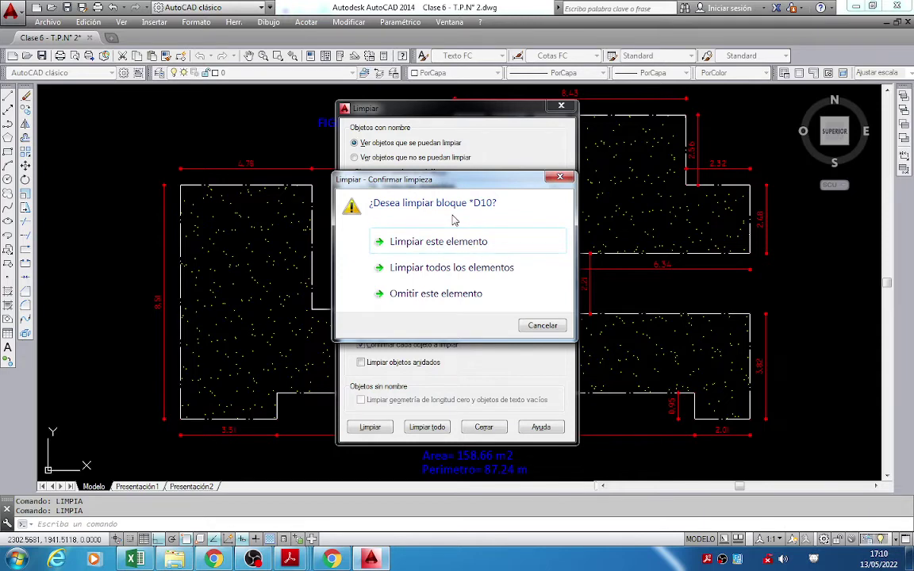
pyautogui.click(465, 268)
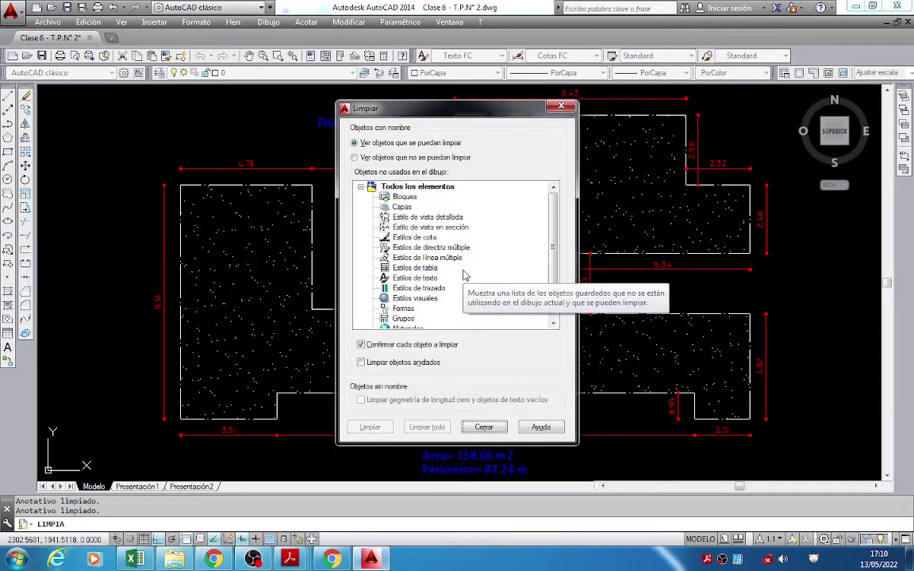
pyautogui.click(483, 427)
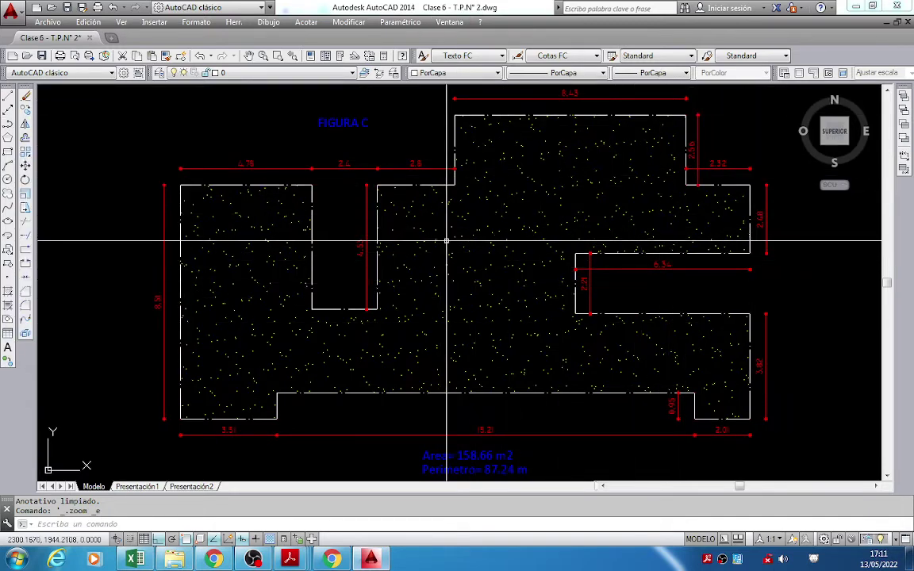
pyautogui.moveTo(751, 343)
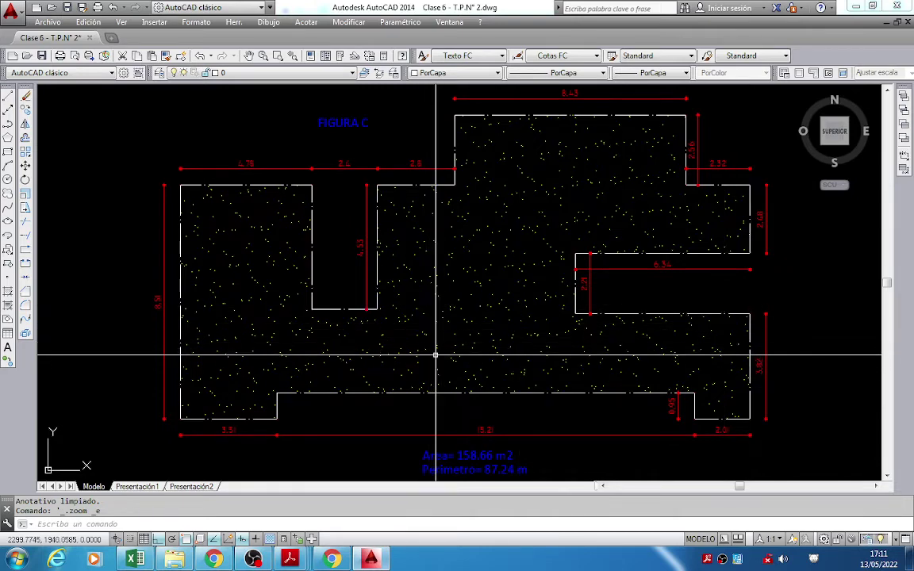
pyautogui.middleClick(540, 238)
pyautogui.middleClick(541, 238)
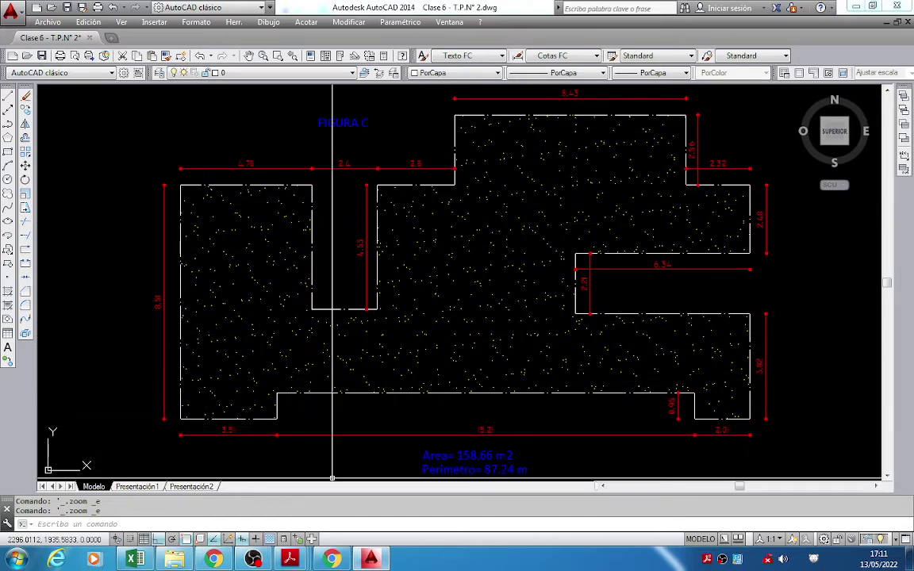
pyautogui.hotkey('ctrl', 'pagedown')
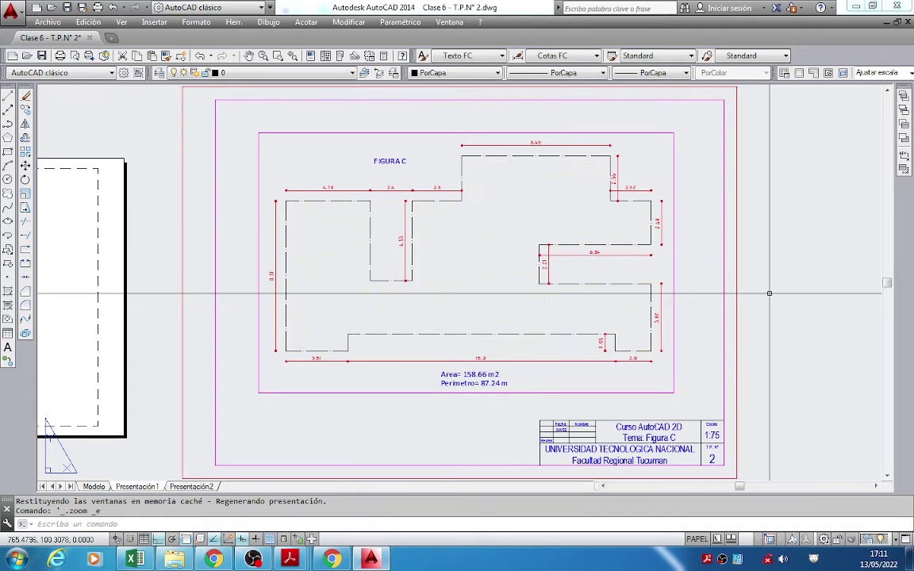
pyautogui.click(94, 486)
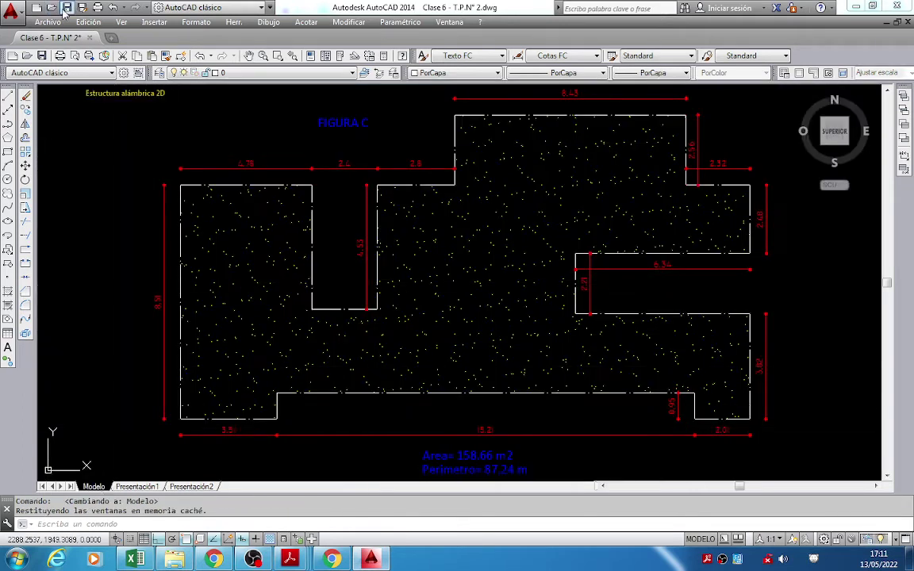
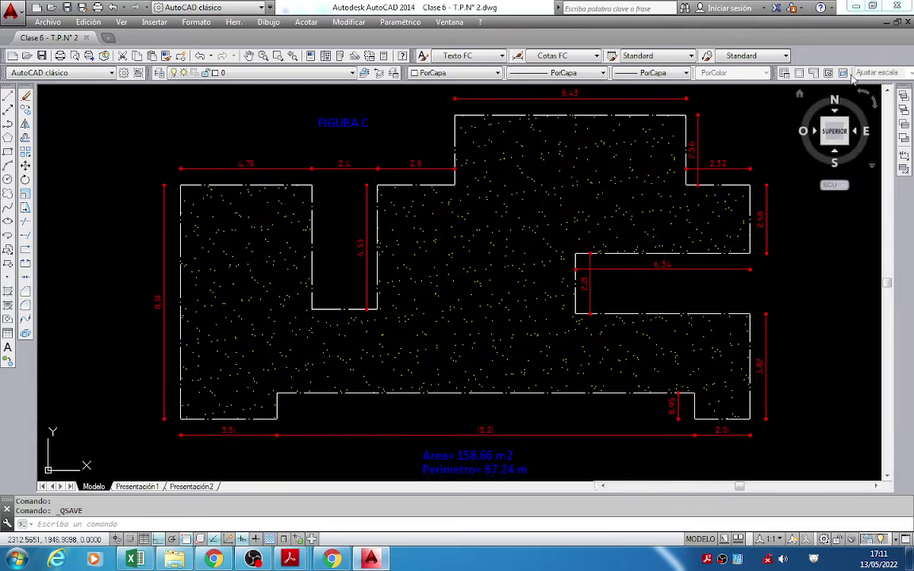
# Close the Clase 6 drawing and minimize AutoCAD, Reader, Chrome, Explorer, OBS and Excel.
pyautogui.click(908, 22)
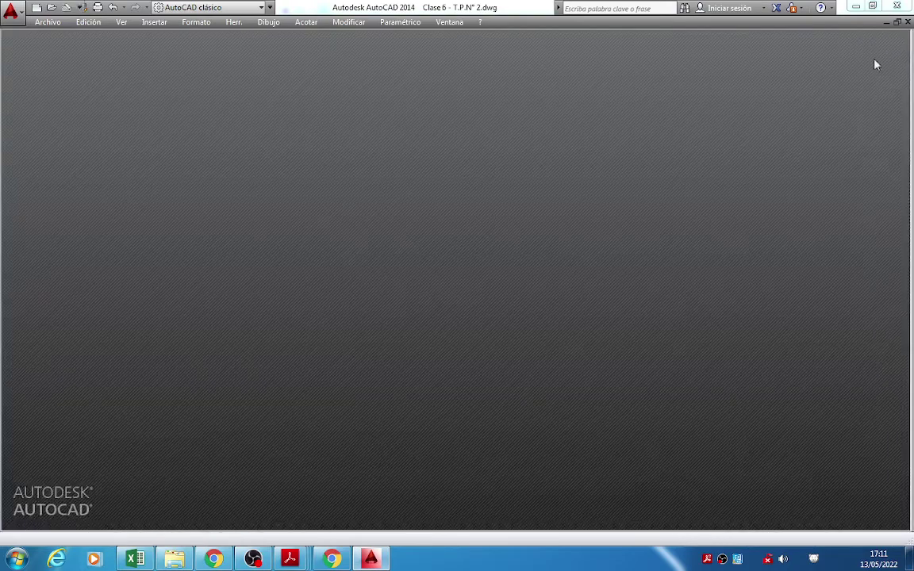
pyautogui.click(856, 6)
pyautogui.click(857, 7)
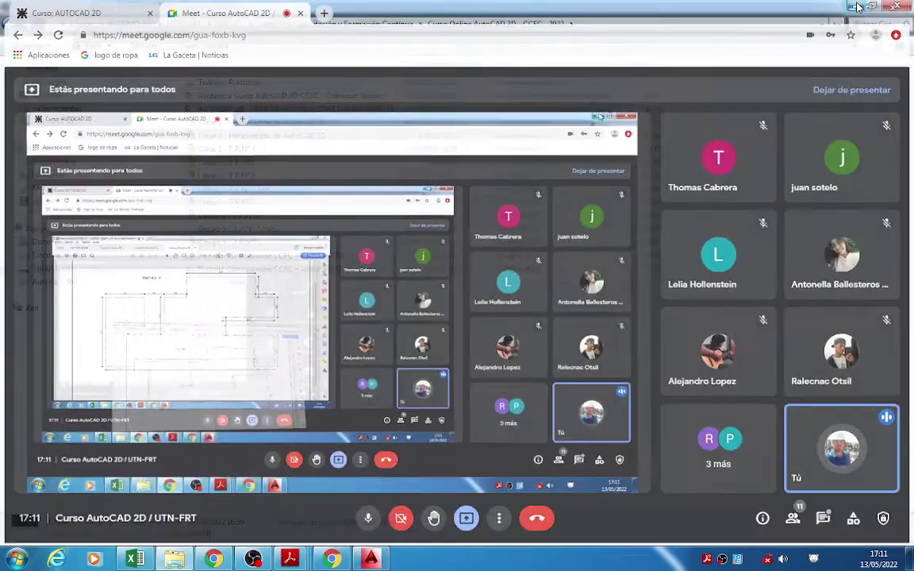
pyautogui.click(857, 6)
pyautogui.click(857, 6)
pyautogui.click(858, 7)
pyautogui.click(853, 7)
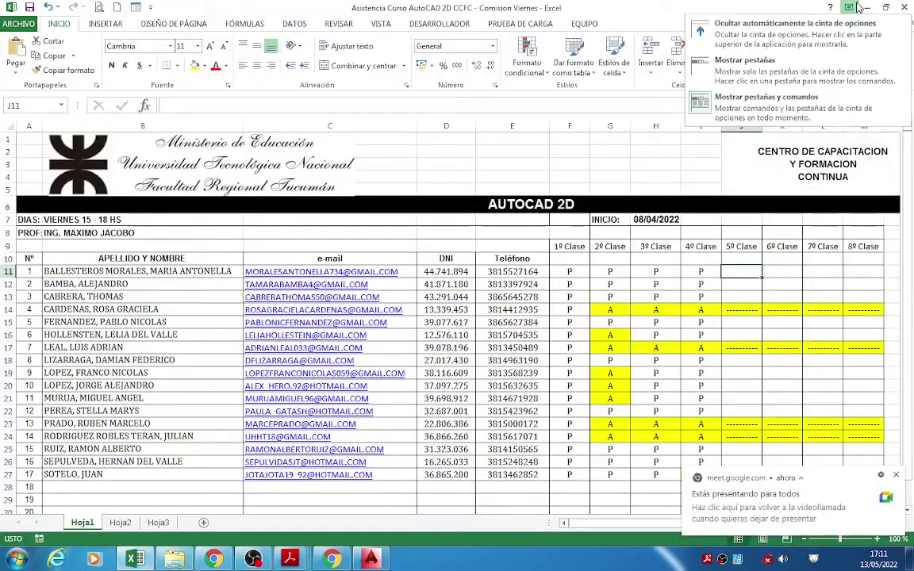
pyautogui.click(868, 6)
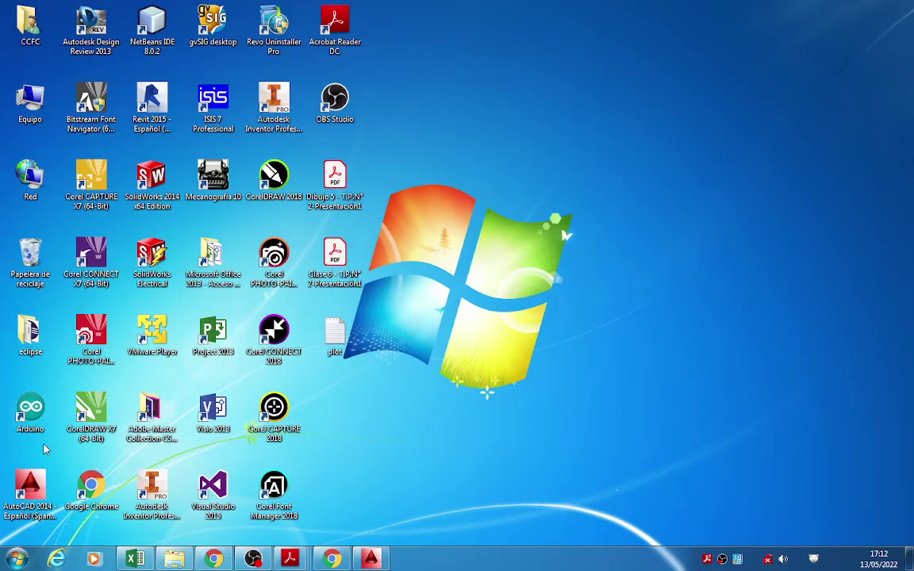
# Launch AutoCAD 2014, then open the Vivienda A PDF from the Trabajo Practico N° 3 folder.
pyautogui.click(31, 488)
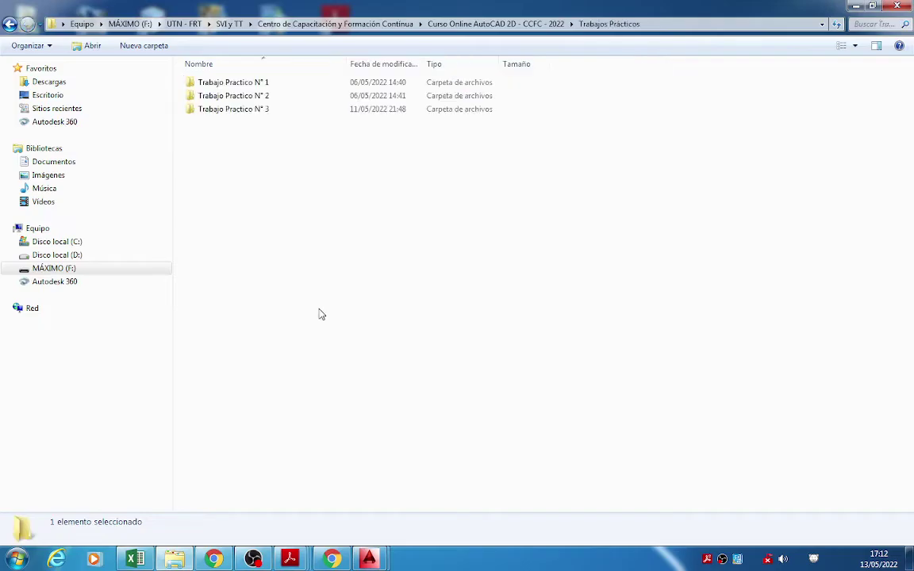
pyautogui.click(319, 312)
pyautogui.doubleClick(251, 108)
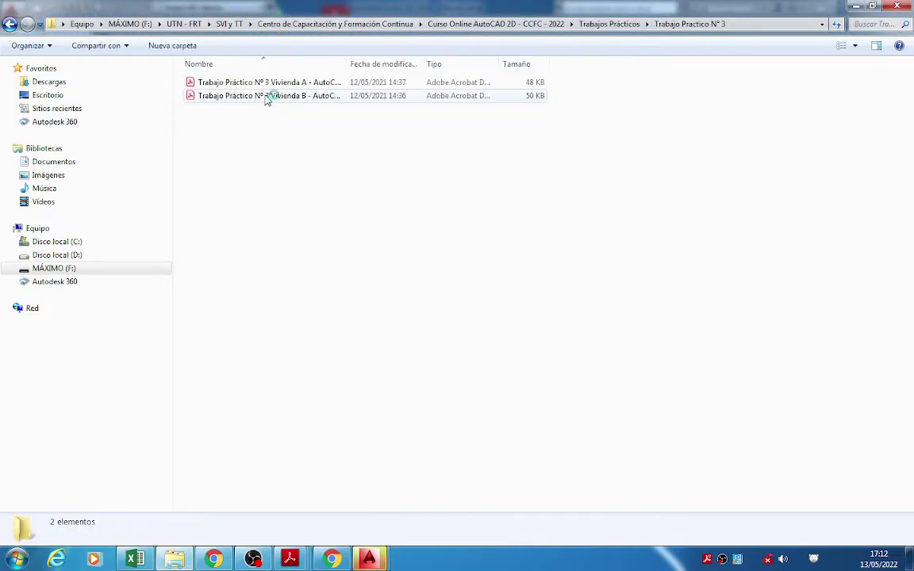
pyautogui.doubleClick(348, 65)
pyautogui.click(321, 82)
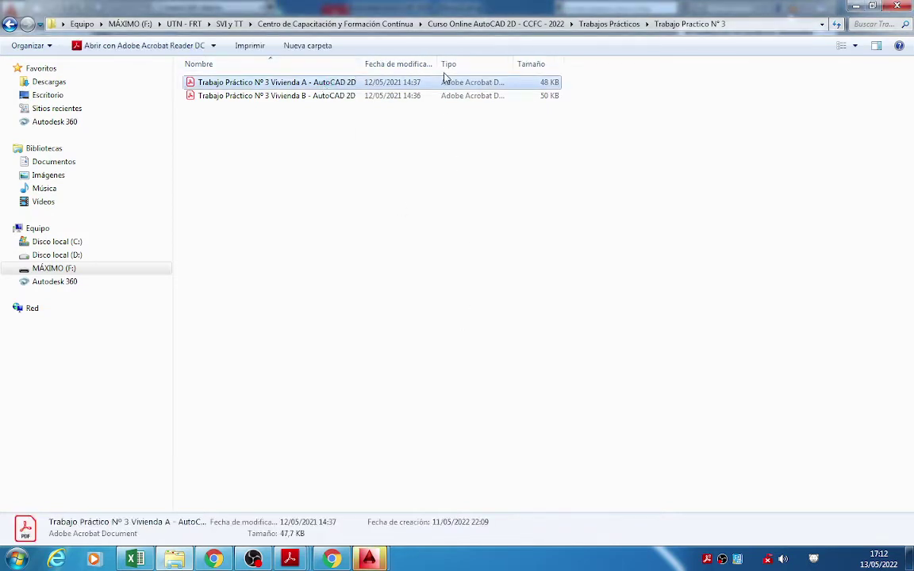
pyautogui.press('Return')
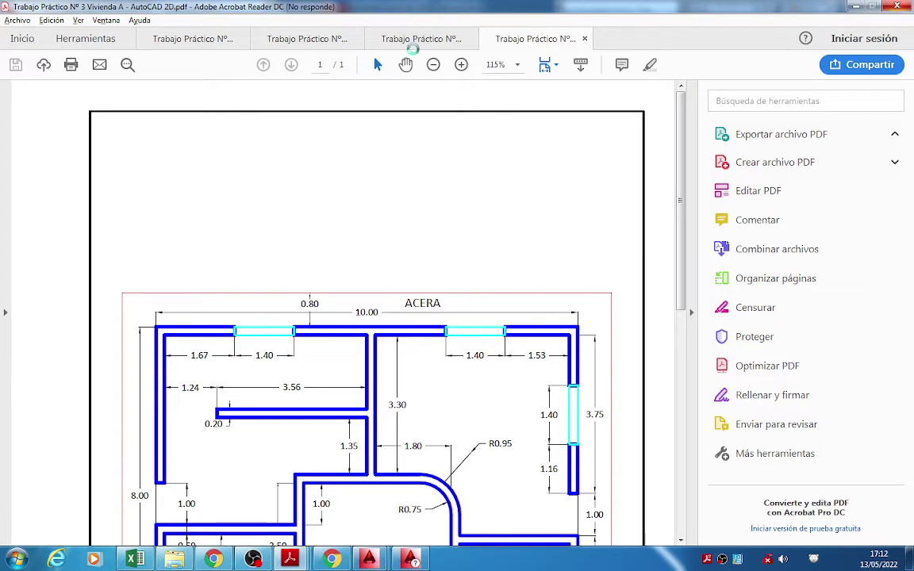
# Close the three extra document tabs, leaving only Vivienda A.
pyautogui.click(470, 40)
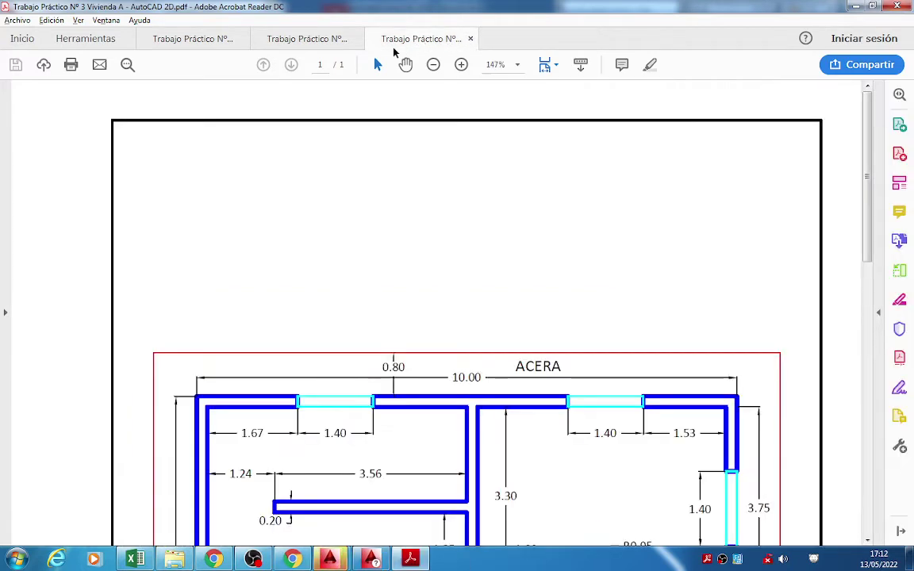
pyautogui.click(356, 40)
pyautogui.click(242, 39)
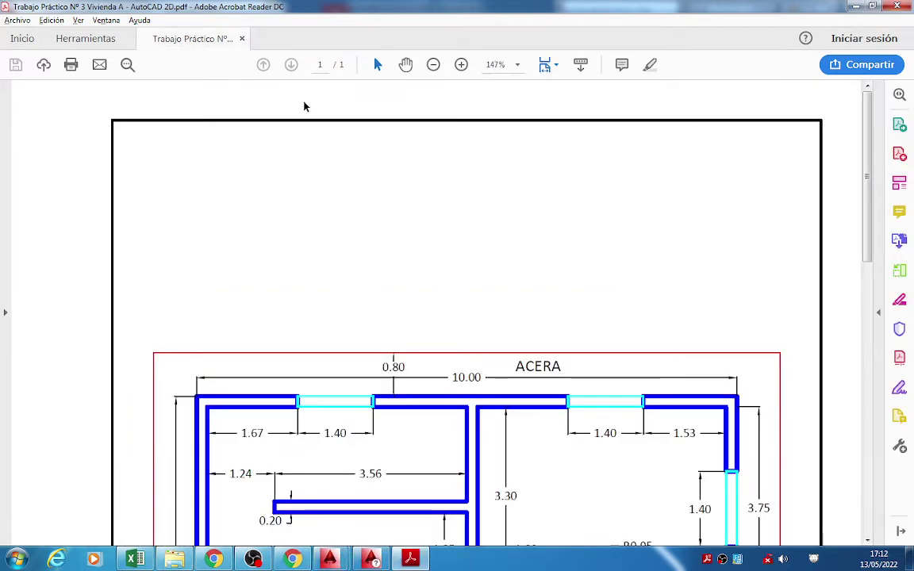
# Zoom the Vivienda A PDF out to 100% and scroll over the floor plan.
pyautogui.click(433, 65)
pyautogui.click(434, 65)
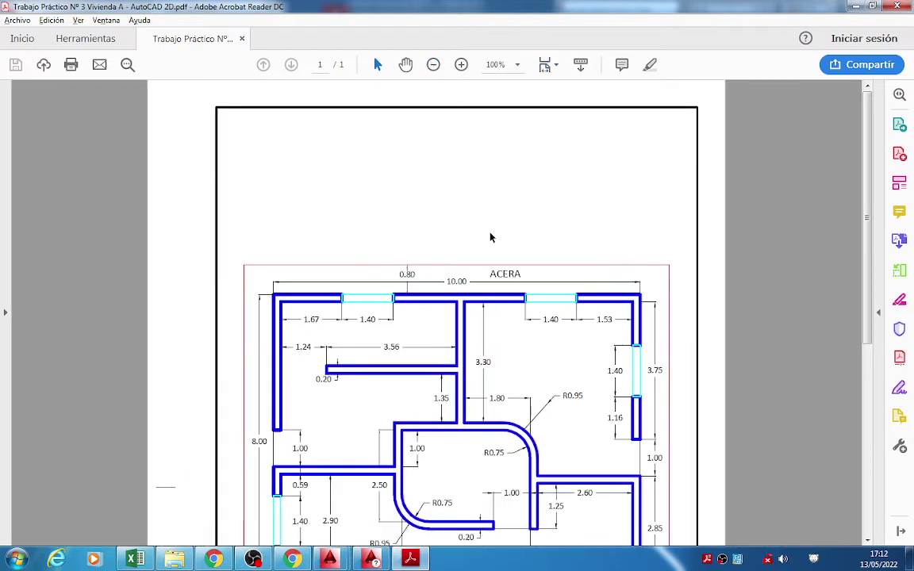
pyautogui.scroll(-4, 487, 230)
pyautogui.scroll(1, 487, 228)
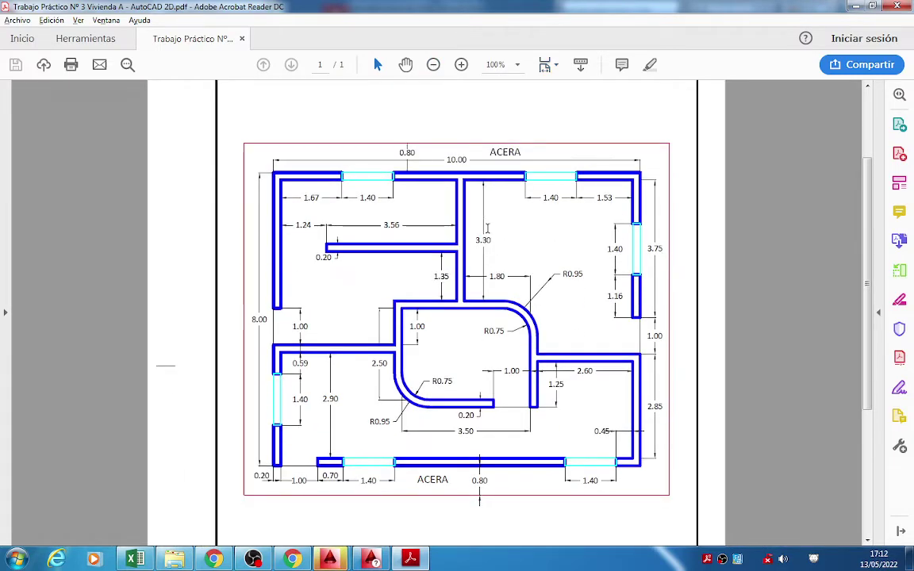
pyautogui.scroll(-1, 543, 271)
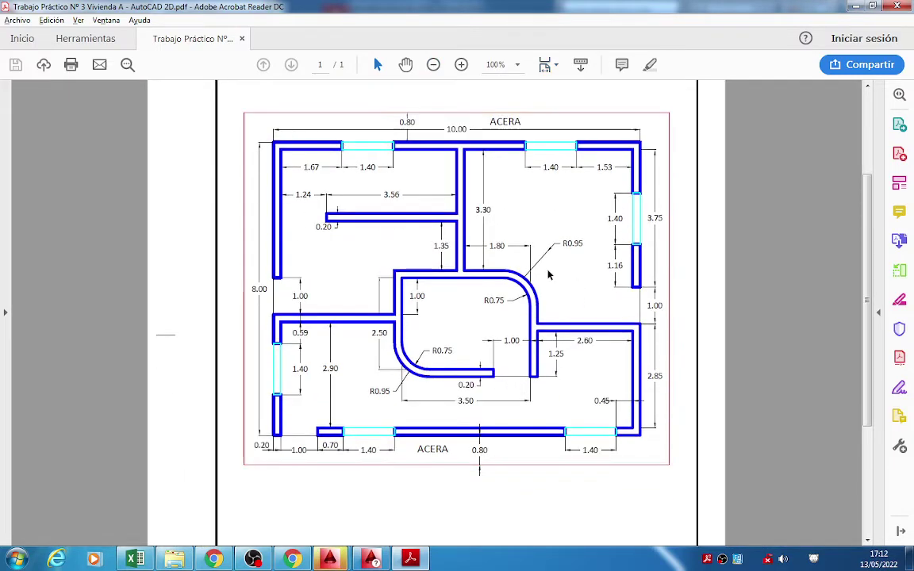
pyautogui.scroll(1, 551, 246)
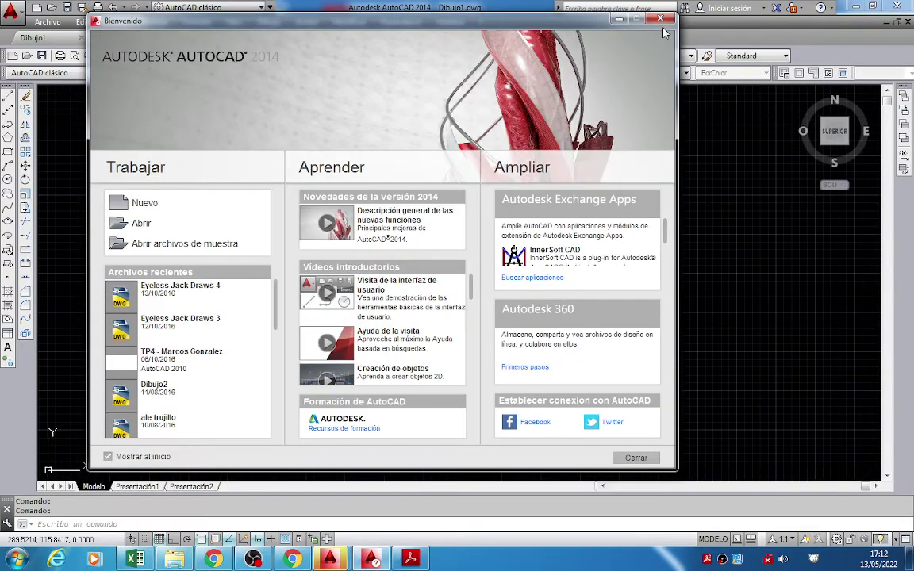
# Dismiss the welcome dialog, turn off the grid with F7, and bring the blank Dibujo1 forward.
pyautogui.click(660, 18)
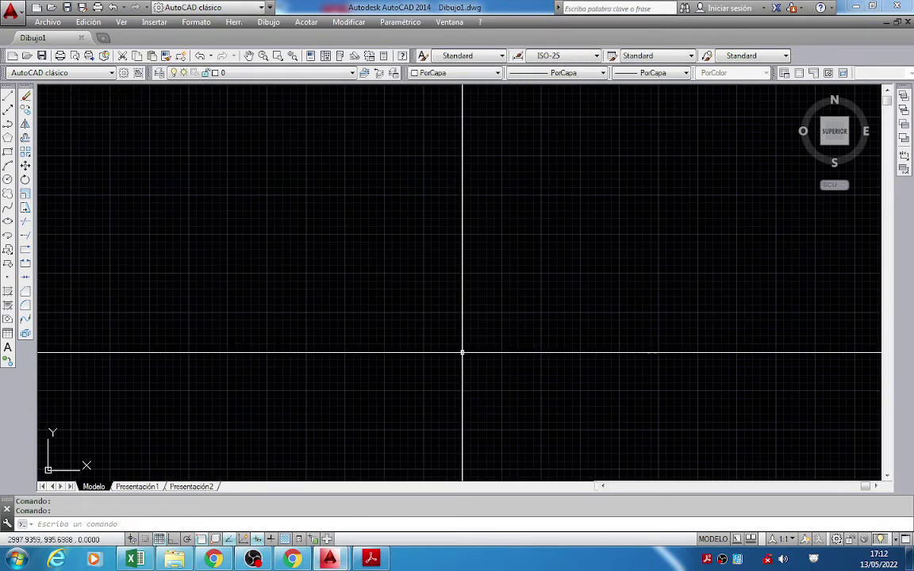
pyautogui.press('F7')
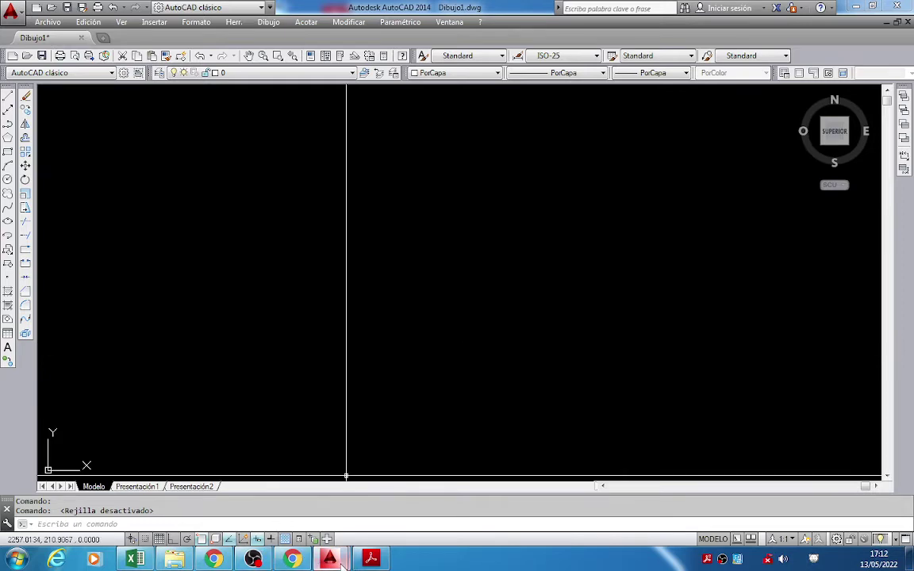
pyautogui.moveTo(339, 562)
pyautogui.click(298, 506)
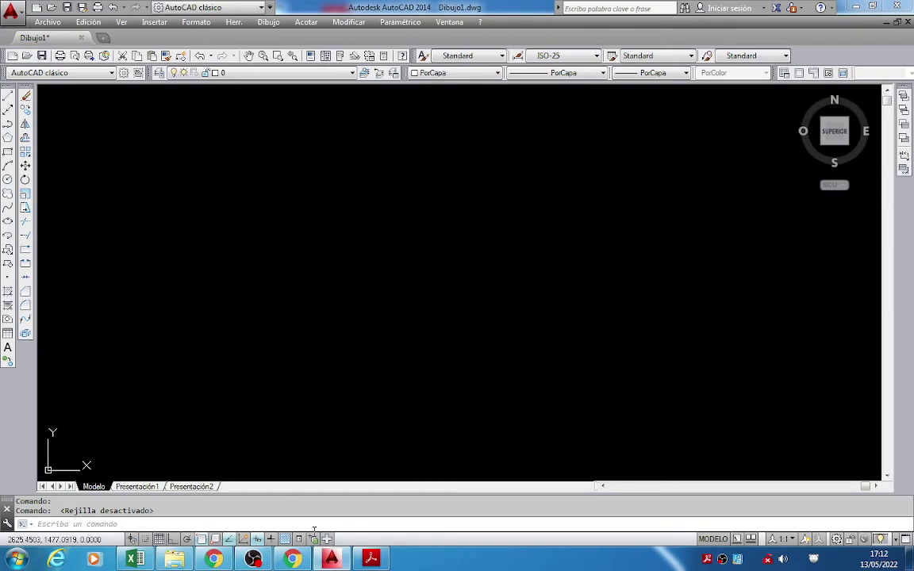
# Return to the Vivienda A PDF and review its wall dimensions (10.00, 8.00) and title block.
pyautogui.click(370, 560)
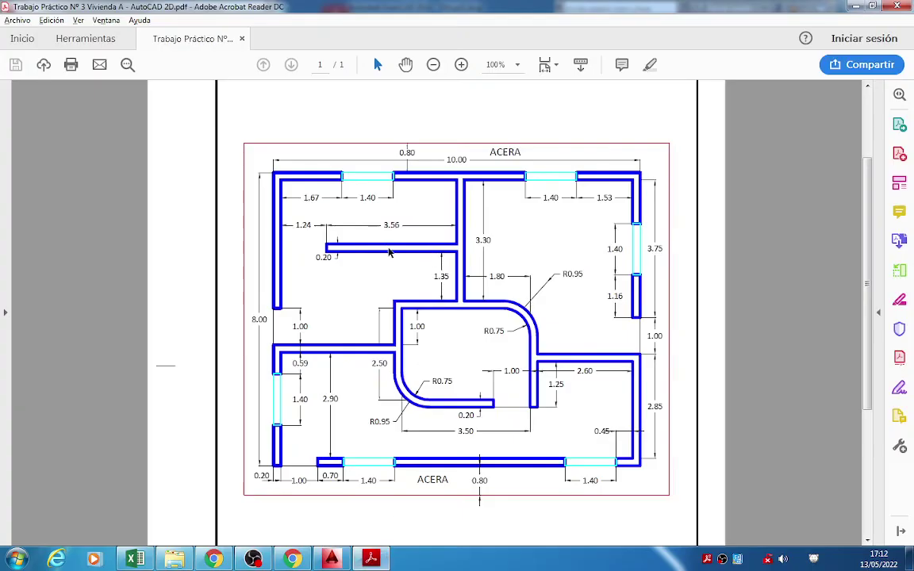
pyautogui.scroll(-5, 508, 262)
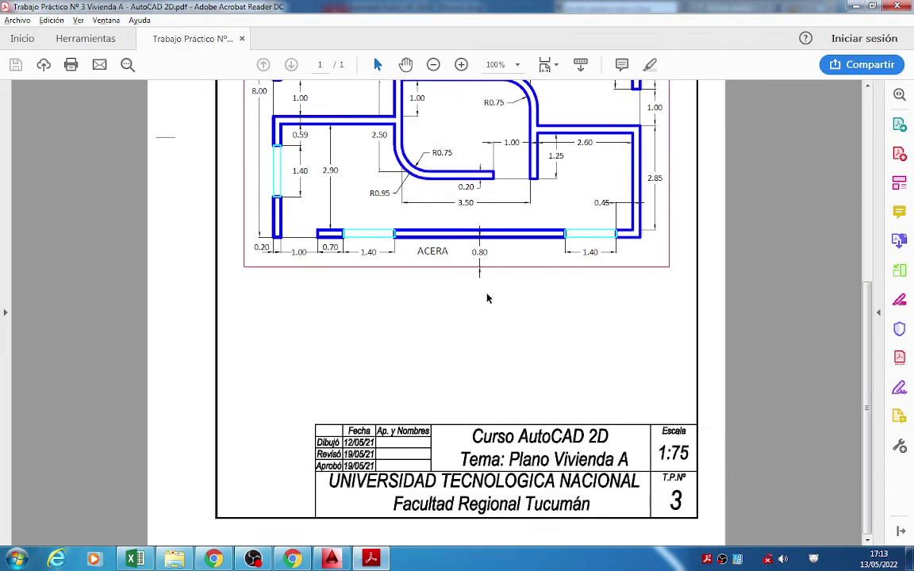
pyautogui.scroll(3, 368, 459)
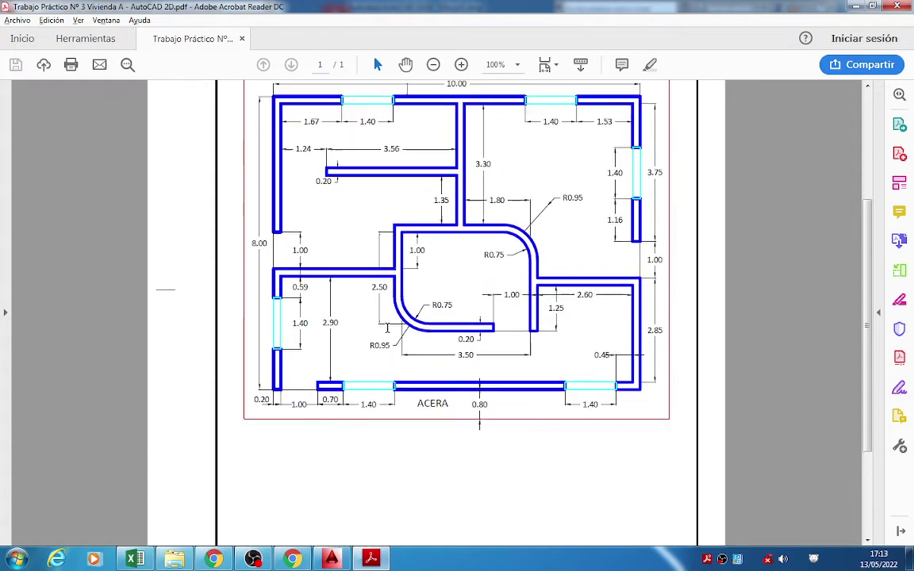
pyautogui.scroll(-3, 389, 330)
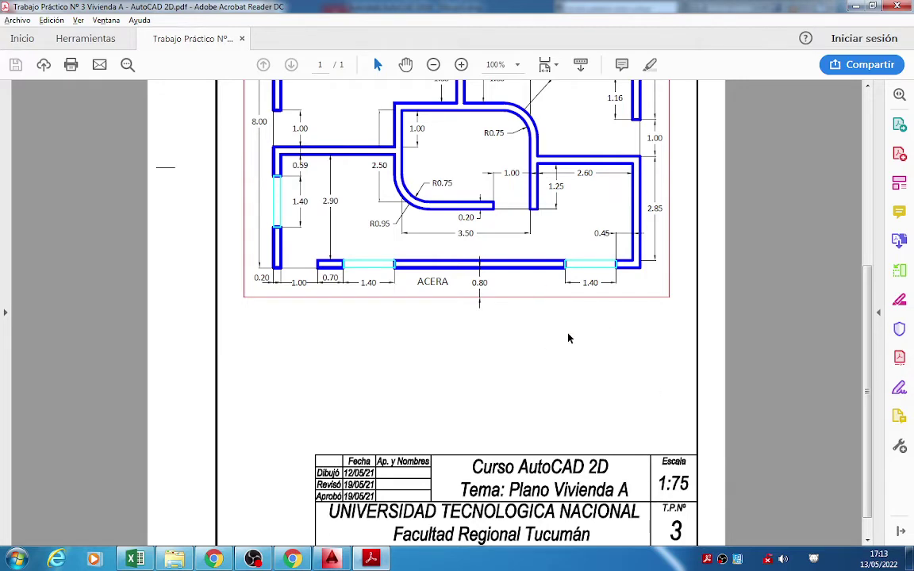
pyautogui.scroll(5, 568, 339)
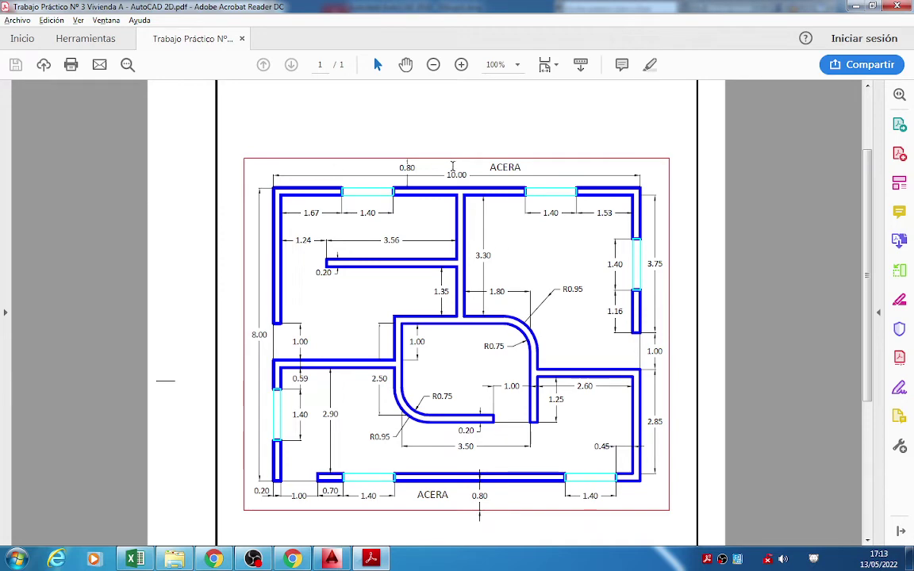
pyautogui.scroll(2, 395, 198)
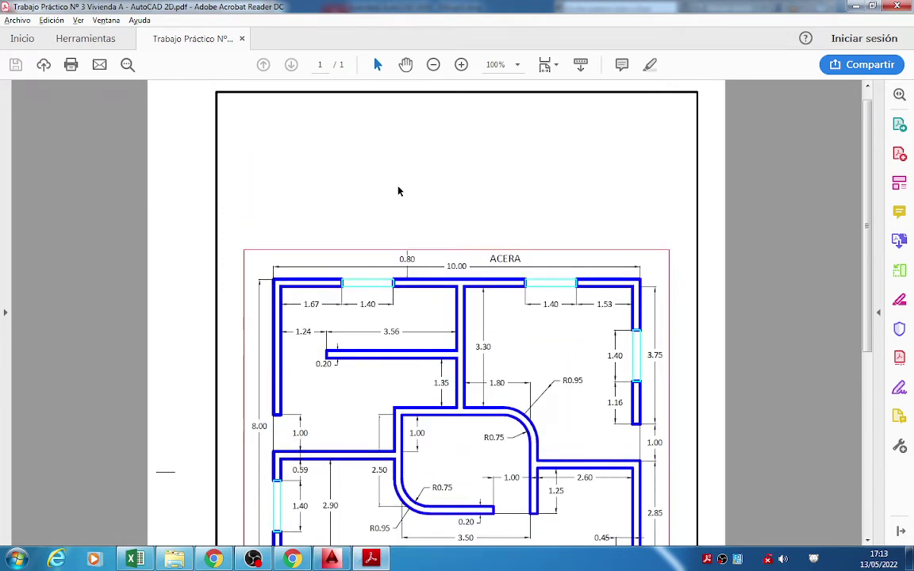
pyautogui.scroll(-2, 406, 174)
pyautogui.scroll(-2, 412, 191)
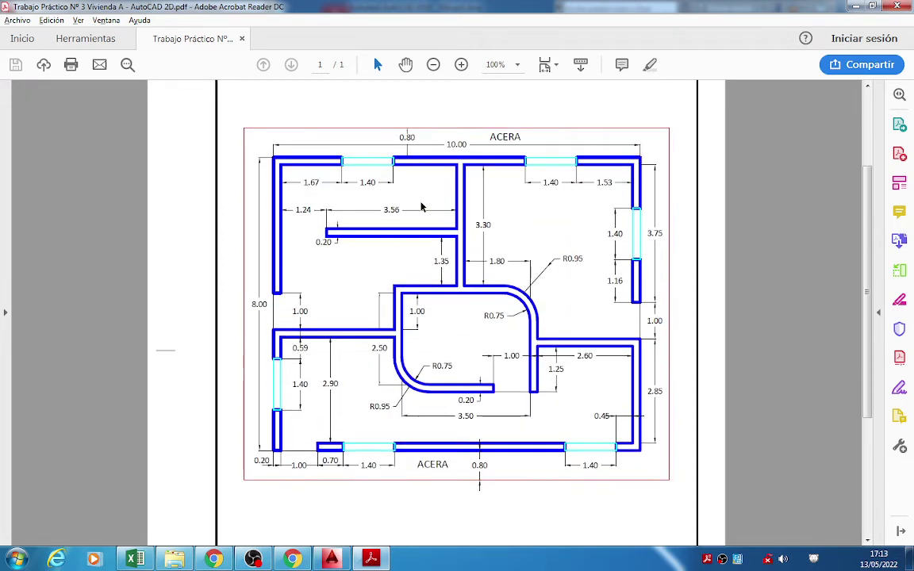
pyautogui.scroll(2, 422, 204)
pyautogui.scroll(-2, 693, 273)
# Scroll the Vivienda A plan and zoom out to see the whole floor plan.
pyautogui.keyDown('ctrl'); pyautogui.scroll(1, 514, 229); pyautogui.keyUp('ctrl')
pyautogui.scroll(-1, 514, 230)
pyautogui.scroll(-1, 492, 218)
pyautogui.scroll(1, 462, 206)
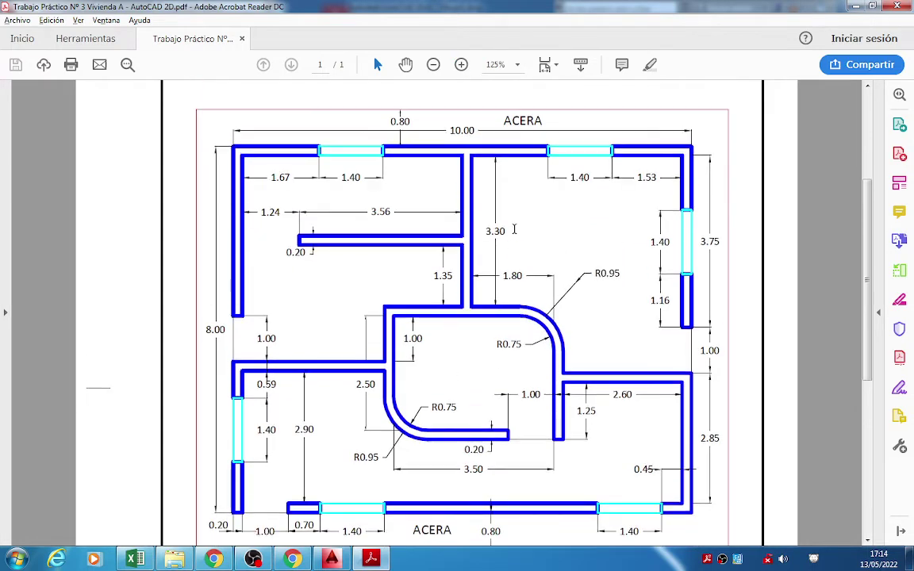
pyautogui.click(433, 64)
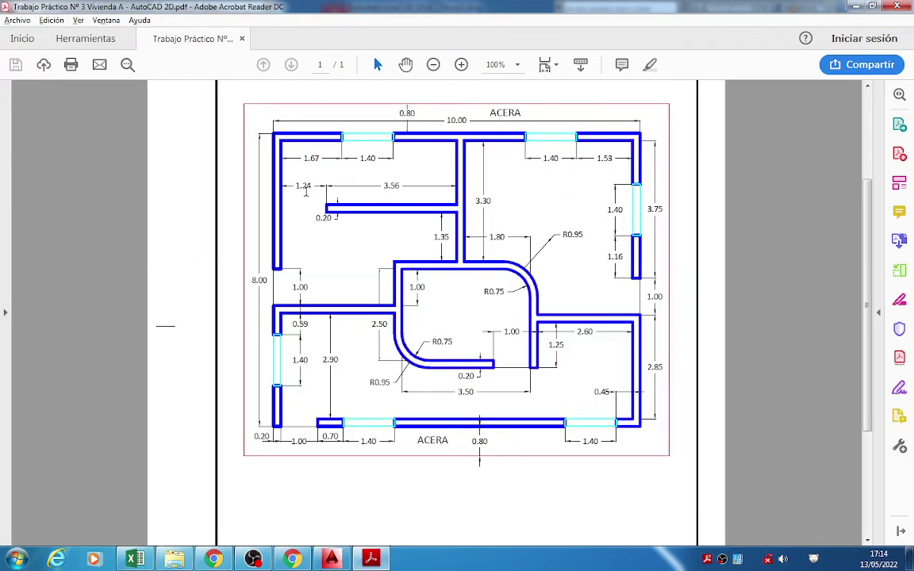
# Open the Vivienda B PDF, hide the tools pane, and scroll through its plan.
pyautogui.click(210, 559)
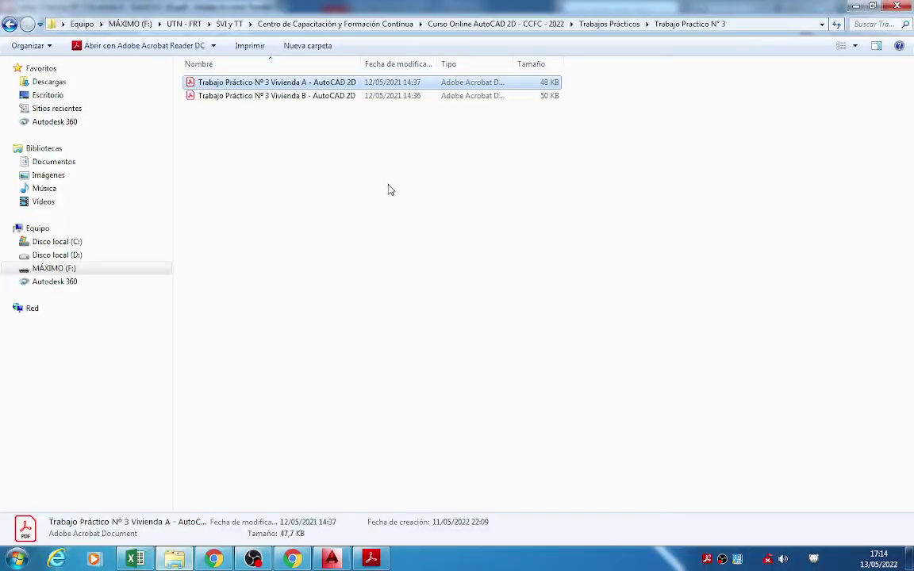
pyautogui.doubleClick(325, 97)
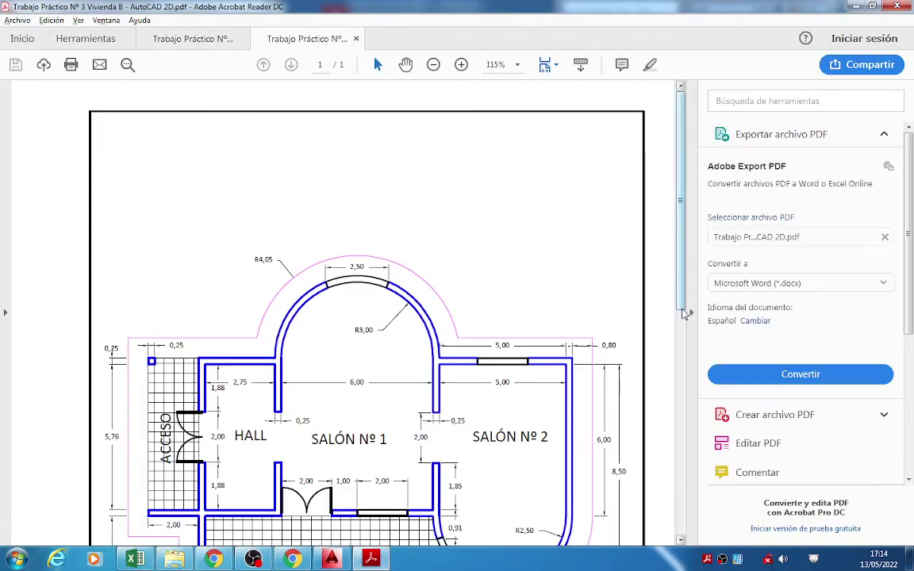
pyautogui.click(686, 312)
pyautogui.scroll(-10, 507, 255)
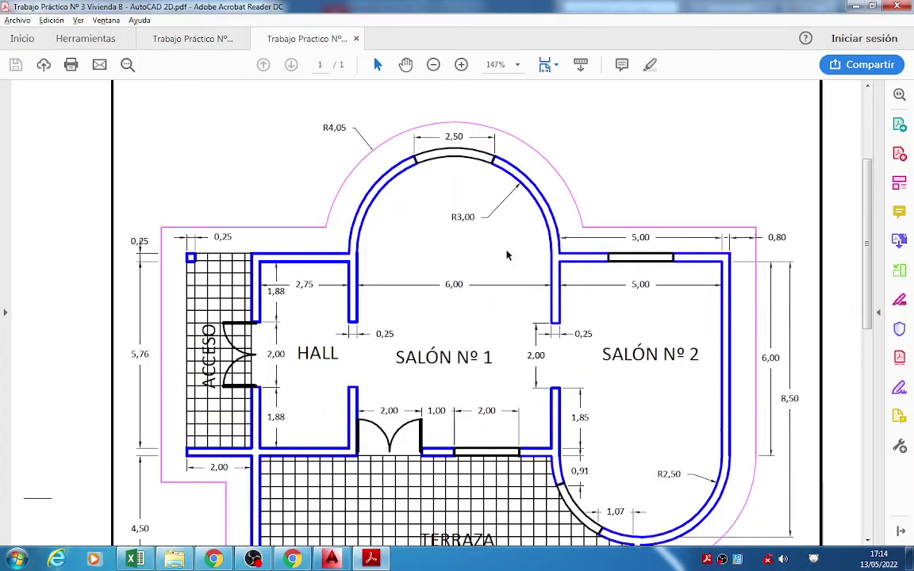
pyautogui.scroll(5, 508, 255)
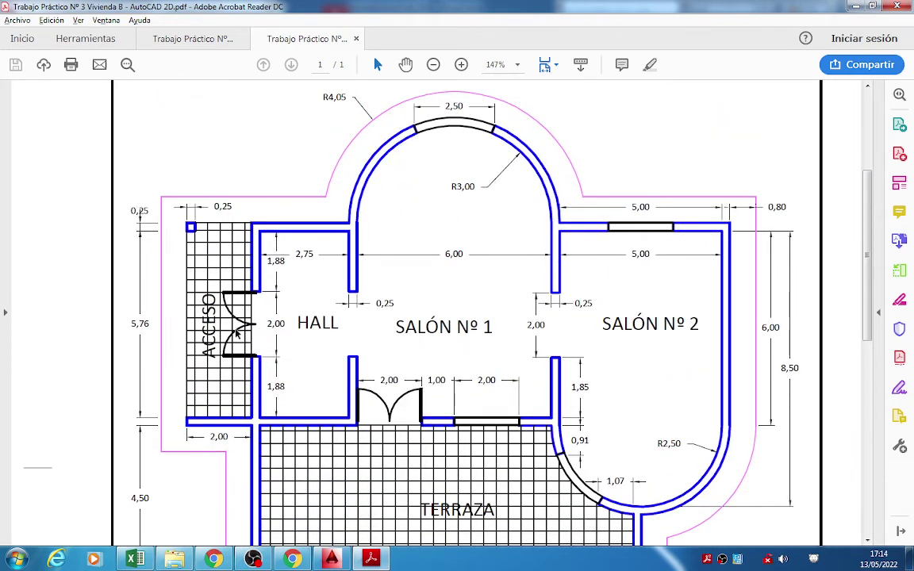
pyautogui.scroll(-6, 300, 347)
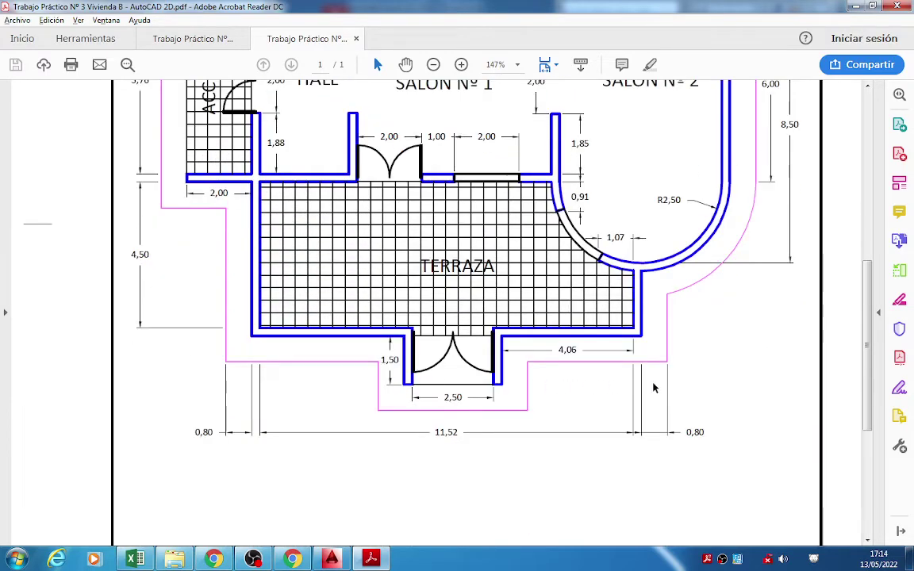
pyautogui.scroll(7, 666, 383)
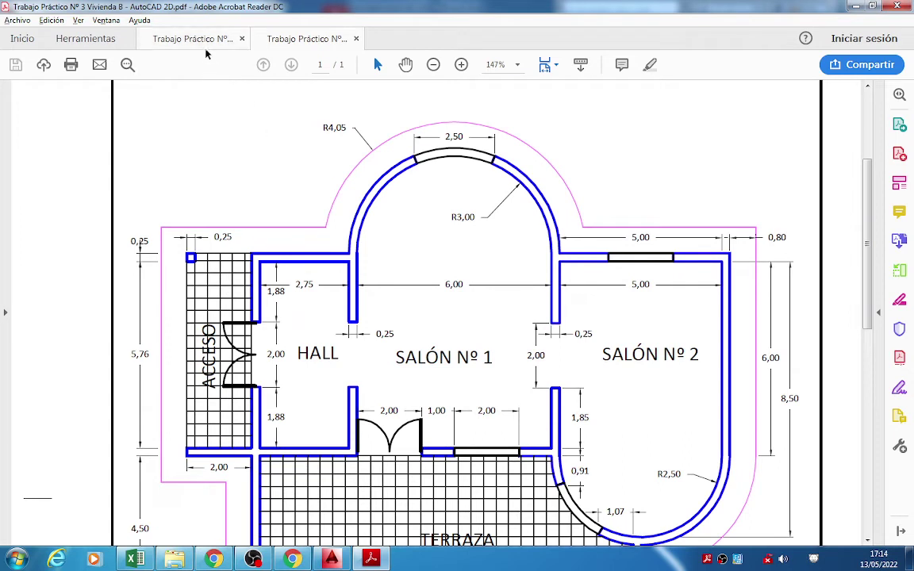
# Switch back to the Vivienda A tab, with interior dimensions like 3.56, 3.30 and R0.95.
pyautogui.click(163, 38)
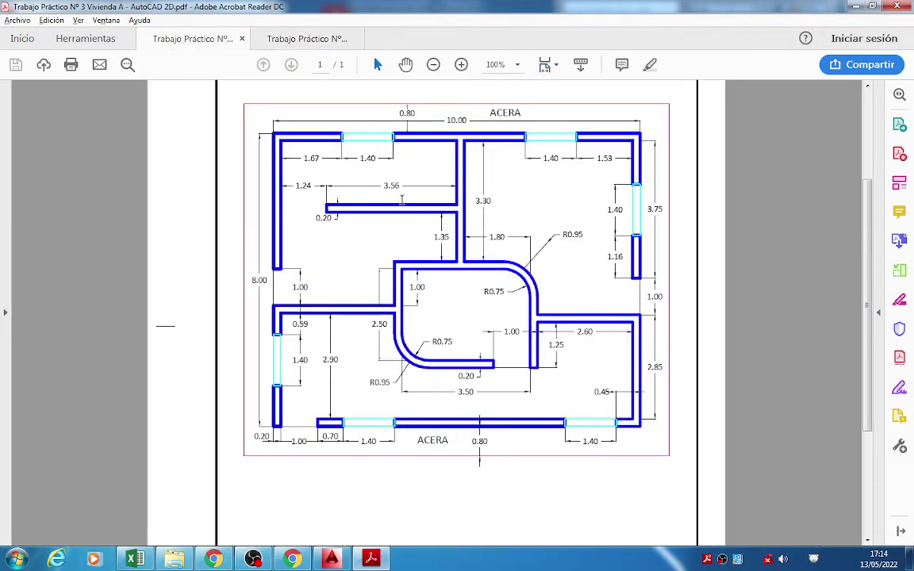
pyautogui.scroll(1, 503, 518)
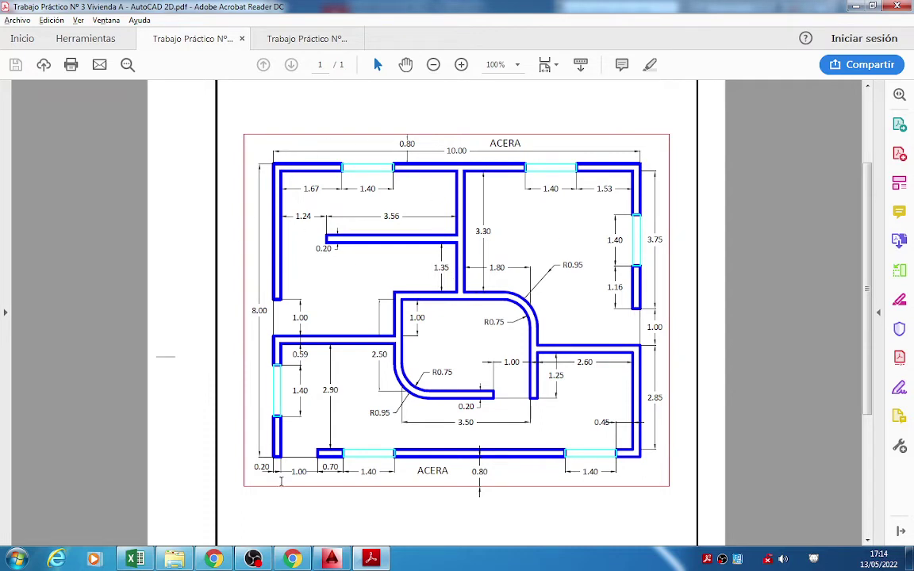
pyautogui.click(332, 560)
pyautogui.click(370, 560)
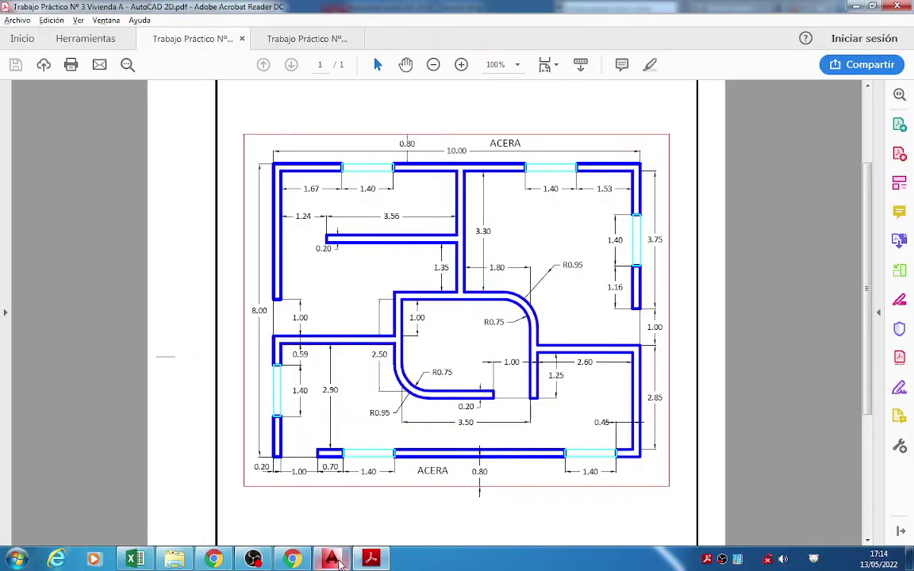
# Switch to AutoCAD and open the Layer Properties Manager for Dibujo1.
pyautogui.click(332, 561)
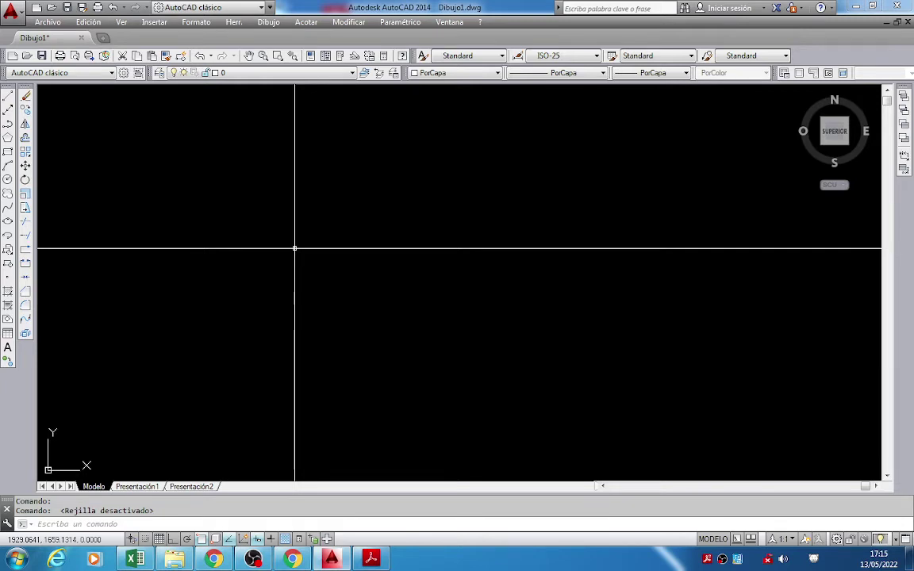
pyautogui.click(159, 74)
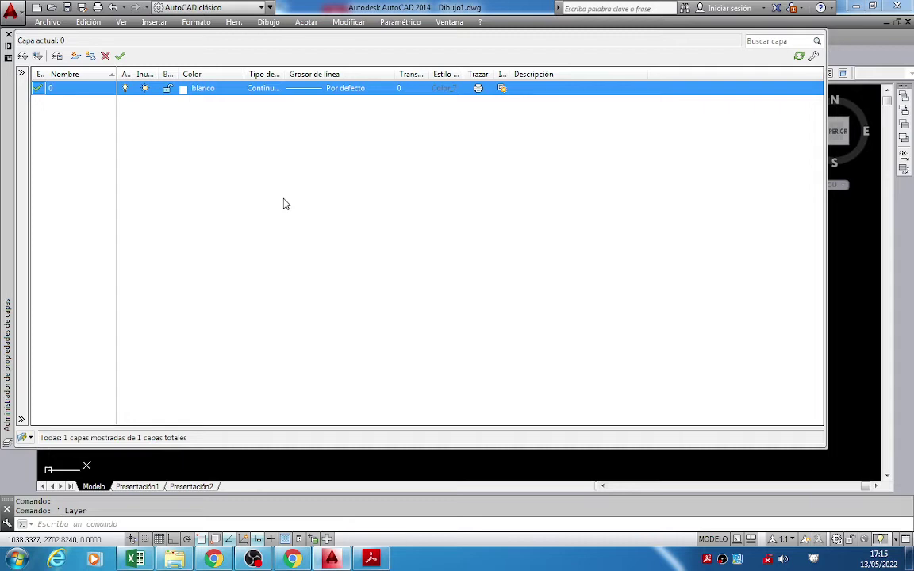
# Check the floor-plan PDF, then create a new layer named Muros.
pyautogui.click(370, 559)
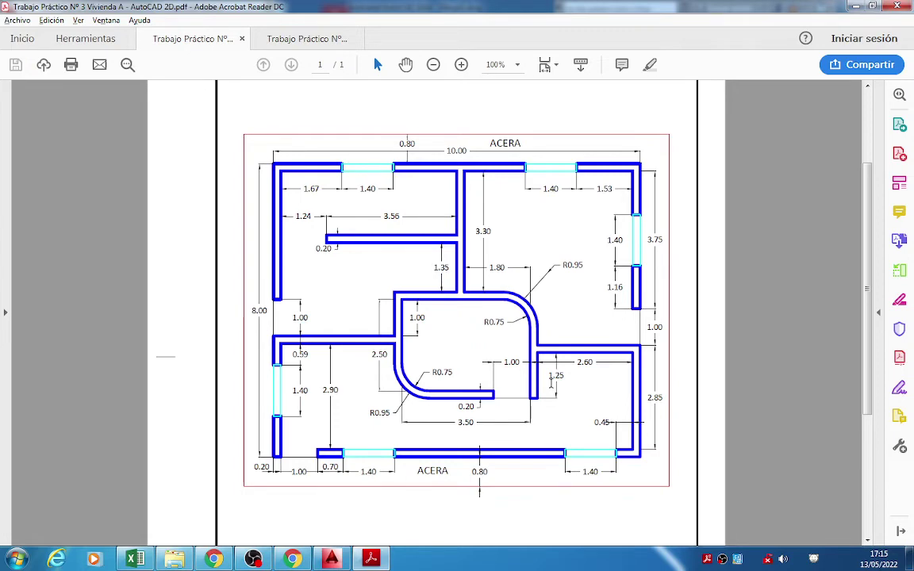
pyautogui.click(332, 560)
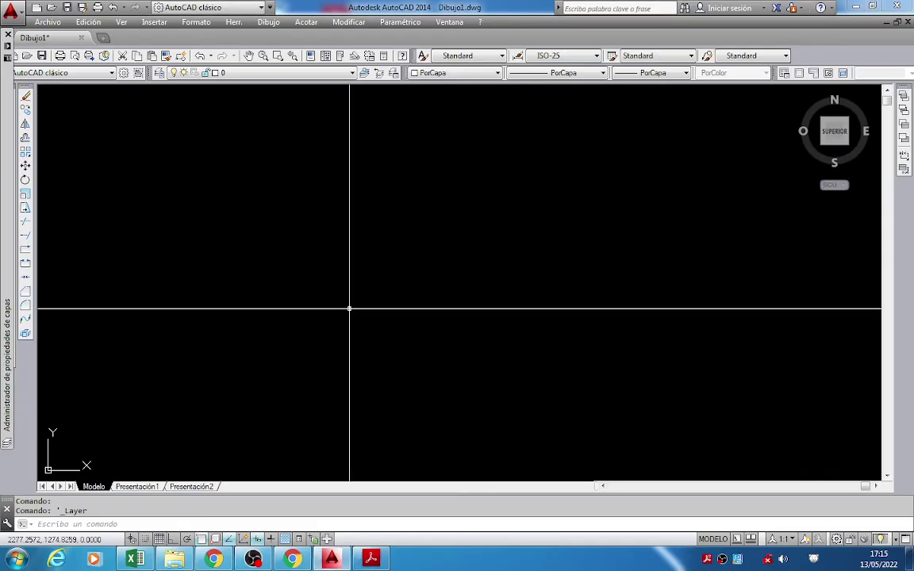
pyautogui.moveTo(6, 56)
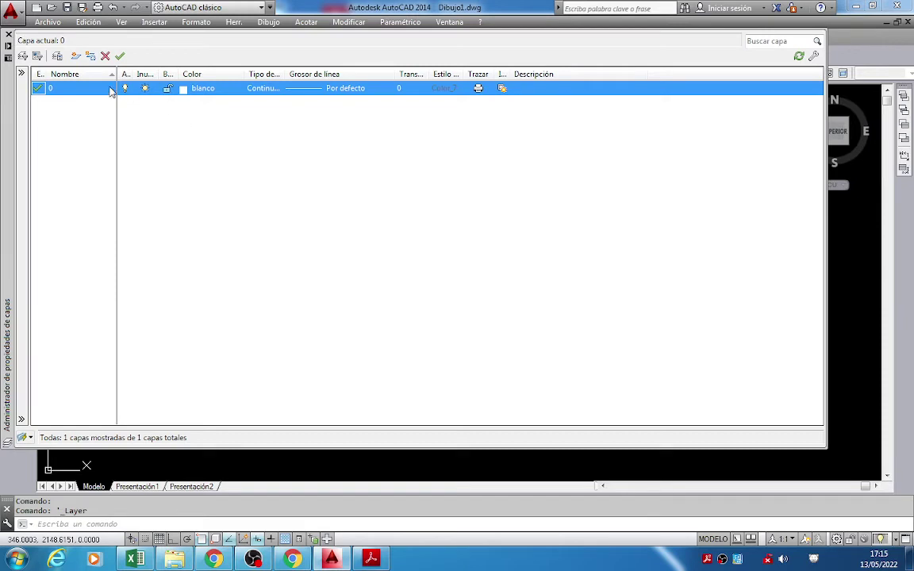
pyautogui.click(75, 55)
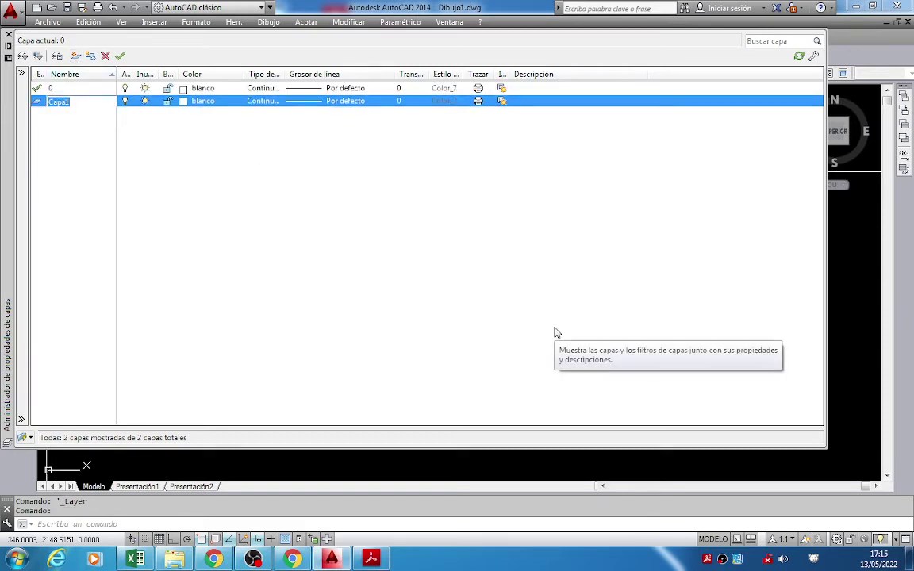
pyautogui.write('Muros')
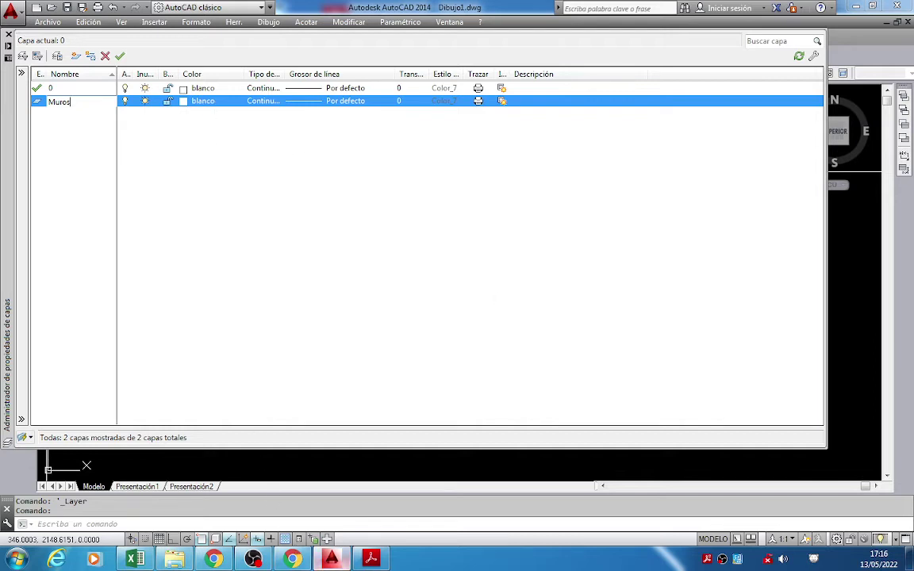
pyautogui.click(370, 559)
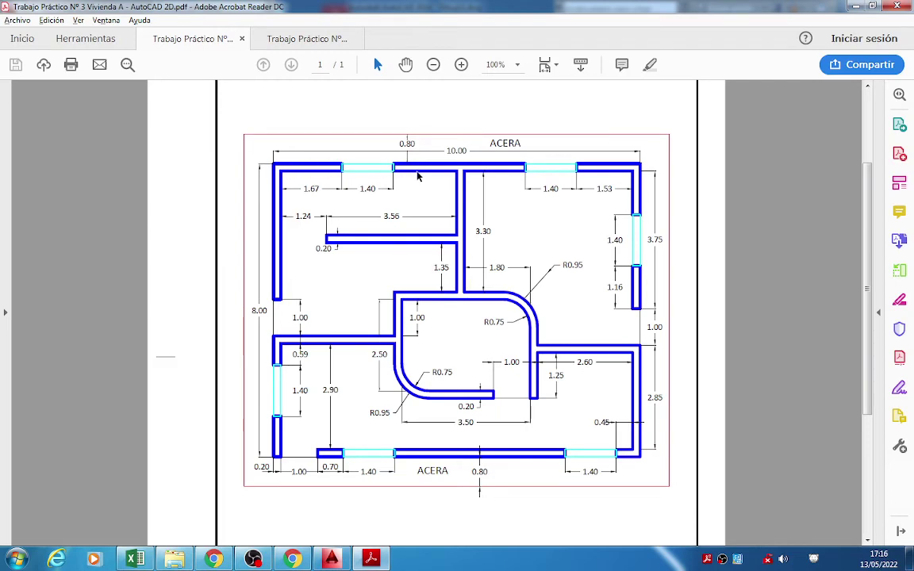
pyautogui.click(332, 559)
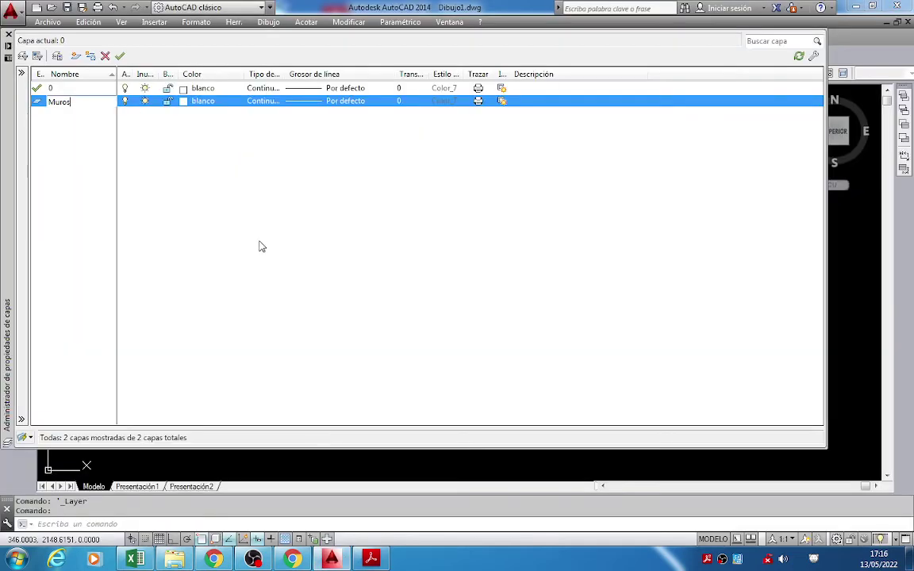
# Set the Muros layer colour to blue.
pyautogui.click(200, 100)
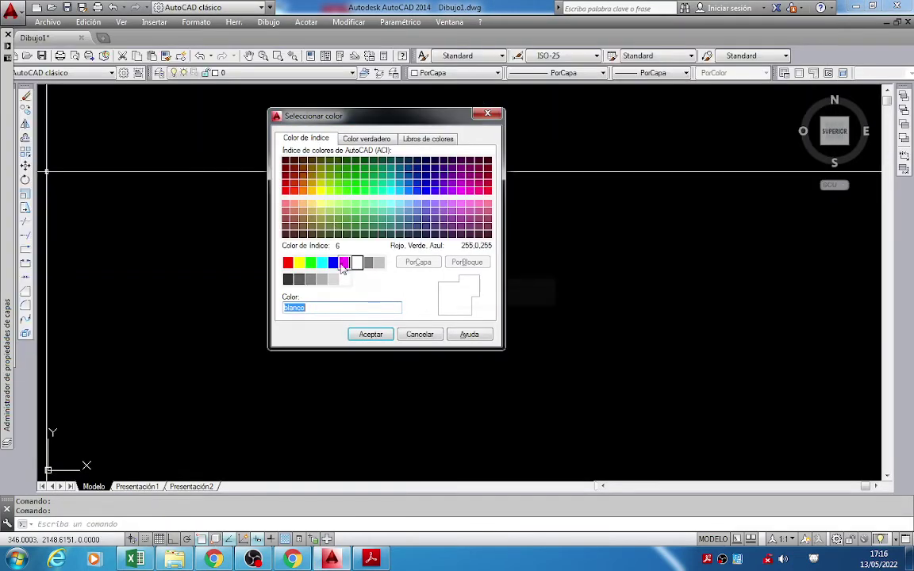
pyautogui.click(333, 262)
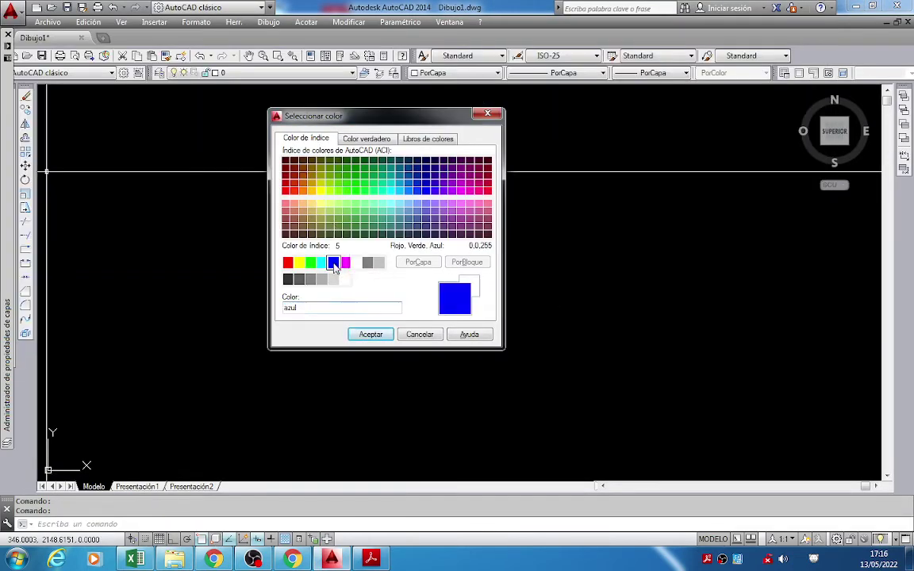
pyautogui.click(370, 334)
# Widen the linetype column and give the Muros layer a 0.40 mm lineweight.
pyautogui.moveTo(12, 196)
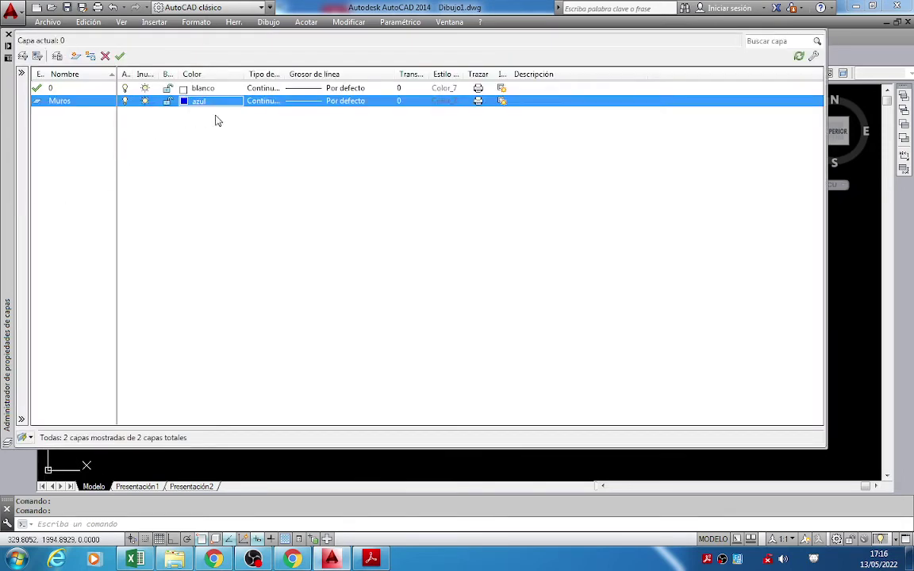
pyautogui.moveTo(256, 74); pyautogui.dragTo(328, 74)
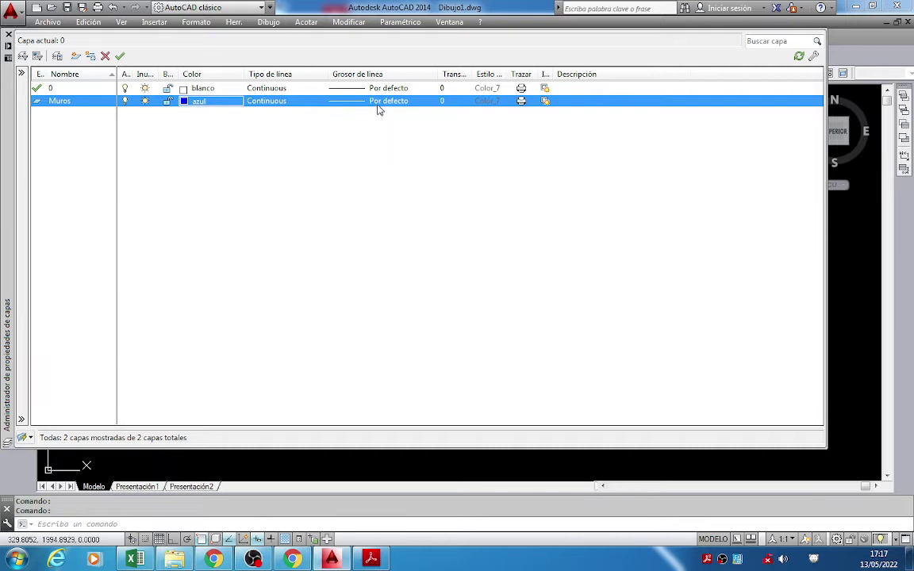
pyautogui.click(380, 103)
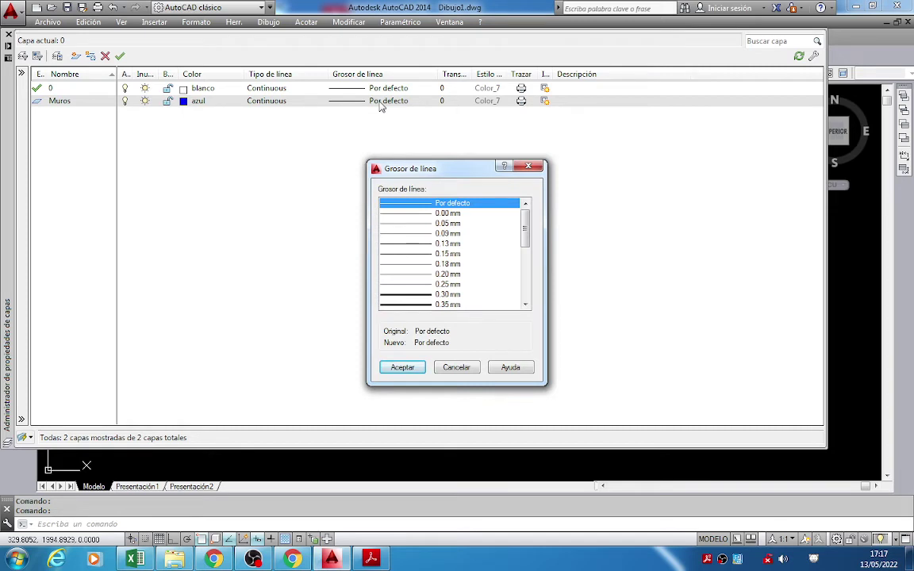
pyautogui.click(525, 305)
pyautogui.click(525, 305)
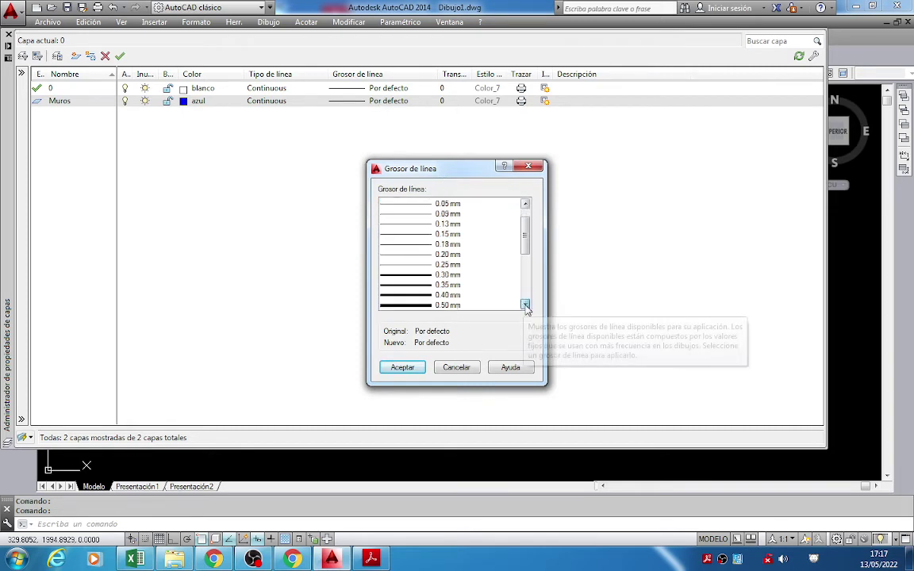
pyautogui.click(525, 305)
pyautogui.click(525, 305)
pyautogui.click(447, 274)
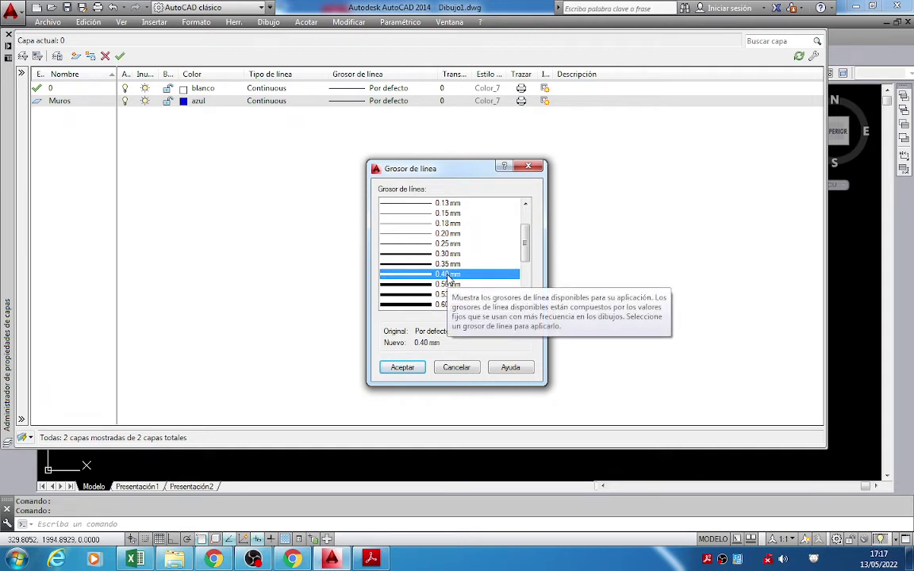
pyautogui.click(403, 367)
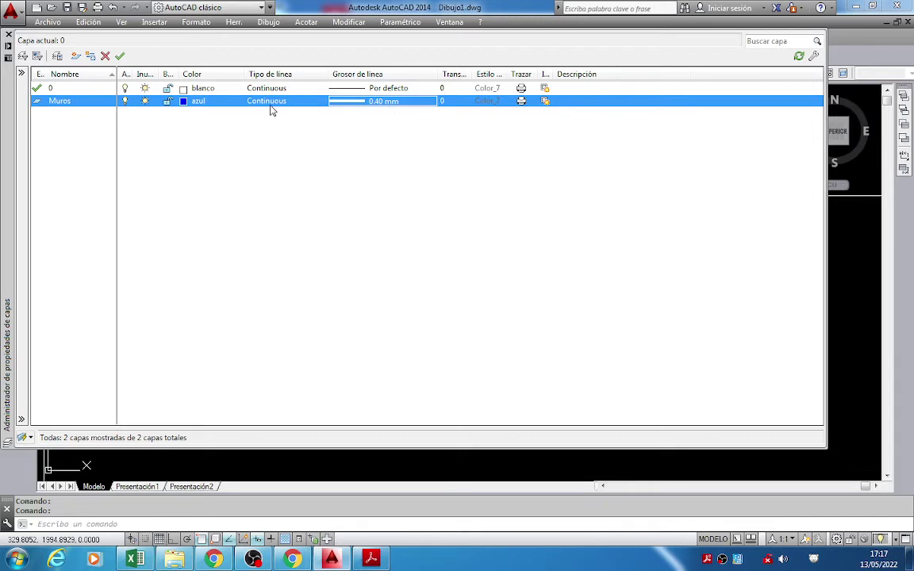
pyautogui.hotkey('alt', 'Tab')
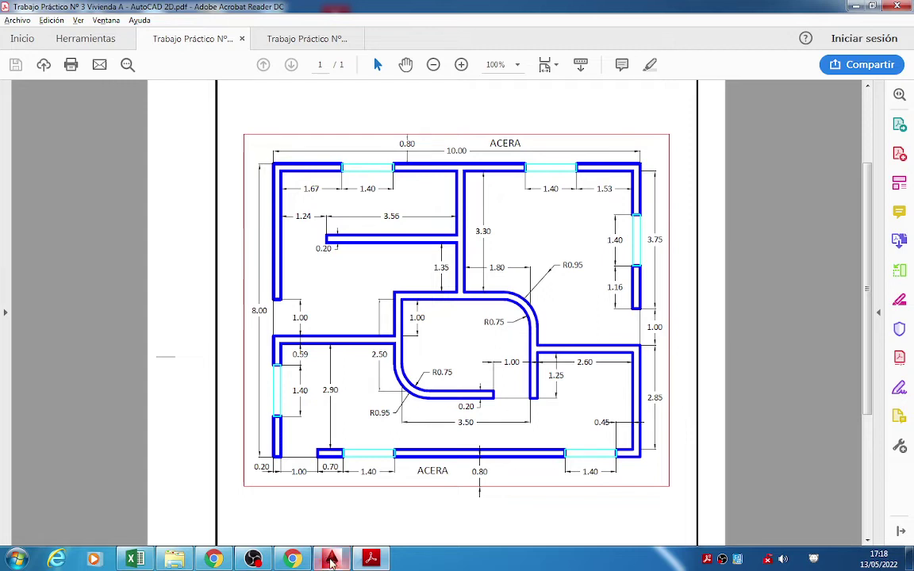
pyautogui.moveTo(332, 561)
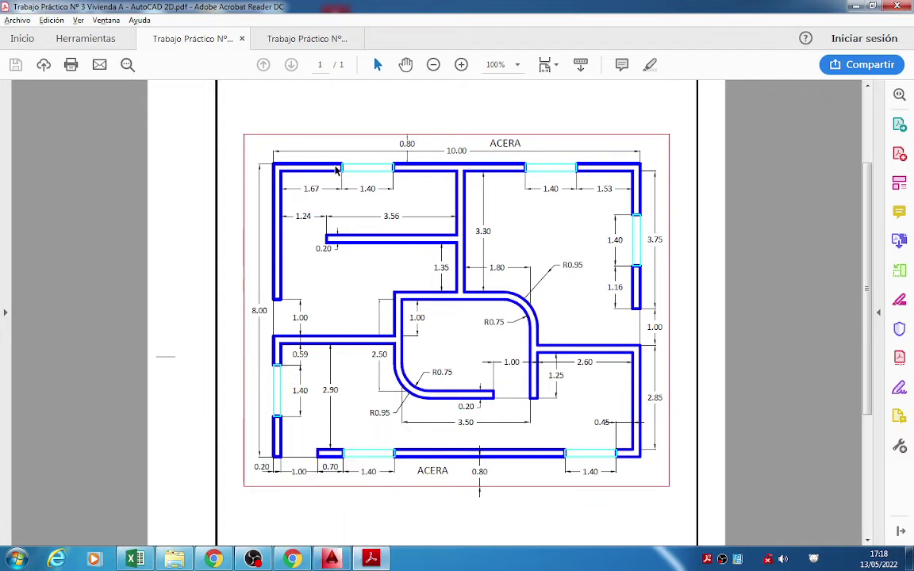
pyautogui.click(349, 514)
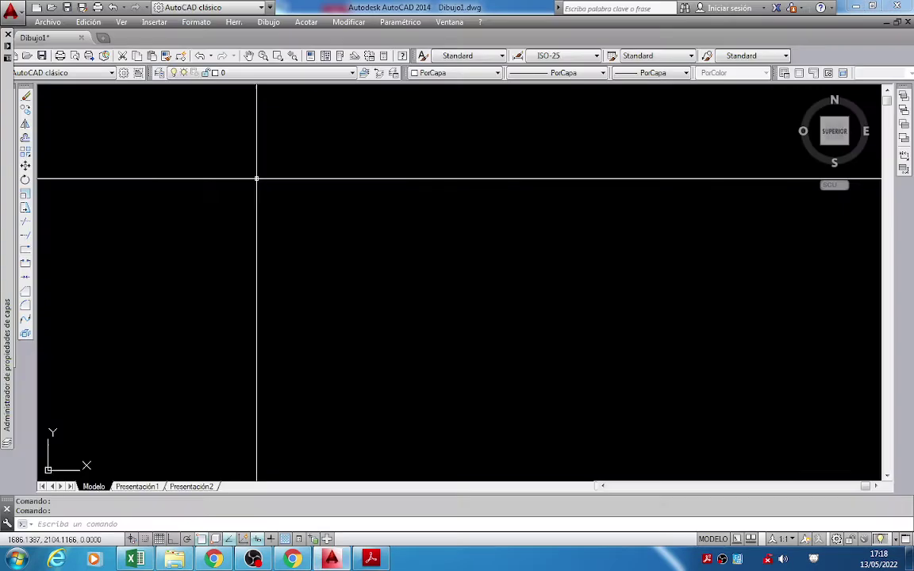
pyautogui.moveTo(15, 136)
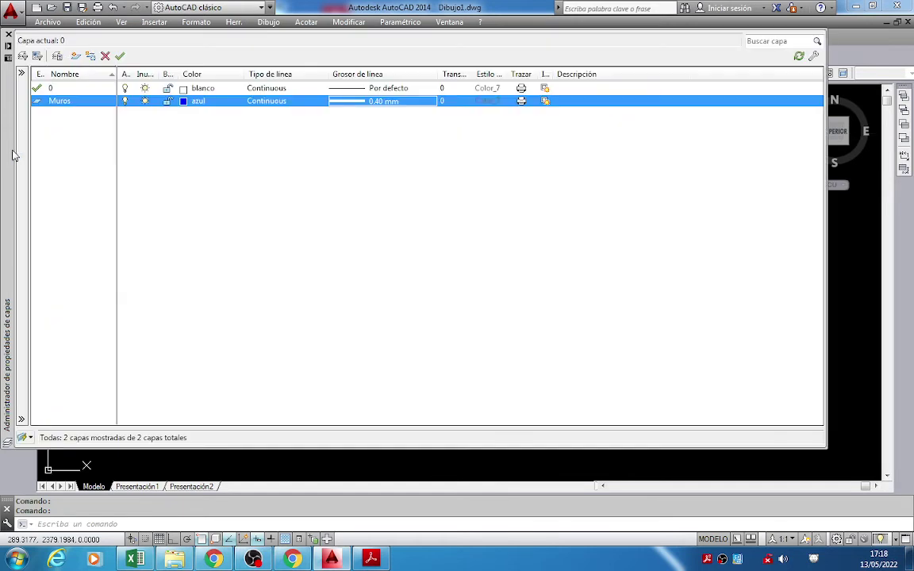
# Create a Textos layer, then start another new layer with Alt+N.
pyautogui.click(70, 88)
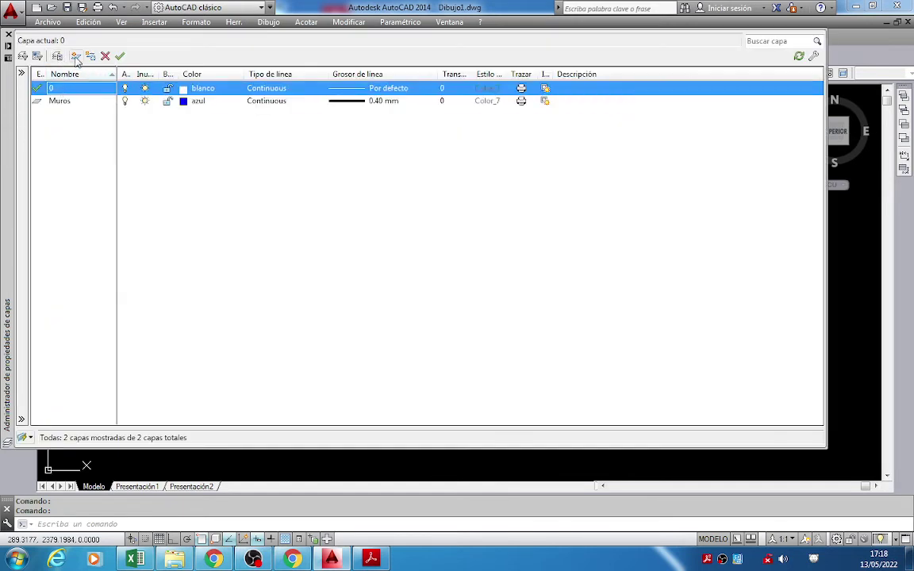
pyautogui.click(75, 57)
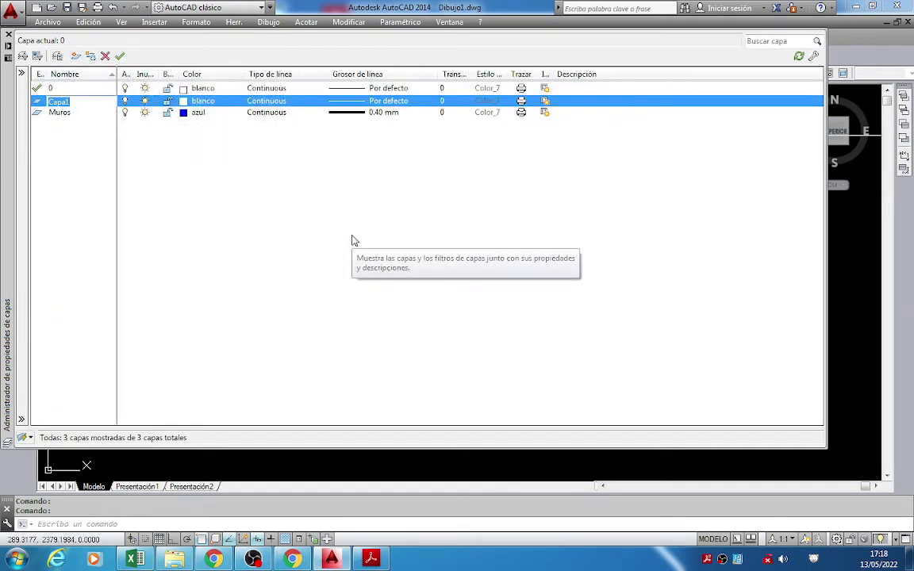
pyautogui.write('Textos')
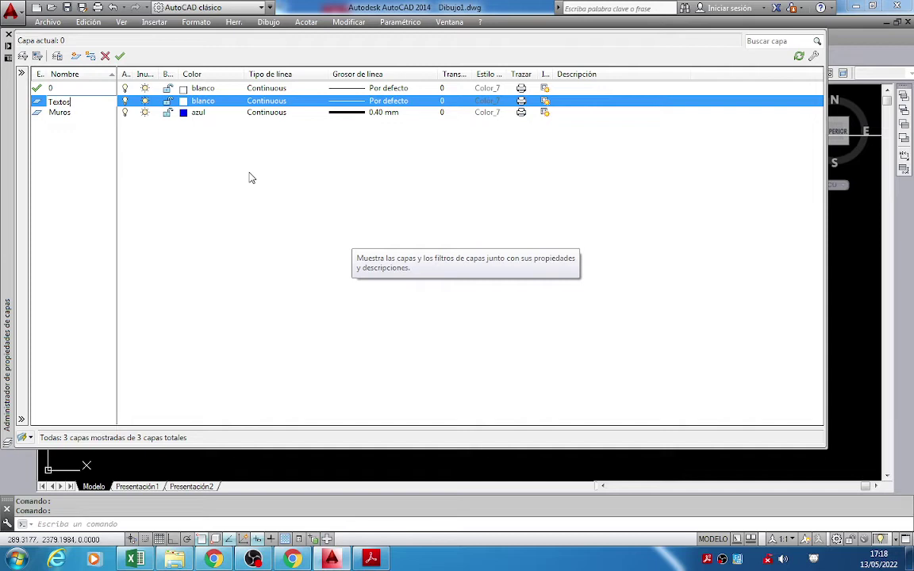
pyautogui.press('Return')
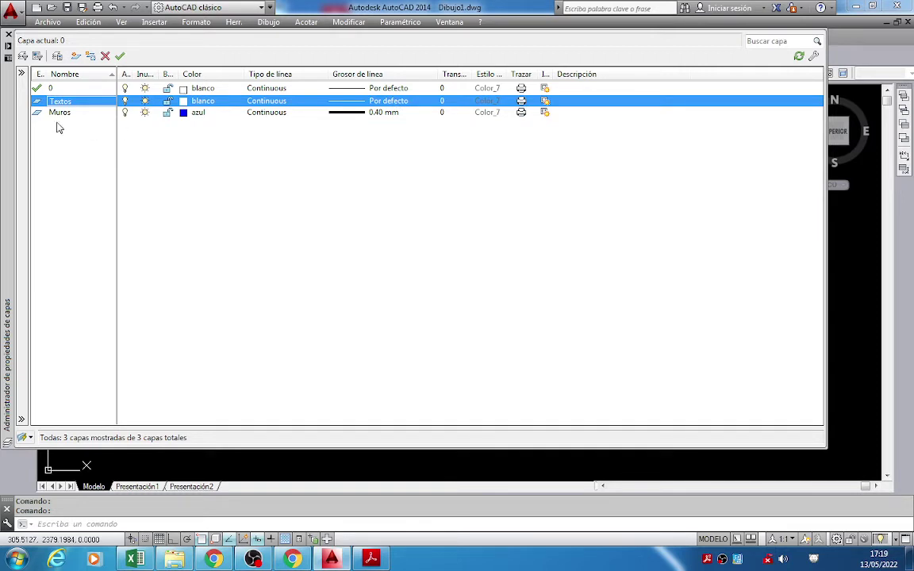
pyautogui.hotkey('alt', 'n')
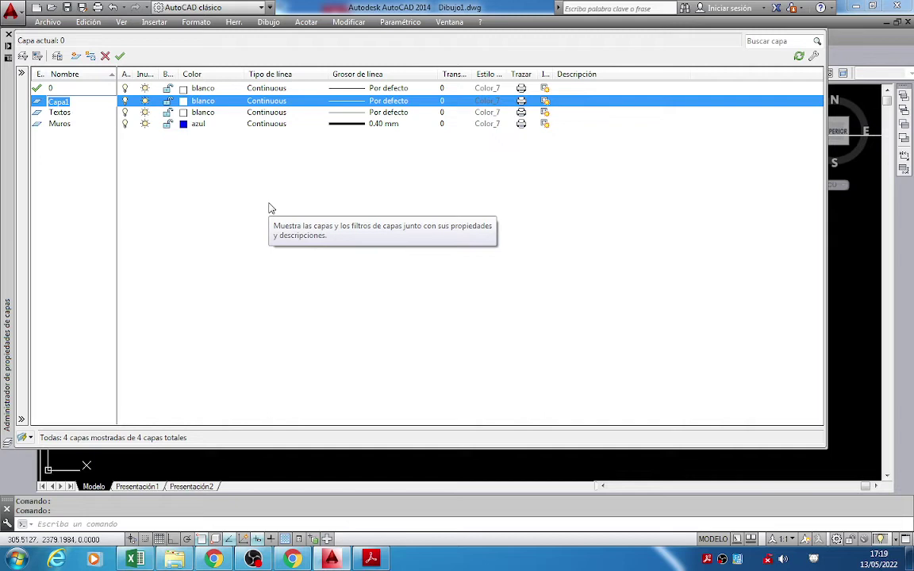
# Rename the new layer Capa1 to Ventanas.
pyautogui.write('Ventana')
pyautogui.write('s')
pyautogui.press('Return')
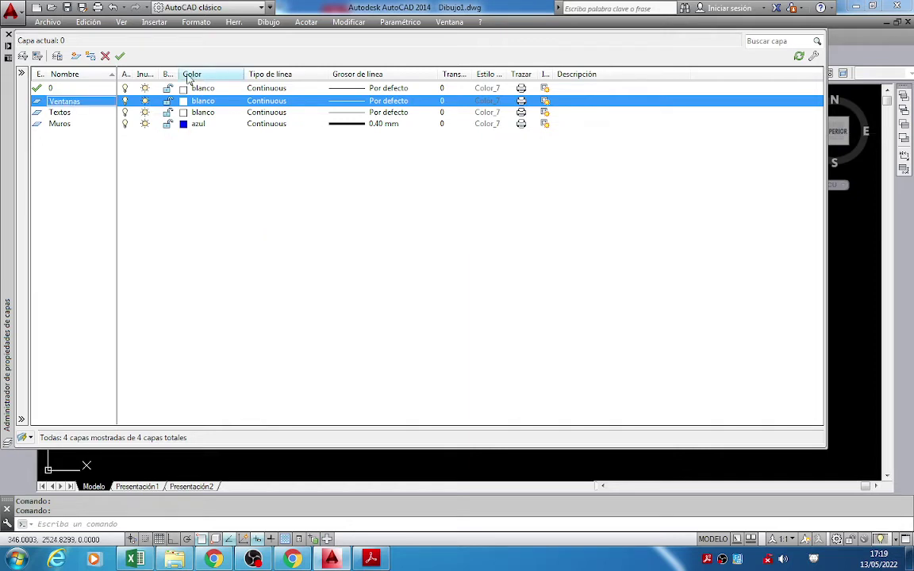
# Widen the Bloquear, Inutilizar and Act columns so their headings show.
pyautogui.doubleClick(180, 74)
pyautogui.doubleClick(160, 74)
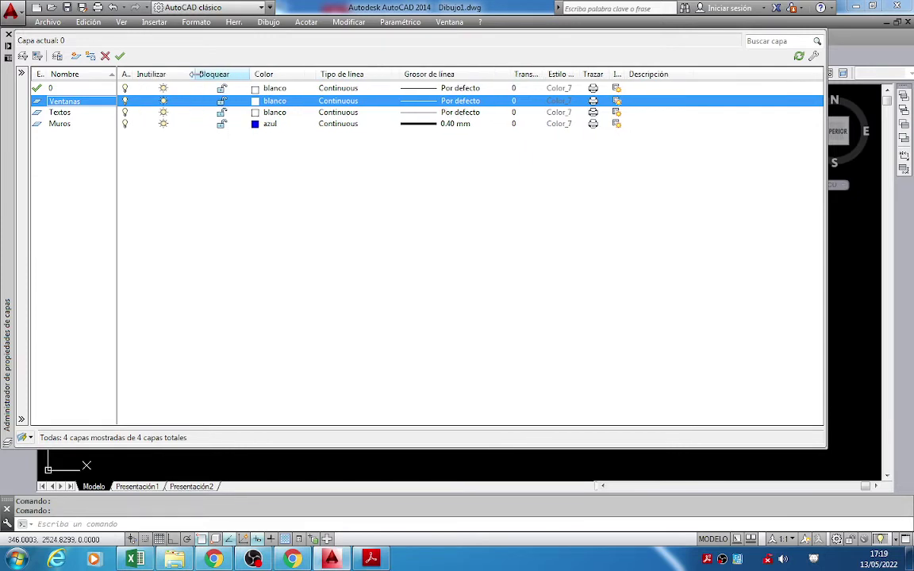
pyautogui.doubleClick(133, 73)
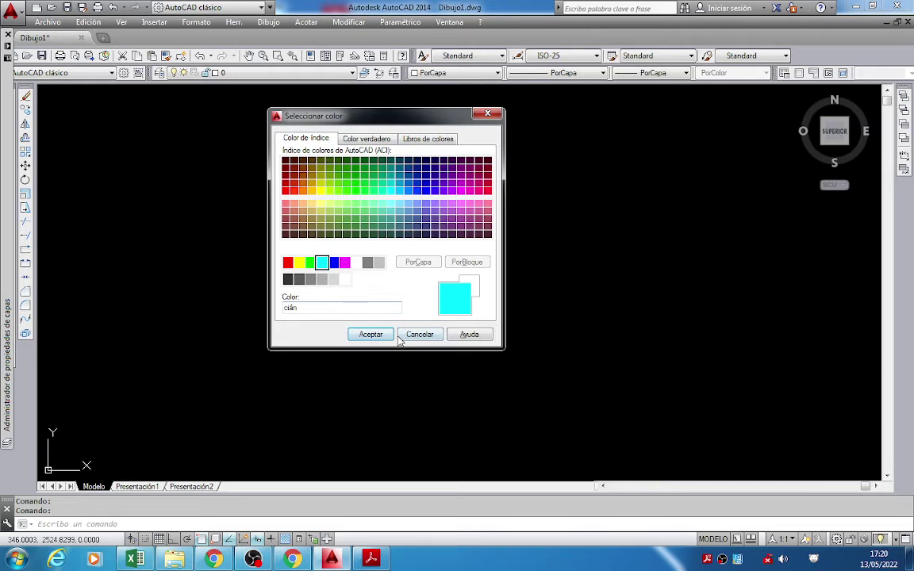
# Accept cyan as the Ventanas layer colour in Seleccionar color.
pyautogui.click(388, 334)
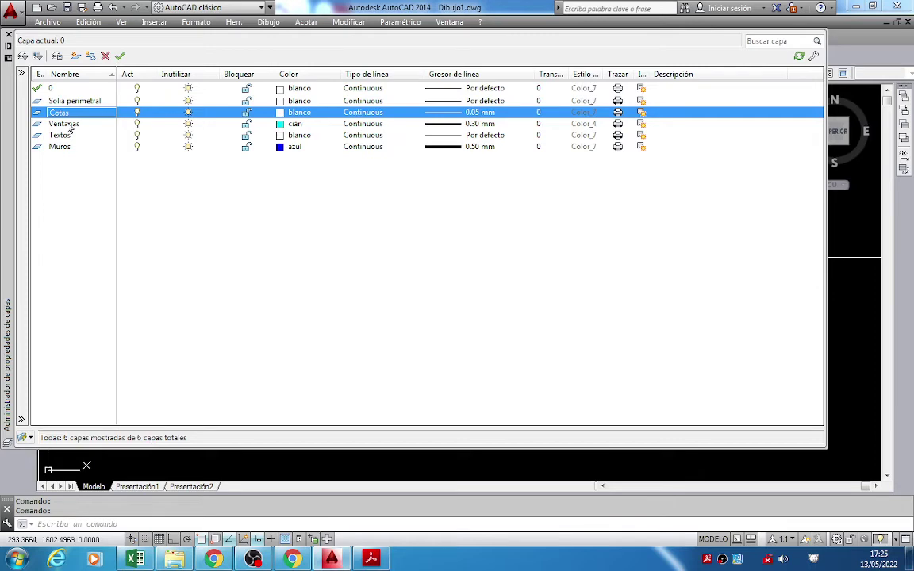
pyautogui.hotkey('alt', 'Tab')
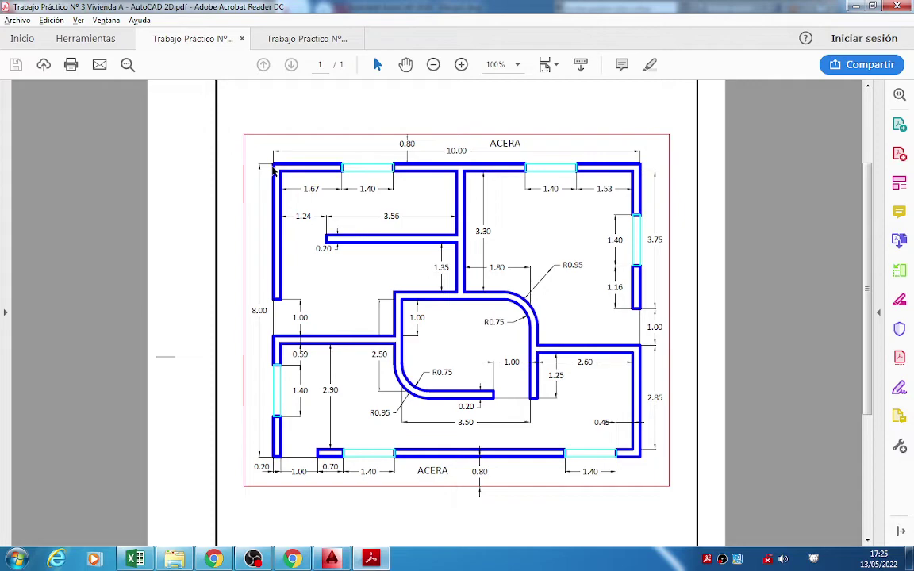
pyautogui.hotkey('alt', 'Tab')
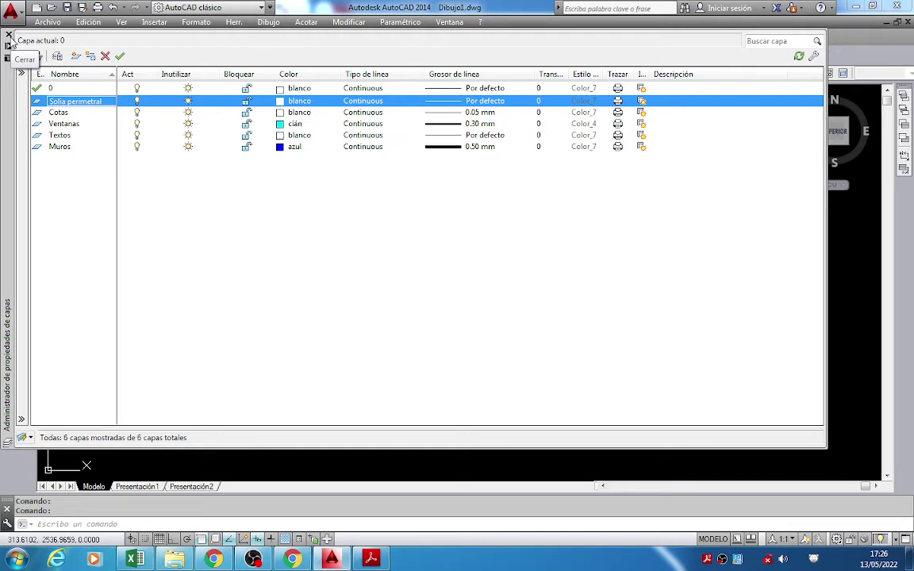
pyautogui.click(371, 560)
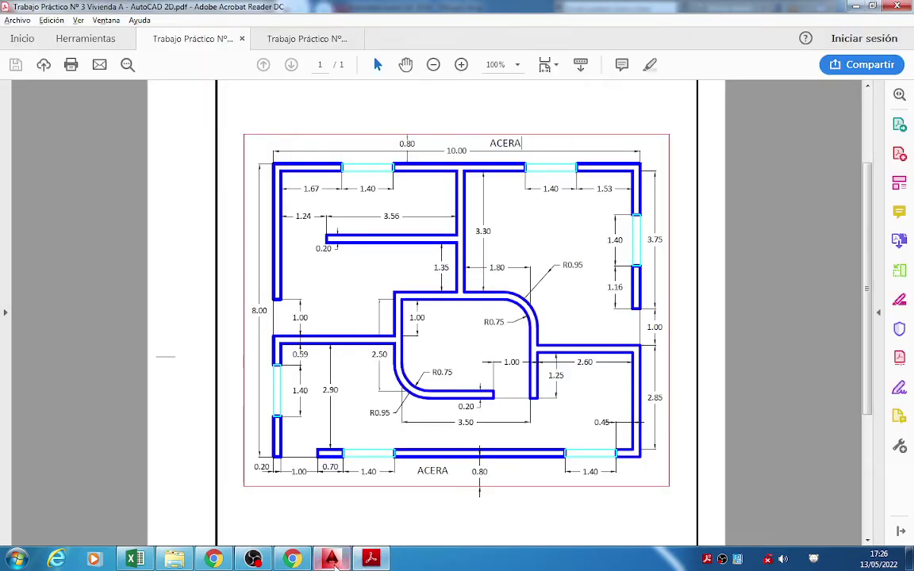
pyautogui.click(333, 560)
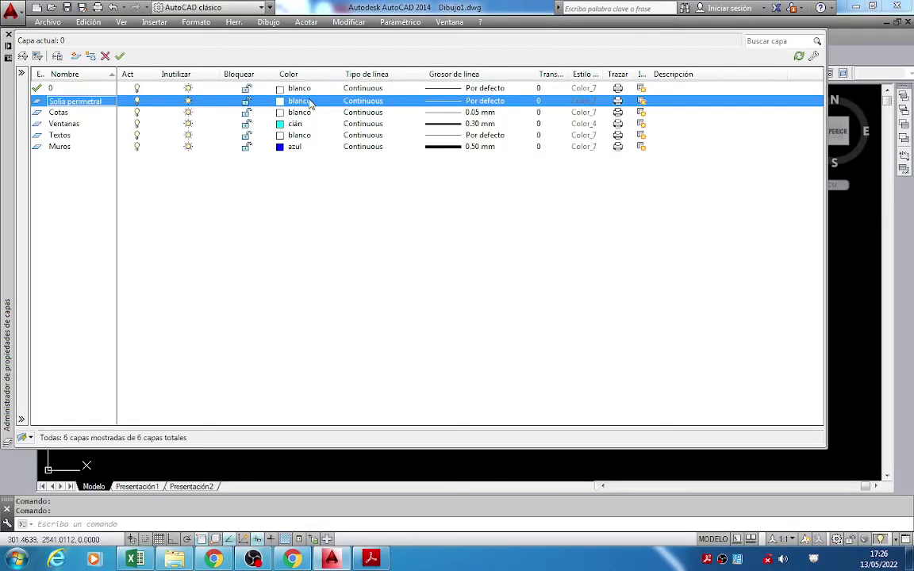
# Give Solia perimetral the colour rojo and a 0.20 mm lineweight.
pyautogui.click(288, 100)
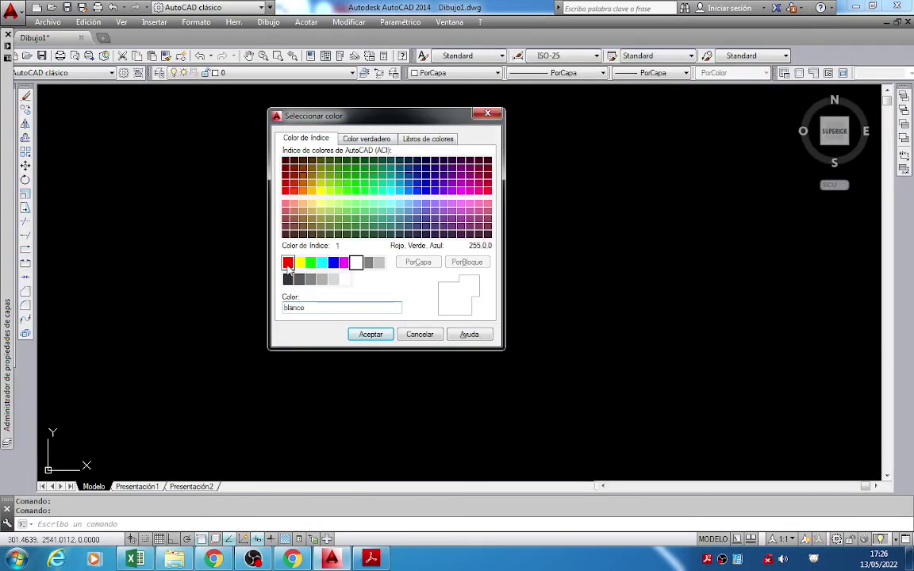
pyautogui.click(288, 262)
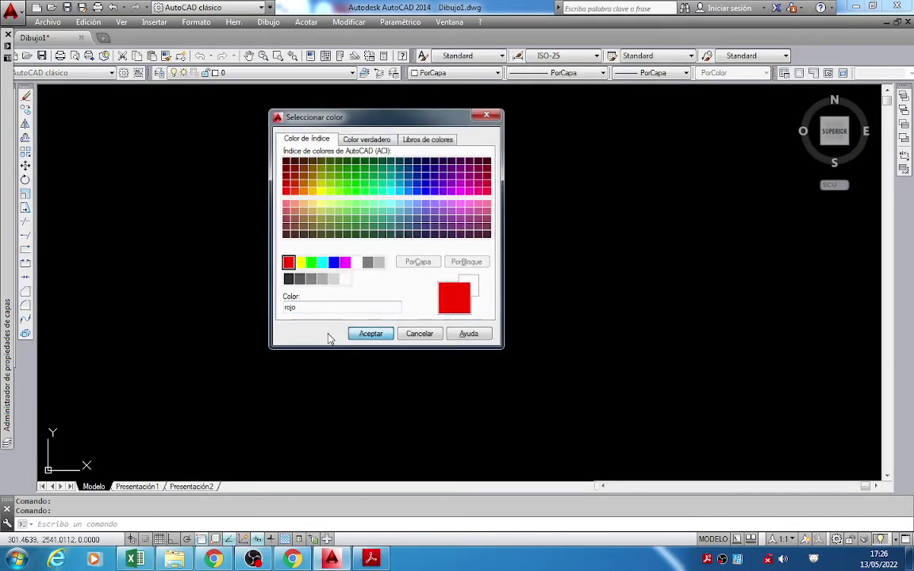
pyautogui.press('Return')
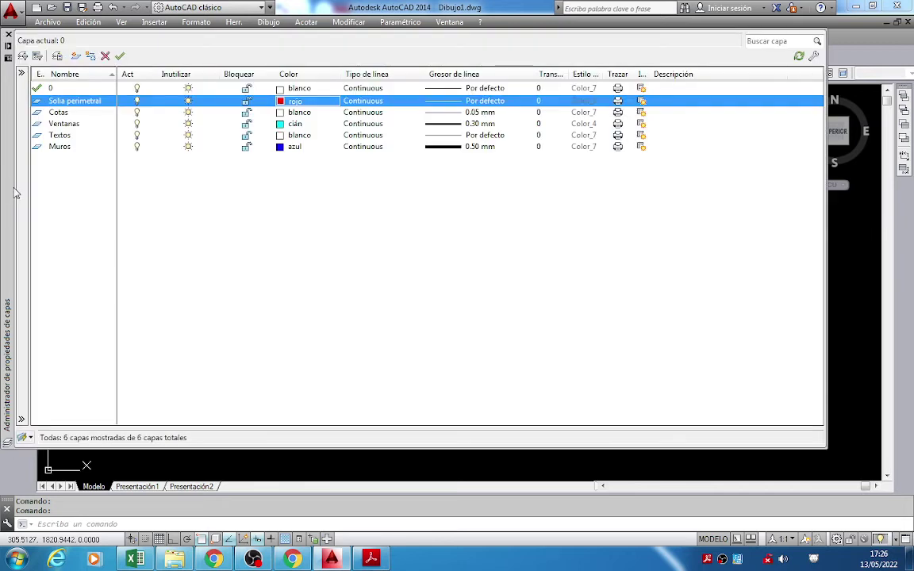
pyautogui.click(480, 102)
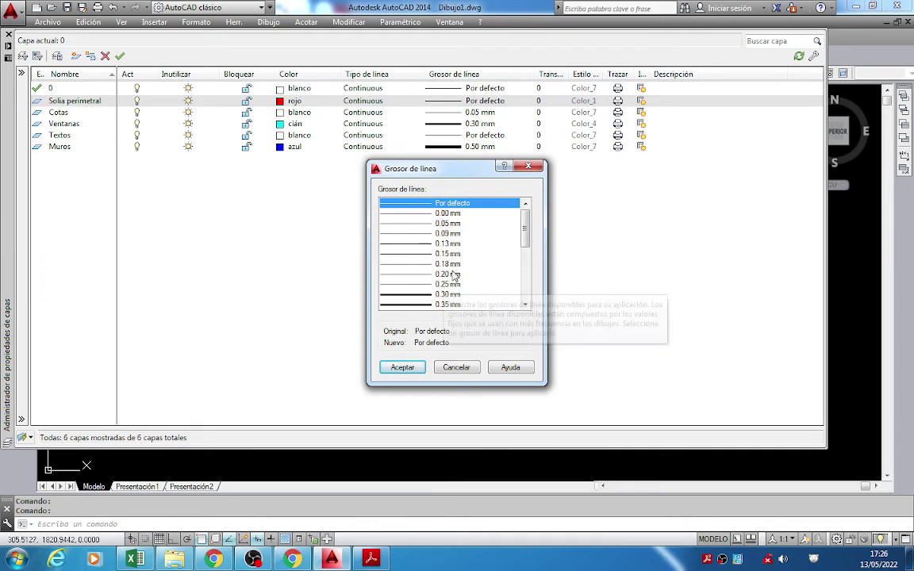
pyautogui.click(454, 275)
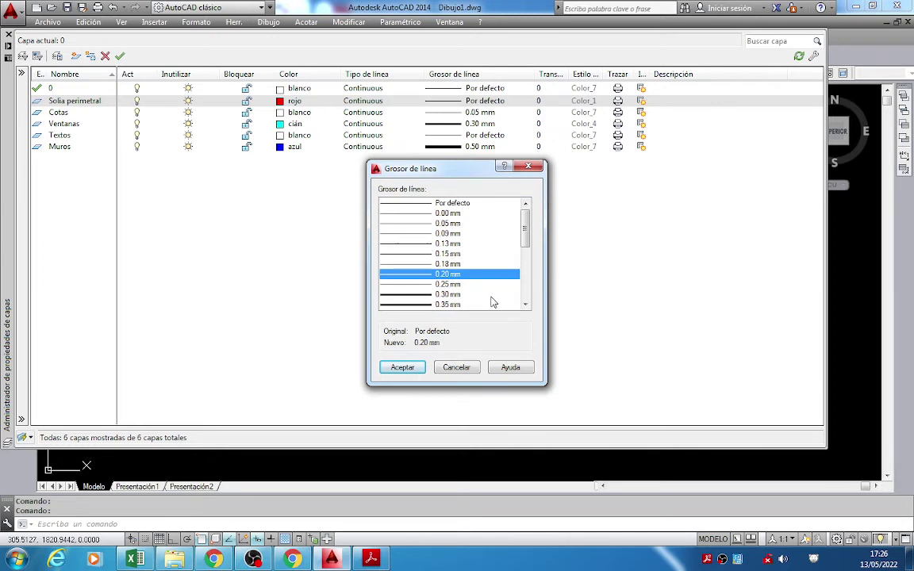
pyautogui.click(404, 368)
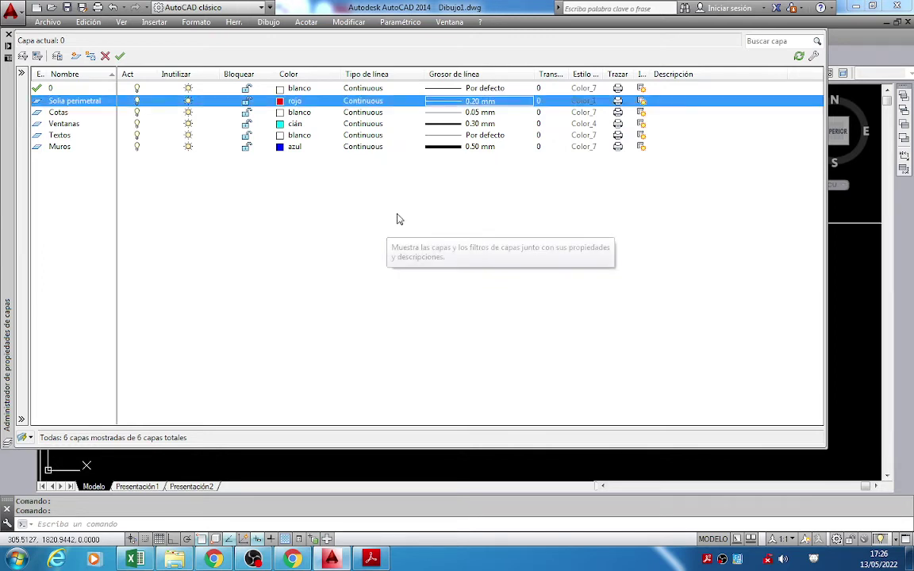
# Close, reopen and close the Layer Properties Manager again.
pyautogui.click(9, 36)
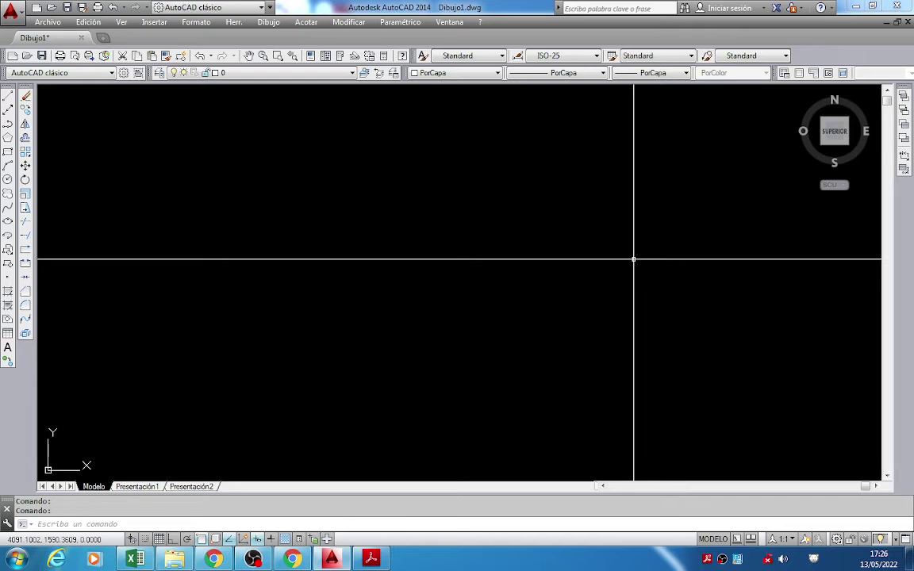
pyautogui.click(159, 72)
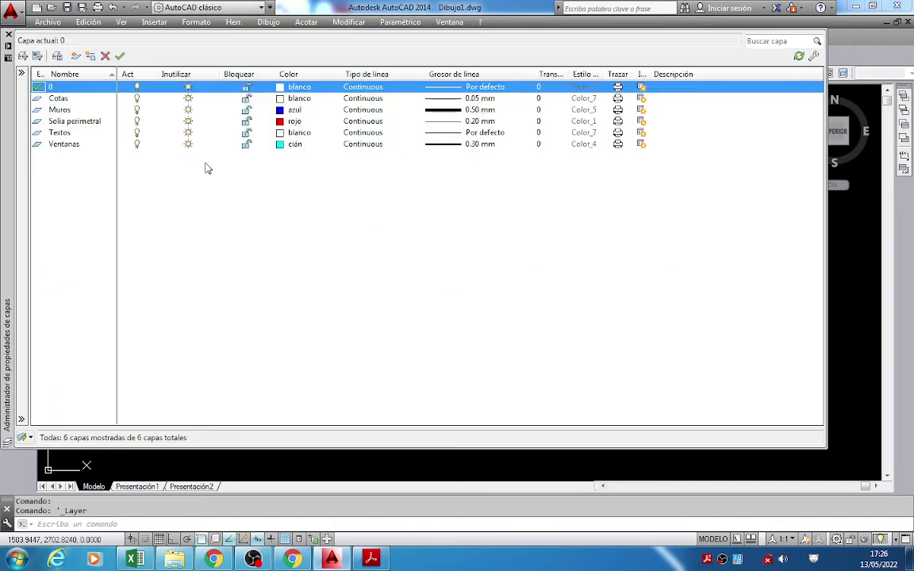
pyautogui.click(8, 35)
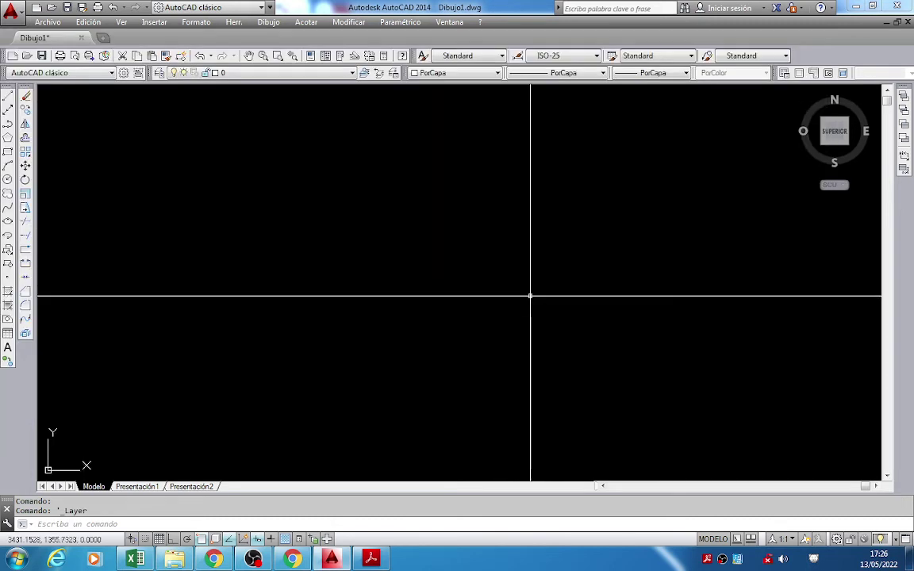
# Set Solia perimetral as the current layer, checking the Vivienda A PDF before and after.
pyautogui.press('Escape')
pyautogui.click(370, 560)
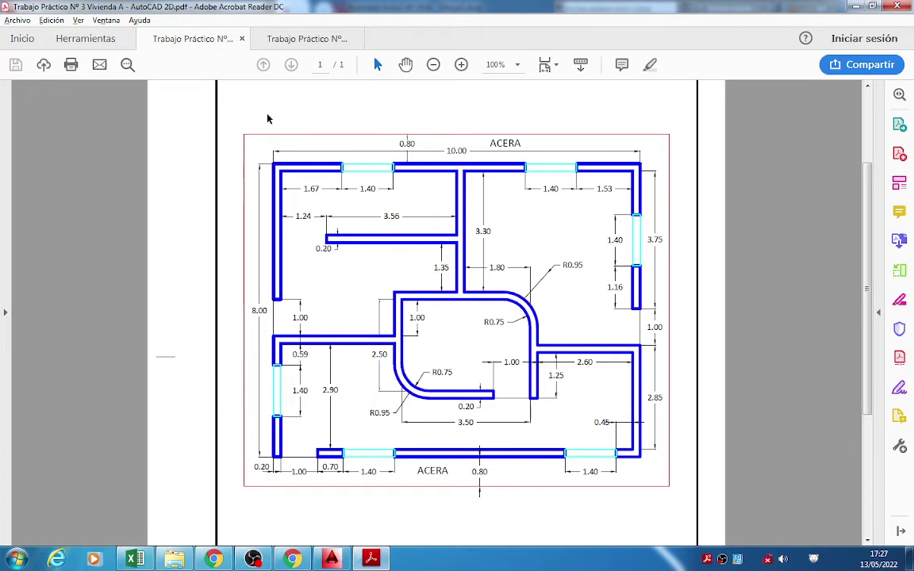
pyautogui.click(331, 560)
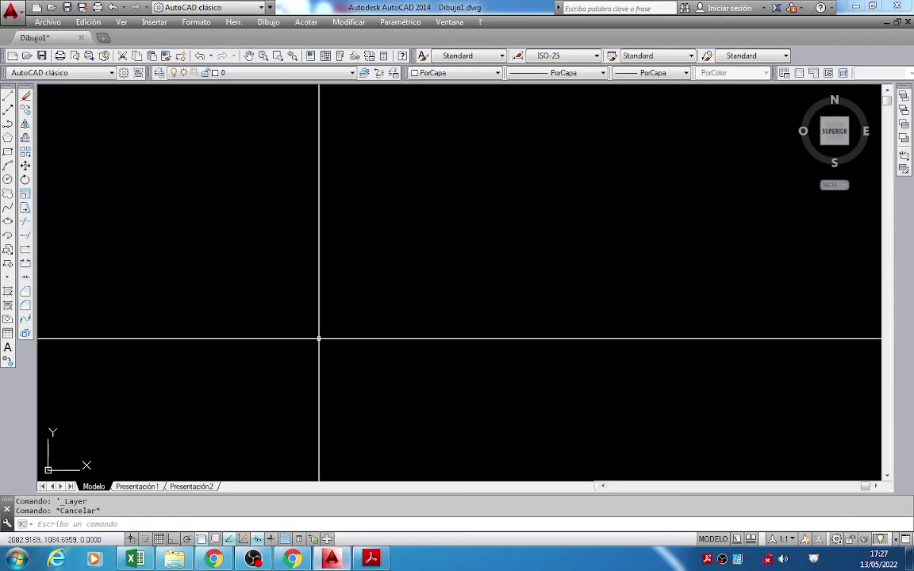
pyautogui.click(228, 73)
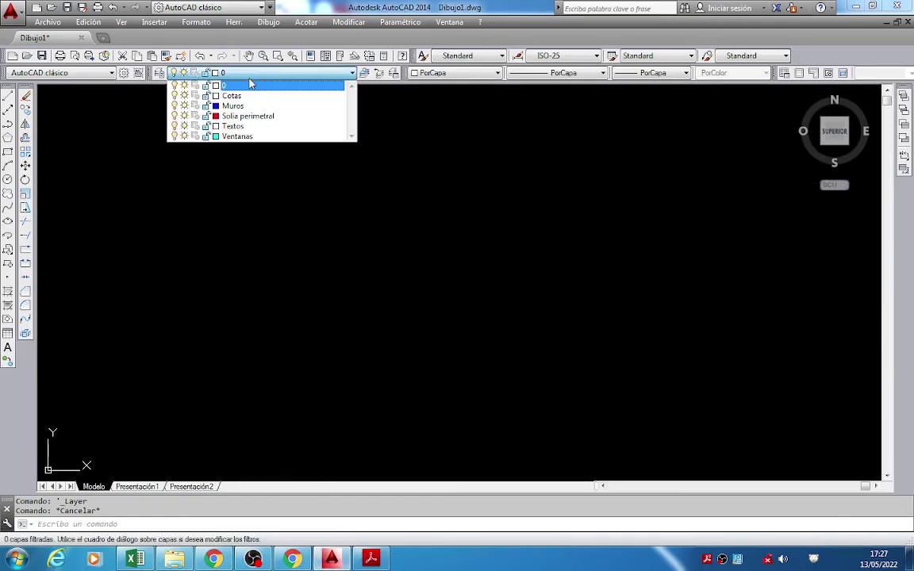
pyautogui.click(242, 117)
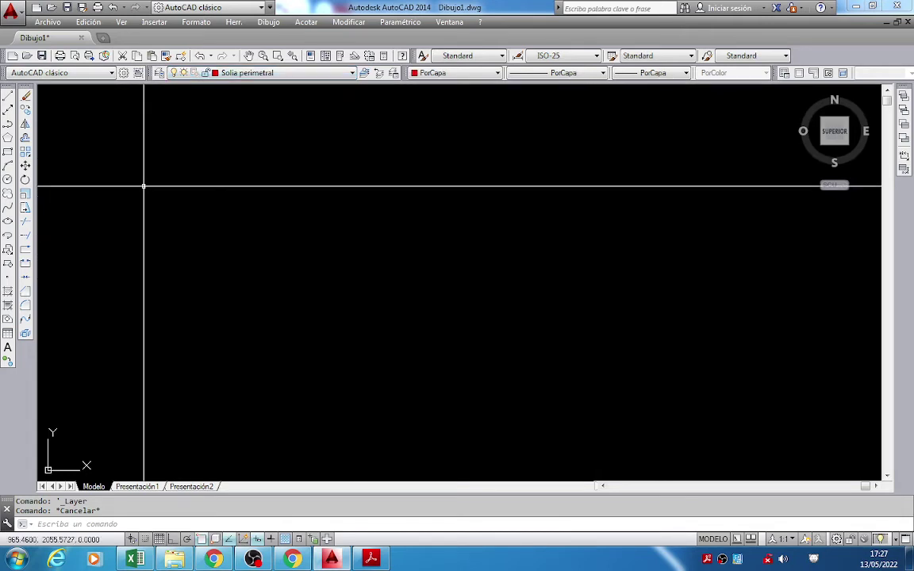
pyautogui.hotkey('alt', 'Tab')
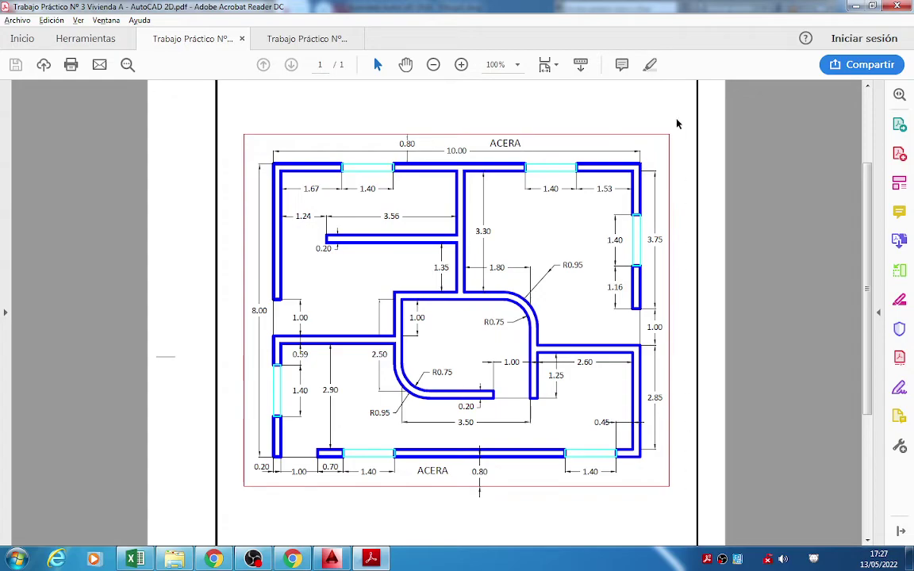
pyautogui.hotkey('alt', 'Tab')
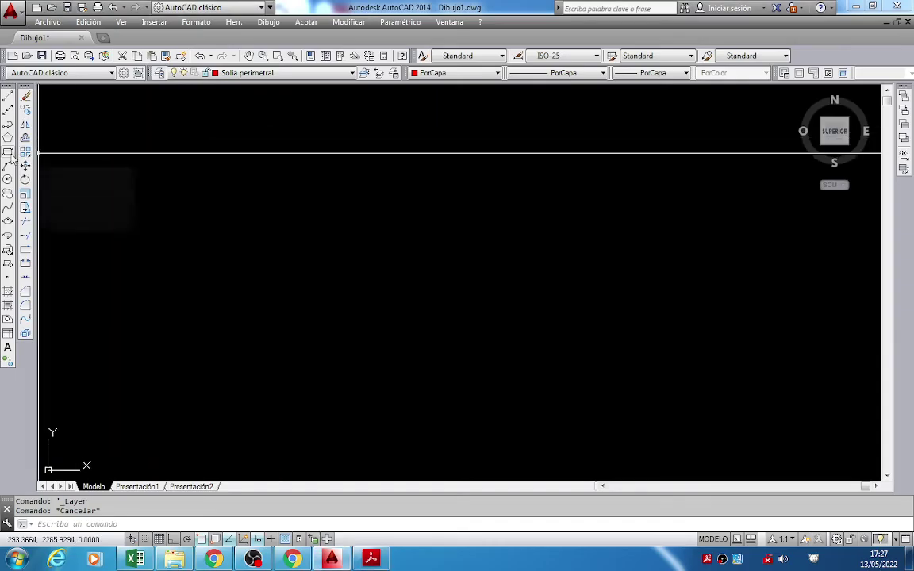
# Start a rectangle, fix its first corner in the drawing area, then switch to the PDF.
pyautogui.click(7, 151)
pyautogui.click(366, 162)
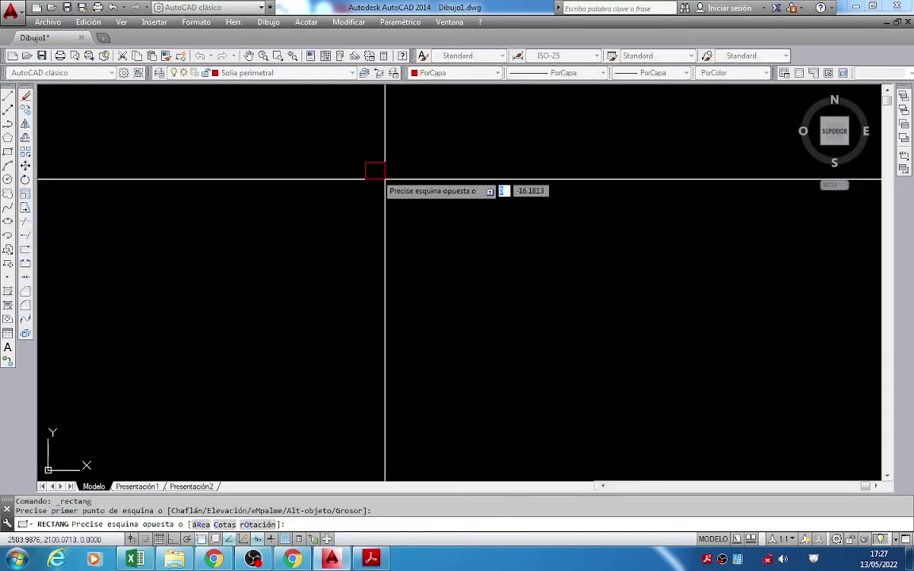
pyautogui.hotkey('alt', 'Tab')
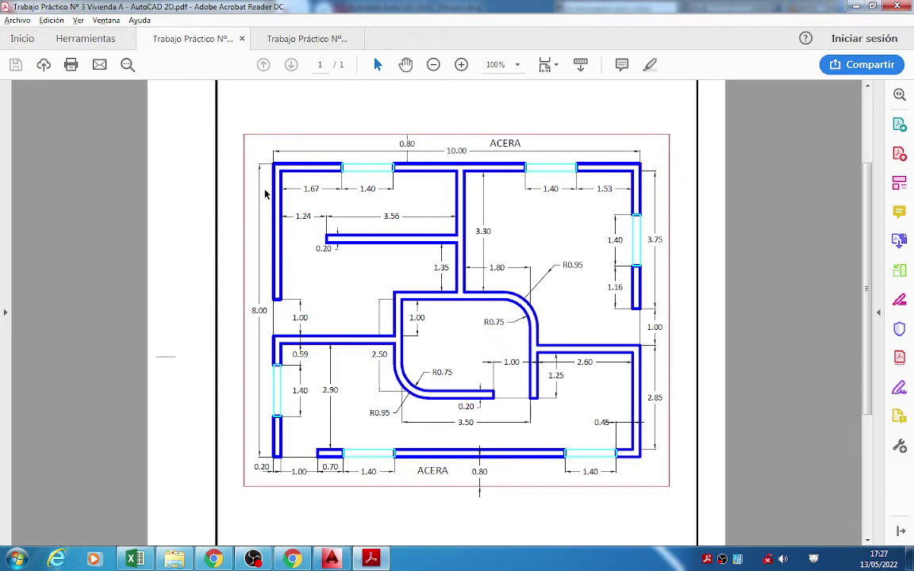
# Zoom the PDF to 147%, select the top 0.80 dimension, then zoom back to 125%.
pyautogui.click(461, 64)
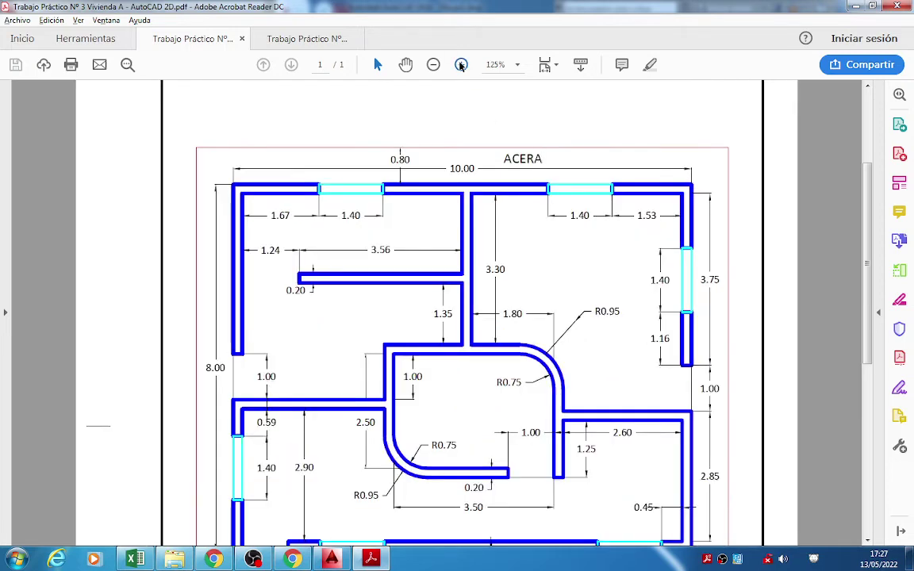
pyautogui.click(461, 64)
pyautogui.scroll(-5, 492, 222)
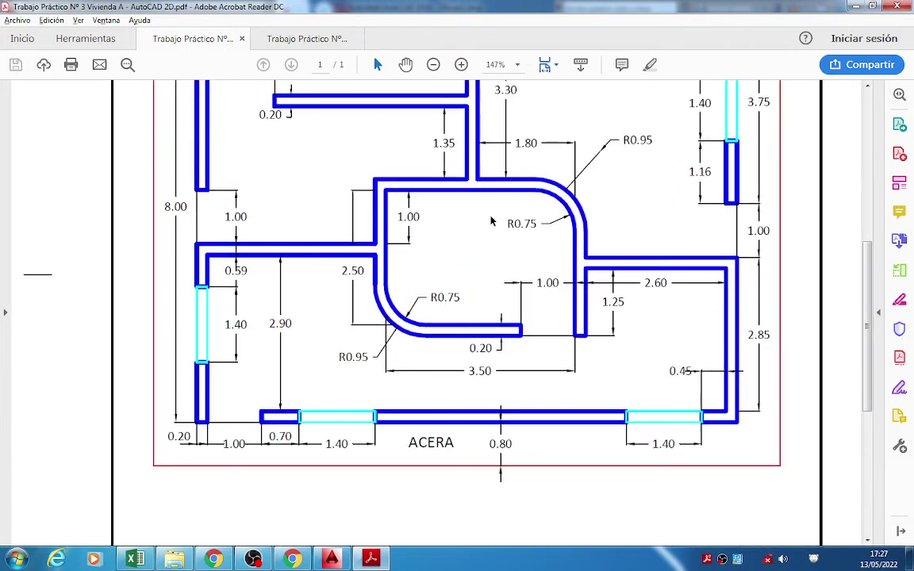
pyautogui.scroll(2, 492, 223)
pyautogui.scroll(3, 491, 222)
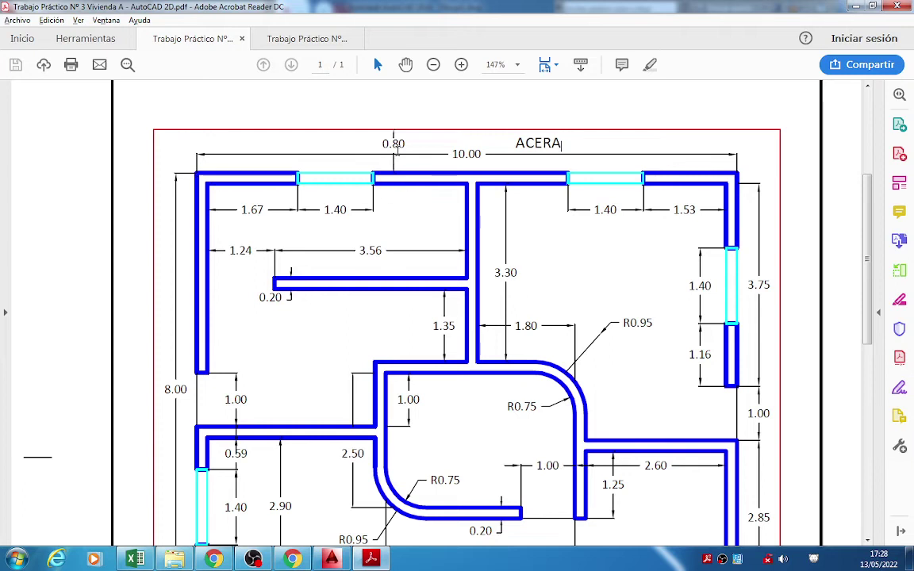
pyautogui.moveTo(383, 144); pyautogui.dragTo(407, 144)
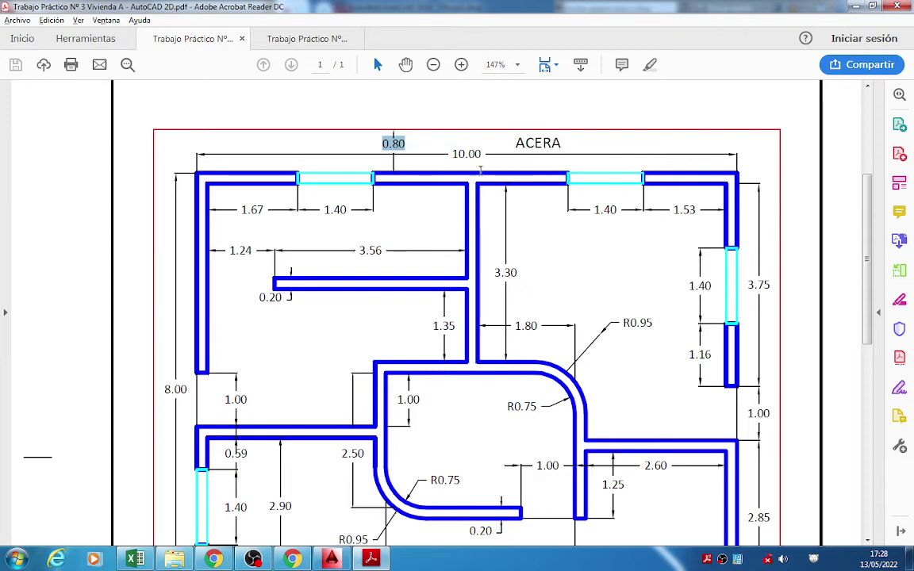
pyautogui.scroll(-2, 477, 158)
pyautogui.scroll(-1, 359, 214)
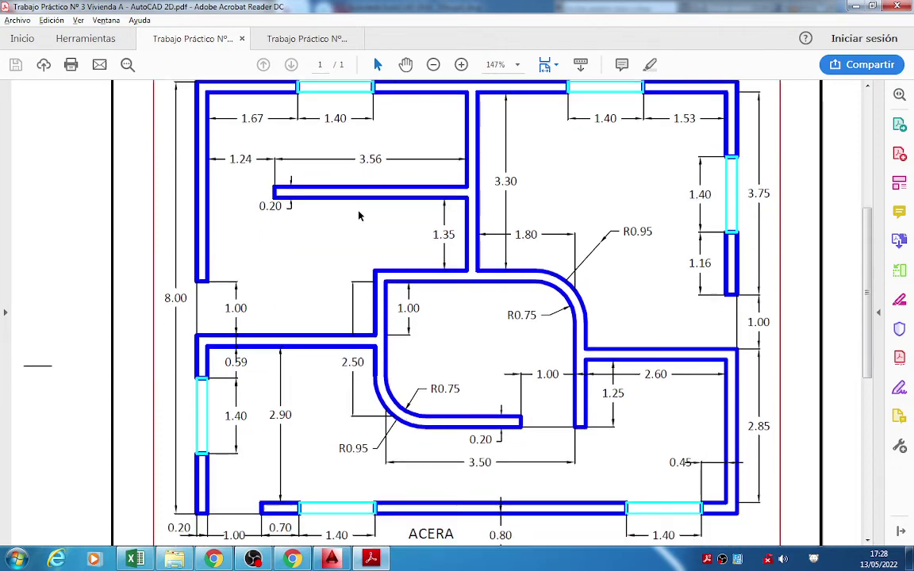
pyautogui.click(434, 66)
pyautogui.scroll(-4, 331, 286)
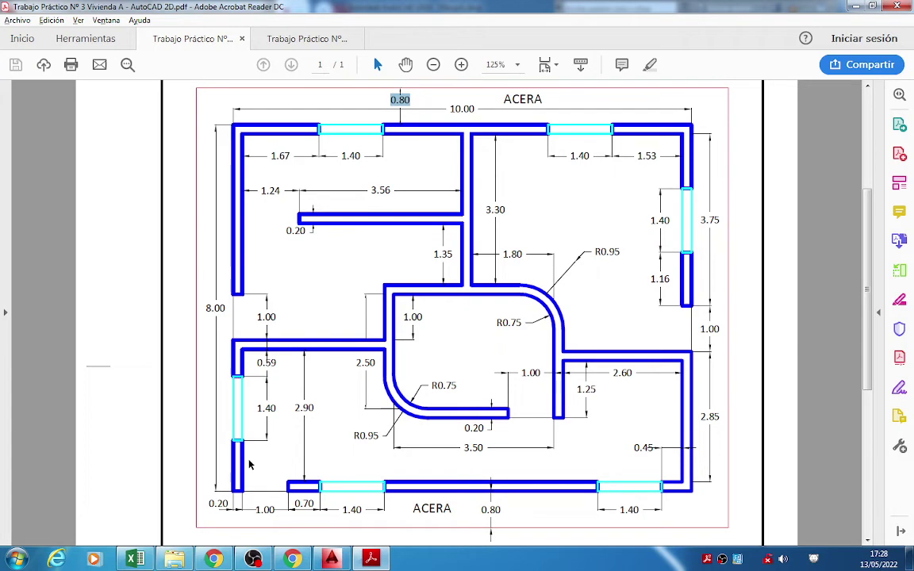
# Pan to the rectangle's first corner and find the lower 0.80 dimension in the PDF.
pyautogui.click(329, 559)
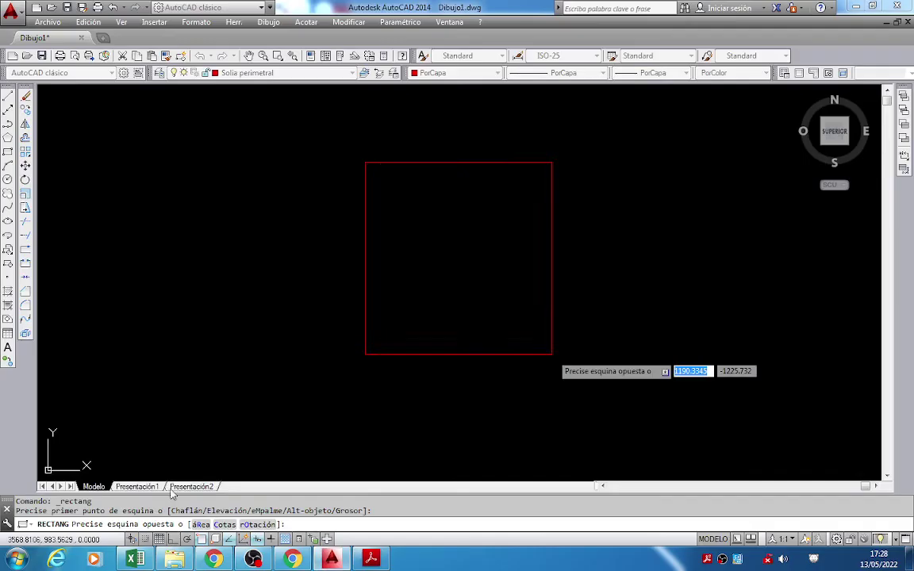
pyautogui.moveTo(137, 423); pyautogui.dragTo(314, 349, button='middle')
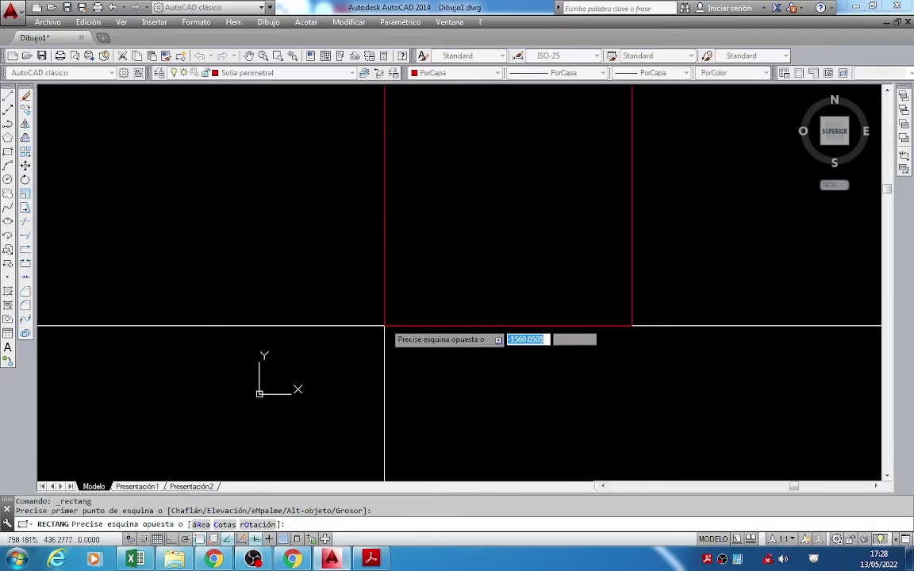
pyautogui.moveTo(727, 378)
pyautogui.mouseDown(button='middle')
pyautogui.moveTo(492, 373)
pyautogui.moveTo(492, 388)
pyautogui.mouseUp(button='middle')
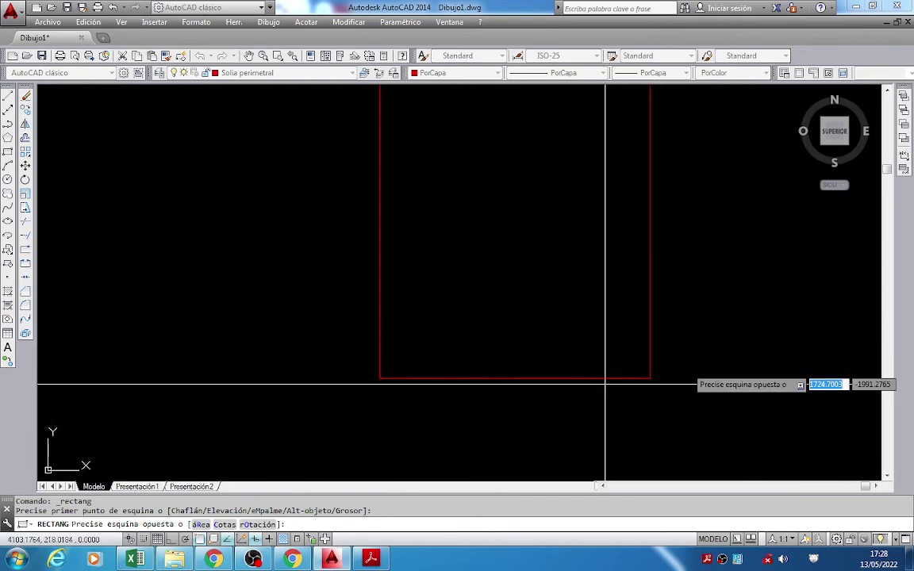
pyautogui.click(370, 560)
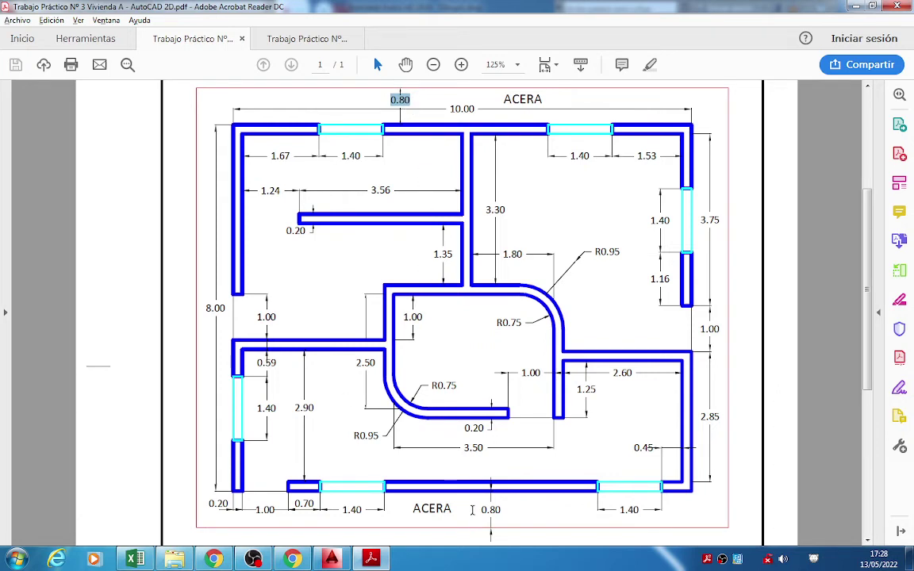
pyautogui.press('F3')
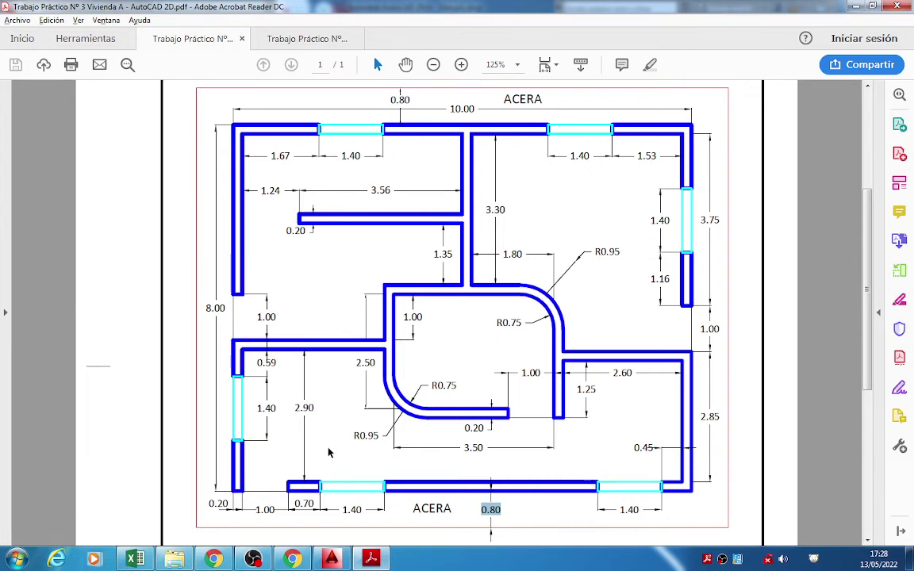
pyautogui.click(332, 560)
pyautogui.moveTo(568, 291); pyautogui.dragTo(557, 382, button='middle')
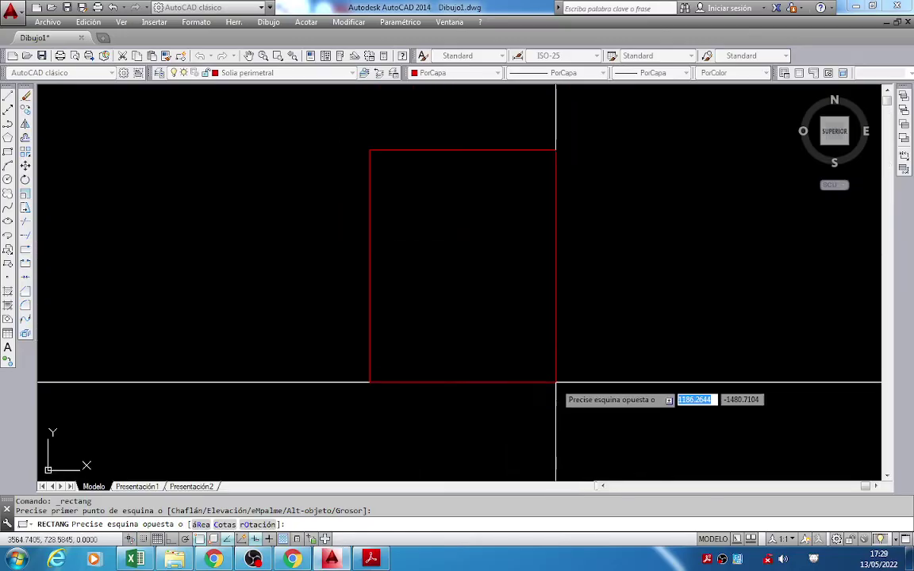
# Enter 11.60 by 9.60 to complete the perimeter rectangle.
pyautogui.write('11.60')
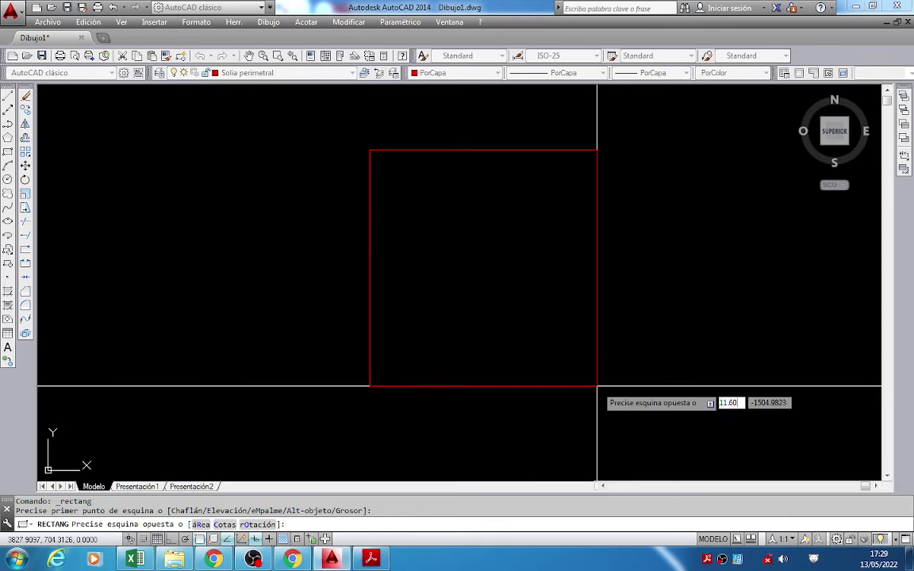
pyautogui.press('Tab')
pyautogui.write('9.60')
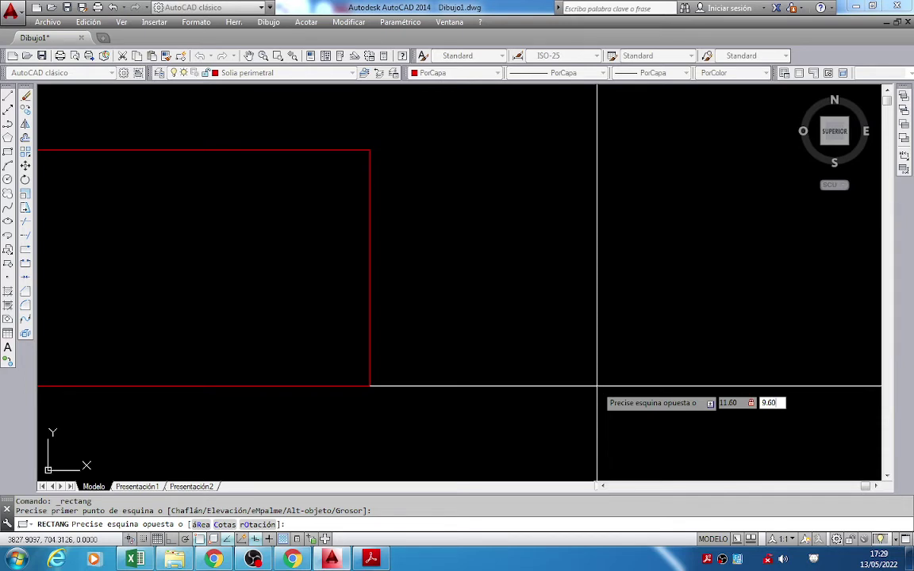
pyautogui.press('Return')
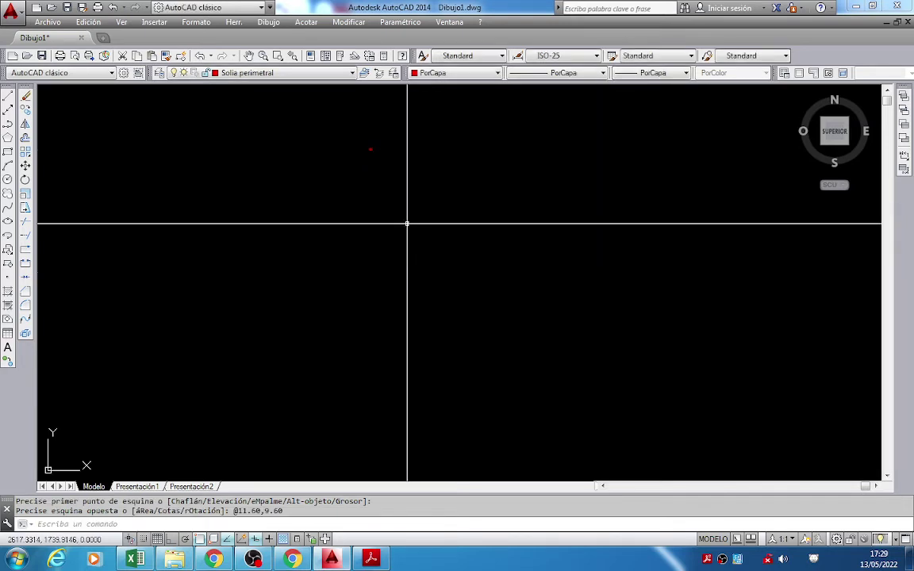
# Measure the rectangle's top side with DIST and Ortho on, confirming 11.6000.
pyautogui.middleClick(407, 225)
pyautogui.middleClick(407, 225)
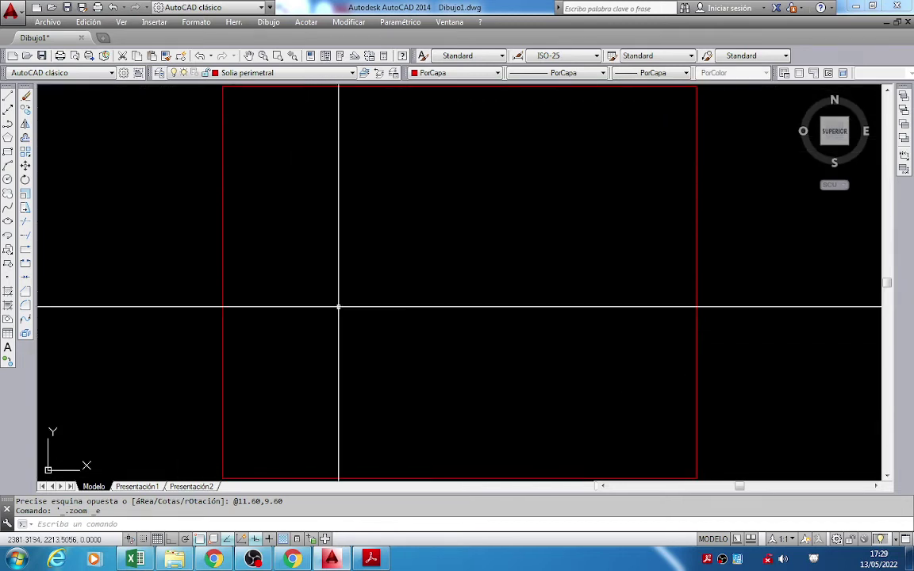
pyautogui.scroll(-2, 413, 306)
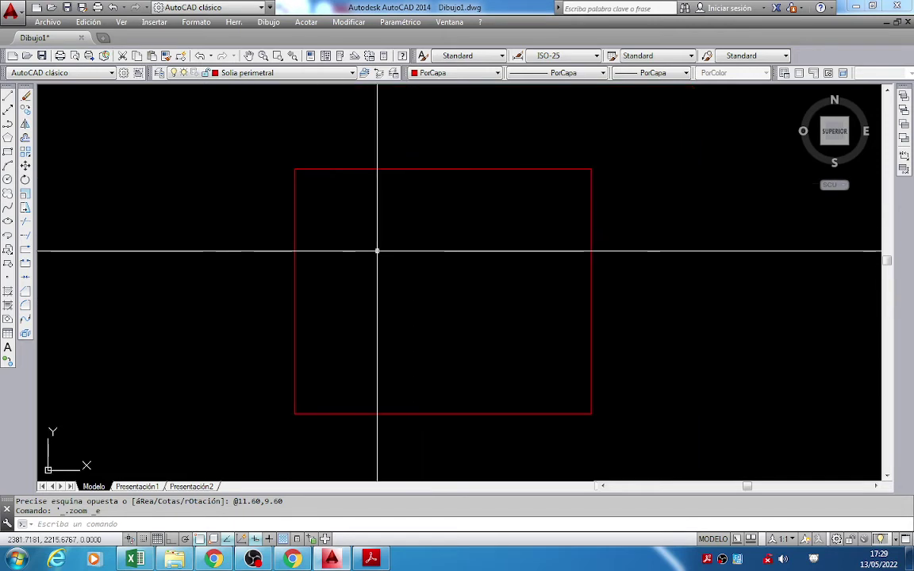
pyautogui.write('i')
pyautogui.press('Return')
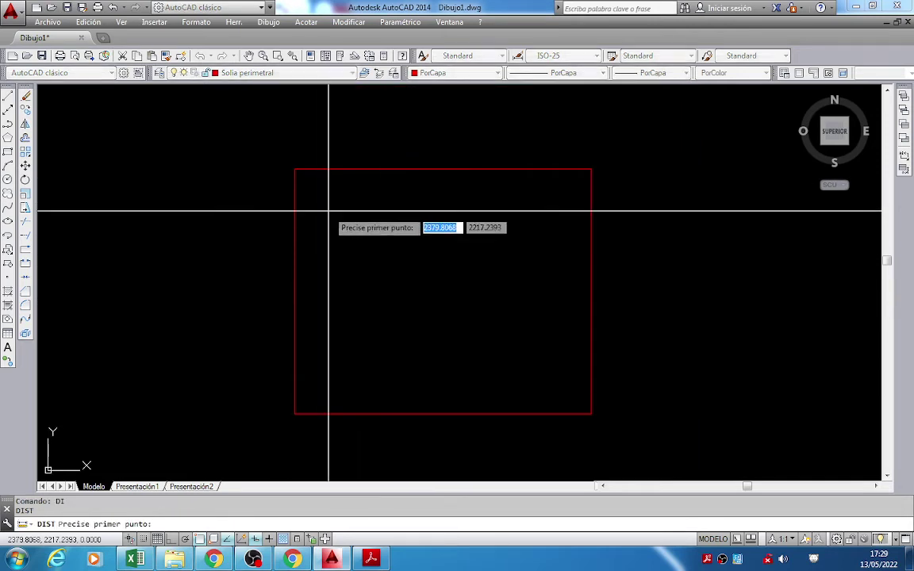
pyautogui.press('Escape')
pyautogui.write('di')
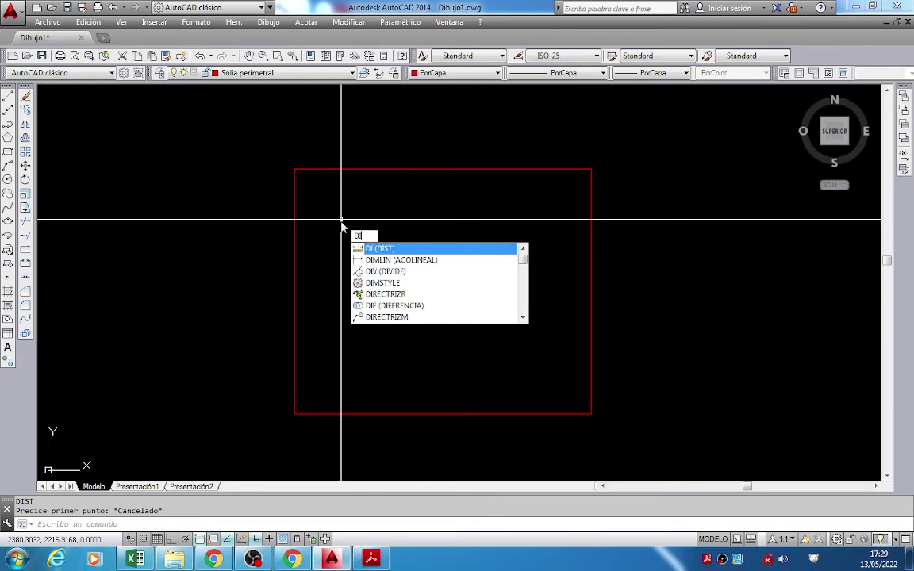
pyautogui.press('Return')
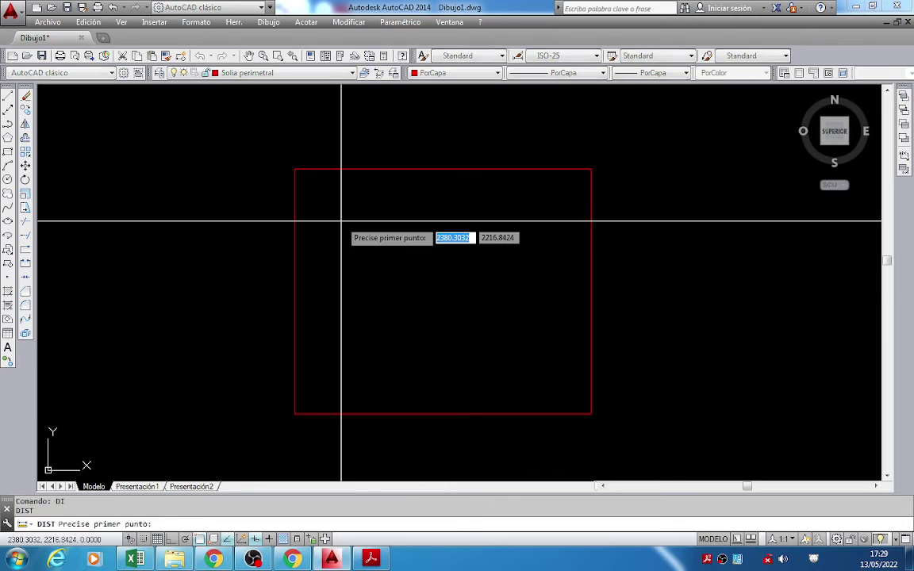
pyautogui.click(294, 169)
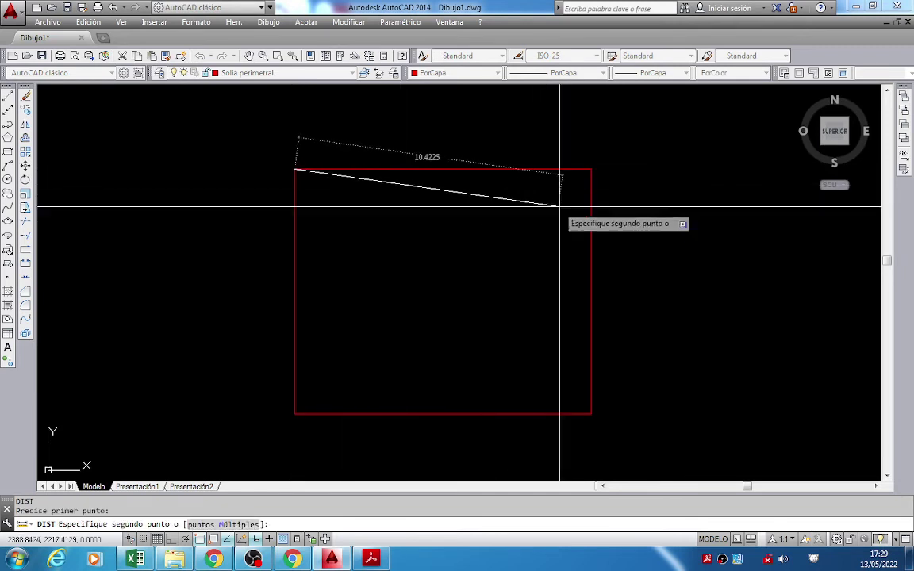
pyautogui.press('F8')
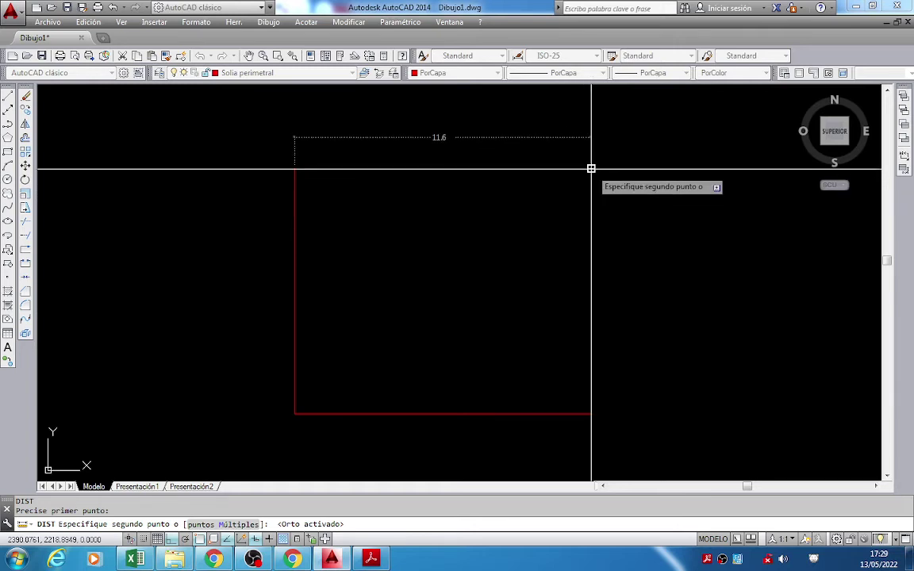
pyautogui.click(590, 168)
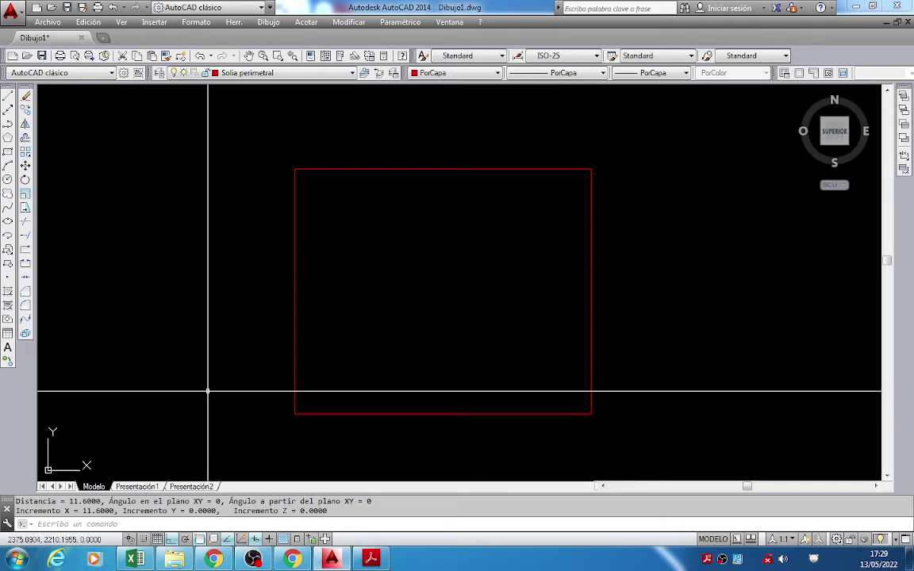
pyautogui.press('F2')
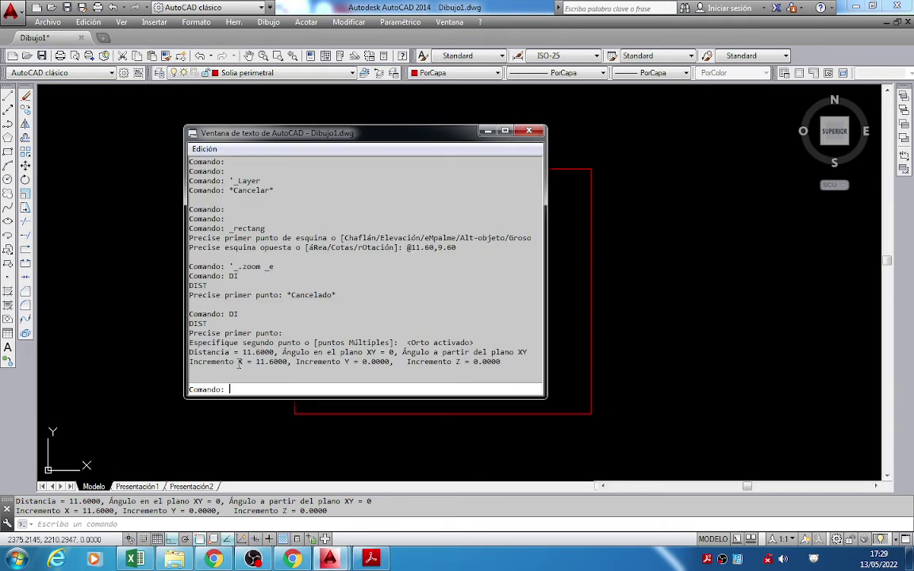
pyautogui.moveTo(235, 352); pyautogui.dragTo(274, 353)
pyautogui.press('F2')
# Measure the rectangle's left side as 9.6000, then view the PDF at 100%.
pyautogui.press('Return')
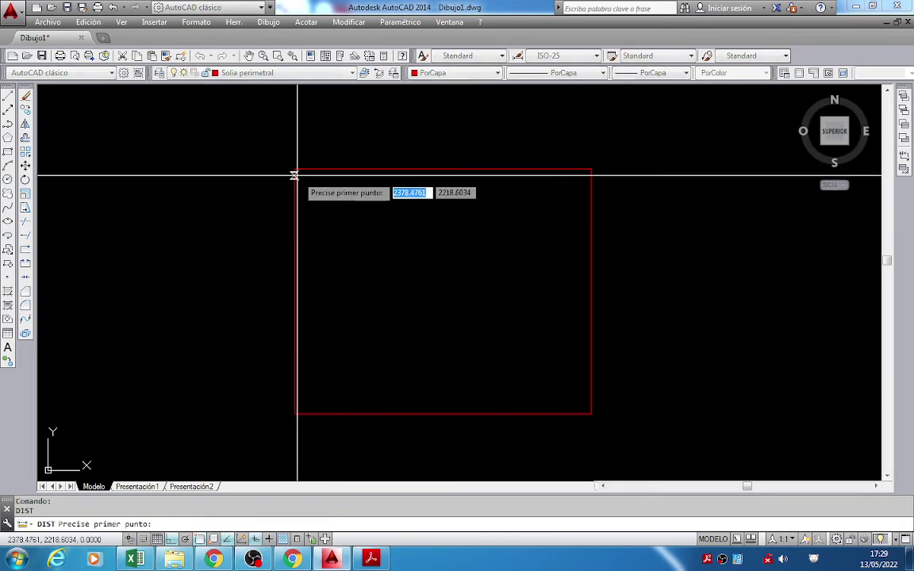
pyautogui.click(297, 175)
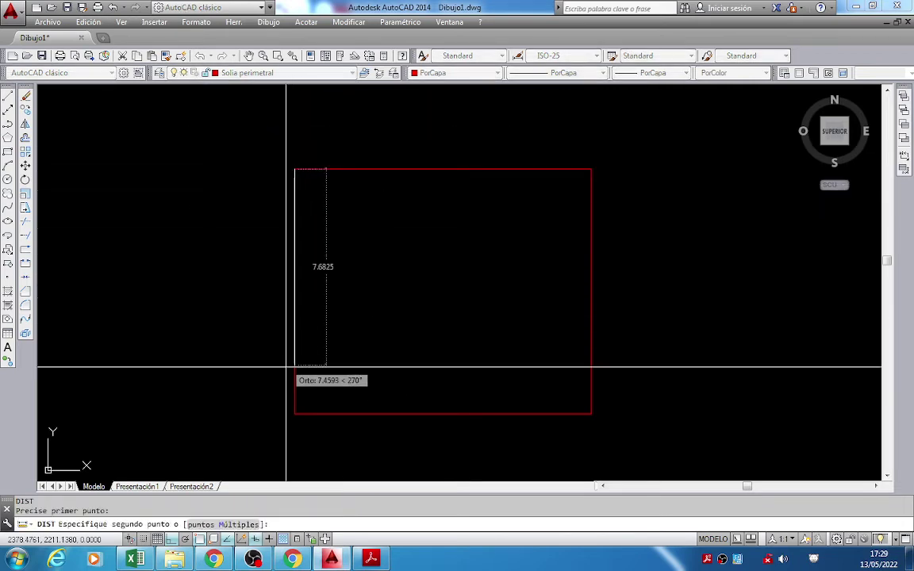
pyautogui.click(296, 413)
pyautogui.press('F2')
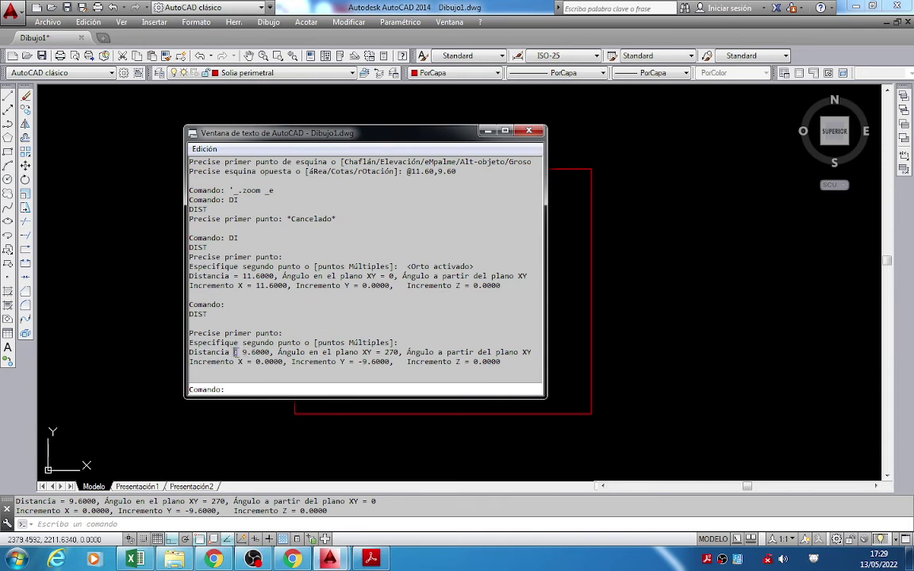
pyautogui.moveTo(235, 351); pyautogui.dragTo(271, 352)
pyautogui.press('F2')
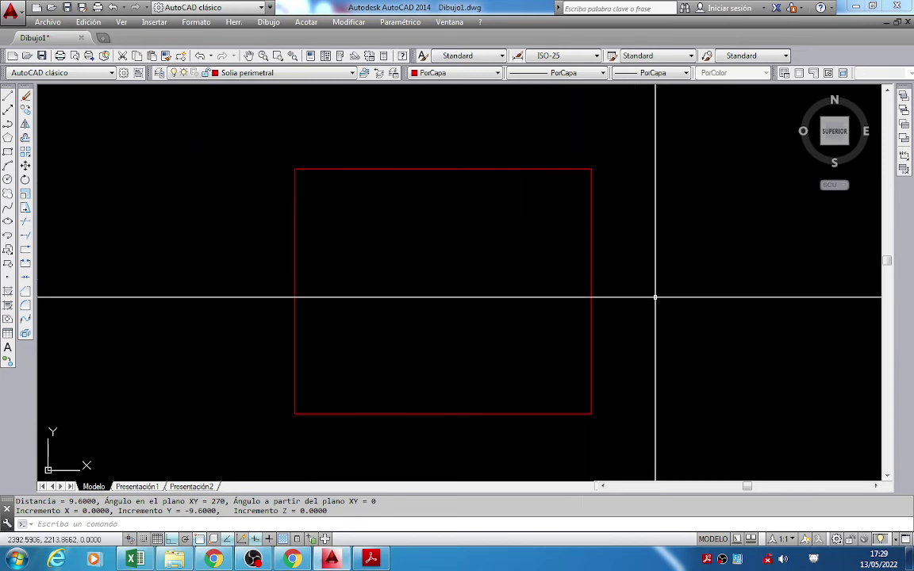
pyautogui.press('Escape')
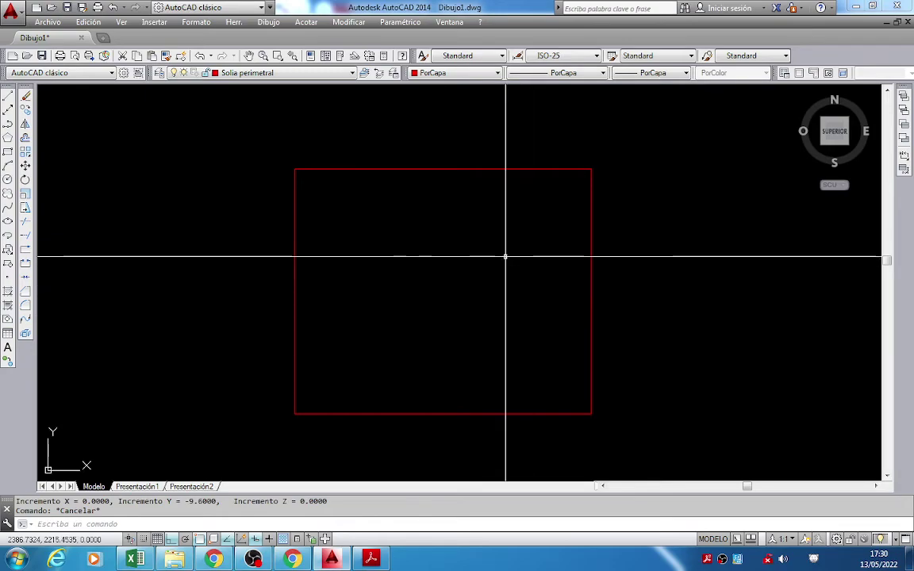
pyautogui.hotkey('alt', 'Tab')
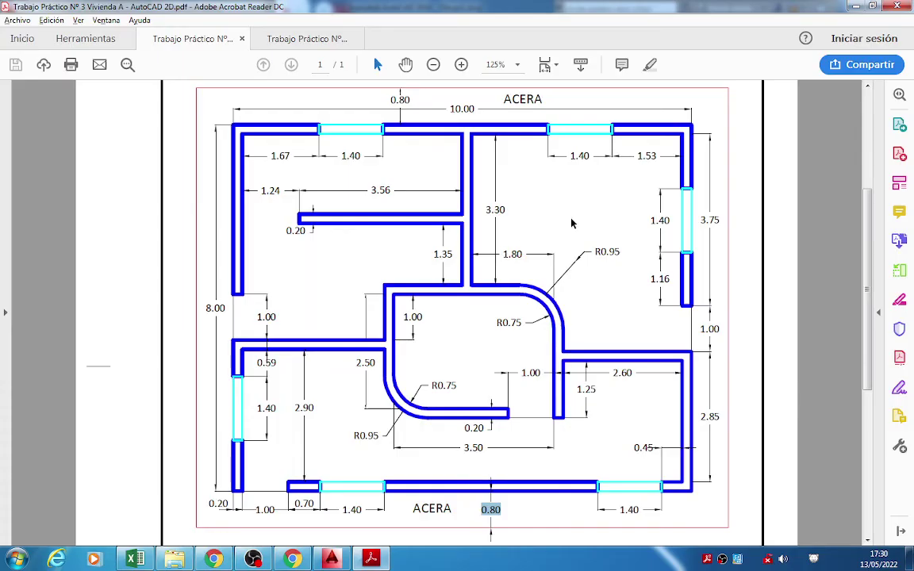
pyautogui.click(434, 65)
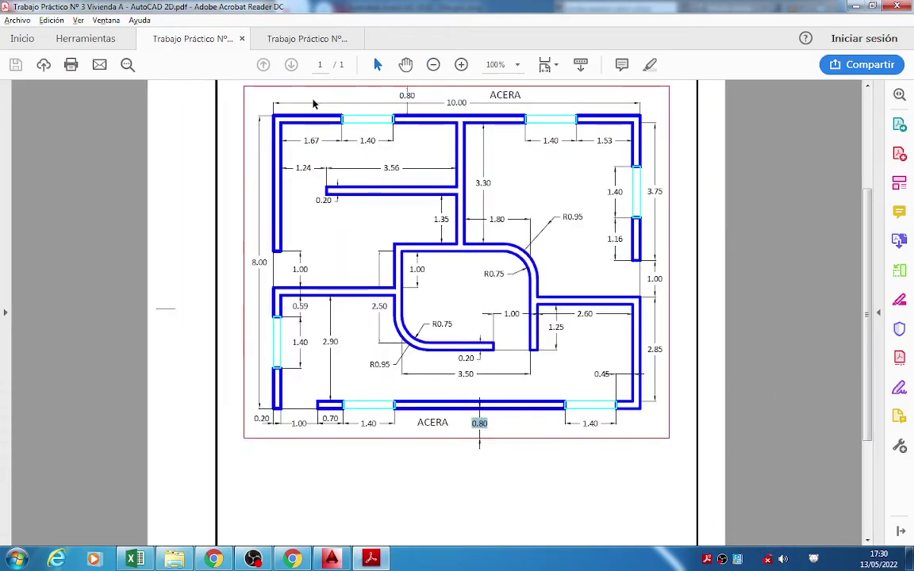
pyautogui.scroll(1, 368, 104)
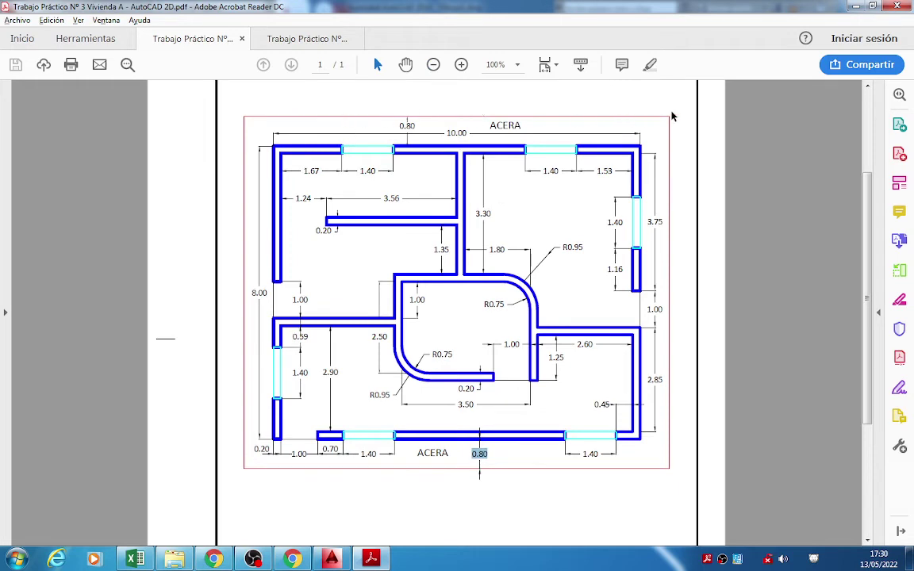
pyautogui.click(389, 493)
# Return to AutoCAD, start and cancel an offset, and recheck the PDF.
pyautogui.click(332, 560)
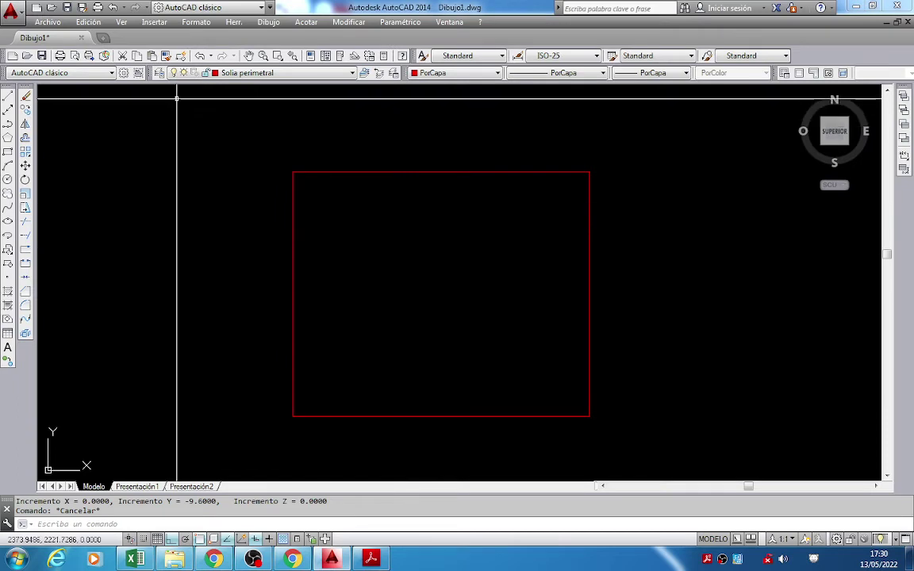
pyautogui.click(25, 139)
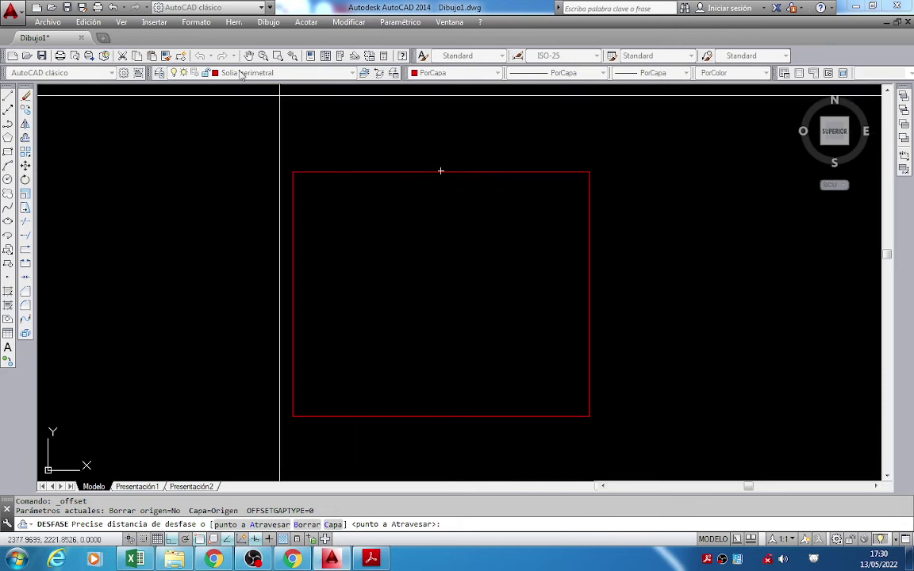
pyautogui.press('Escape')
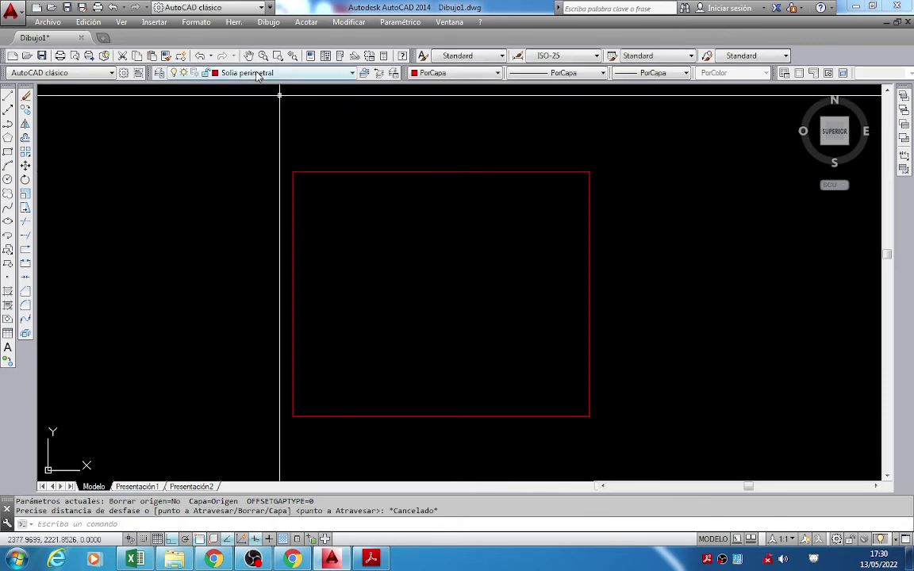
pyautogui.hotkey('alt', 'Tab')
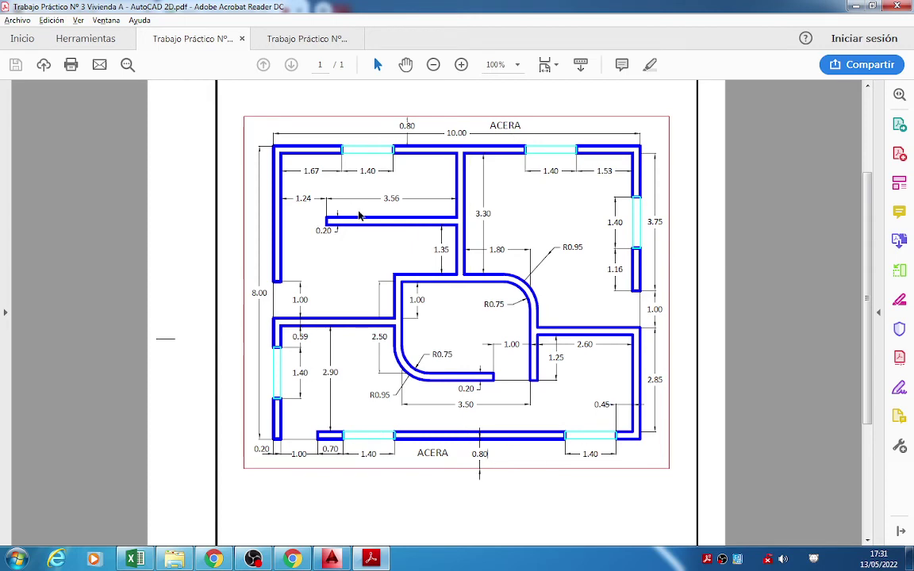
pyautogui.hotkey('alt', 'Tab')
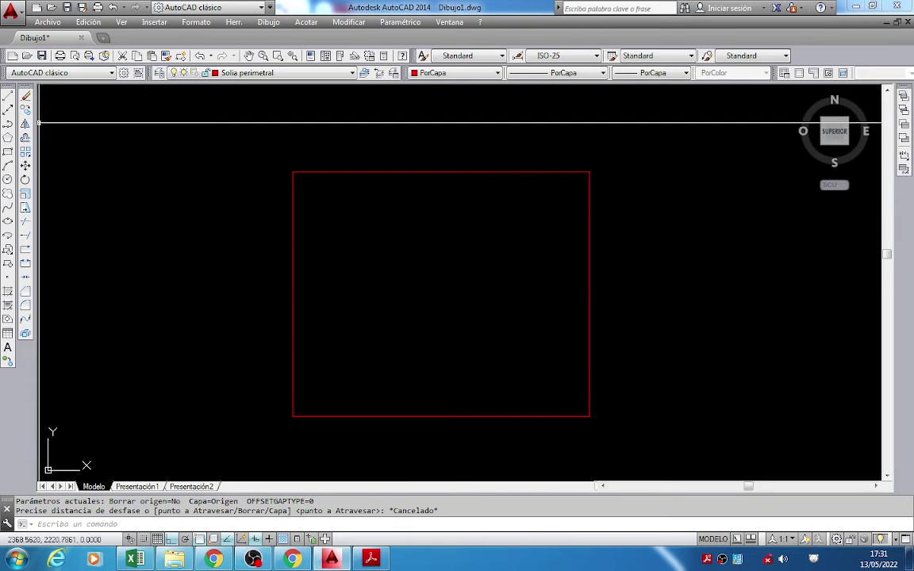
# Offset the red perimeter rectangle 0.80 inward.
pyautogui.click(27, 139)
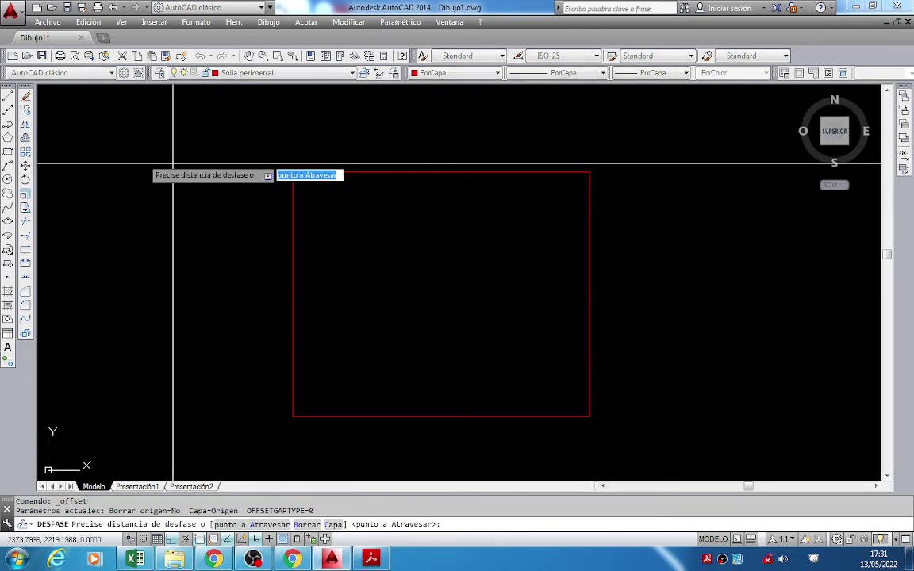
pyautogui.click(441, 171)
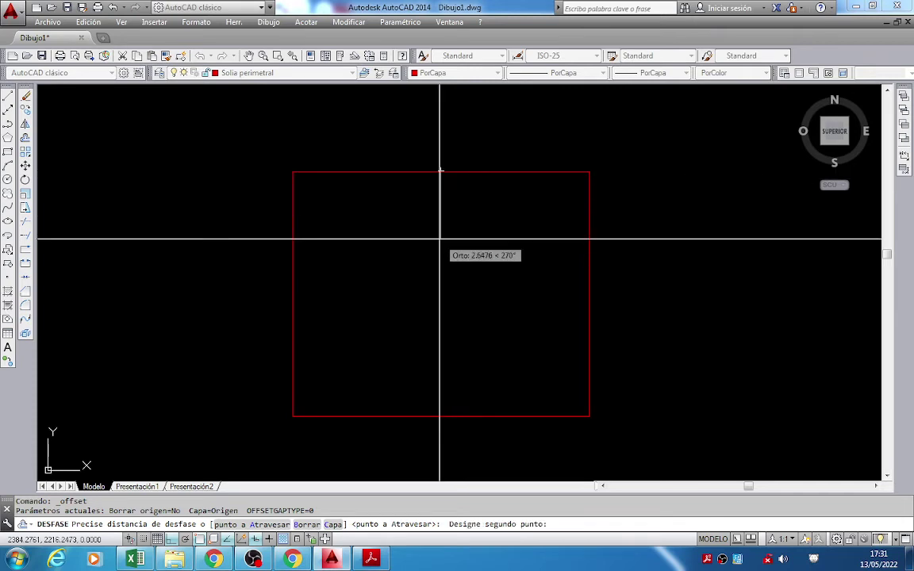
pyautogui.write('0.80')
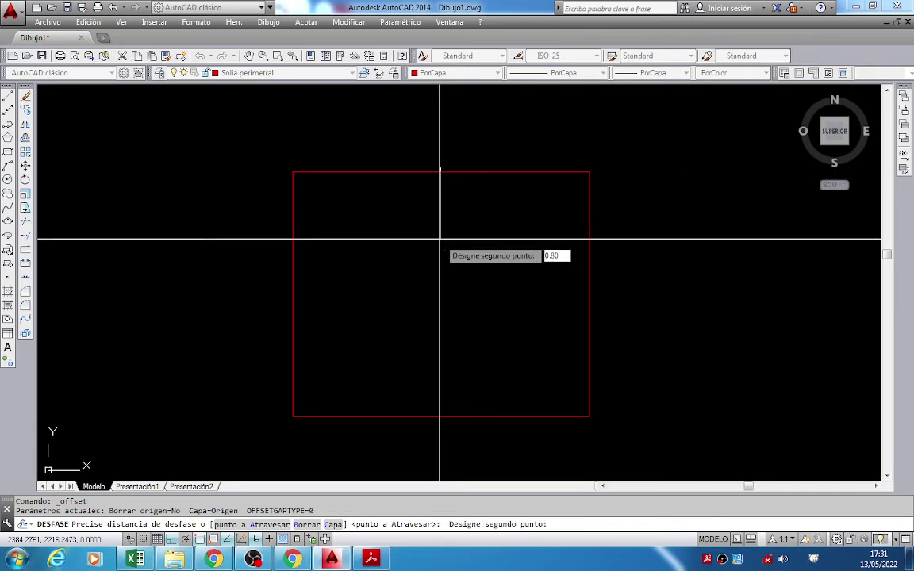
pyautogui.press('Return')
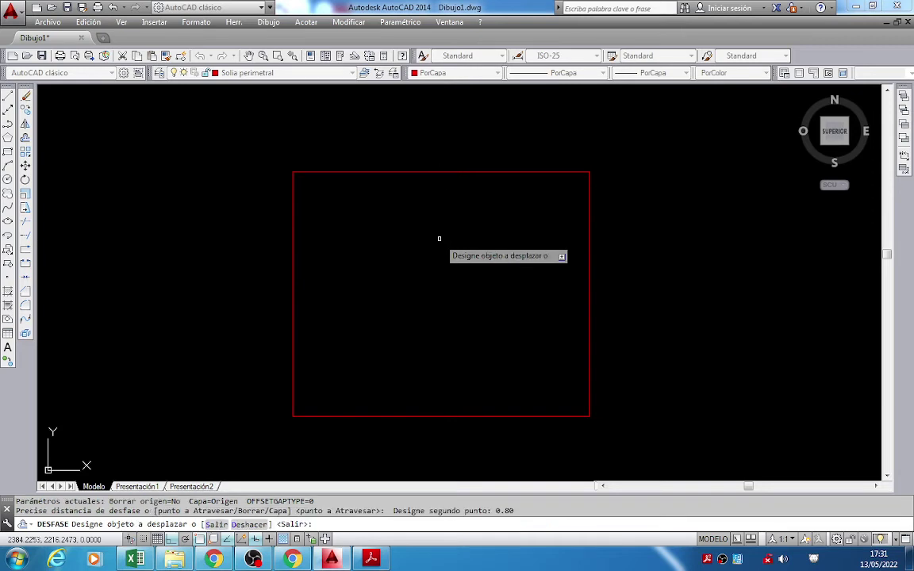
pyautogui.click(420, 172)
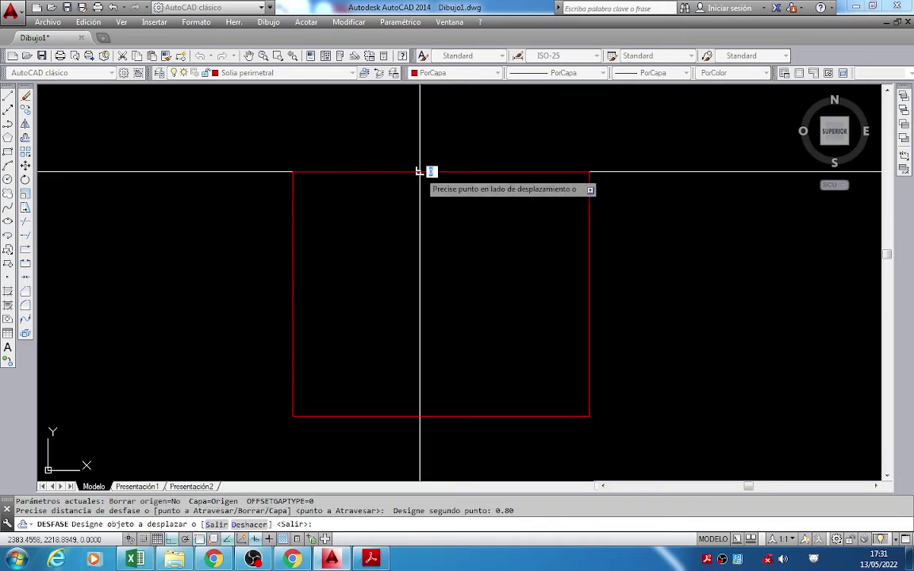
pyautogui.click(418, 211)
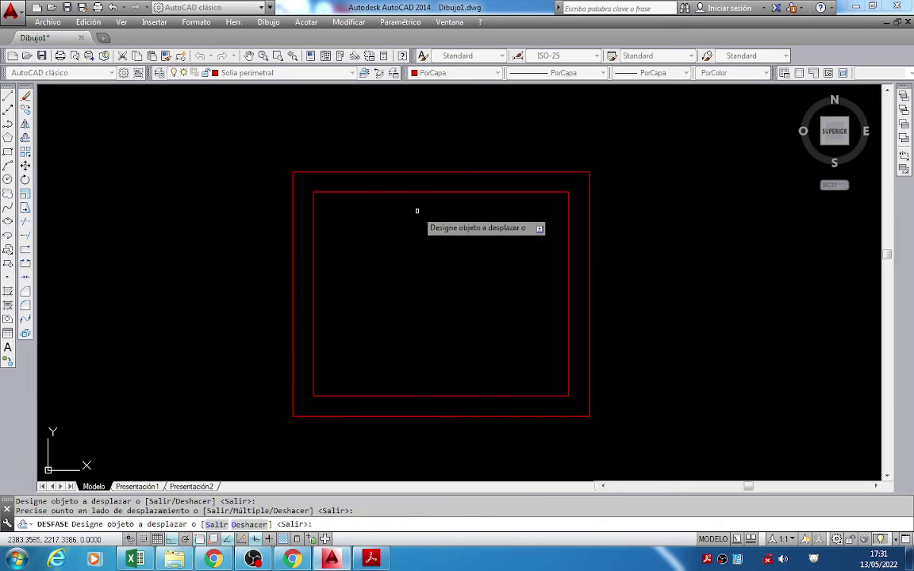
pyautogui.press('Return')
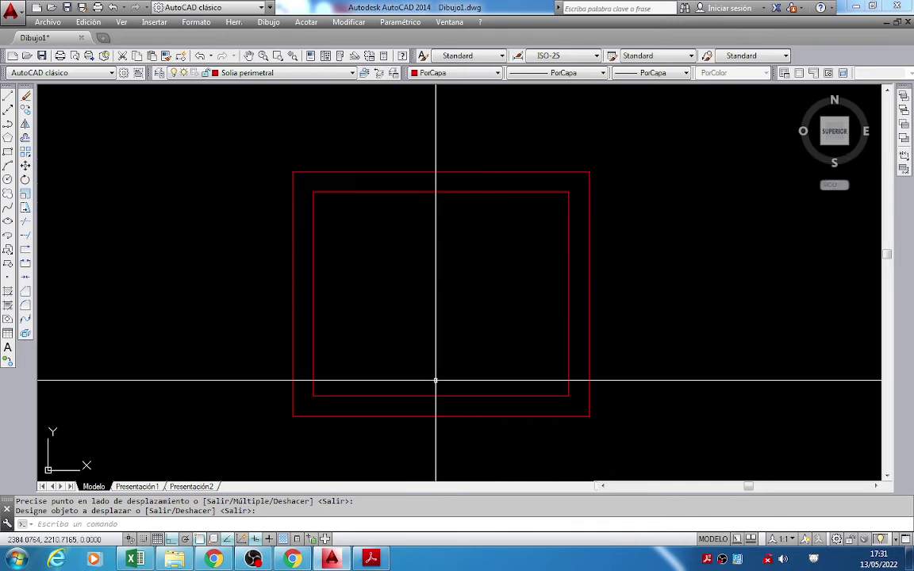
pyautogui.moveTo(332, 560); pyautogui.dragTo(341, 290)
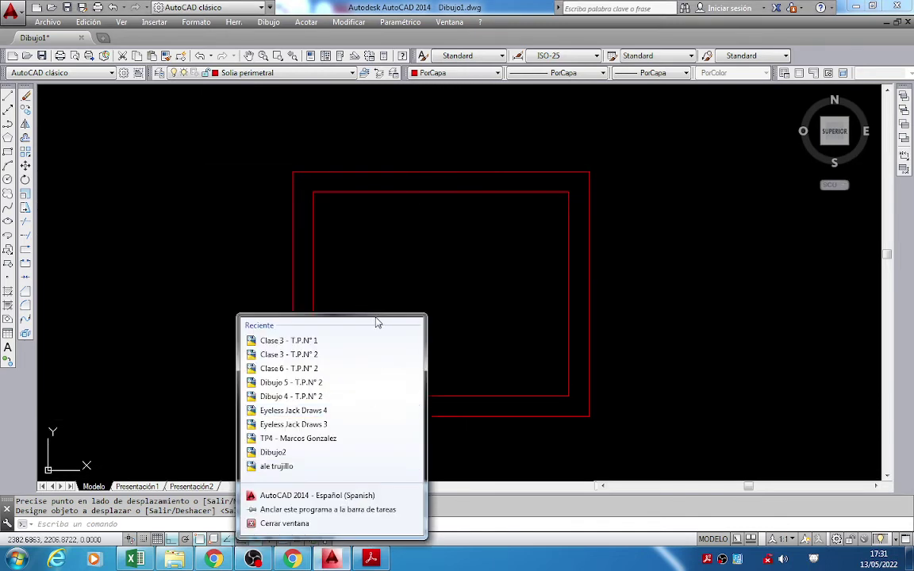
pyautogui.click(362, 510)
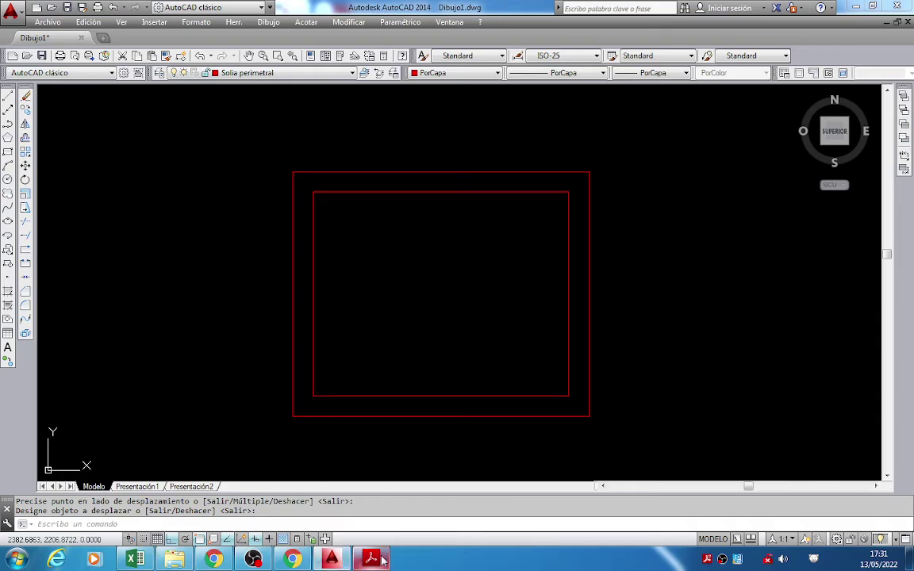
# Review the floor-plan dimensions in the PDF, then return to AutoCAD and pan the drawing.
pyautogui.click(373, 560)
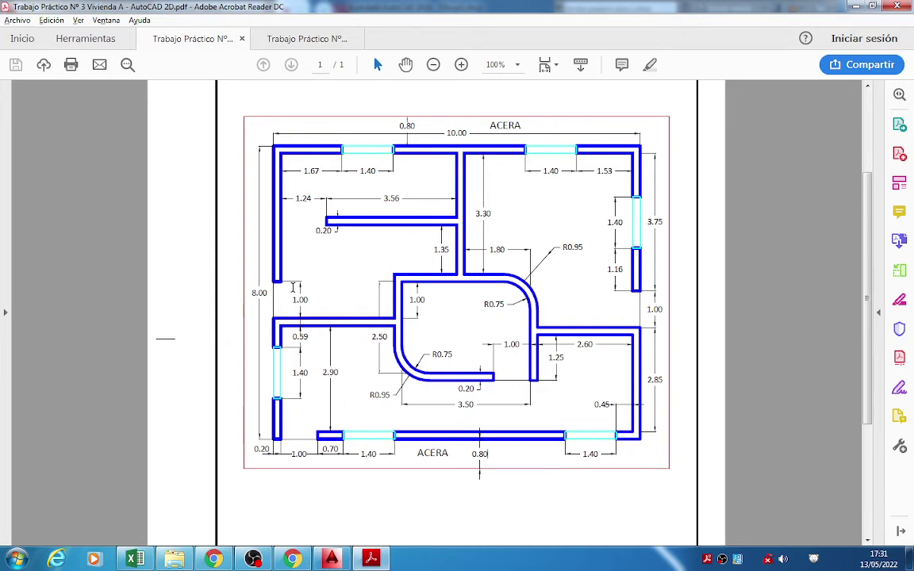
pyautogui.click(331, 560)
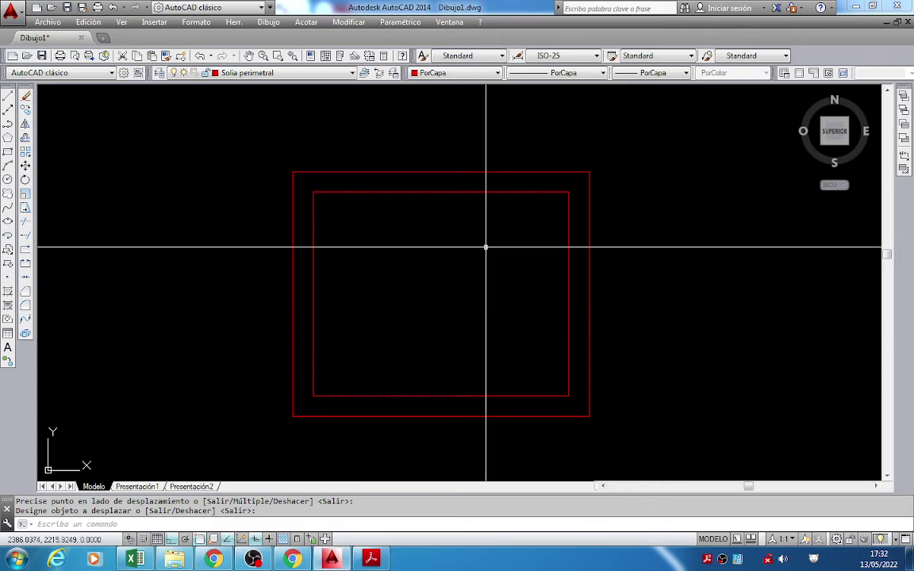
pyautogui.moveTo(449, 214); pyautogui.dragTo(337, 168, button='middle')
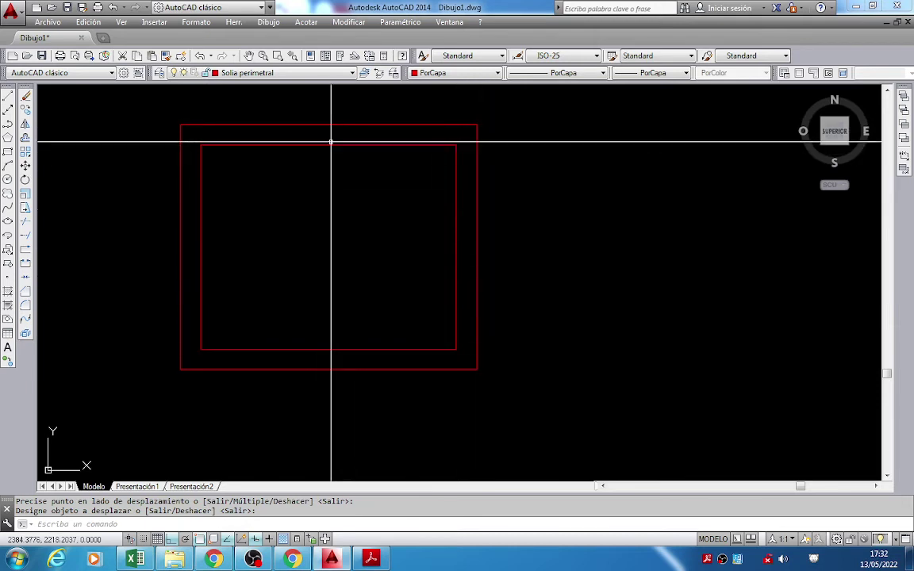
pyautogui.moveTo(371, 177); pyautogui.dragTo(458, 214, button='middle')
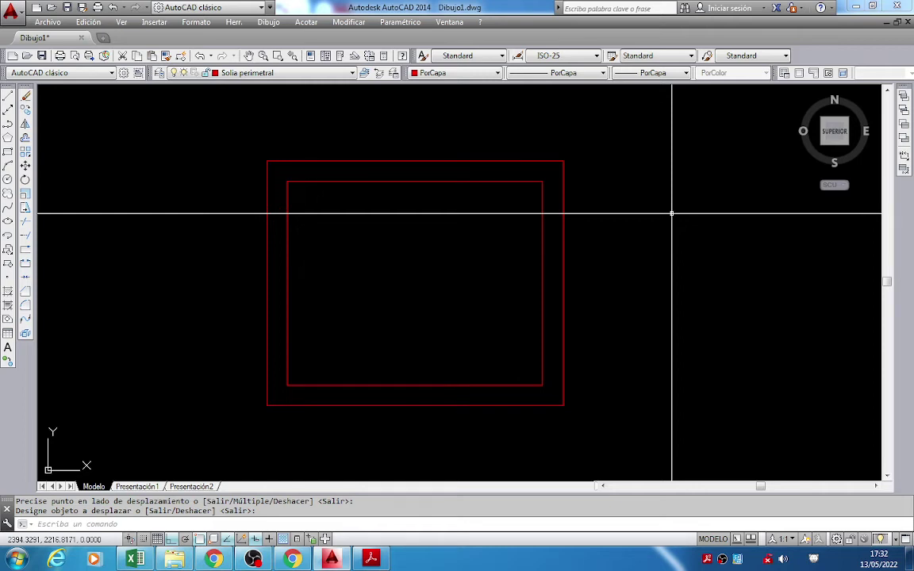
# Copy the outer red rectangle to a spot right of the original.
pyautogui.click(25, 110)
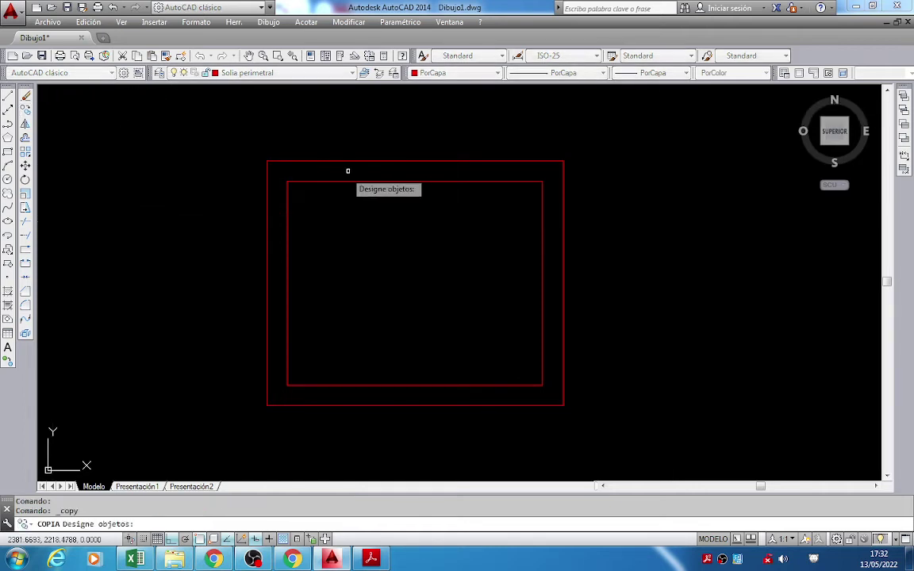
pyautogui.click(351, 161)
pyautogui.press('Return')
pyautogui.click(368, 232)
pyautogui.moveTo(703, 277); pyautogui.dragTo(507, 276, button='middle')
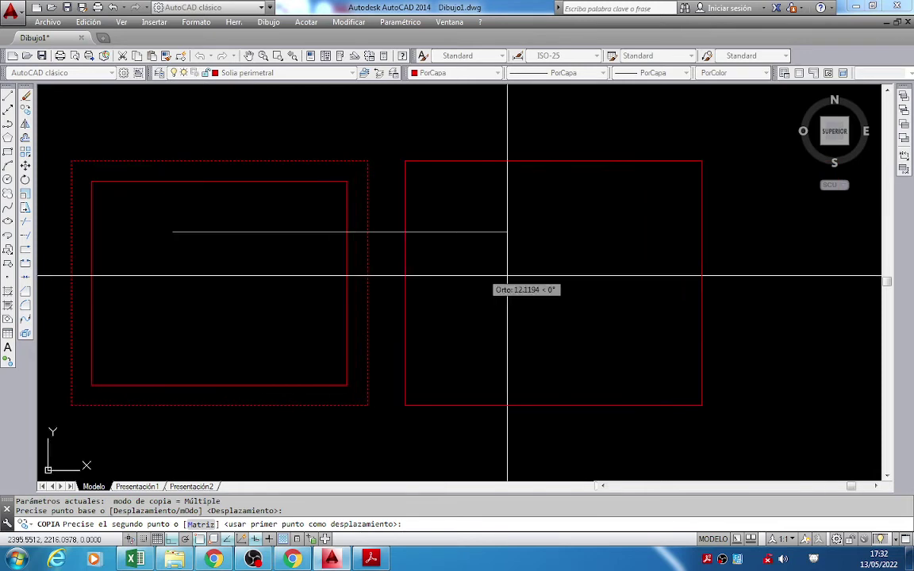
pyautogui.click(643, 277)
pyautogui.press('Escape')
pyautogui.moveTo(642, 276); pyautogui.dragTo(384, 276, button='middle')
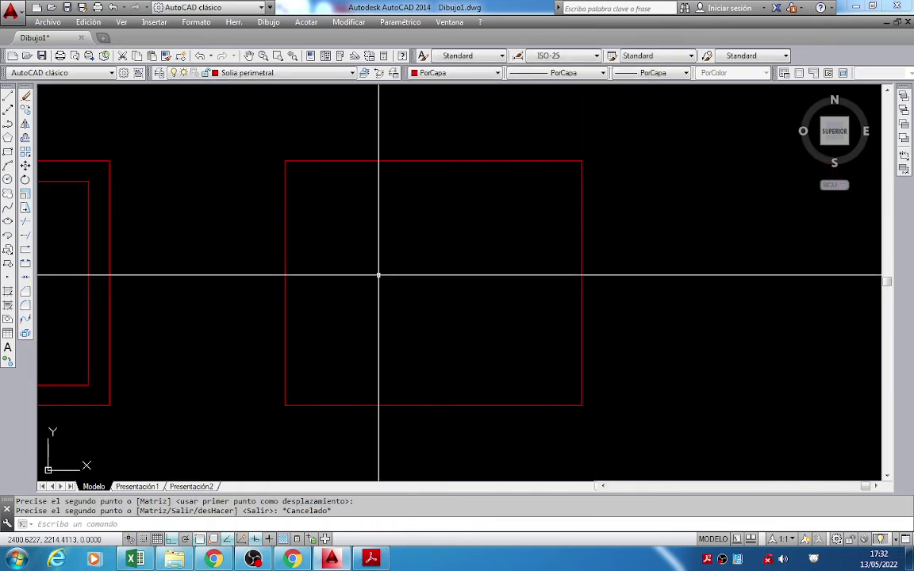
# Make Muros the current layer.
pyautogui.click(266, 73)
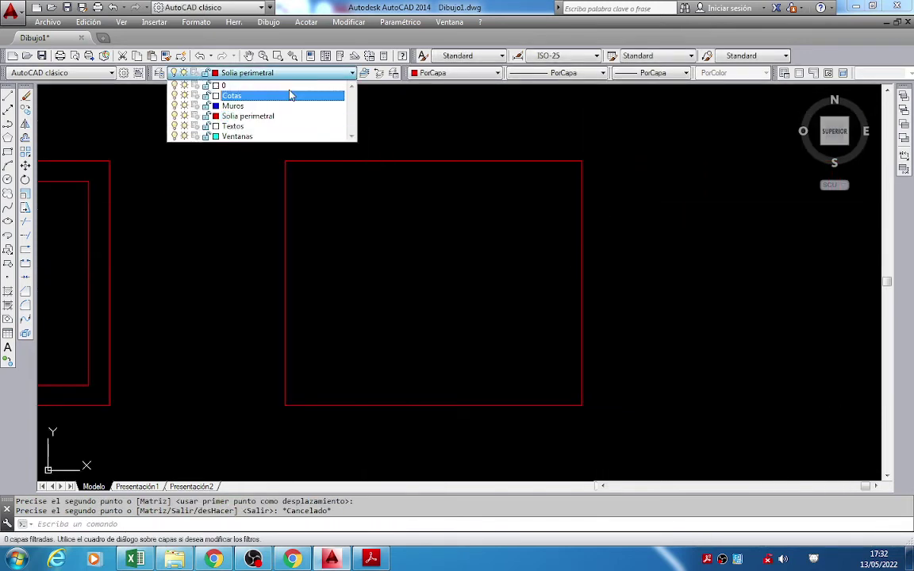
pyautogui.click(280, 106)
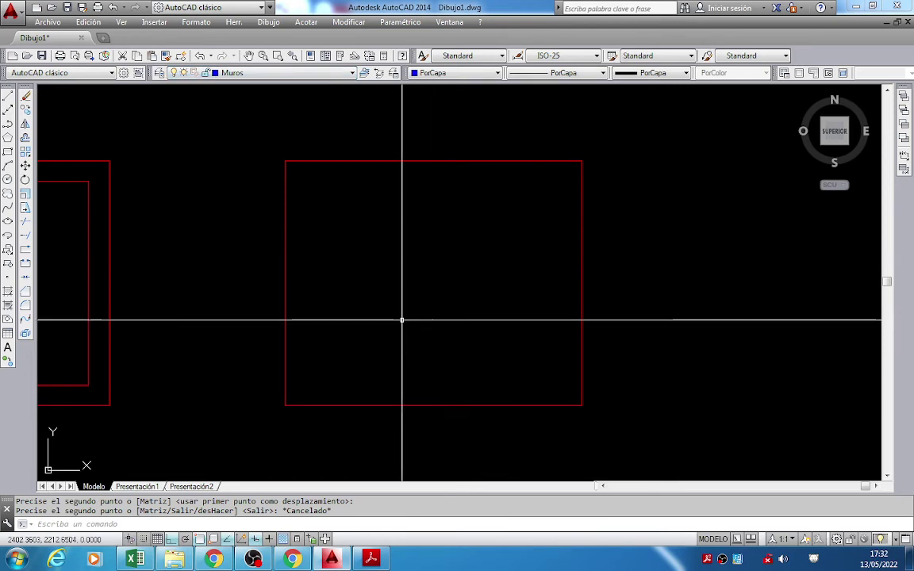
pyautogui.scroll(-2, 403, 321)
pyautogui.scroll(2, 274, 265)
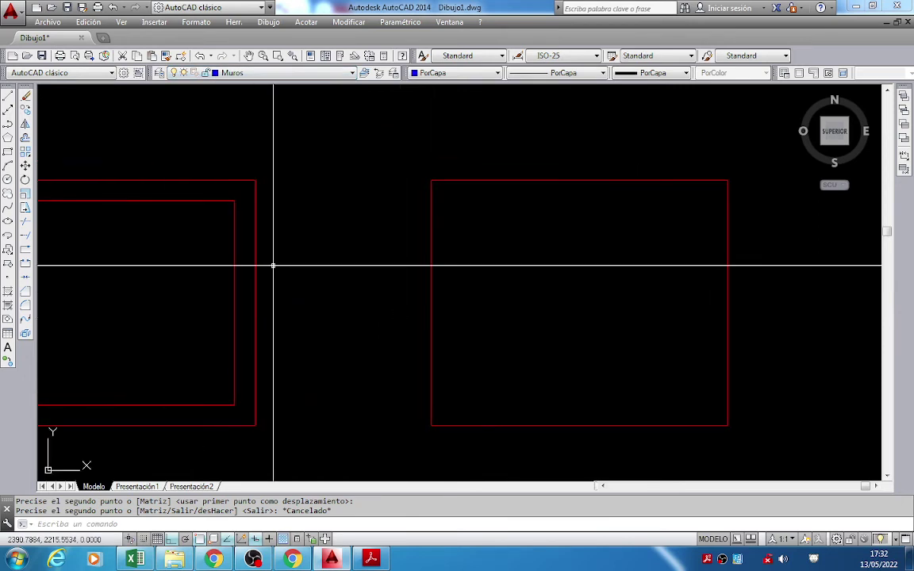
# Offset the copied rectangle 0.80 inward to form a second outline.
pyautogui.click(25, 141)
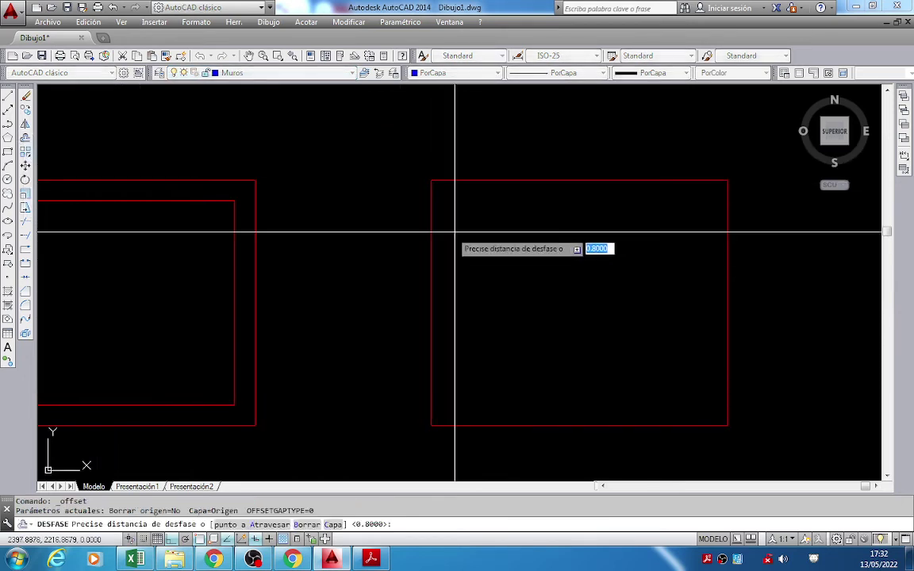
pyautogui.click(580, 180)
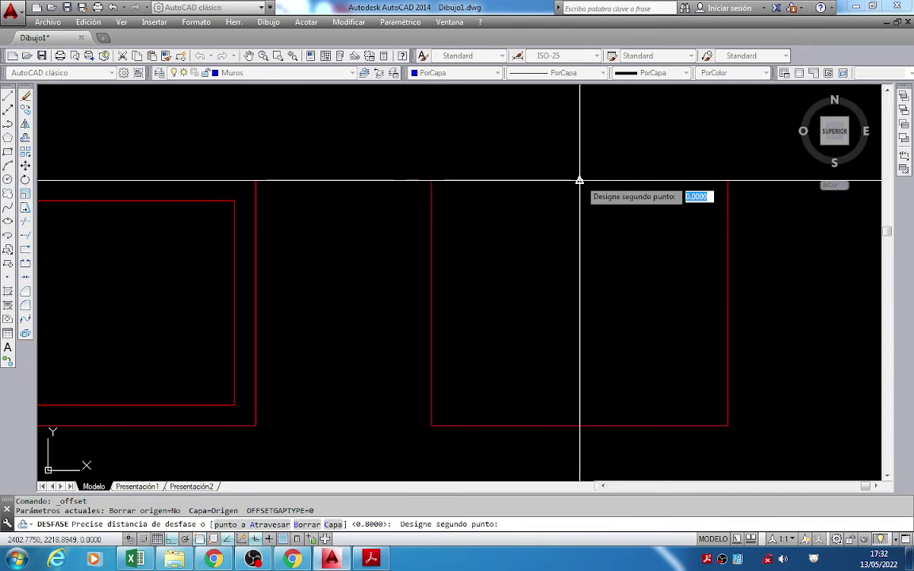
pyautogui.write('0.8')
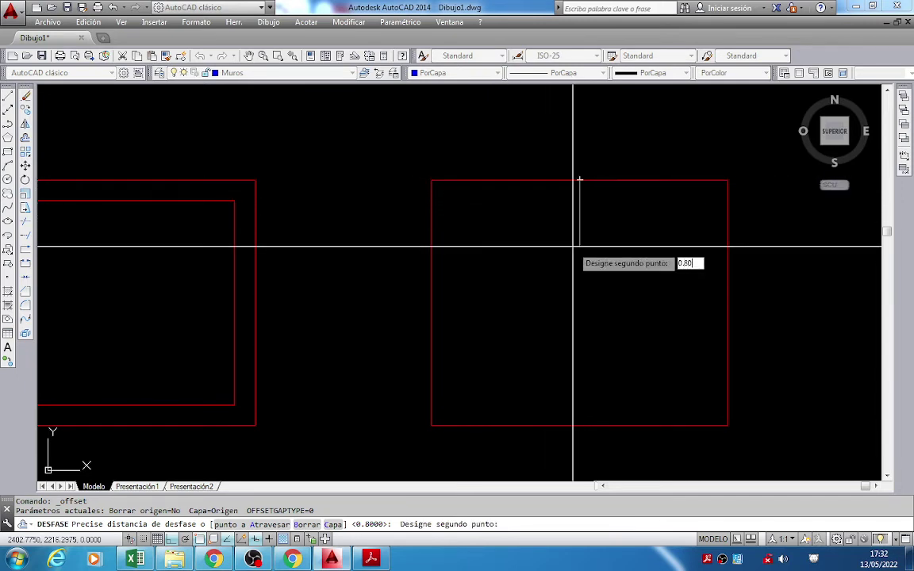
pyautogui.write('0')
pyautogui.press('Return')
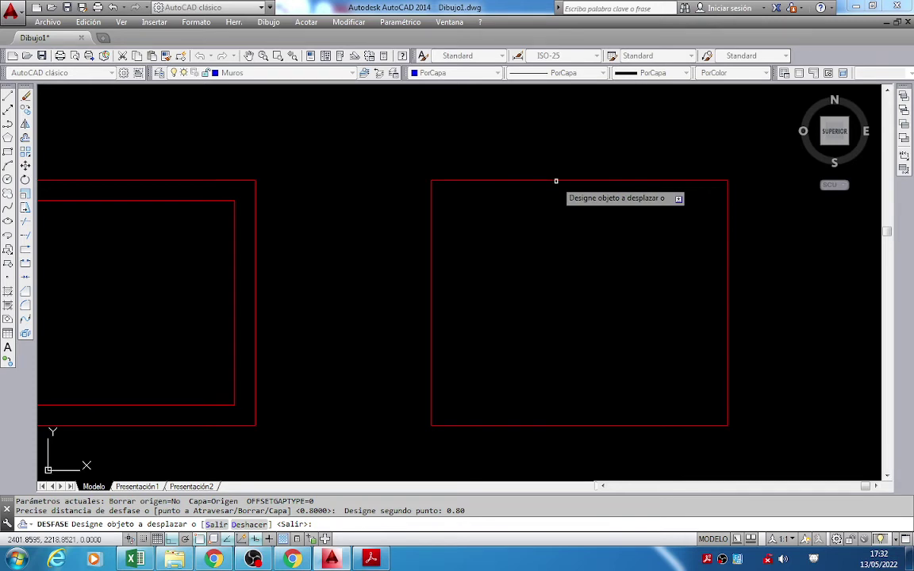
pyautogui.click(556, 181)
pyautogui.click(571, 246)
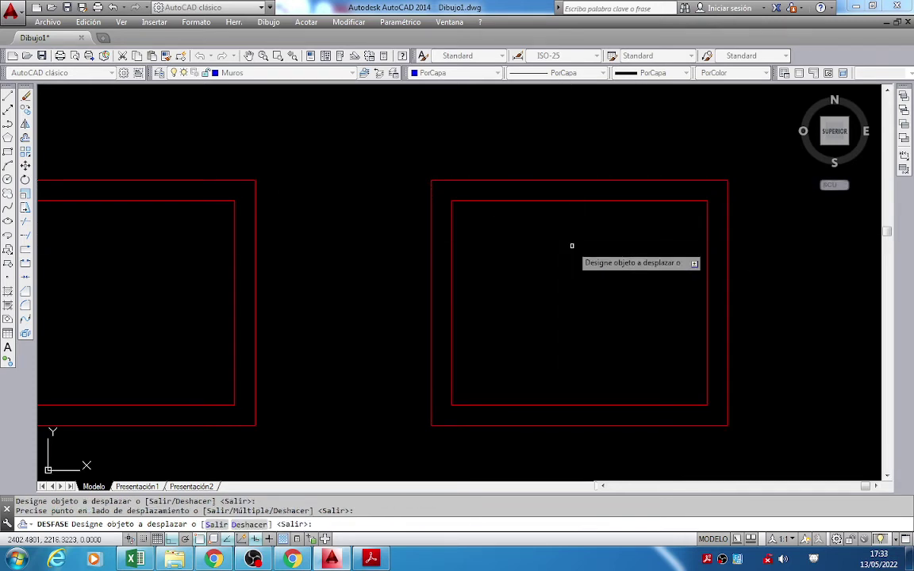
pyautogui.press('Return')
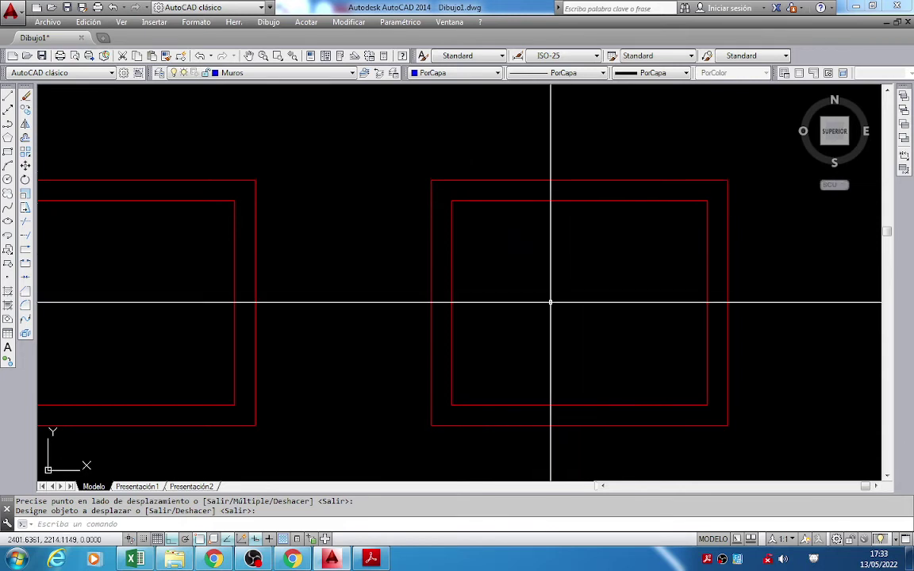
pyautogui.moveTo(557, 167); pyautogui.dragTo(453, 115, button='middle')
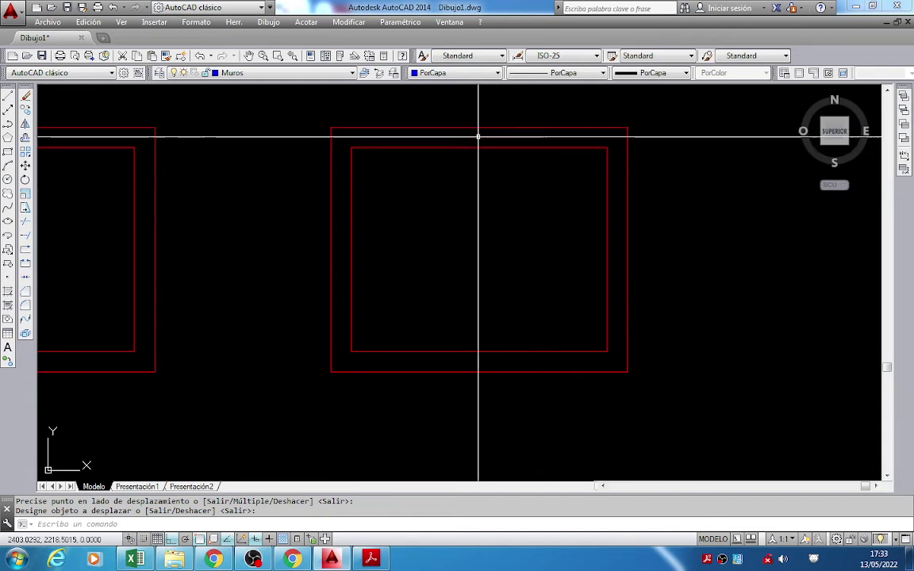
# Window-select the copied rectangle pair on the right and delete it.
pyautogui.press('Return')
pyautogui.click(435, 143)
pyautogui.click(422, 161)
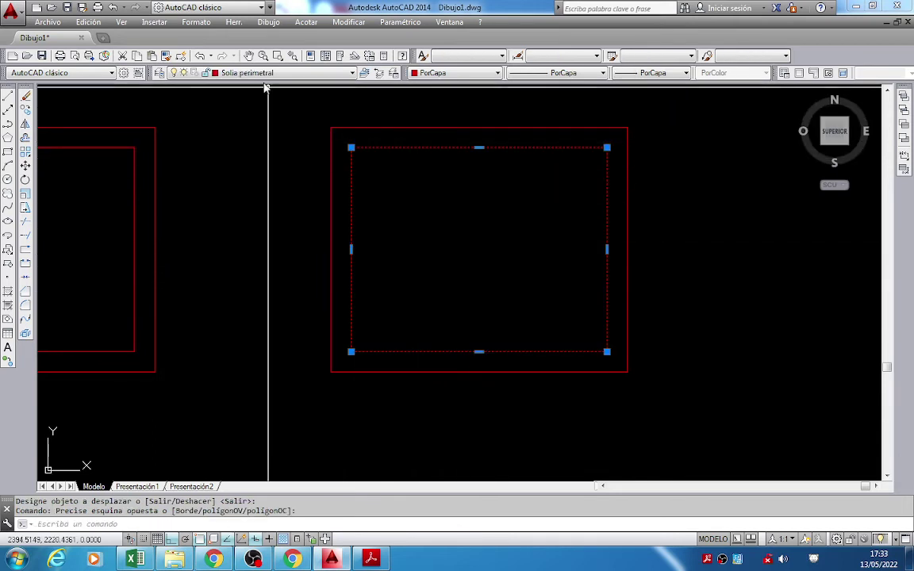
pyautogui.press('Escape')
pyautogui.click(390, 129)
pyautogui.click(374, 112)
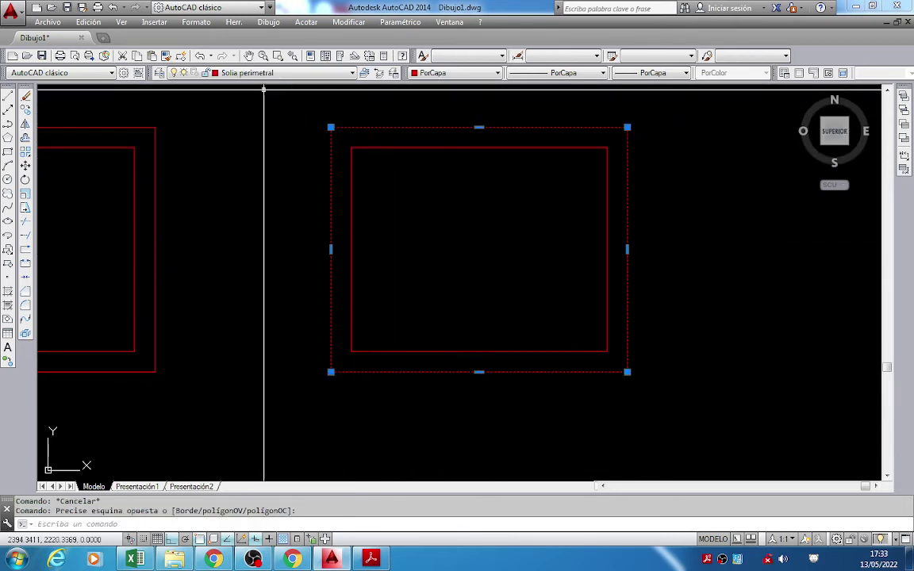
pyautogui.press('Escape')
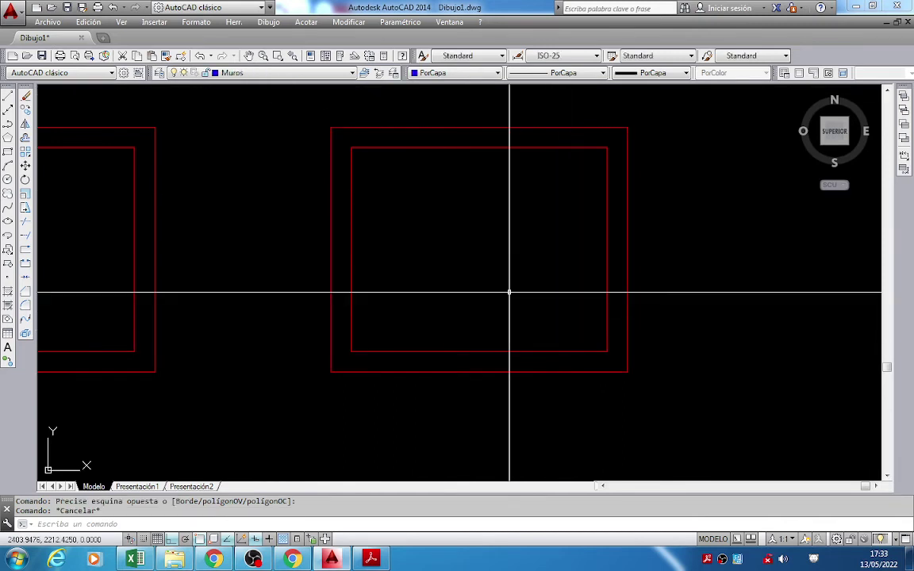
pyautogui.click(422, 268)
pyautogui.click(315, 218)
pyautogui.moveTo(332, 229); pyautogui.dragTo(542, 233, button='middle')
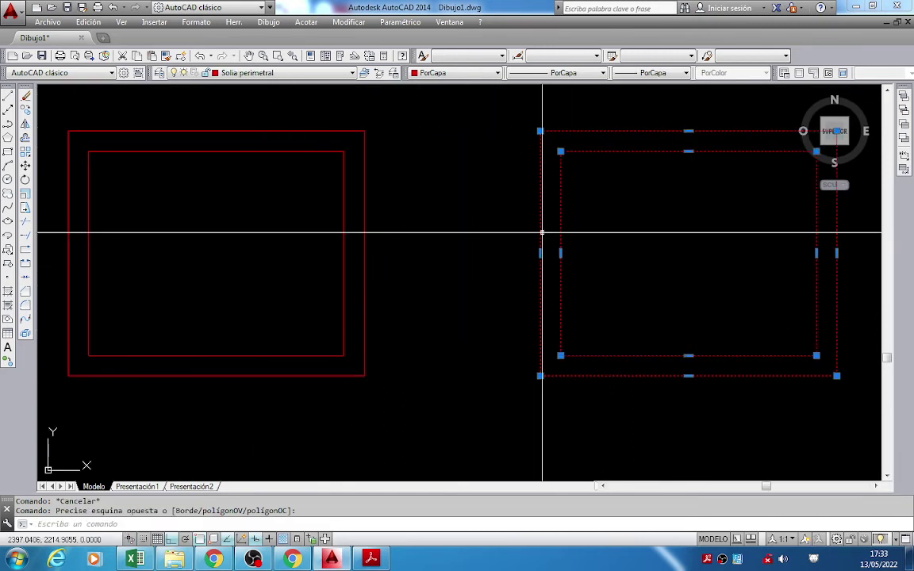
pyautogui.press('Delete')
# Zoom in and select the original inner red rectangle.
pyautogui.moveTo(278, 235); pyautogui.dragTo(416, 255, button='middle')
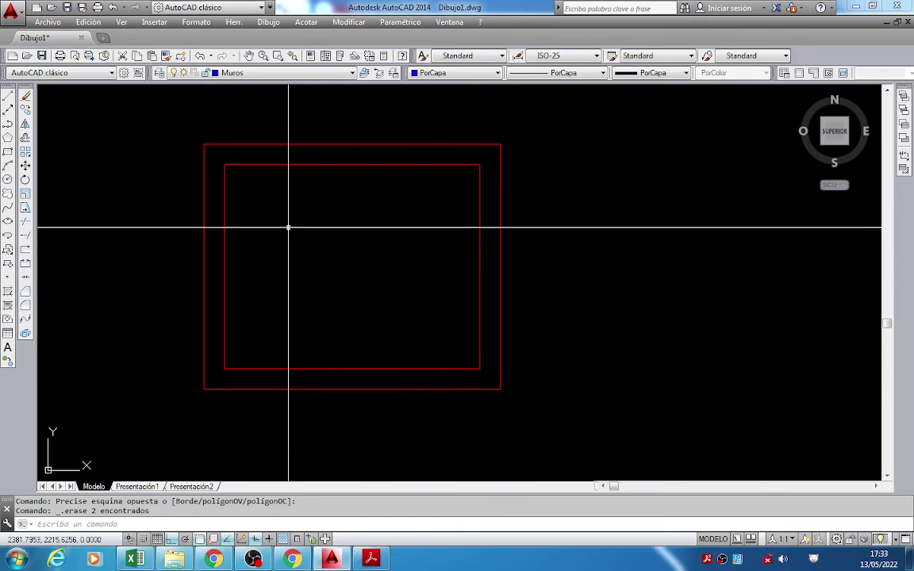
pyautogui.scroll(2, 288, 227)
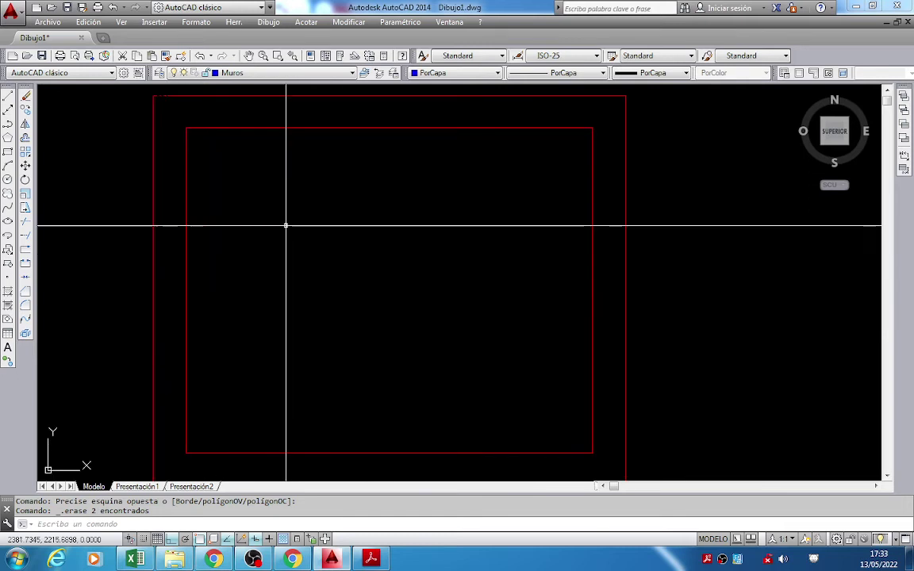
pyautogui.click(297, 126)
pyautogui.click(279, 149)
pyautogui.scroll(-2, 279, 160)
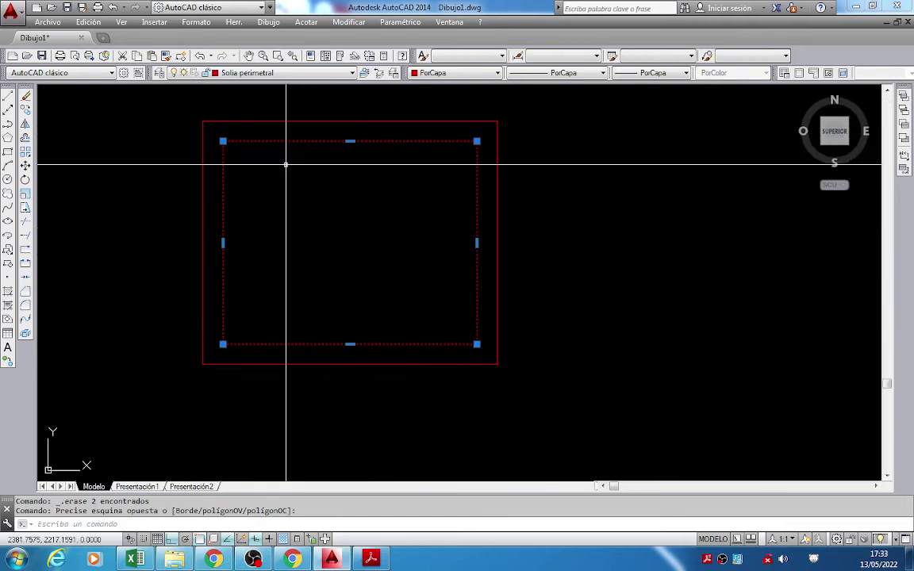
# Put the inner rectangle on the Muros layer, then bring up the floor-plan PDF.
pyautogui.click(295, 74)
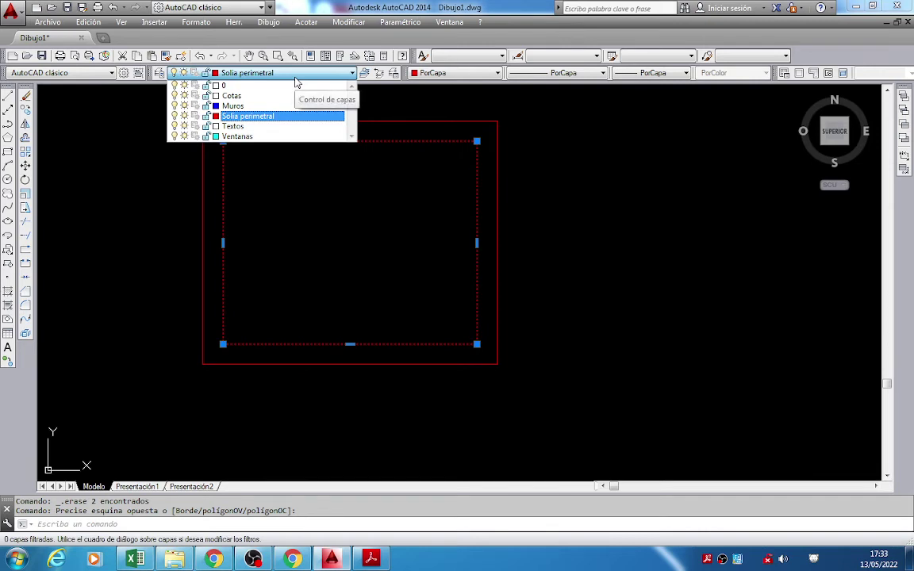
pyautogui.click(268, 107)
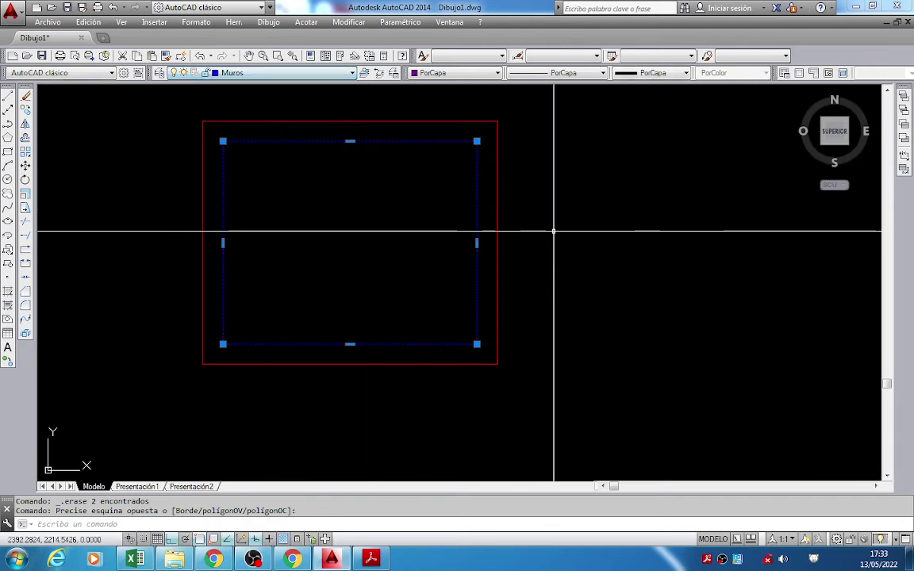
pyautogui.press('Escape')
pyautogui.moveTo(399, 244); pyautogui.dragTo(433, 288, button='middle')
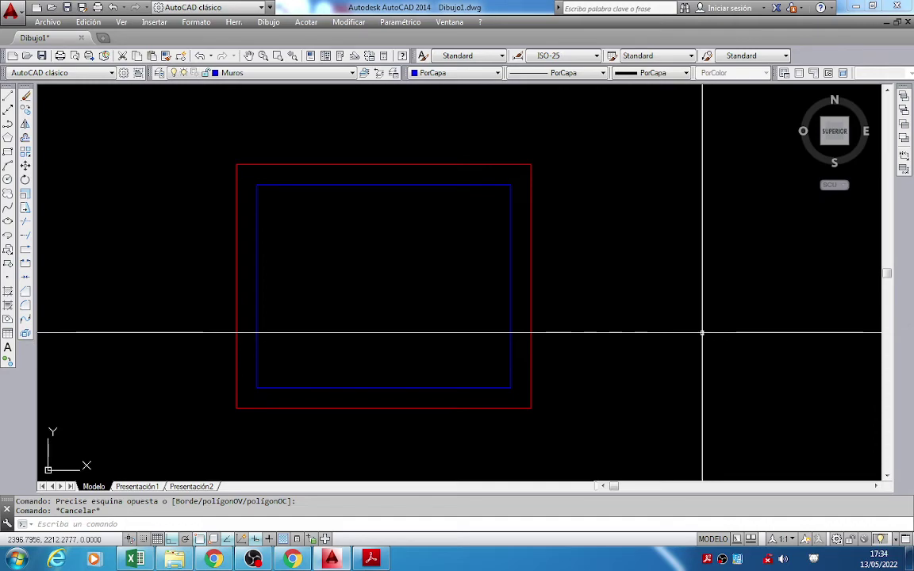
pyautogui.click(373, 560)
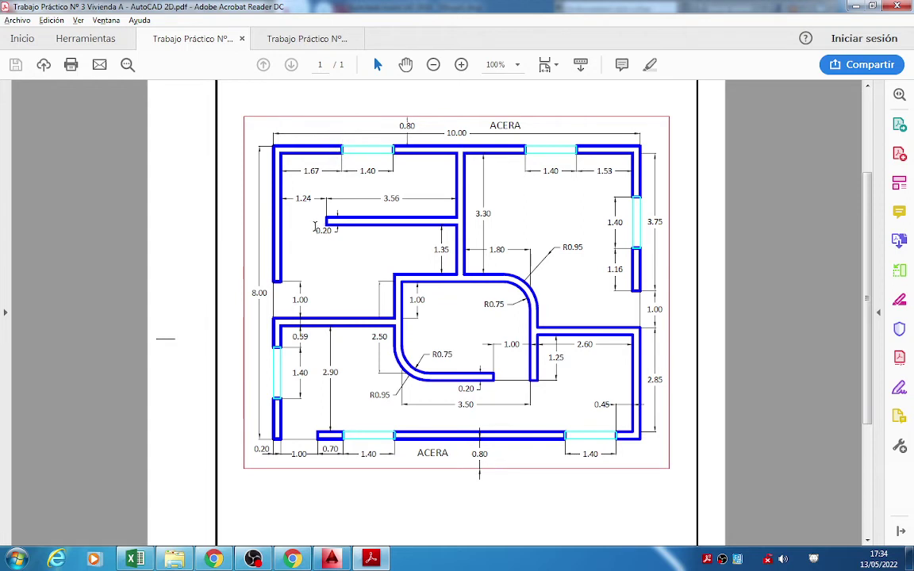
# Check the 0.20 wall-thickness dimension labels on the plan, then return to AutoCAD.
pyautogui.moveTo(316, 230); pyautogui.dragTo(331, 231)
pyautogui.doubleClick(466, 389)
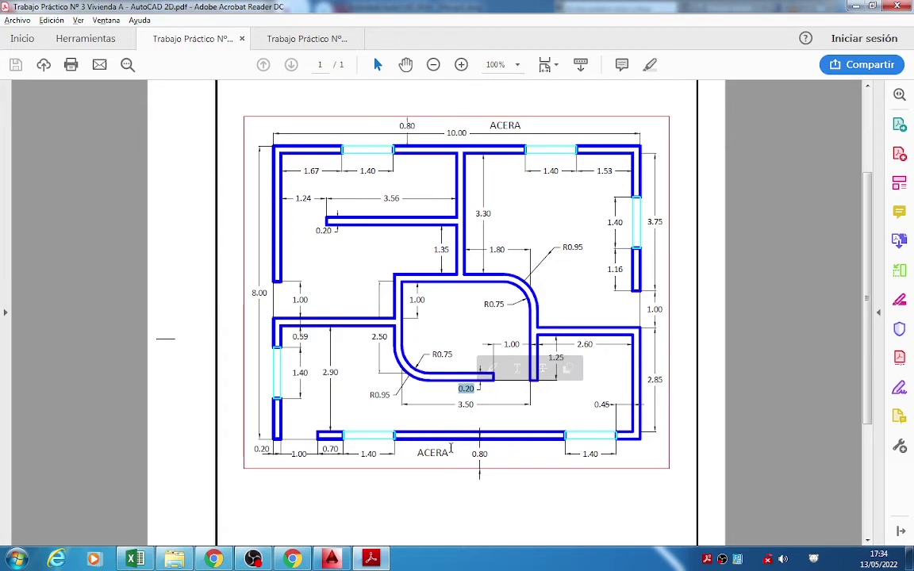
pyautogui.doubleClick(262, 449)
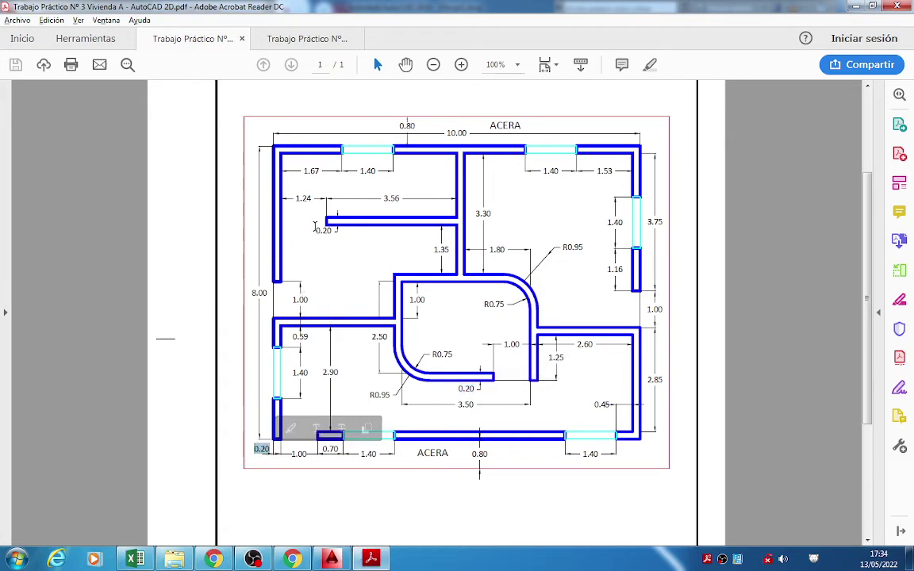
pyautogui.doubleClick(325, 230)
pyautogui.doubleClick(465, 388)
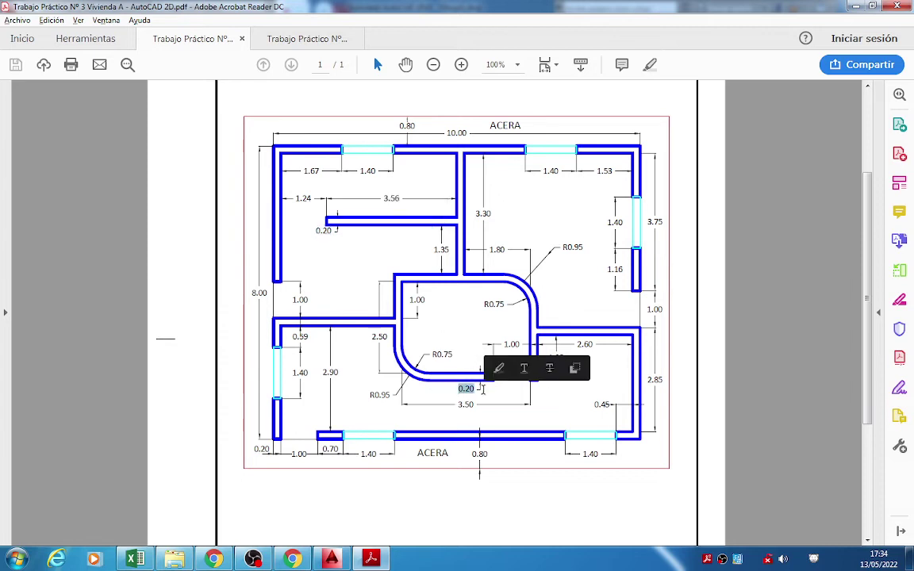
pyautogui.rightClick(332, 559)
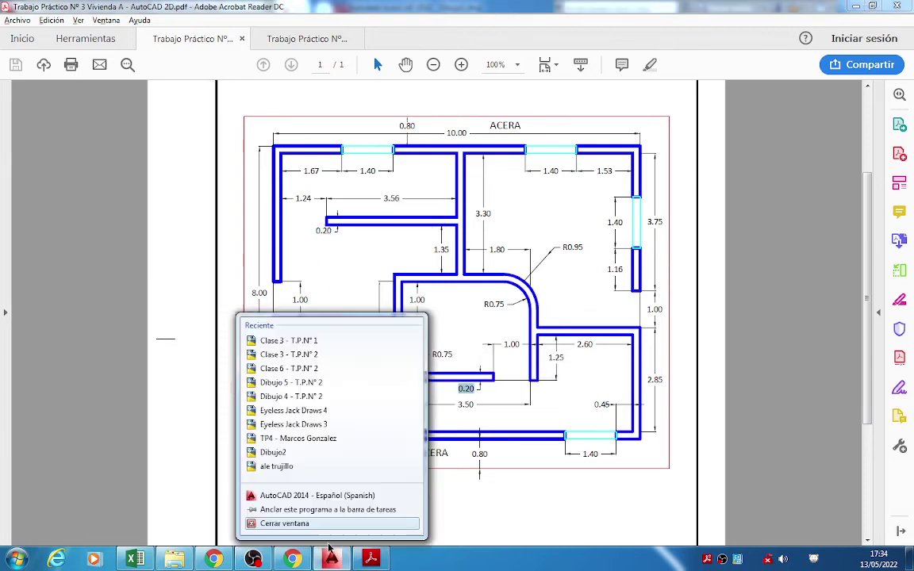
pyautogui.click(332, 559)
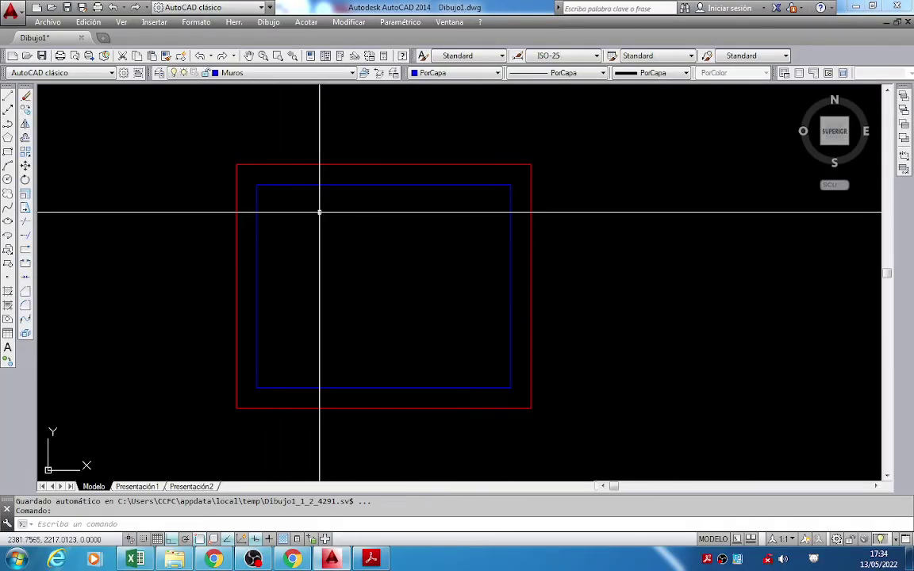
# Offset the blue rectangle 0.2 inward, then switch back to the PDF plan.
pyautogui.moveTo(320, 210); pyautogui.dragTo(335, 204, button='middle')
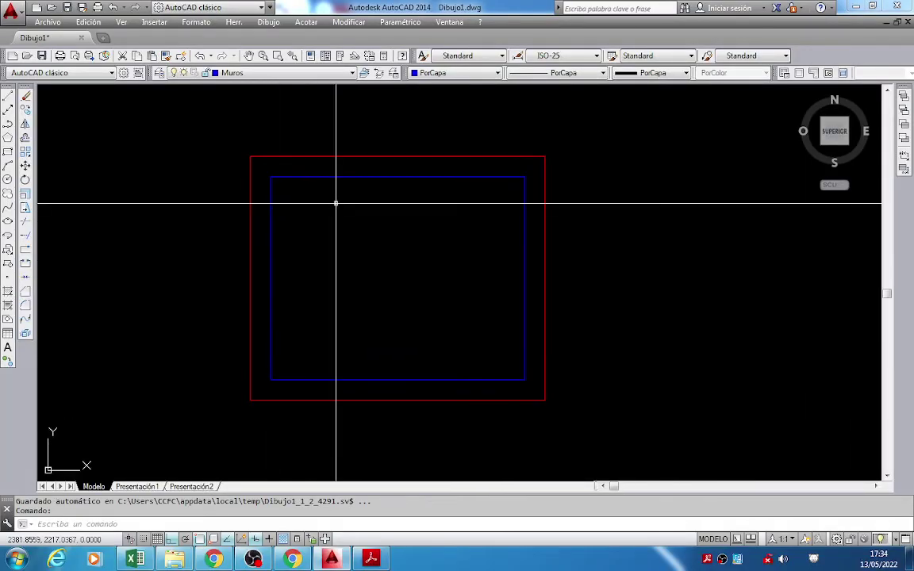
pyautogui.click(26, 138)
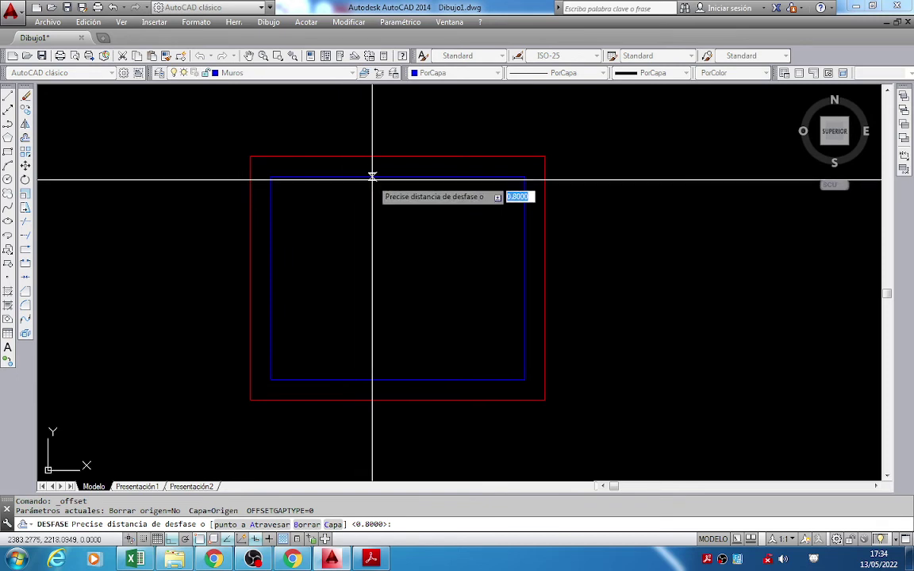
pyautogui.scroll(2, 301, 179)
pyautogui.scroll(-2, 450, 182)
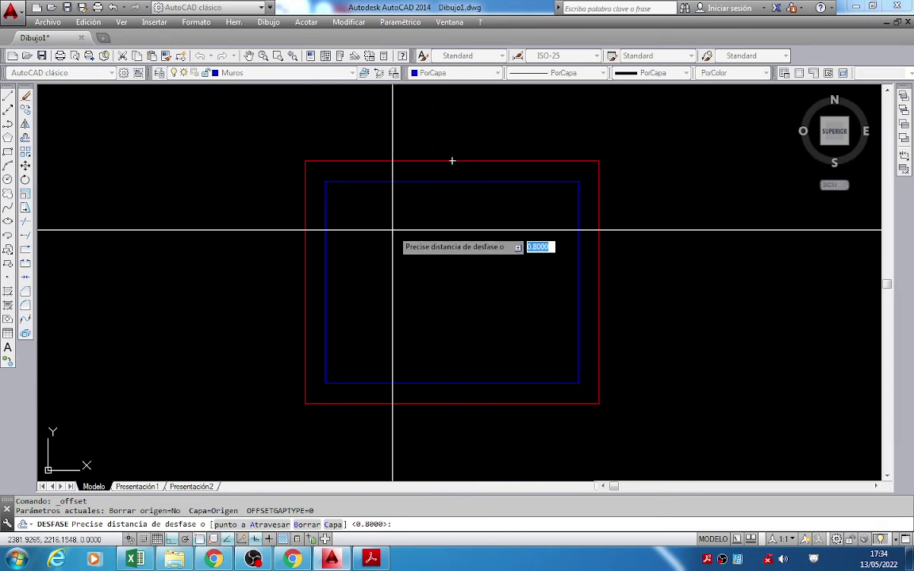
pyautogui.scroll(2, 323, 216)
pyautogui.click(325, 216)
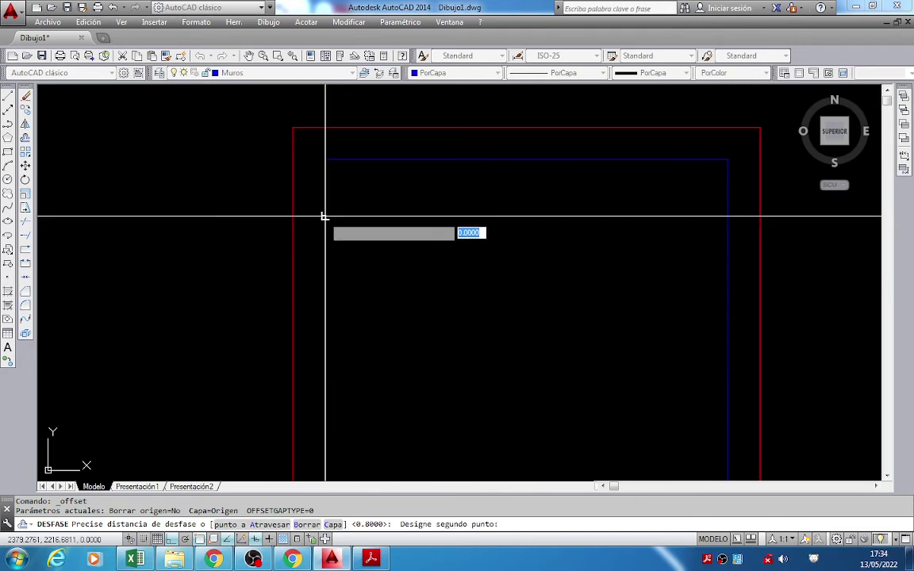
pyautogui.write('0.2')
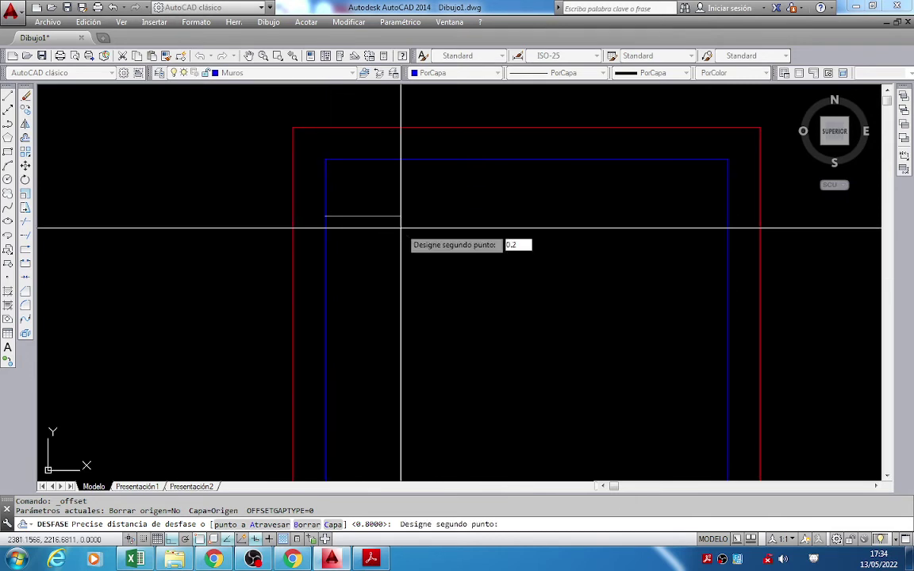
pyautogui.press('Return')
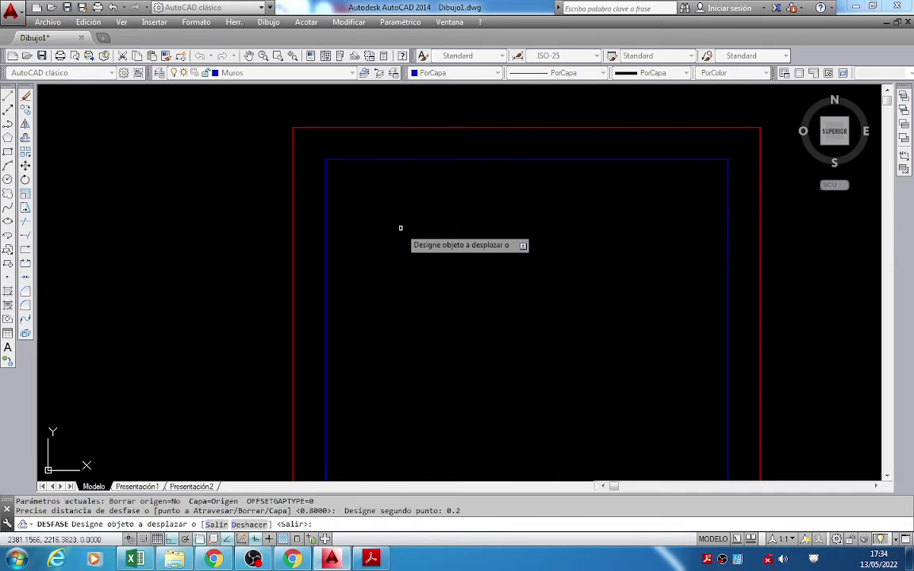
pyautogui.click(327, 254)
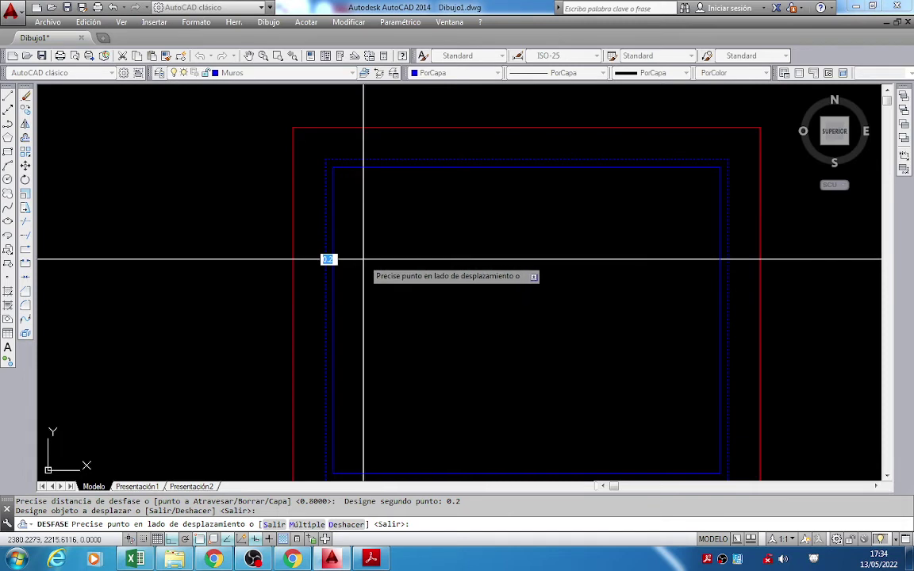
pyautogui.click(363, 260)
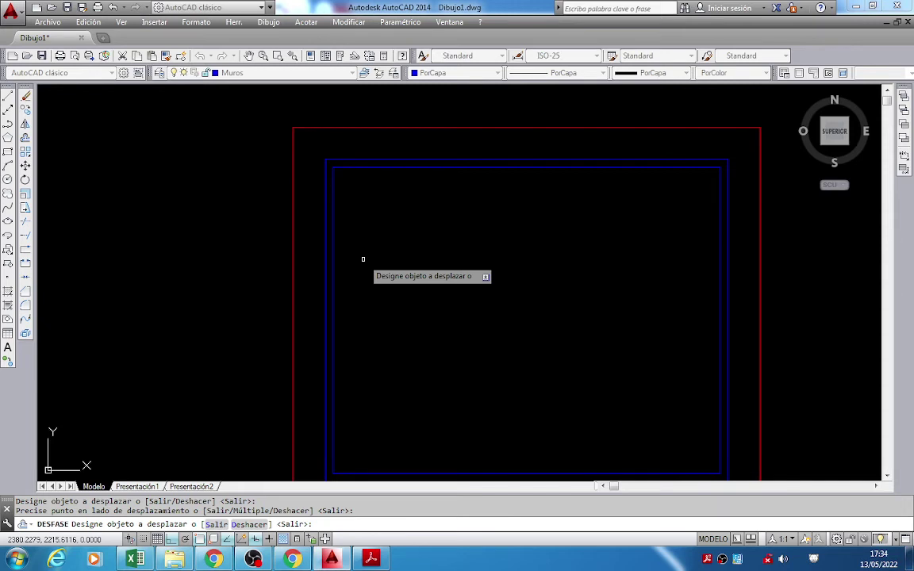
pyautogui.press('Return')
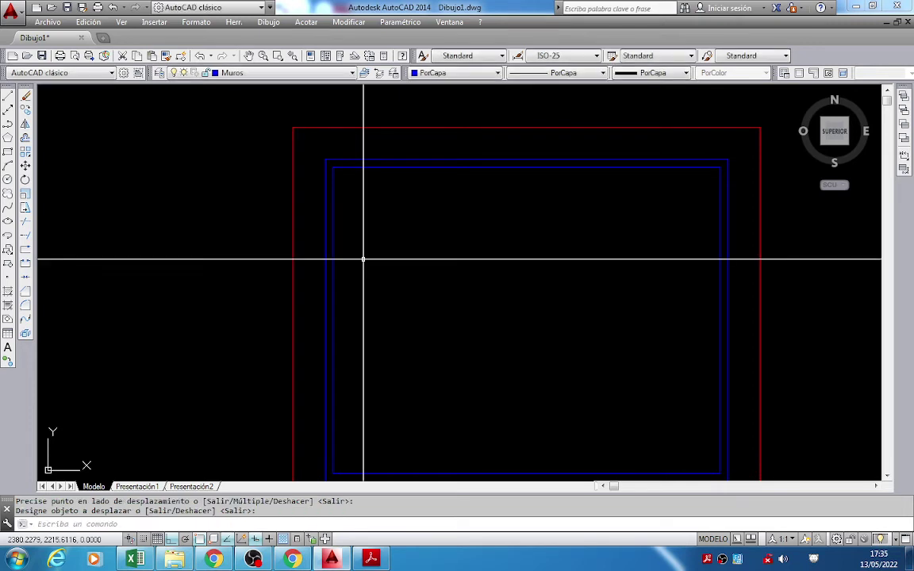
pyautogui.moveTo(440, 271); pyautogui.dragTo(375, 226, button='middle')
pyautogui.scroll(-3, 376, 227)
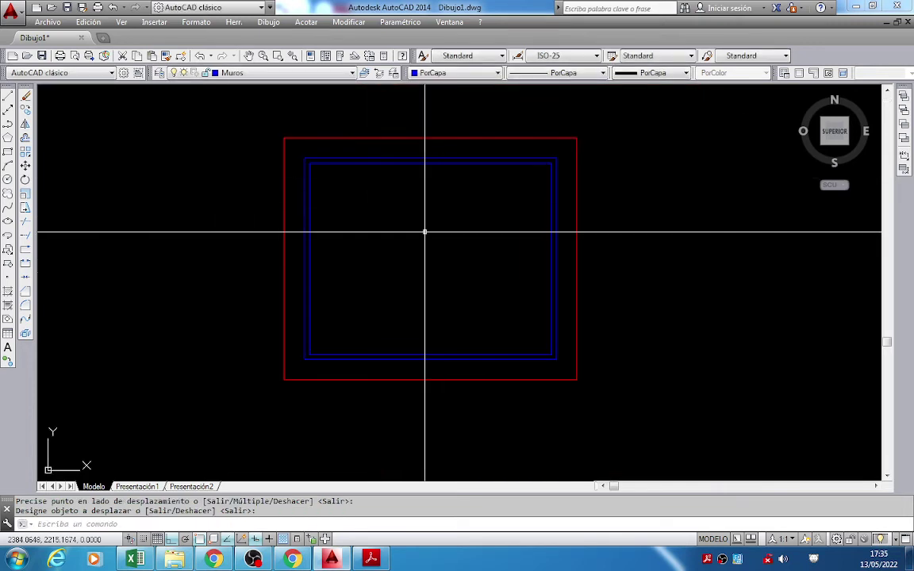
pyautogui.hotkey('alt', 'Tab')
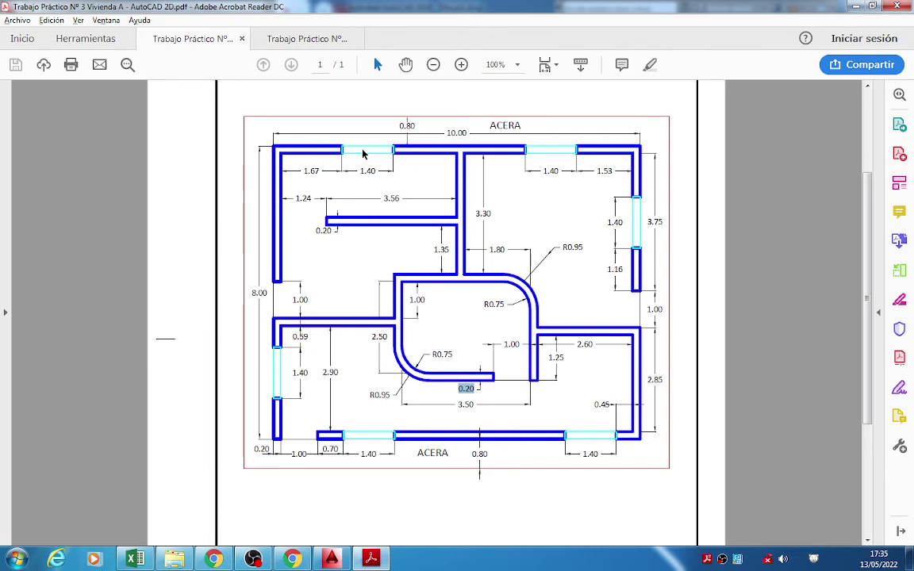
# Zoom the PDF plan from 125% up to 200% to review window dimensions, then return to AutoCAD.
pyautogui.click(461, 64)
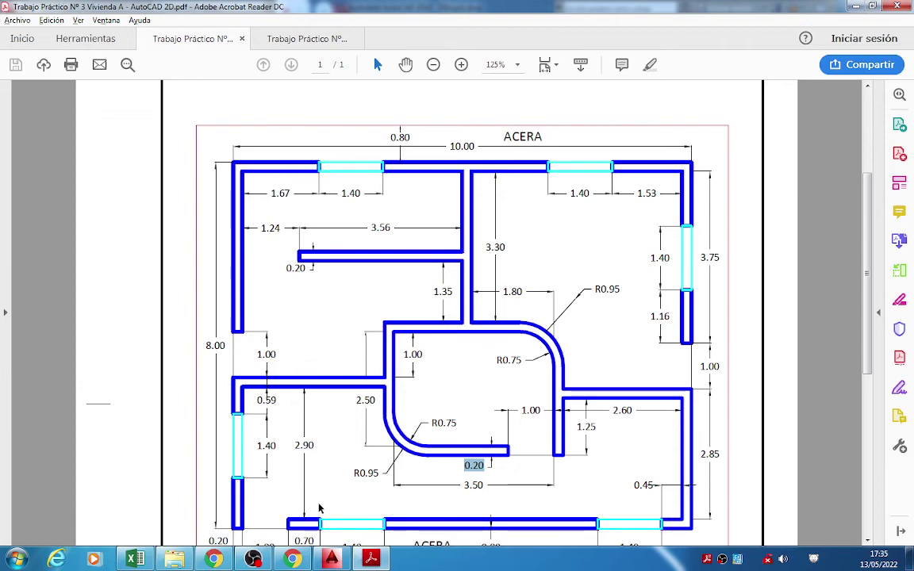
pyautogui.click(330, 561)
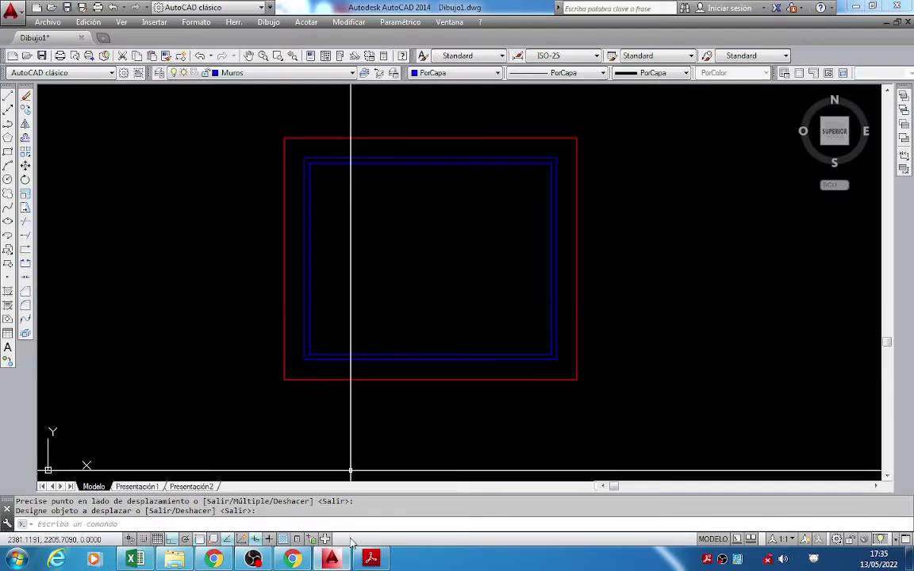
pyautogui.hotkey('alt', 'Tab')
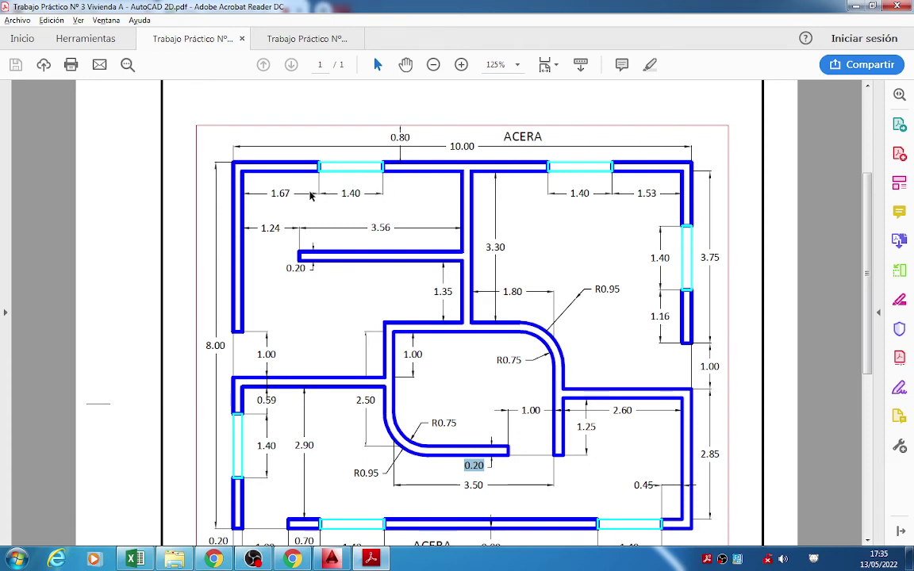
pyautogui.click(461, 65)
pyautogui.scroll(8, 405, 266)
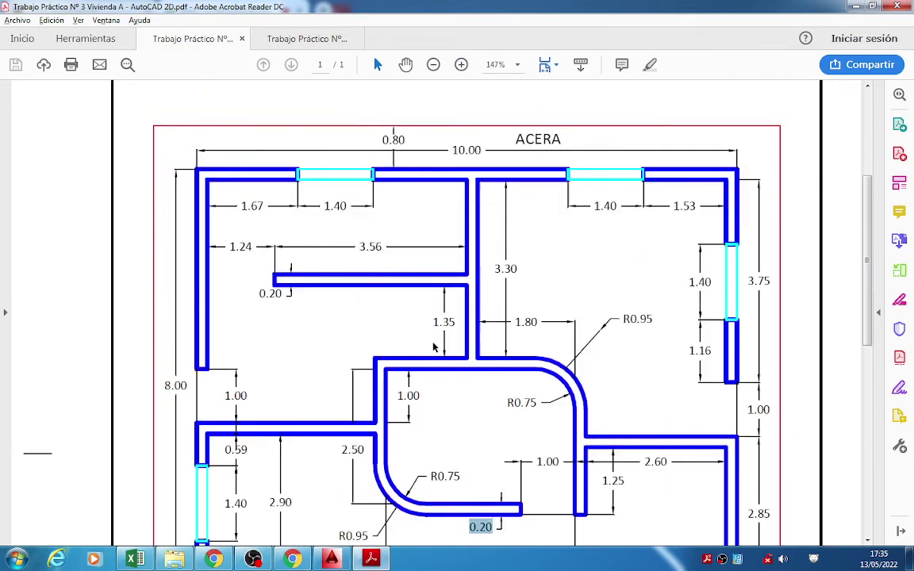
pyautogui.click(461, 65)
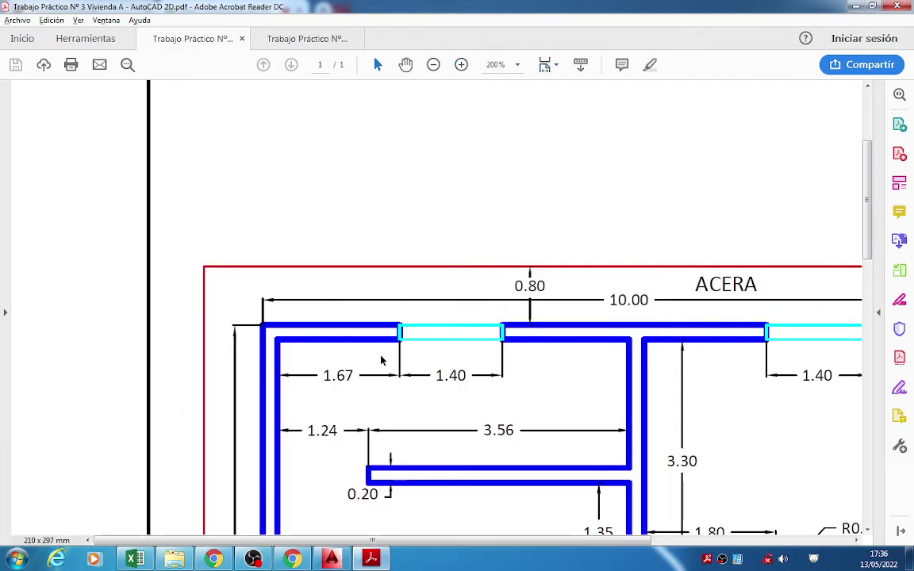
pyautogui.scroll(-3, 381, 361)
pyautogui.hscroll(3, 321, 320)
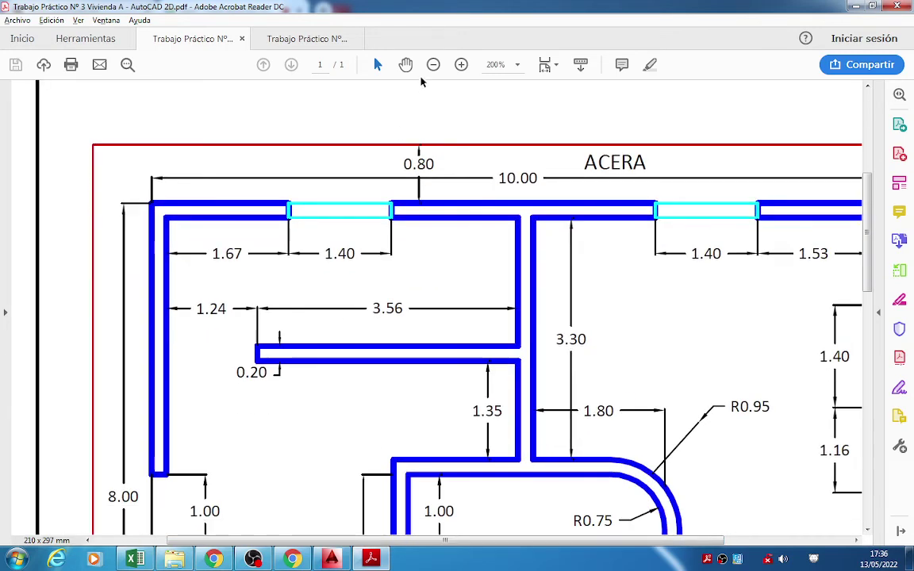
pyautogui.click(433, 65)
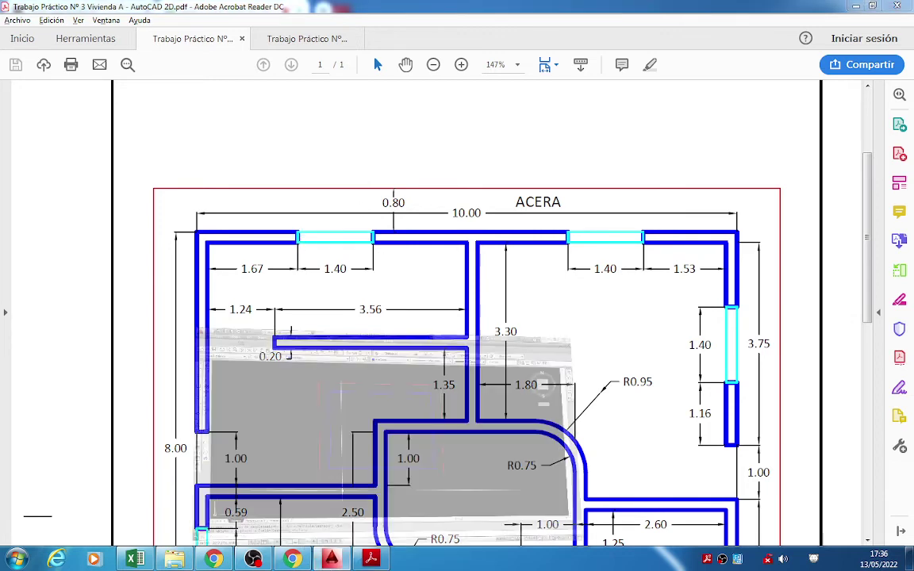
pyautogui.click(330, 559)
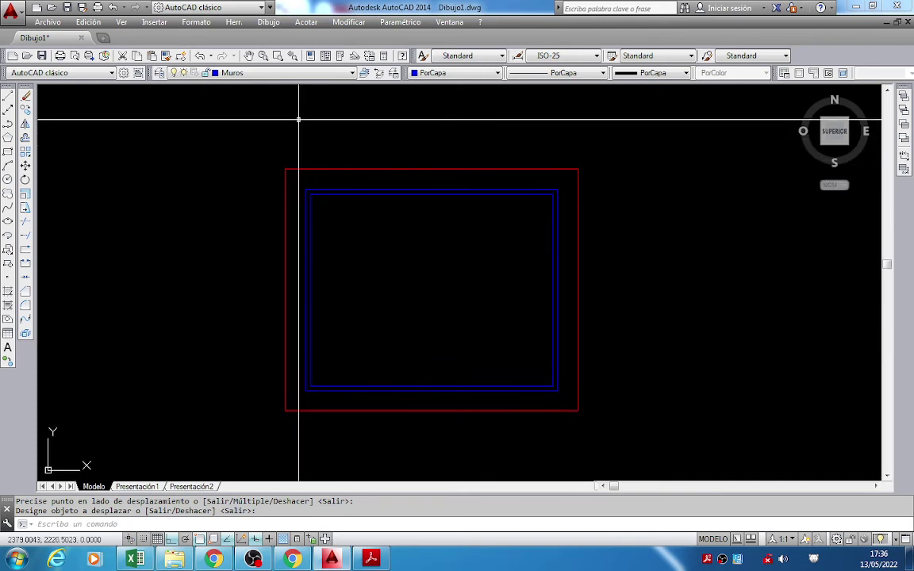
# Make Ventanas the current layer and bring the top wall into view.
pyautogui.click(318, 73)
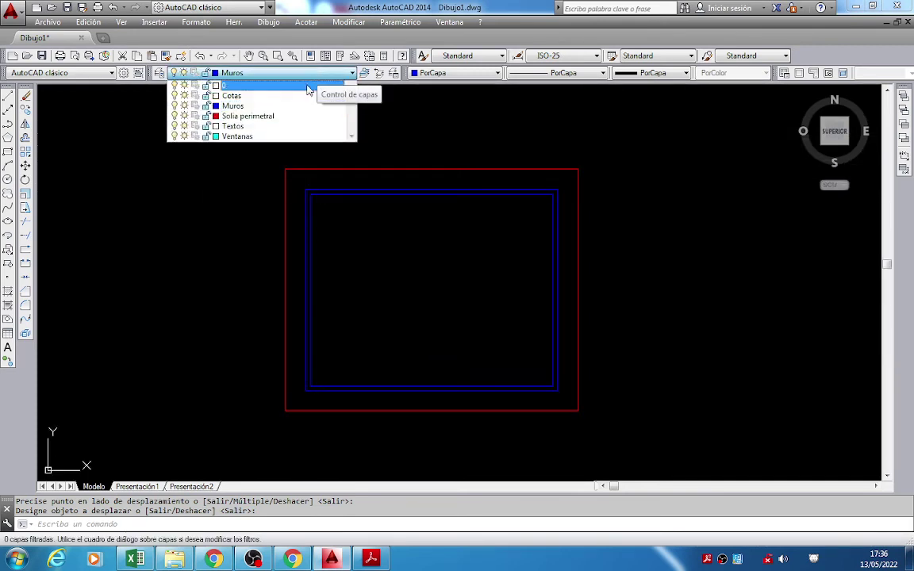
pyautogui.click(263, 138)
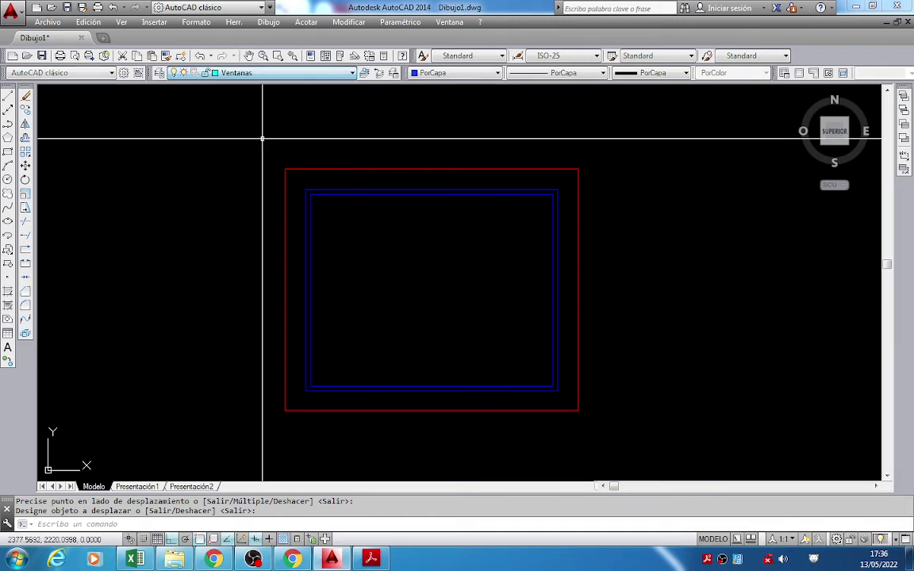
pyautogui.scroll(2, 365, 198)
pyautogui.moveTo(365, 197); pyautogui.dragTo(286, 186, button='middle')
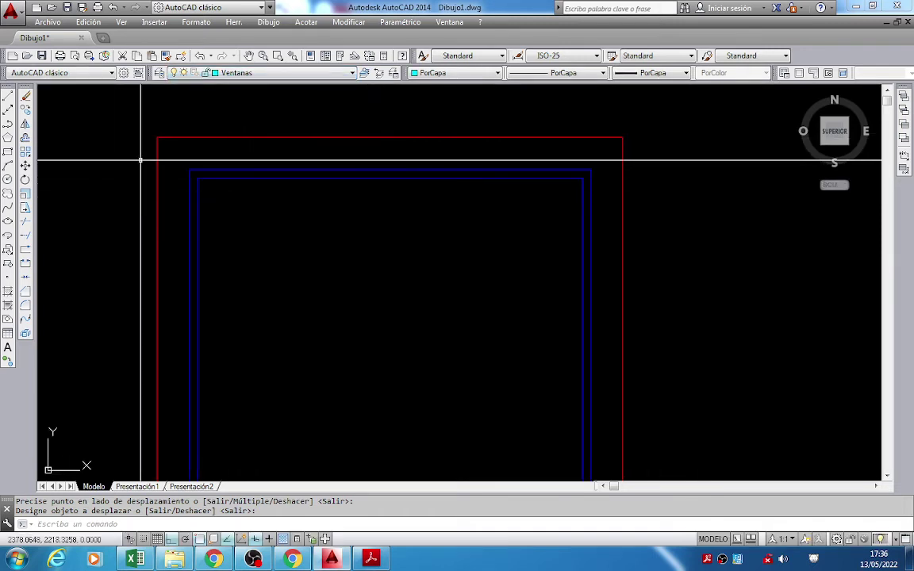
# Draw a 1.40 by 0.20 window rectangle inside the top wall, then return to the PDF.
pyautogui.click(8, 154)
pyautogui.scroll(2, 221, 194)
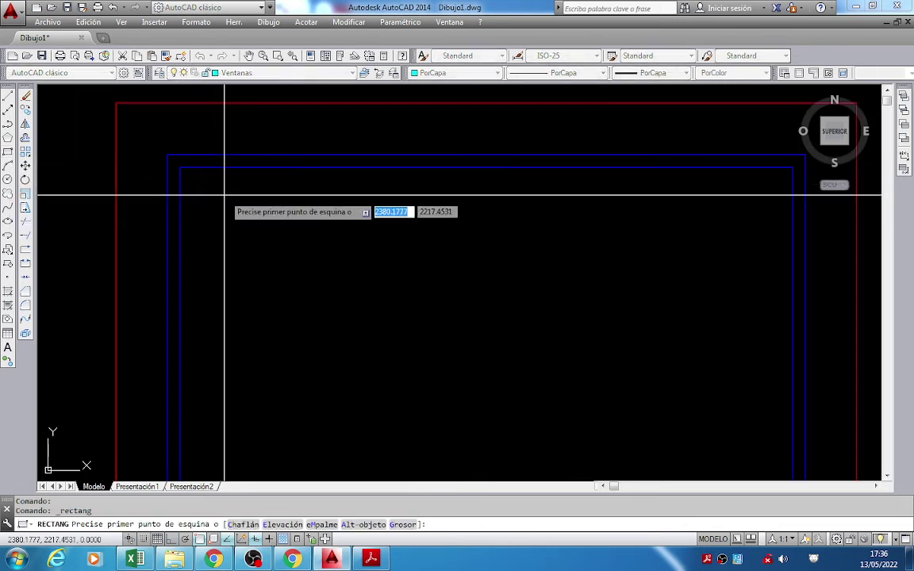
pyautogui.click(299, 220)
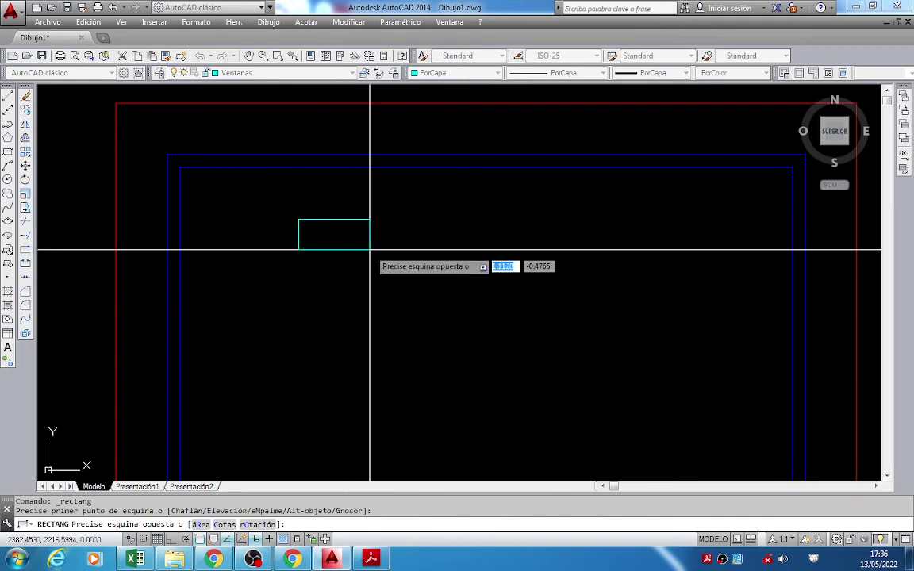
pyautogui.hotkey('alt', 'Tab')
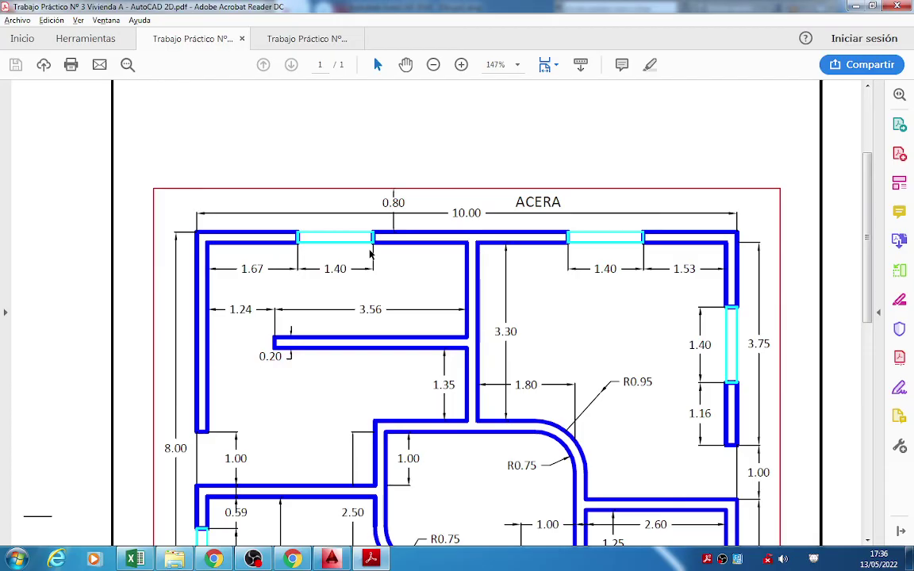
pyautogui.hotkey('alt', 'Tab')
pyautogui.write('1.4')
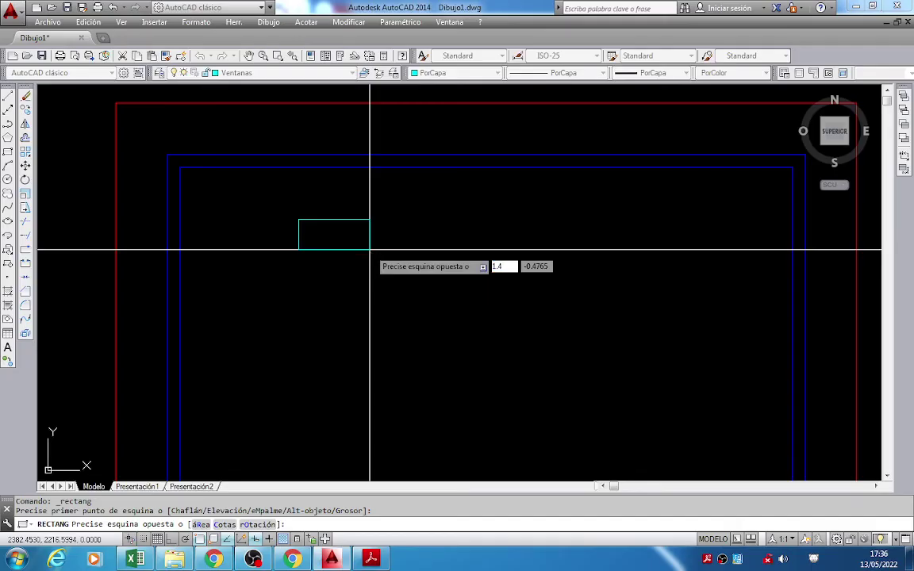
pyautogui.press('Tab')
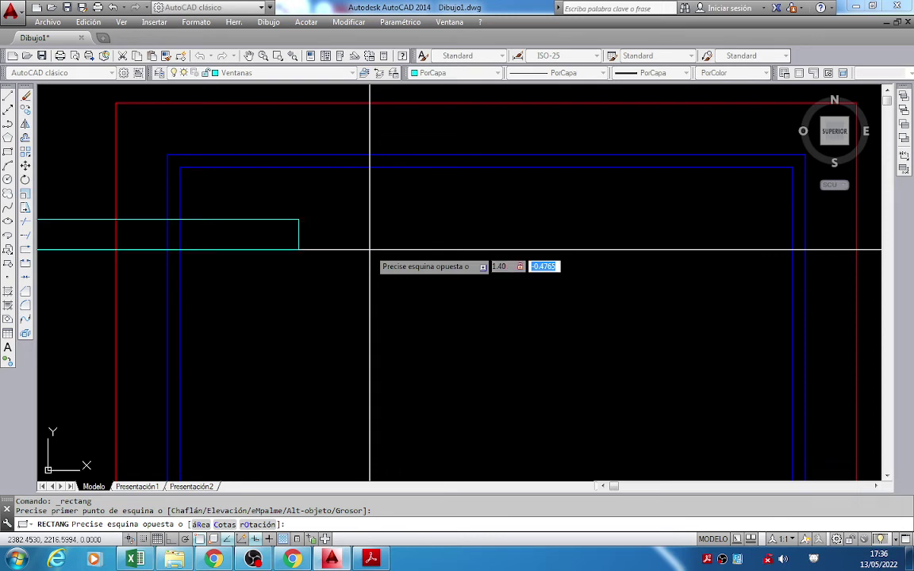
pyautogui.write('0.2')
pyautogui.press('Return')
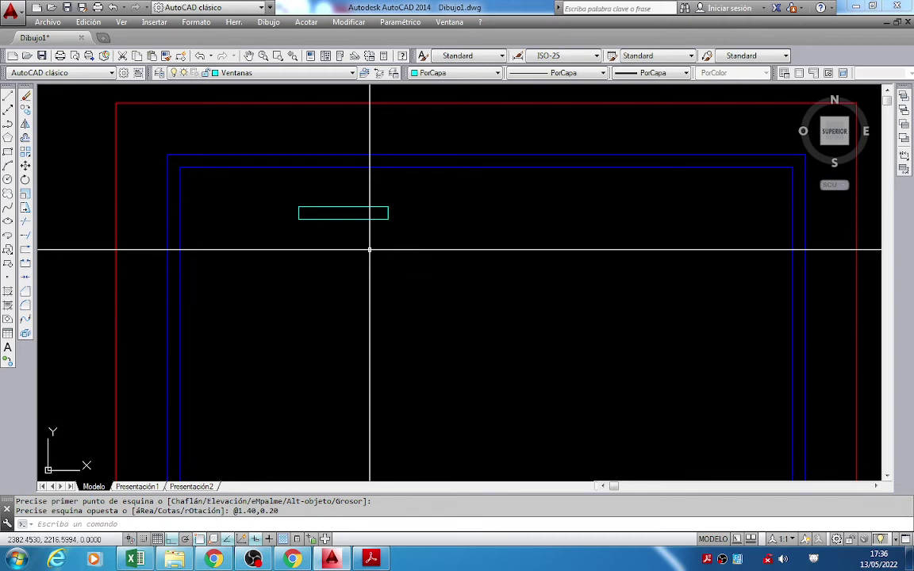
pyautogui.hotkey('alt', 'Tab')
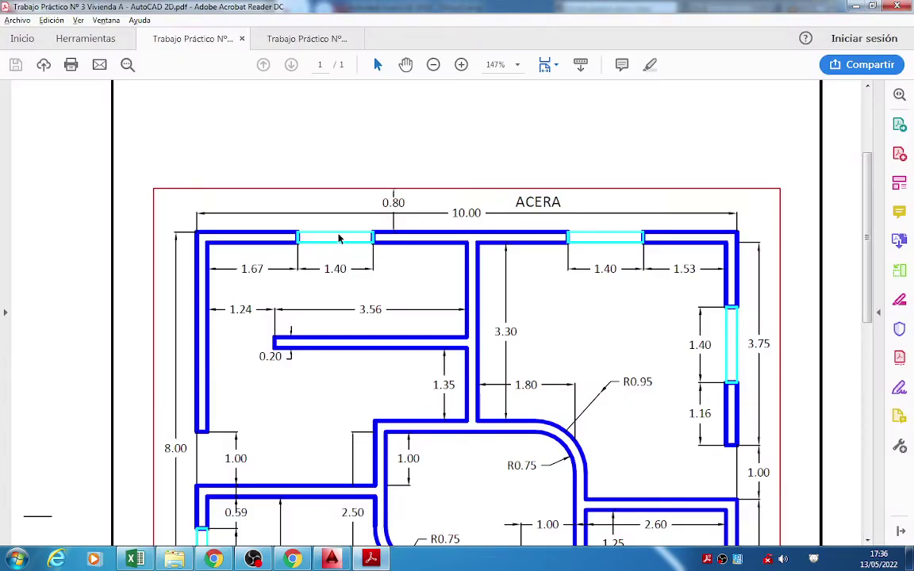
pyautogui.hotkey('alt', 'Tab')
pyautogui.hotkey('alt', 'Tab')
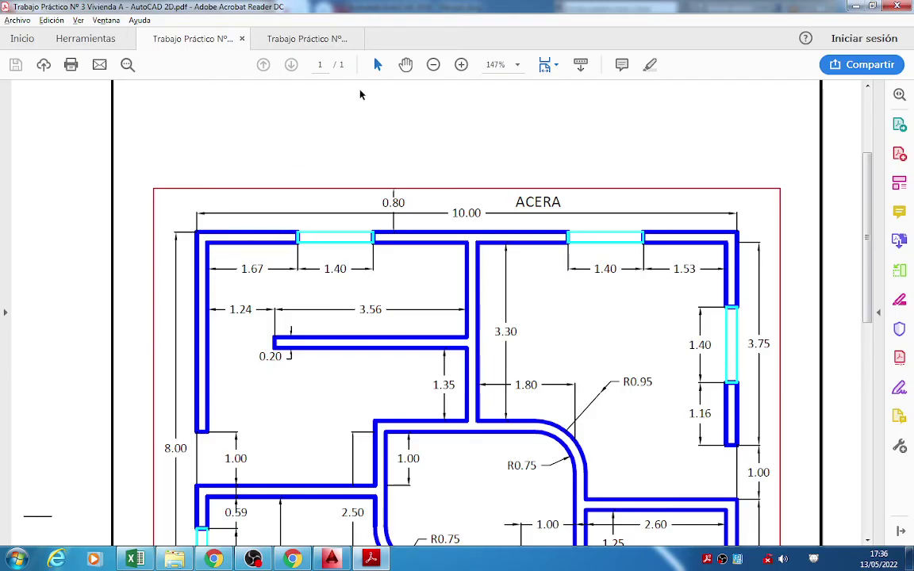
# Zoom the plan to 200% and find the 1.67 offset to the first top-wall window.
pyautogui.click(461, 65)
pyautogui.scroll(-2, 439, 253)
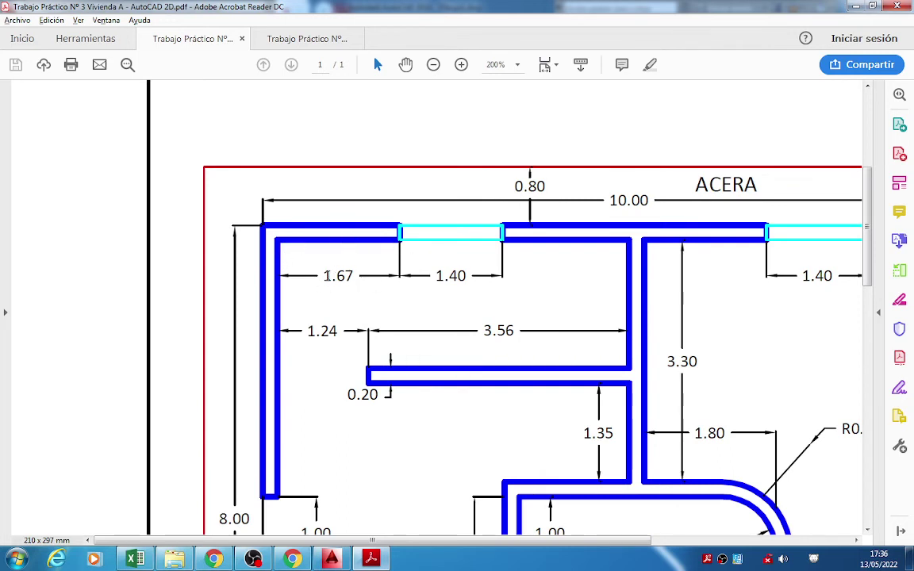
pyautogui.doubleClick(337, 275)
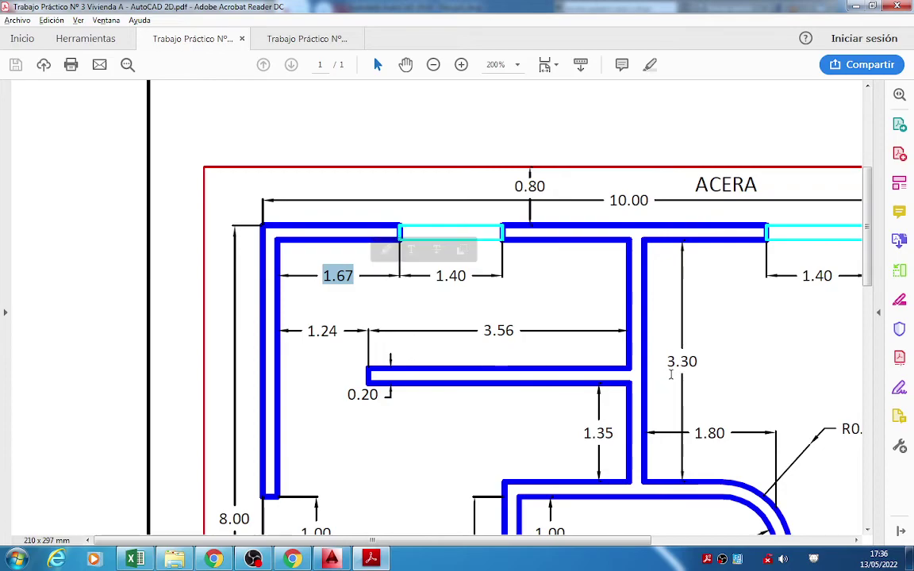
pyautogui.hotkey('alt', 'Tab')
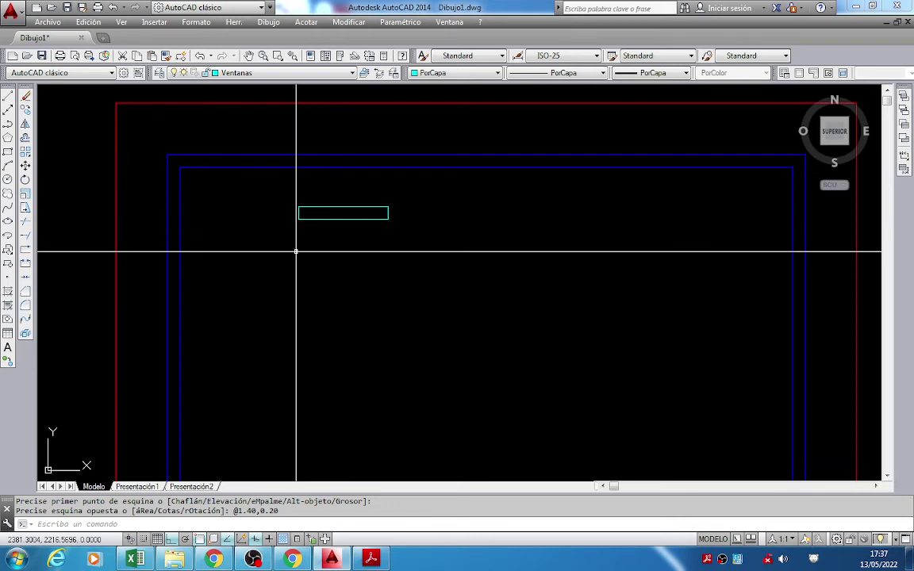
# Move the window rectangle to the top-left inner wall corner.
pyautogui.write('D')
pyautogui.press('Return')
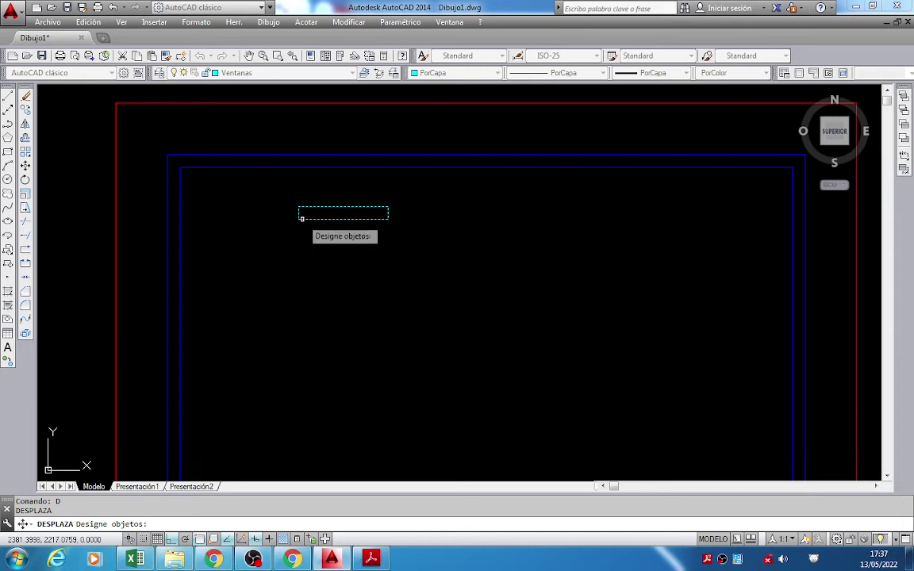
pyautogui.click(302, 218)
pyautogui.press('Return')
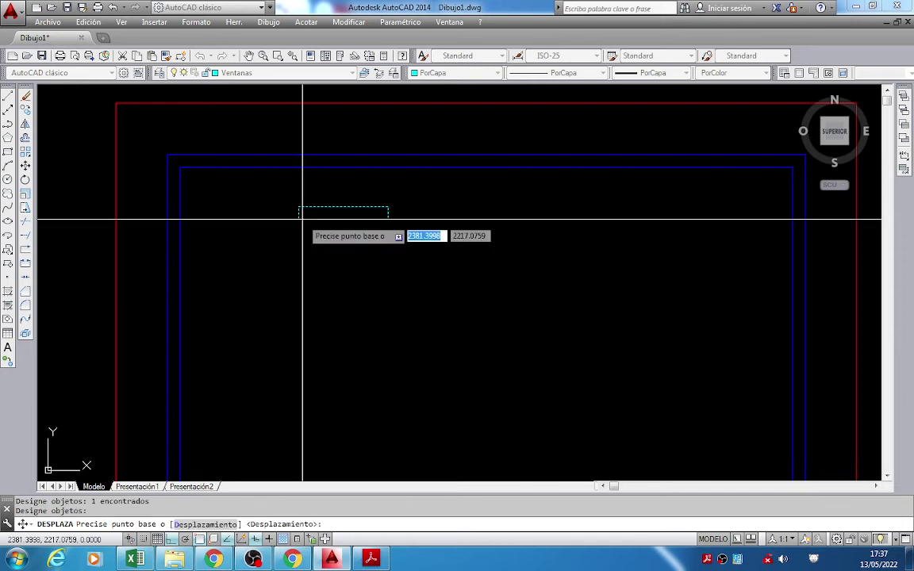
pyautogui.scroll(5, 302, 219)
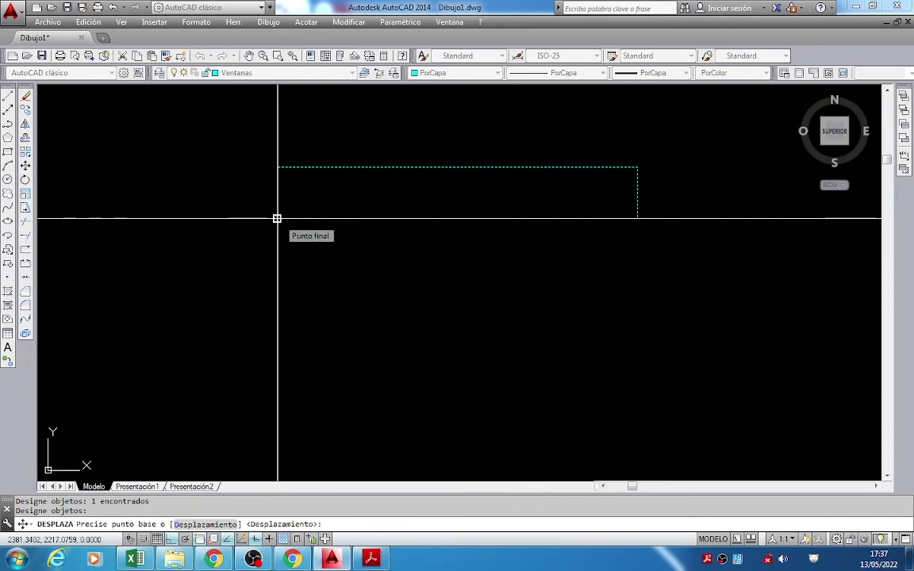
pyautogui.click(277, 218)
pyautogui.scroll(-4, 277, 218)
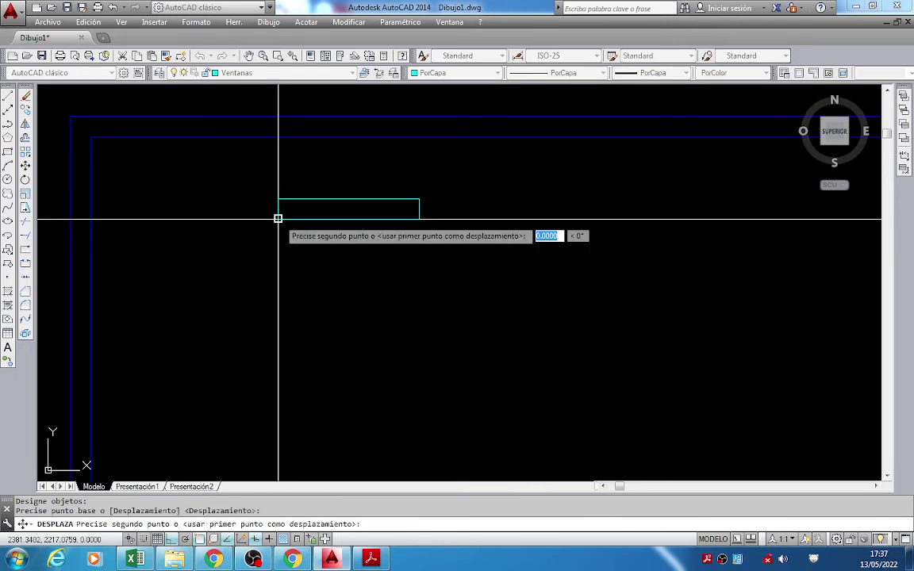
pyautogui.click(90, 136)
pyautogui.moveTo(129, 188); pyautogui.dragTo(215, 222, button='middle')
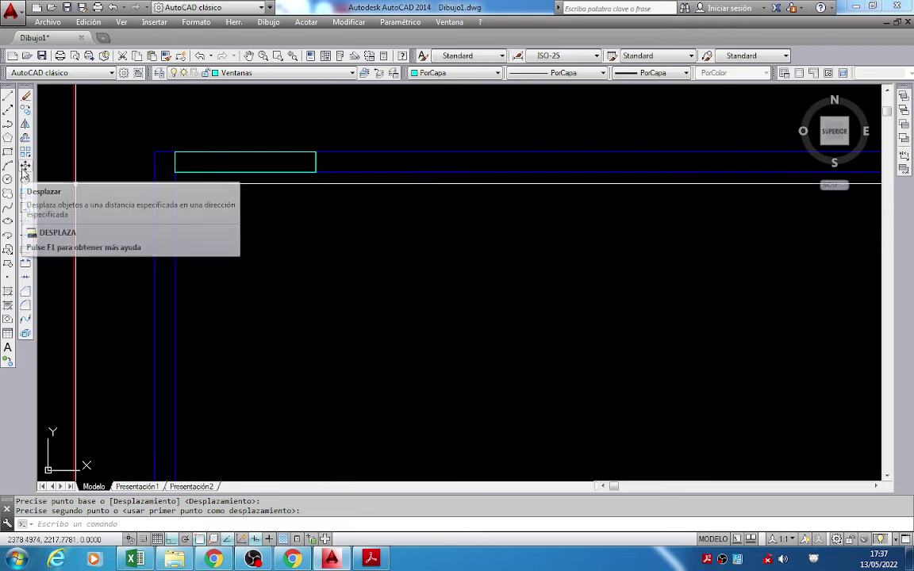
# Move the window rectangle 1.67 to the right along the top wall.
pyautogui.write('D')
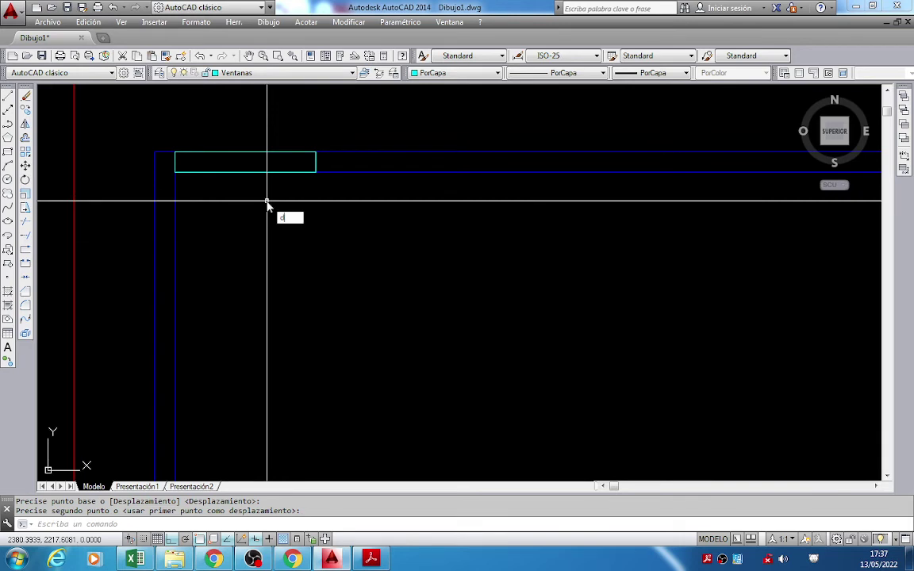
pyautogui.press('Return')
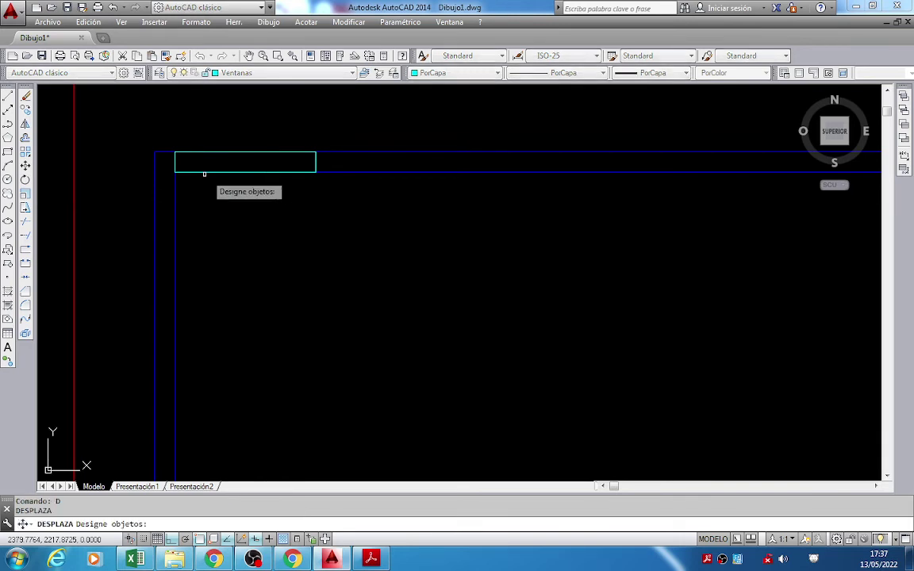
pyautogui.click(169, 139)
pyautogui.click(340, 198)
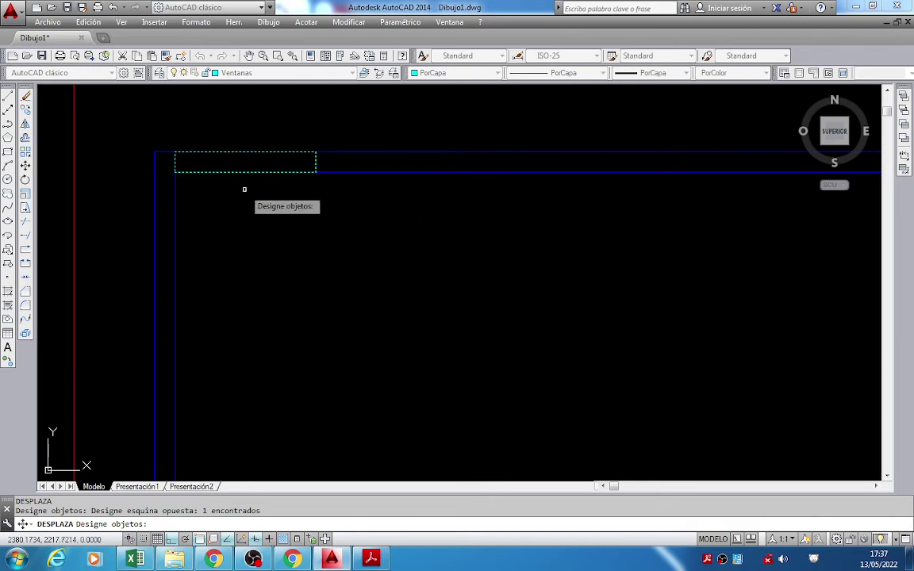
pyautogui.hotkey('alt', 'Tab')
pyautogui.hotkey('alt', 'Tab')
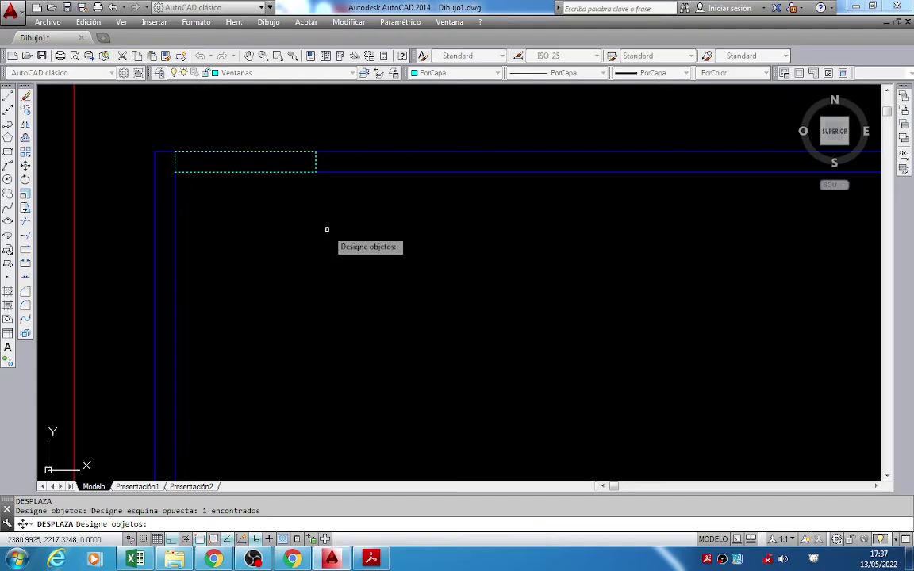
pyautogui.press('Return')
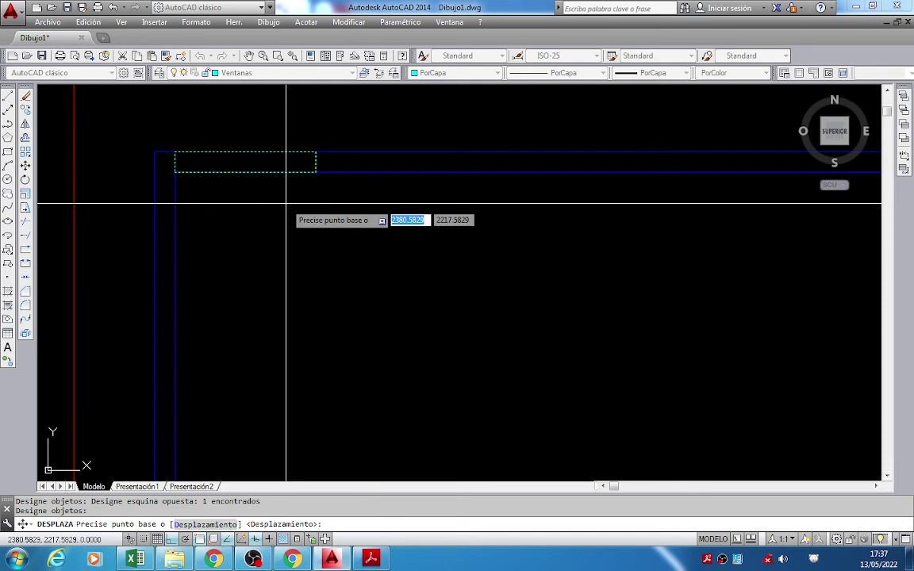
pyautogui.click(287, 204)
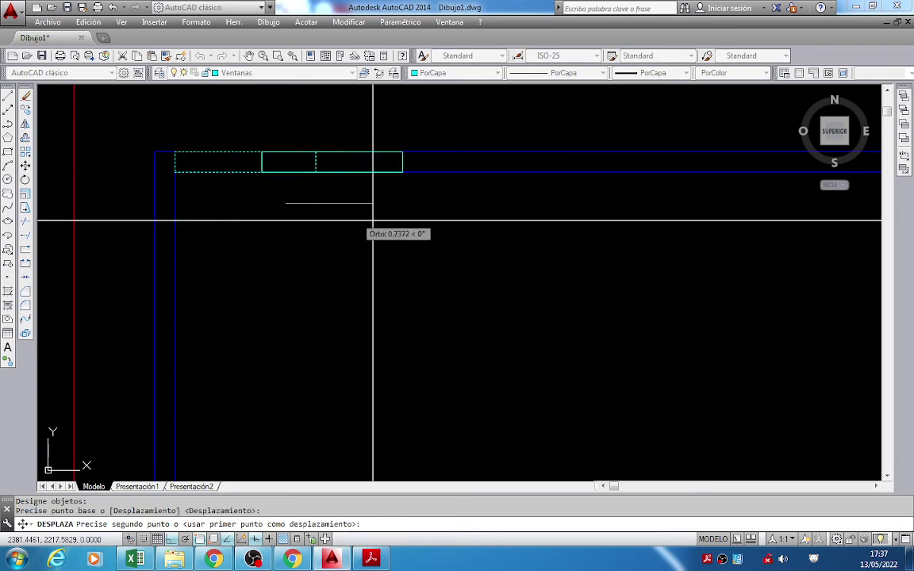
pyautogui.hotkey('alt', 'Tab')
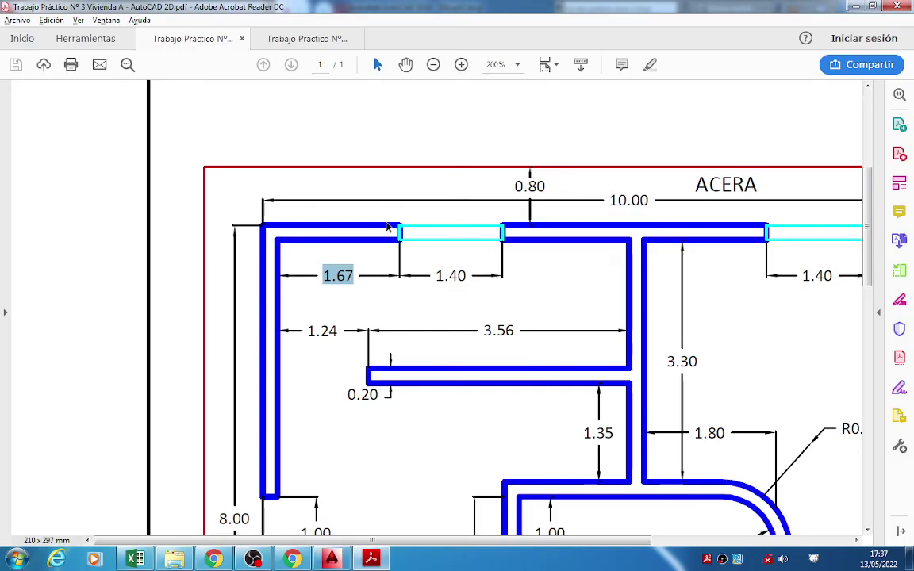
pyautogui.hotkey('alt', 'Tab')
pyautogui.write('1.6')
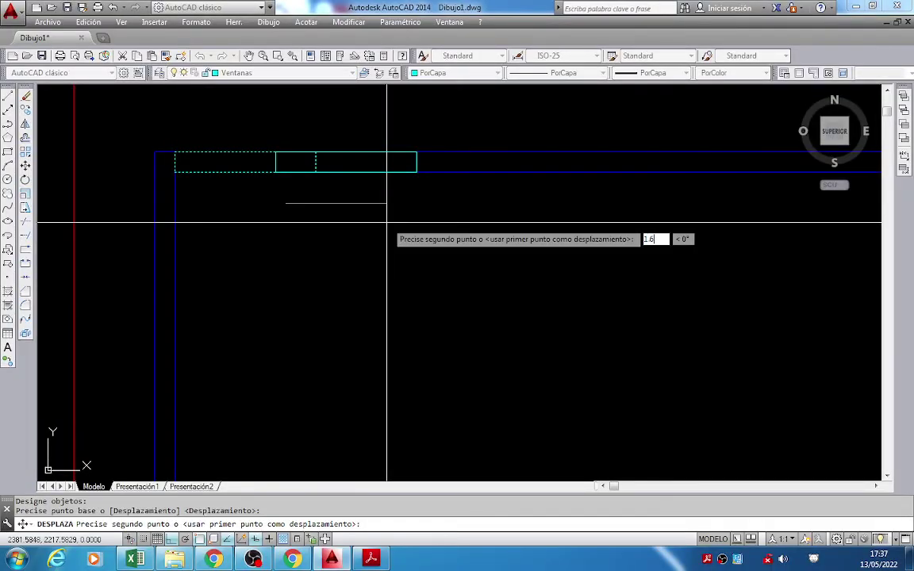
pyautogui.press('Return')
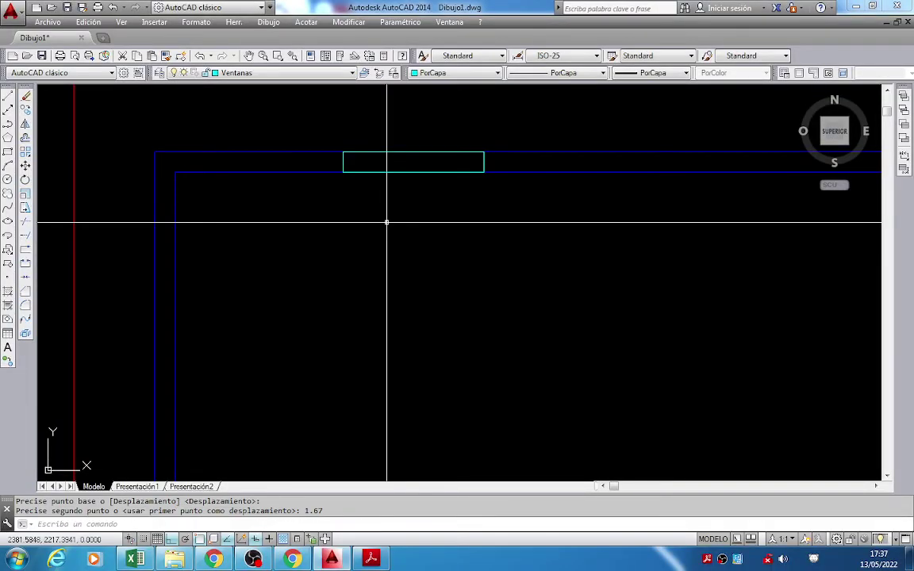
pyautogui.moveTo(386, 222); pyautogui.dragTo(359, 227, button='middle')
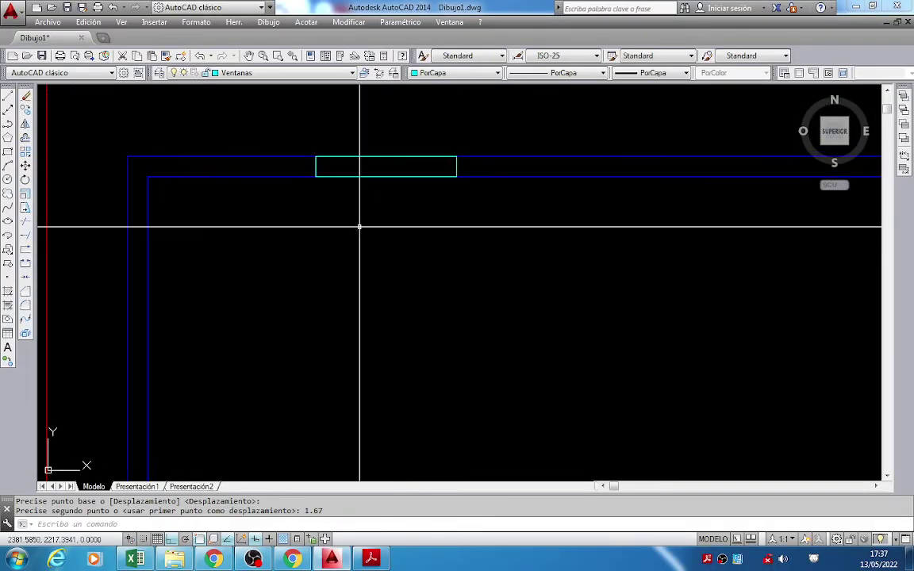
pyautogui.hotkey('alt', 'Tab')
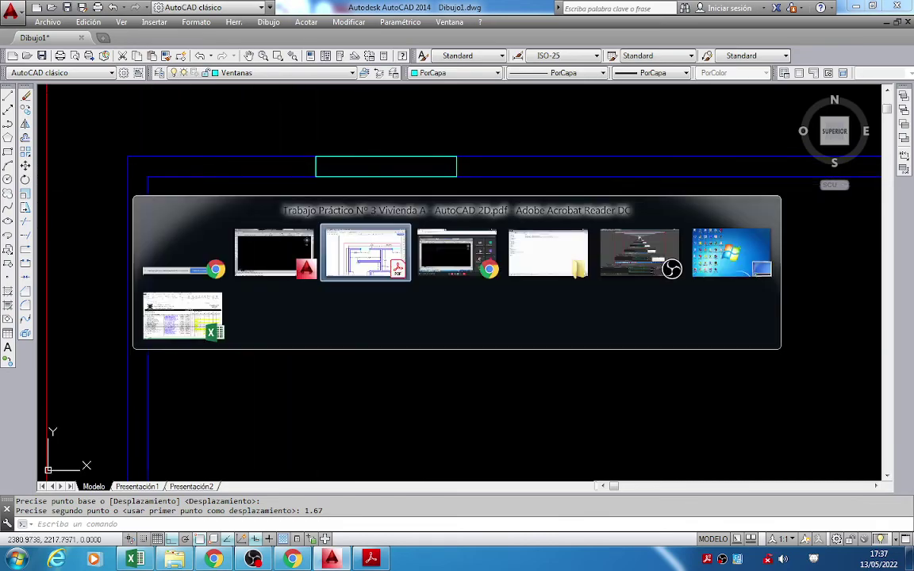
pyautogui.hotkey('alt', 'Tab')
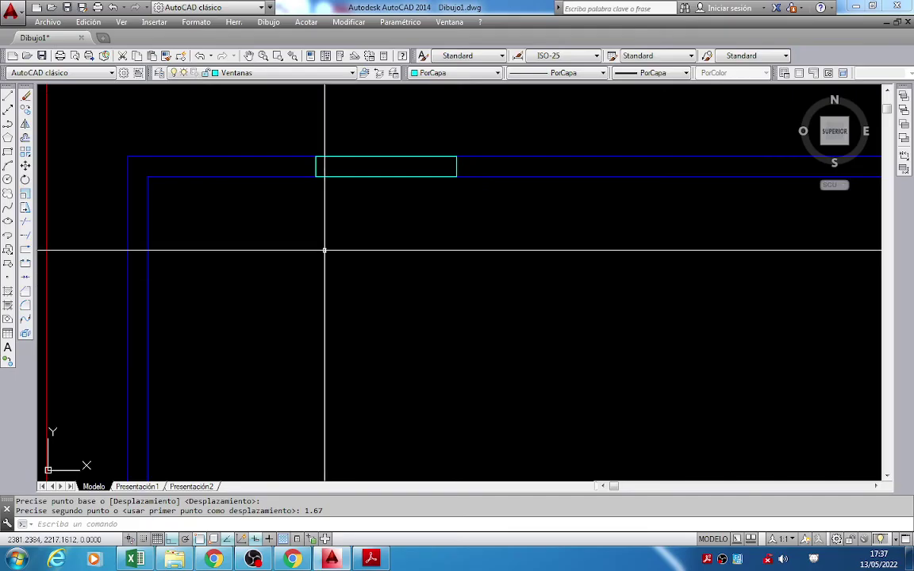
# Measure with DIST from the inner wall corner to the window corner, confirming 1.67.
pyautogui.write('DI')
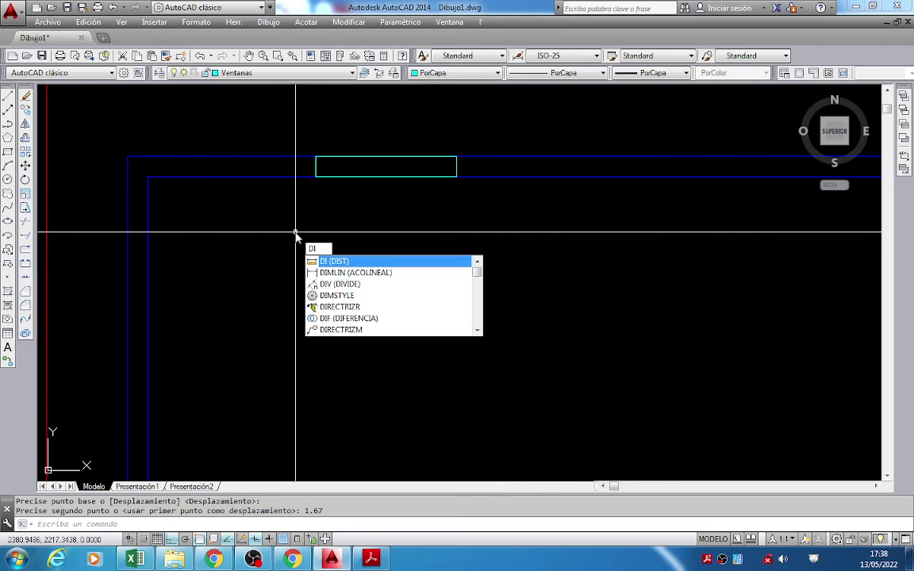
pyautogui.press('Return')
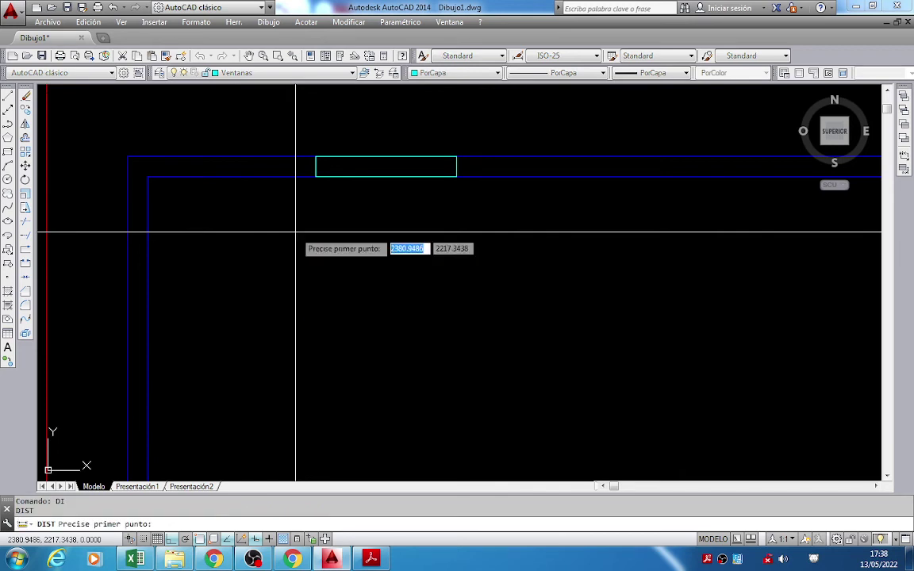
pyautogui.click(147, 176)
pyautogui.click(316, 176)
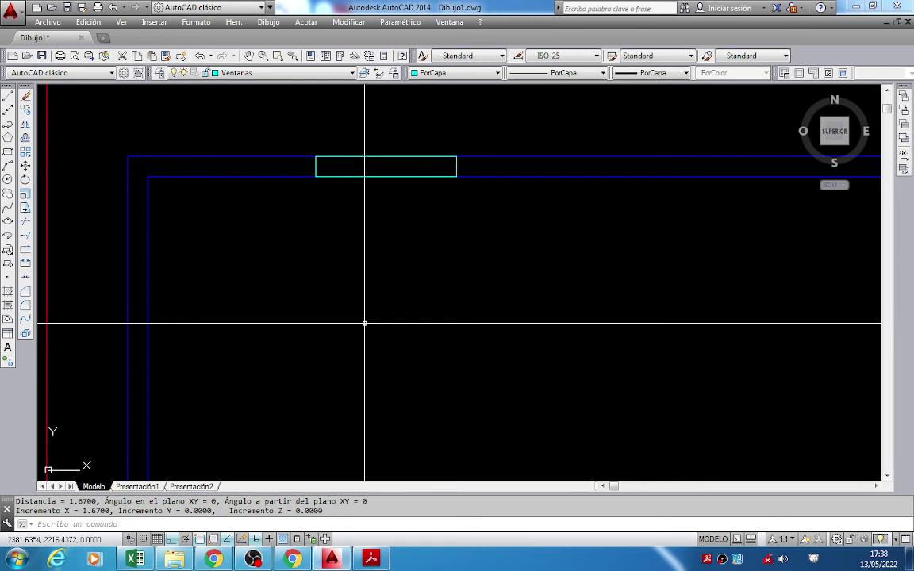
pyautogui.press('F2')
pyautogui.moveTo(239, 352); pyautogui.dragTo(262, 352)
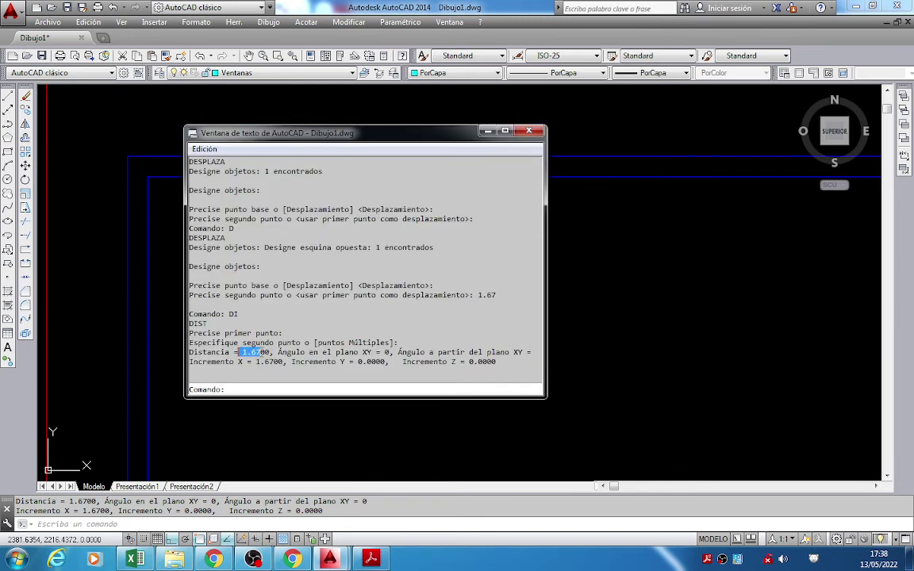
pyautogui.press('Escape')
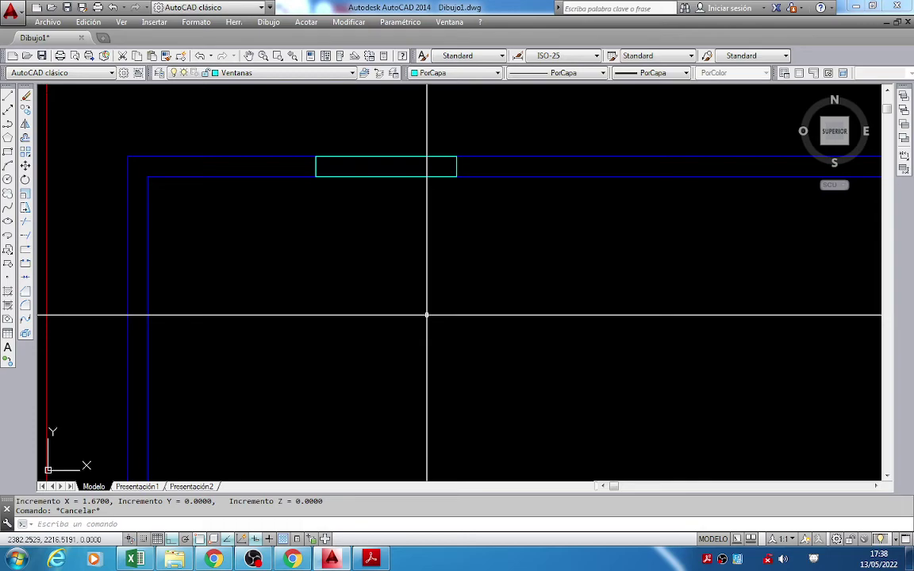
pyautogui.moveTo(505, 261); pyautogui.dragTo(404, 253, button='middle')
pyautogui.scroll(-4, 423, 198)
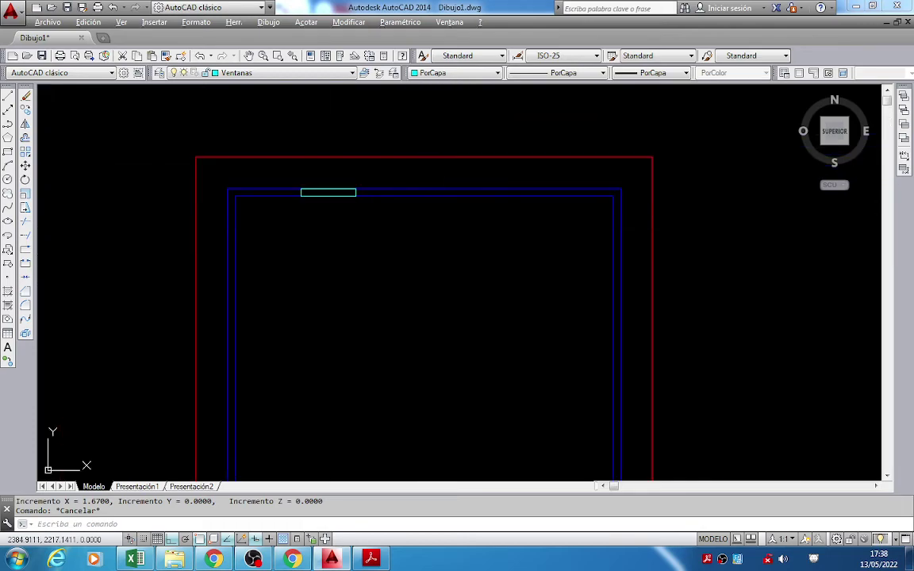
pyautogui.hotkey('alt', 'Tab')
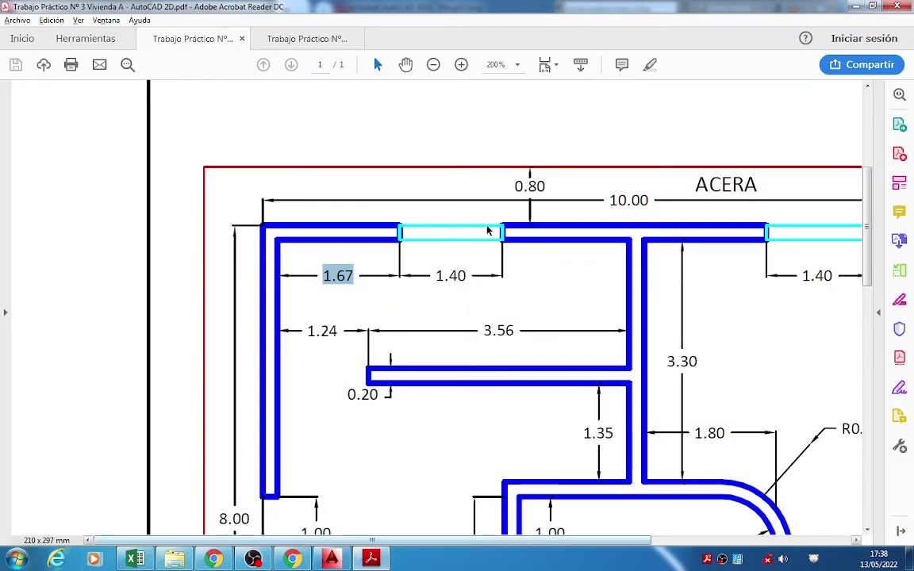
# Zoom the PDF plan to 147% and mark the 1.53 dimension beside the second top window, checking the AutoCAD outline in between.
pyautogui.click(433, 65)
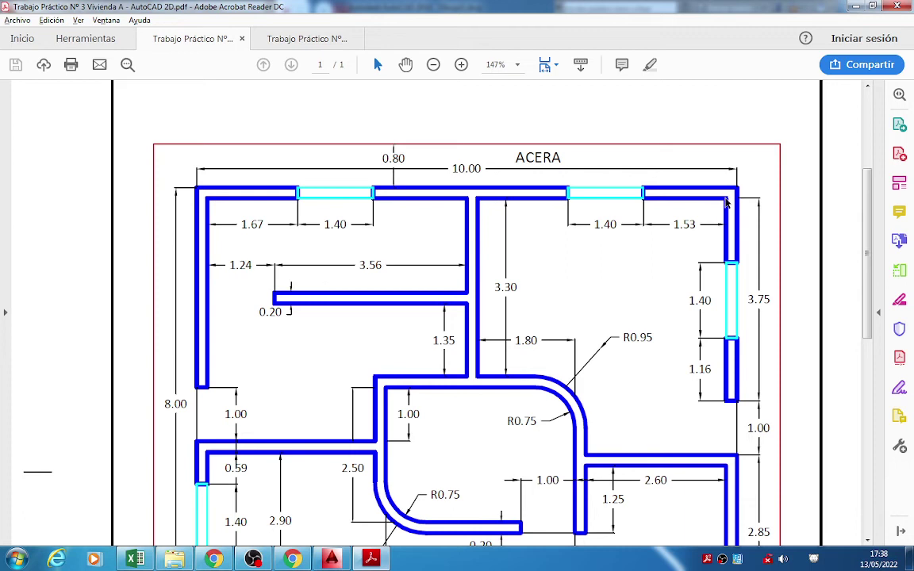
pyautogui.doubleClick(675, 224)
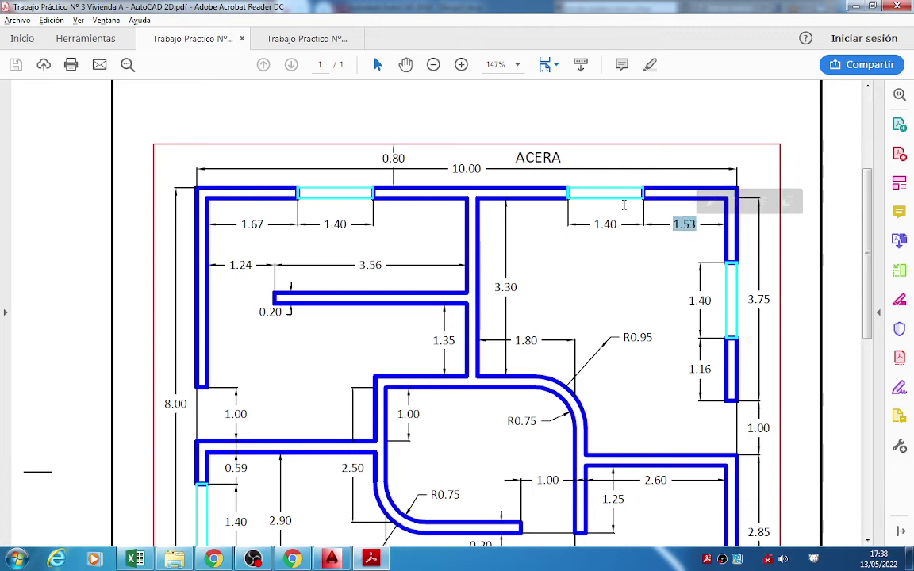
pyautogui.click(332, 559)
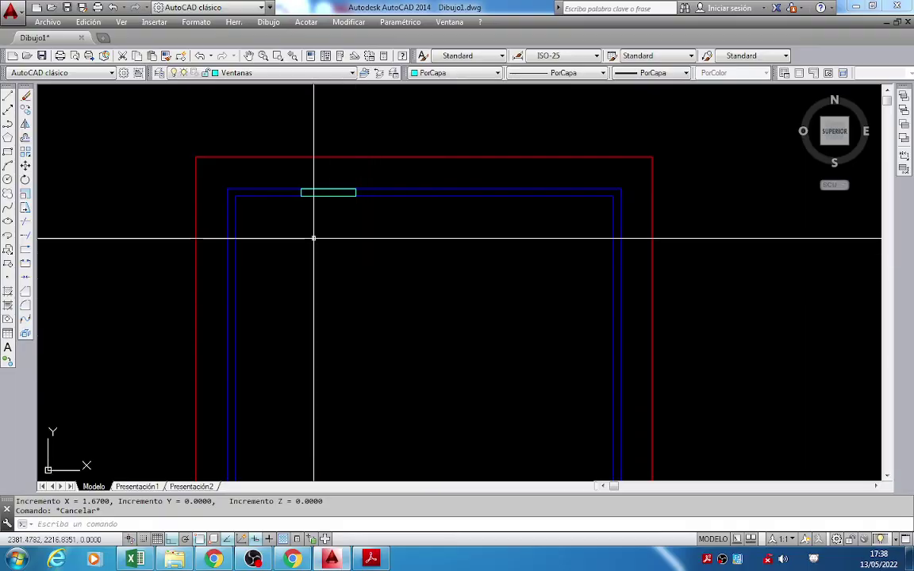
pyautogui.moveTo(313, 236); pyautogui.dragTo(308, 199, button='middle')
pyautogui.scroll(-2, 308, 198)
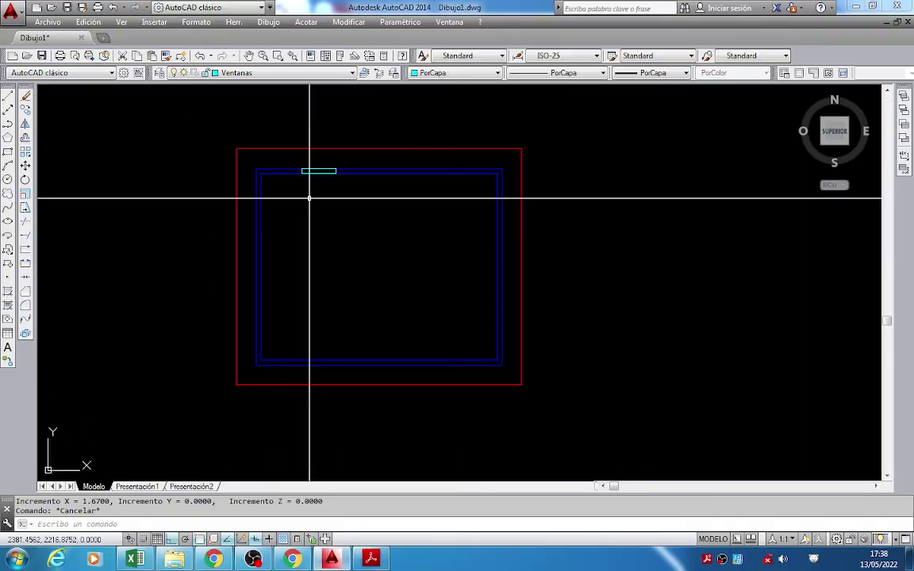
pyautogui.scroll(2, 308, 199)
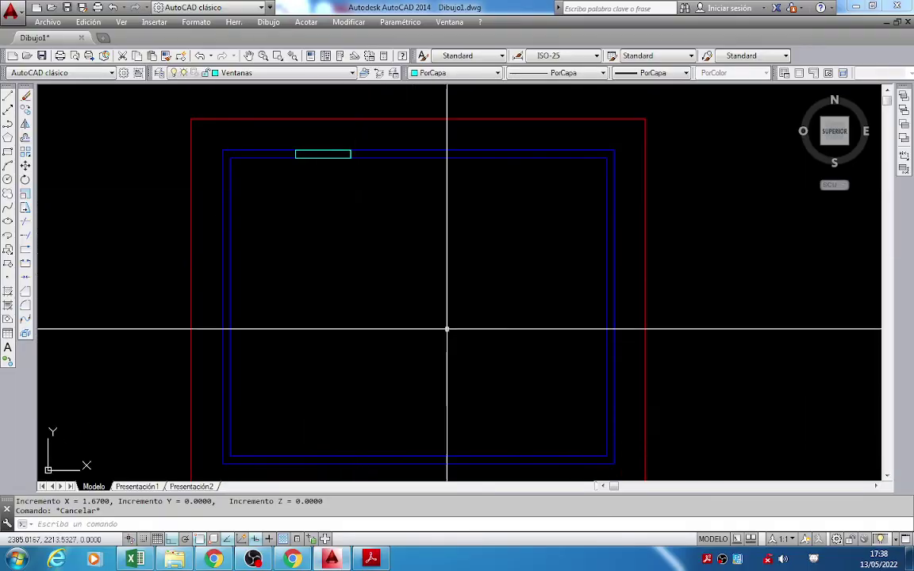
pyautogui.click(336, 556)
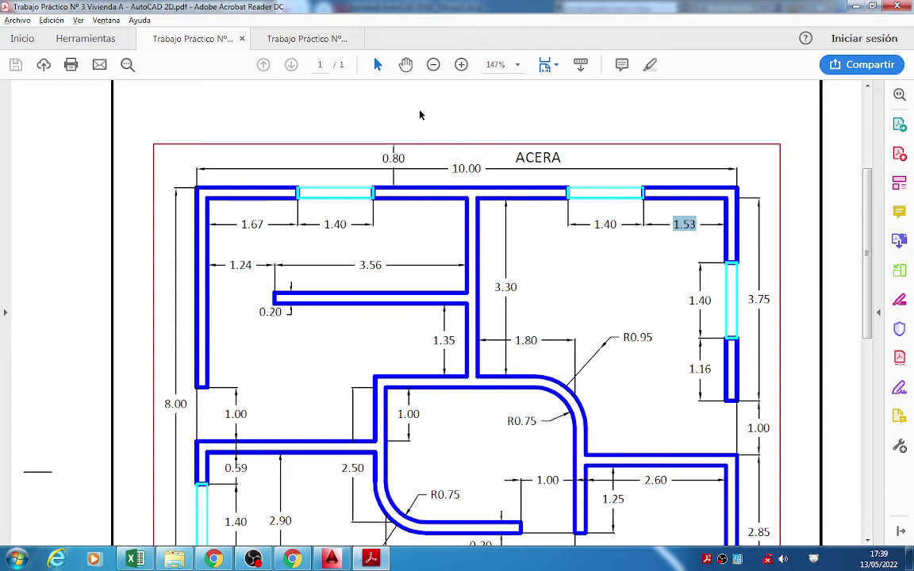
# Zoom the PDF plan out to 100% to read the top-wall window dimensions, then return to 147%.
pyautogui.click(434, 66)
pyautogui.click(435, 66)
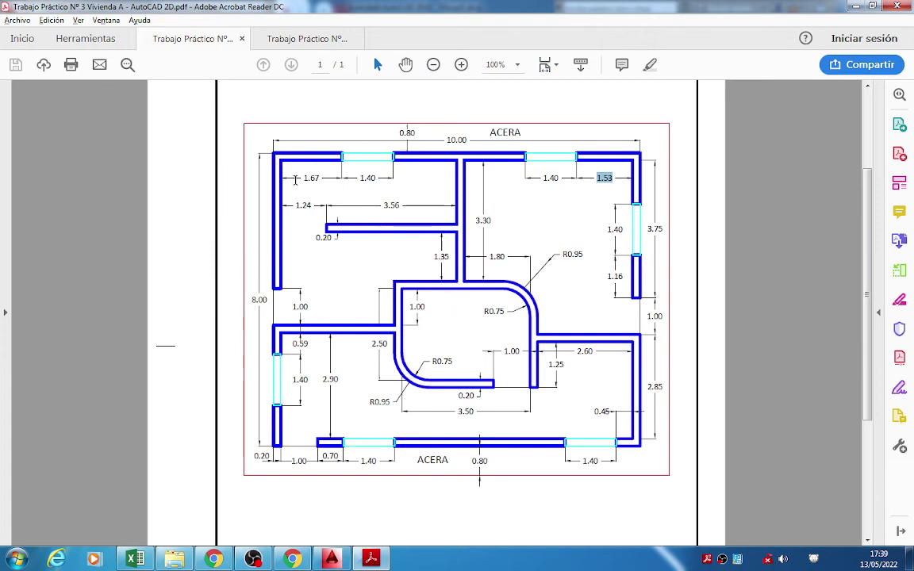
pyautogui.keyDown('ctrl'); pyautogui.scroll(2, 367, 104); pyautogui.keyUp('ctrl')
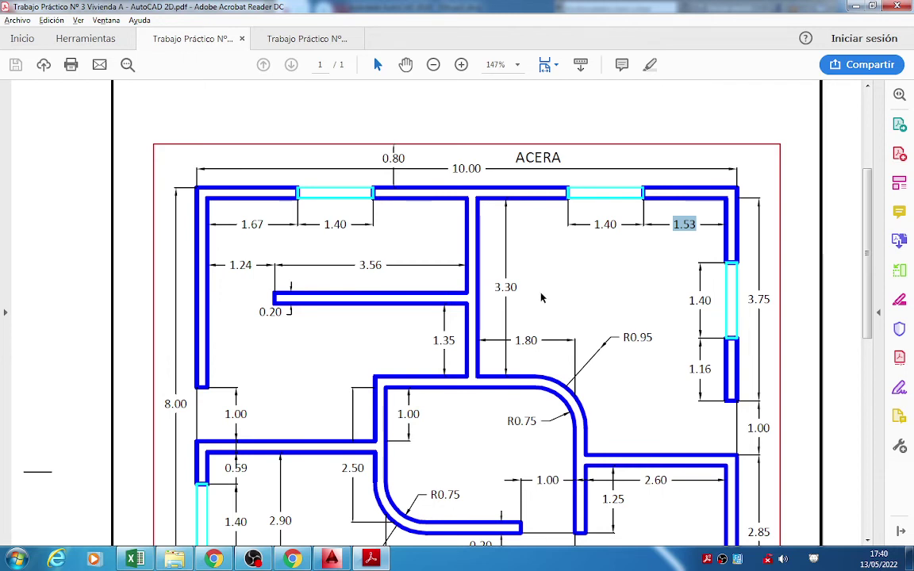
pyautogui.scroll(-1, 533, 306)
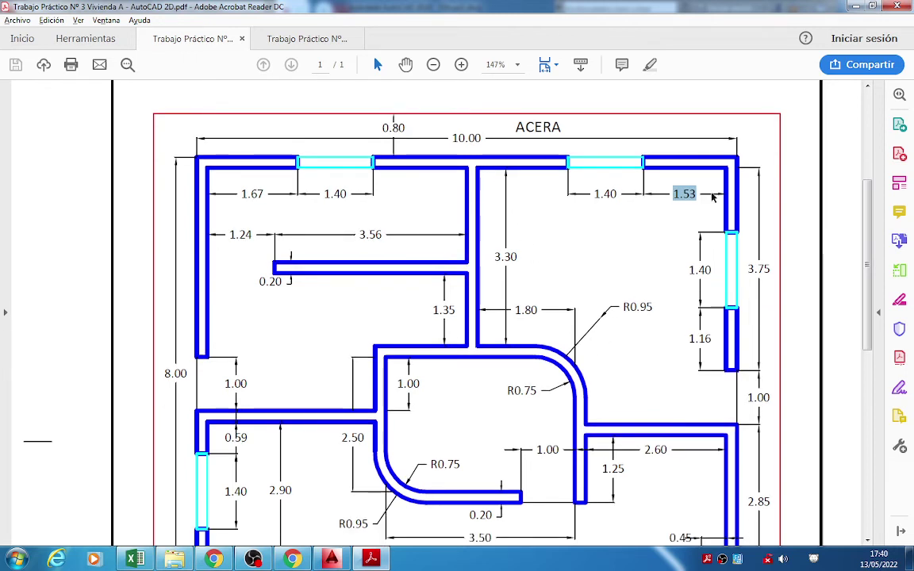
pyautogui.click(331, 560)
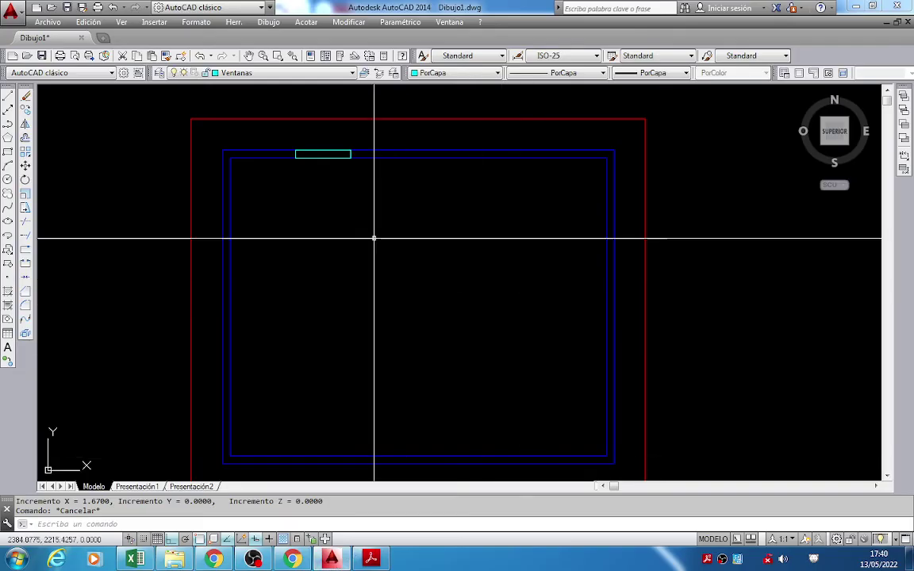
# Copy the top-left window rectangle toward the right end of the top wall.
pyautogui.click(25, 109)
pyautogui.scroll(2, 325, 152)
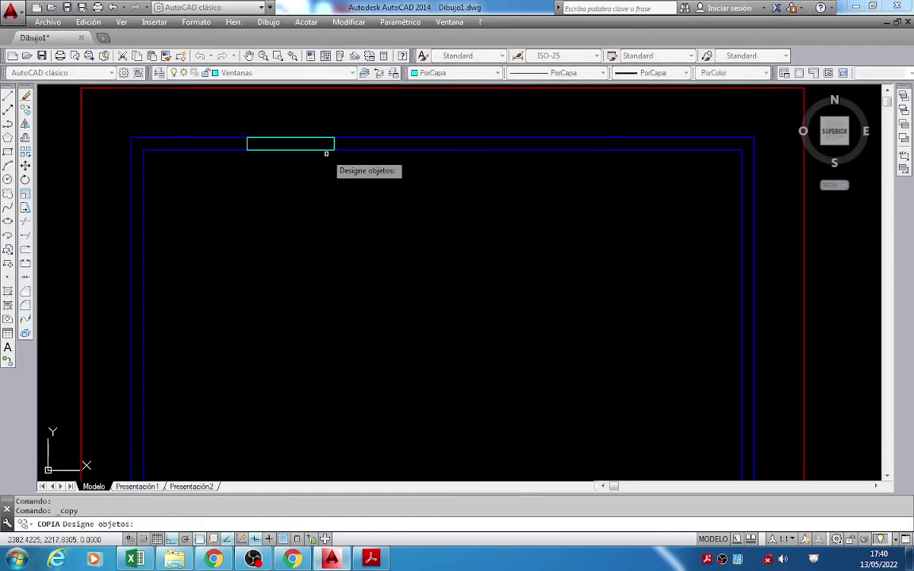
pyautogui.click(323, 150)
pyautogui.press('Return')
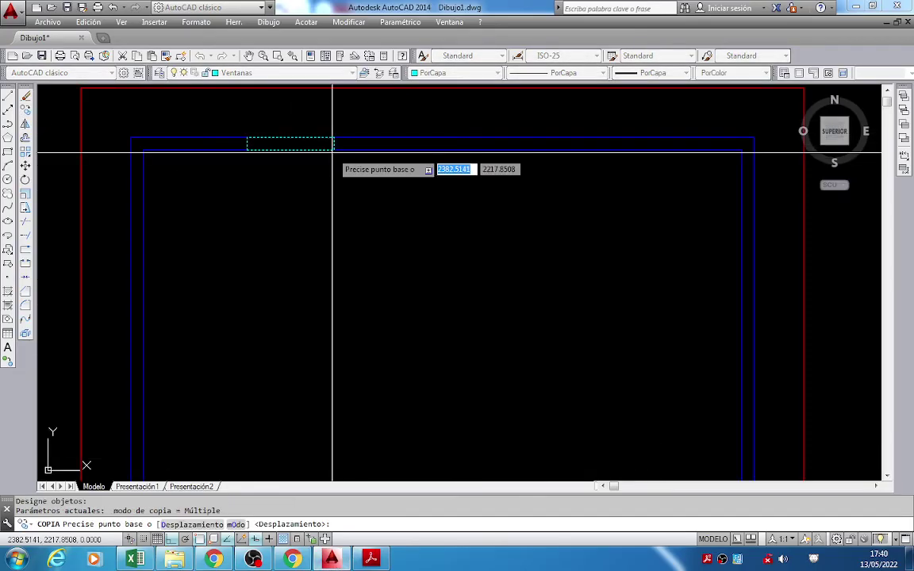
pyautogui.scroll(4, 333, 152)
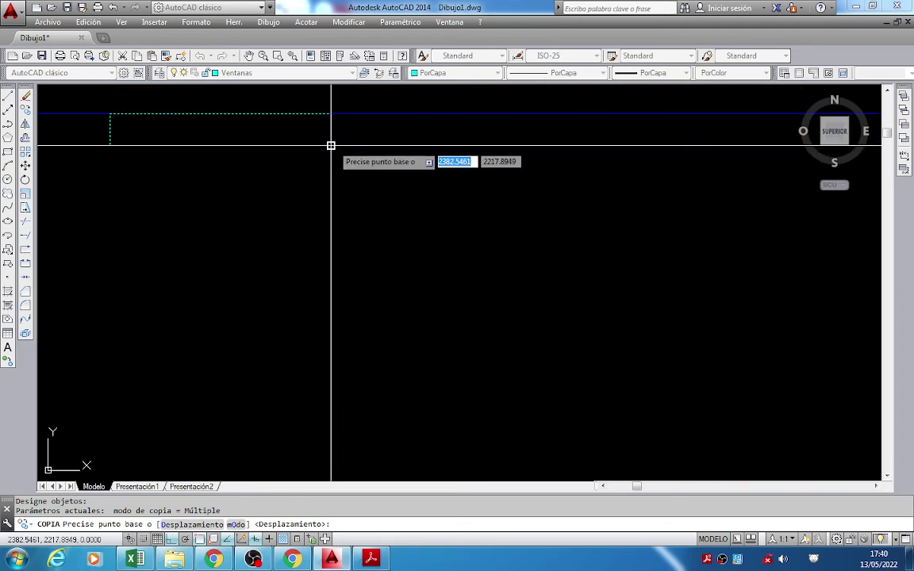
pyautogui.click(331, 145)
pyautogui.scroll(-3, 331, 145)
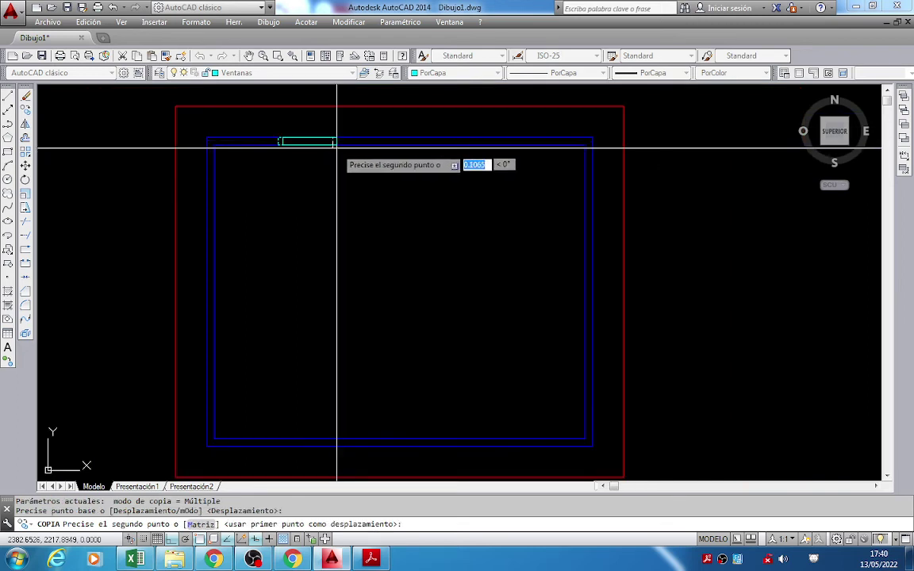
pyautogui.click(585, 144)
pyautogui.press('Return')
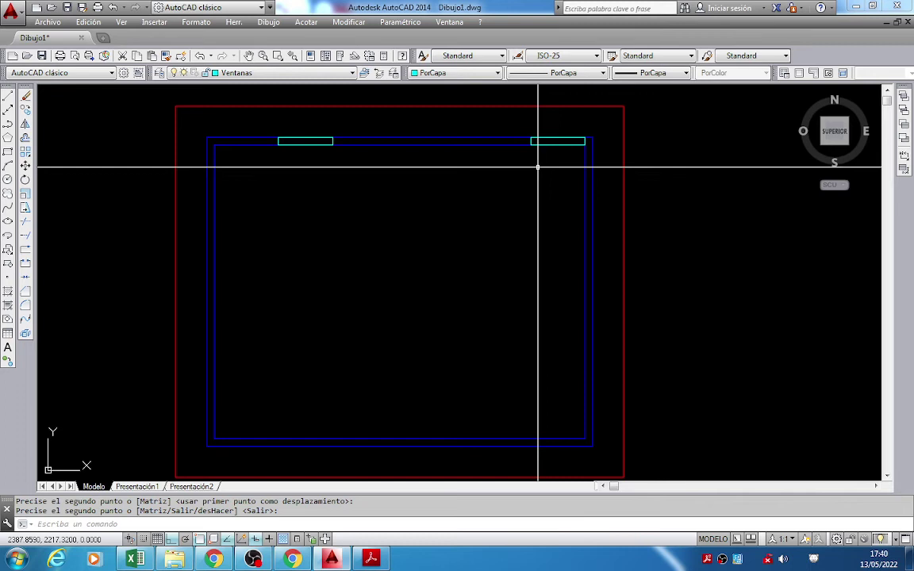
# After checking the PDF plan, move the copied window 1.53 to the left.
pyautogui.hotkey('alt', 'Tab')
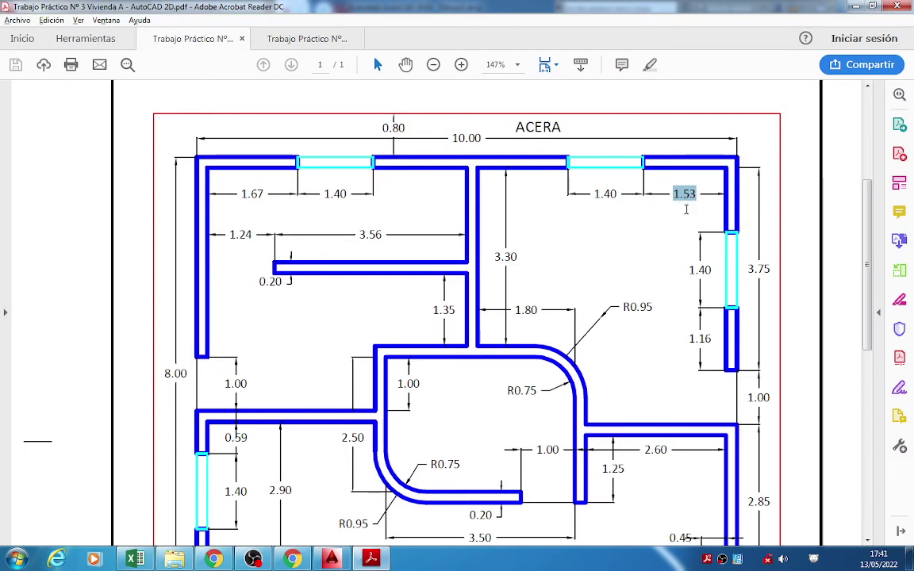
pyautogui.hotkey('alt', 'Tab')
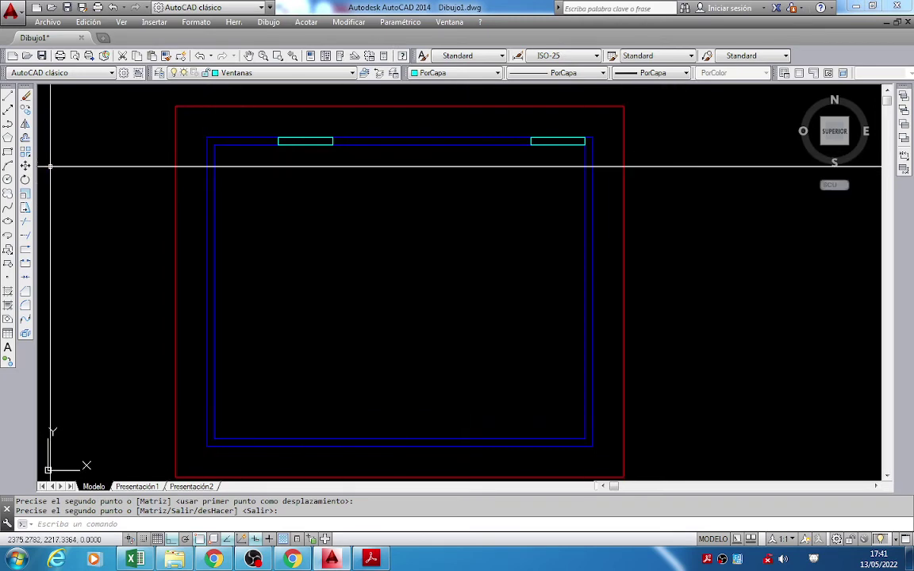
pyautogui.click(25, 165)
pyautogui.scroll(2, 579, 166)
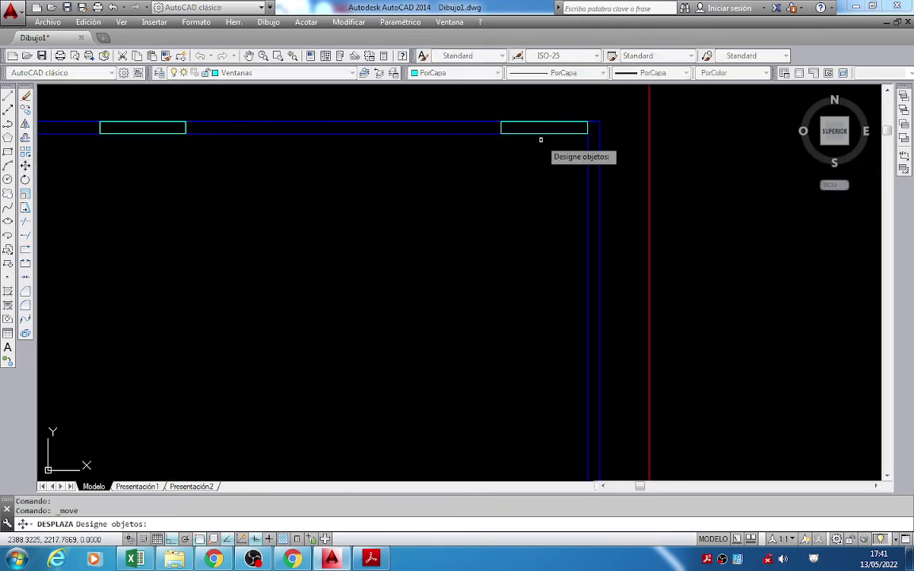
pyautogui.click(538, 129)
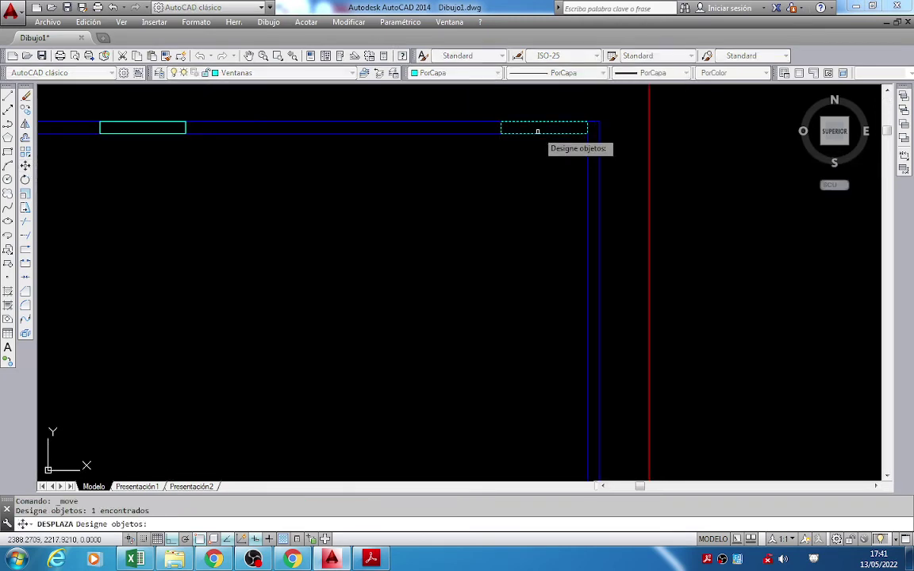
pyautogui.press('Return')
pyautogui.click(537, 131)
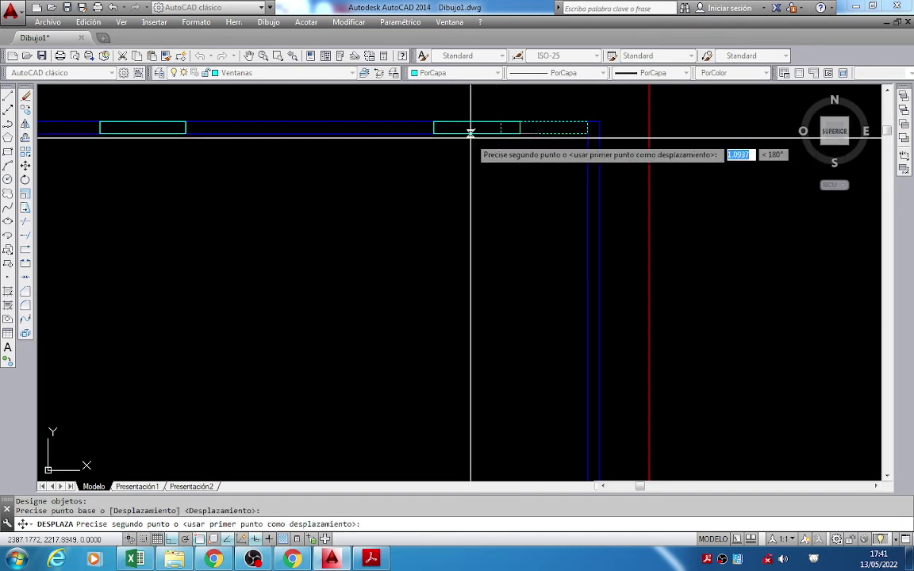
pyautogui.write('1.53')
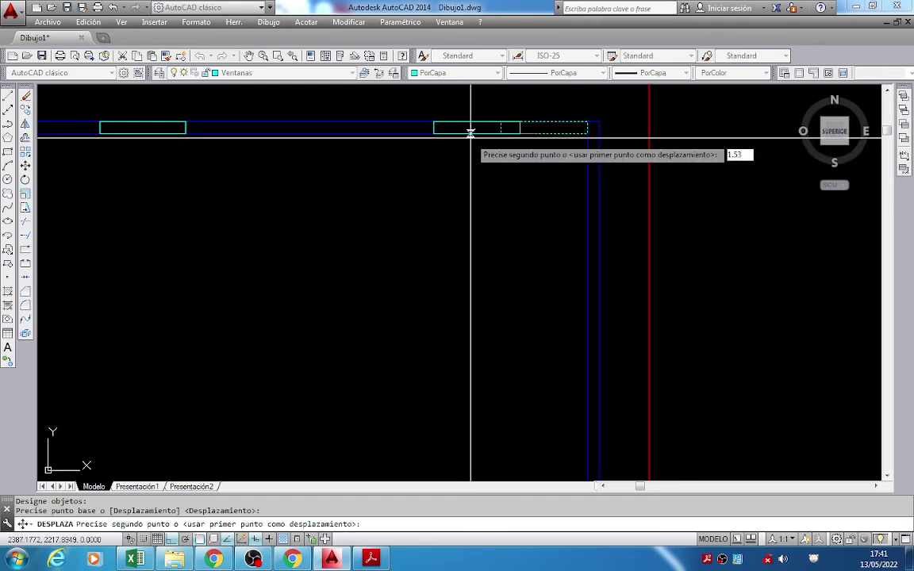
pyautogui.press('Return')
pyautogui.moveTo(481, 174); pyautogui.dragTo(549, 196, button='middle')
pyautogui.scroll(-1, 548, 195)
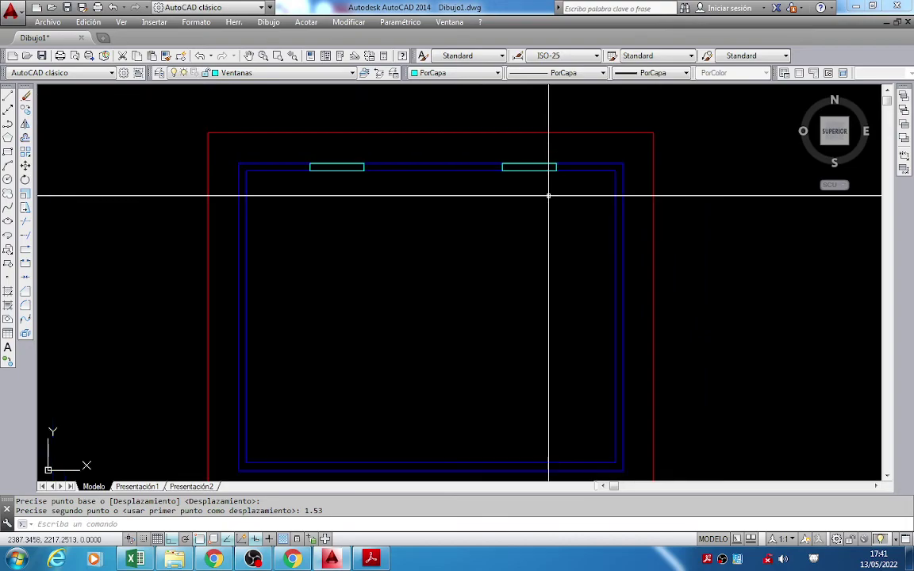
pyautogui.hotkey('alt', 'Tab')
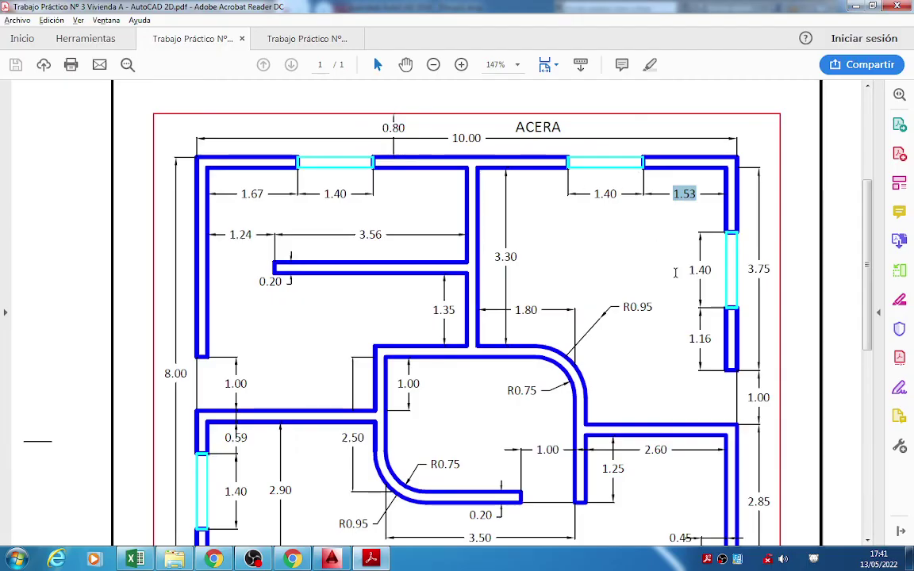
# Scroll the PDF plan and highlight the 1.67 and bottom-wall 0.70 window dimensions.
pyautogui.click(717, 233)
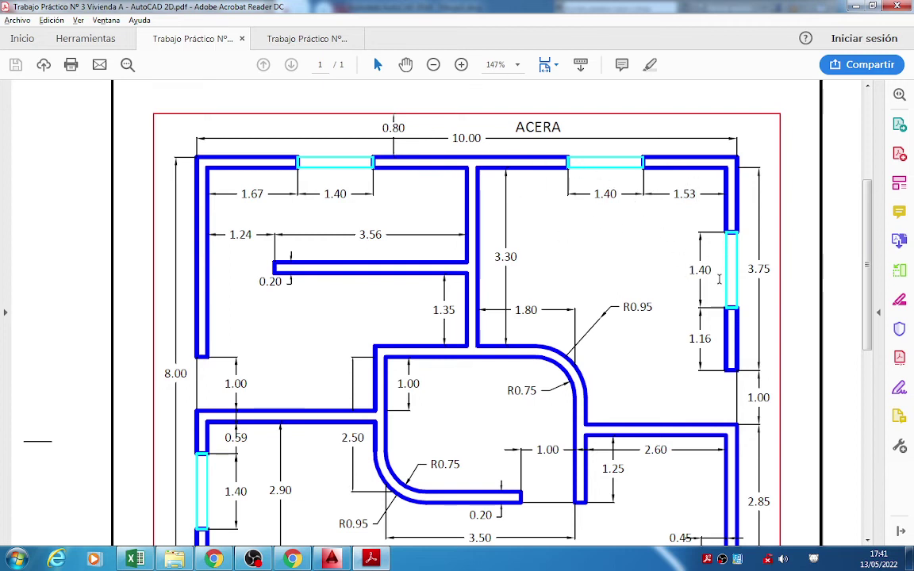
pyautogui.scroll(-3, 737, 316)
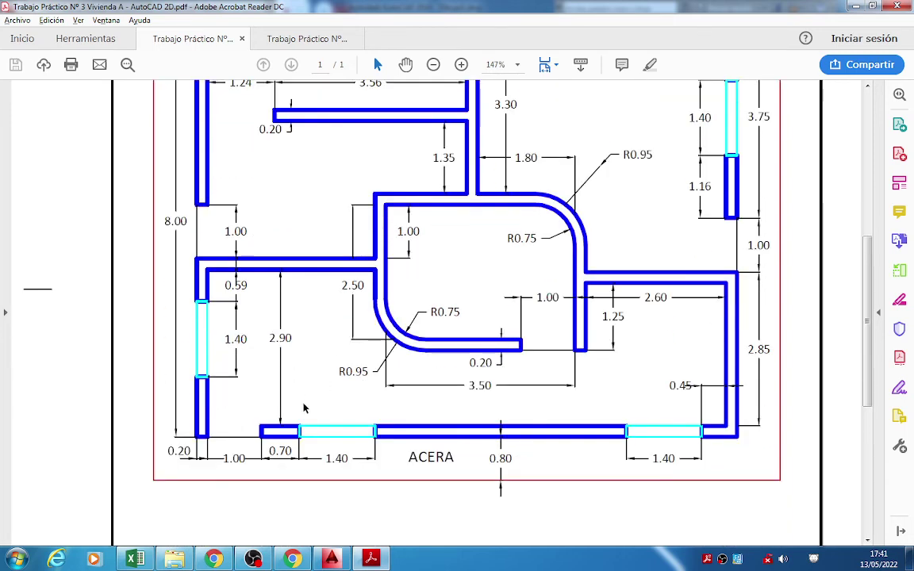
pyautogui.scroll(4, 672, 431)
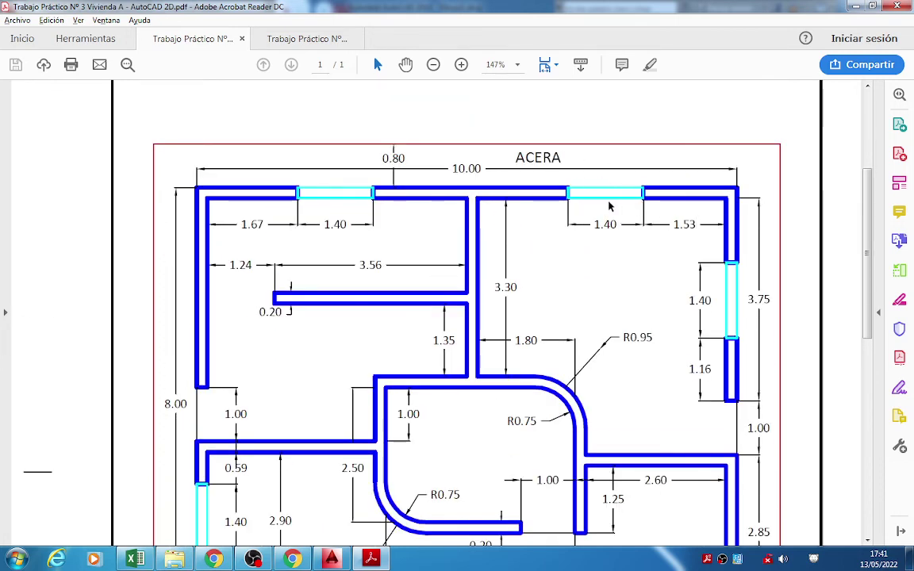
pyautogui.scroll(-2, 608, 204)
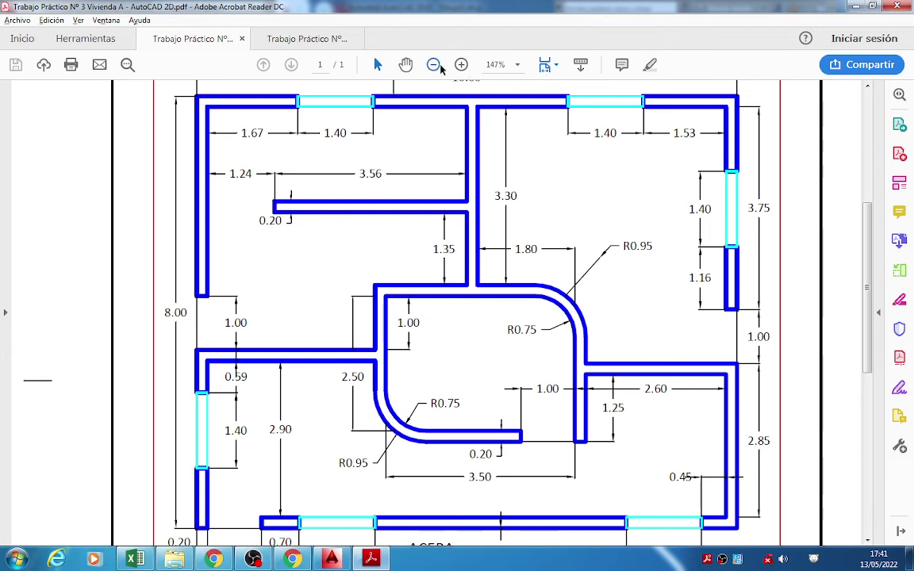
pyautogui.keyDown('ctrl'); pyautogui.scroll(-2, 500, 135); pyautogui.keyUp('ctrl')
pyautogui.scroll(1, 574, 204)
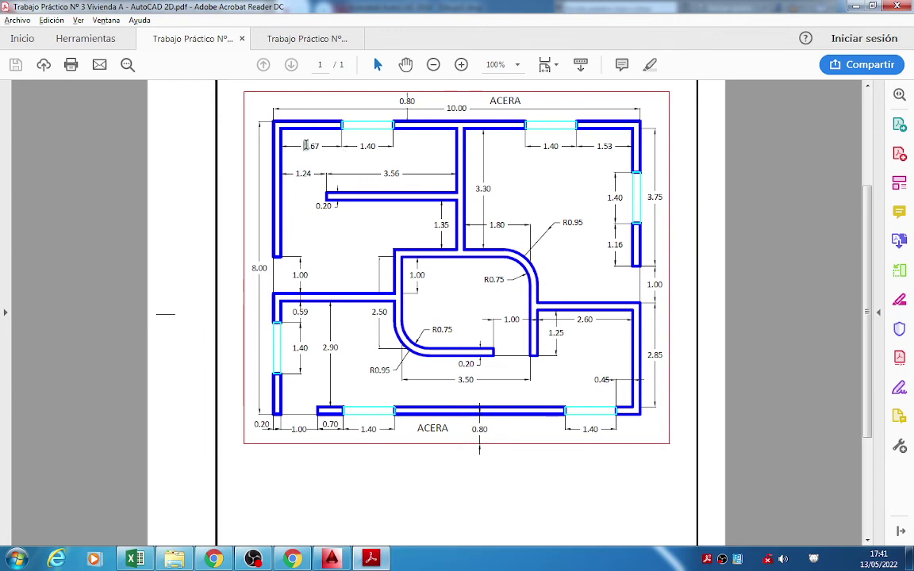
pyautogui.moveTo(305, 144)
pyautogui.mouseDown()
pyautogui.moveTo(318, 149)
pyautogui.moveTo(306, 152)
pyautogui.mouseUp()
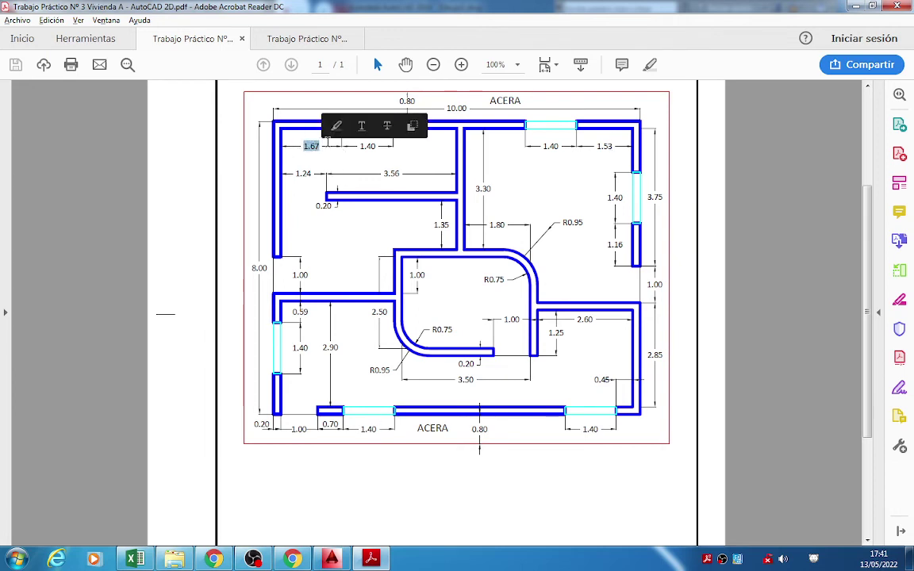
pyautogui.moveTo(289, 430); pyautogui.dragTo(308, 431)
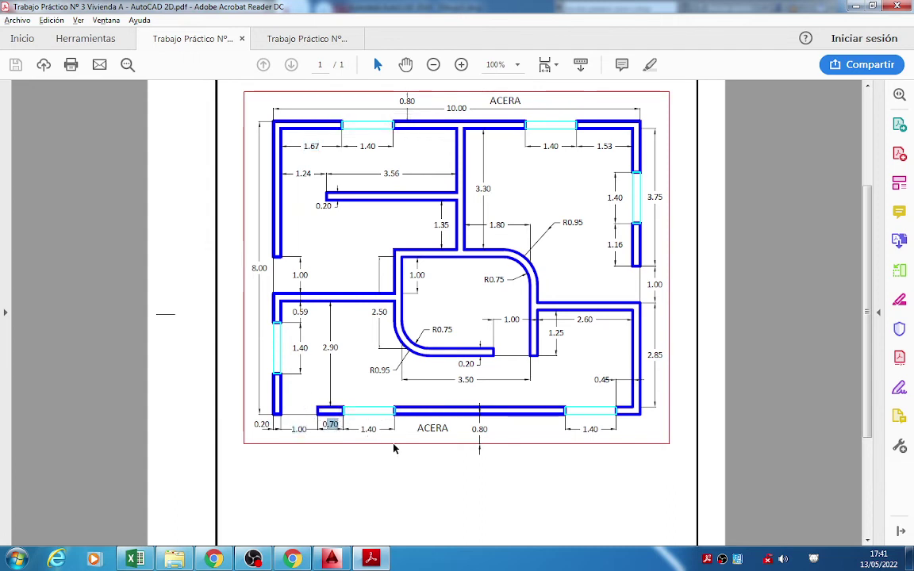
# Copy the top-left window rectangle straight down onto the bottom wall.
pyautogui.hotkey('alt', 'Tab')
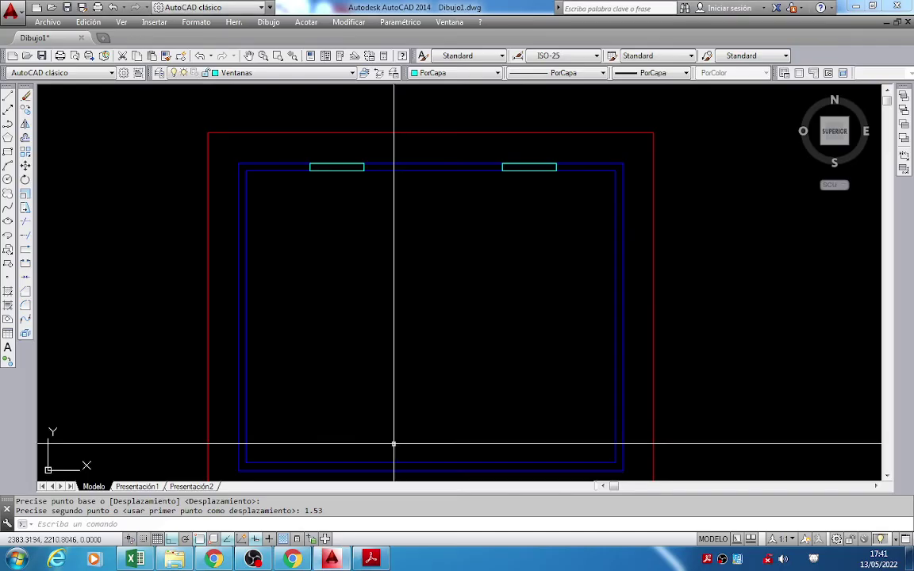
pyautogui.moveTo(339, 162); pyautogui.dragTo(339, 161, button='middle')
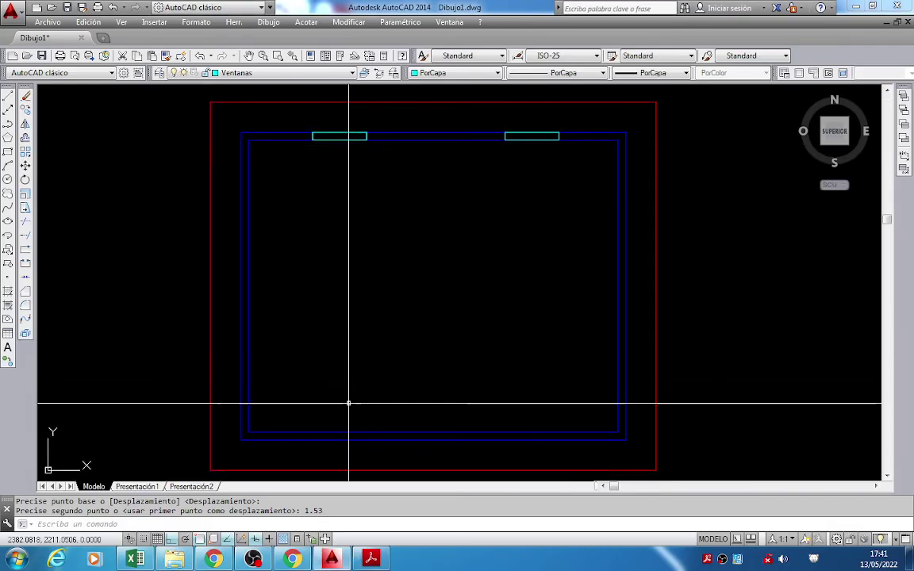
pyautogui.click(25, 109)
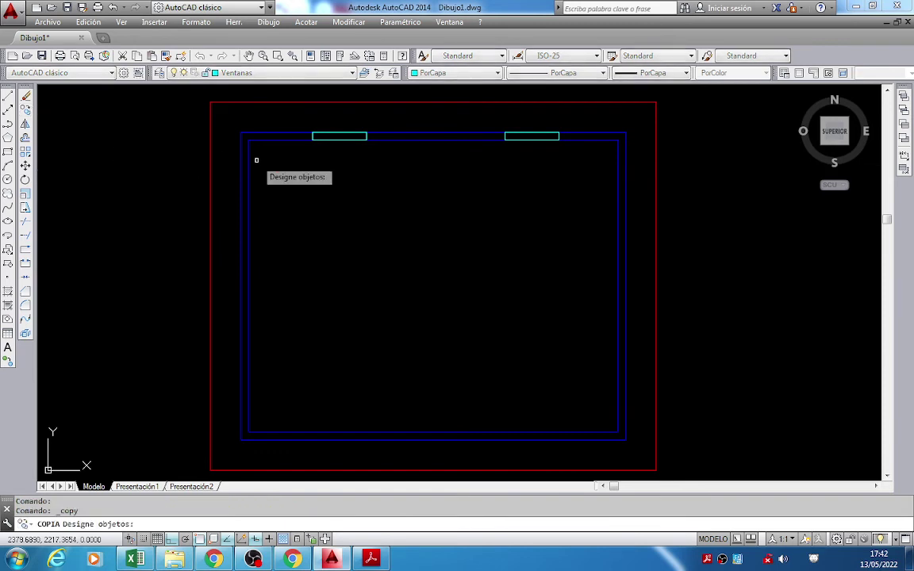
pyautogui.click(346, 136)
pyautogui.press('Return')
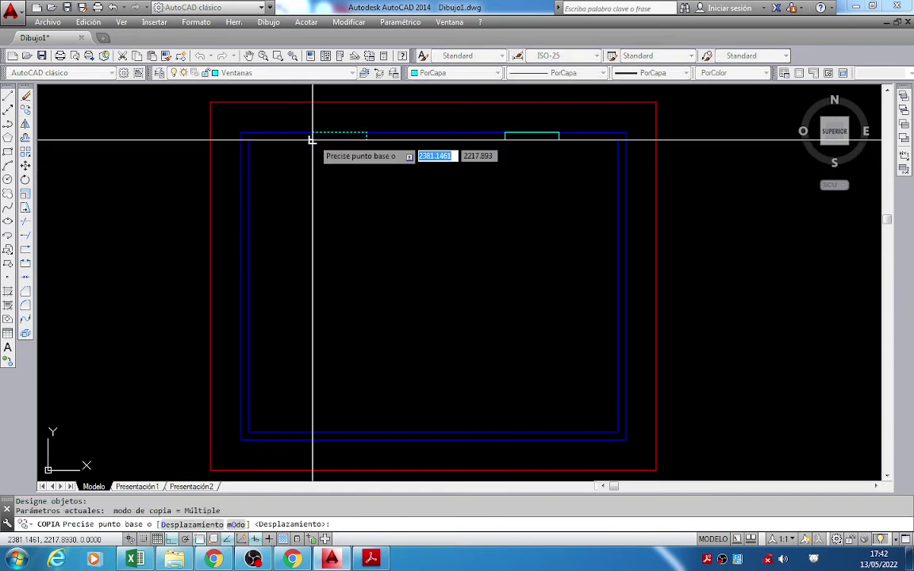
pyautogui.scroll(2, 310, 140)
pyautogui.click(308, 140)
pyautogui.scroll(-3, 308, 139)
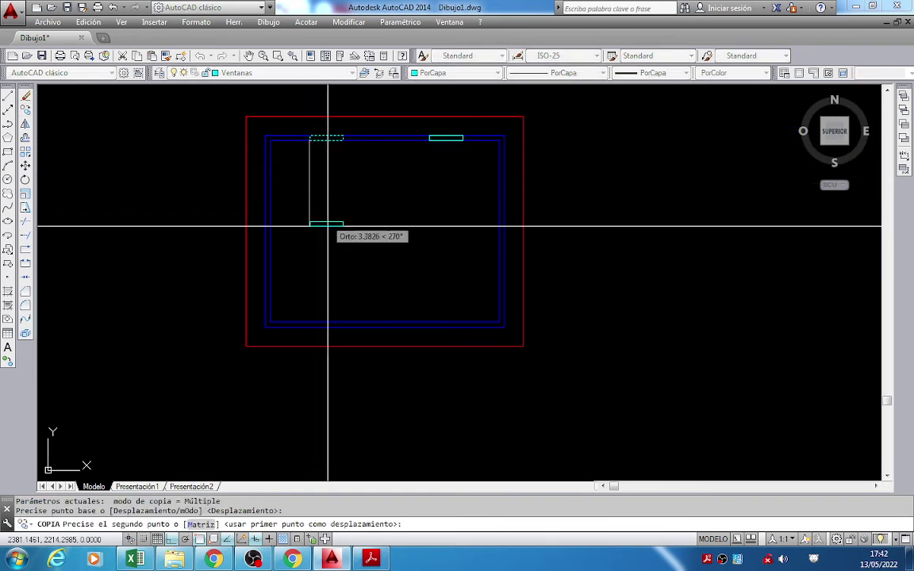
pyautogui.scroll(4, 311, 326)
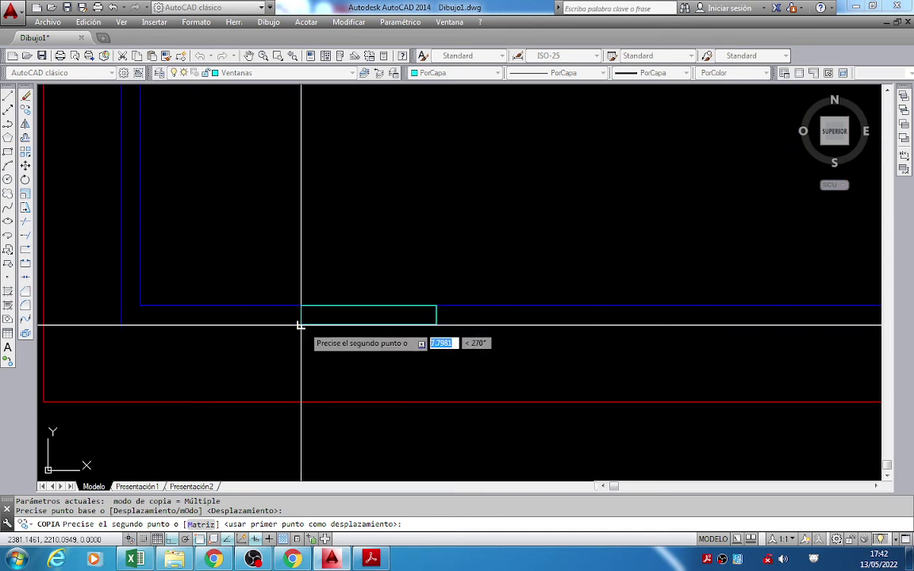
pyautogui.click(301, 325)
pyautogui.press('Escape')
pyautogui.scroll(-2, 331, 294)
pyautogui.scroll(-2, 333, 128)
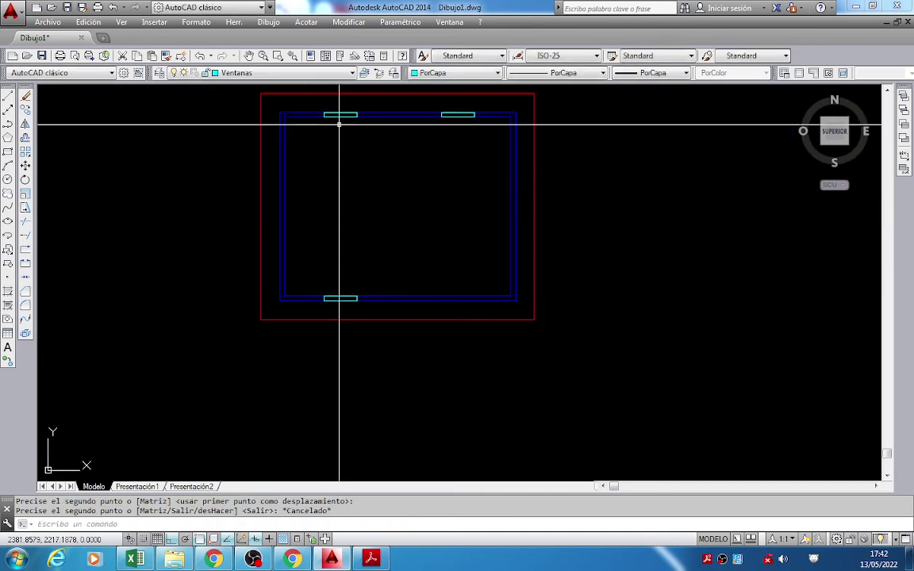
pyautogui.hotkey('alt', 'Tab')
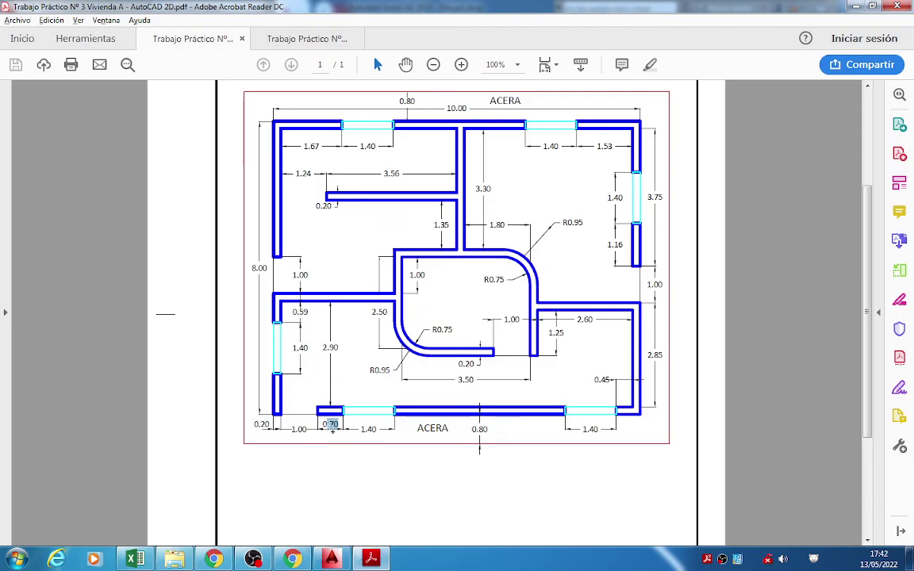
# Zoom the PDF plan to 147%, mark the 1.67 dimension and scroll to the bottom wall.
pyautogui.click(460, 65)
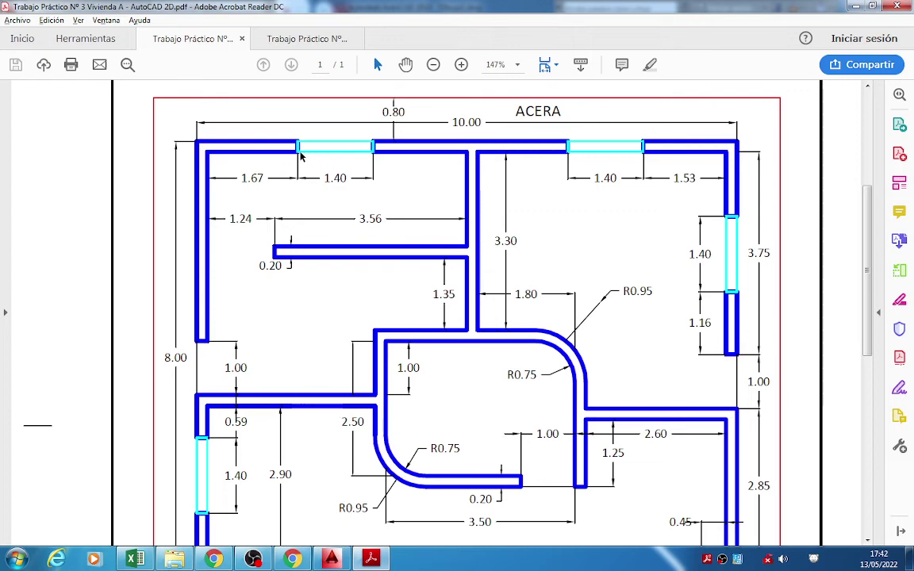
pyautogui.moveTo(244, 178); pyautogui.dragTo(278, 179)
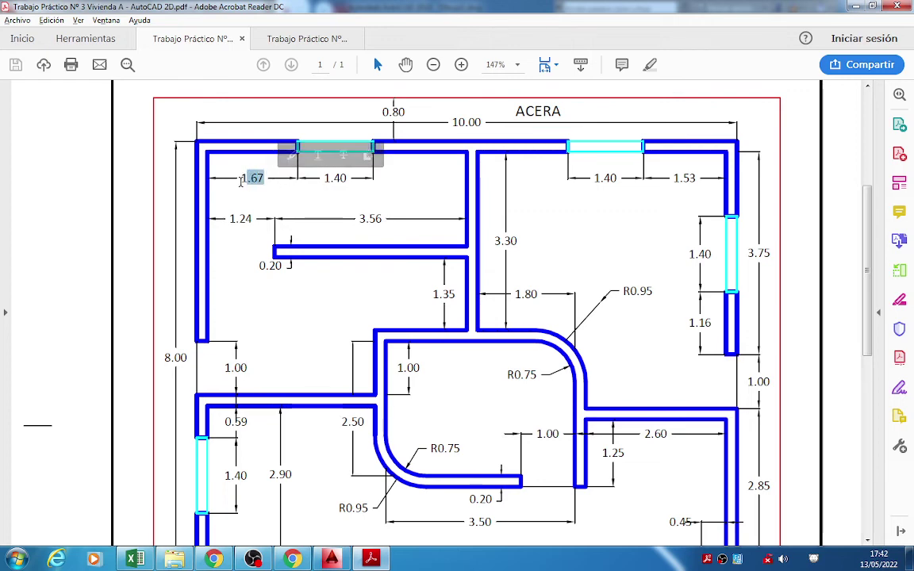
pyautogui.scroll(-3, 266, 262)
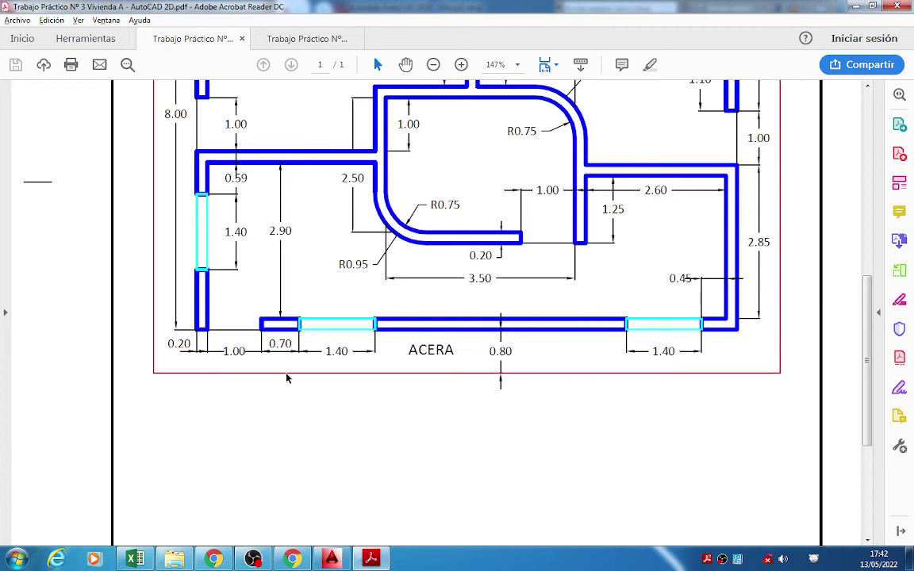
pyautogui.hotkey('alt', 'Tab')
pyautogui.scroll(4, 324, 293)
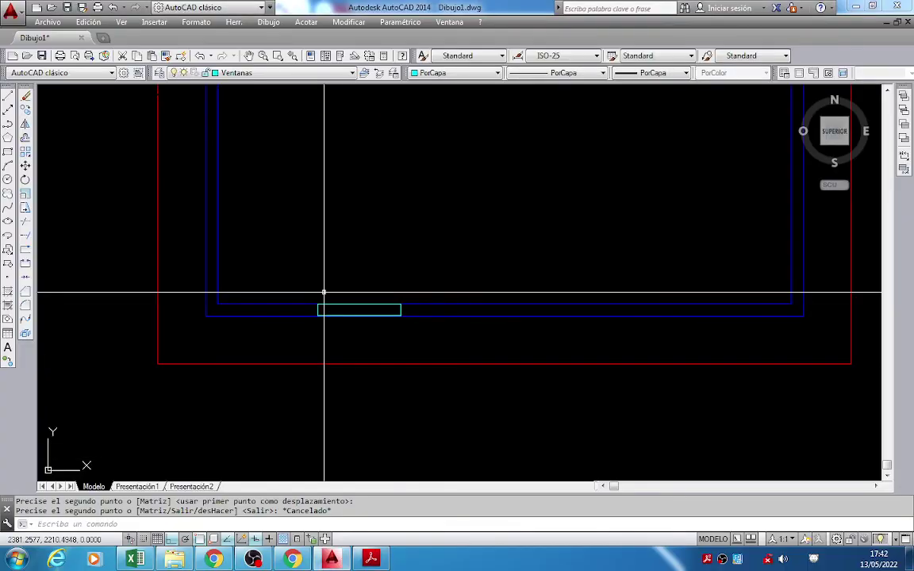
# Move the bottom-left cyan window 0.03 to the right.
pyautogui.press('Return')
pyautogui.click(339, 306)
pyautogui.press('Return')
pyautogui.click(348, 272)
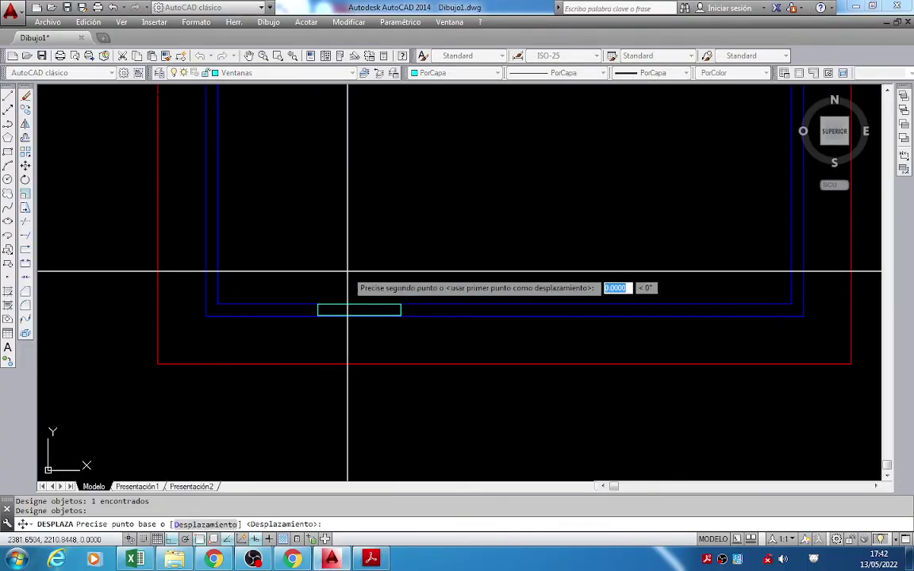
pyautogui.scroll(3, 355, 290)
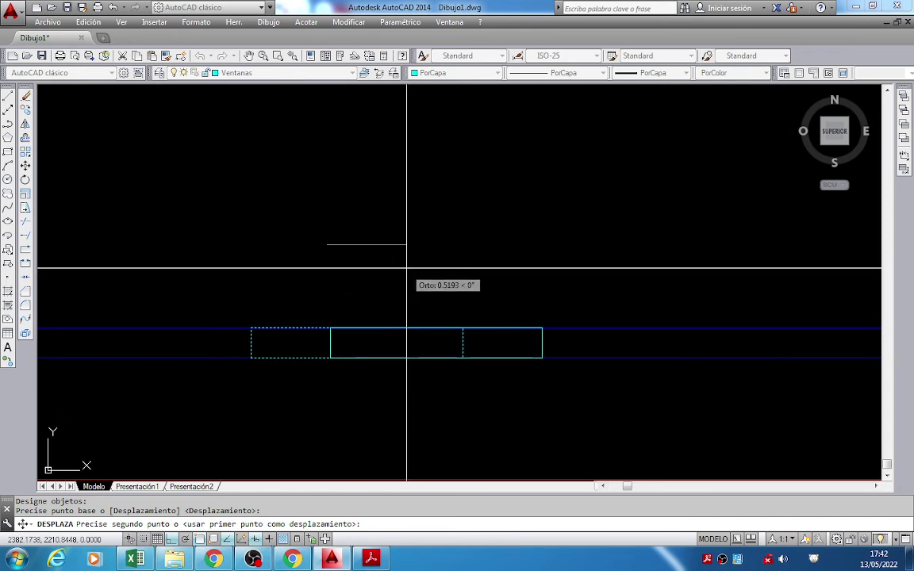
pyautogui.write('0.03')
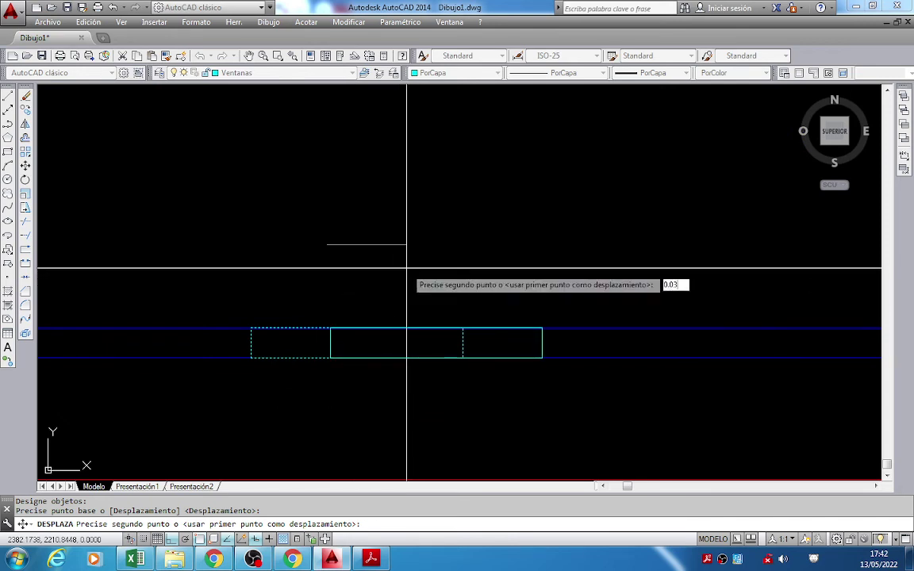
pyautogui.press('Return')
pyautogui.scroll(3, 221, 326)
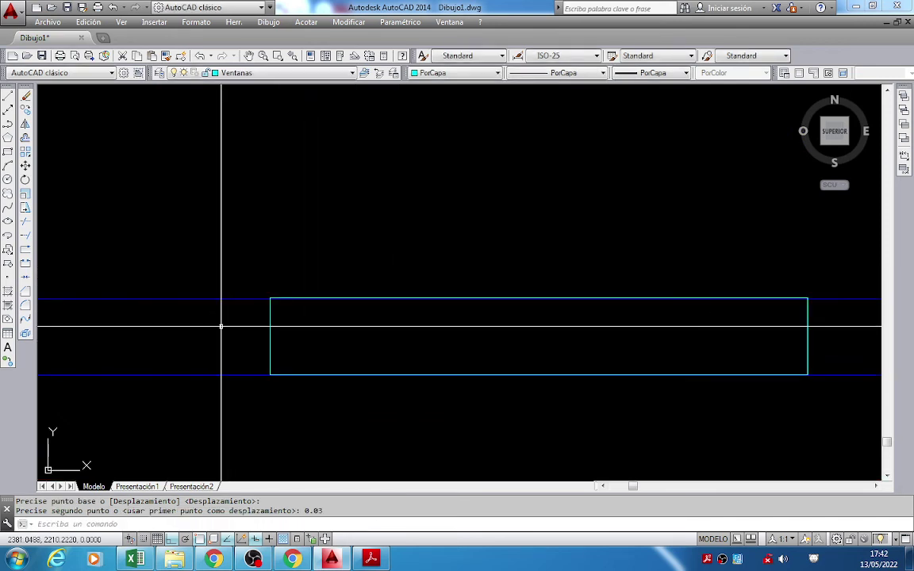
pyautogui.scroll(3, 351, 257)
pyautogui.scroll(-3, 353, 257)
# Move the window again, snapping its corner onto the bottom wall.
pyautogui.write('m')
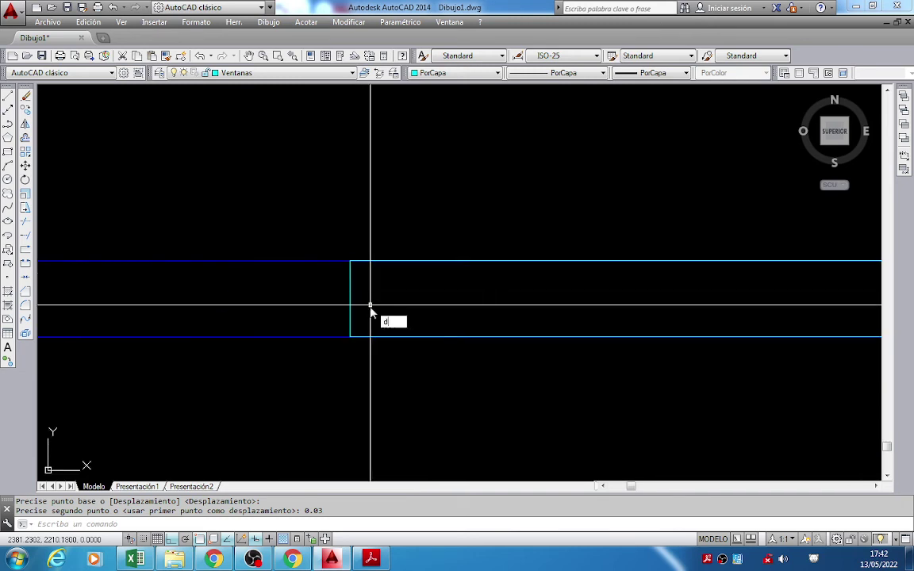
pyautogui.press('Return')
pyautogui.scroll(3, 342, 334)
pyautogui.moveTo(347, 310); pyautogui.dragTo(340, 341)
pyautogui.press('Return')
pyautogui.scroll(2, 349, 343)
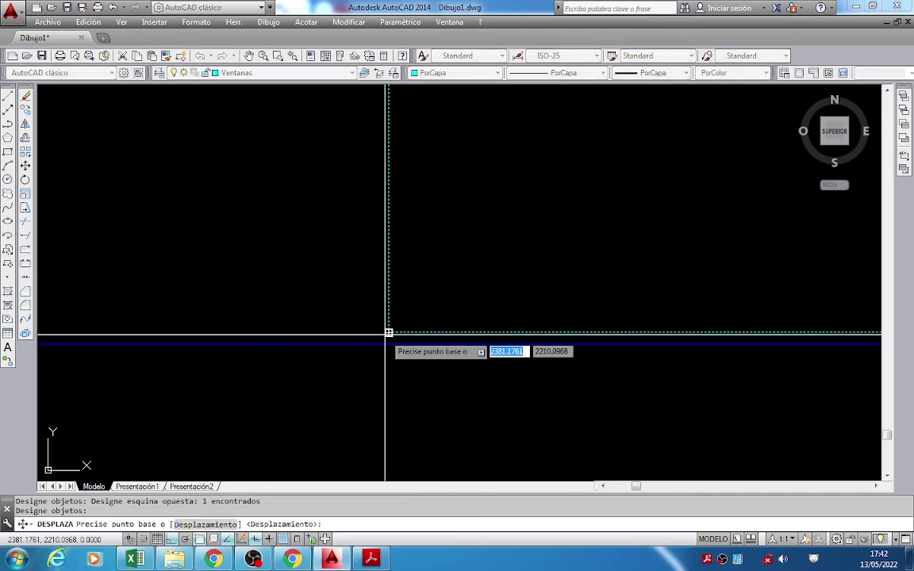
pyautogui.click(388, 332)
pyautogui.scroll(-3, 293, 397)
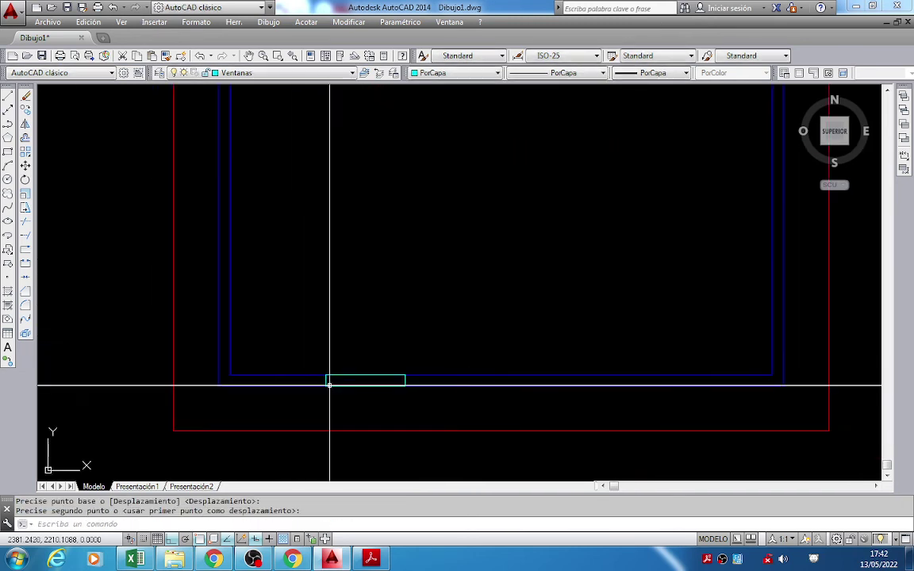
pyautogui.click(329, 379)
pyautogui.scroll(-4, 333, 307)
pyautogui.scroll(3, 463, 254)
pyautogui.scroll(6, 336, 255)
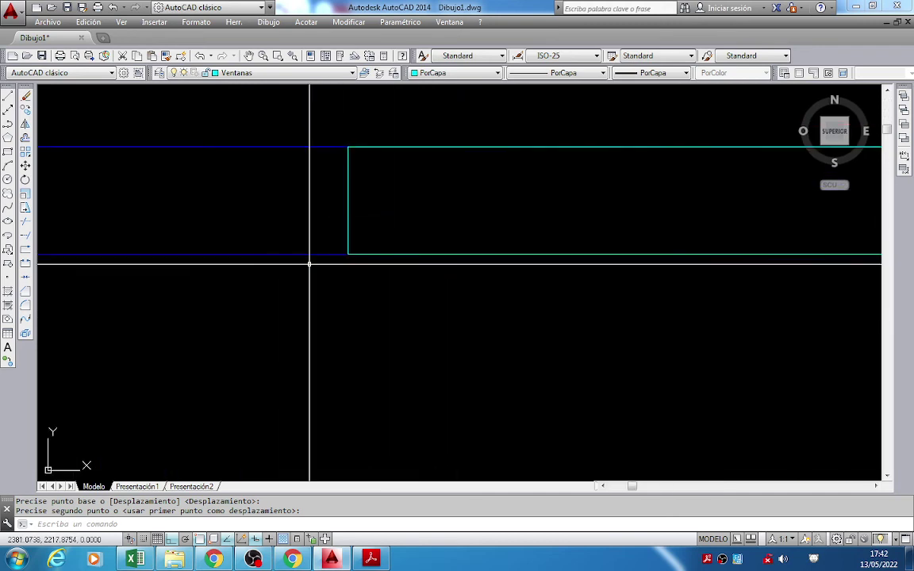
pyautogui.scroll(-3, 321, 263)
# Show the whole lot and walls, then check the bottom wall's 0.45 end offset on the PDF.
pyautogui.moveTo(320, 264); pyautogui.dragTo(341, 198, button='middle')
pyautogui.scroll(-5, 317, 204)
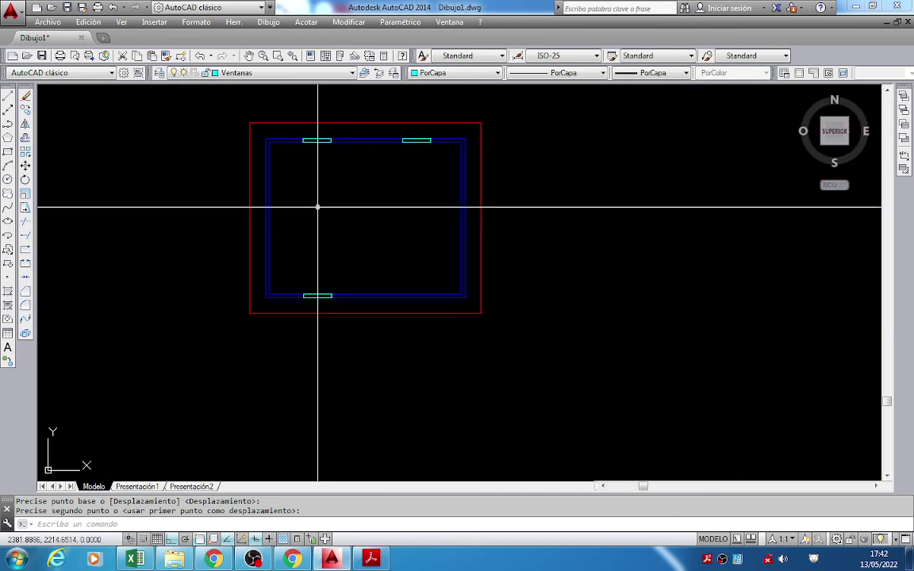
pyautogui.scroll(2, 320, 269)
pyautogui.hotkey('alt', 'Tab')
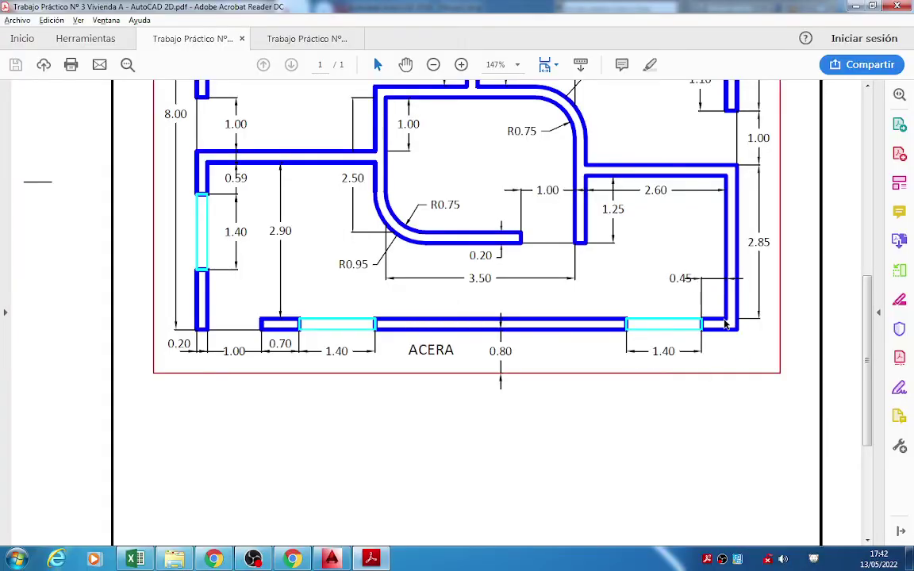
pyautogui.scroll(8, 657, 343)
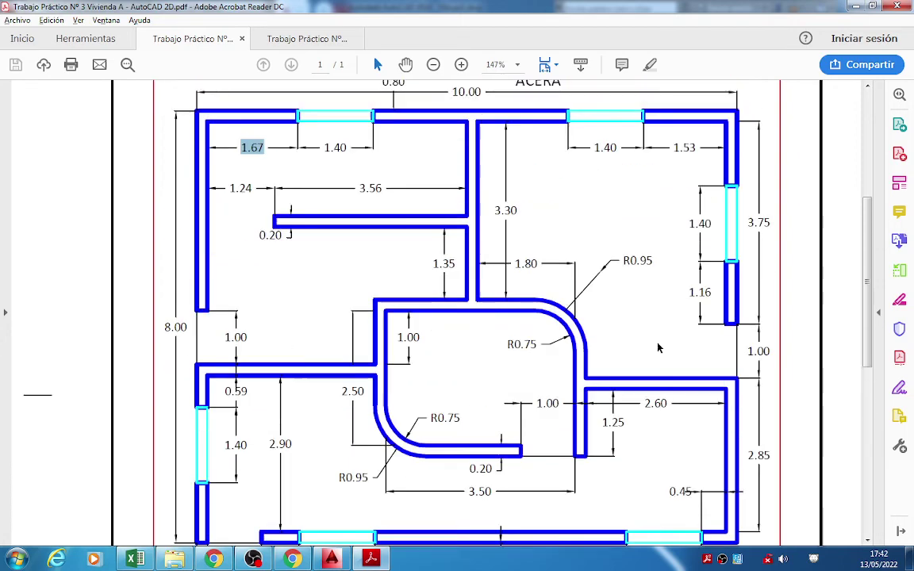
pyautogui.scroll(-1, 608, 292)
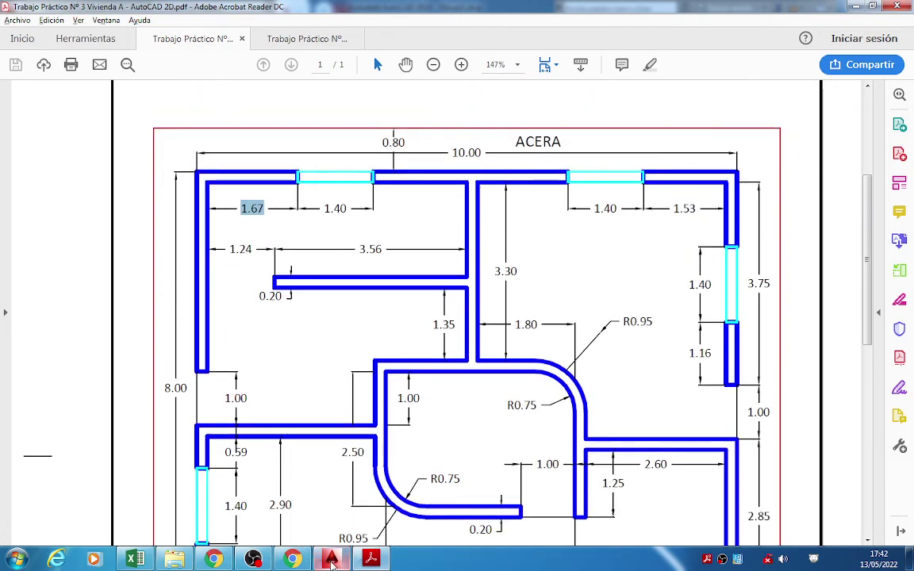
# Copy the top-right window 7.80 down onto the bottom wall near its right end.
pyautogui.hotkey('alt', 'Tab')
pyautogui.click(25, 110)
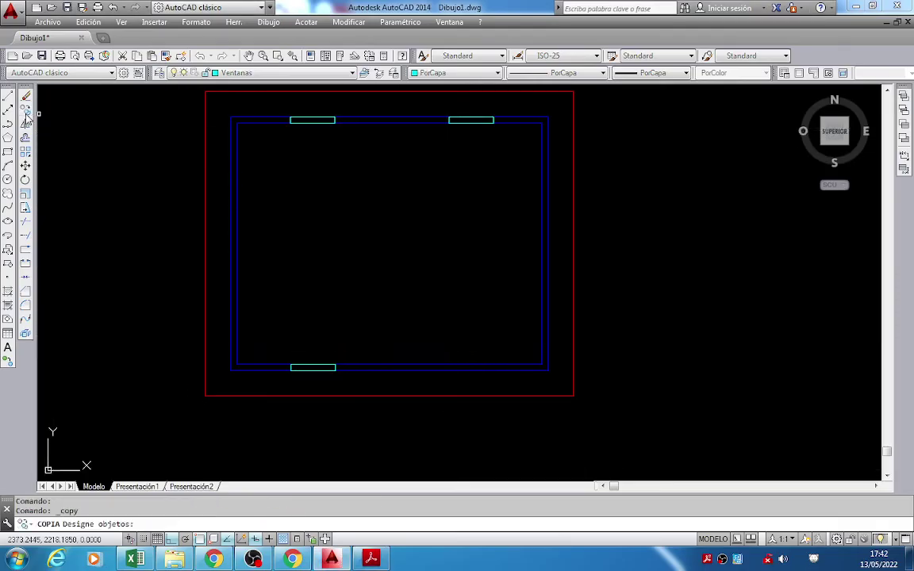
pyautogui.click(461, 126)
pyautogui.press('Return')
pyautogui.scroll(4, 488, 120)
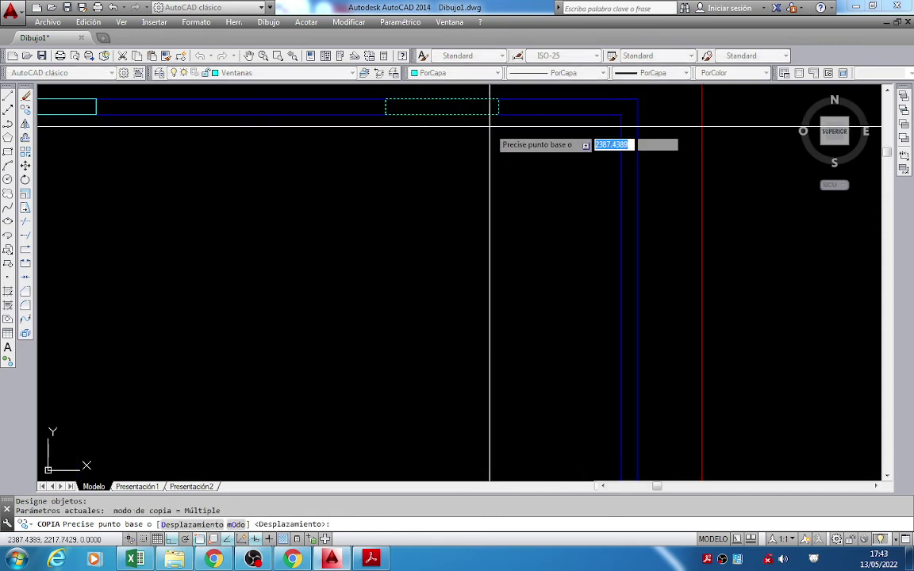
pyautogui.click(497, 114)
pyautogui.scroll(-5, 497, 113)
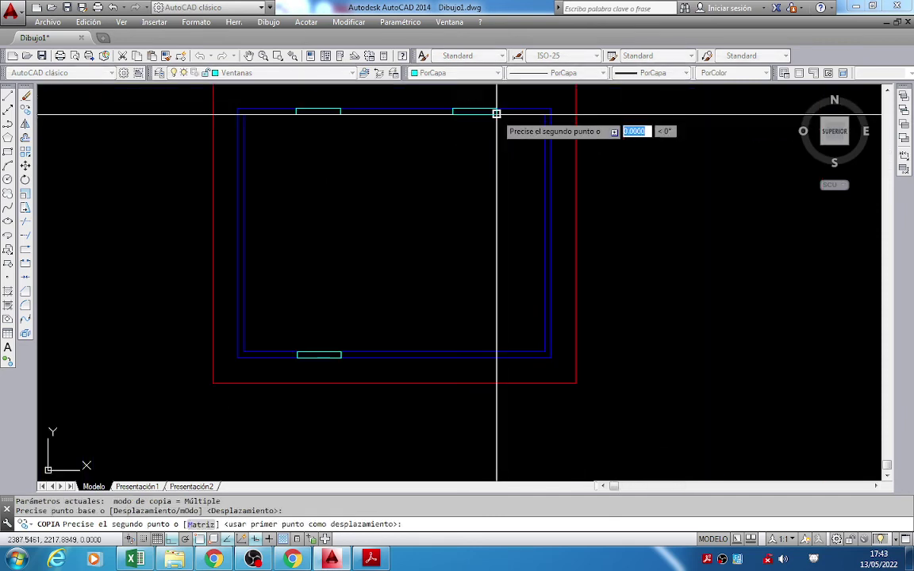
pyautogui.scroll(5, 503, 304)
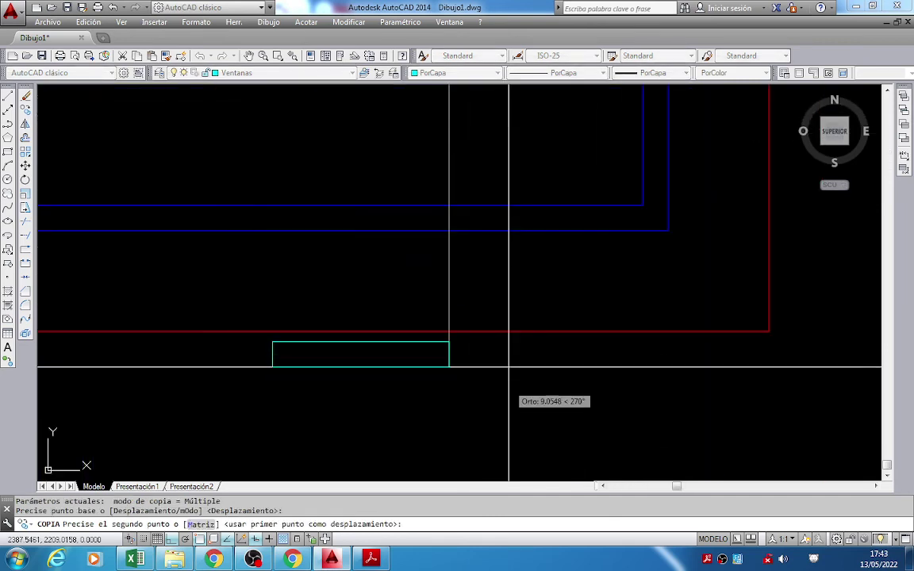
pyautogui.click(448, 231)
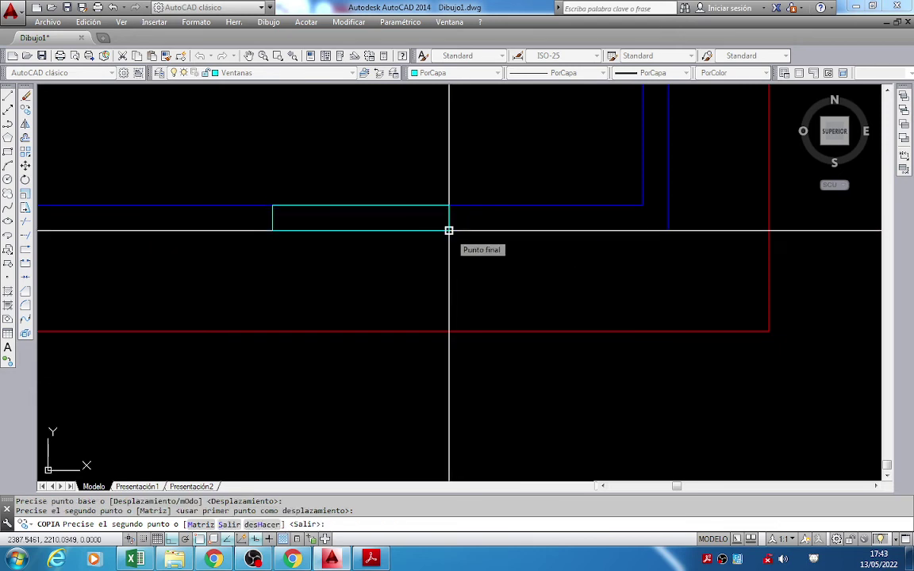
pyautogui.press('Escape')
pyautogui.moveTo(450, 231)
pyautogui.mouseDown(button='middle')
pyautogui.moveTo(482, 292)
pyautogui.moveTo(519, 302)
pyautogui.mouseUp(button='middle')
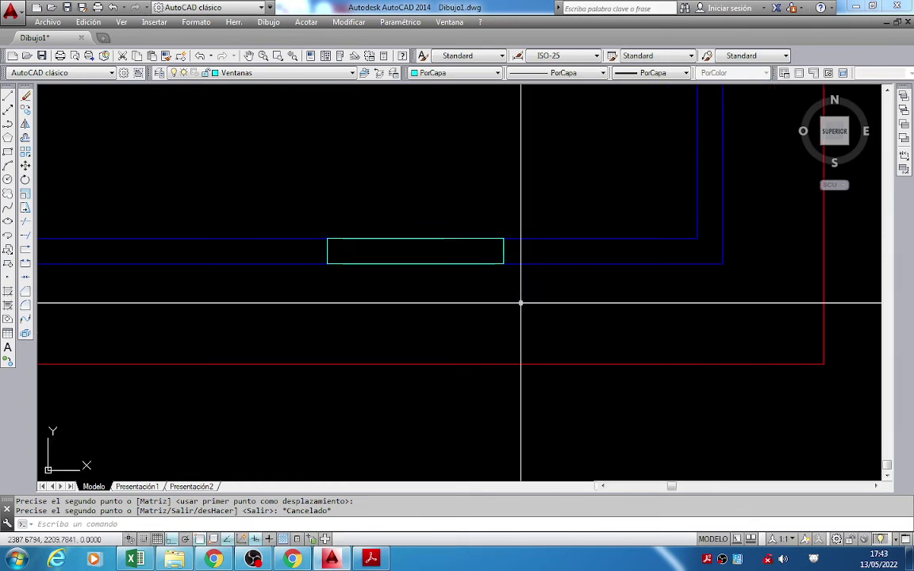
pyautogui.hotkey('alt', 'Tab')
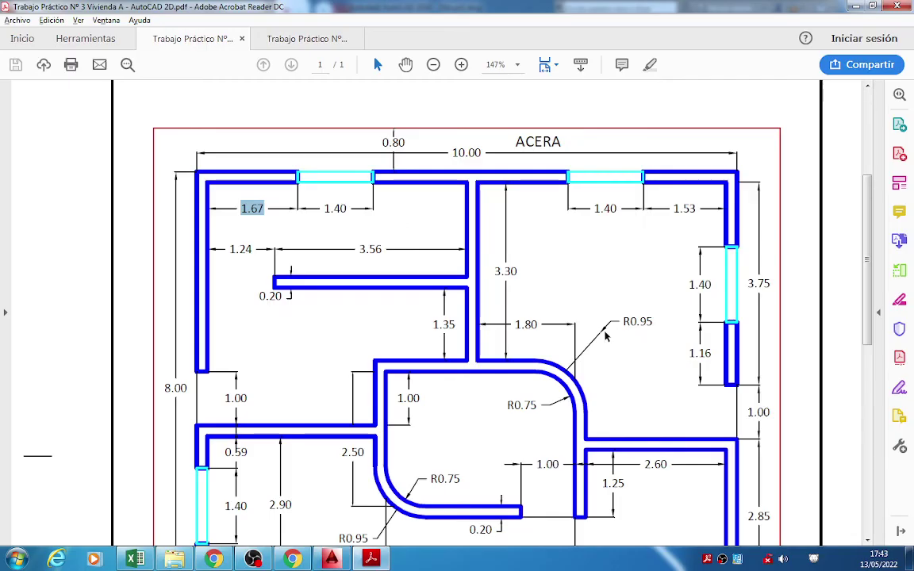
# Move the bottom-right window 0.45 left so it matches the plan's right-corner offset.
pyautogui.scroll(-5, 687, 394)
pyautogui.hotkey('alt', 'Tab')
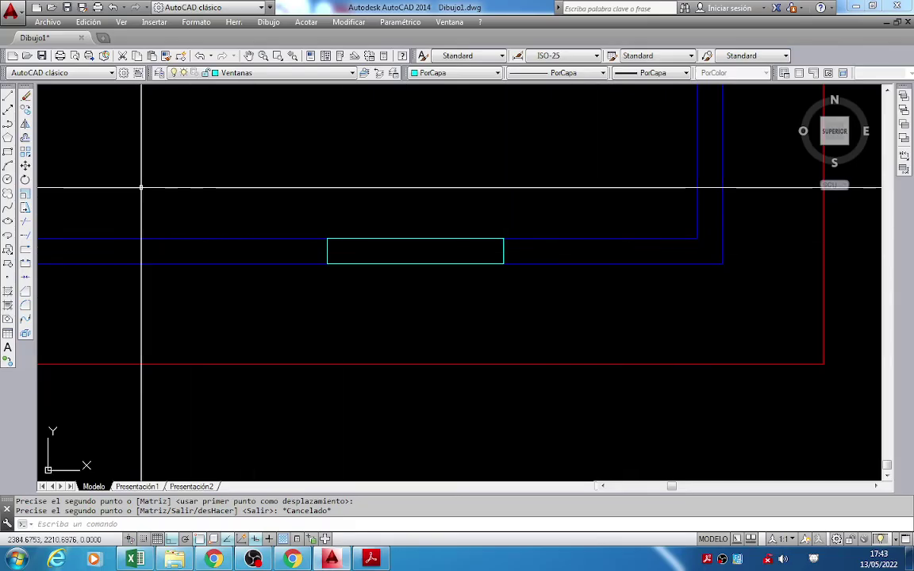
pyautogui.write('d')
pyautogui.press('Return')
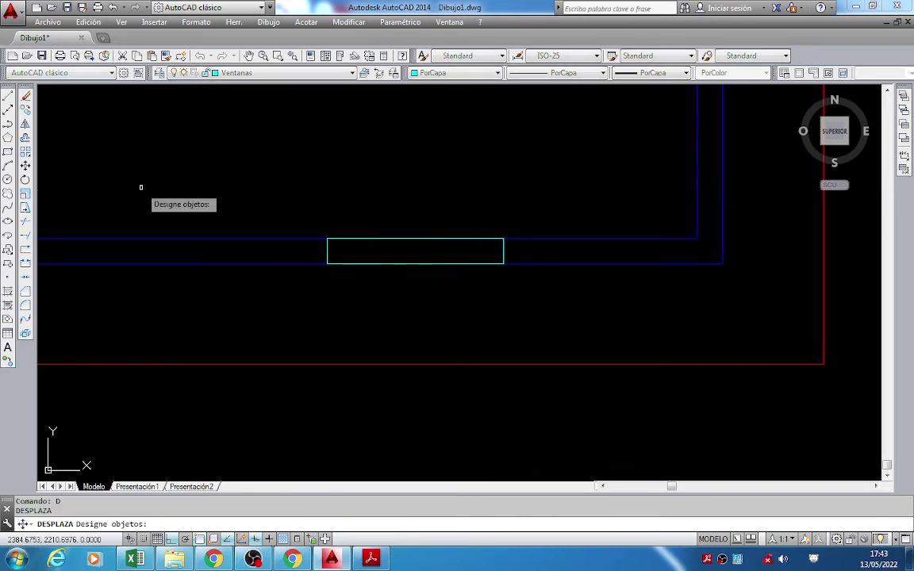
pyautogui.moveTo(468, 238); pyautogui.dragTo(661, 238)
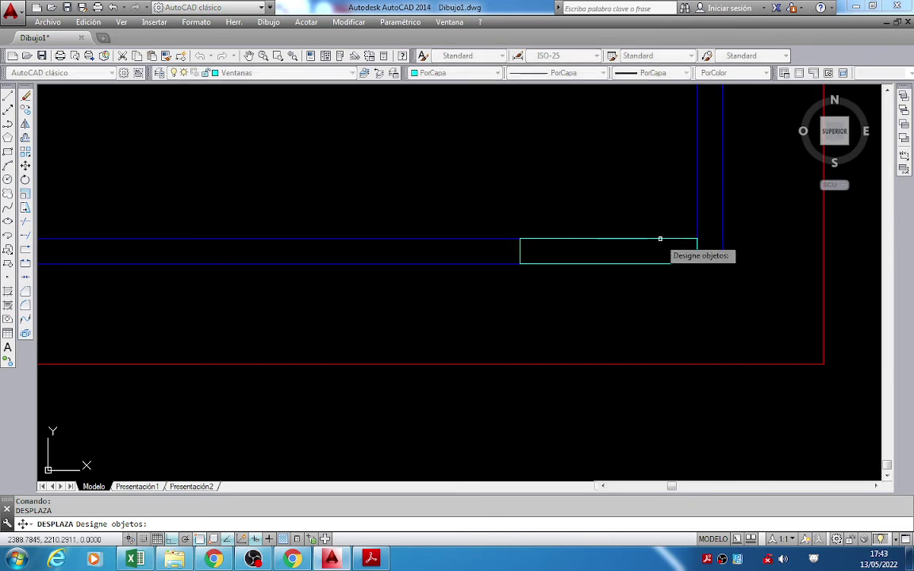
pyautogui.click(661, 238)
pyautogui.press('Return')
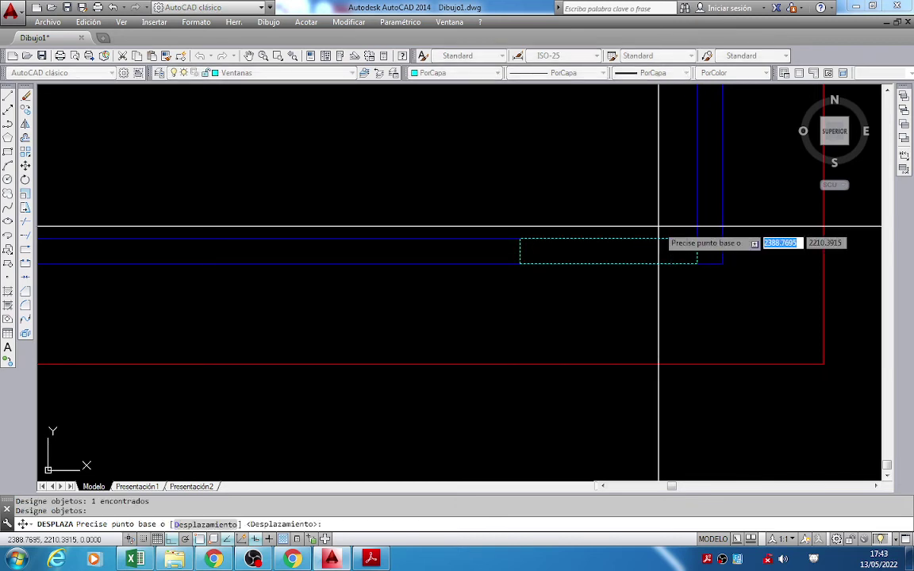
pyautogui.click(659, 229)
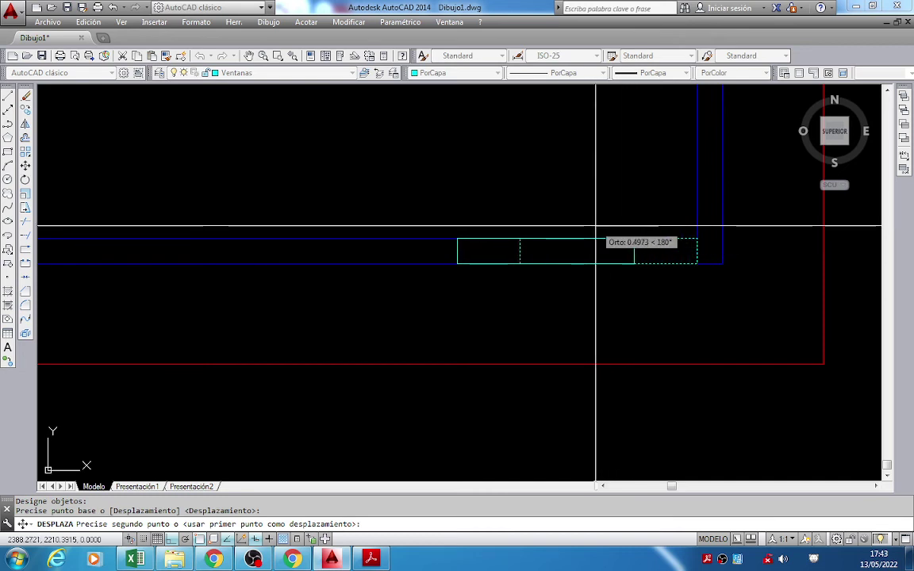
pyautogui.hotkey('alt', 'Tab')
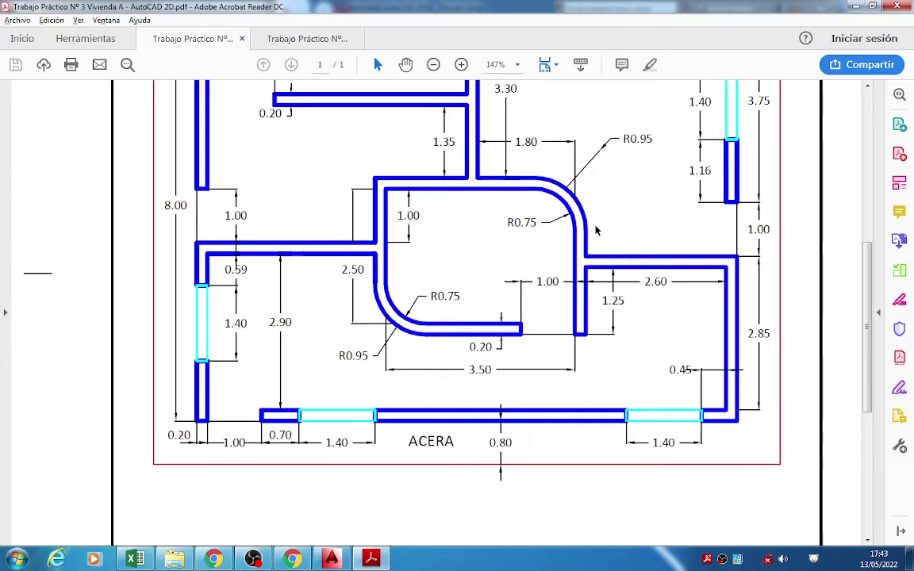
pyautogui.hotkey('alt', 'Tab')
pyautogui.write('0.45')
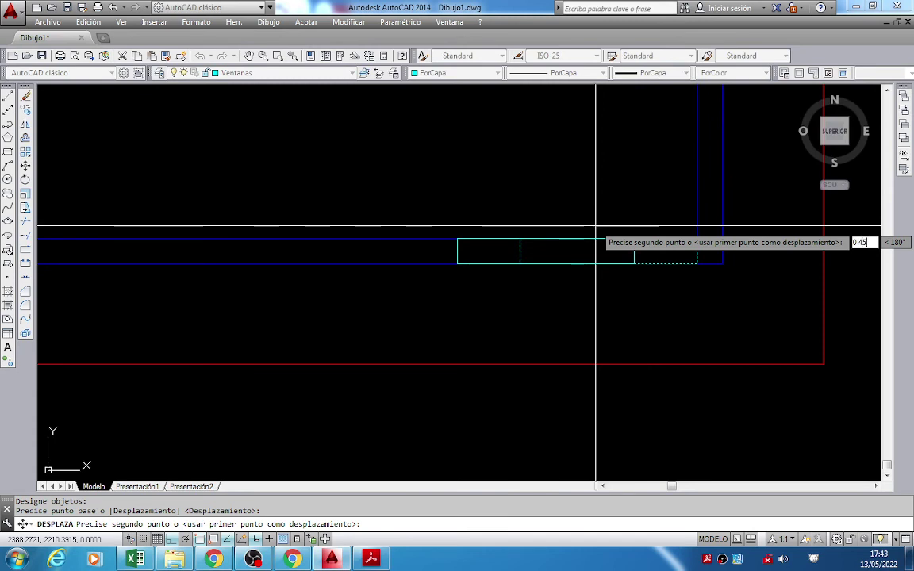
pyautogui.press('Return')
pyautogui.scroll(-5, 608, 246)
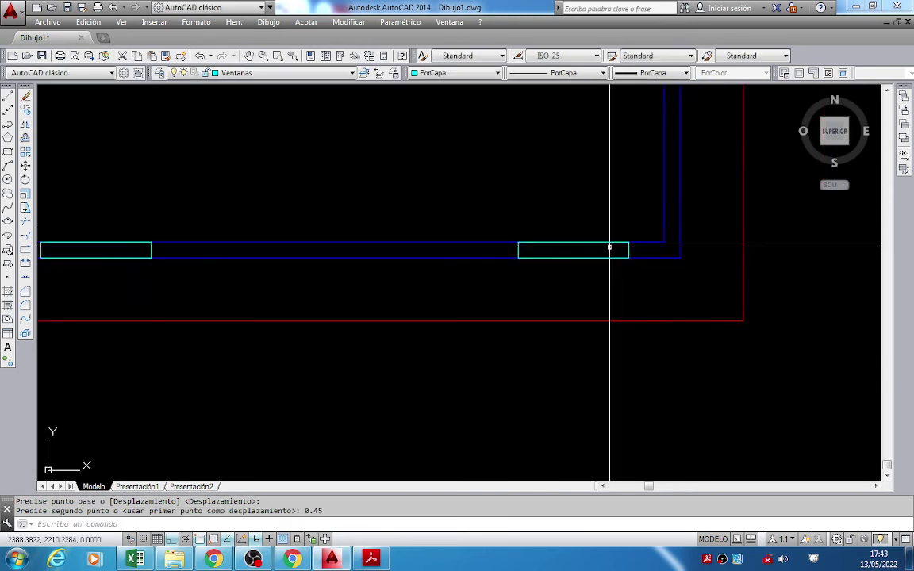
pyautogui.moveTo(596, 250); pyautogui.dragTo(570, 321, button='middle')
pyautogui.hotkey('alt', 'Tab')
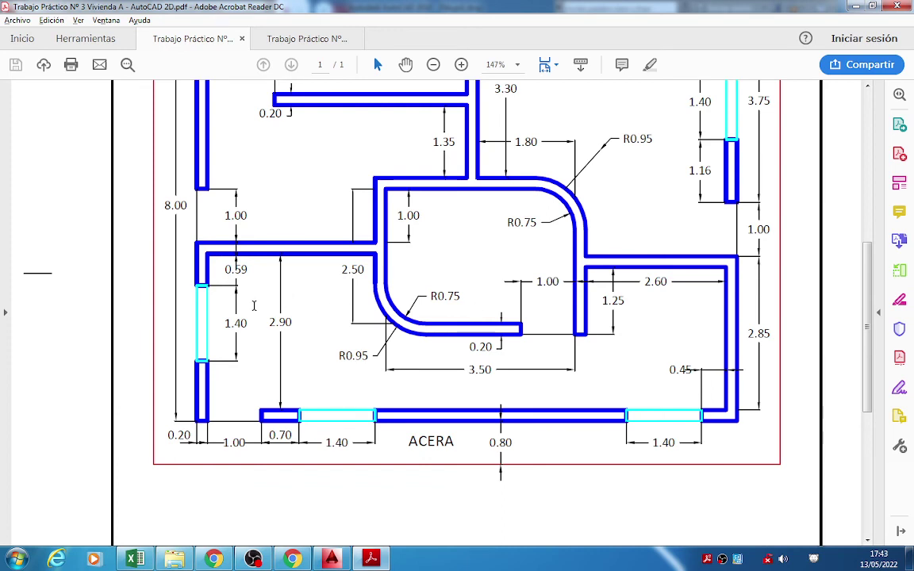
# Read the right-wall window dimensions 1.16, 3.75 and 1.40 on the PDF plan.
pyautogui.scroll(2, 256, 304)
pyautogui.scroll(3, 761, 297)
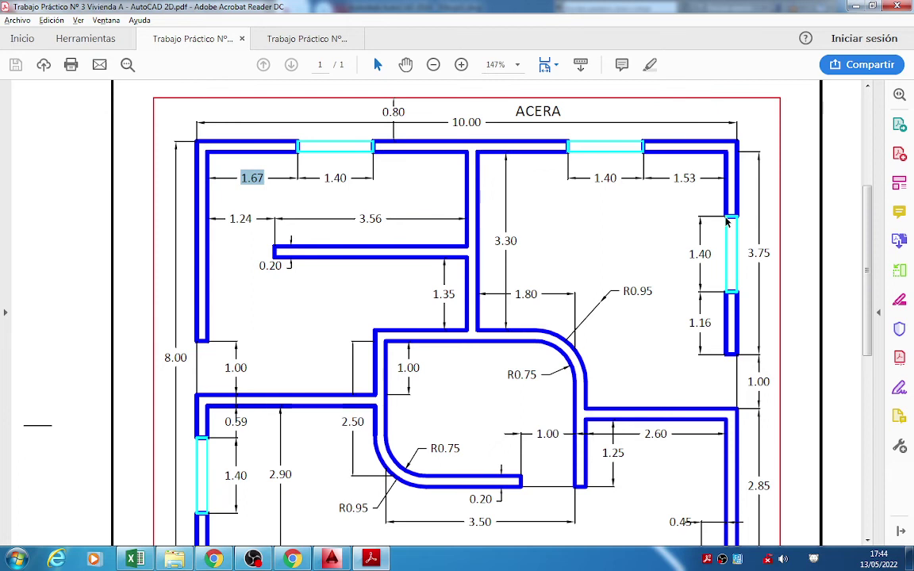
pyautogui.doubleClick(700, 322)
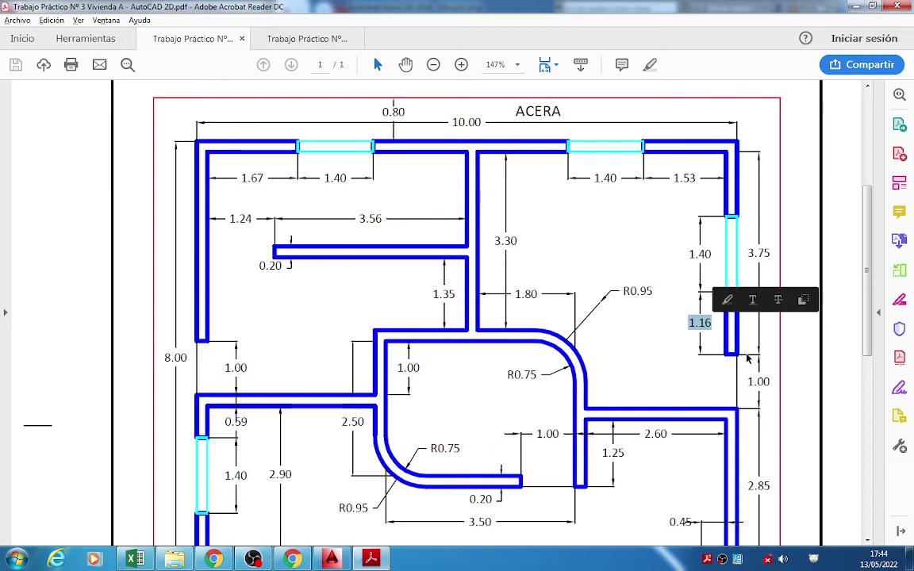
pyautogui.doubleClick(757, 253)
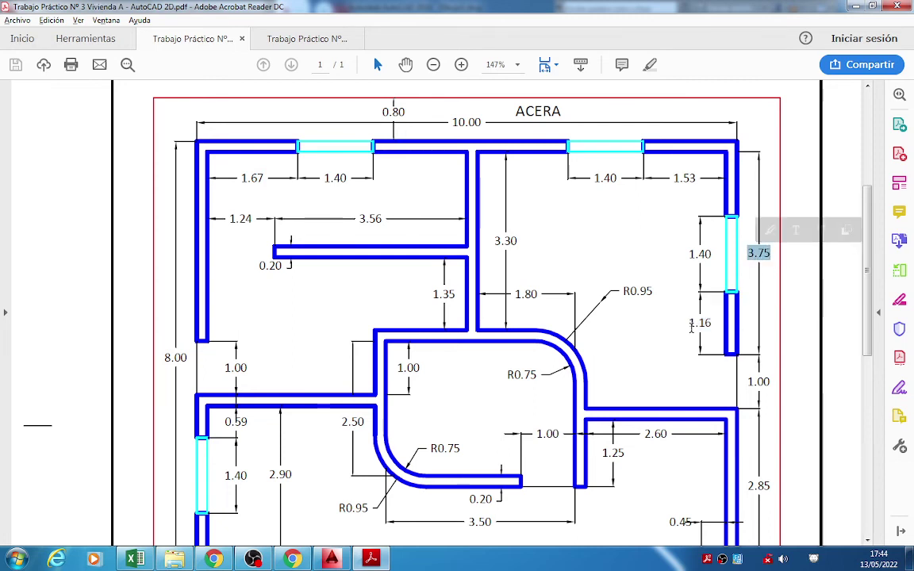
pyautogui.moveTo(691, 329); pyautogui.dragTo(712, 328)
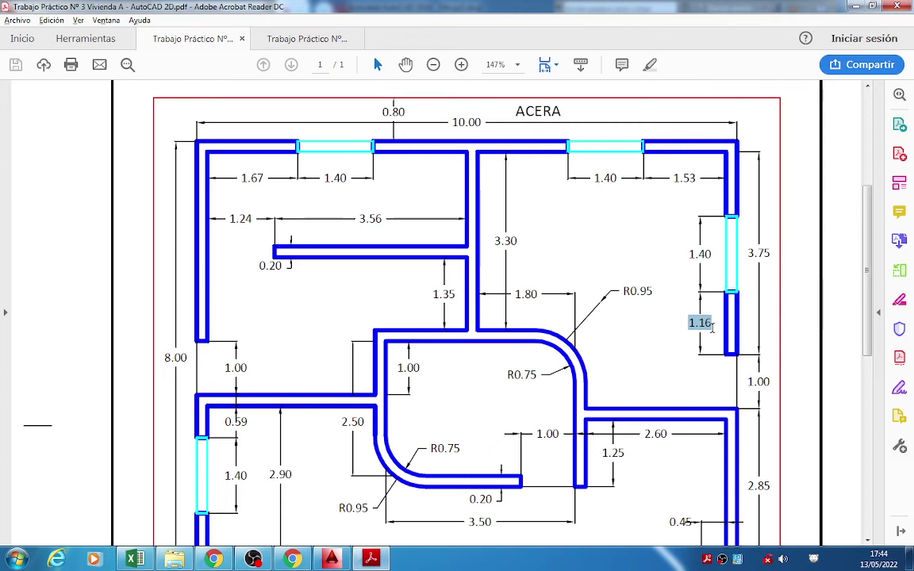
pyautogui.moveTo(688, 254); pyautogui.dragTo(714, 255)
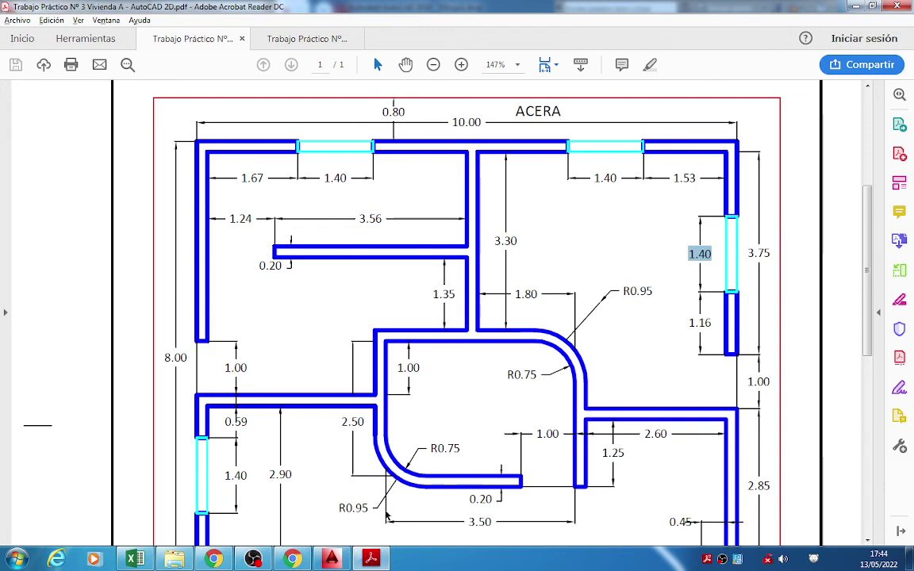
pyautogui.hotkey('alt', 'Tab')
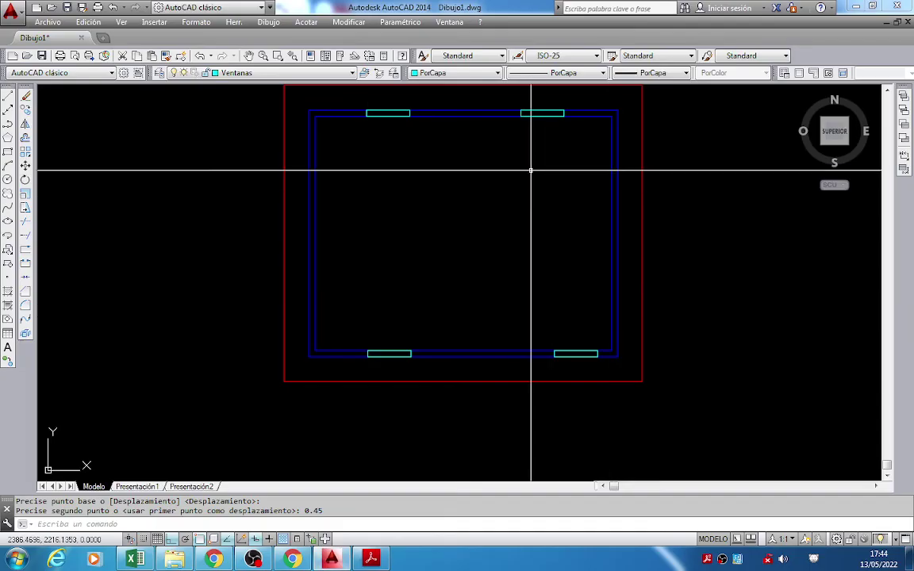
# Copy the upper-right cyan window to a spot just below it inside the plan.
pyautogui.hotkey('alt', 'Tab')
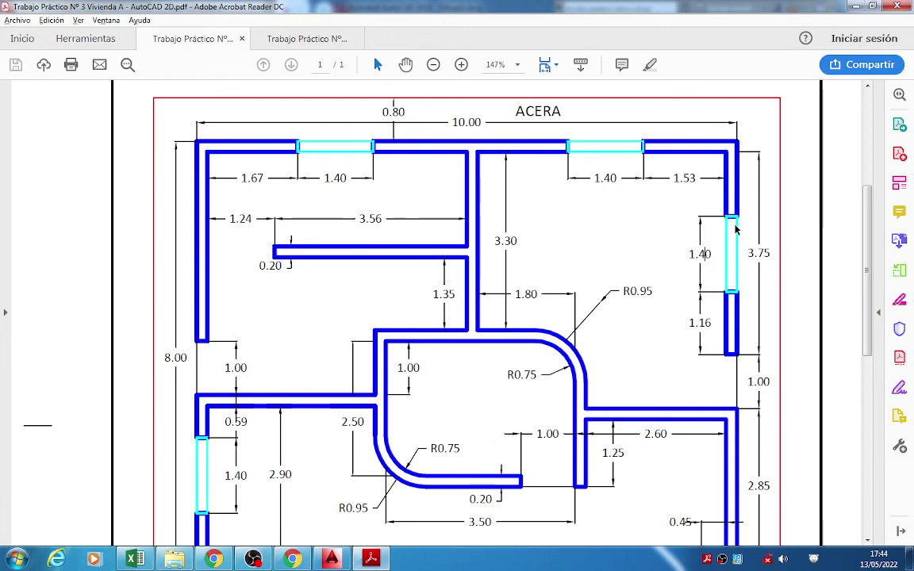
pyautogui.hotkey('alt', 'Tab')
pyautogui.click(25, 110)
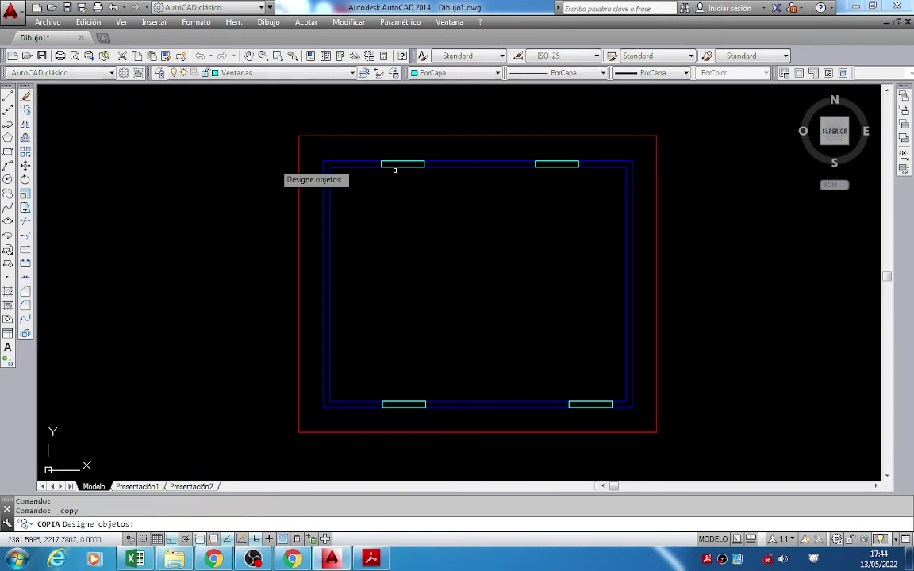
pyautogui.click(557, 168)
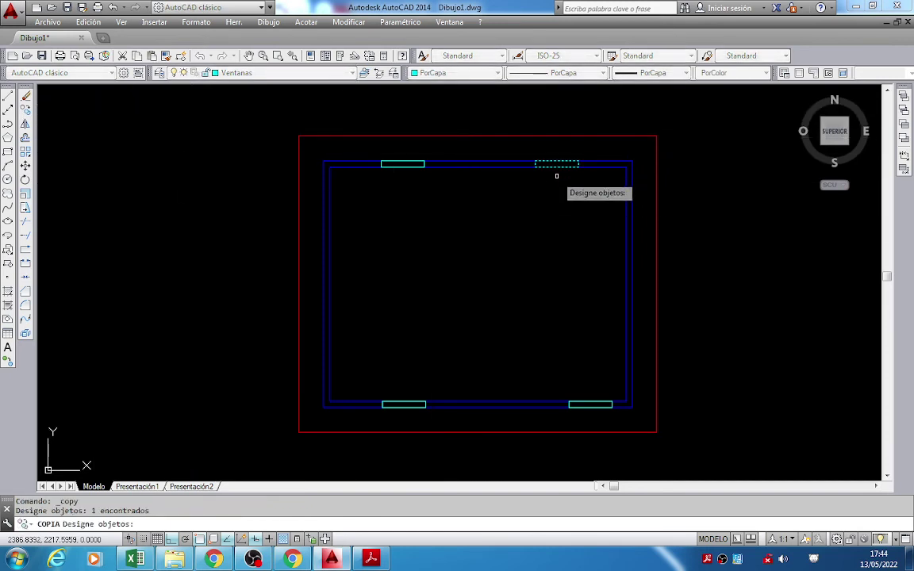
pyautogui.press('Return')
pyautogui.click(559, 178)
pyautogui.click(559, 243)
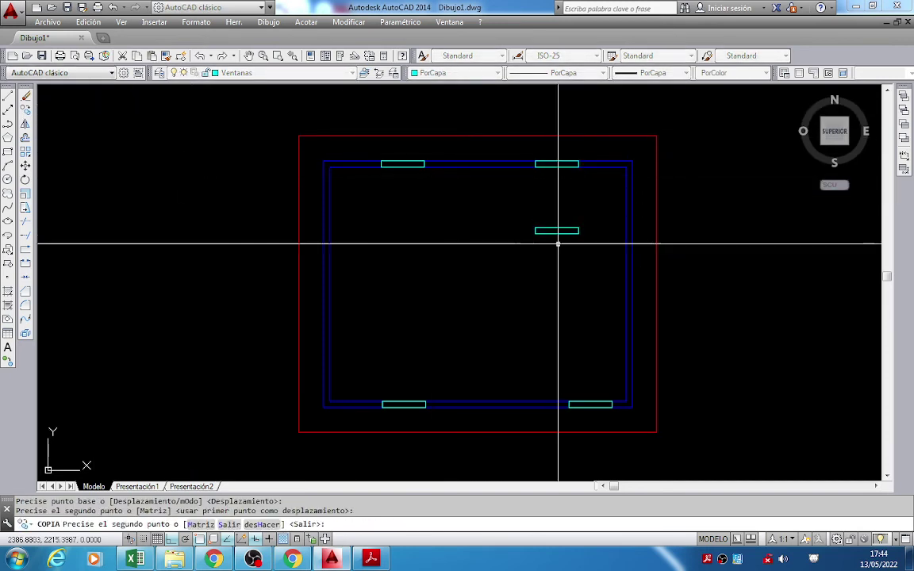
pyautogui.press('Return')
pyautogui.scroll(3, 556, 230)
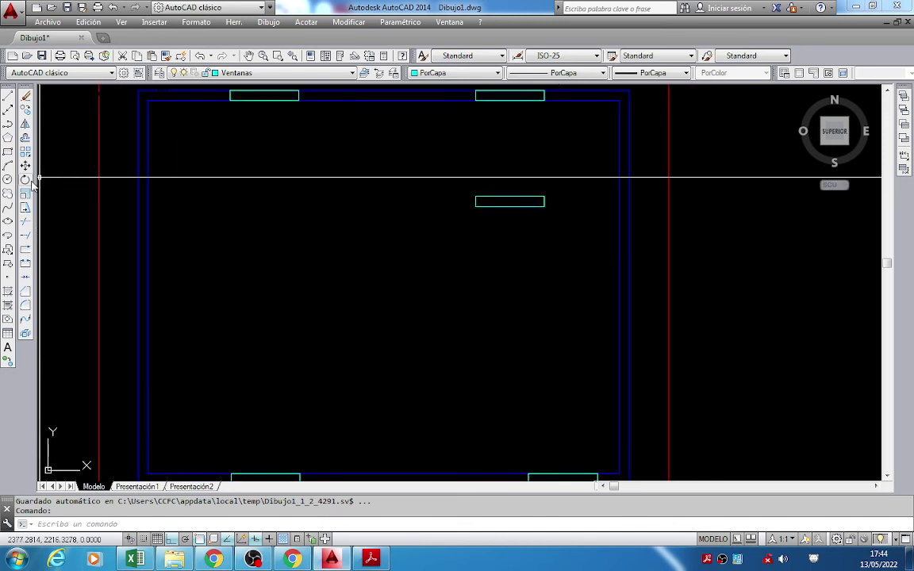
# Rotate the window copy 270° about its edge midpoint so it stands vertically.
pyautogui.click(25, 179)
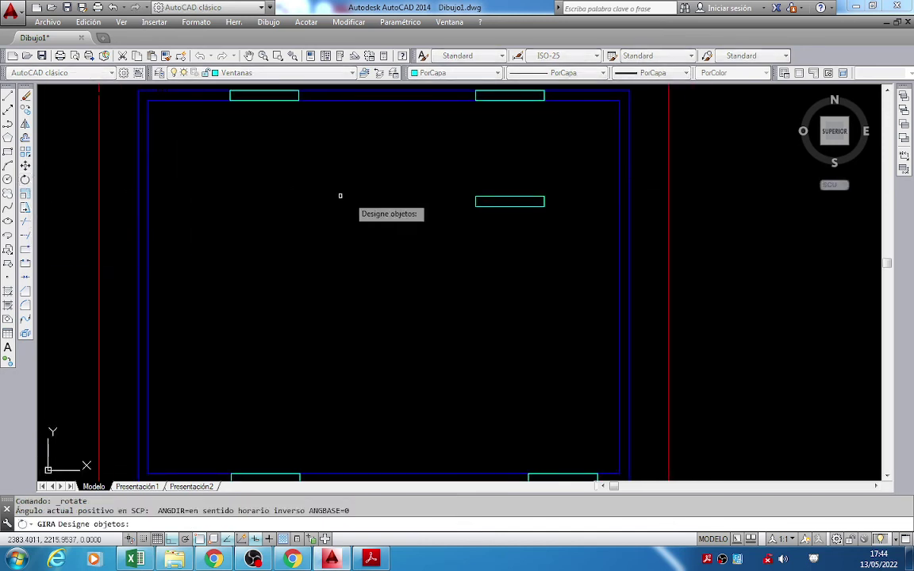
pyautogui.click(493, 200)
pyautogui.scroll(4, 512, 197)
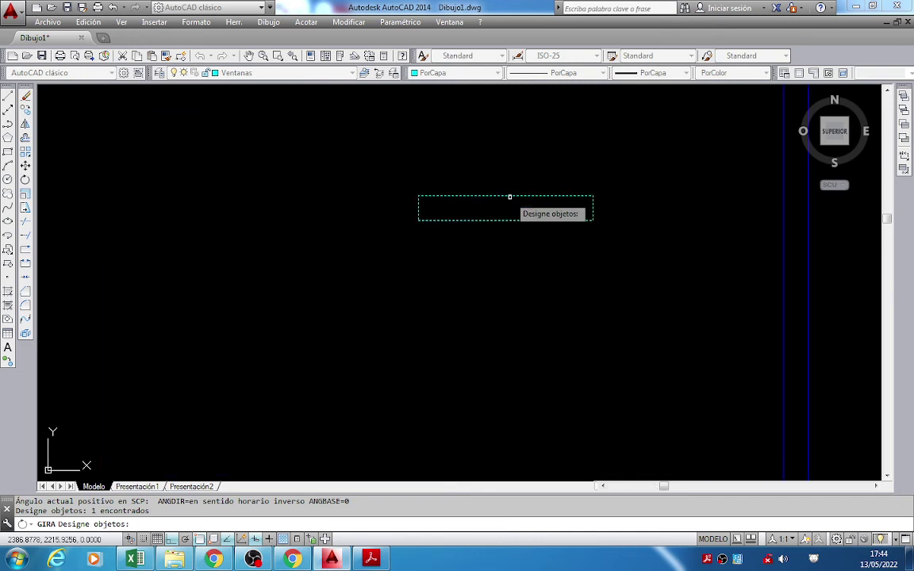
pyautogui.press('Return')
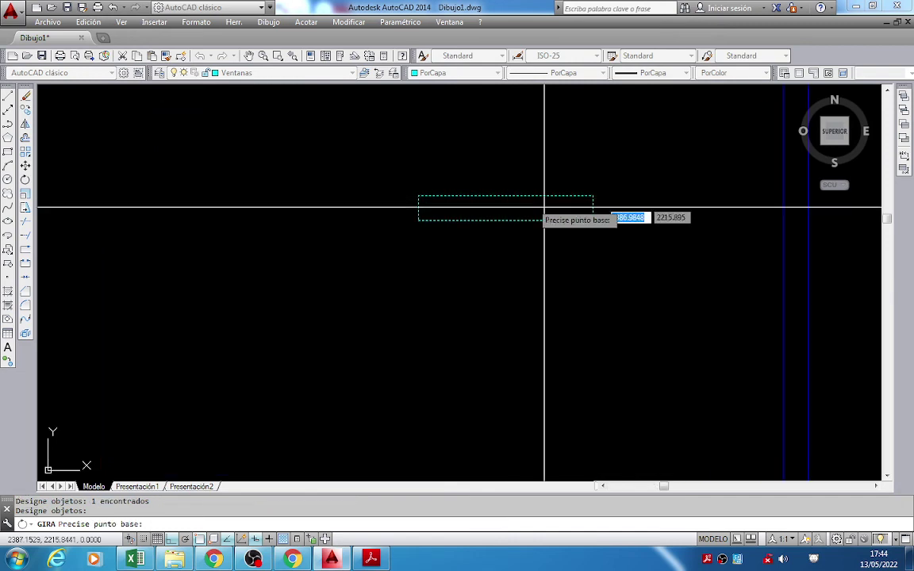
pyautogui.click(593, 207)
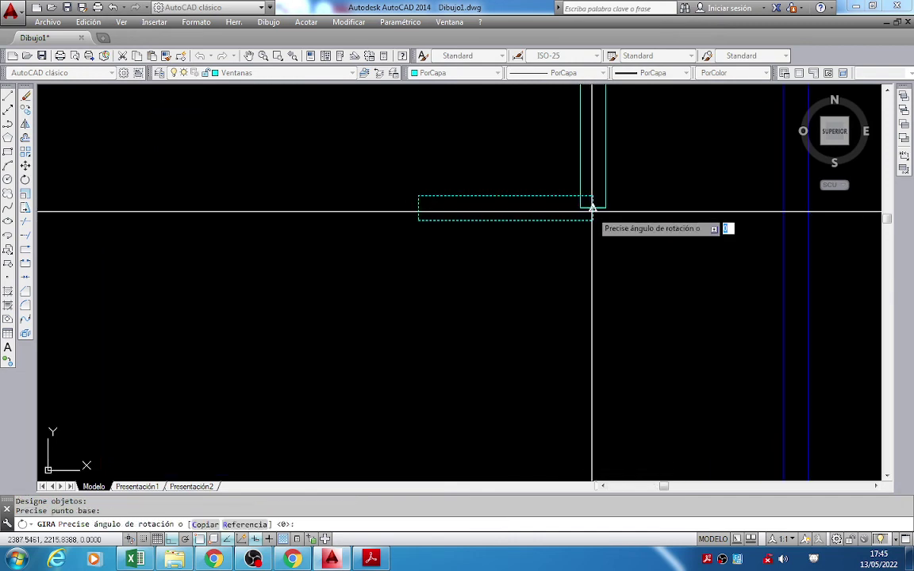
pyautogui.scroll(-2, 578, 349)
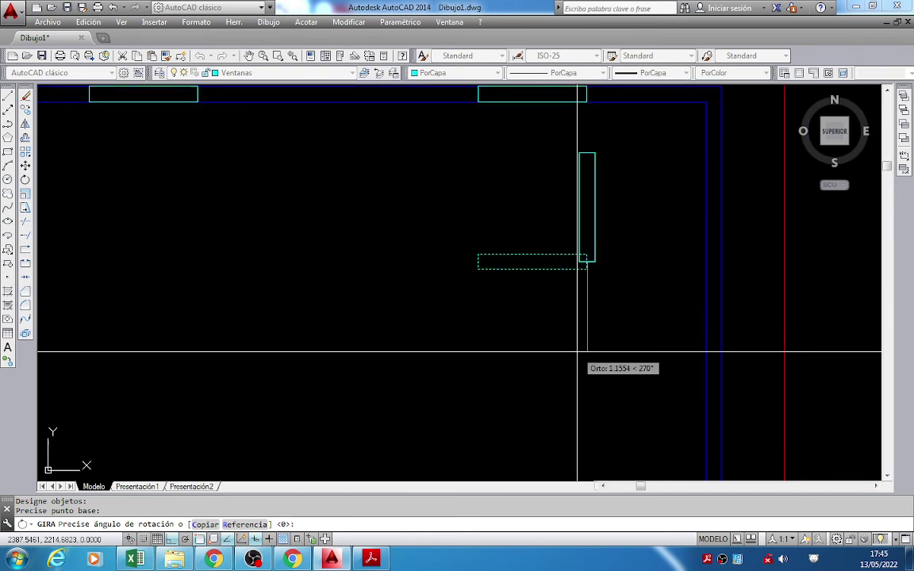
pyautogui.click(578, 351)
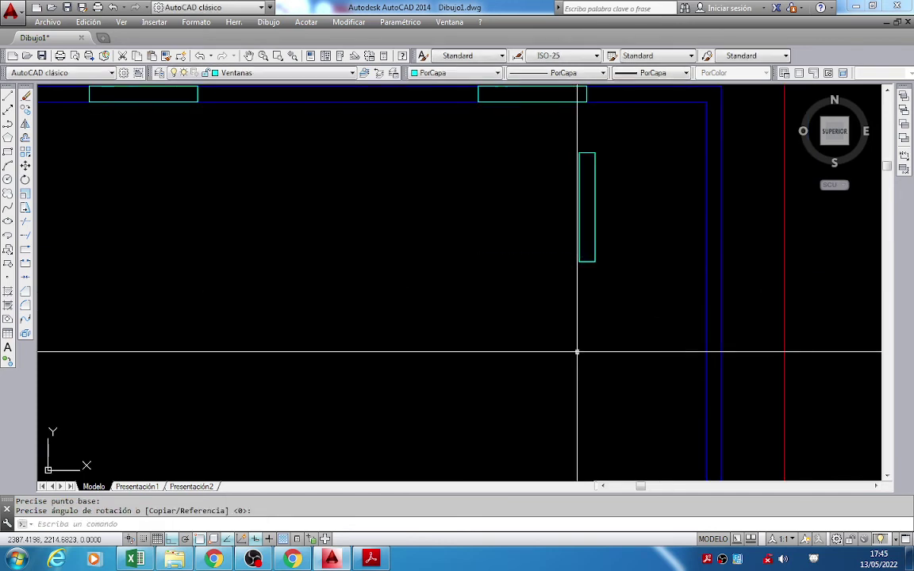
pyautogui.scroll(-3, 579, 321)
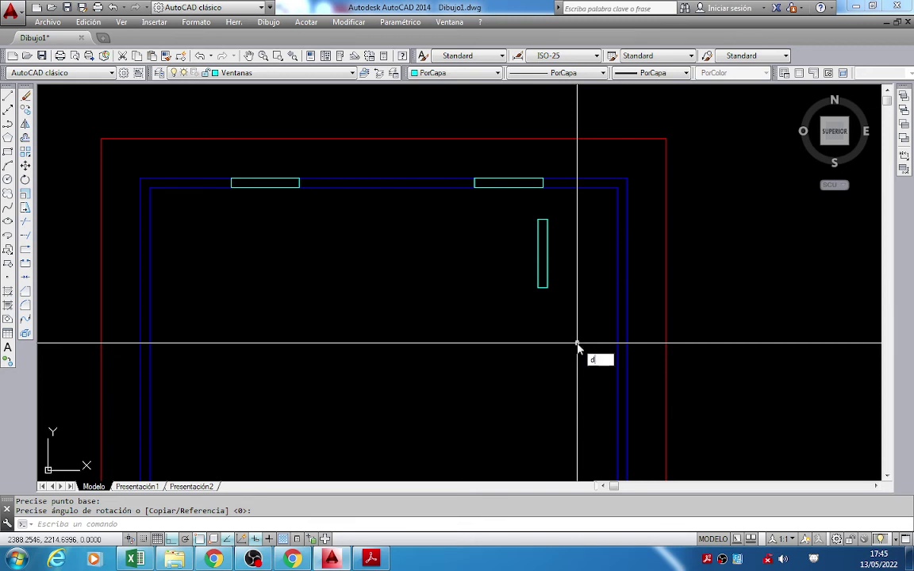
# Move the upright cyan window so its top corner lands on the right wall's inner corner.
pyautogui.press('Escape')
pyautogui.write('d')
pyautogui.press('Return')
pyautogui.press('Escape')
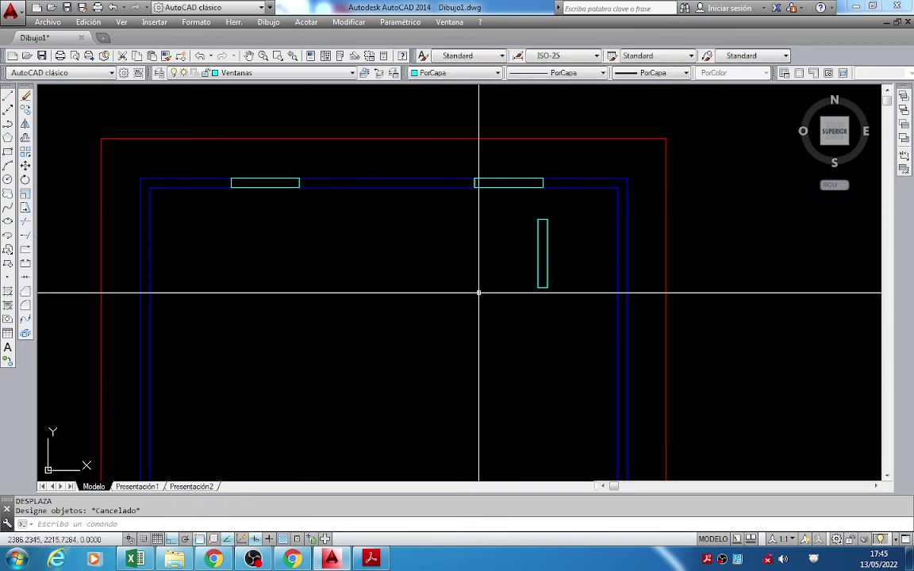
pyautogui.write('D')
pyautogui.press('Return')
pyautogui.click(571, 289)
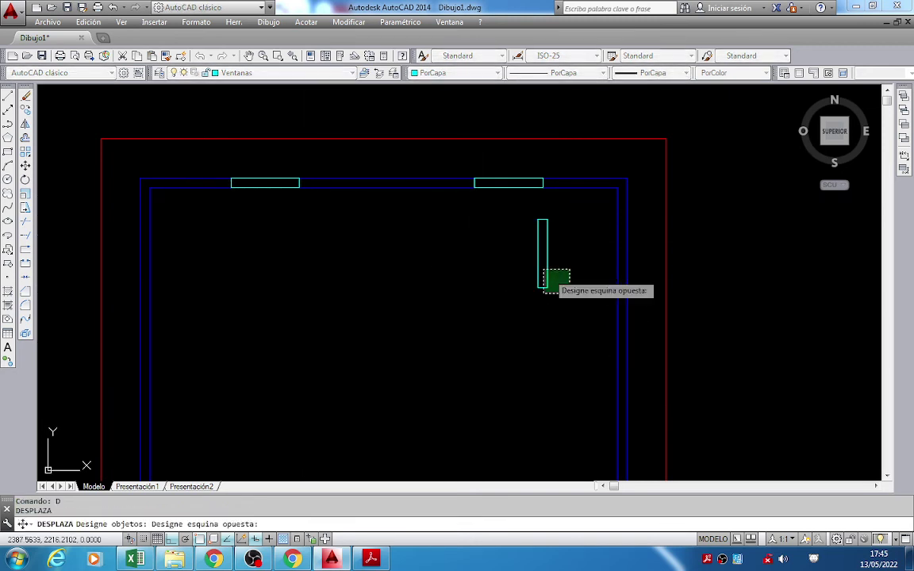
pyautogui.click(540, 269)
pyautogui.press('Return')
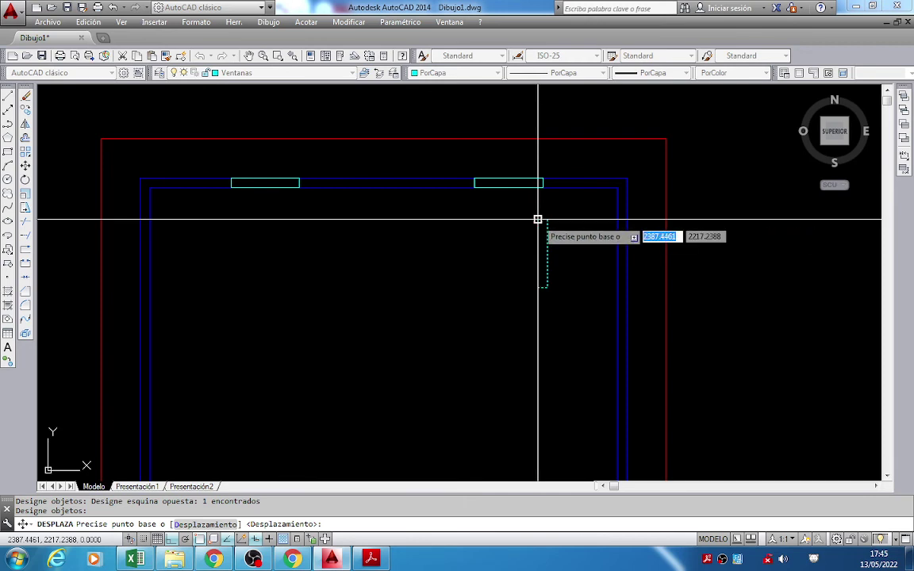
pyautogui.scroll(4, 533, 219)
pyautogui.click(532, 219)
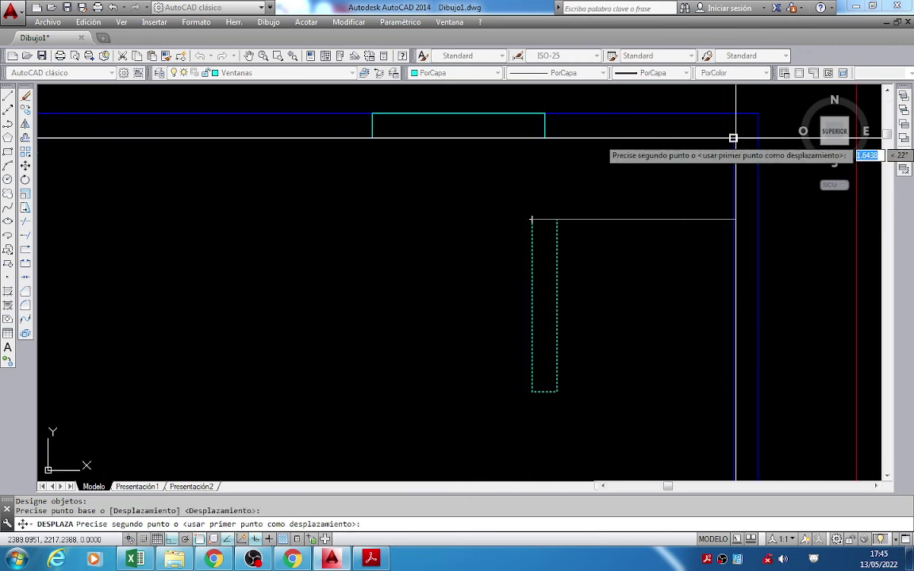
pyautogui.click(733, 139)
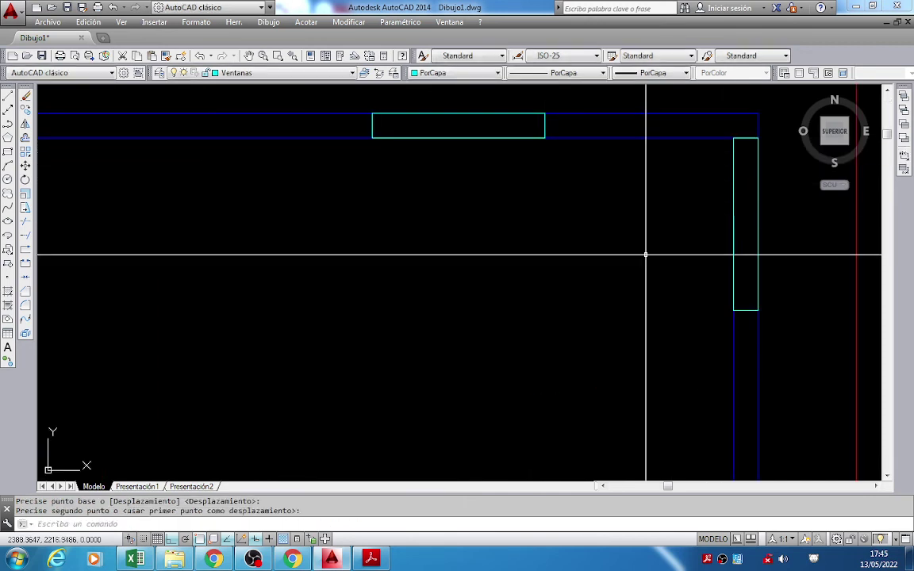
# Shift the window 1.19 down the right wall and bring the reference PDF forward.
pyautogui.write('m')
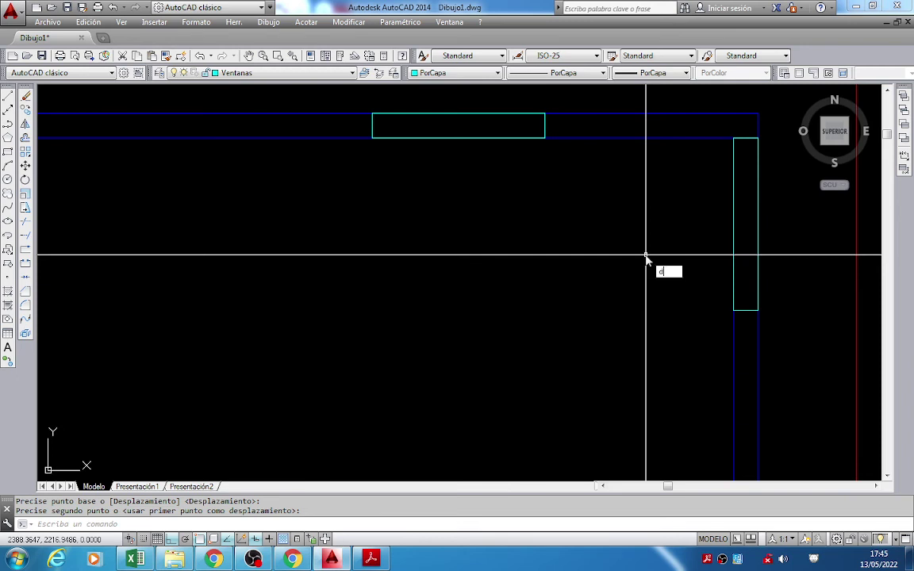
pyautogui.press('Return')
pyautogui.click(728, 305)
pyautogui.press('Return')
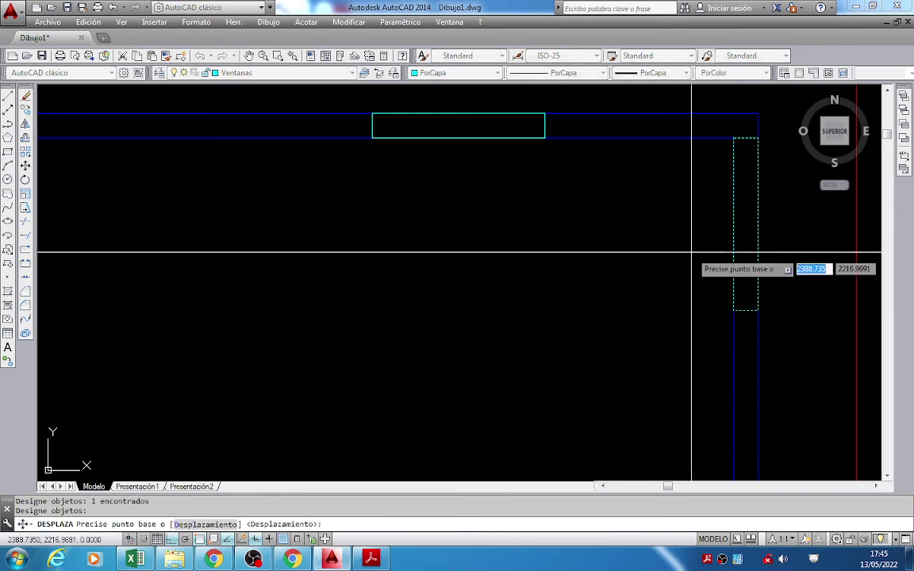
pyautogui.click(735, 254)
pyautogui.write('1.19')
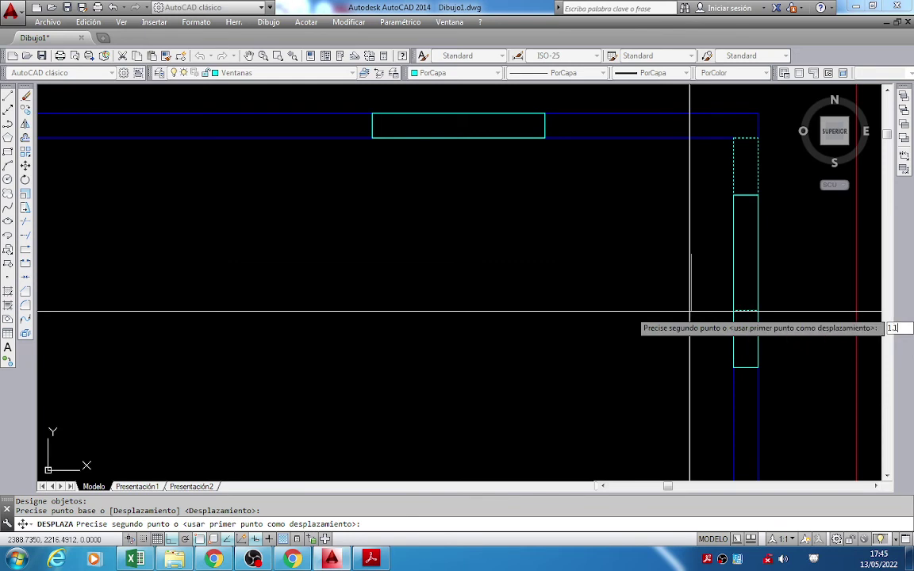
pyautogui.press('Return')
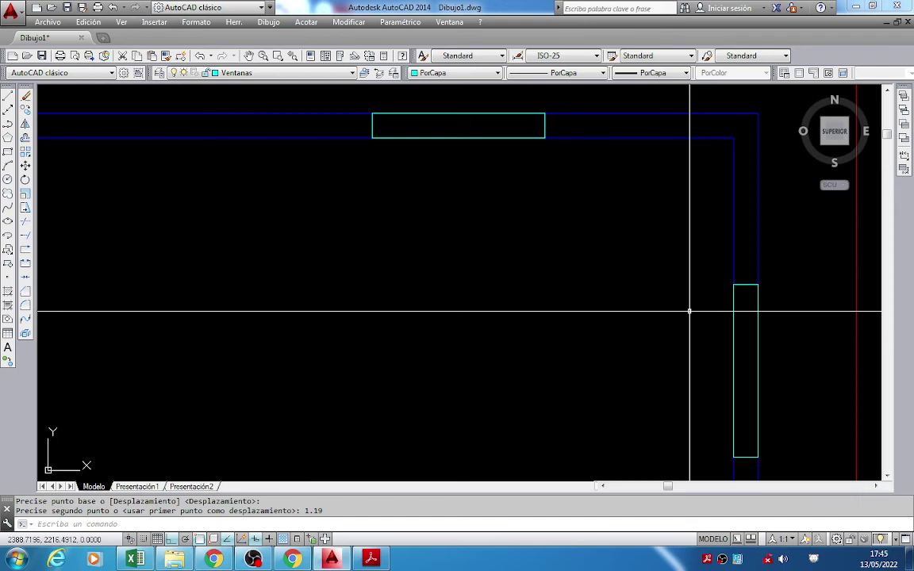
pyautogui.scroll(-4, 689, 311)
pyautogui.hotkey('alt', 'Tab')
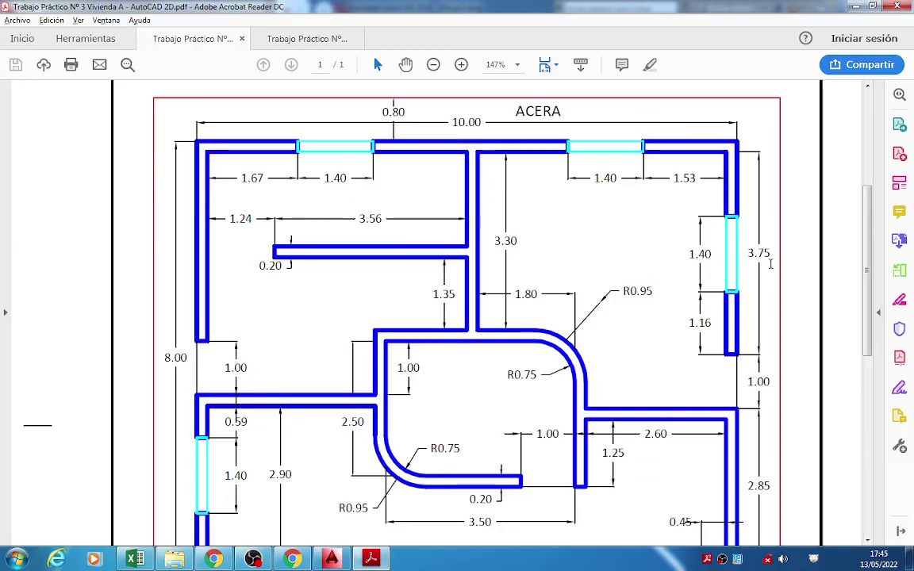
pyautogui.scroll(-2, 687, 246)
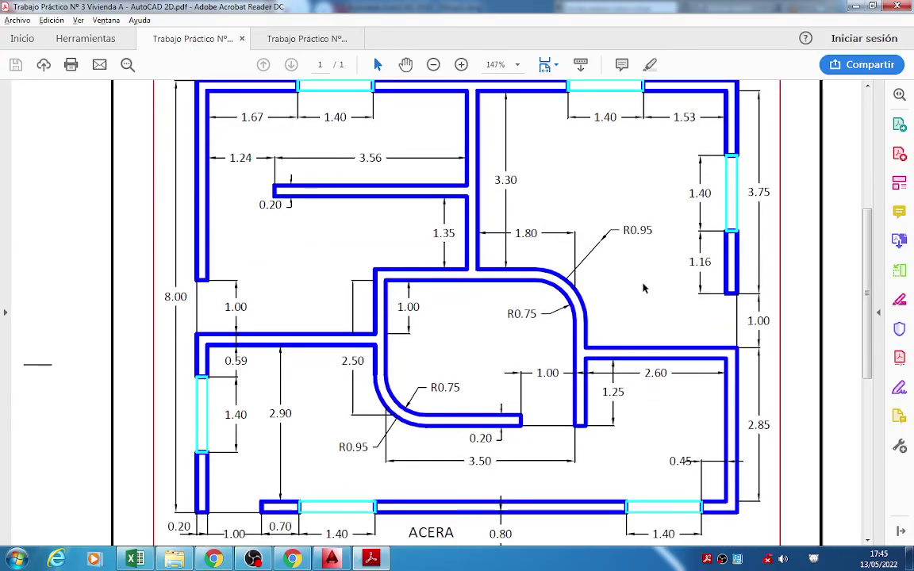
pyautogui.scroll(-2, 254, 398)
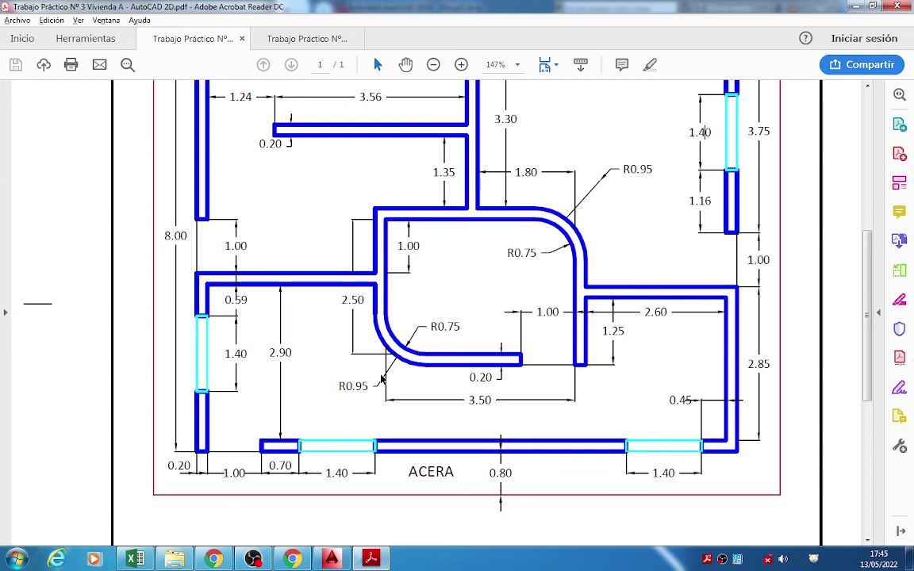
pyautogui.scroll(3, 242, 332)
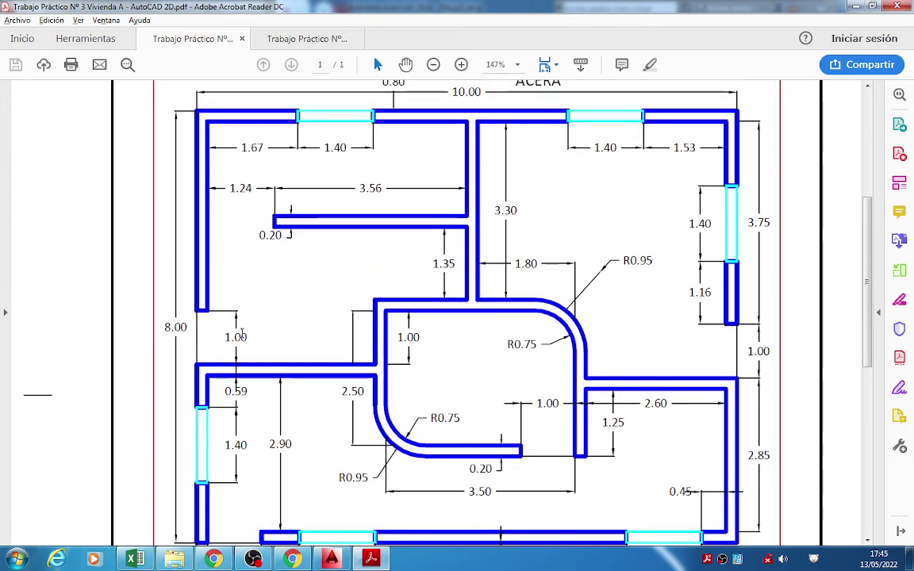
pyautogui.scroll(-3, 243, 333)
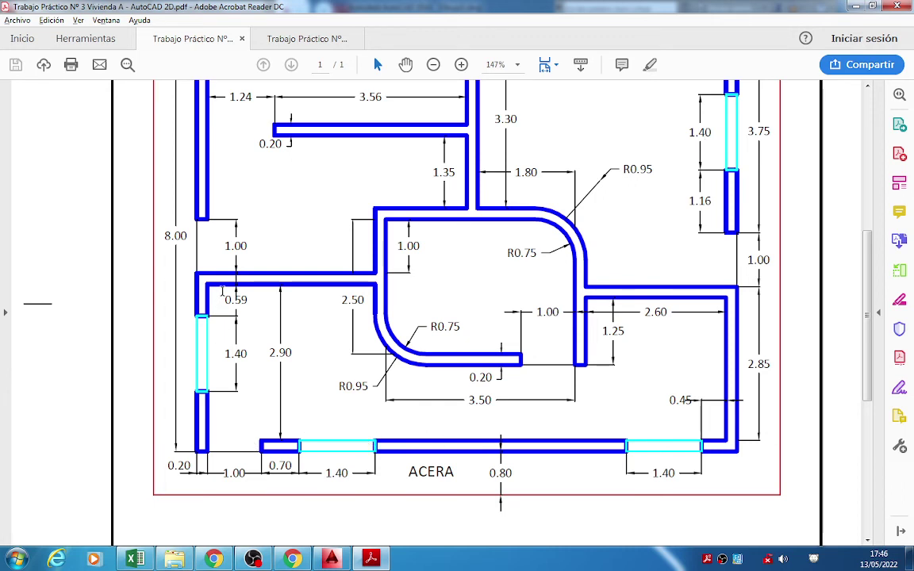
# After reading the left-side plan dimensions, draw a horizontal xline through the inner bottom wall corner.
pyautogui.moveTo(222, 291); pyautogui.dragTo(213, 331)
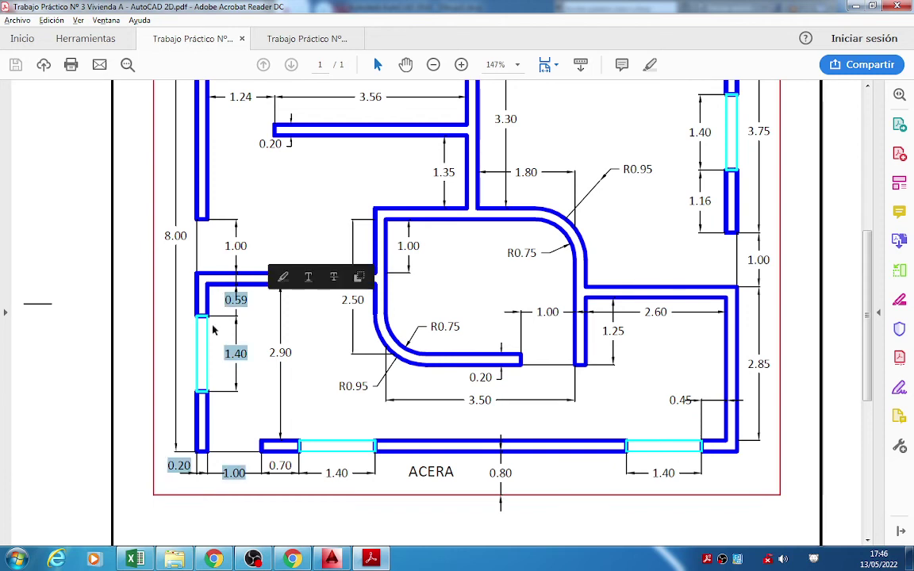
pyautogui.click(384, 453)
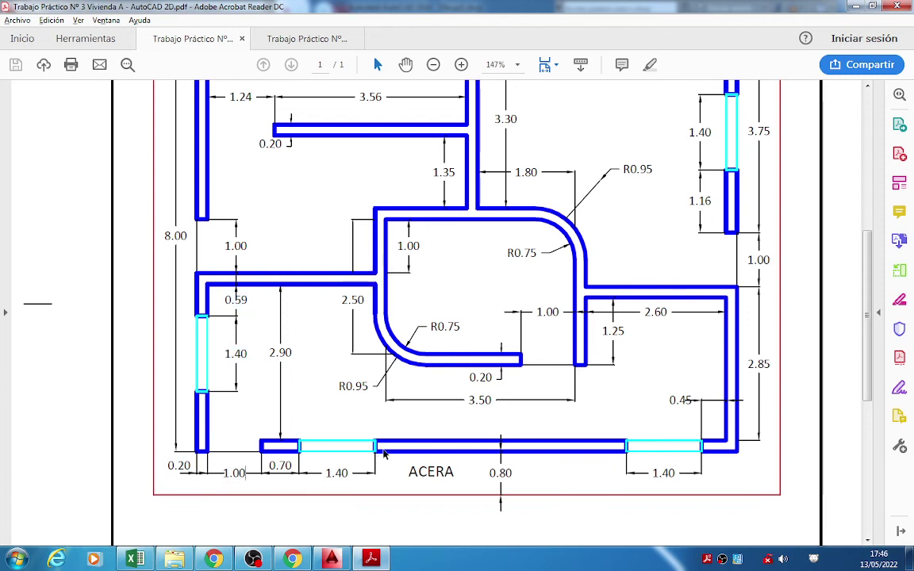
pyautogui.click(337, 559)
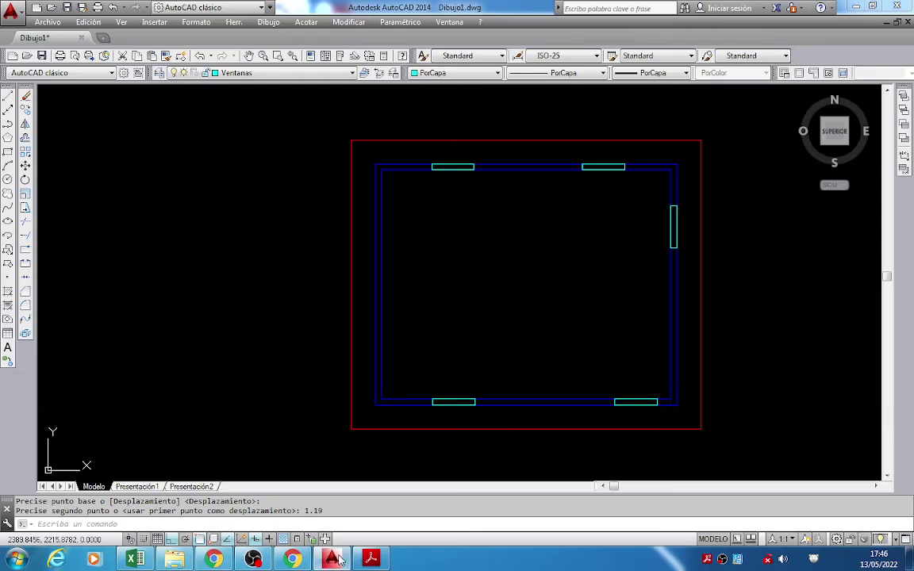
pyautogui.scroll(2, 394, 394)
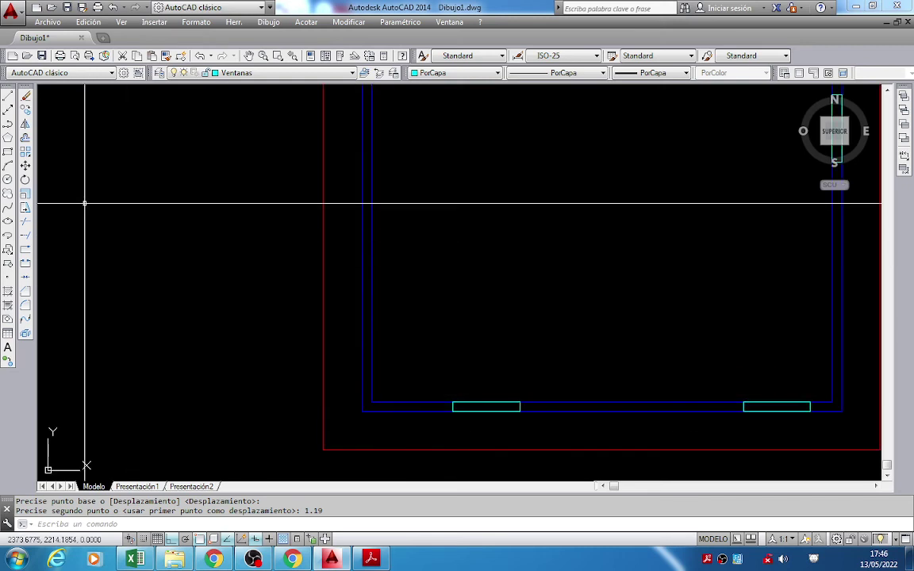
pyautogui.click(8, 109)
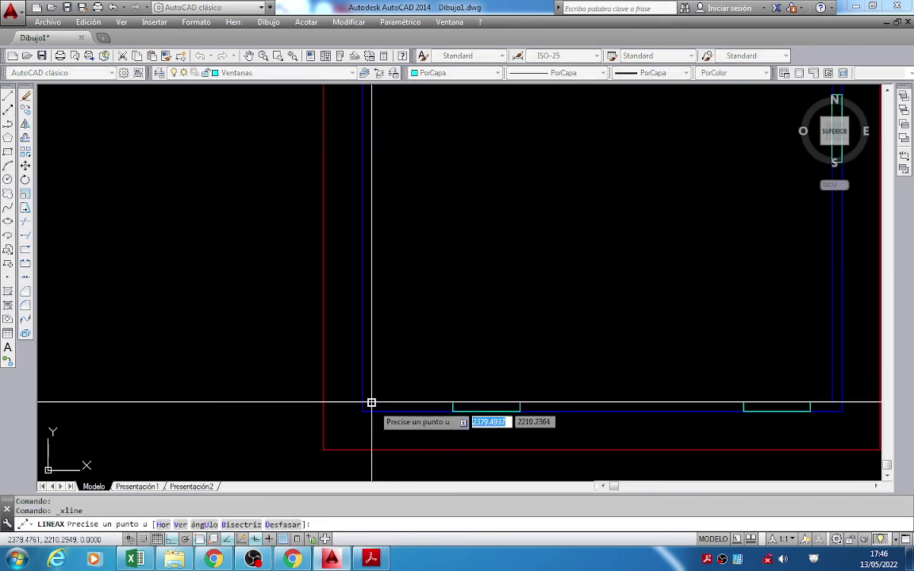
pyautogui.press('Escape')
pyautogui.click(7, 109)
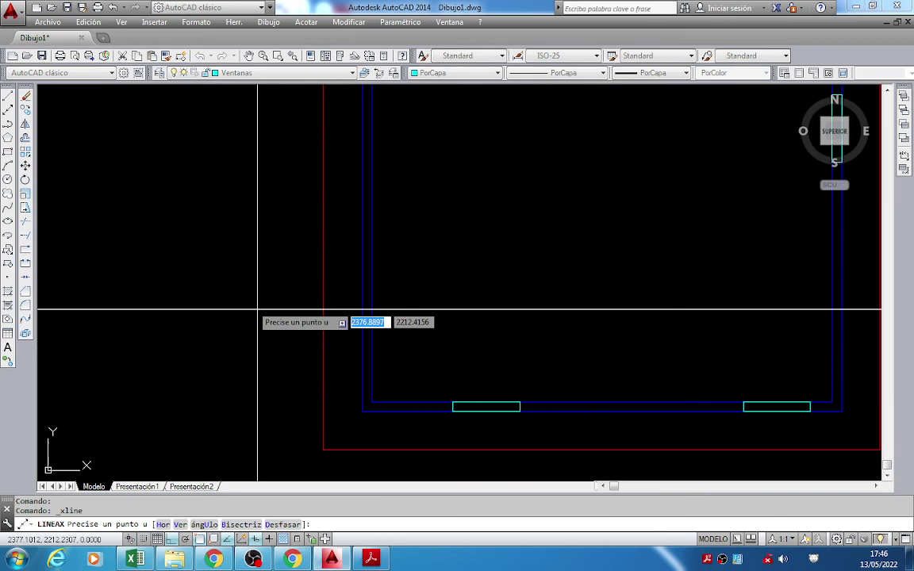
pyautogui.click(371, 403)
pyautogui.click(831, 403)
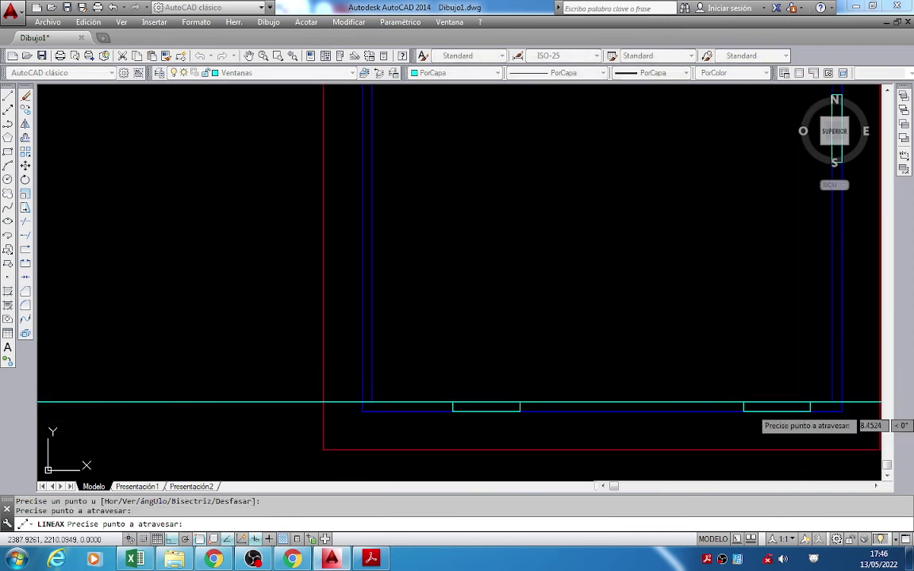
pyautogui.press('Escape')
# Move the guide line 2.90 up, confirming the 2.90 dimension in the PDF plan.
pyautogui.write('d')
pyautogui.press('Return')
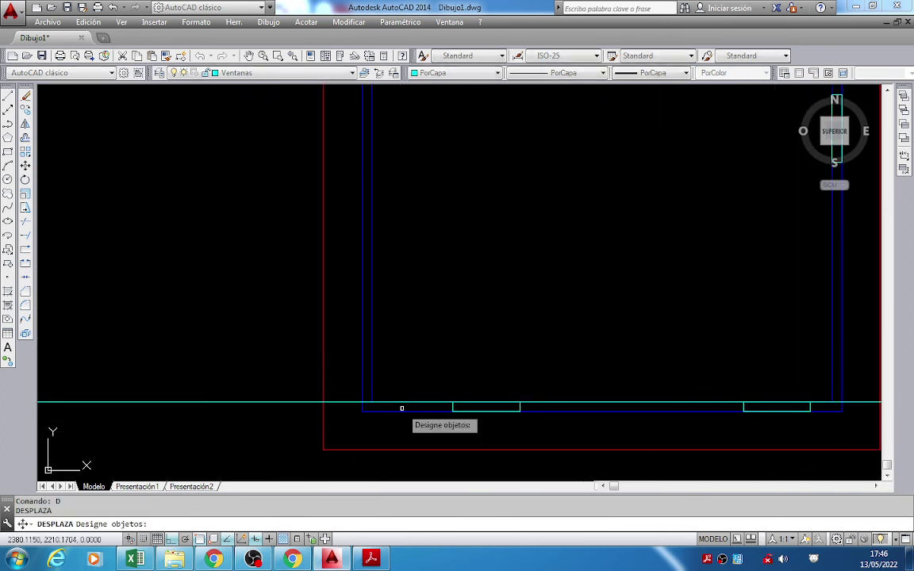
pyautogui.click(405, 404)
pyautogui.press('Return')
pyautogui.click(461, 361)
pyautogui.hotkey('alt', 'Tab')
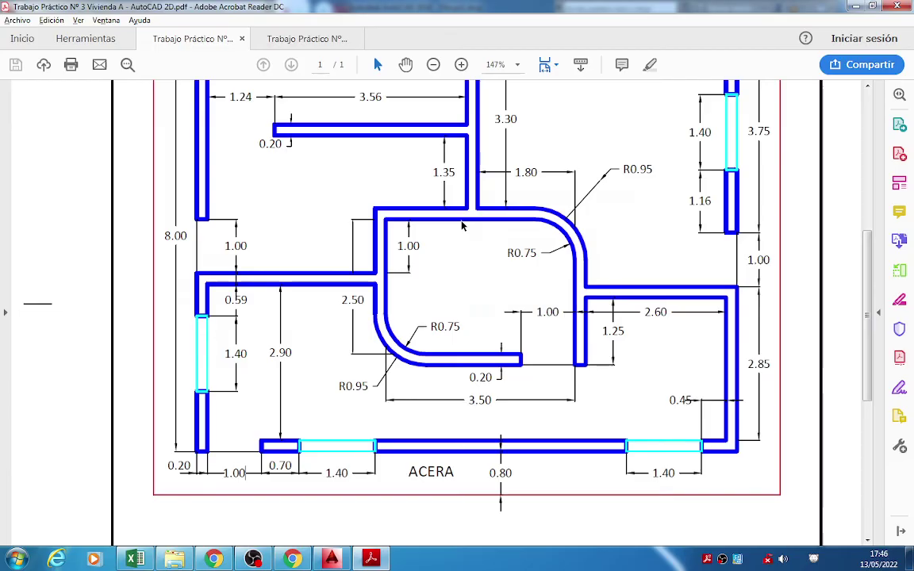
pyautogui.hotkey('alt', 'Tab')
pyautogui.write('2.90')
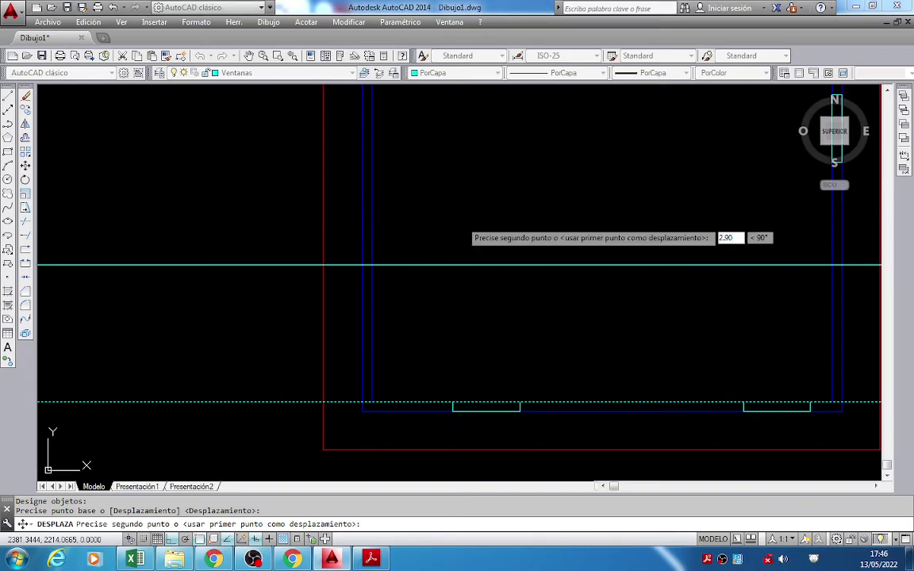
pyautogui.press('Return')
pyautogui.moveTo(474, 317); pyautogui.dragTo(441, 308, button='middle')
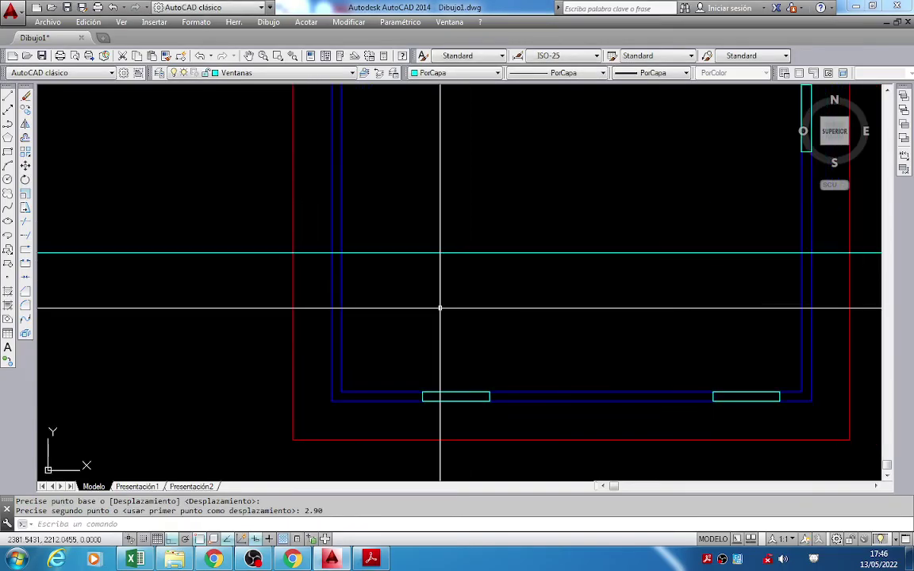
pyautogui.hotkey('alt', 'Tab')
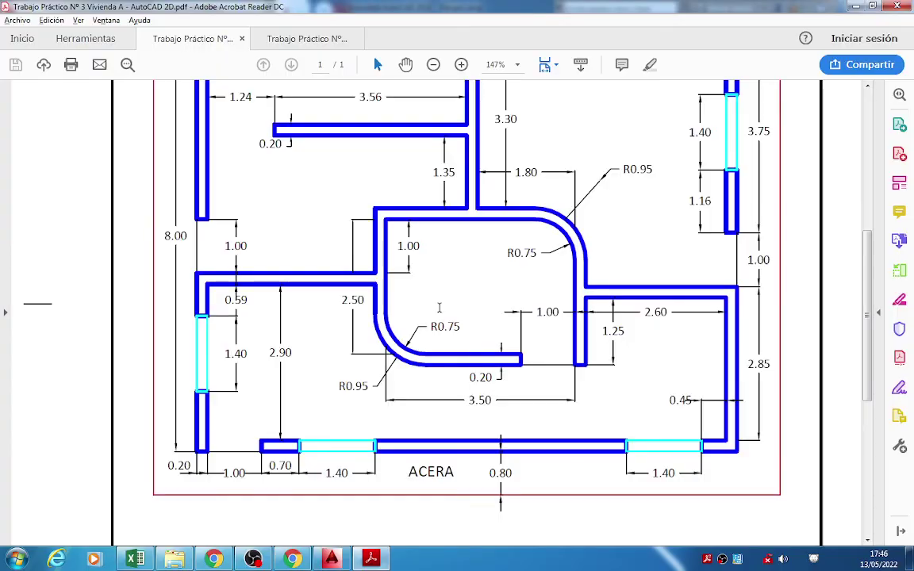
pyautogui.moveTo(265, 357); pyautogui.dragTo(299, 358)
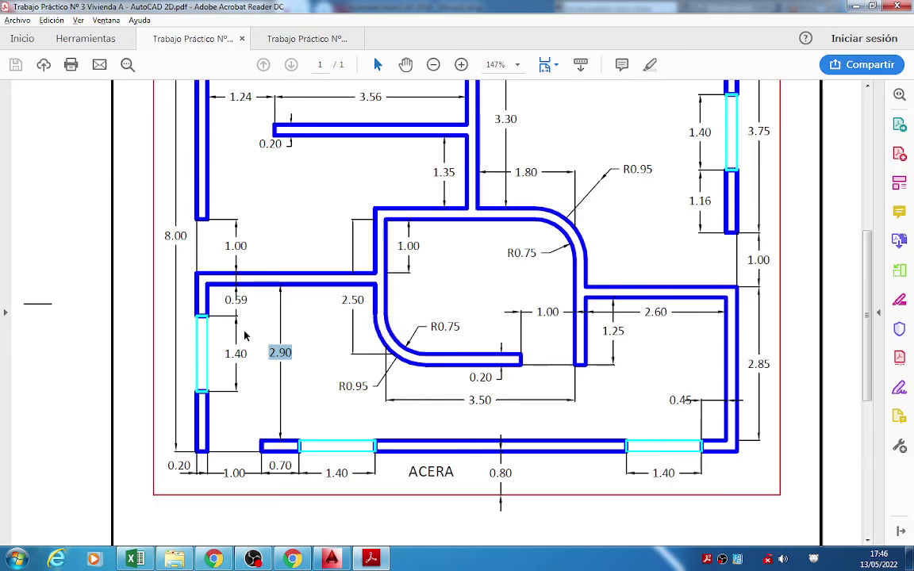
pyautogui.hotkey('alt', 'Tab')
# Move the guide line a further 0.59 to mark where the left-wall window starts.
pyautogui.press('Escape')
pyautogui.write('d')
pyautogui.press('Return')
pyautogui.click(434, 290)
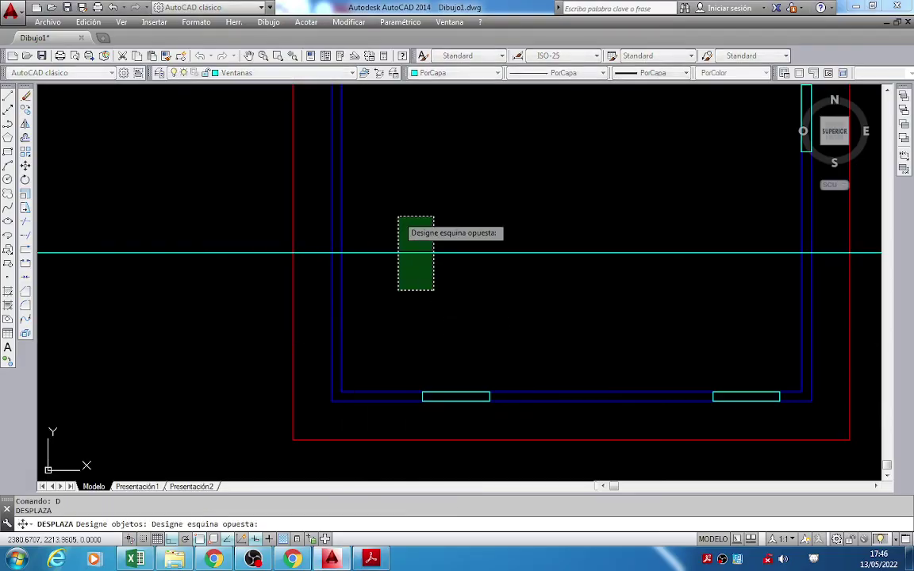
pyautogui.click(398, 217)
pyautogui.press('Return')
pyautogui.click(434, 285)
pyautogui.write('0.59')
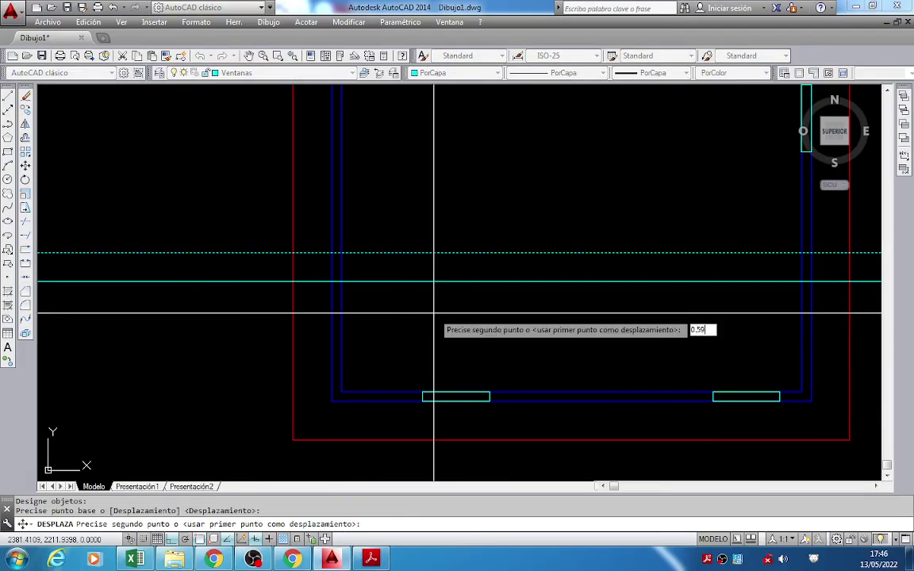
pyautogui.press('Return')
pyautogui.hotkey('alt', 'Tab')
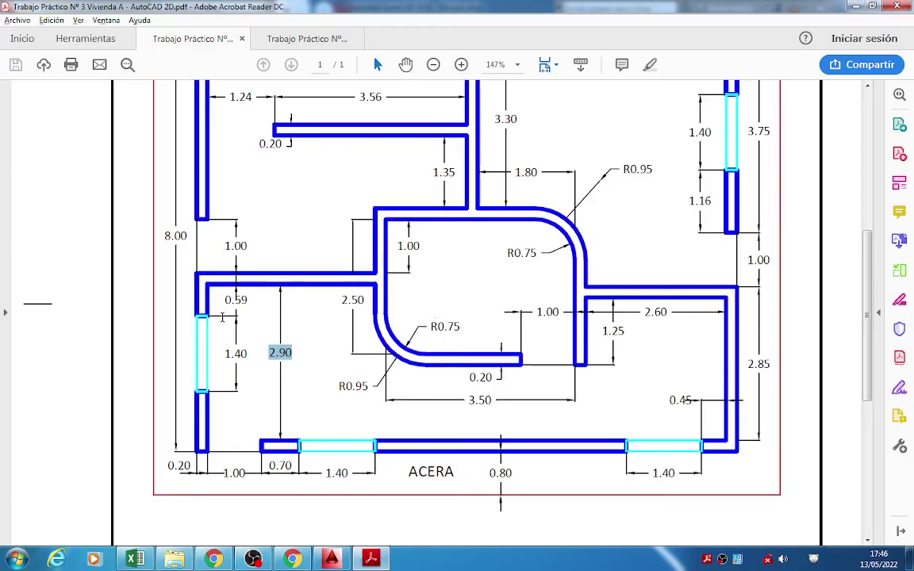
pyautogui.hotkey('alt', 'Tab')
pyautogui.scroll(-2, 298, 373)
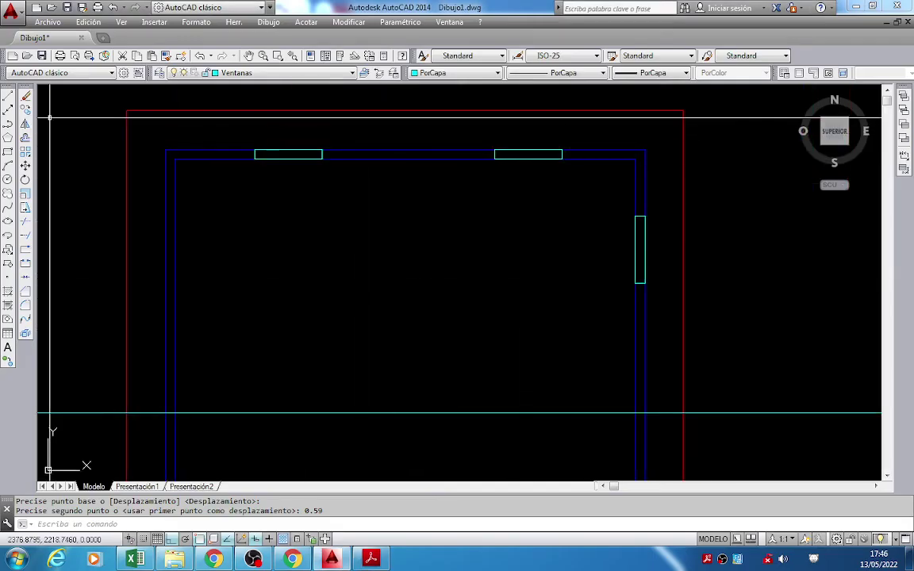
# Copy the right-wall window onto the left wall, snapping its corner to the guide line.
pyautogui.click(26, 110)
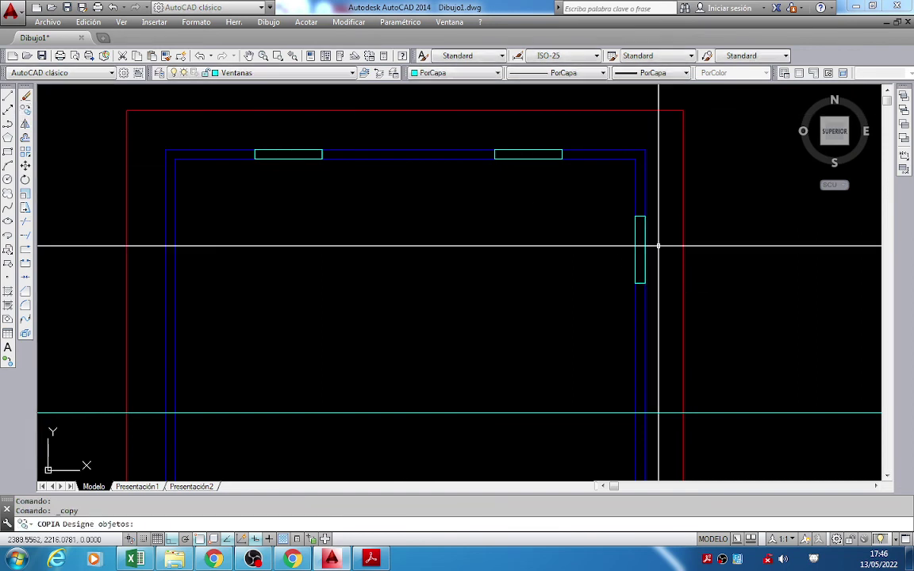
pyautogui.press('Escape')
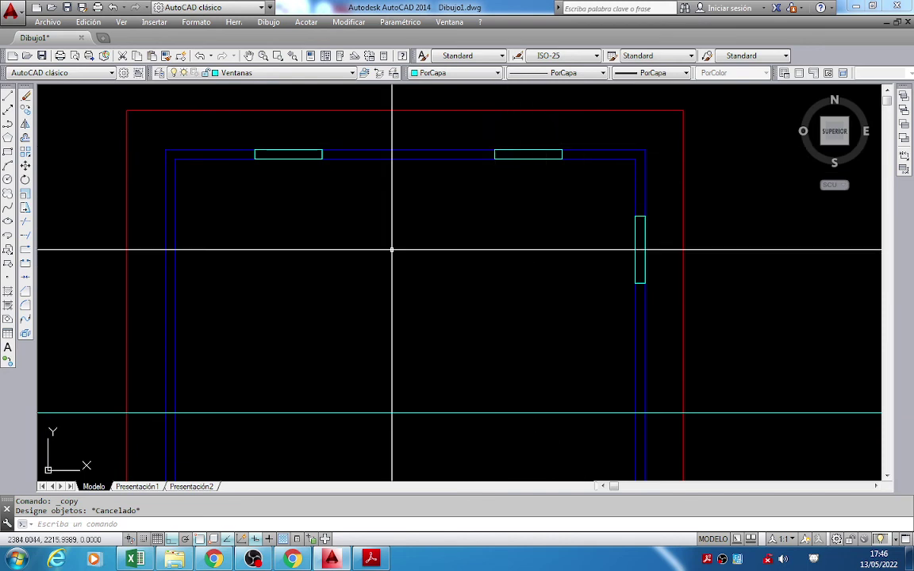
pyautogui.click(25, 110)
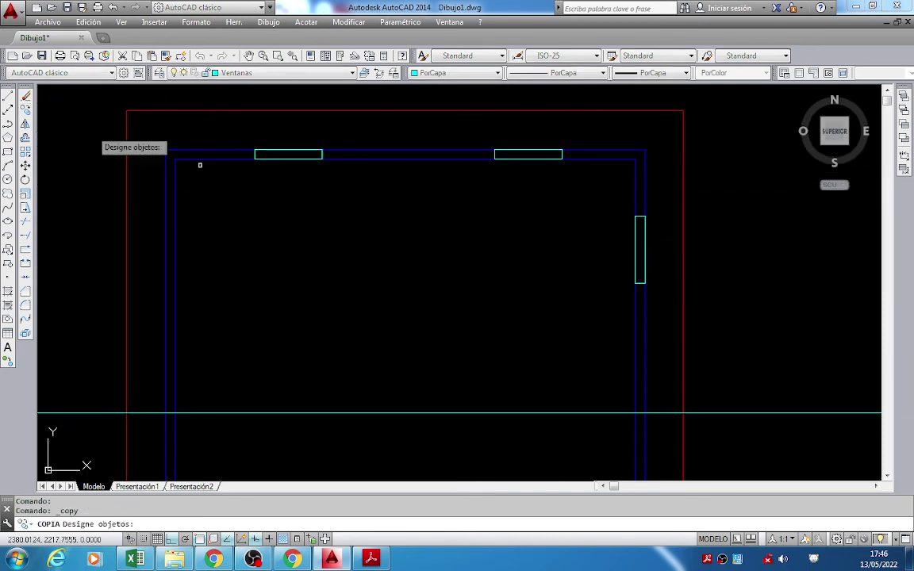
pyautogui.click(635, 262)
pyautogui.press('Return')
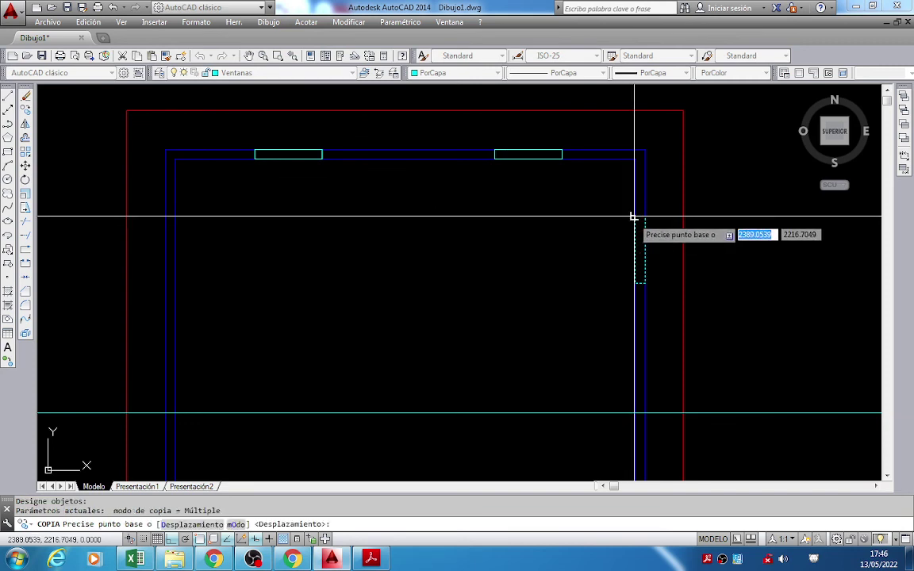
pyautogui.scroll(4, 627, 214)
pyautogui.click(626, 213)
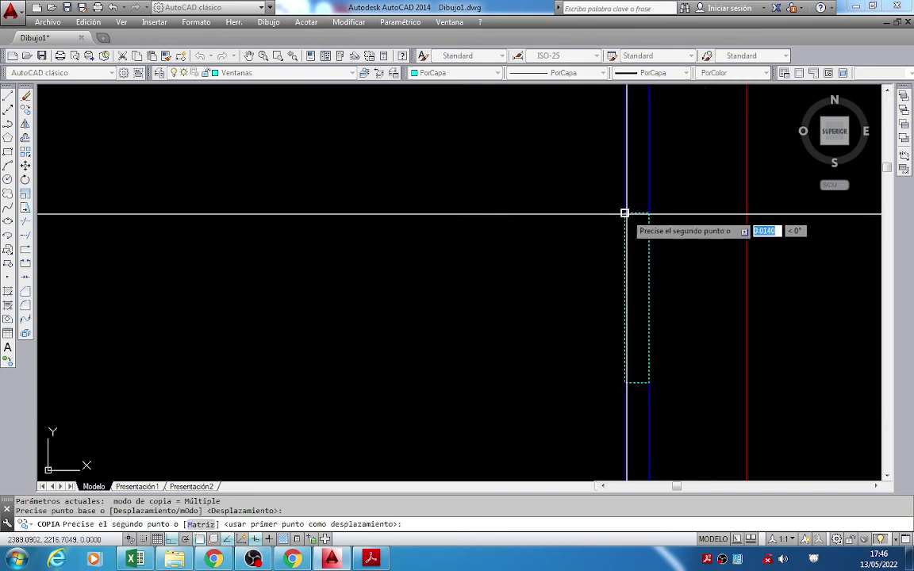
pyautogui.scroll(-5, 655, 239)
pyautogui.scroll(6, 487, 298)
pyautogui.scroll(4, 414, 305)
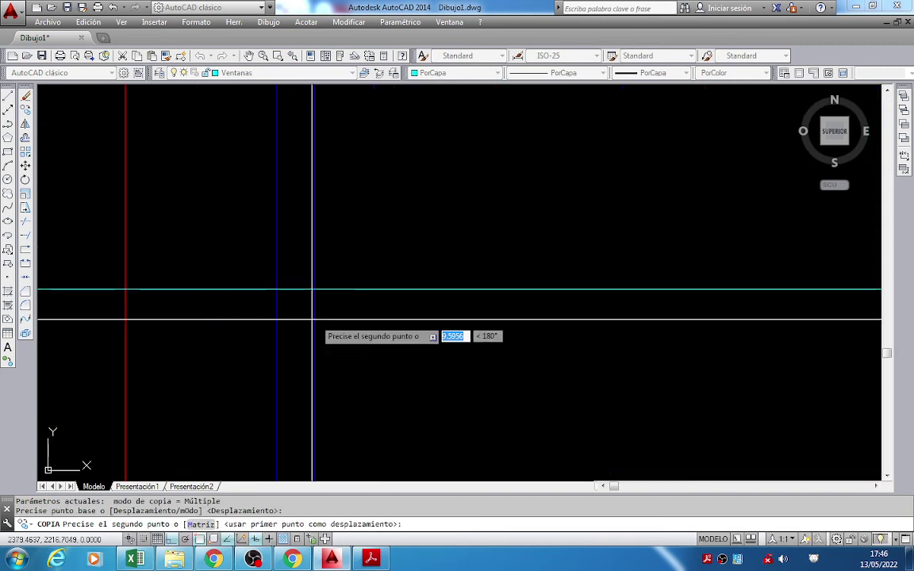
pyautogui.click(276, 290)
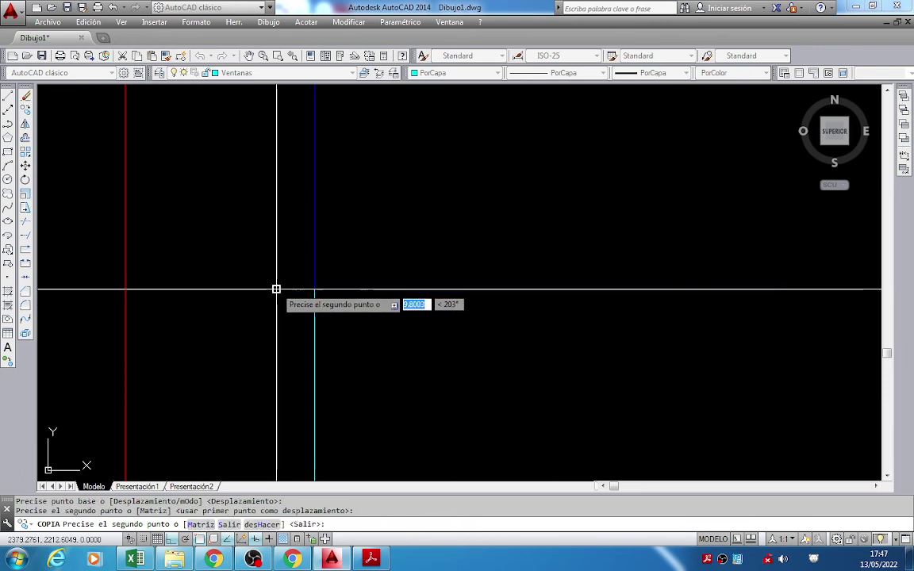
pyautogui.scroll(-3, 337, 268)
pyautogui.press('Return')
# Delete the horizontal guide line and centre the whole floor plan in view.
pyautogui.scroll(-4, 389, 276)
pyautogui.click(388, 276)
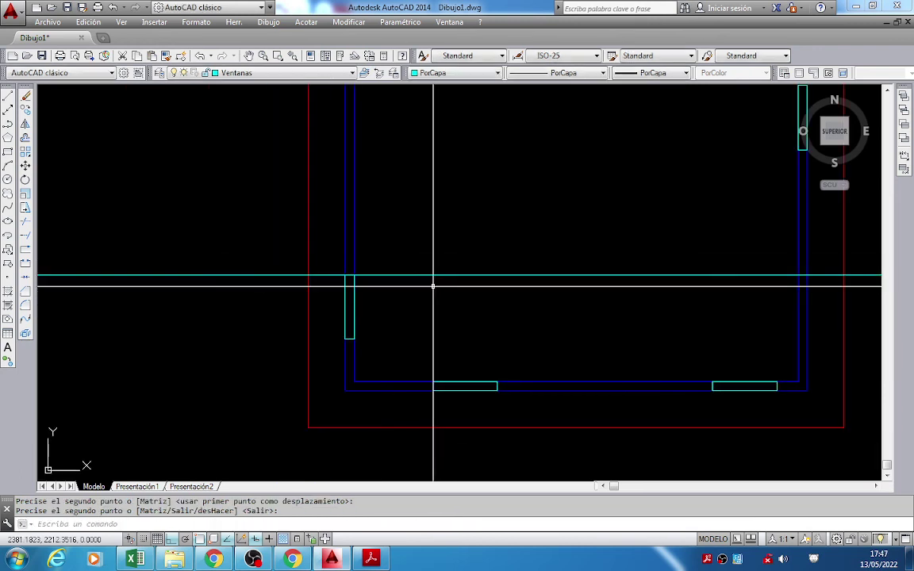
pyautogui.click(410, 248)
pyautogui.press('Delete')
pyautogui.scroll(-4, 420, 283)
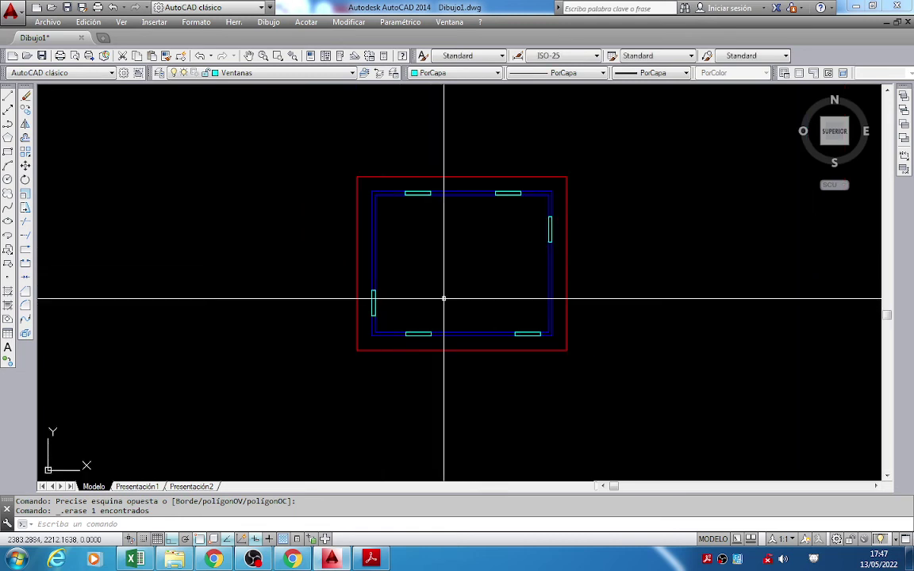
pyautogui.moveTo(444, 300)
pyautogui.mouseDown(button='middle')
pyautogui.moveTo(415, 320)
pyautogui.moveTo(339, 341)
pyautogui.mouseUp(button='middle')
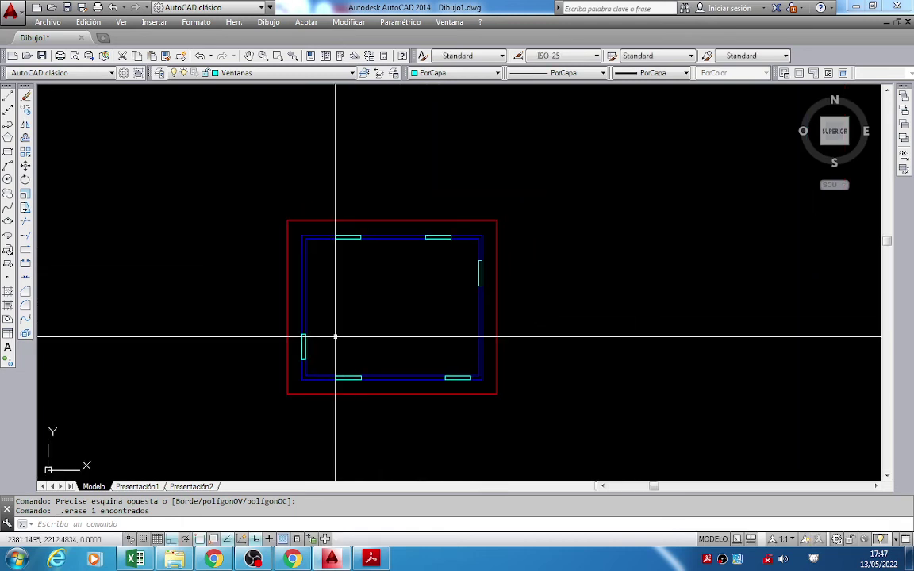
pyautogui.scroll(2, 335, 337)
pyautogui.hotkey('alt', 'Tab')
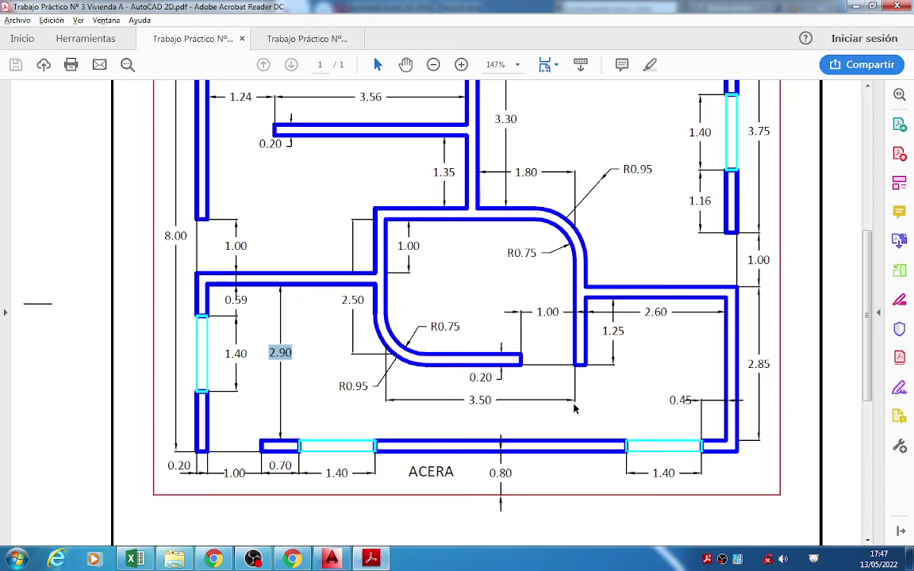
pyautogui.click(434, 64)
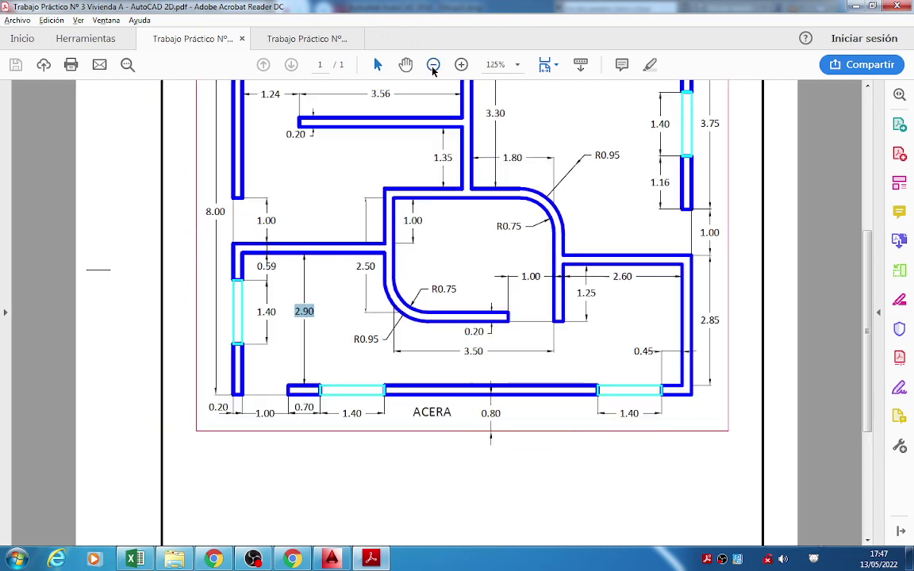
pyautogui.click(433, 64)
pyautogui.scroll(2, 506, 294)
pyautogui.scroll(2, 507, 294)
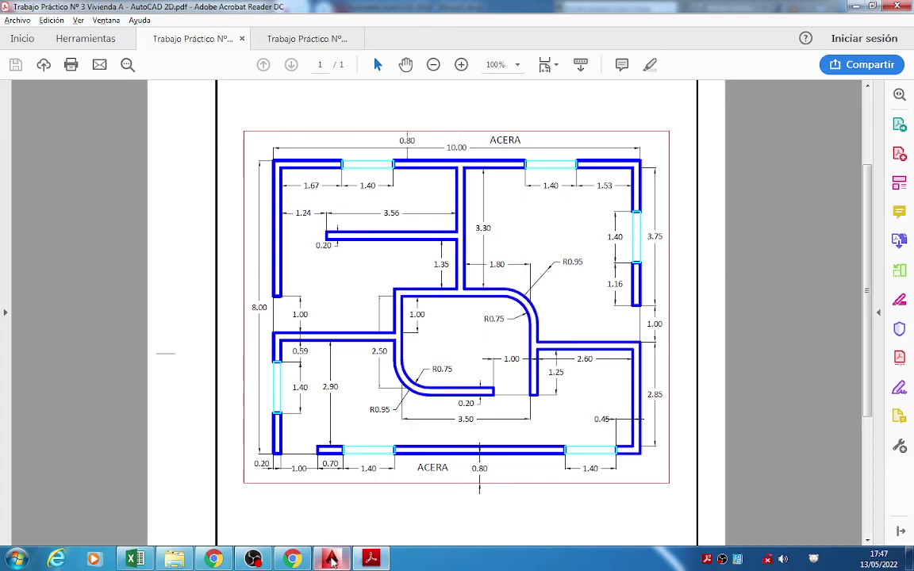
pyautogui.hotkey('alt', 'Tab')
pyautogui.moveTo(392, 182); pyautogui.dragTo(343, 151, button='middle')
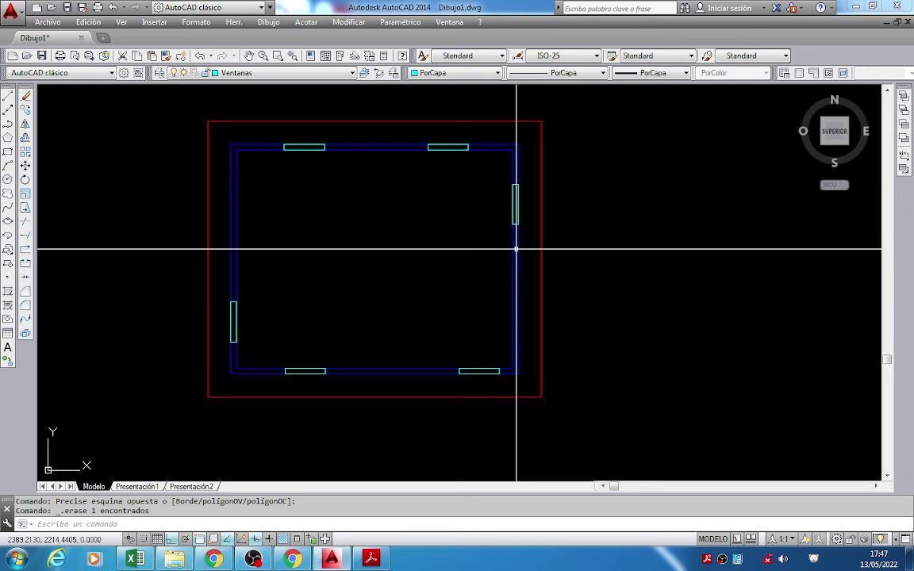
pyautogui.scroll(2, 480, 234)
pyautogui.moveTo(408, 197); pyautogui.dragTo(461, 219, button='middle')
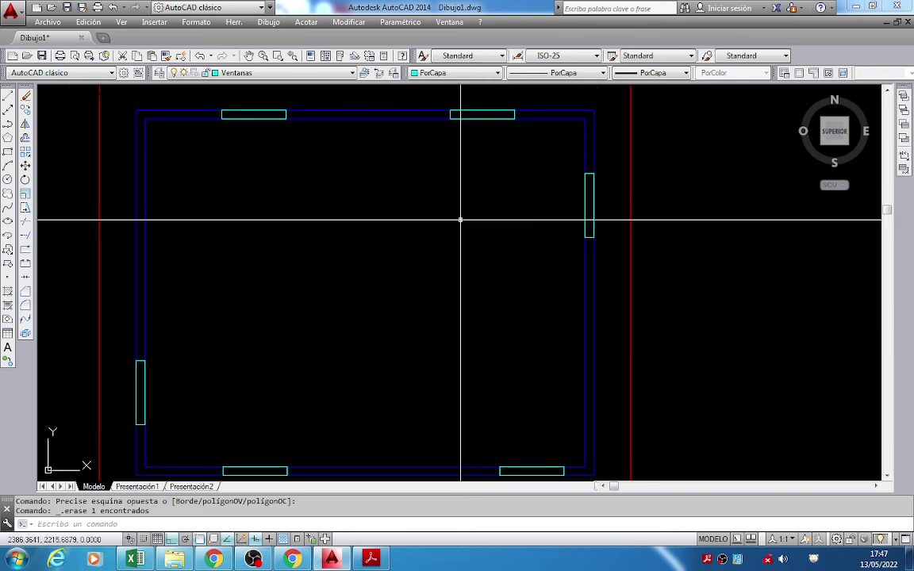
pyautogui.scroll(-2, 461, 218)
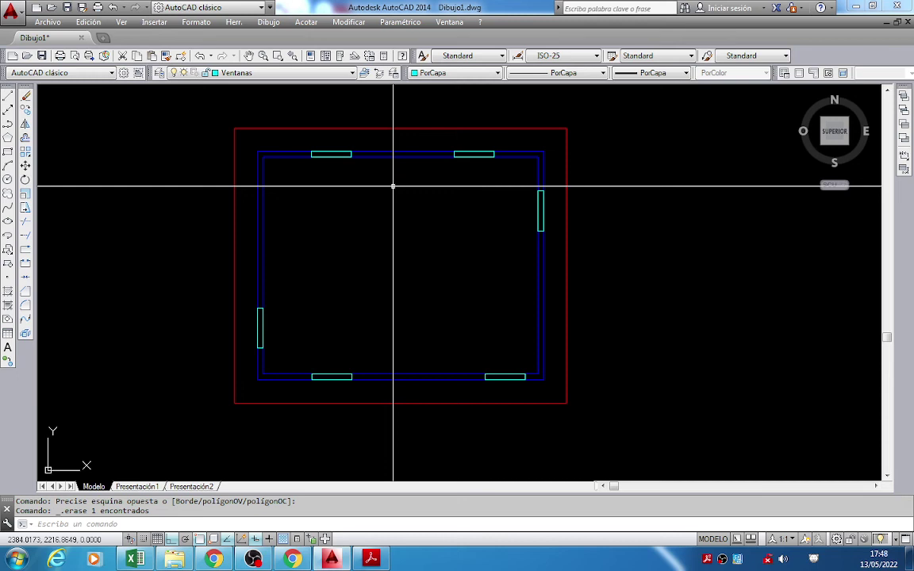
pyautogui.hotkey('alt', 'Tab')
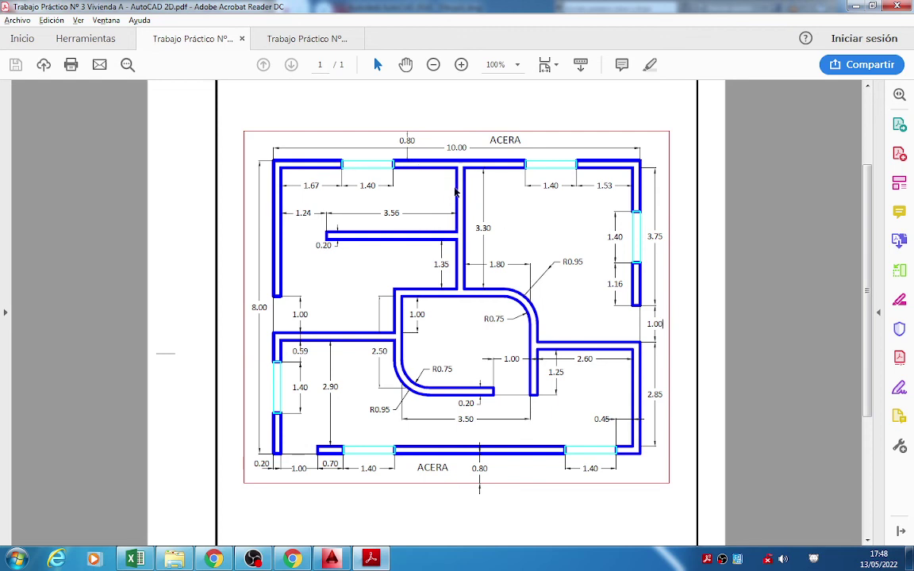
pyautogui.keyDown('ctrl'); pyautogui.scroll(2, 454, 183); pyautogui.keyUp('ctrl')
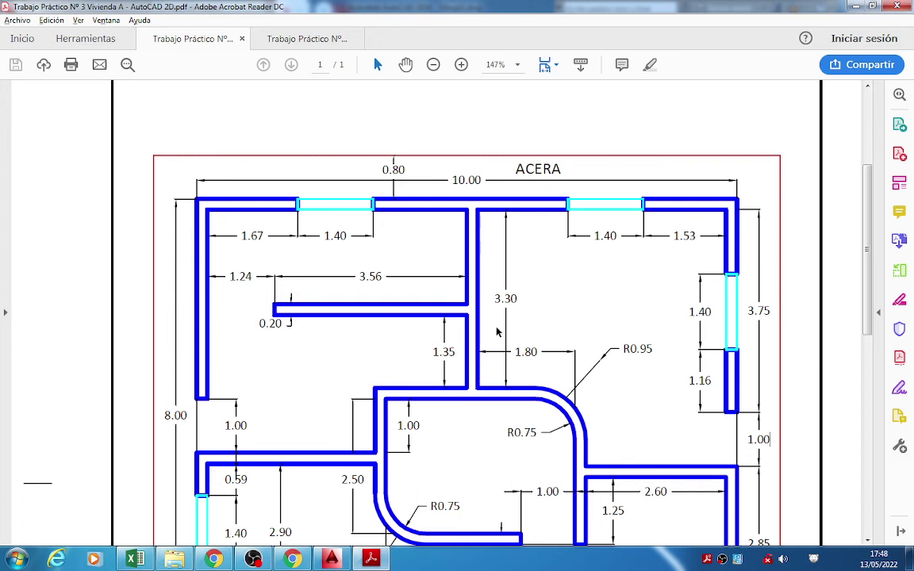
pyautogui.moveTo(228, 277); pyautogui.dragTo(276, 281)
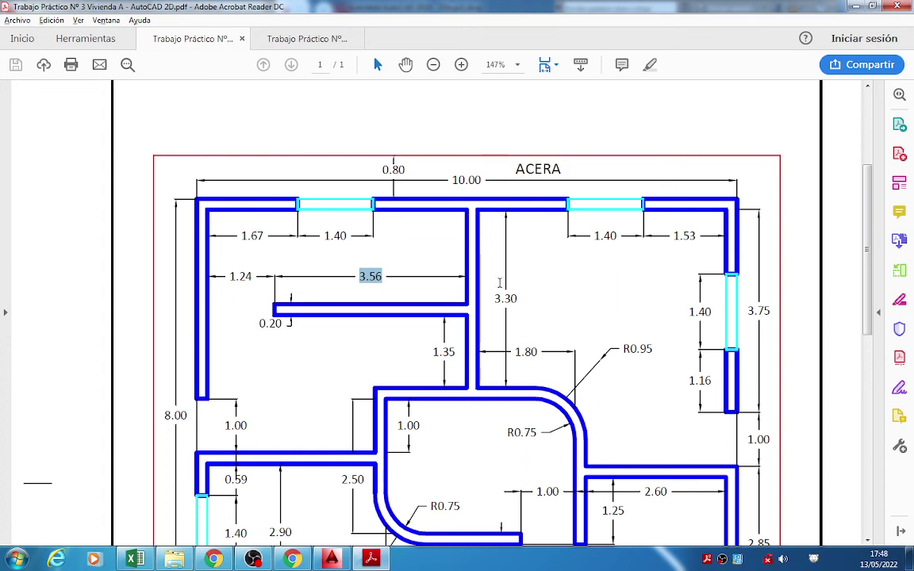
pyautogui.moveTo(492, 299); pyautogui.dragTo(519, 300)
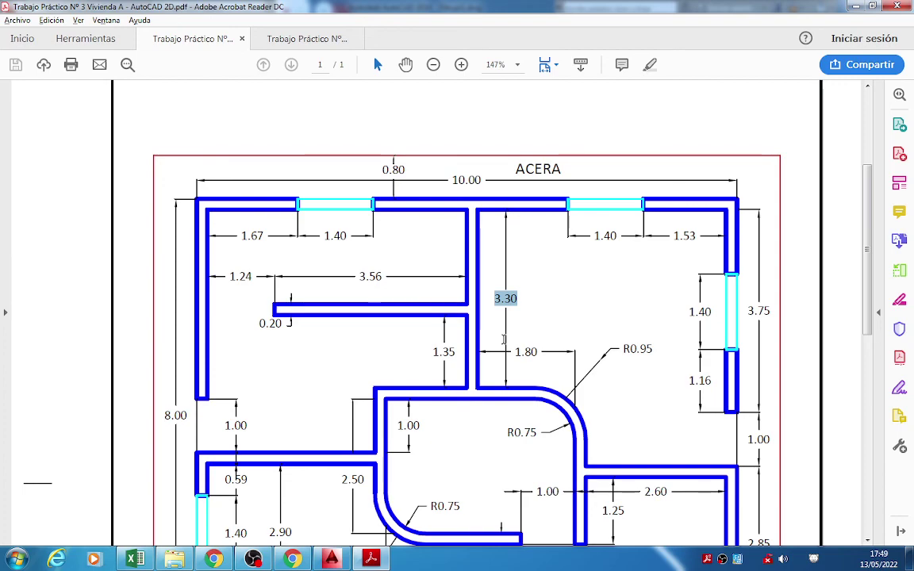
pyautogui.hotkey('alt', 'Tab')
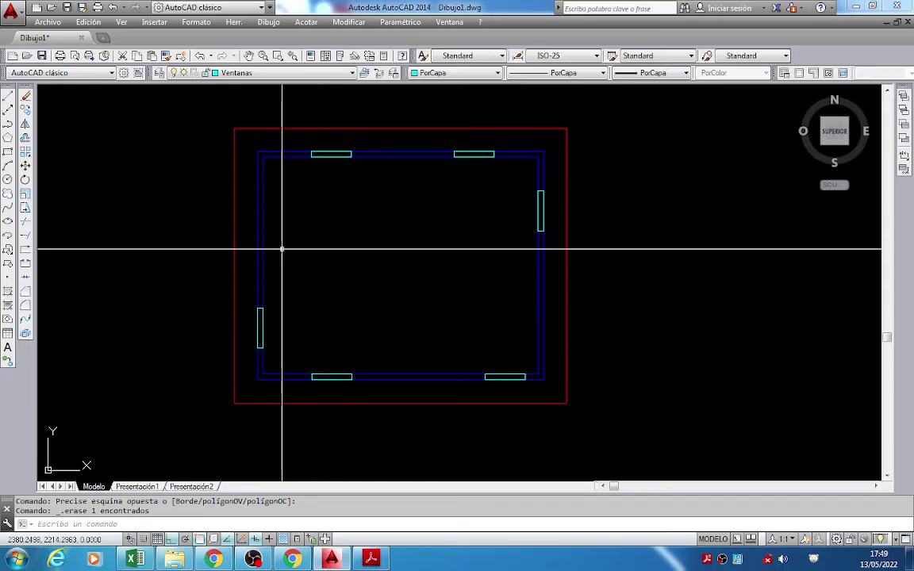
# On the Muros layer, draw a 3.3-long line down from the inner top-left wall corner.
pyautogui.click(316, 74)
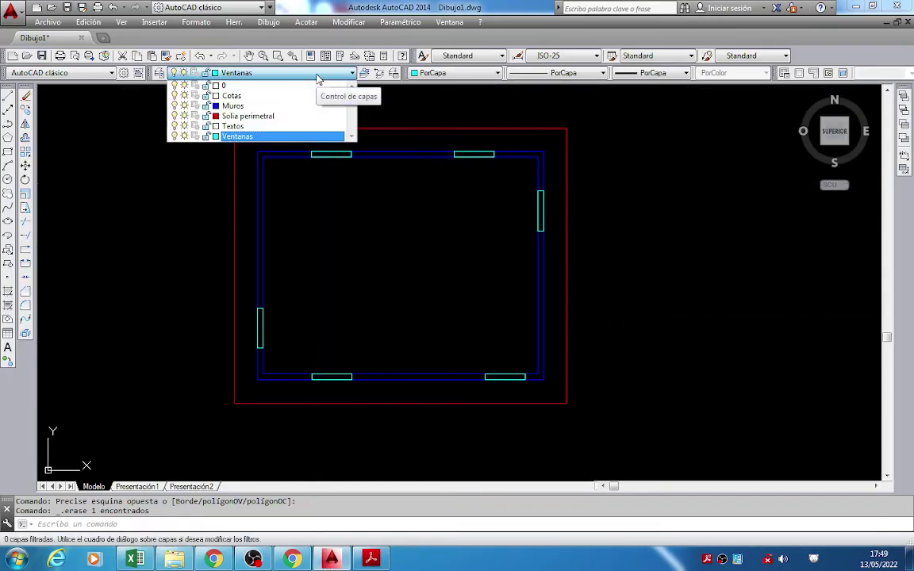
pyautogui.click(286, 106)
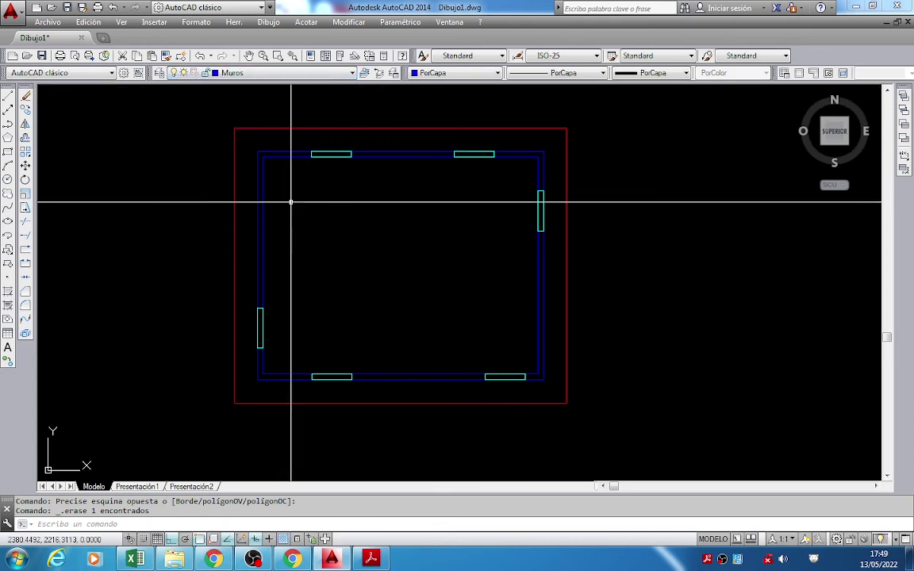
pyautogui.scroll(4, 298, 215)
pyautogui.moveTo(298, 214); pyautogui.dragTo(317, 241, button='middle')
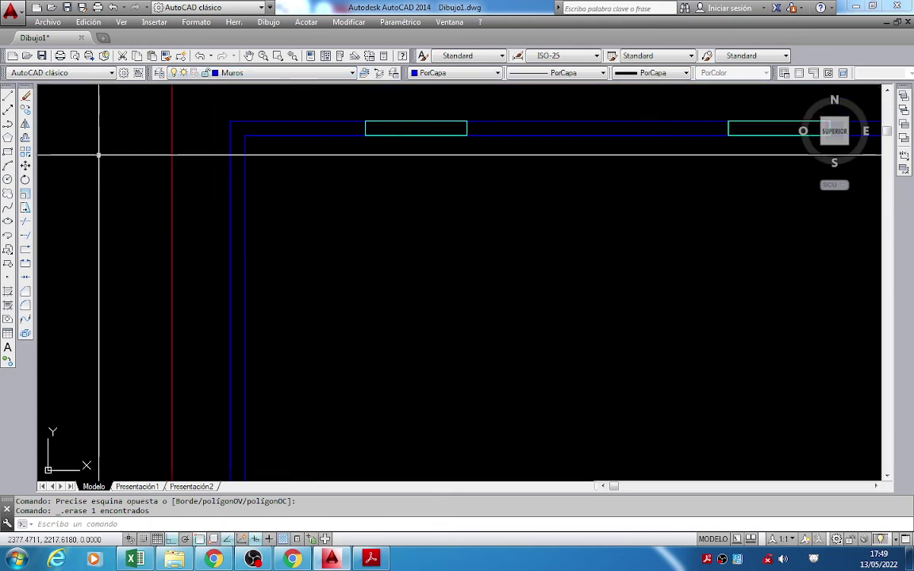
pyautogui.click(5, 100)
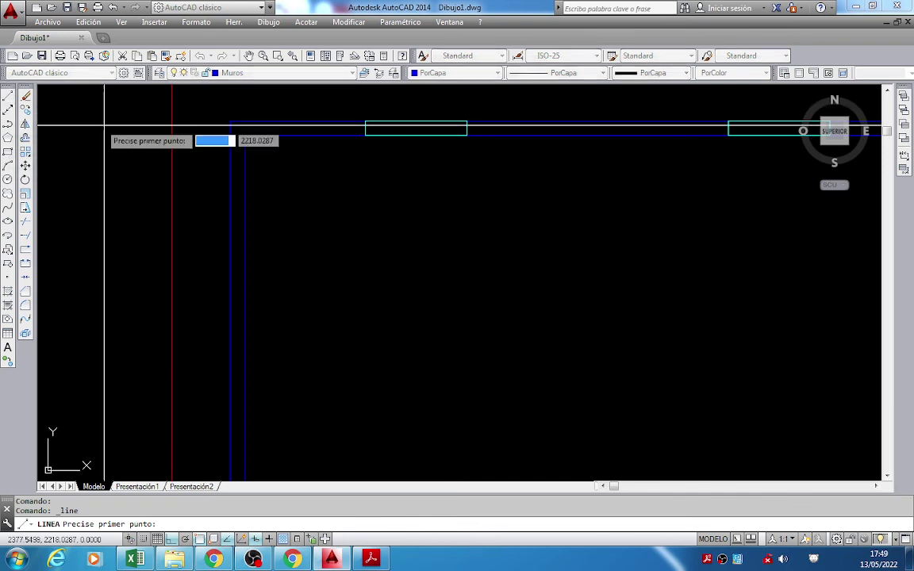
pyautogui.click(252, 135)
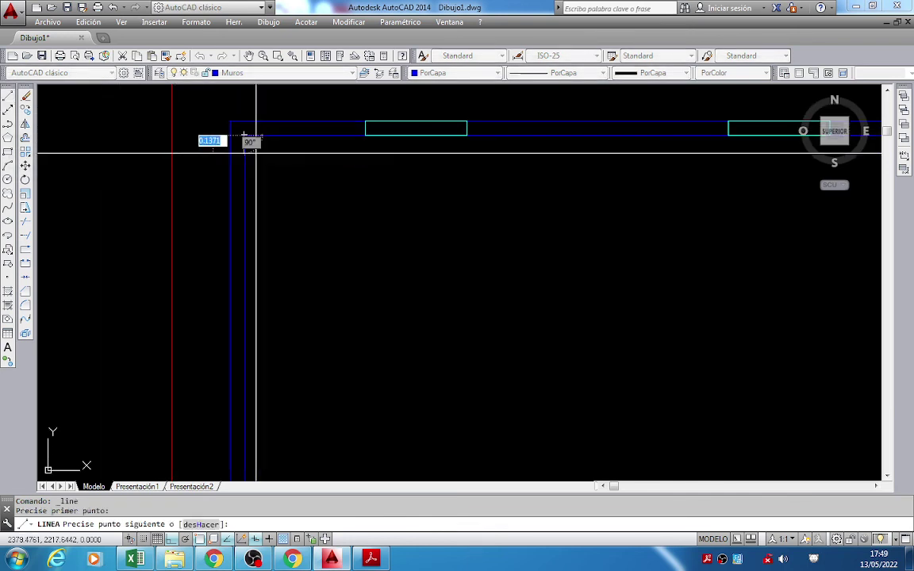
pyautogui.scroll(-2, 282, 202)
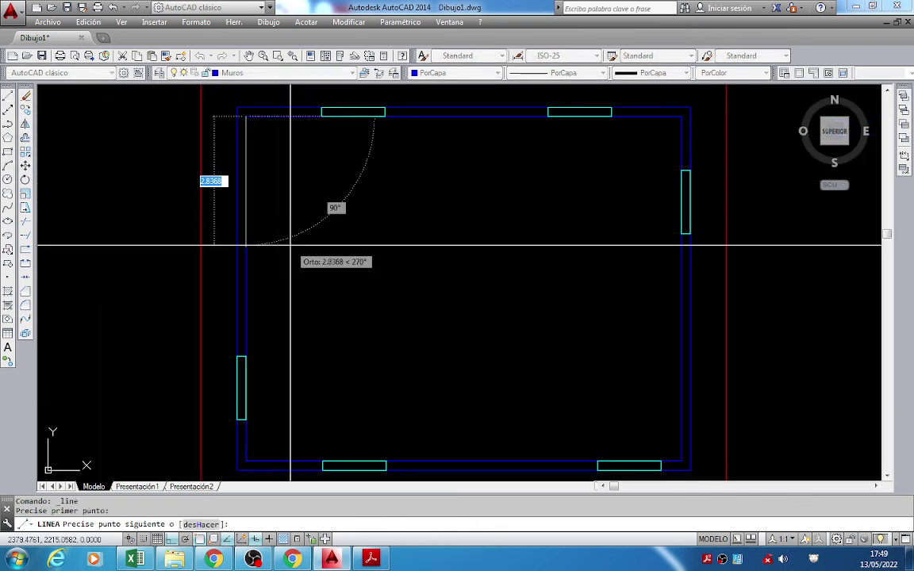
pyautogui.write('3.3')
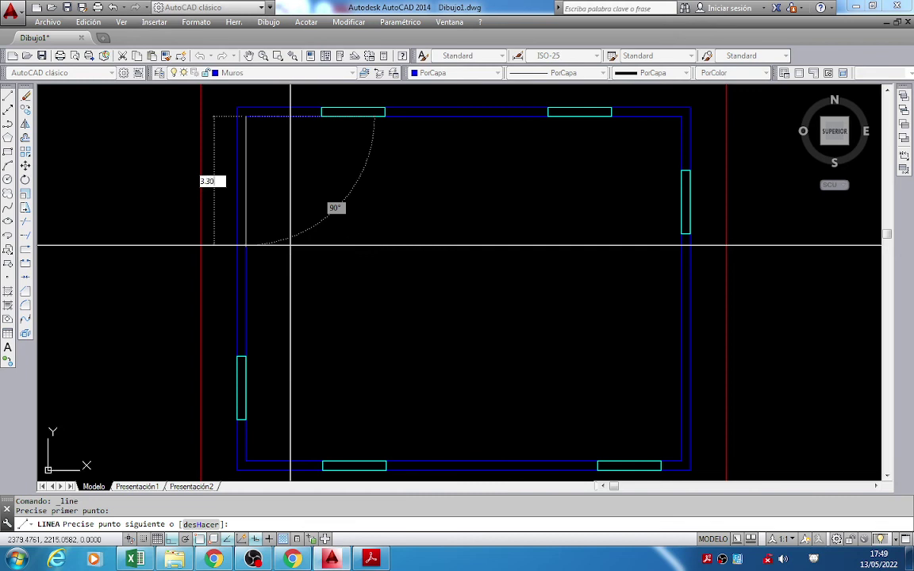
pyautogui.press('Return')
pyautogui.press('Escape')
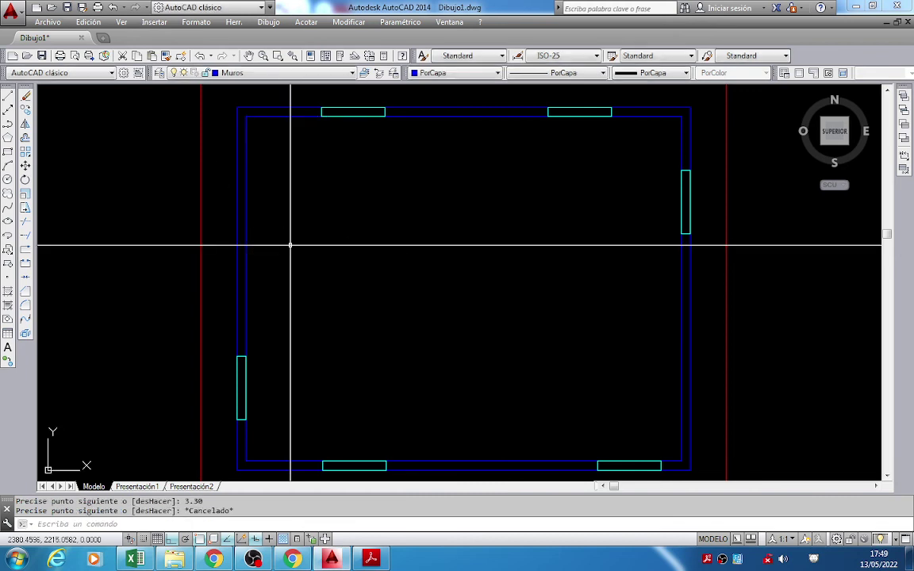
pyautogui.scroll(2, 242, 165)
pyautogui.scroll(-2, 243, 169)
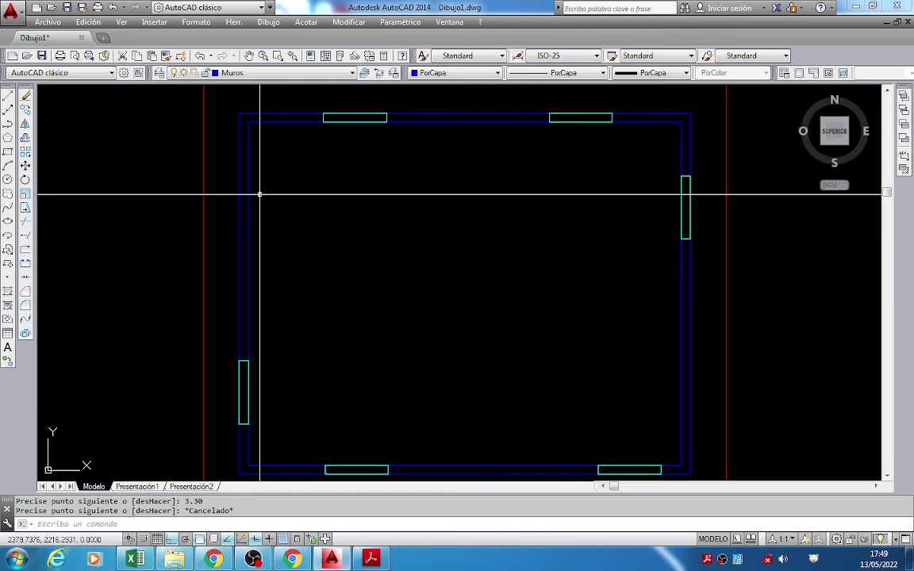
# Move the new wall line 4.80 to the right.
pyautogui.click(25, 166)
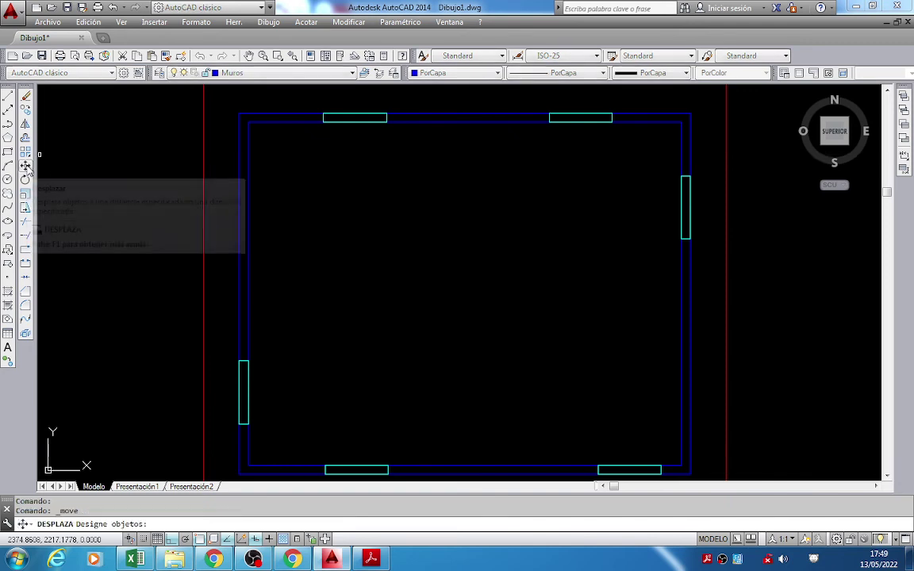
pyautogui.click(248, 200)
pyautogui.press('Return')
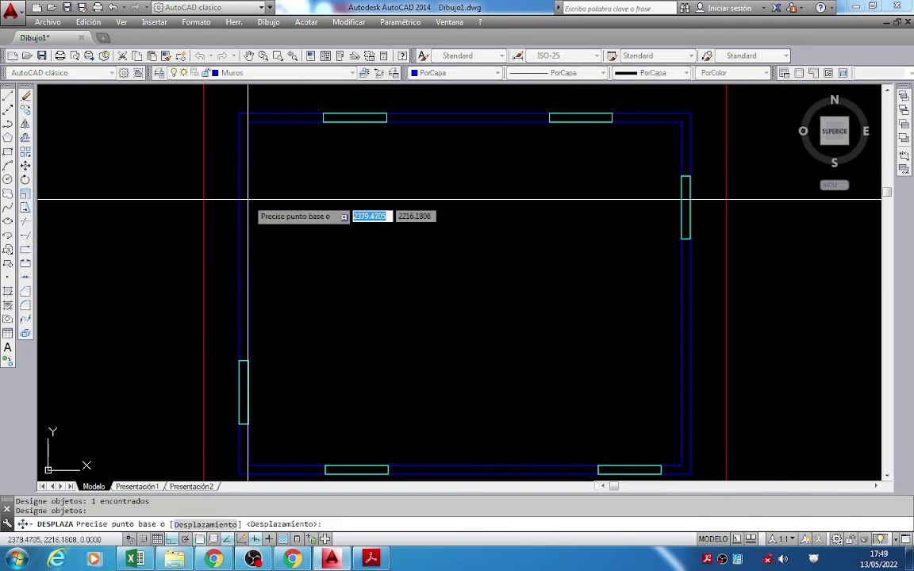
pyautogui.click(248, 201)
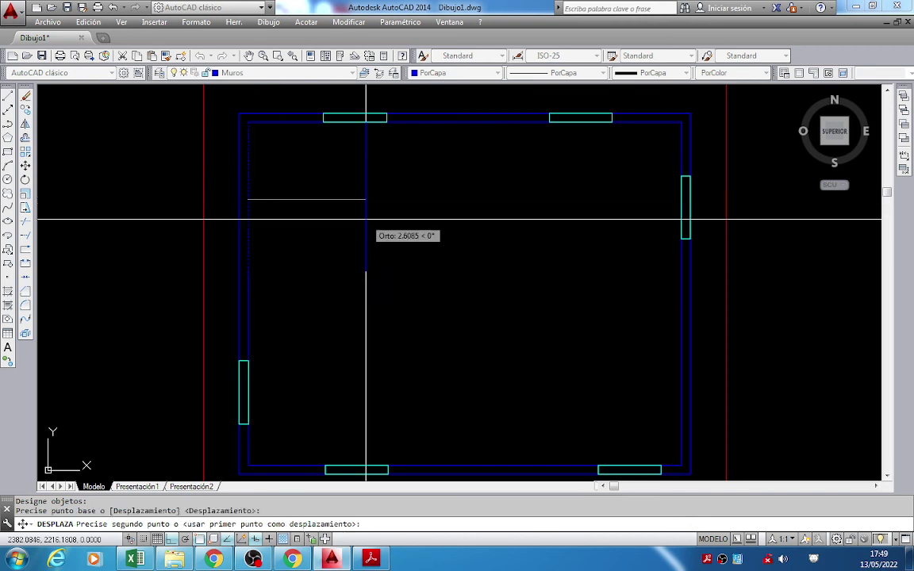
pyautogui.write('4.')
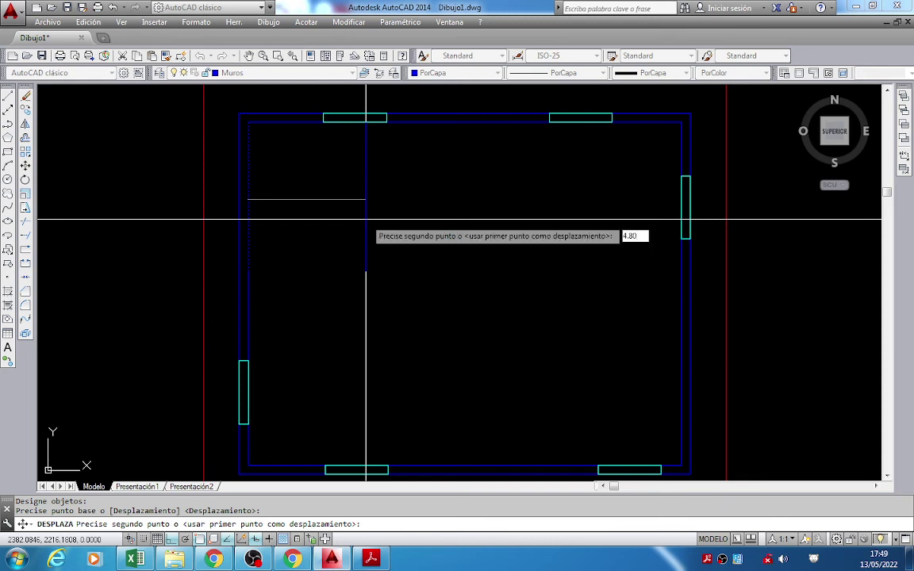
pyautogui.write('80')
pyautogui.press('Return')
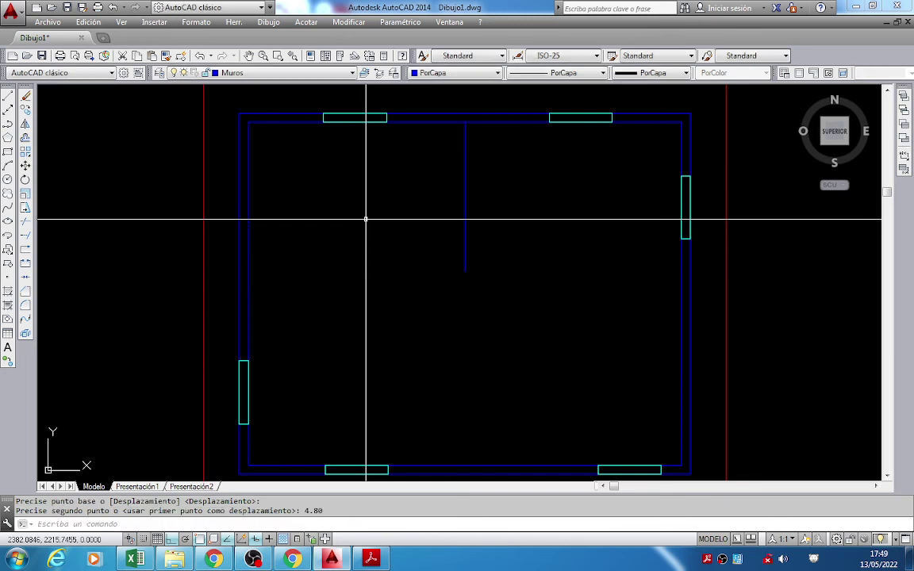
# Verify with DIST the 4.80 gap from the inner top-left corner, then view the reference PDF.
pyautogui.write('di')
pyautogui.press('Return')
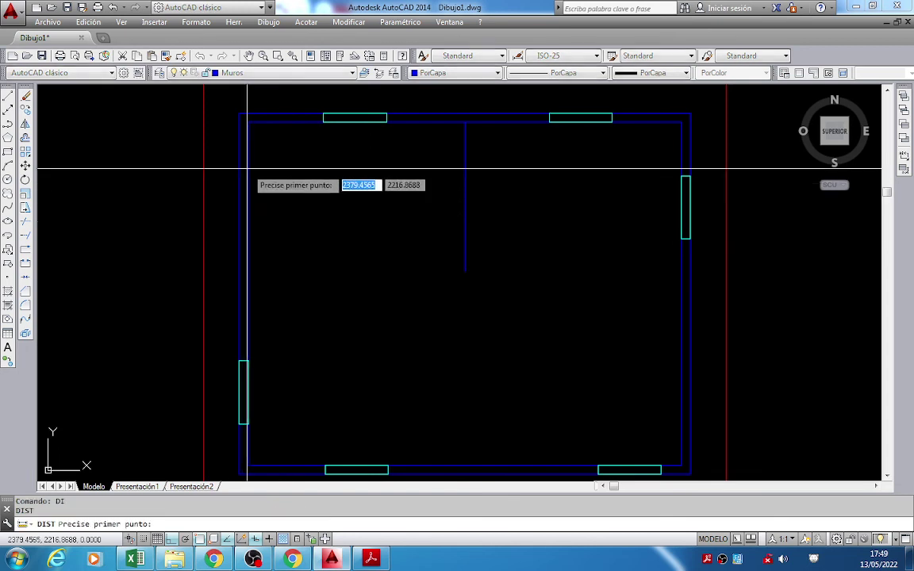
pyautogui.click(249, 121)
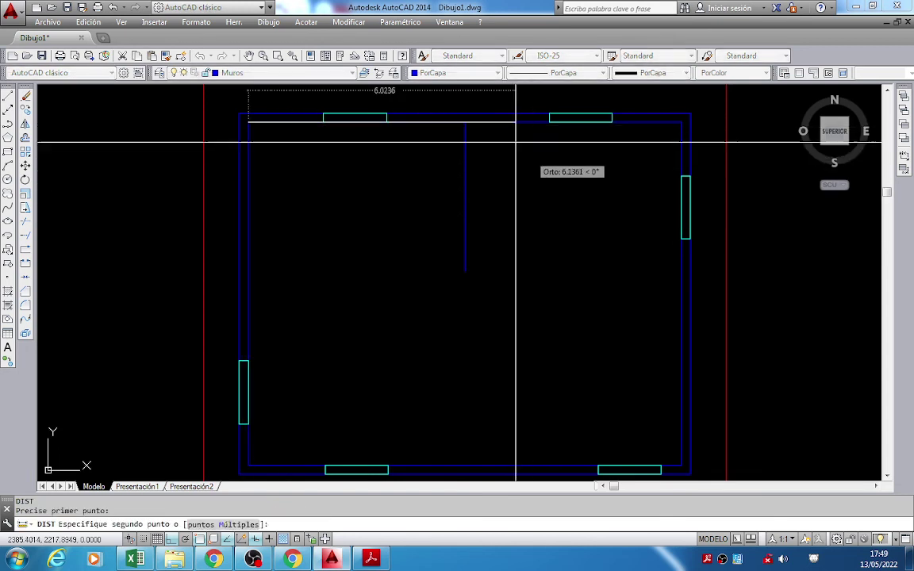
pyautogui.click(465, 122)
pyautogui.hotkey('alt', 'Tab')
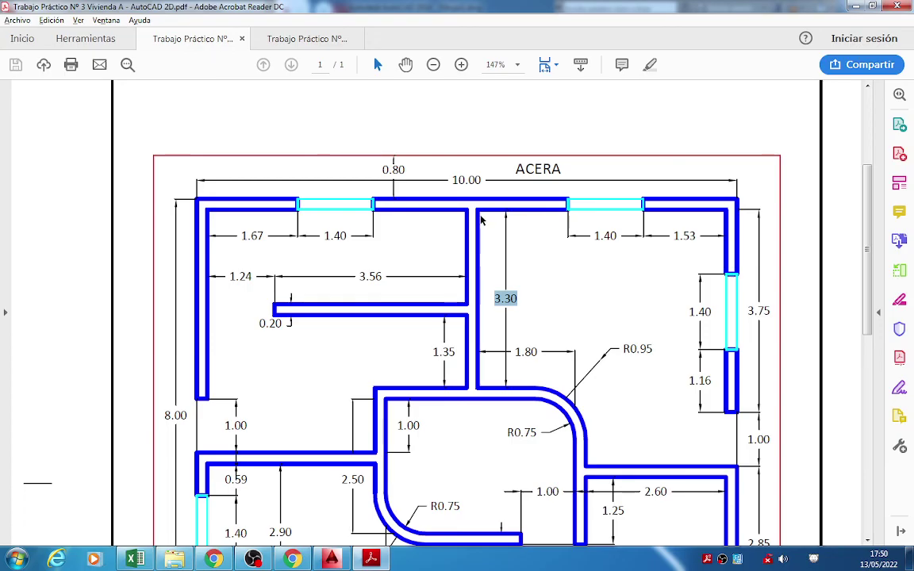
# Return from Acrobat to the AutoCAD floor plan drawing.
pyautogui.hotkey('alt', 'Tab')
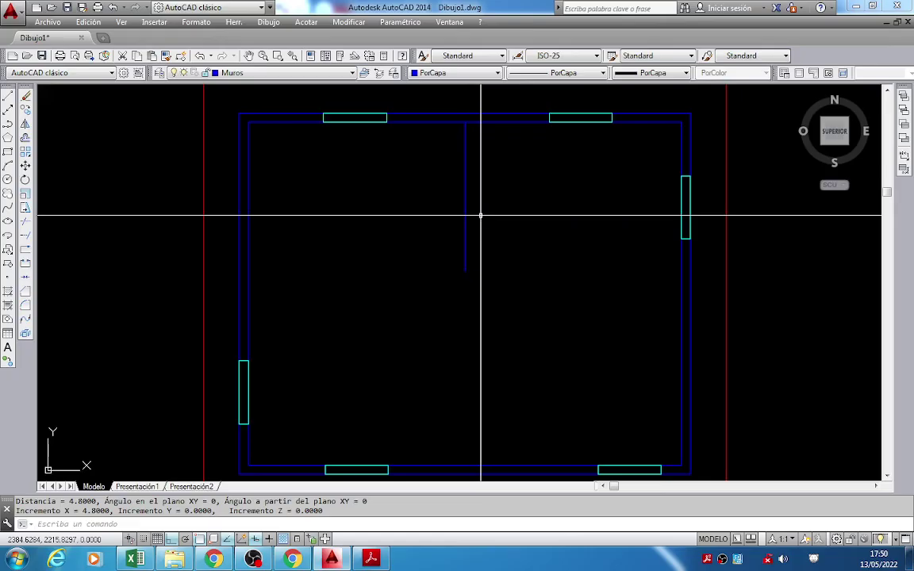
# Offset the new interior wall line to the right by the wall thickness.
pyautogui.click(26, 146)
pyautogui.scroll(3, 420, 158)
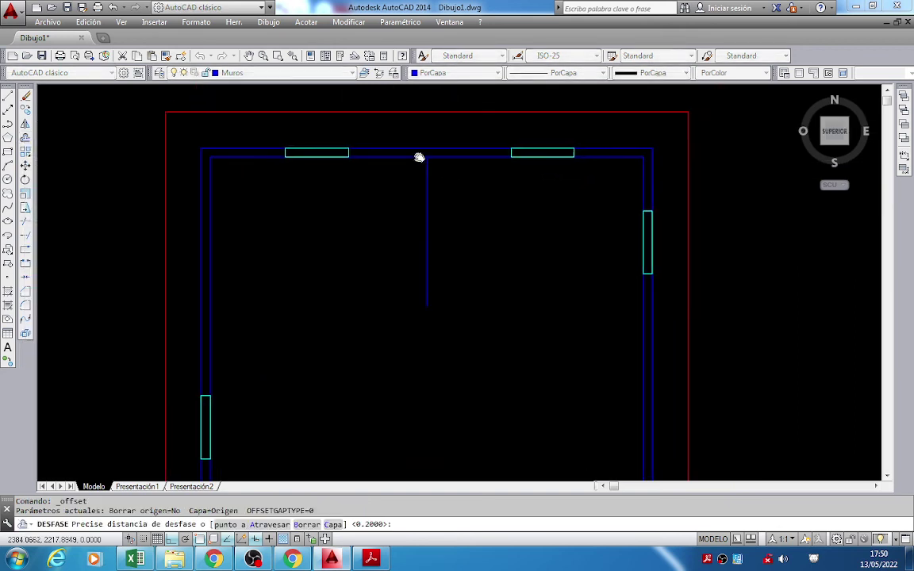
pyautogui.scroll(2, 423, 158)
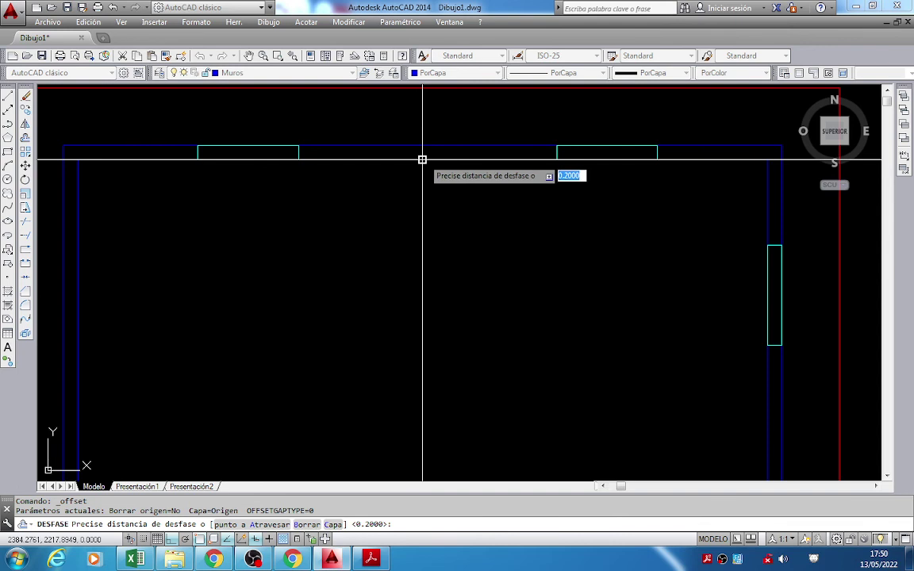
pyautogui.scroll(2, 423, 163)
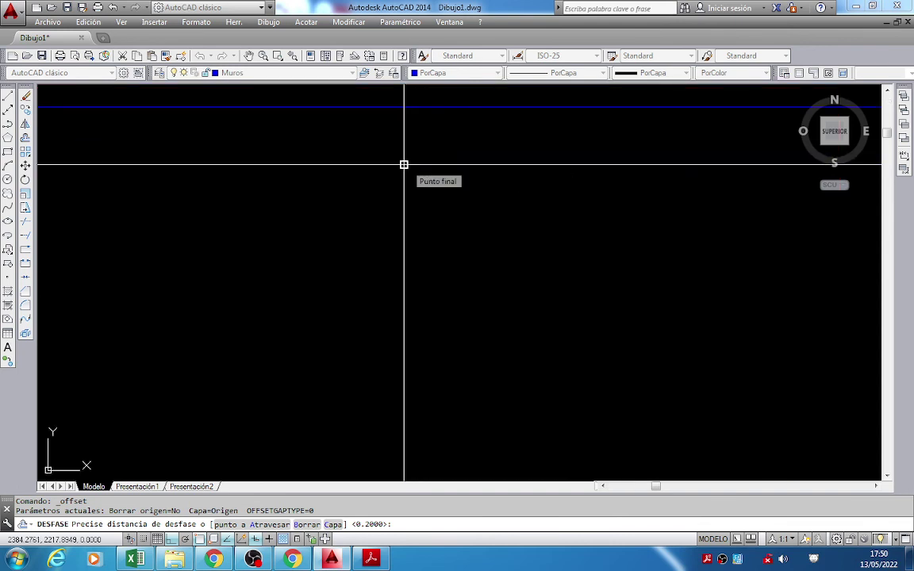
pyautogui.click(404, 164)
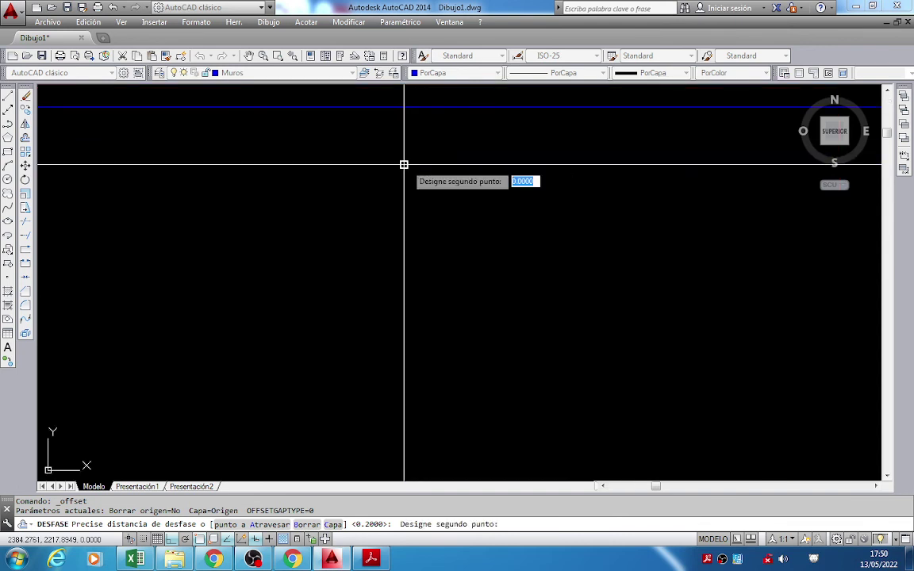
pyautogui.click(404, 106)
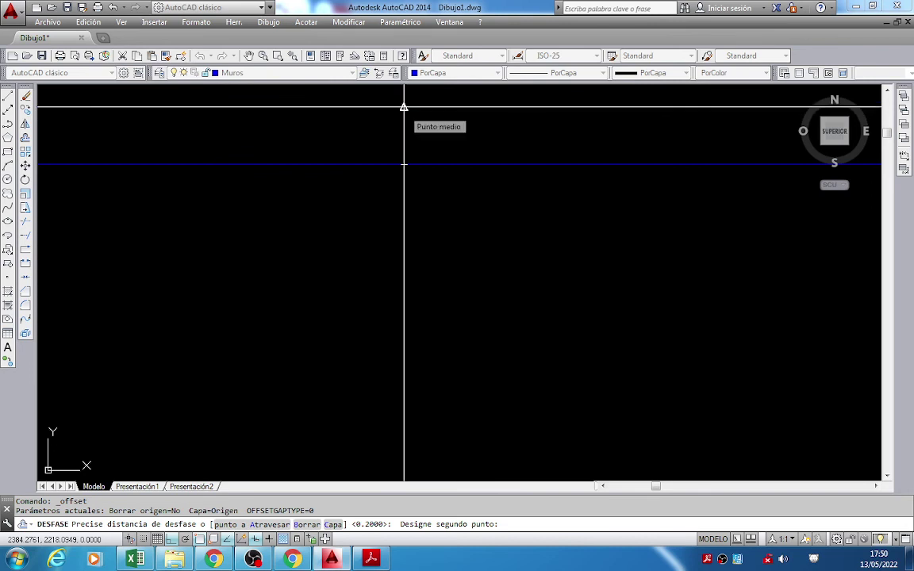
pyautogui.scroll(-5, 404, 109)
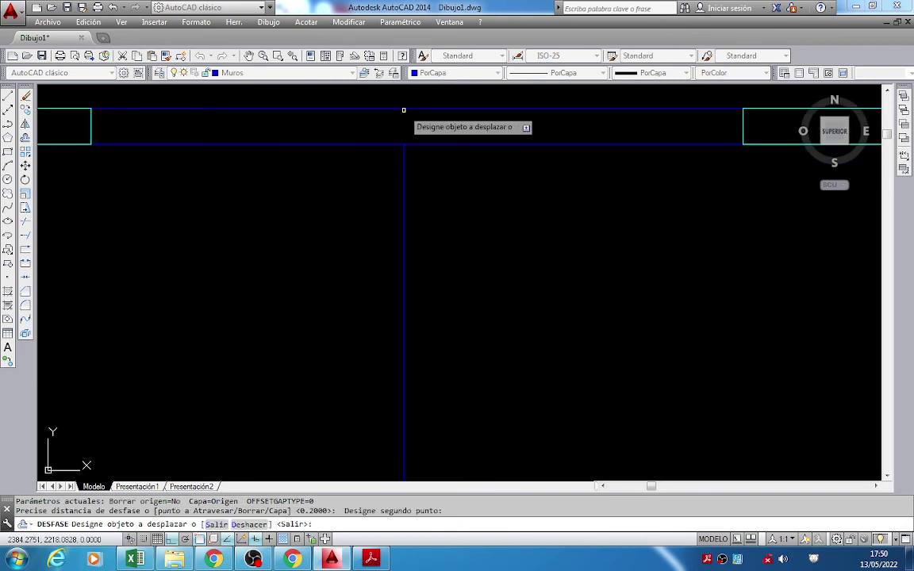
pyautogui.click(405, 181)
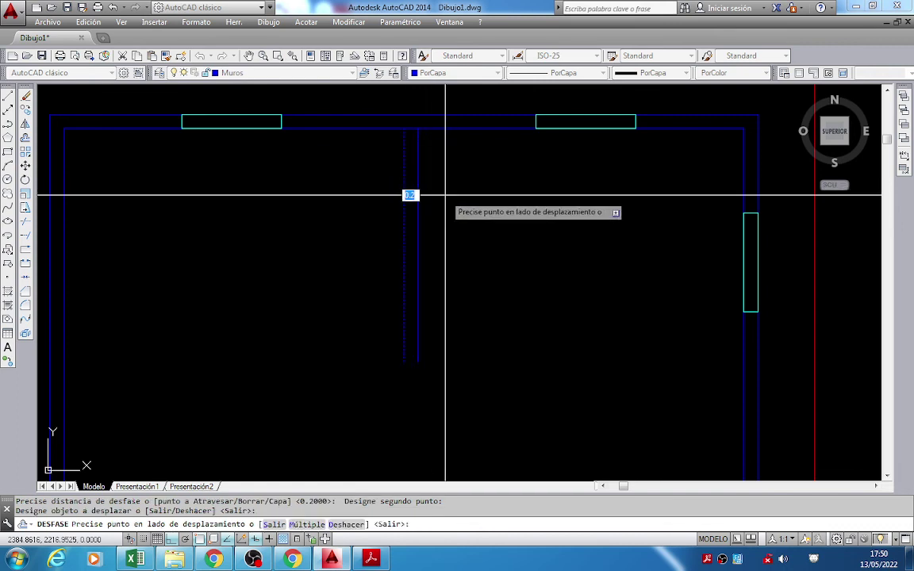
pyautogui.click(445, 195)
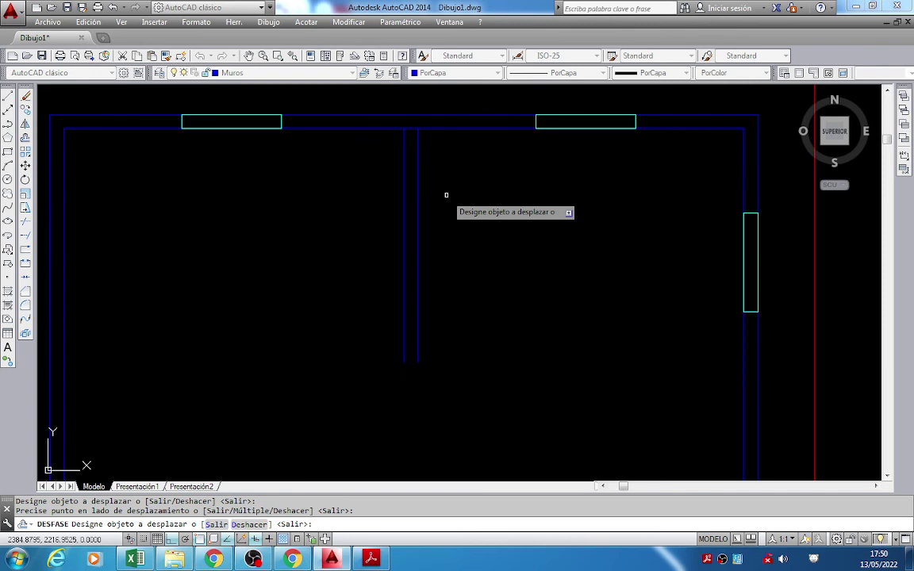
pyautogui.press('Return')
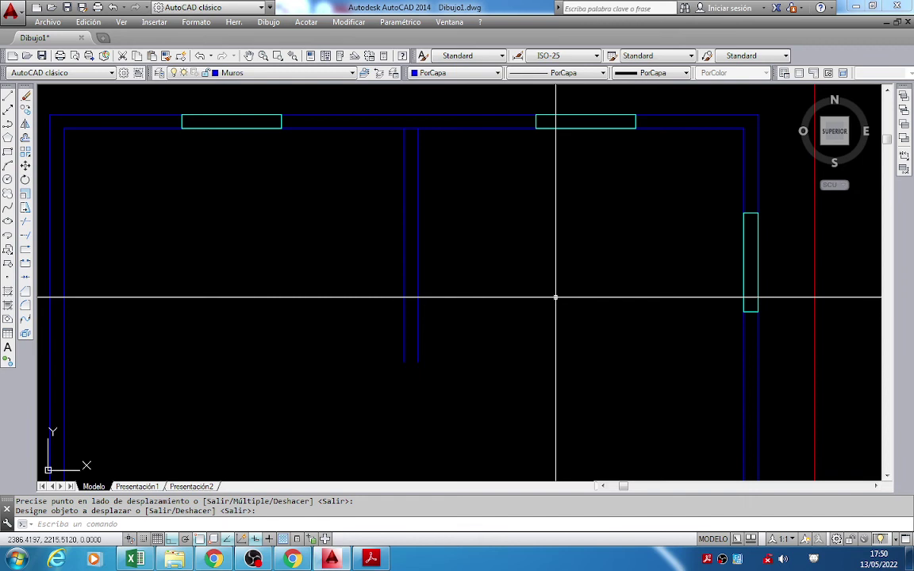
# Start another offset measuring the distance at the wall T-junction, then cancel it.
pyautogui.click(25, 136)
pyautogui.scroll(3, 381, 111)
pyautogui.moveTo(402, 159); pyautogui.dragTo(396, 212, button='middle')
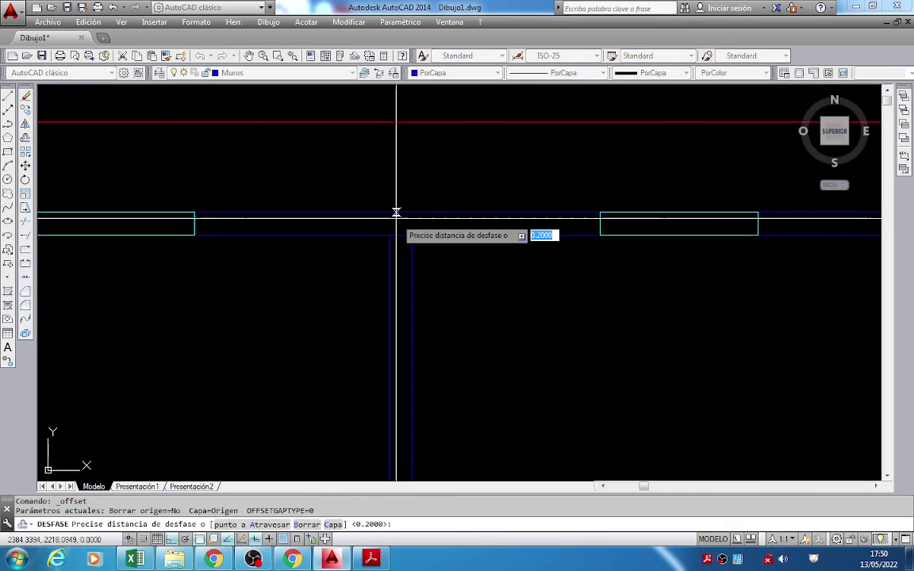
pyautogui.click(388, 235)
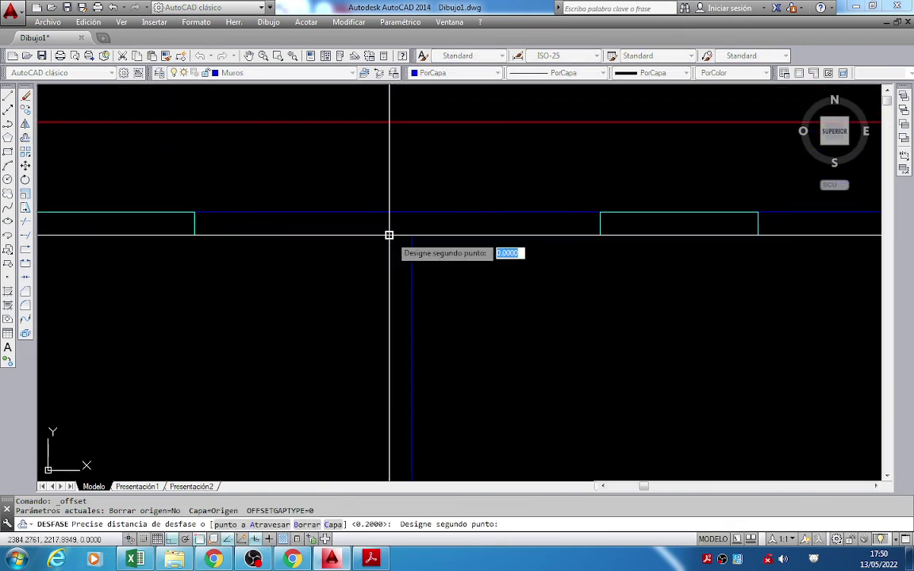
pyautogui.click(389, 213)
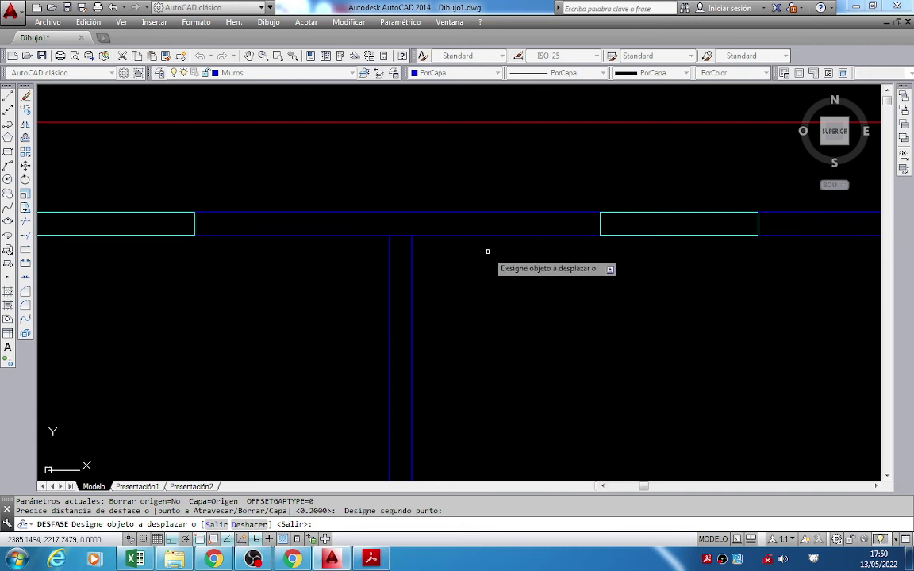
pyautogui.press('Escape')
# Erase both vertical interior wall lines and switch to the floor-plan PDF.
pyautogui.moveTo(409, 339); pyautogui.dragTo(432, 265, button='middle')
pyautogui.click(433, 265)
pyautogui.click(429, 274)
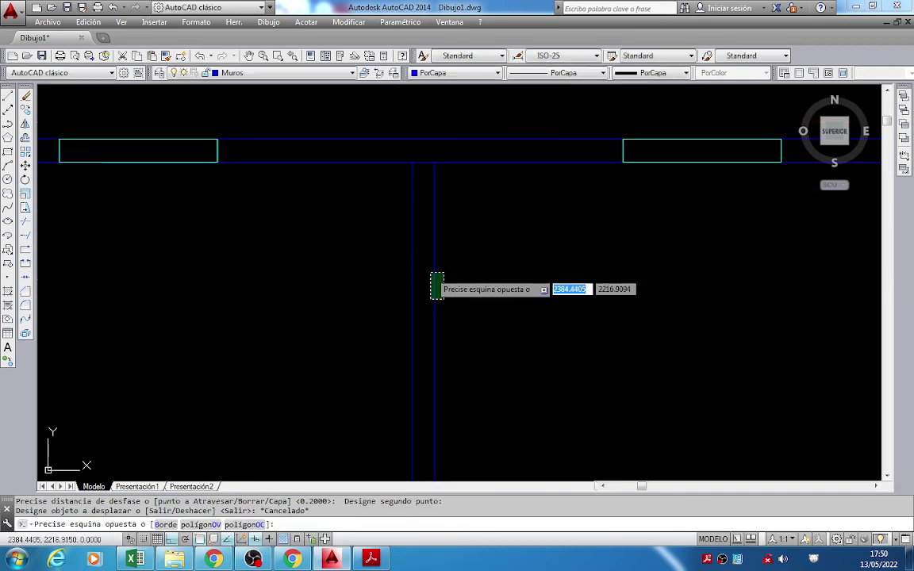
pyautogui.press('Delete')
pyautogui.scroll(-3, 429, 270)
pyautogui.click(418, 270)
pyautogui.click(342, 268)
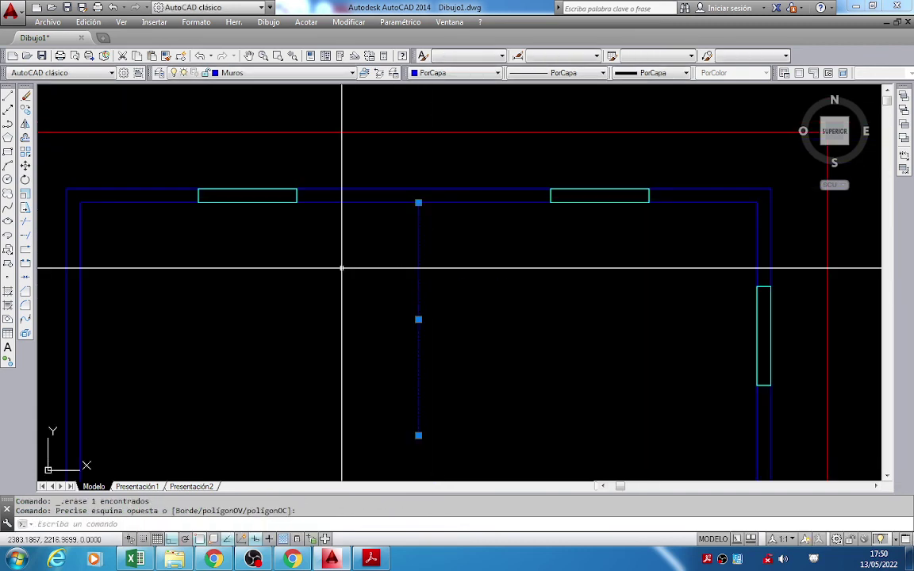
pyautogui.press('Delete')
pyautogui.moveTo(198, 247); pyautogui.dragTo(225, 195, button='middle')
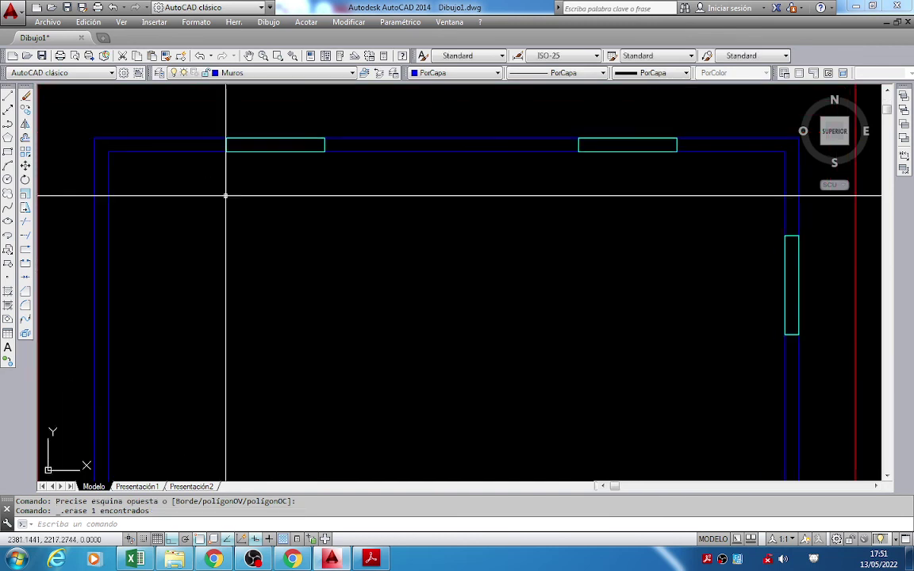
pyautogui.click(370, 560)
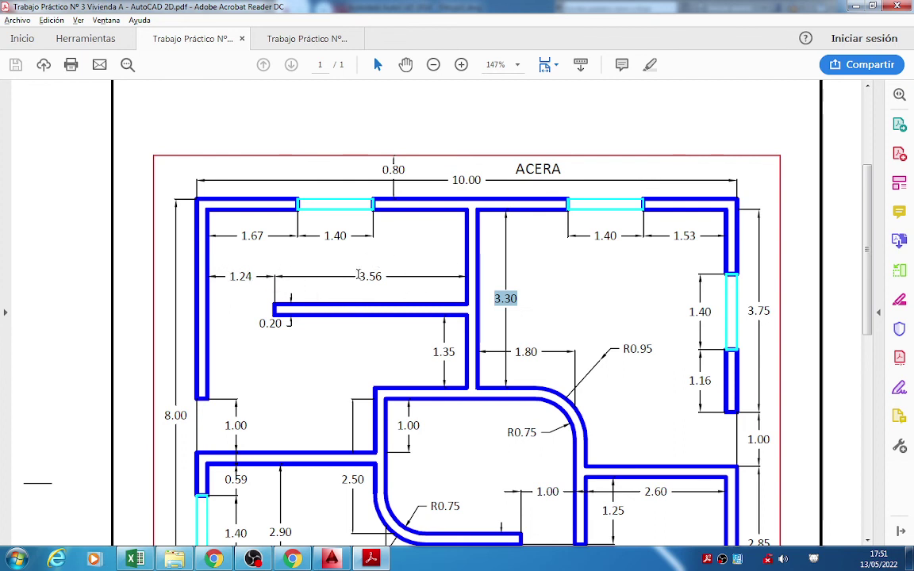
# After reading the 3.30 wall length in the PDF, return to the AutoCAD drawing.
pyautogui.click(331, 560)
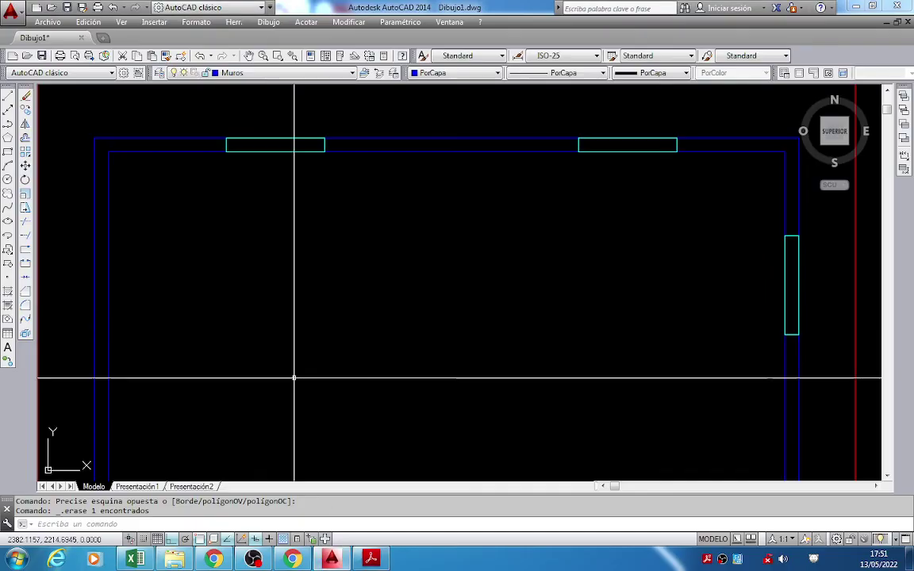
# Draw a 3.30 line straight down from the inner top-left wall corner, rechecking the PDF length.
pyautogui.click(8, 96)
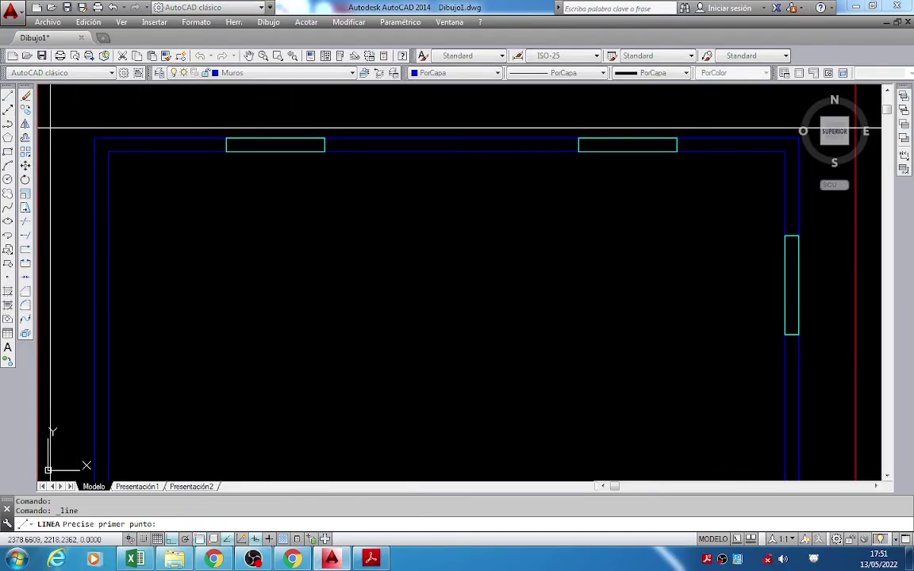
pyautogui.click(107, 152)
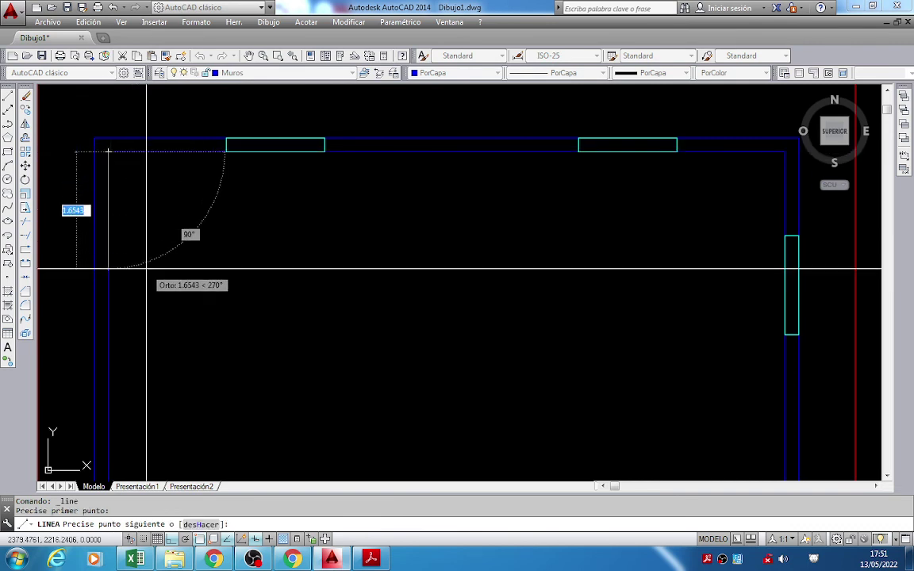
pyautogui.hotkey('alt', 'Tab')
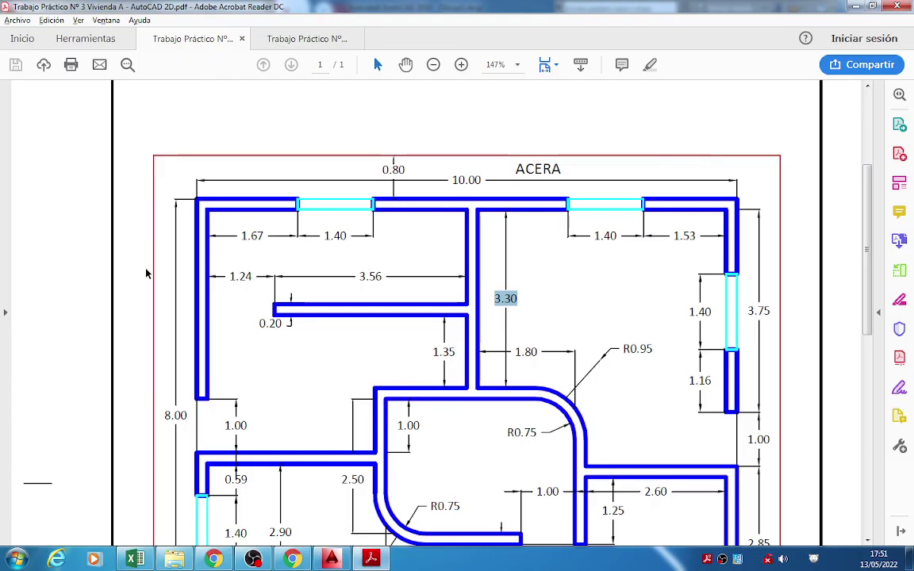
pyautogui.hotkey('alt', 'Tab')
pyautogui.hotkey('alt', 'Tab')
pyautogui.hotkey('alt', 'Tab')
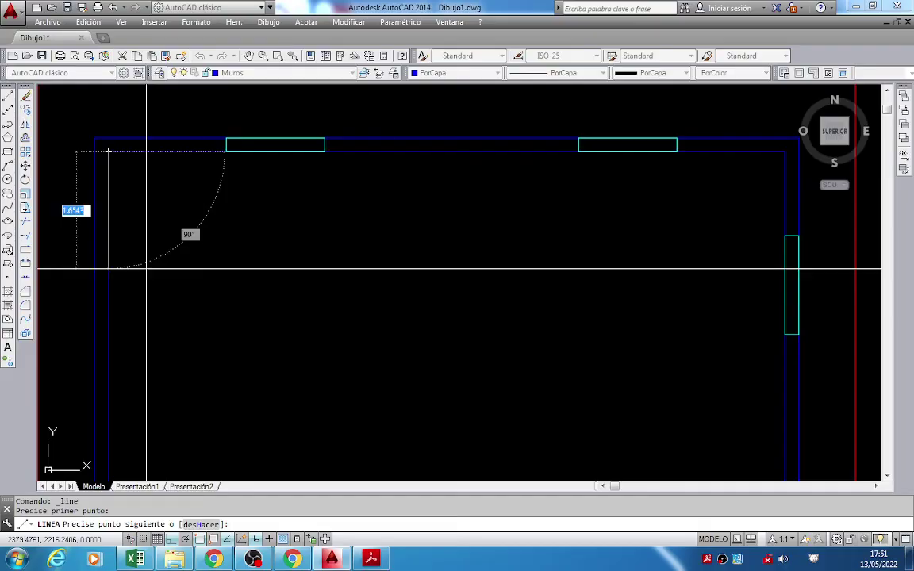
pyautogui.write('3.30')
pyautogui.press('Return')
pyautogui.press('Escape')
pyautogui.moveTo(161, 262); pyautogui.dragTo(221, 239, button='middle')
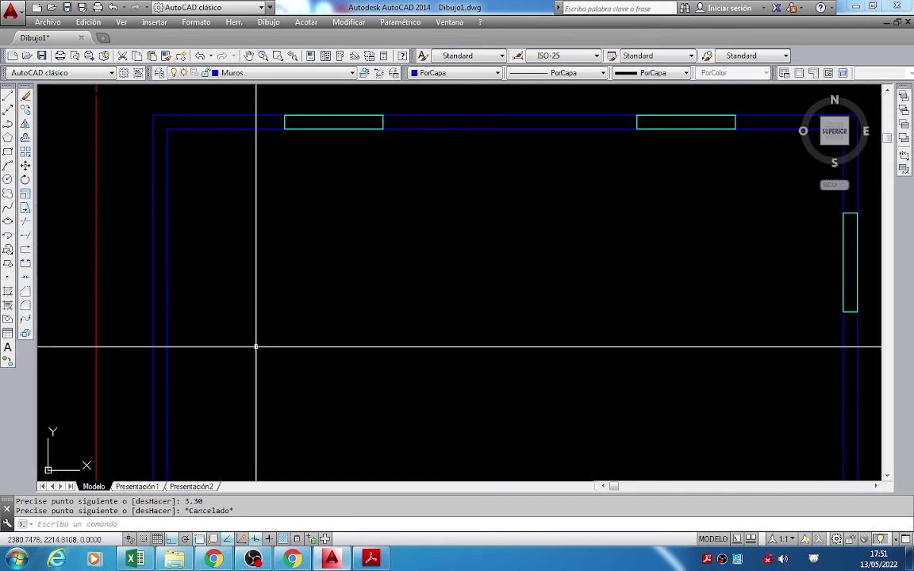
pyautogui.click(445, 129)
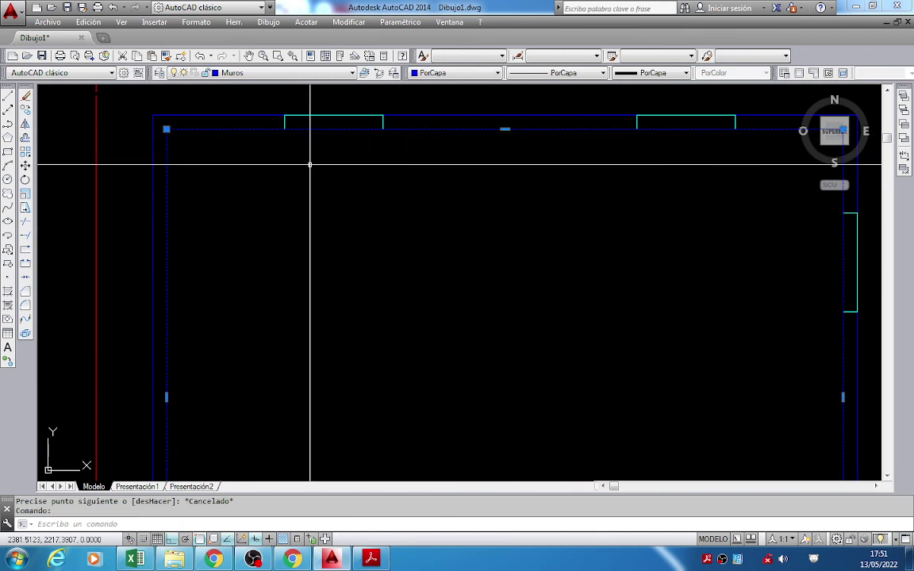
pyautogui.press('Escape')
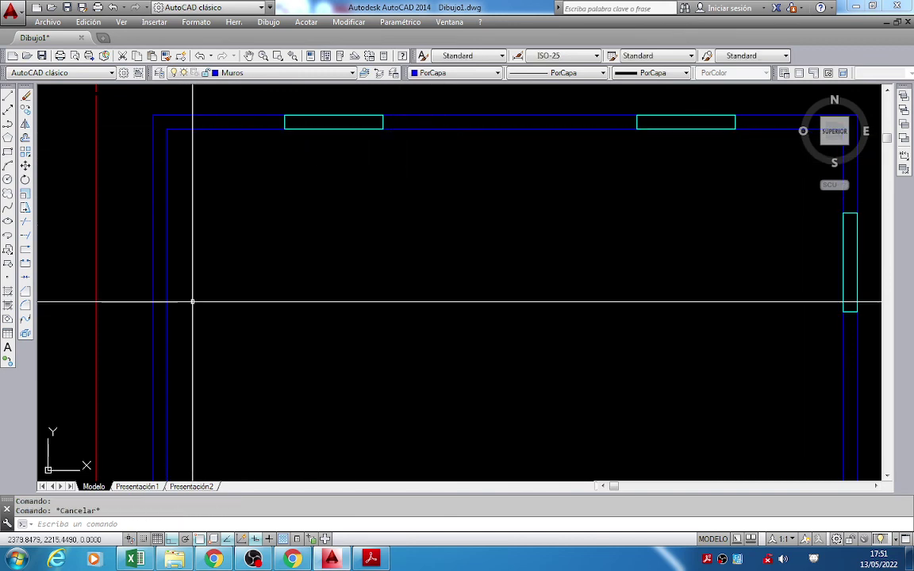
# Move the new 3.30 line 4.80 to the right, using its top endpoint as the base point.
pyautogui.click(26, 164)
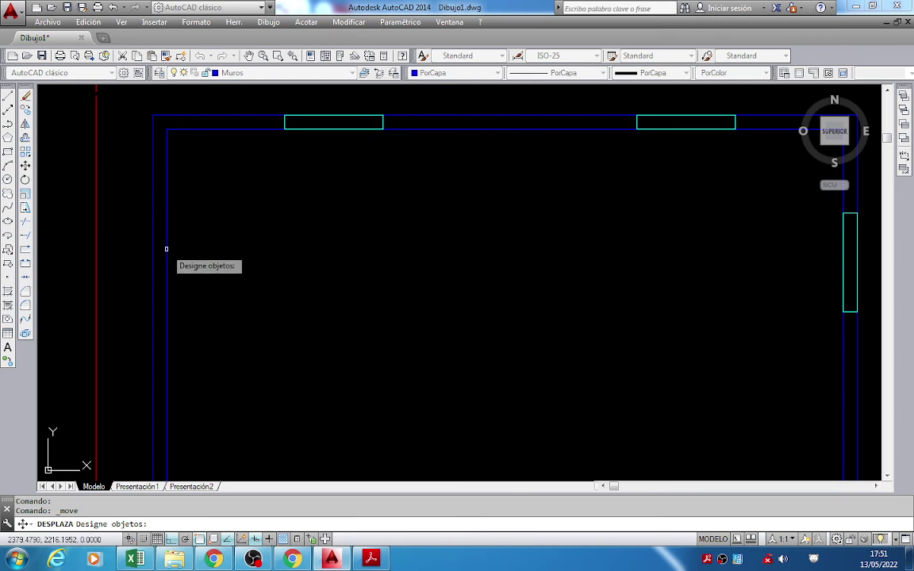
pyautogui.click(166, 215)
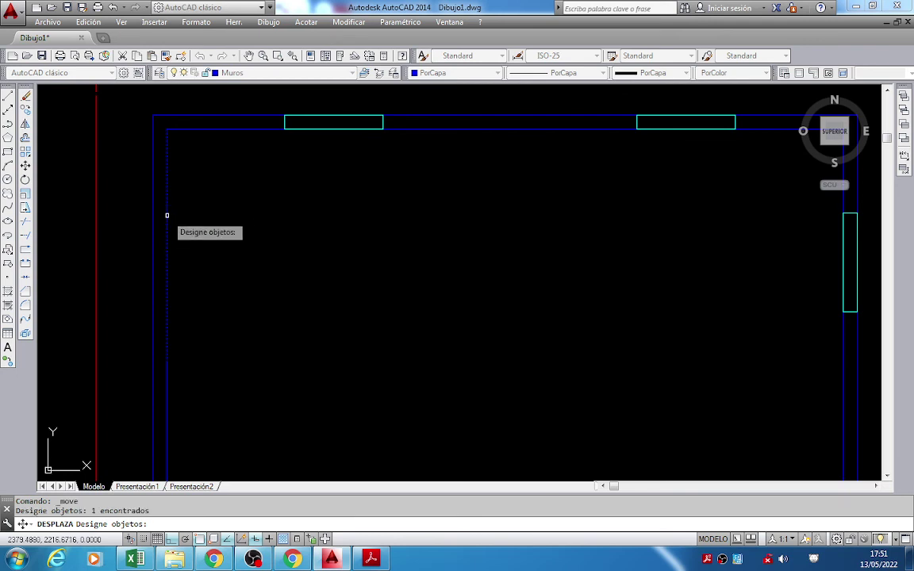
pyautogui.press('Return')
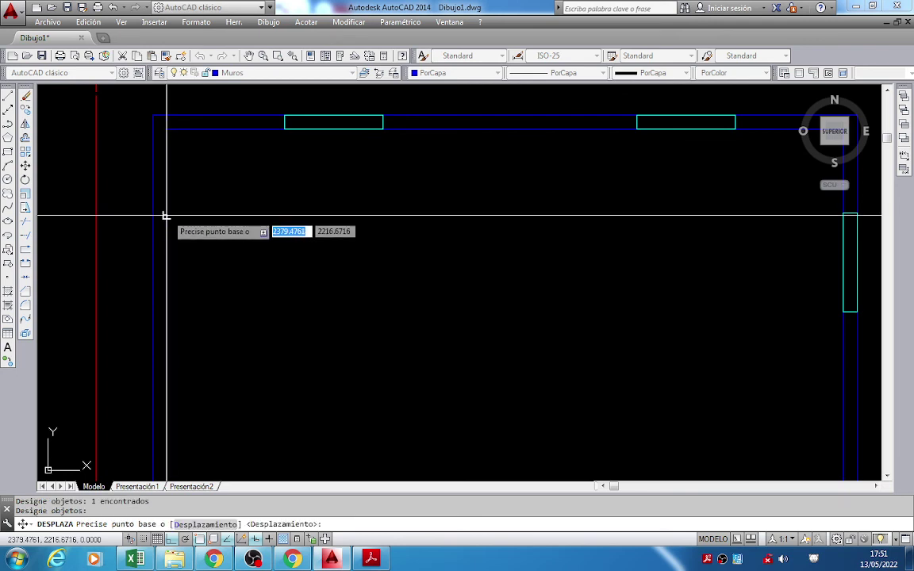
pyautogui.click(166, 215)
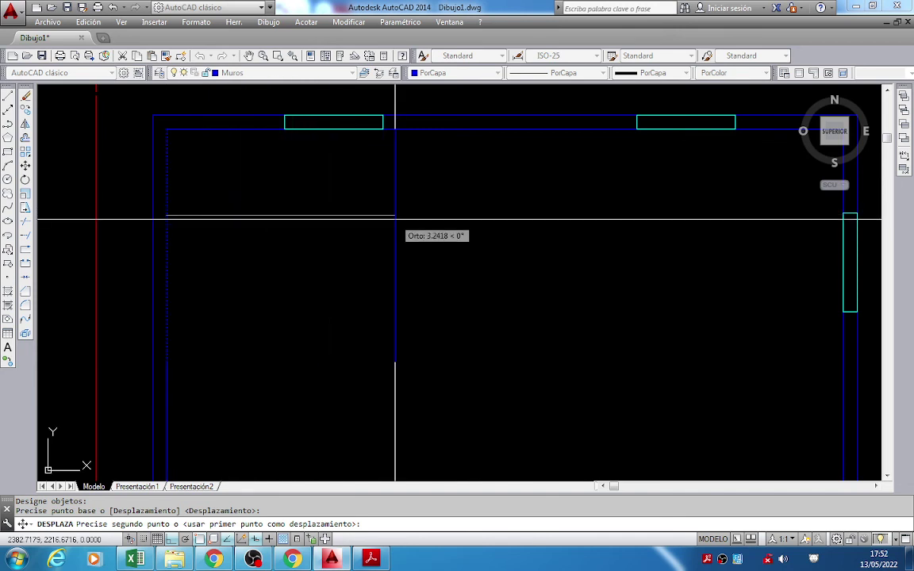
pyautogui.write('4.80')
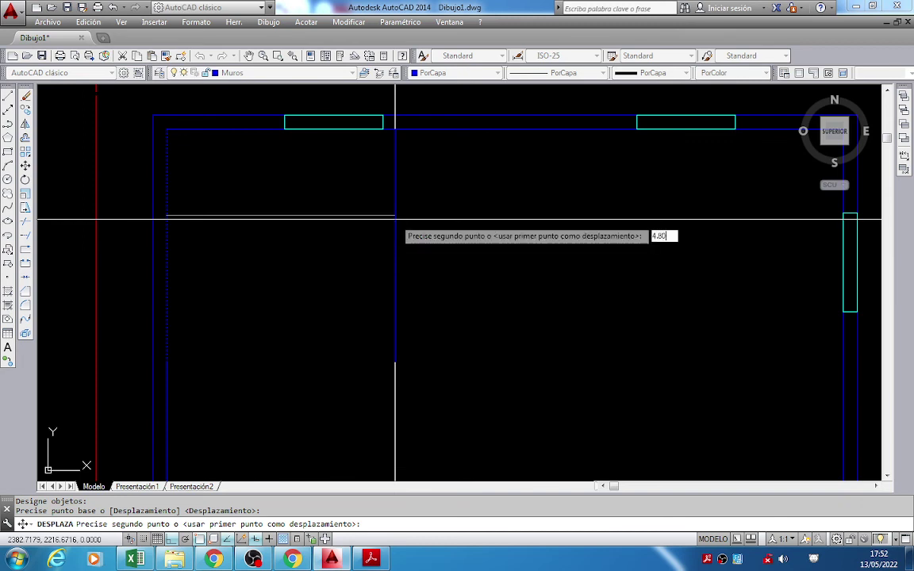
pyautogui.press('Return')
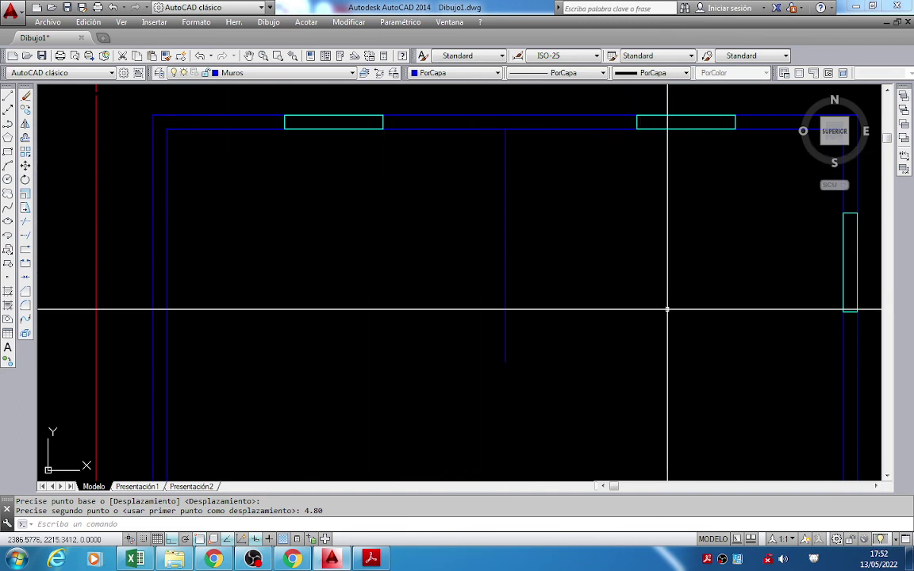
pyautogui.moveTo(655, 316); pyautogui.dragTo(606, 337, button='middle')
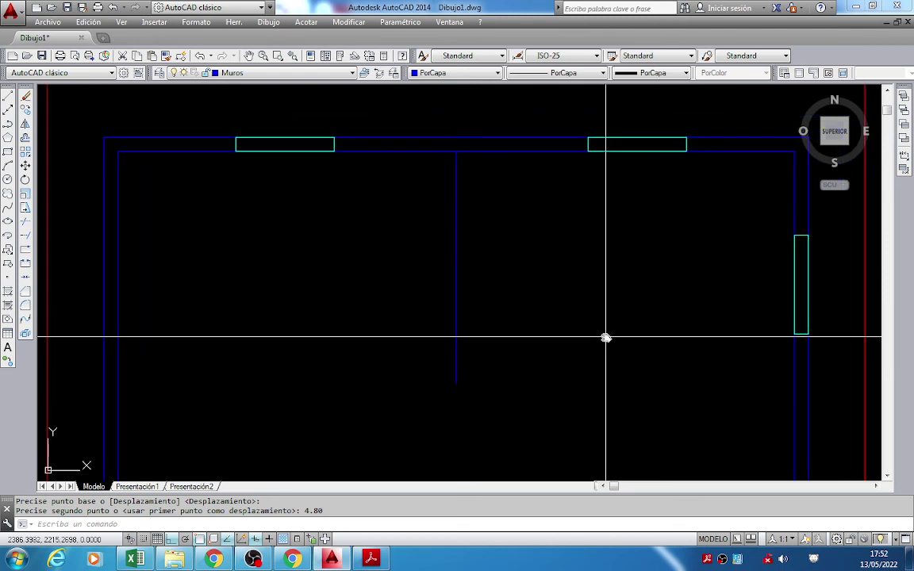
# Offset the 3.30 interior line to its right, taking the distance from two window points.
pyautogui.click(27, 142)
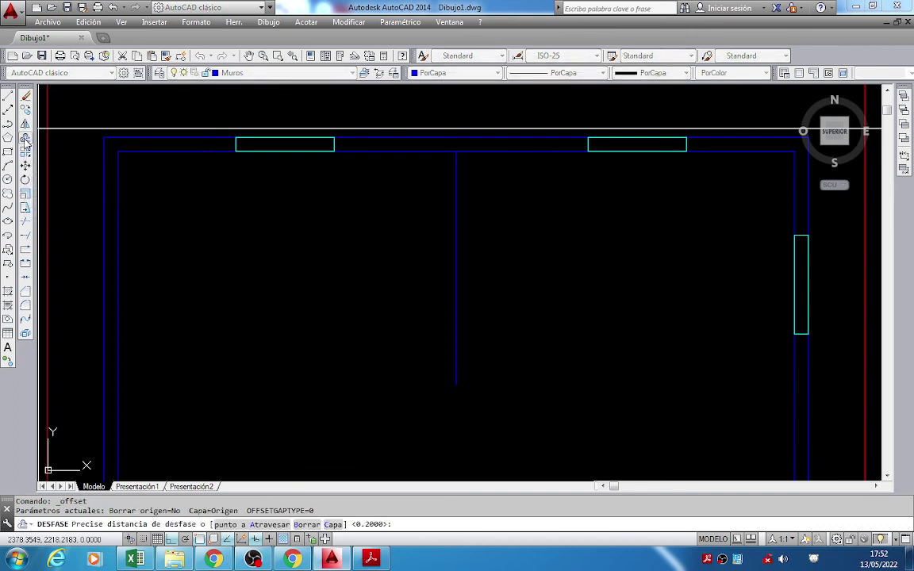
pyautogui.moveTo(456, 173); pyautogui.dragTo(373, 165, button='middle')
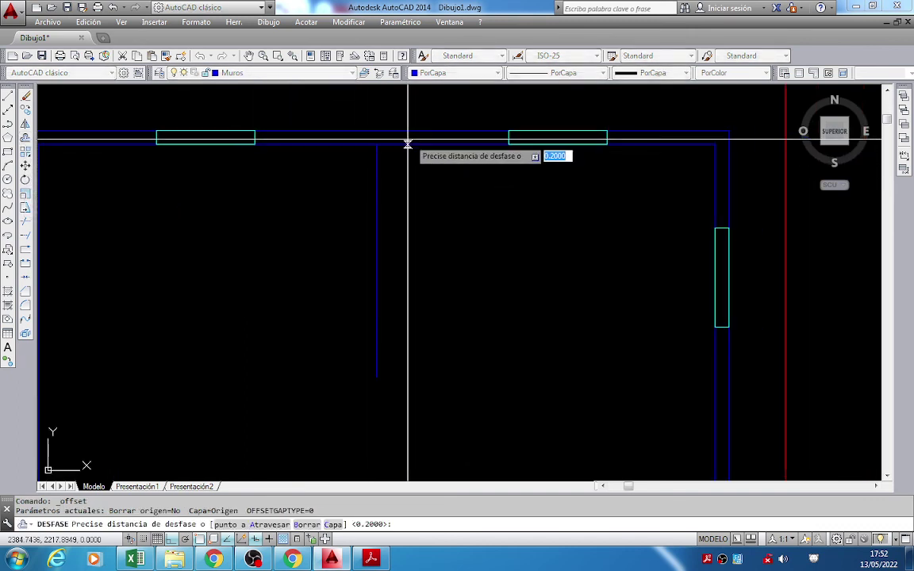
pyautogui.scroll(2, 251, 168)
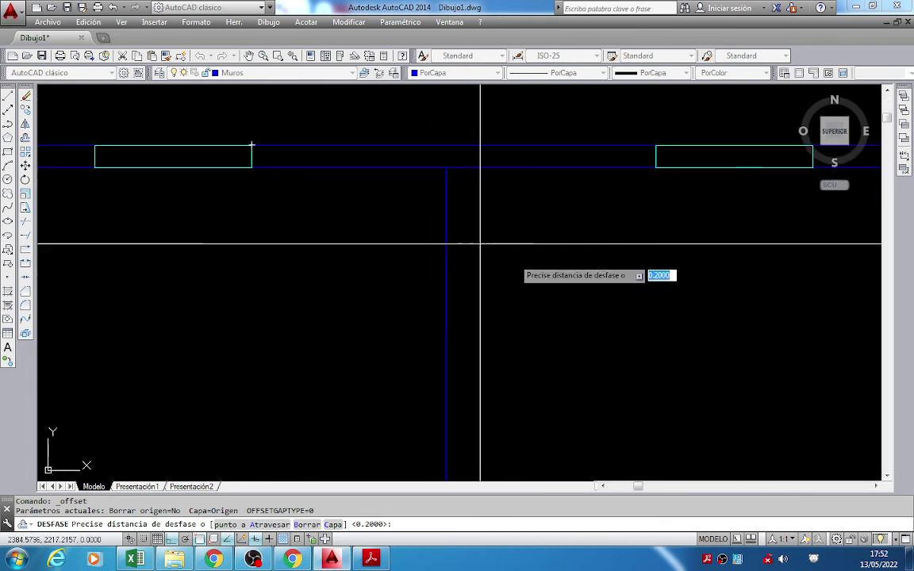
pyautogui.press('Escape')
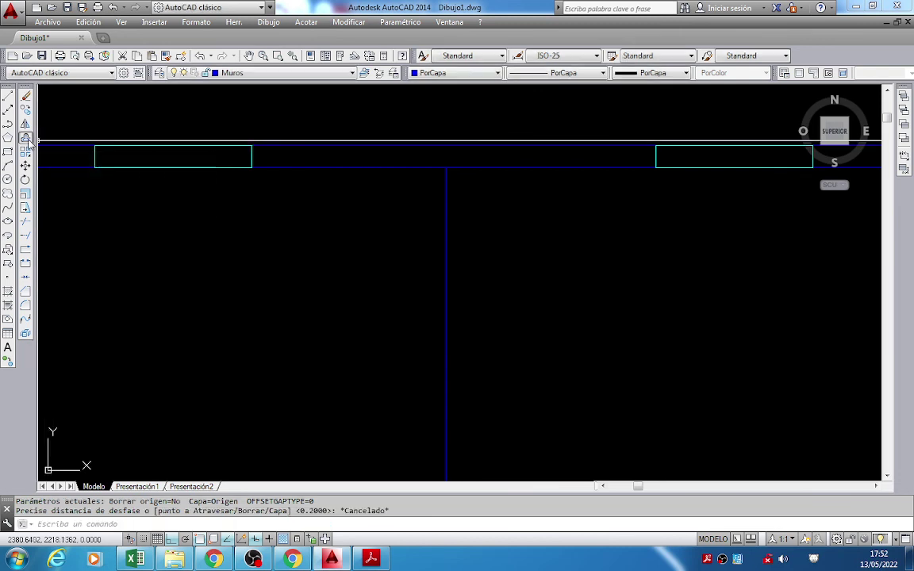
pyautogui.click(25, 137)
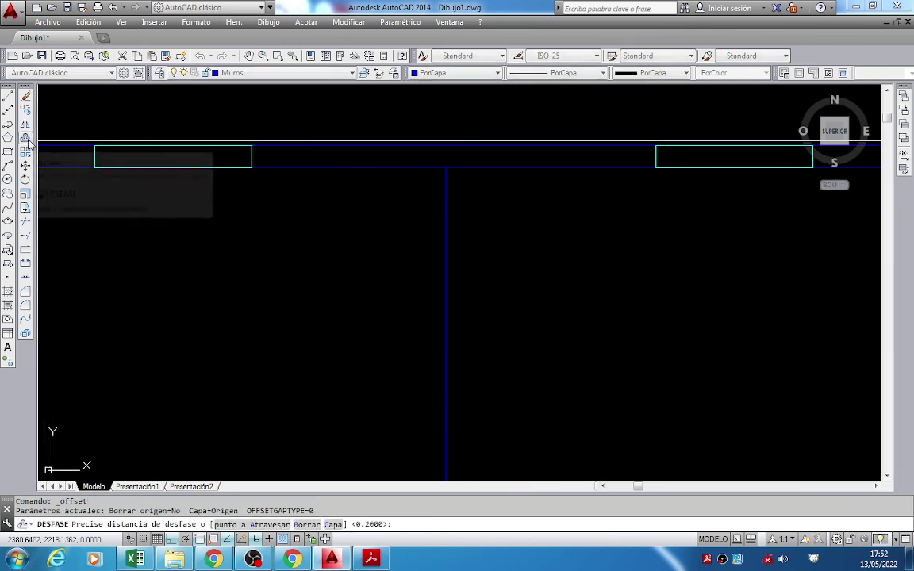
pyautogui.click(252, 167)
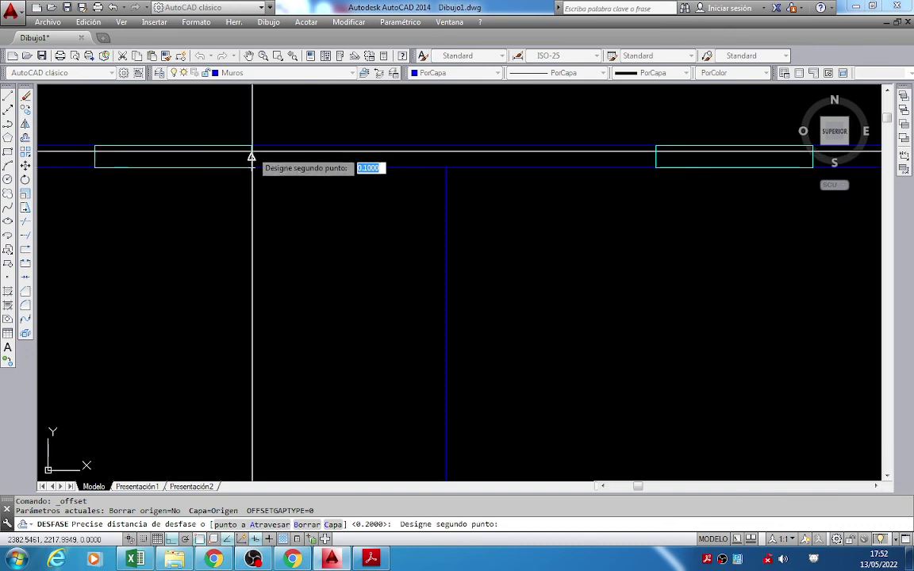
pyautogui.click(252, 145)
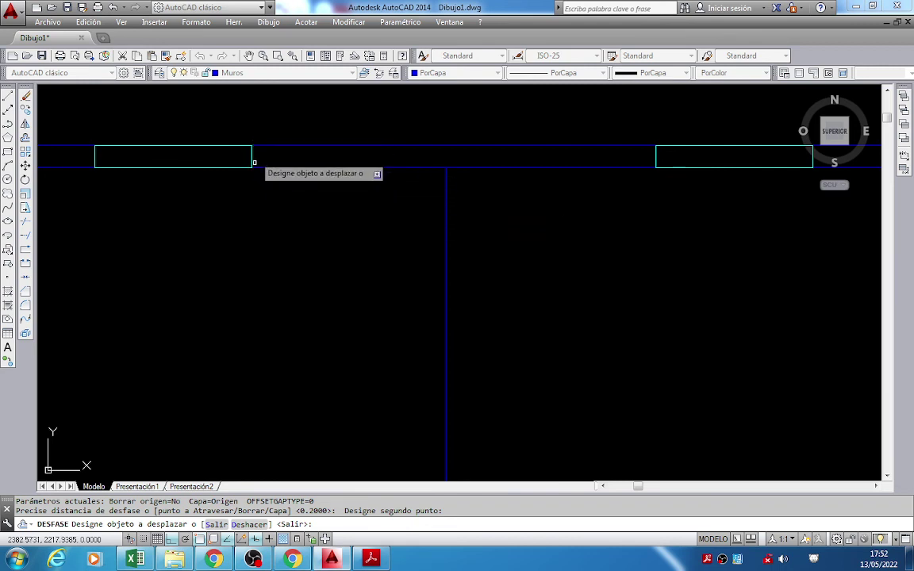
pyautogui.click(445, 234)
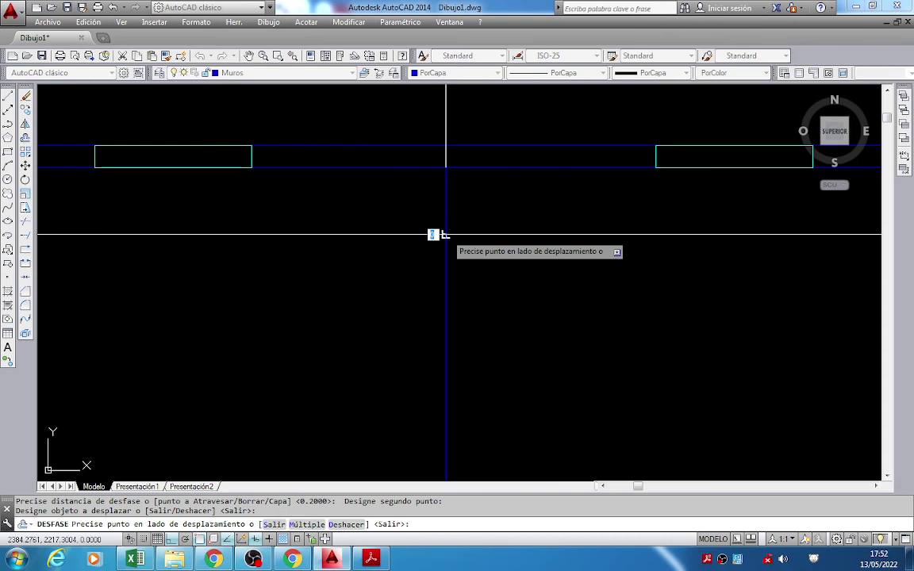
pyautogui.click(505, 232)
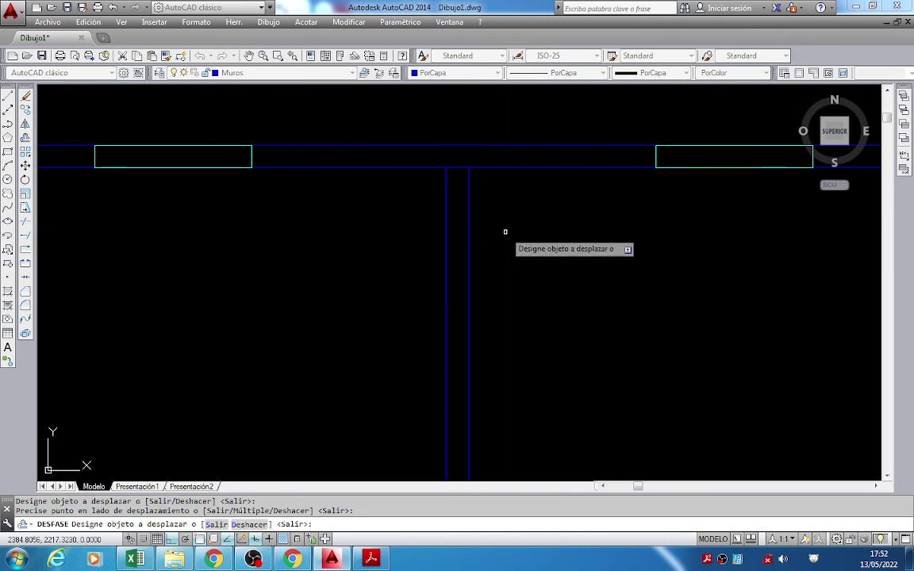
pyautogui.press('Return')
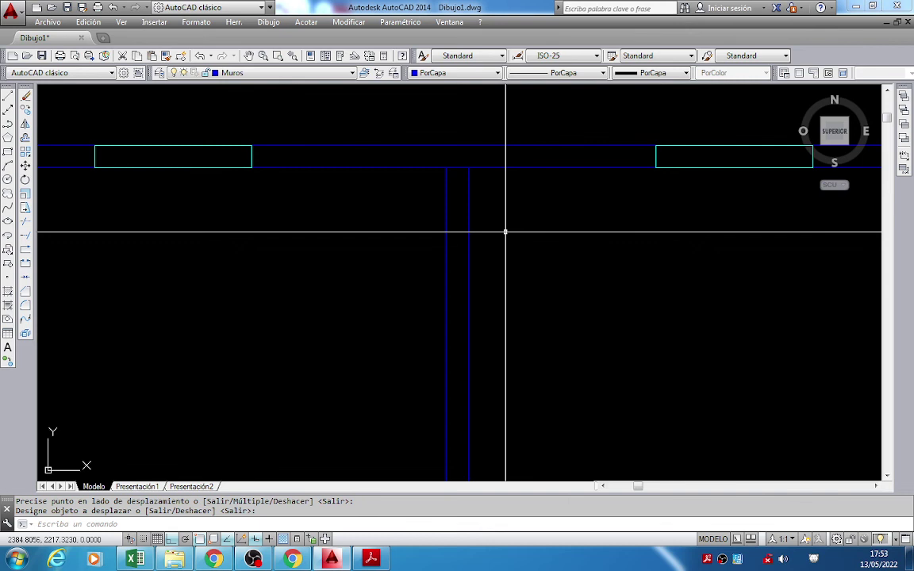
pyautogui.scroll(-5, 505, 232)
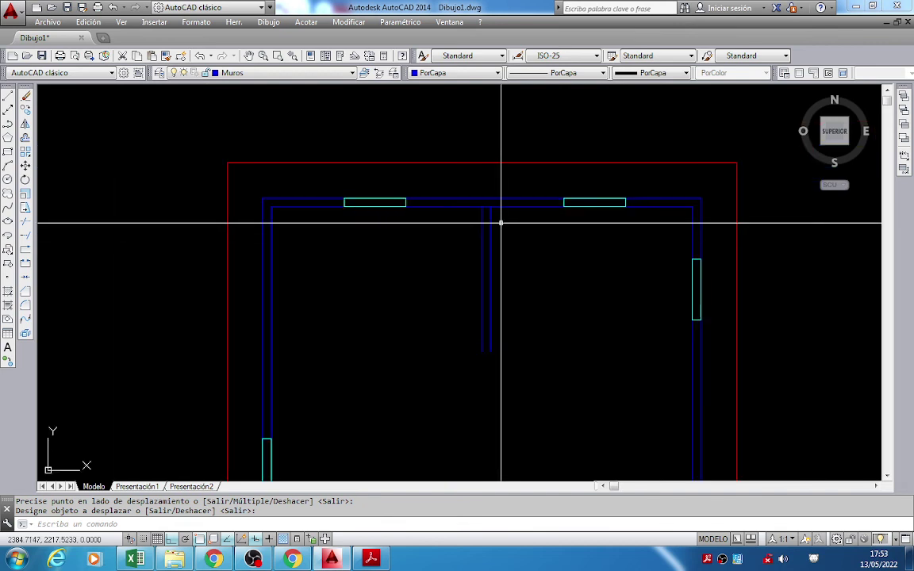
# Erase the two interior wall lines with a crossing window.
pyautogui.hotkey('alt', 'Tab')
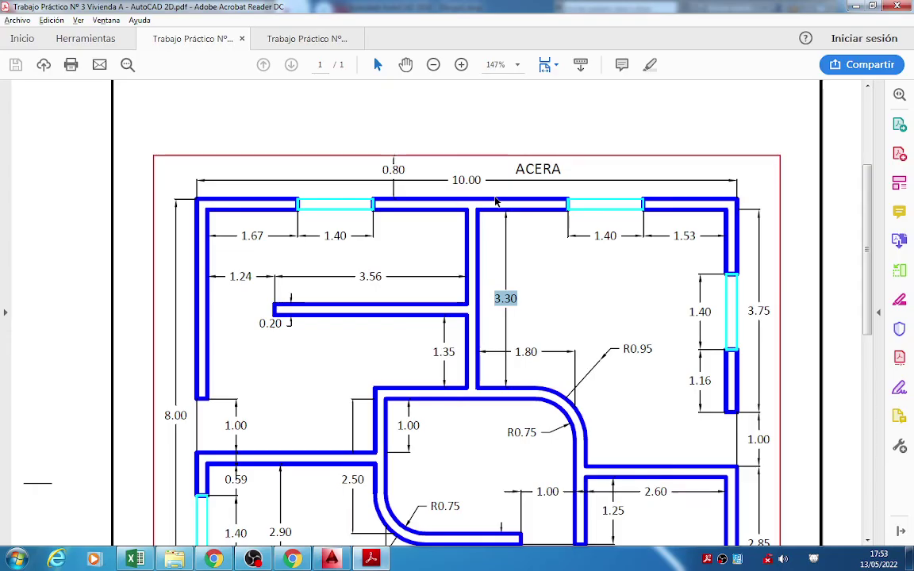
pyautogui.hotkey('alt', 'Tab')
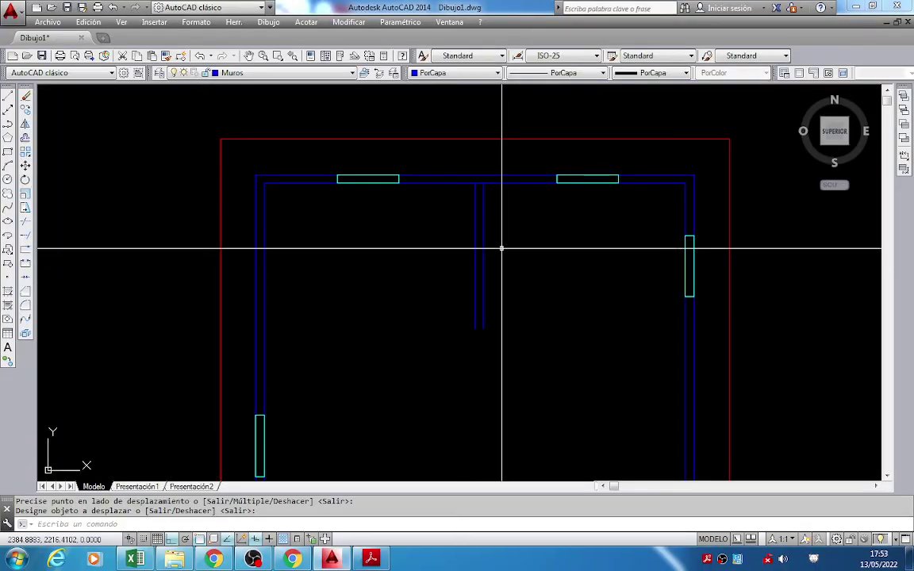
pyautogui.click(482, 204)
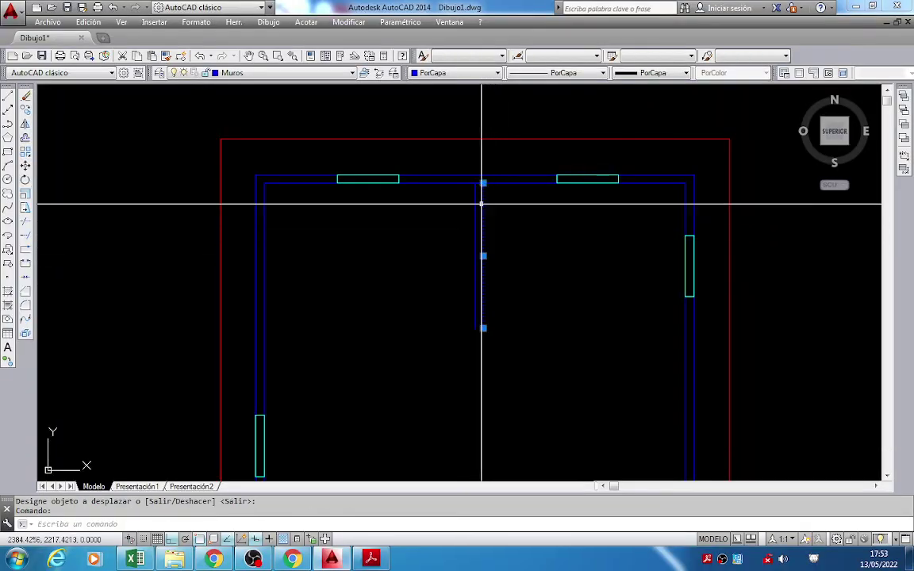
pyautogui.scroll(2, 476, 195)
pyautogui.press('Escape')
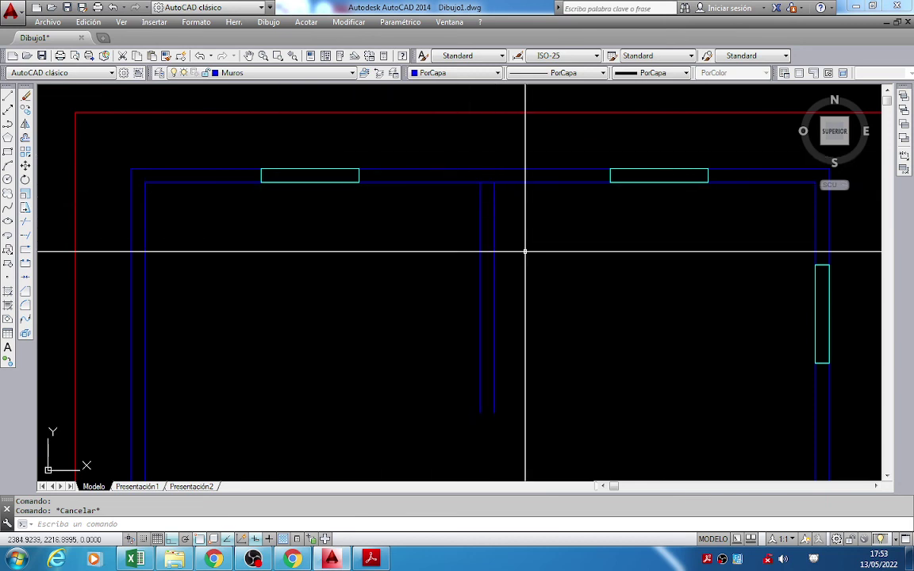
pyautogui.click(502, 266)
pyautogui.click(432, 230)
pyautogui.press('Delete')
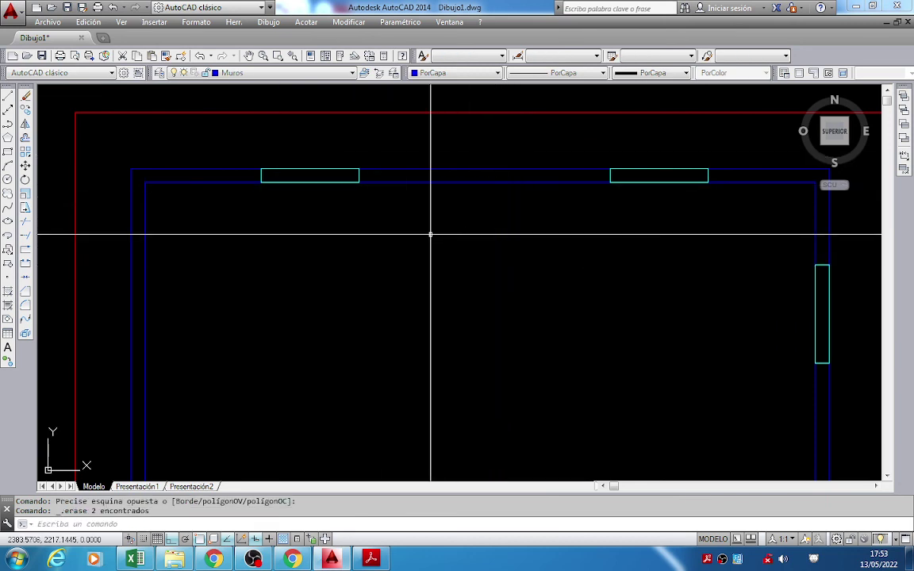
# Draw a 3.30 vertical line down from the inner top-left wall corner.
pyautogui.moveTo(175, 228); pyautogui.dragTo(251, 214, button='middle')
pyautogui.write('l')
pyautogui.press('Return')
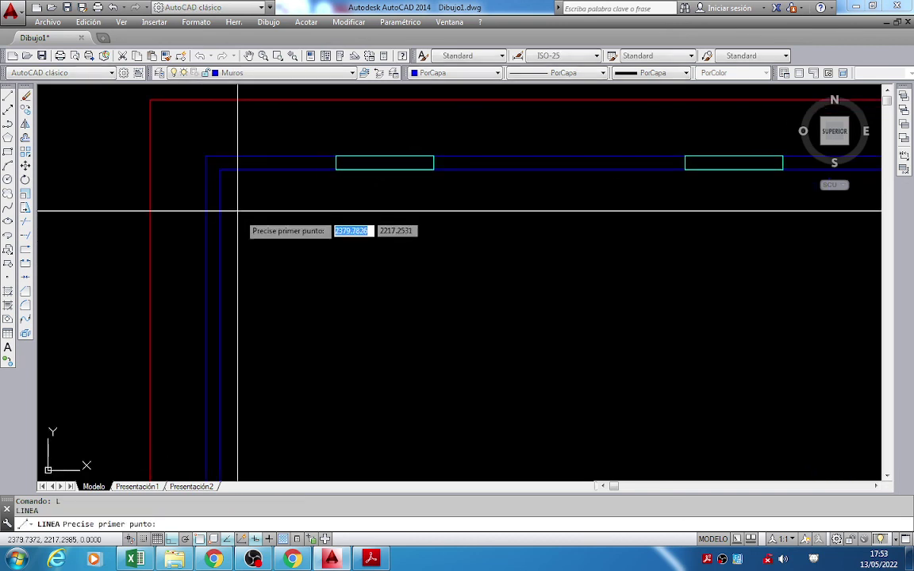
pyautogui.click(219, 168)
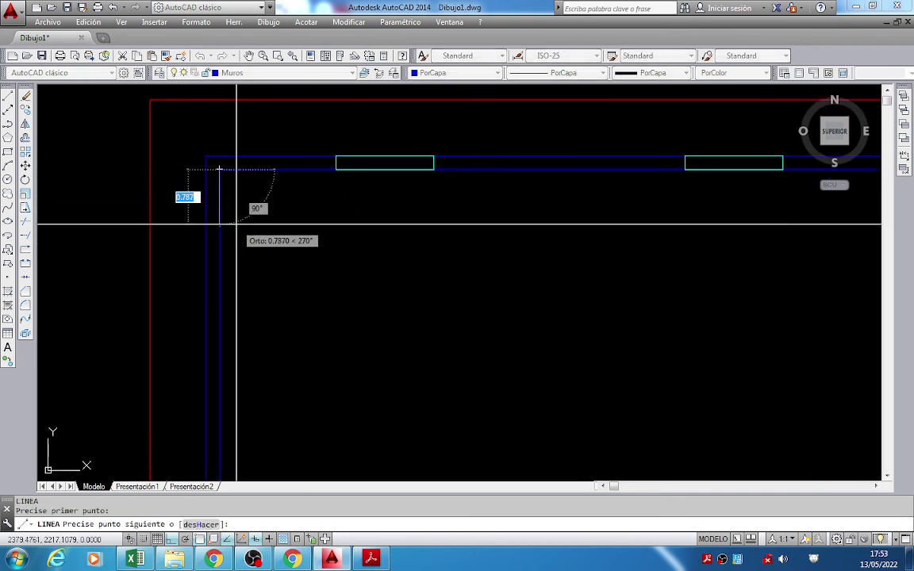
pyautogui.write('3.30')
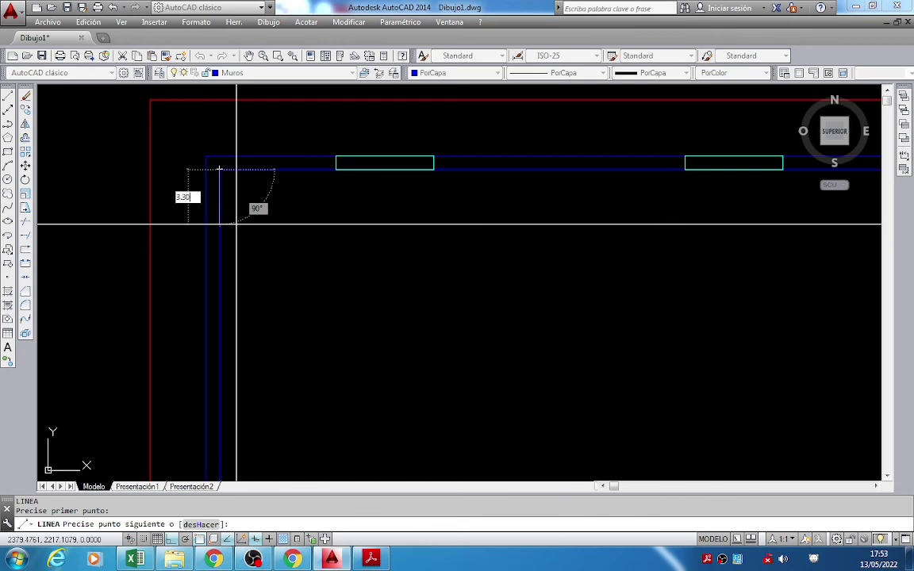
pyautogui.press('Return')
pyautogui.press('Escape')
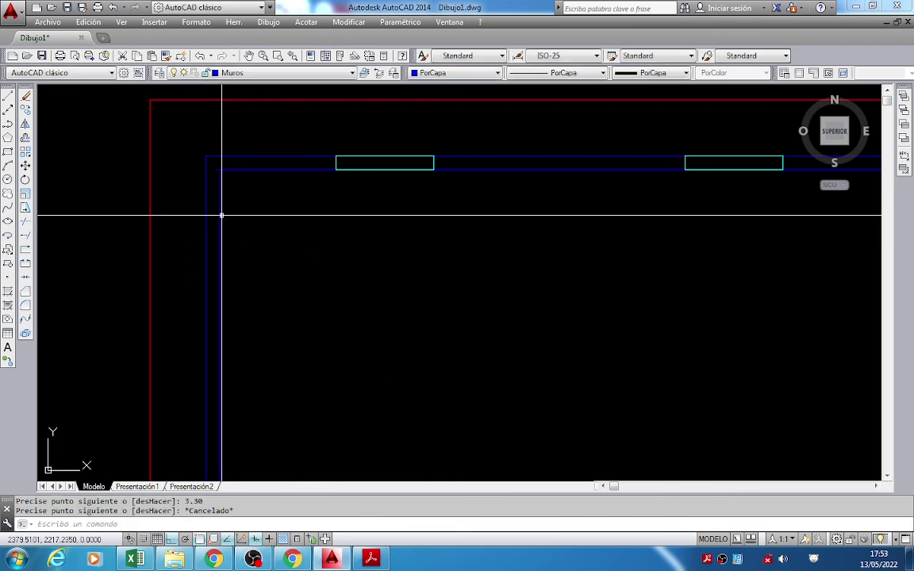
pyautogui.click(219, 210)
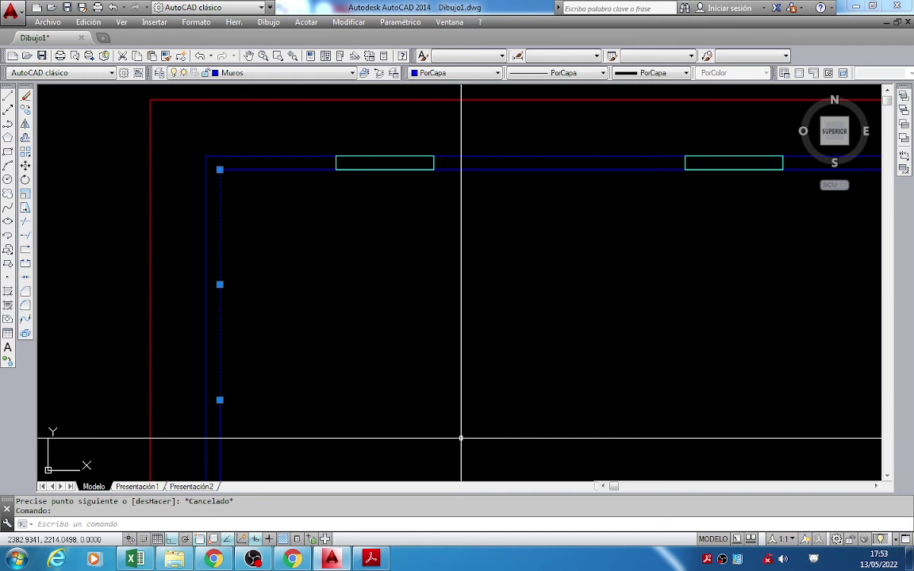
# Move the new 3.30 vertical line 4.80 to the right.
pyautogui.press('Escape')
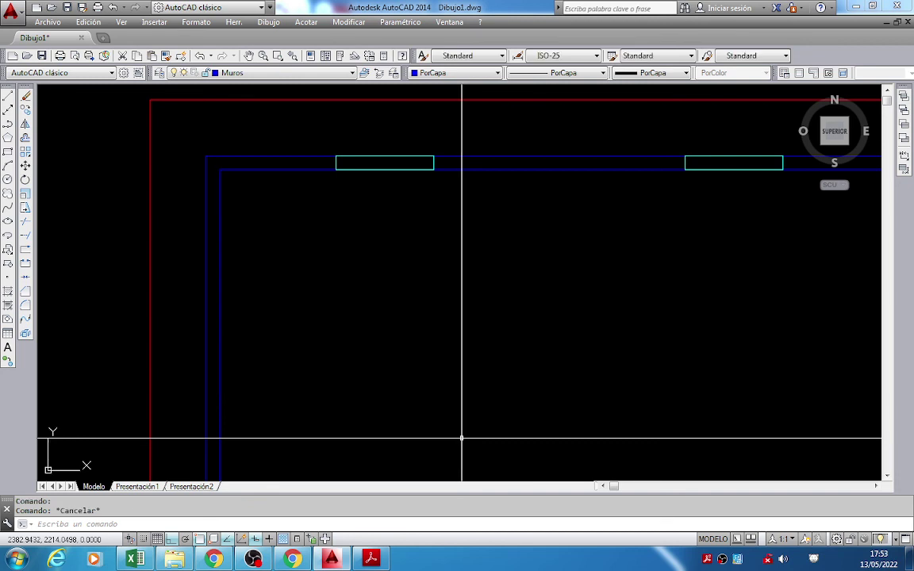
pyautogui.click(26, 165)
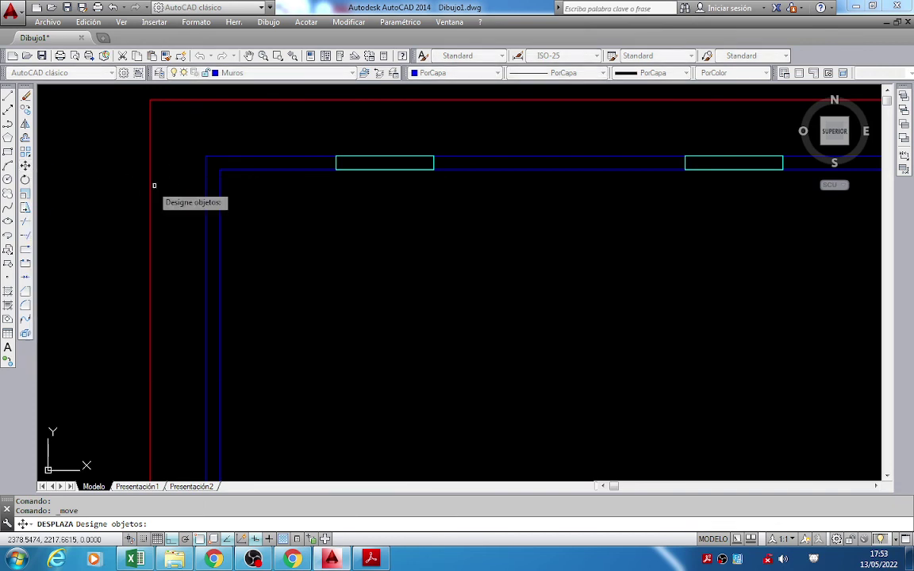
pyautogui.scroll(4, 220, 233)
pyautogui.scroll(-2, 218, 234)
pyautogui.click(216, 226)
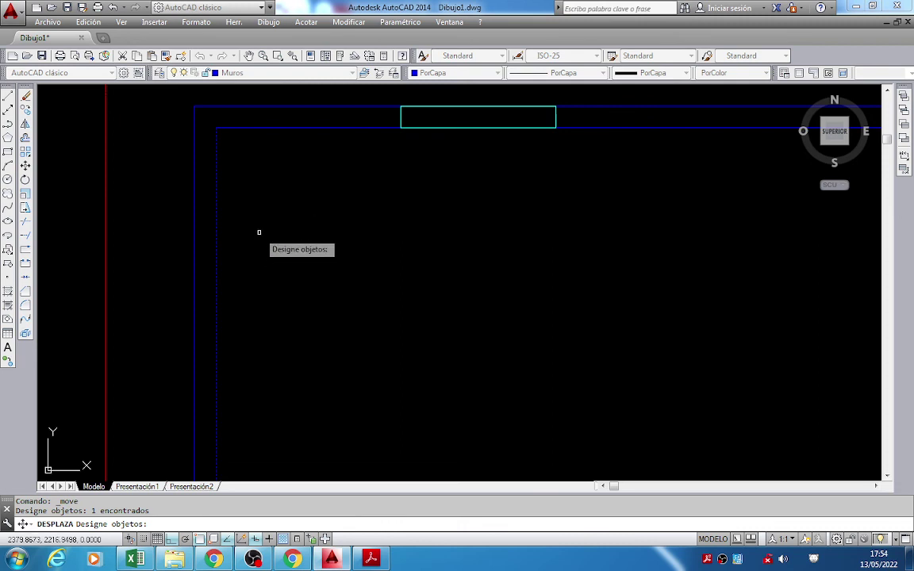
pyautogui.press('Return')
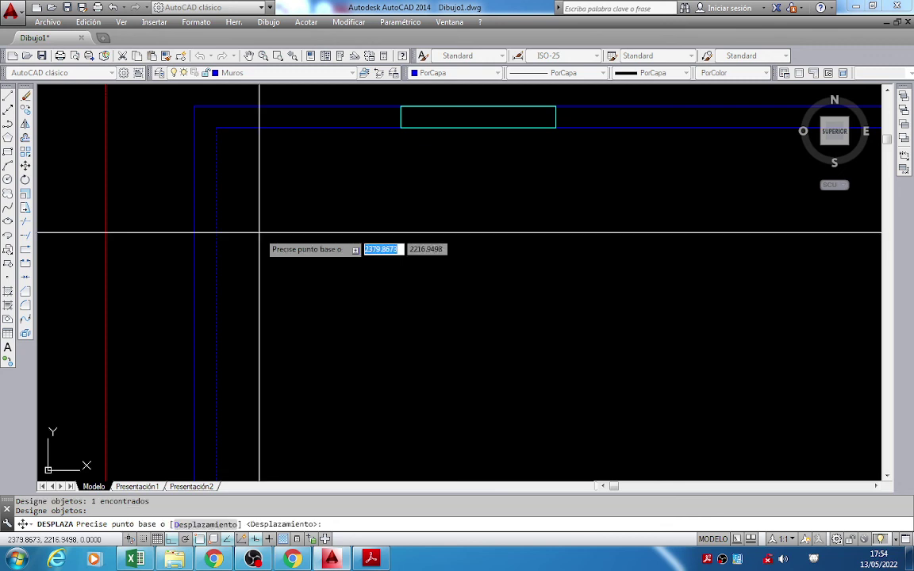
pyautogui.click(260, 232)
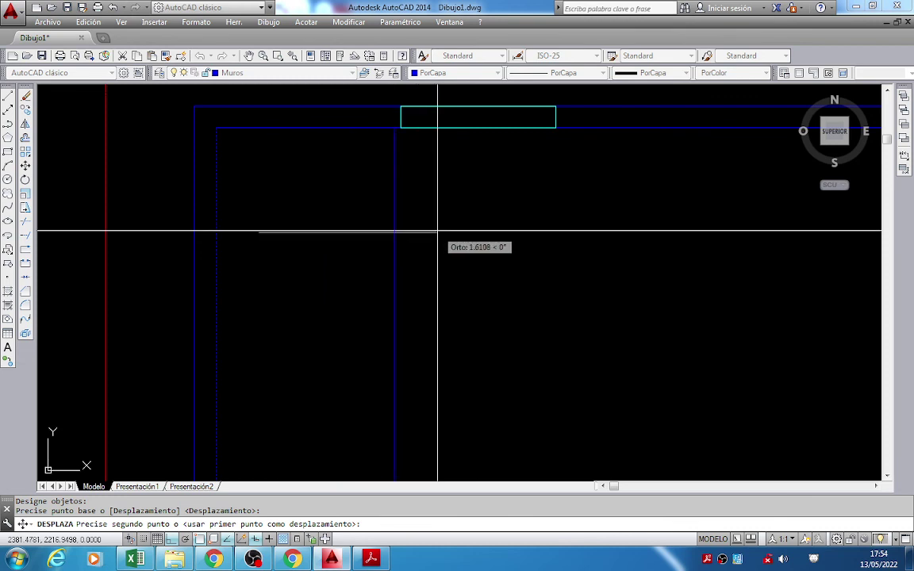
pyautogui.write('4.80')
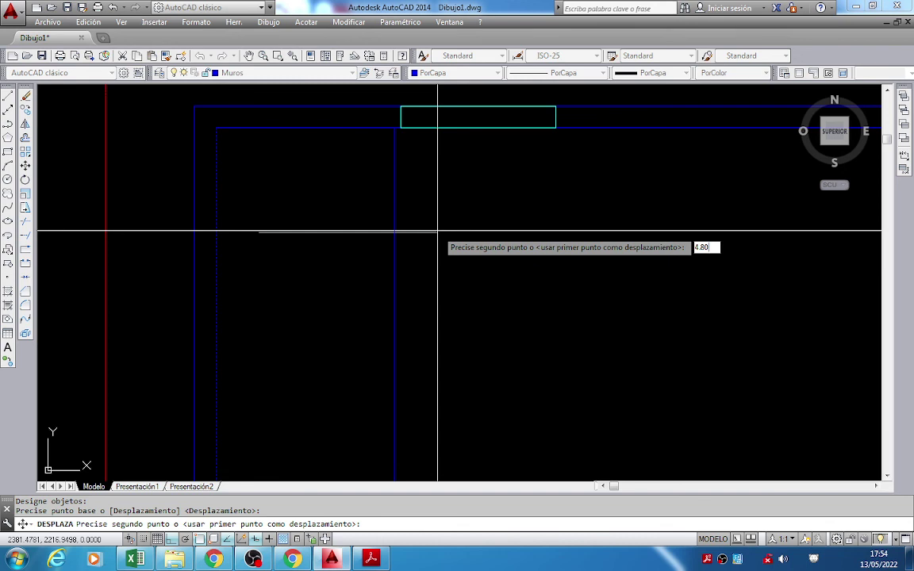
pyautogui.press('Return')
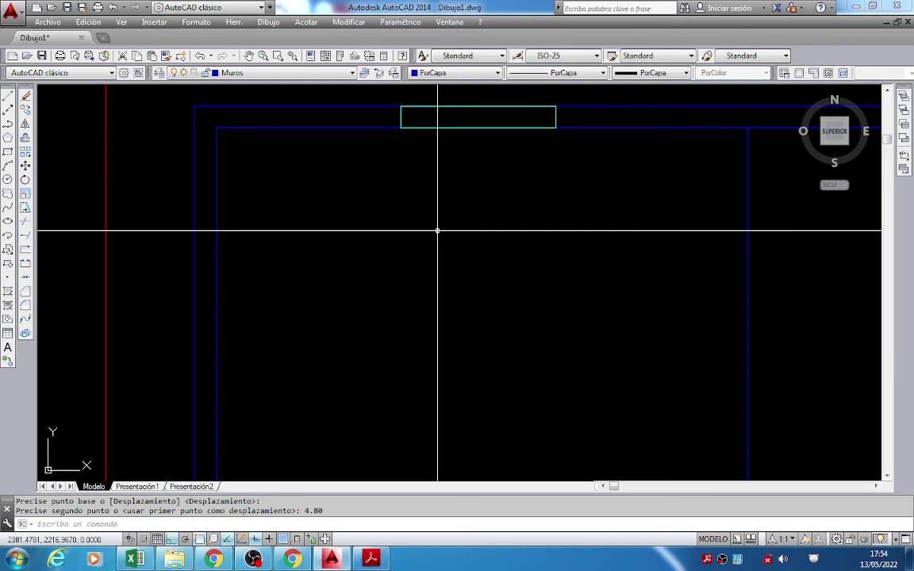
pyautogui.write('D')
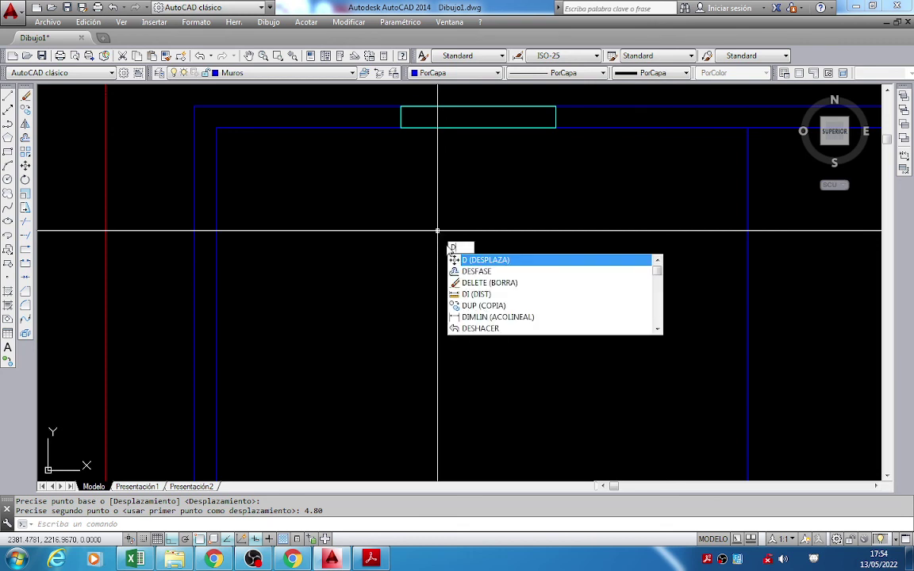
pyautogui.write('I')
# Measure from the inner wall corner to the moved line's top end with DIST.
pyautogui.press('Return')
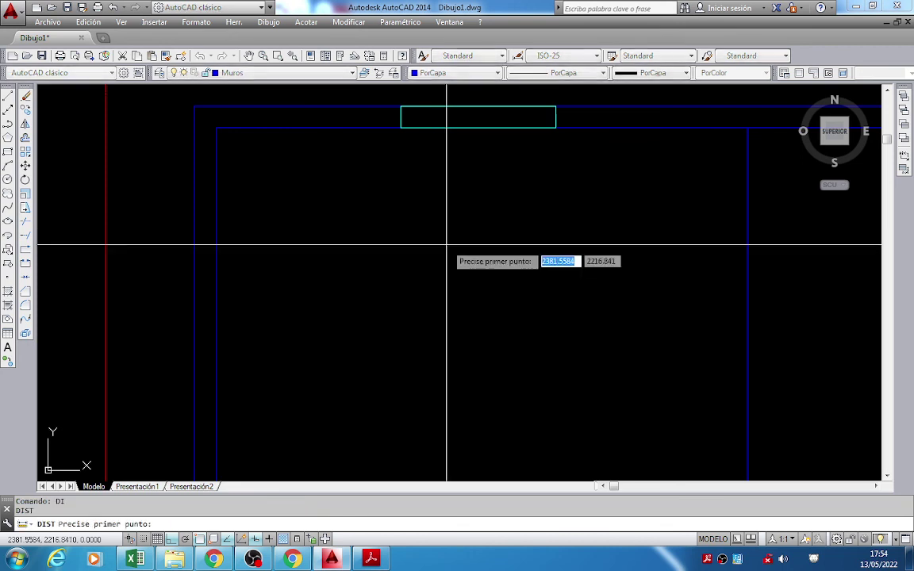
pyautogui.click(216, 128)
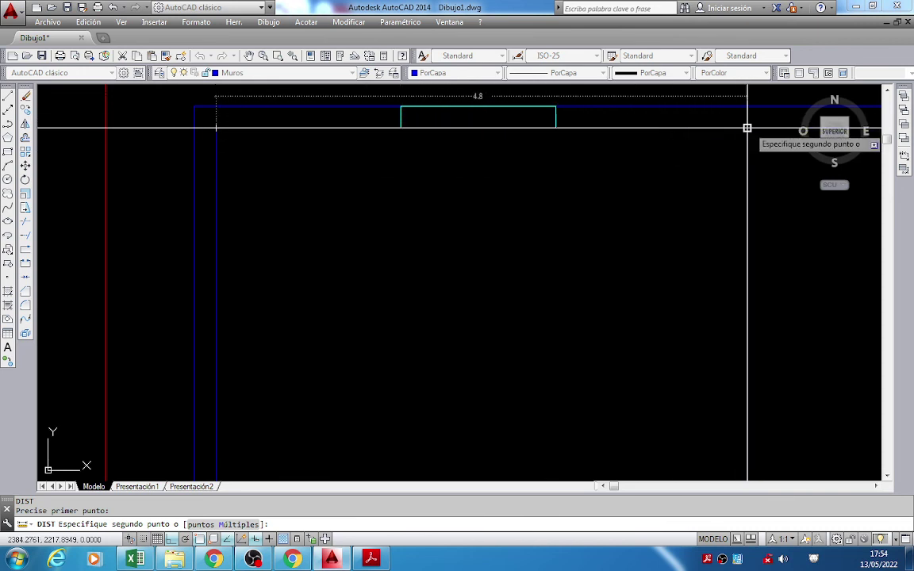
pyautogui.scroll(-4, 746, 128)
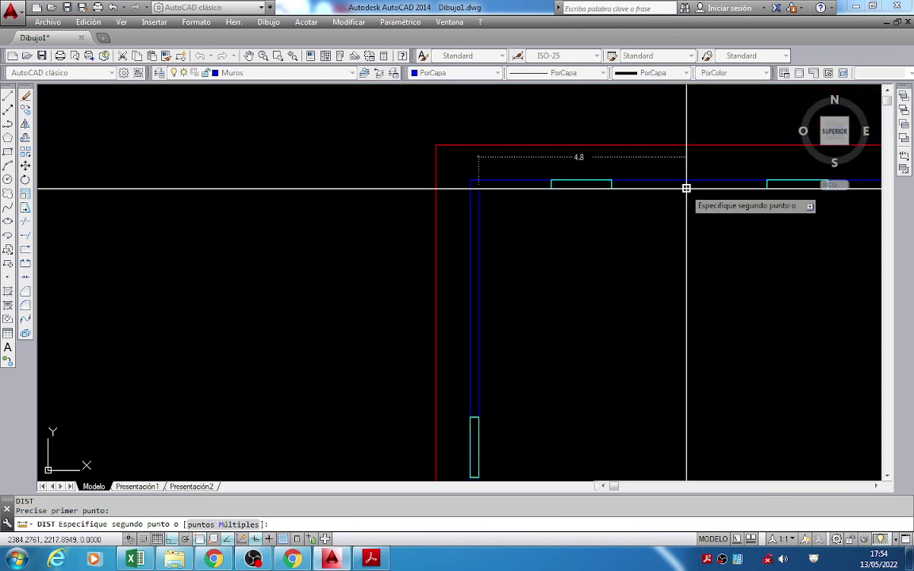
pyautogui.click(686, 188)
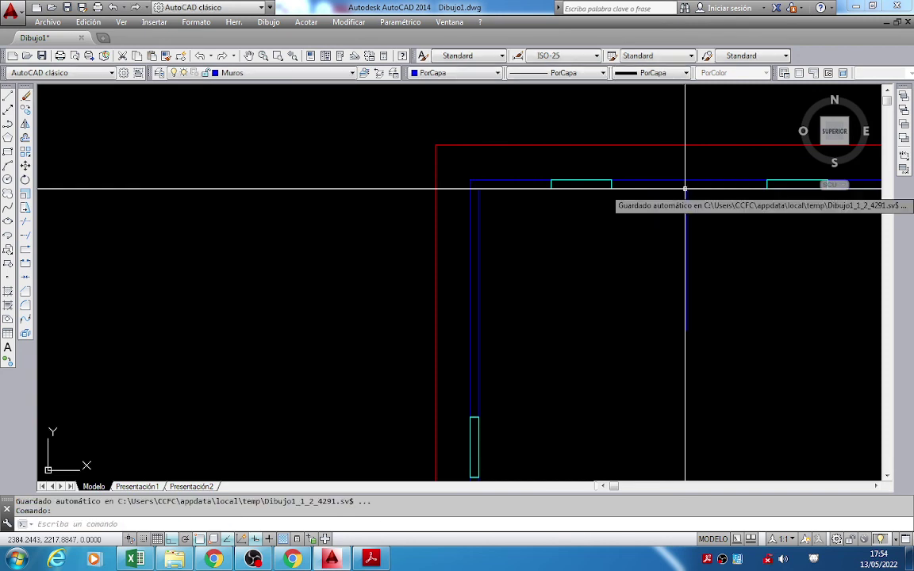
pyautogui.press('Return')
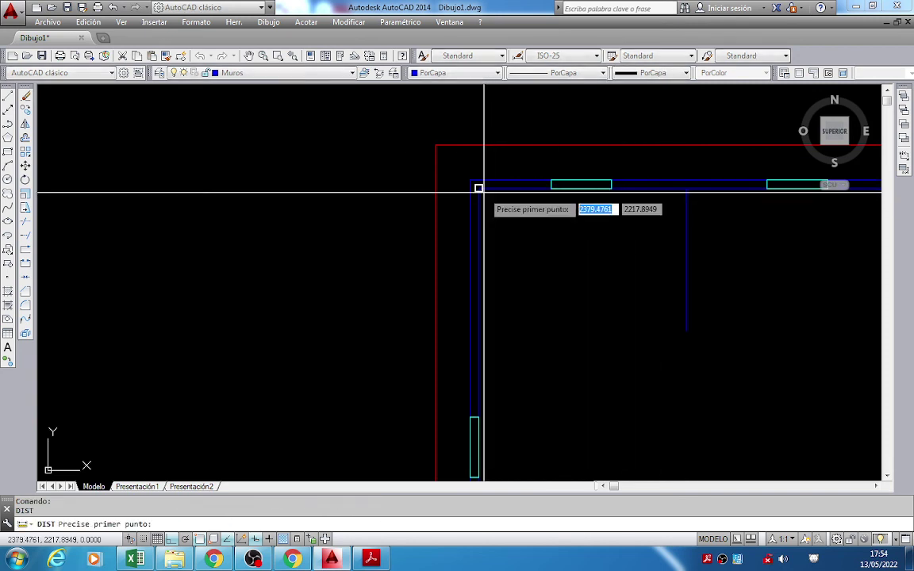
pyautogui.click(479, 188)
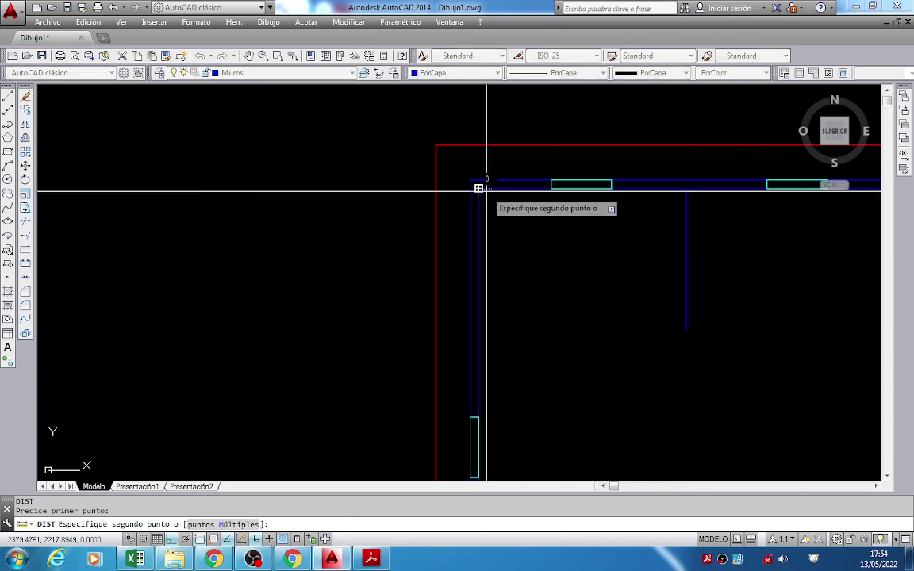
pyautogui.click(687, 188)
# Reframe the top wall and re-run DIST to confirm the 4.8 distance.
pyautogui.moveTo(687, 190); pyautogui.dragTo(573, 169, button='middle')
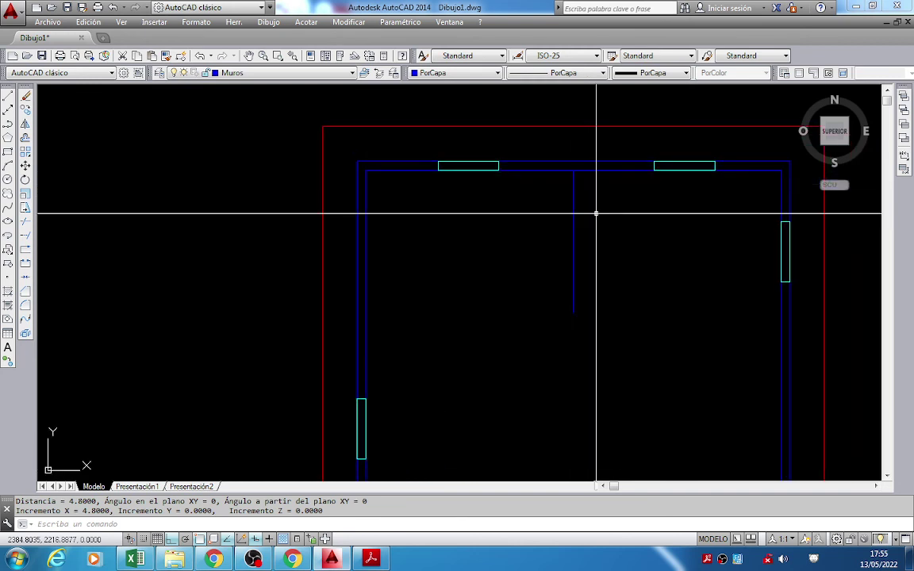
pyautogui.moveTo(476, 166); pyautogui.dragTo(414, 145, button='middle')
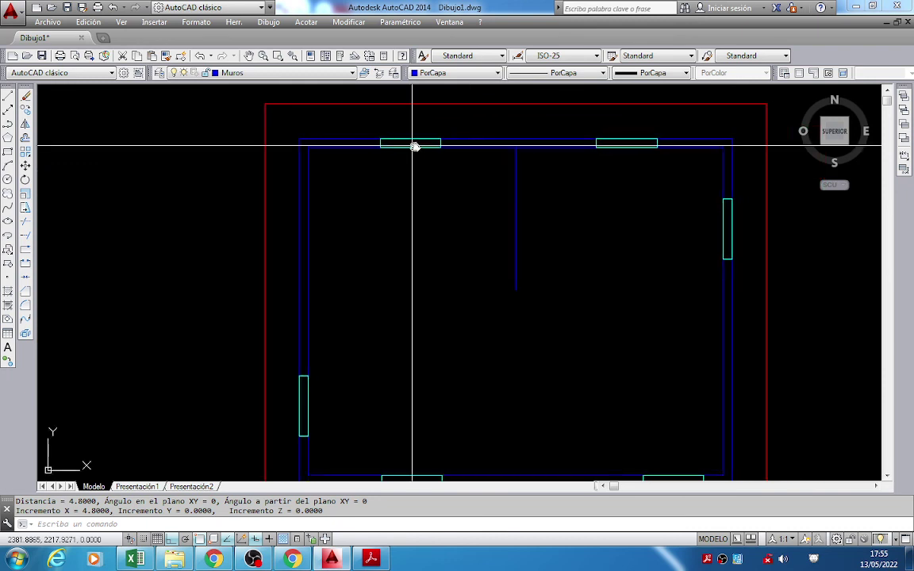
pyautogui.scroll(2, 370, 147)
pyautogui.write('d')
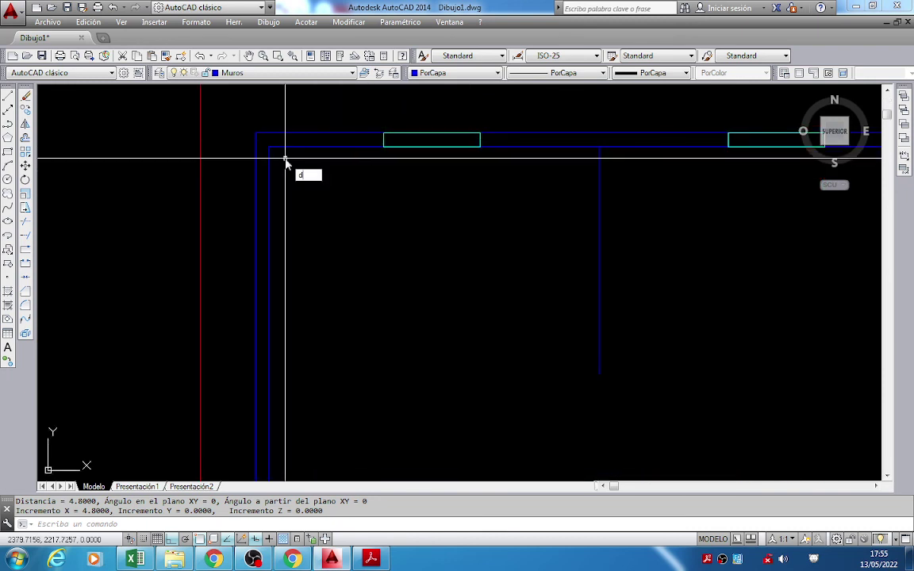
pyautogui.write('ist')
pyautogui.press('Return')
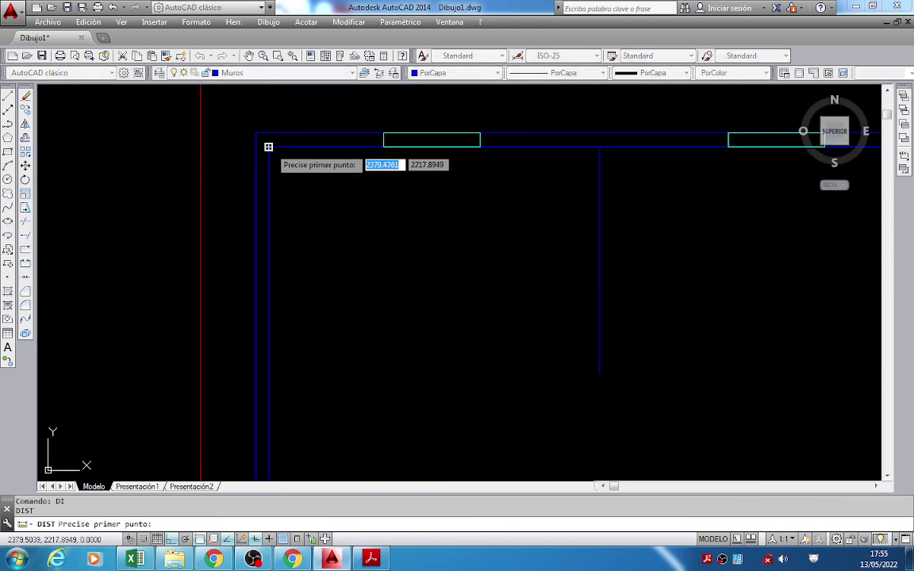
pyautogui.click(268, 146)
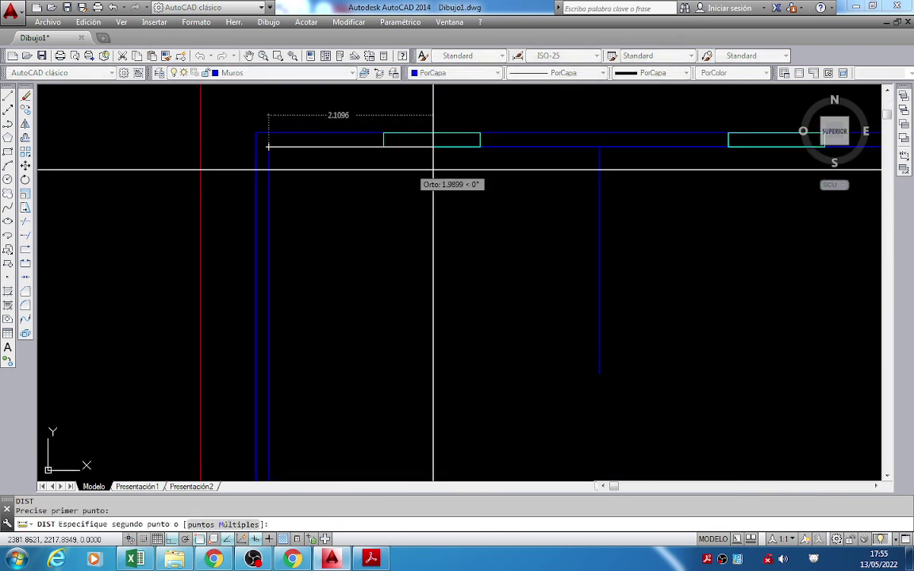
pyautogui.click(598, 147)
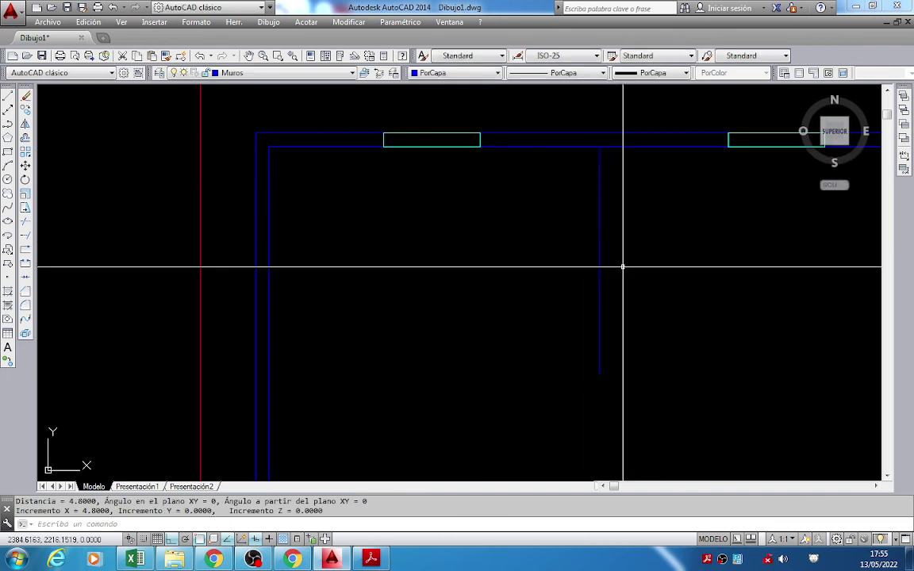
pyautogui.press('Escape')
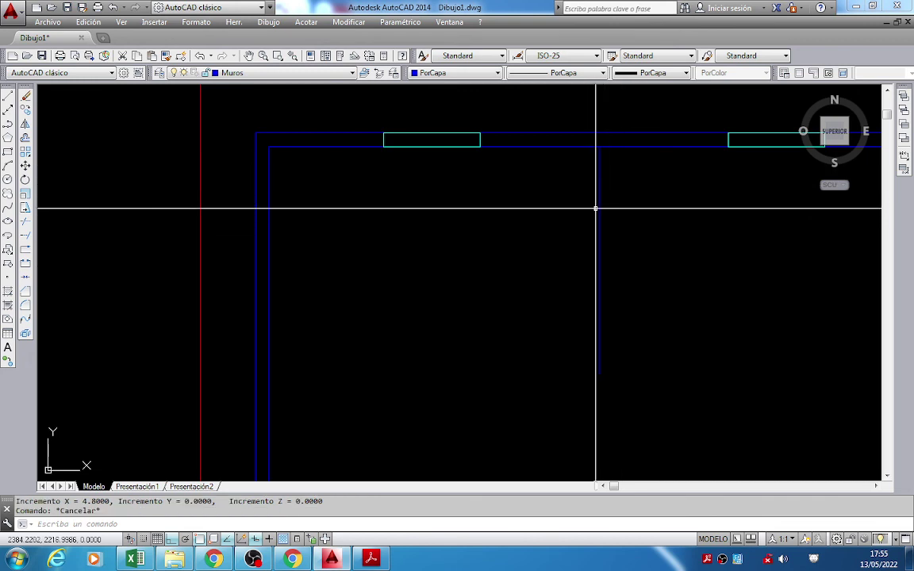
# Offset the interior line to its right by the top wall's thickness.
pyautogui.click(26, 139)
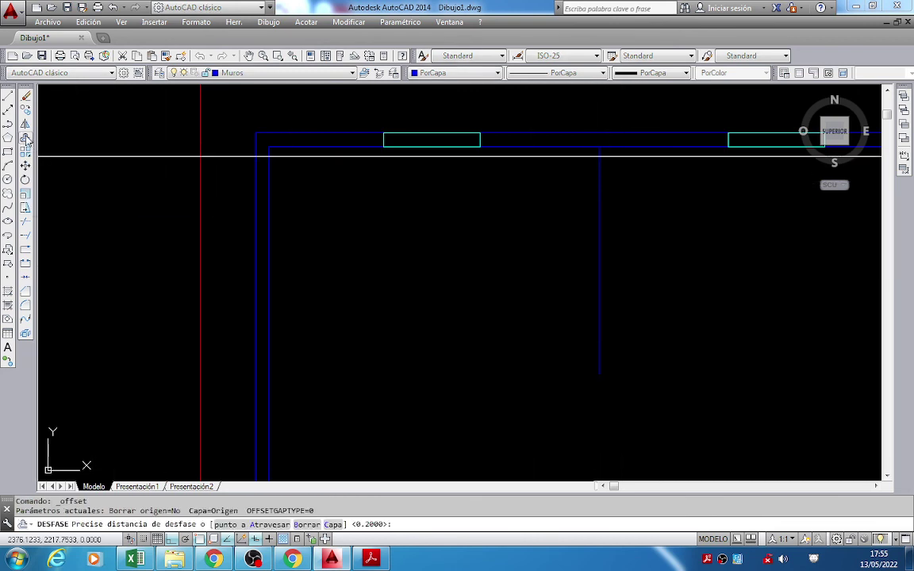
pyautogui.click(599, 146)
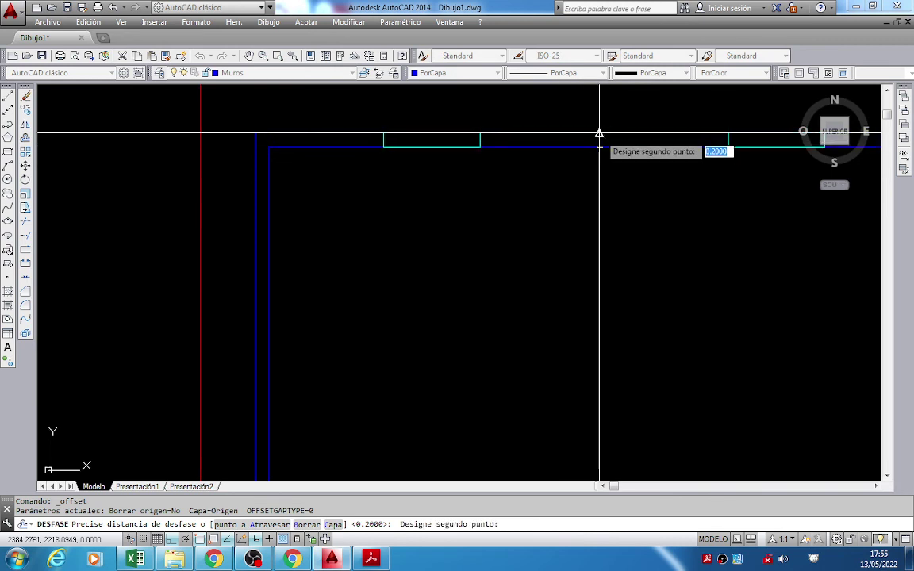
pyautogui.click(600, 135)
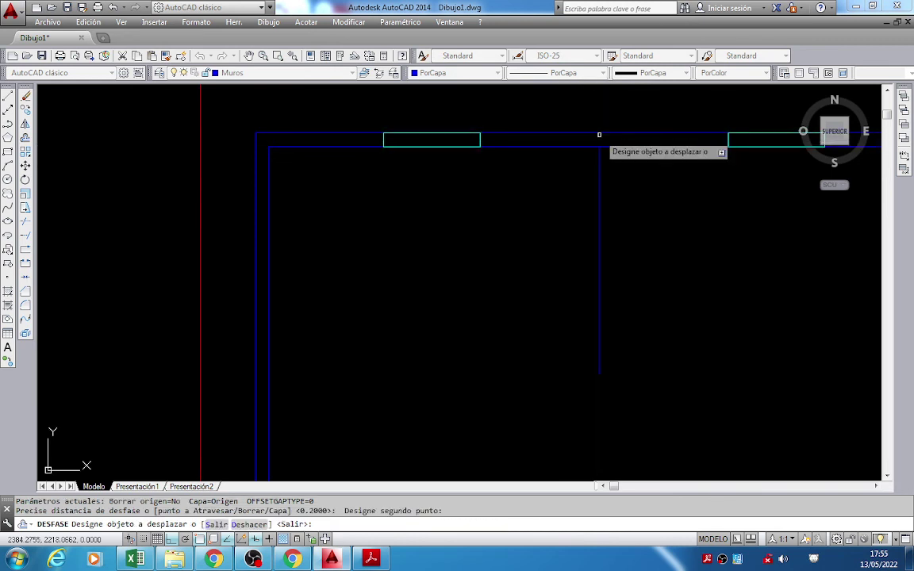
pyautogui.click(600, 178)
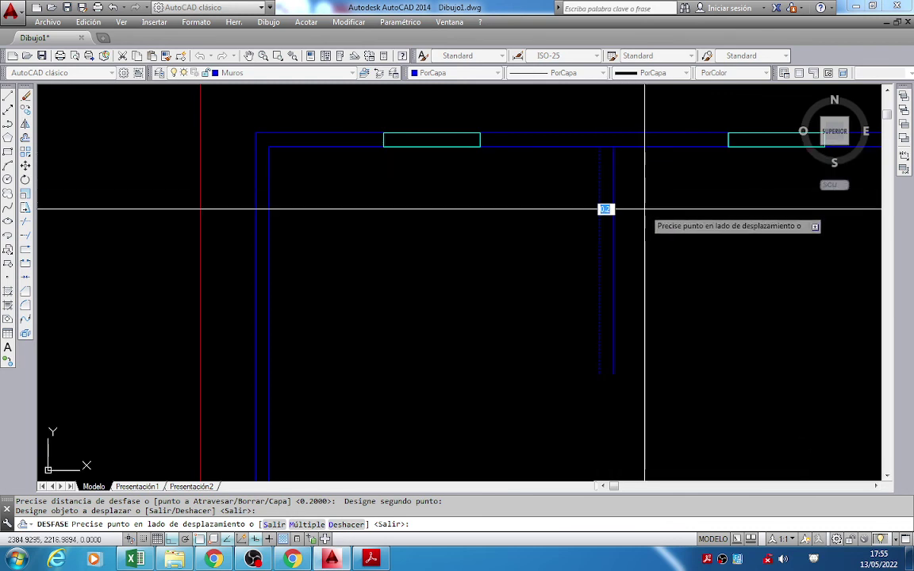
pyautogui.click(644, 208)
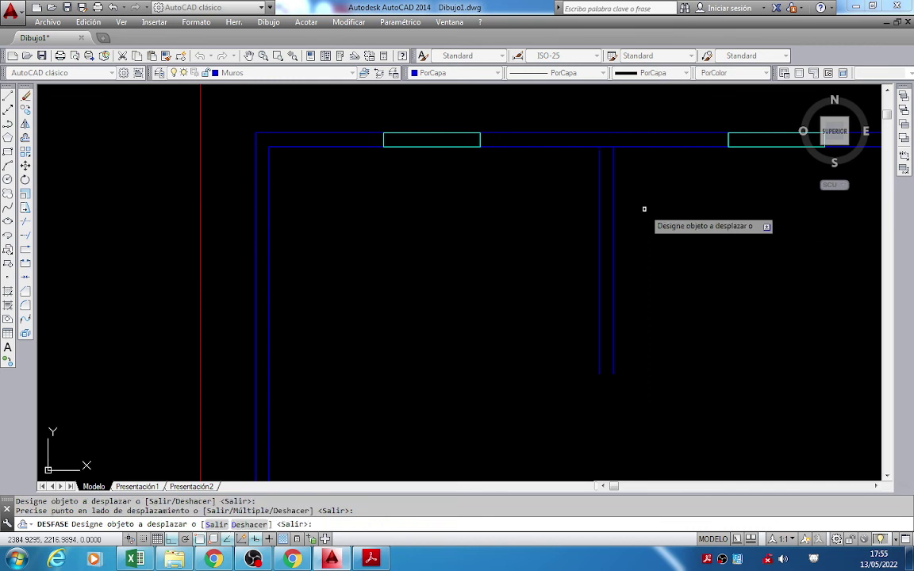
pyautogui.press('Escape')
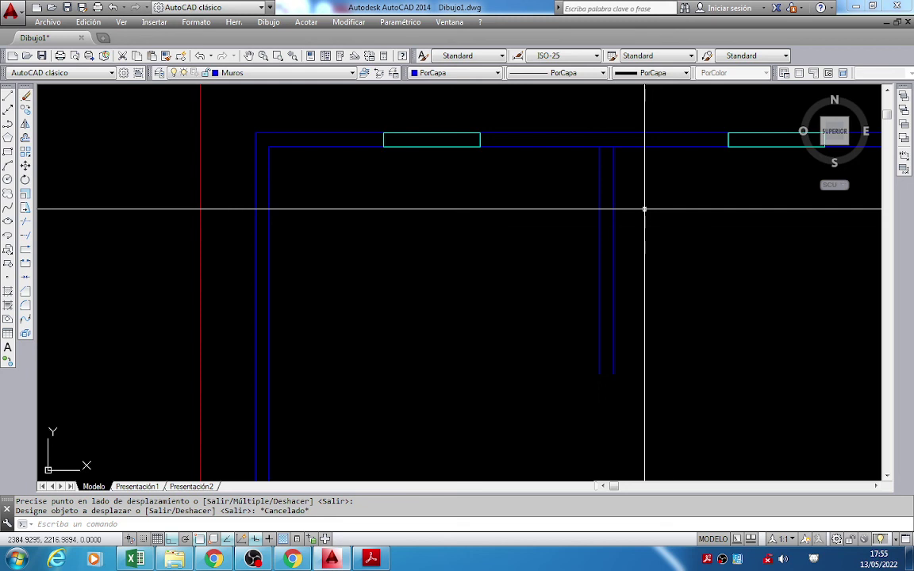
# Pan and zoom to fit the whole floor plan in view.
pyautogui.scroll(-3, 645, 209)
pyautogui.scroll(3, 457, 206)
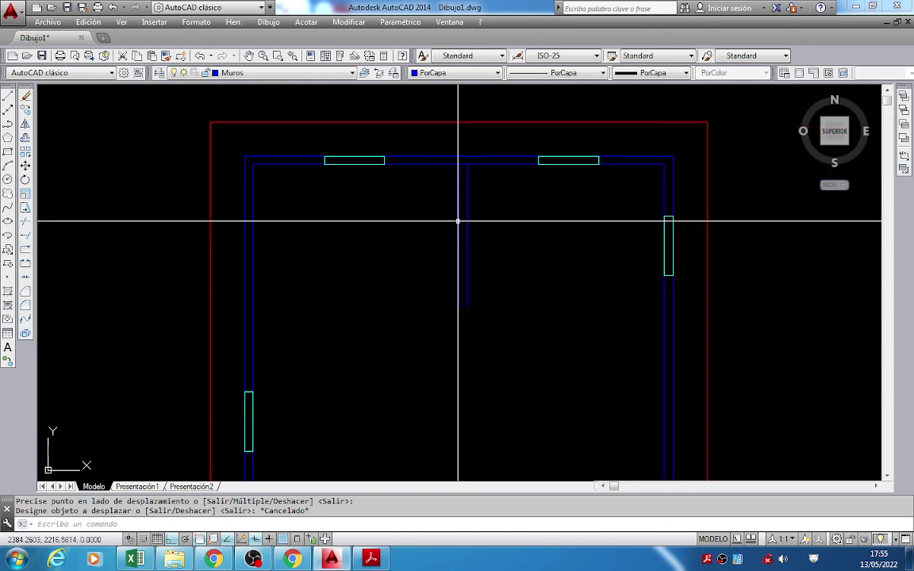
pyautogui.moveTo(541, 275); pyautogui.dragTo(528, 262, button='middle')
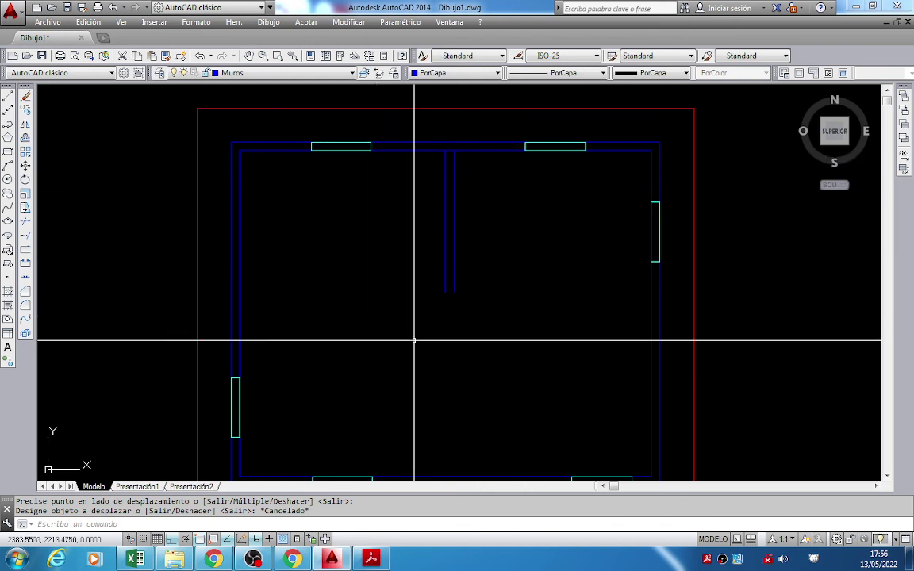
pyautogui.scroll(-2, 491, 214)
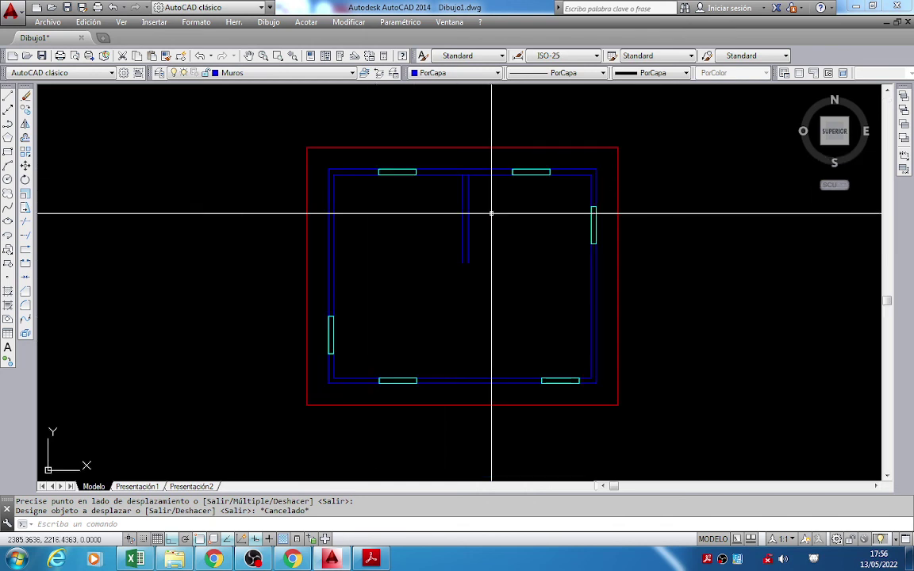
pyautogui.scroll(2, 492, 213)
pyautogui.moveTo(489, 210); pyautogui.dragTo(479, 193, button='middle')
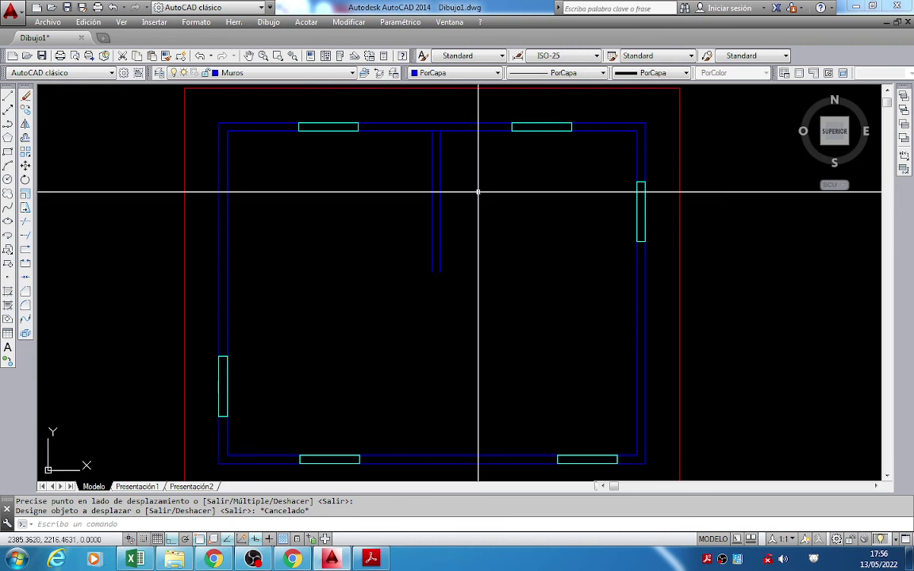
pyautogui.middleClick(770, 386)
pyautogui.middleClick(769, 387)
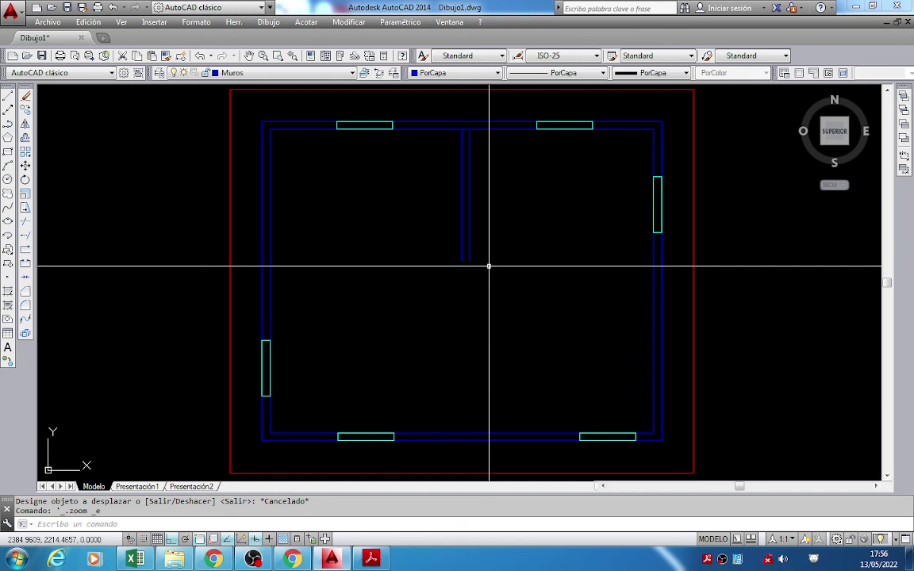
# Start a multiline from the Draw menu with its scale set to 0.20.
pyautogui.click(268, 22)
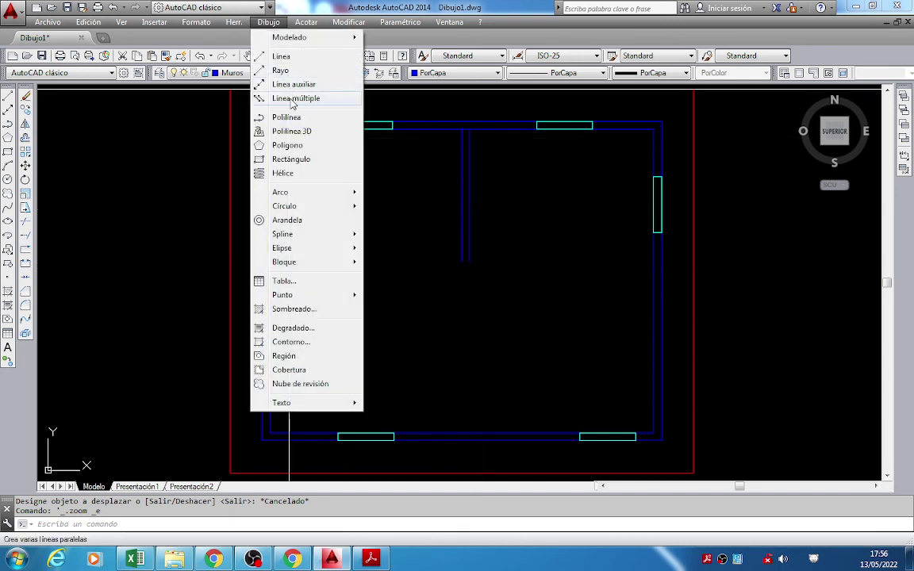
pyautogui.click(293, 99)
pyautogui.moveTo(612, 181); pyautogui.dragTo(194, 190, button='middle')
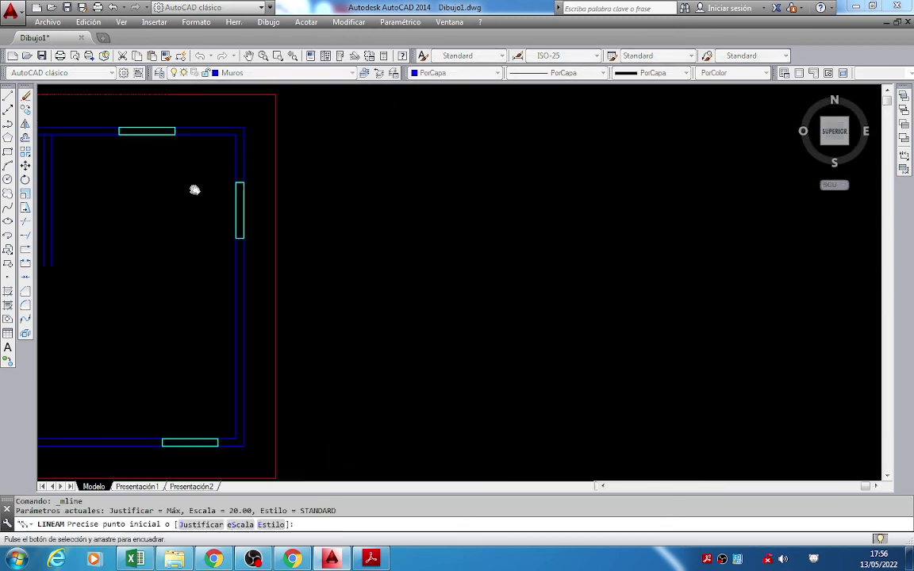
pyautogui.click(476, 186)
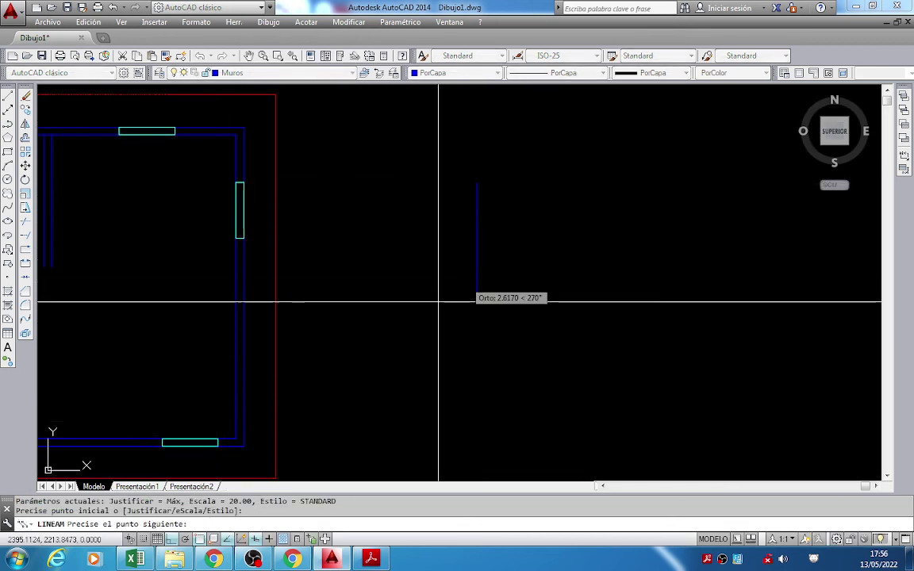
pyautogui.press('Escape')
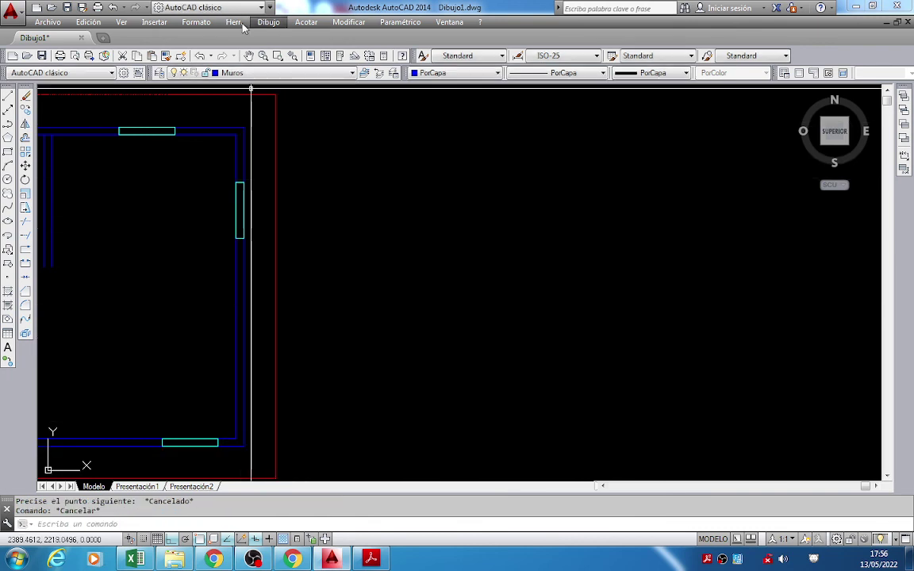
pyautogui.click(269, 21)
pyautogui.click(295, 98)
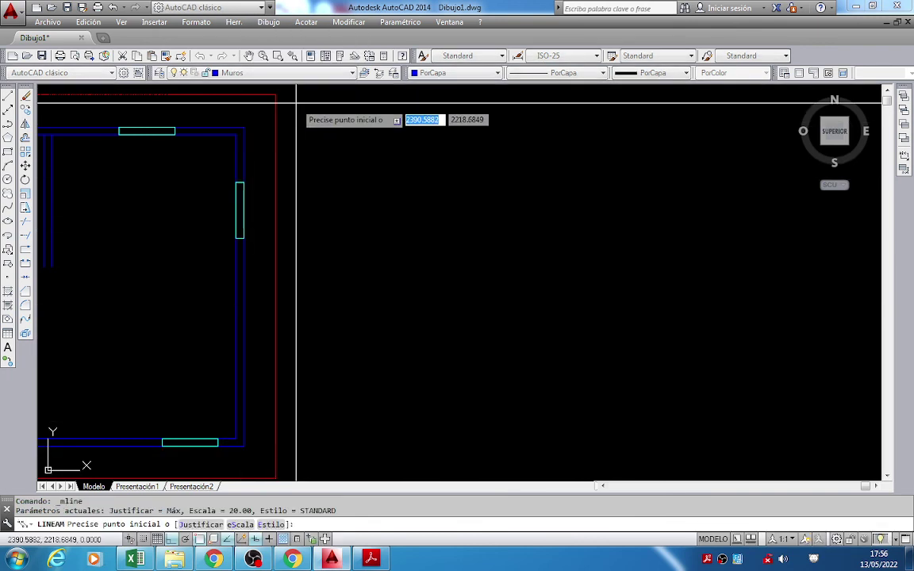
pyautogui.click(239, 525)
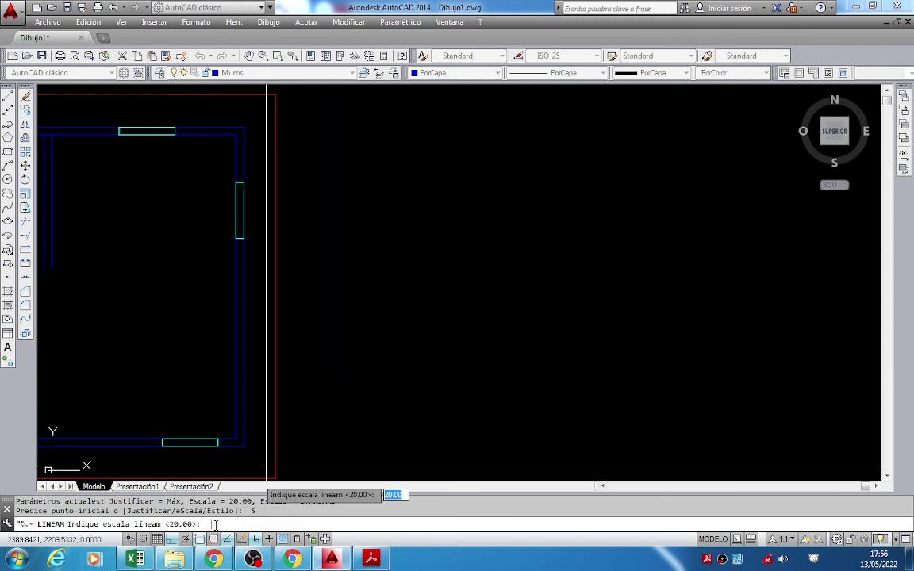
pyautogui.press('Return')
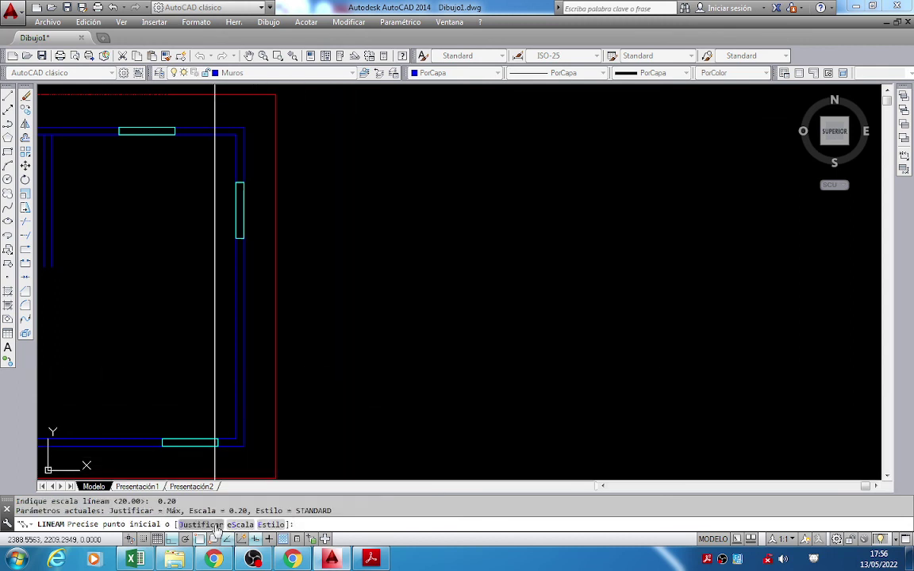
# Draw a test multiline with several corners in empty space beside the plan.
pyautogui.click(481, 162)
pyautogui.moveTo(553, 176); pyautogui.dragTo(478, 198, button='middle')
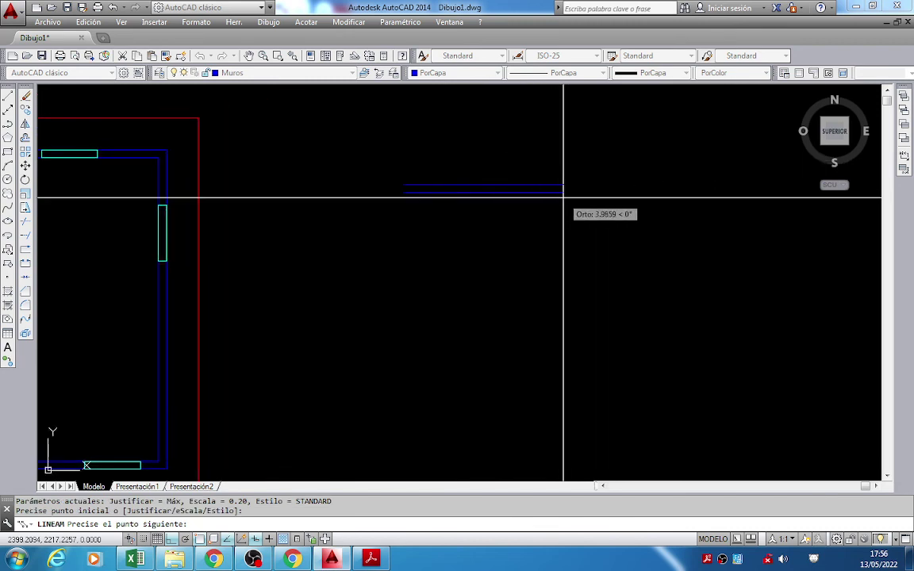
pyautogui.click(601, 195)
pyautogui.click(597, 349)
pyautogui.click(406, 351)
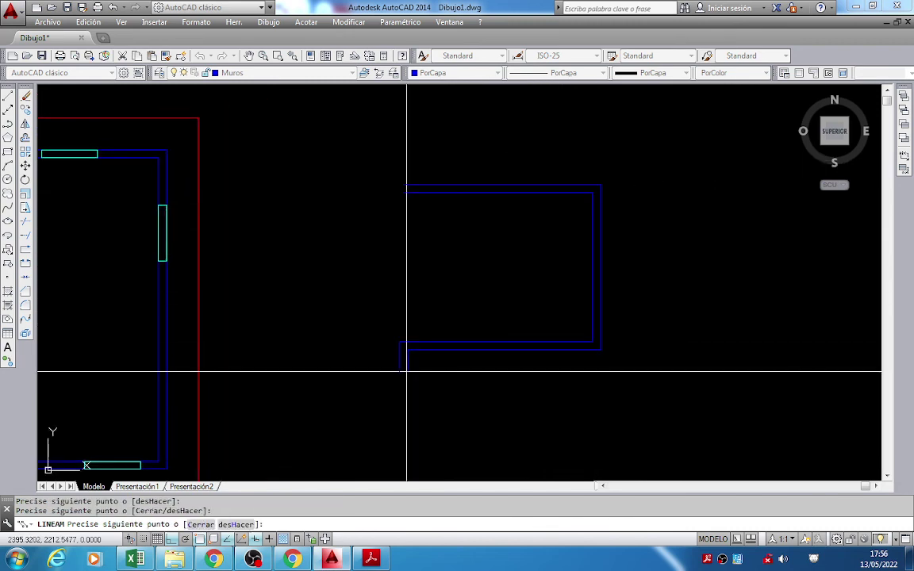
pyautogui.click(379, 143)
pyautogui.click(282, 178)
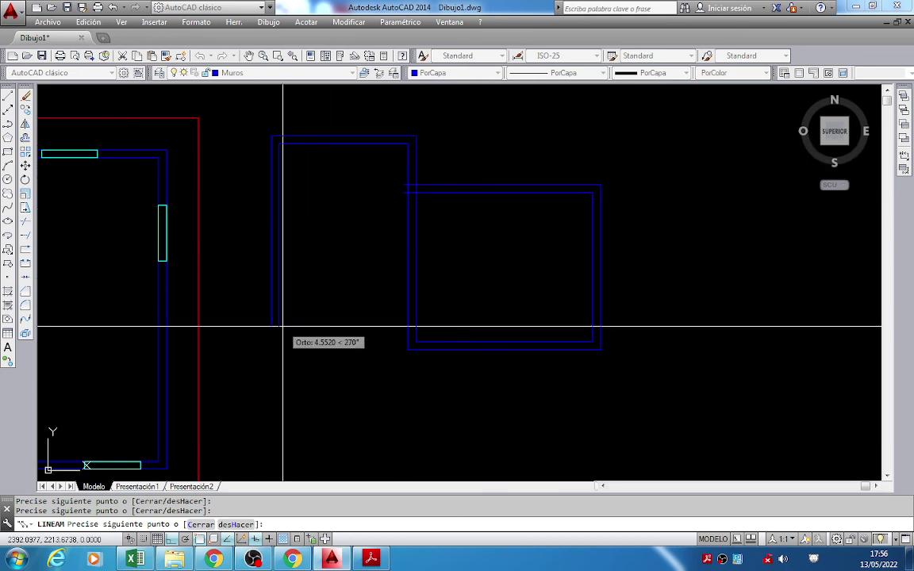
pyautogui.click(283, 325)
pyautogui.click(537, 329)
pyautogui.press('Return')
# Window-select the test multiline shapes and delete them.
pyautogui.moveTo(537, 328); pyautogui.dragTo(586, 314, button='middle')
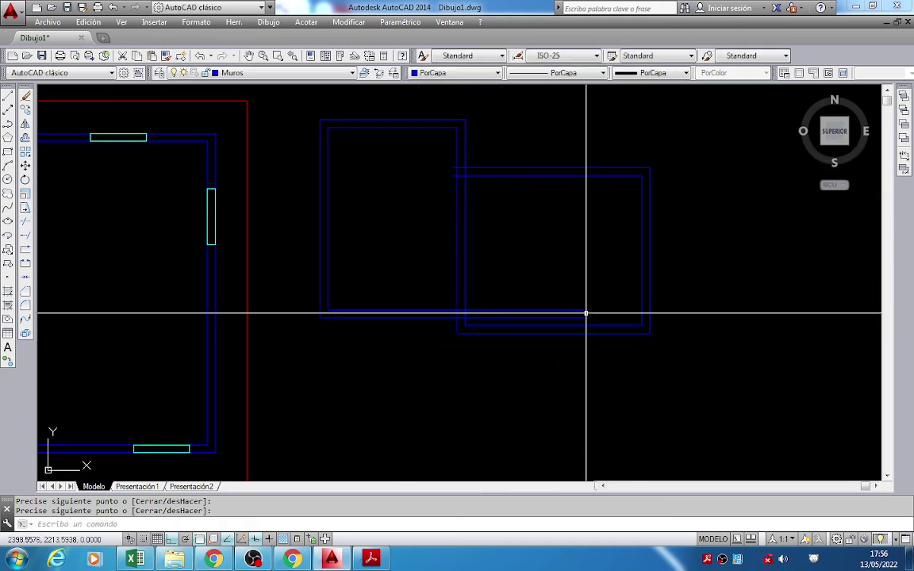
pyautogui.scroll(-2, 586, 313)
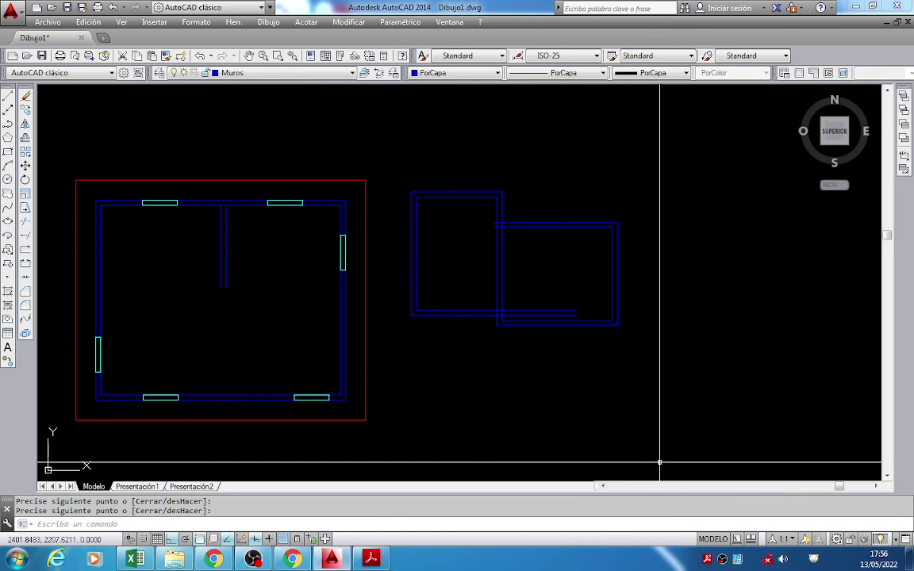
pyautogui.click(593, 373)
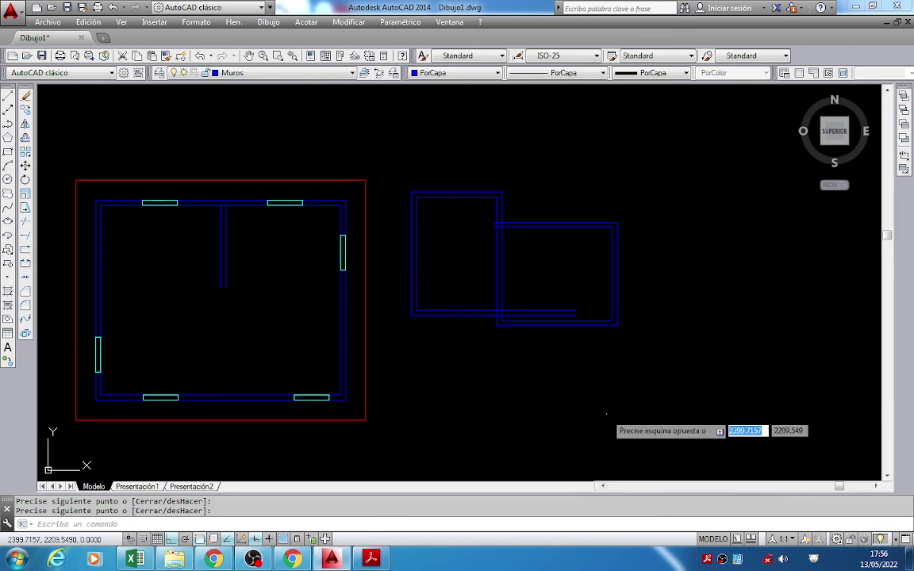
pyautogui.click(535, 322)
pyautogui.press('Delete')
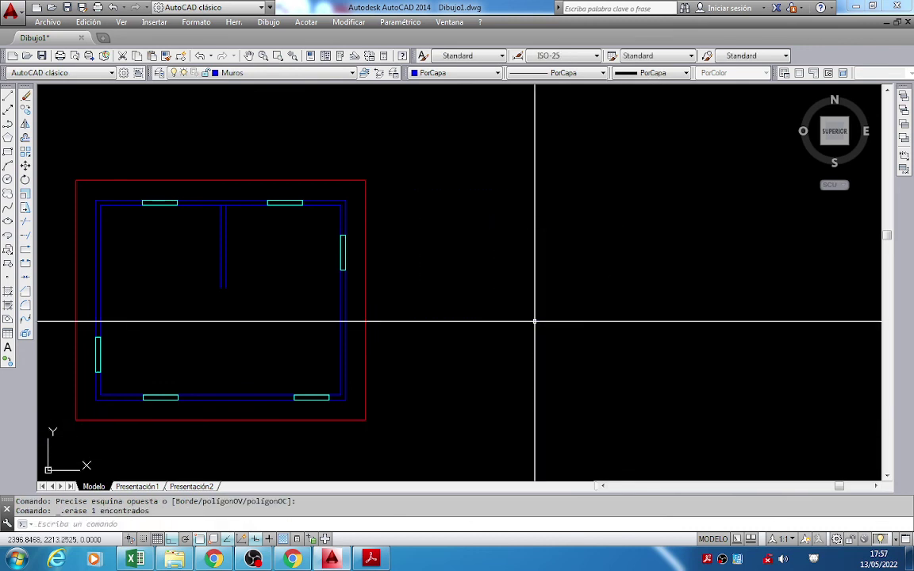
# Erase the two stray interior wall lines from the top wall with a crossing window.
pyautogui.middleClick(490, 132)
pyautogui.middleClick(489, 132)
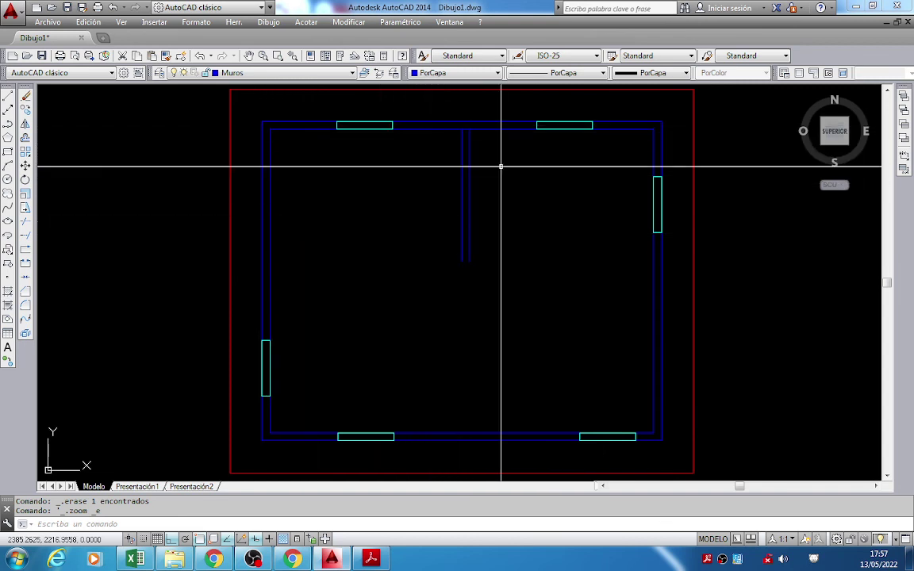
pyautogui.scroll(4, 269, 125)
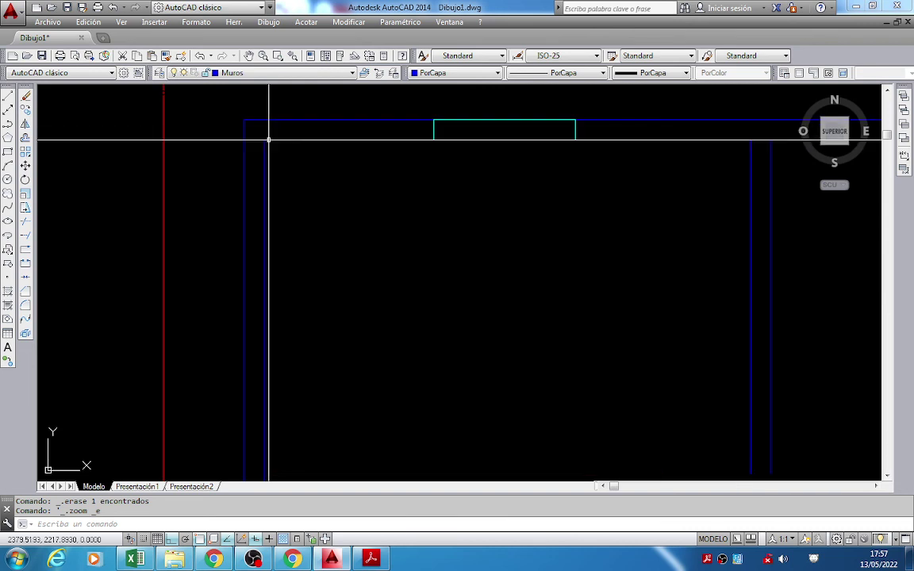
pyautogui.scroll(-2, 484, 233)
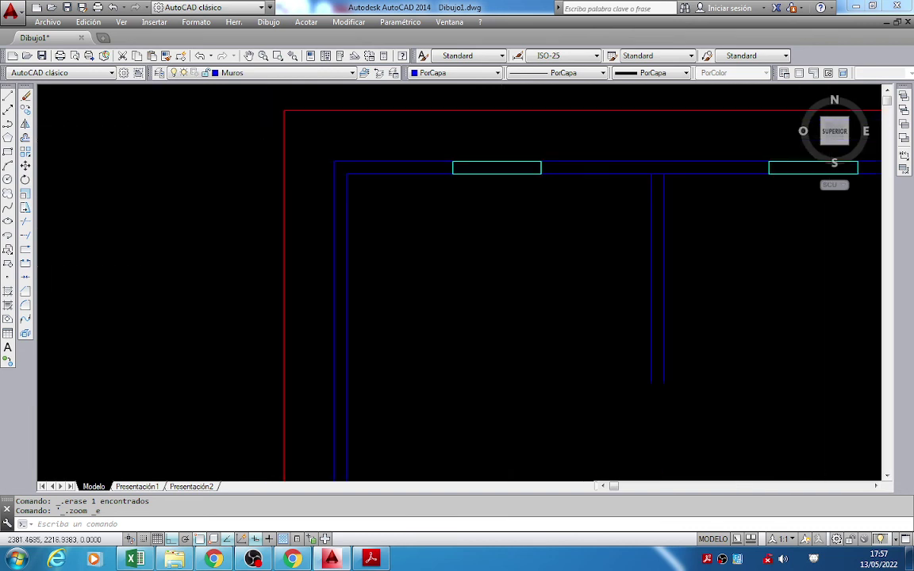
pyautogui.scroll(-2, 561, 250)
pyautogui.scroll(2, 489, 206)
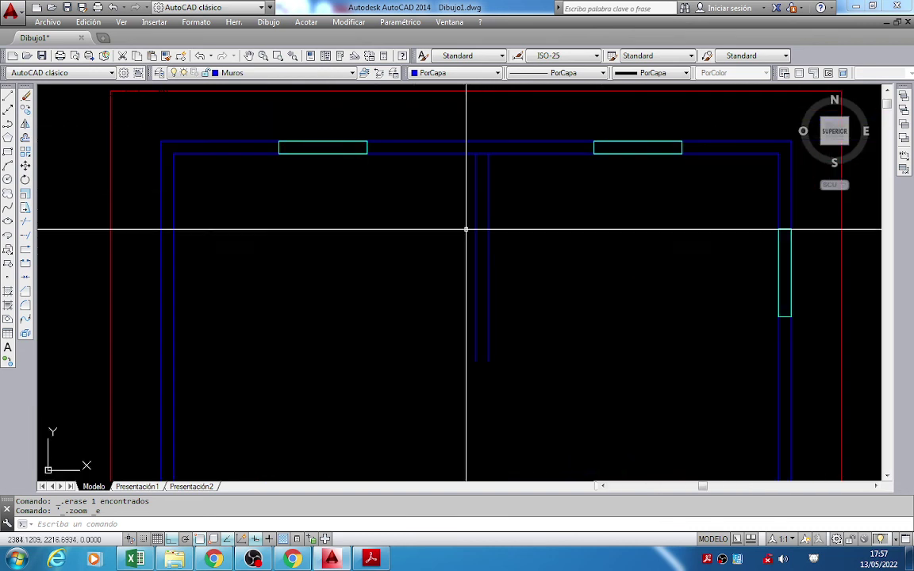
pyautogui.click(512, 244)
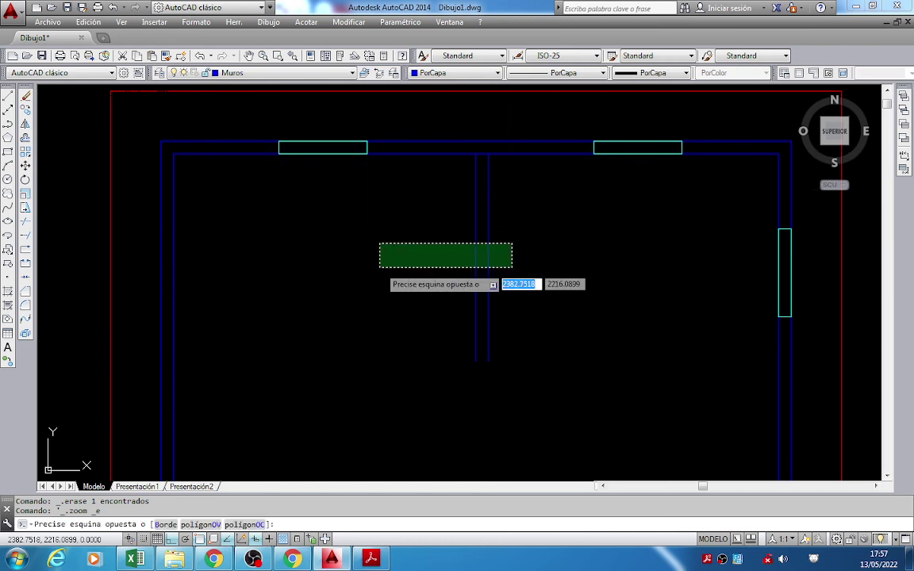
pyautogui.click(379, 267)
pyautogui.press('Delete')
# Draw a 3.30-long line in a clear area of the drawing.
pyautogui.moveTo(373, 306); pyautogui.dragTo(424, 235, button='middle')
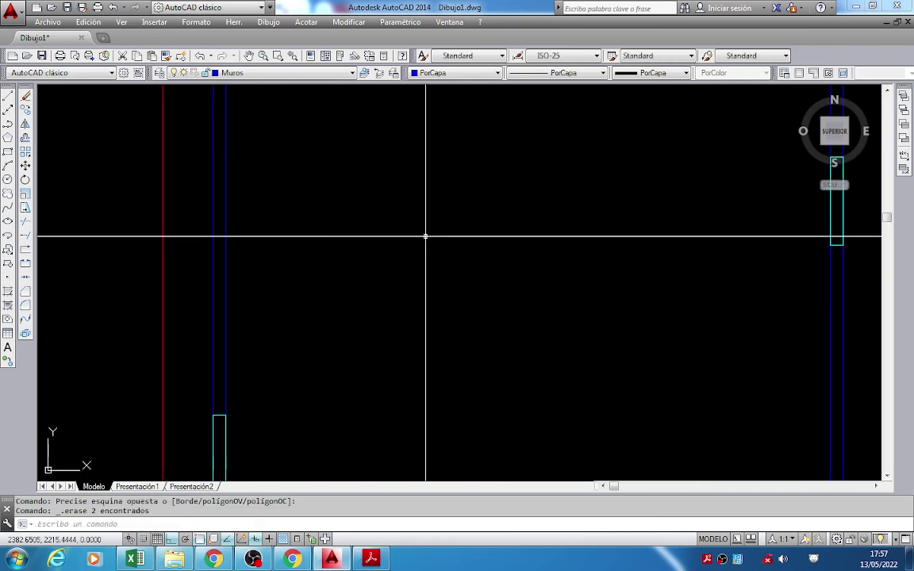
pyautogui.write('l')
pyautogui.press('Return')
pyautogui.click(418, 247)
pyautogui.write('3.')
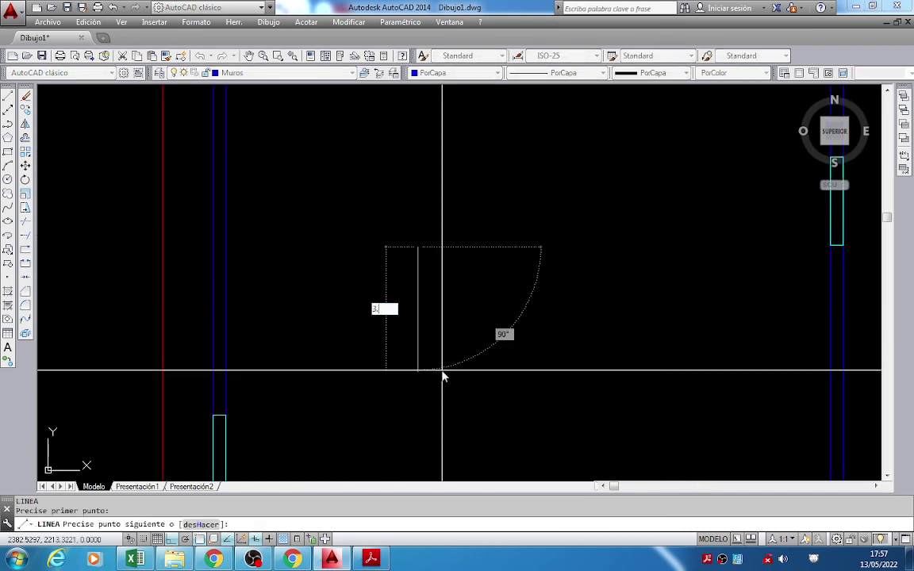
pyautogui.write('30')
pyautogui.press('Return')
pyautogui.press('Escape')
# Window-select the new vertical line, then cancel the selection.
pyautogui.scroll(-2, 417, 353)
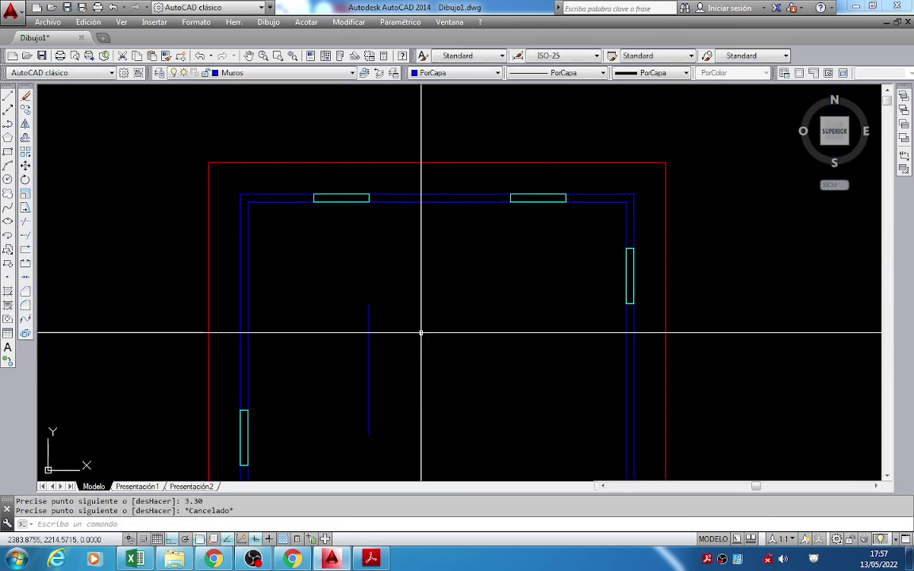
pyautogui.press('Delete')
pyautogui.press('Escape')
pyautogui.click(387, 379)
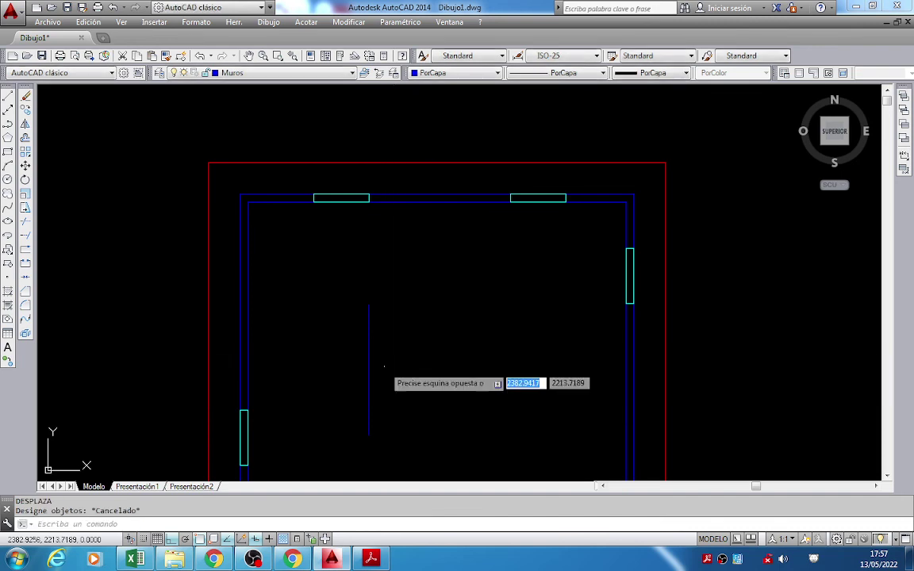
pyautogui.click(345, 346)
pyautogui.press('Escape')
# Move the vertical line by its bottom end so it sits against the left wall.
pyautogui.write('d')
pyautogui.press('Return')
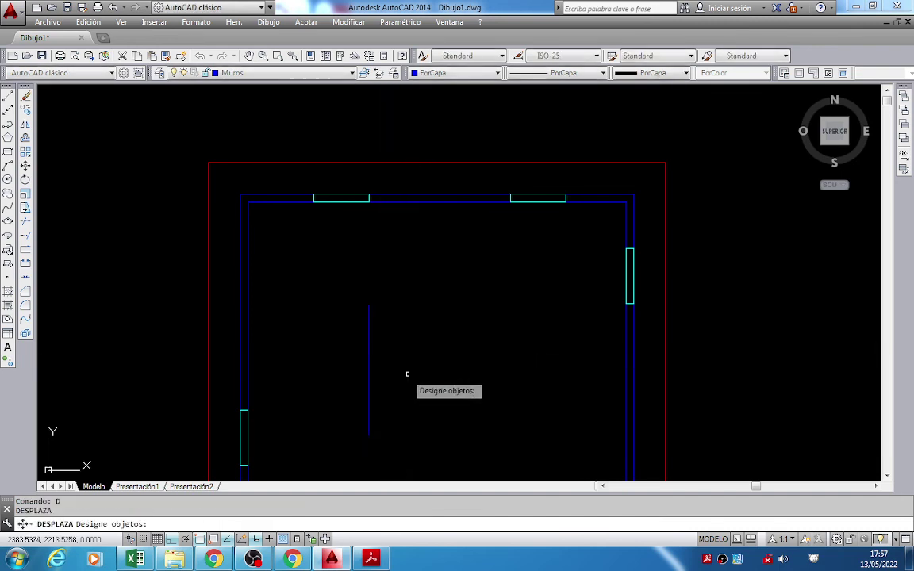
pyautogui.click(408, 373)
pyautogui.click(362, 406)
pyautogui.press('Return')
pyautogui.click(367, 435)
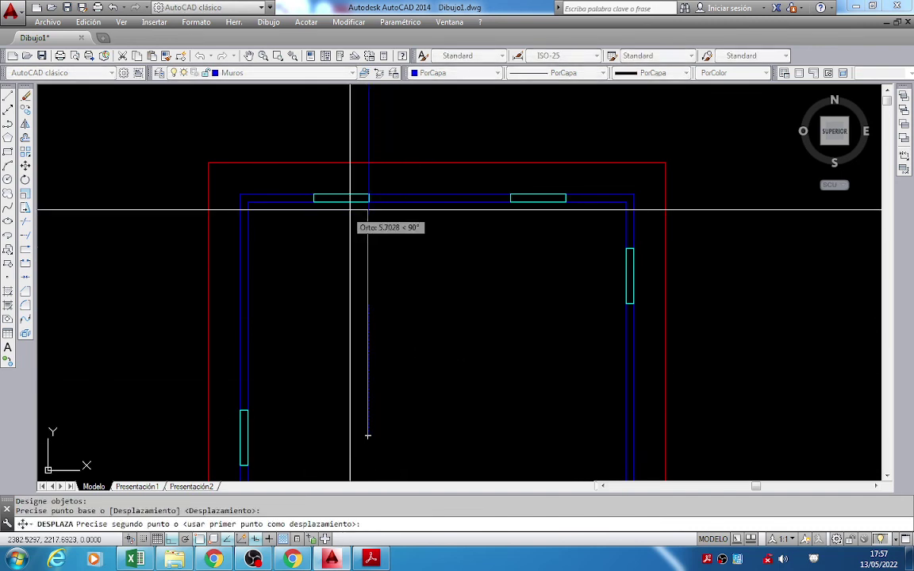
pyautogui.click(248, 200)
pyautogui.moveTo(264, 200); pyautogui.dragTo(288, 254, button='middle')
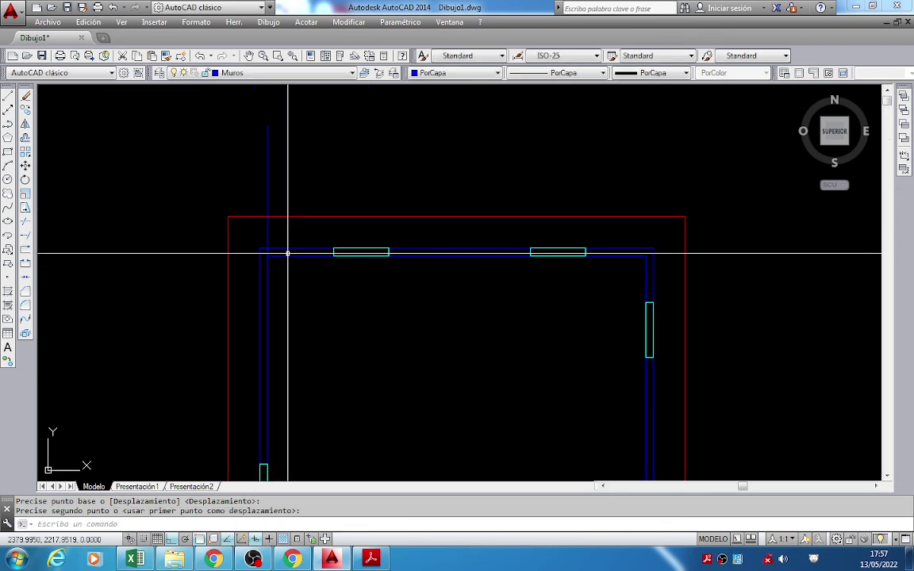
# Move the wall line 4.80 to the right.
pyautogui.write('d')
pyautogui.press('Return')
pyautogui.click(268, 235)
pyautogui.press('Return')
pyautogui.click(344, 169)
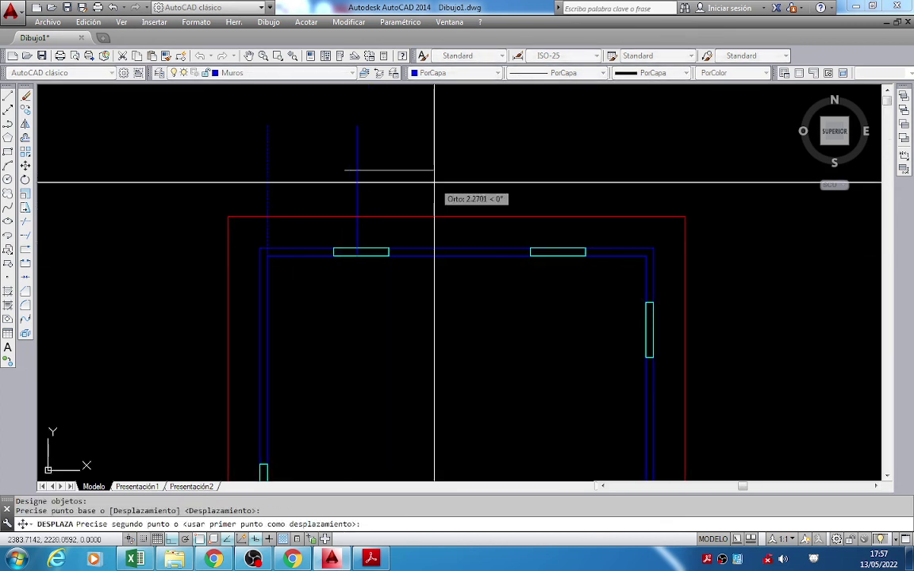
pyautogui.write('4.80')
pyautogui.press('Return')
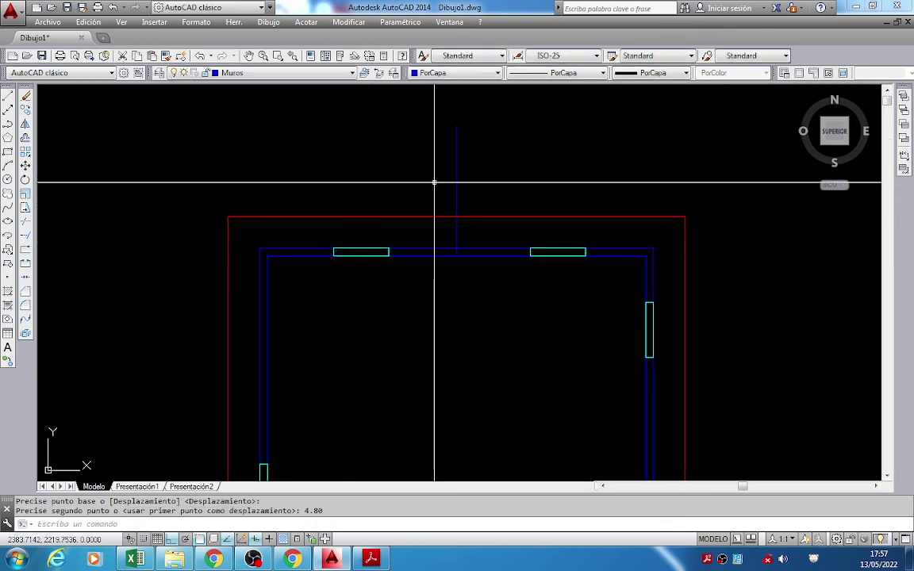
# Move the shifted line lower down into the house.
pyautogui.press('Return')
pyautogui.click(486, 164)
pyautogui.click(448, 127)
pyautogui.press('Return')
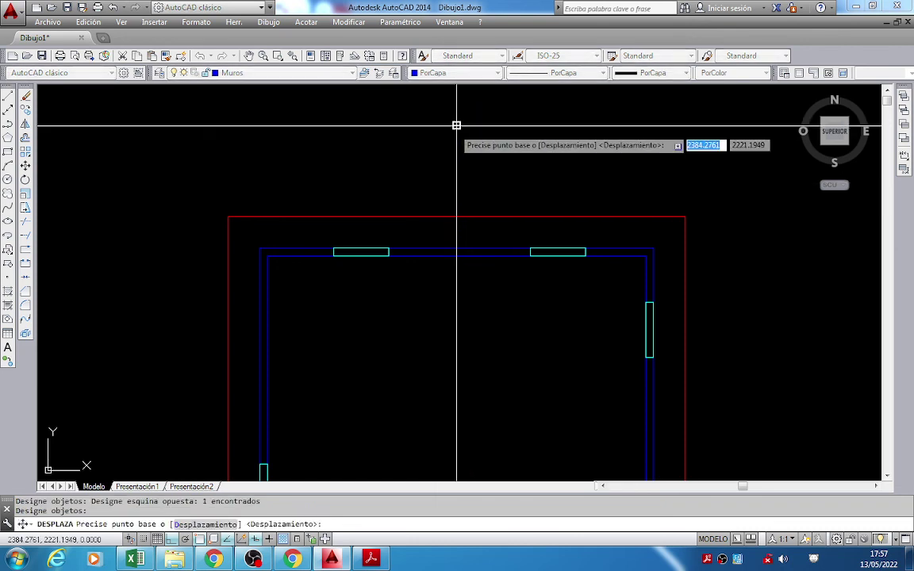
pyautogui.click(455, 127)
pyautogui.click(455, 255)
# Delete the misplaced vertical line.
pyautogui.click(485, 308)
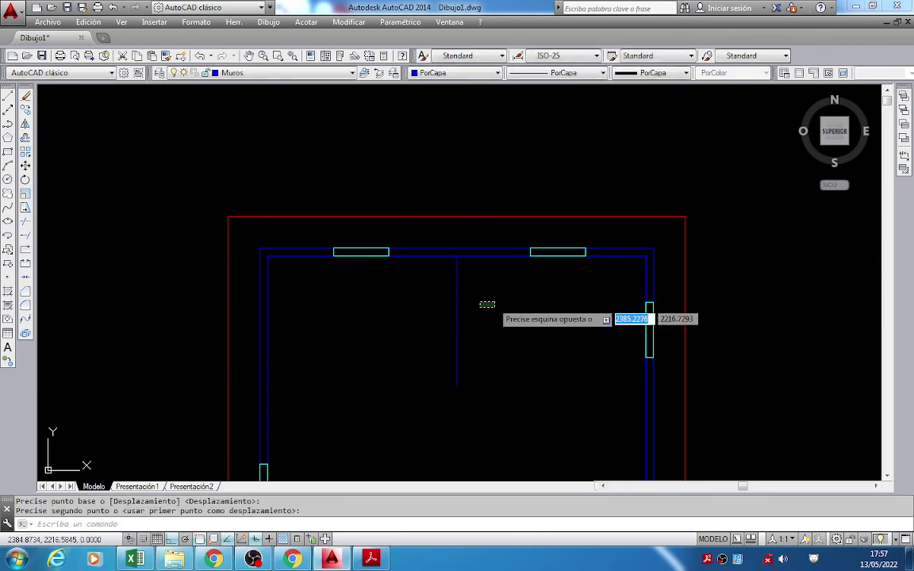
pyautogui.click(424, 332)
pyautogui.press('Delete')
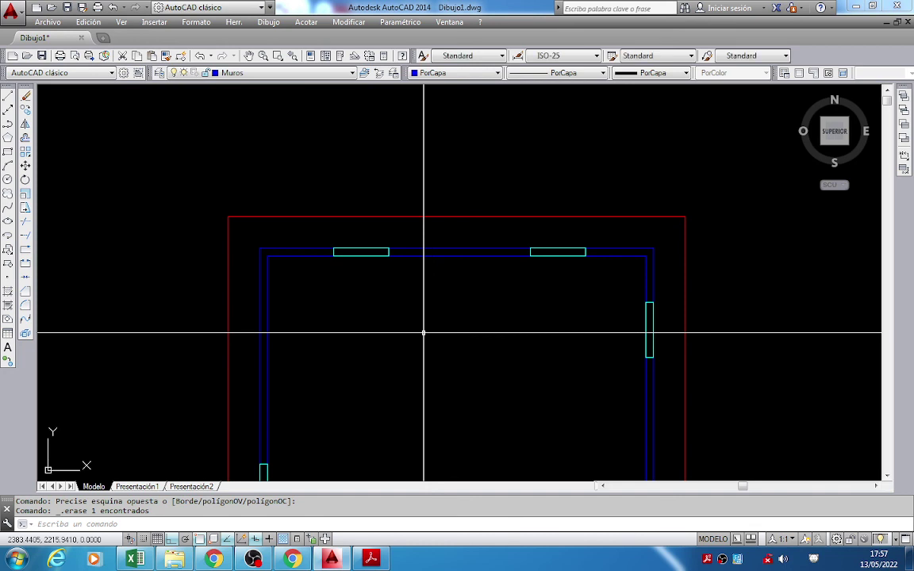
pyautogui.write('L')
pyautogui.press('Return')
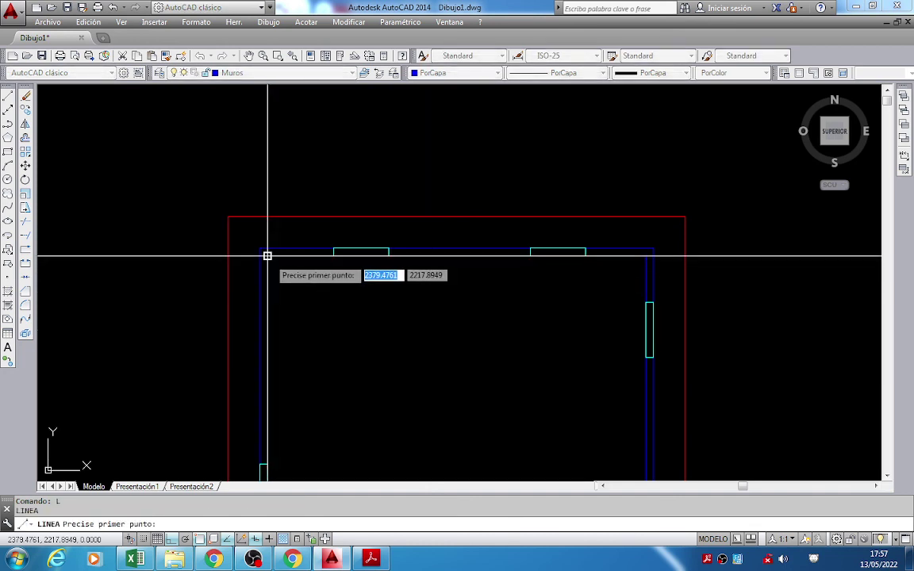
# Draw a 3.30 line starting at the inner top-left corner.
pyautogui.click(267, 255)
pyautogui.write('3.30')
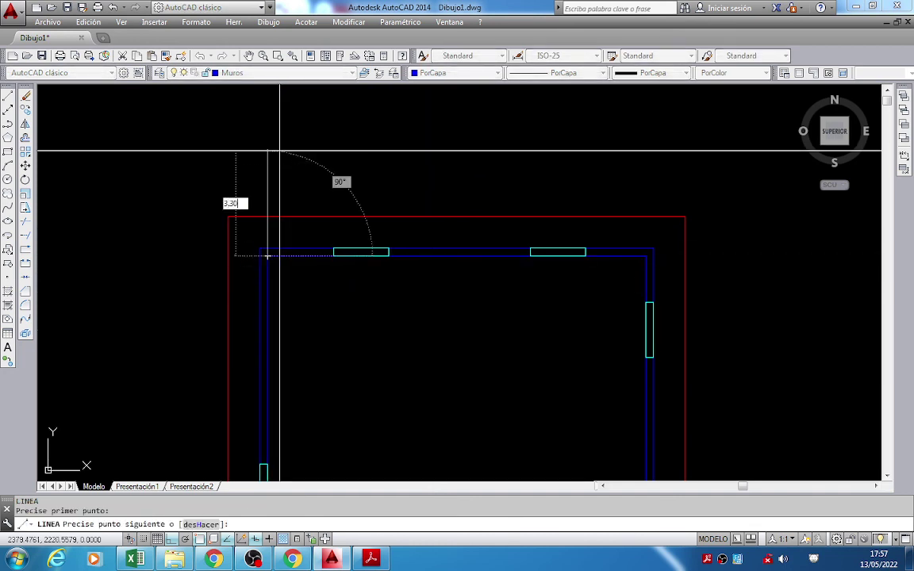
pyautogui.press('Return')
pyautogui.press('Escape')
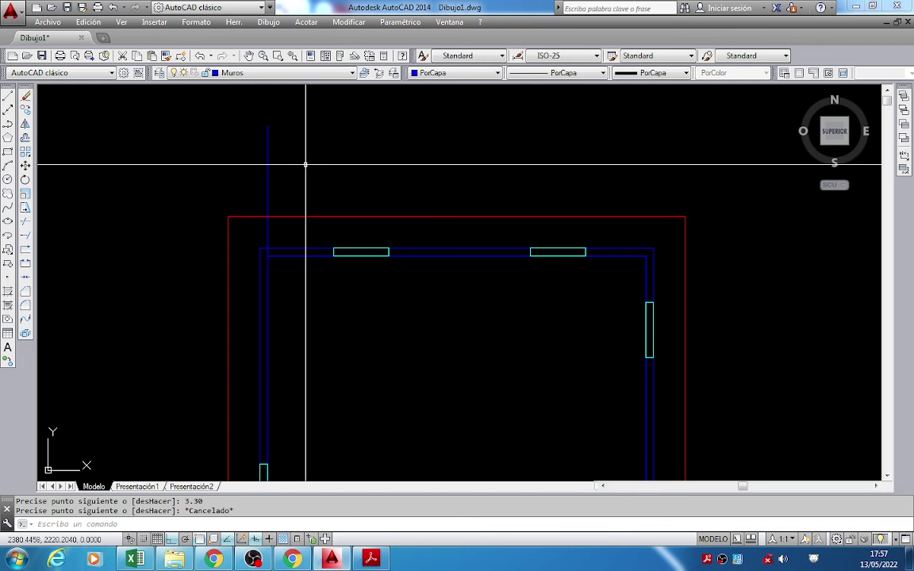
# Move the new line 4.80 to the right with MOVE.
pyautogui.write('m')
pyautogui.press('Return')
pyautogui.click(298, 169)
pyautogui.click(224, 146)
pyautogui.press('Return')
pyautogui.click(451, 168)
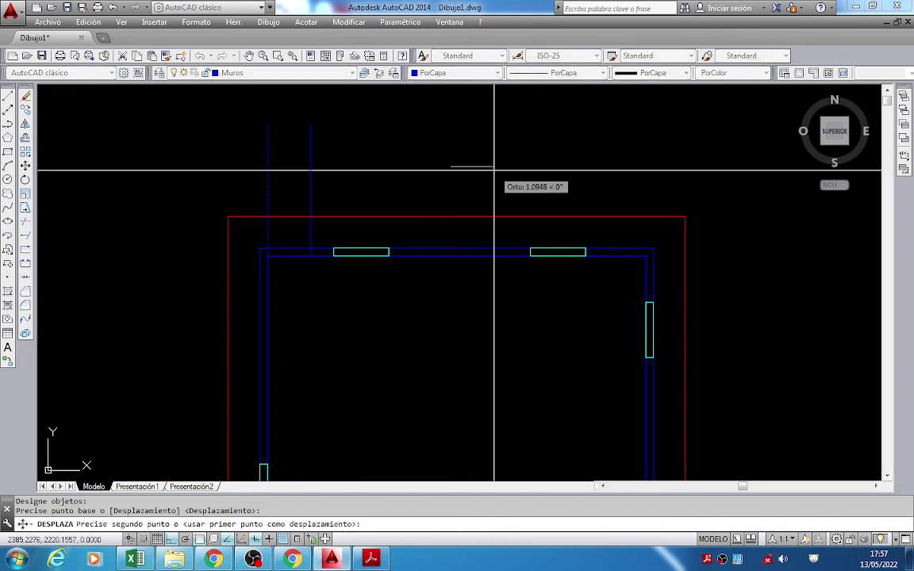
pyautogui.write('4.80')
pyautogui.press('Return')
# Move the line by its top end down so it hangs from the top wall.
pyautogui.press('Return')
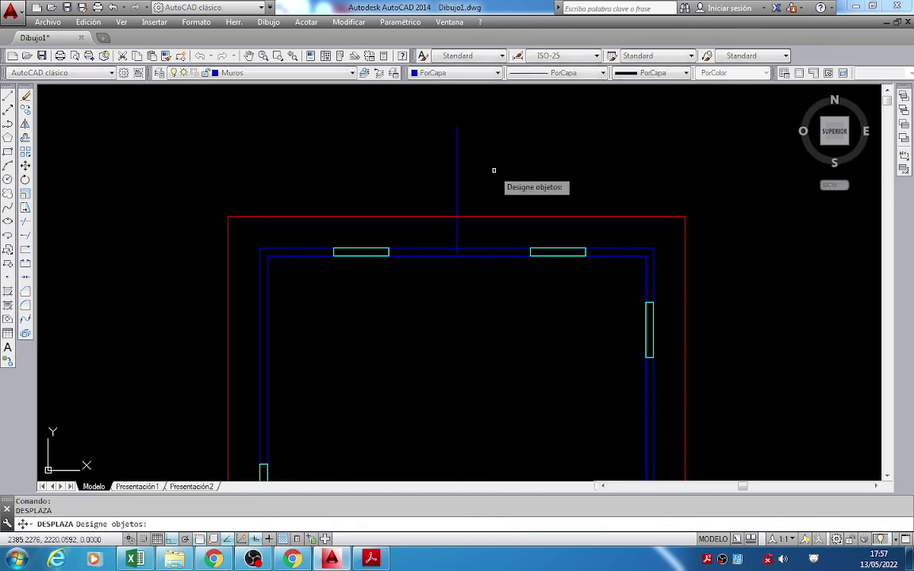
pyautogui.click(487, 169)
pyautogui.click(444, 143)
pyautogui.press('Return')
pyautogui.click(456, 126)
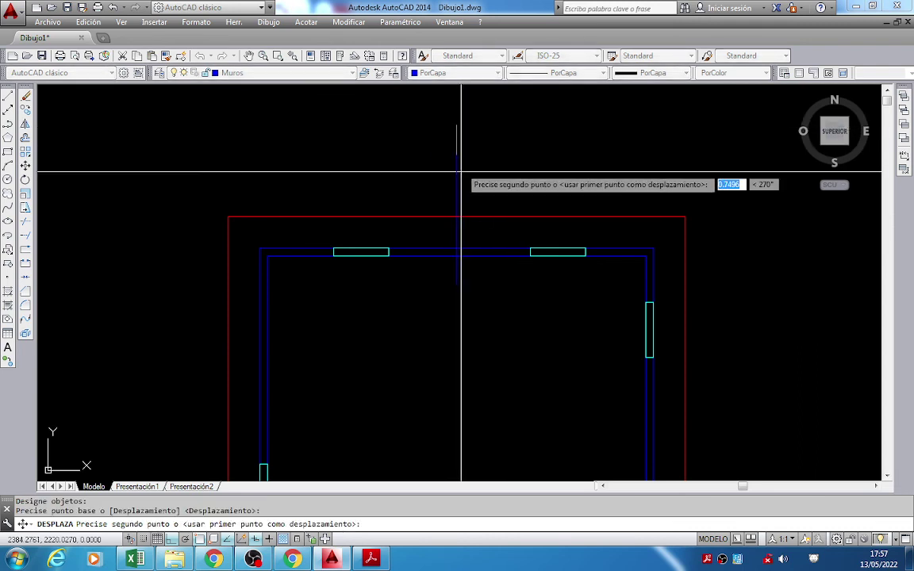
pyautogui.click(457, 255)
pyautogui.moveTo(503, 327); pyautogui.dragTo(448, 266, button='middle')
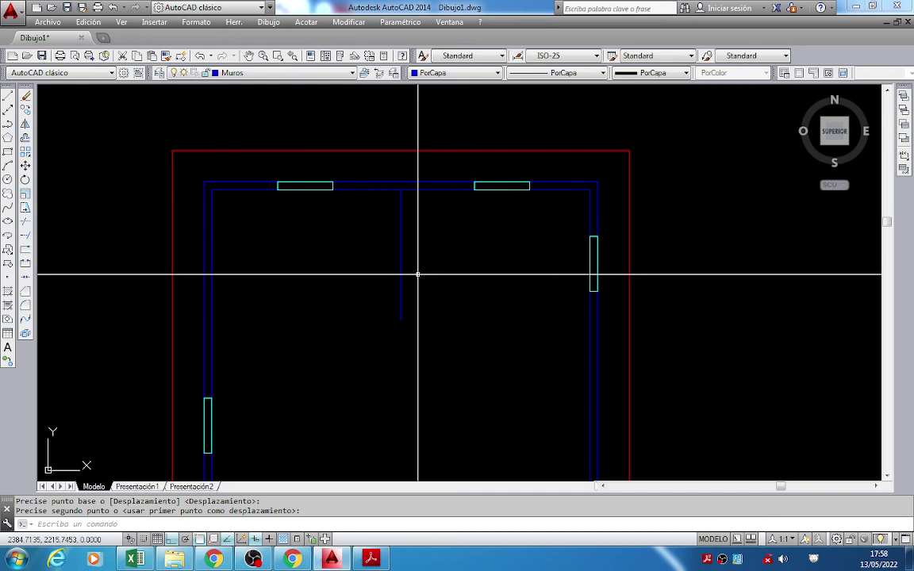
pyautogui.moveTo(419, 275); pyautogui.dragTo(437, 235, button='middle')
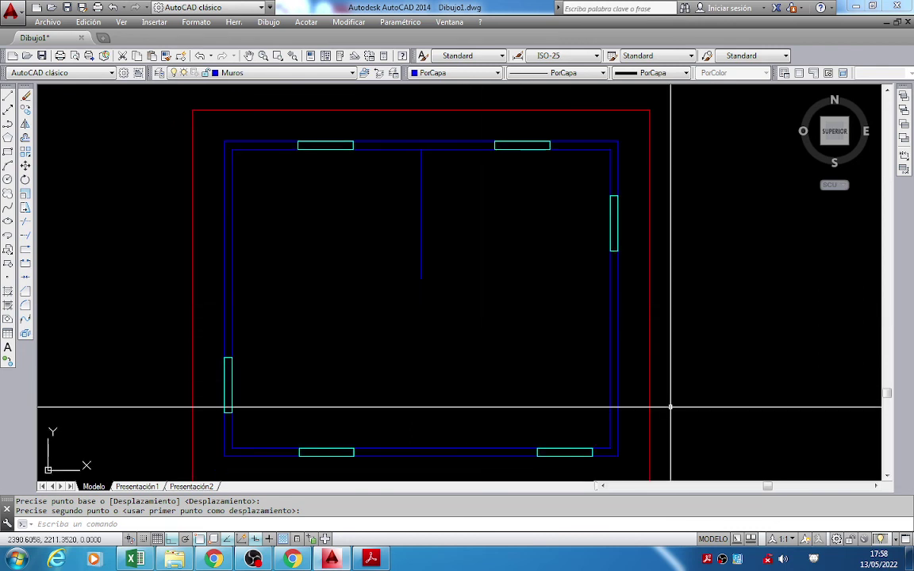
# Offset the interior wall line 0.20 to its right.
pyautogui.click(26, 139)
pyautogui.scroll(4, 418, 179)
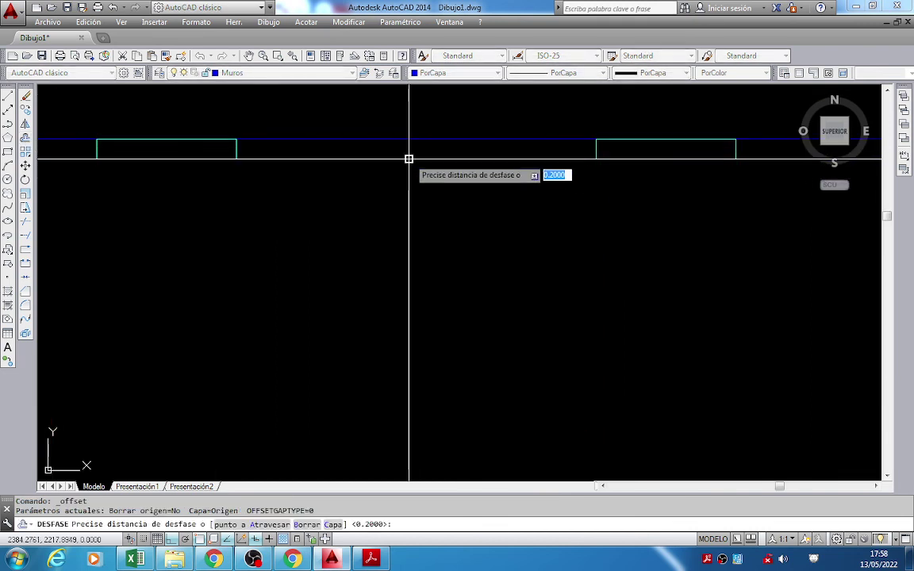
pyautogui.click(409, 141)
pyautogui.click(409, 160)
pyautogui.click(409, 205)
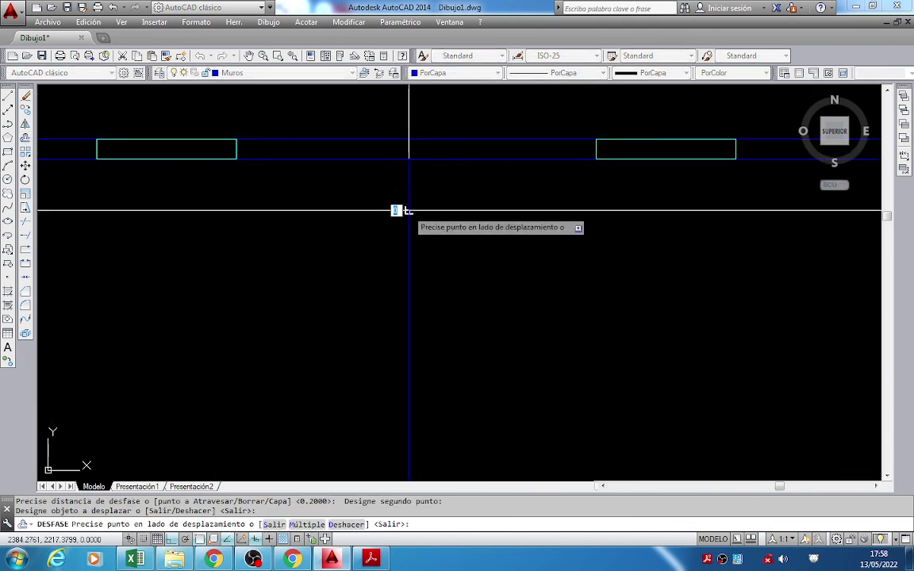
pyautogui.click(512, 220)
pyautogui.scroll(-4, 512, 220)
pyautogui.press('Return')
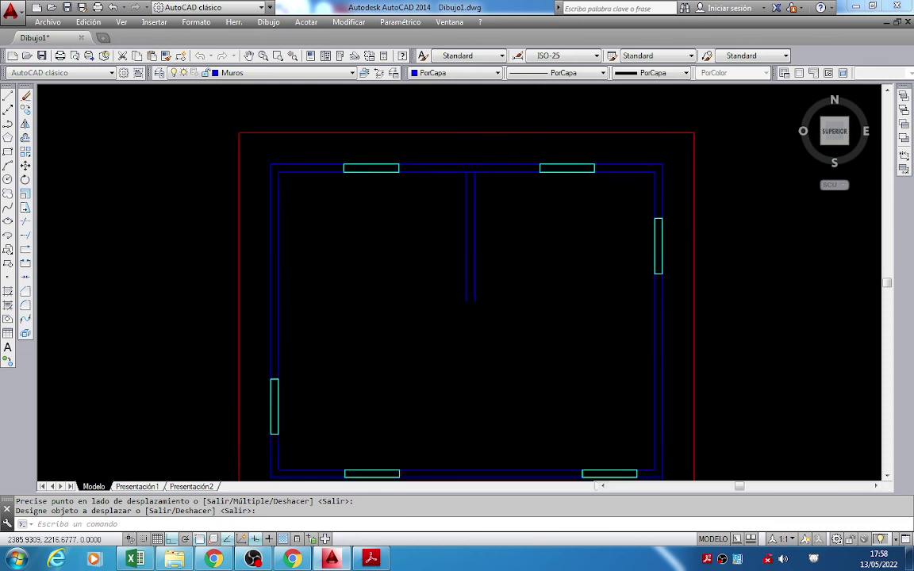
# Fit the whole drawing in view and bring up the reference floor-plan PDF.
pyautogui.moveTo(532, 271); pyautogui.dragTo(532, 229, button='middle')
pyautogui.middleClick(565, 187)
pyautogui.middleClick(565, 187)
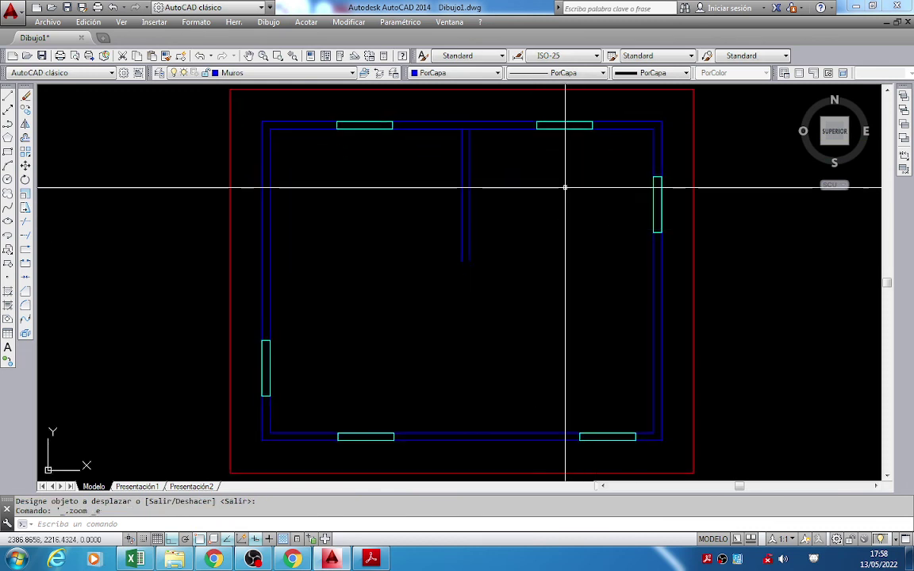
pyautogui.click(371, 560)
# Zoom the reference floor-plan PDF to 100% and clear the selection on the plan.
pyautogui.hotkey('ctrl', '1')
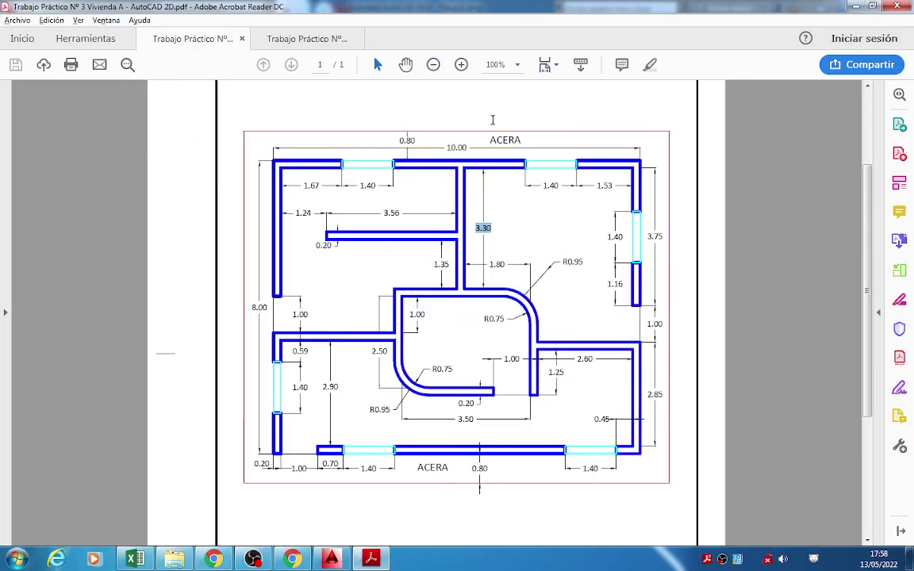
pyautogui.click(499, 201)
# Switch back to AutoCAD and zoom extents so the whole house plan fills the view.
pyautogui.hotkey('alt', 'Tab')
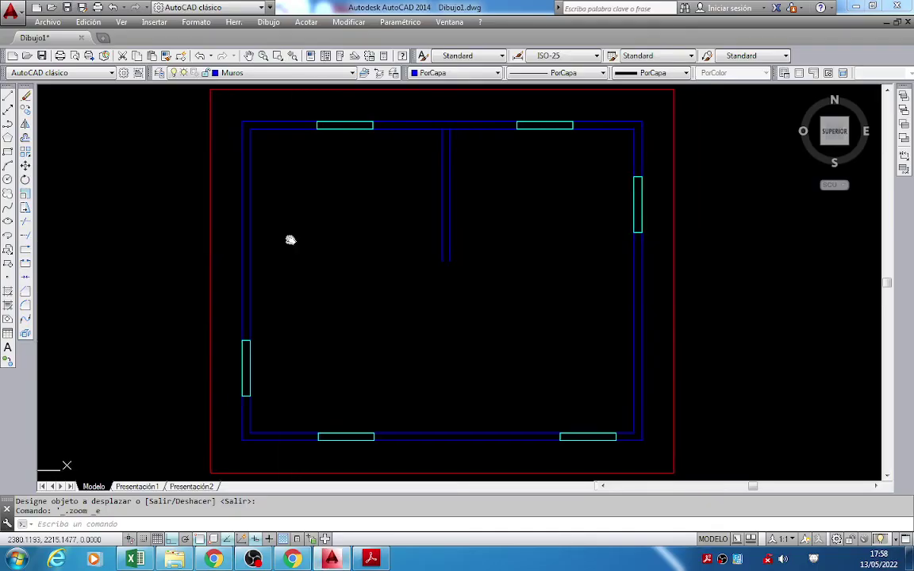
pyautogui.moveTo(290, 239); pyautogui.dragTo(206, 238, button='middle')
pyautogui.scroll(-2, 190, 158)
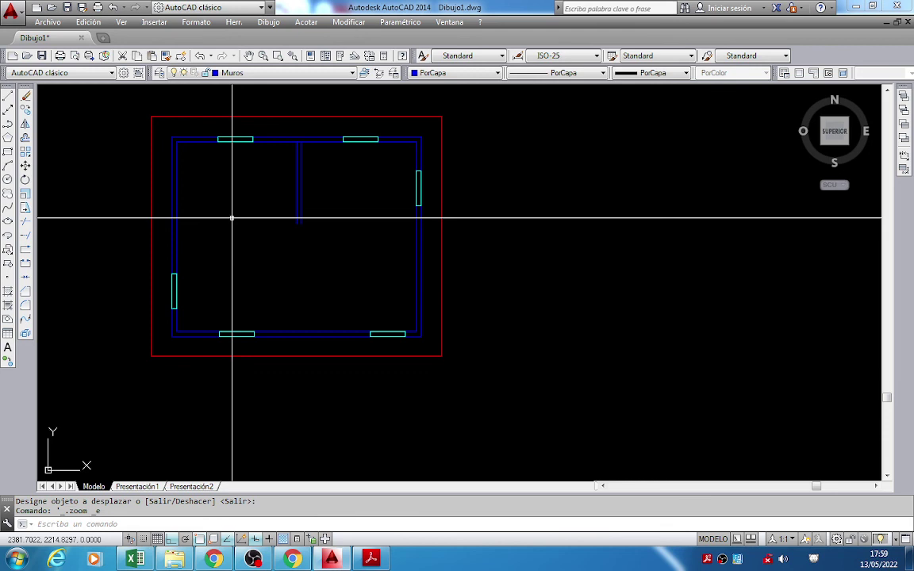
pyautogui.middleClick(232, 218)
pyautogui.middleClick(232, 217)
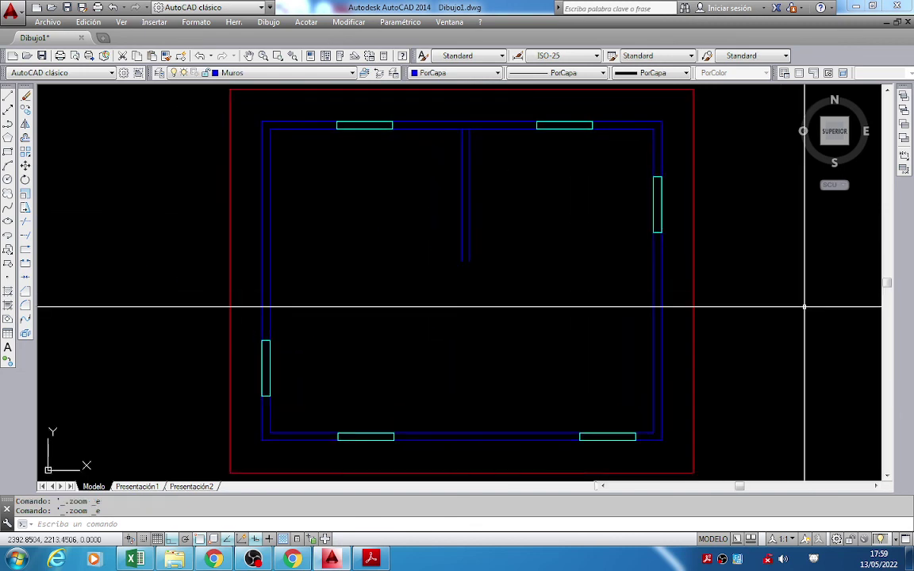
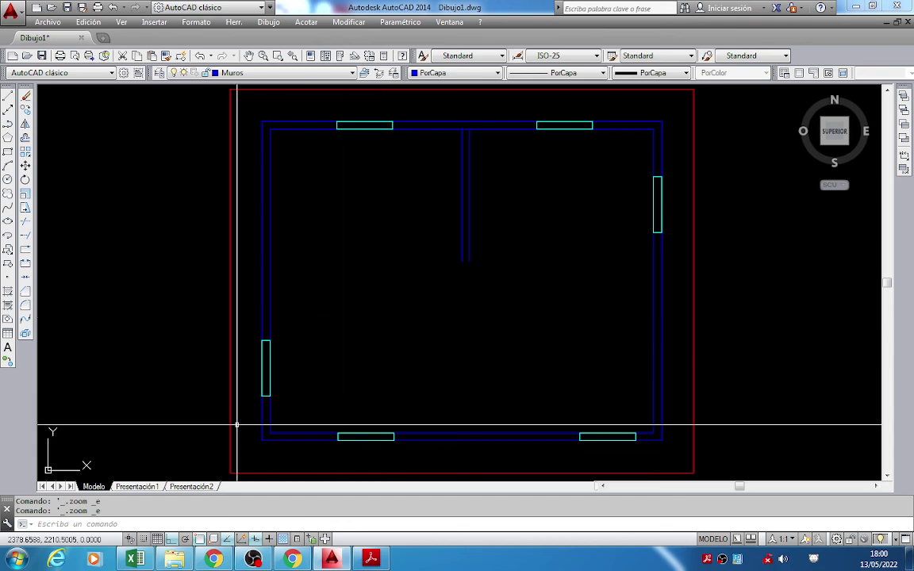
# Open the 'Asistencia Curso AutoCAD 2D CCFC - Comision Viernes' workbook from the course folder in Explorer.
pyautogui.hotkey('alt', 'Tab')
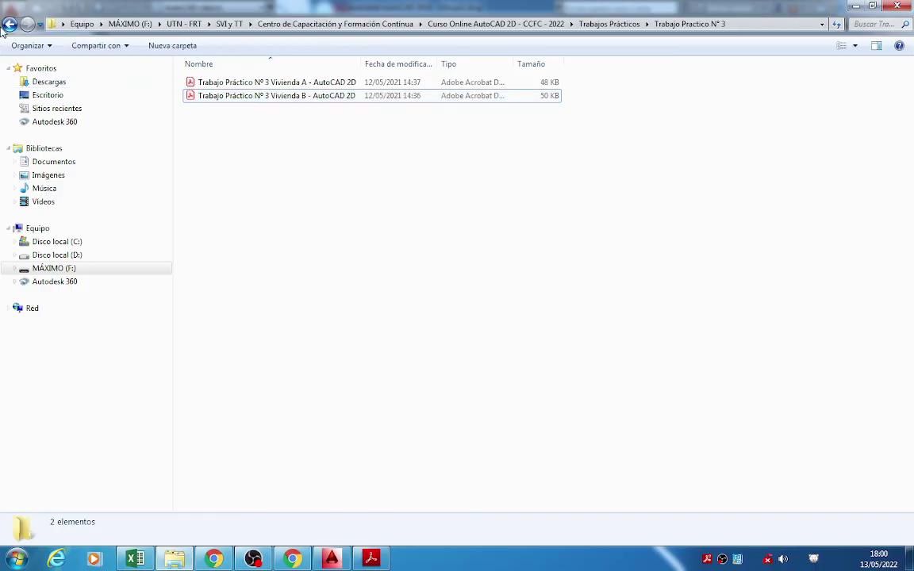
pyautogui.click(10, 23)
pyautogui.click(10, 23)
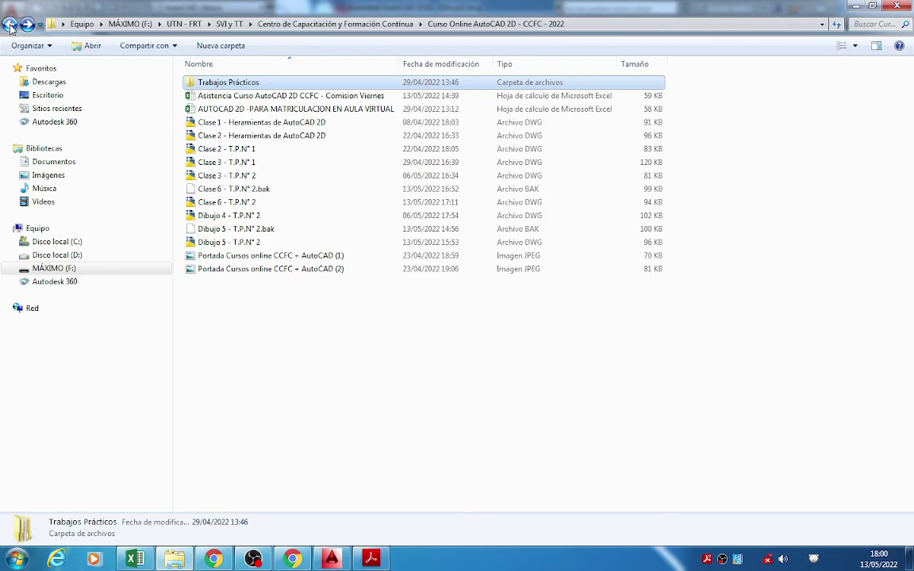
pyautogui.doubleClick(232, 96)
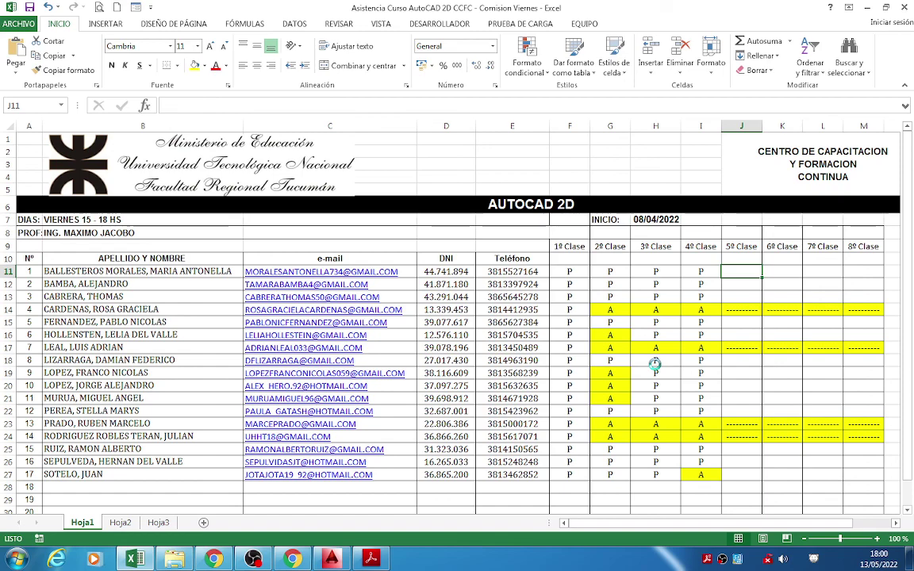
# Mark students 1, 2 and 3 present with P in cells J11 to J13.
pyautogui.hotkey('alt', 'Tab')
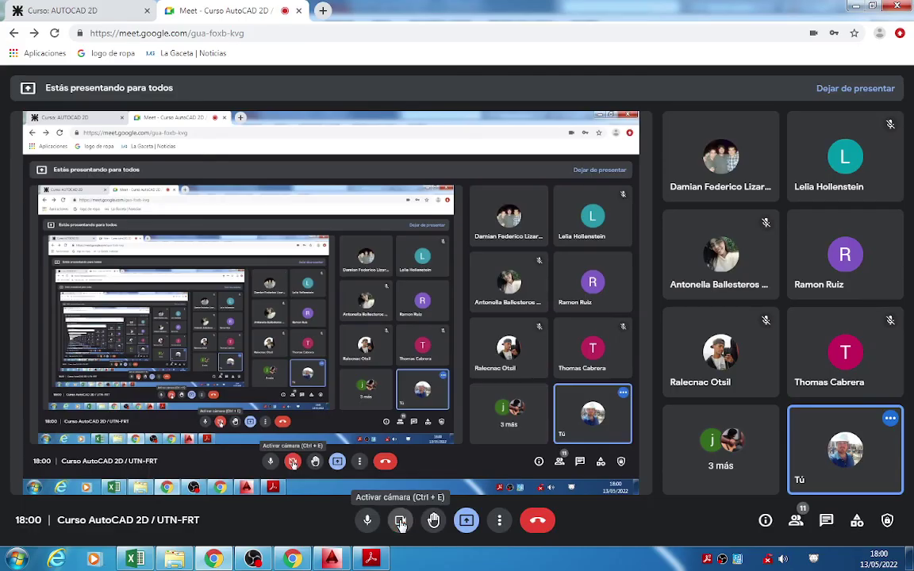
pyautogui.click(293, 559)
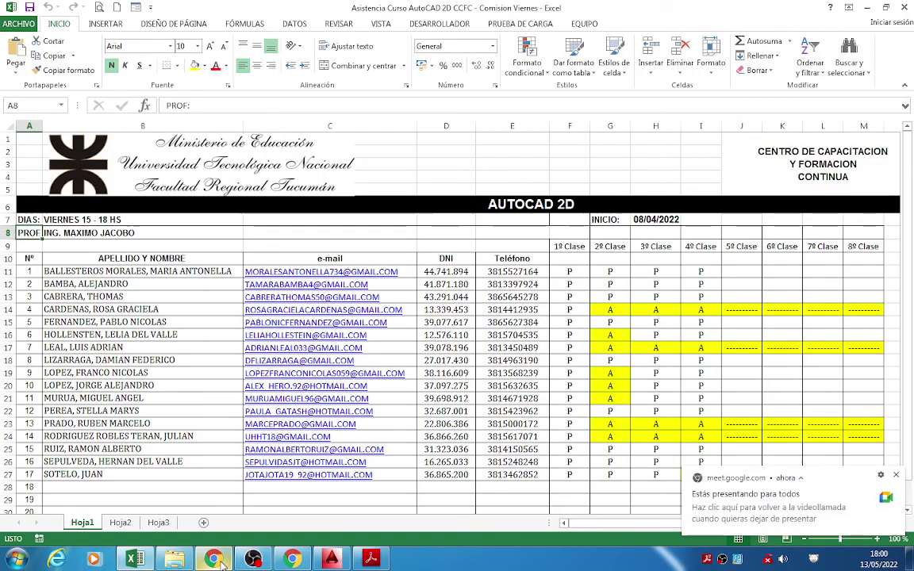
pyautogui.click(742, 272)
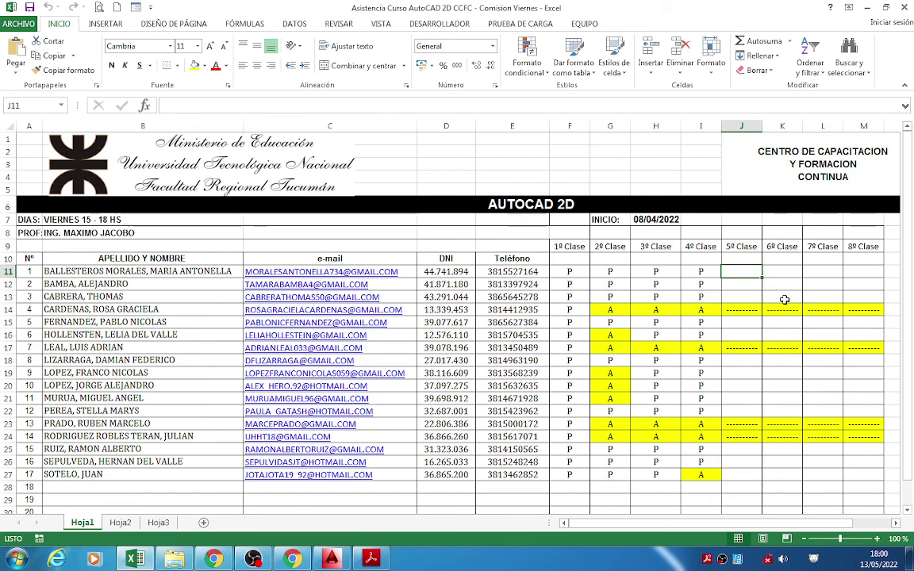
pyautogui.write('P')
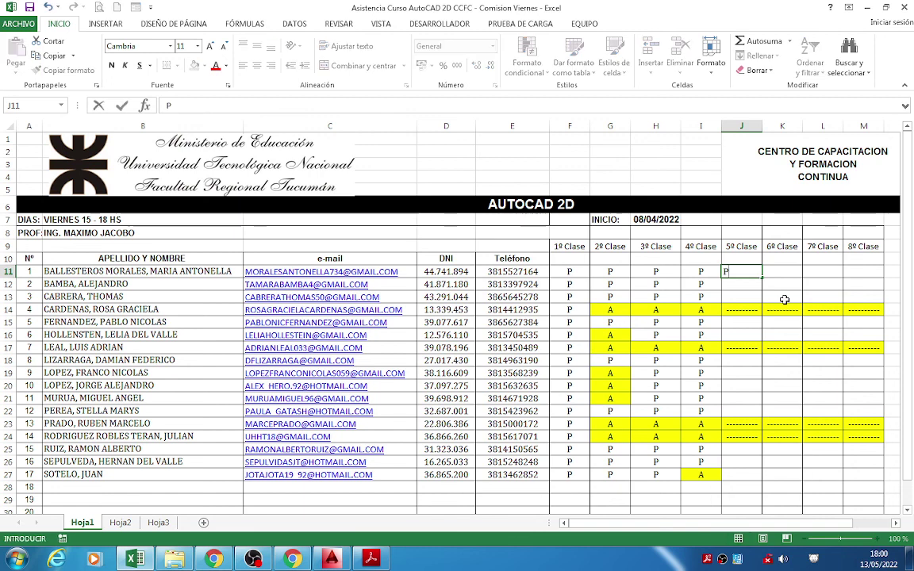
pyautogui.press('Return')
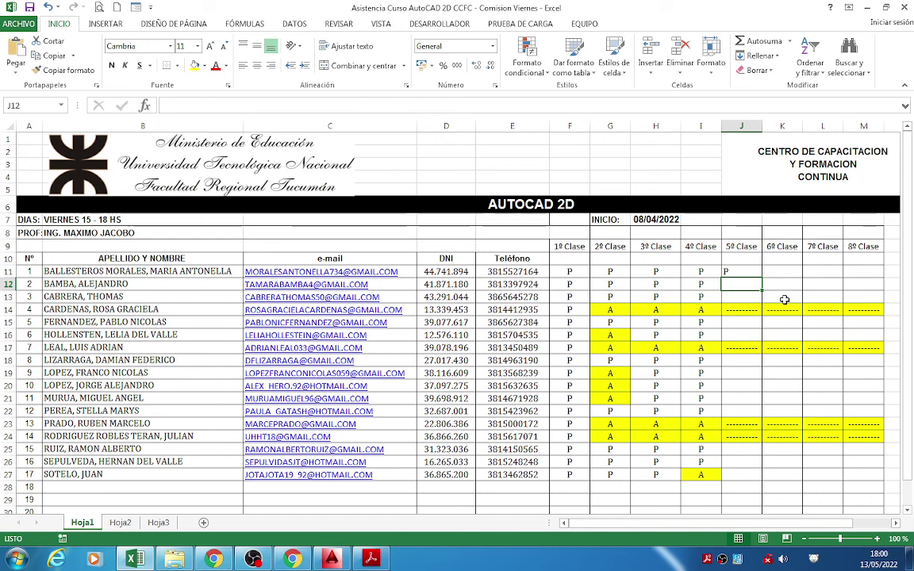
pyautogui.write('P')
pyautogui.press('Return')
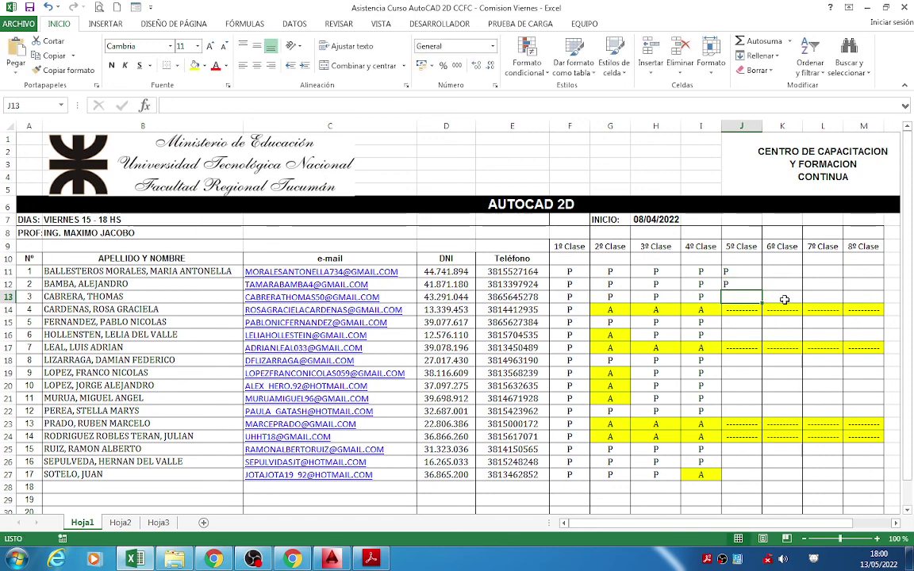
pyautogui.write('P')
pyautogui.press('Return')
pyautogui.press('Return')
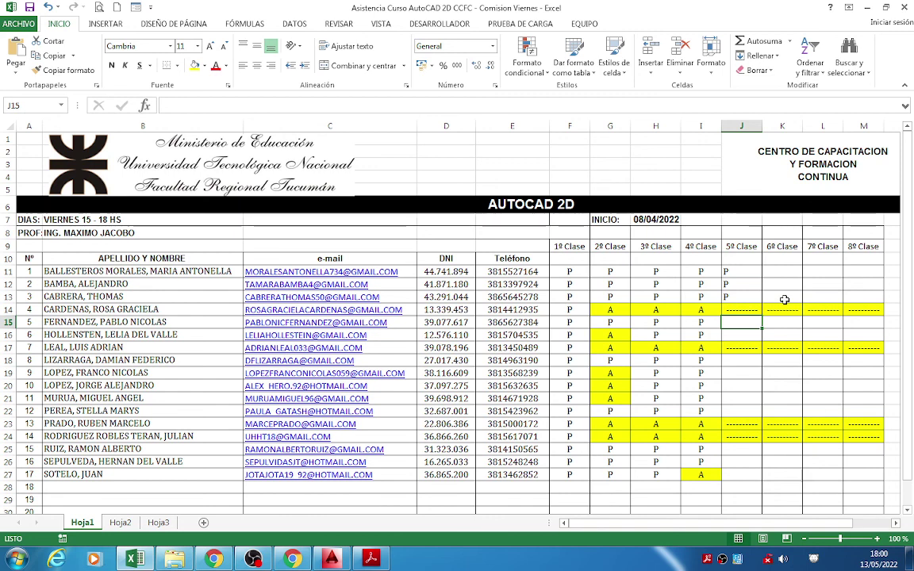
# Mark students 5, 6 and 8 present with P in J15, J16 and J18.
pyautogui.write('P')
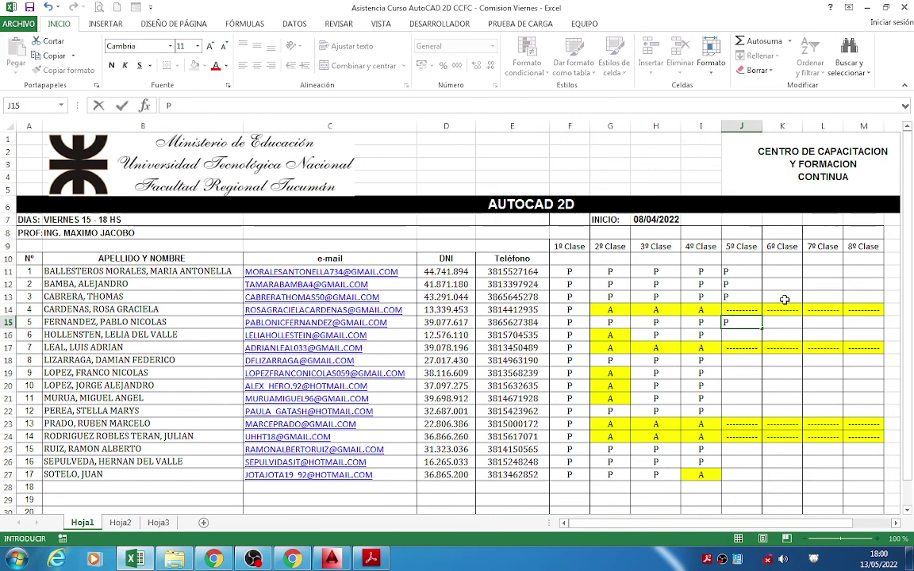
pyautogui.press('Escape')
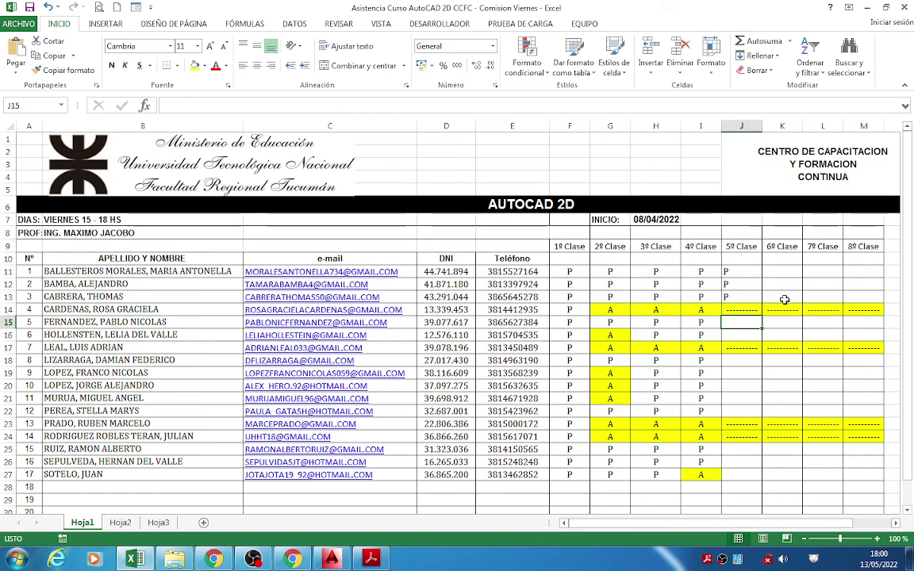
pyautogui.write('P')
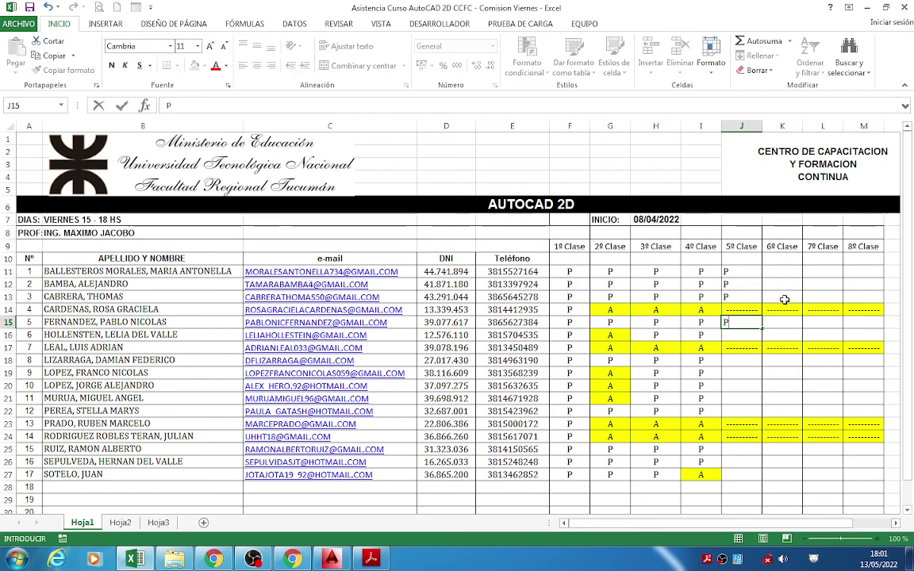
pyautogui.press('Return')
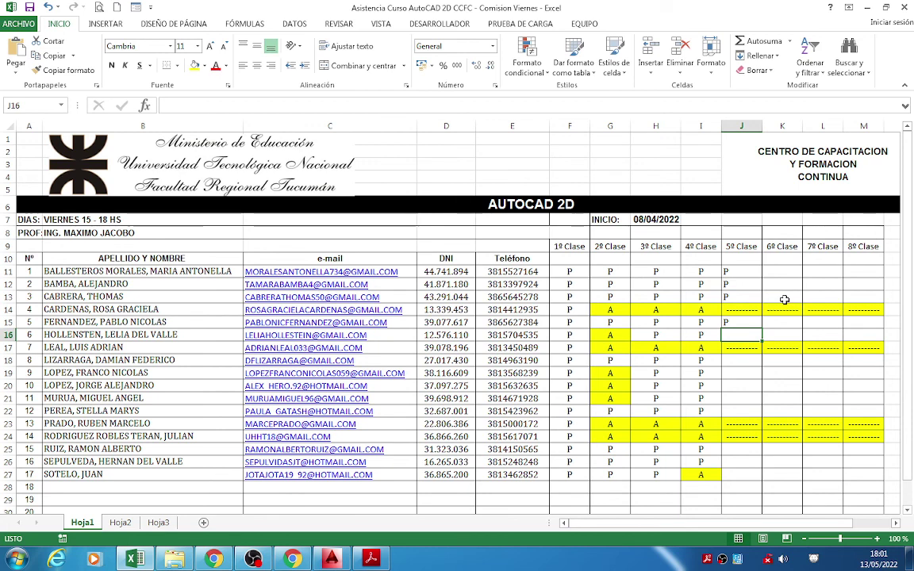
pyautogui.write('P')
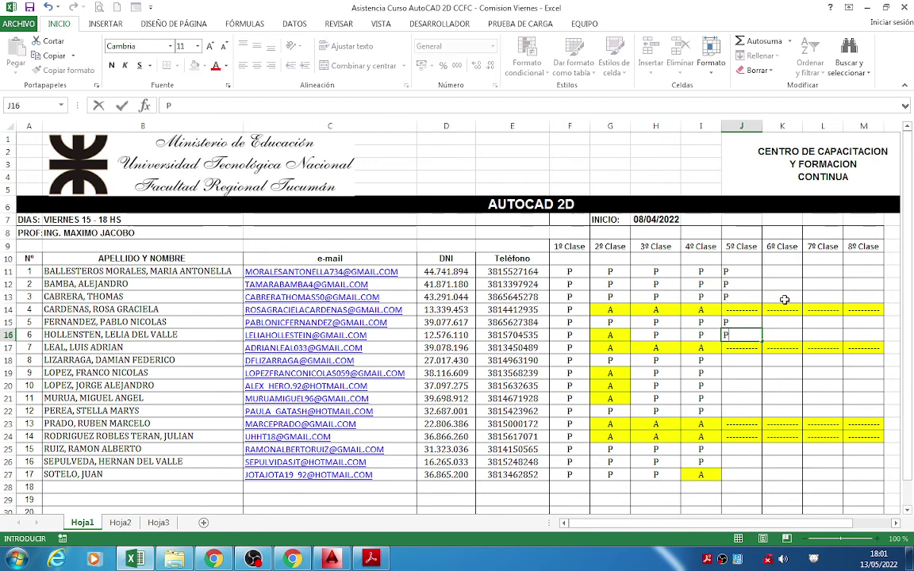
pyautogui.press('Return')
pyautogui.press('Return')
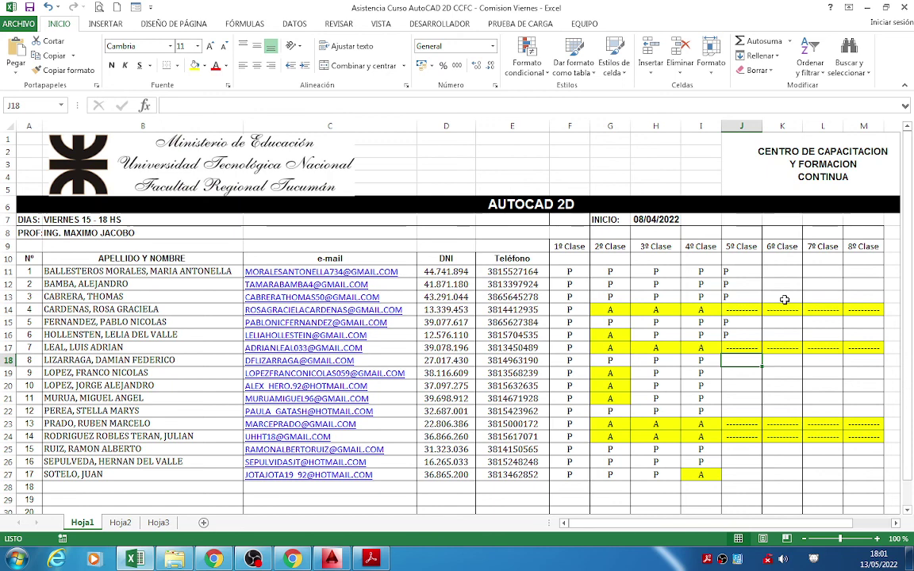
pyautogui.write('P')
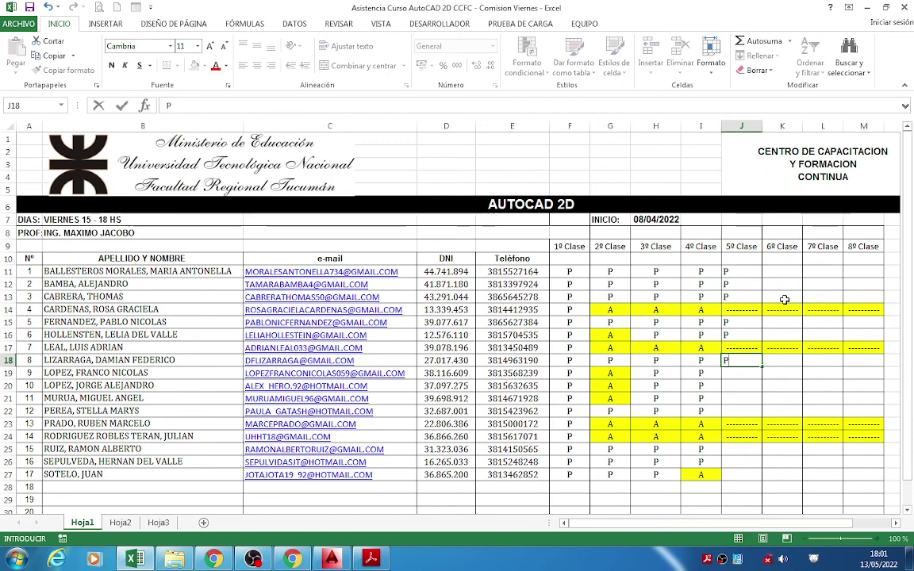
pyautogui.press('Return')
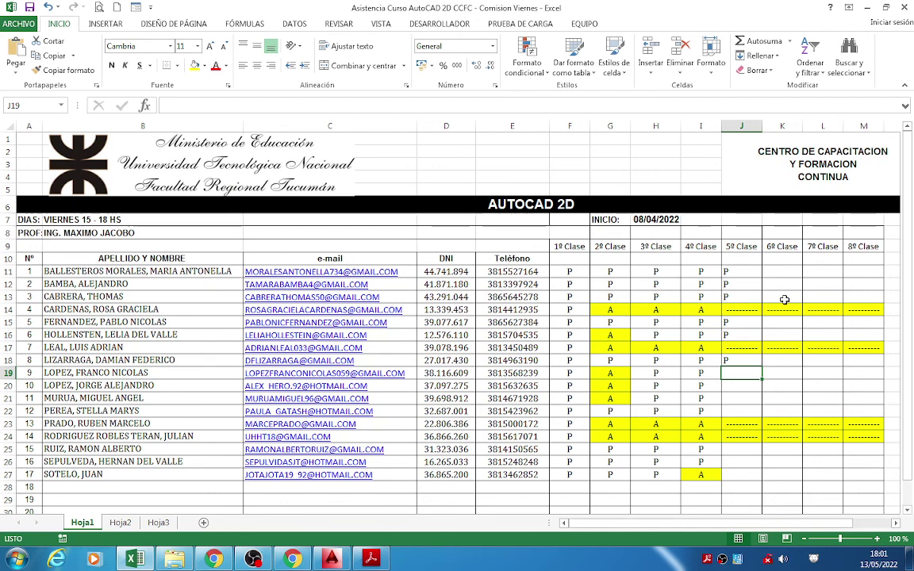
# Enter P for students 9 and 10 in J19 and J20, correcting J19 from A.
pyautogui.press('Down')
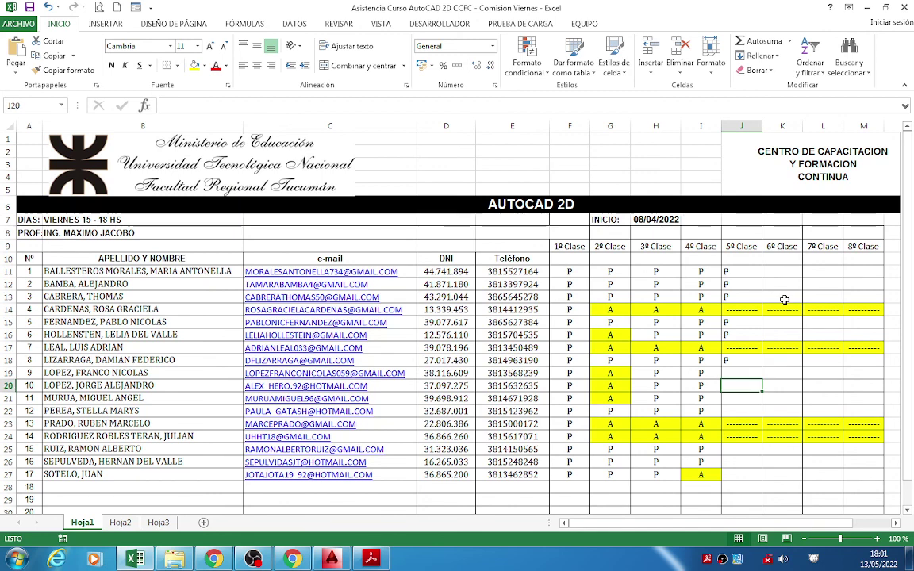
pyautogui.write('P')
pyautogui.press('Up')
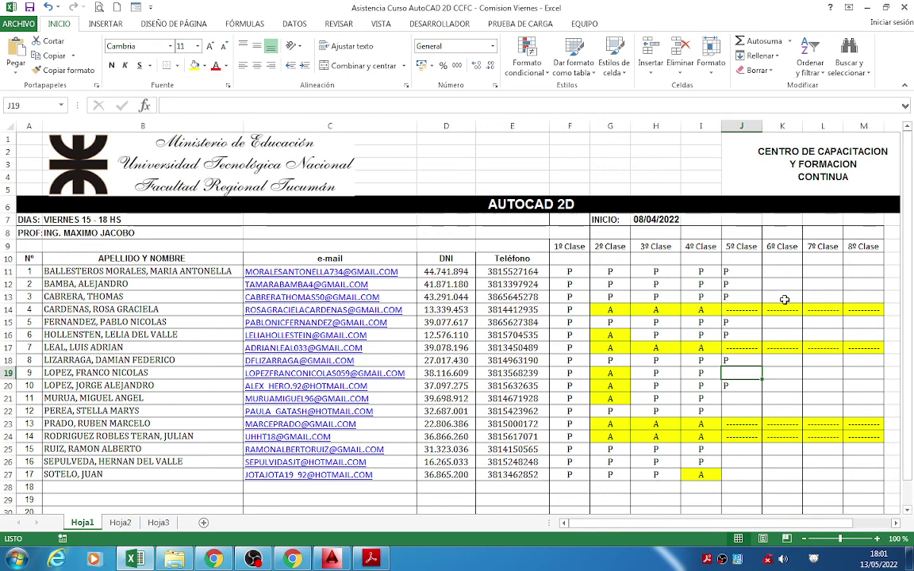
pyautogui.write('A')
pyautogui.press('Down')
pyautogui.press('Down')
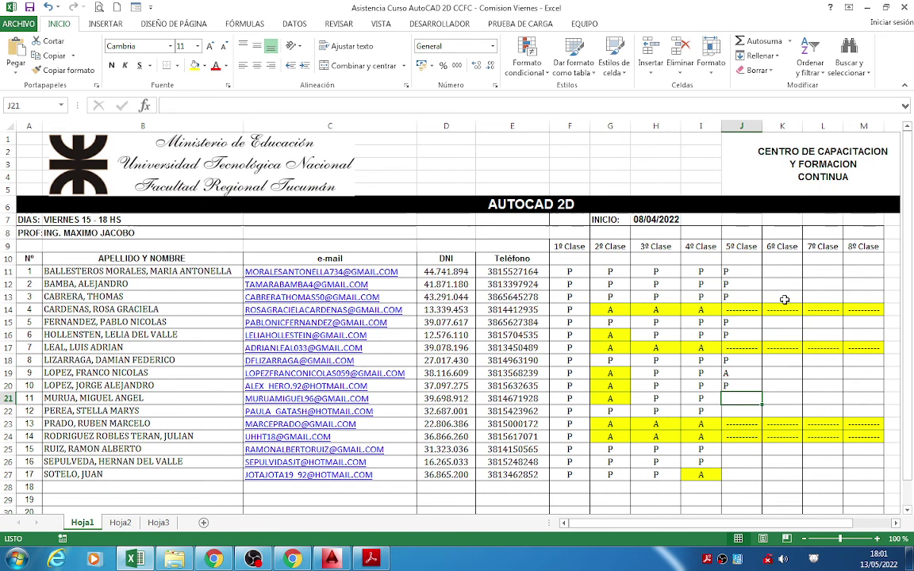
pyautogui.press('Up')
pyautogui.press('Up')
pyautogui.write('P')
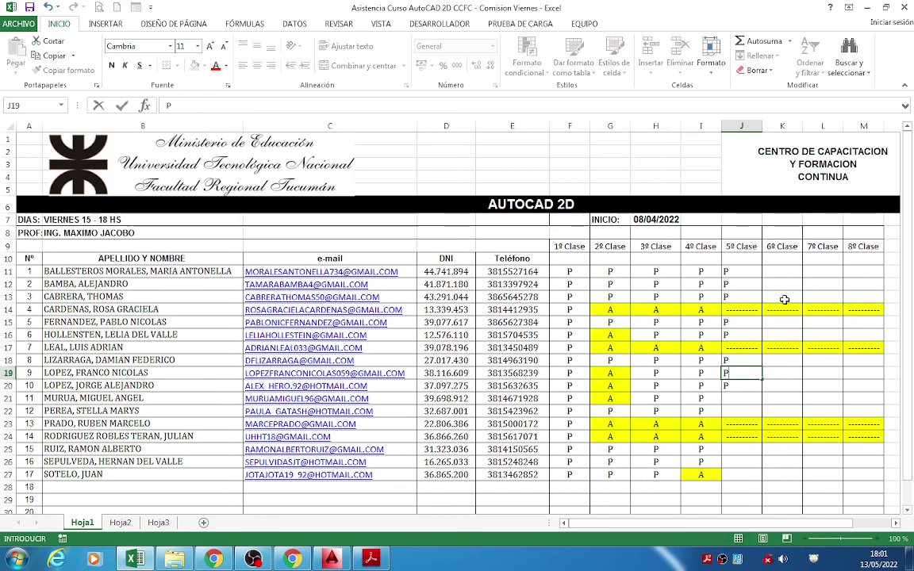
pyautogui.press('Down')
pyautogui.press('Down')
pyautogui.press('Down')
pyautogui.press('Up')
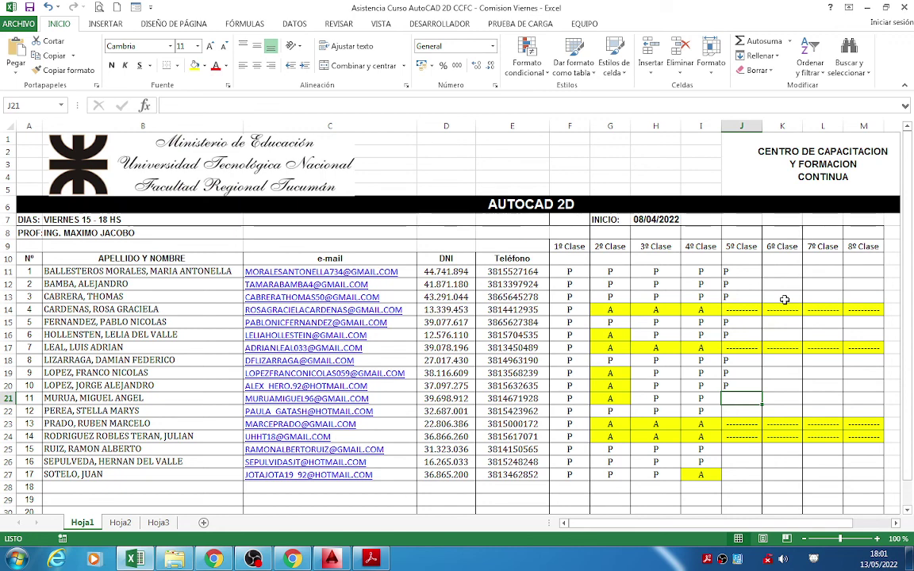
# Enter A in J21, J22, J26 and P in J25, J27 for the remaining students.
pyautogui.write('A')
pyautogui.press('Return')
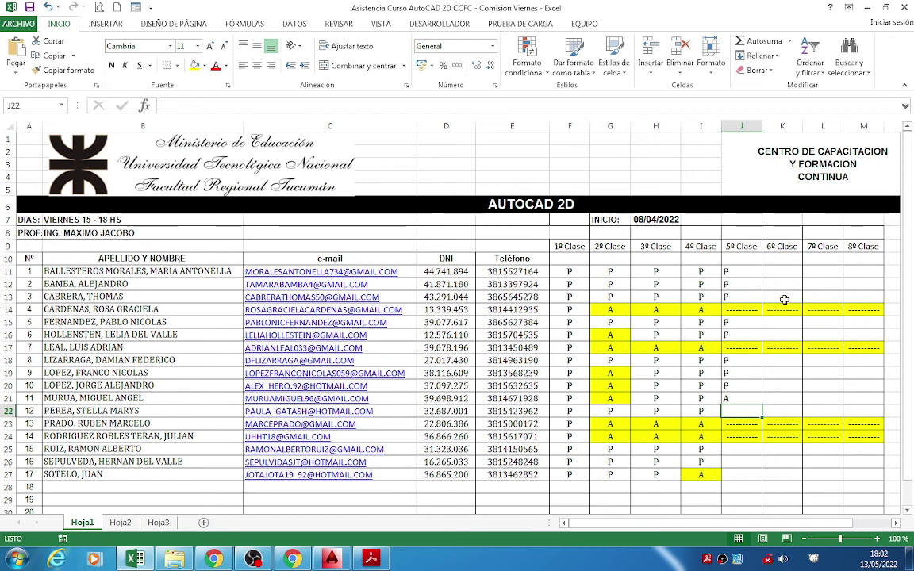
pyautogui.write('A')
pyautogui.press('Return')
pyautogui.press('Return')
pyautogui.press('Return')
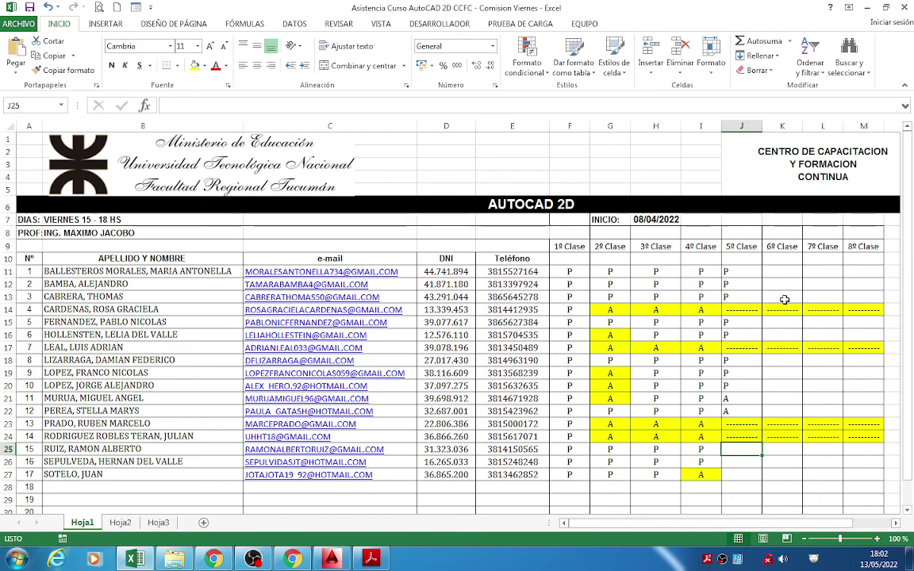
pyautogui.write('P')
pyautogui.press('Return')
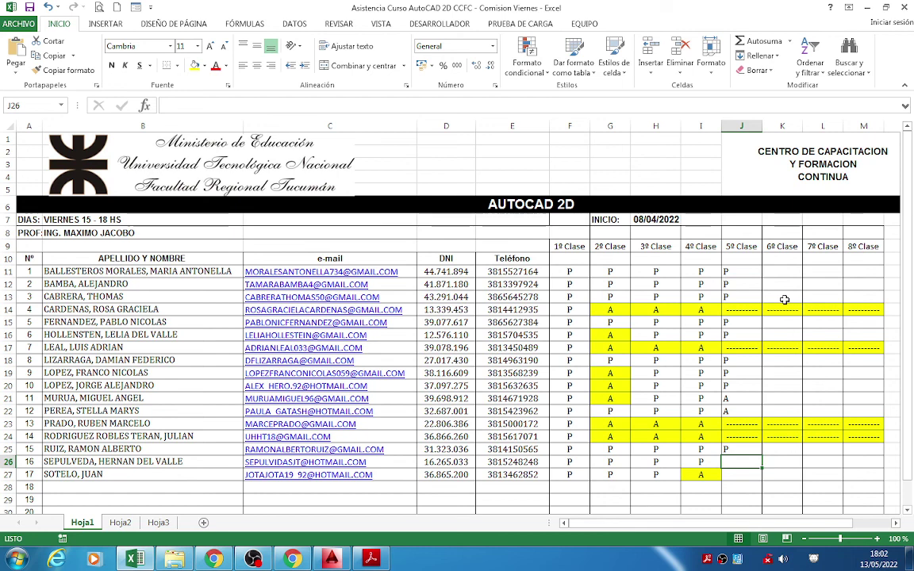
pyautogui.write('A')
pyautogui.press('Return')
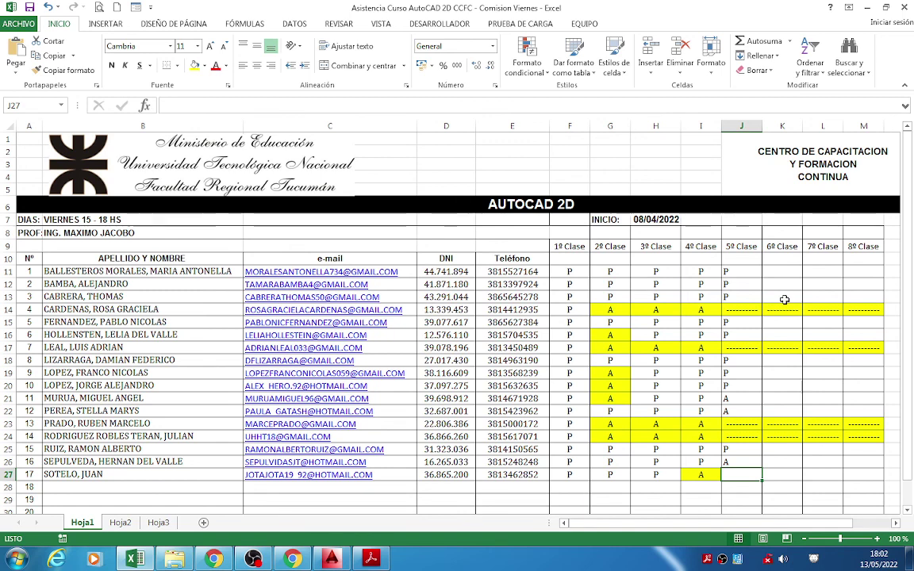
pyautogui.write('P')
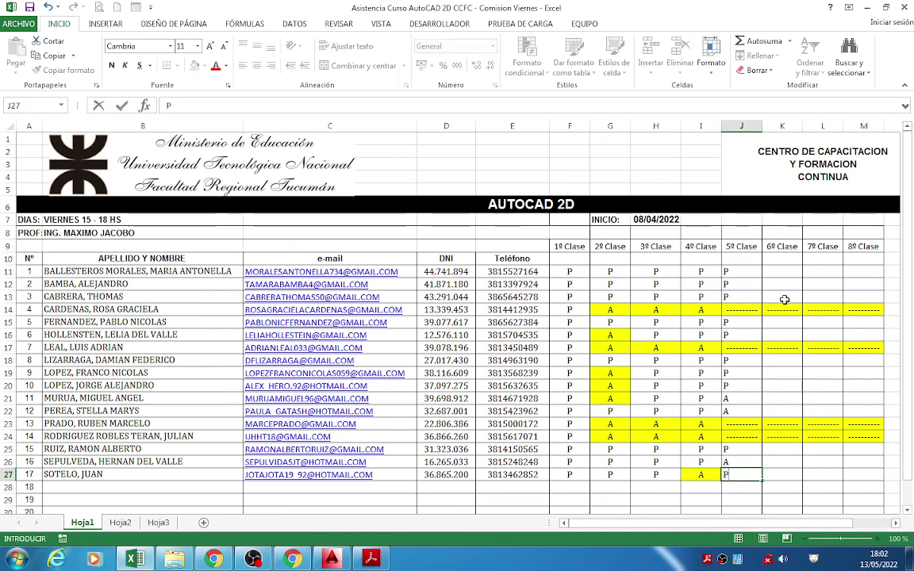
pyautogui.press('Return')
# Center the 5th-class marks in J11:J27.
pyautogui.press('Up')
pyautogui.hotkey('shift', 'Up')
pyautogui.hotkey('shift', 'Up')
pyautogui.hotkey('shift', 'Up')
pyautogui.hotkey('shift', 'Up')
pyautogui.hotkey('shift', 'Up')
pyautogui.hotkey('shift', 'Up')
pyautogui.hotkey('shift', 'Up')
pyautogui.hotkey('shift', 'Up')
pyautogui.hotkey('shift', 'Up')
pyautogui.hotkey('shift', 'Up')
pyautogui.hotkey('shift', 'Up')
pyautogui.hotkey('shift', 'Up')
pyautogui.hotkey('shift', 'Up')
pyautogui.hotkey('shift', 'Up')
pyautogui.hotkey('shift', 'Up')
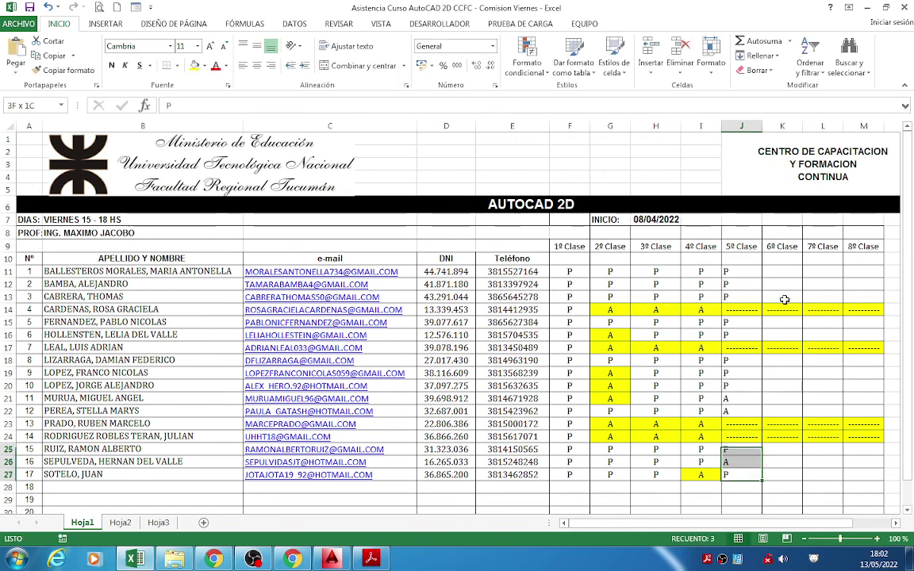
pyautogui.hotkey('shift', 'Up')
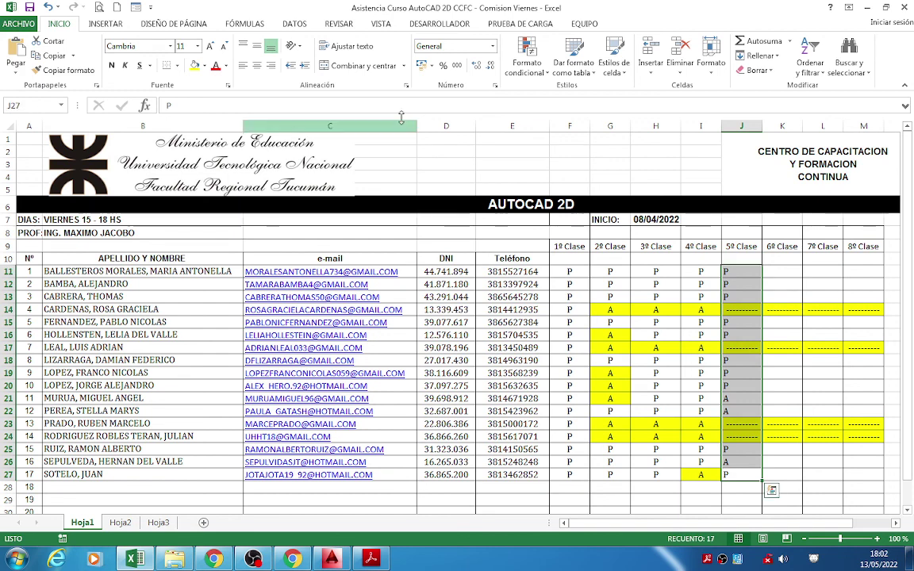
pyautogui.click(257, 72)
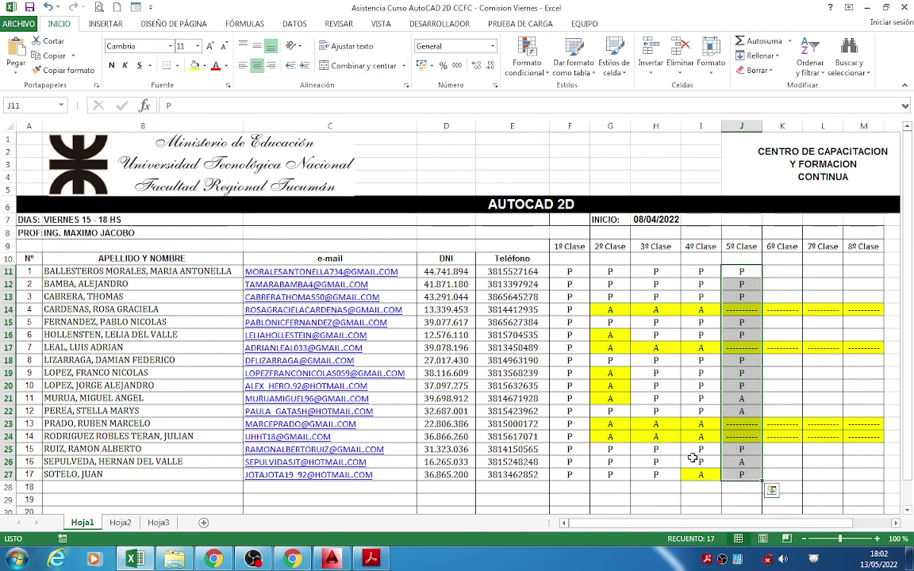
# Change student 17's 4th-class mark in I27 from A to P and remove its yellow fill.
pyautogui.press('Left')
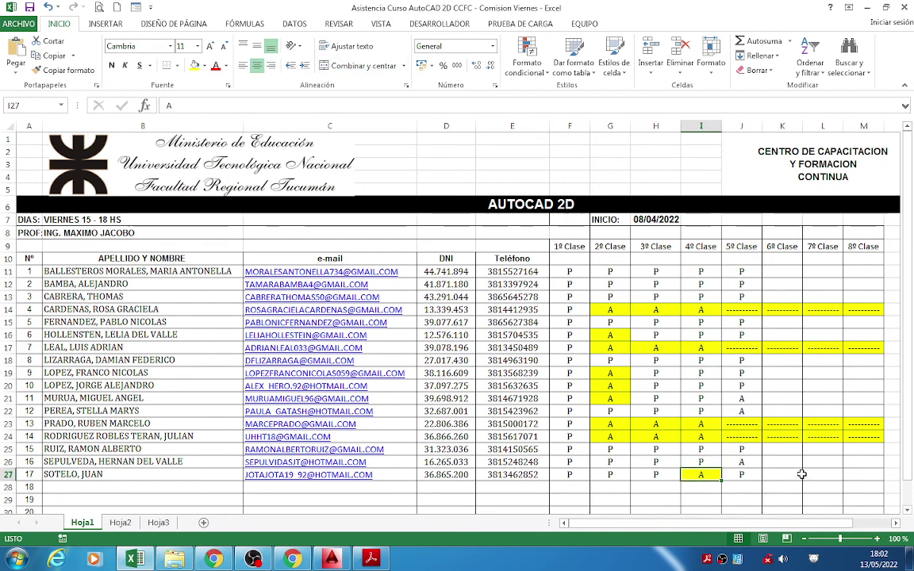
pyautogui.write('P')
pyautogui.press('Return')
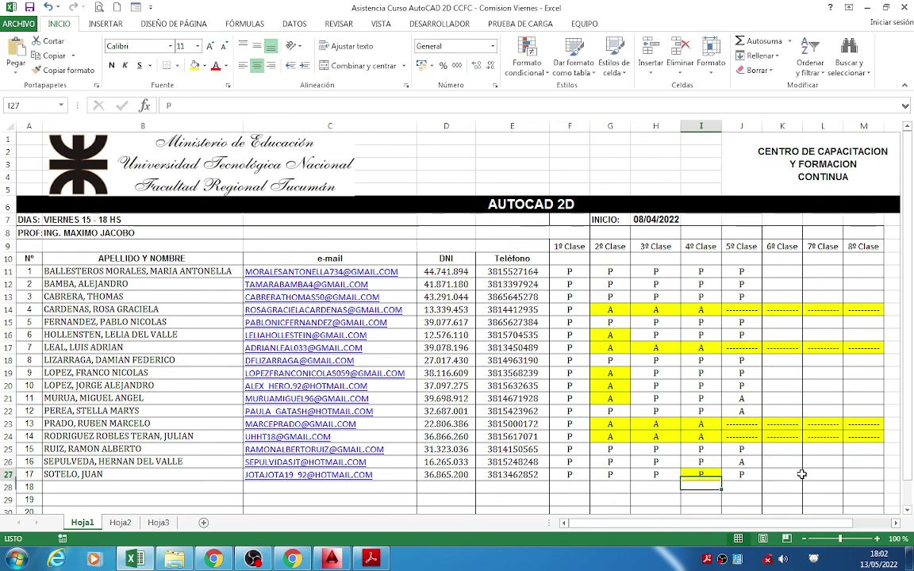
pyautogui.press('Up')
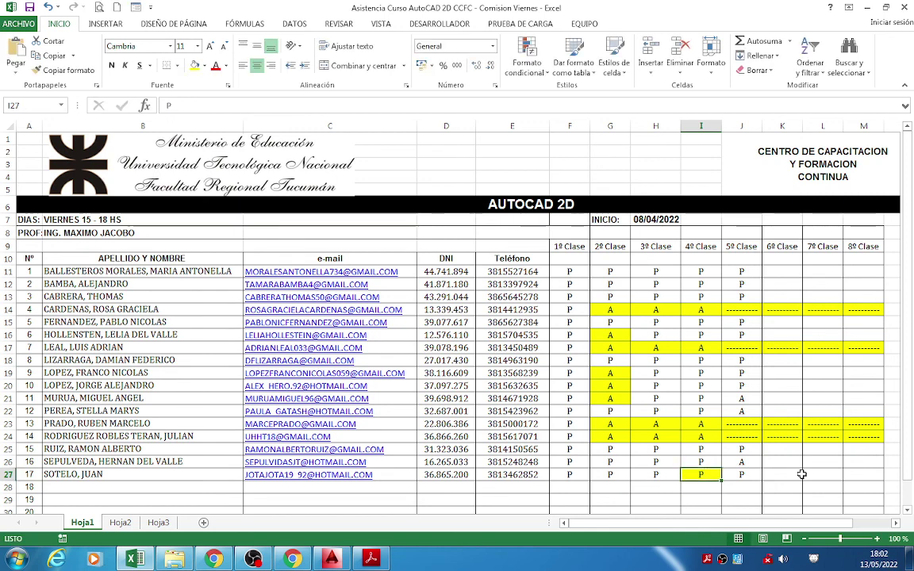
pyautogui.click(205, 66)
pyautogui.click(242, 179)
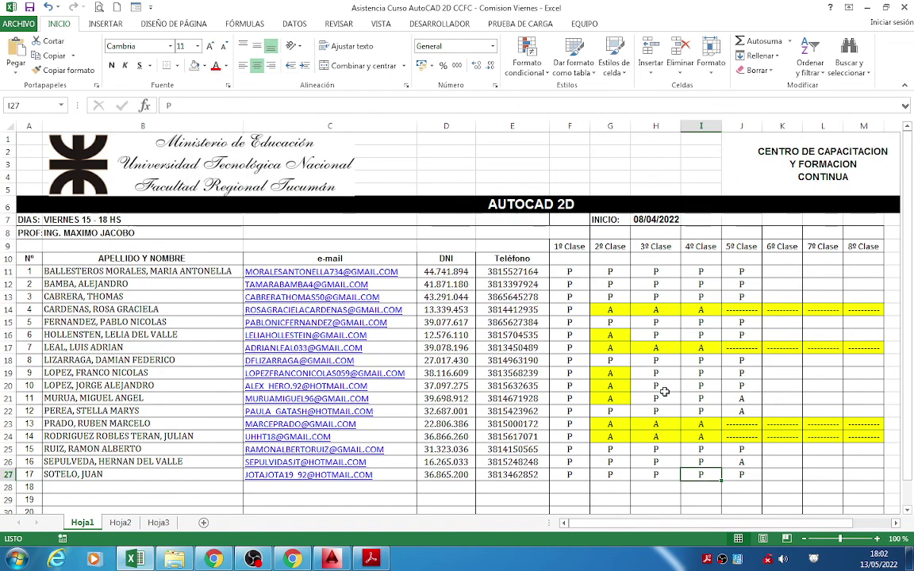